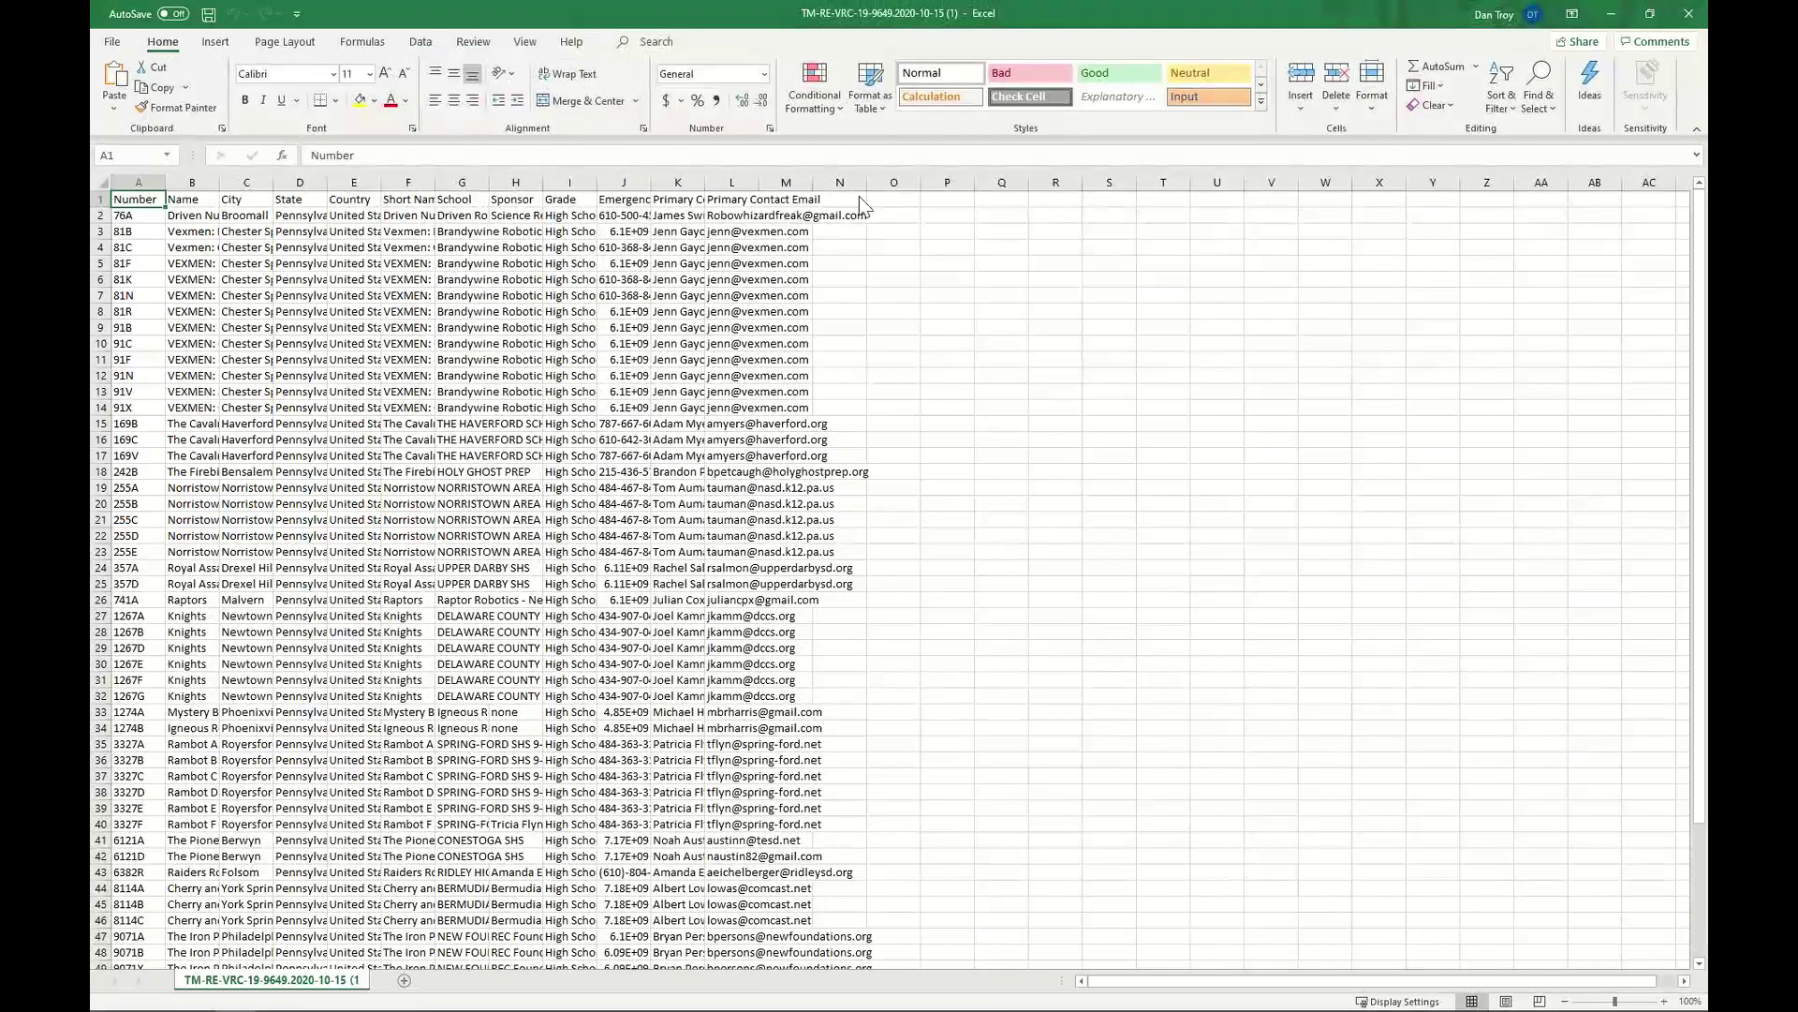
- Delete column L, Primary Contact Email, from the team registration sheet
right_click(729, 171)
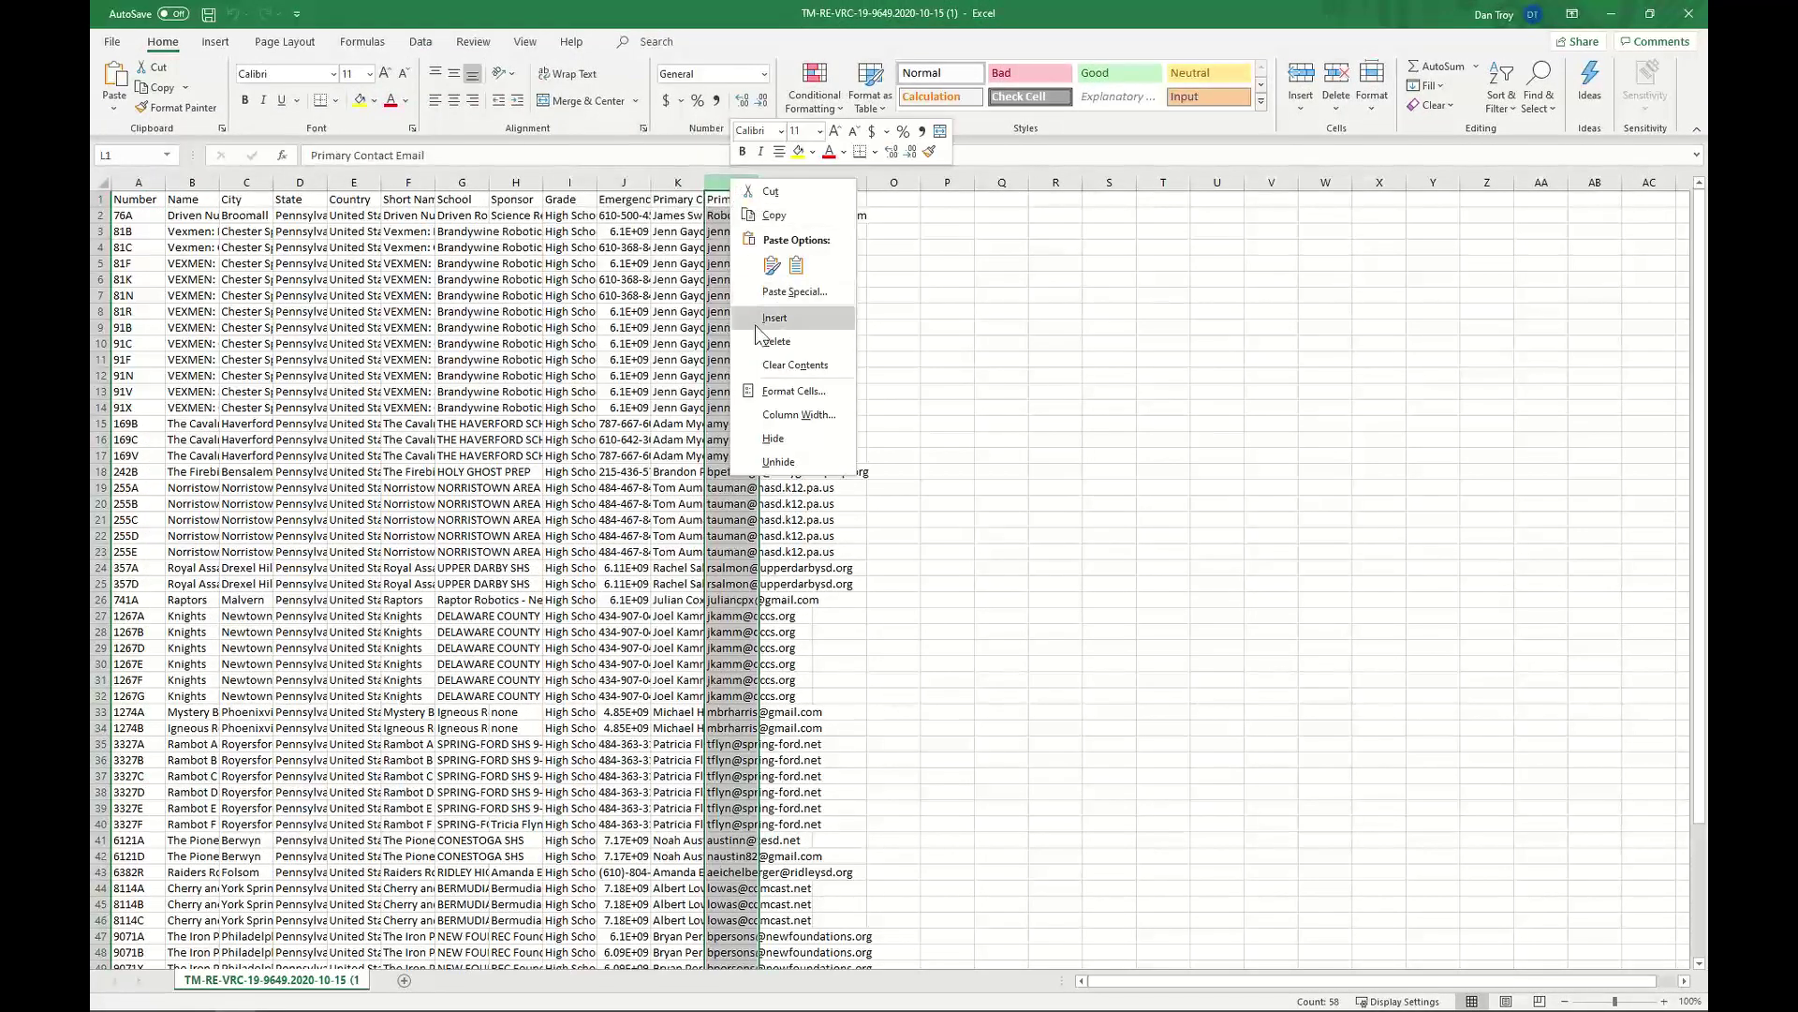
click(881, 345)
click(929, 306)
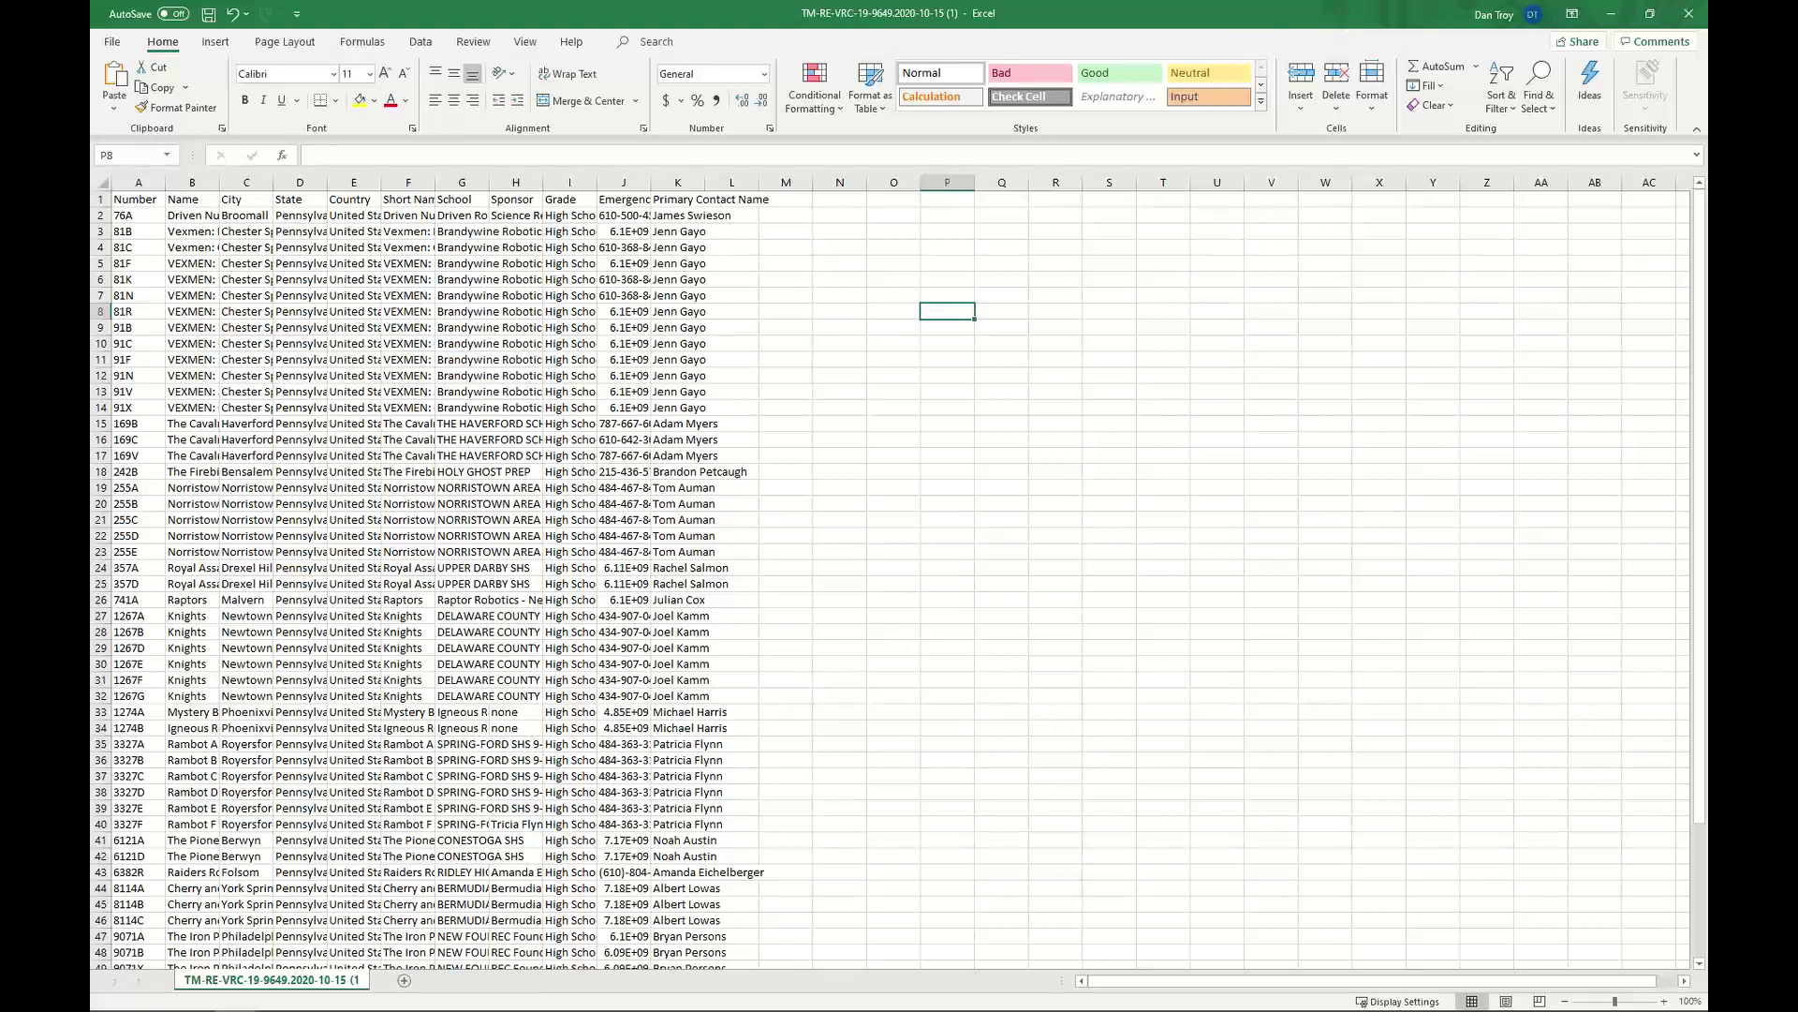
- Arrange TM Multi 1 on the right half and the registration workbook on the left
click(110, 45)
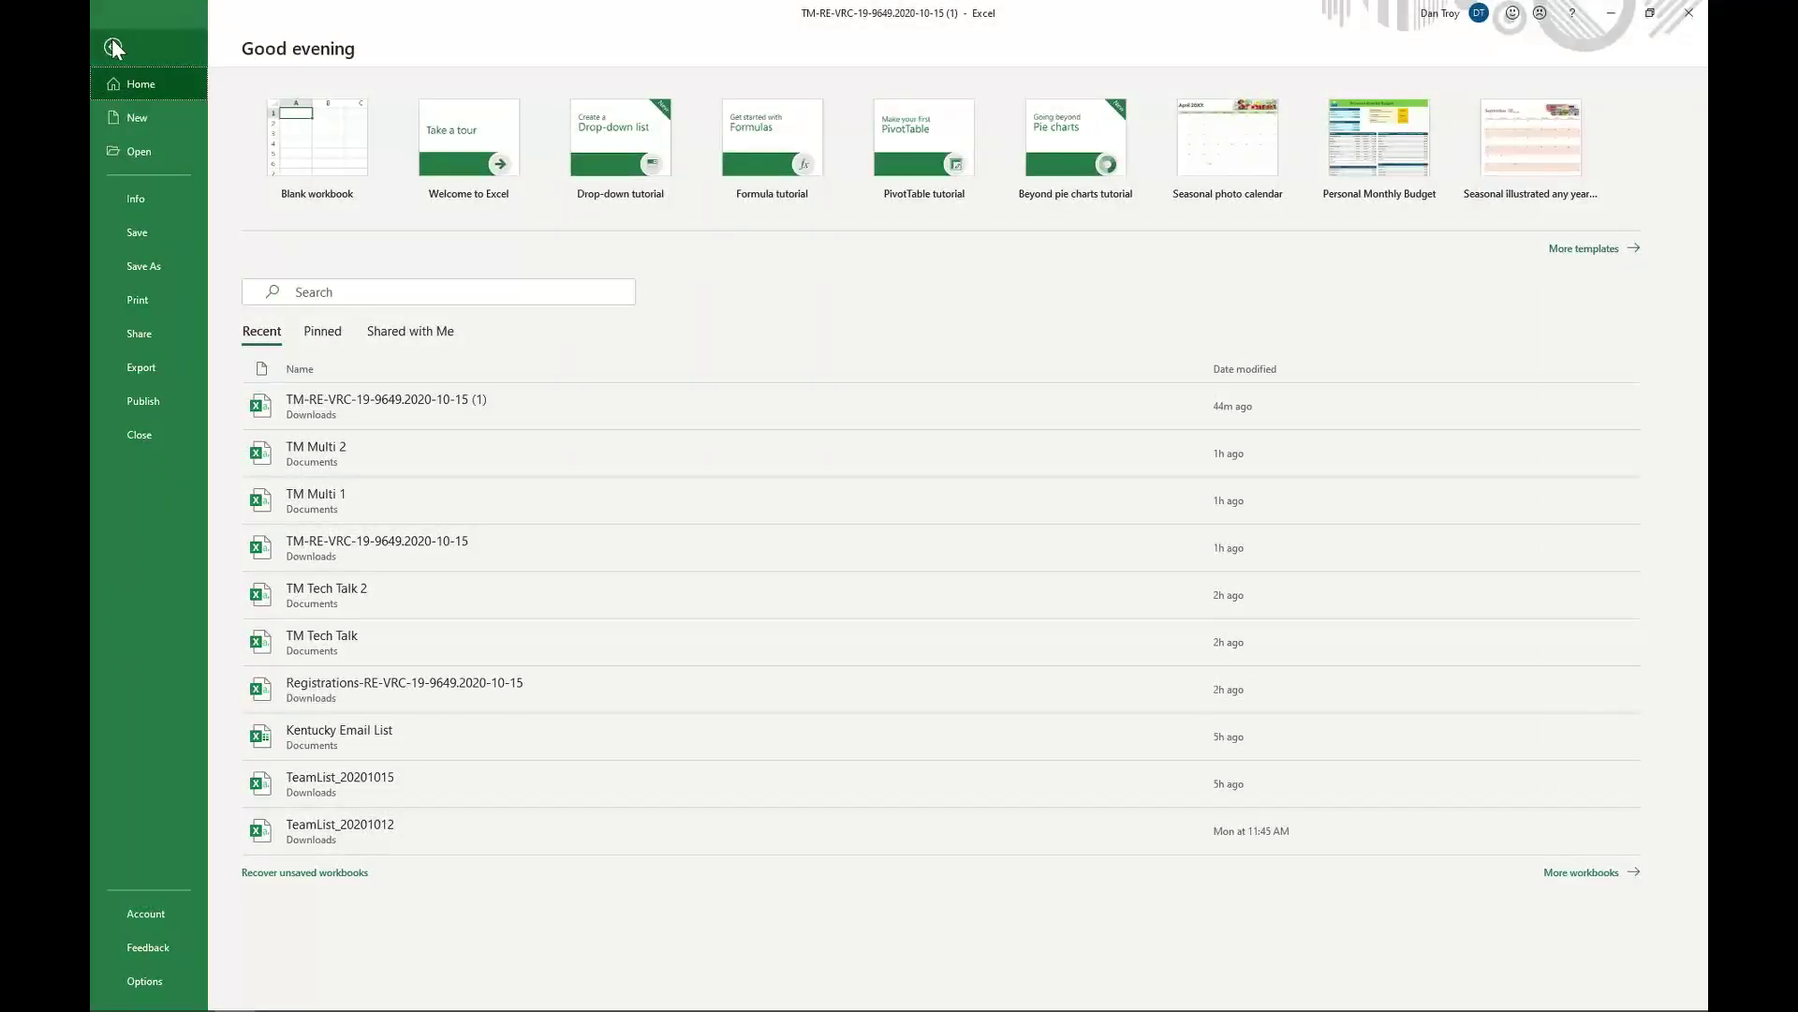
click(111, 38)
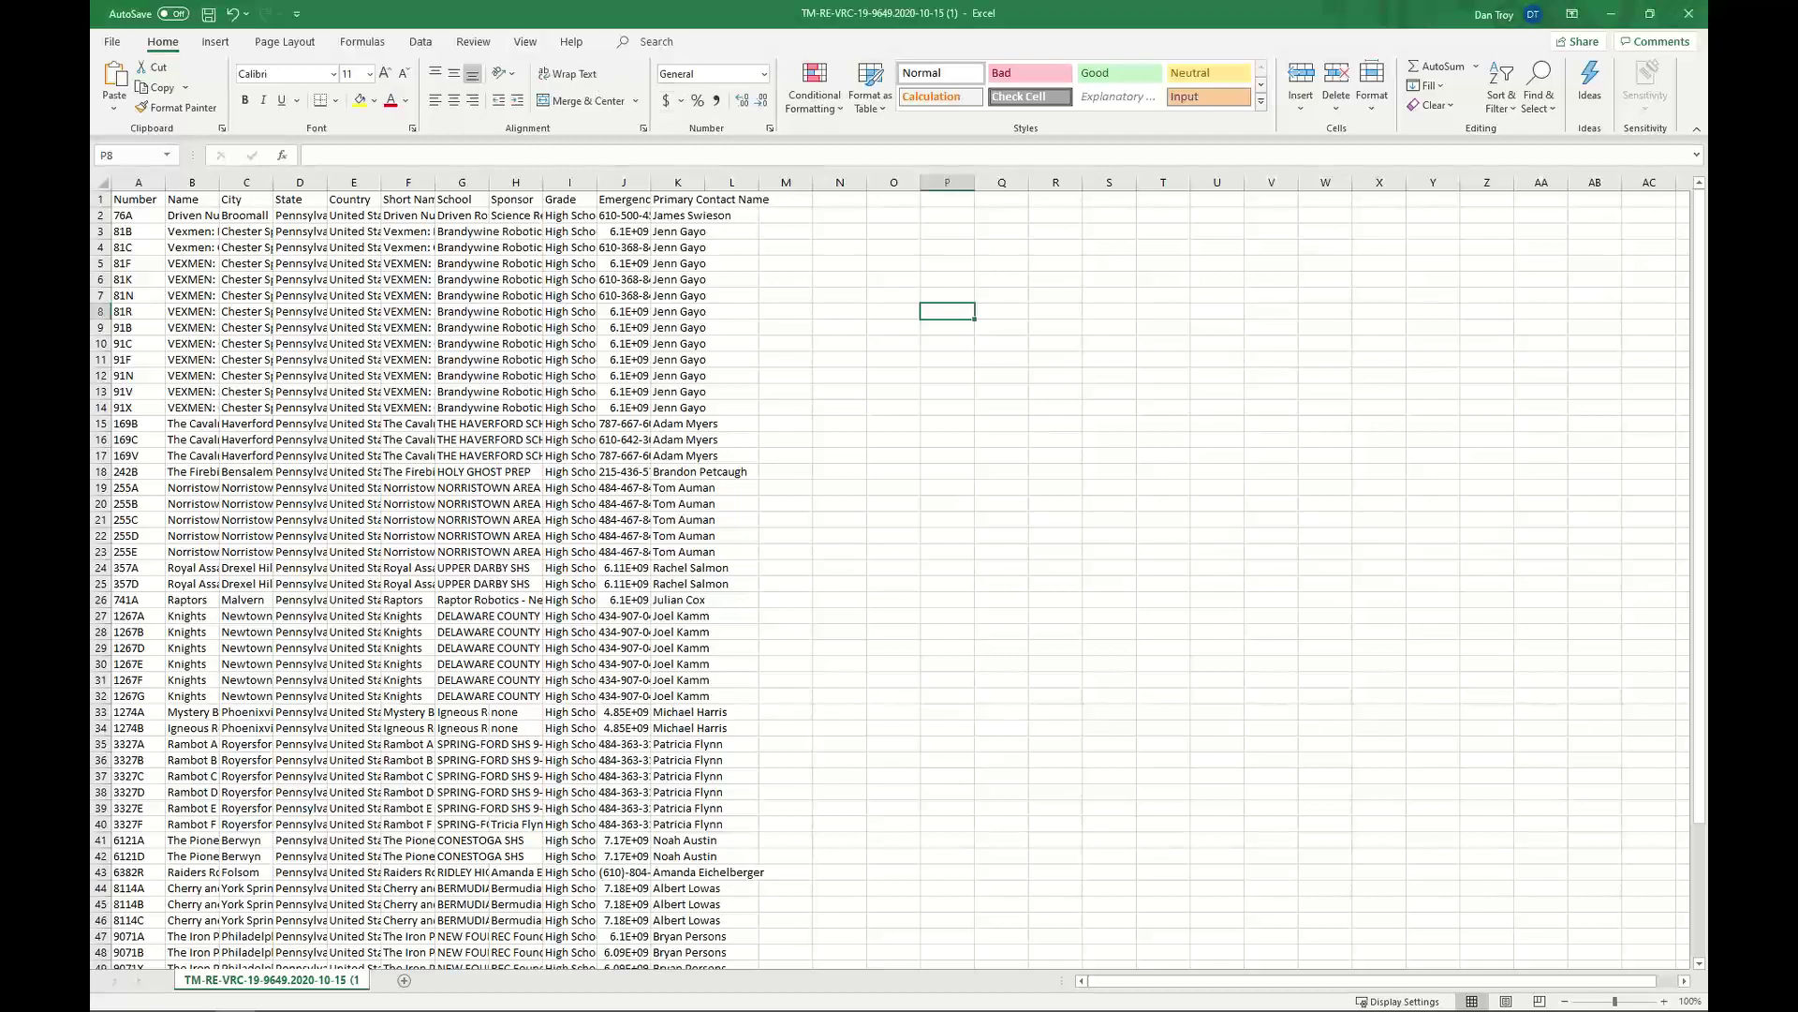
drag(401, 28, 1707, 553)
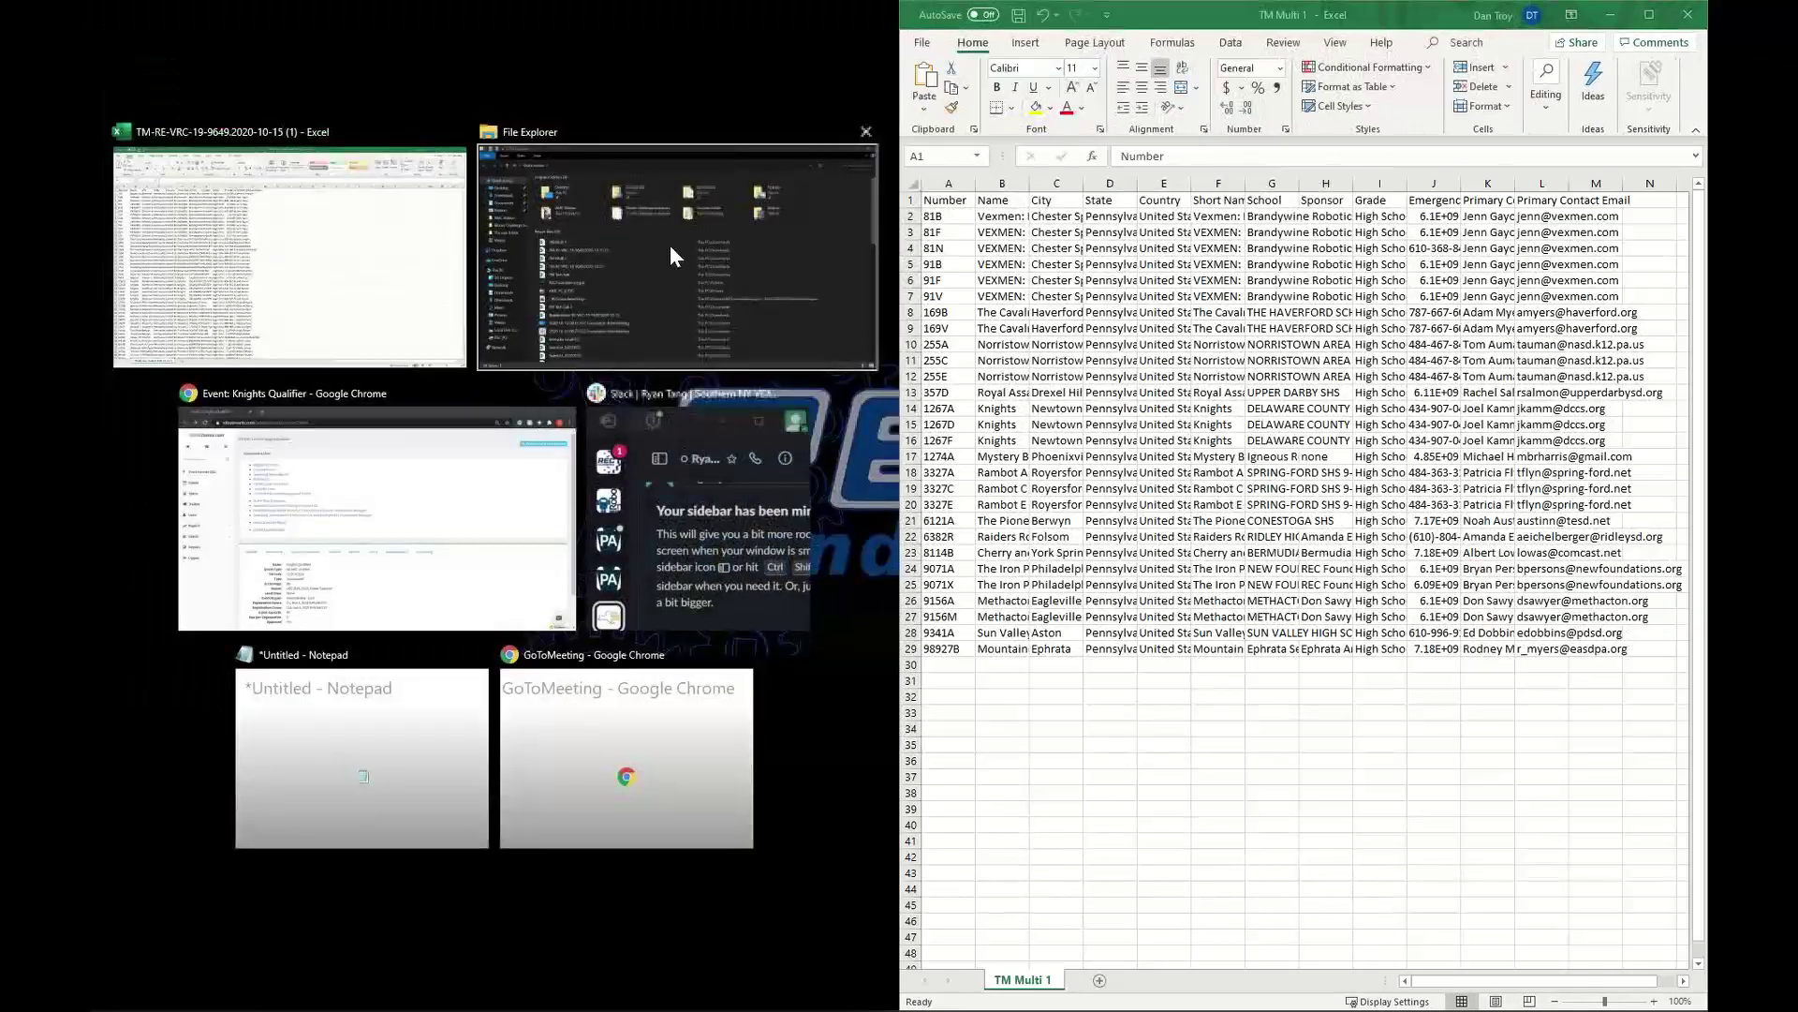
click(260, 287)
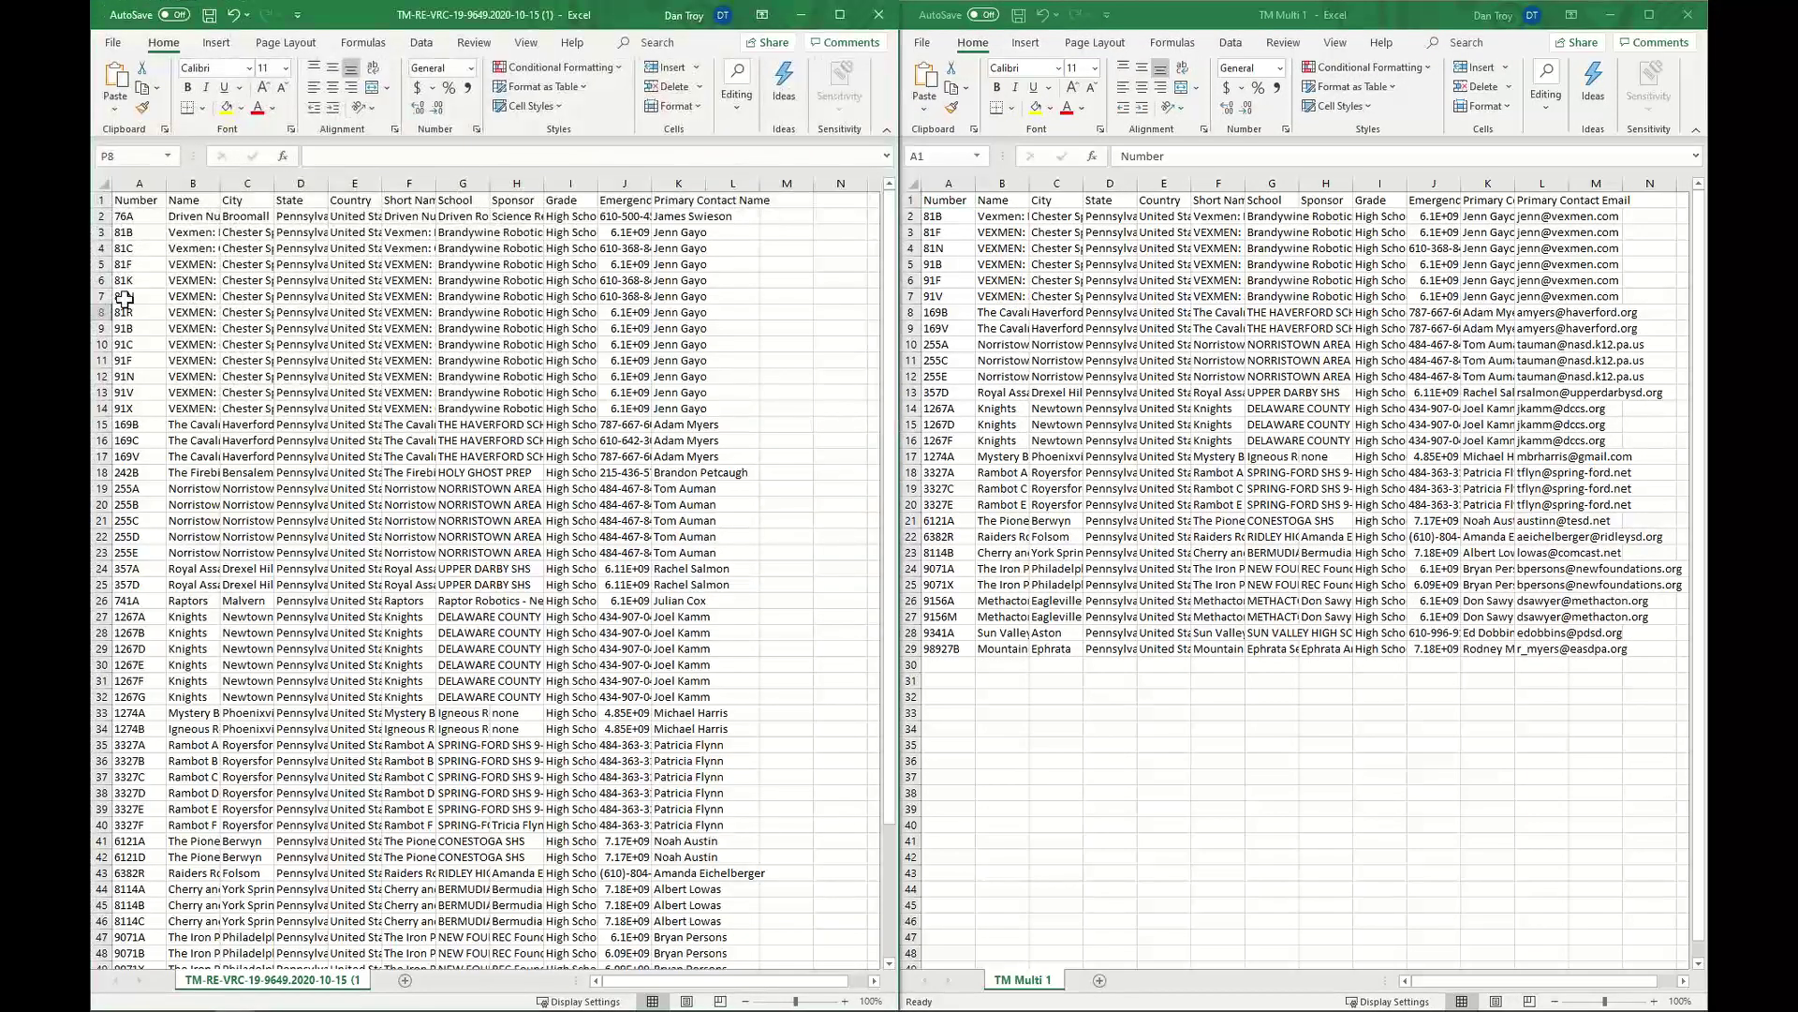
click(102, 183)
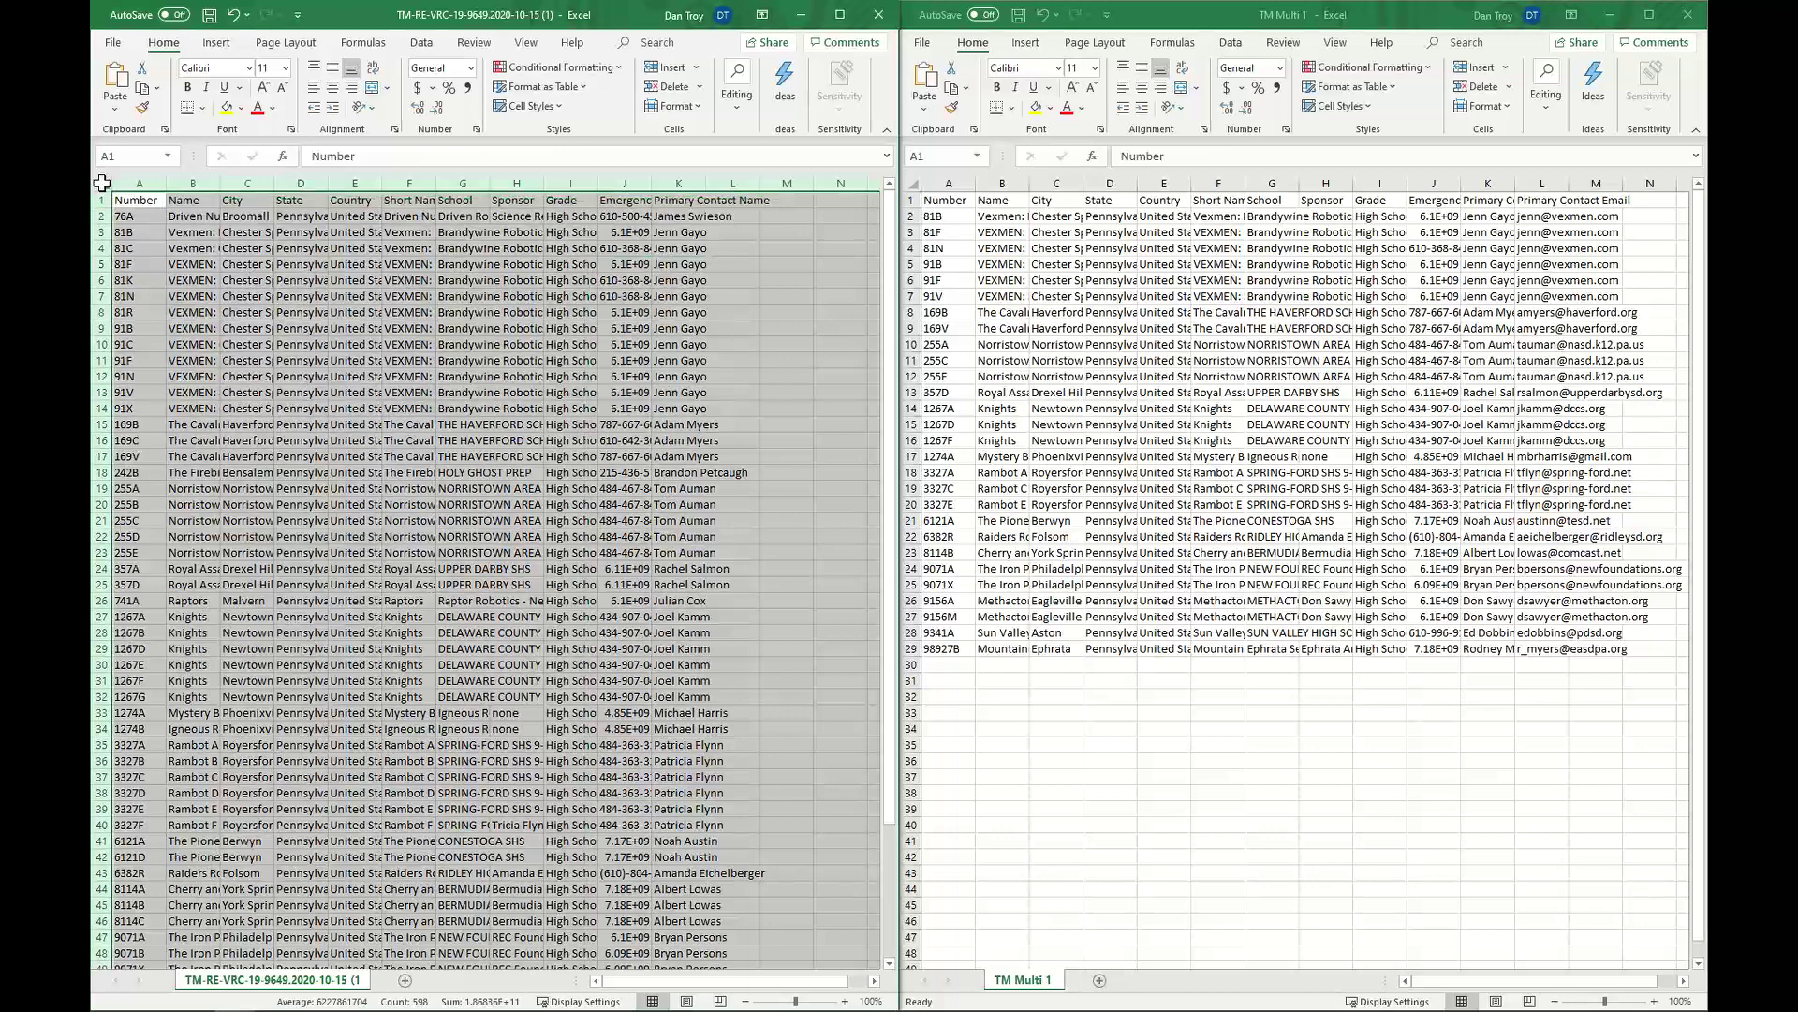
- Close the TM Multi 1 workbook
click(1078, 14)
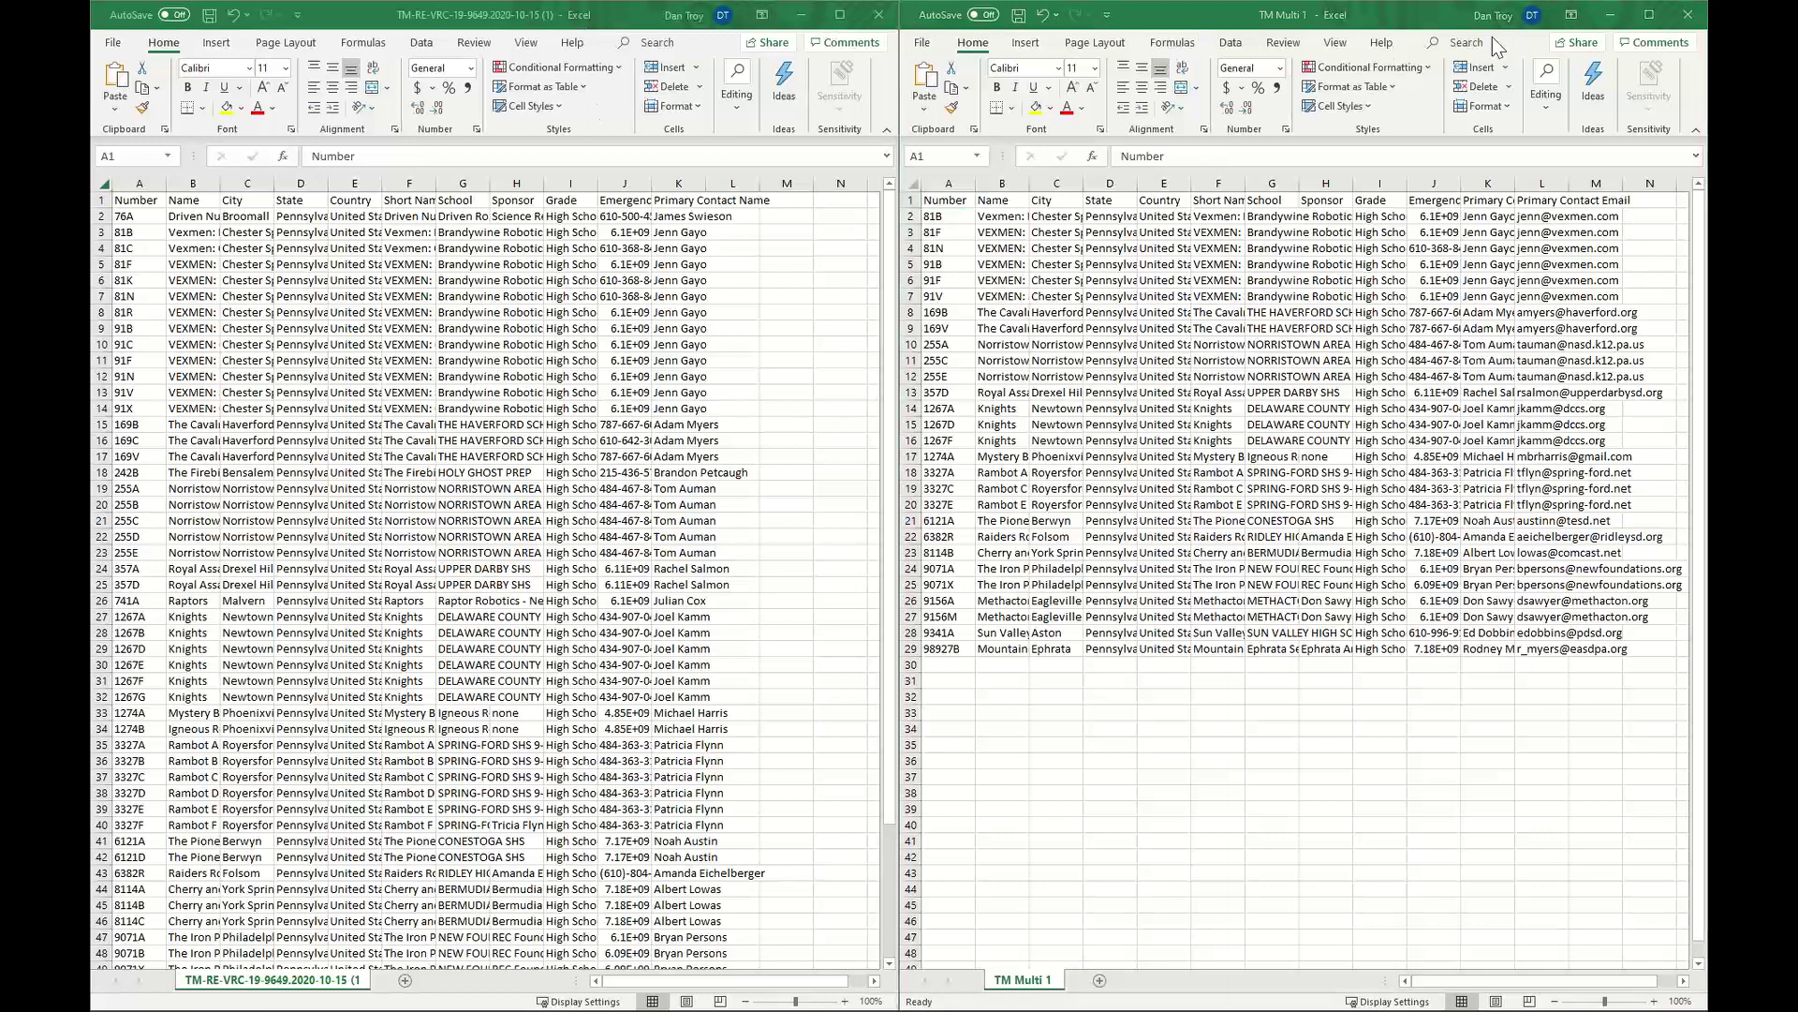
drag(1635, 2, 1634, 34)
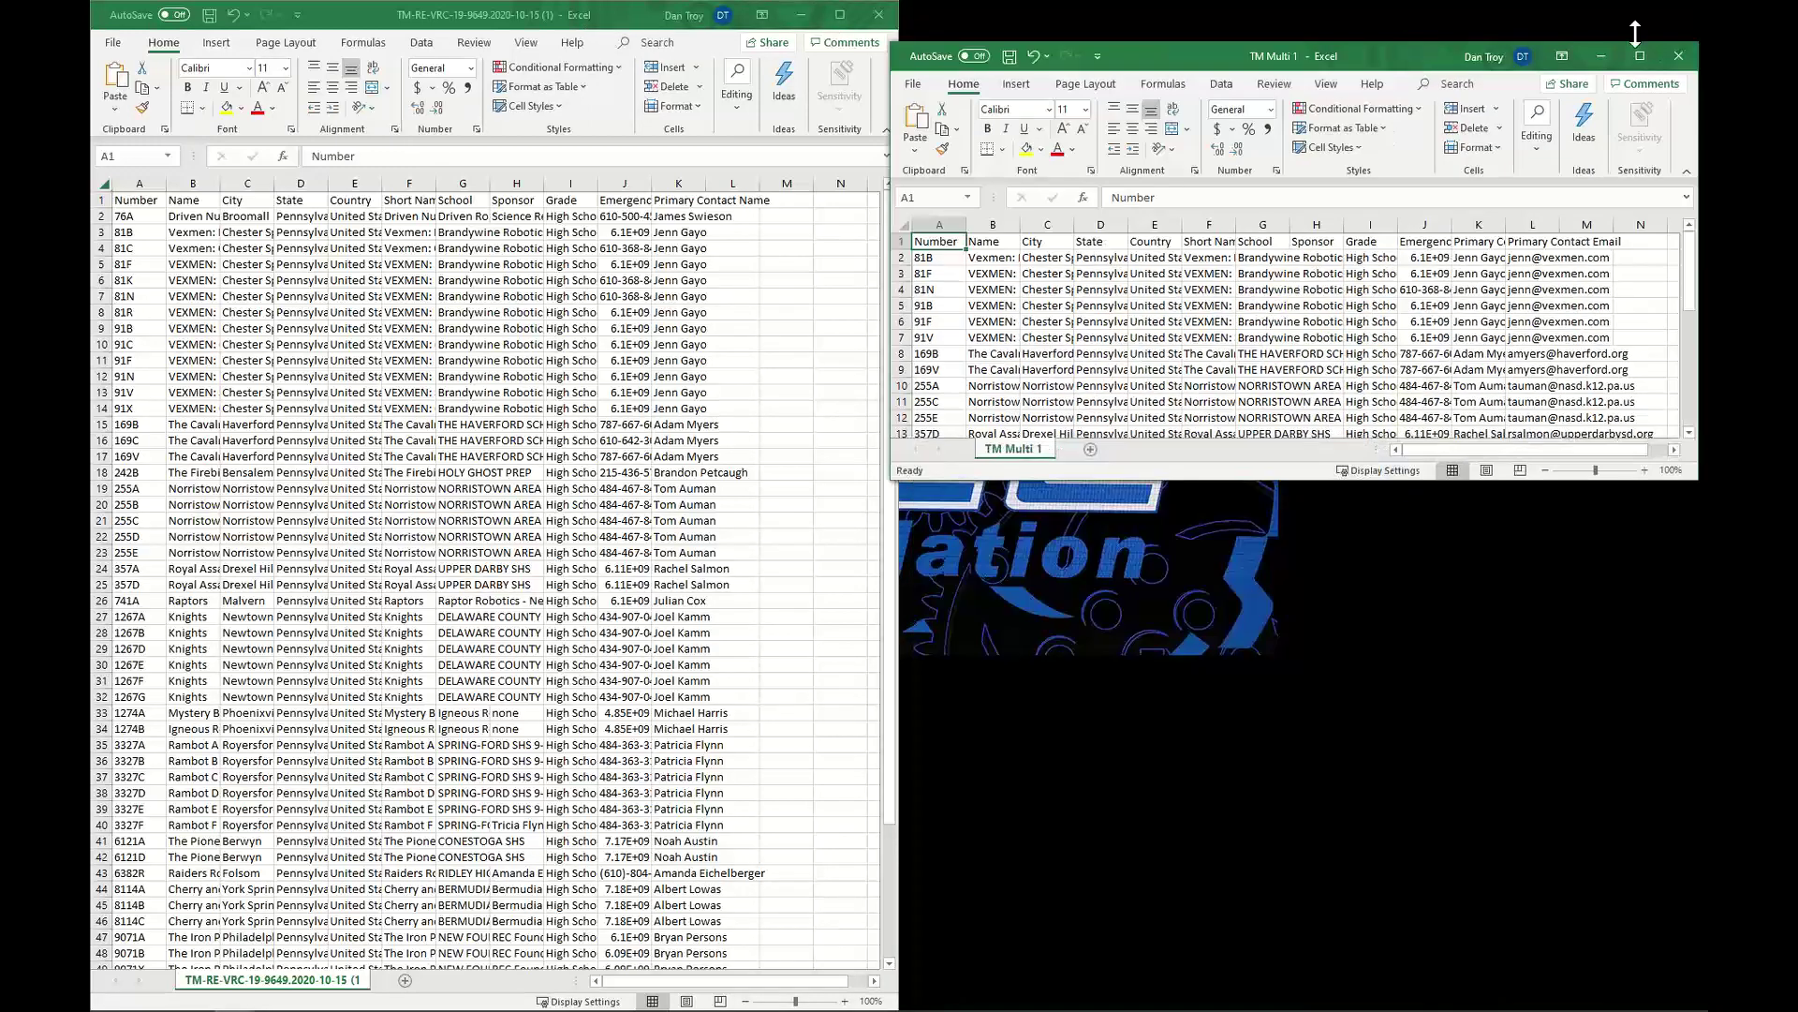
click(1679, 56)
- Create blank workbook Book1 on the right and paste the whole team sheet into A1
click(113, 42)
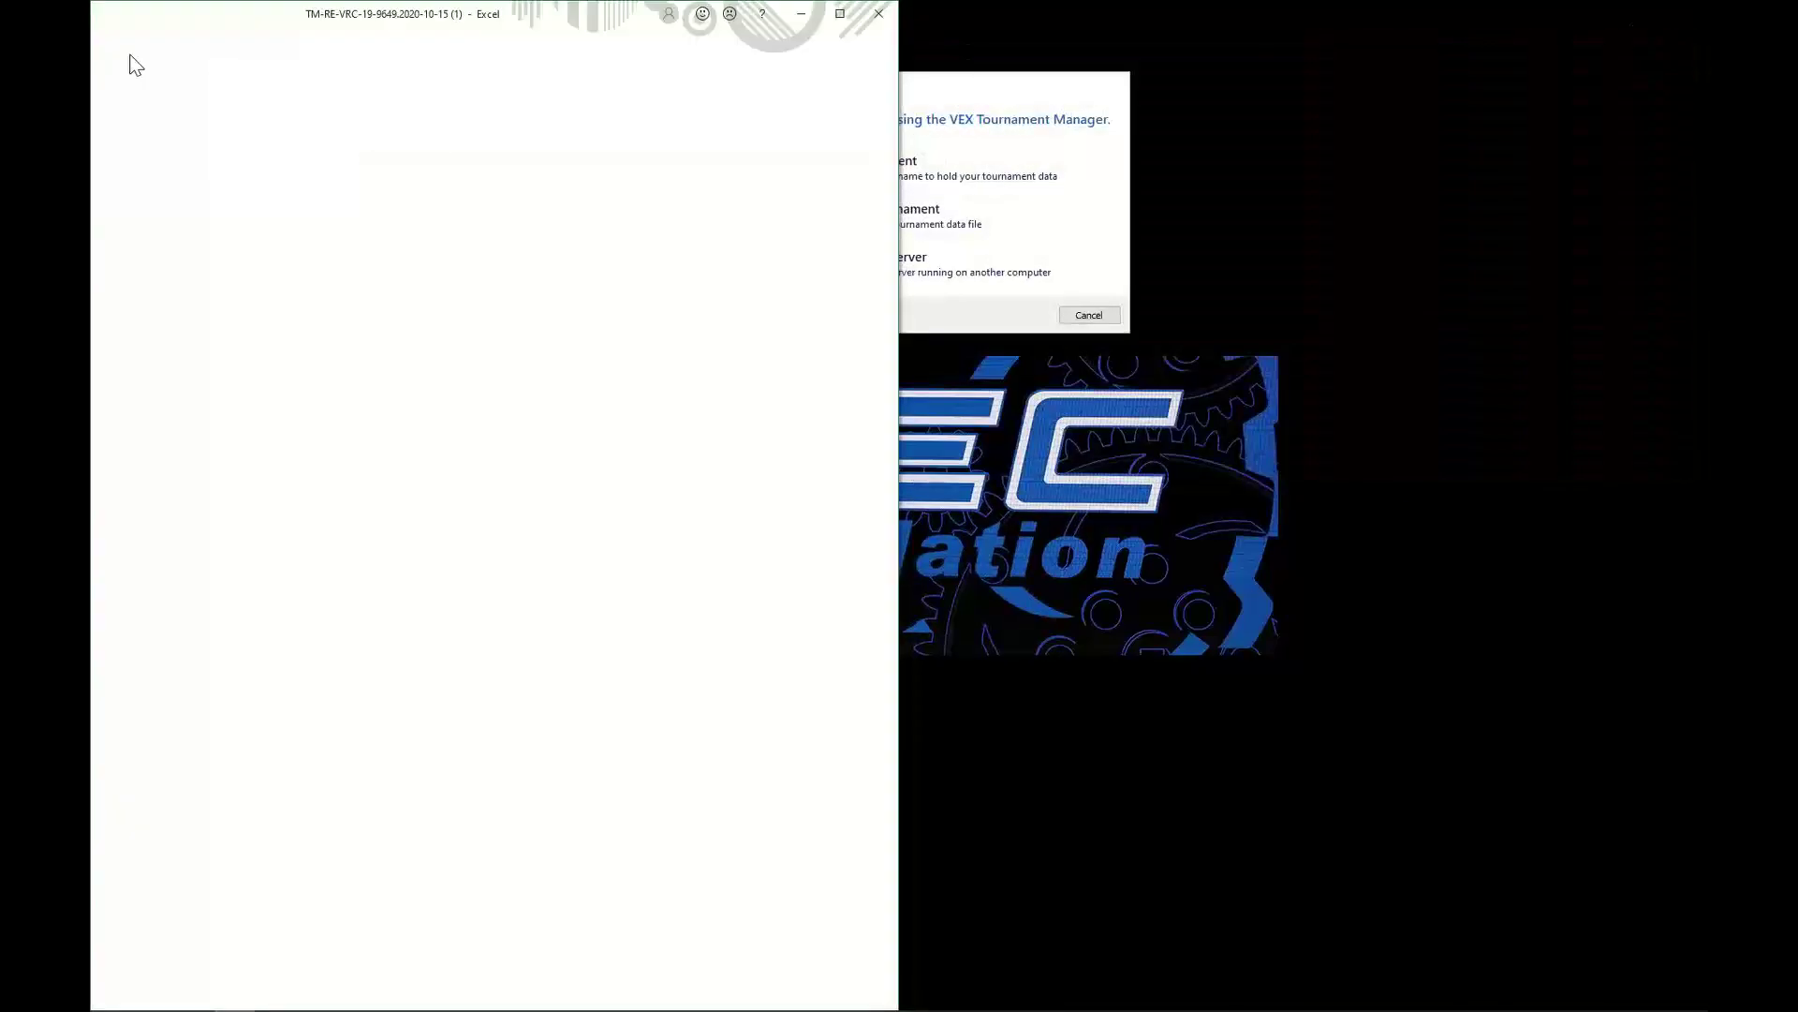
click(150, 126)
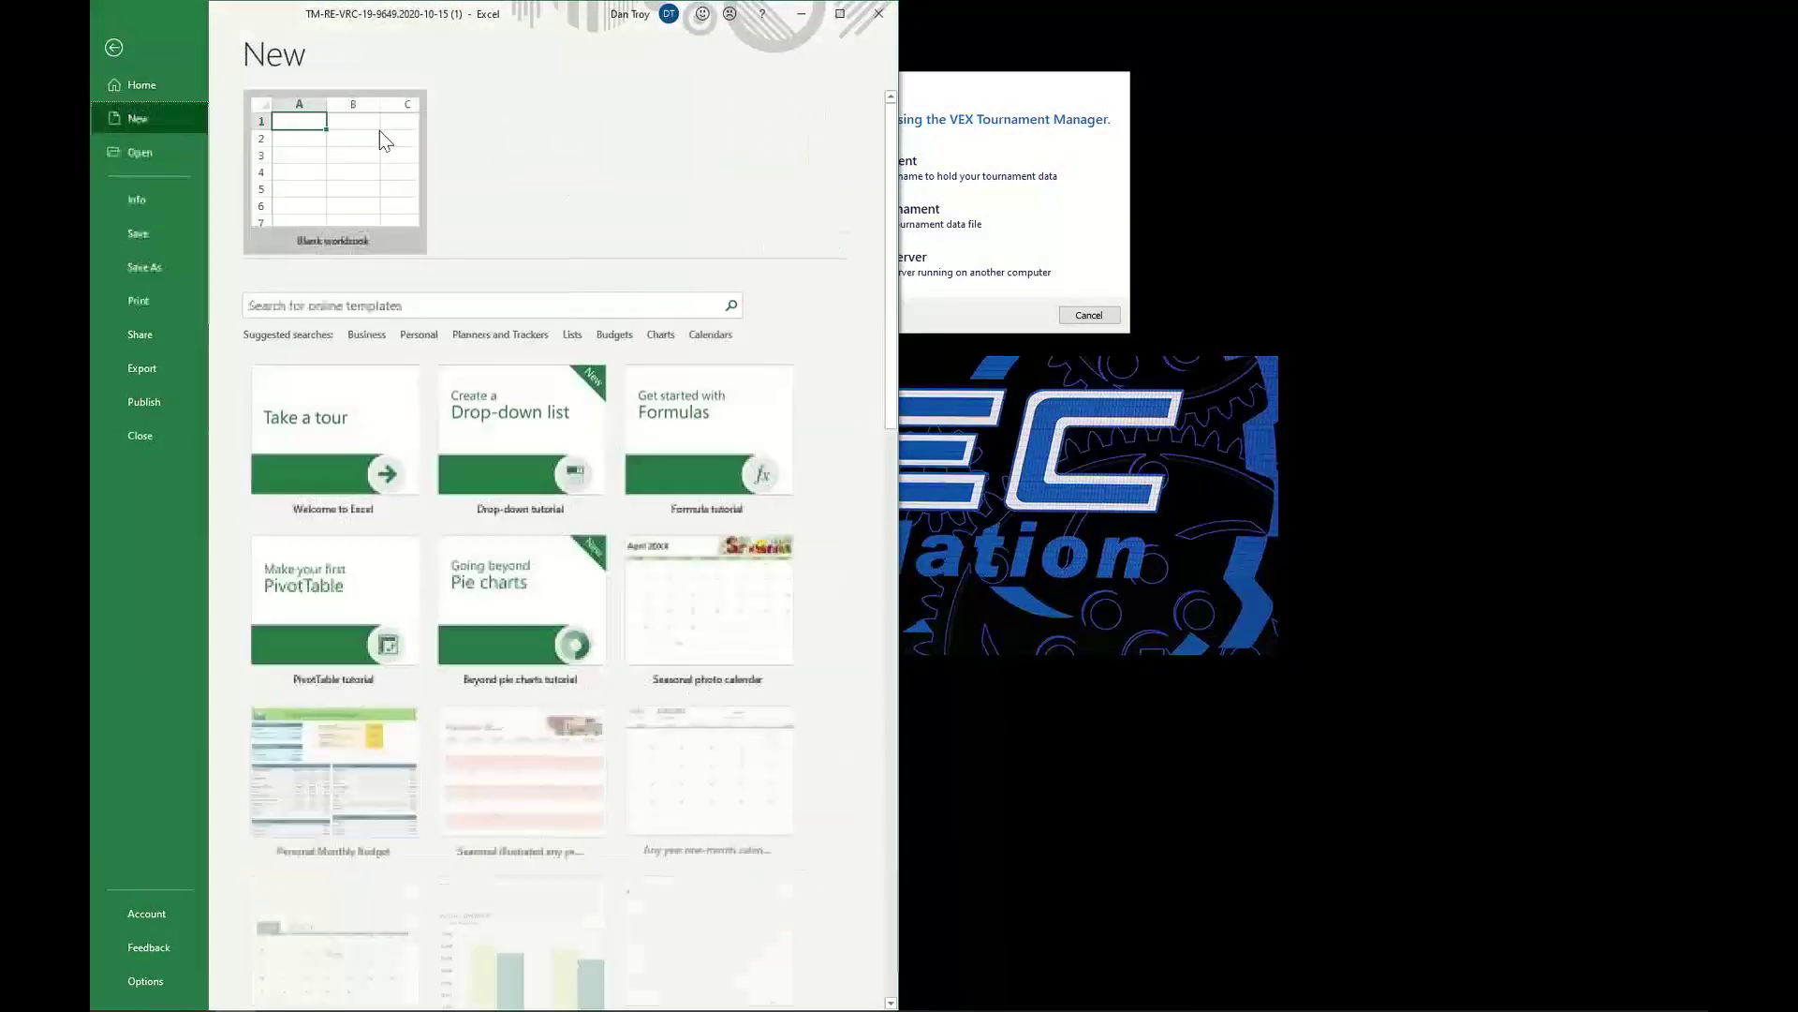
click(337, 169)
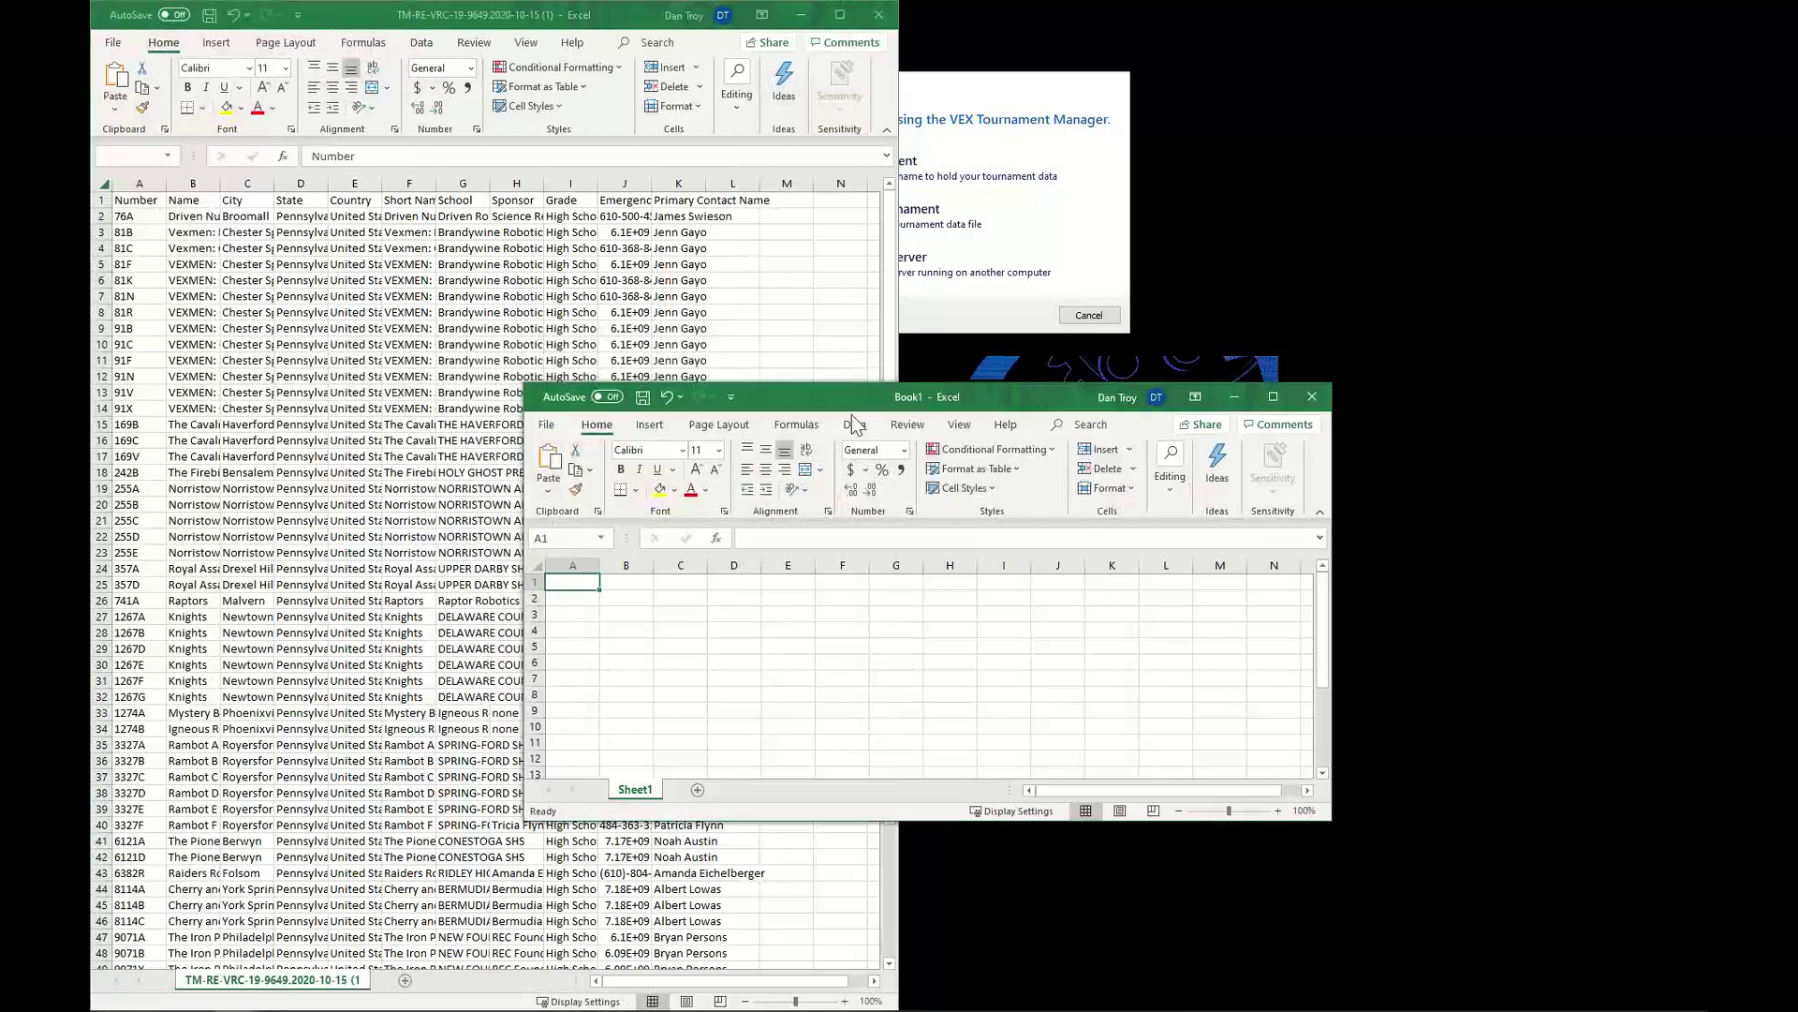
key(super+Right)
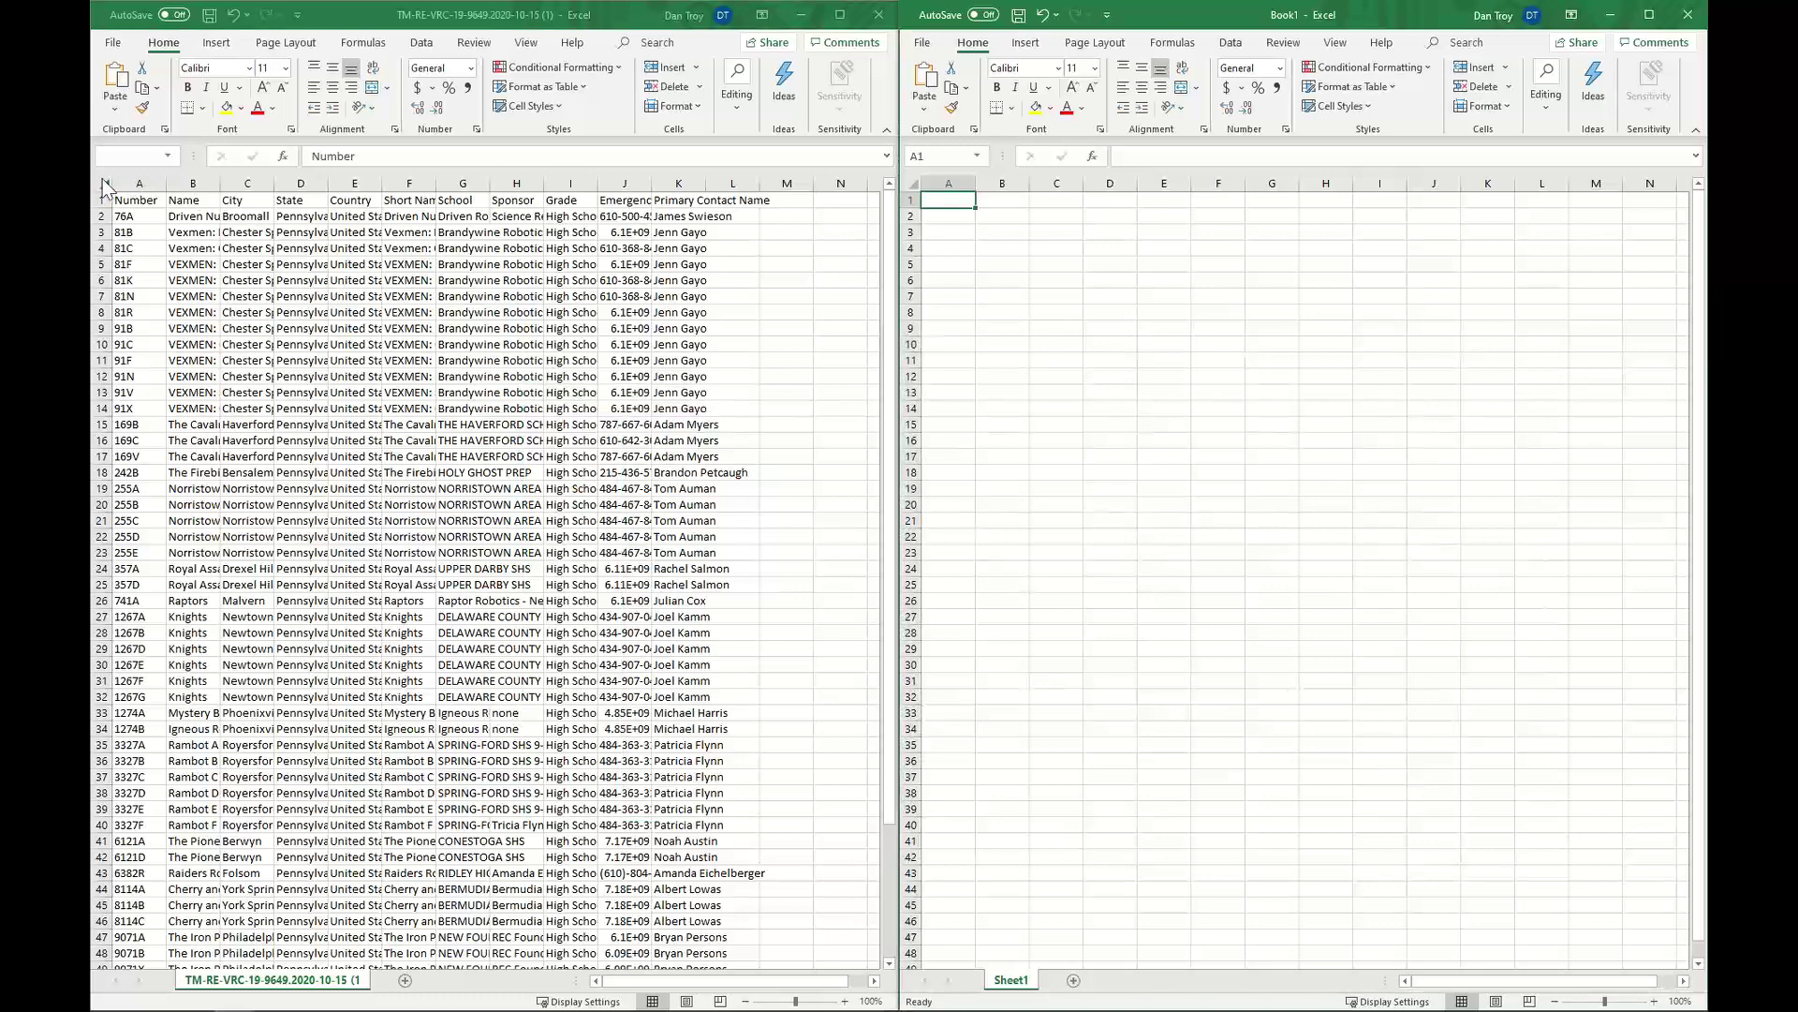
click(109, 181)
right_click(123, 203)
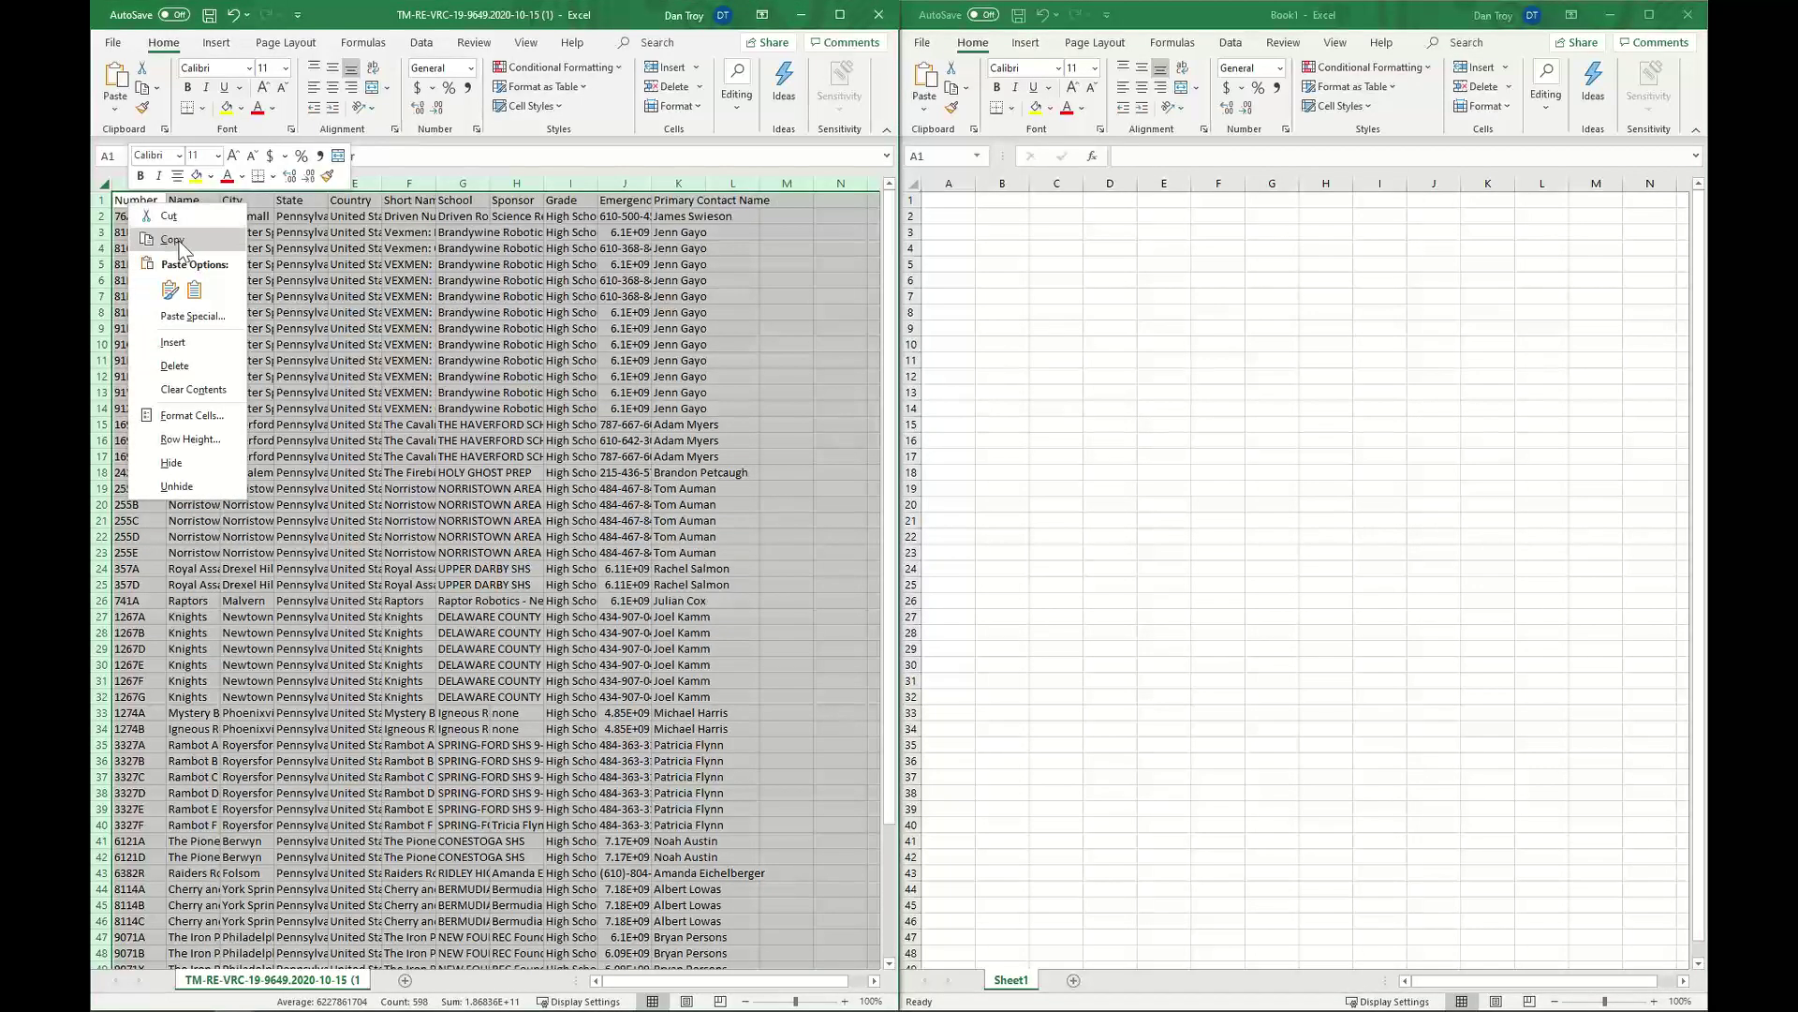
click(159, 234)
click(963, 201)
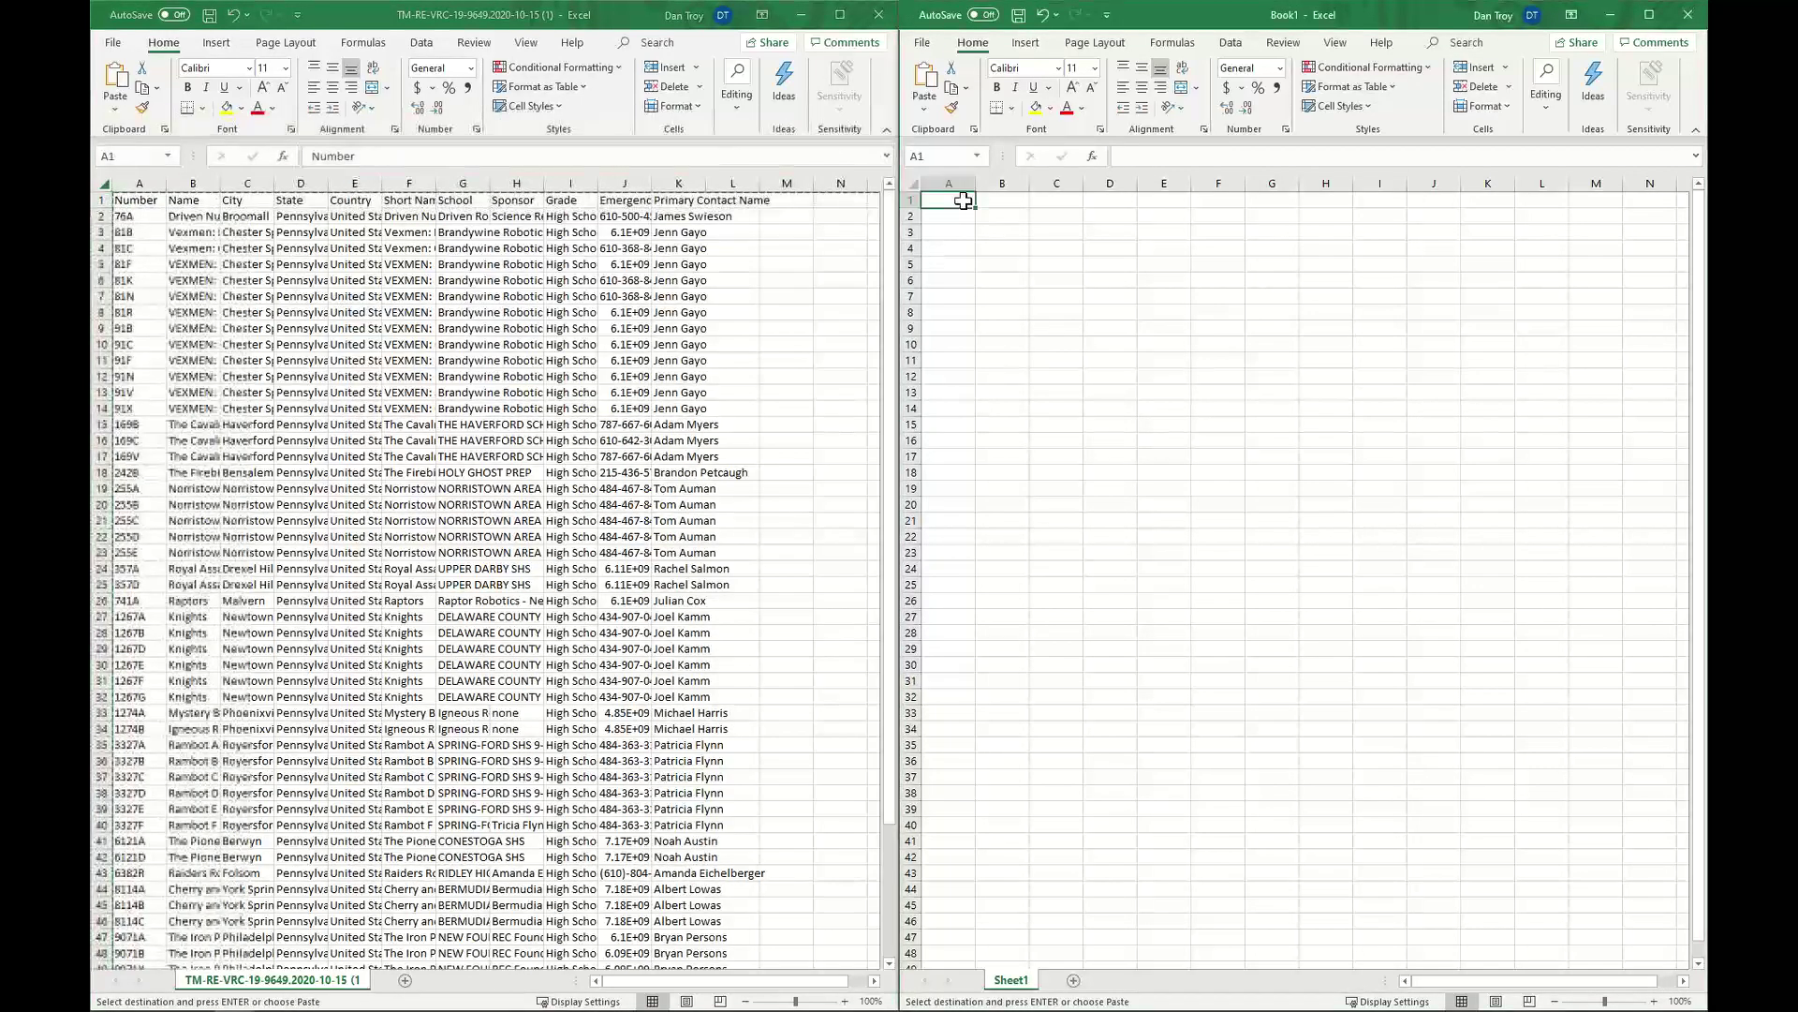
key(ctrl+v)
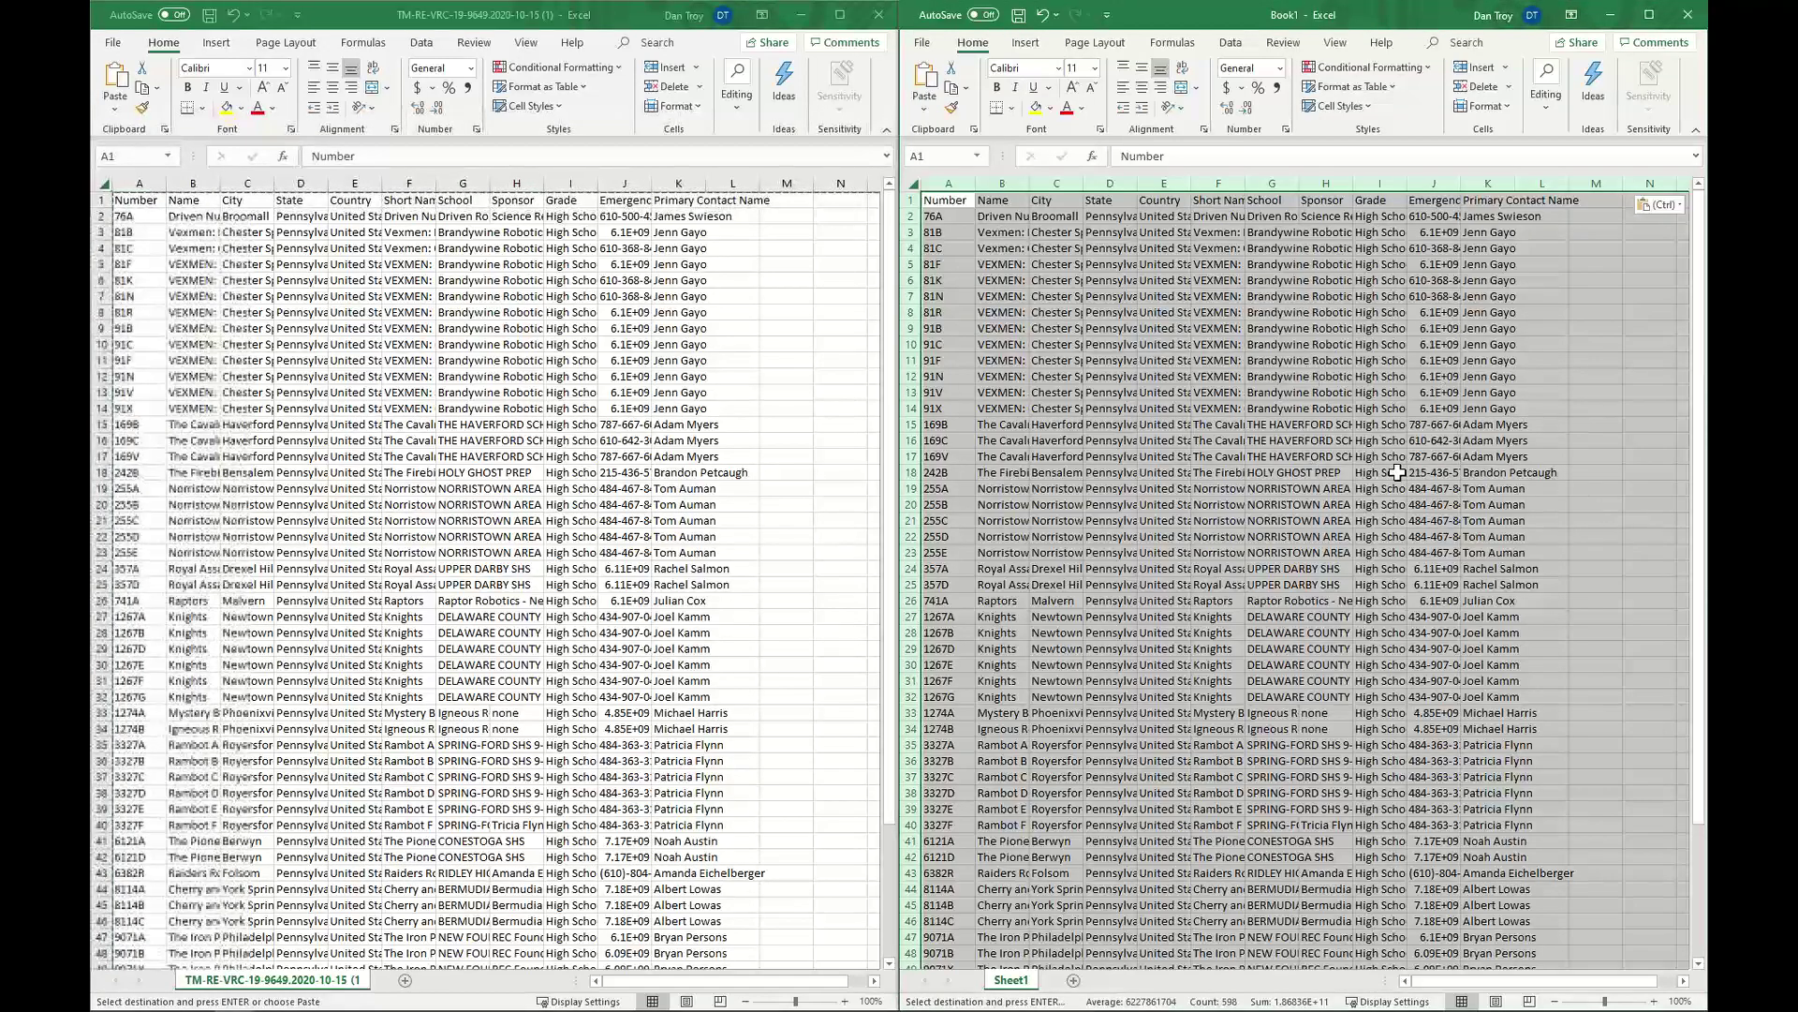
- Create a second blank workbook, Book2, and paste the team sheet into it
click(122, 48)
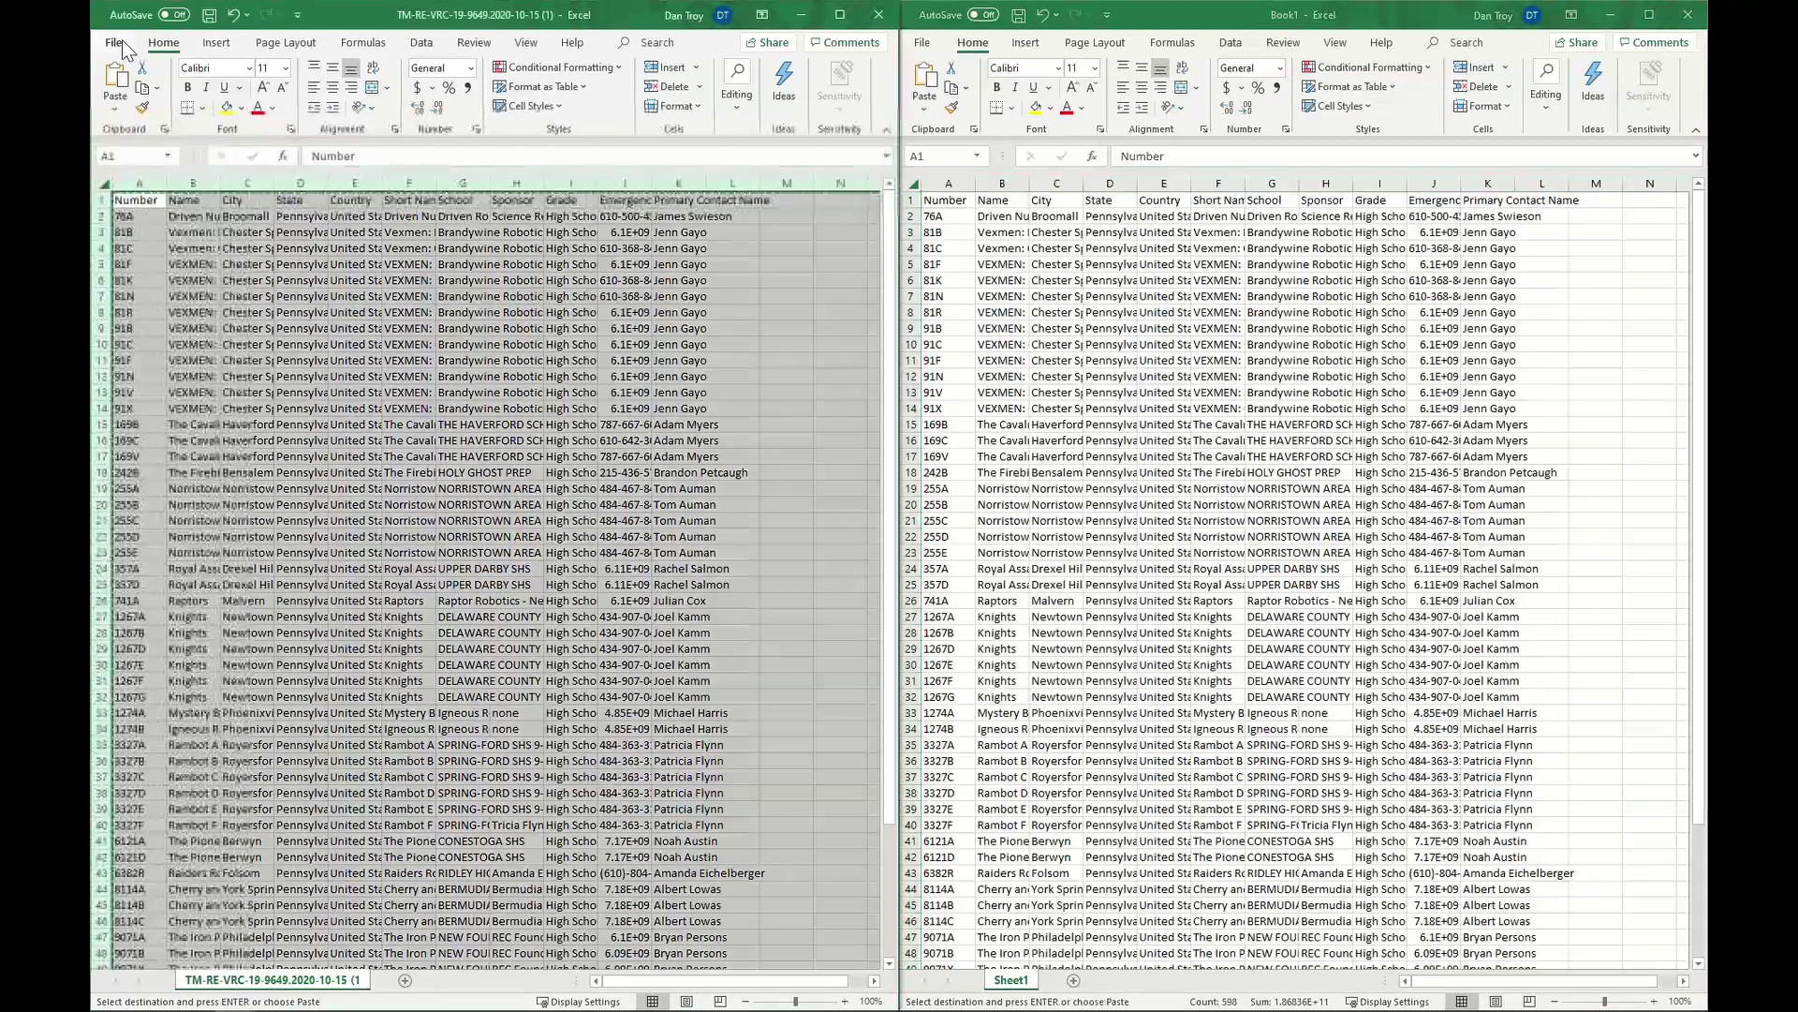
click(117, 43)
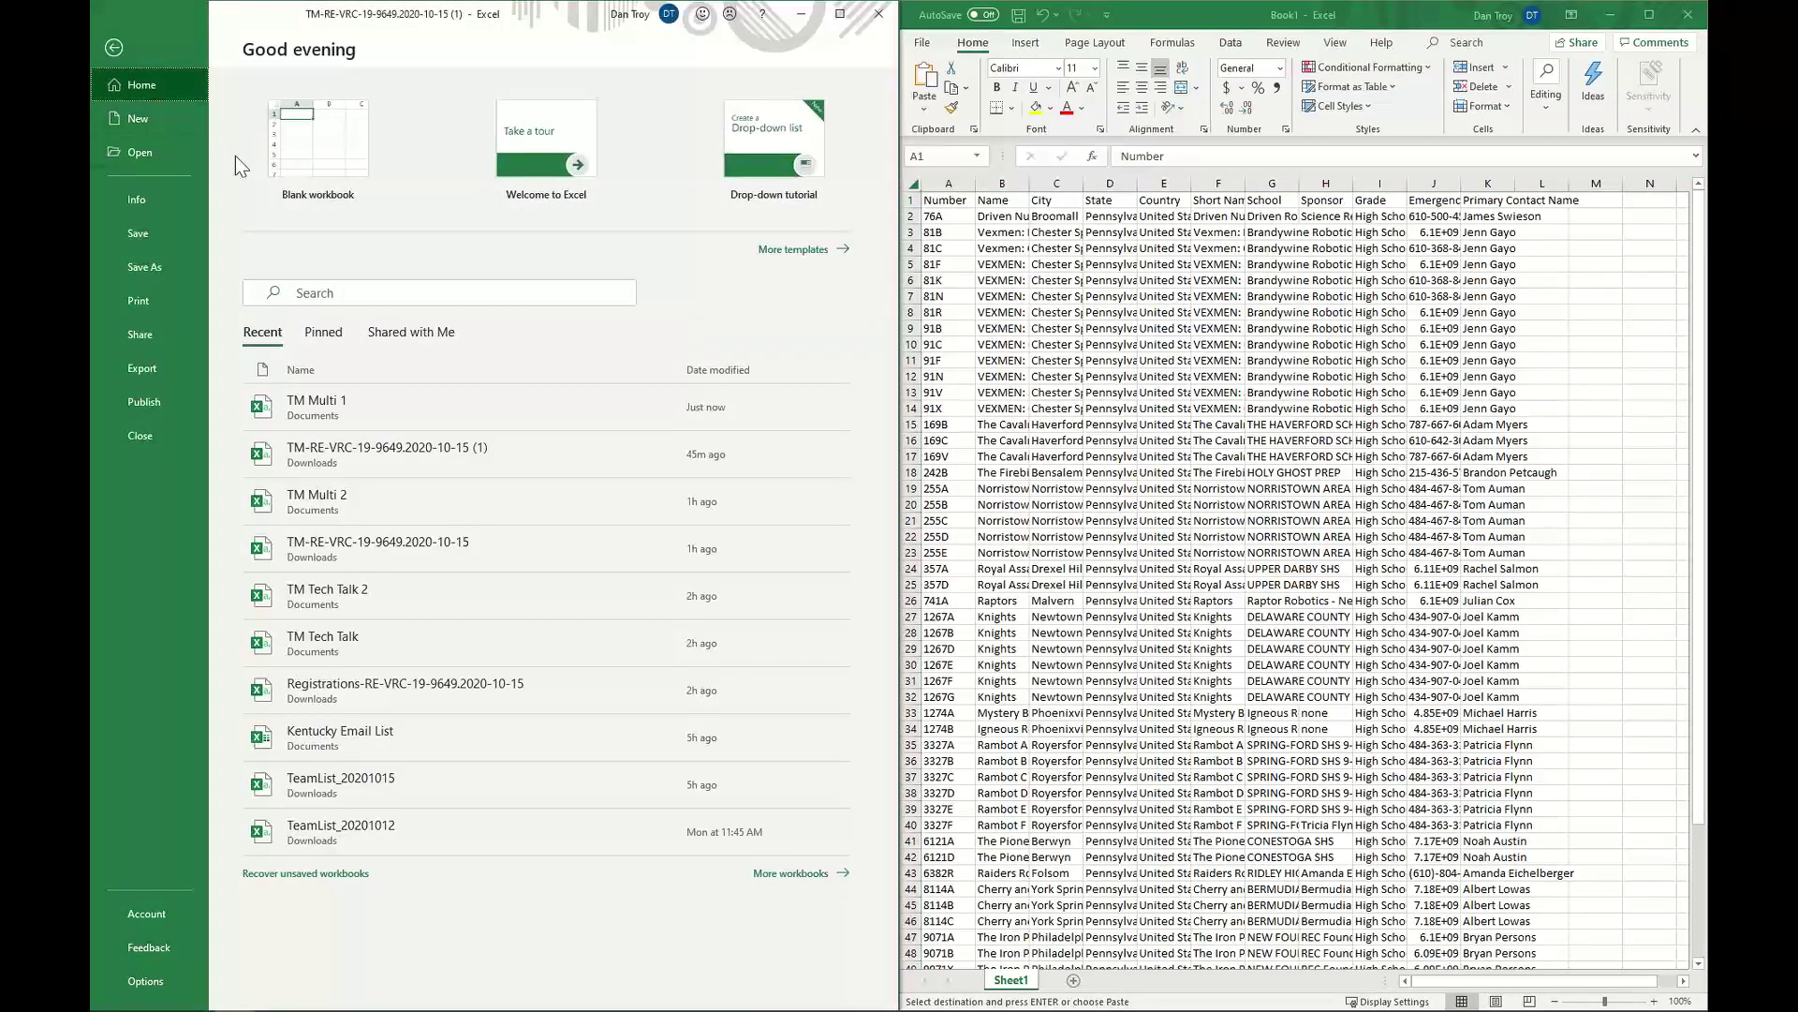
click(319, 176)
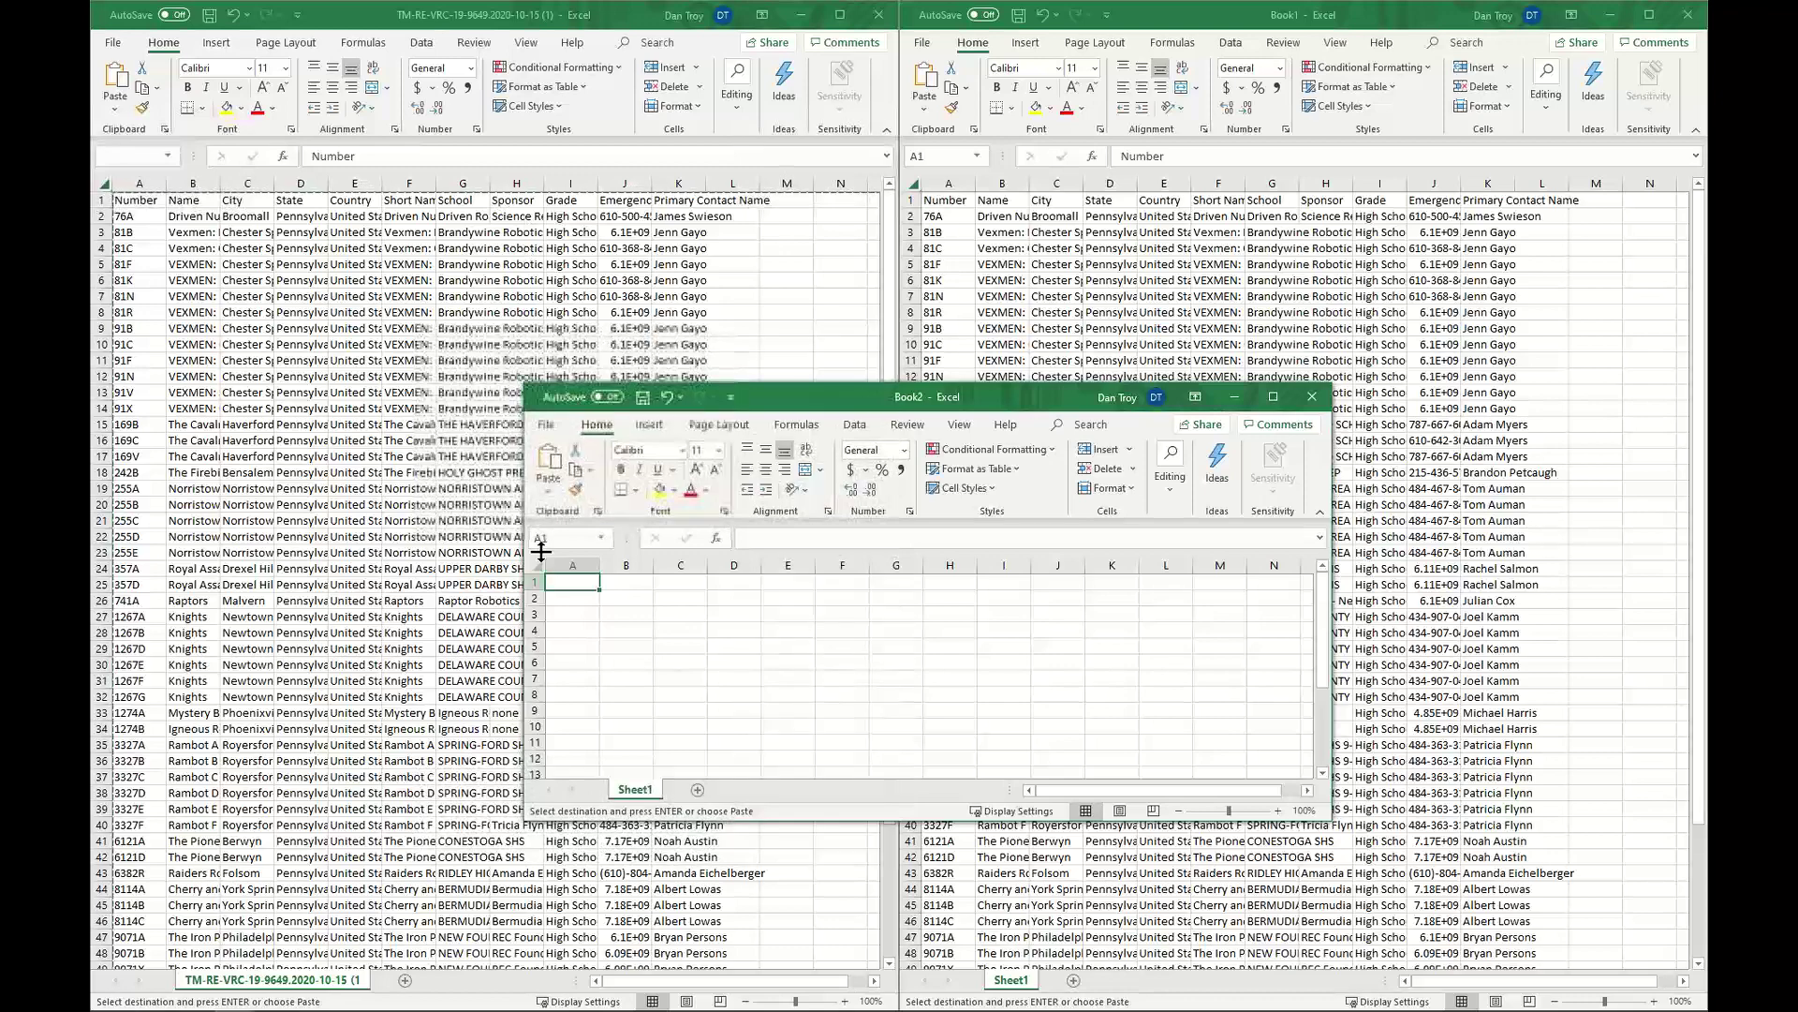
key(ctrl+v)
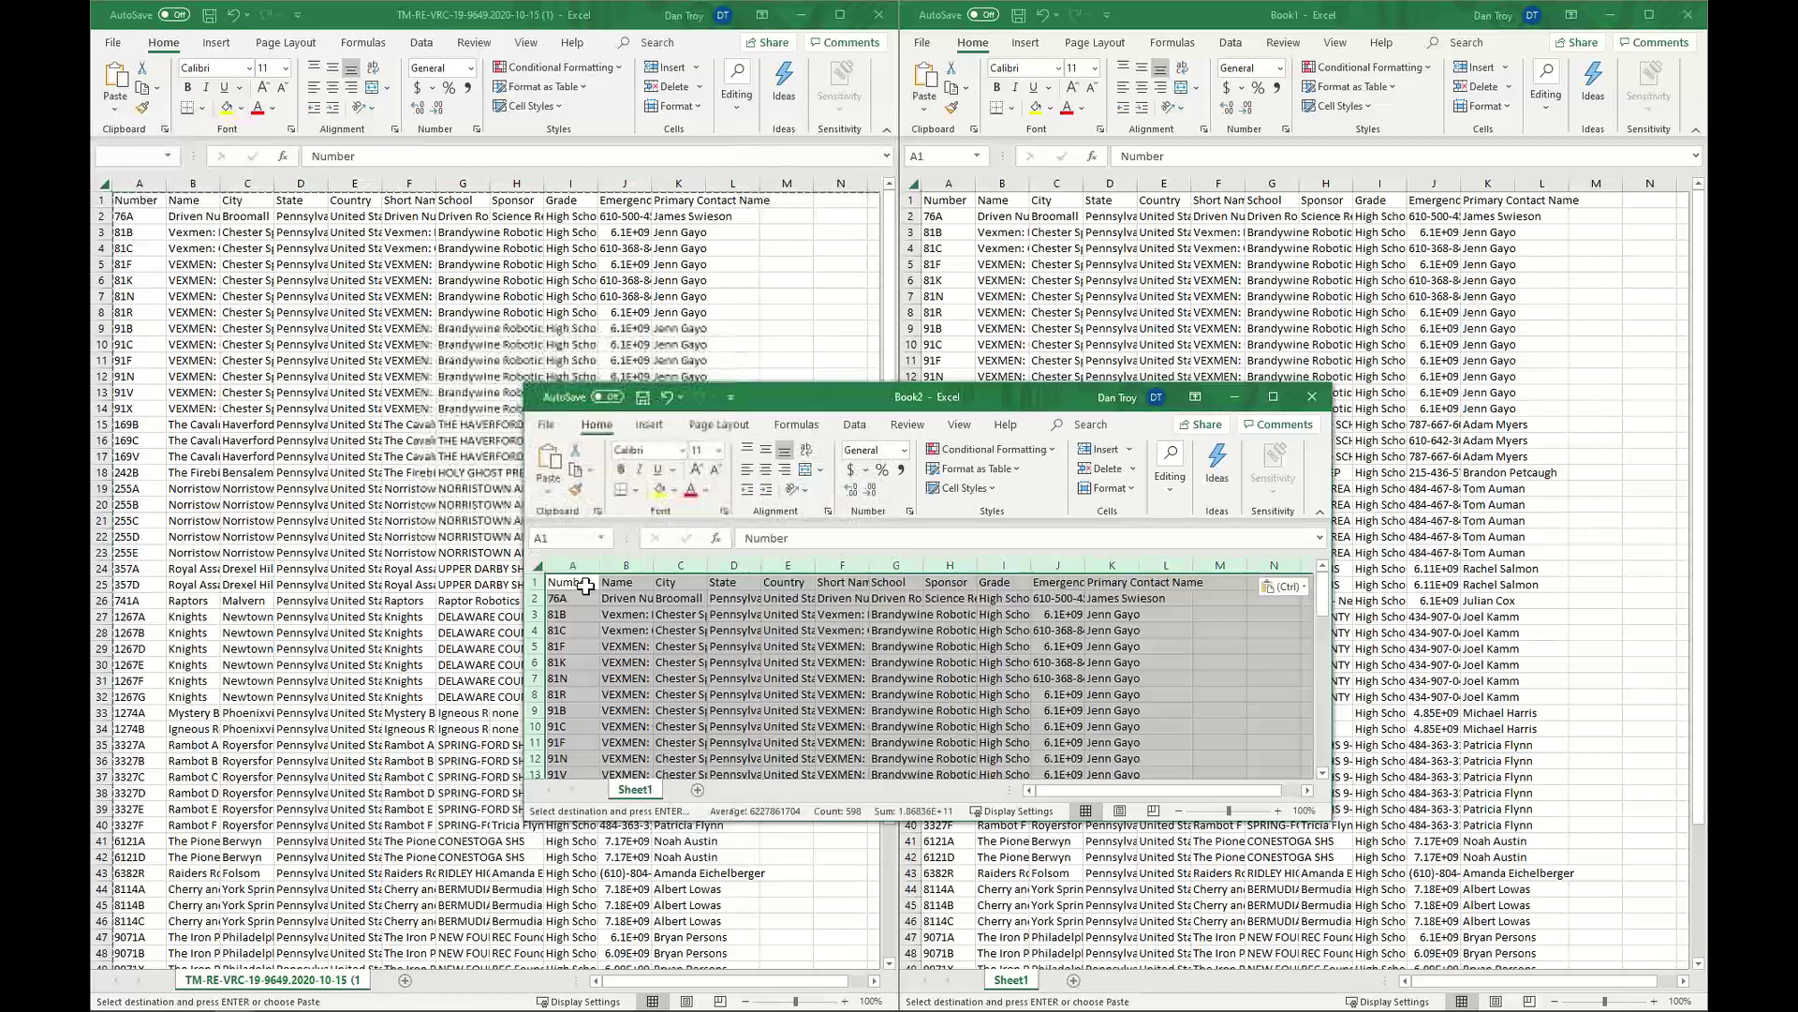
- Close the original registration workbook without saving and without keeping the clipboard data
drag(495, 17, 499, 100)
click(882, 93)
click(916, 540)
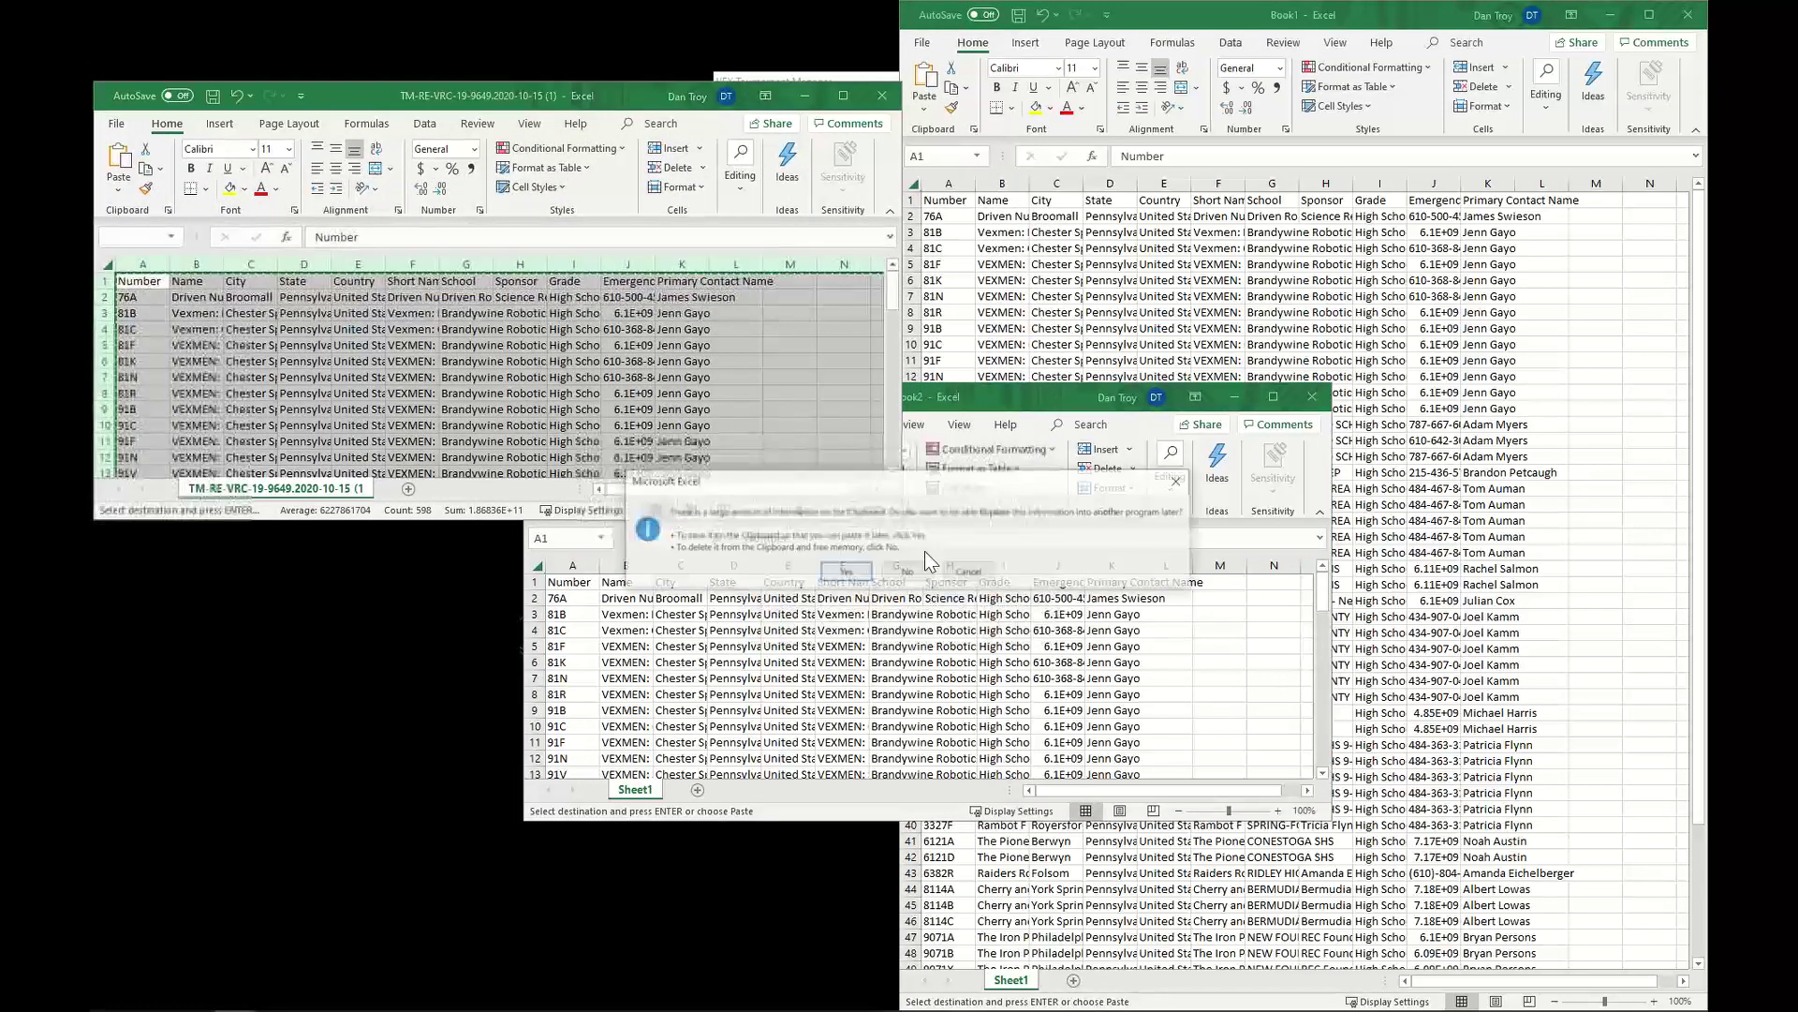
click(903, 572)
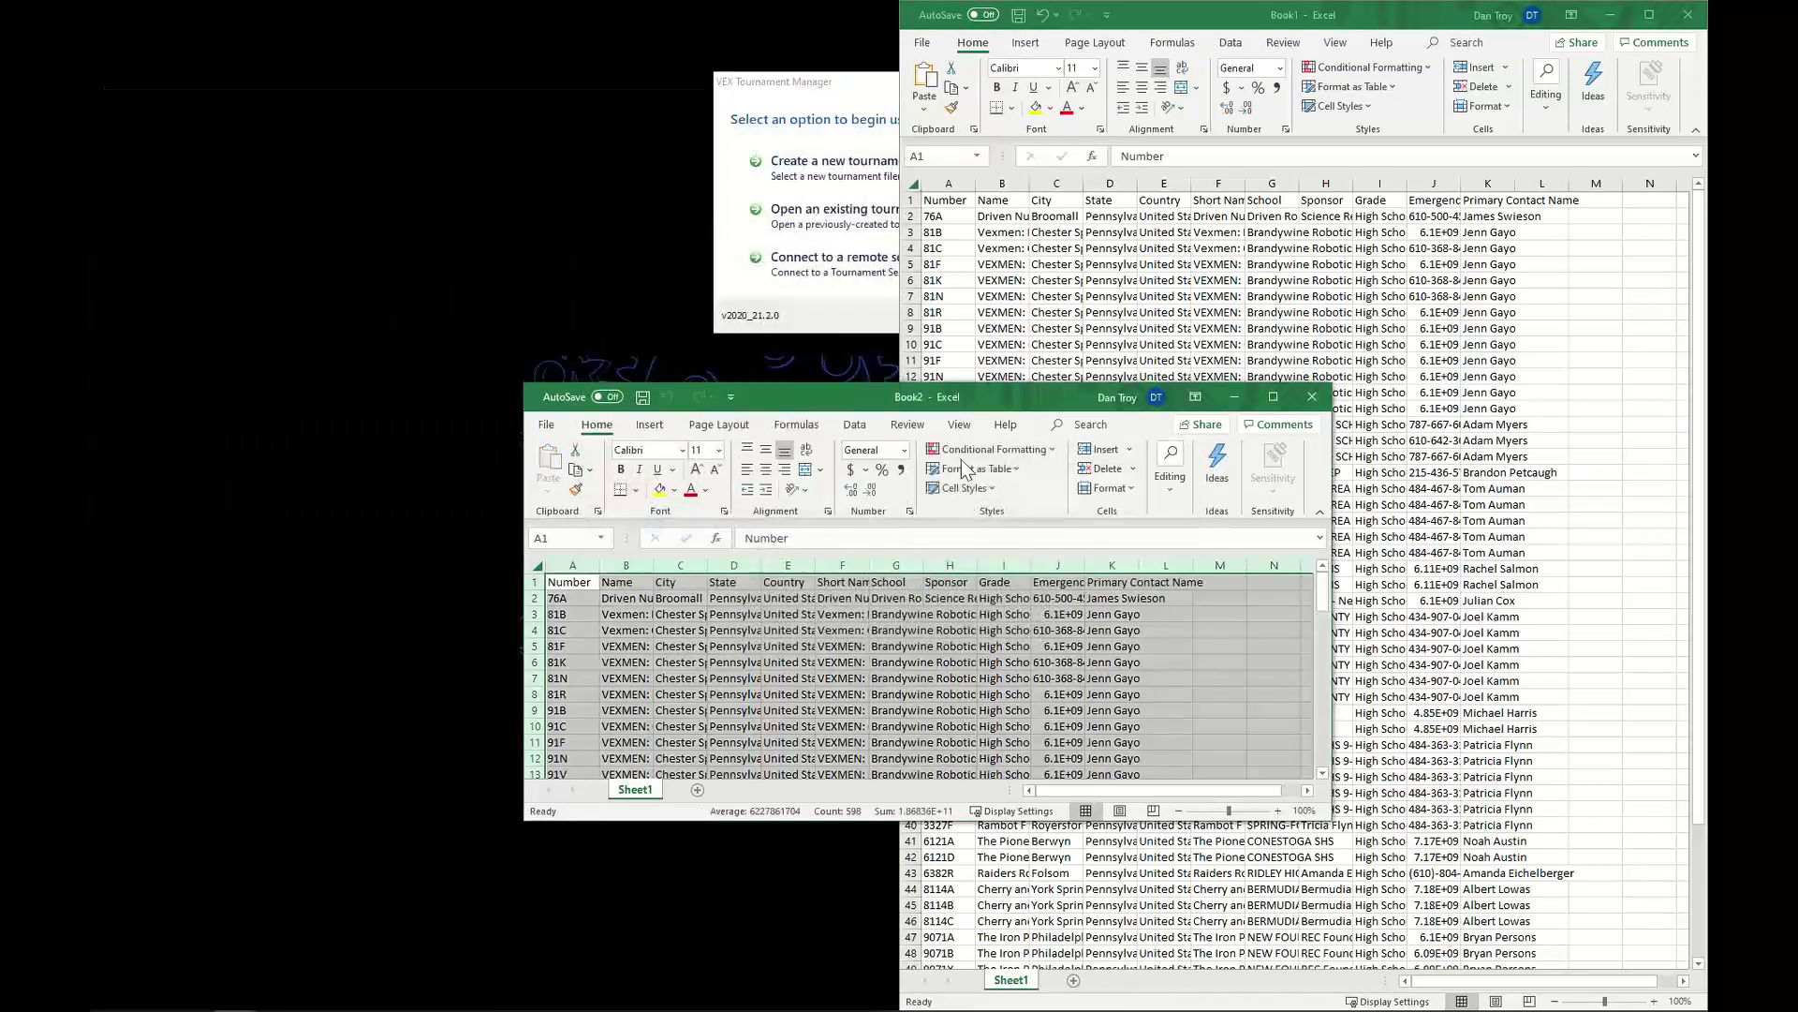
- Snap Book2 to the right half and Book1 to the left half
drag(893, 402, 1702, 405)
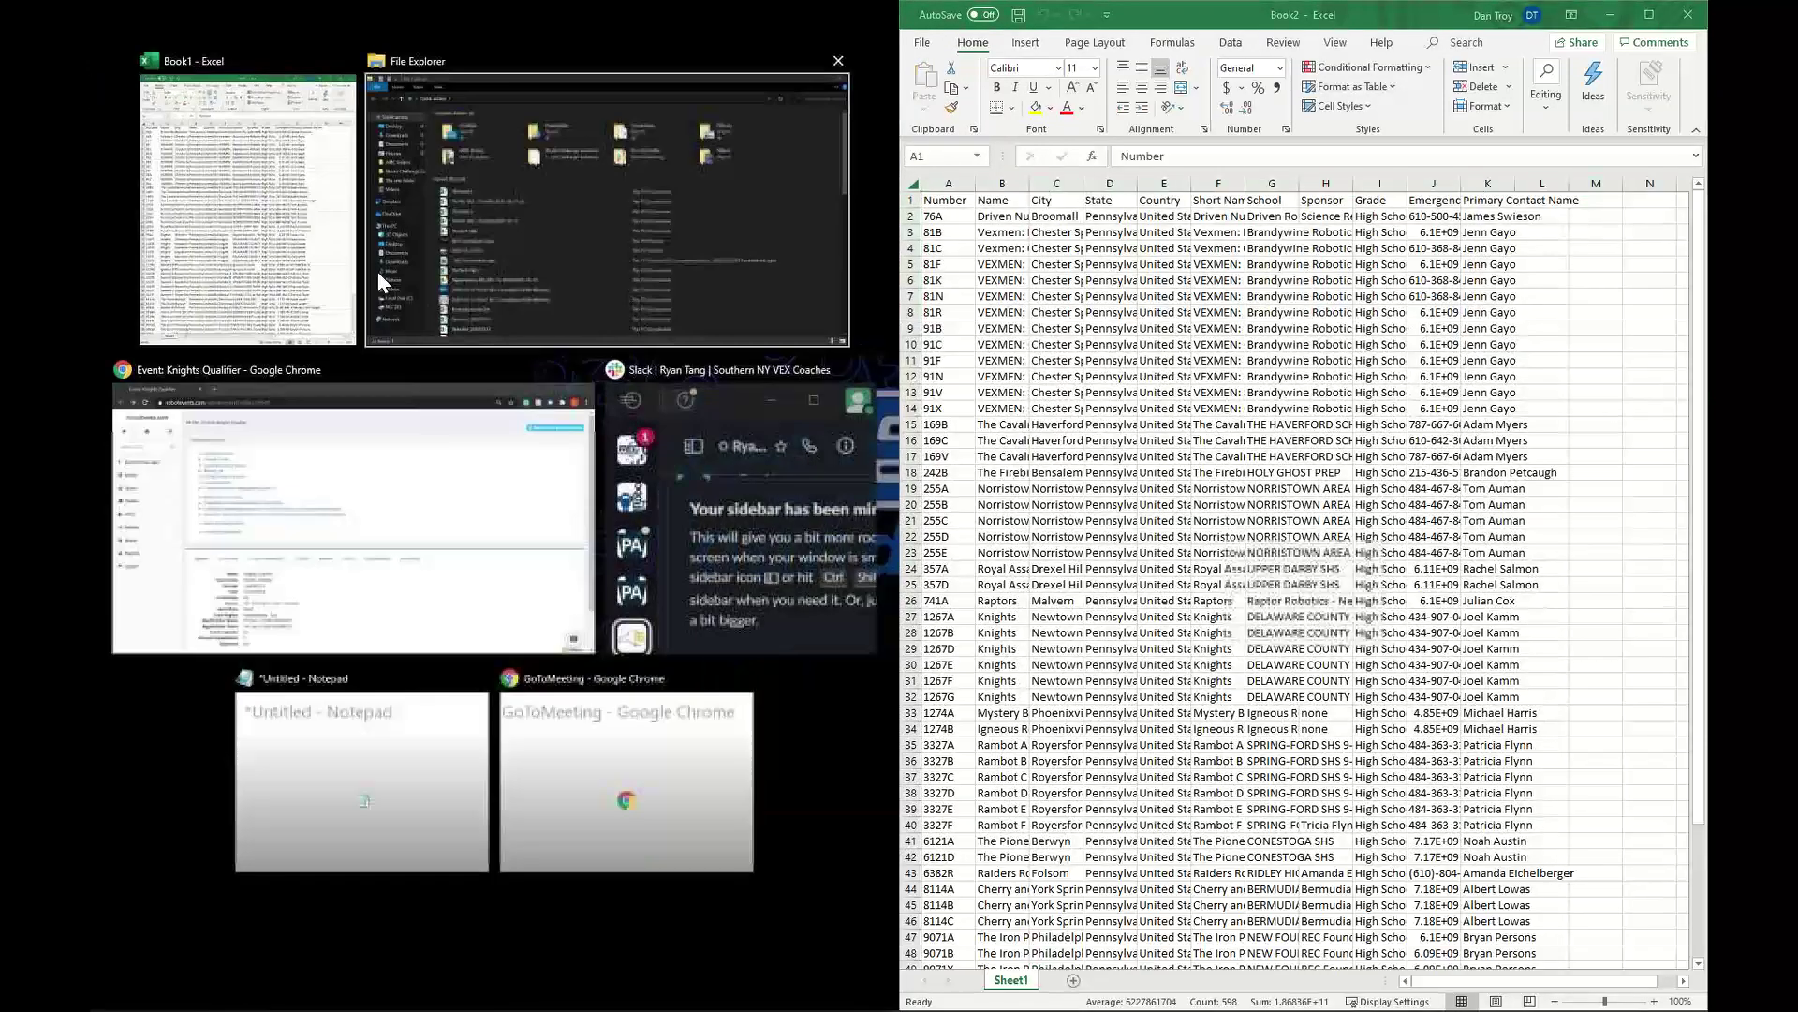
click(219, 260)
click(774, 427)
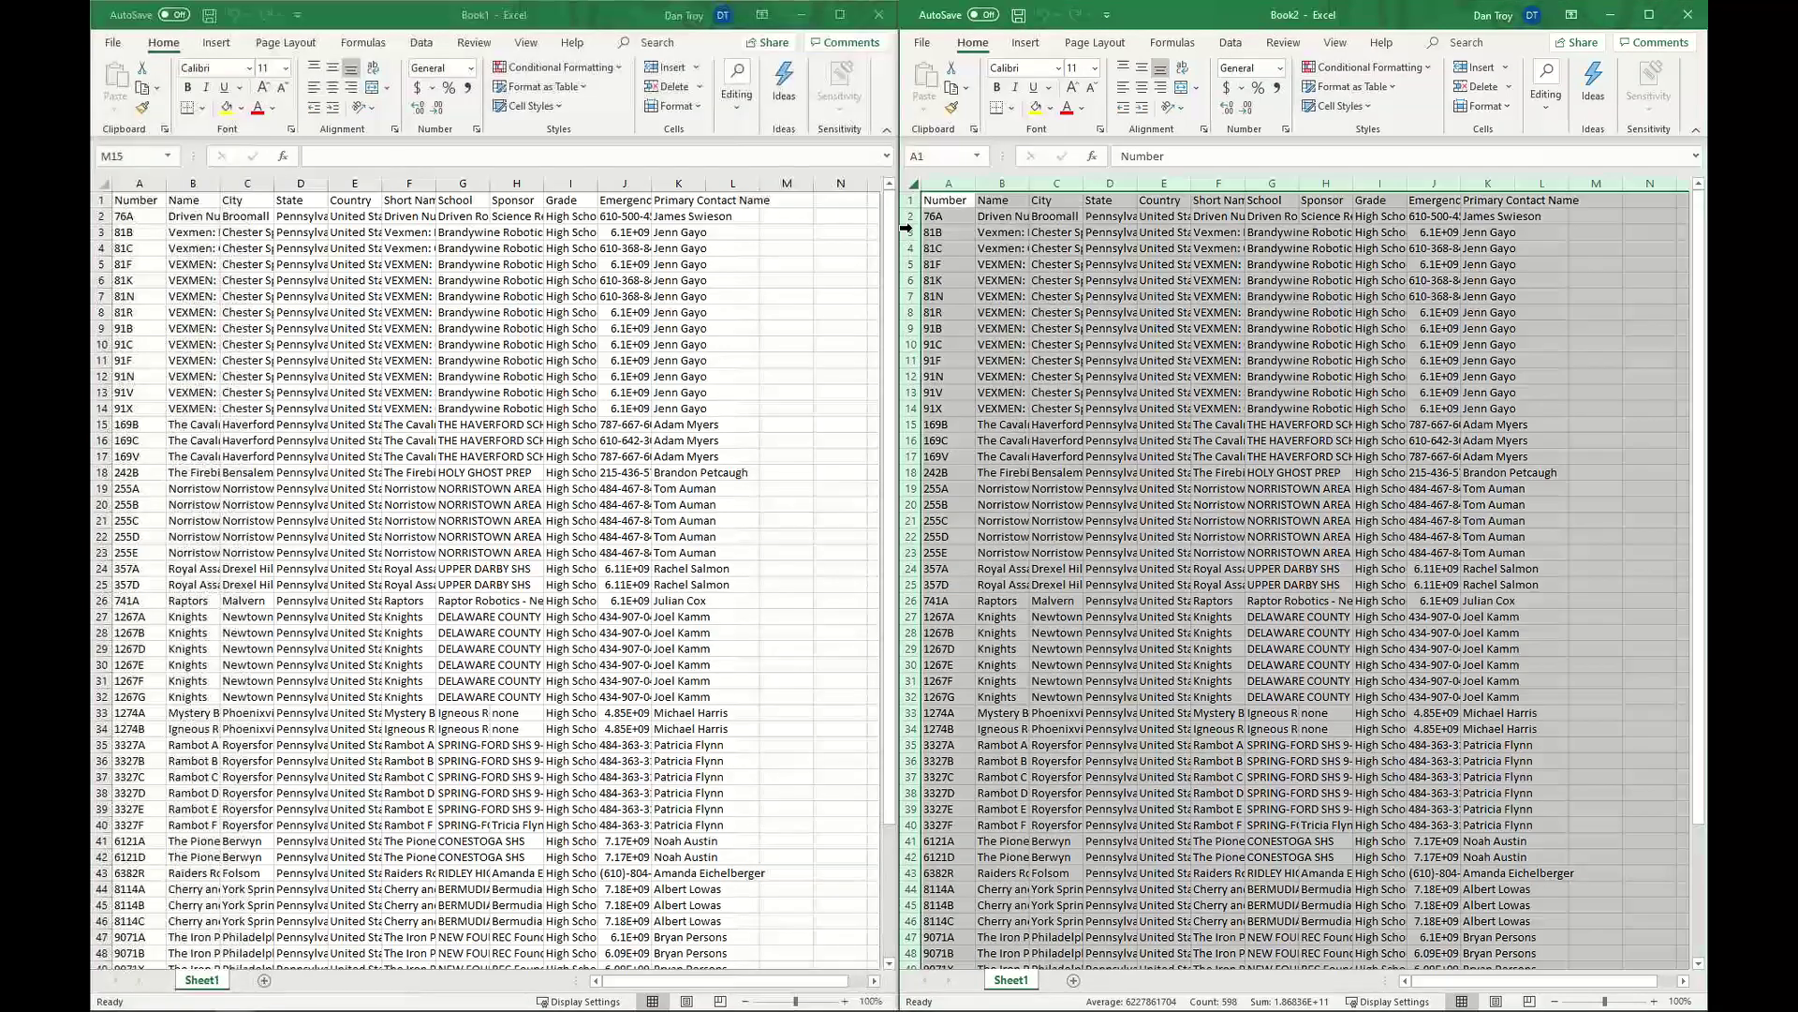
- In Book2, select every other team row from row 3 (81B) through 98927B
click(911, 233)
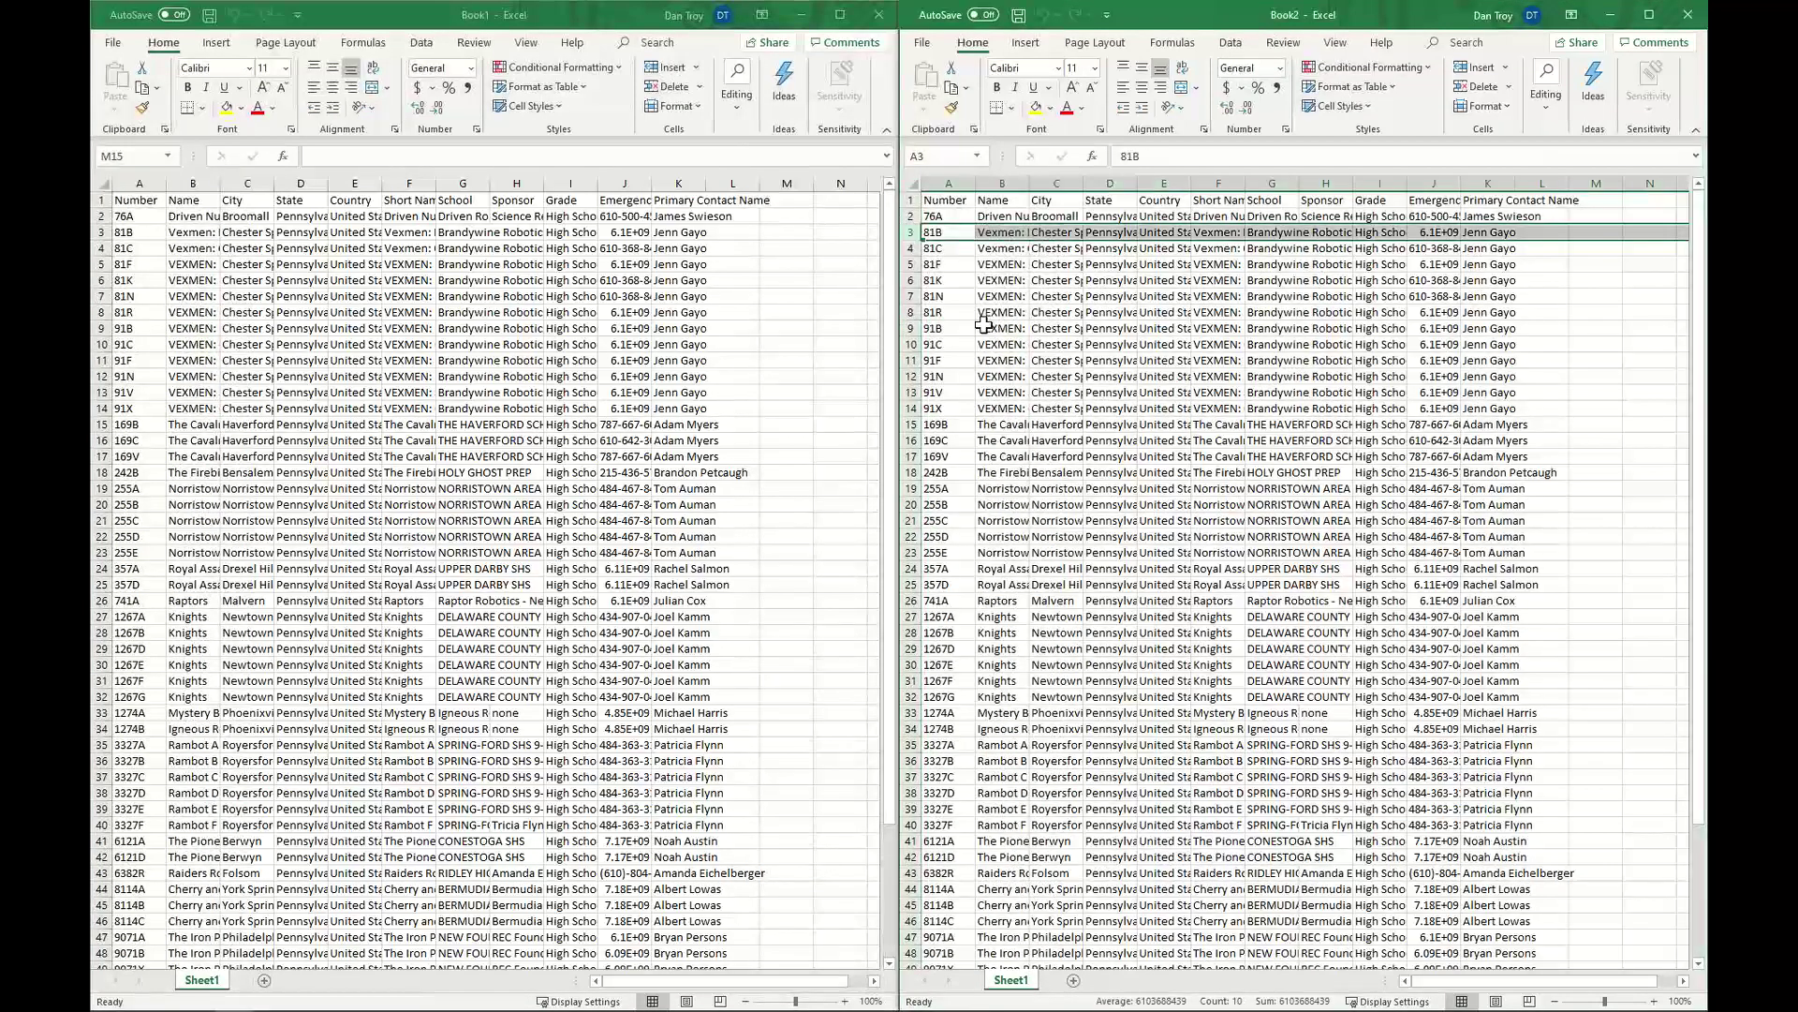
ctrl+click(910, 264)
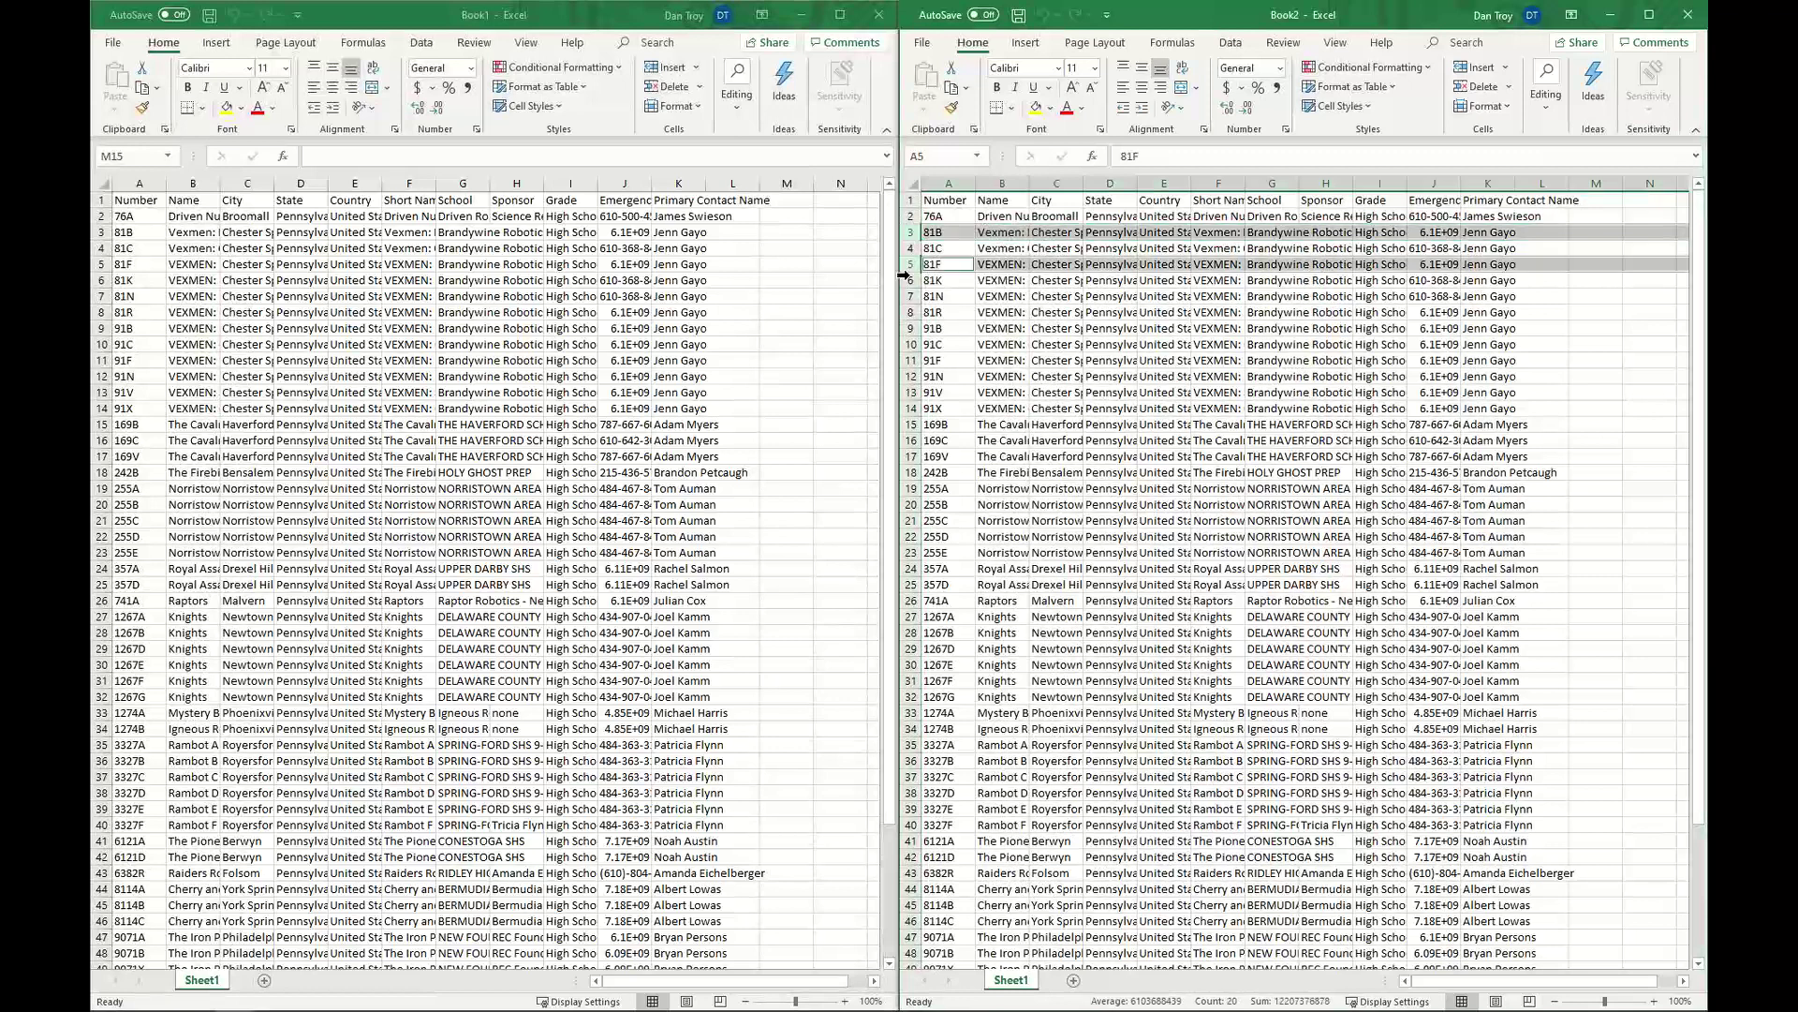
ctrl+click(911, 296)
ctrl+click(911, 328)
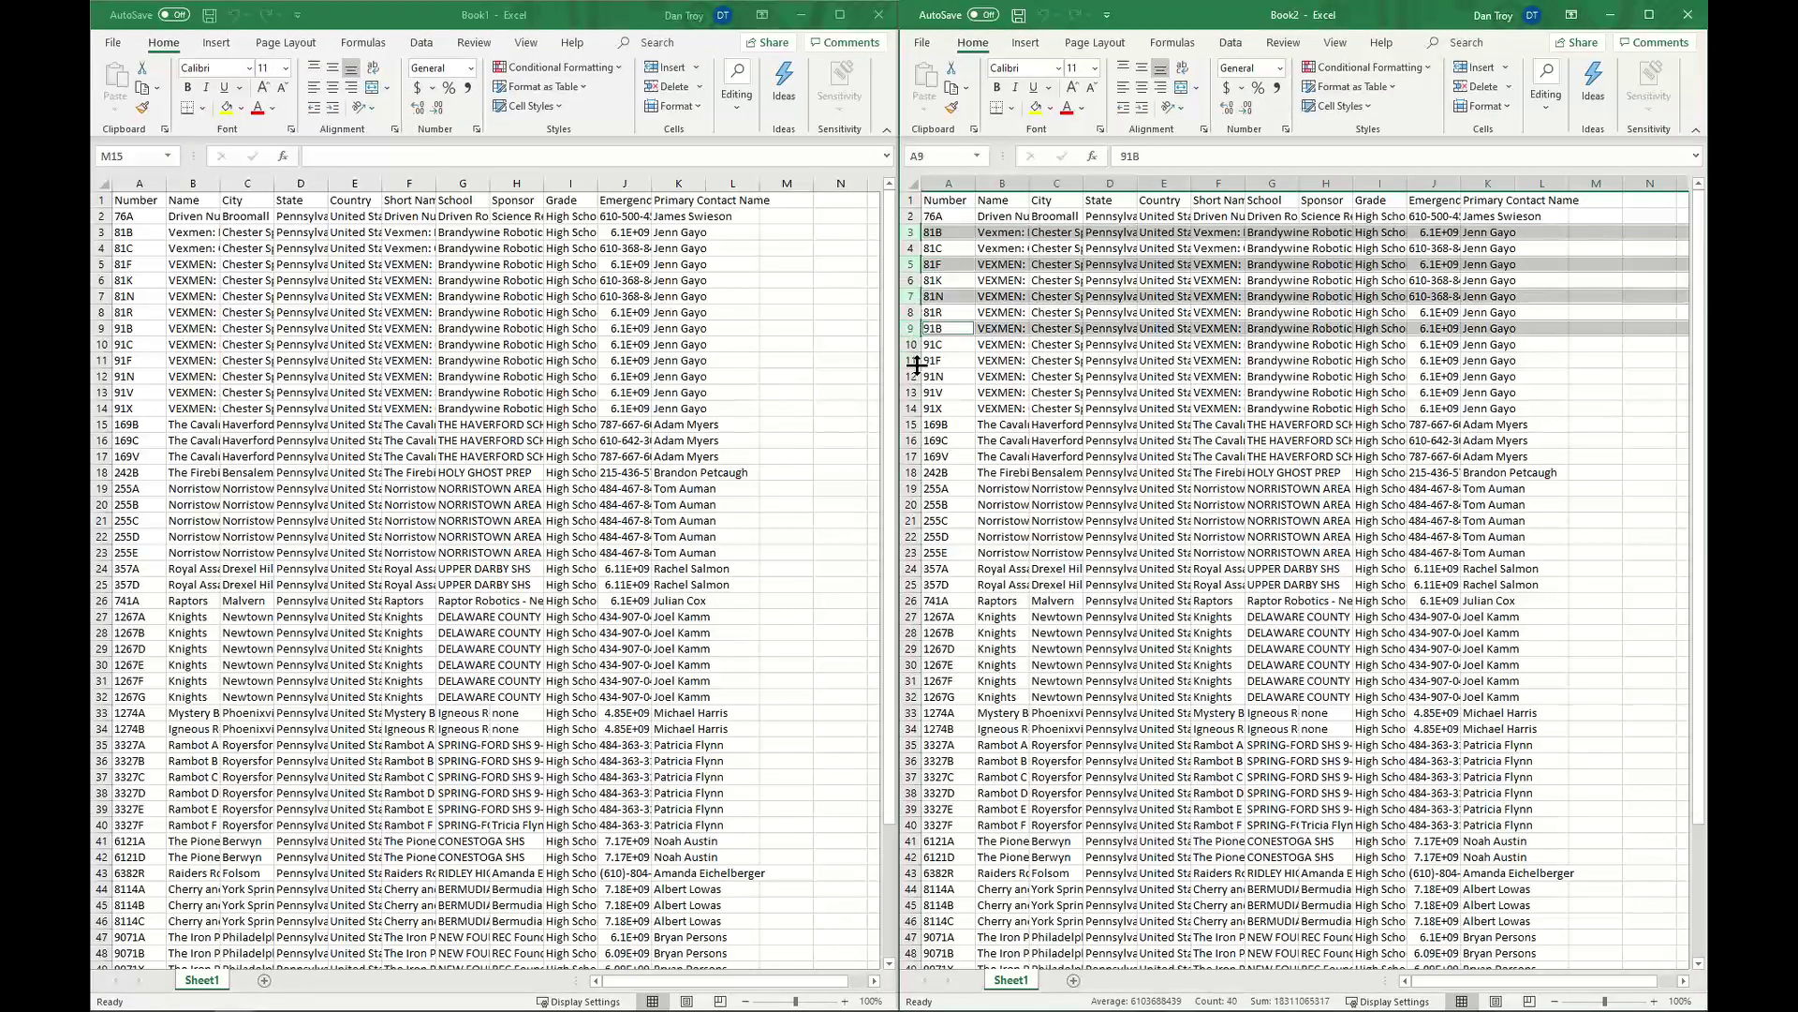
ctrl+click(910, 359)
ctrl+click(911, 393)
ctrl+click(911, 424)
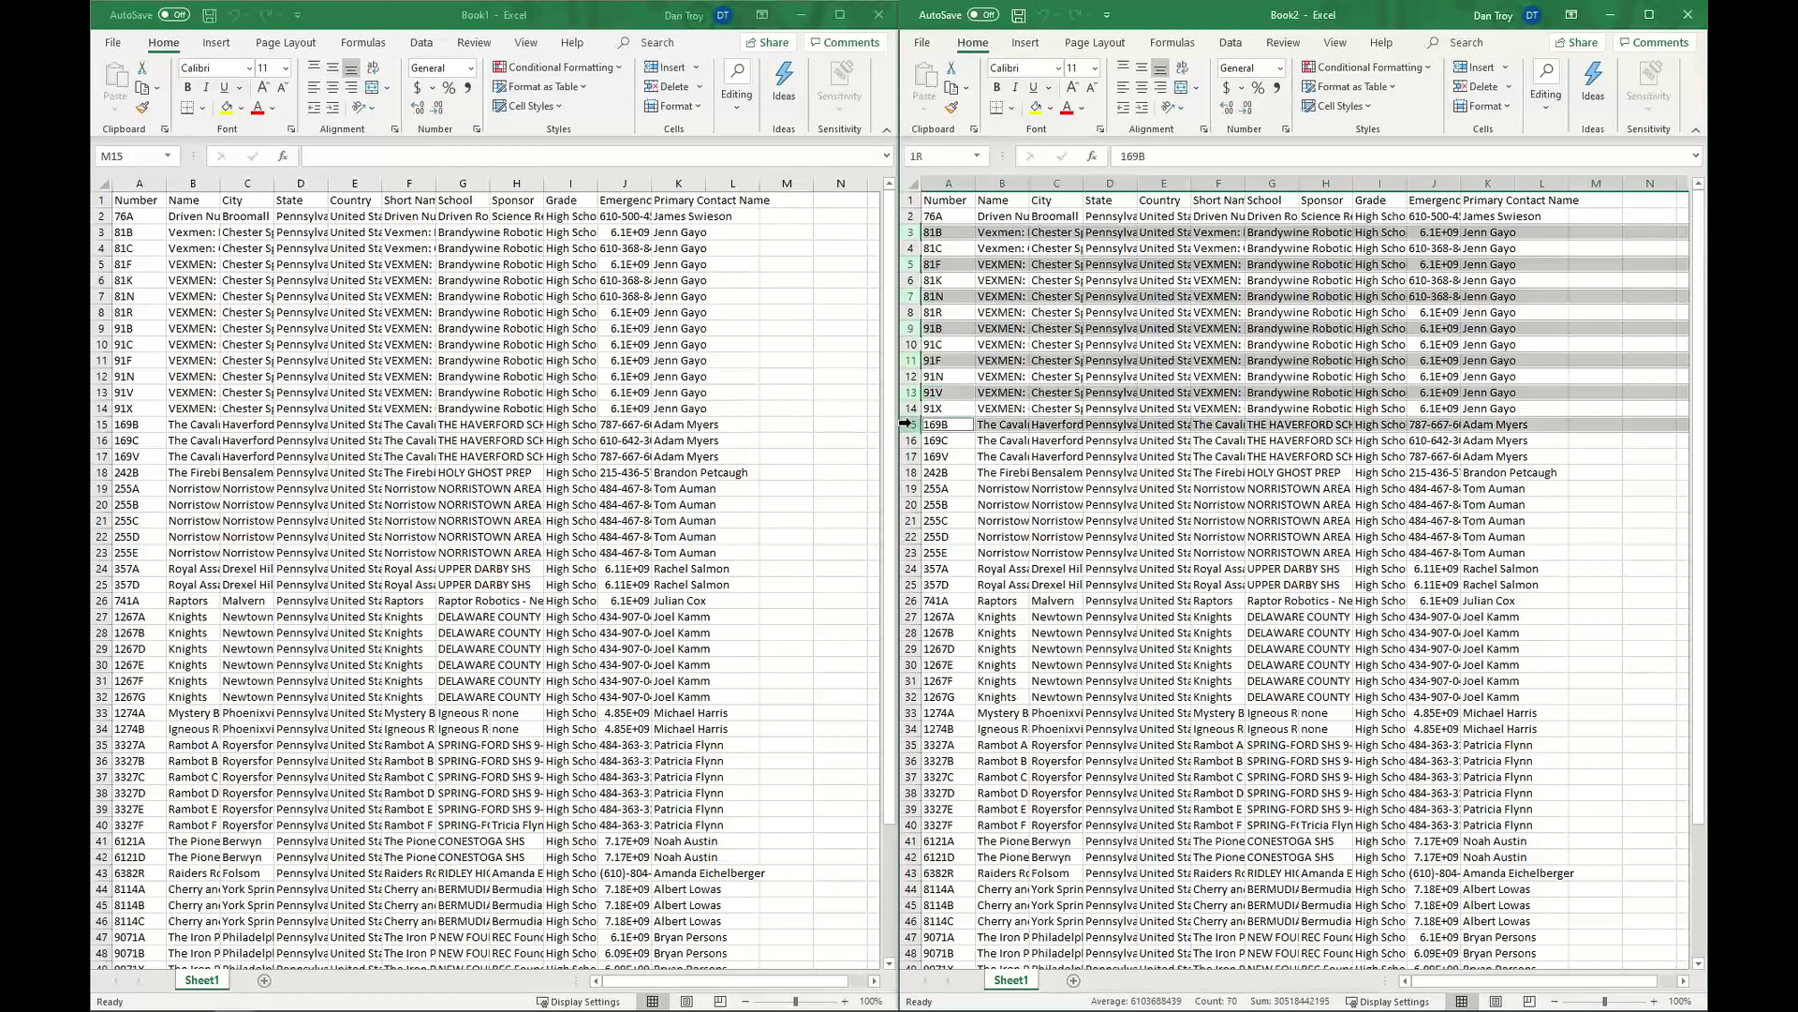
ctrl+click(911, 456)
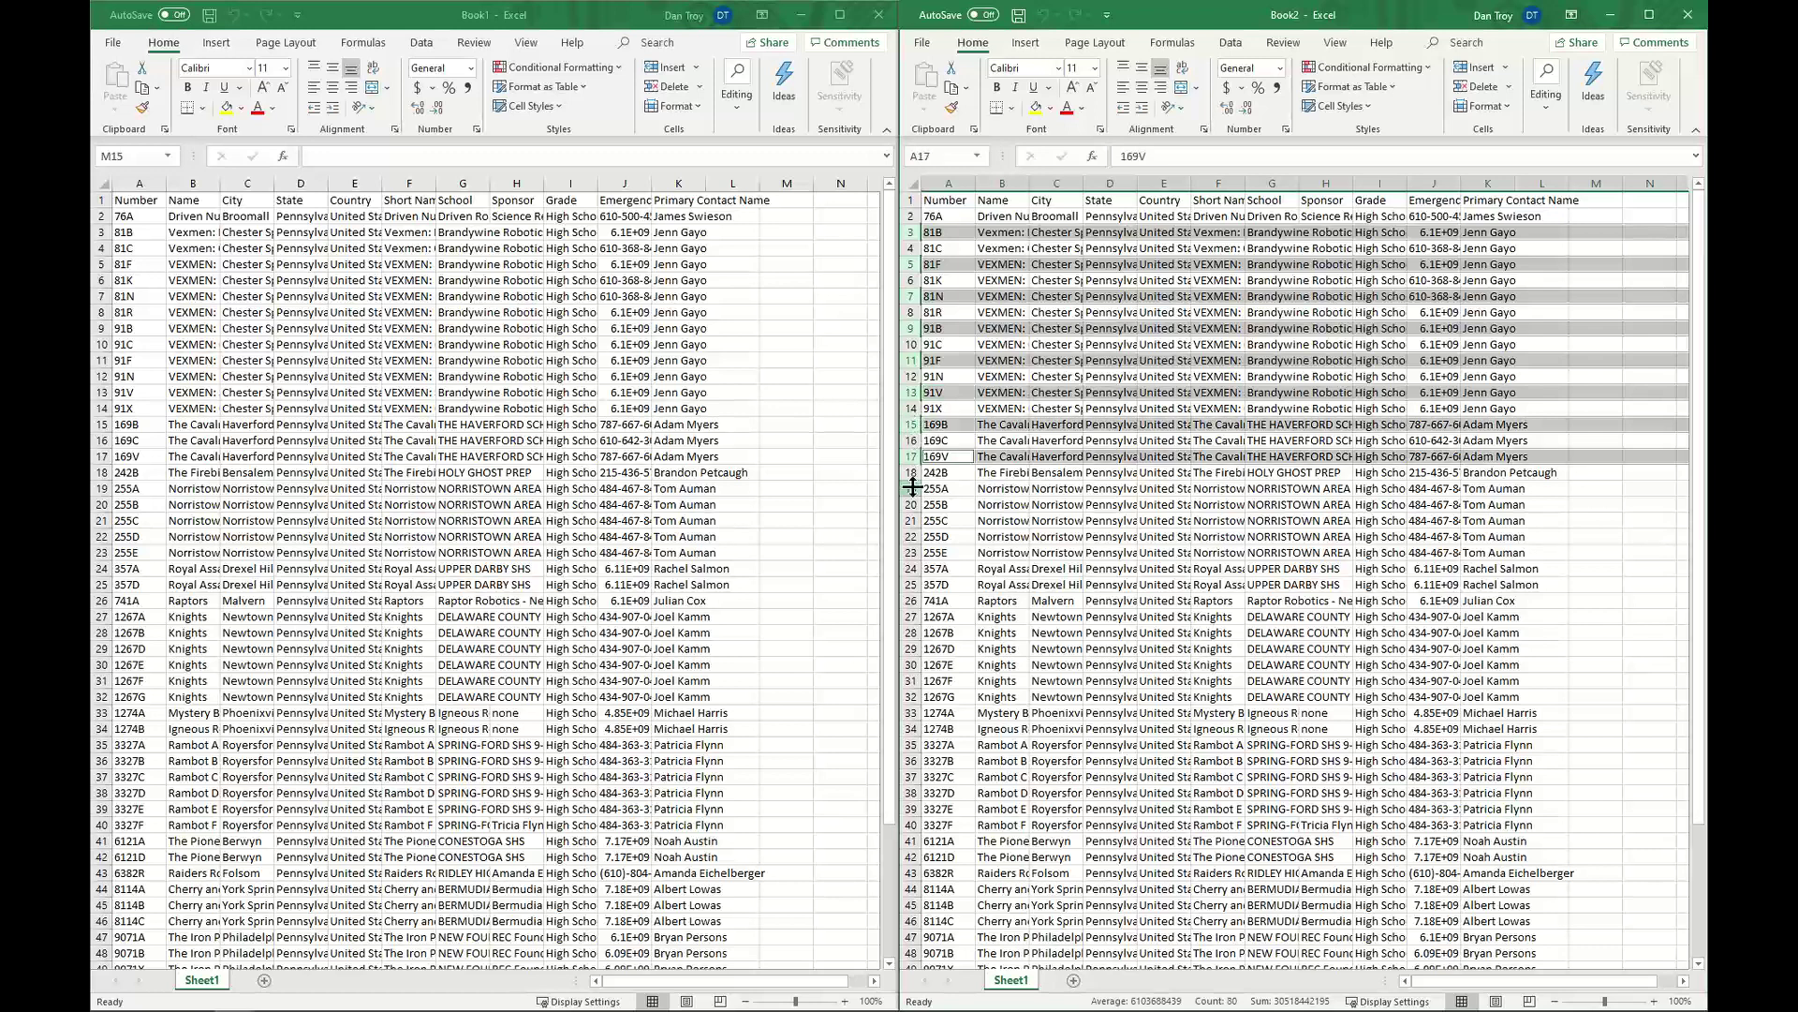
ctrl+click(911, 488)
ctrl+click(911, 520)
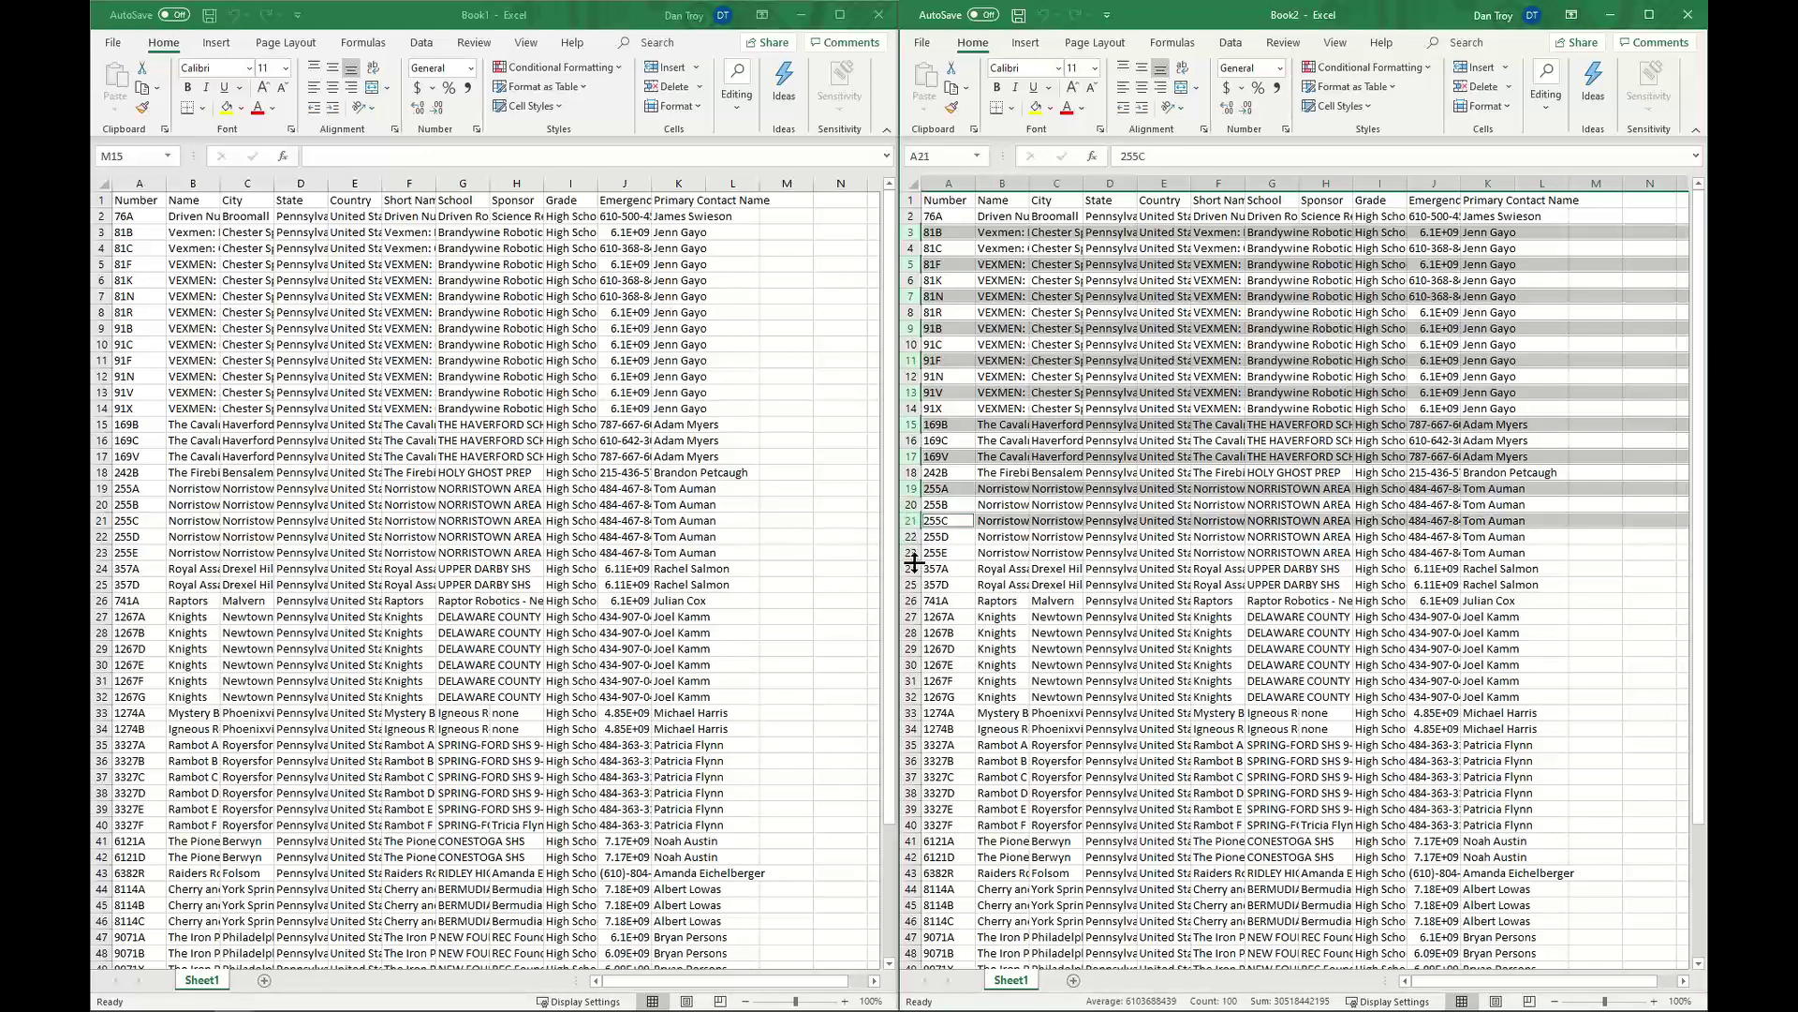
ctrl+click(912, 553)
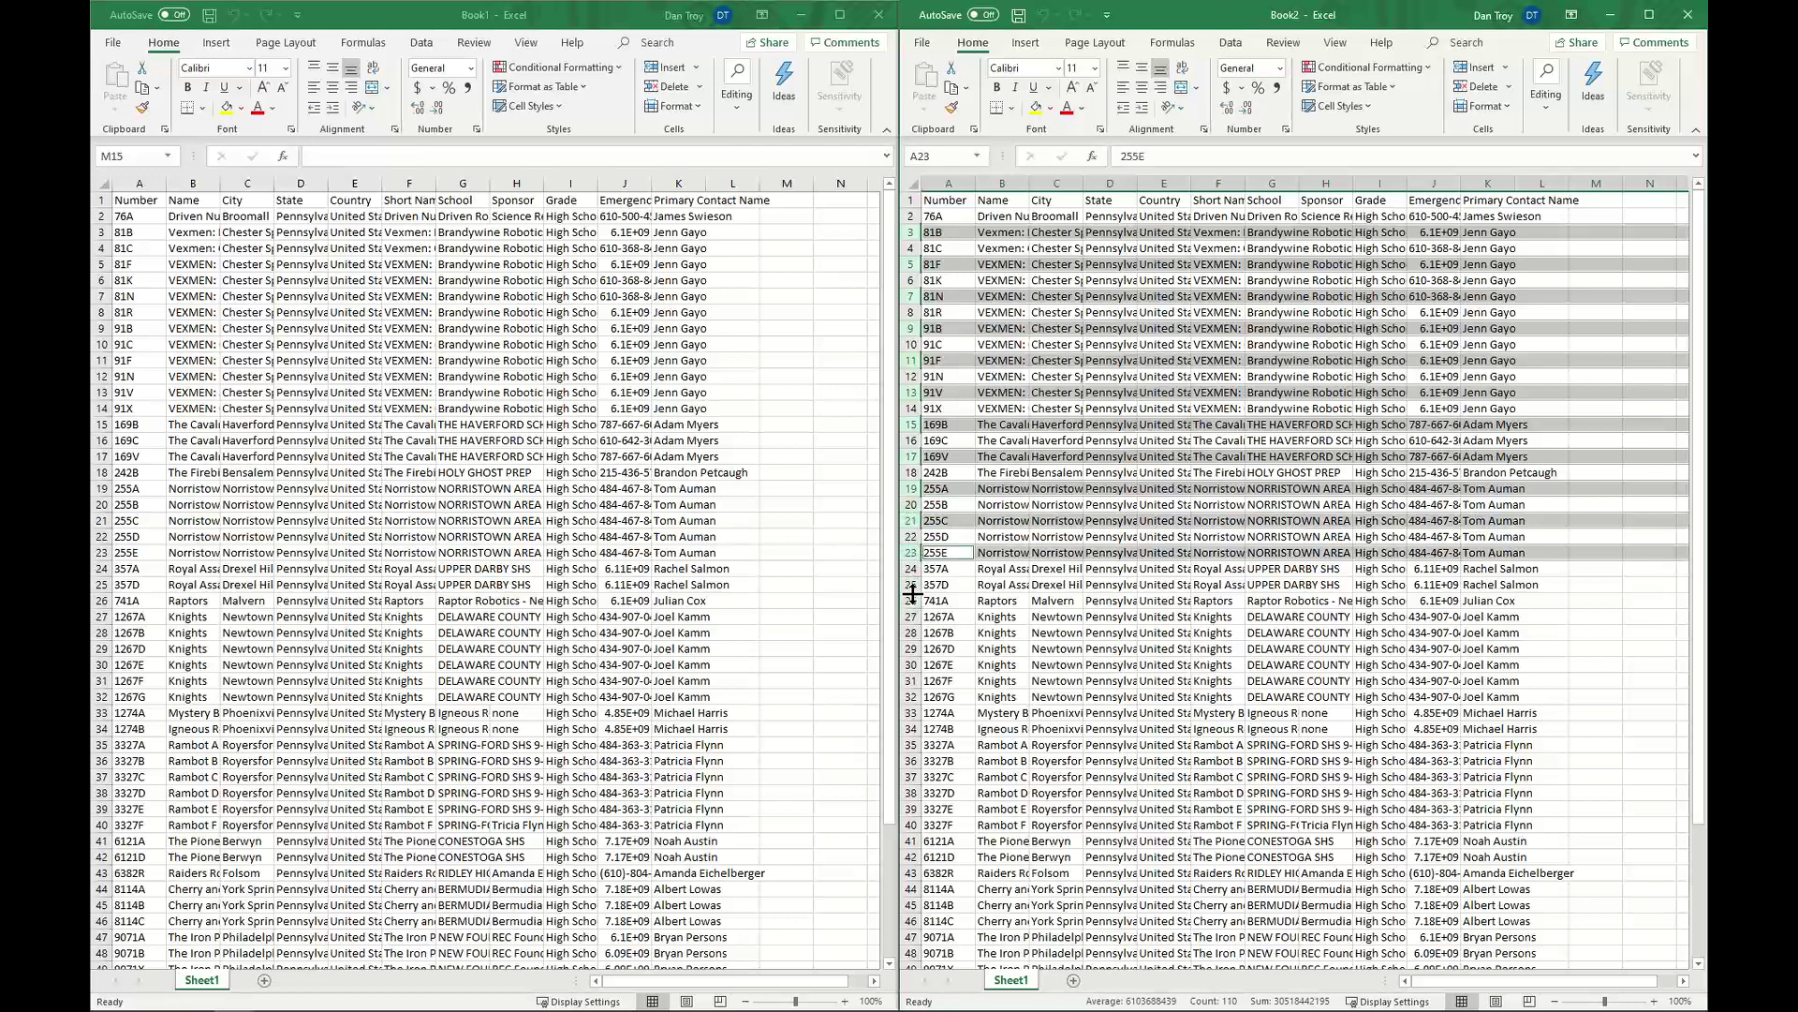
ctrl+click(910, 585)
ctrl+click(911, 617)
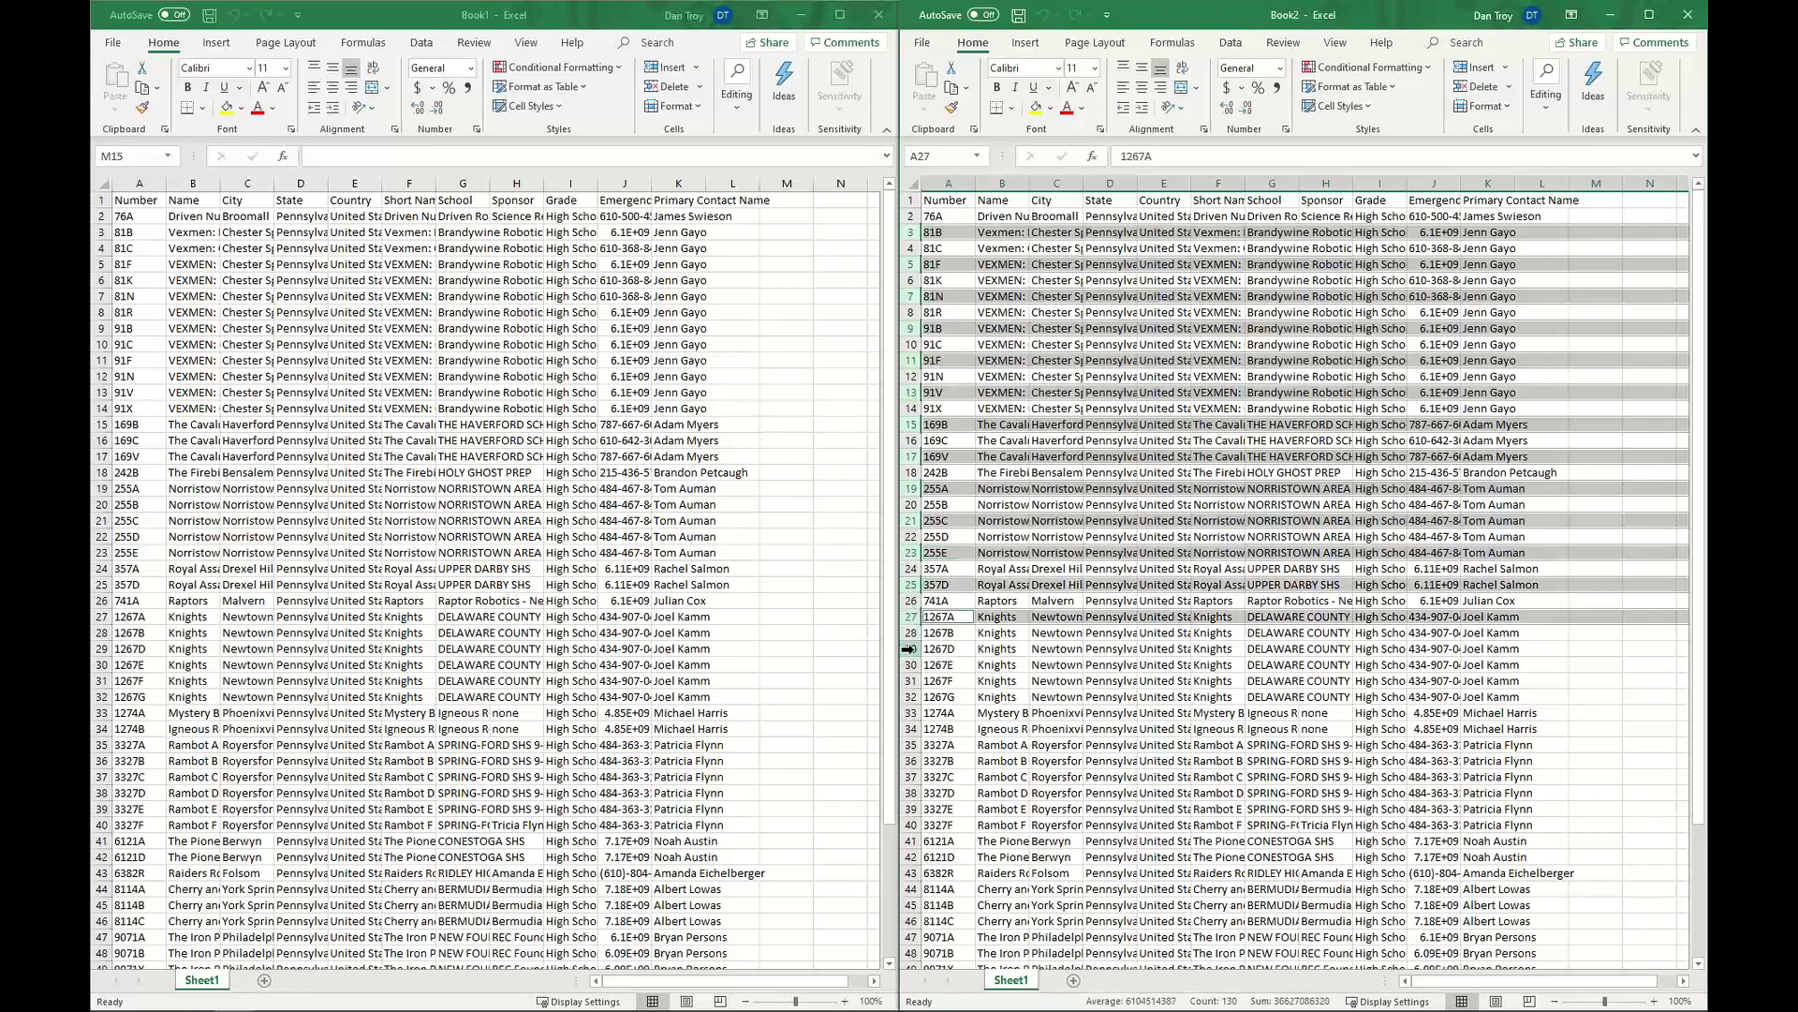
ctrl+click(911, 648)
ctrl+click(913, 680)
ctrl+click(911, 712)
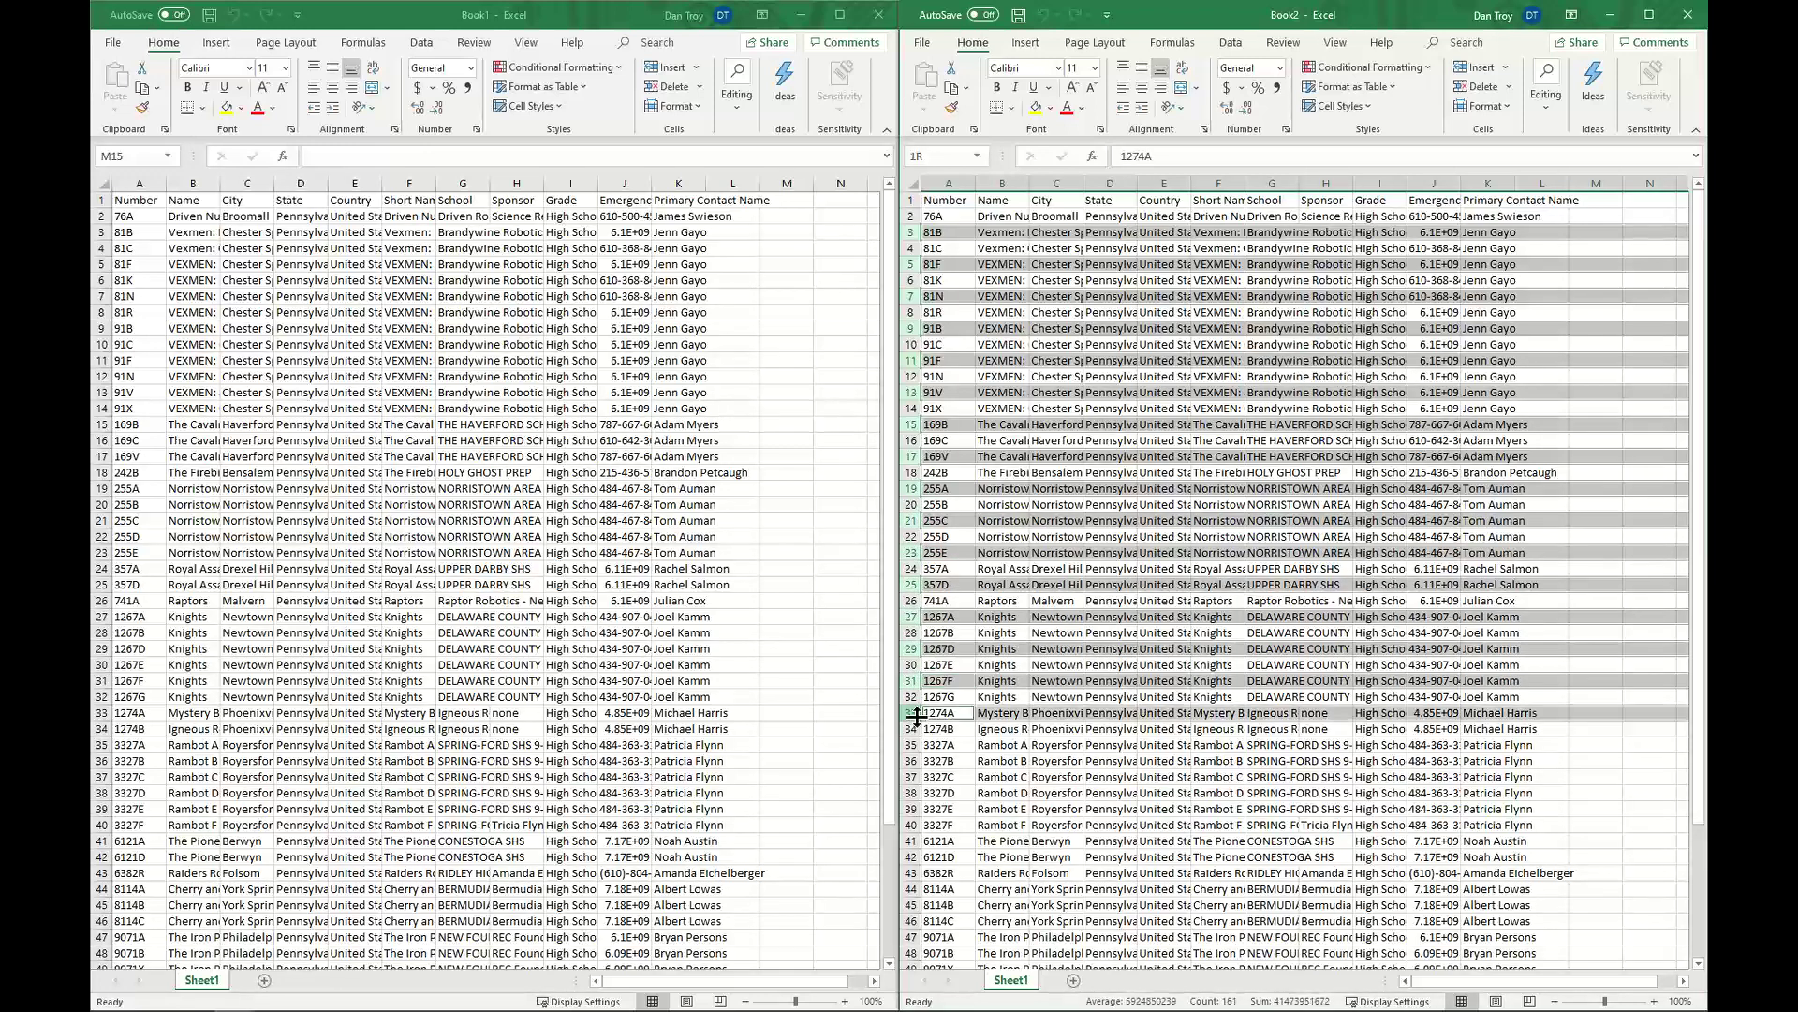
ctrl+click(910, 745)
ctrl+click(911, 776)
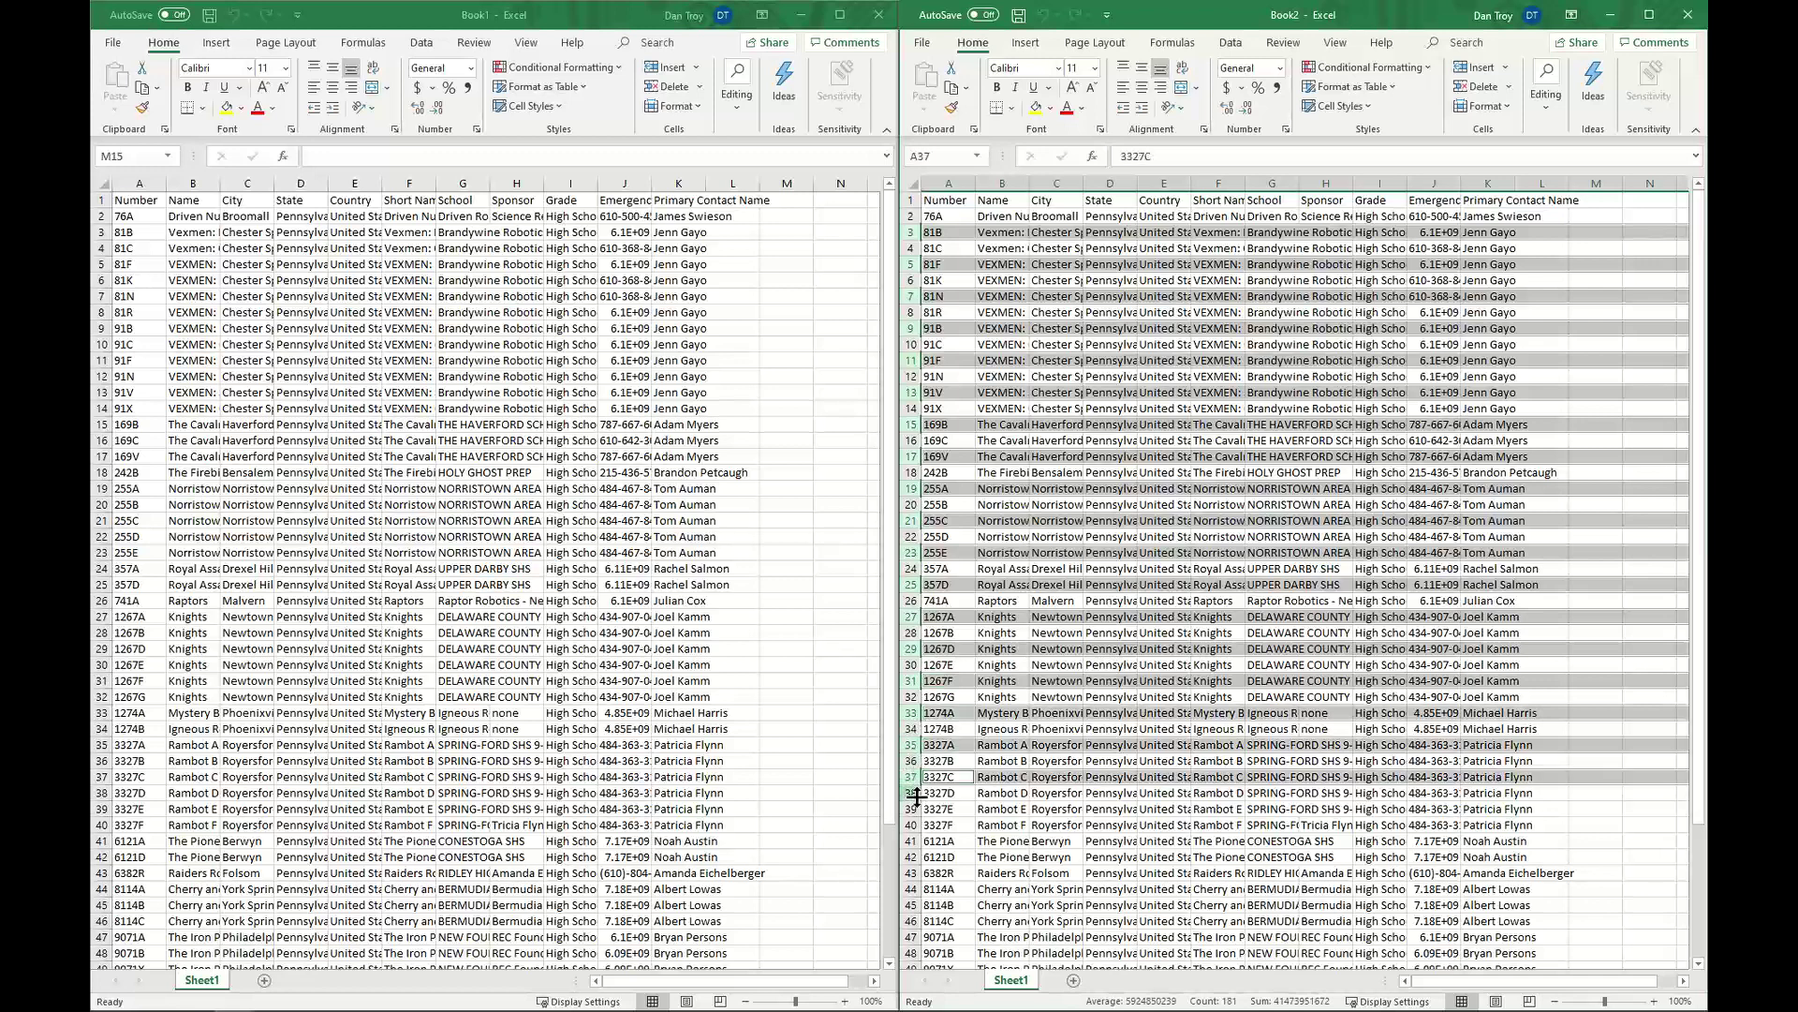
ctrl+click(909, 808)
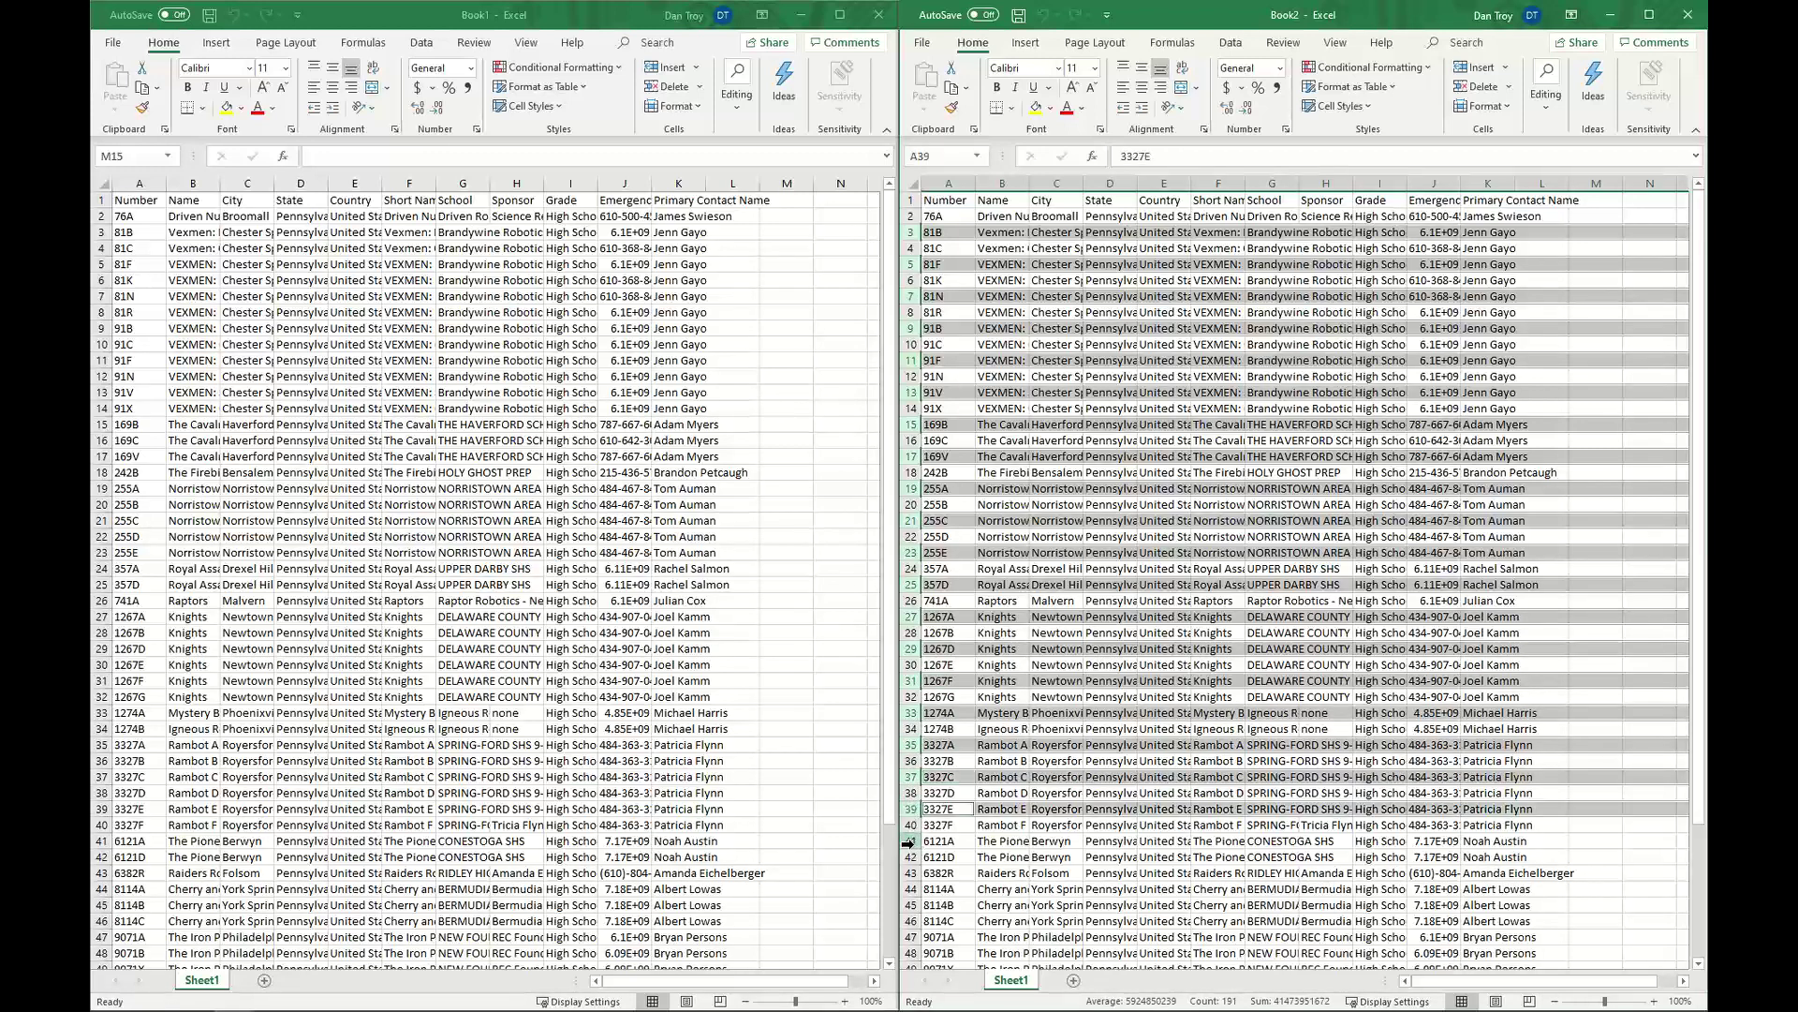
ctrl+click(909, 841)
ctrl+click(910, 872)
ctrl+click(910, 904)
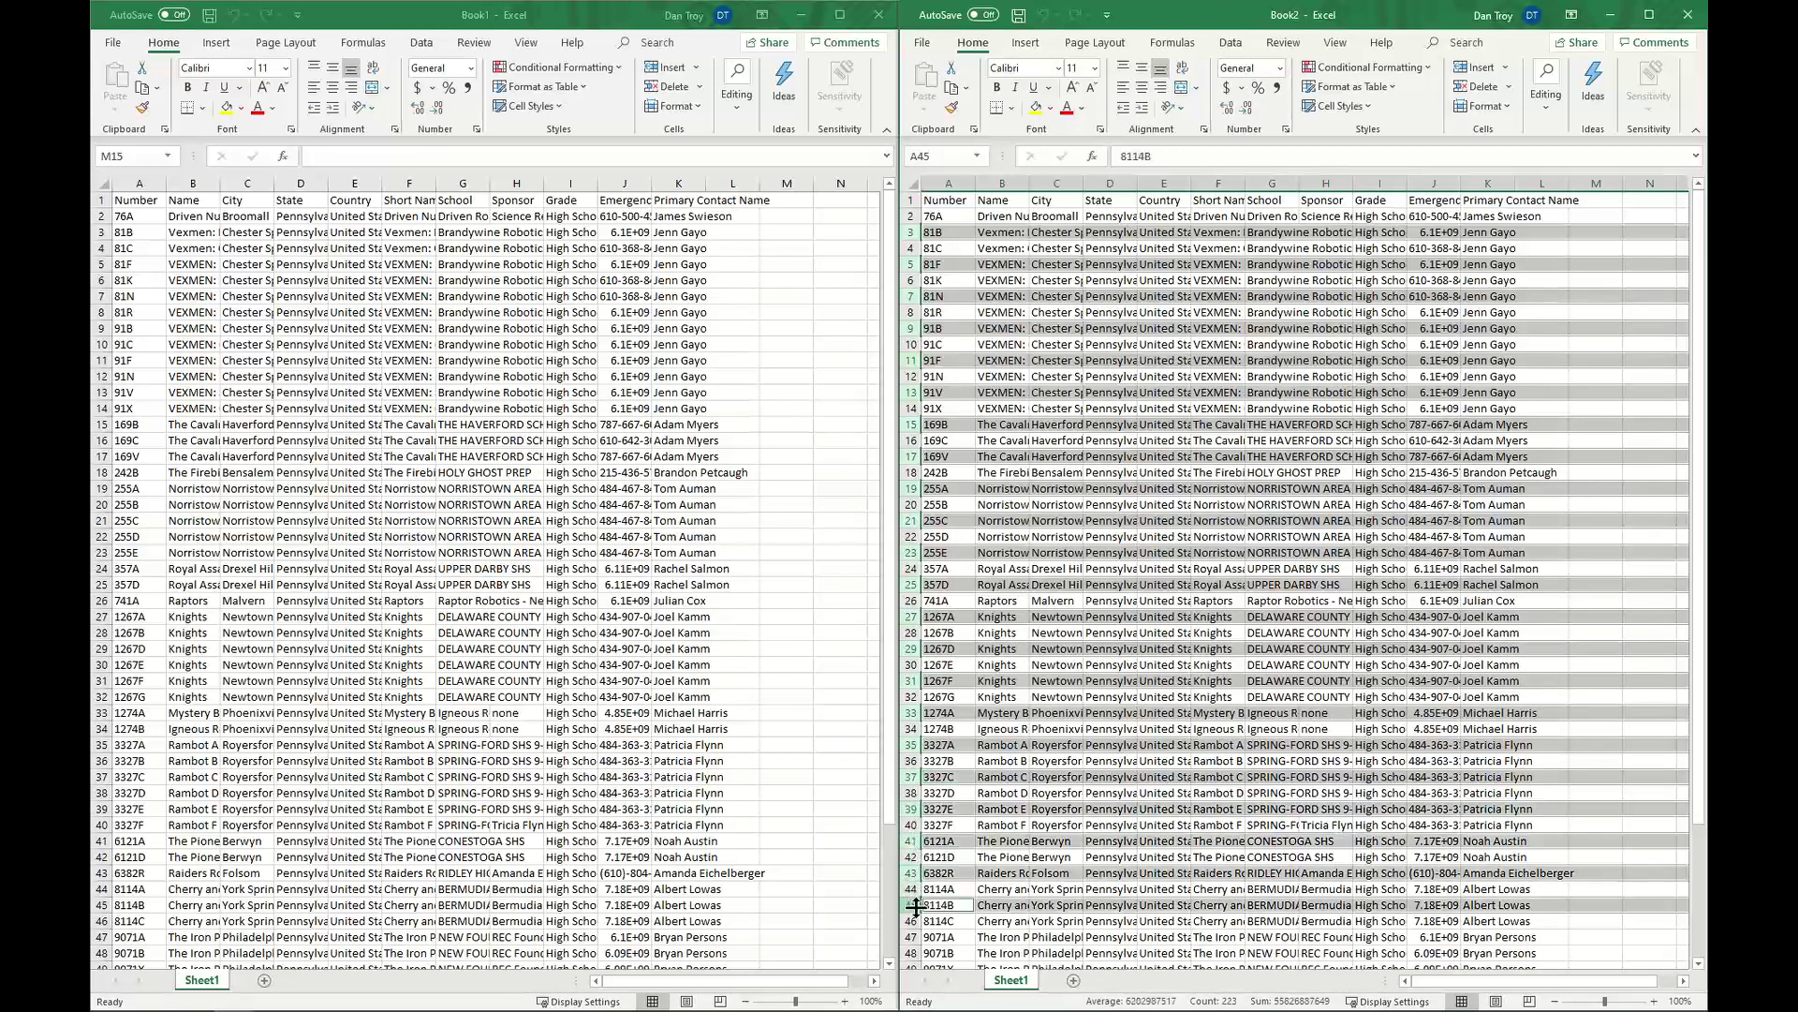
ctrl+click(909, 937)
scroll(921, 824, down, 5)
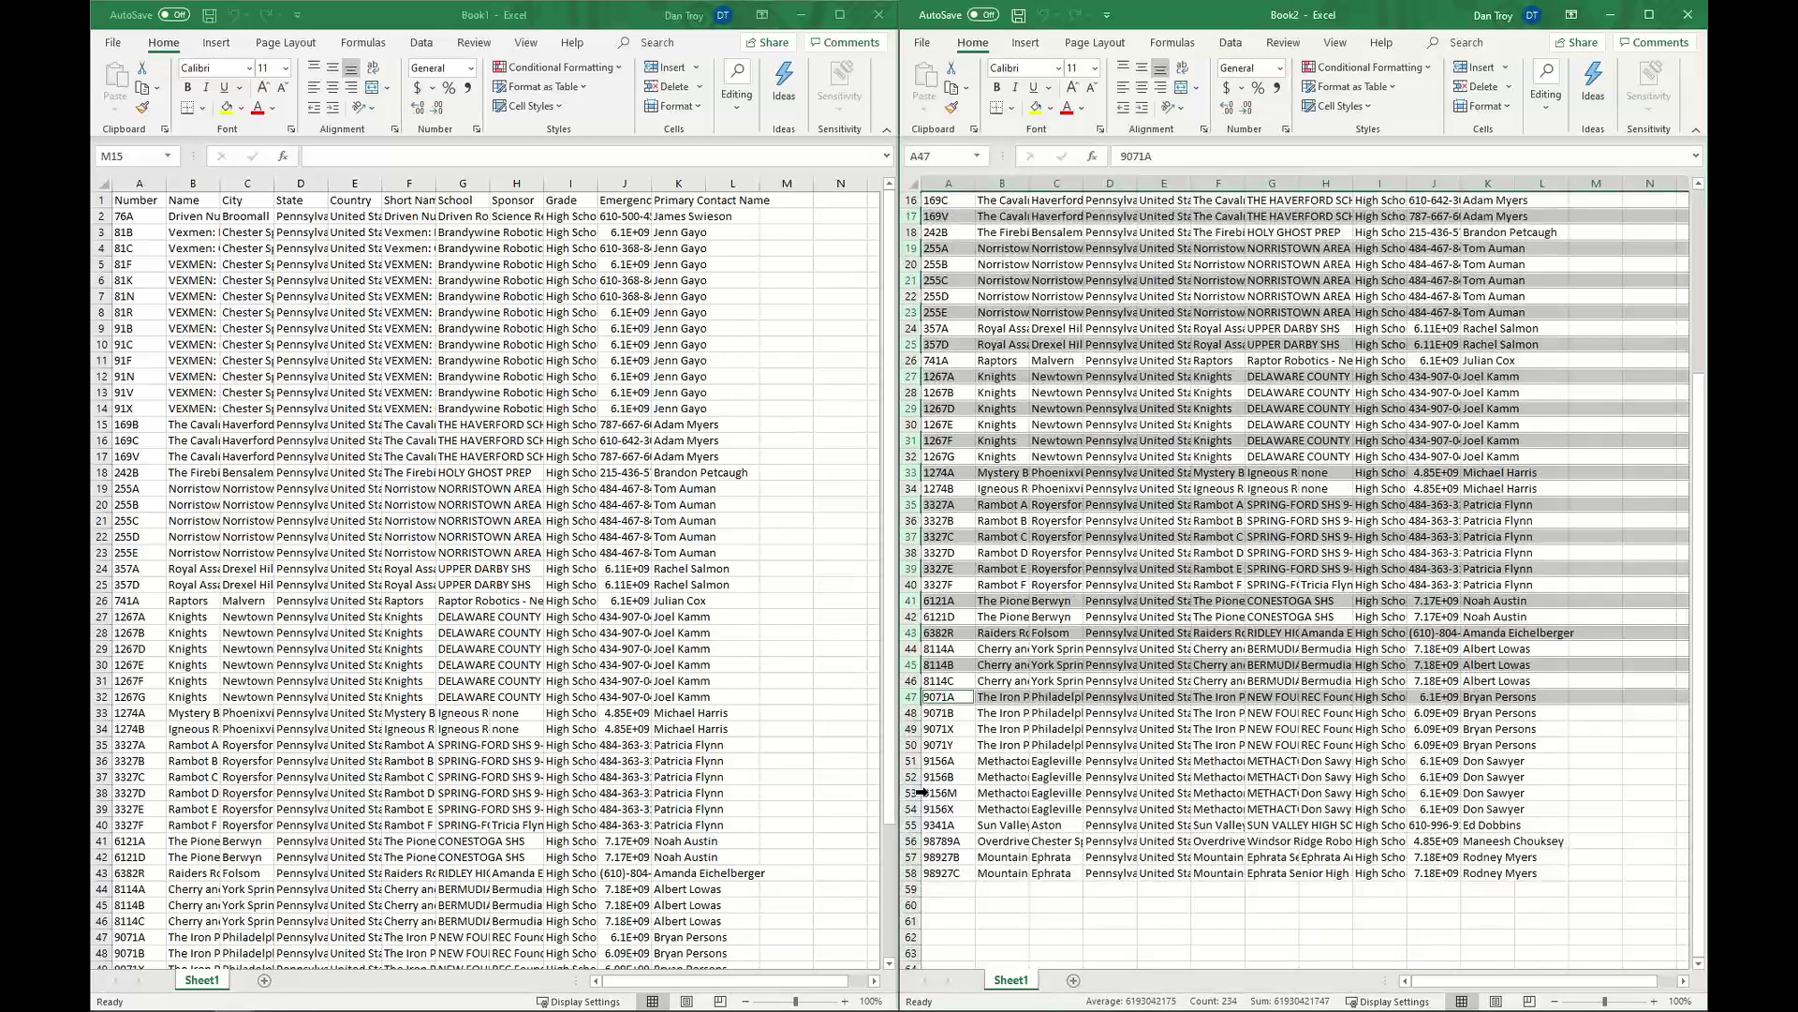
ctrl+click(908, 730)
ctrl+click(910, 761)
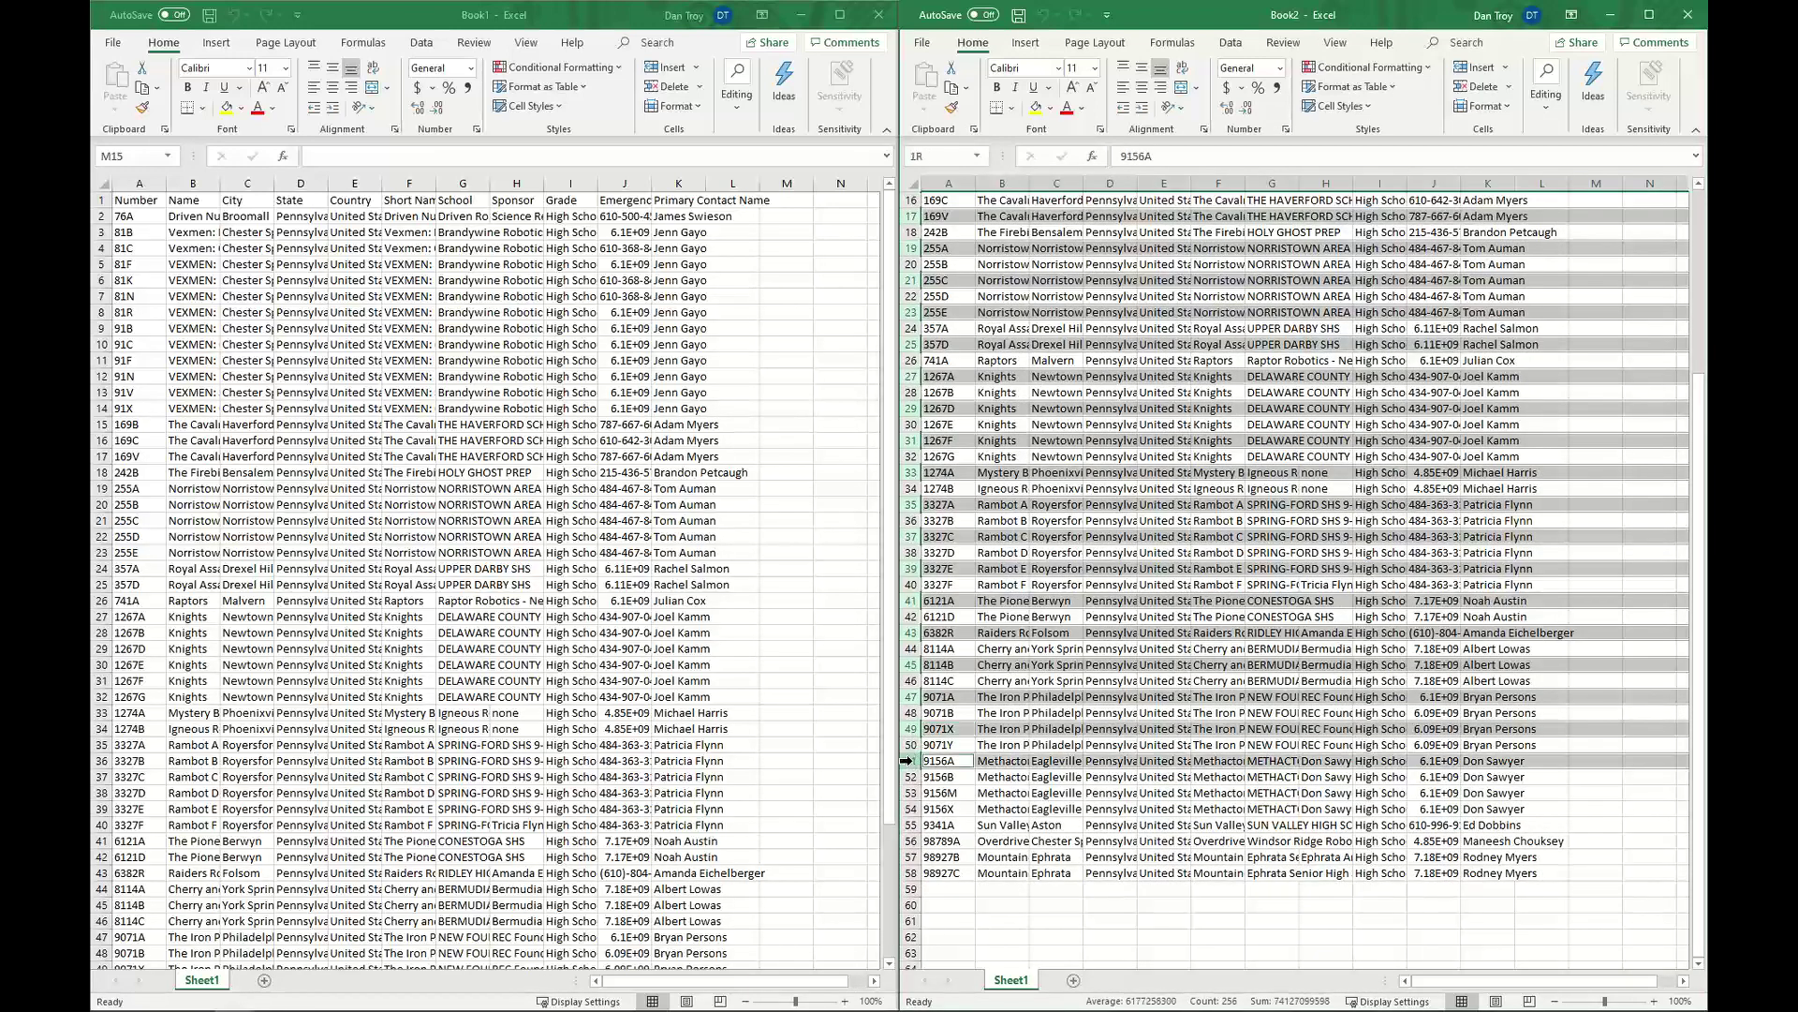
ctrl+click(907, 793)
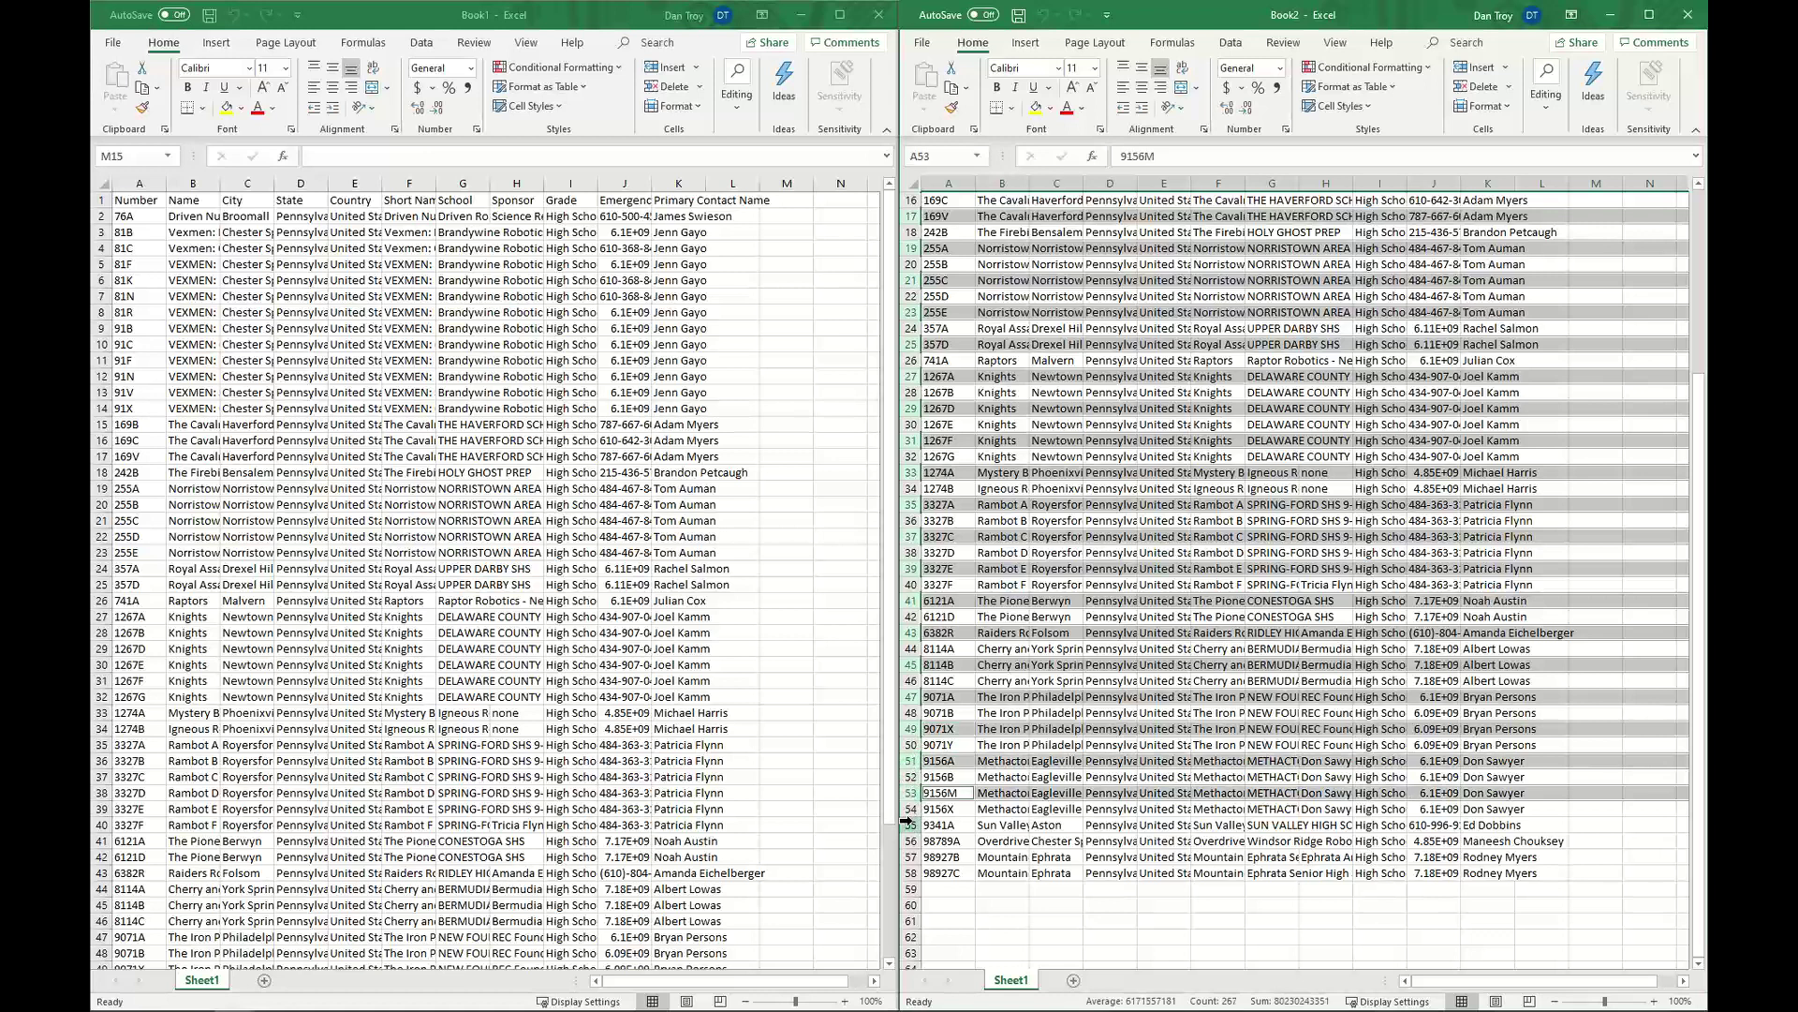
ctrl+click(907, 824)
ctrl+click(909, 857)
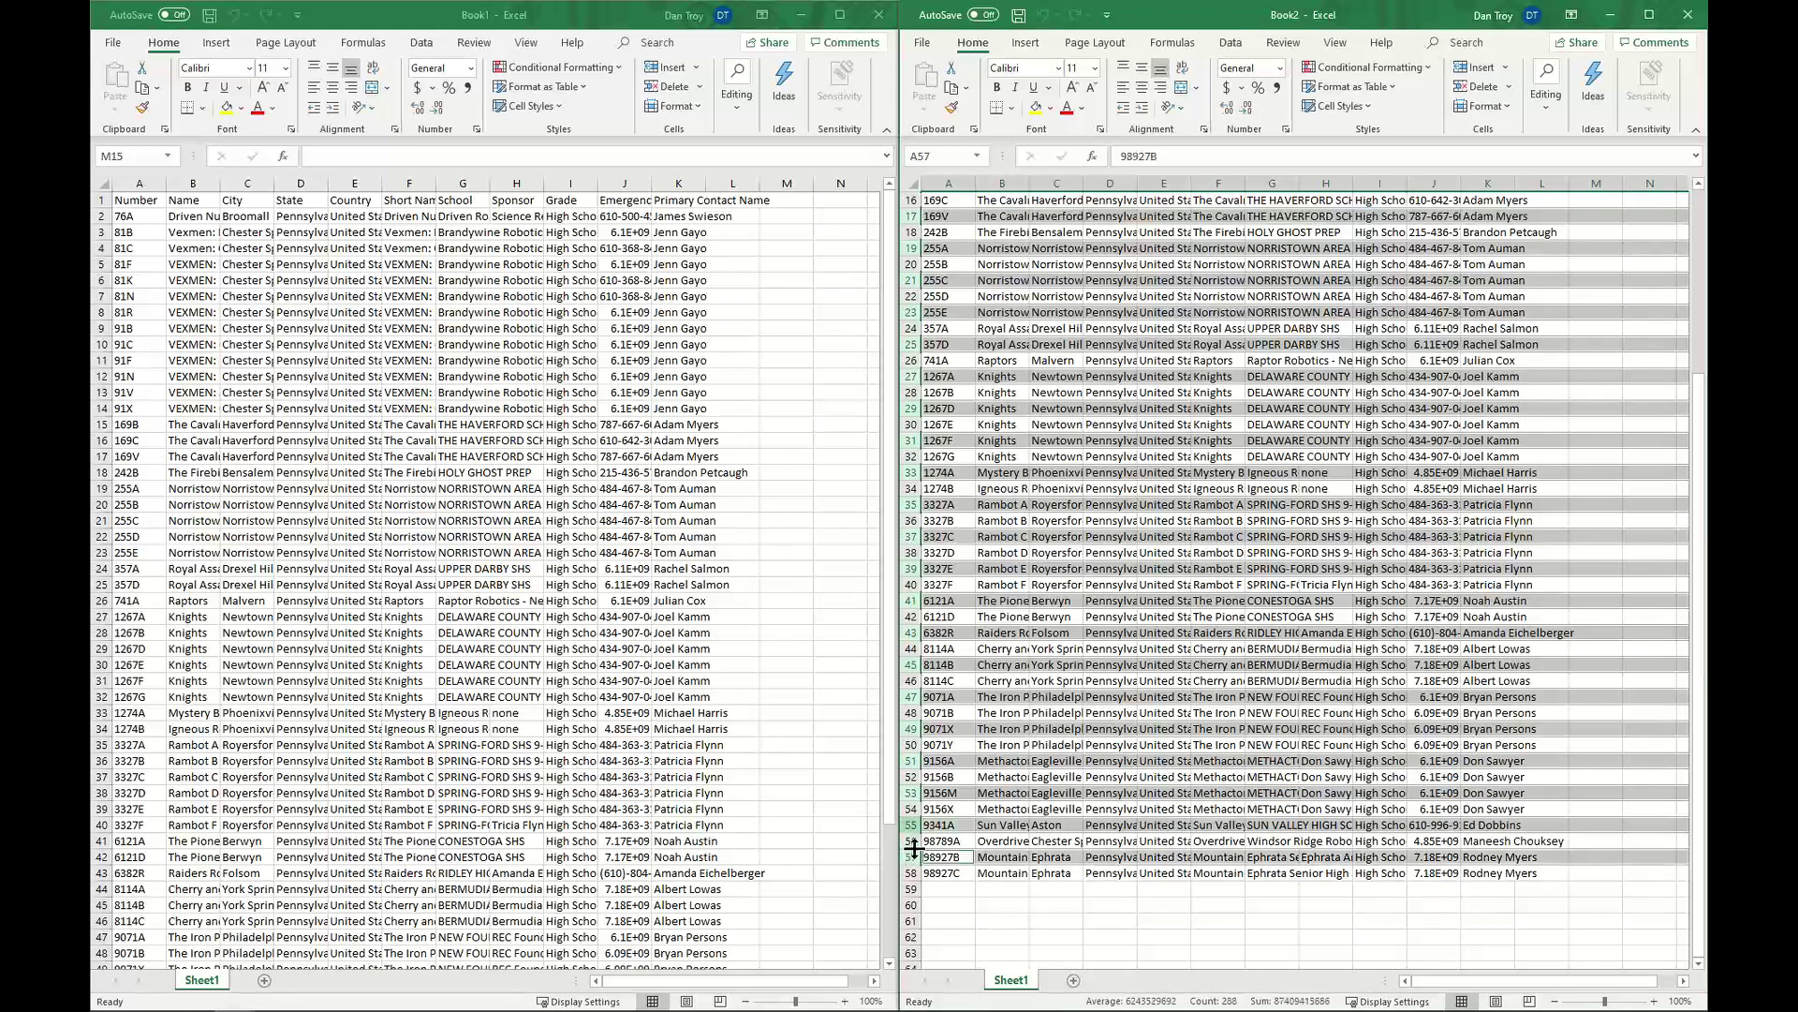
- Delete the selected rows so Book2 keeps 29 teams, 76A through 98927C
right_click(906, 694)
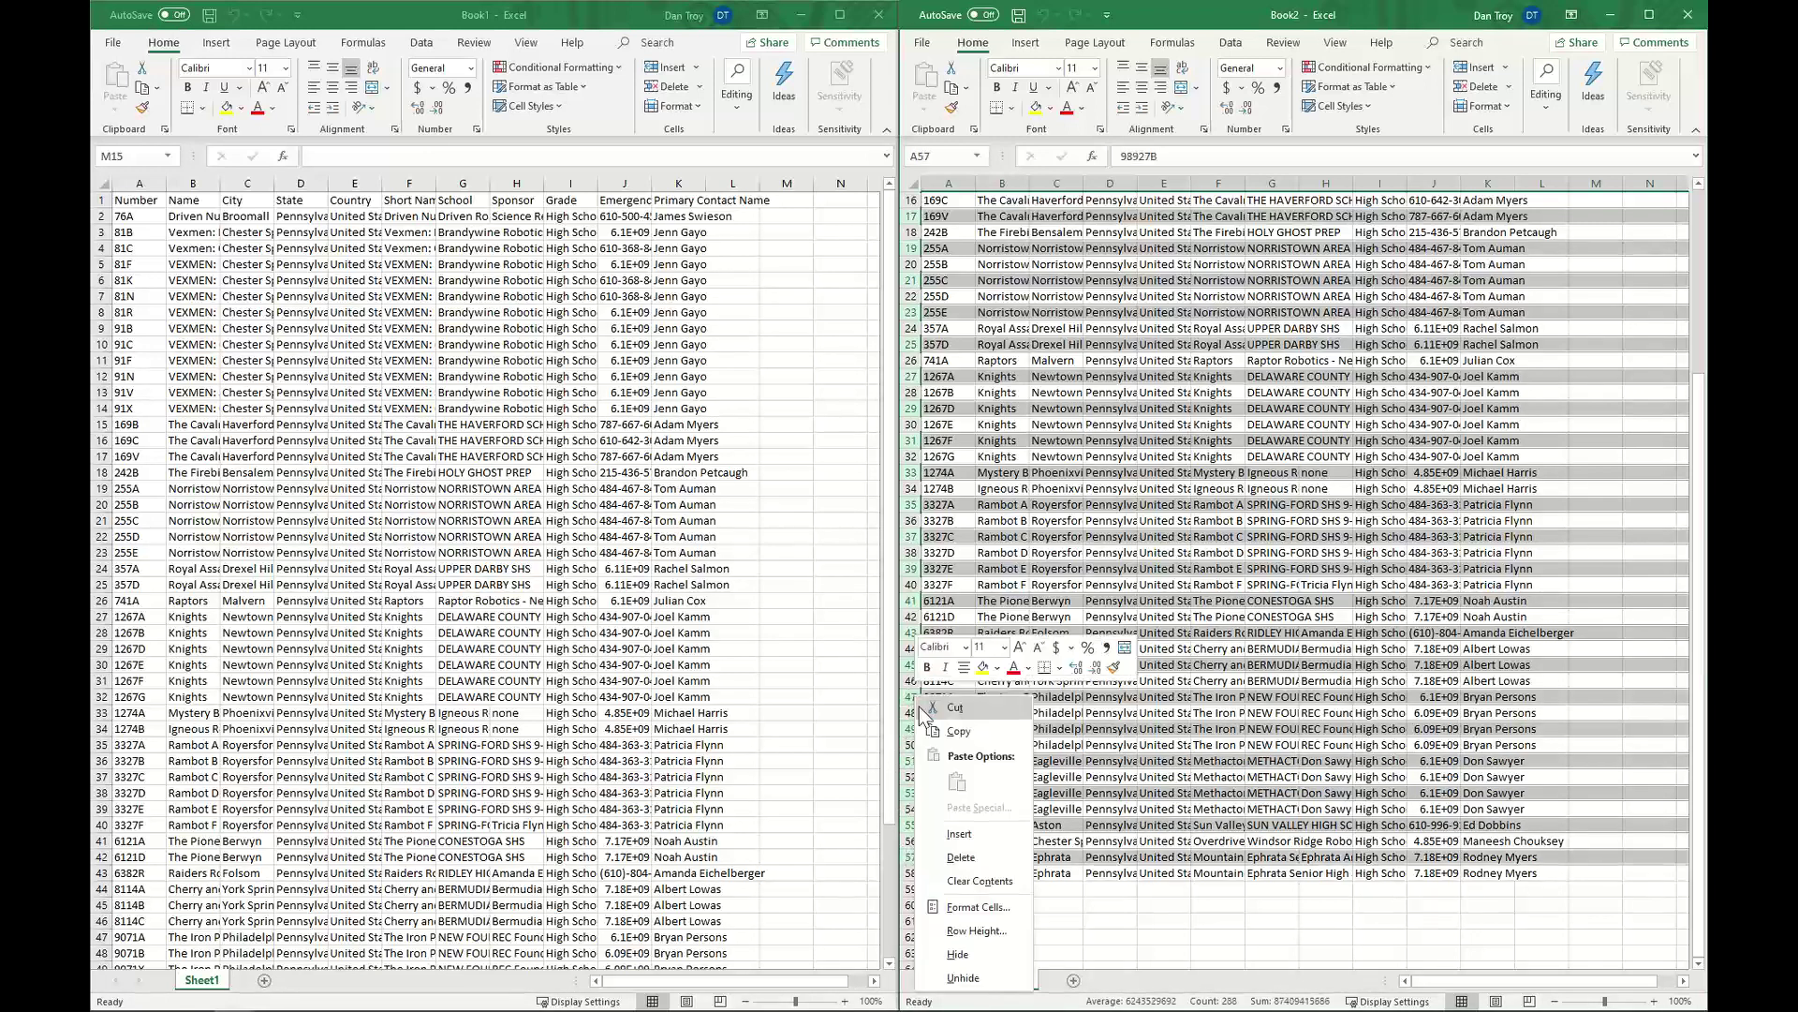
click(988, 831)
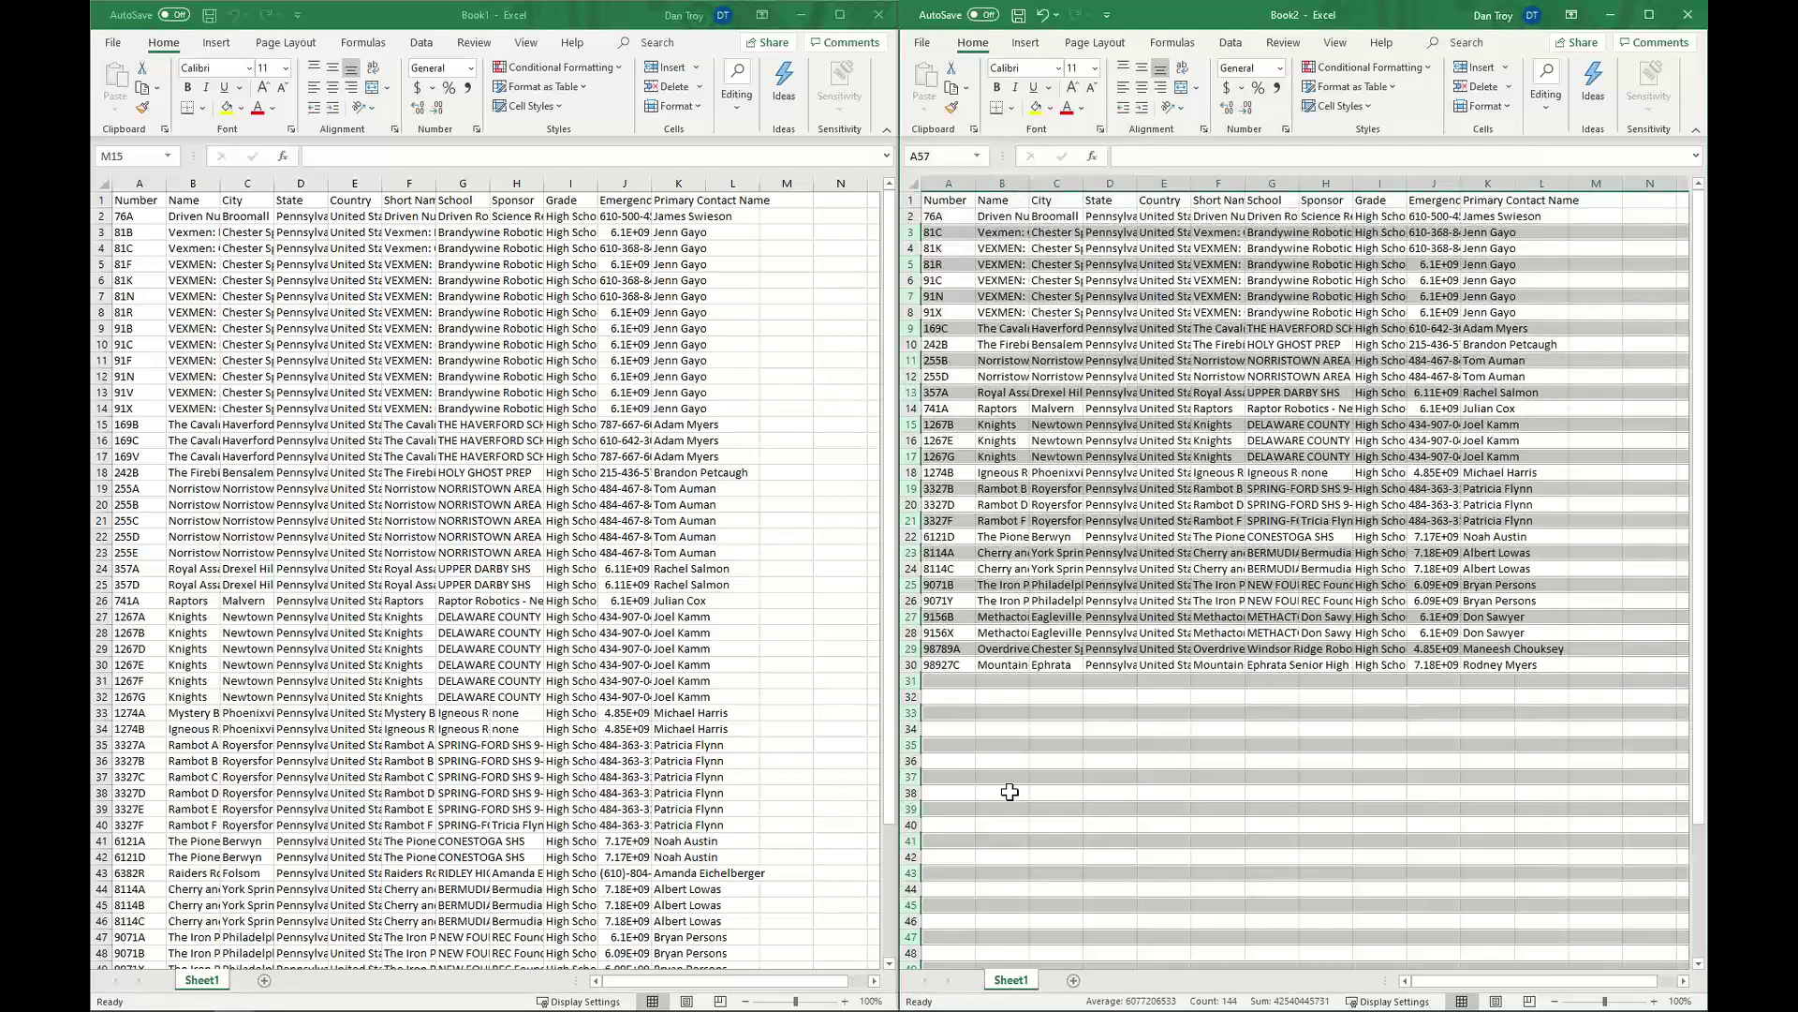
click(1002, 793)
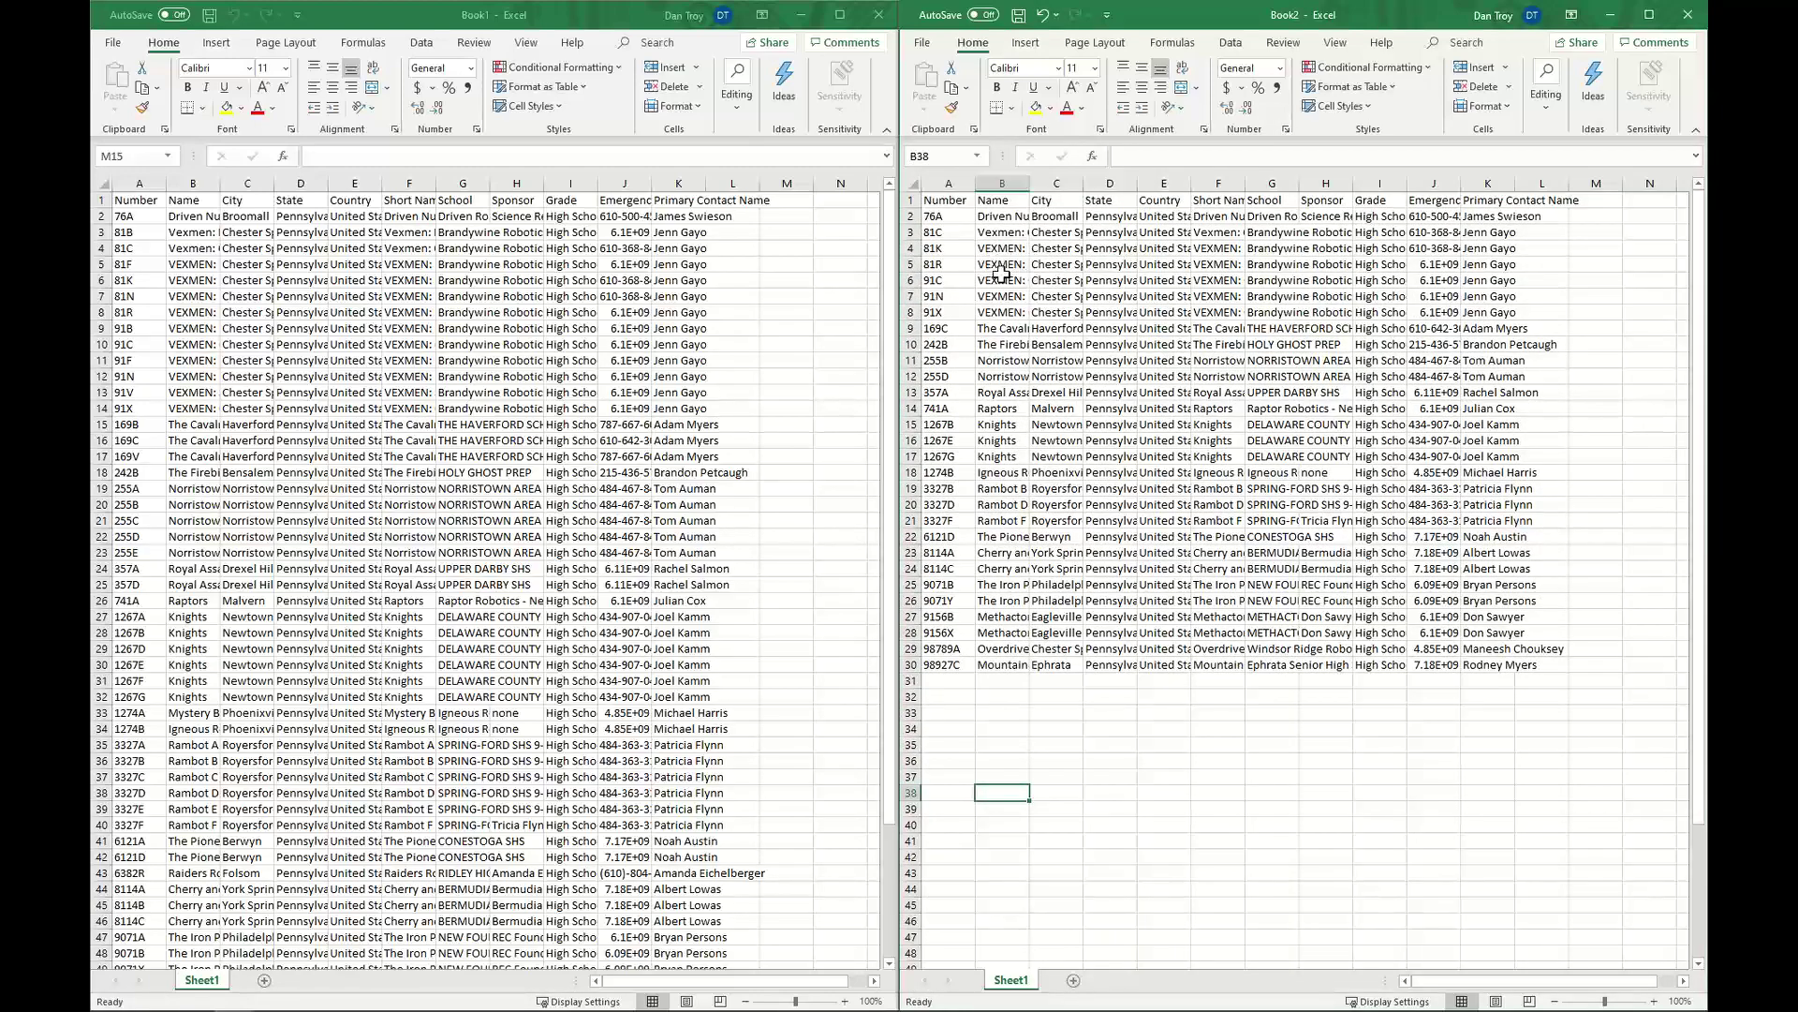
- Clear the contents of team 76A's row 2 in Book1
click(98, 228)
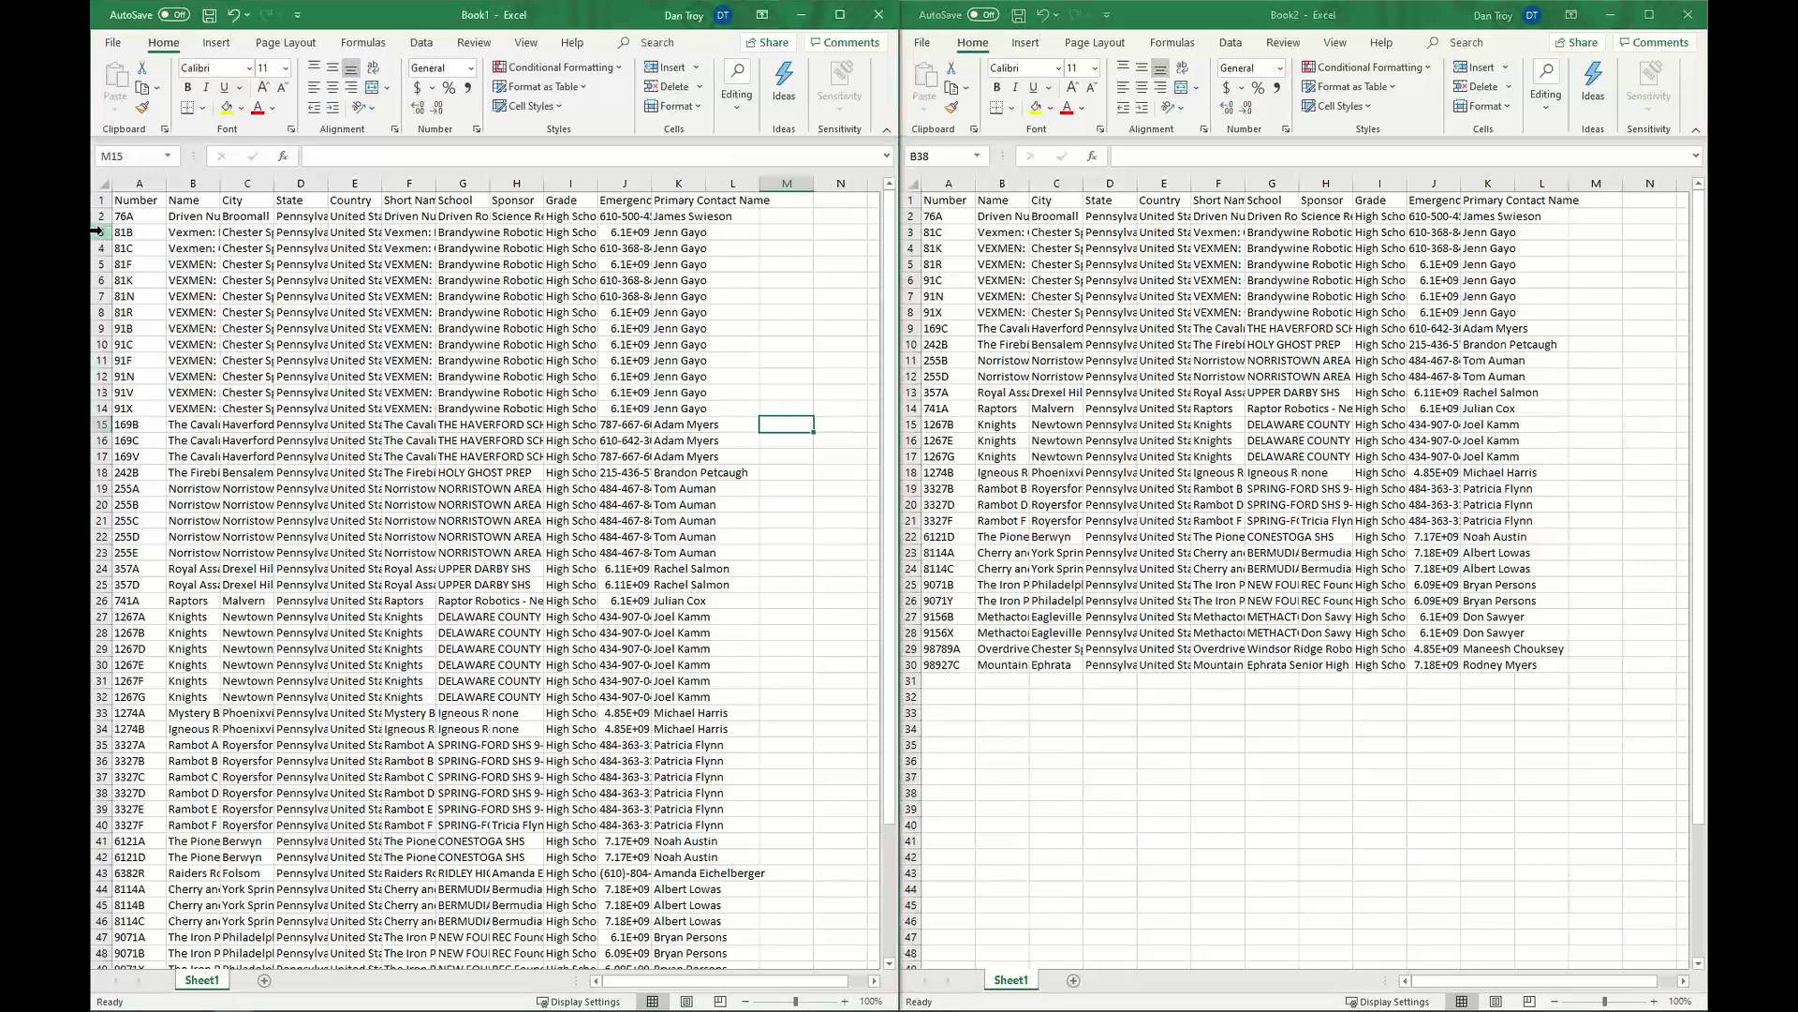
click(98, 217)
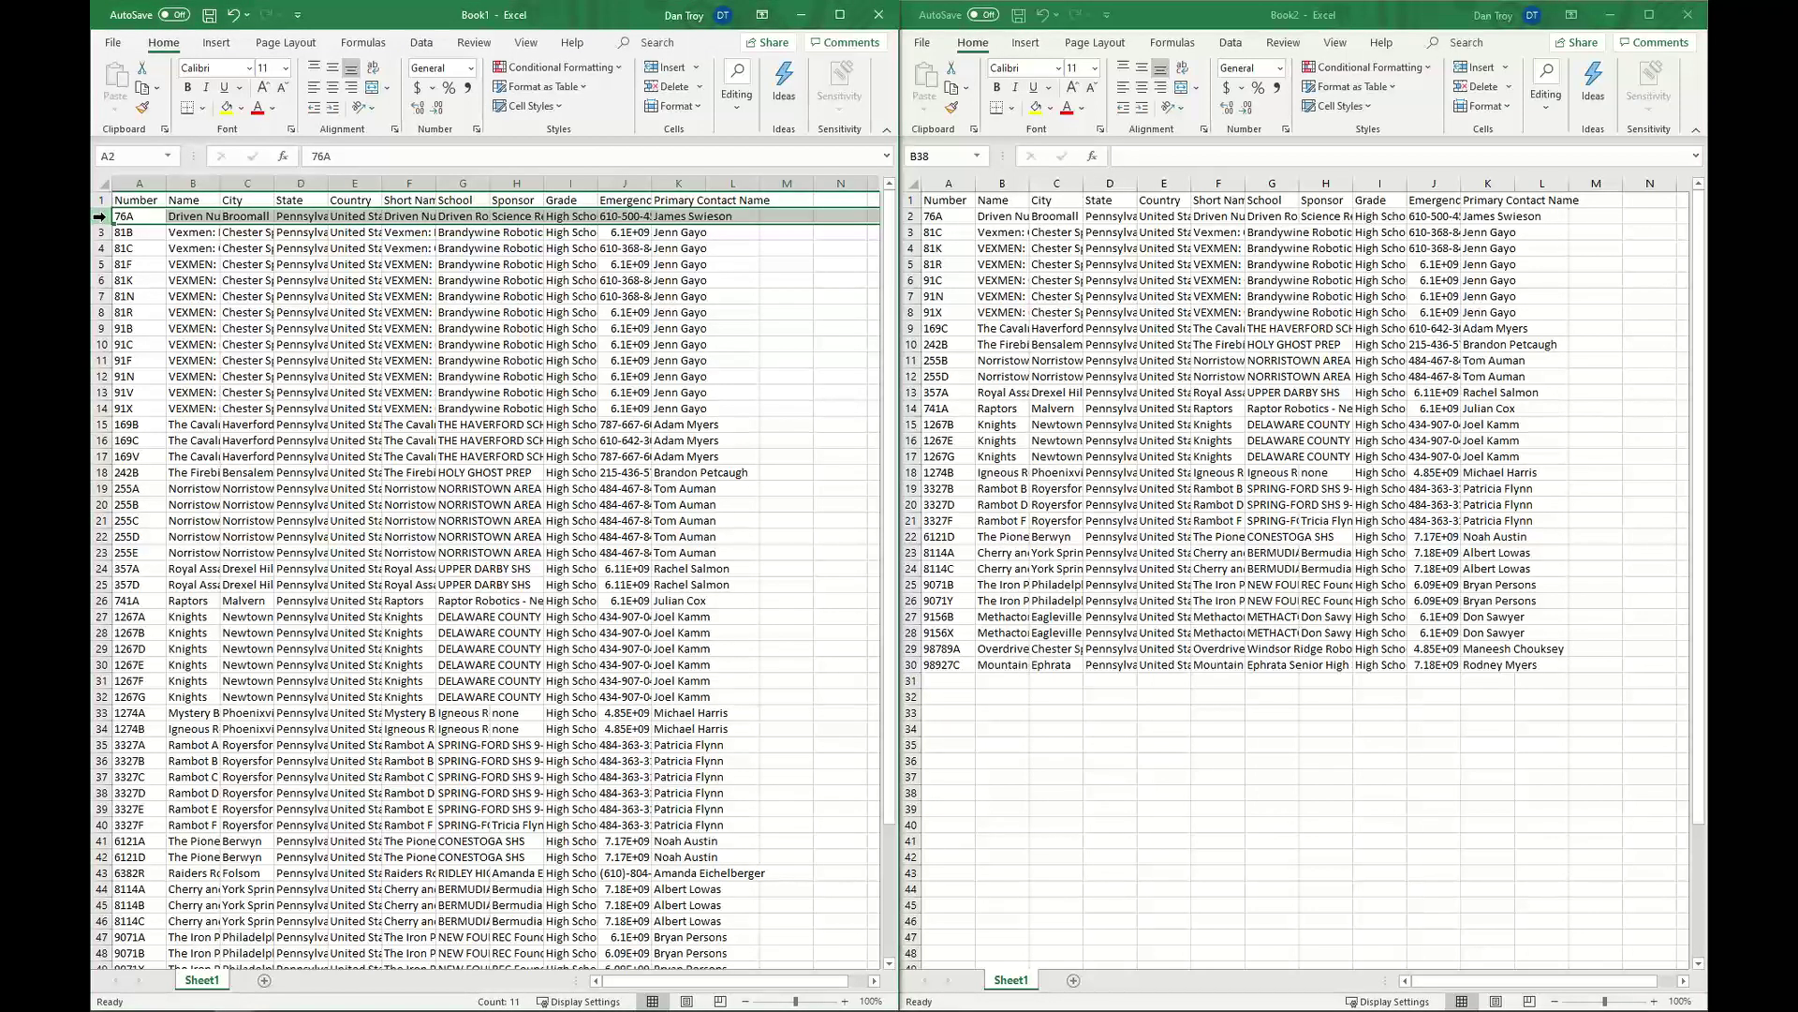
key(Delete)
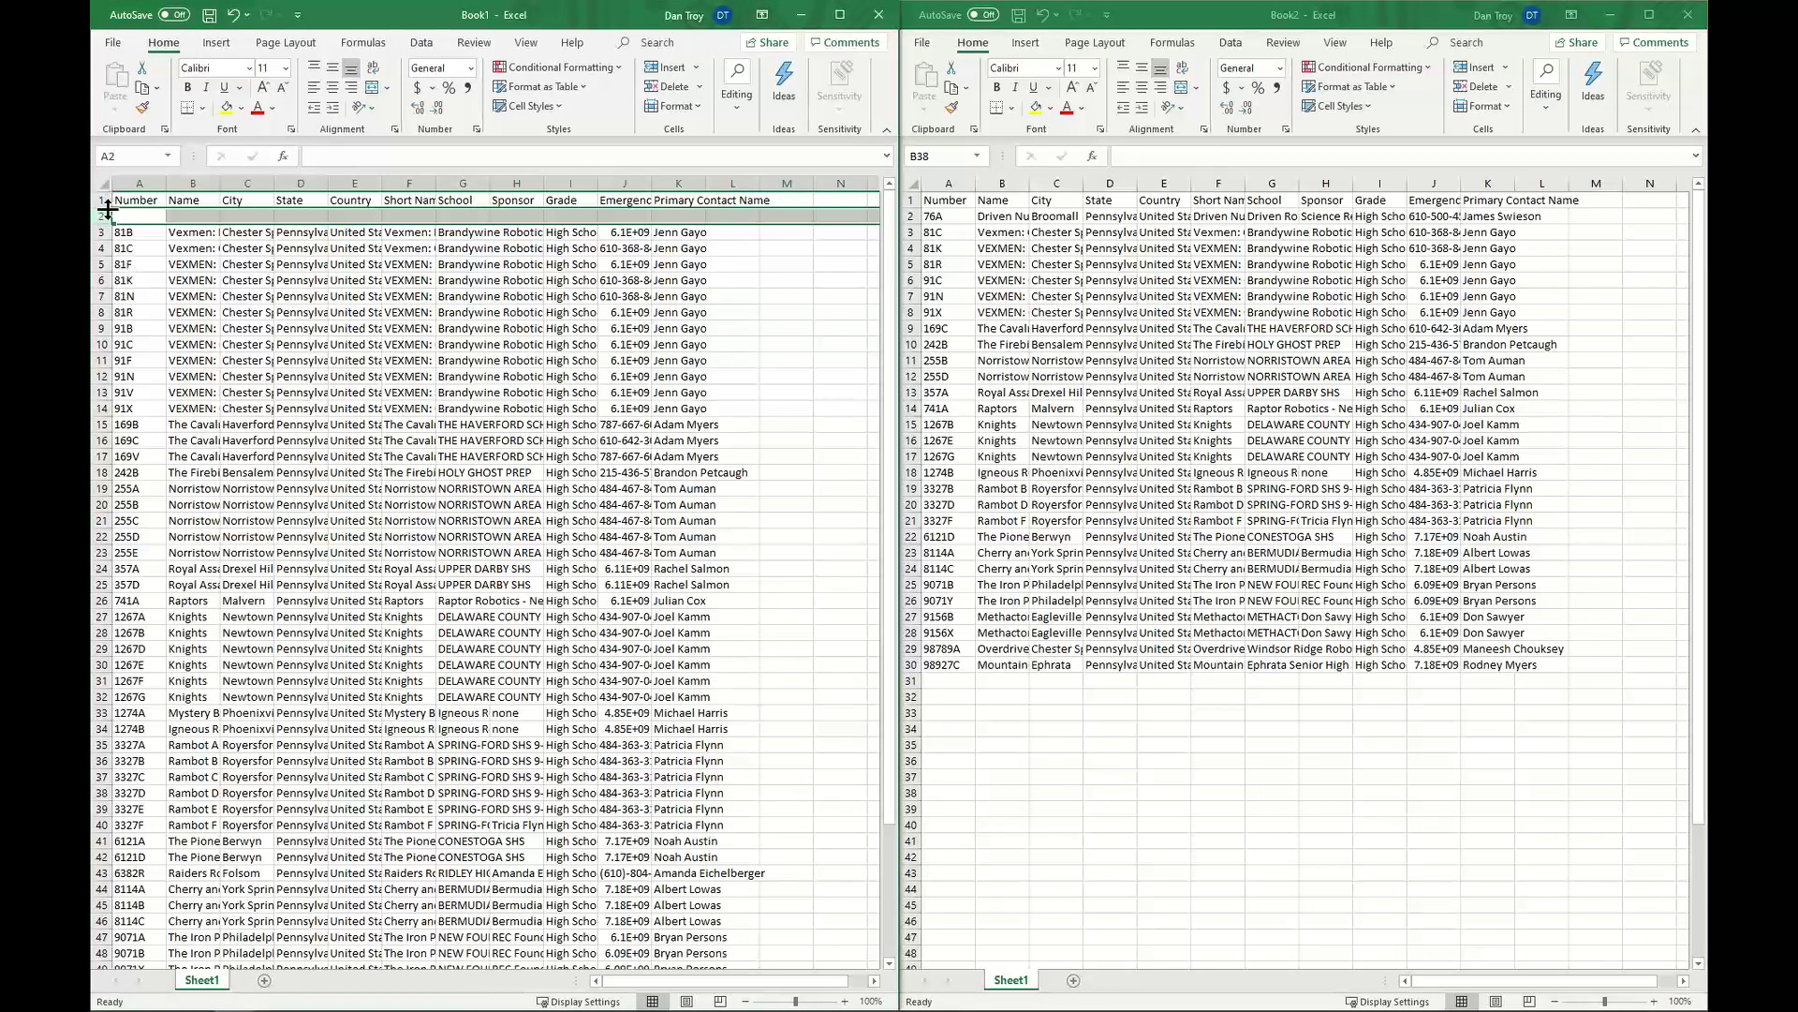
click(776, 482)
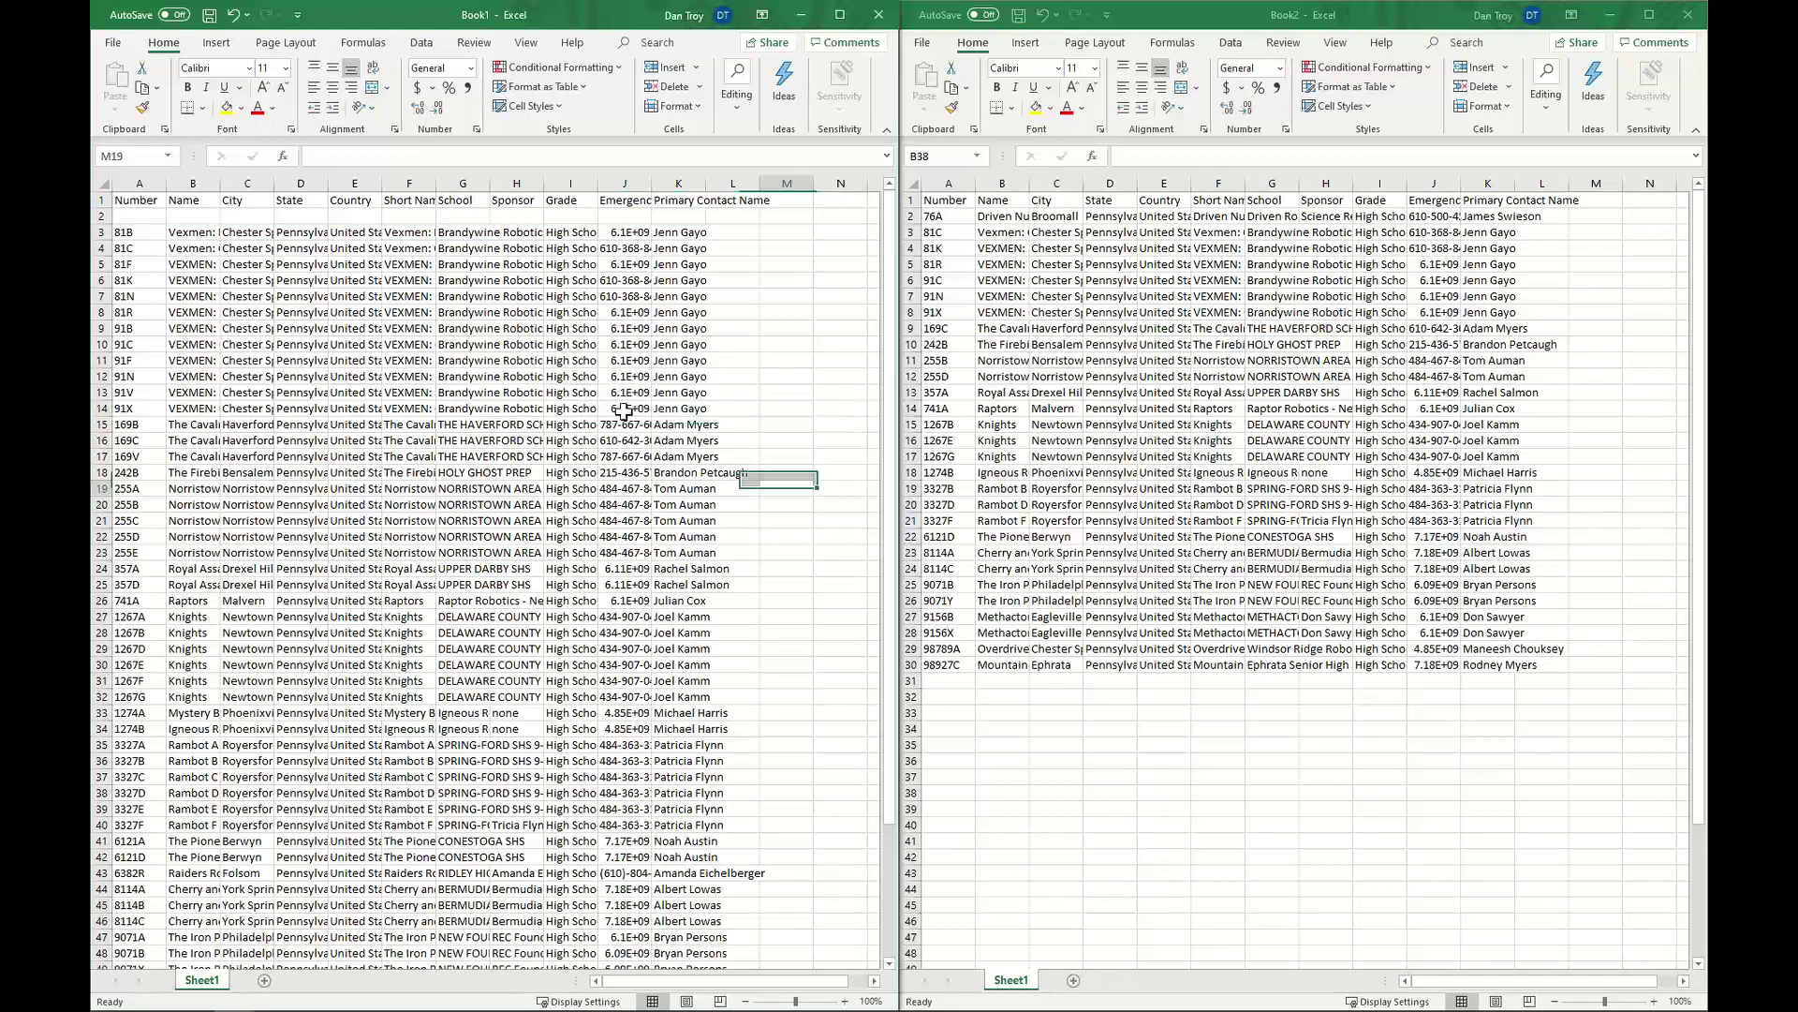
click(98, 215)
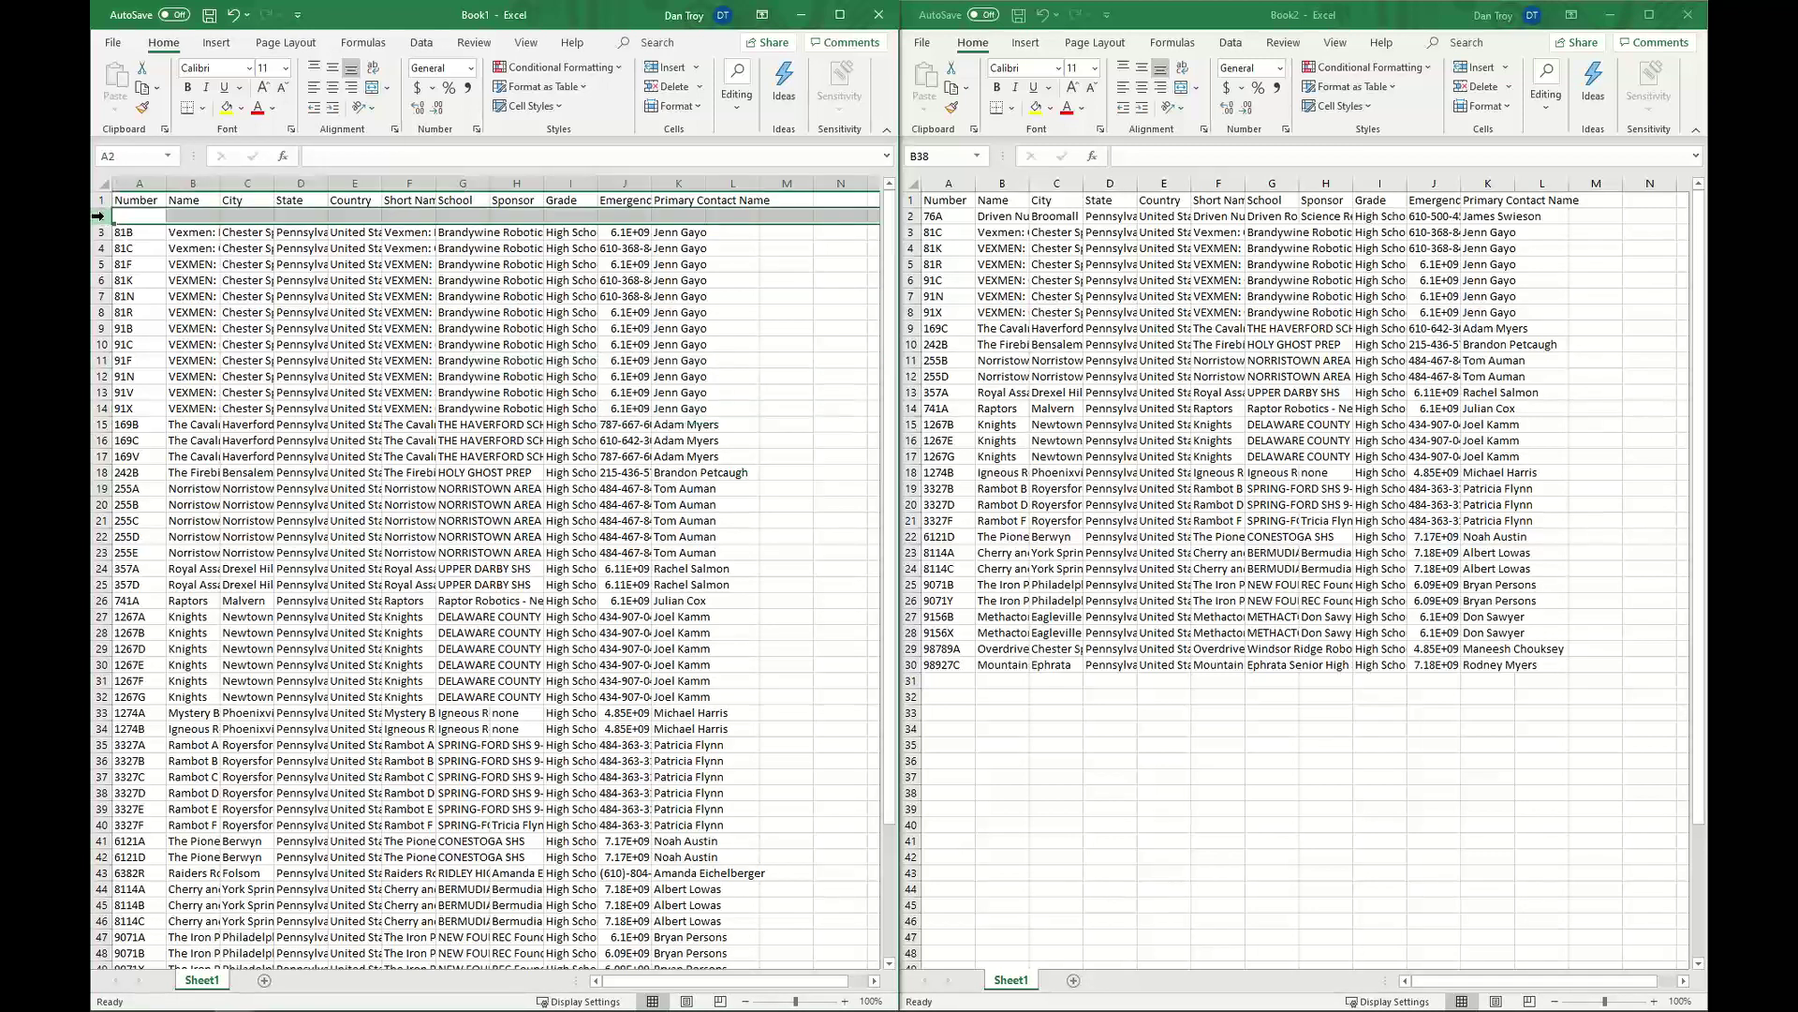
key(ctrl+z)
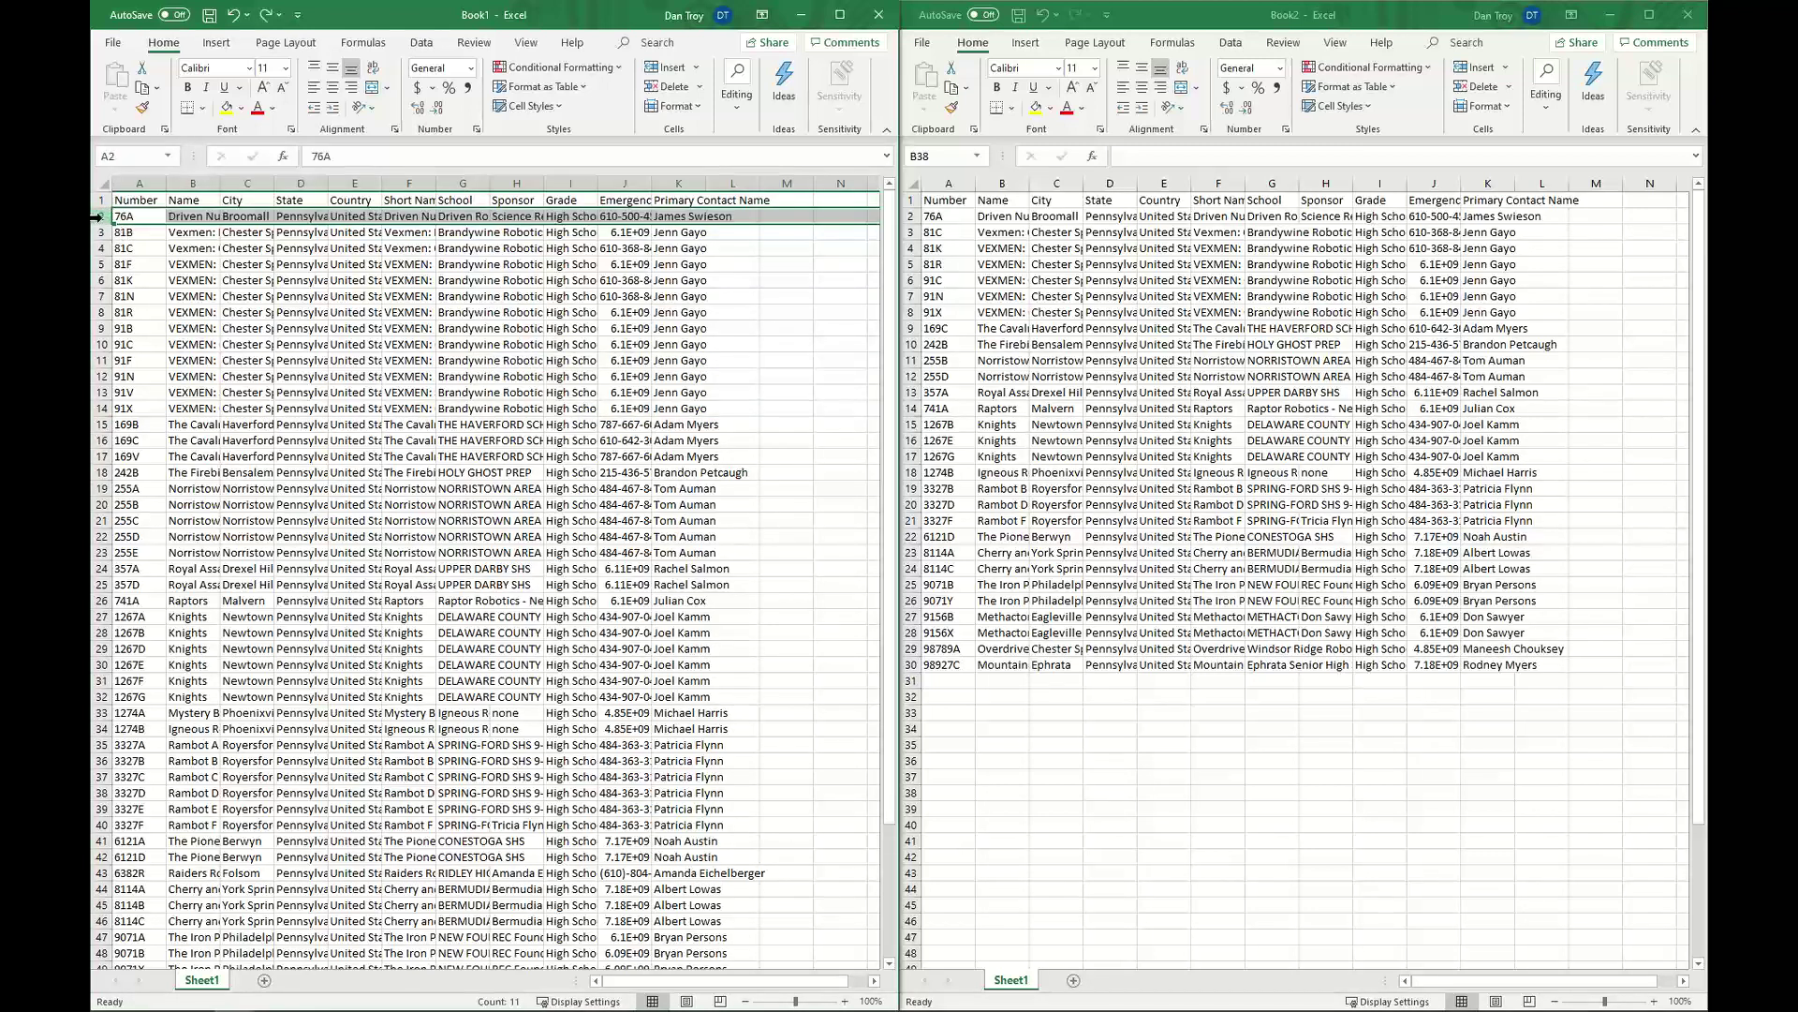
ctrl+click(105, 248)
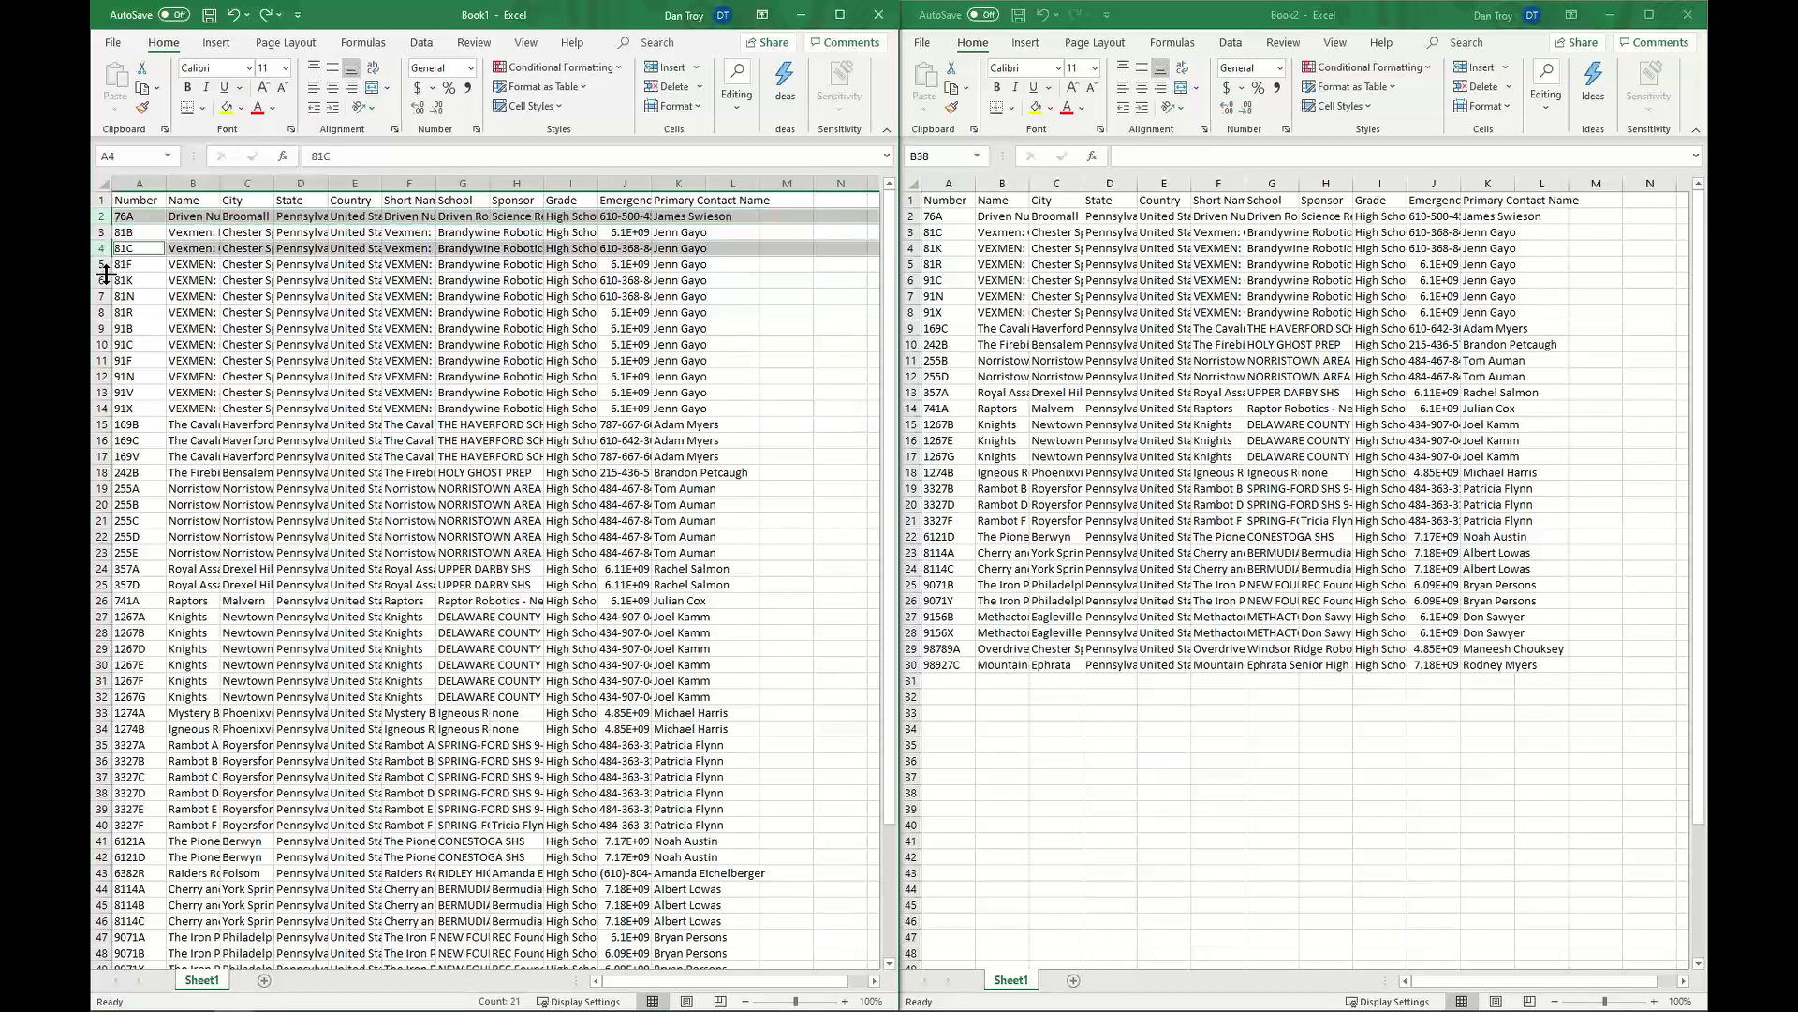
ctrl+click(97, 280)
ctrl+click(98, 312)
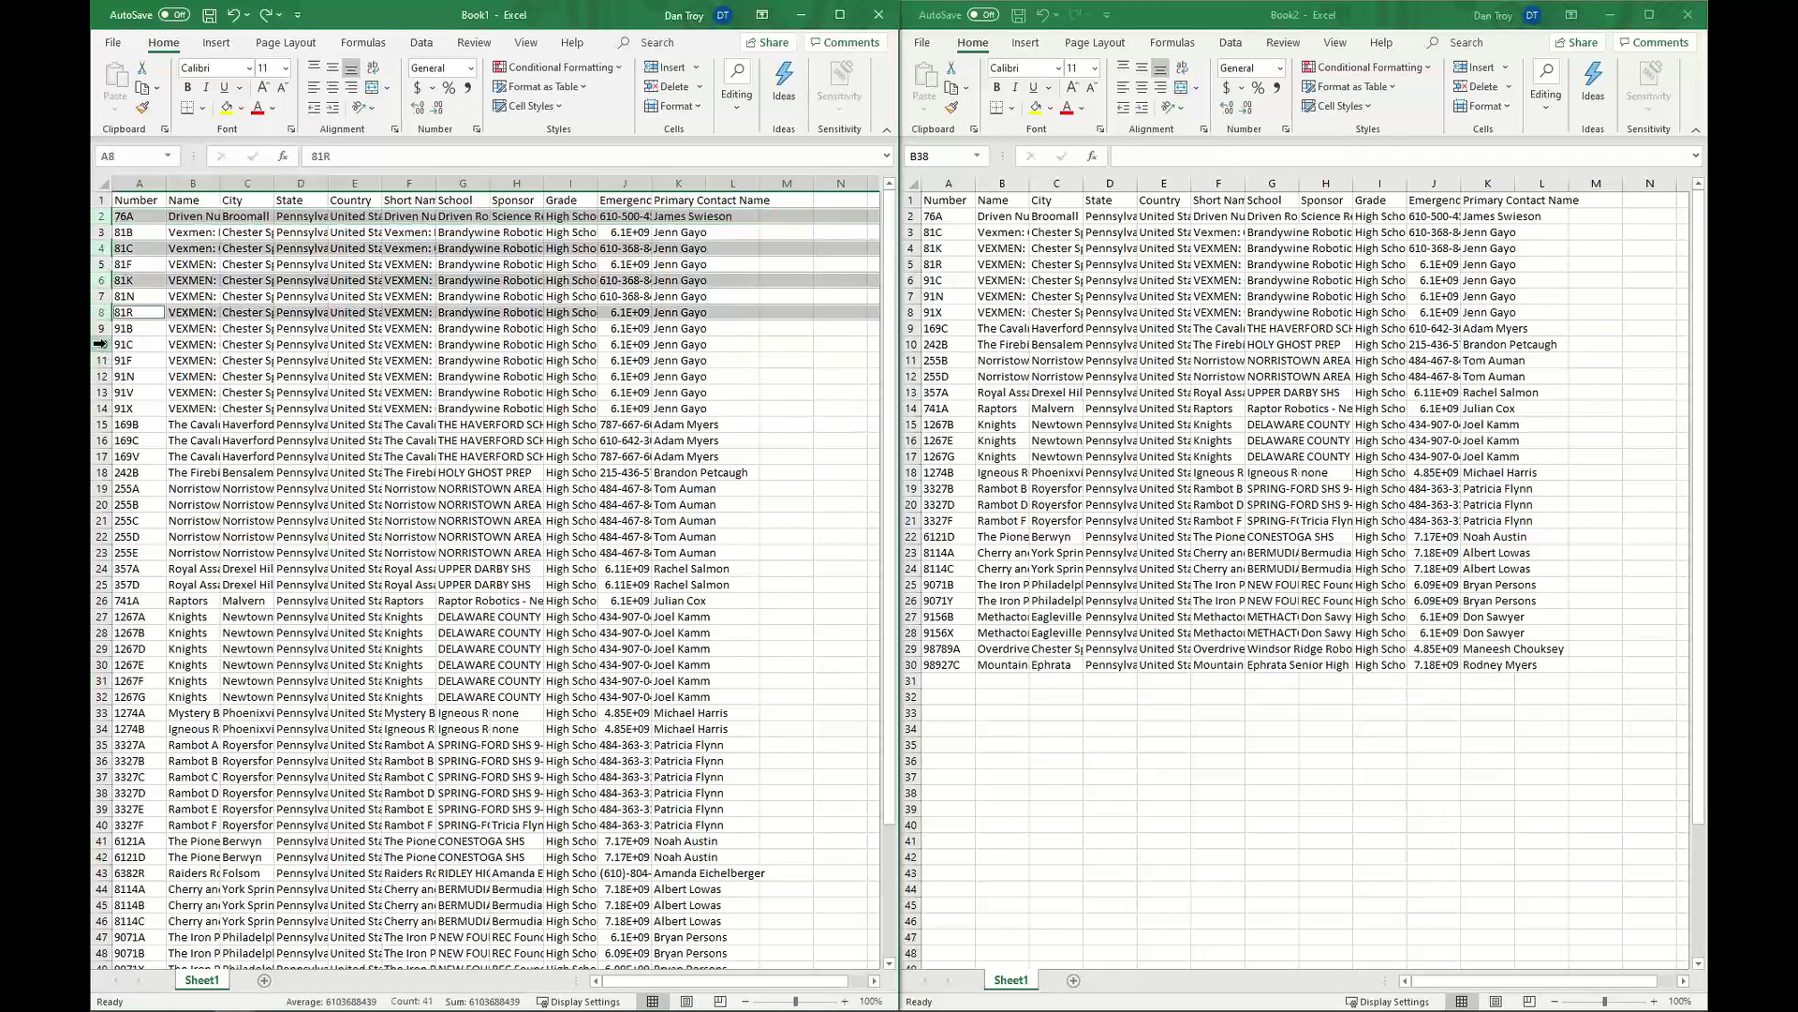
ctrl+click(98, 344)
ctrl+click(97, 376)
ctrl+click(98, 407)
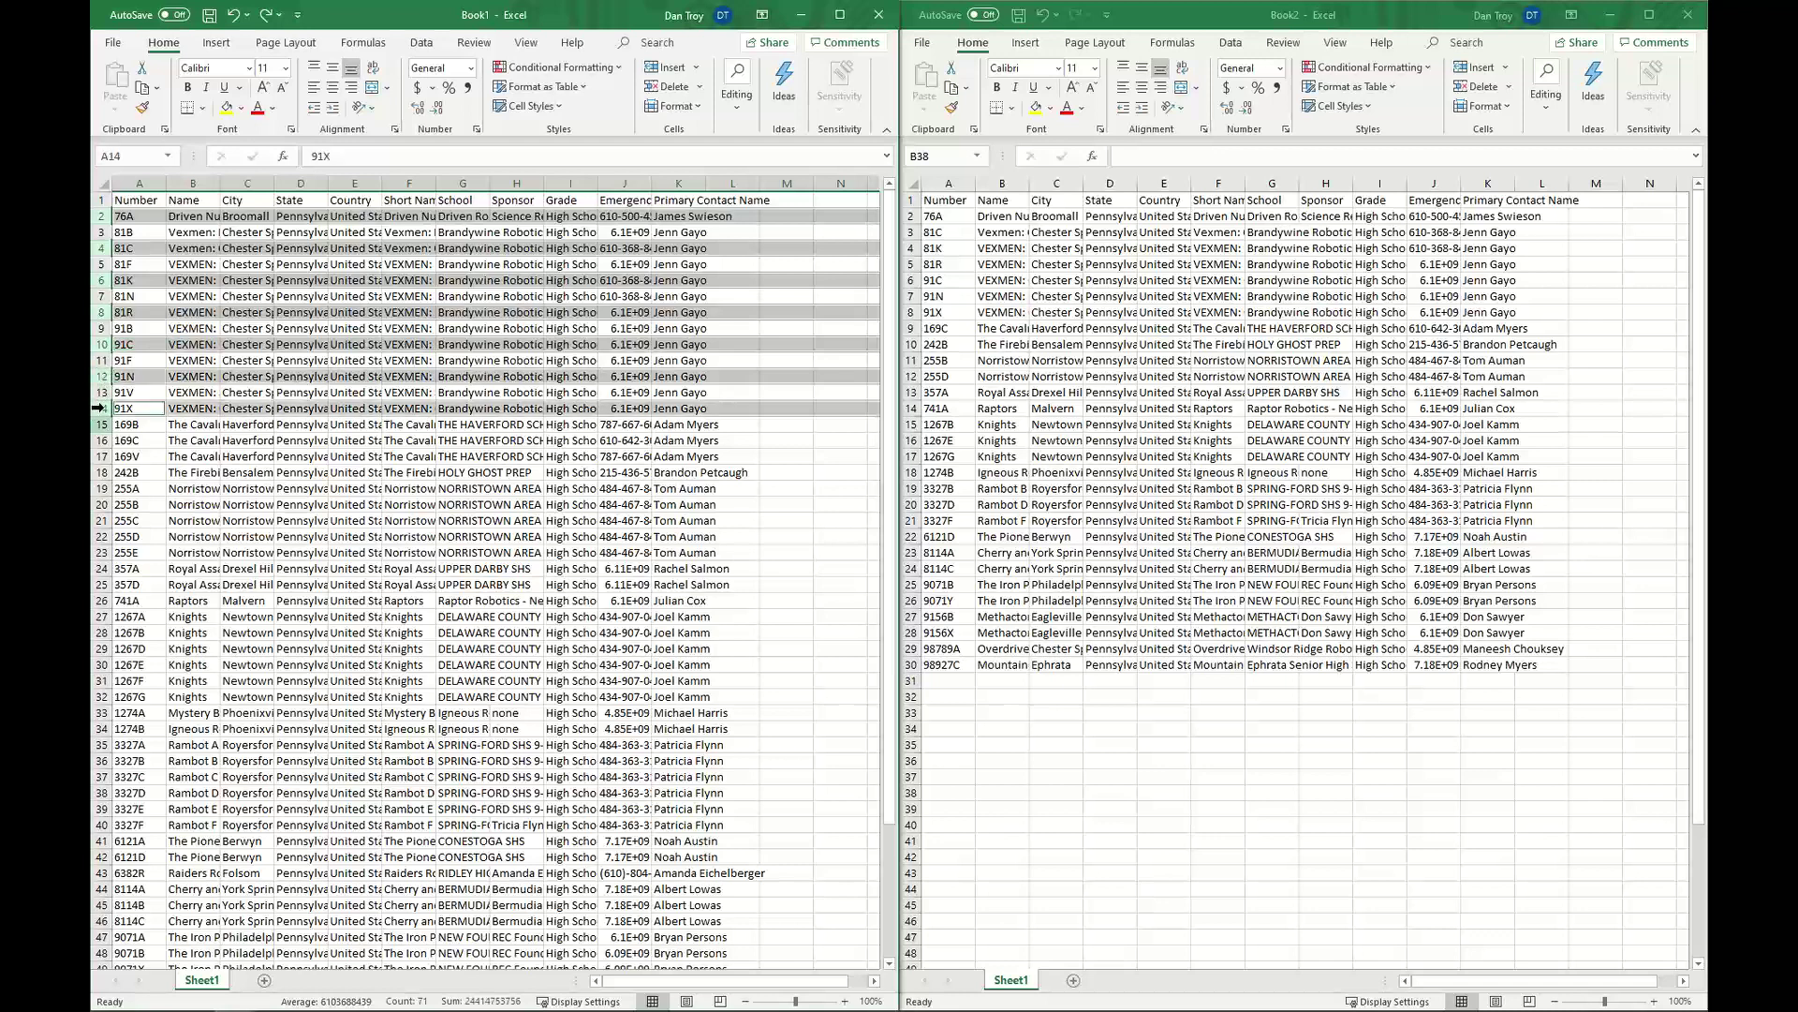
ctrl+click(97, 440)
ctrl+click(98, 472)
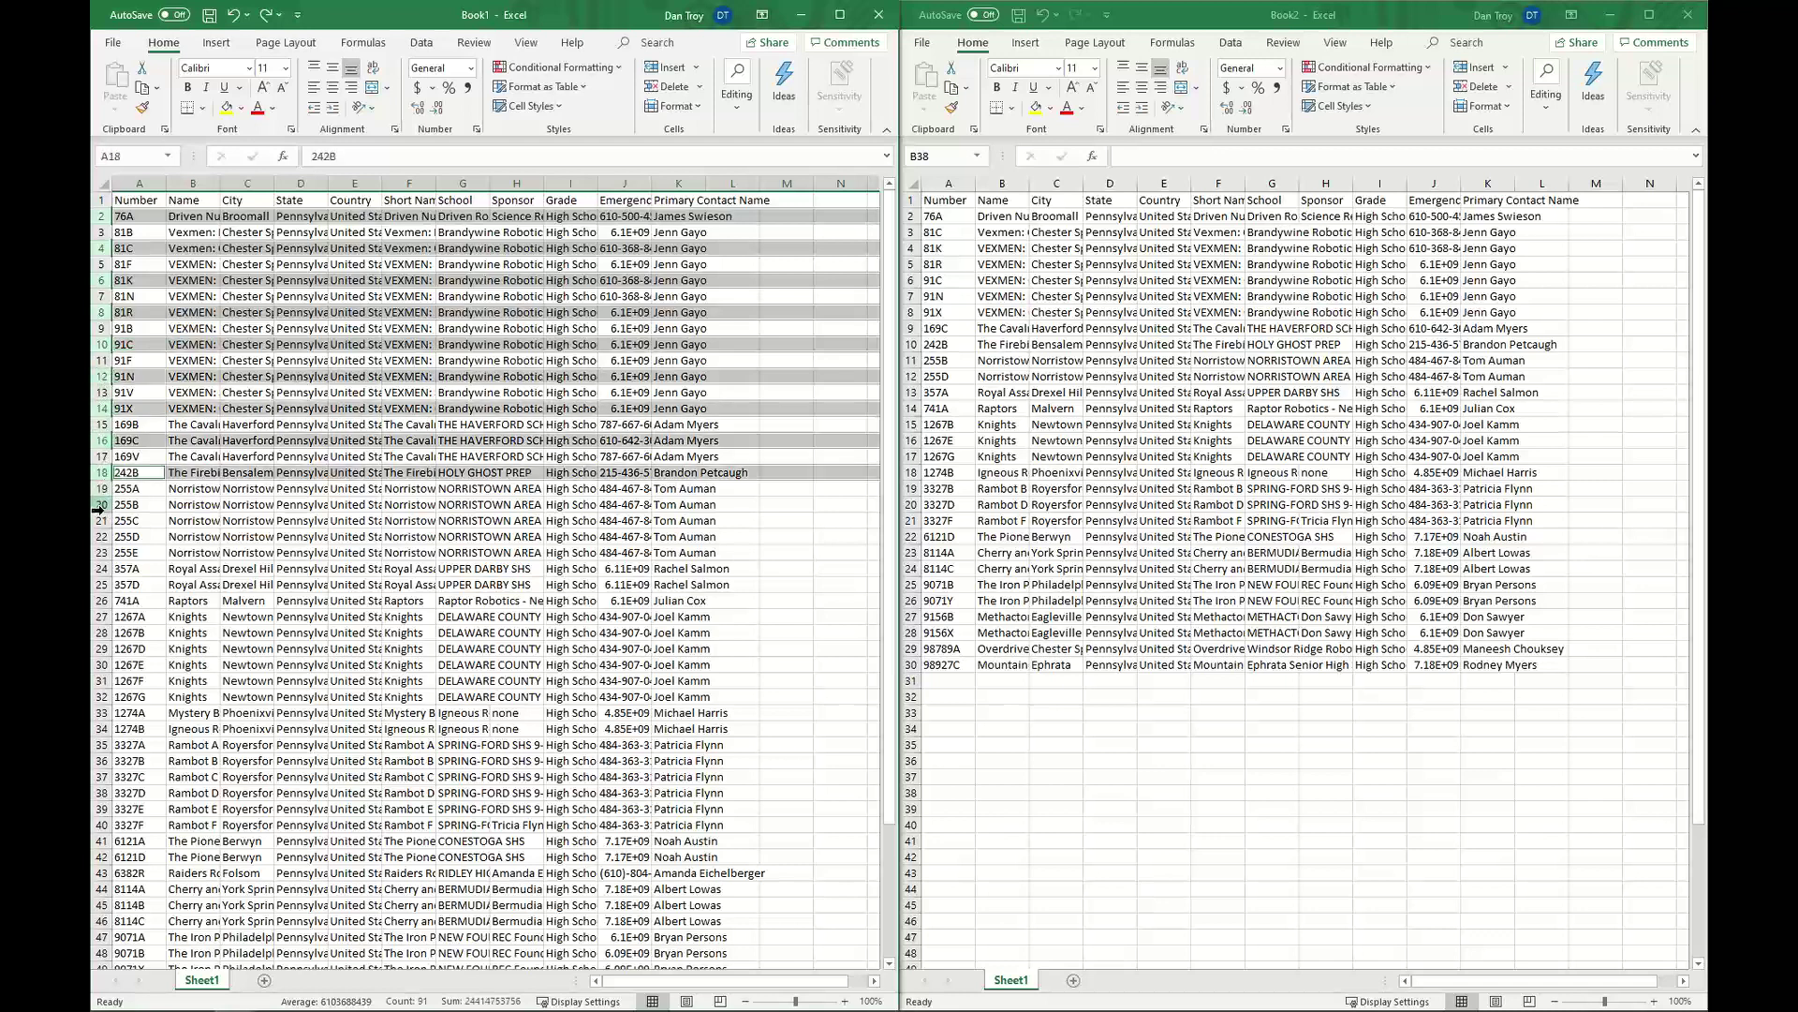
ctrl+click(97, 504)
ctrl+click(98, 536)
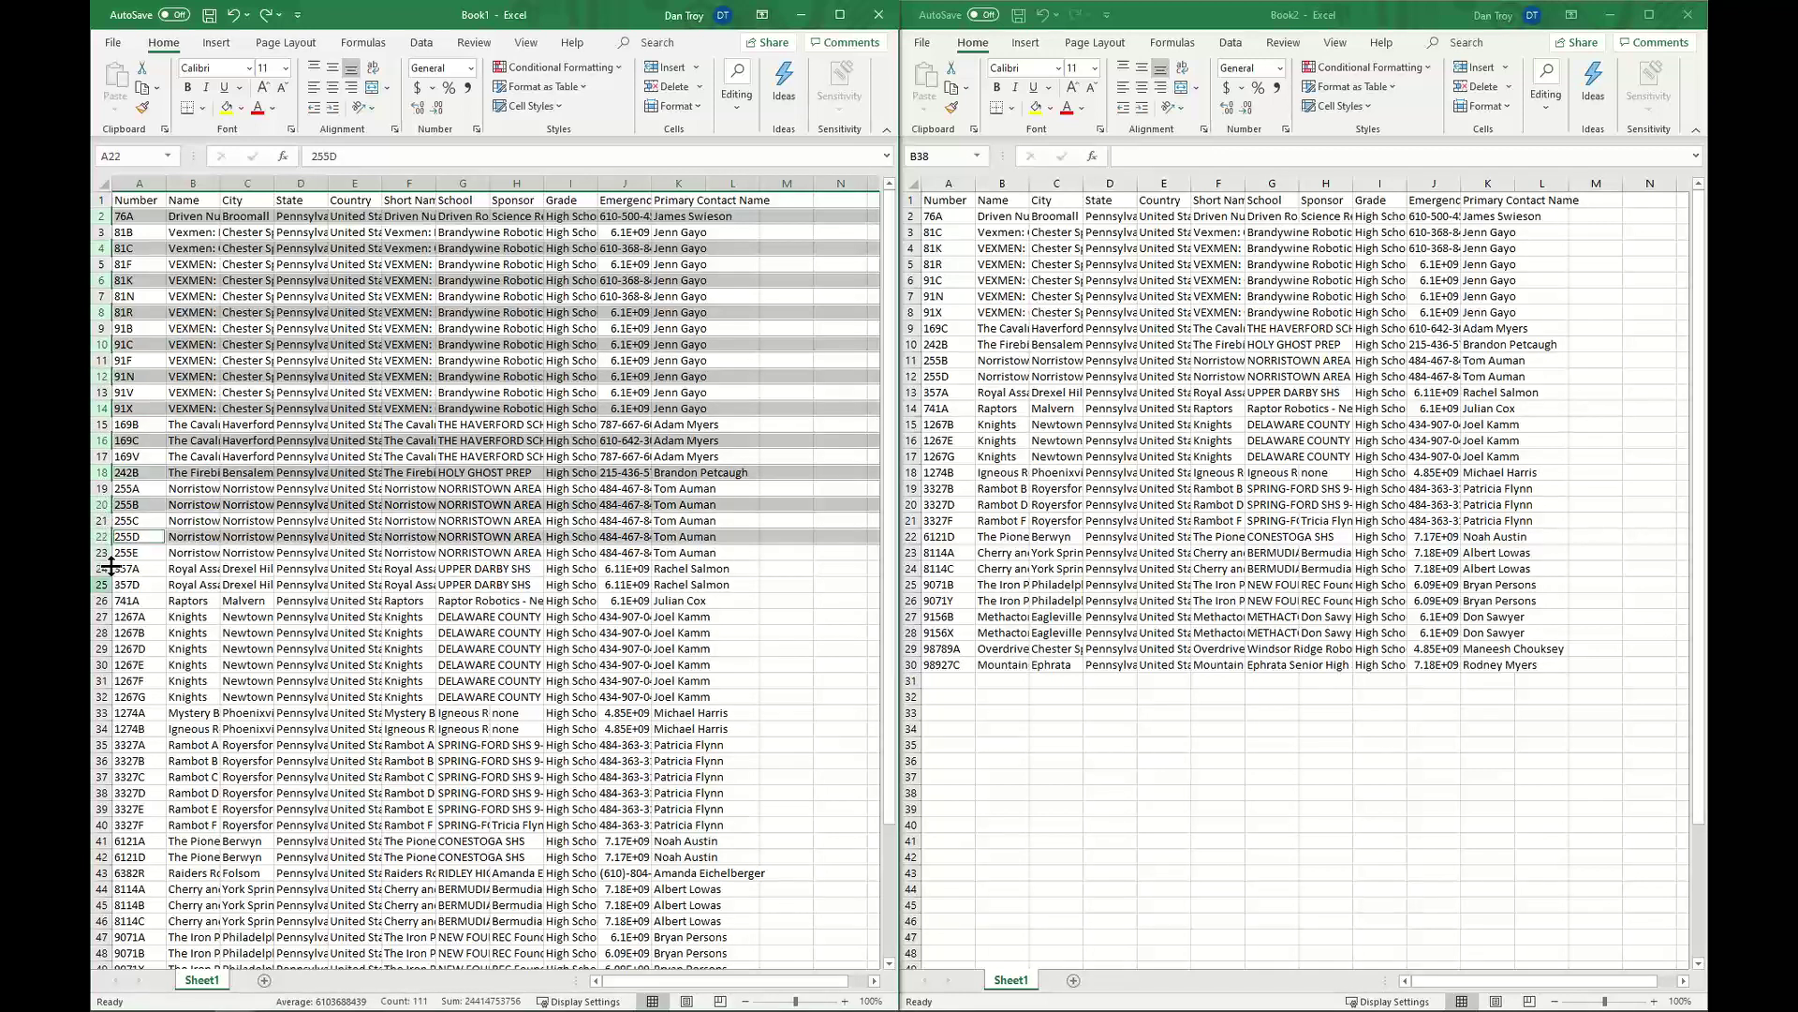
ctrl+click(97, 567)
ctrl+click(97, 601)
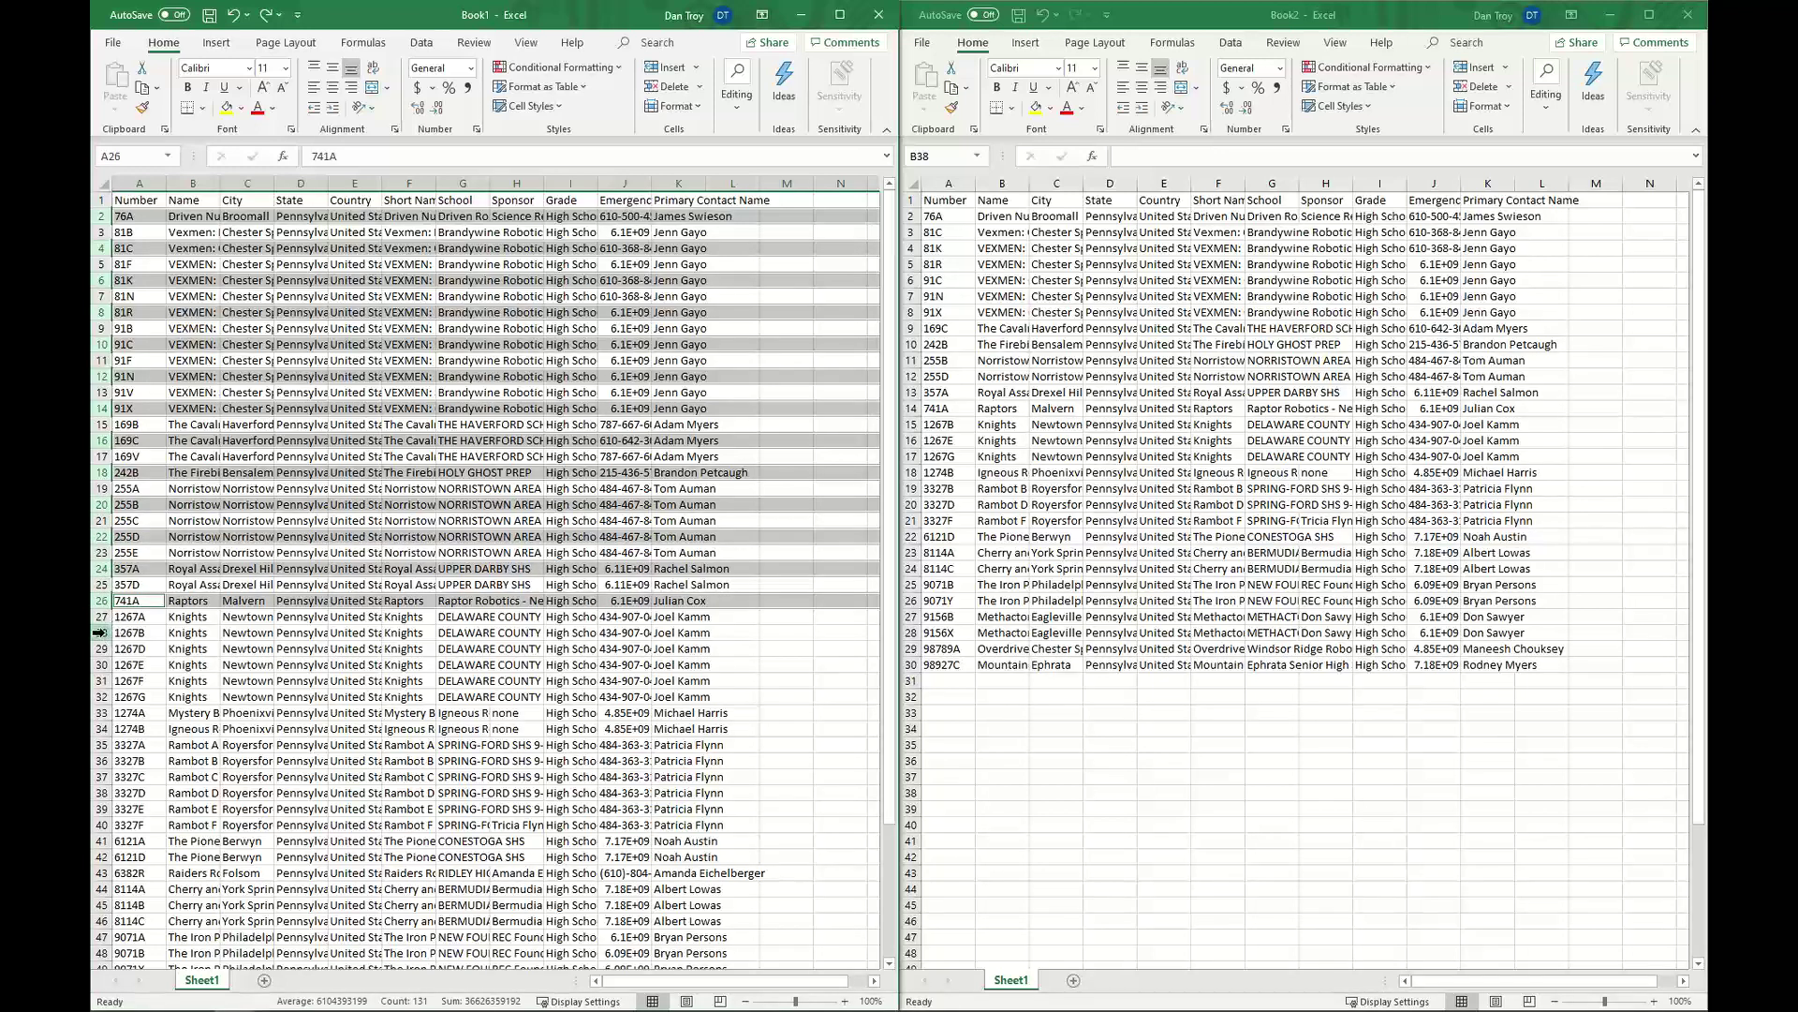
ctrl+click(98, 632)
ctrl+click(101, 664)
ctrl+click(99, 696)
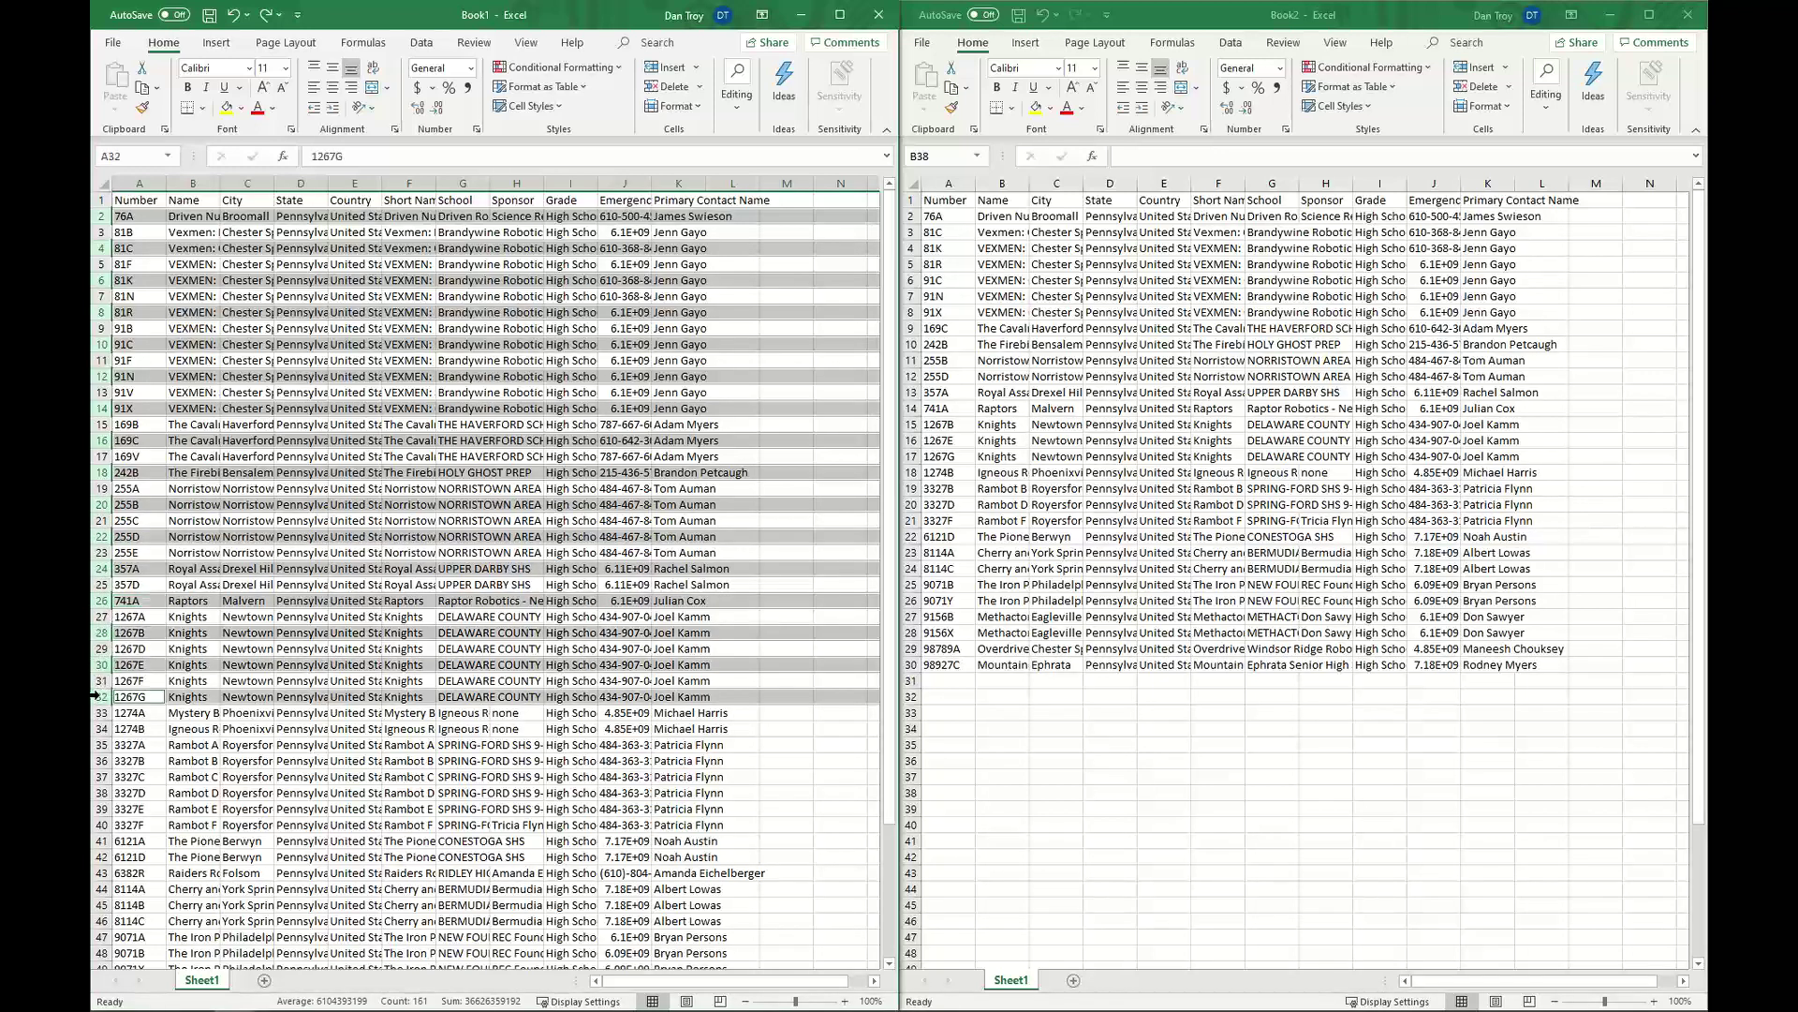
ctrl+click(98, 728)
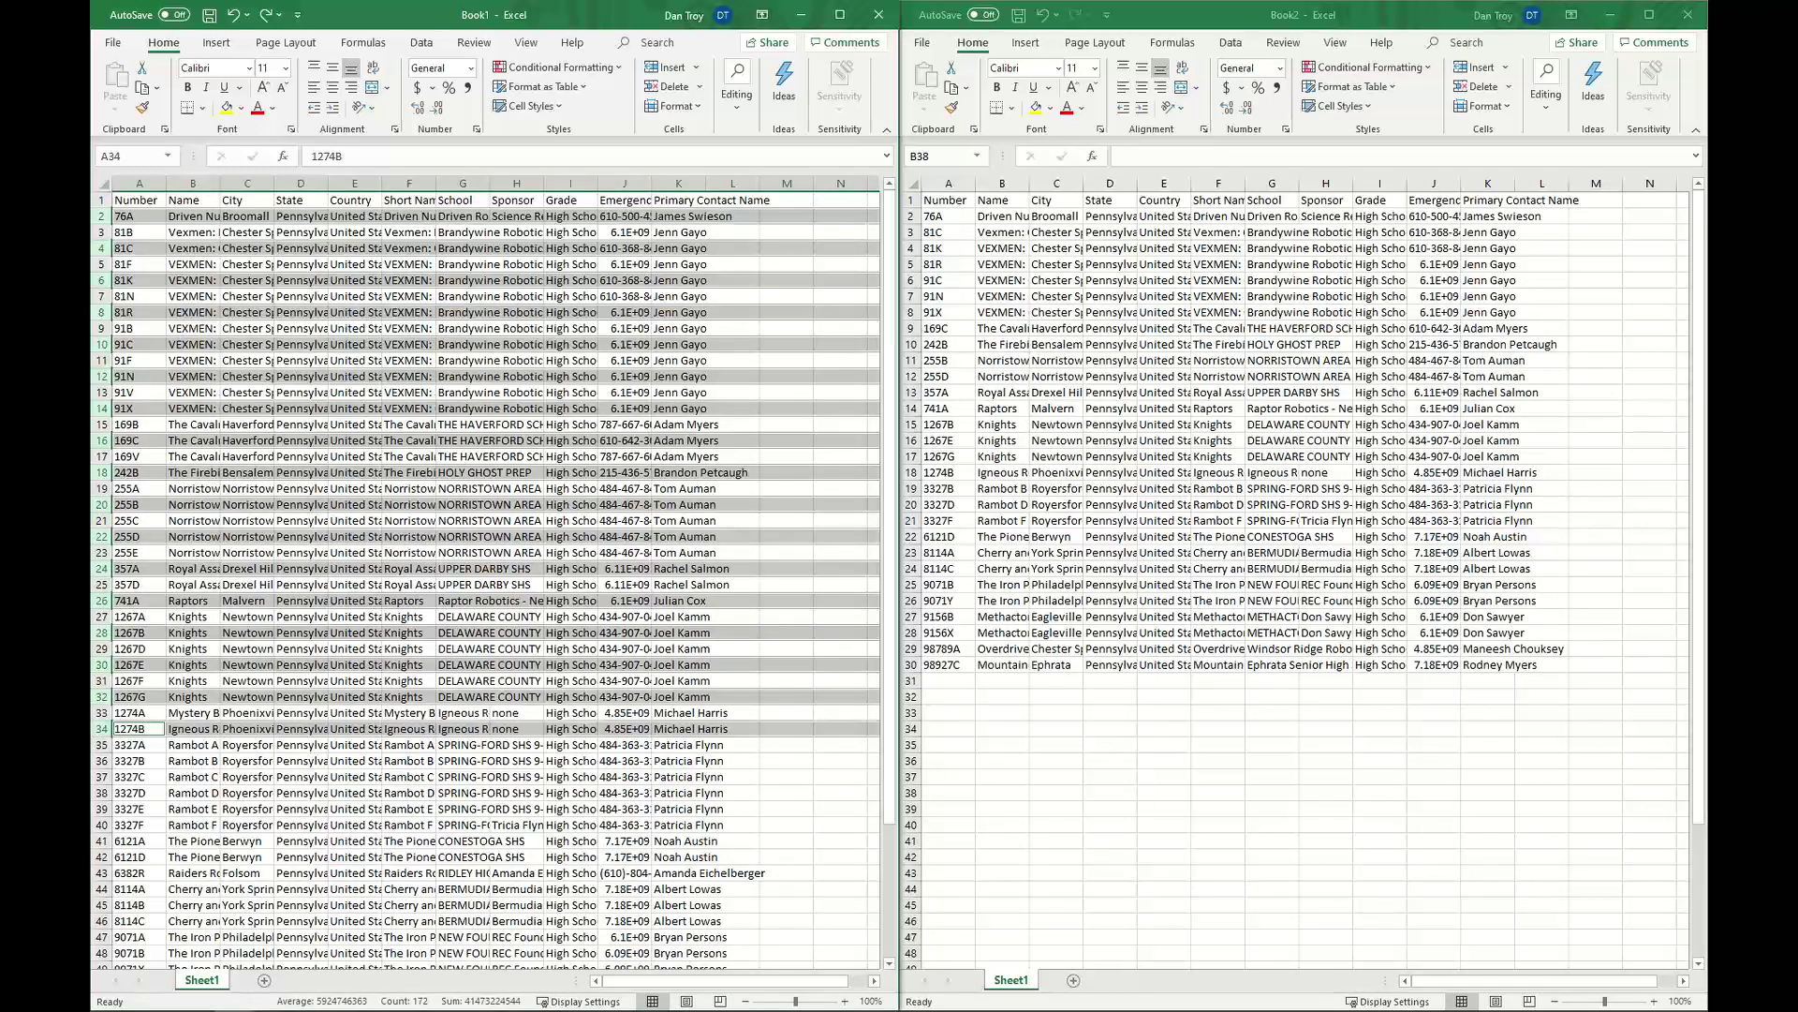
ctrl+click(100, 760)
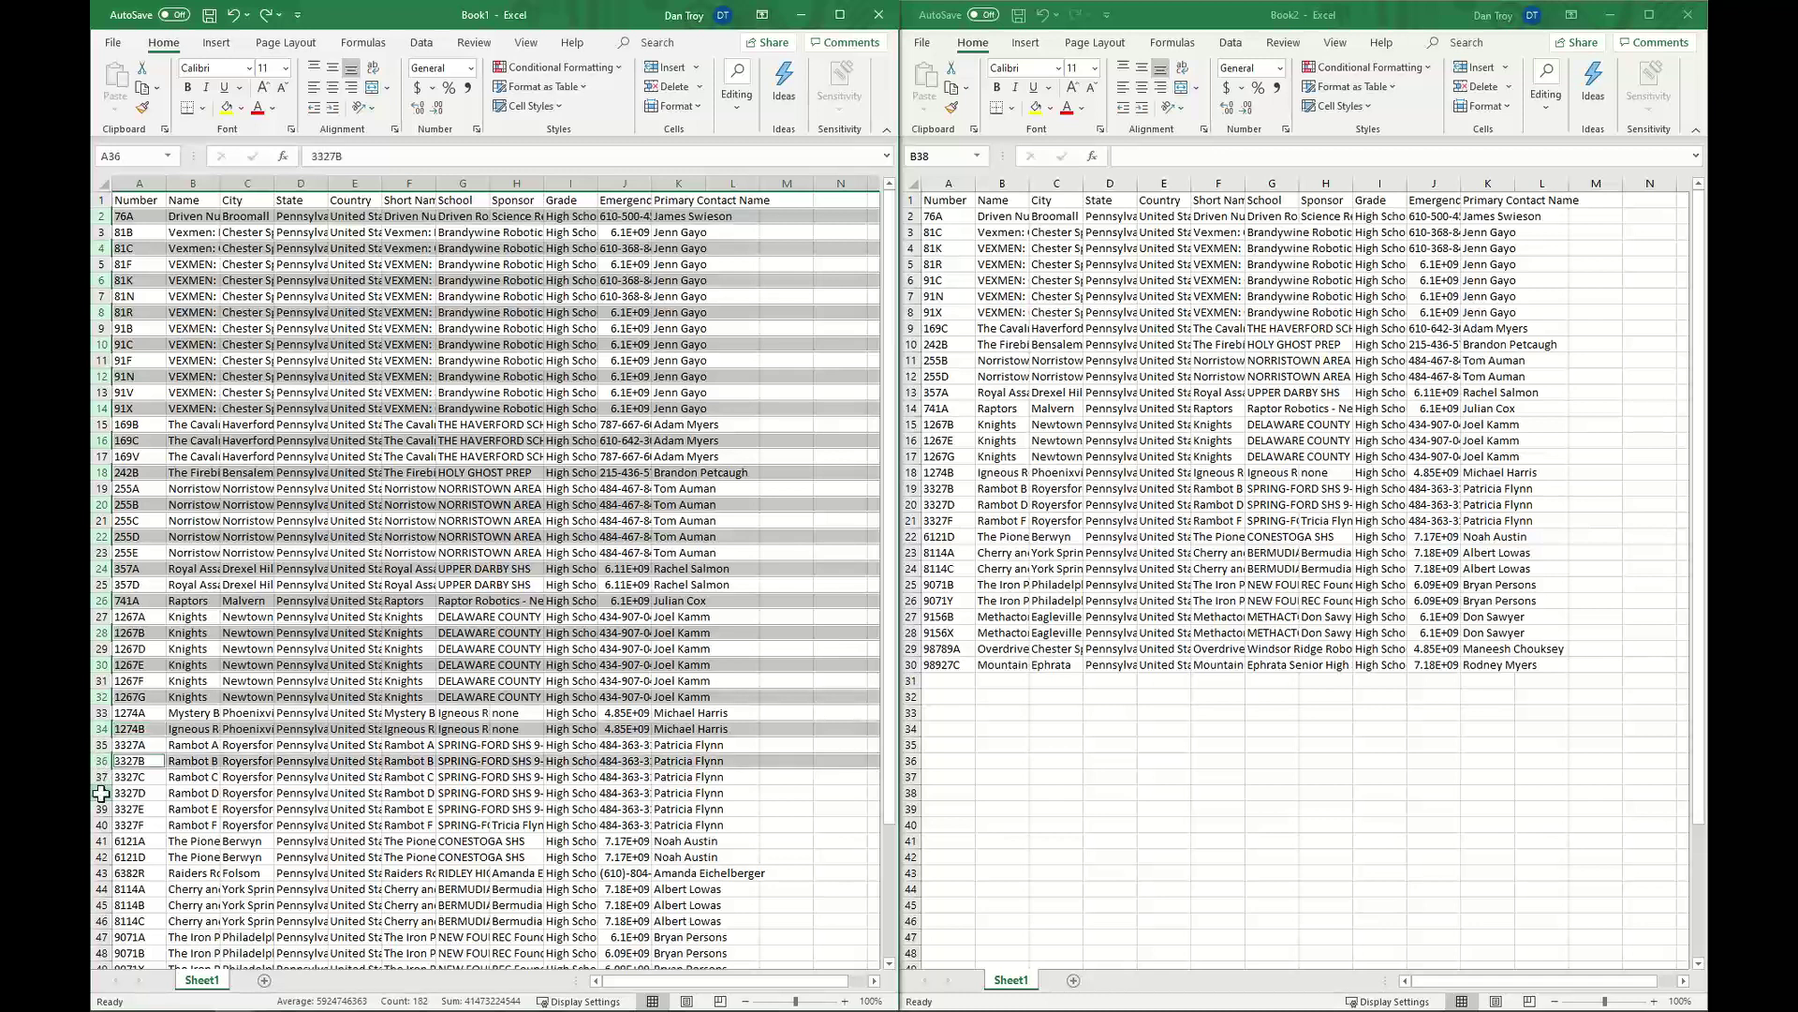
ctrl+click(100, 793)
ctrl+click(97, 825)
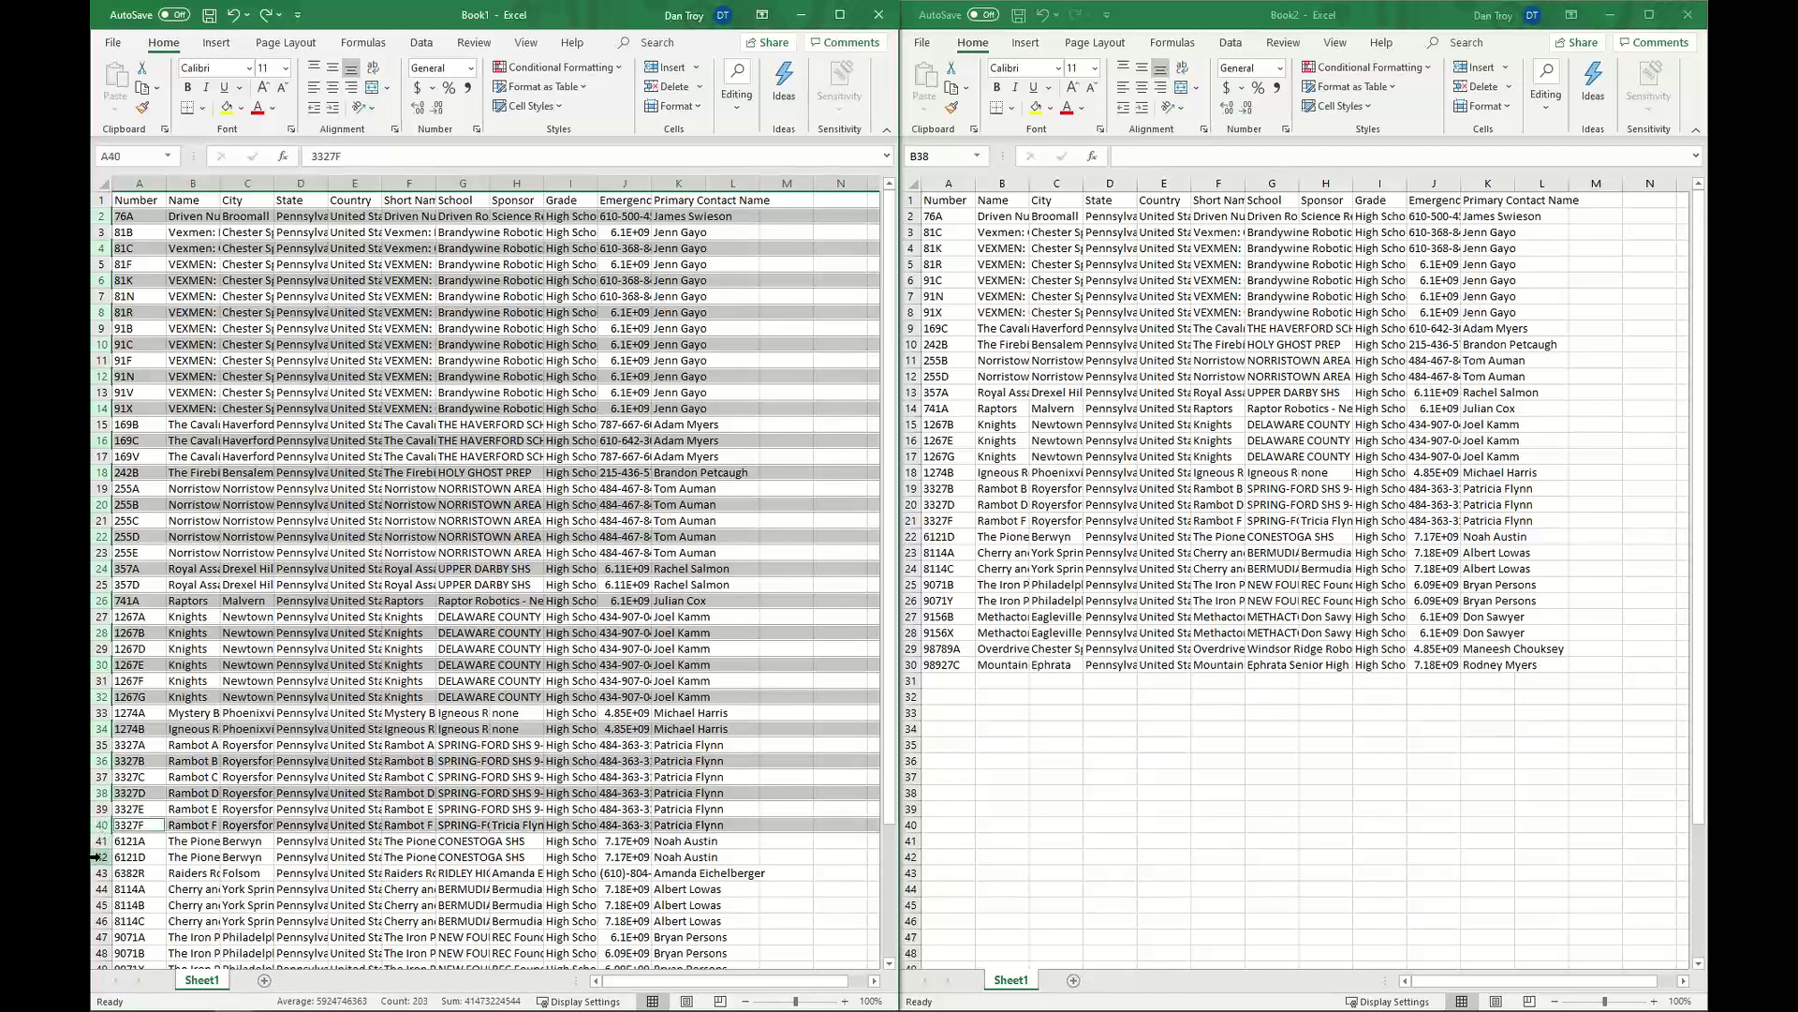
ctrl+click(97, 857)
ctrl+click(97, 889)
ctrl+click(97, 920)
ctrl+click(100, 953)
scroll(108, 918, down, 7)
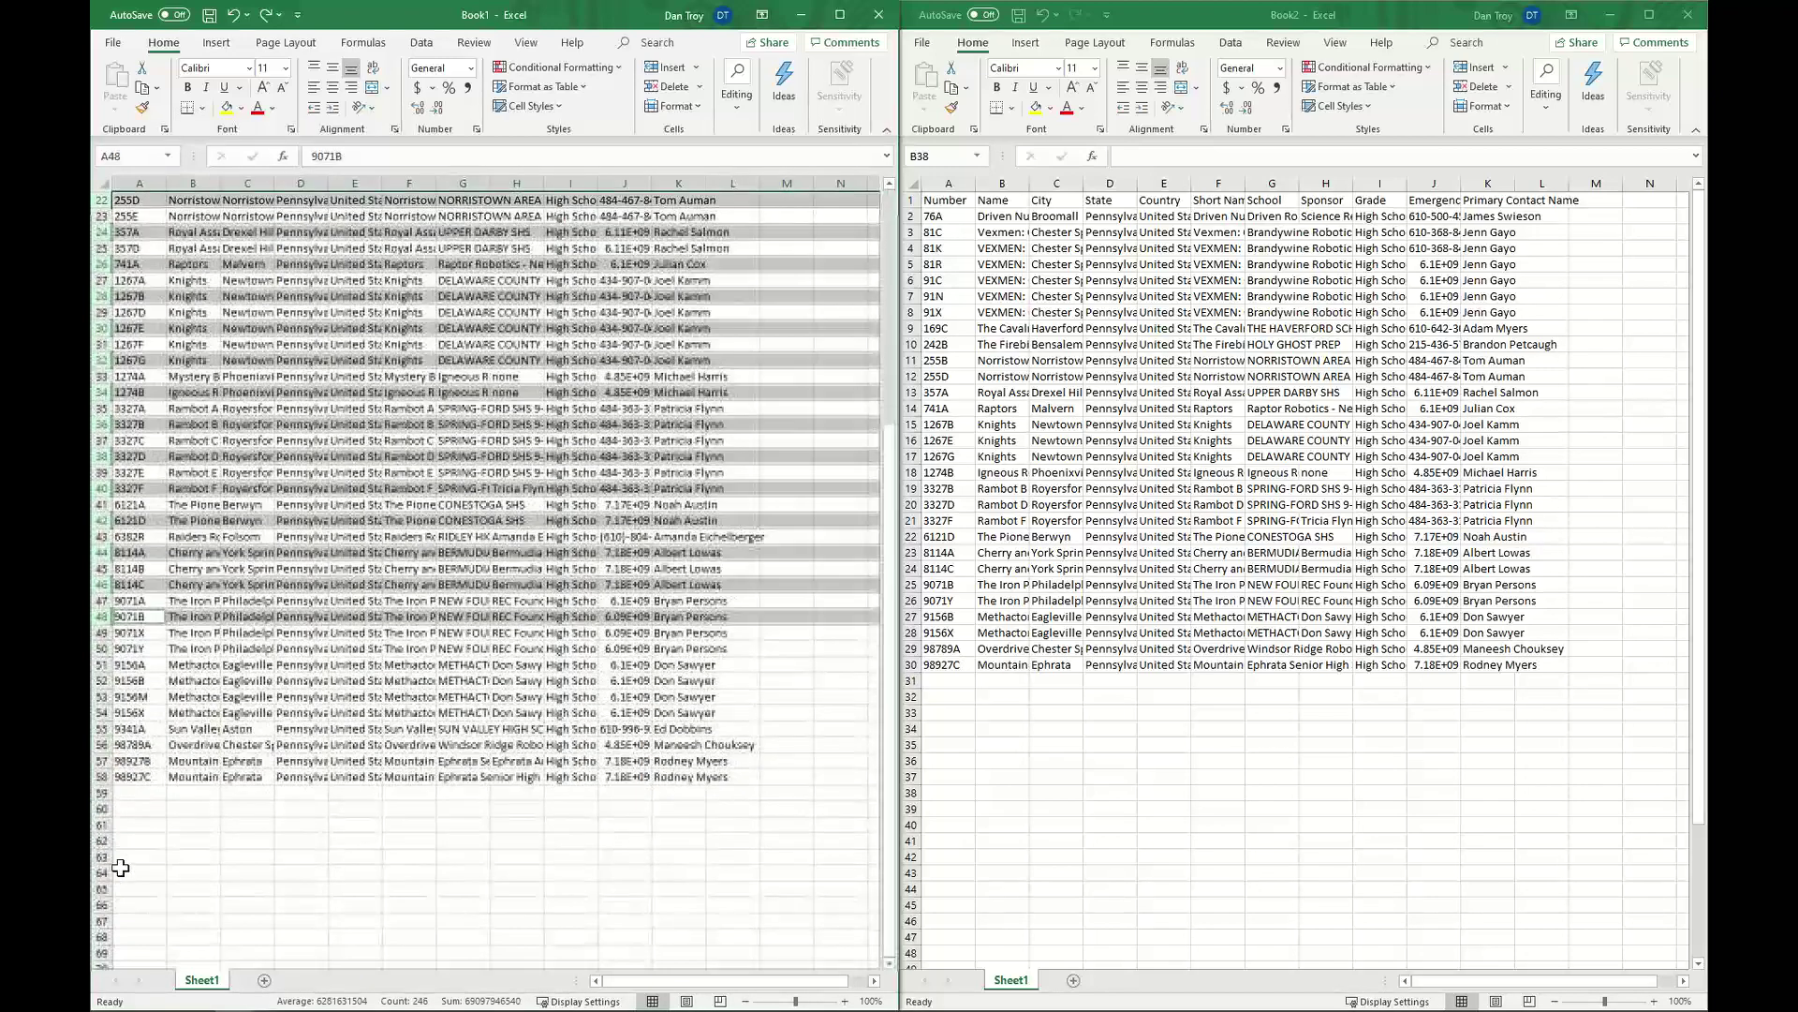
ctrl+click(101, 649)
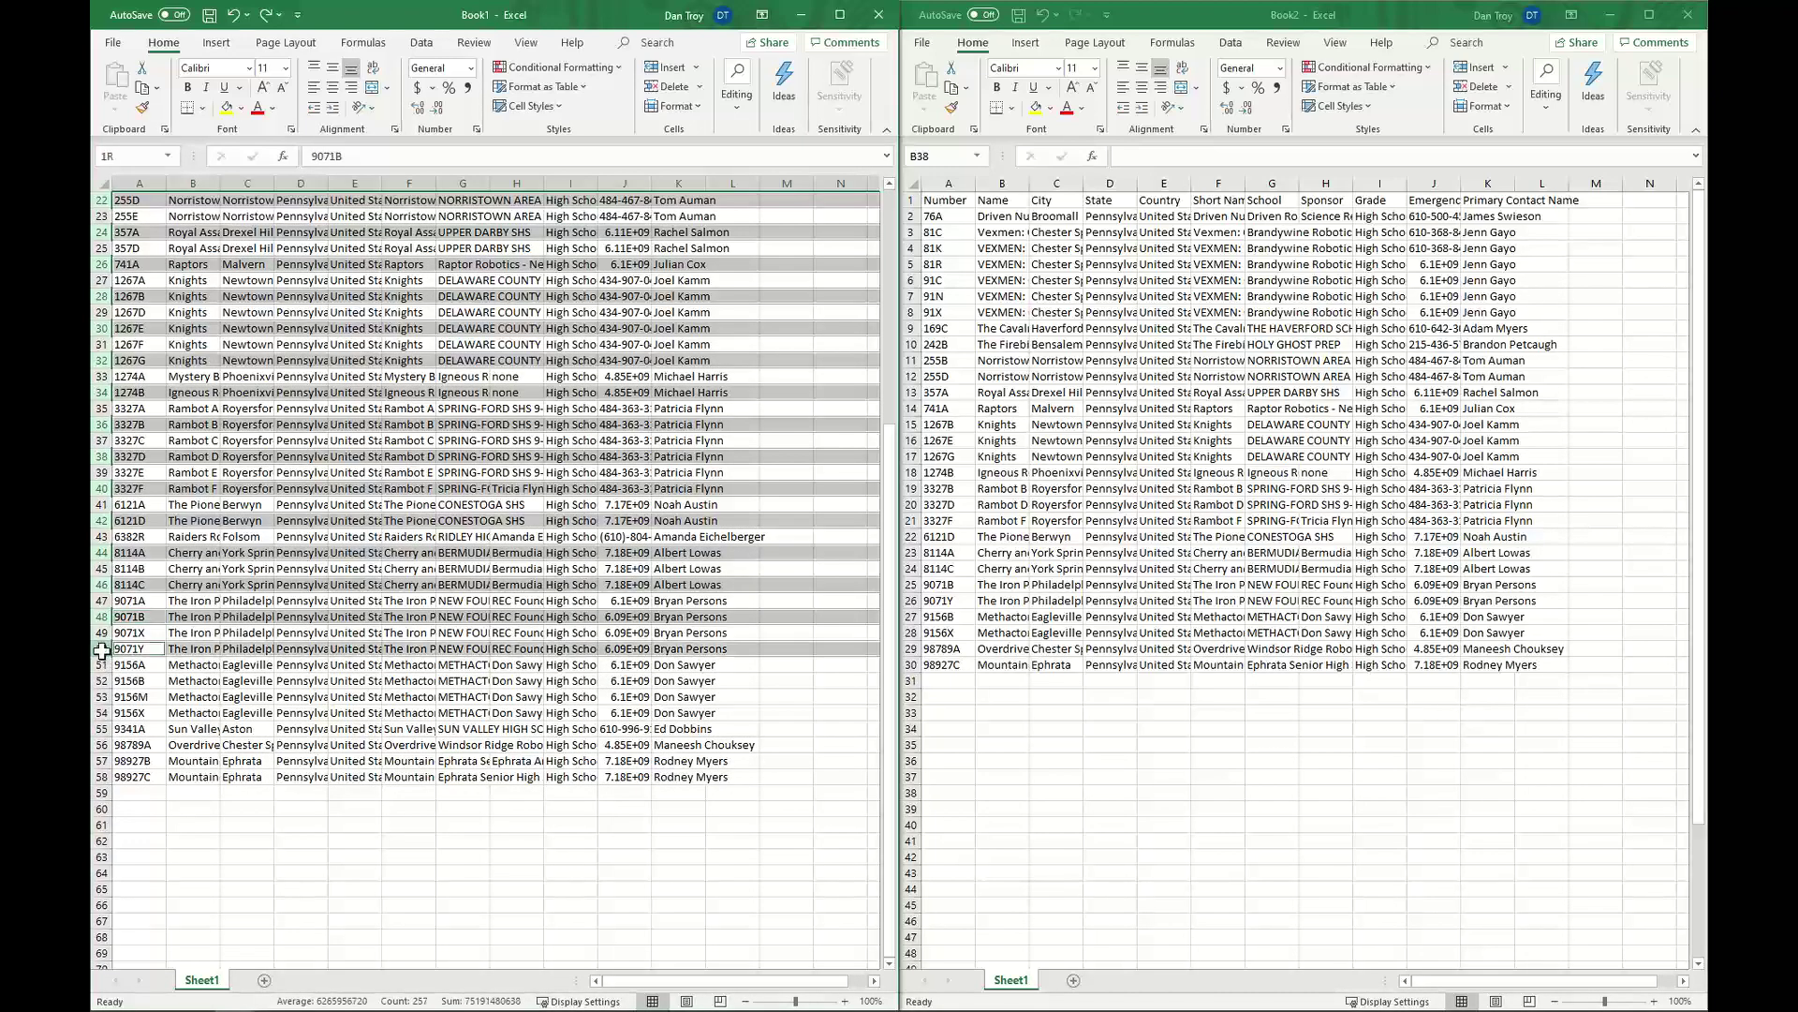
ctrl+click(99, 680)
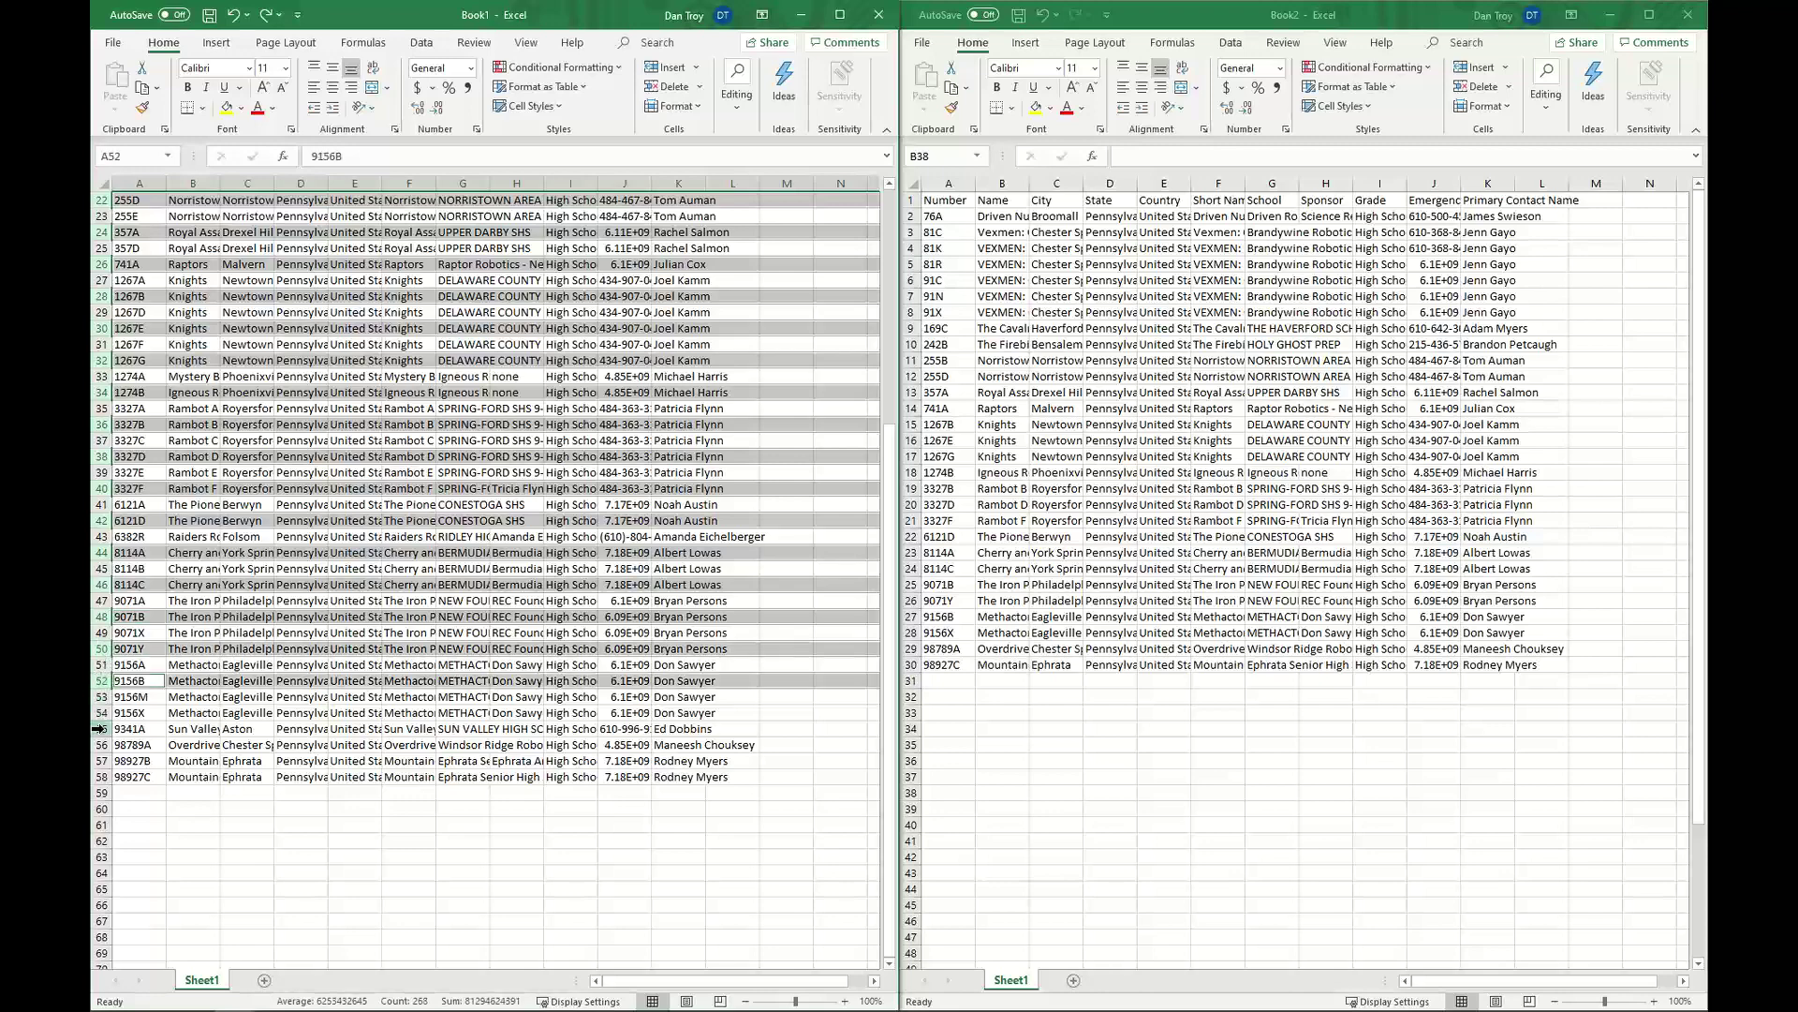
ctrl+click(103, 712)
ctrl+click(100, 743)
ctrl+click(101, 760)
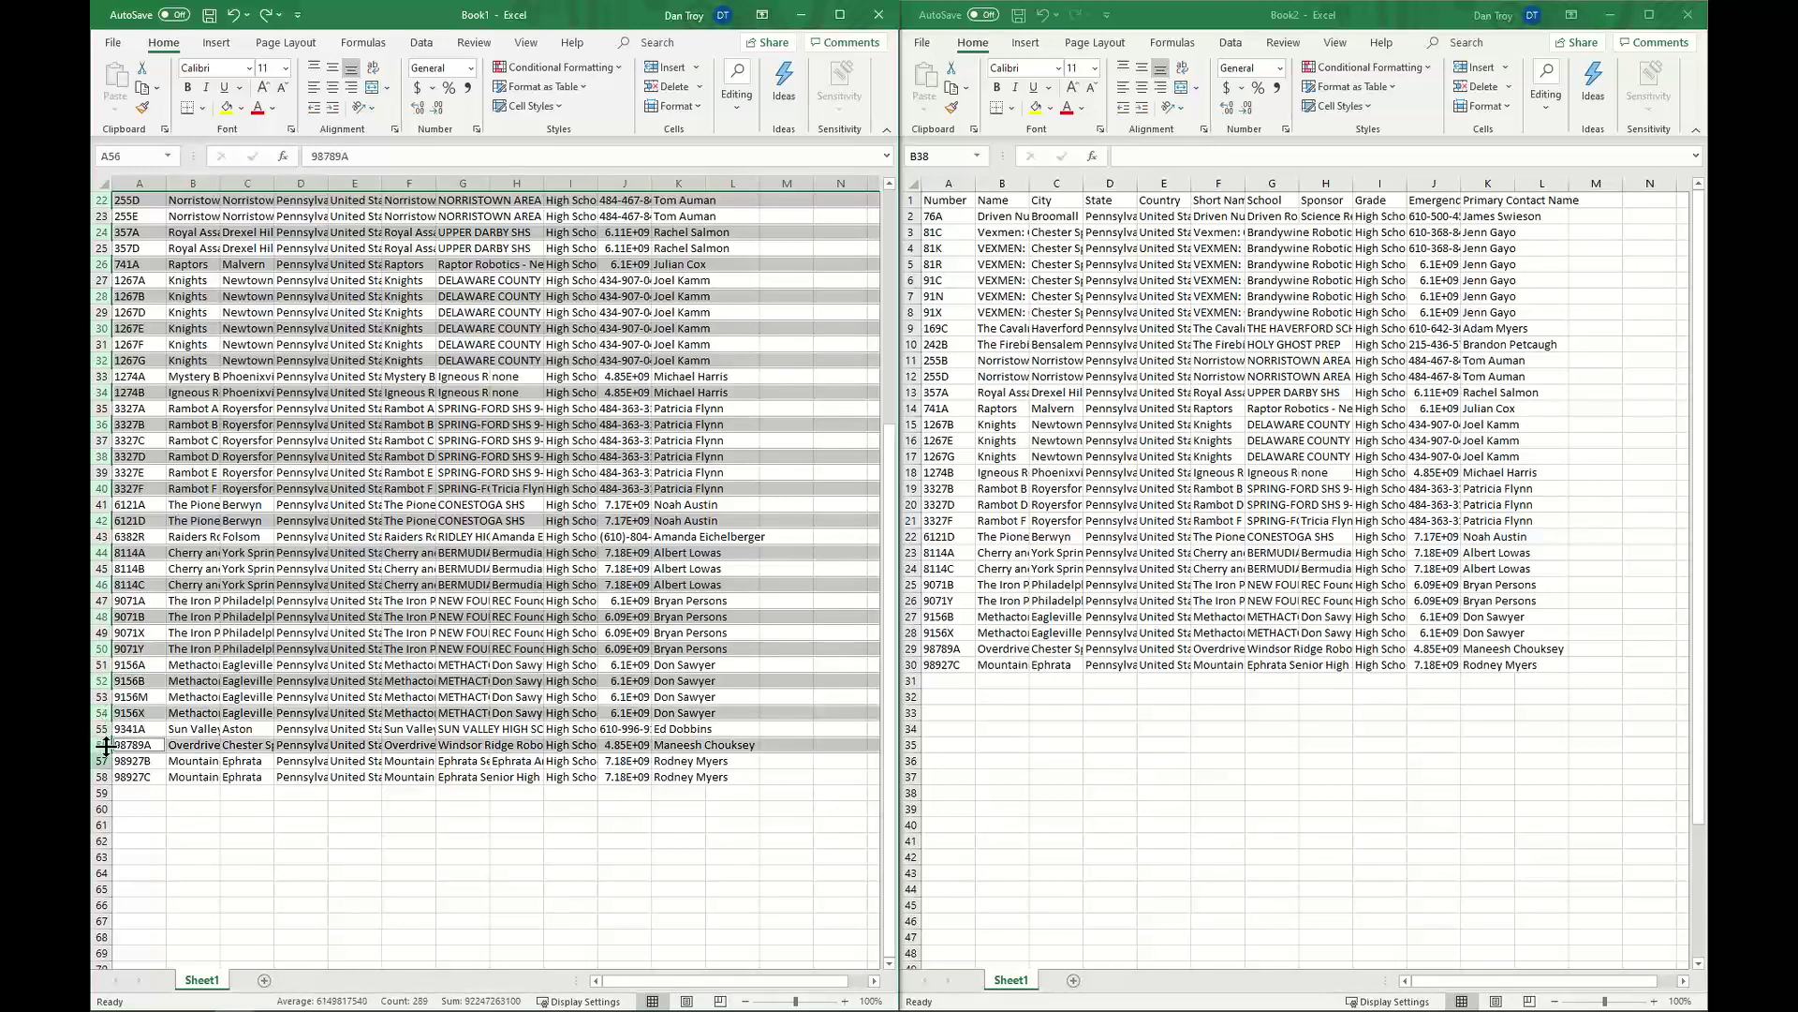
ctrl+click(101, 775)
scroll(188, 693, up, 6)
scroll(187, 693, up, 1)
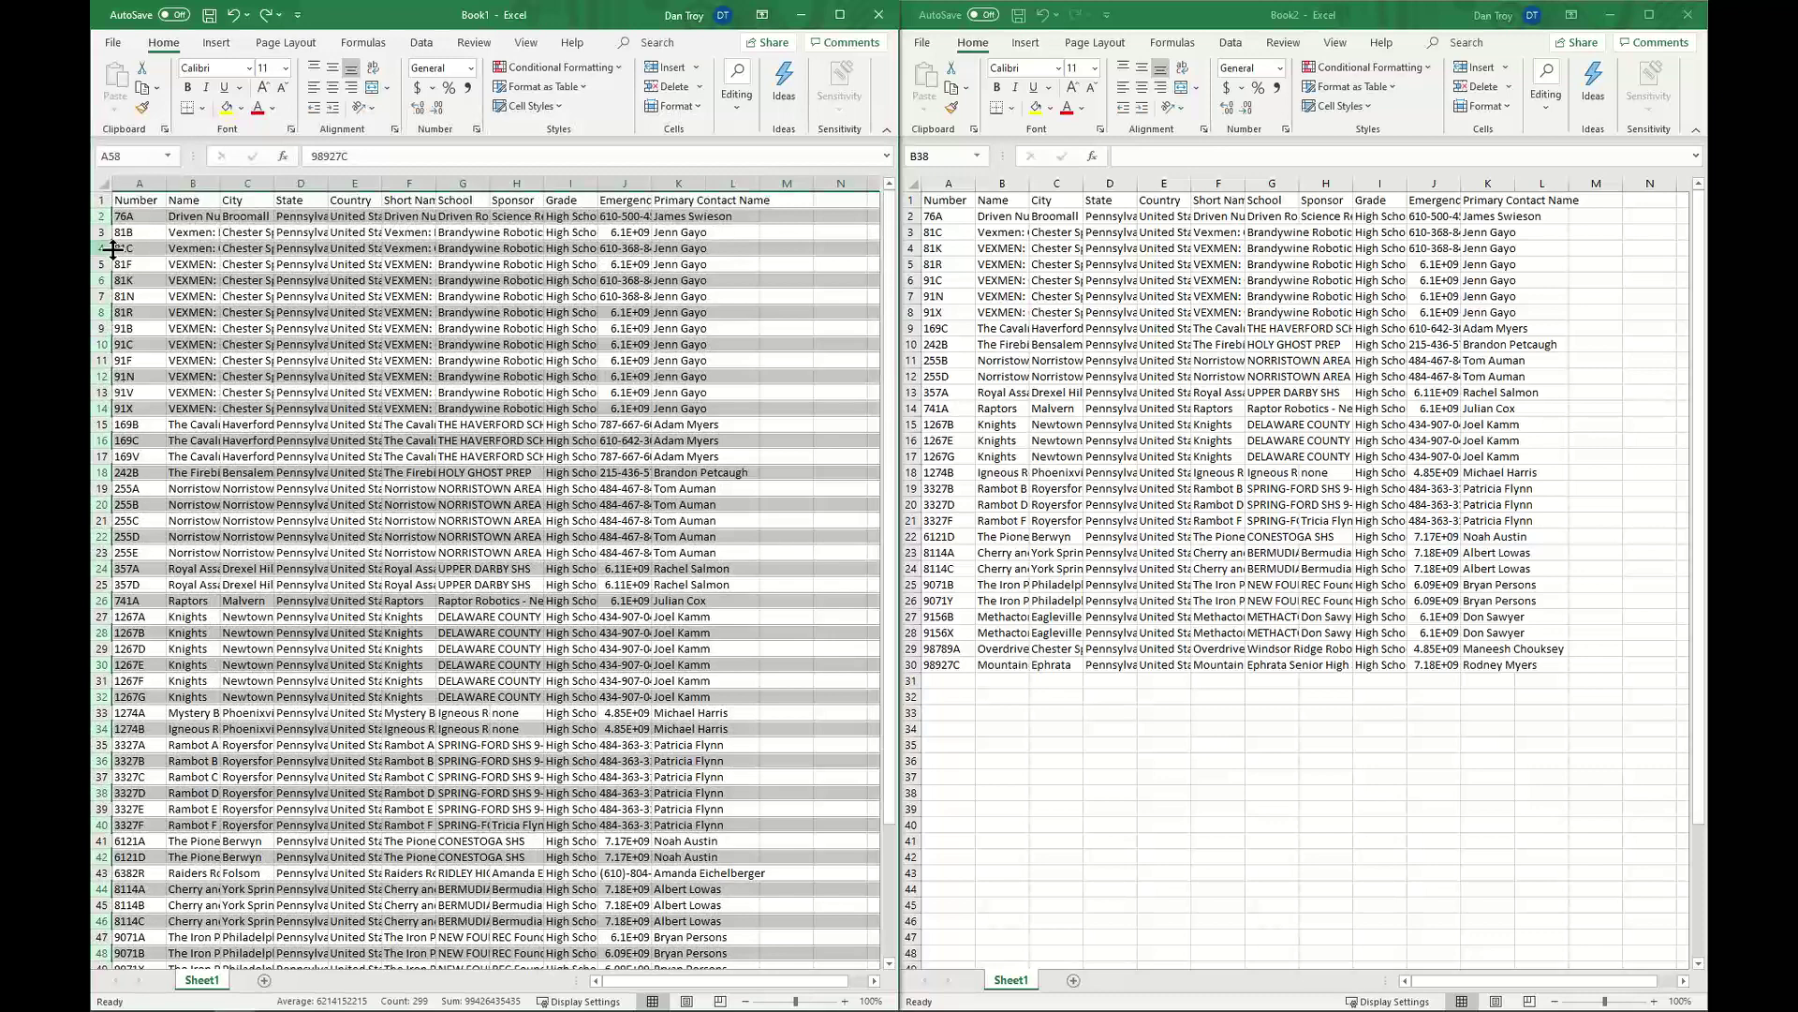
right_click(106, 206)
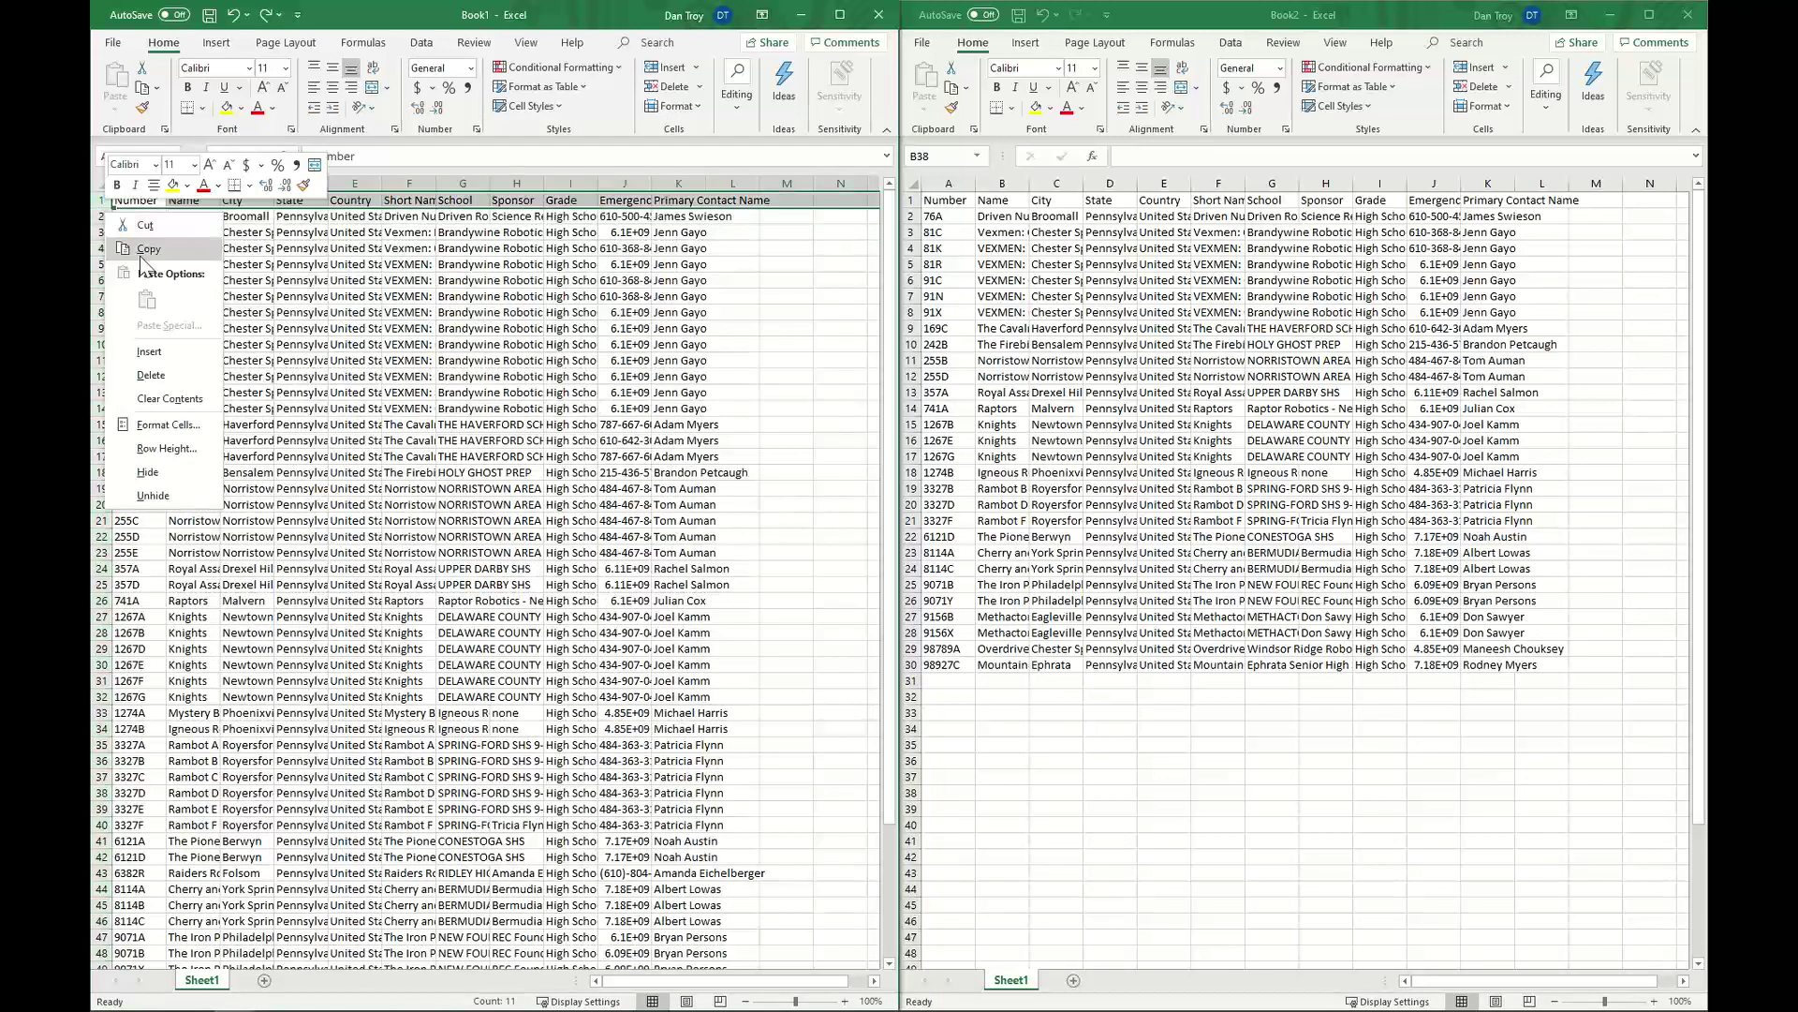
key(Escape)
- Select Book1's even-numbered rows 2, 4, 6 … 58 for deletion
click(104, 217)
ctrl+click(103, 248)
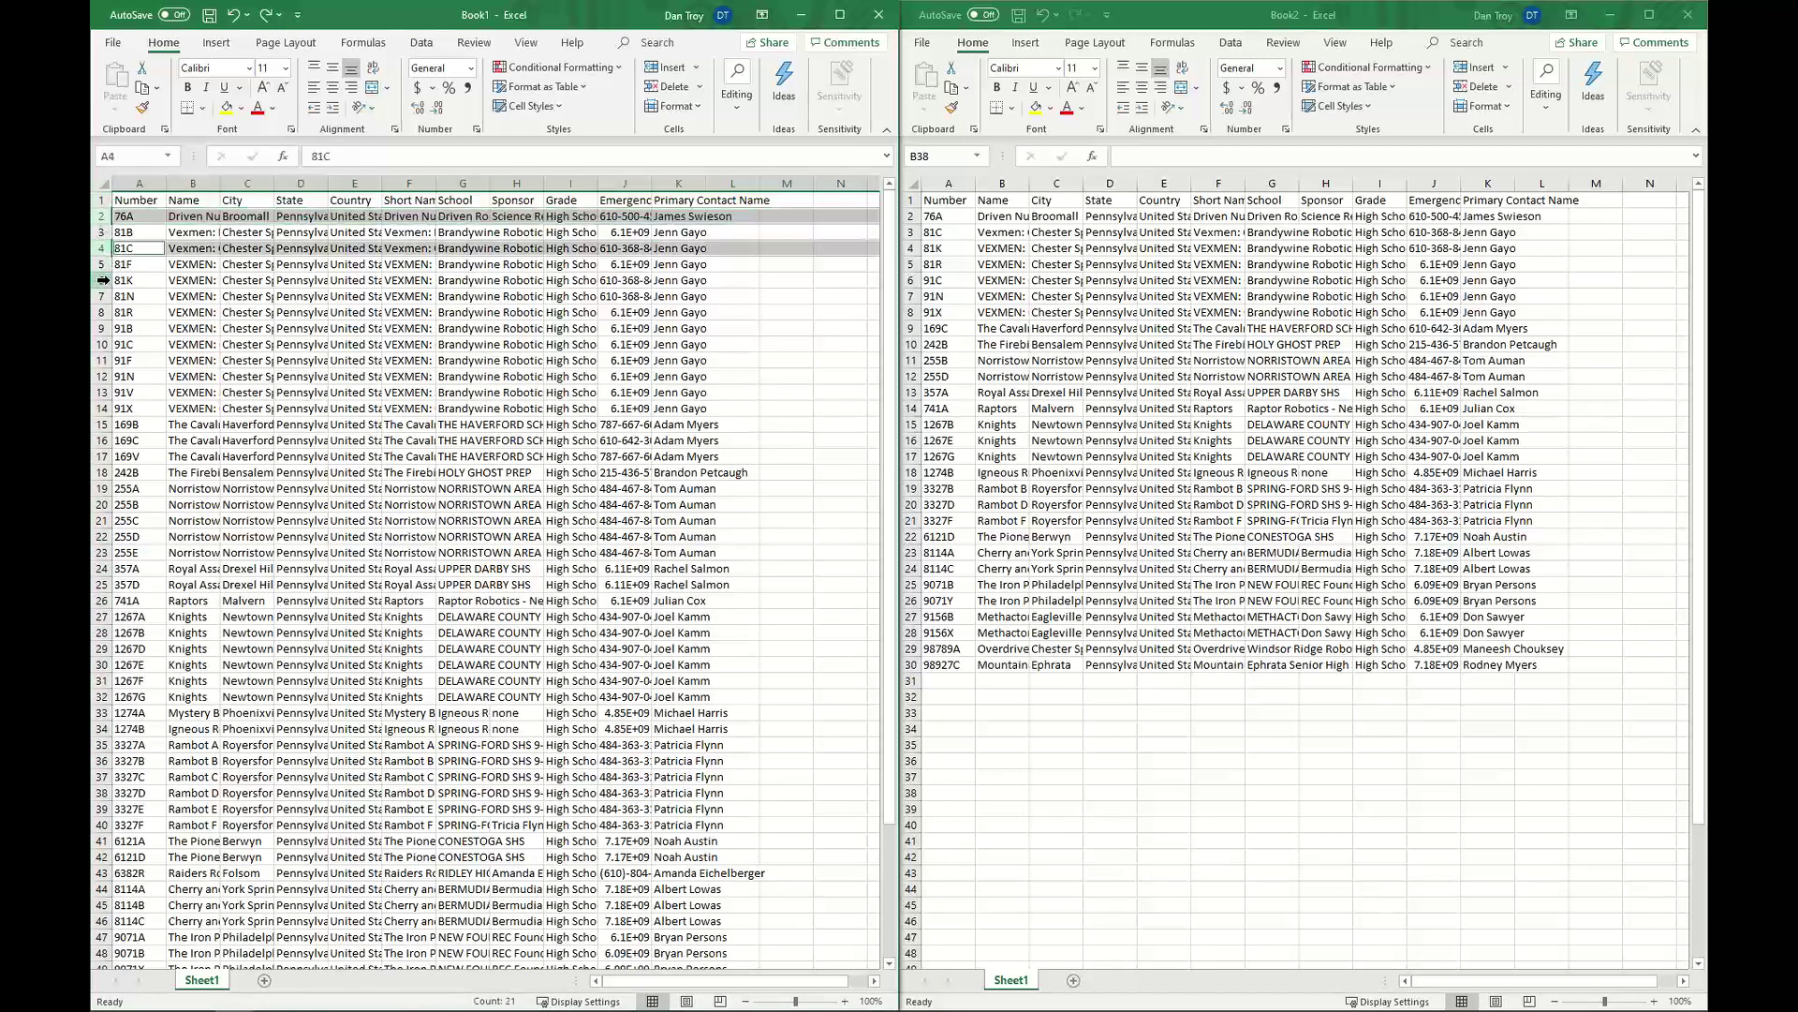
ctrl+click(103, 280)
ctrl+click(103, 312)
ctrl+click(103, 344)
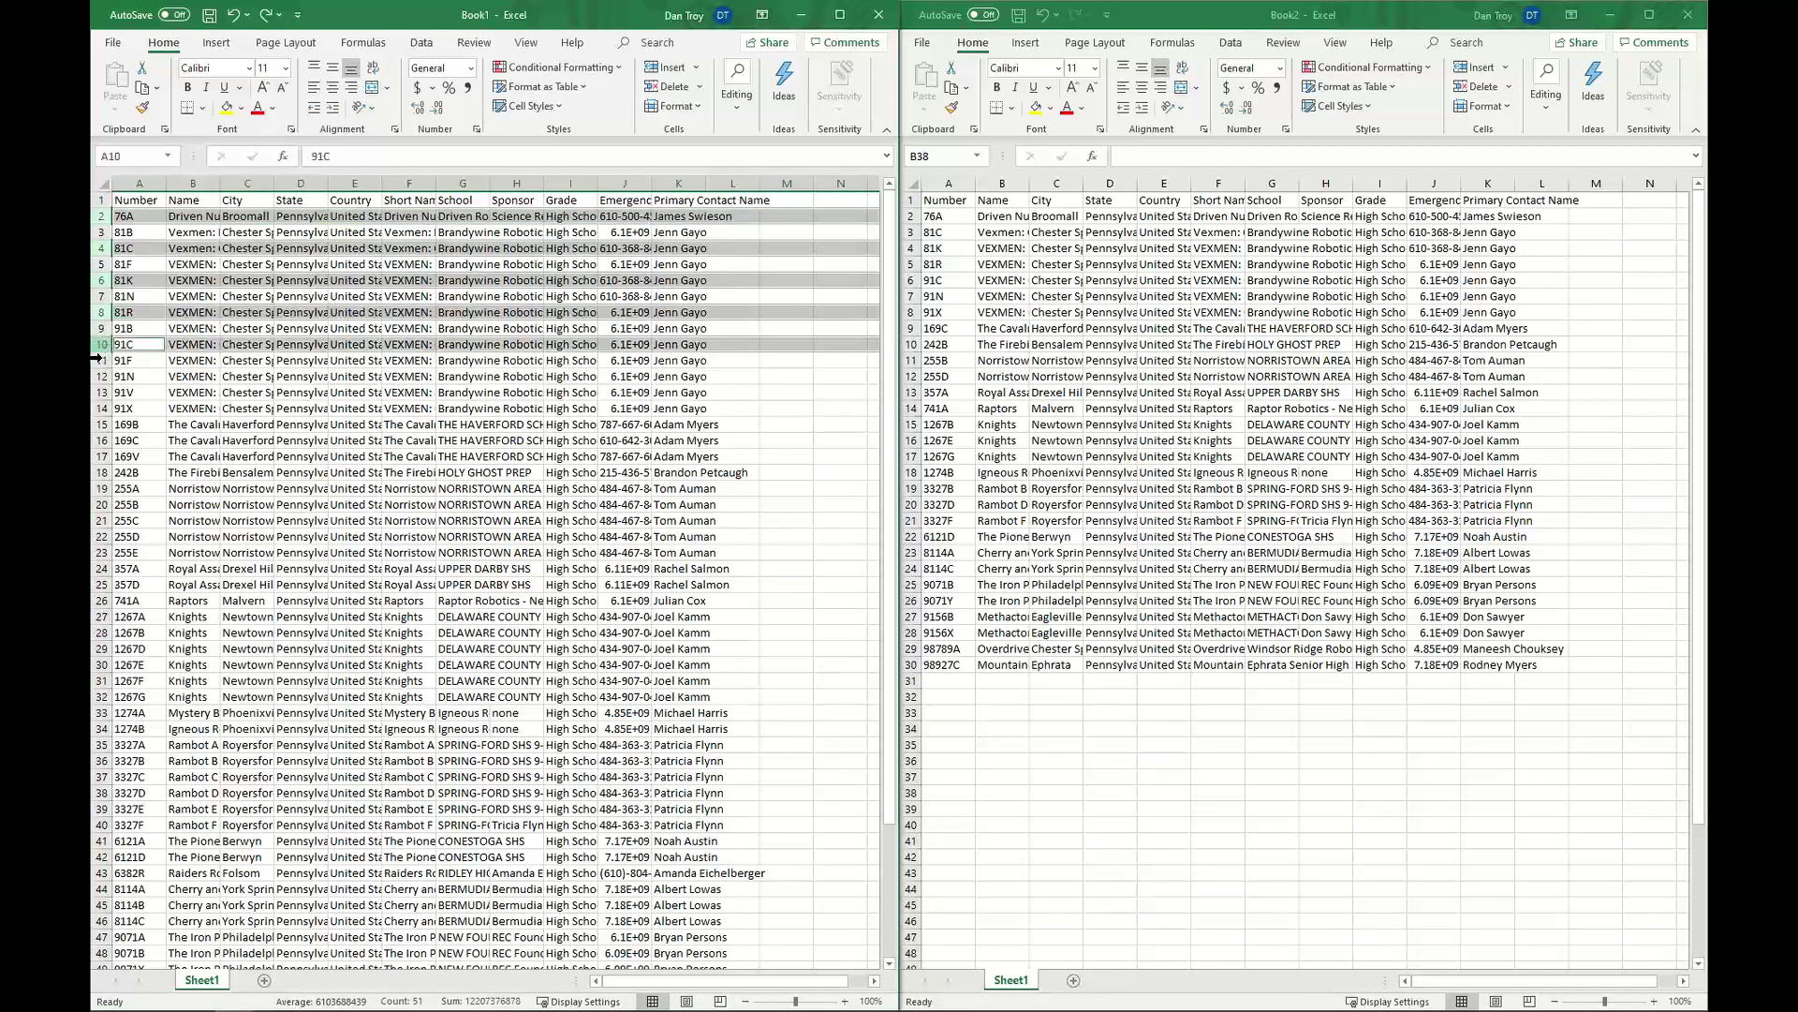
ctrl+click(103, 376)
ctrl+click(103, 409)
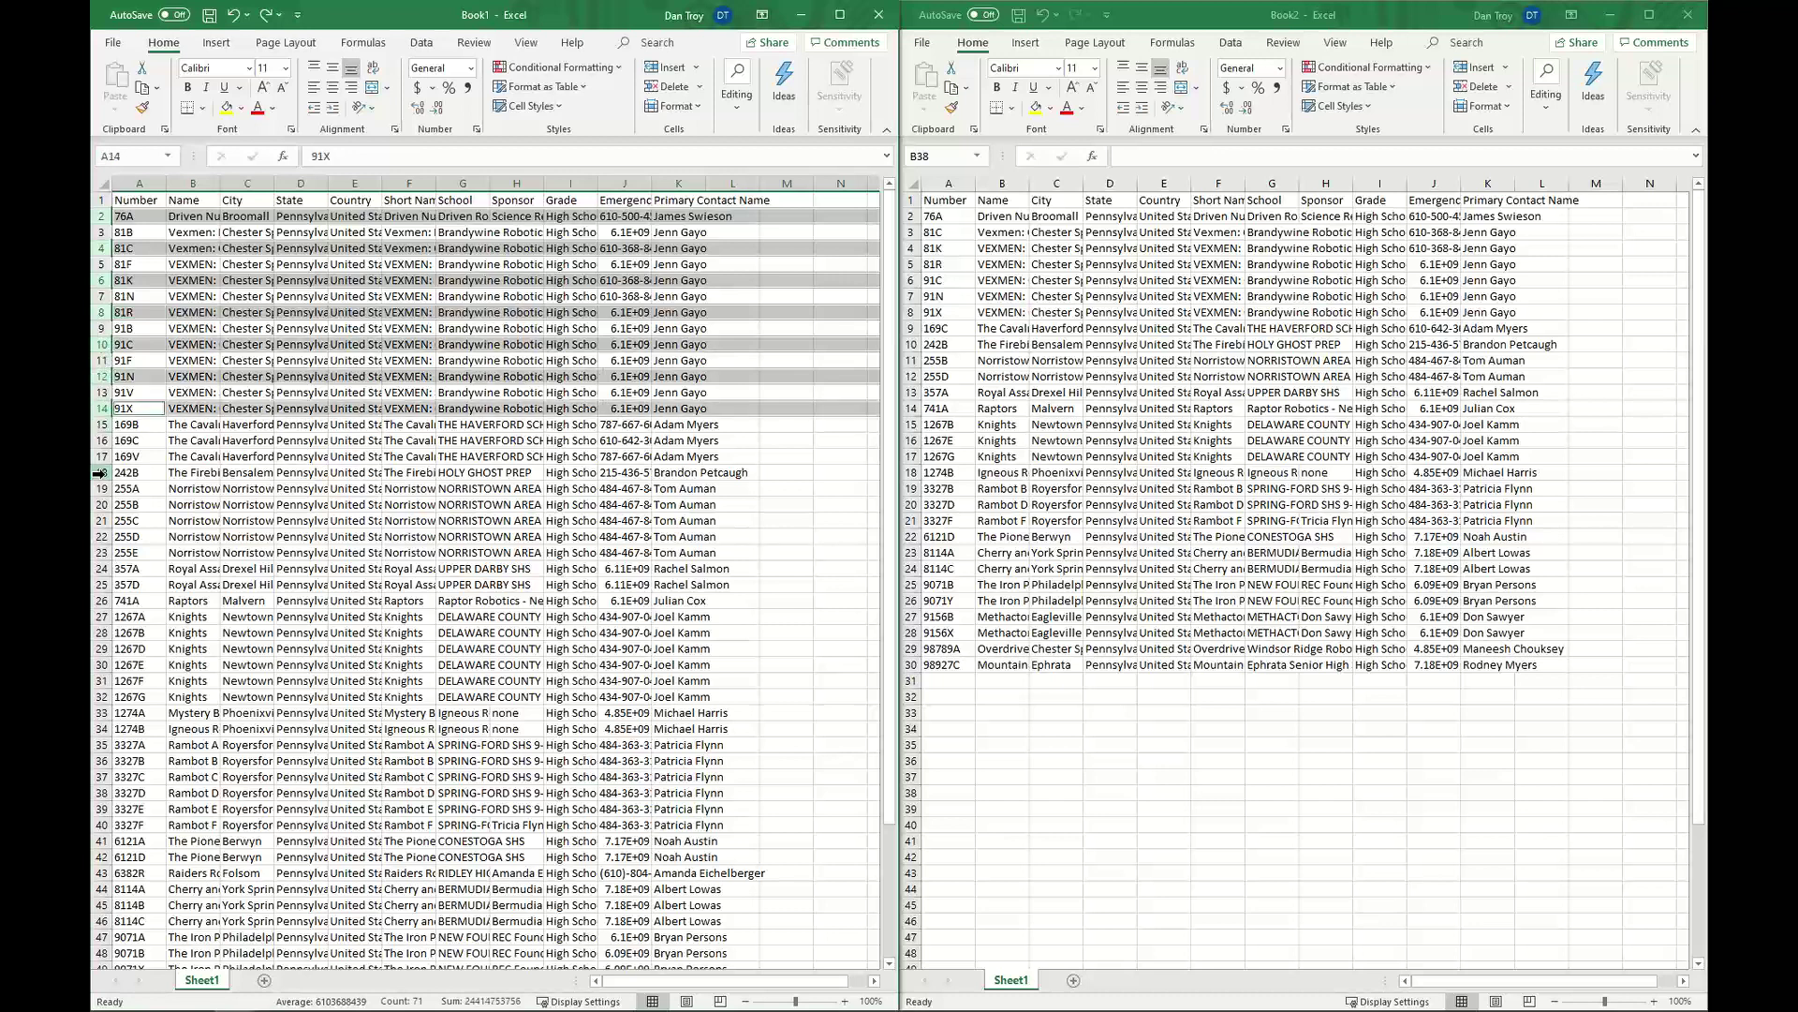
ctrl+click(103, 441)
ctrl+click(102, 472)
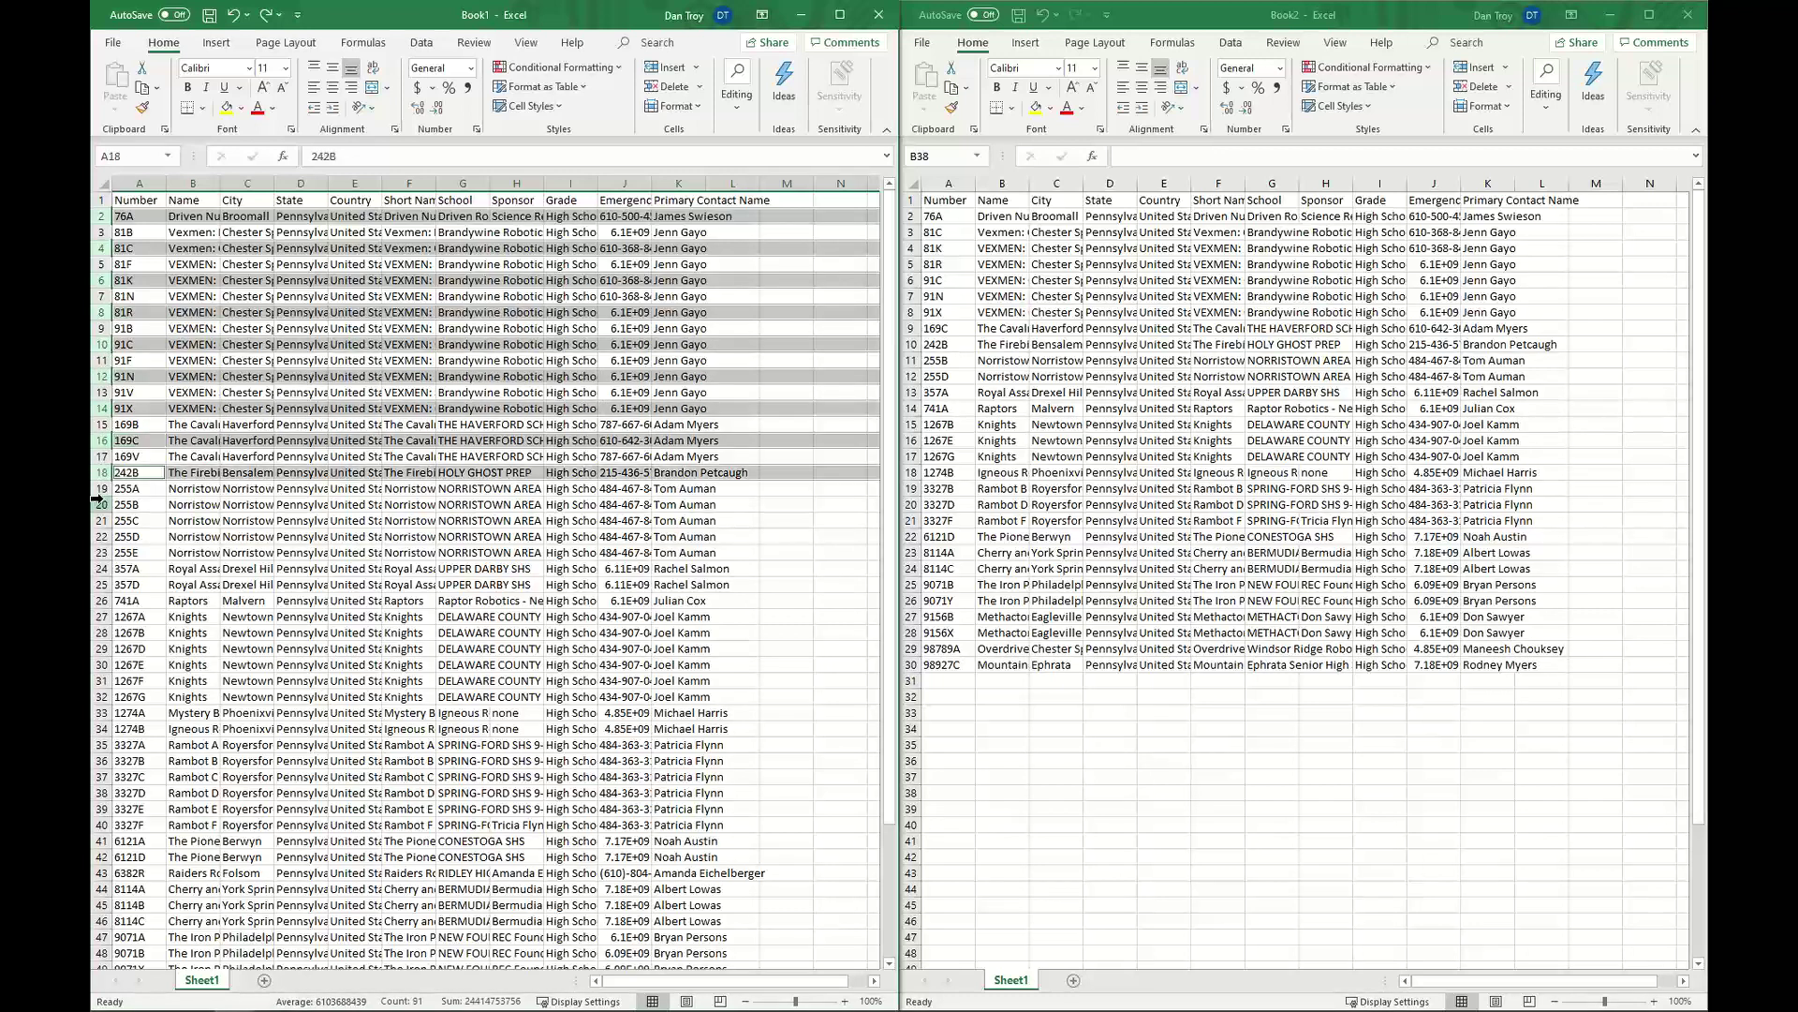
ctrl+click(101, 504)
ctrl+click(102, 536)
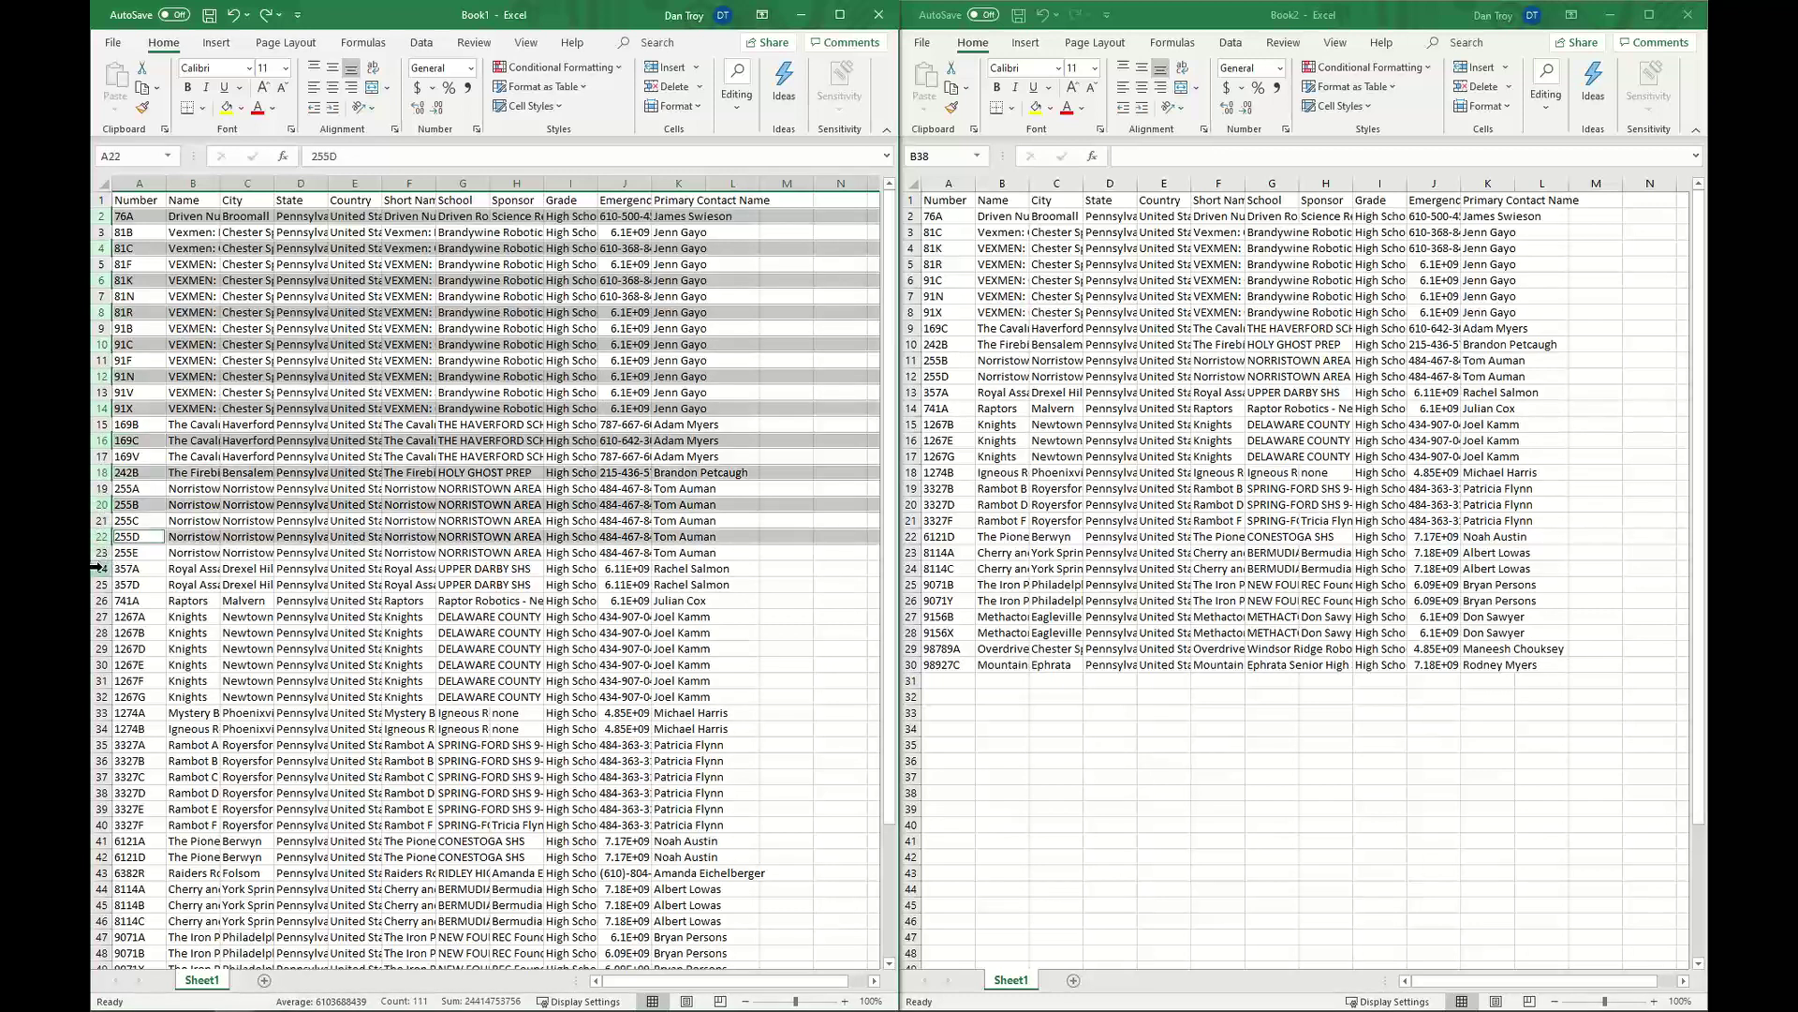
ctrl+click(101, 569)
ctrl+click(101, 600)
ctrl+click(101, 632)
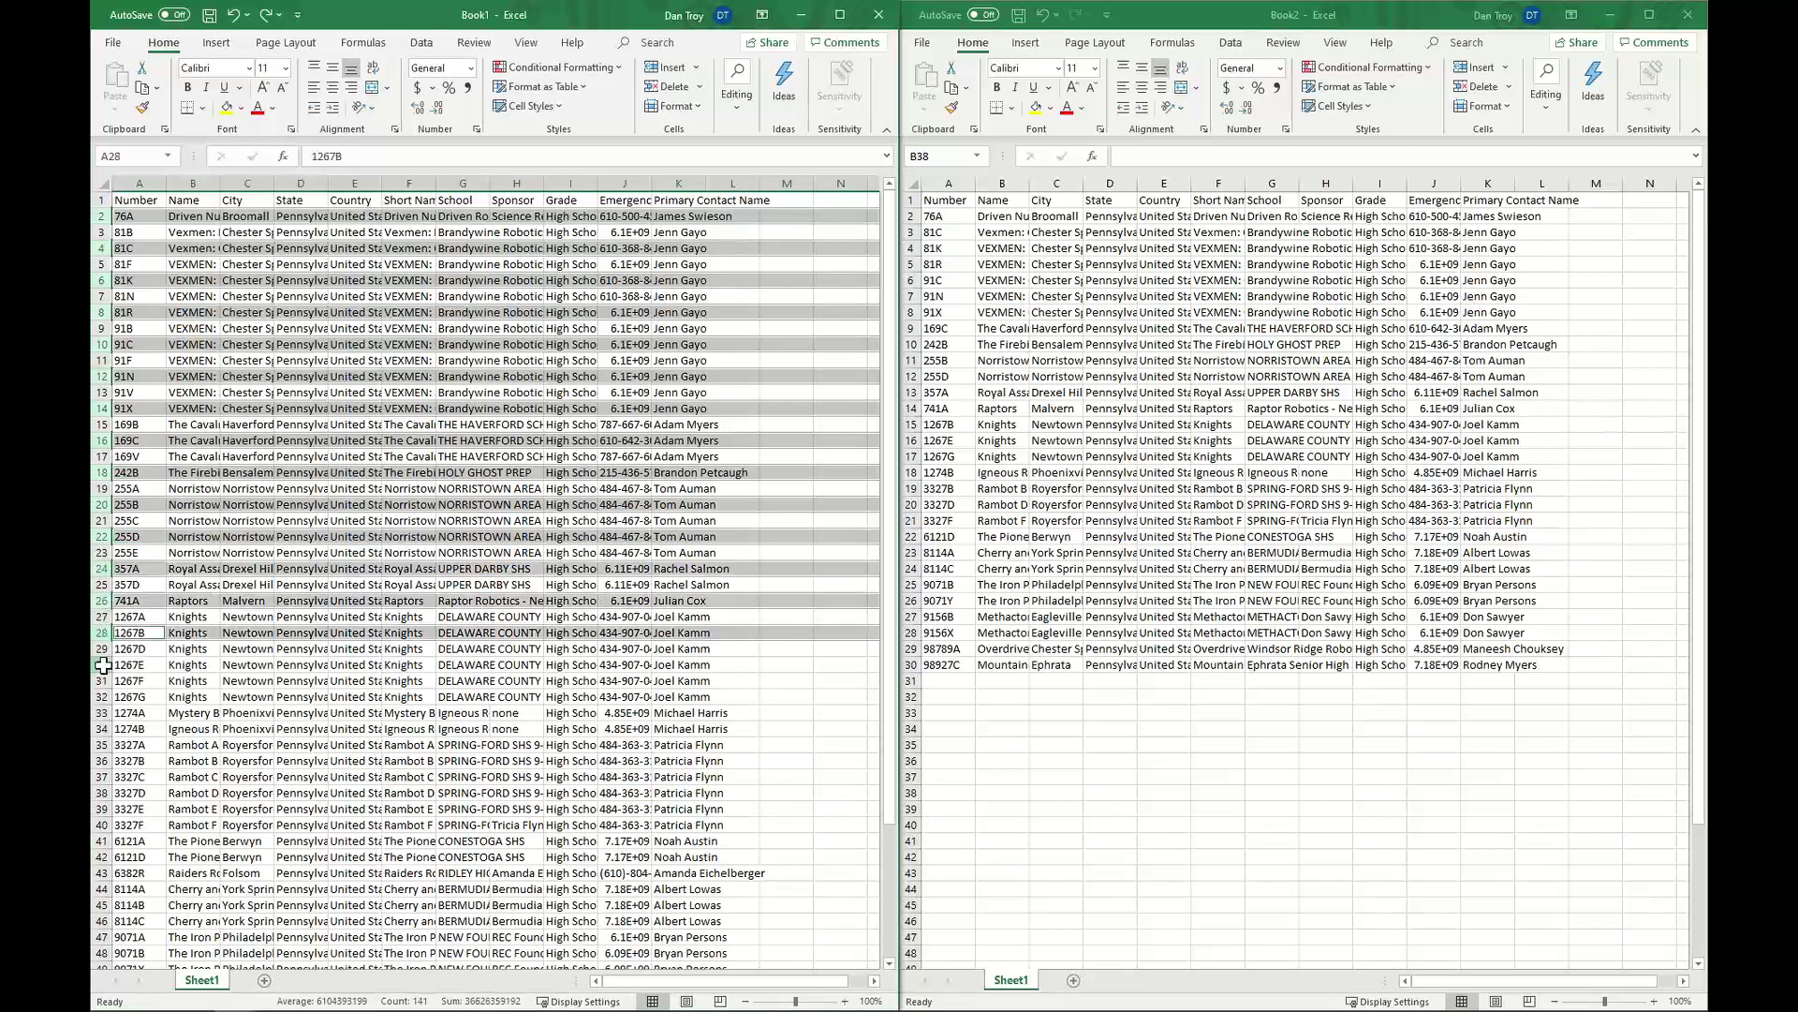
ctrl+click(101, 664)
ctrl+click(101, 696)
ctrl+click(101, 728)
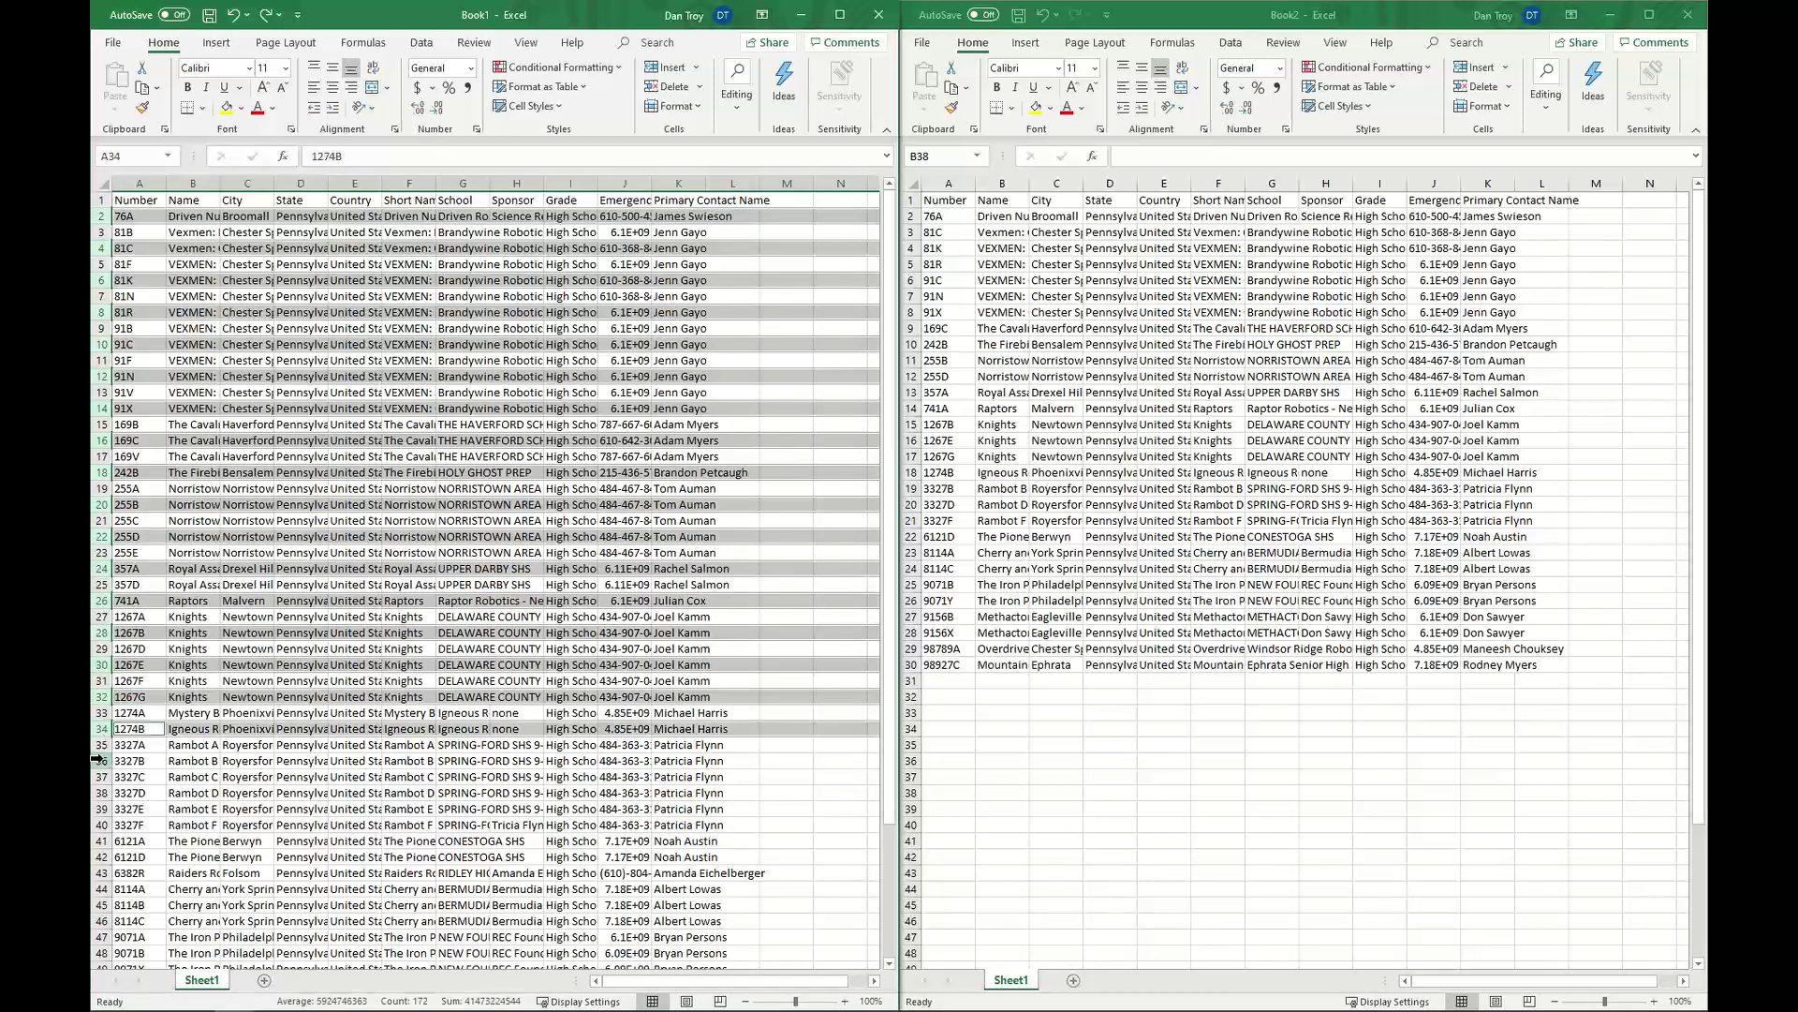
ctrl+click(101, 761)
ctrl+click(101, 793)
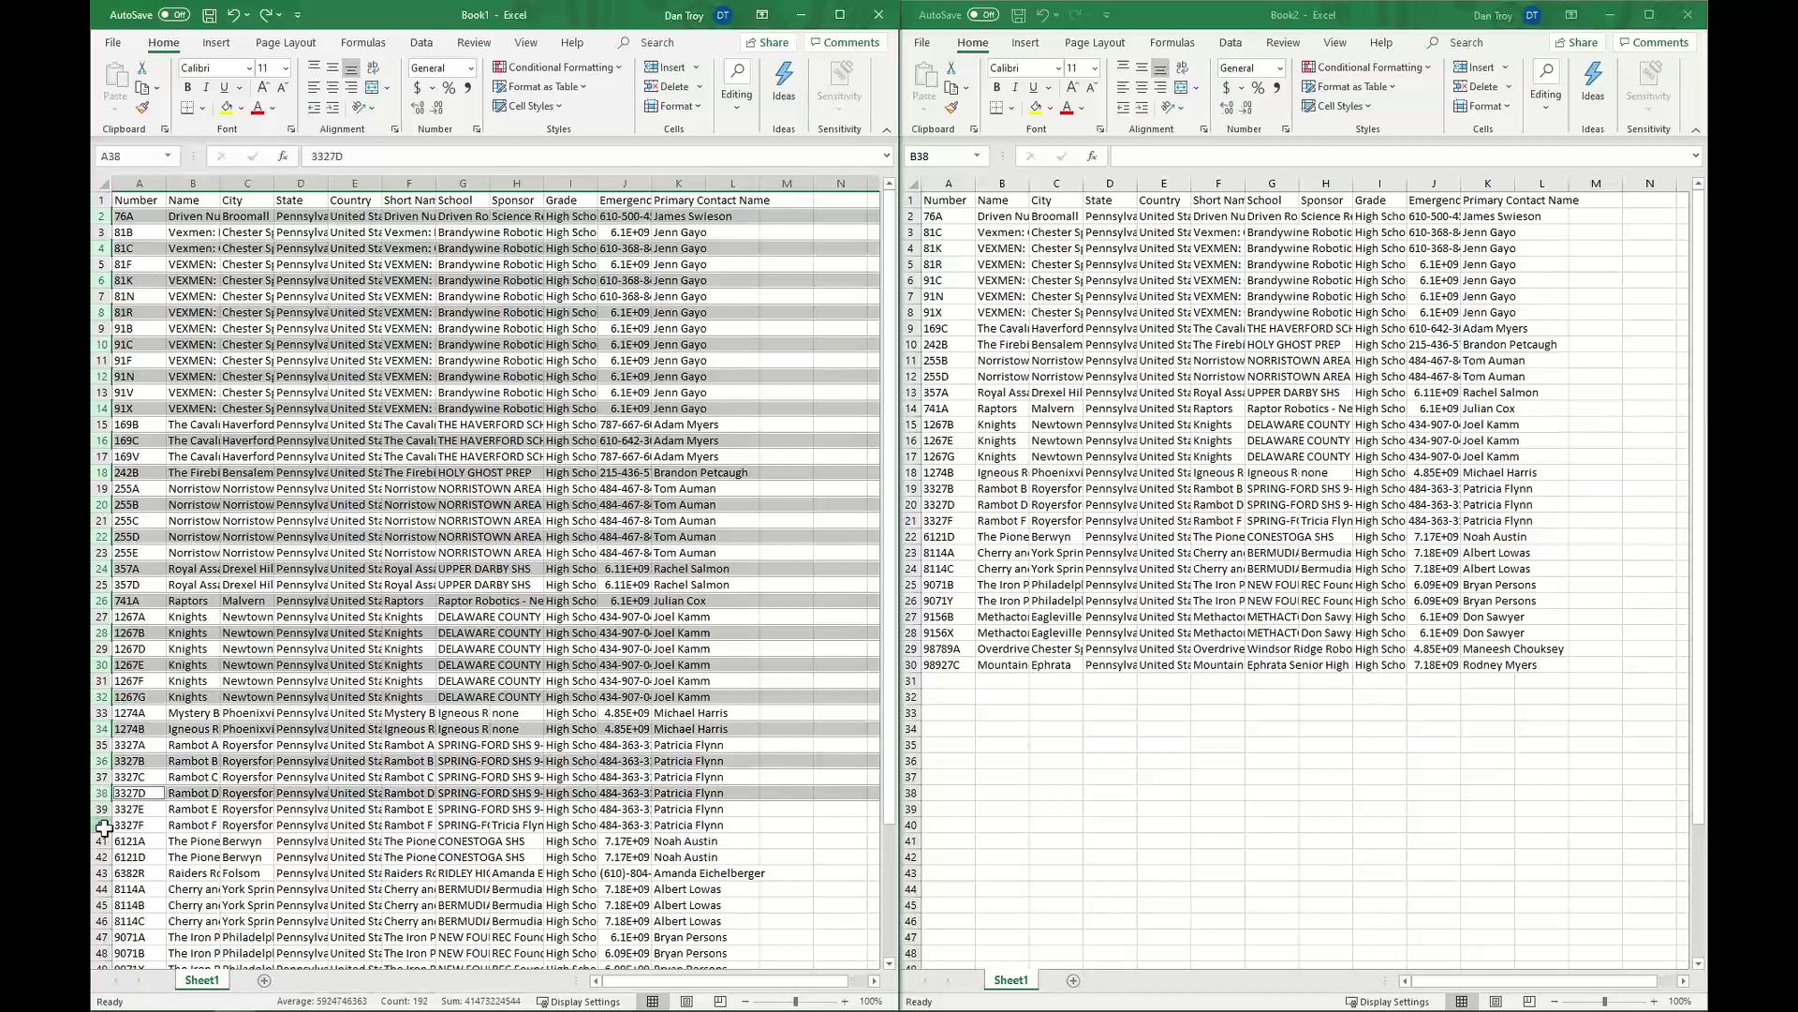
ctrl+click(101, 824)
ctrl+click(98, 856)
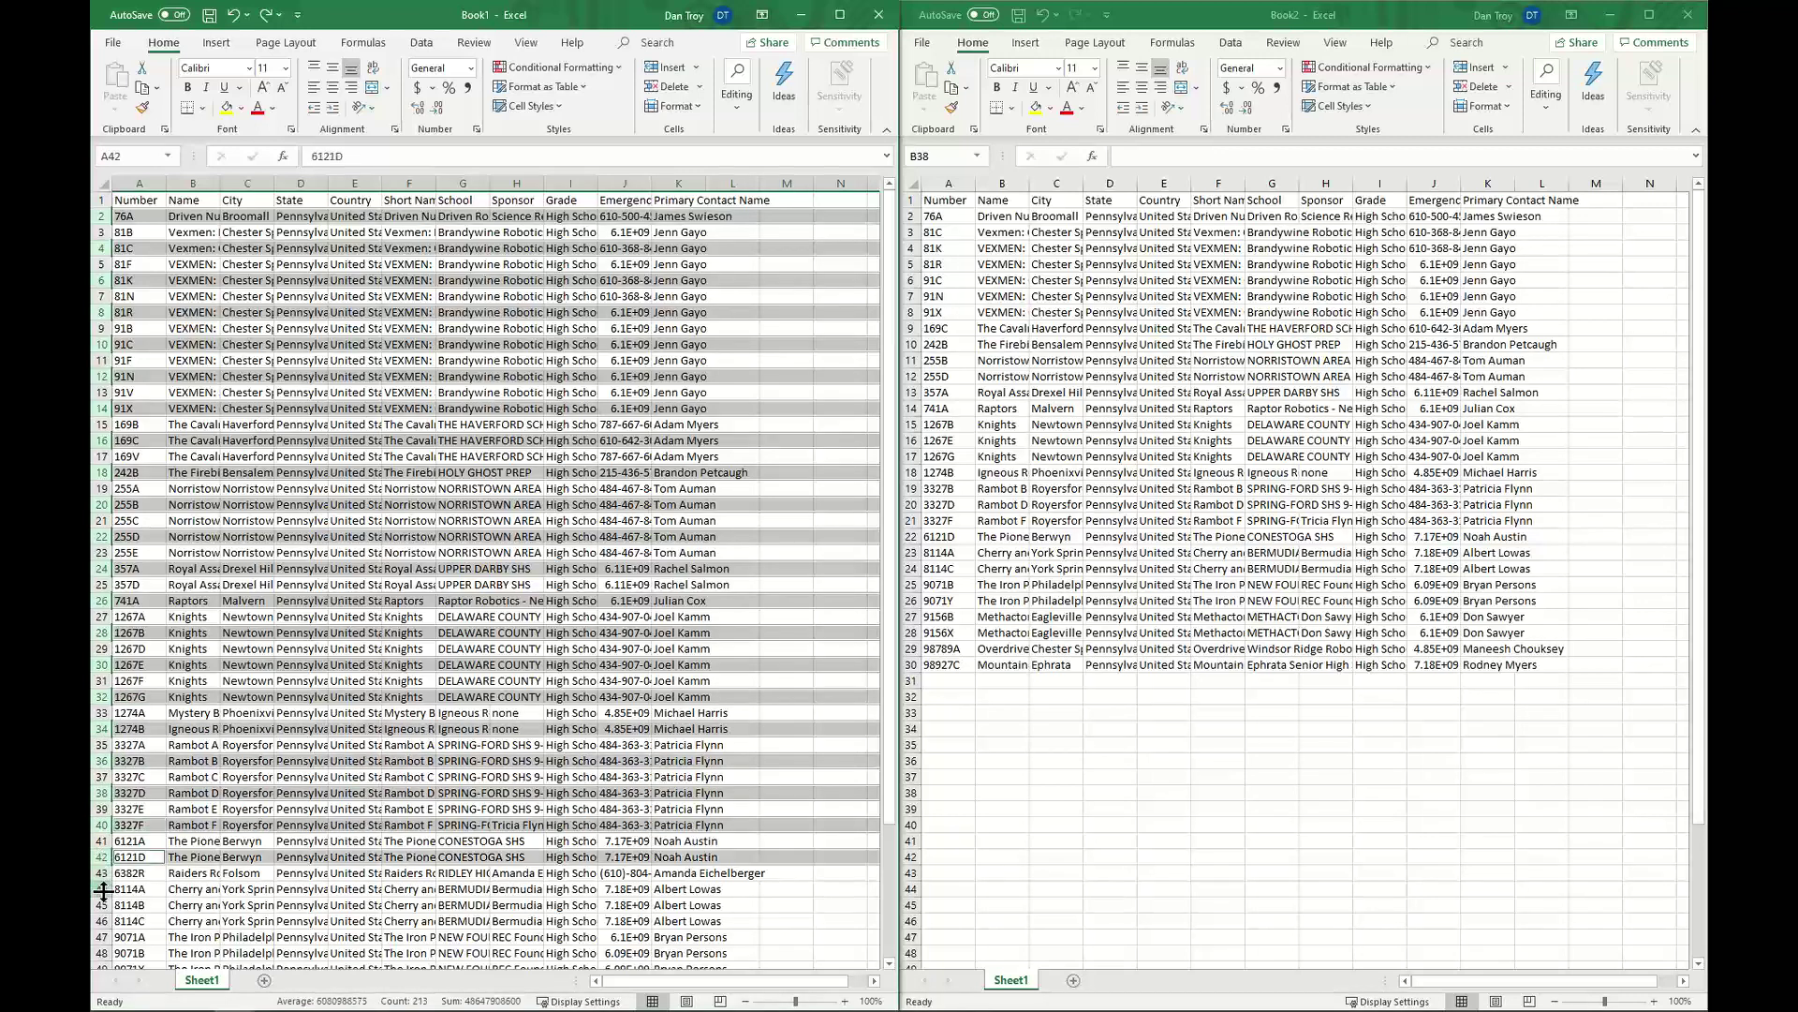
ctrl+click(99, 888)
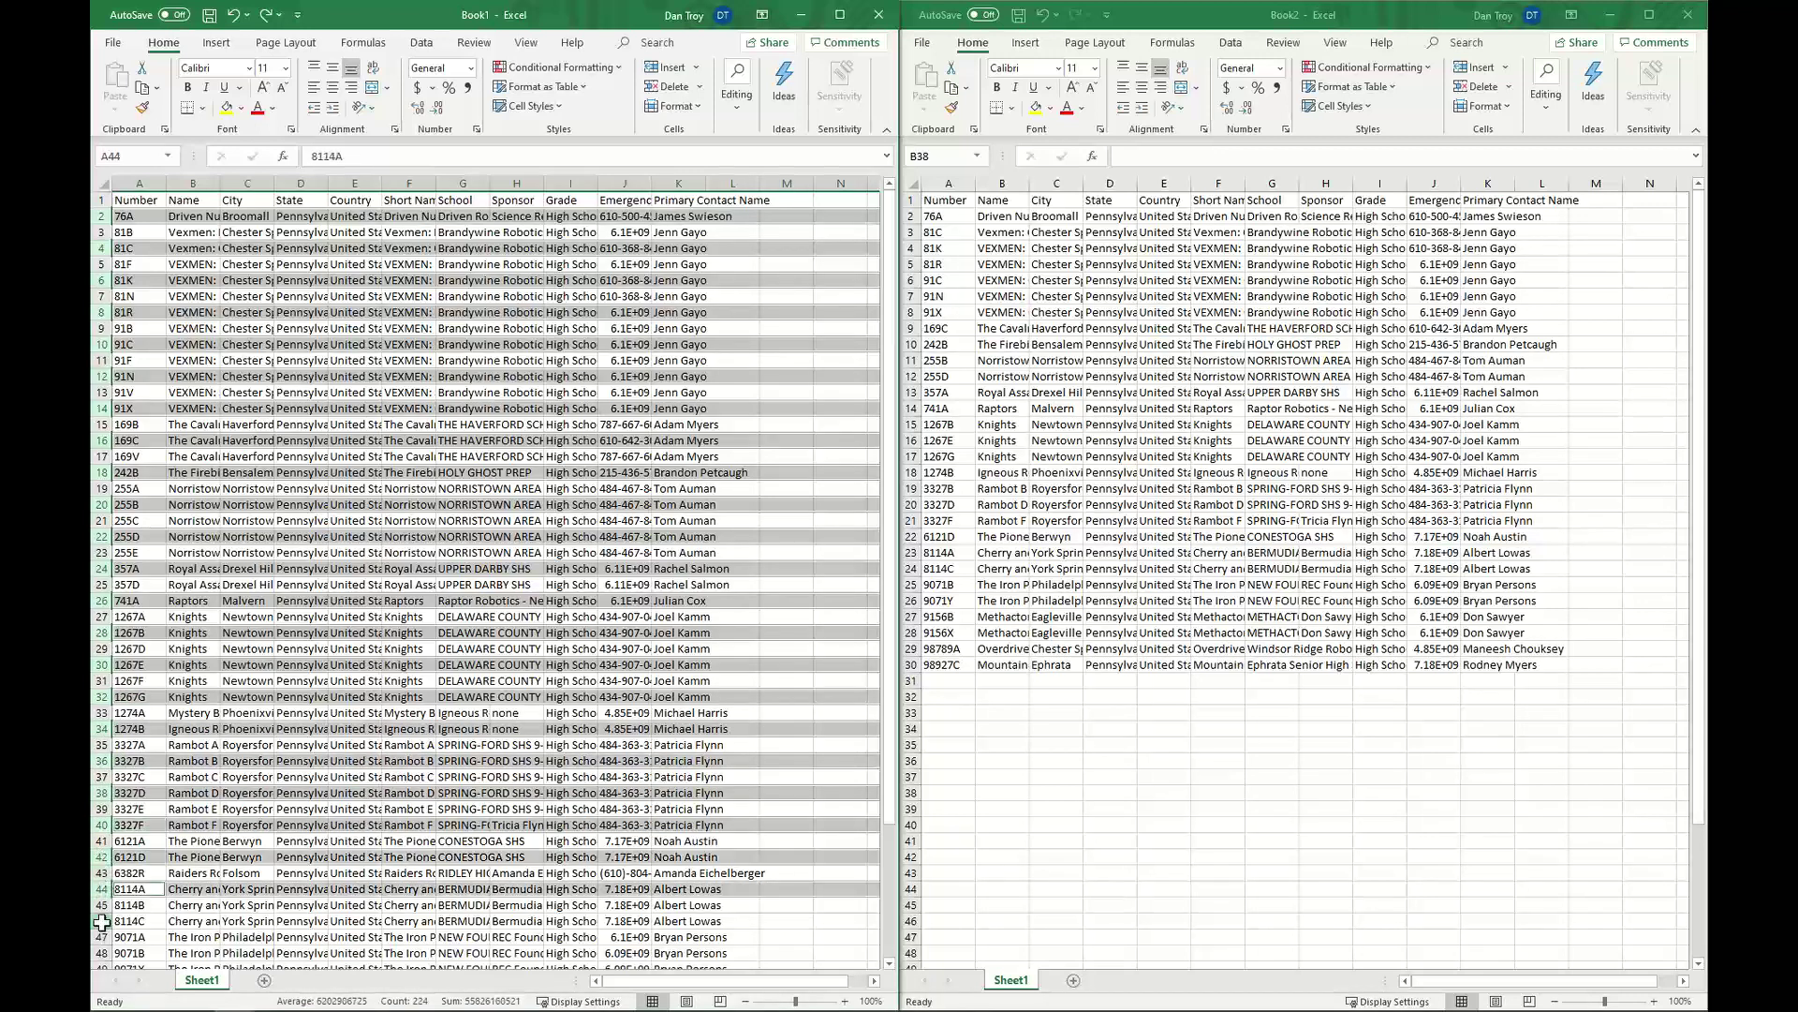
ctrl+click(99, 921)
ctrl+click(99, 952)
scroll(128, 865, down, 8)
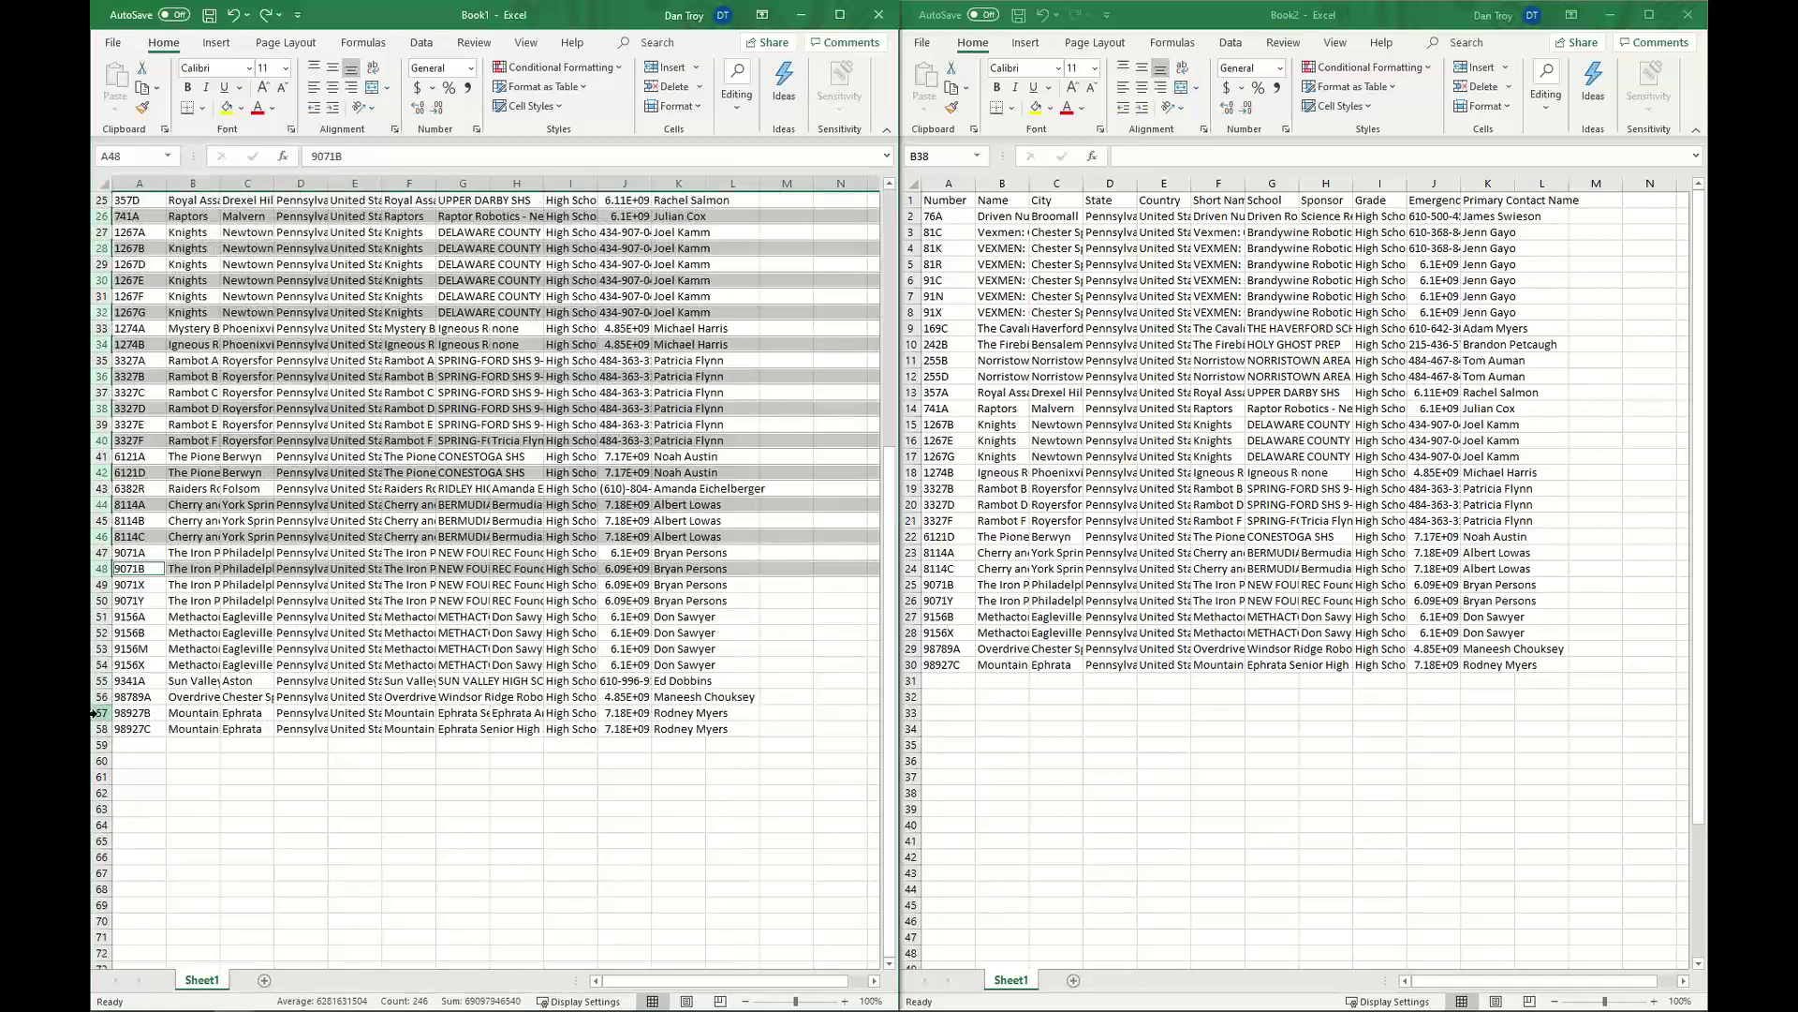
ctrl+click(100, 600)
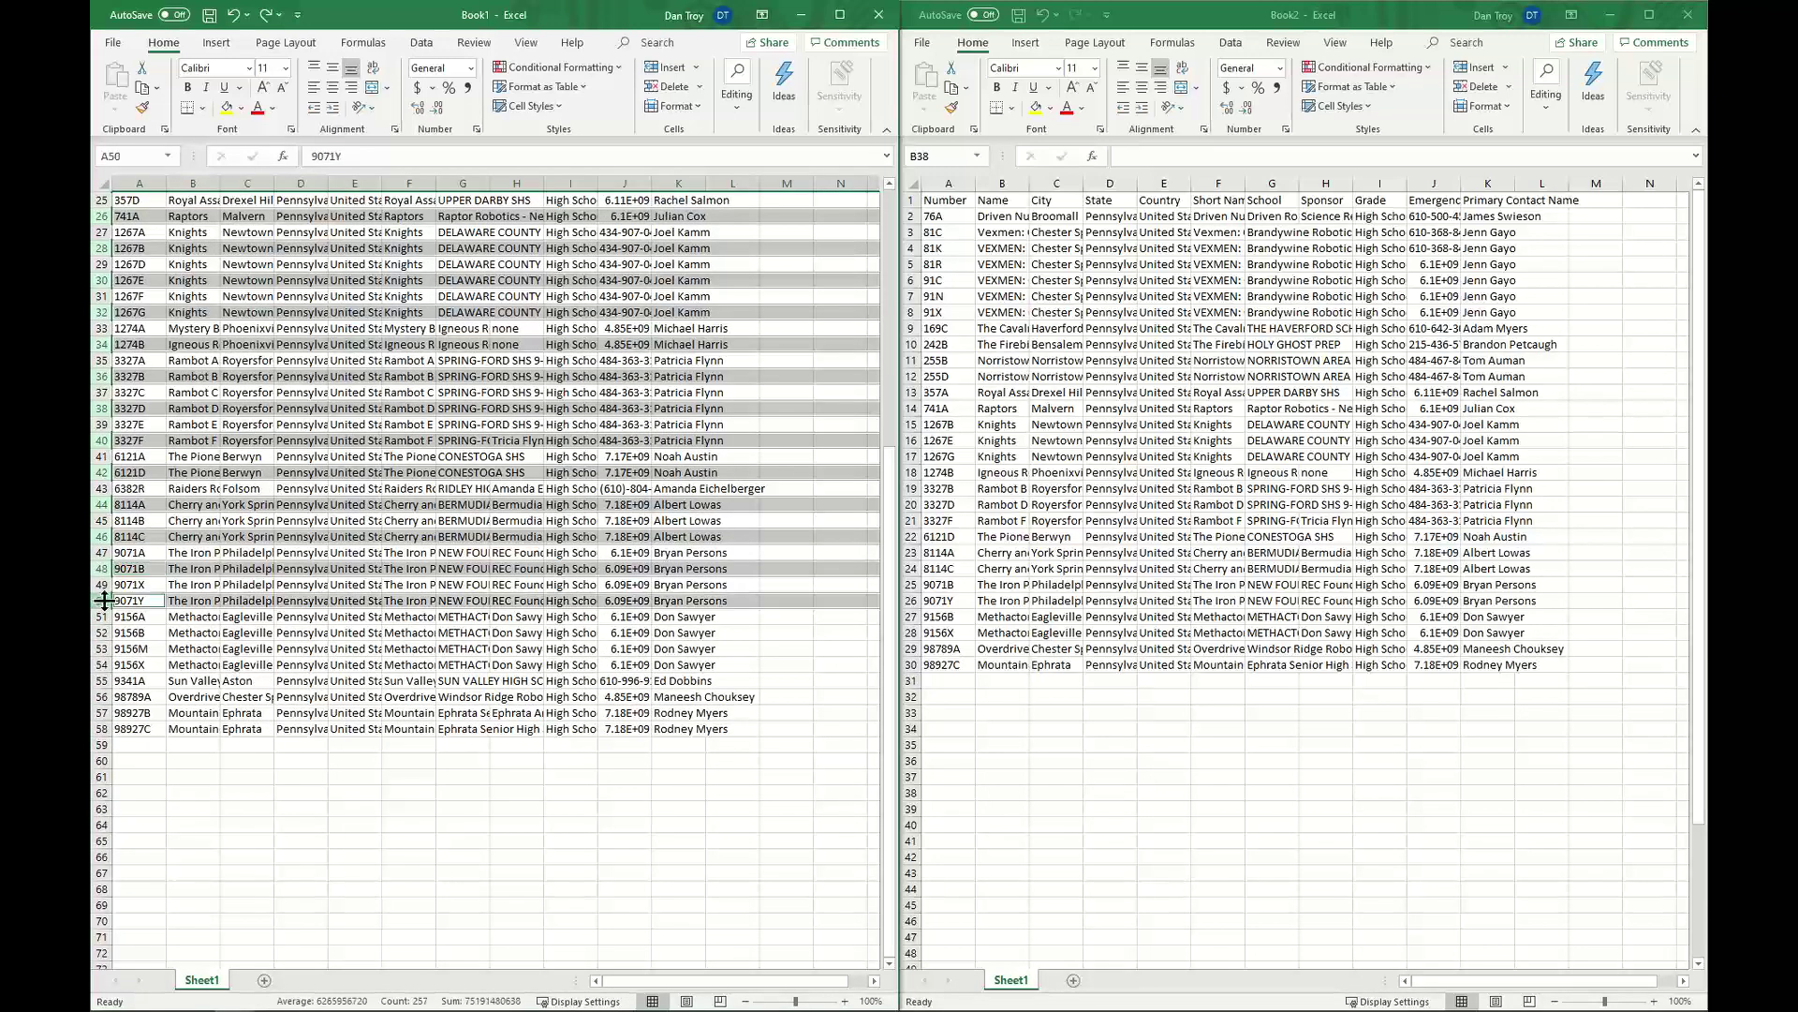
ctrl+click(100, 632)
ctrl+click(99, 664)
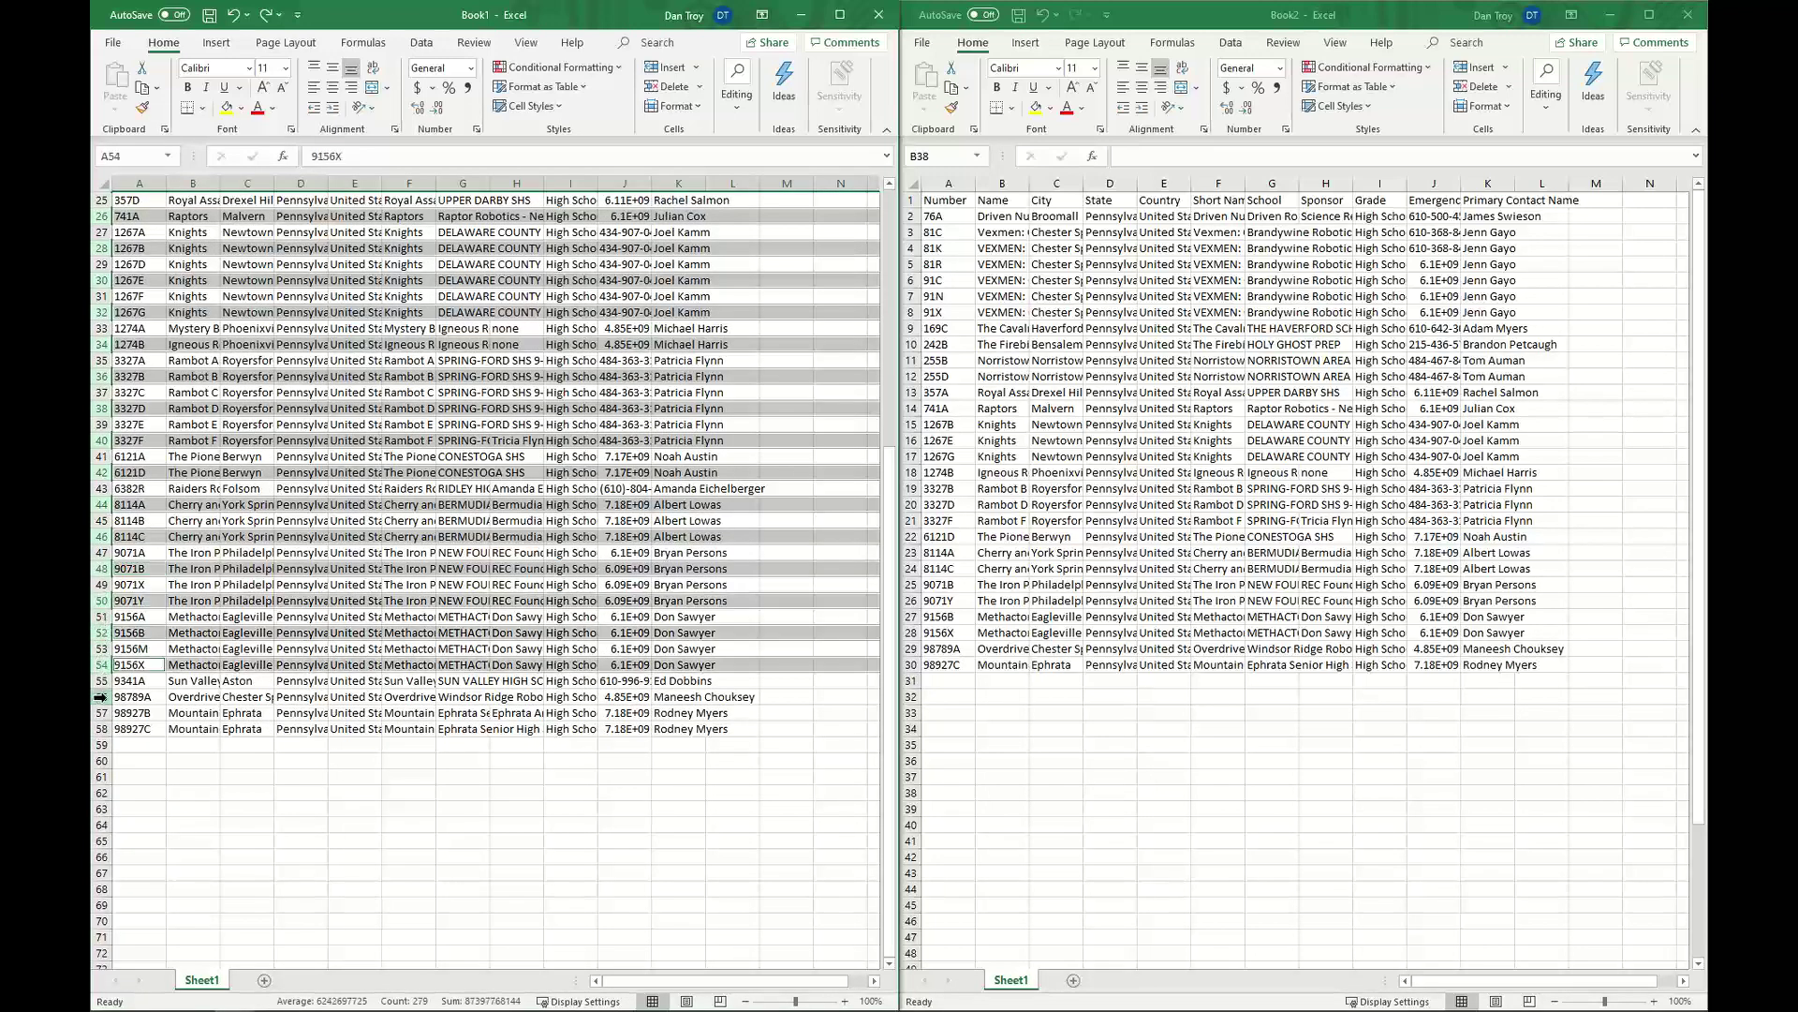
ctrl+click(99, 696)
ctrl+click(100, 728)
scroll(277, 776, up, 3)
scroll(277, 775, up, 5)
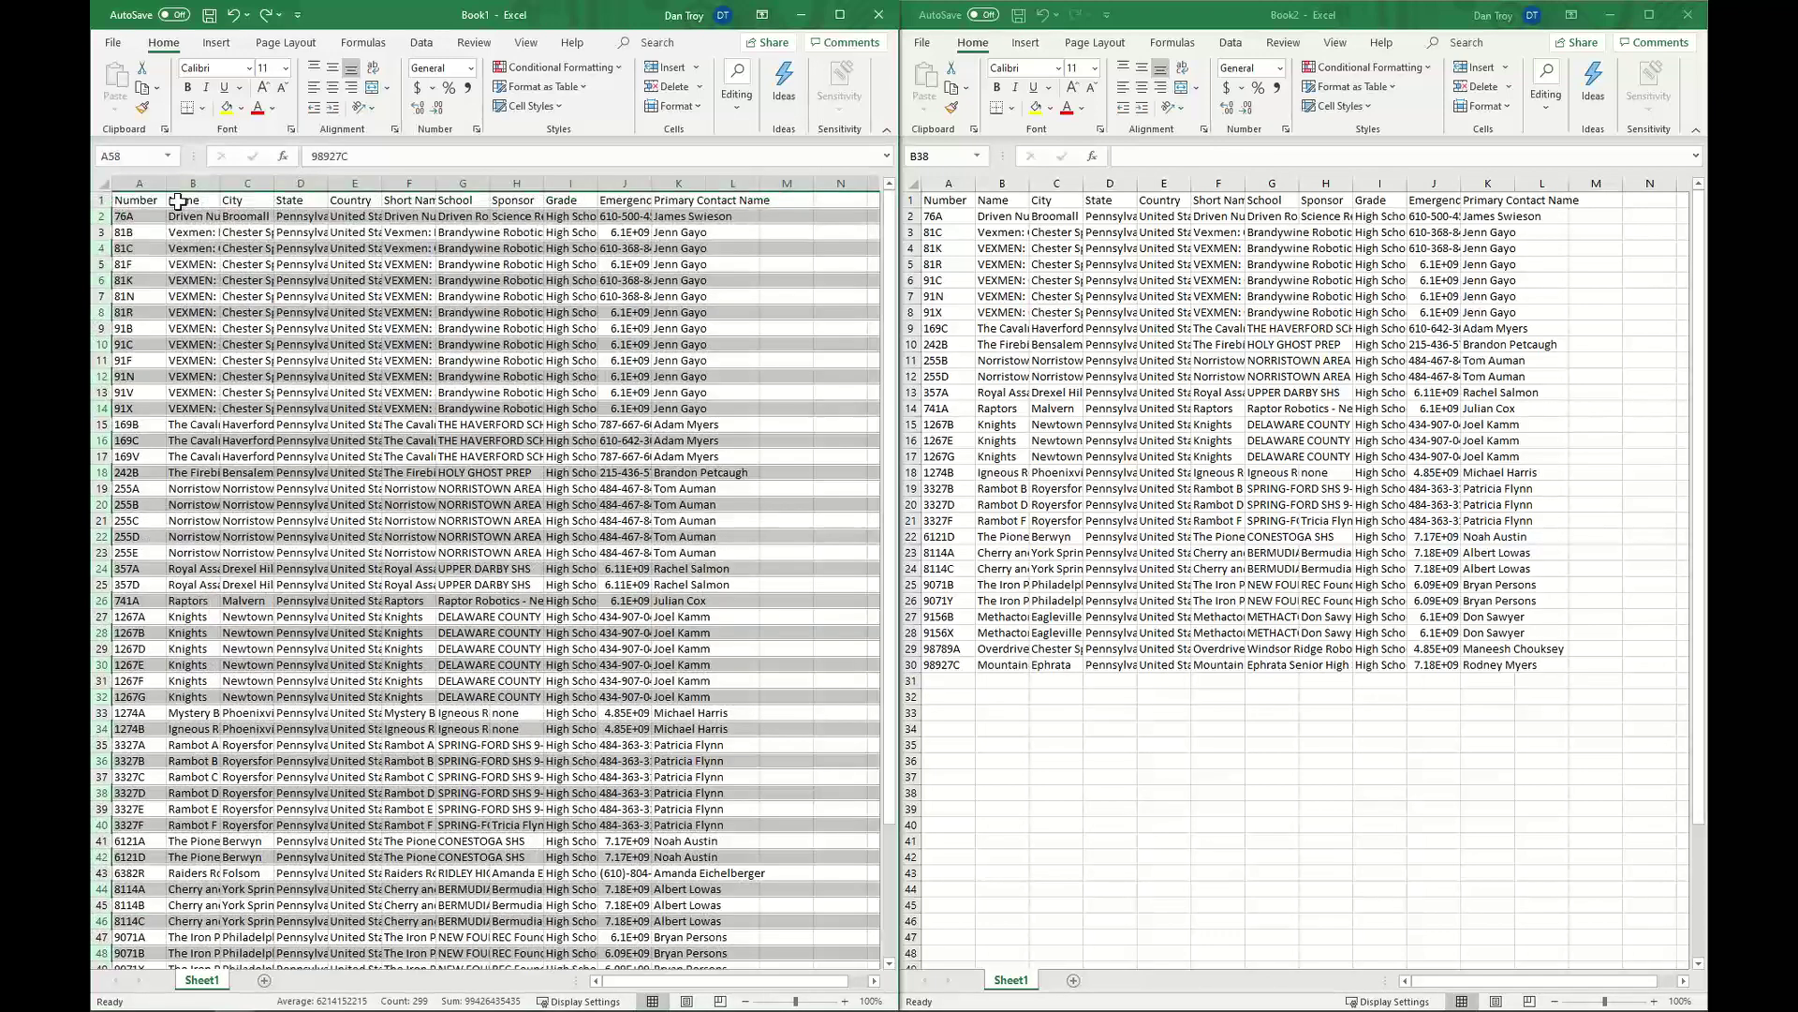
right_click(101, 217)
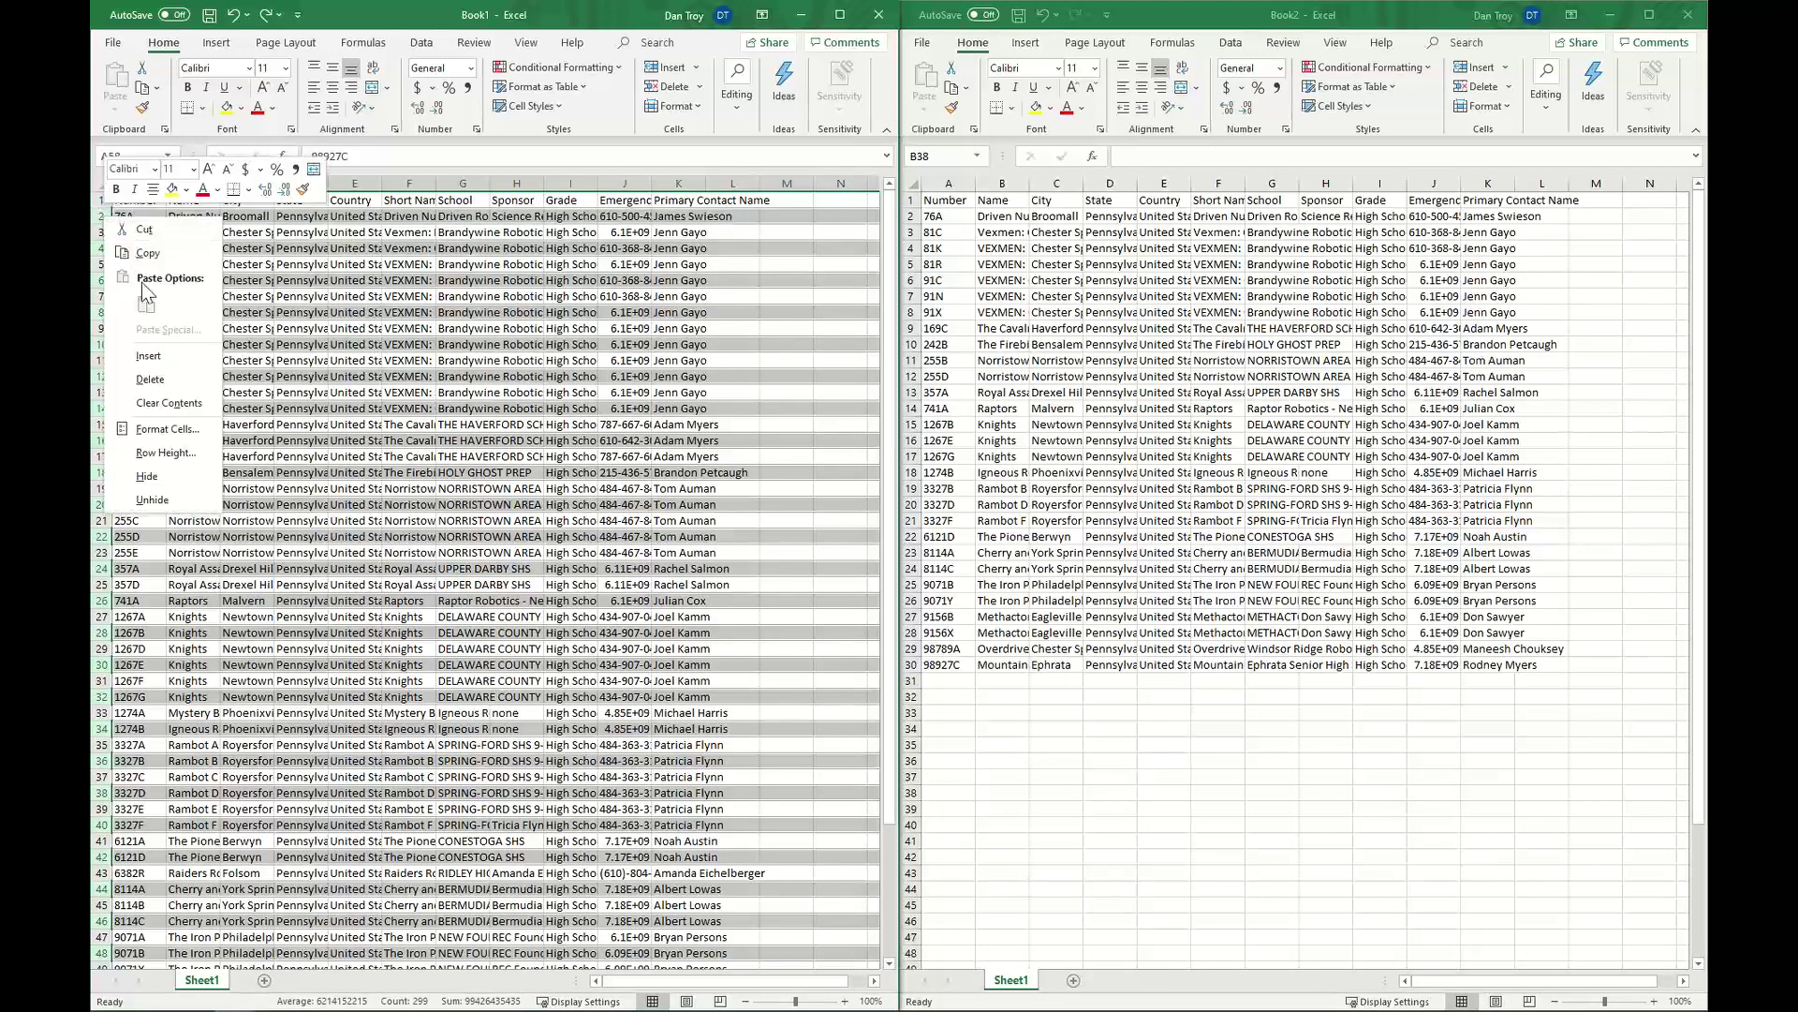
- Delete the selected even rows, leaving Book1 with teams 81B through 98927B
click(149, 378)
click(247, 584)
scroll(216, 645, up, 11)
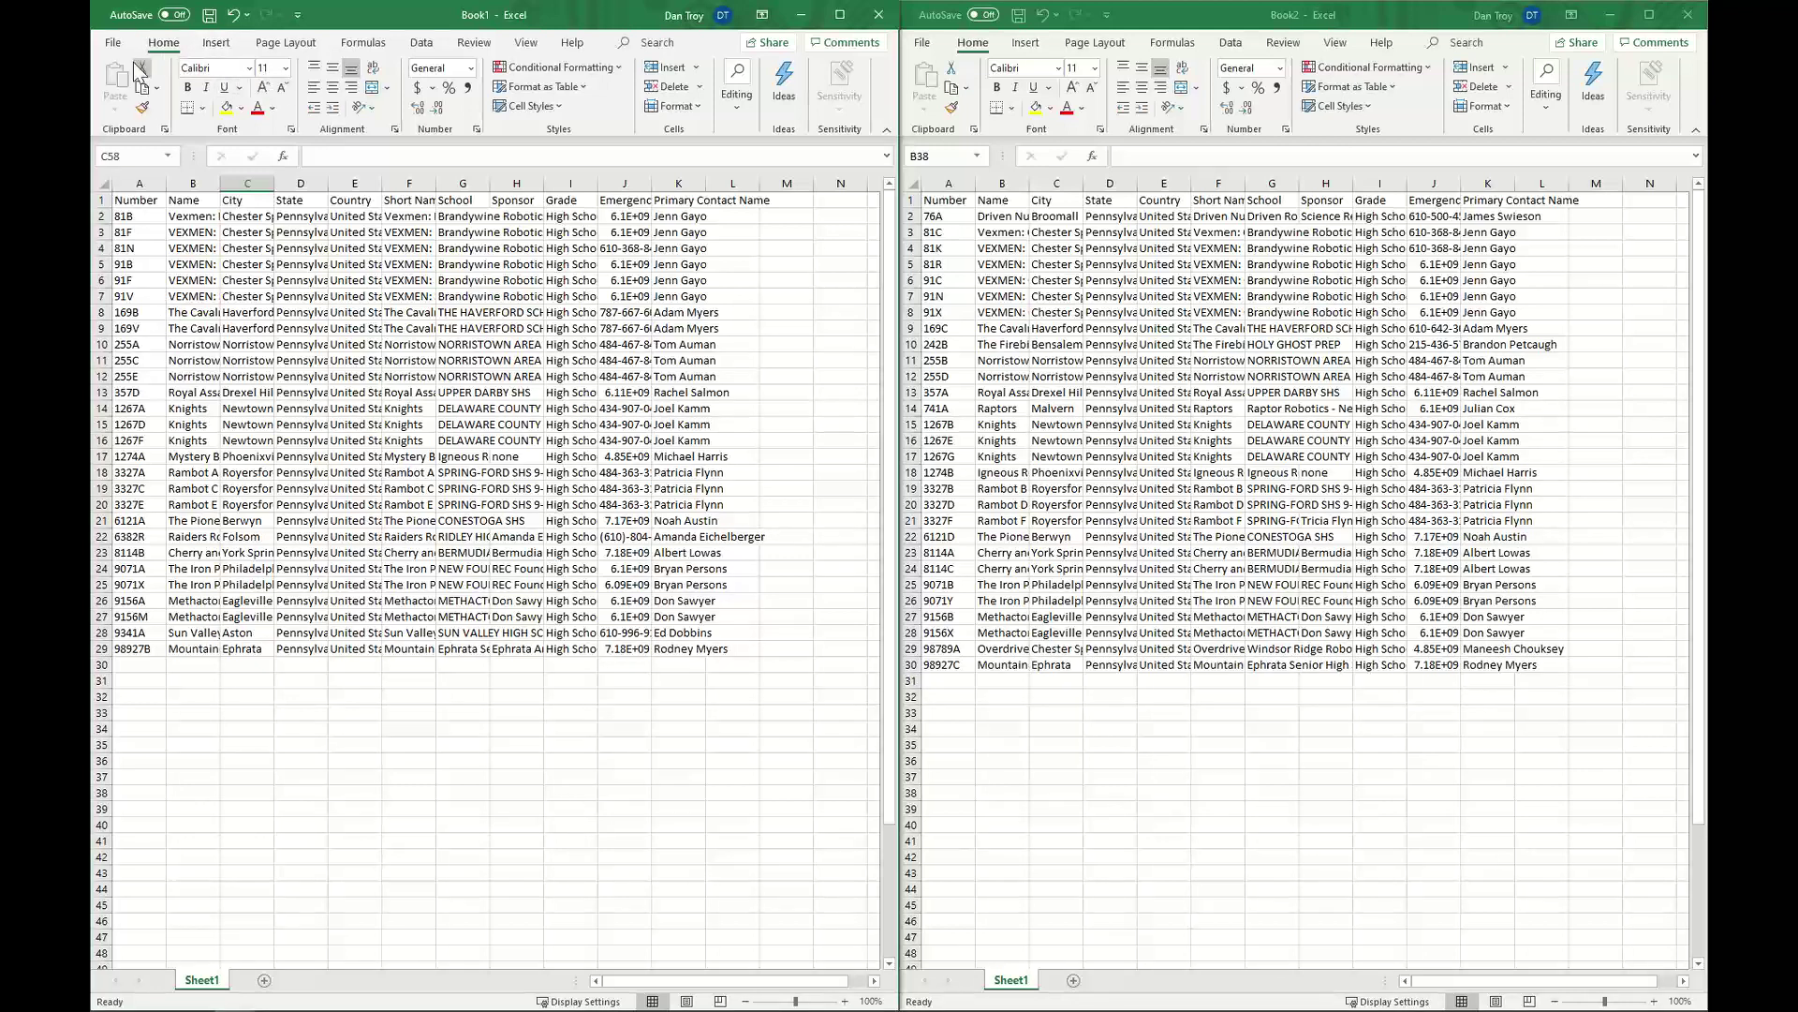
- Save Book1 in Documents as 'Left Side Knight Events' in CSV (Comma delimited) format
click(105, 42)
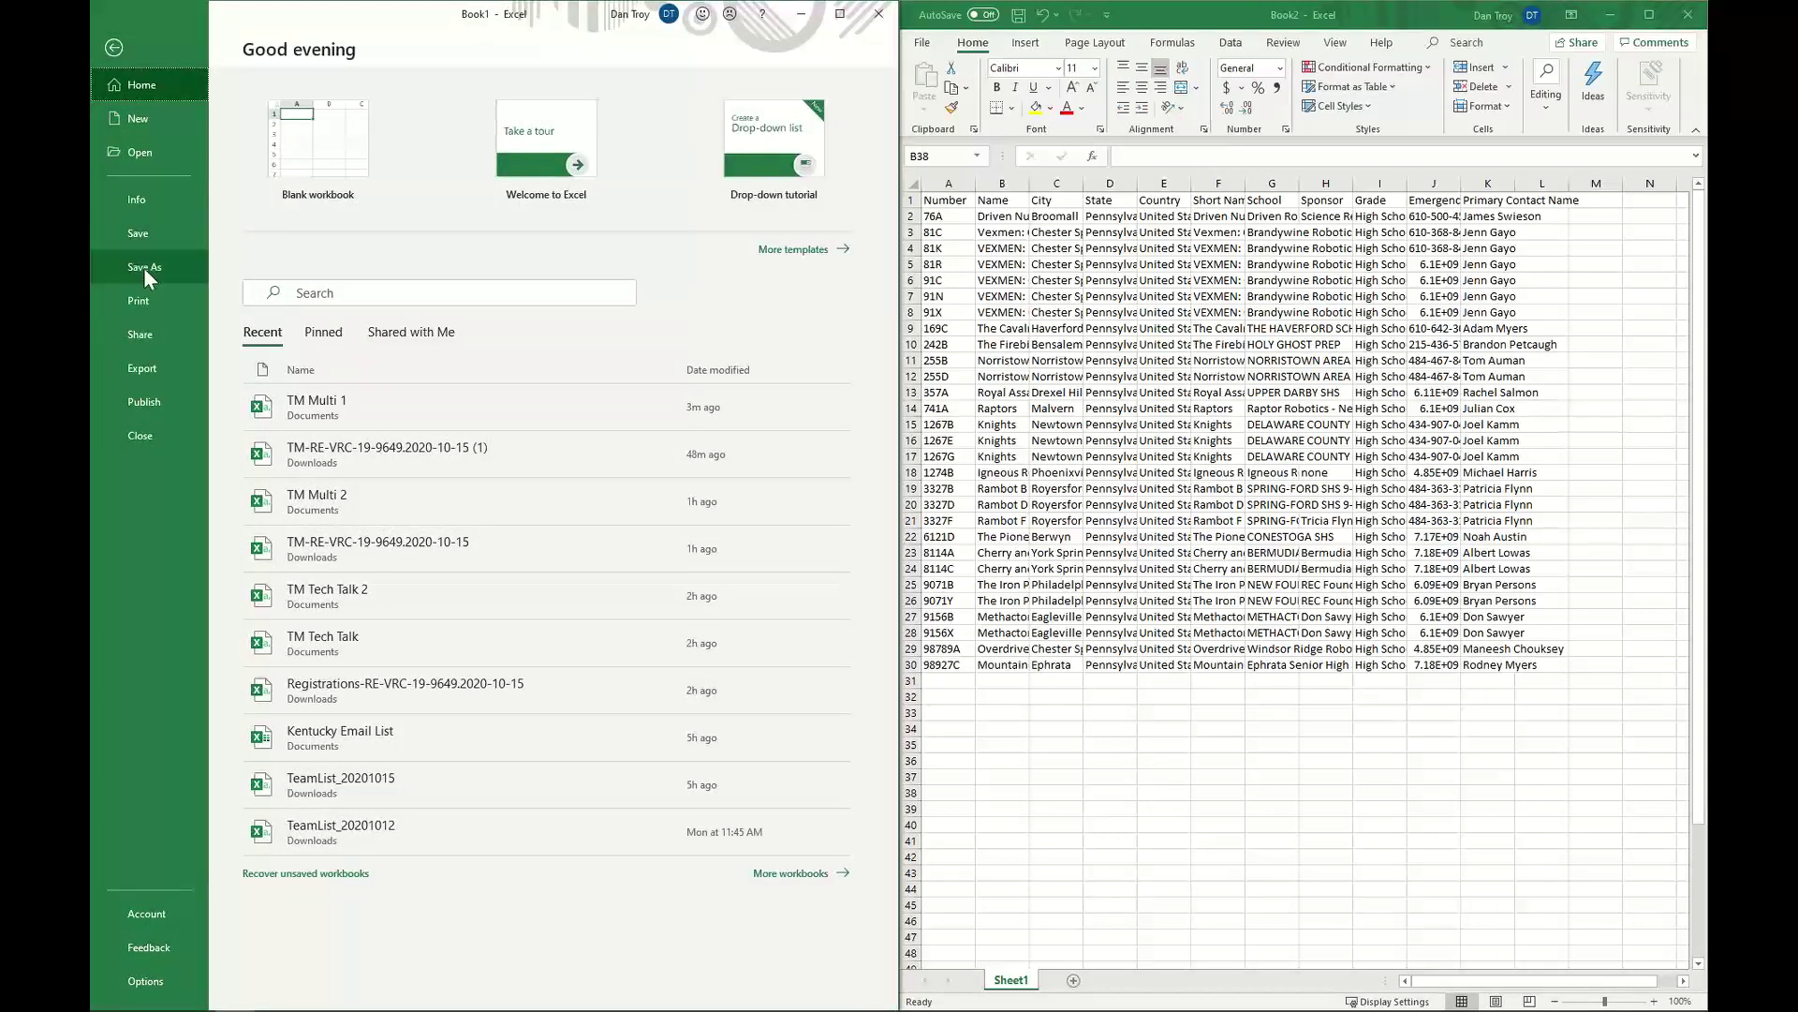
click(144, 267)
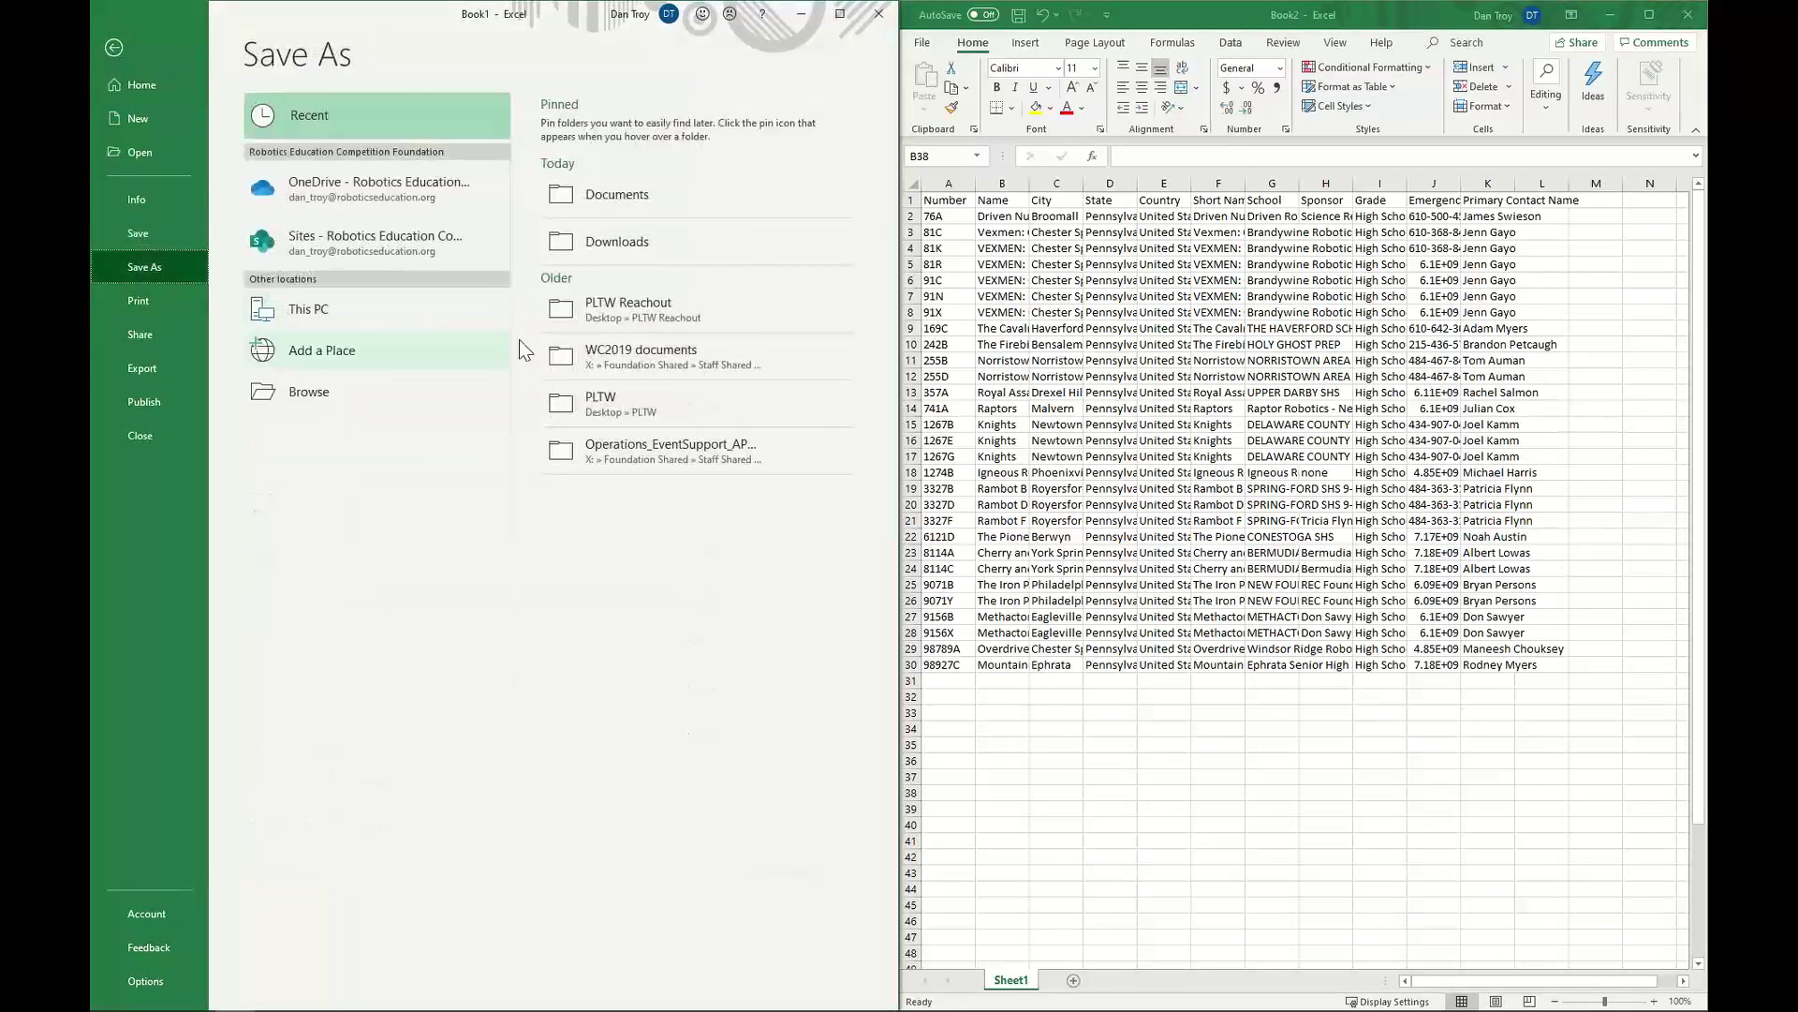
click(632, 197)
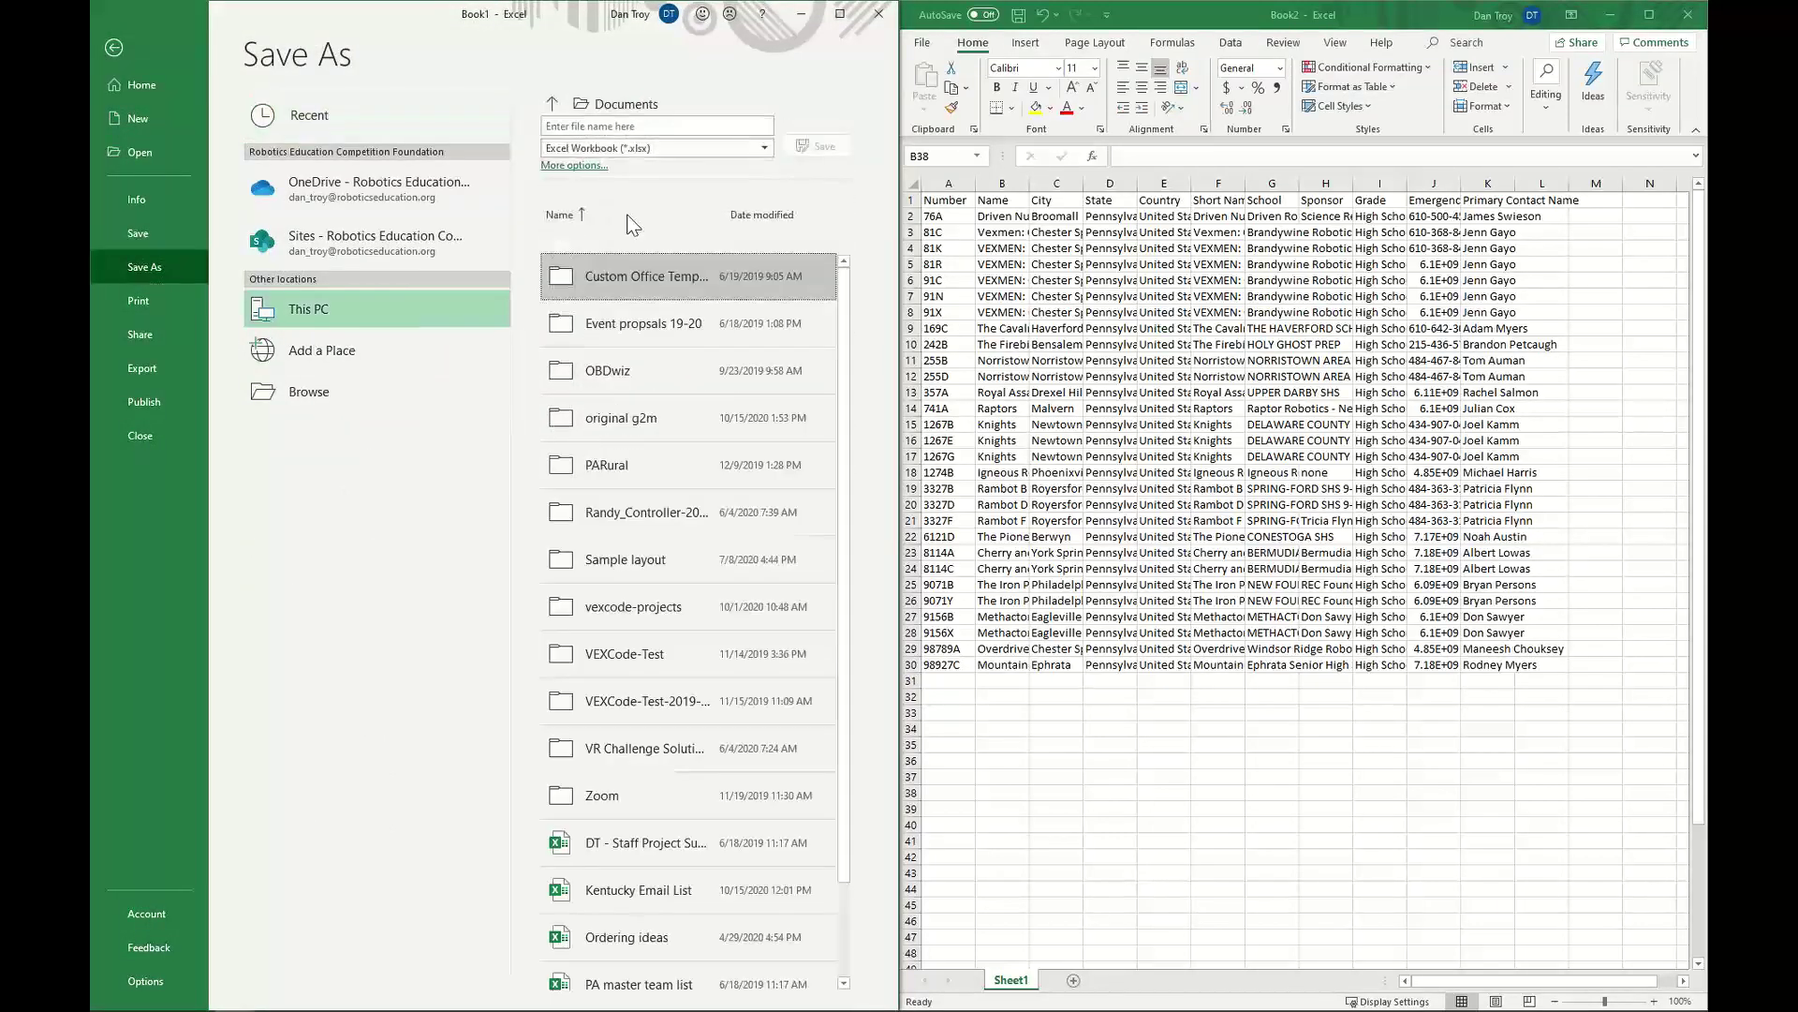
click(638, 127)
text(Left Side)
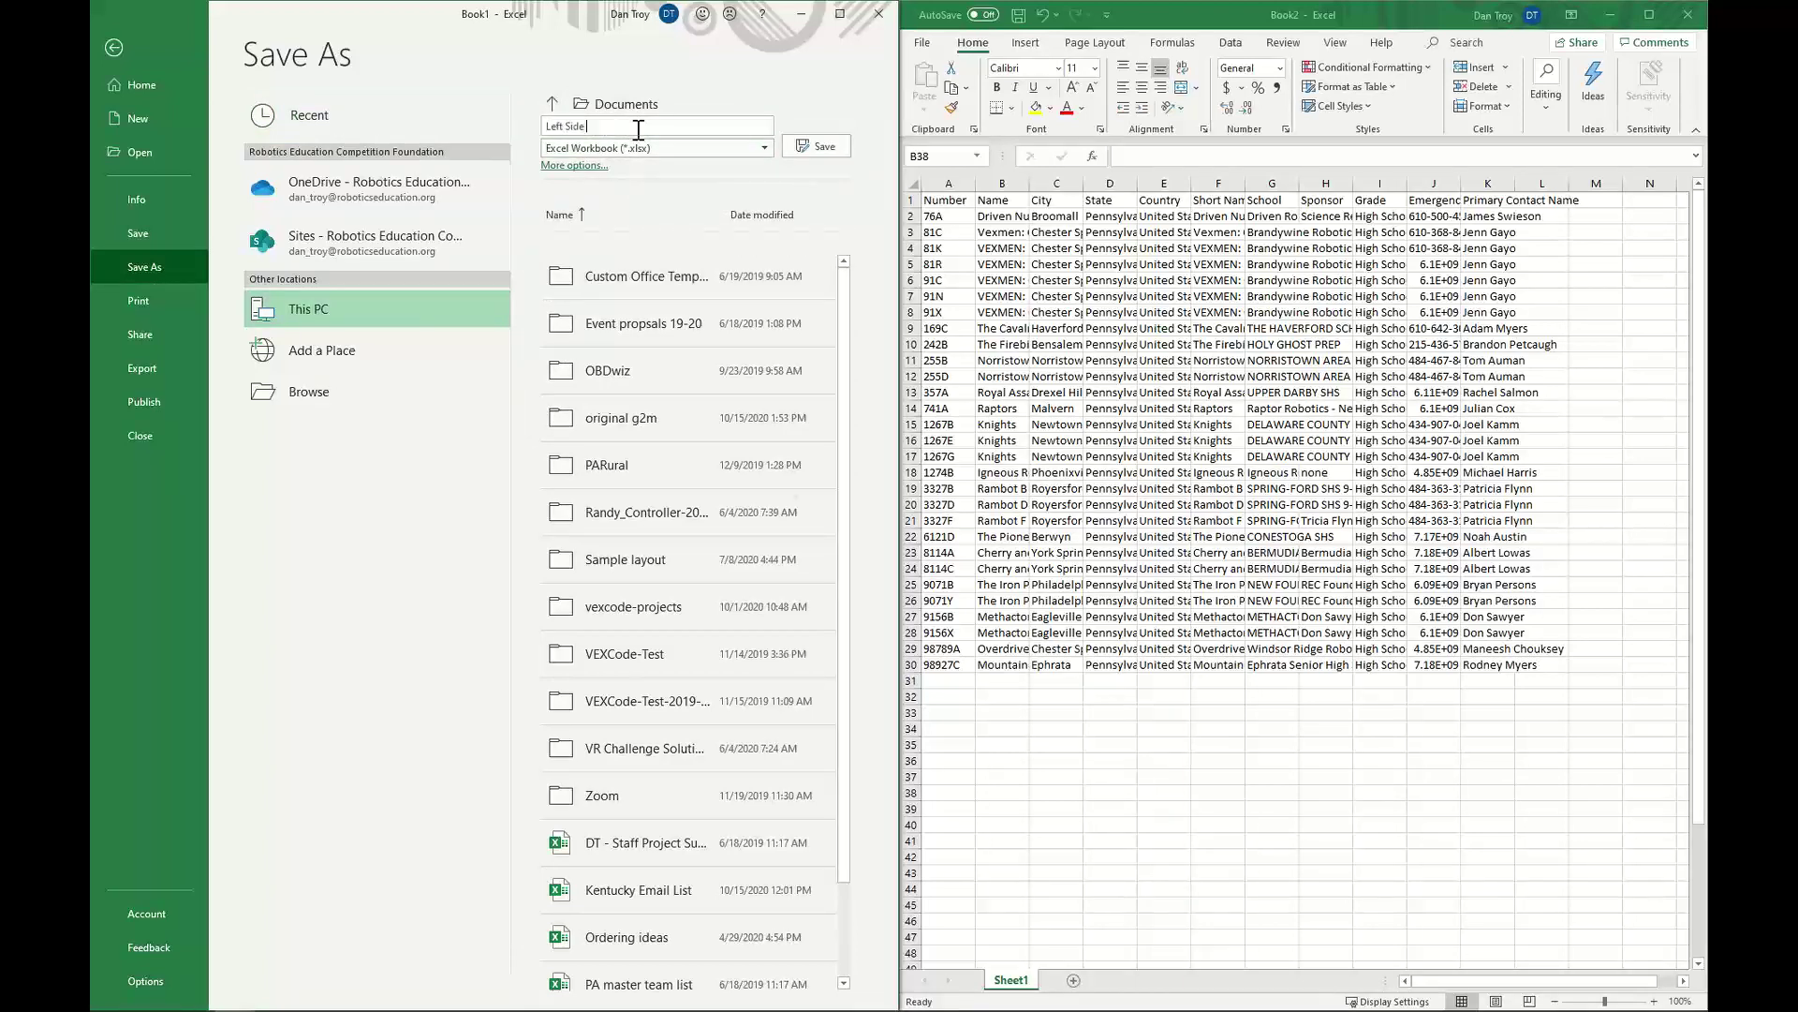
text( Knight Events)
click(647, 152)
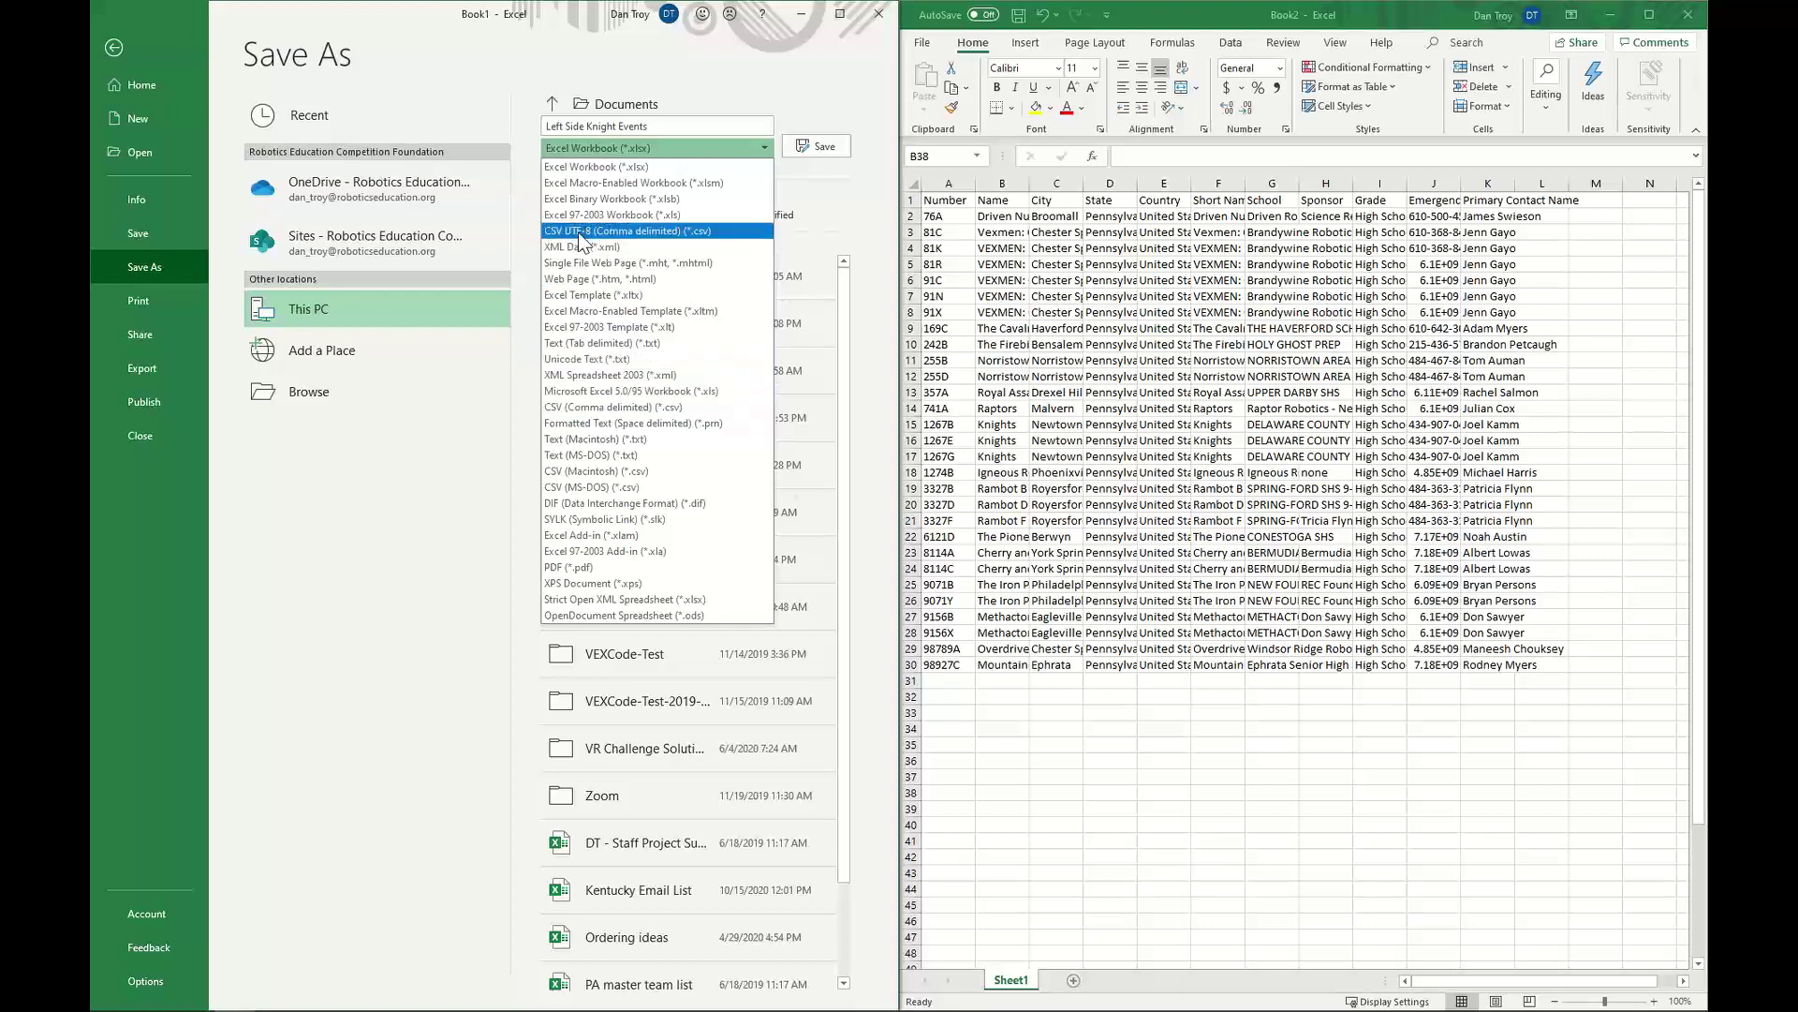
click(586, 406)
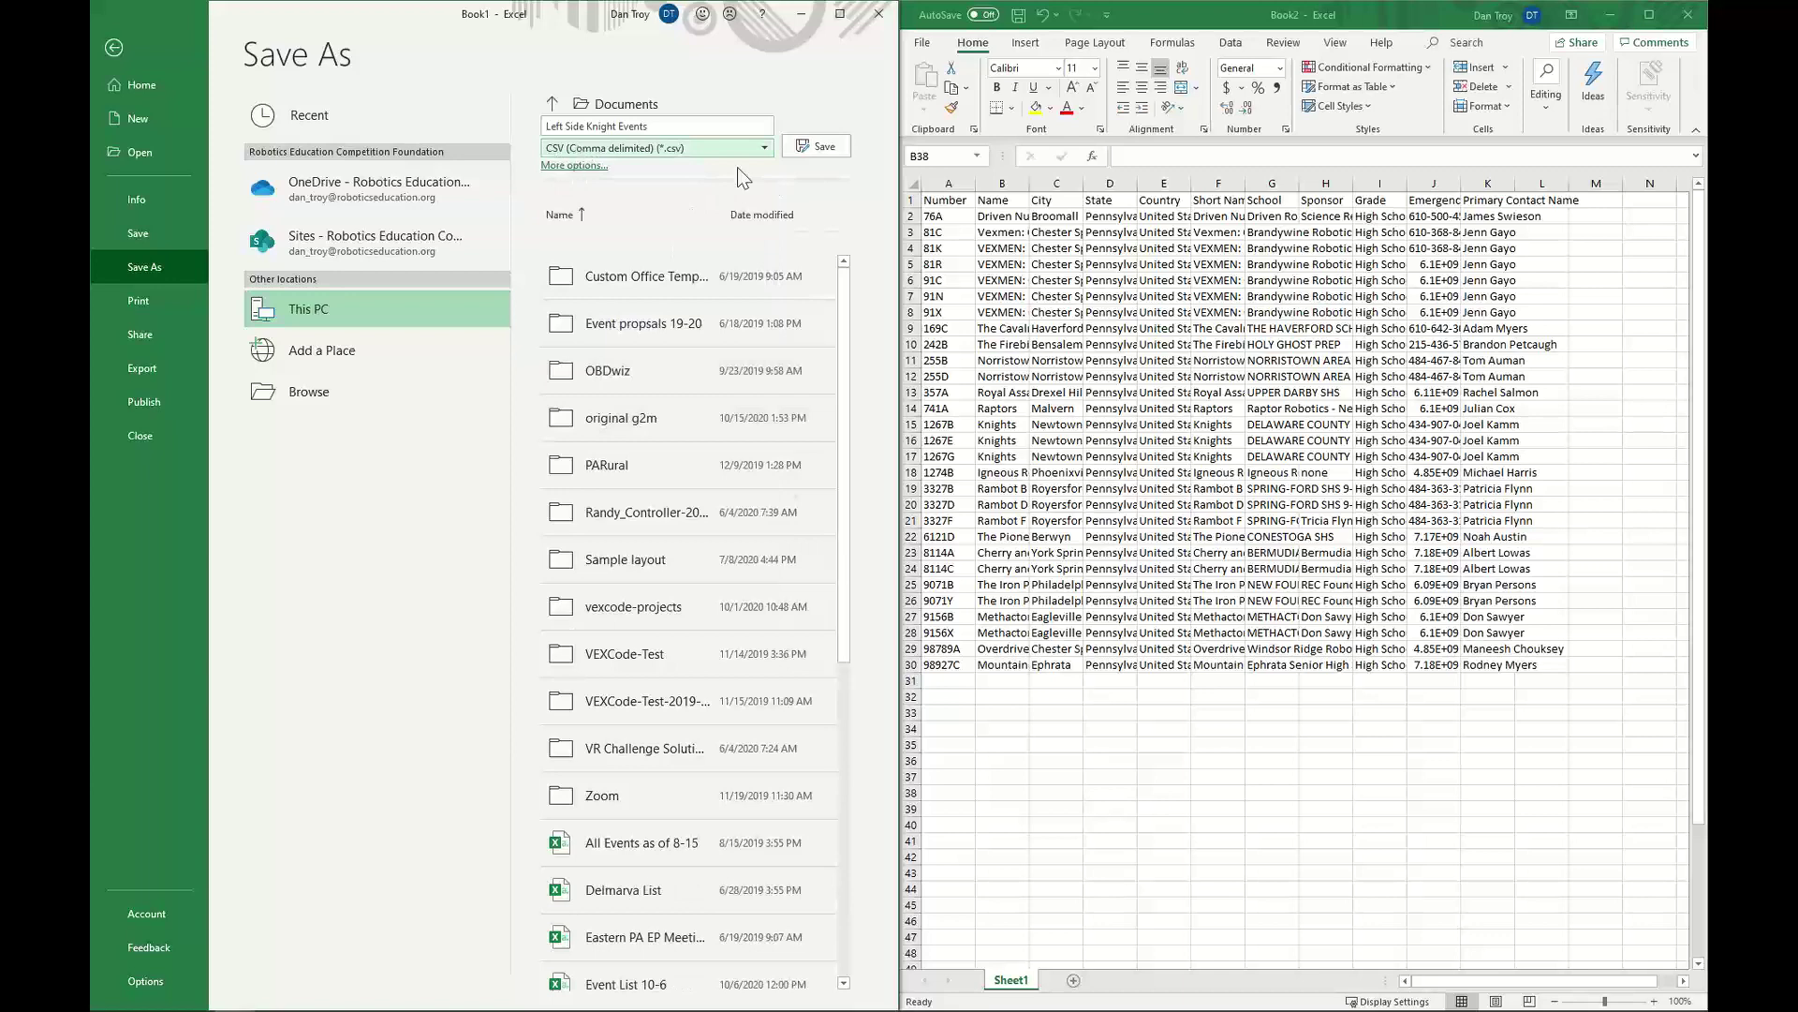
click(816, 152)
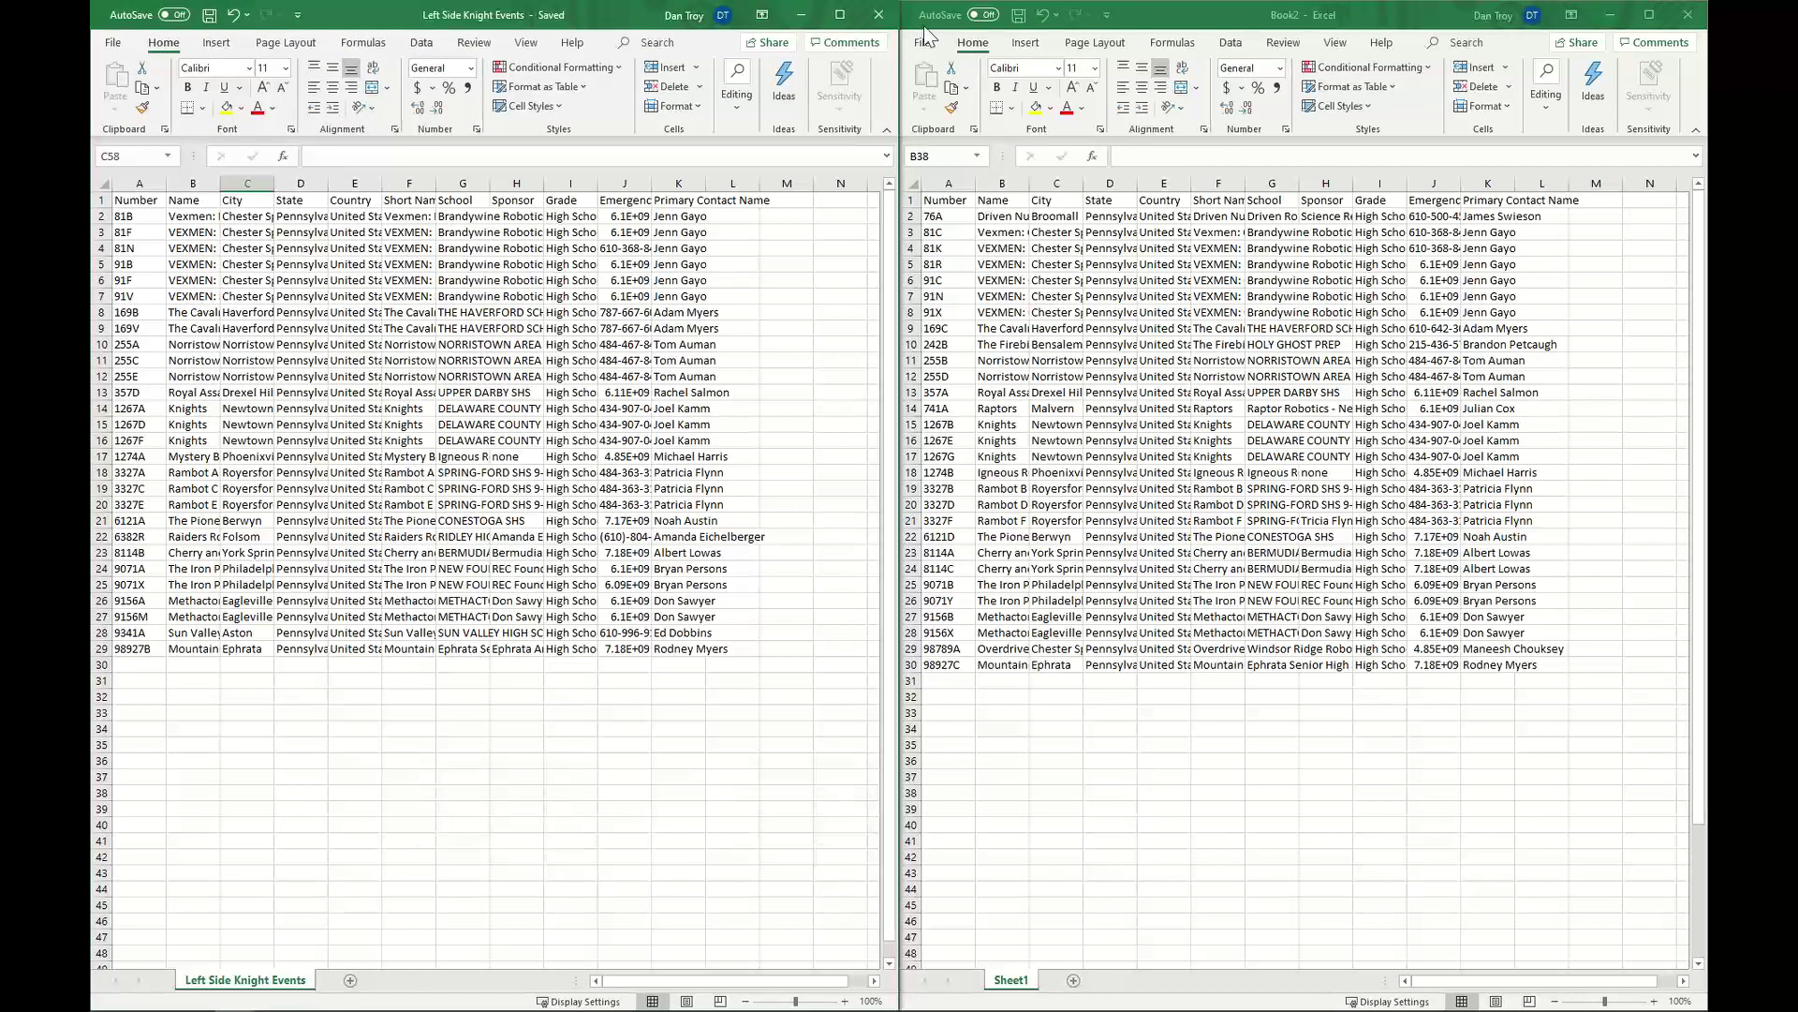
- Save Book2 in Documents as 'Right Side Knights Events' in CSV (Comma delimited) format
click(921, 42)
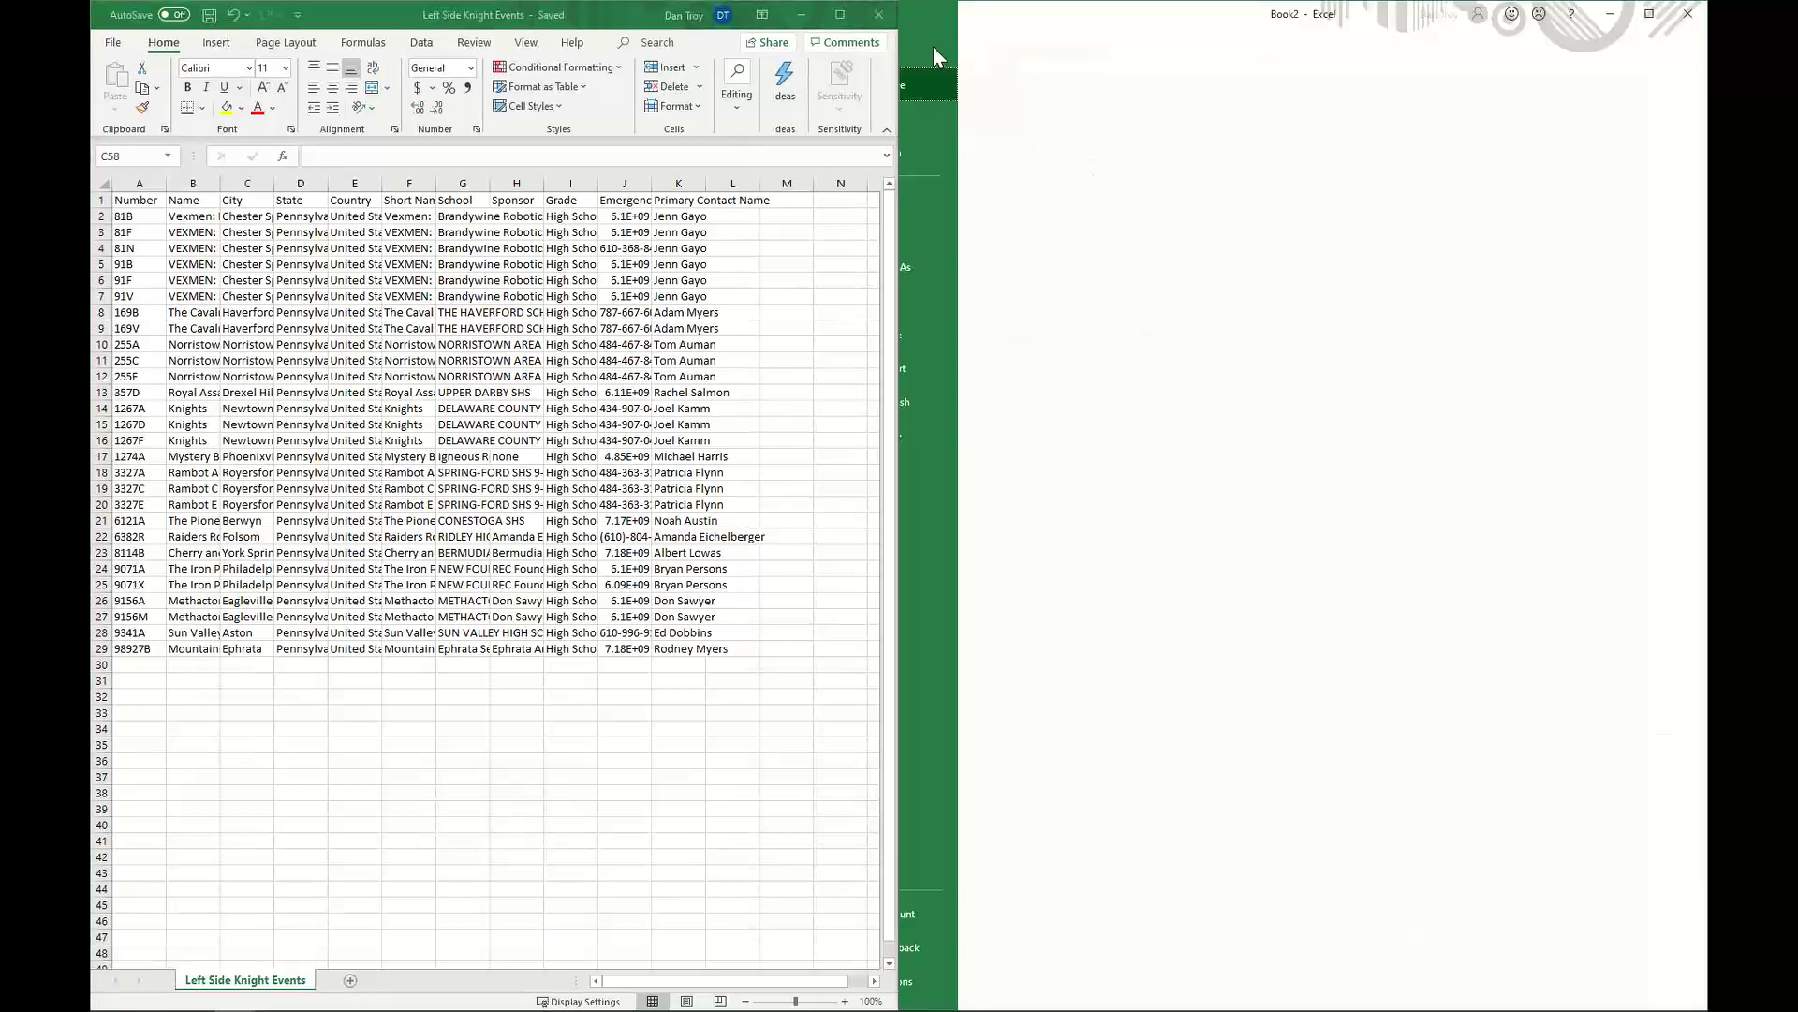
click(936, 265)
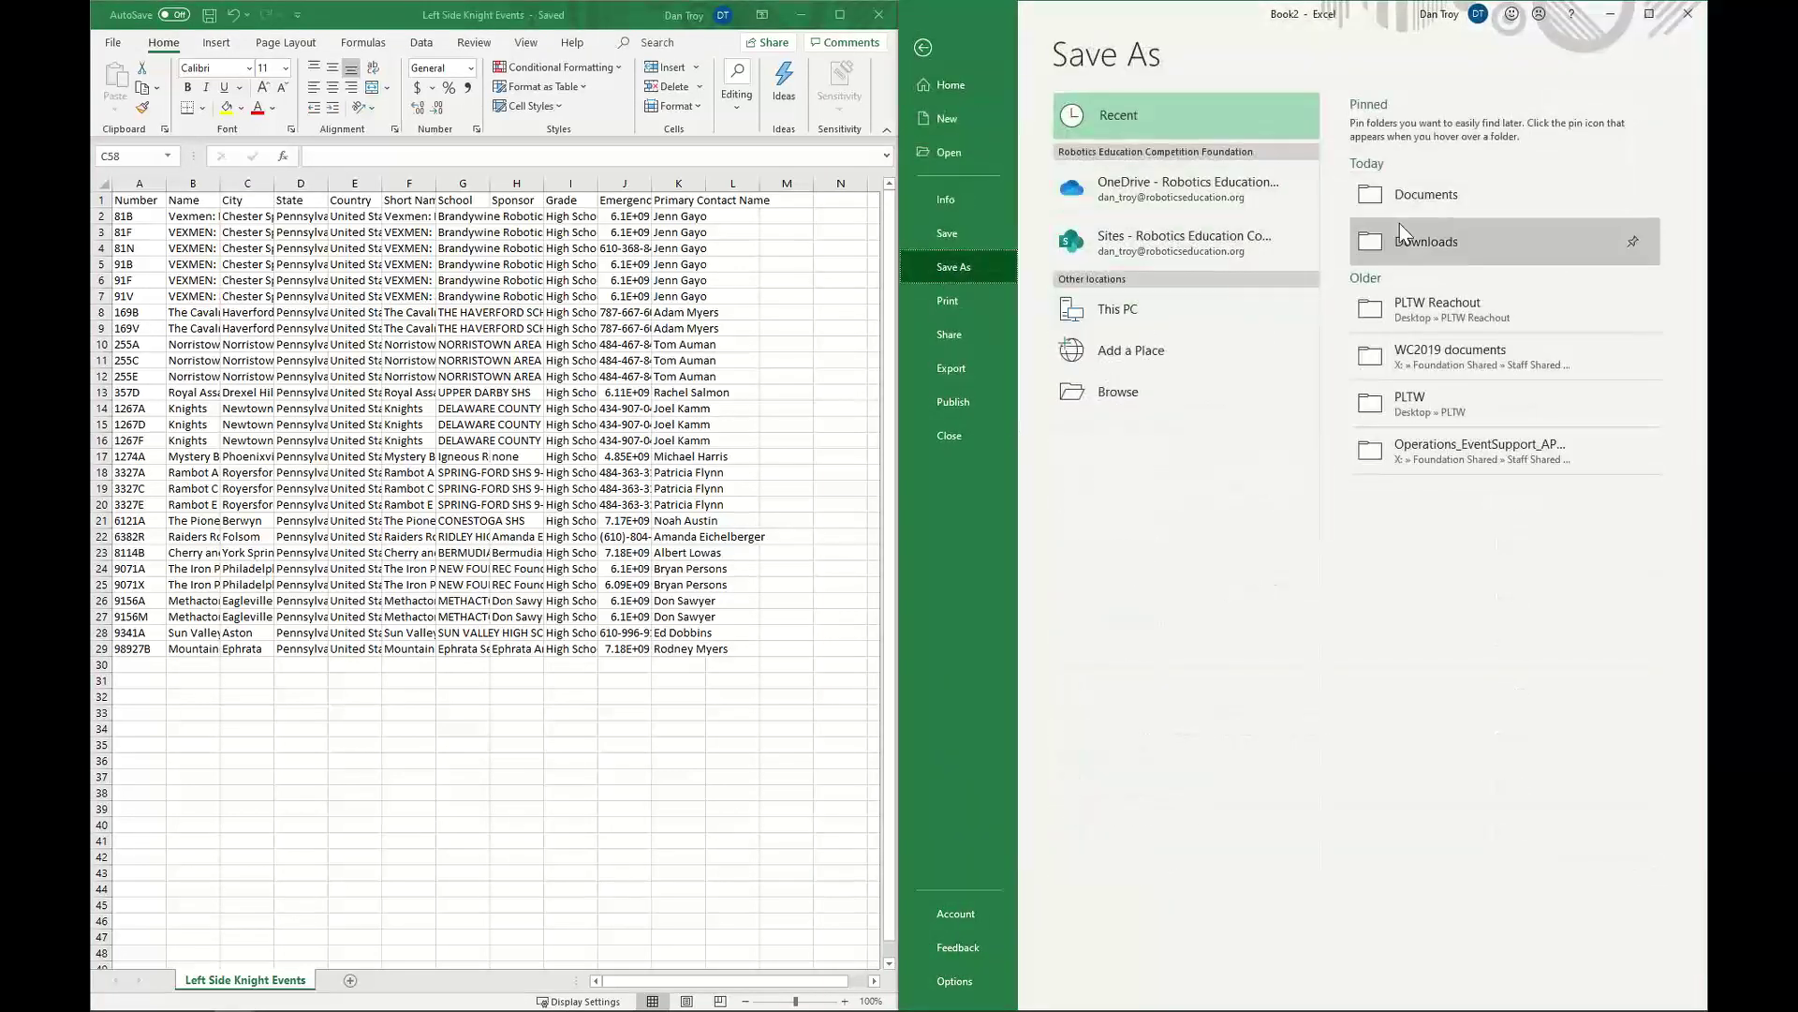
click(1427, 195)
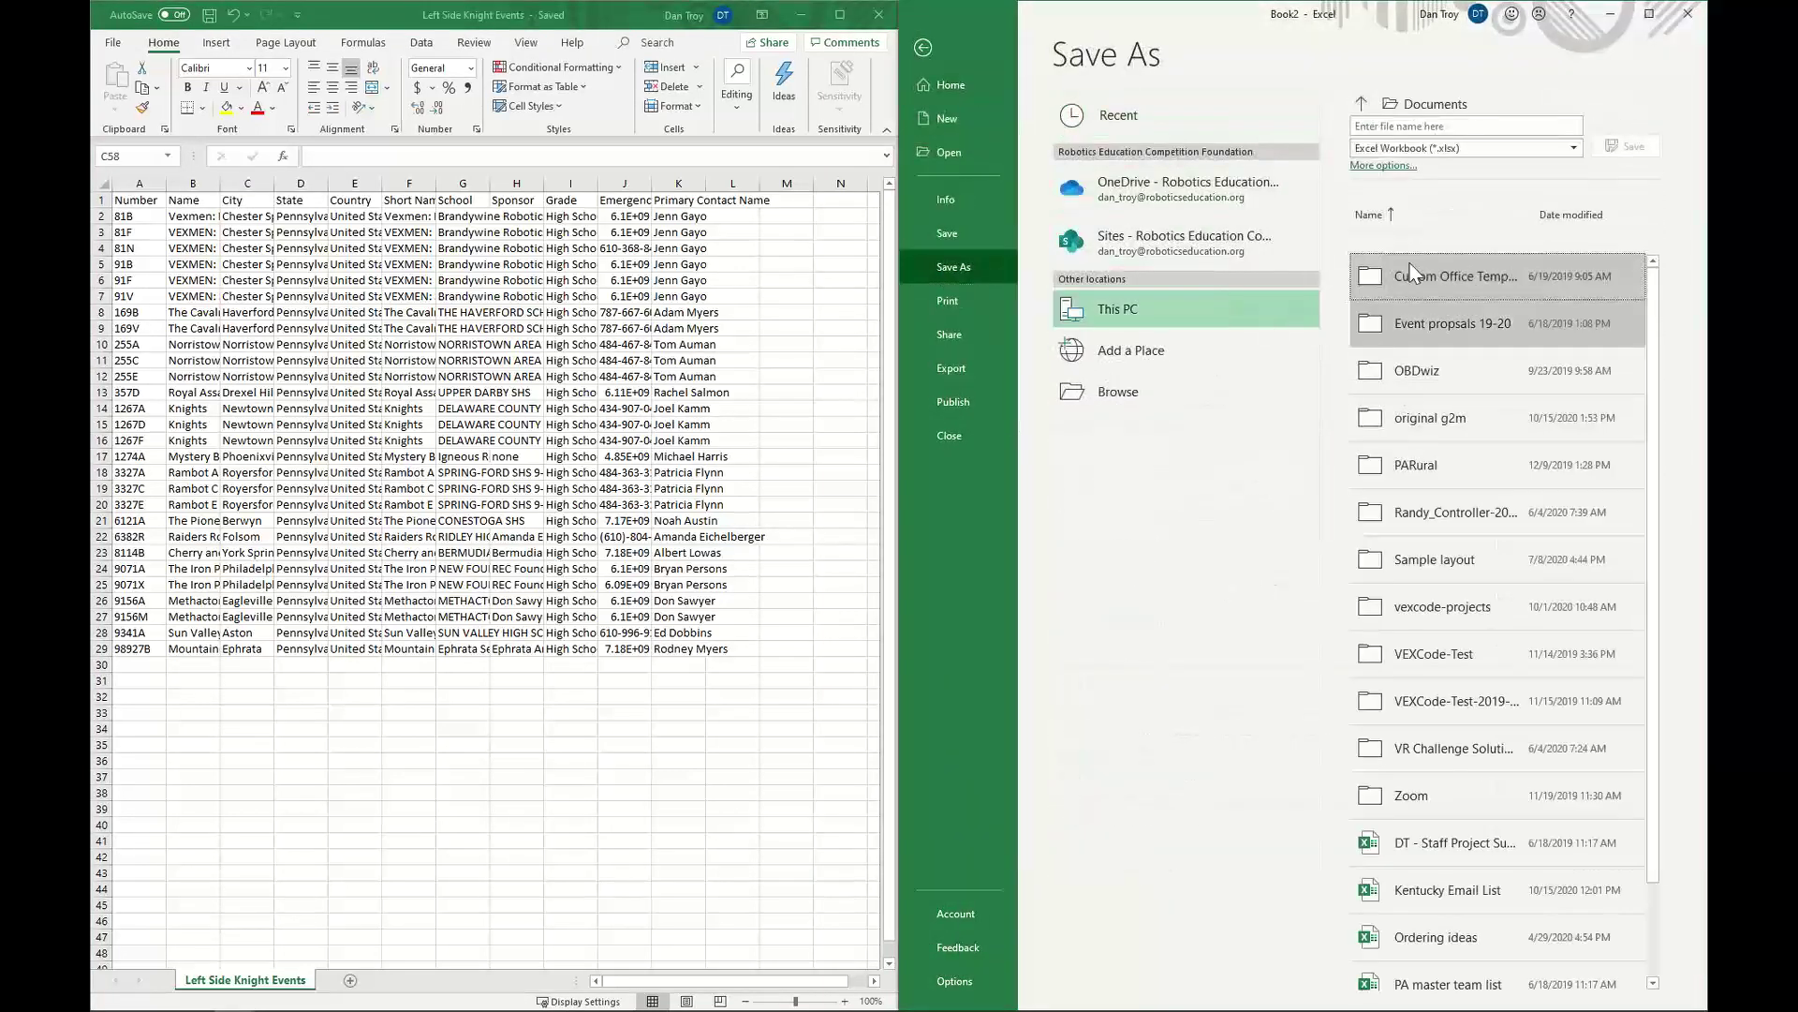
click(1429, 127)
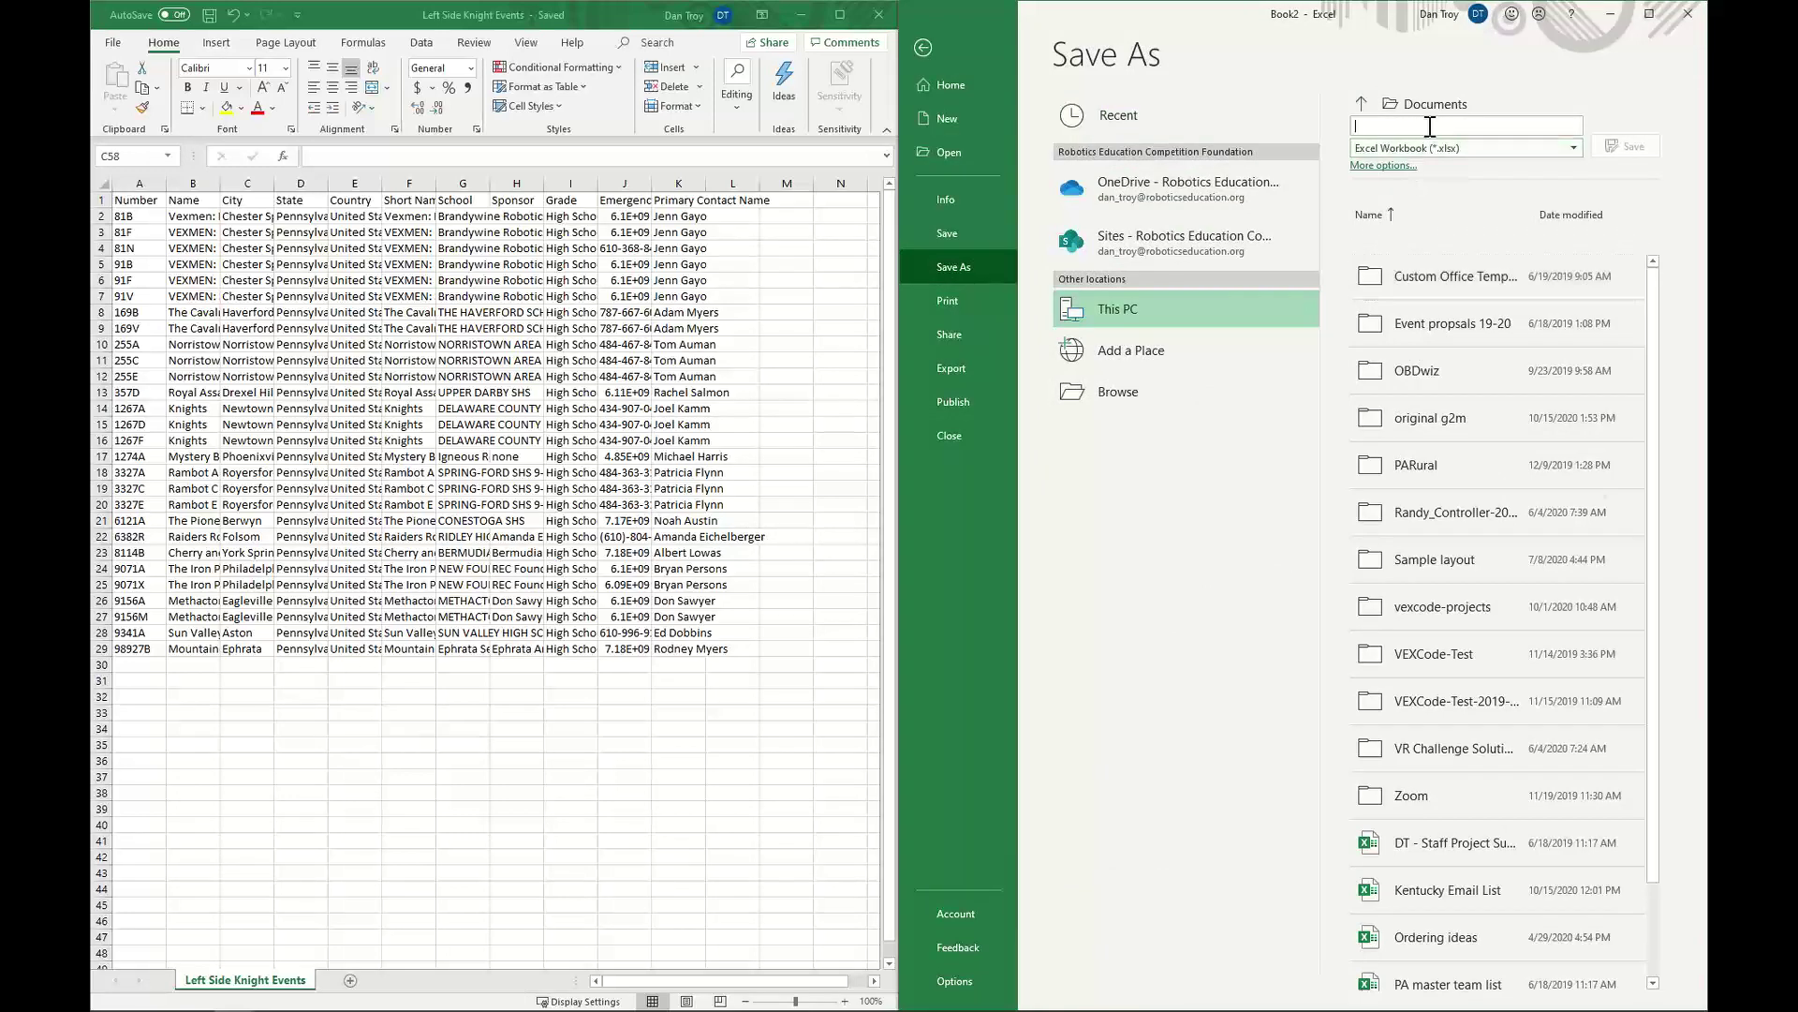
text(Right Side)
text(Knights Events)
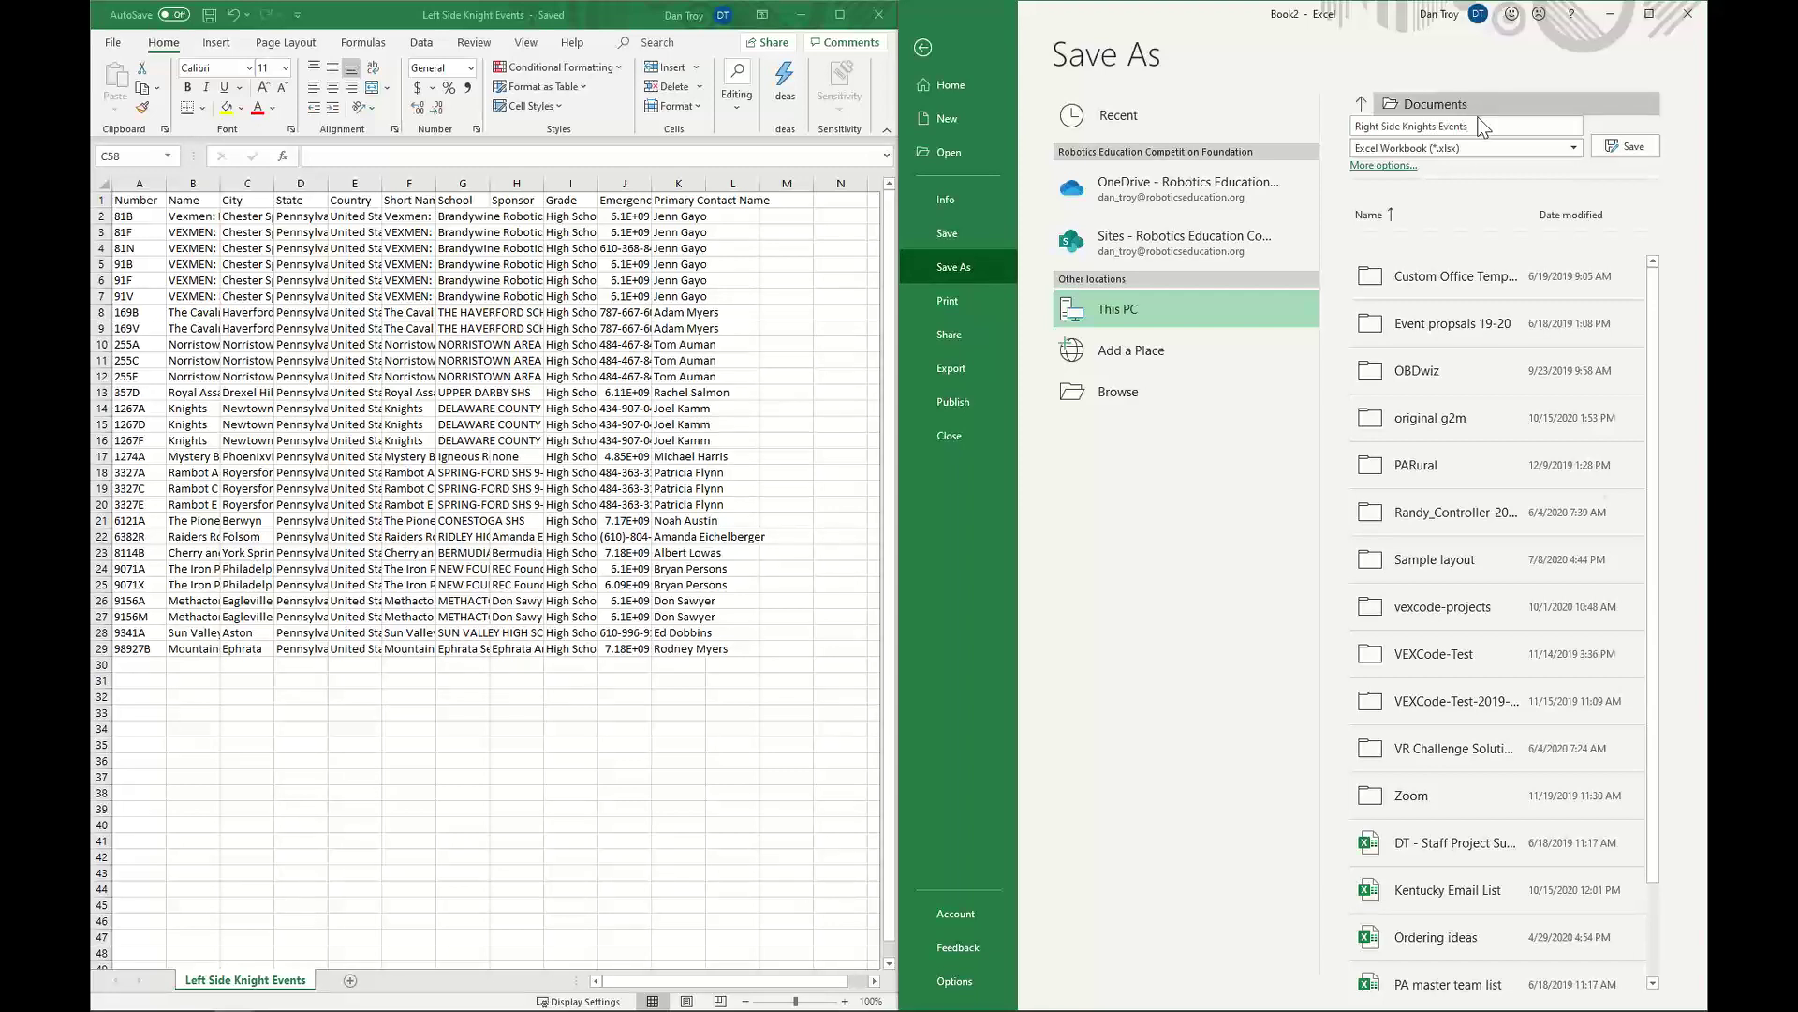
click(1478, 147)
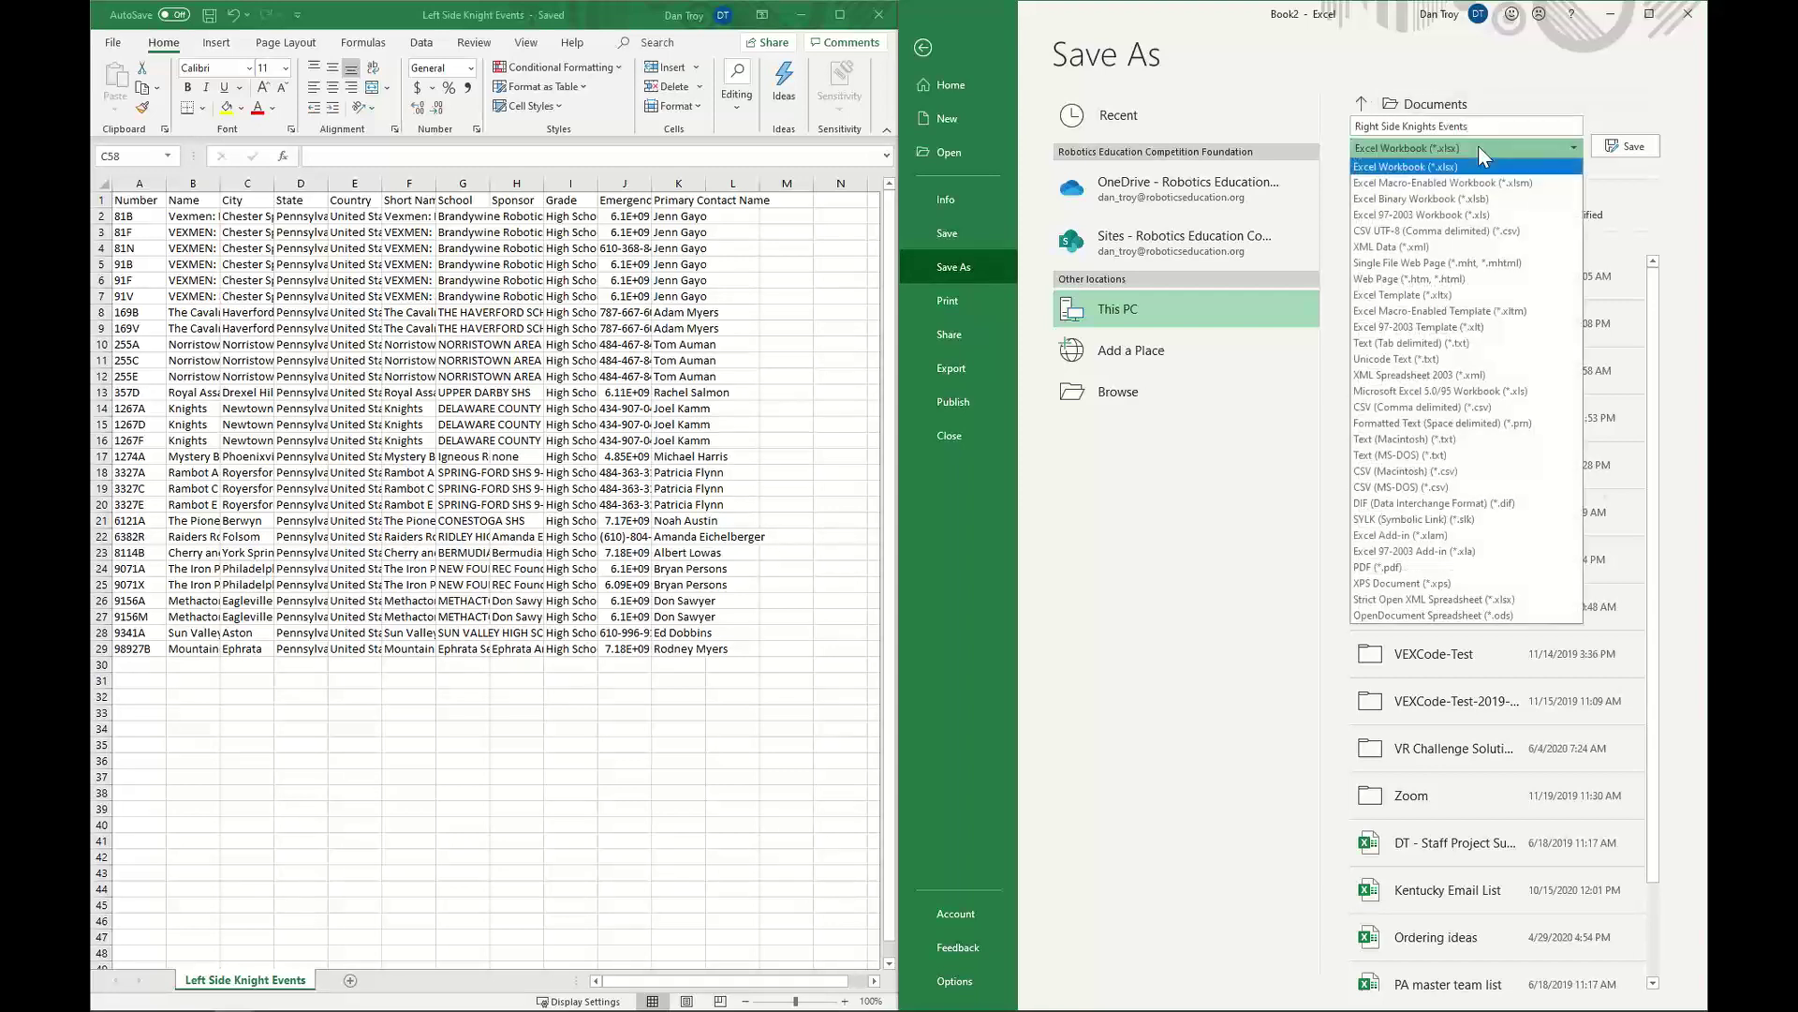
click(1436, 408)
click(1627, 148)
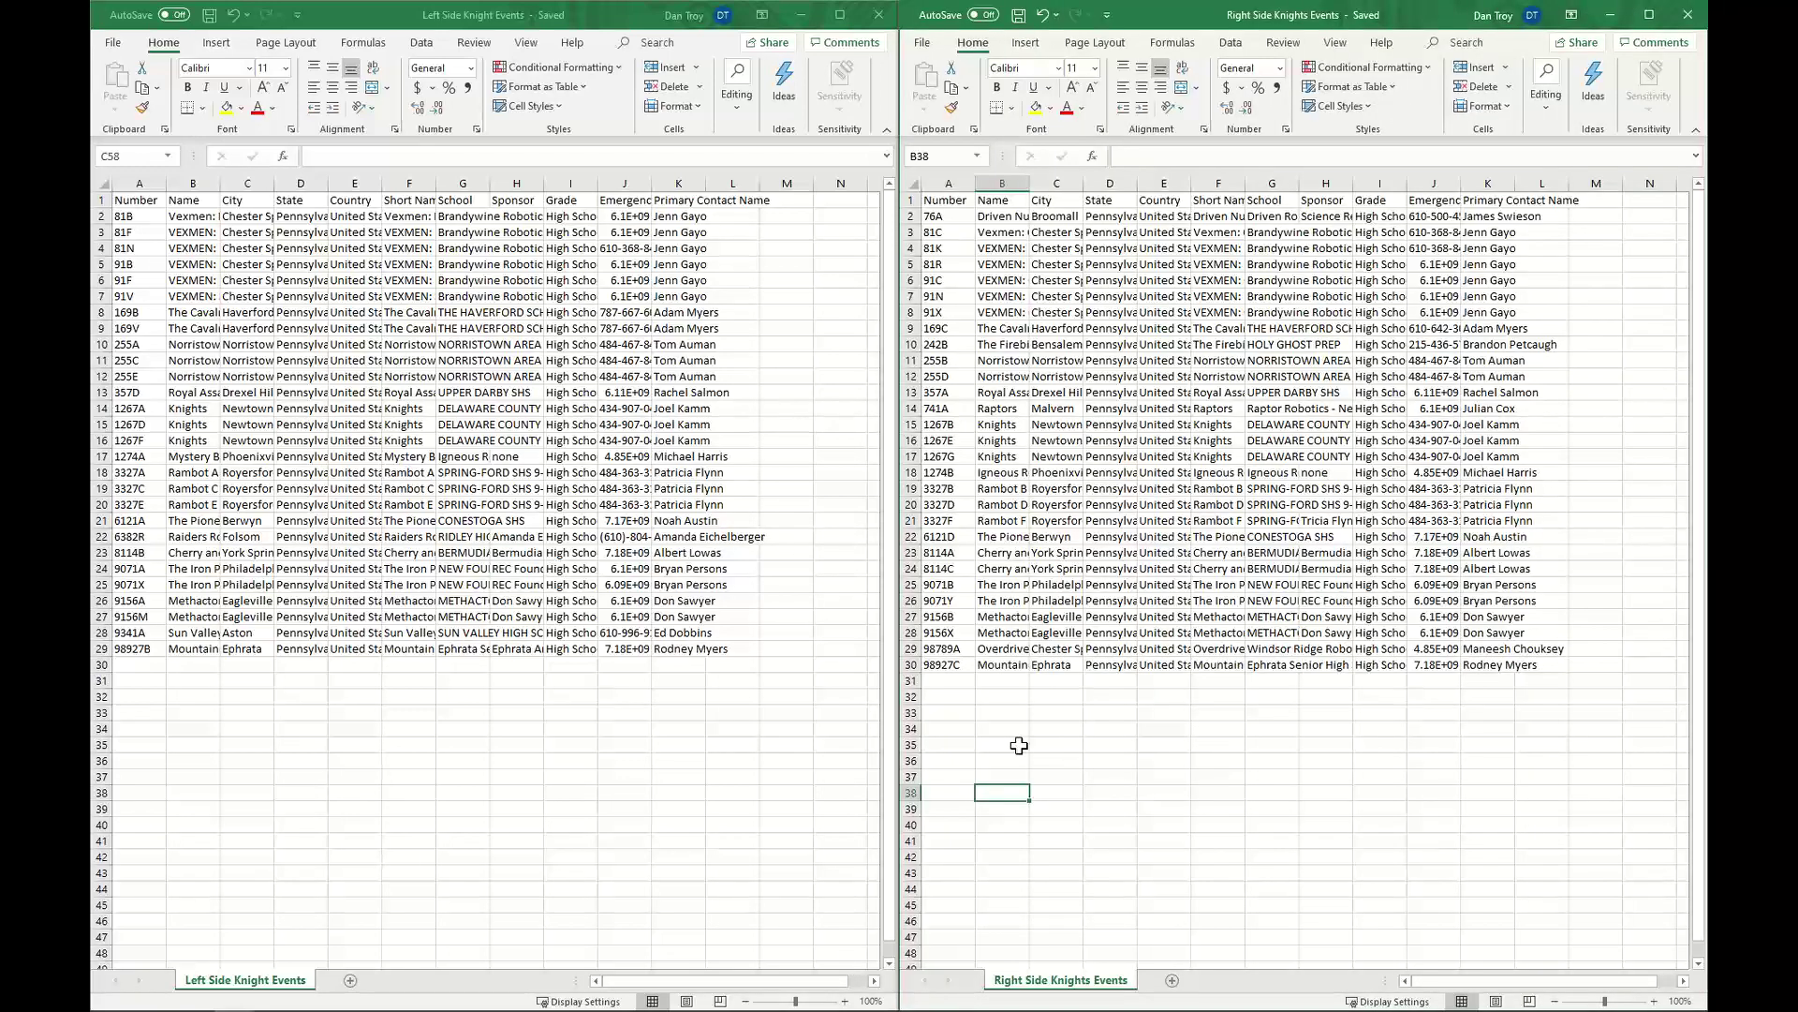
- Minimize the Left Side workbook and close the Right Side workbook window
click(556, 23)
key(super+Down)
key(super+Down)
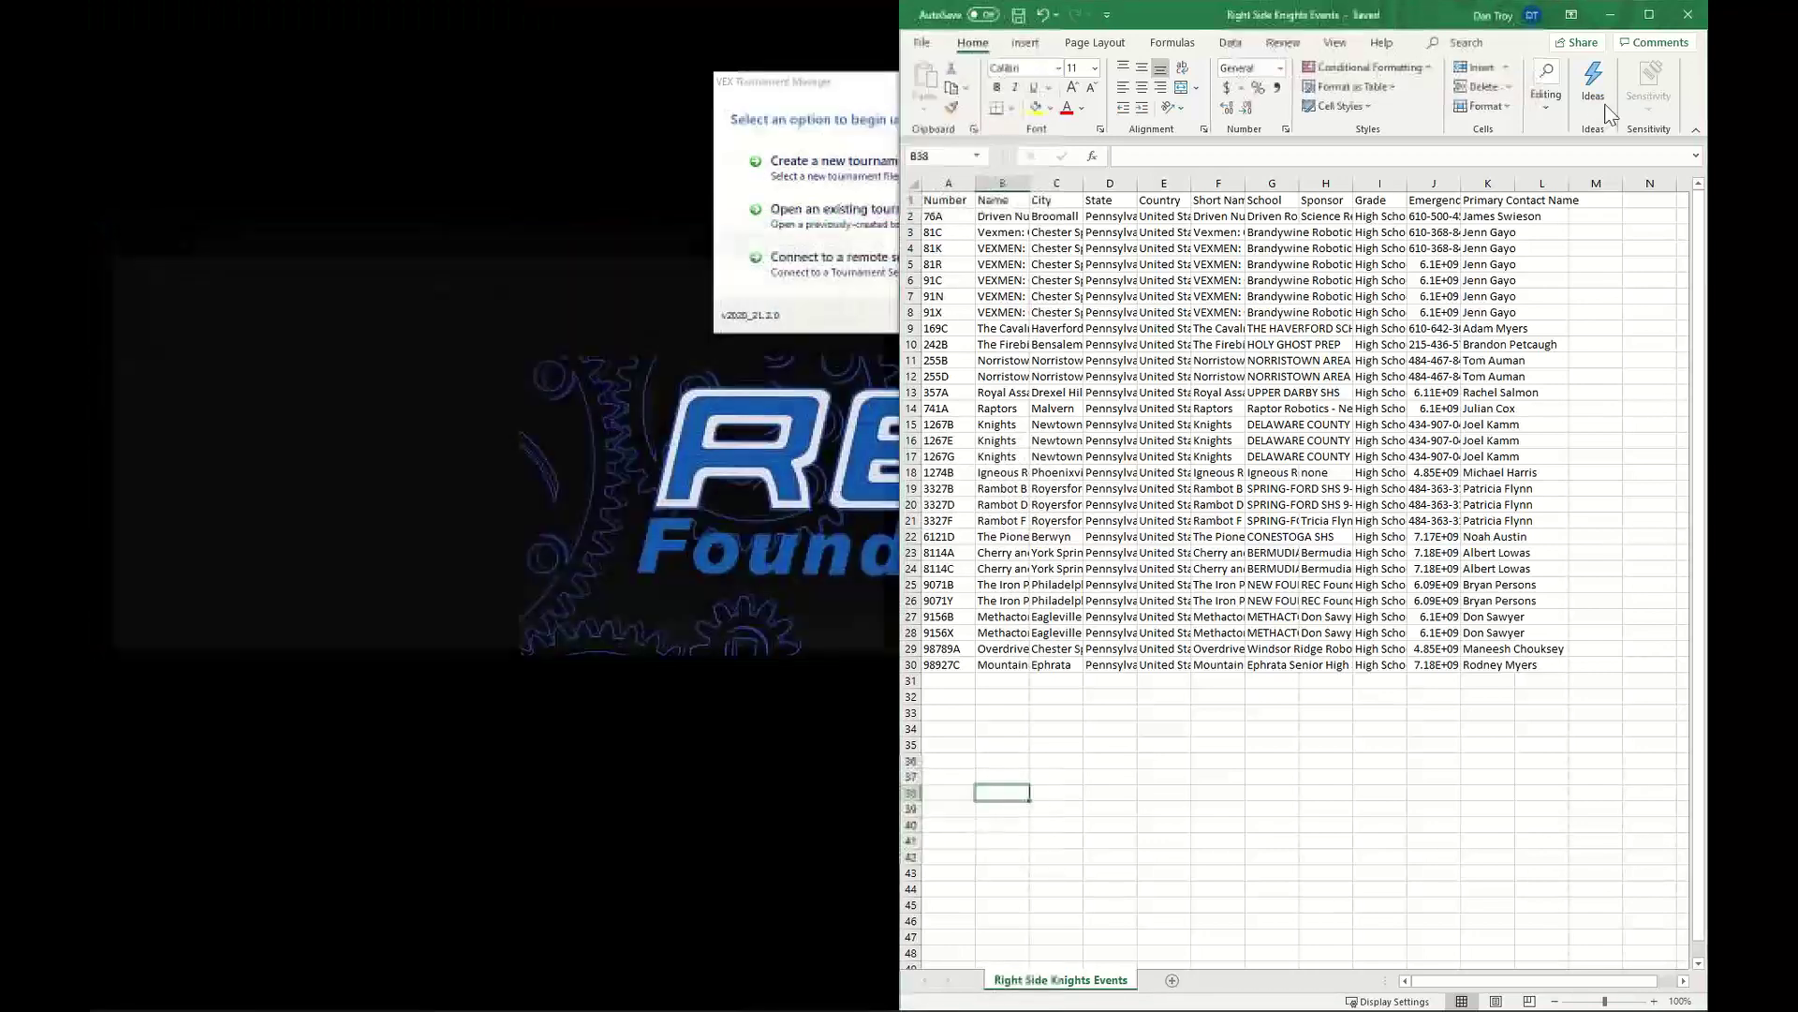
drag(1417, 19, 1363, 188)
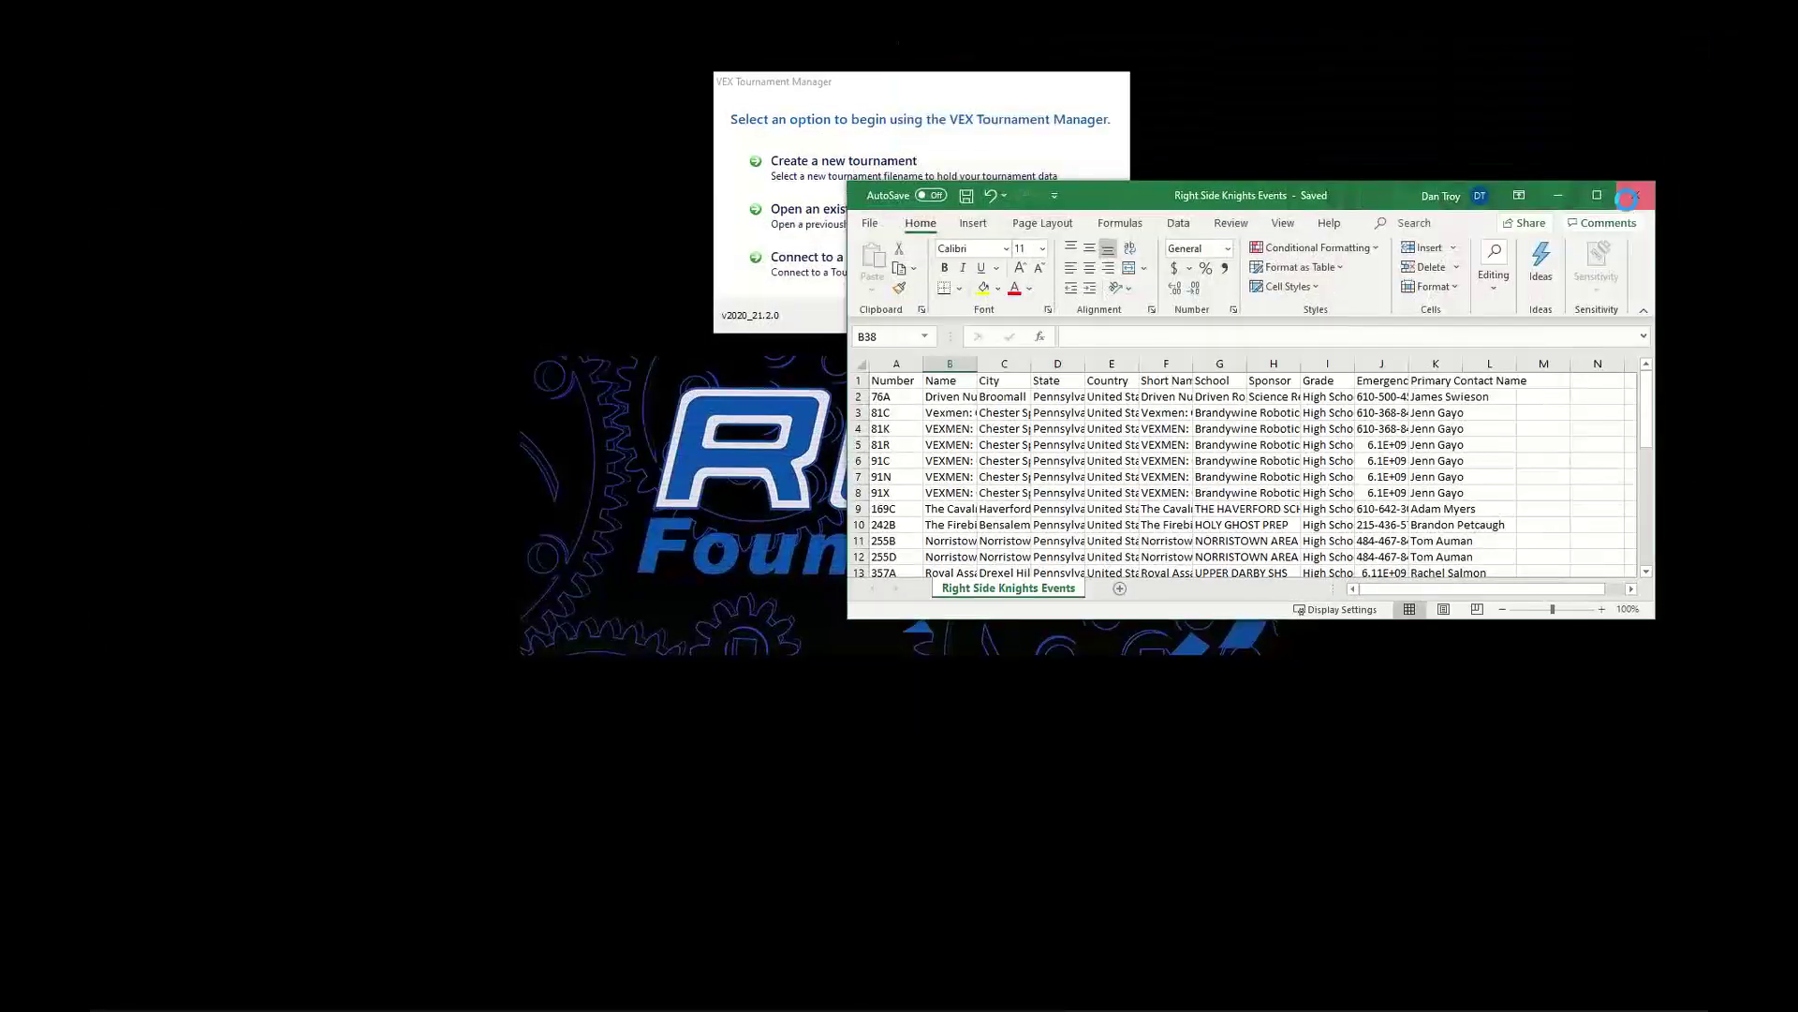
click(1639, 189)
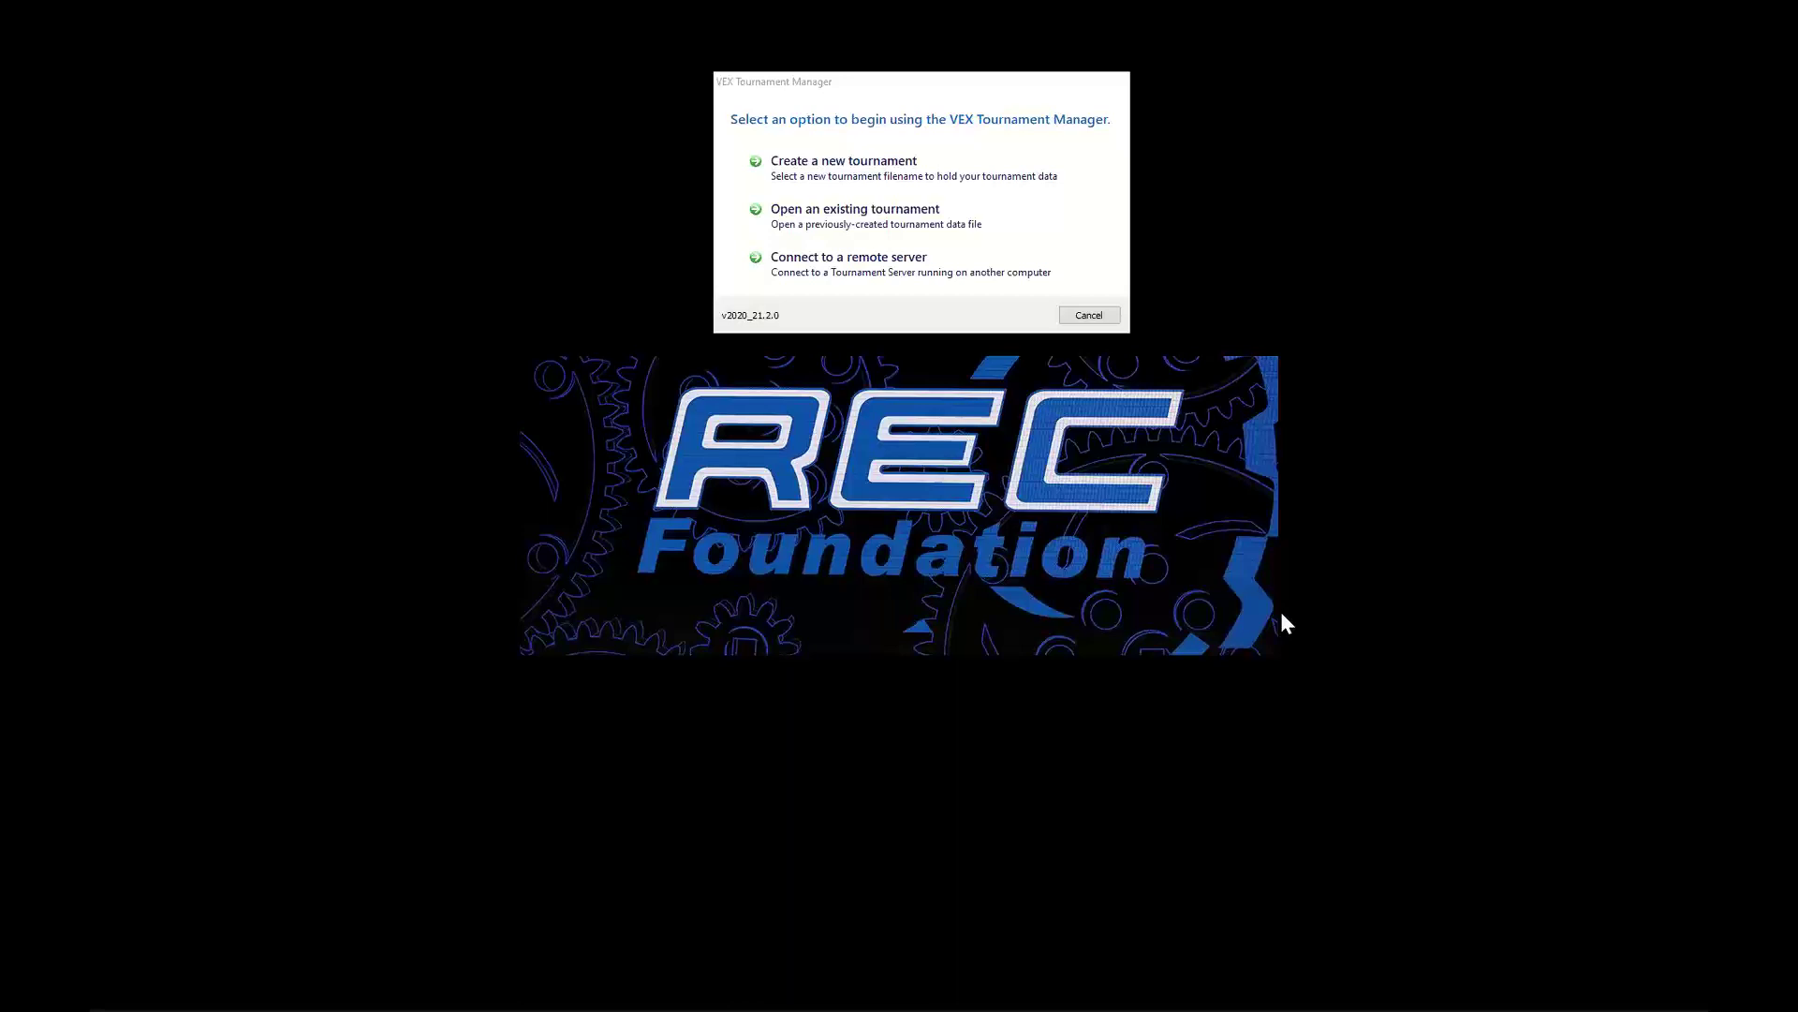
- Create a new tournament, restarting Tournament Manager after it freezes
click(924, 166)
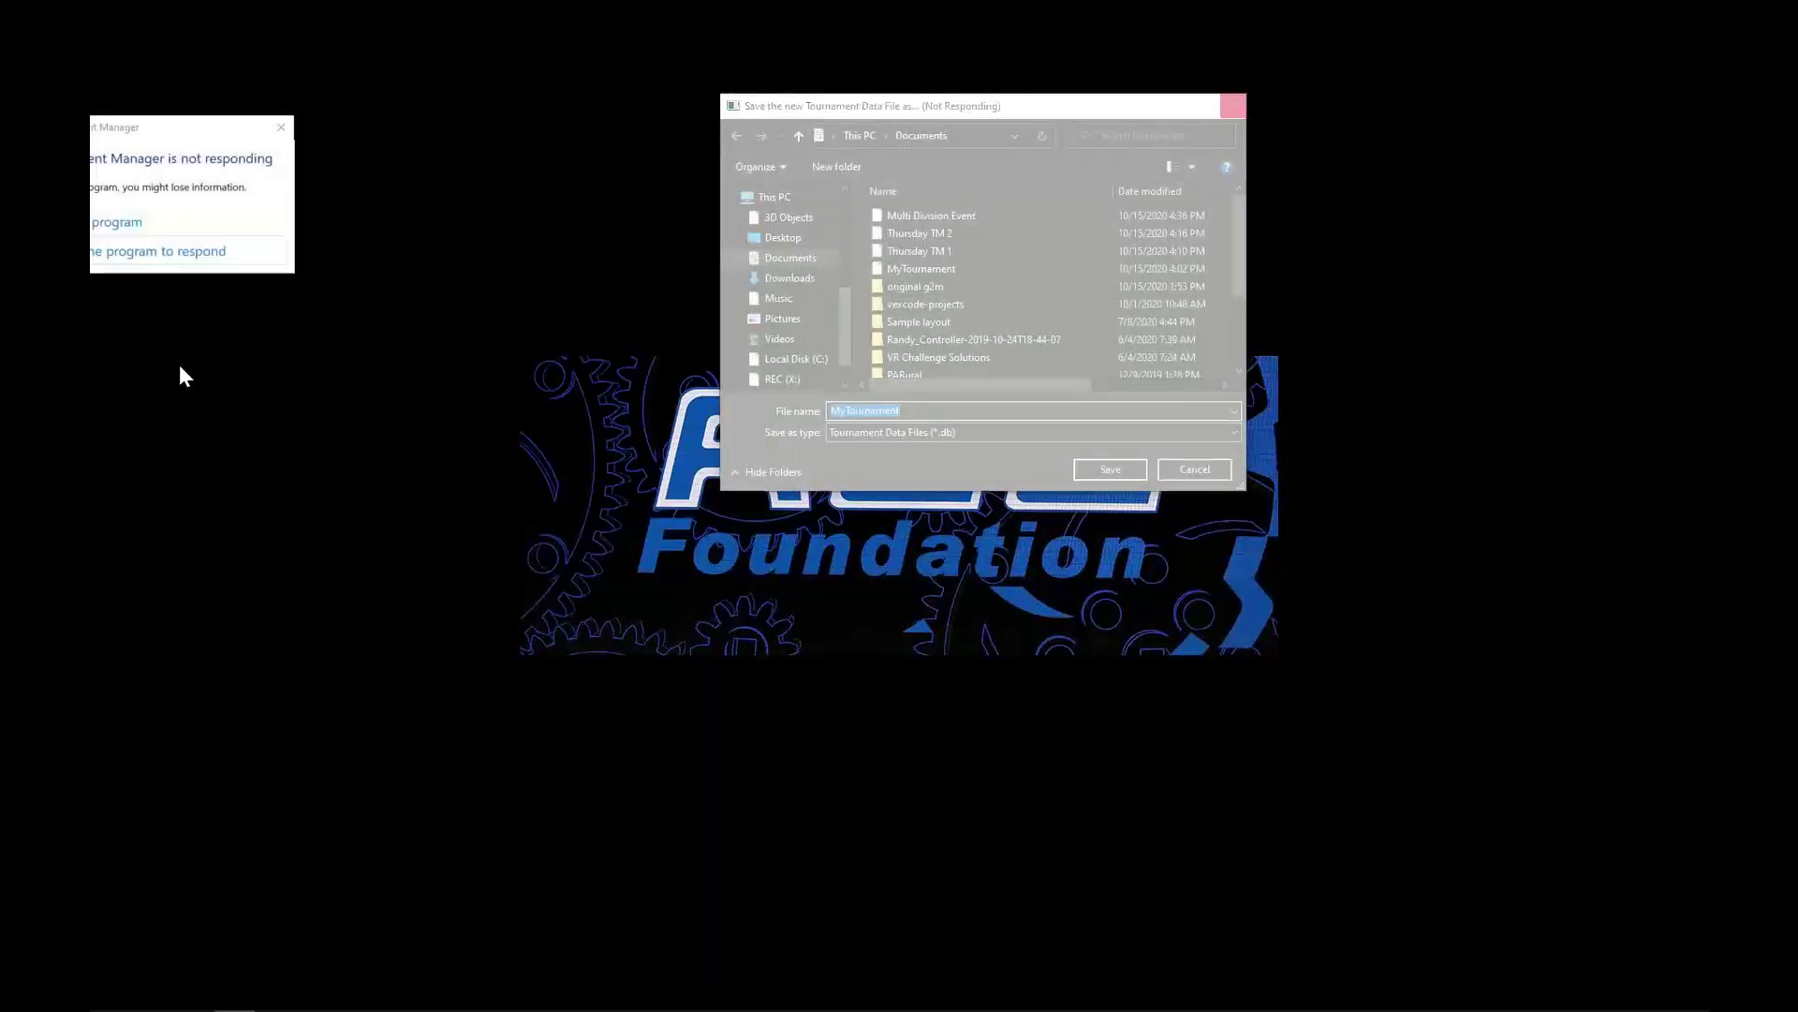
click(138, 224)
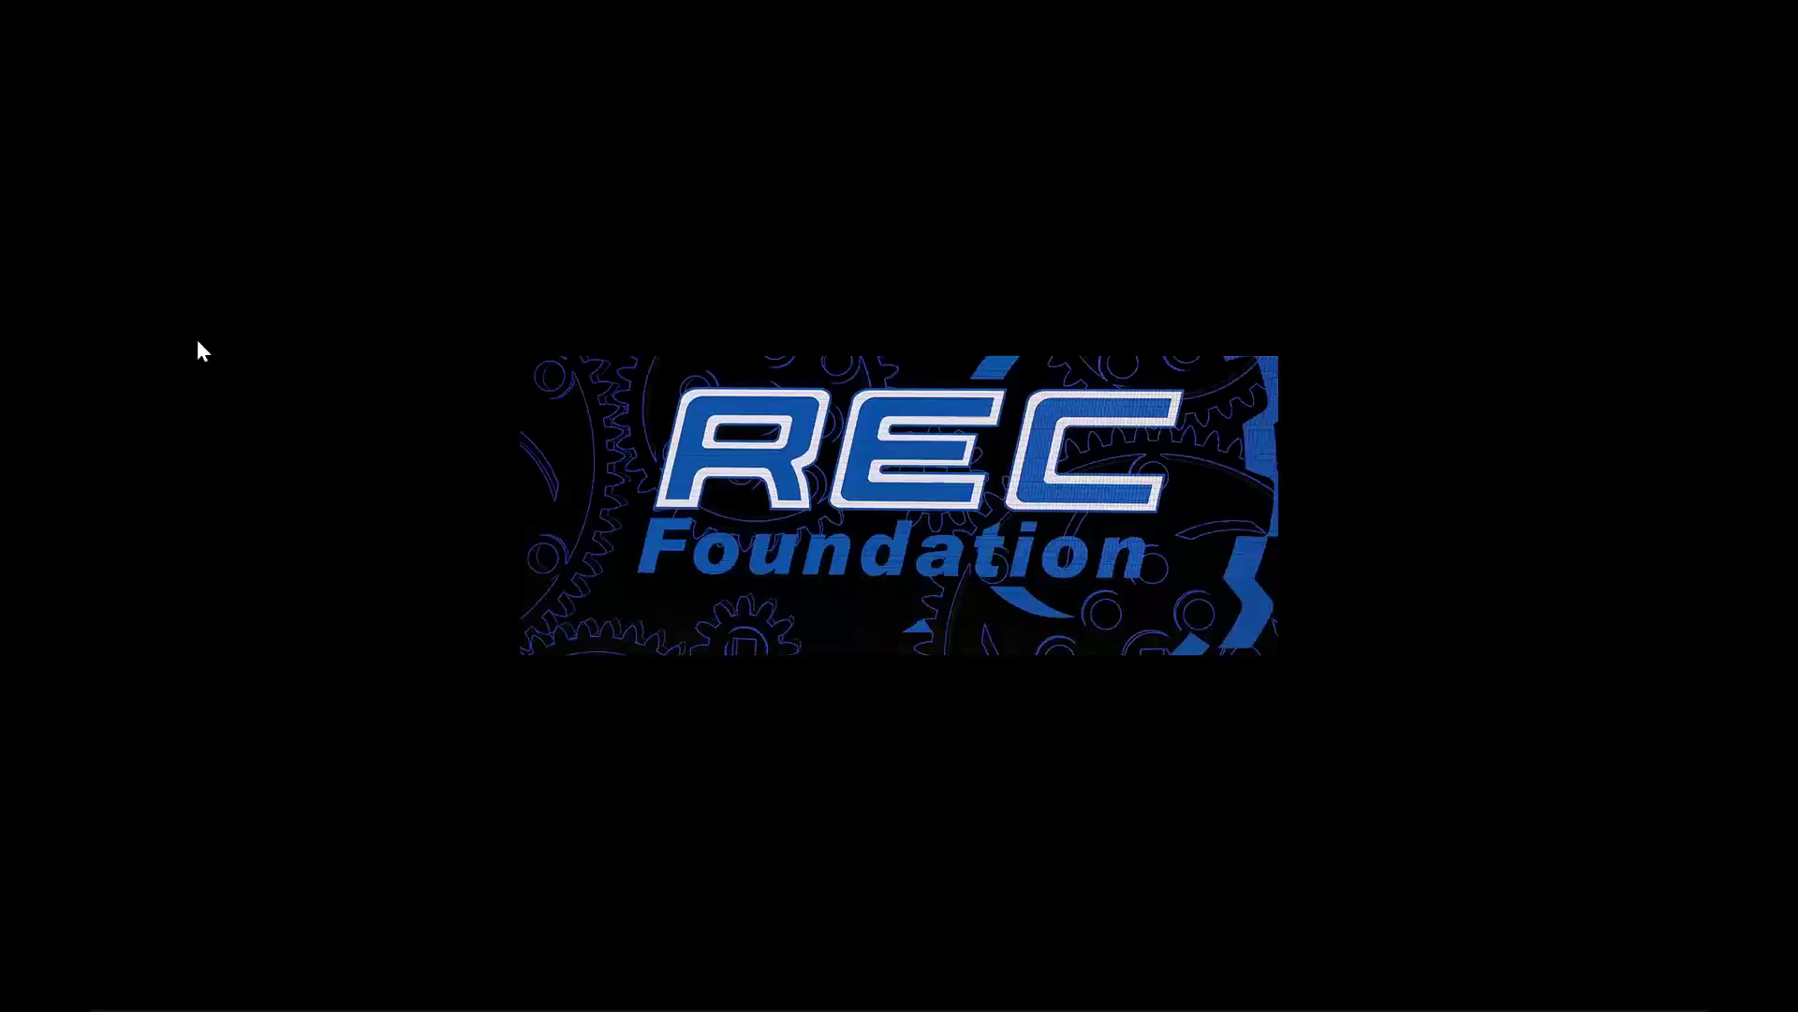
click(1009, 244)
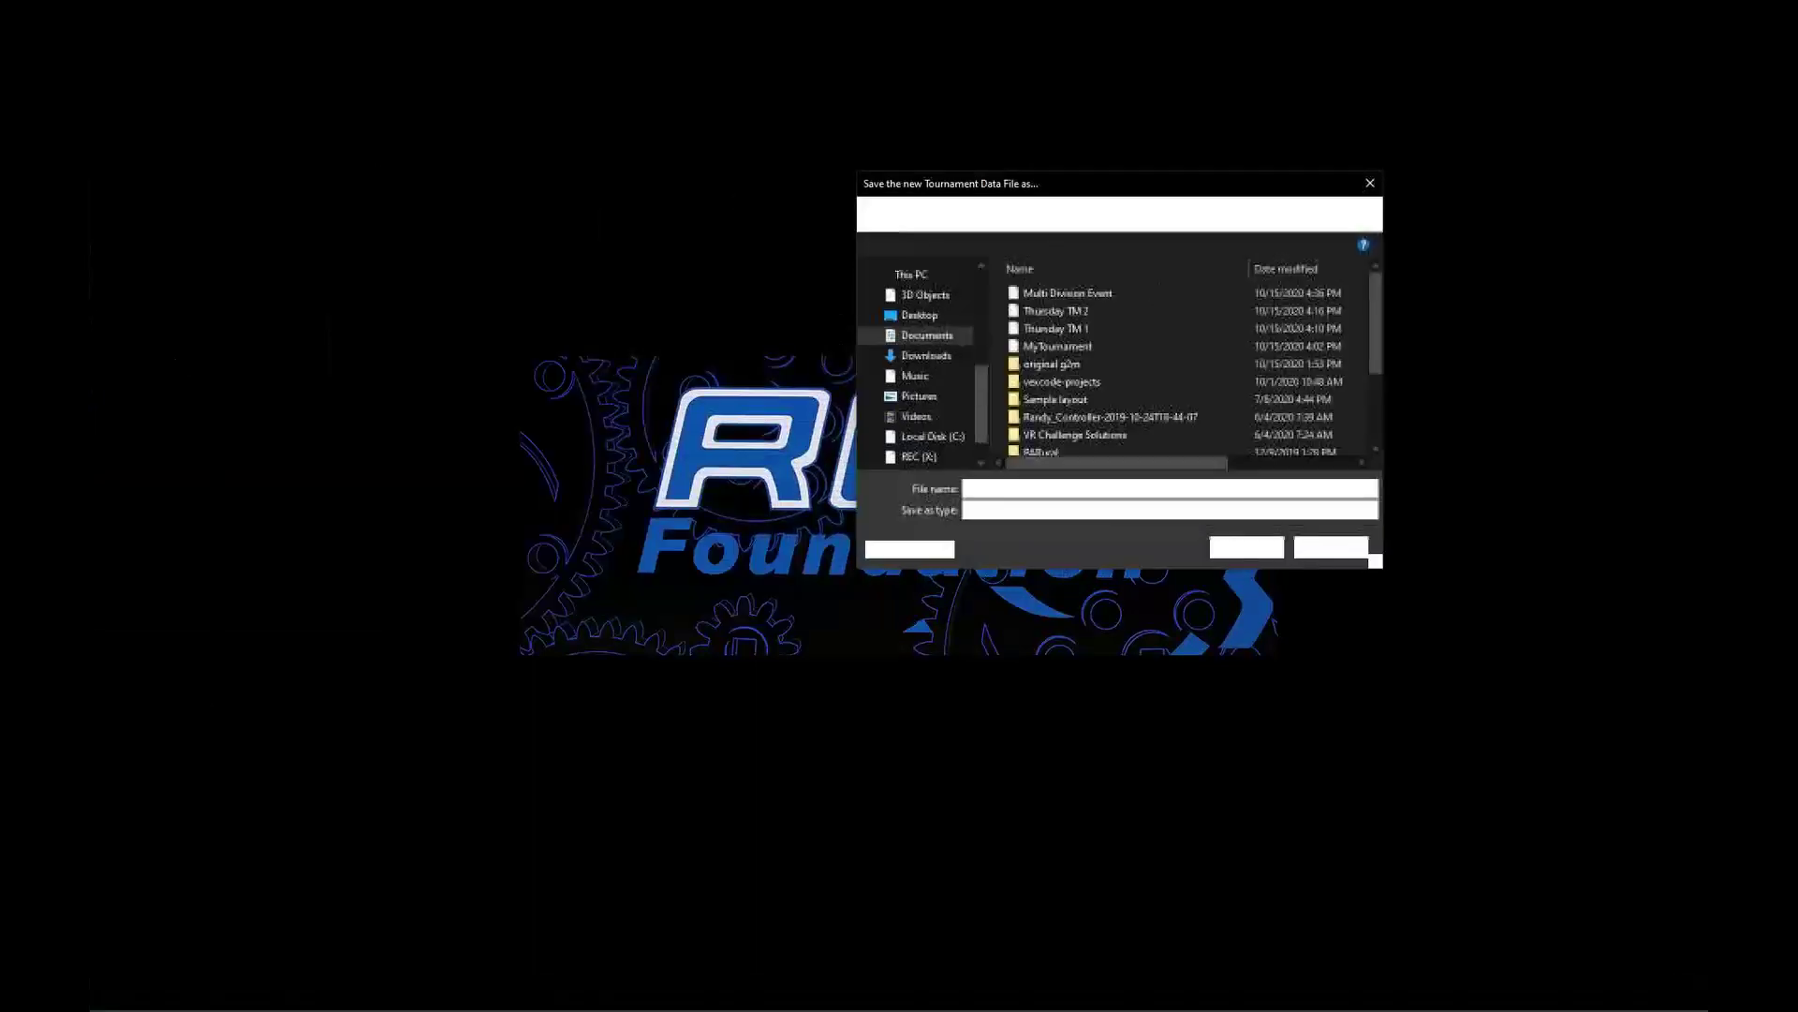
- Save the new tournament data file as 'Left Side Knights Event'
click(1053, 487)
double_click(1053, 487)
text(Left)
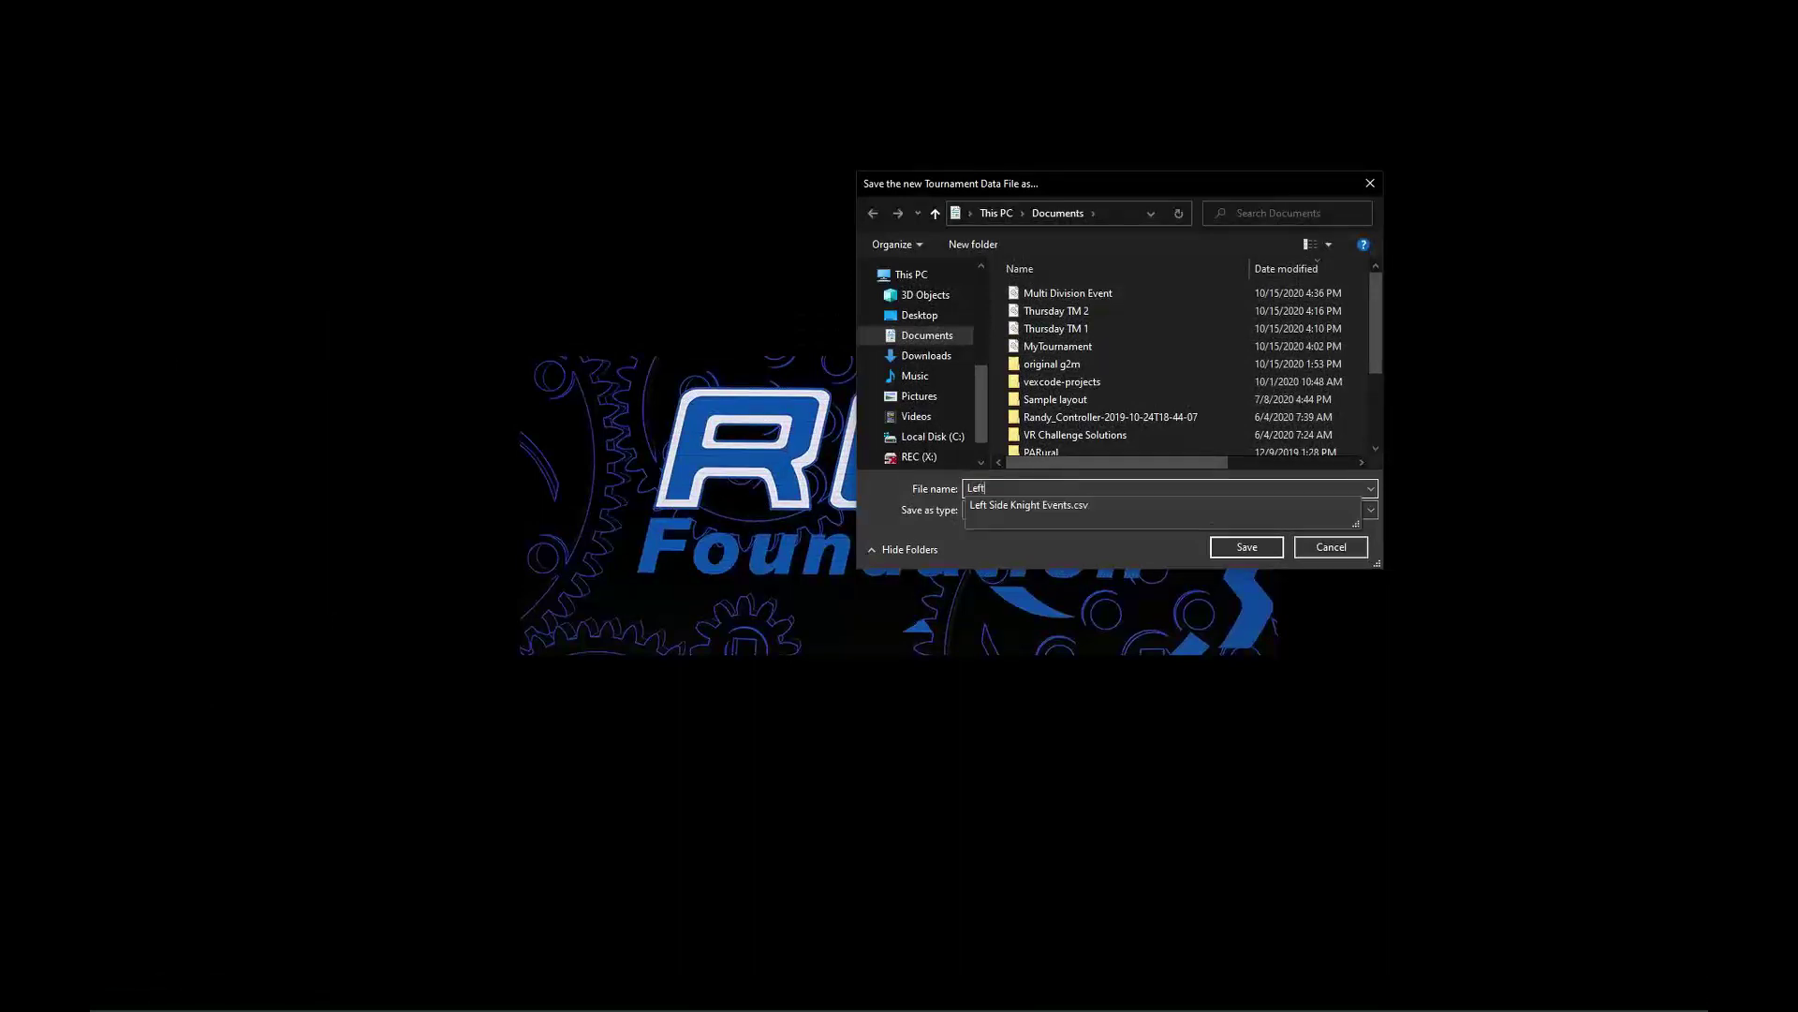
text( Side Knights)
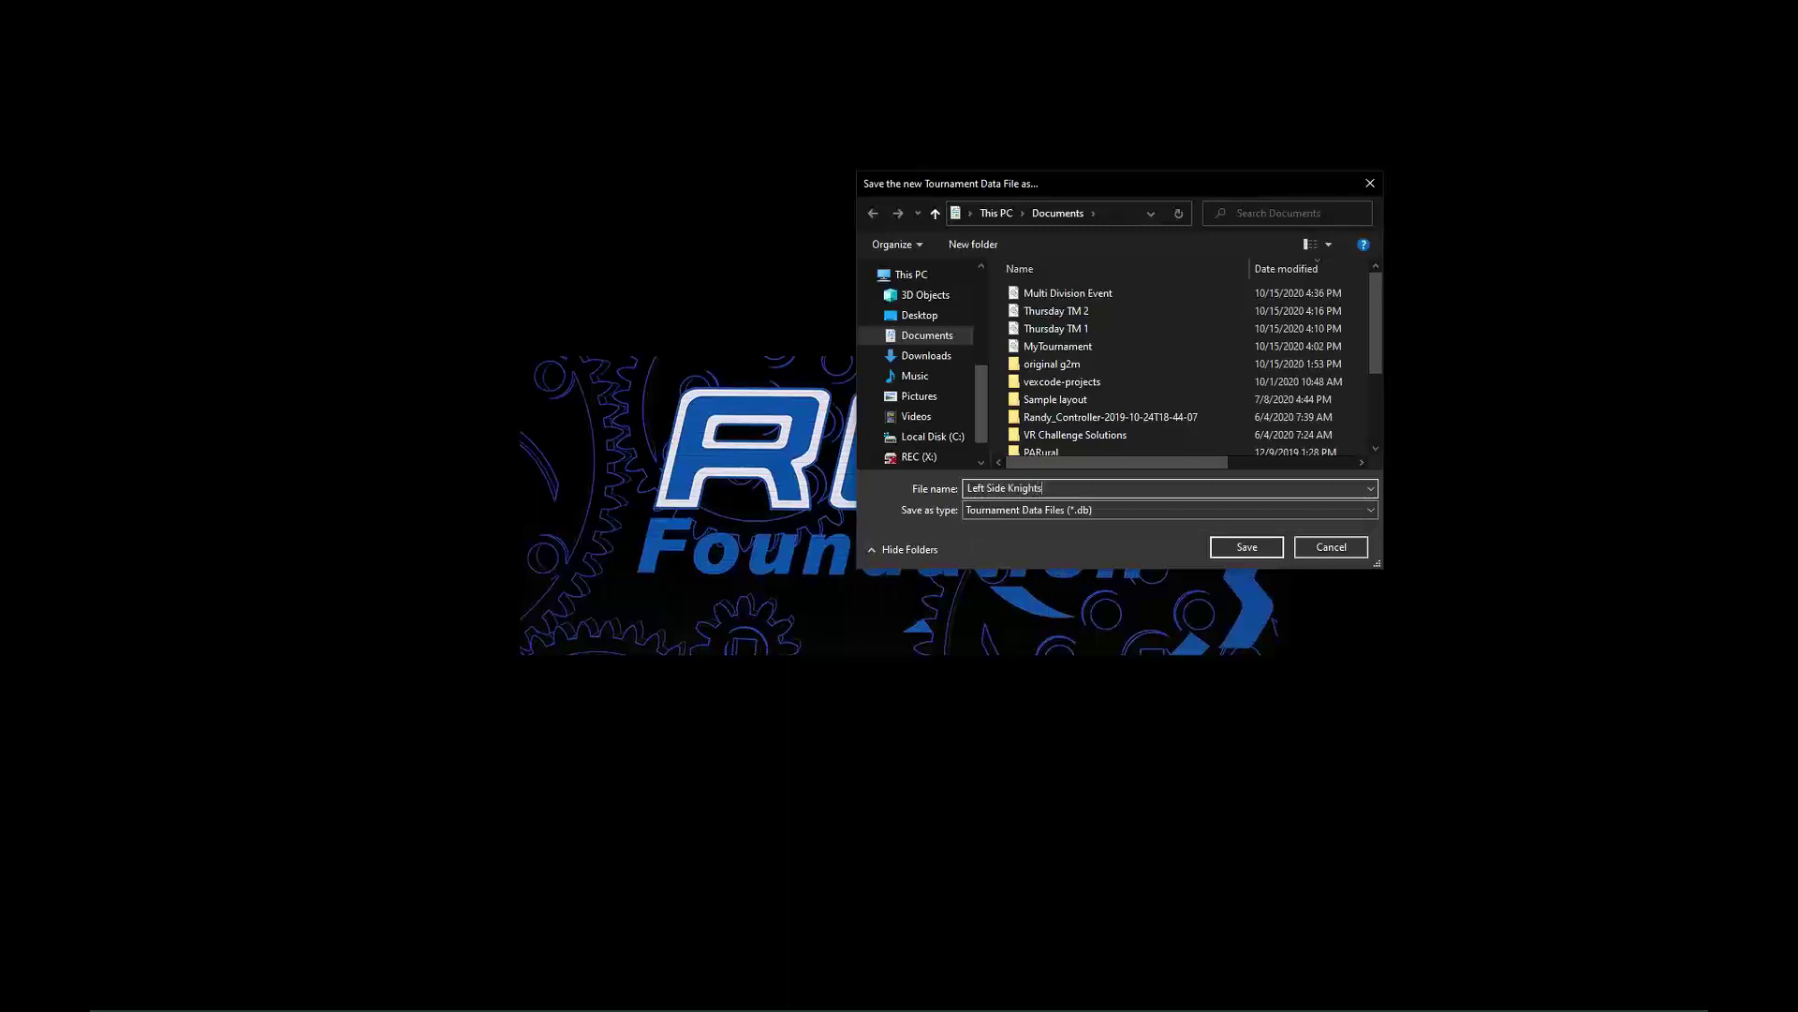
text( Event)
click(1222, 547)
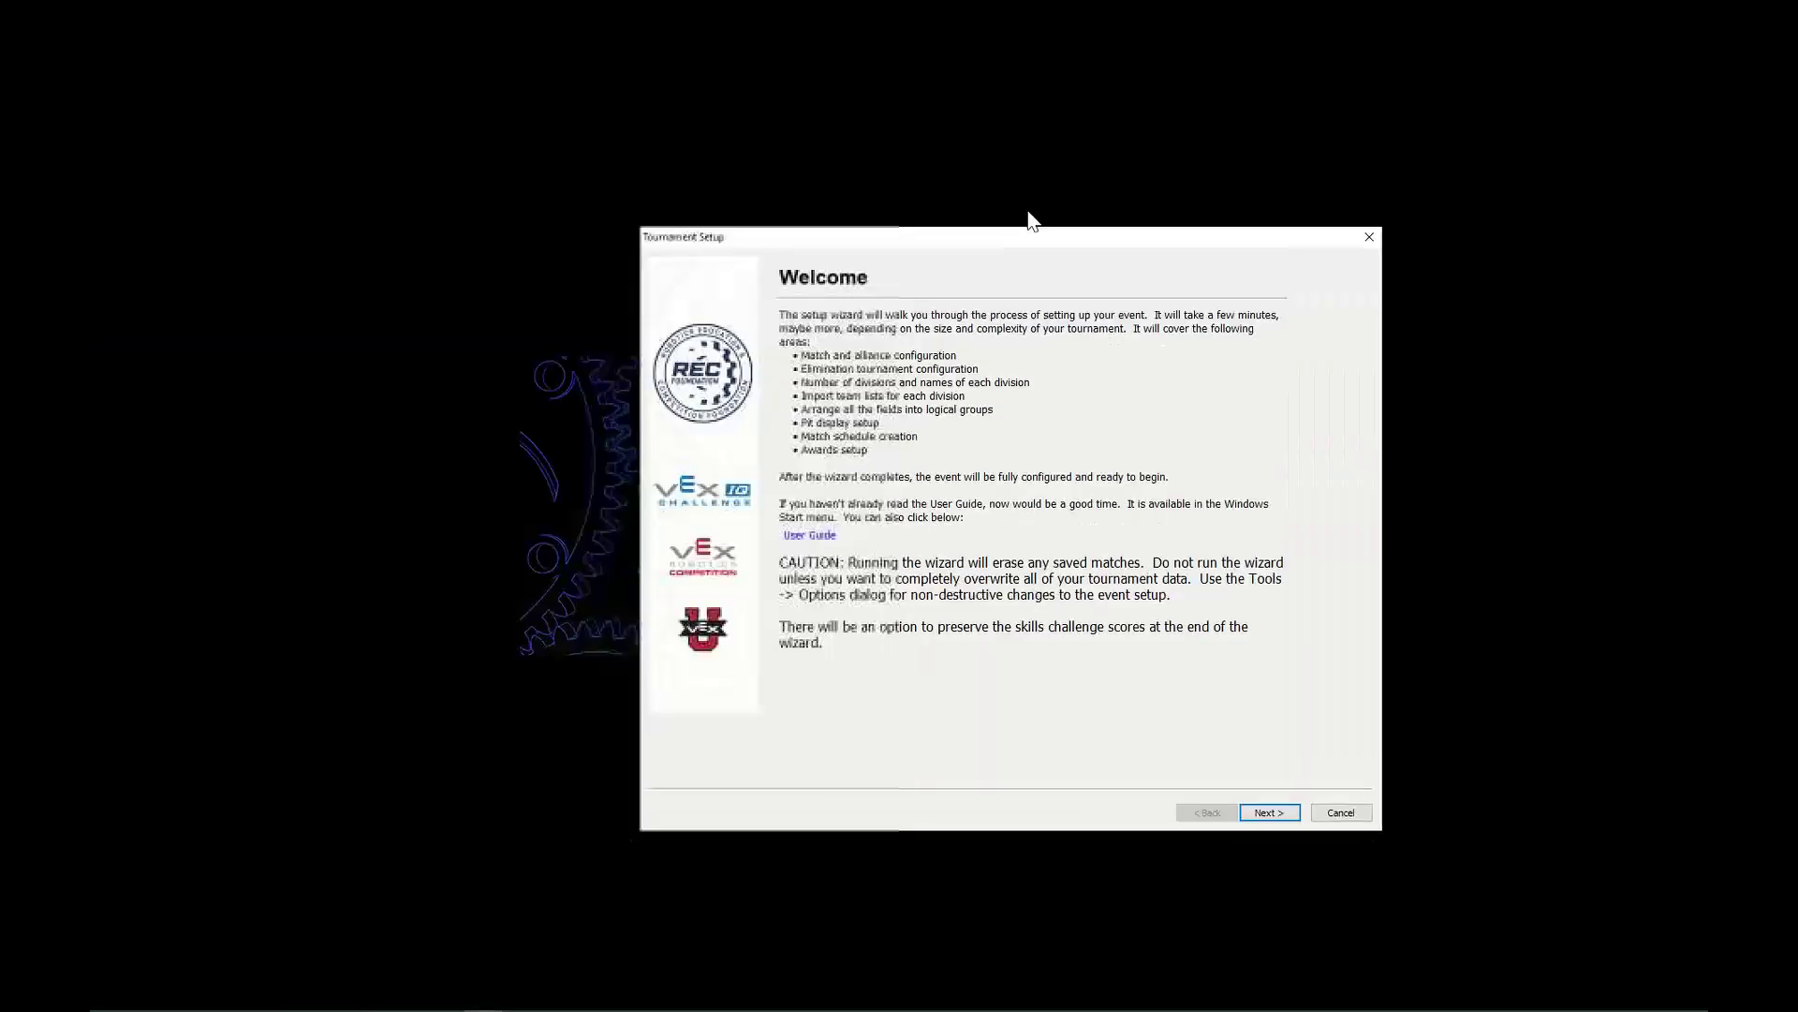
drag(1028, 224, 860, 143)
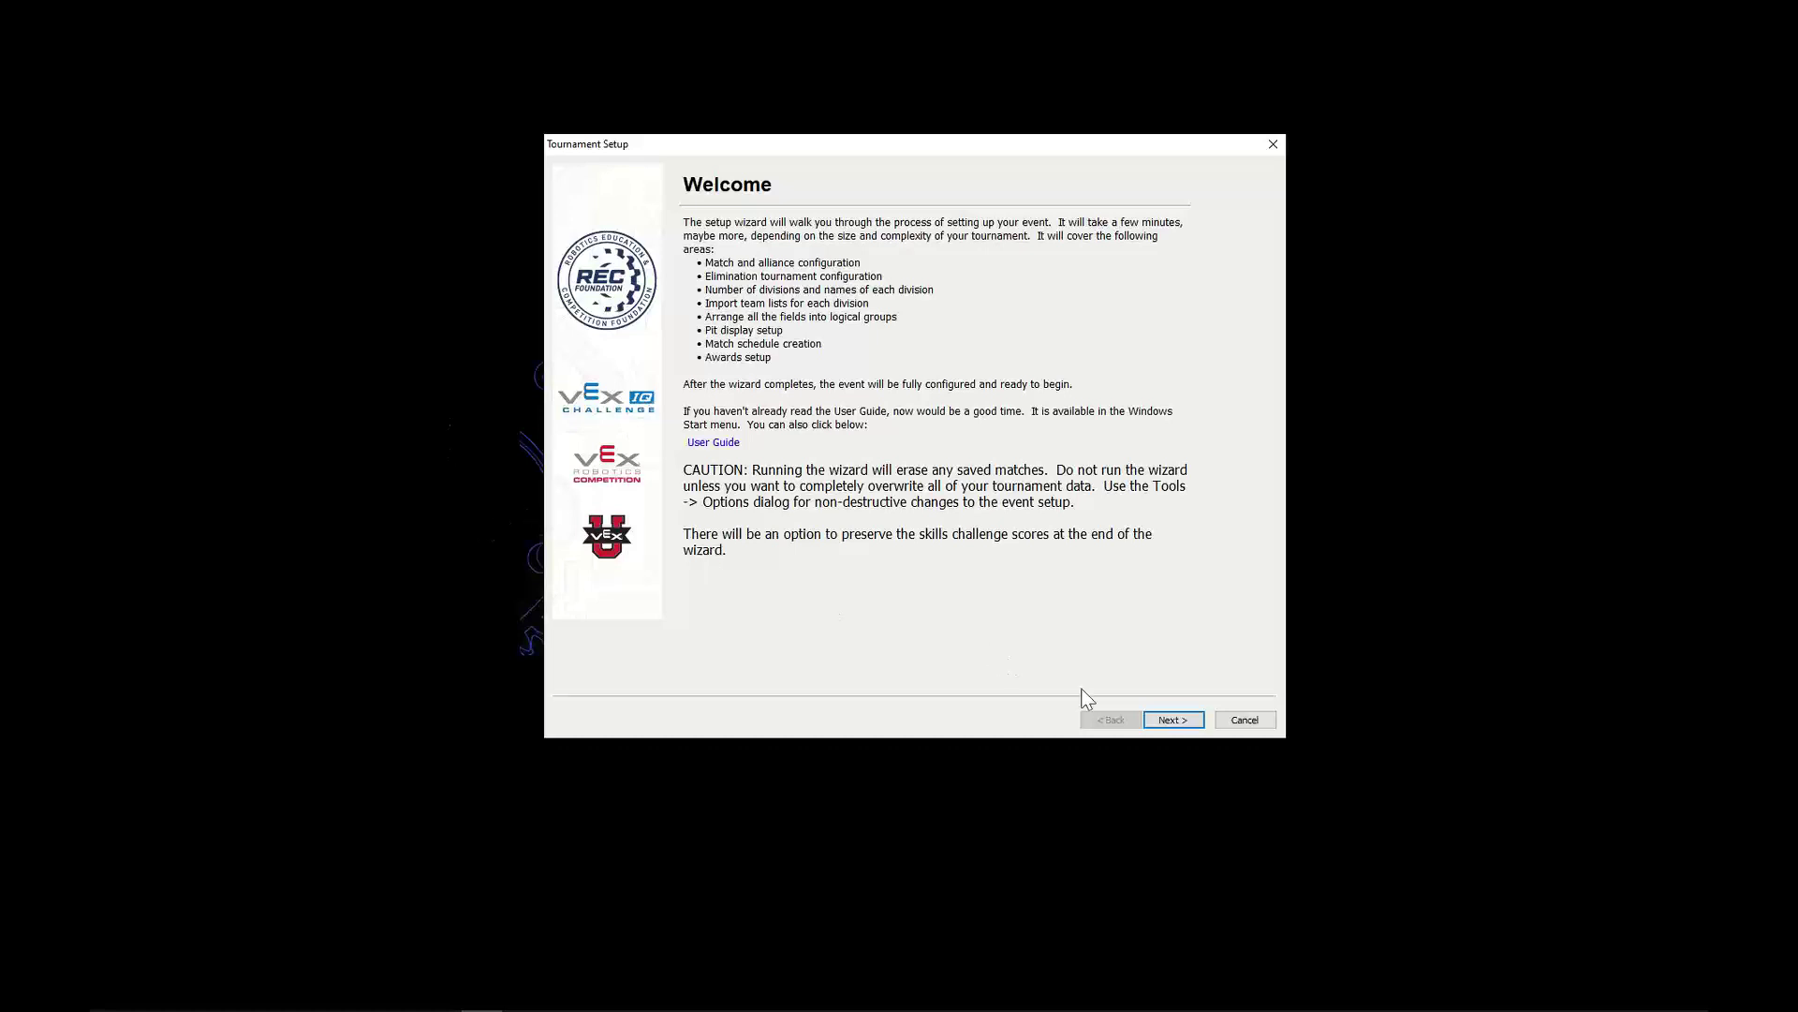
- Mark the event as listed on RobotEvents.com and paste in event code RE-VRC-19-9649 and its TM code
drag(1009, 152, 986, 154)
click(1149, 721)
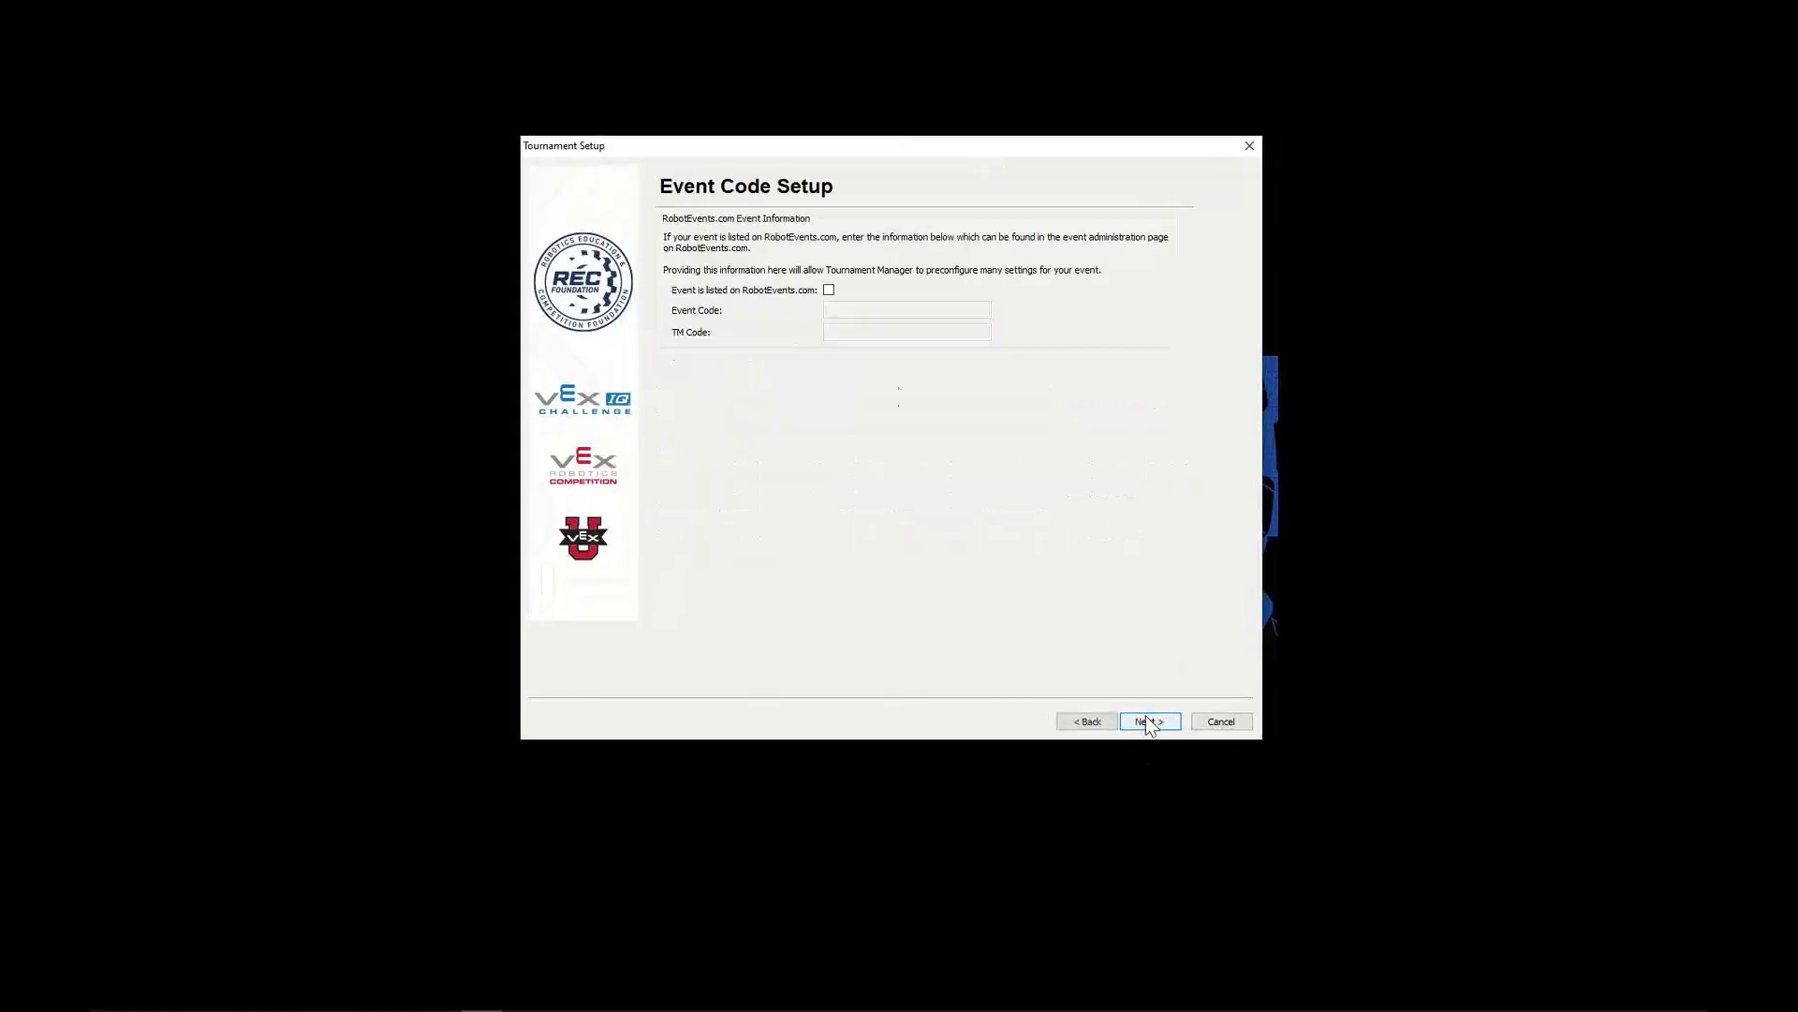
click(829, 290)
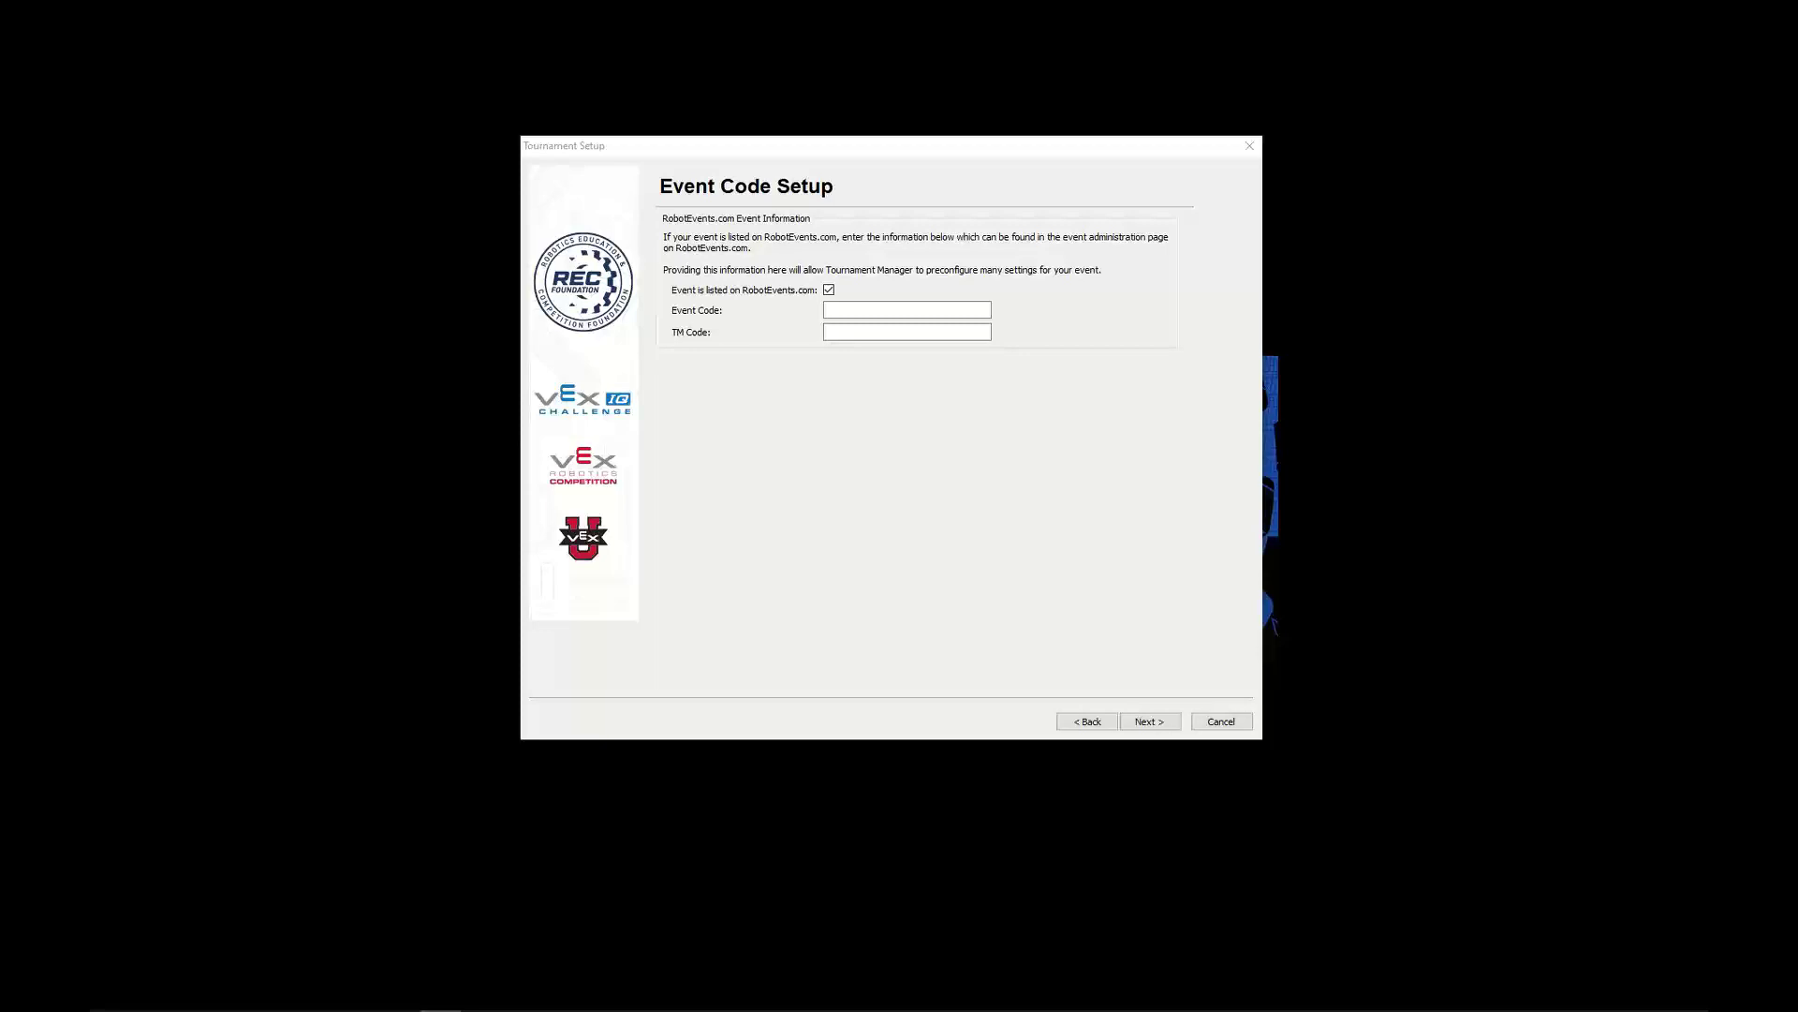
click(908, 312)
right_click(909, 316)
click(948, 388)
click(855, 330)
click(855, 329)
key(ctrl+v)
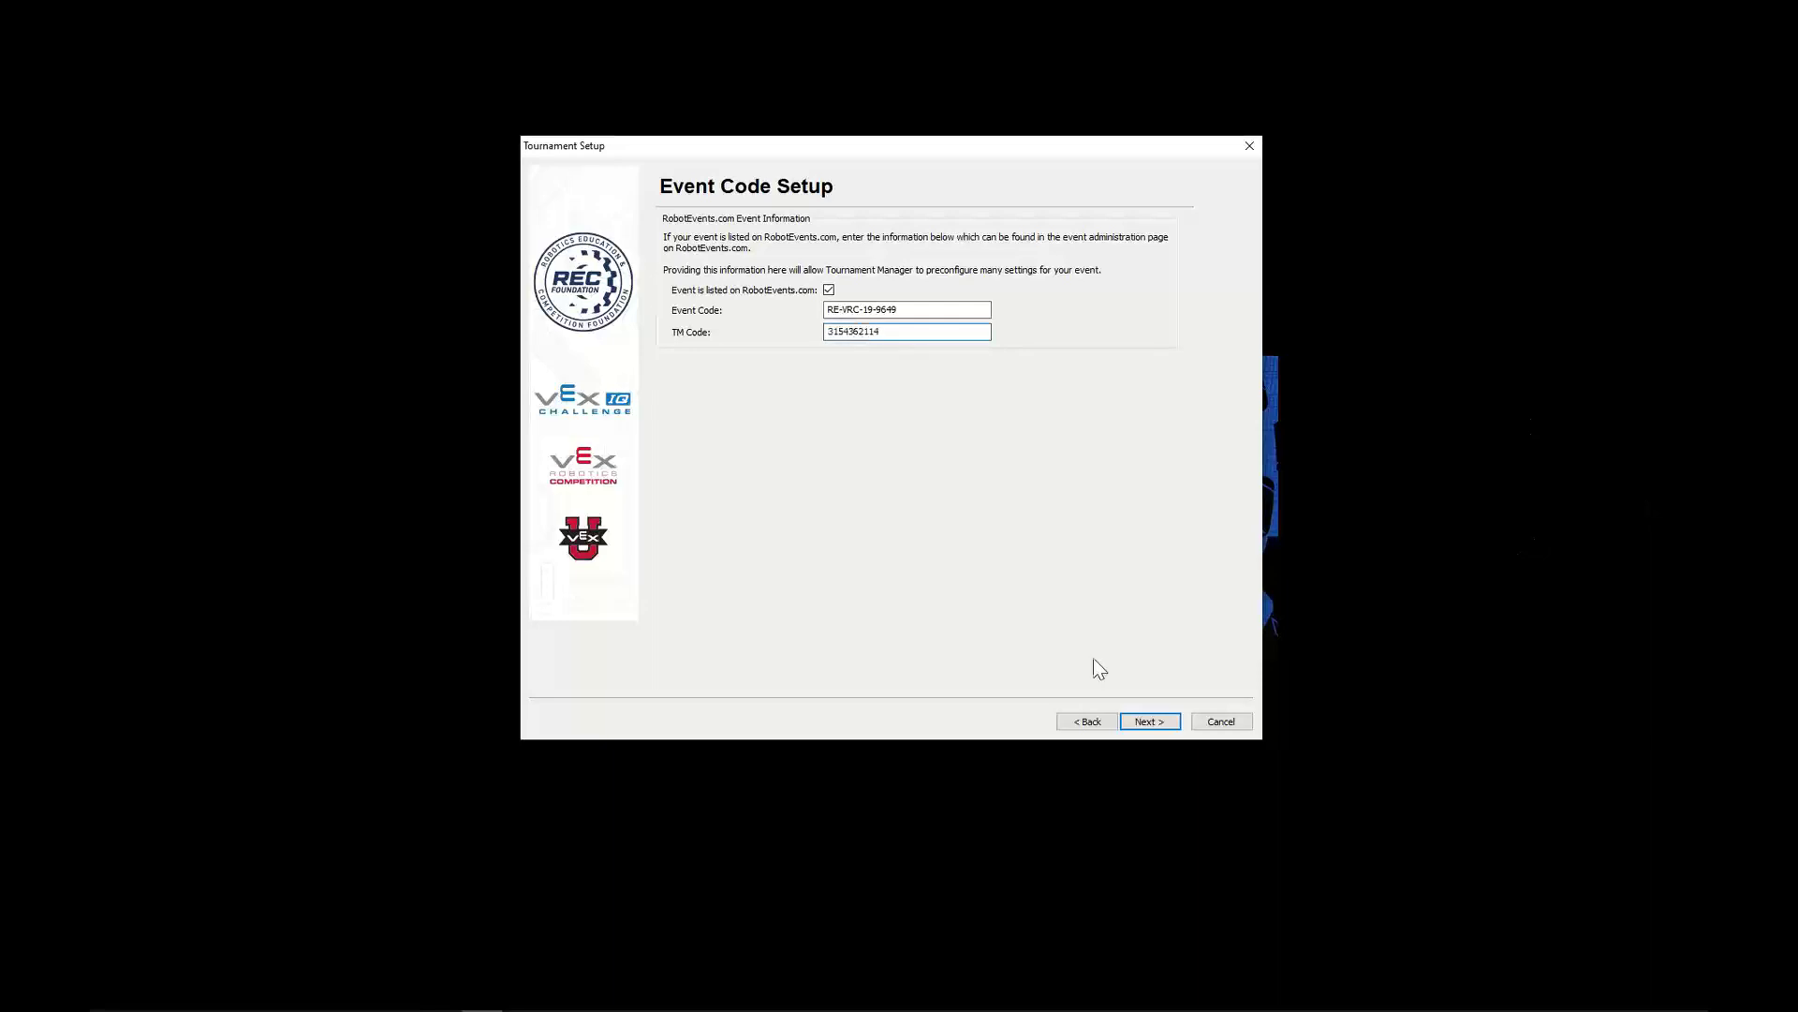
click(1143, 720)
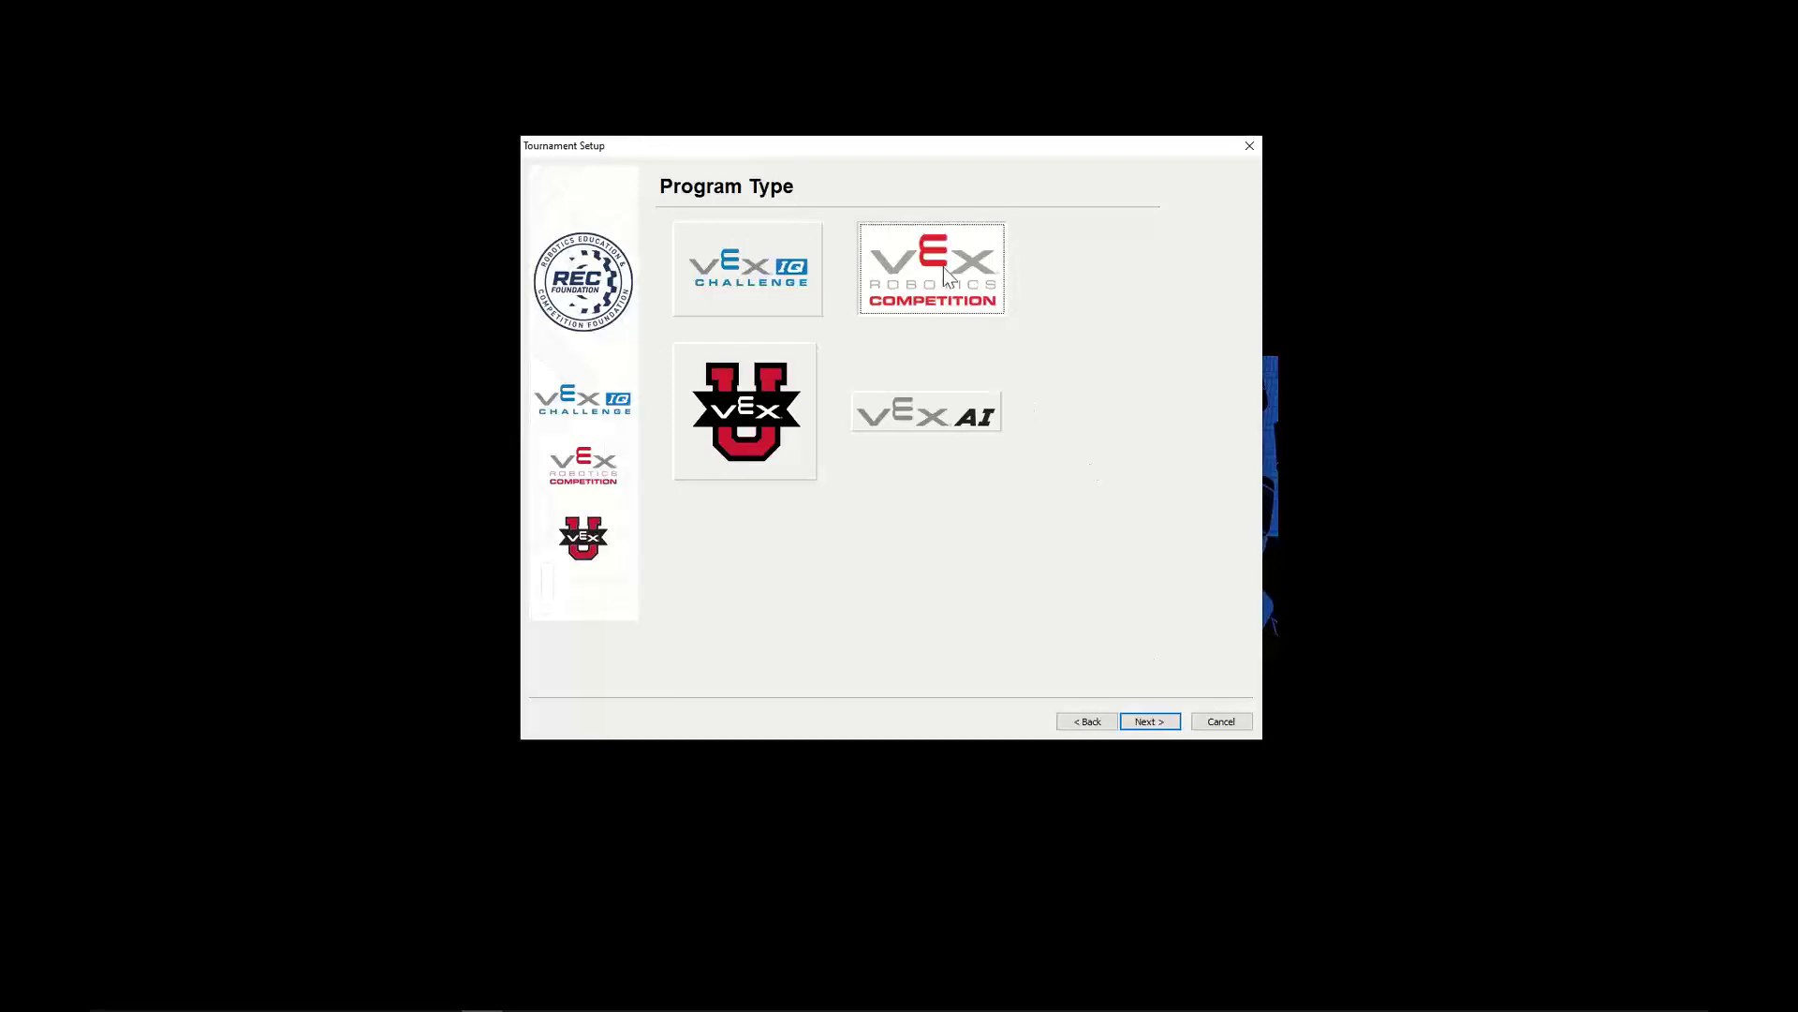
- Choose the VEX Robotics Competition program with Medium Tournament as the tournament type
click(1159, 722)
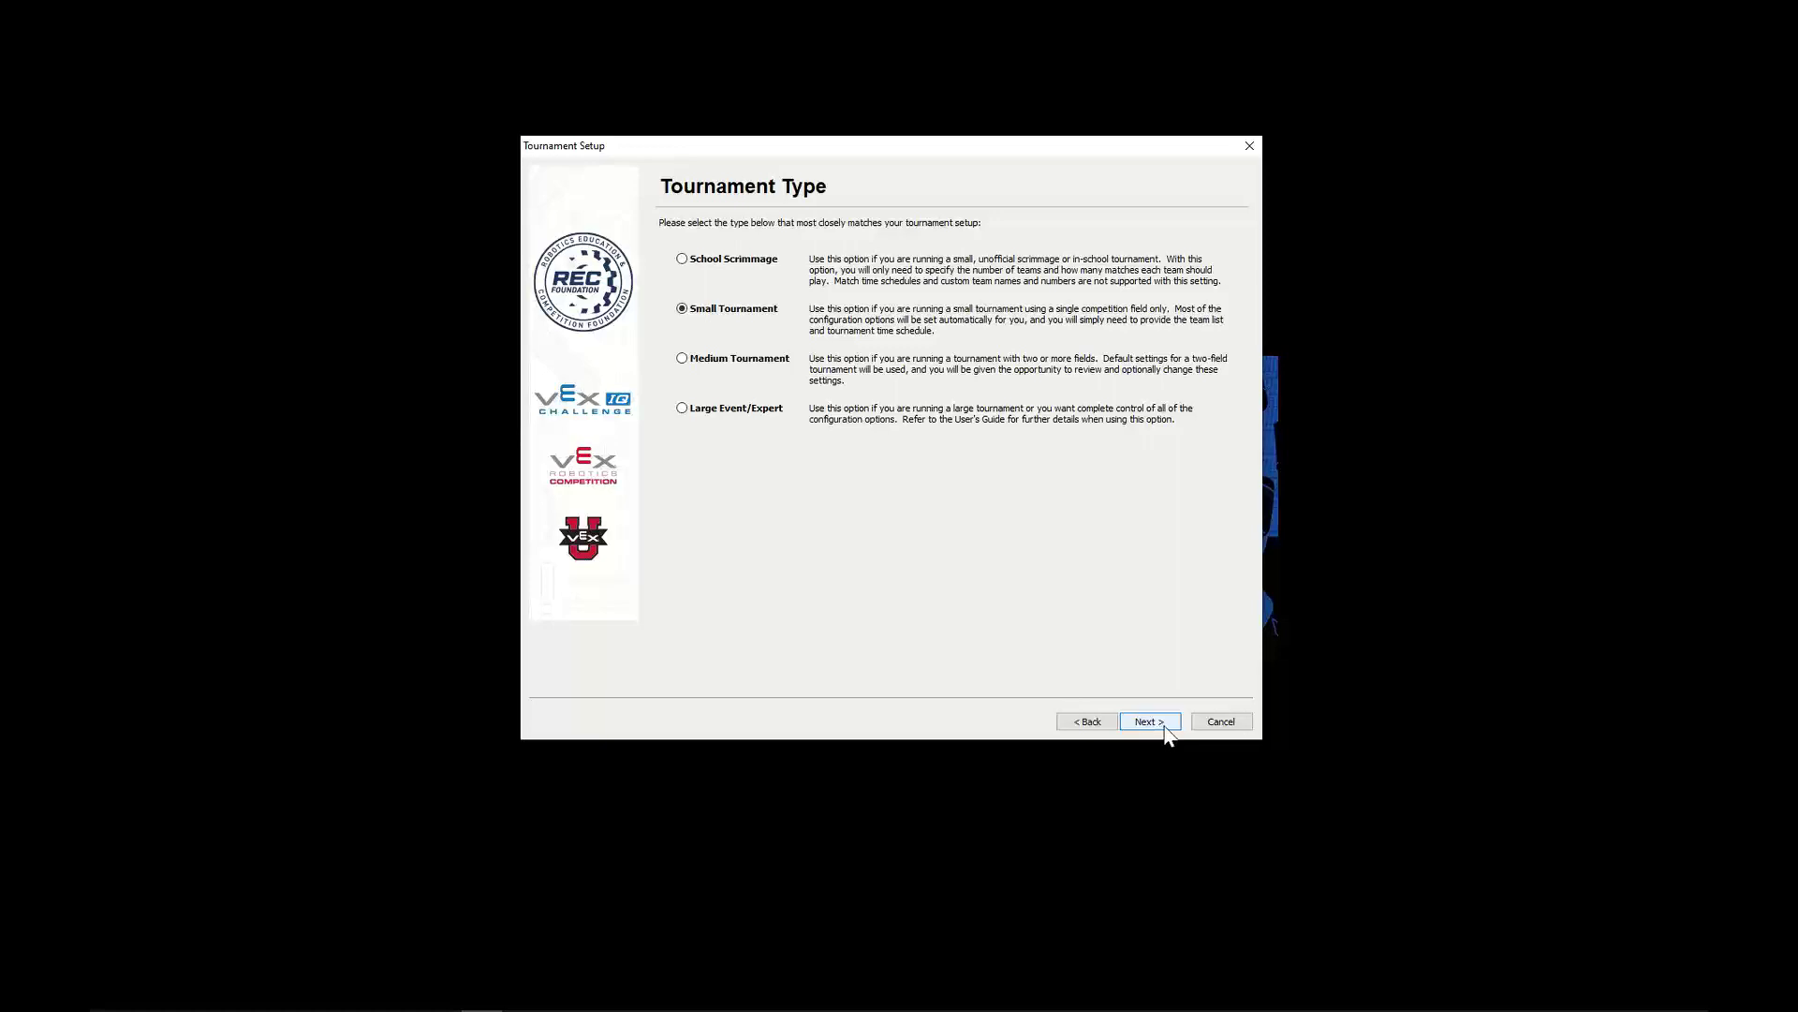
click(703, 364)
- Name the event 'Knights Qualifier - Left TM' and enter the Tournament Manager password
click(1175, 727)
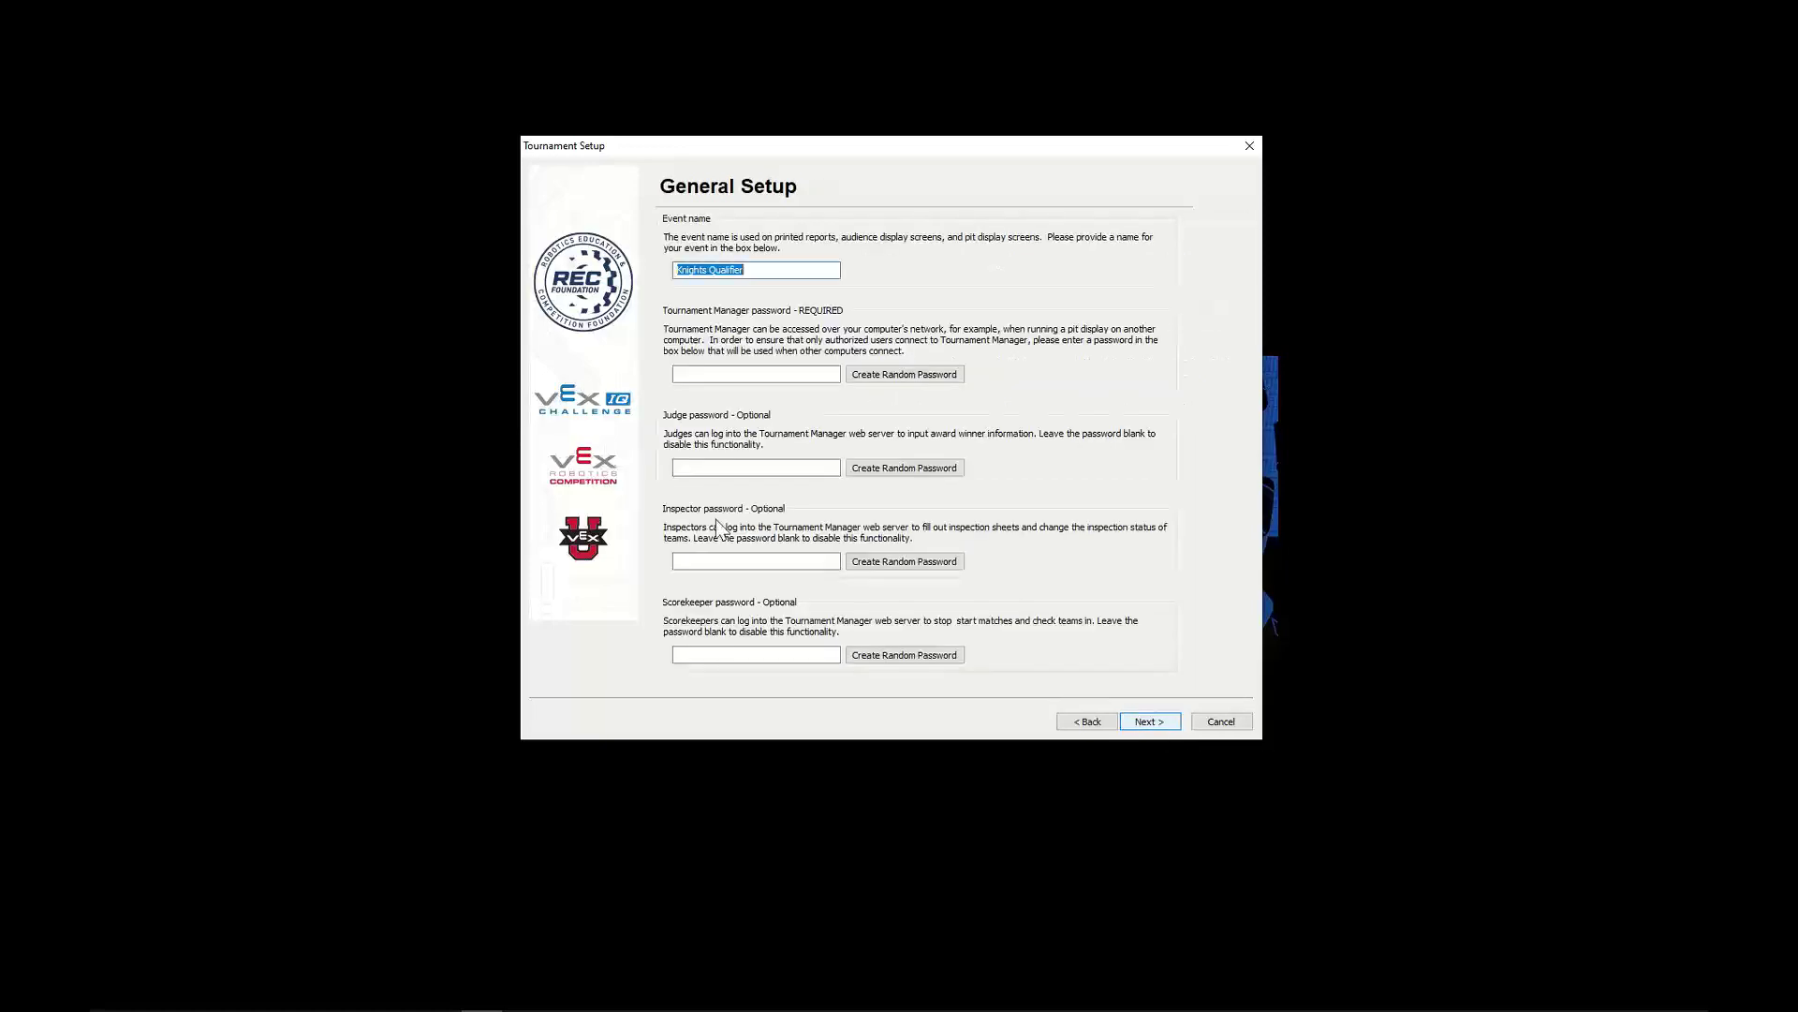
text(- Left )
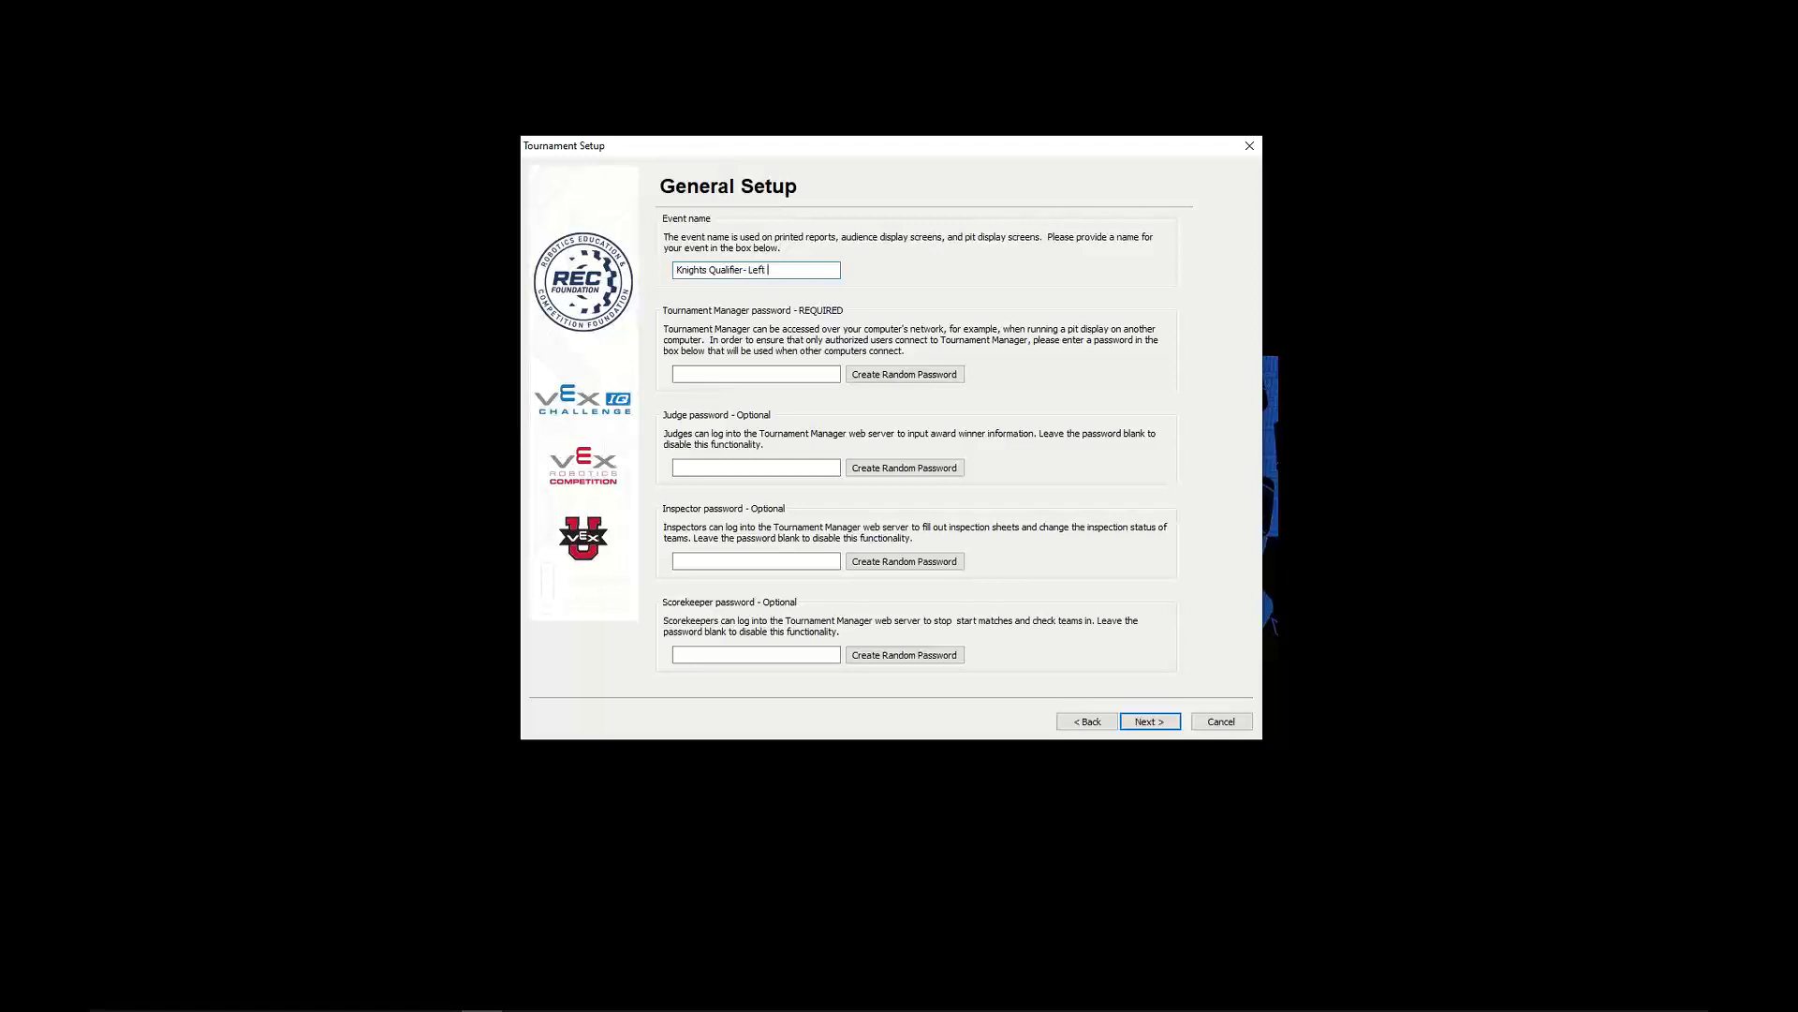
text(TM)
click(813, 370)
click(1153, 723)
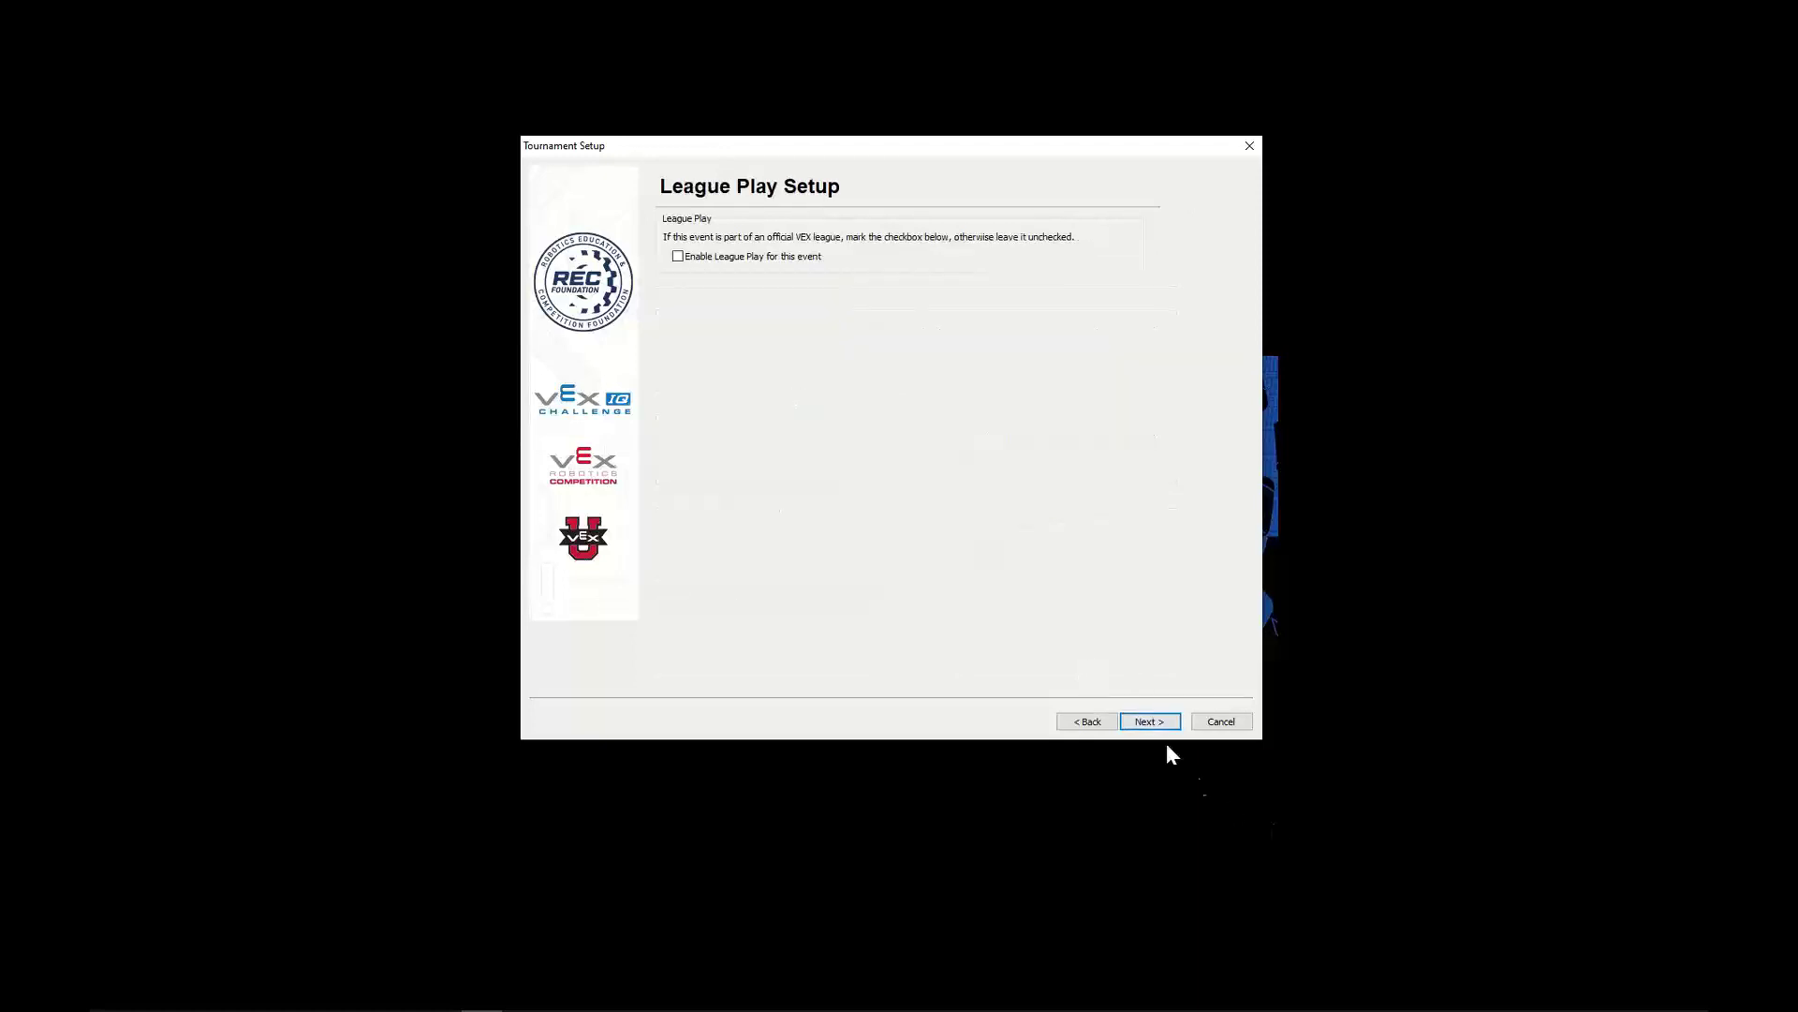
click(1153, 723)
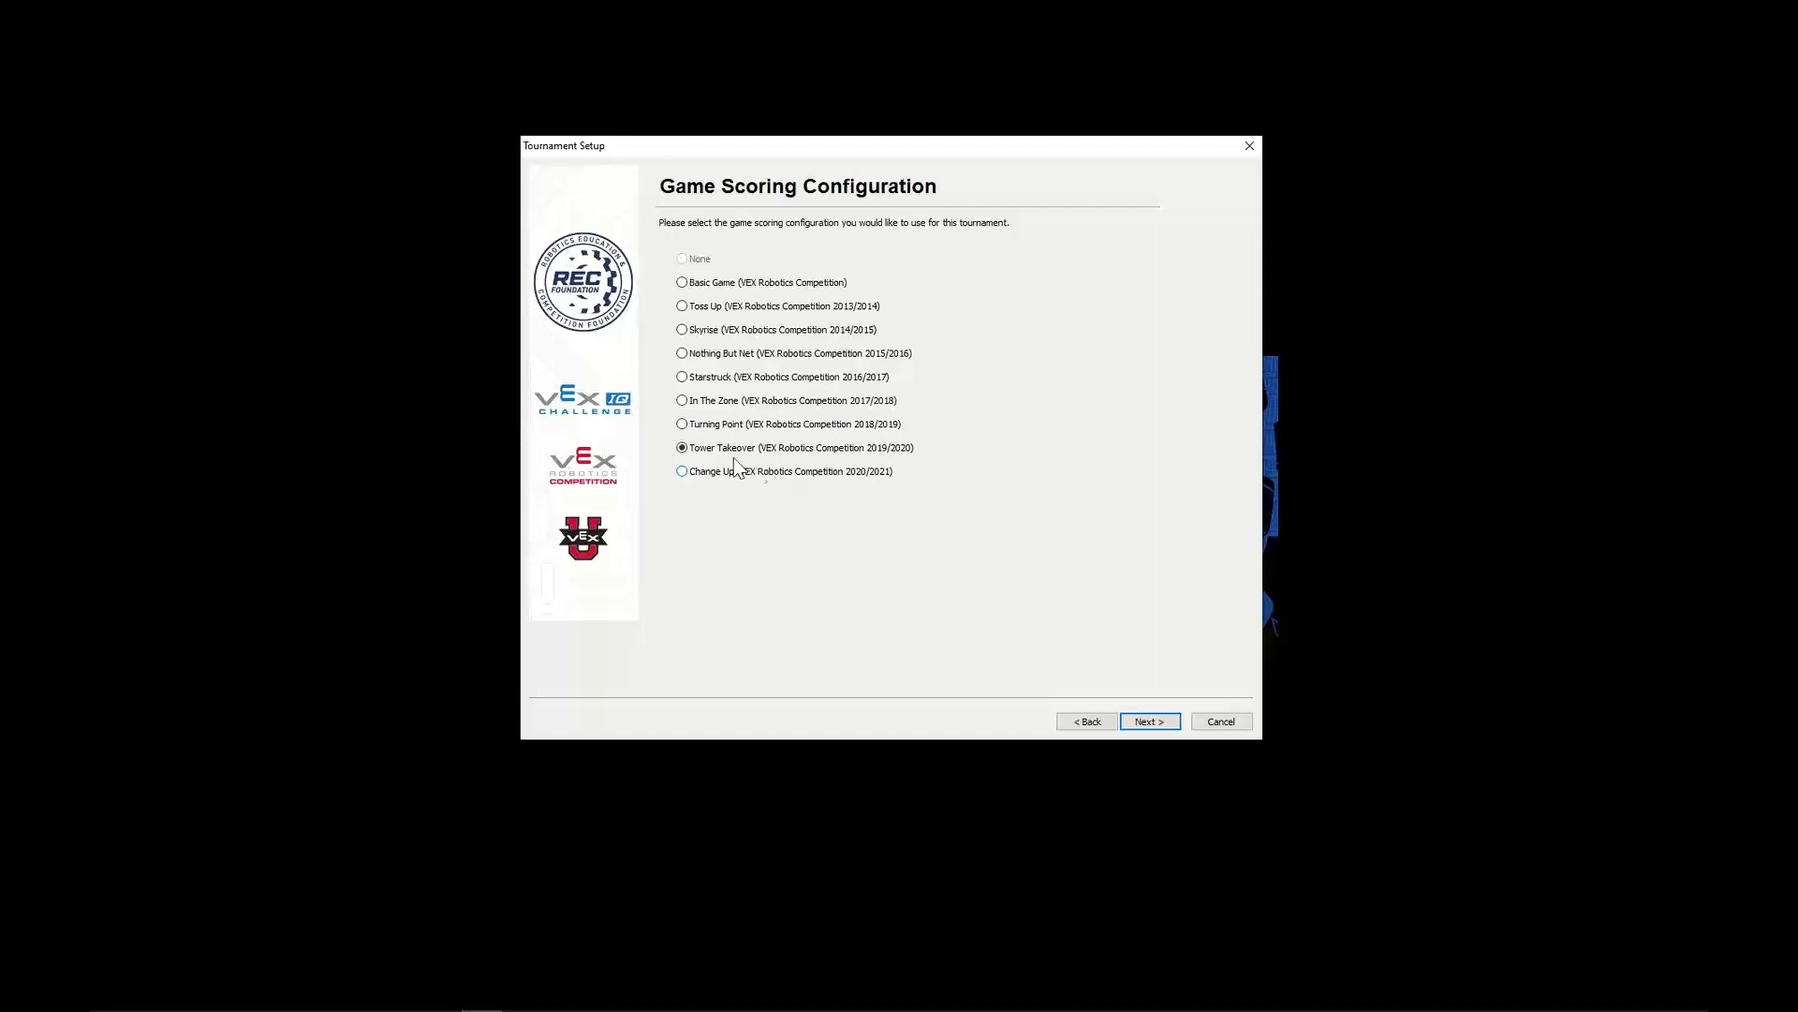
- Keep Tower Takeover as the game scoring and continue to the team list
click(1141, 720)
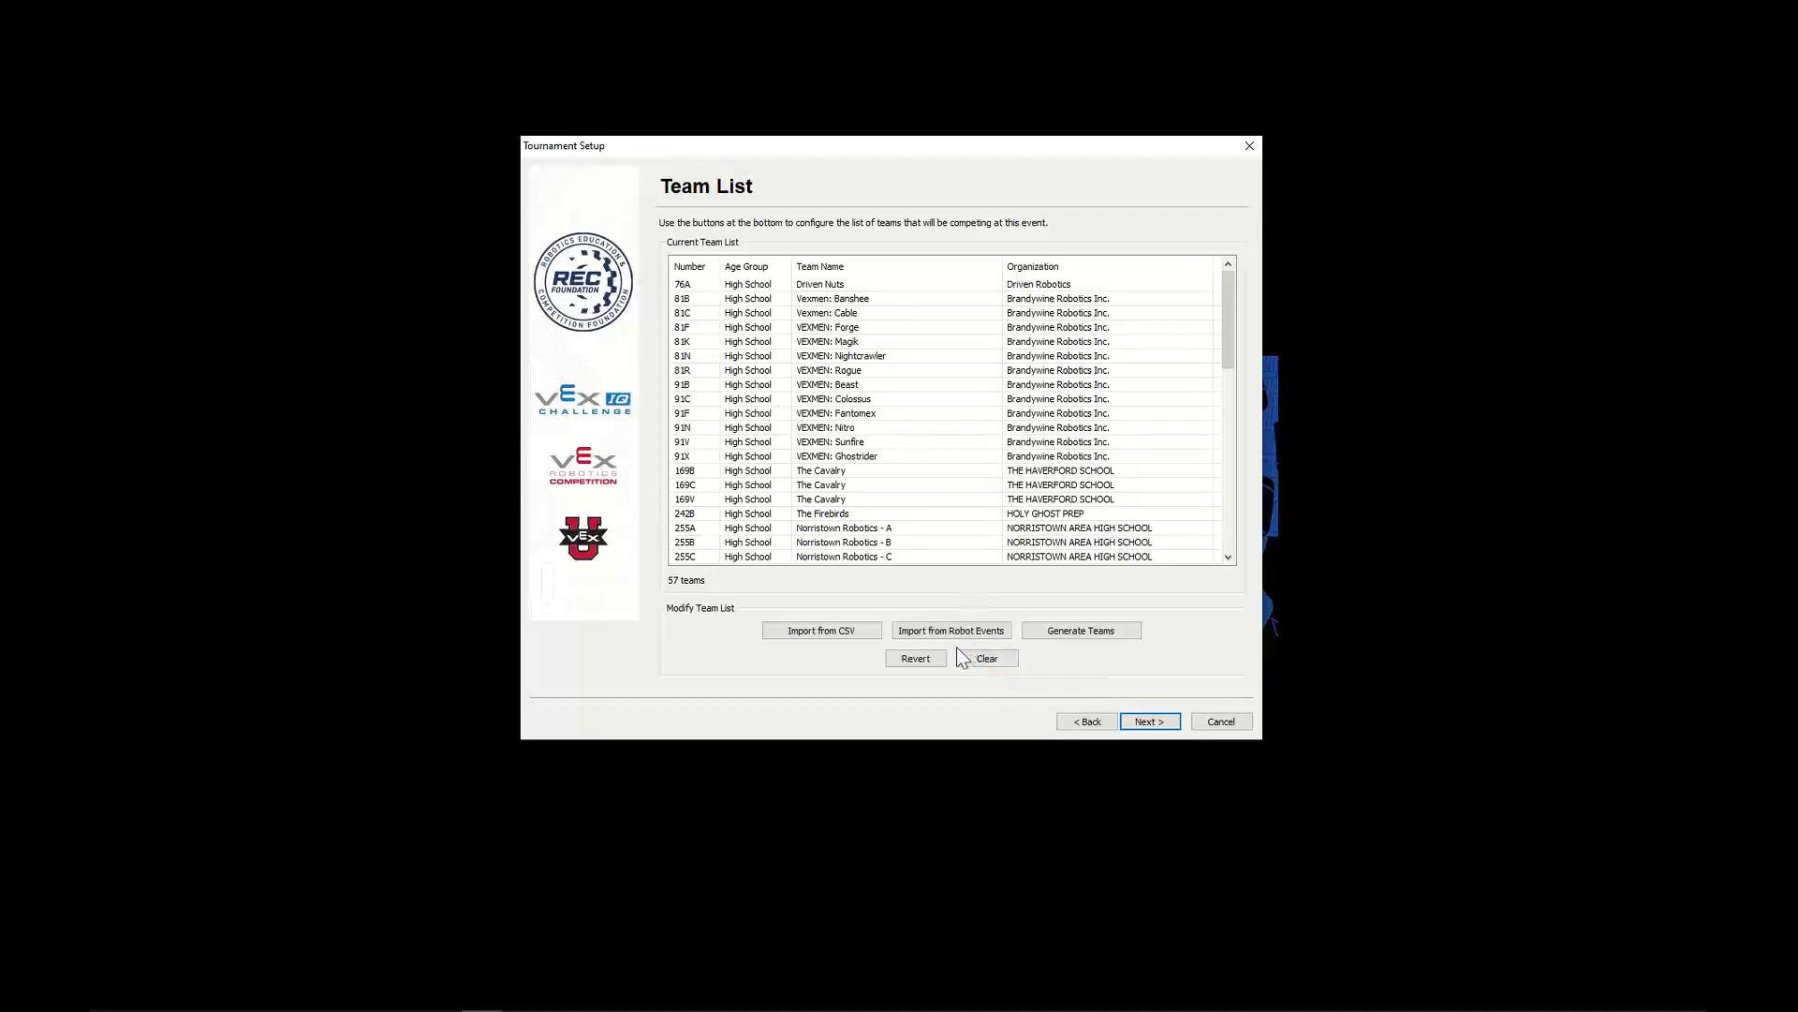
- Clear the 57 preloaded teams and import the 28 teams from the Left Side Knight Events CSV
click(1008, 657)
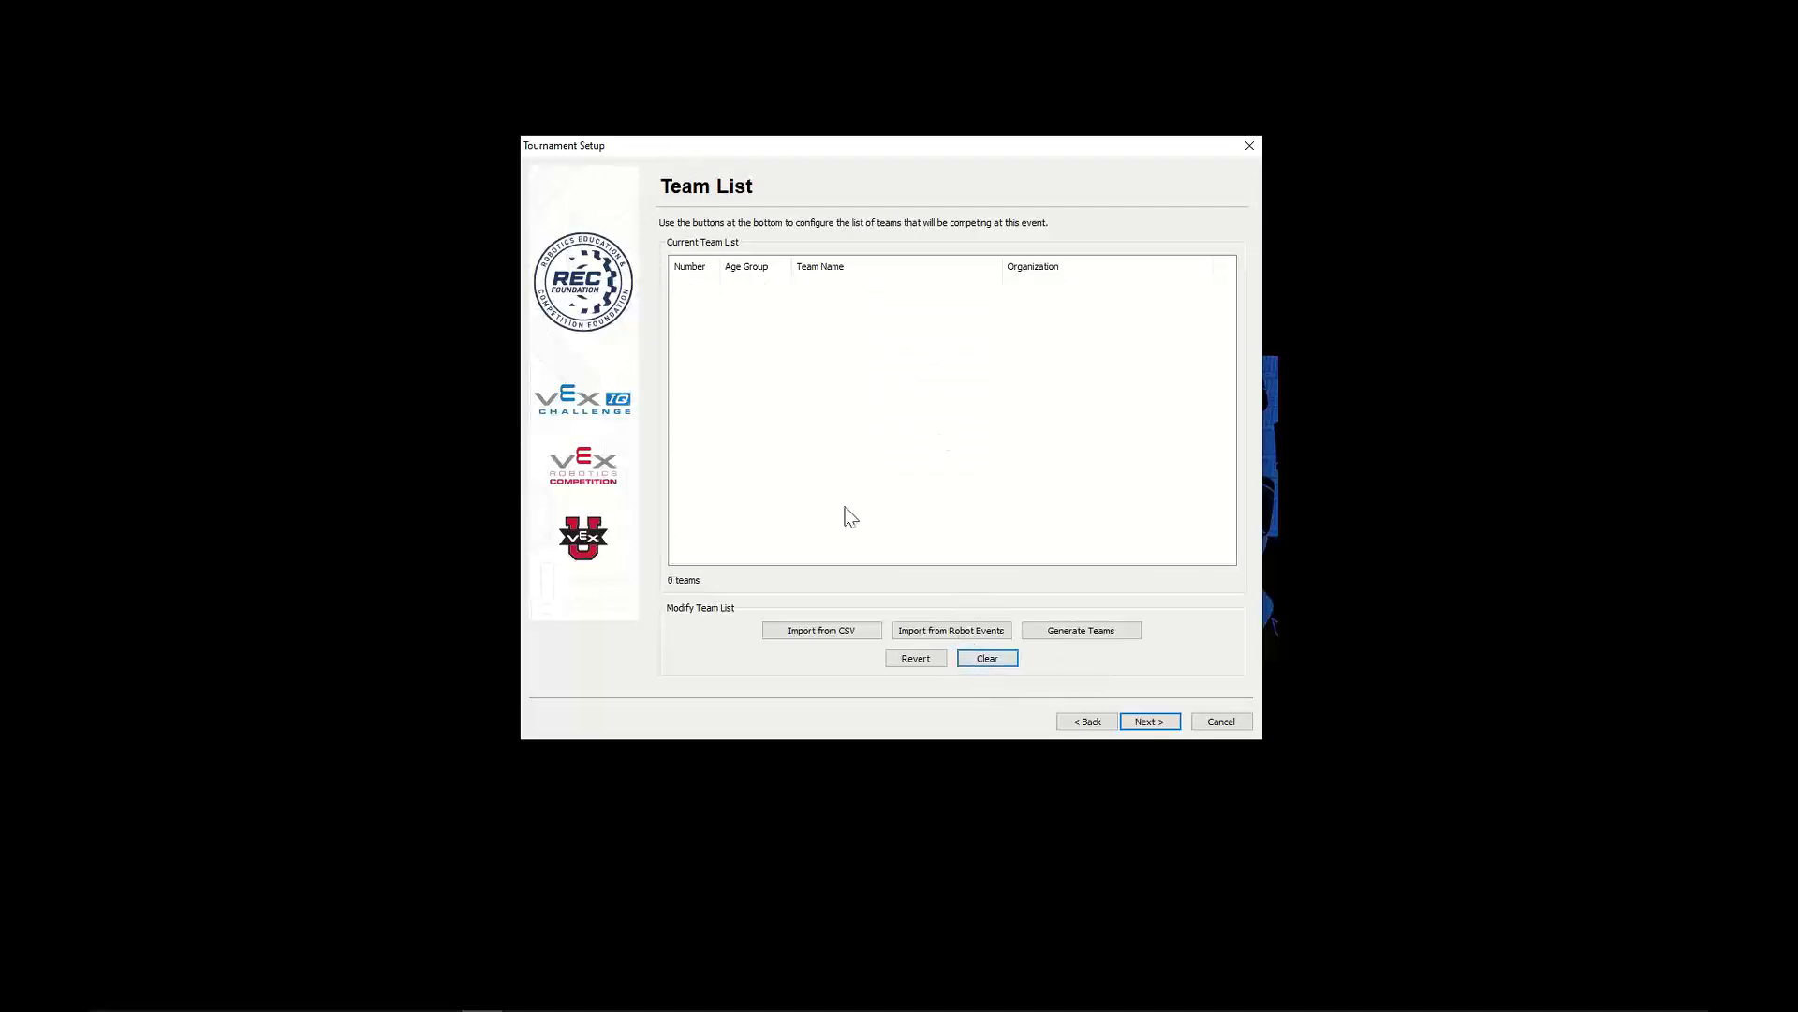
click(859, 632)
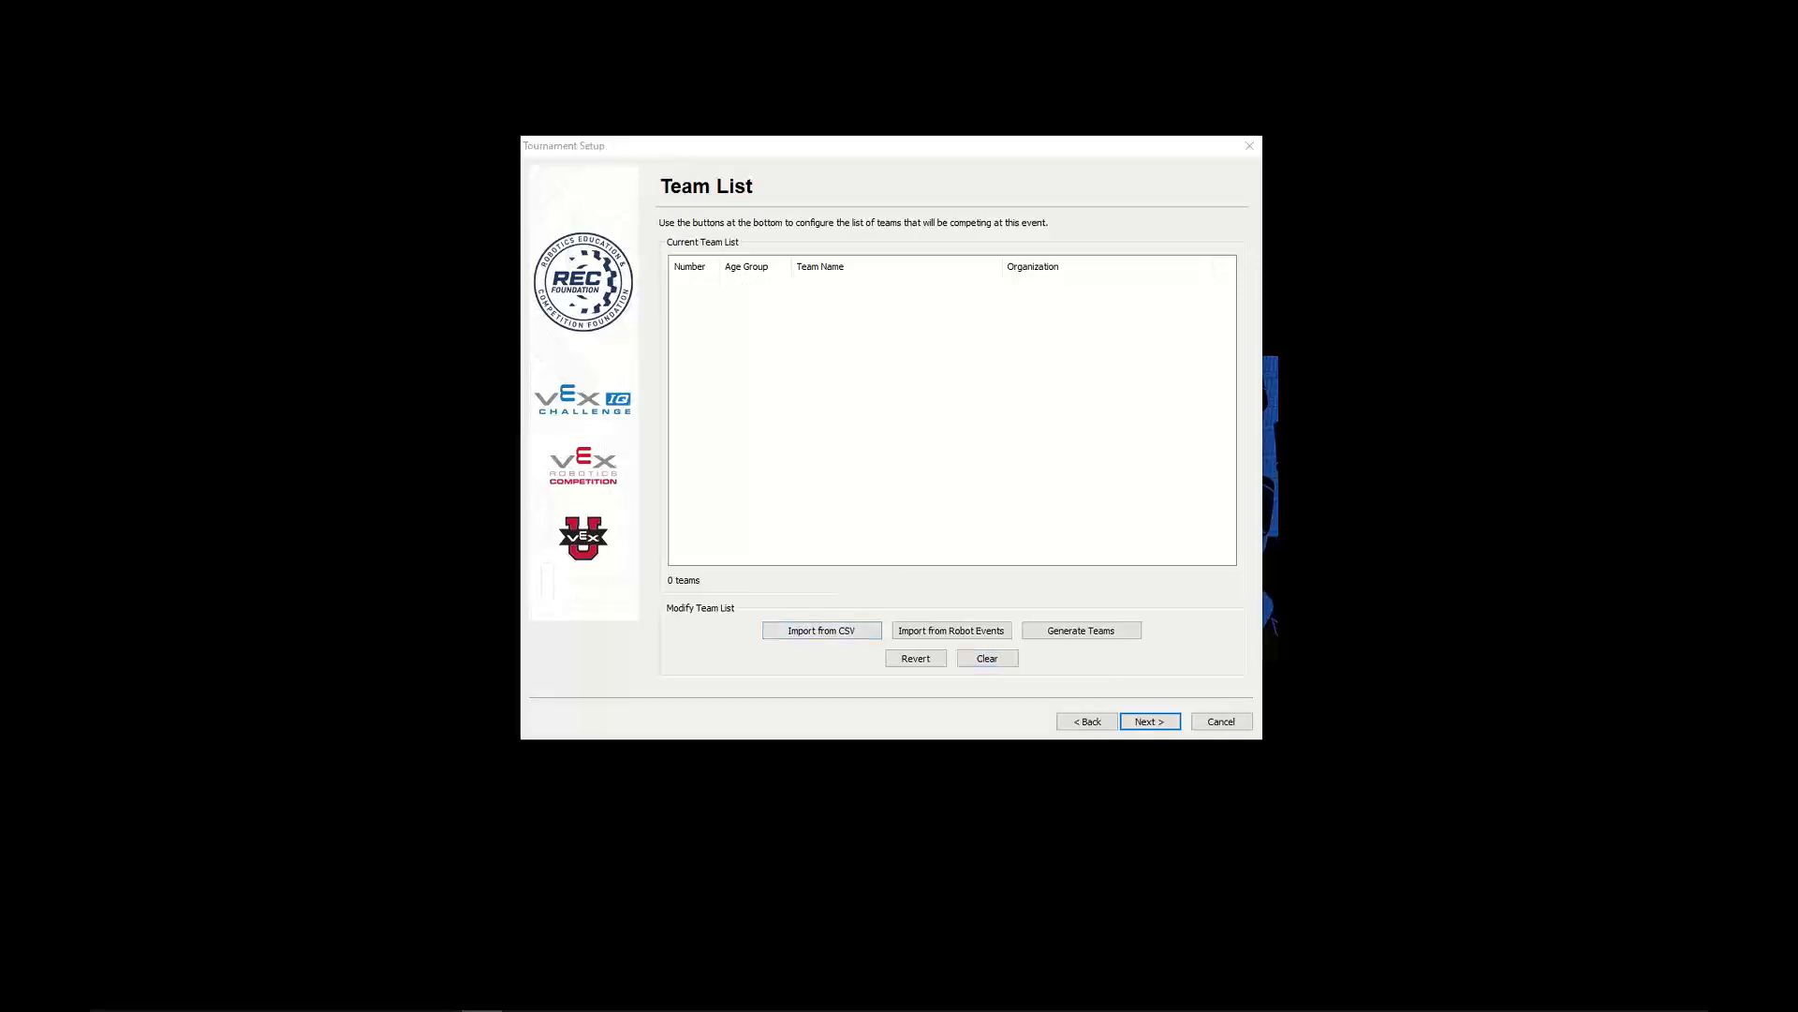
drag(1475, 279, 1363, 250)
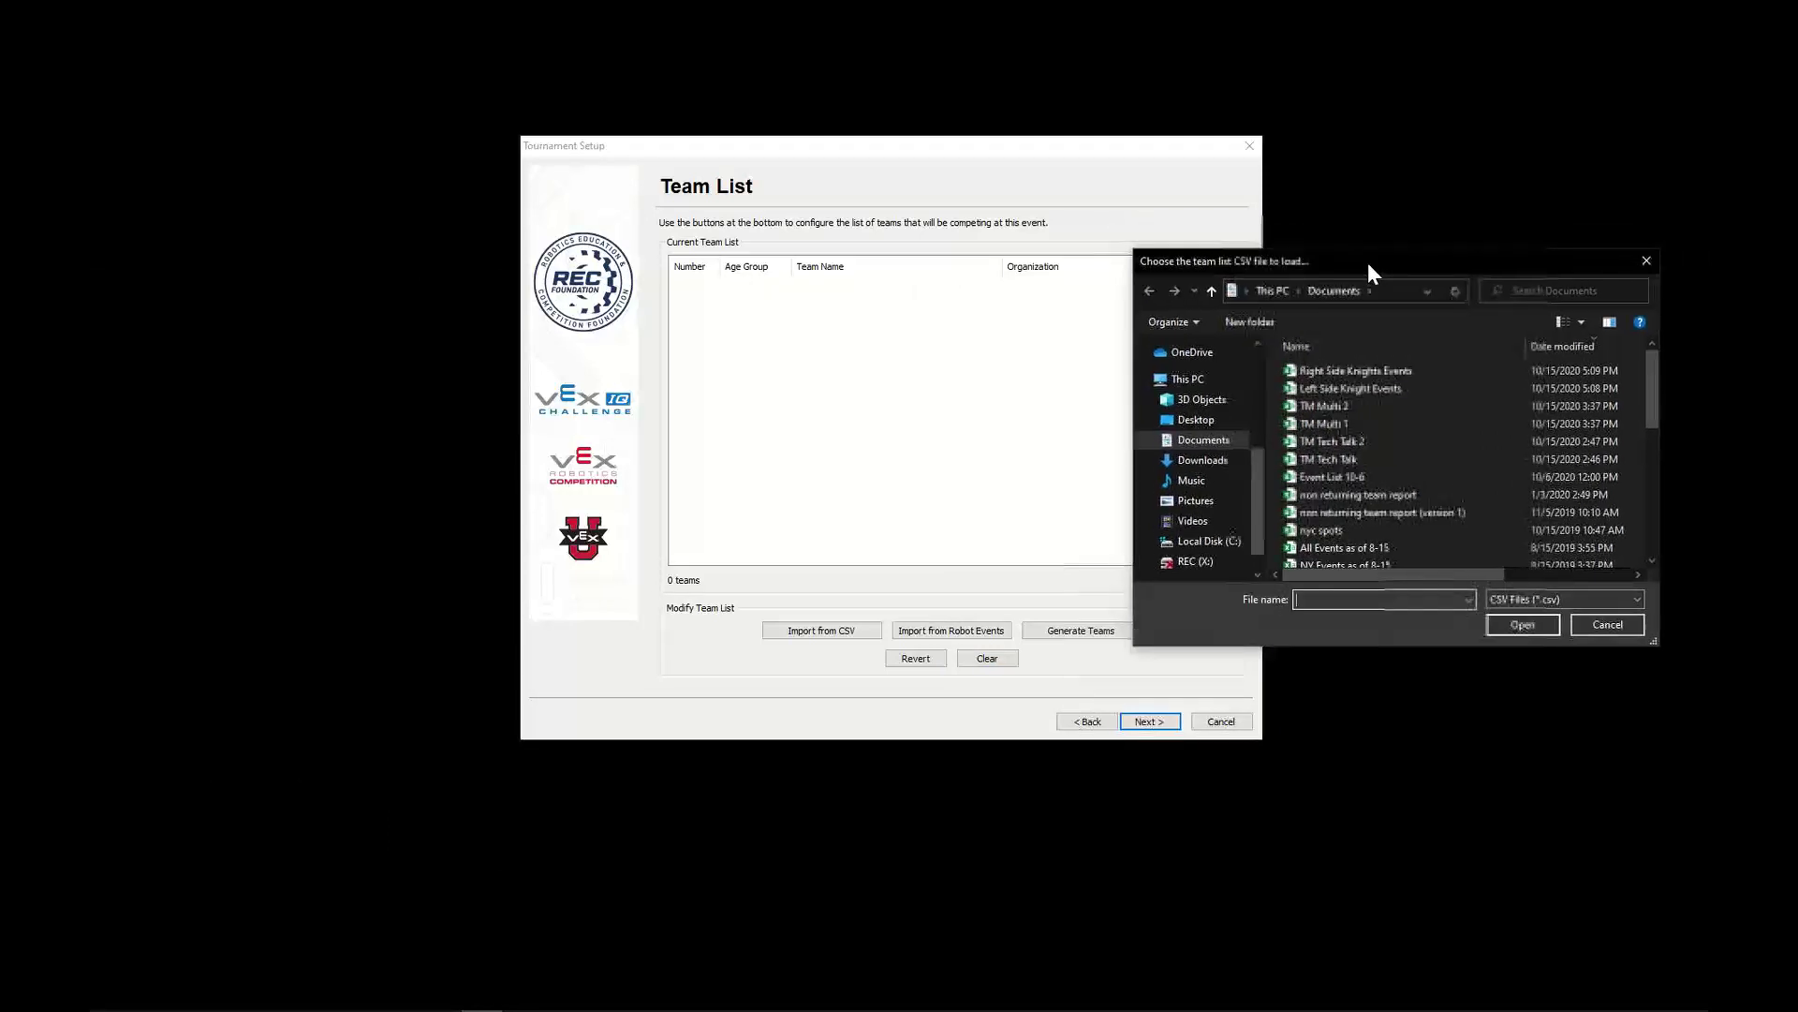
click(1374, 386)
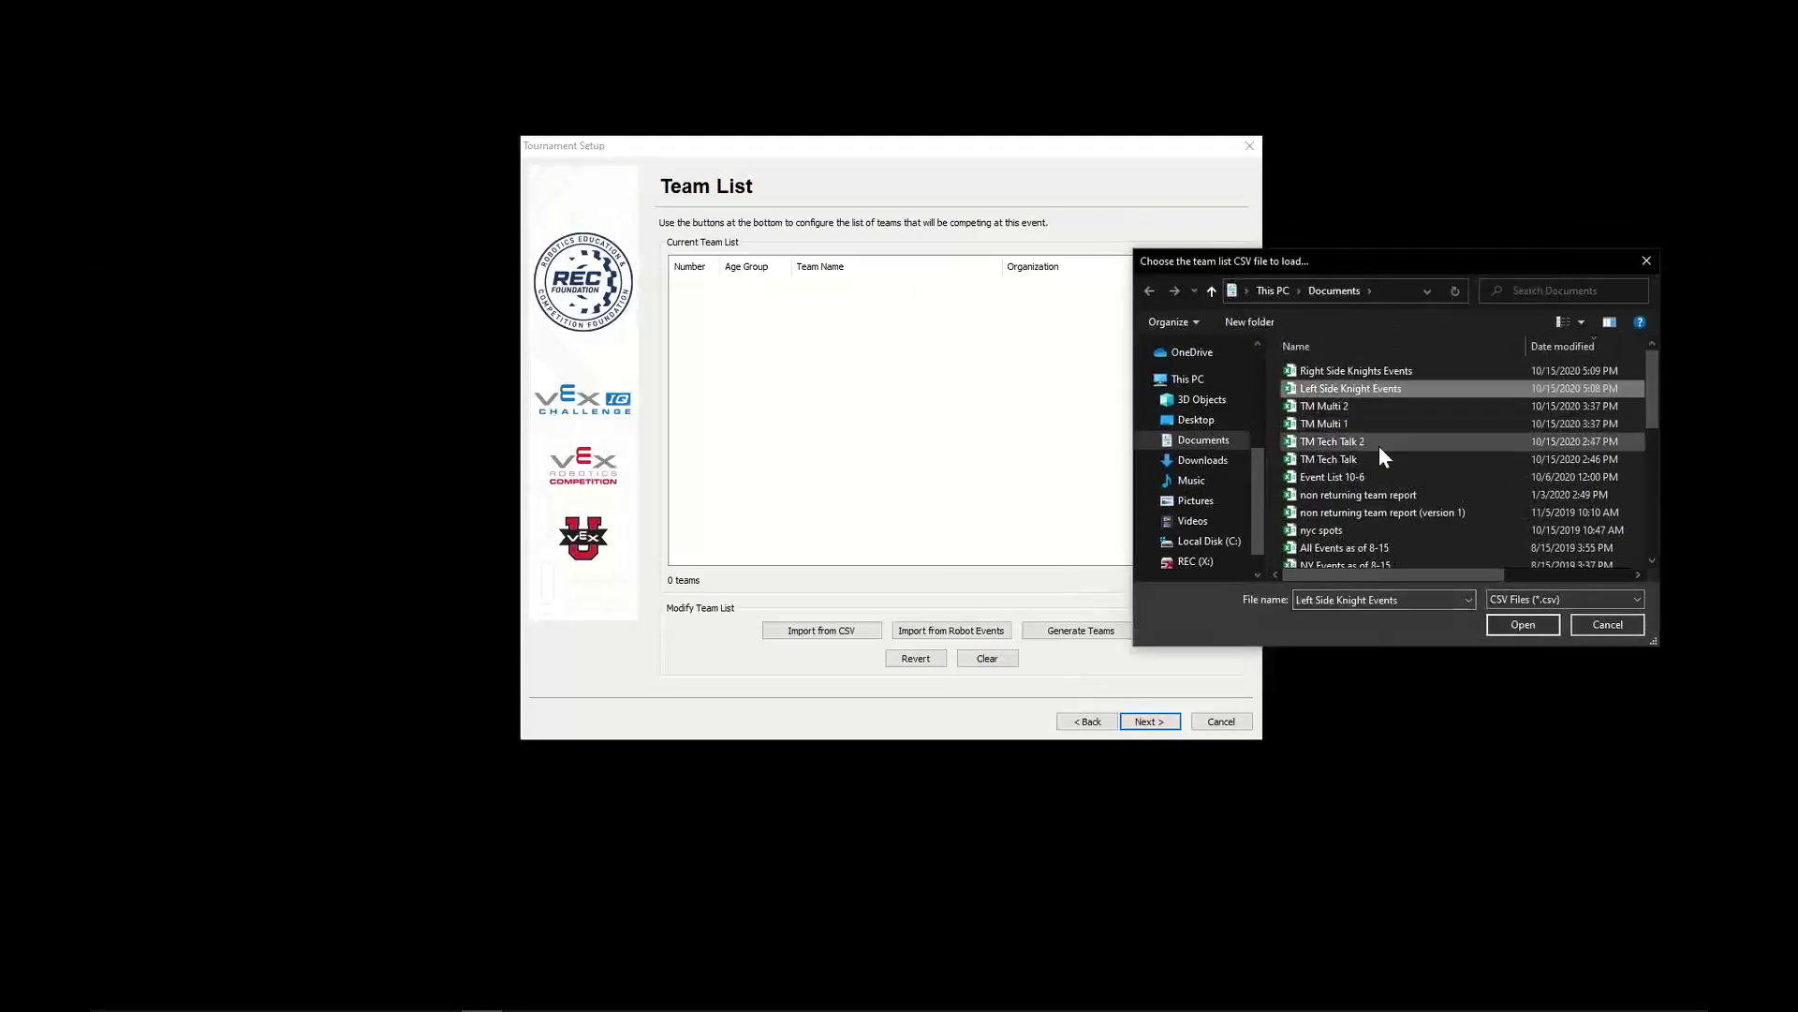
click(1510, 627)
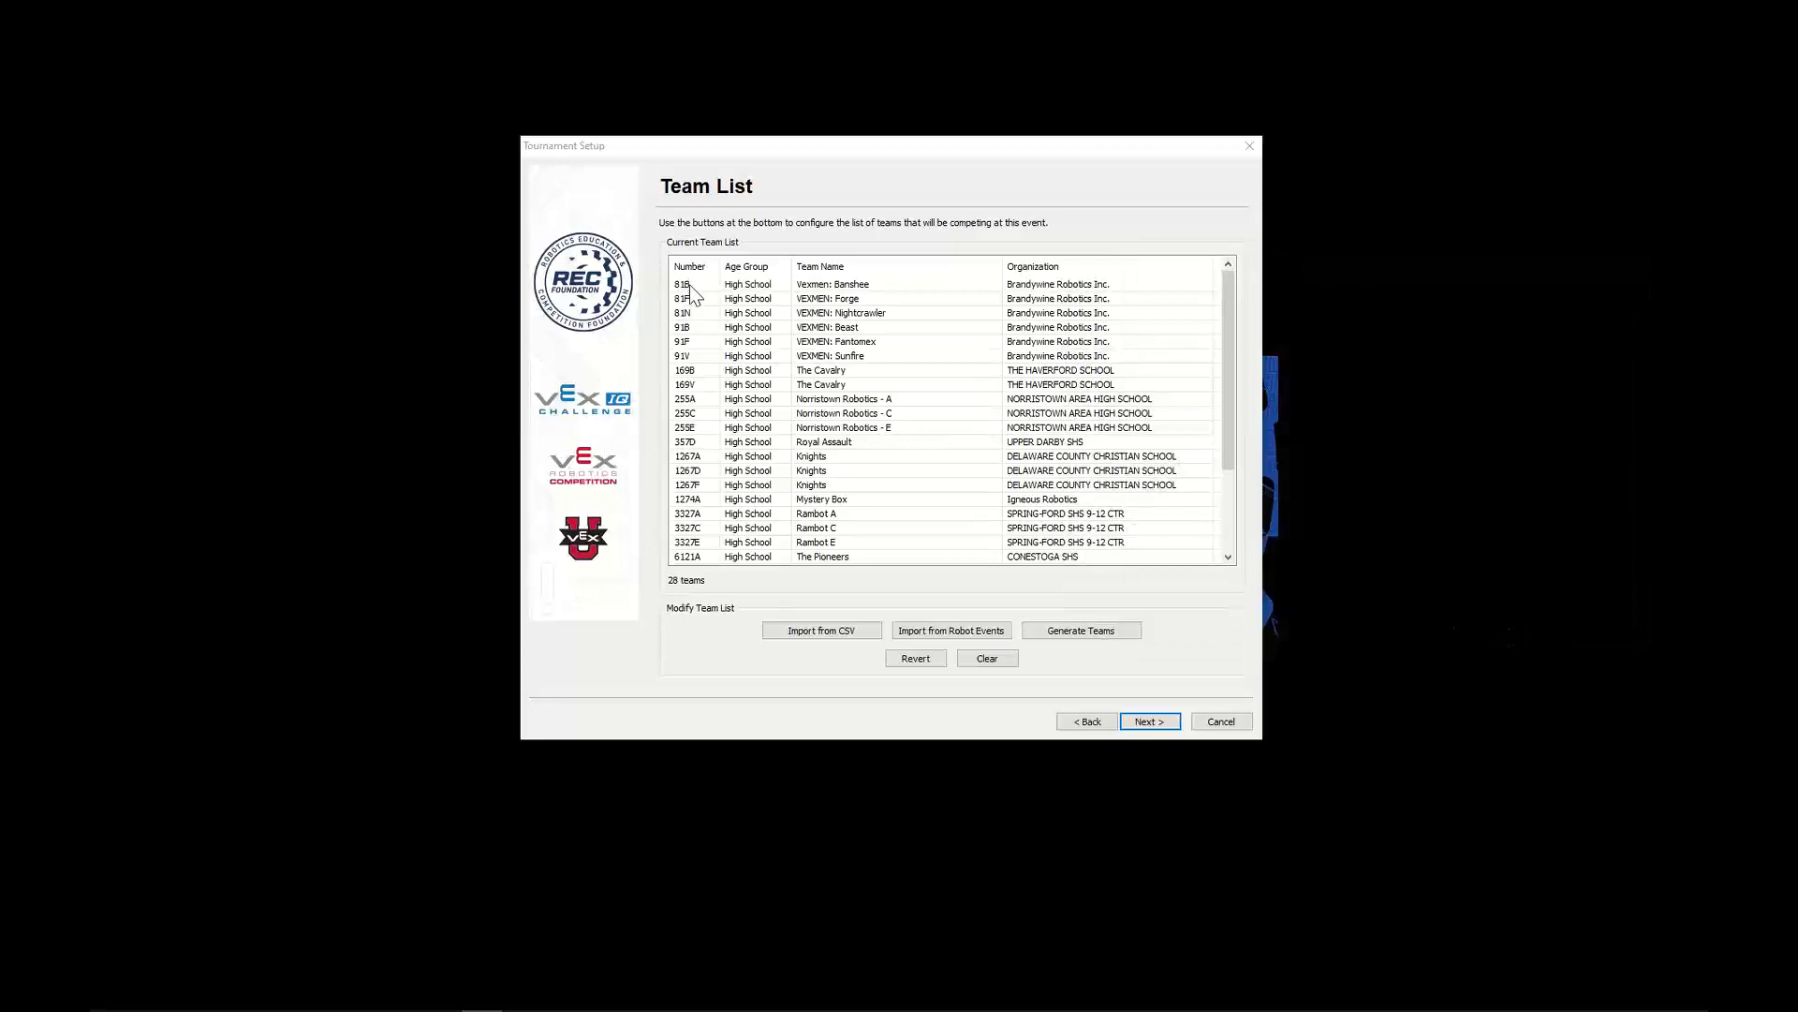
scroll(737, 448, down, 1)
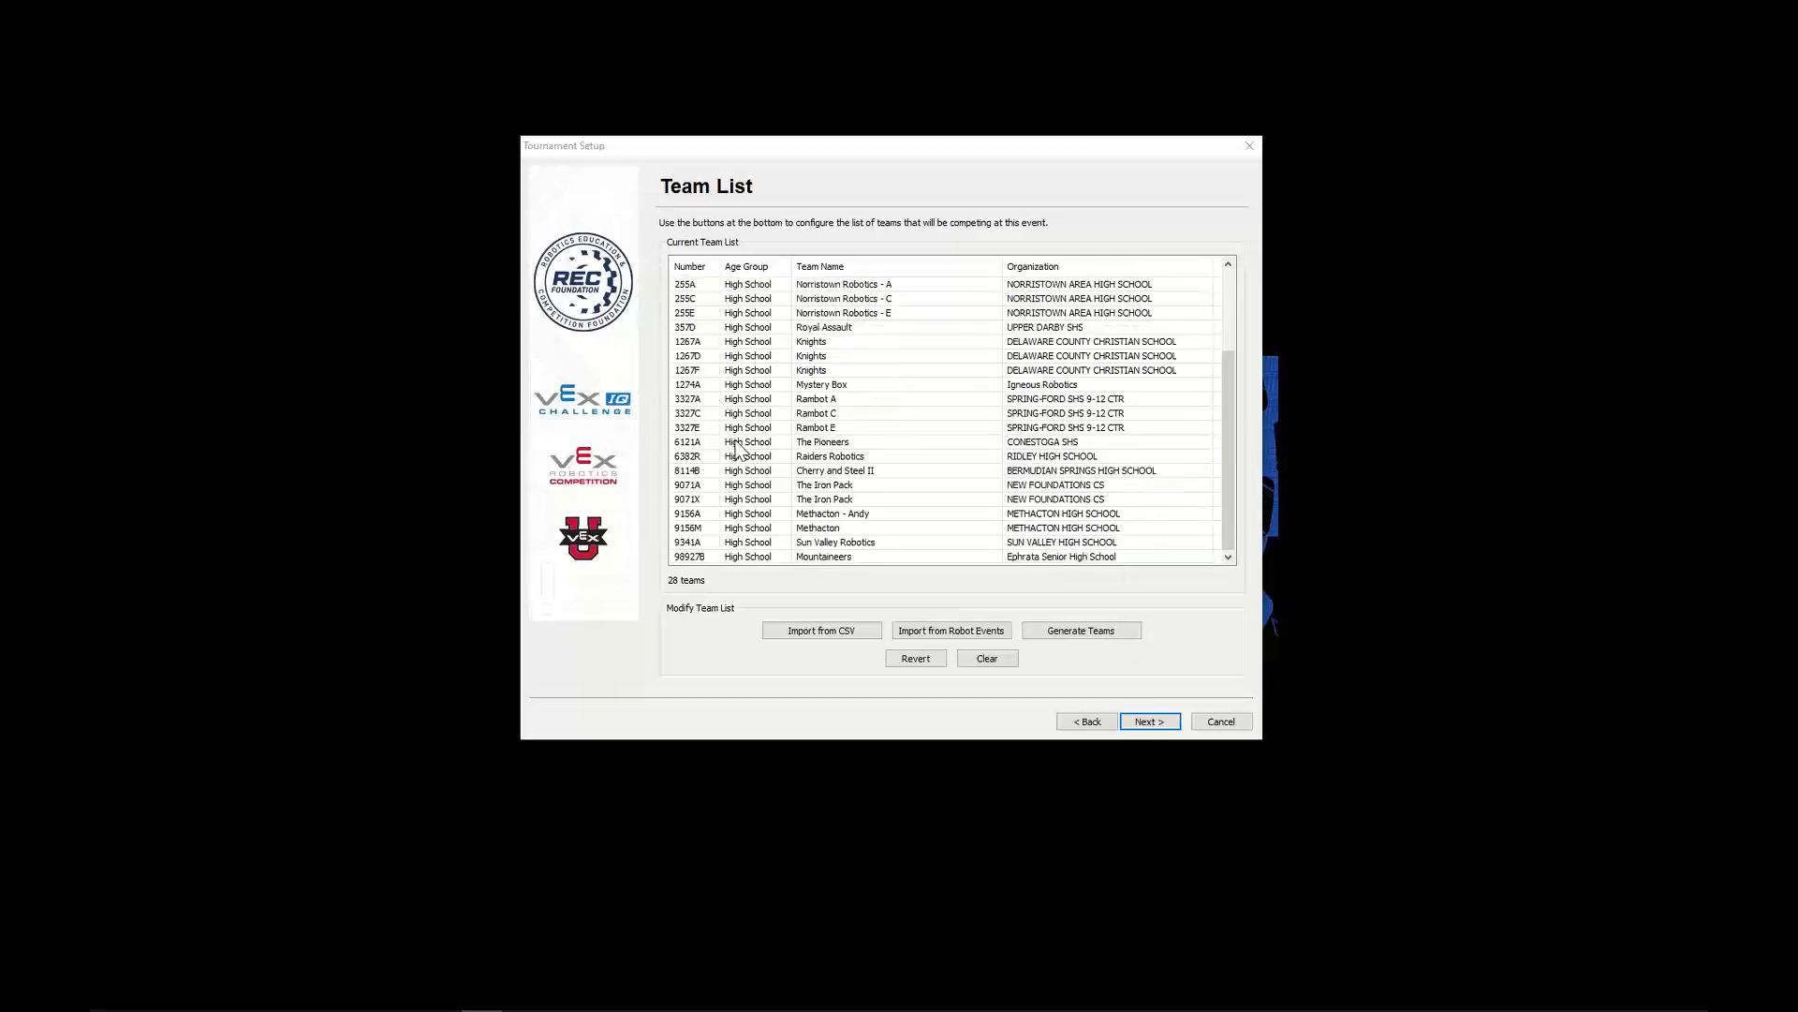
scroll(813, 452, up, 3)
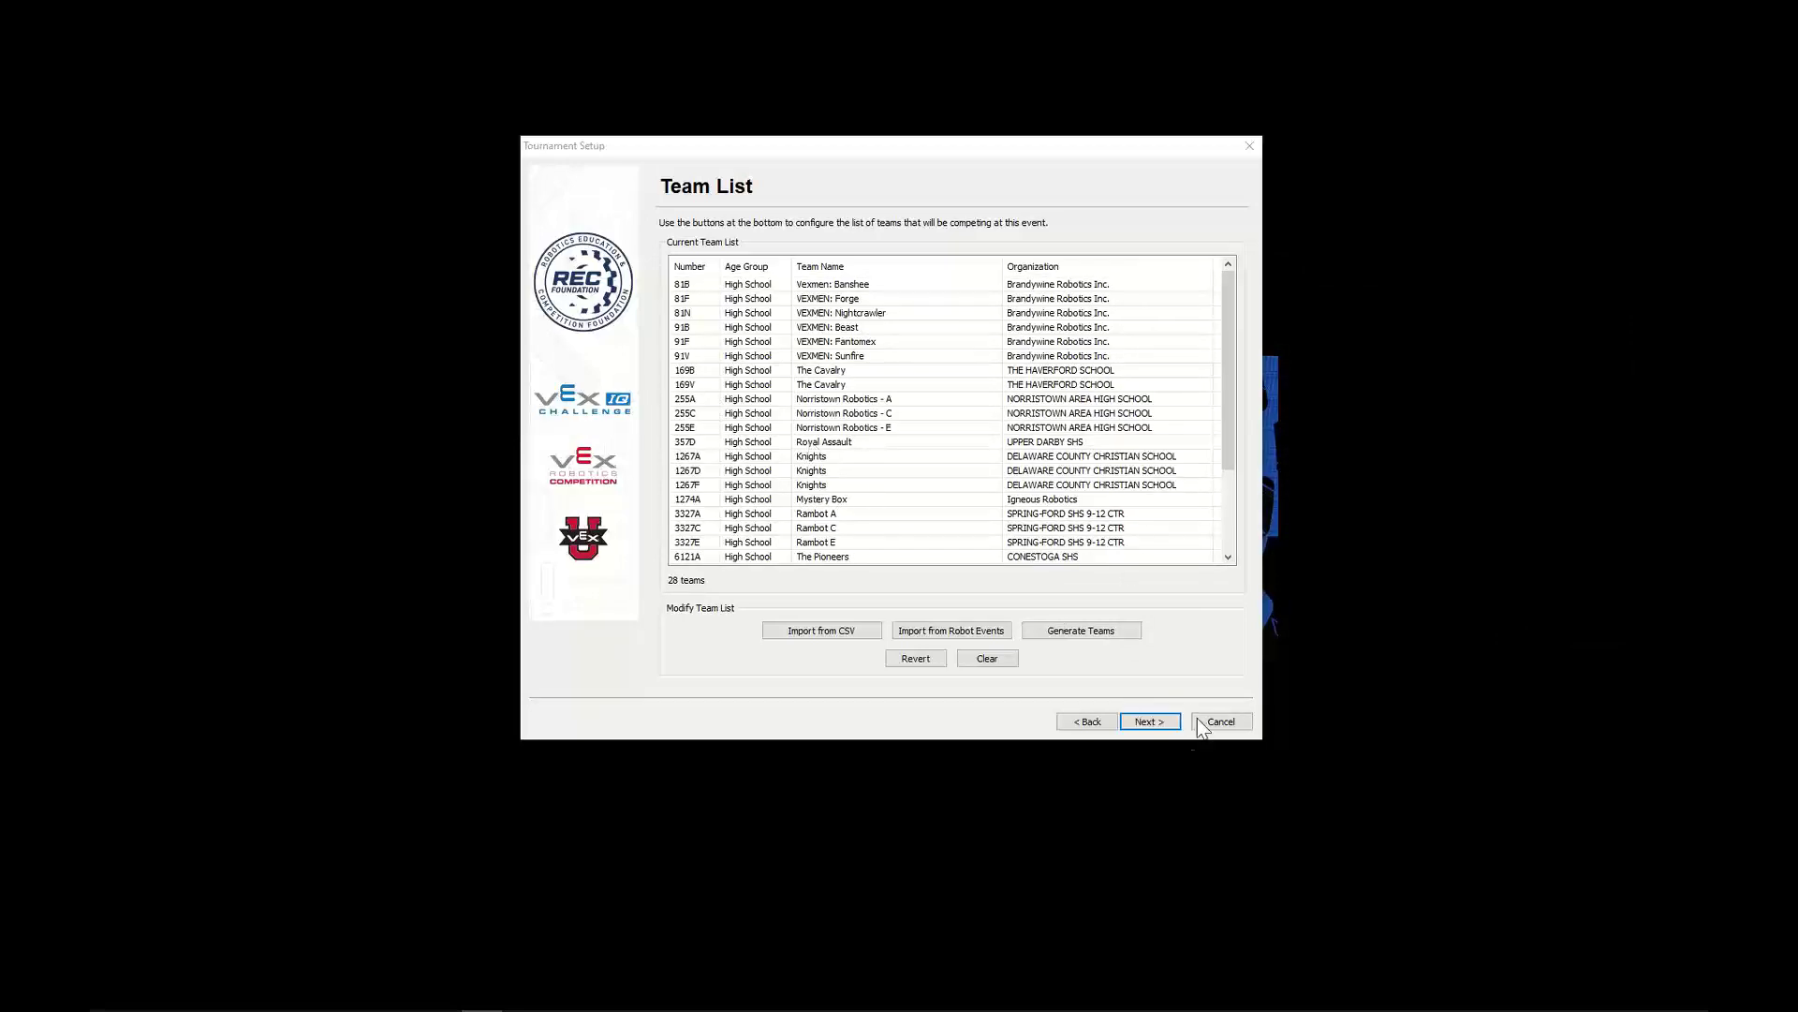
click(1167, 725)
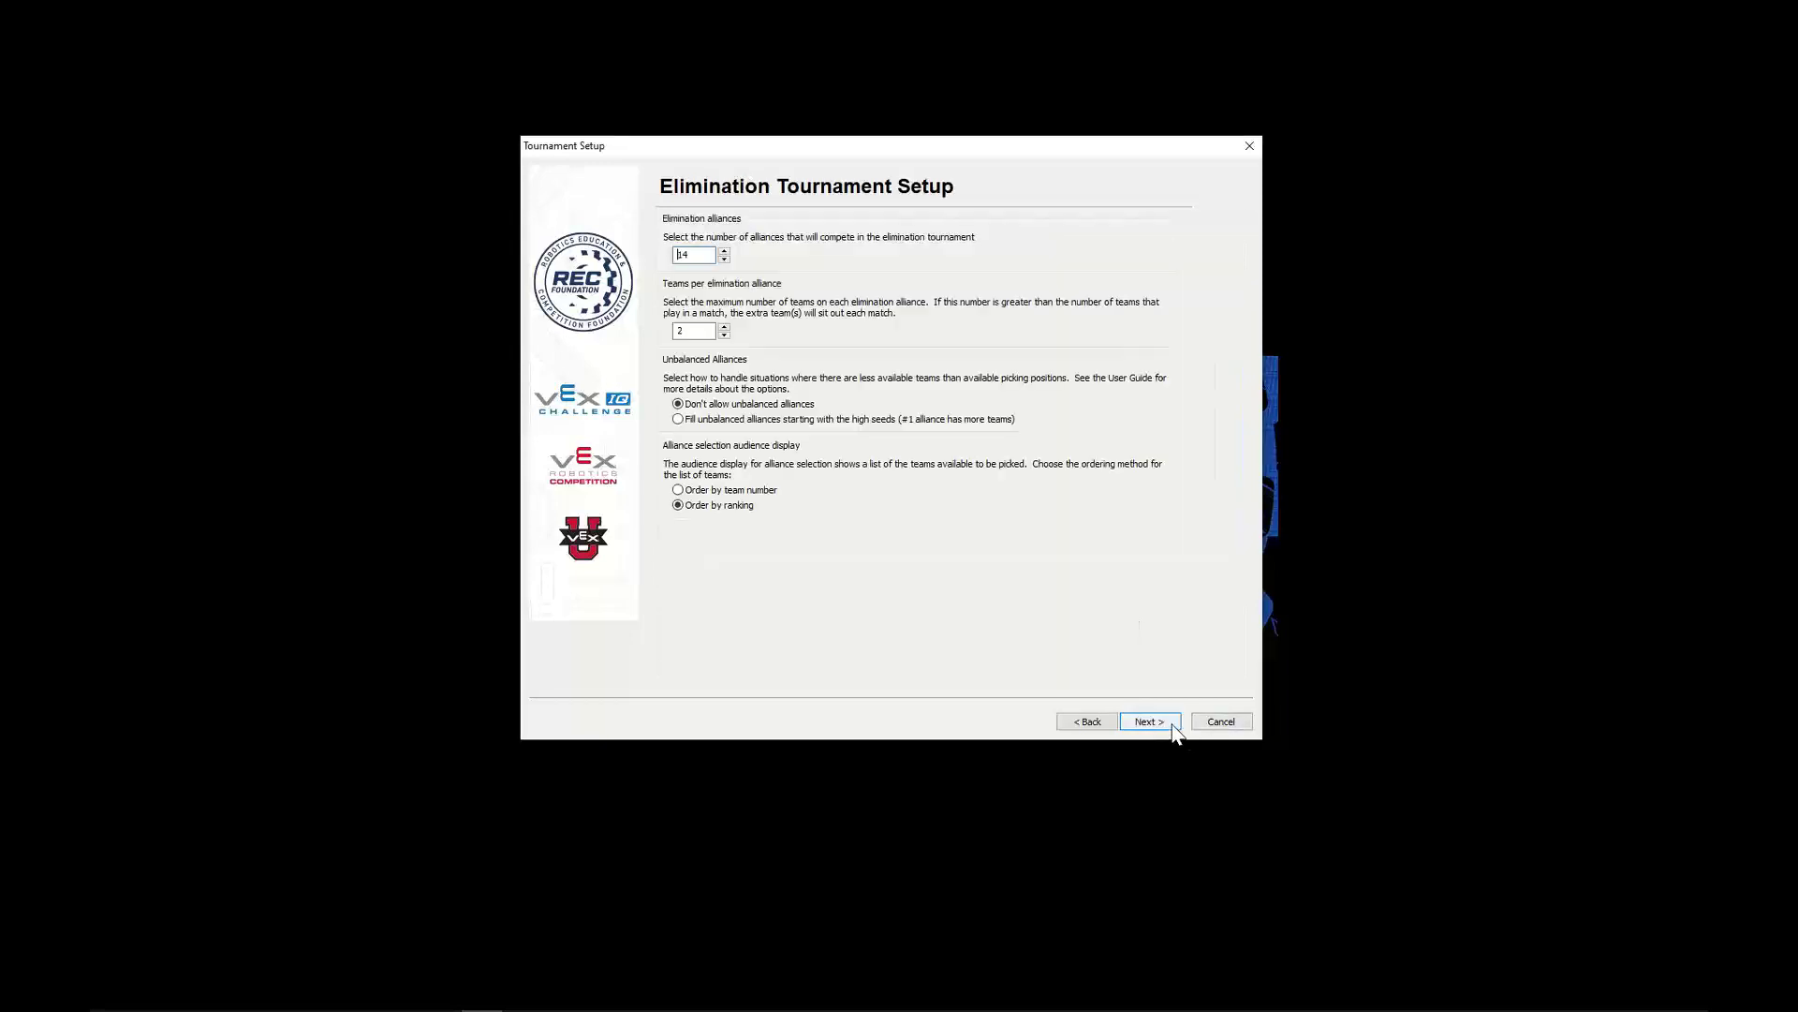
- Set the number of elimination alliances to 8
double_click(683, 254)
text(8)
click(1149, 722)
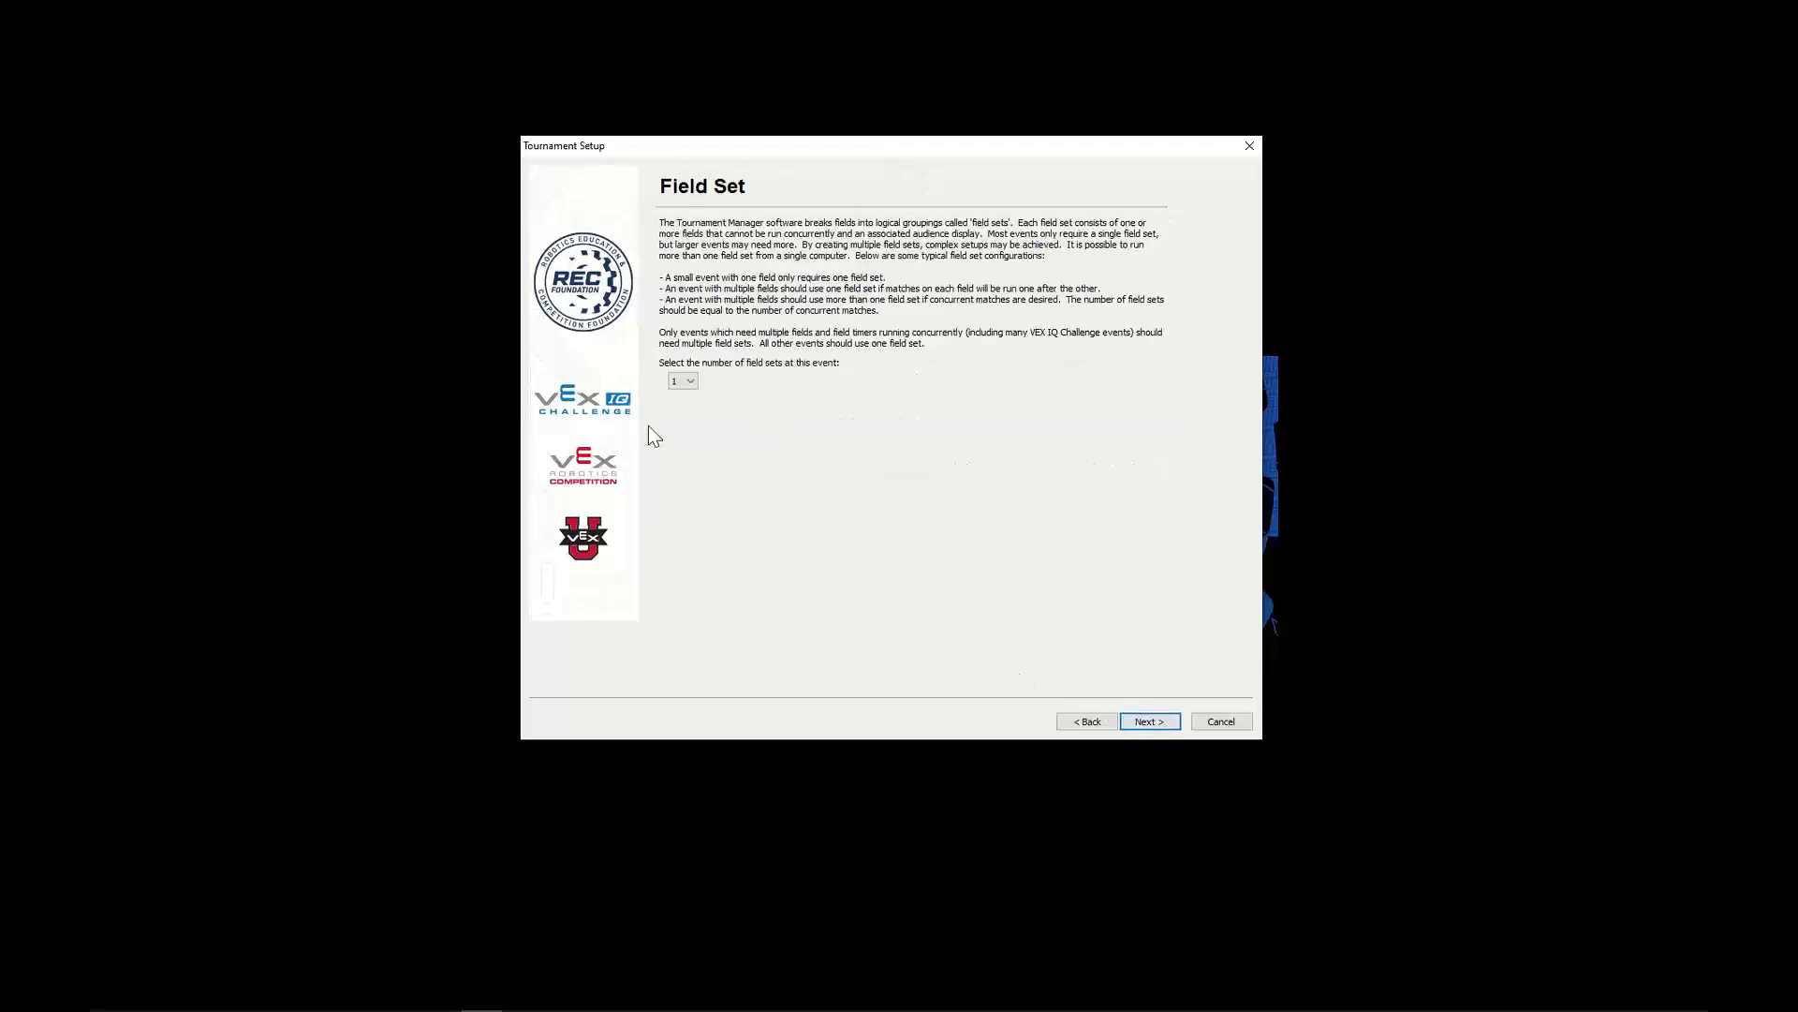
- Name the field set 'REC Foundation' and remove the default Field 1 and Field 2
click(1165, 724)
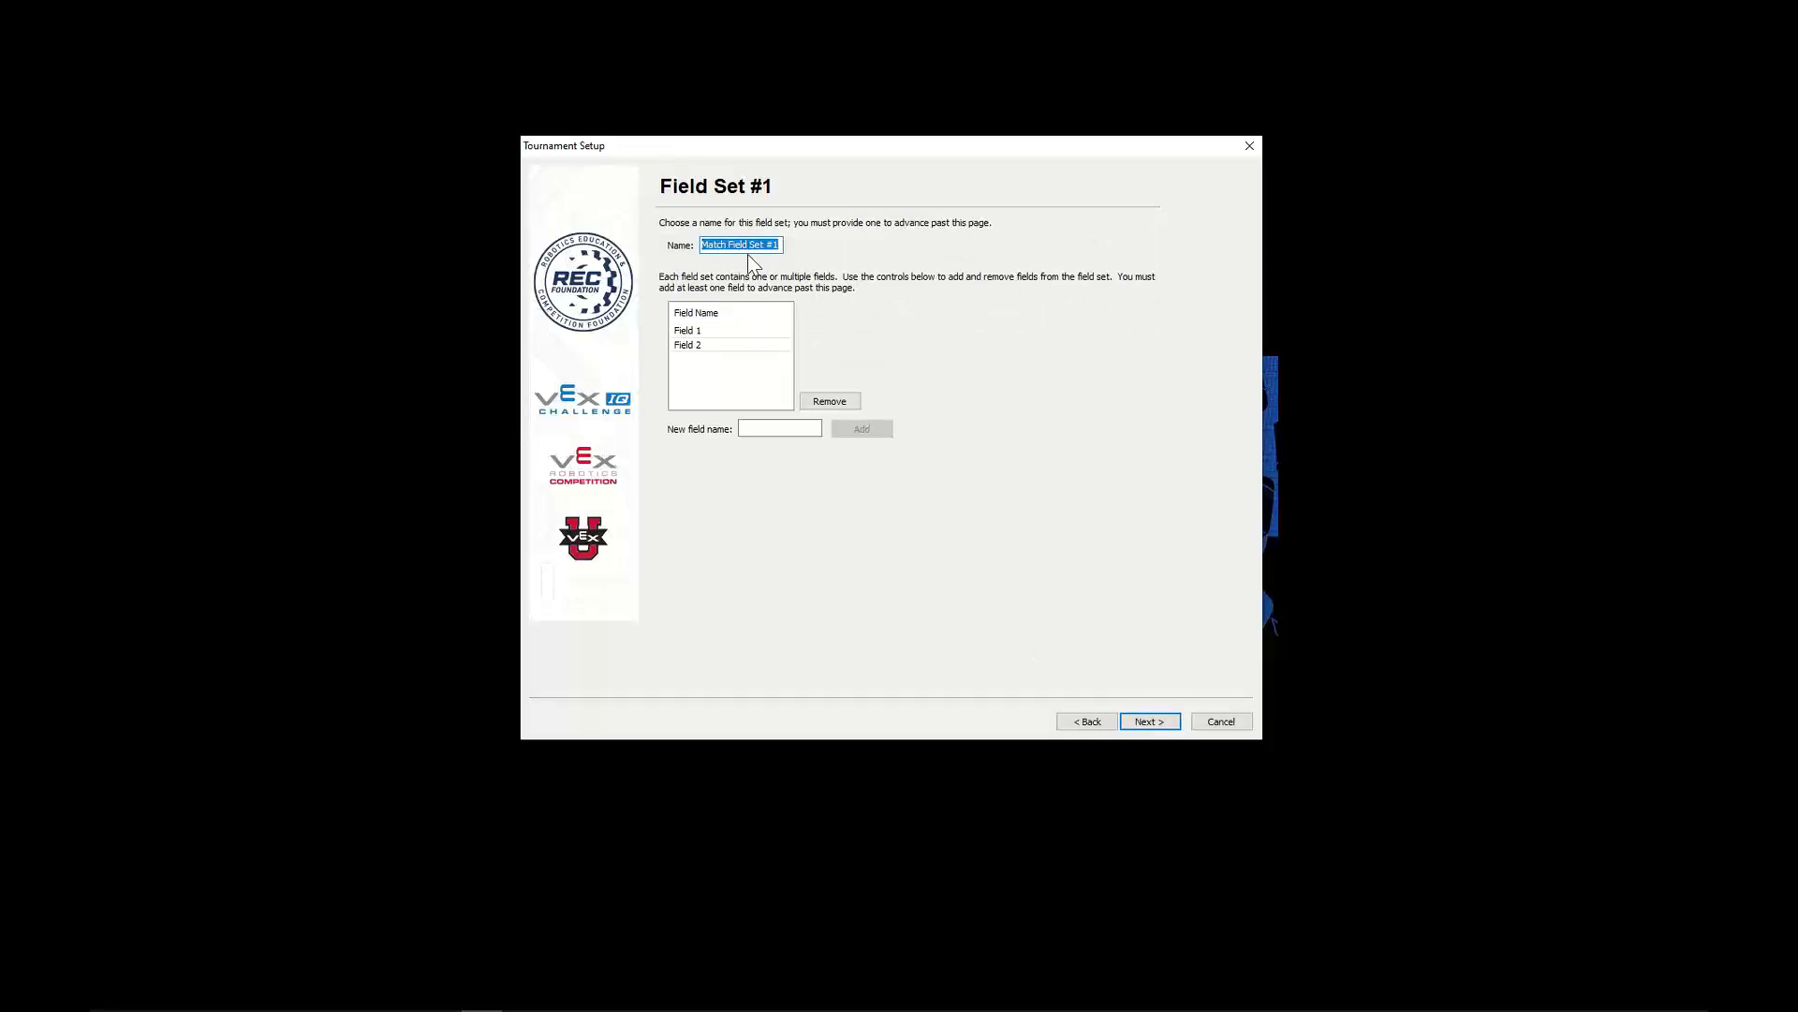
text(REC Foundation)
click(693, 332)
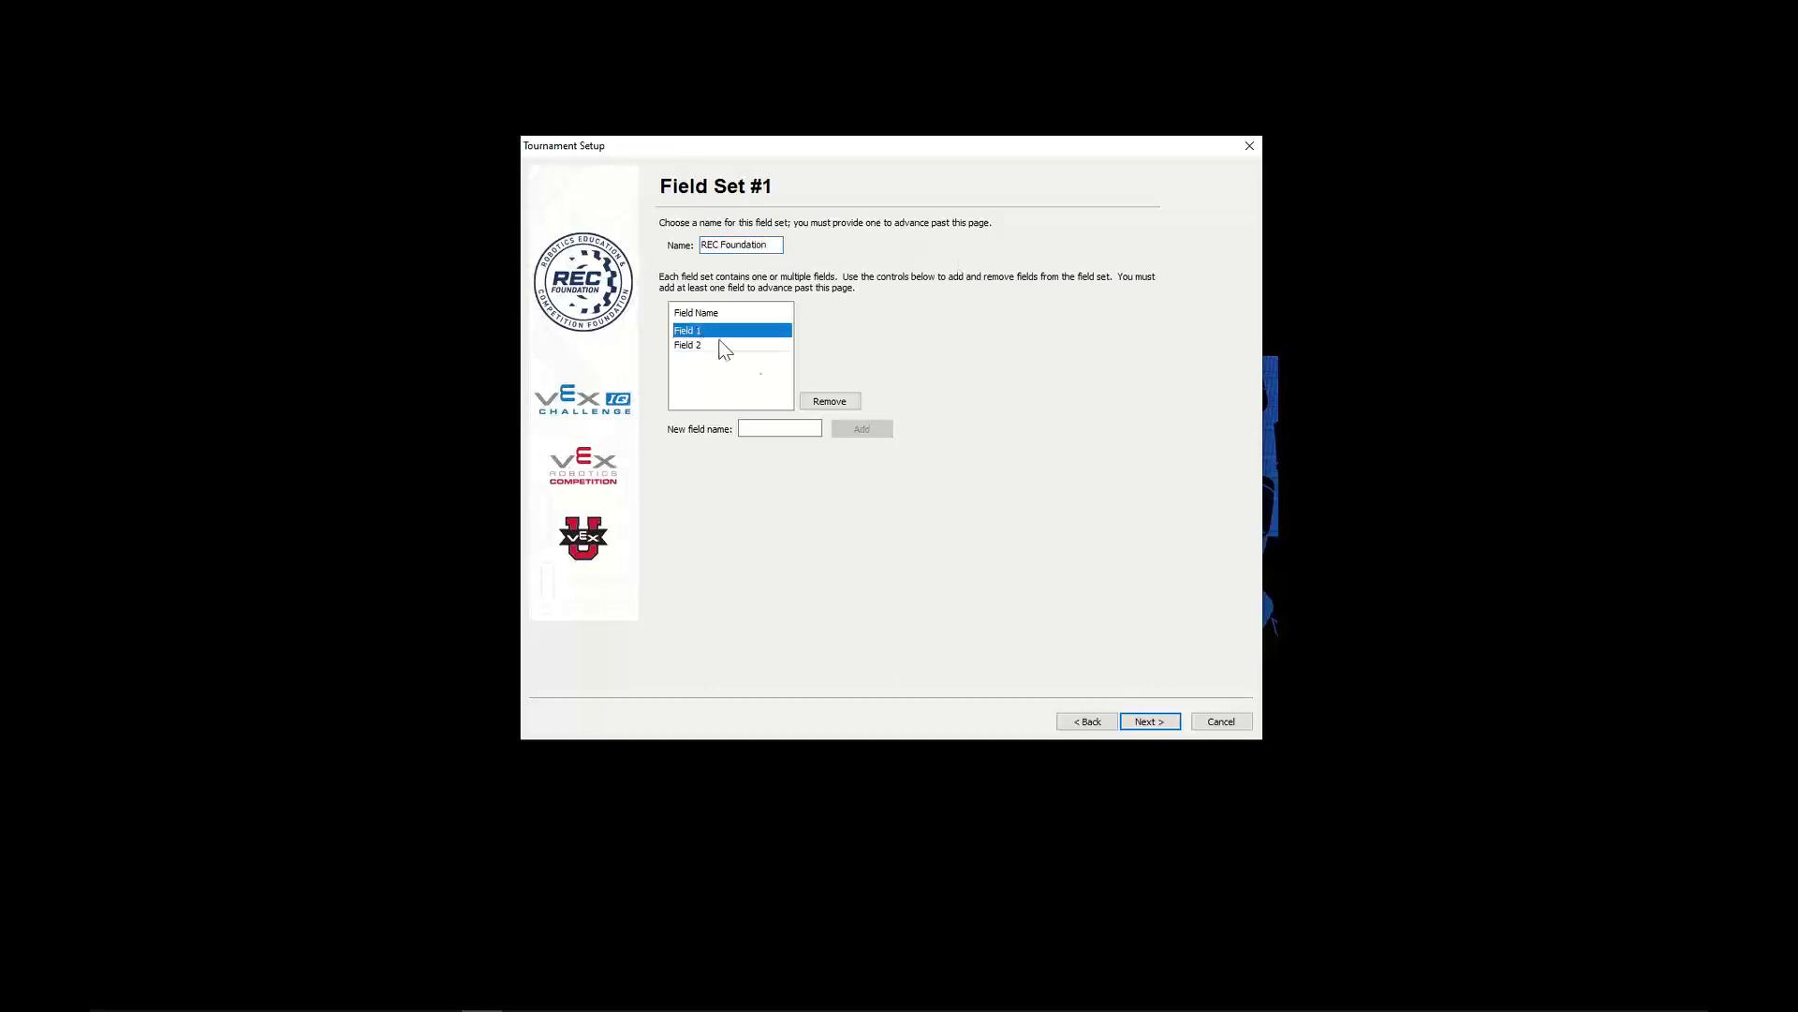
click(830, 402)
click(725, 333)
click(830, 403)
- Add fields named Carol and Kam to the field set
click(790, 430)
text(Carol)
click(858, 430)
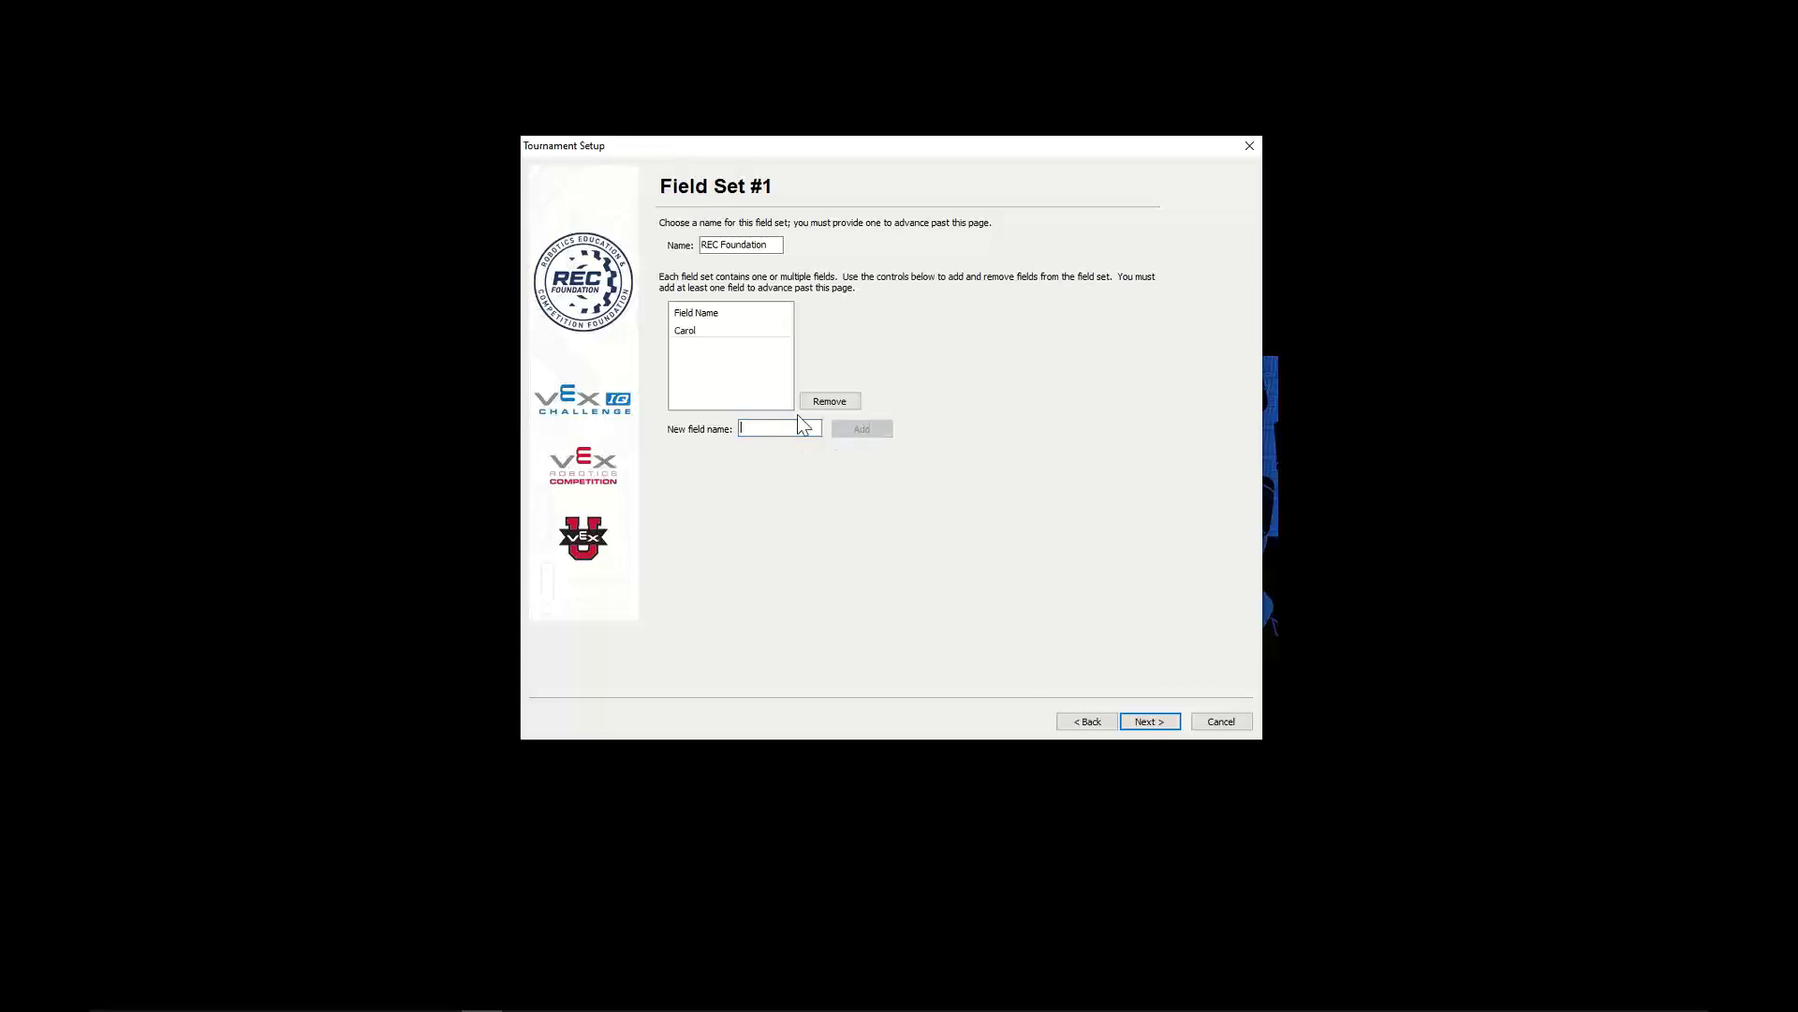
click(755, 428)
text(Kam)
click(867, 429)
click(1149, 721)
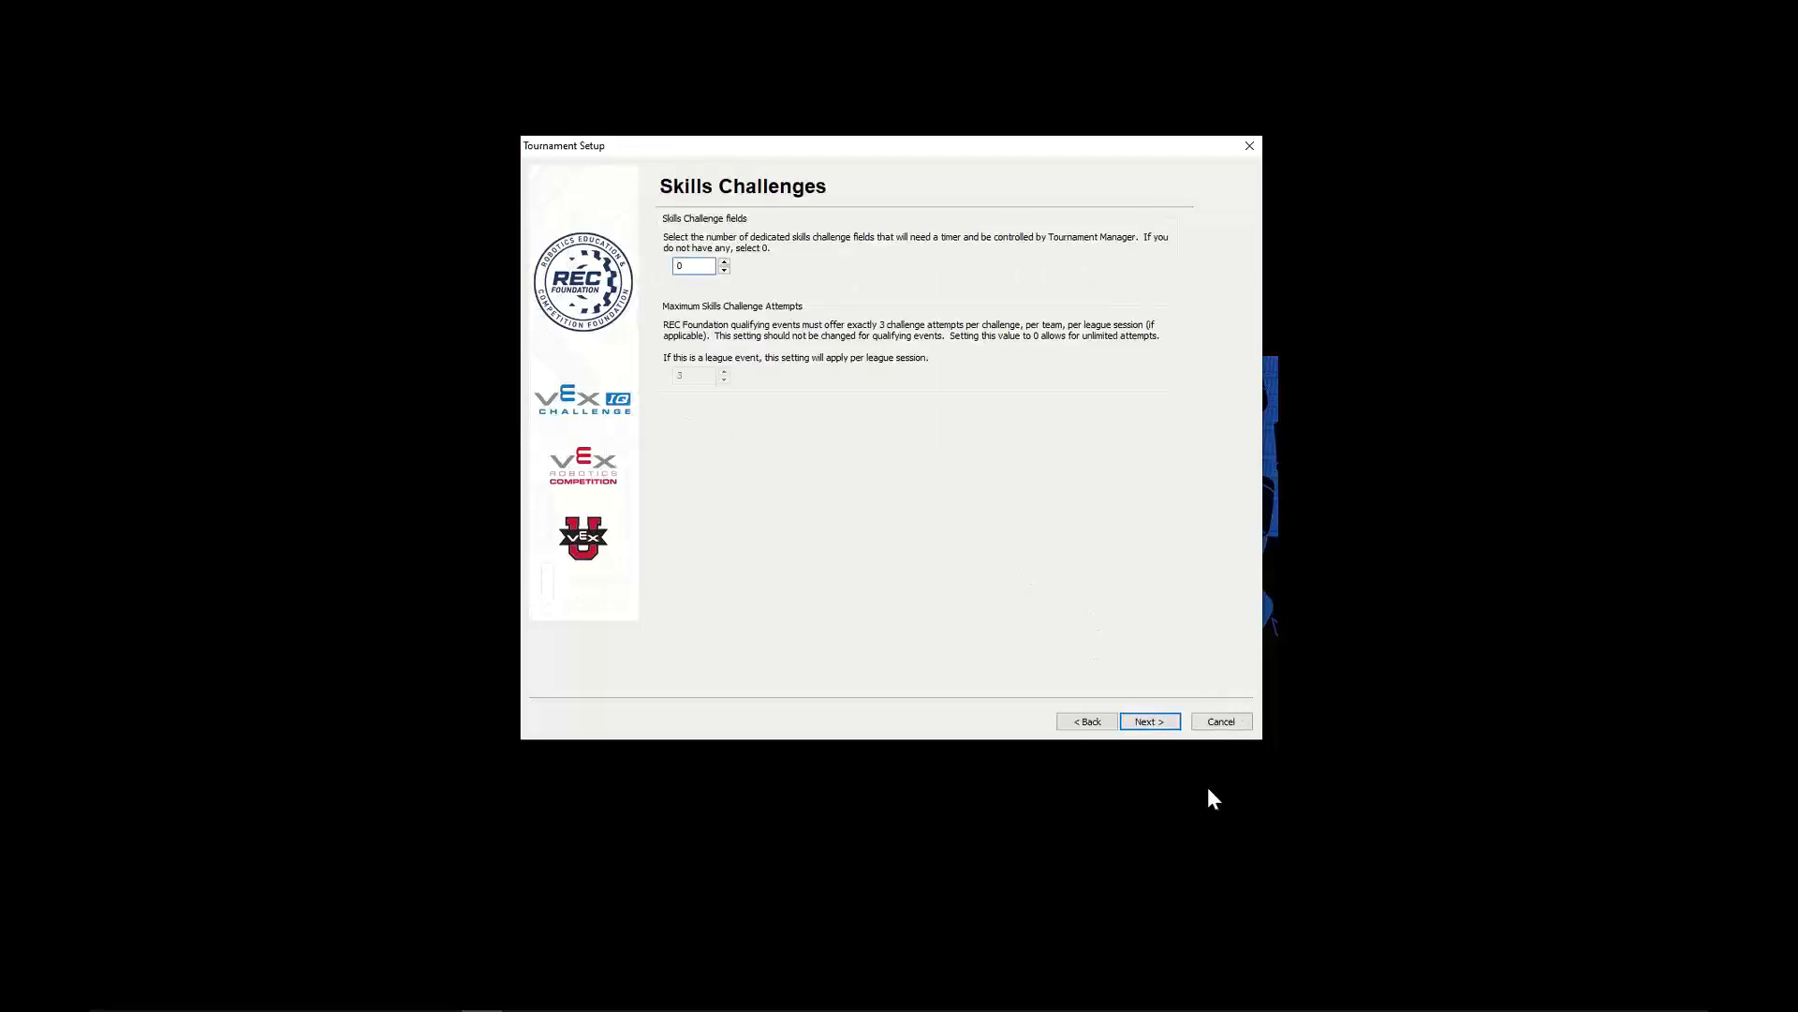
- Add a Qualification schedule block on Feb 08 ending at 9:45 AM, with 6-minute cycles
click(1151, 720)
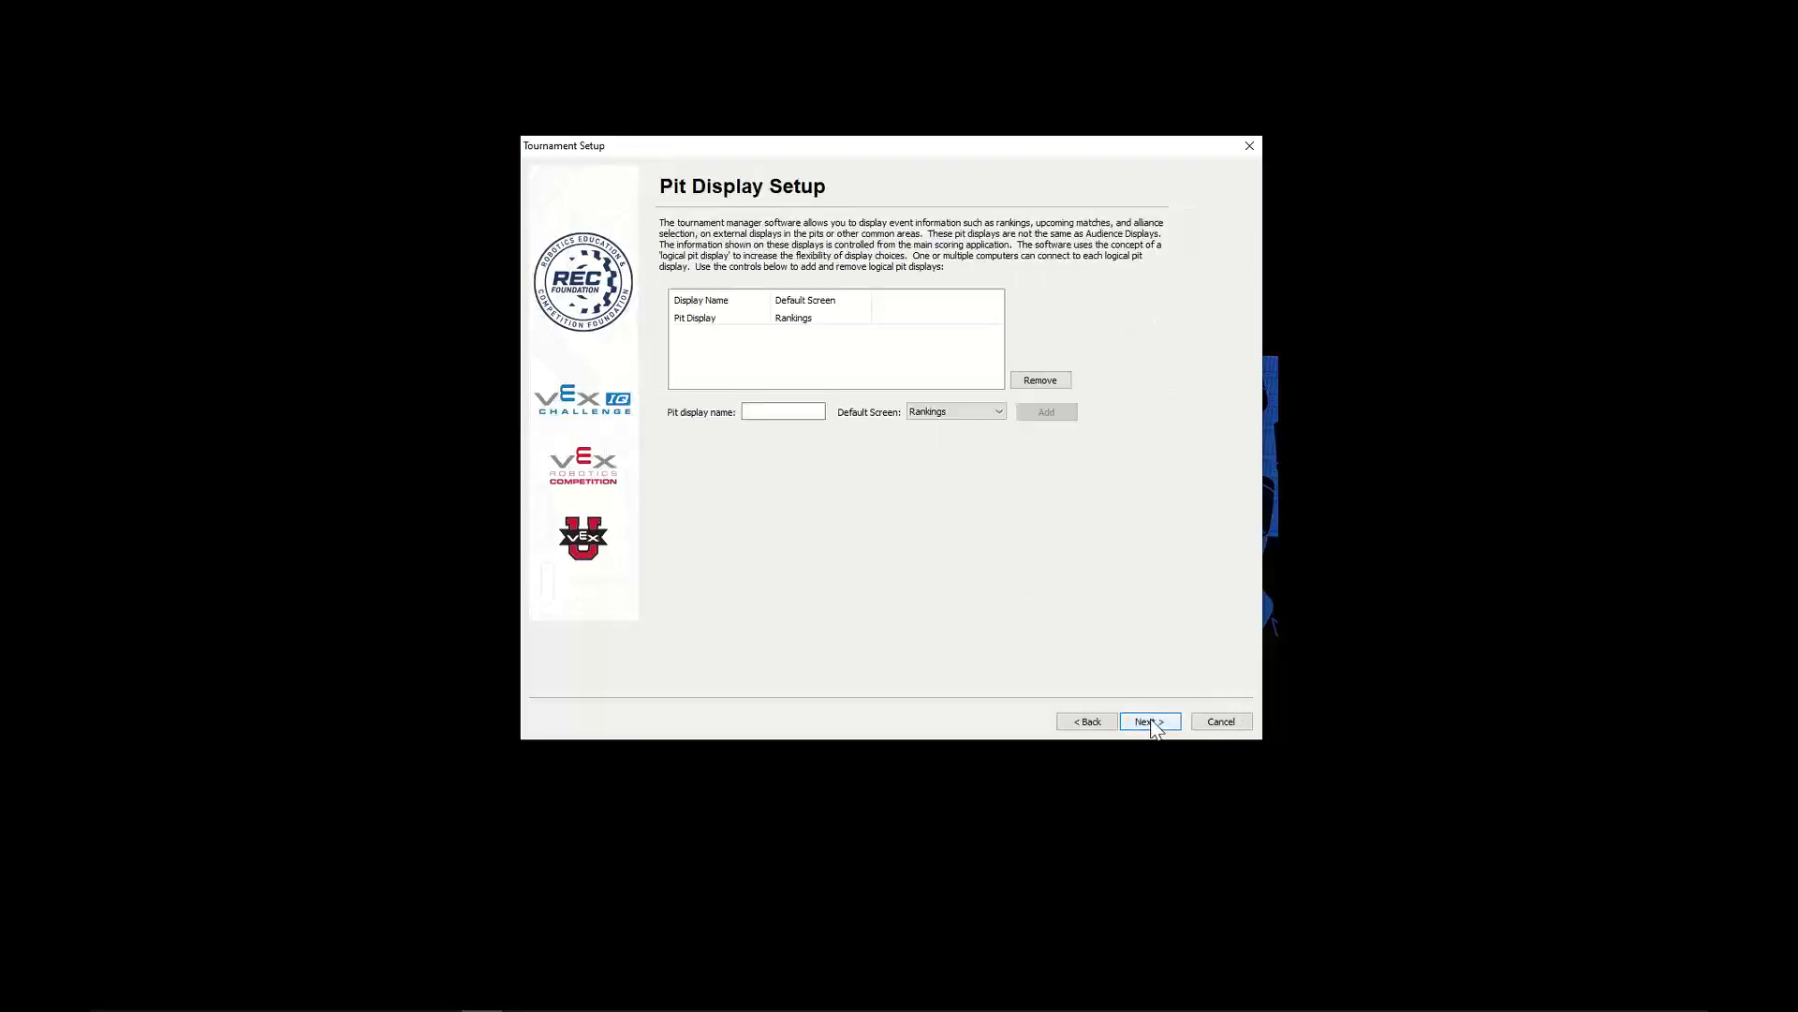
click(1151, 722)
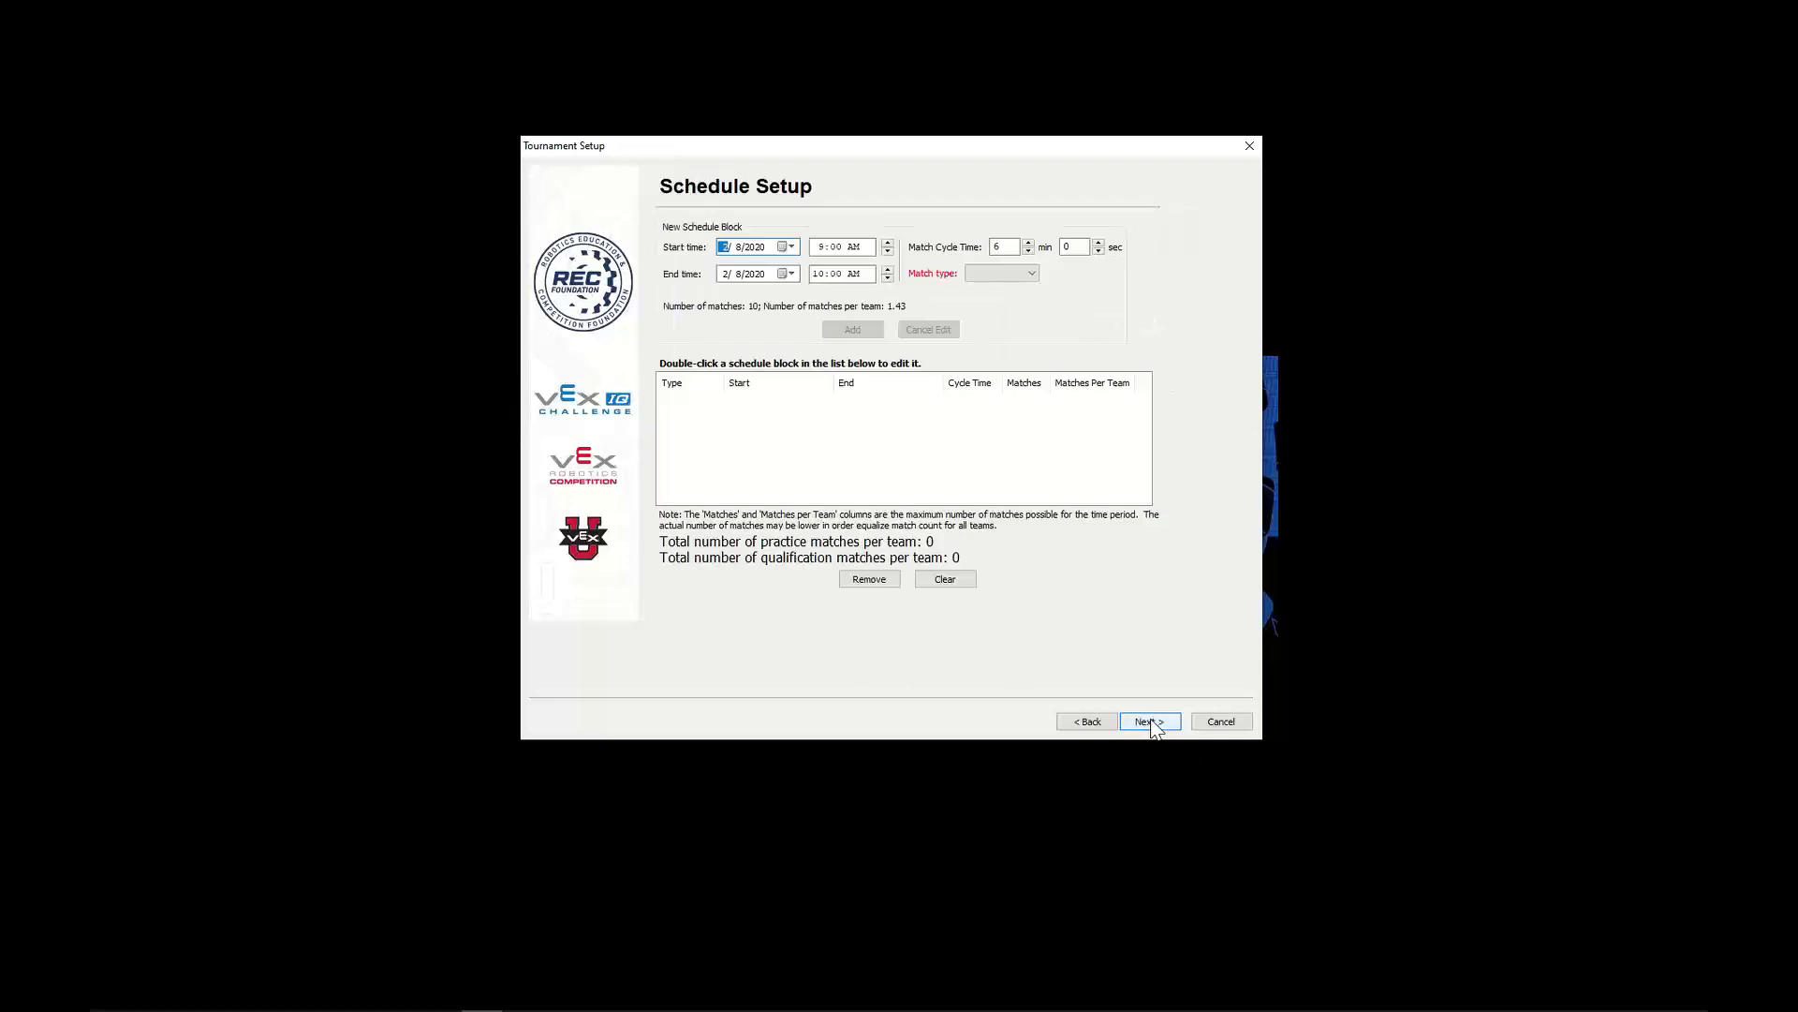
click(821, 272)
text(9:)
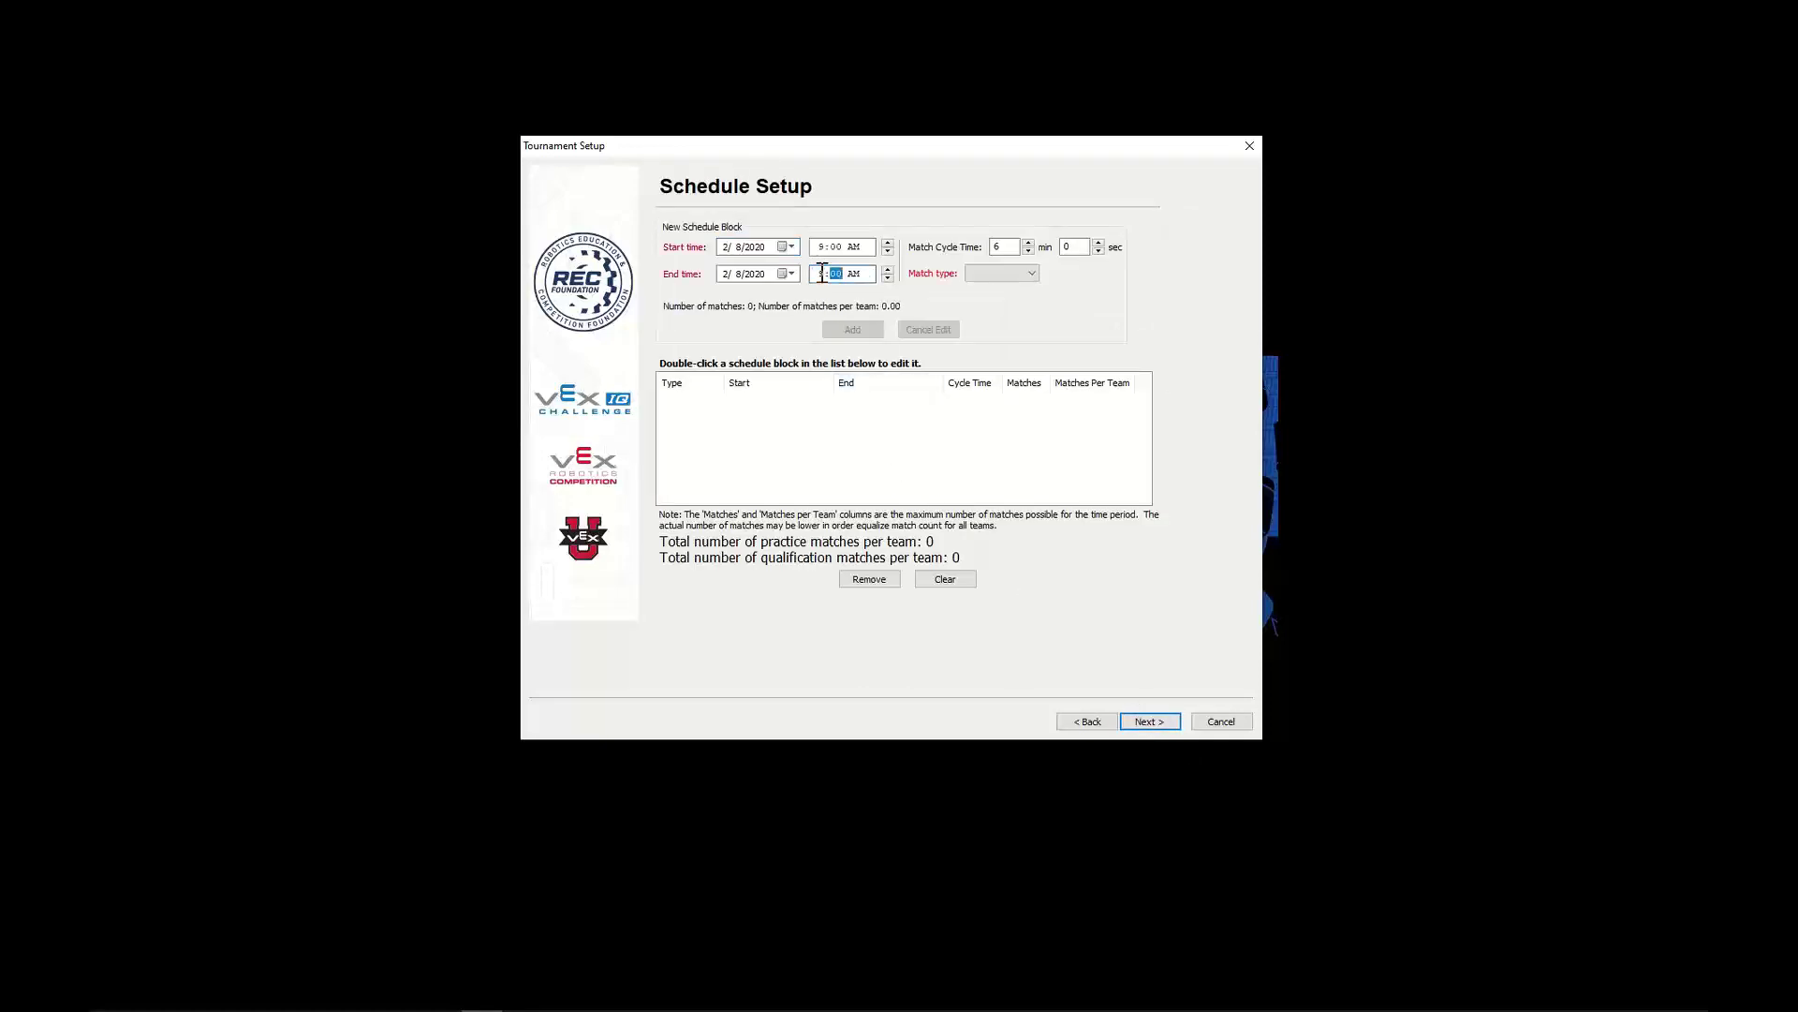
text(45)
click(993, 268)
click(998, 298)
click(831, 333)
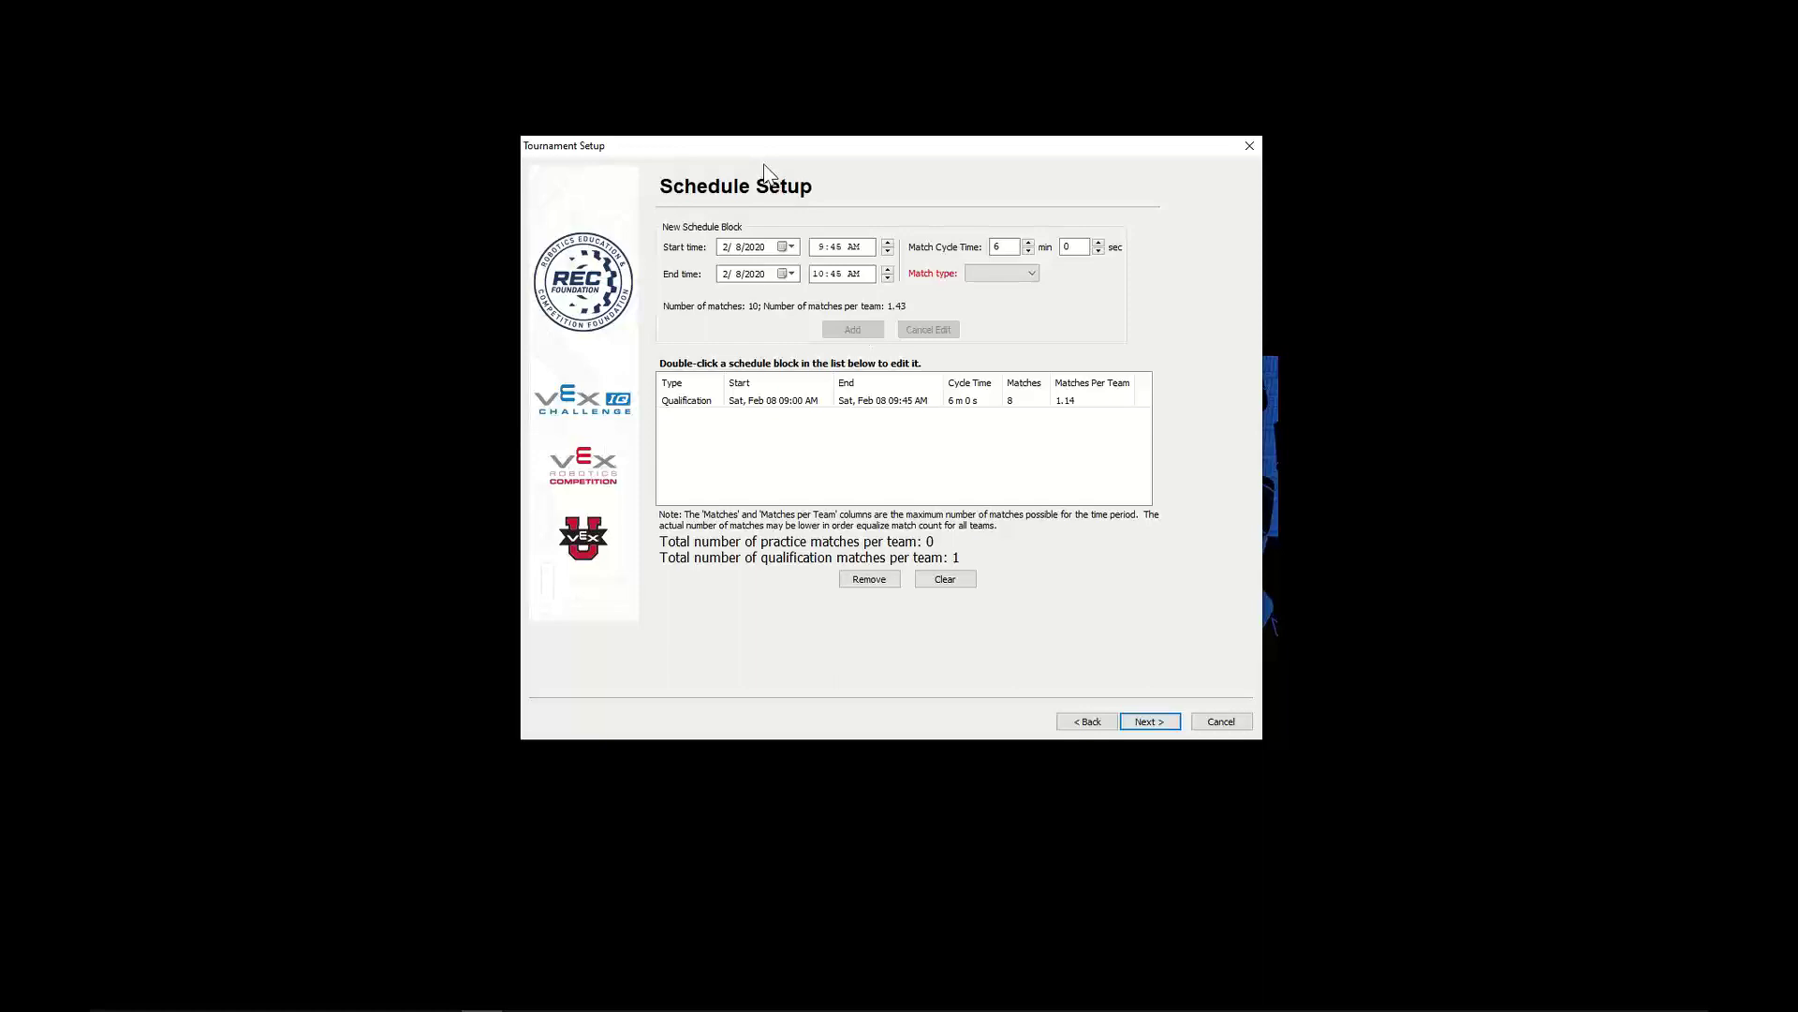
- Generate the 7 qualification matches, one per team
click(1147, 723)
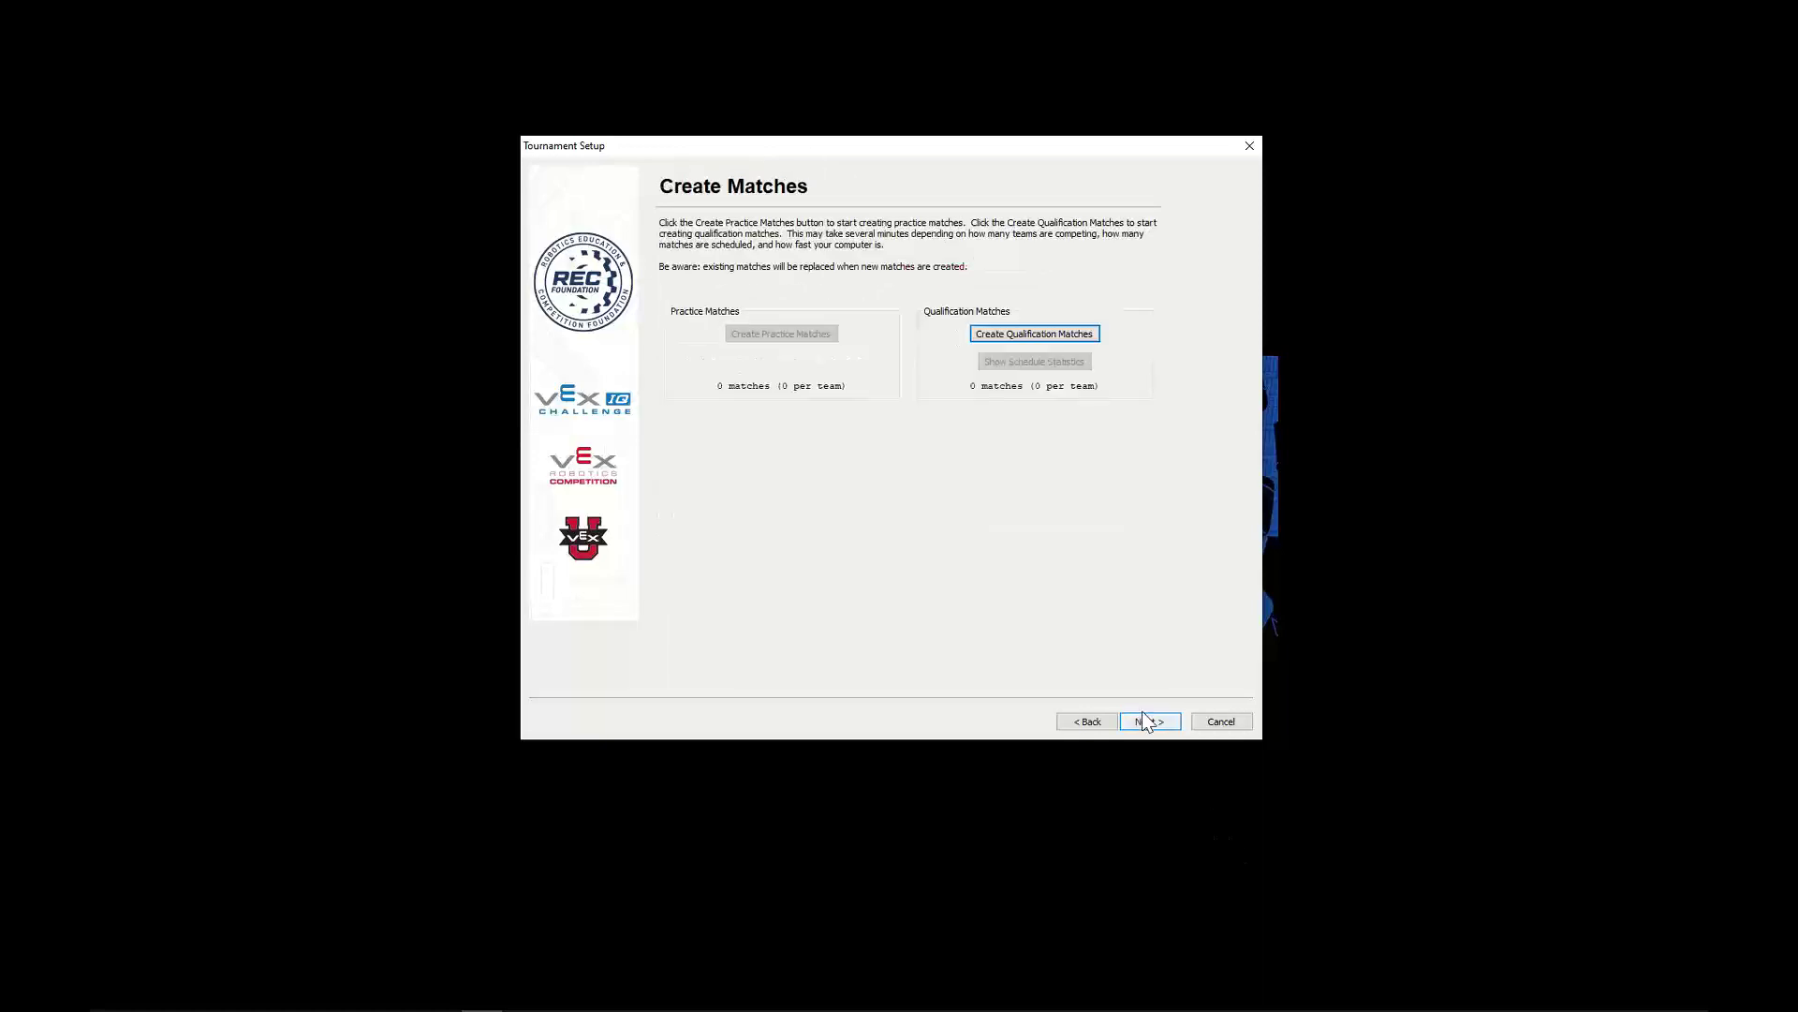
click(1042, 334)
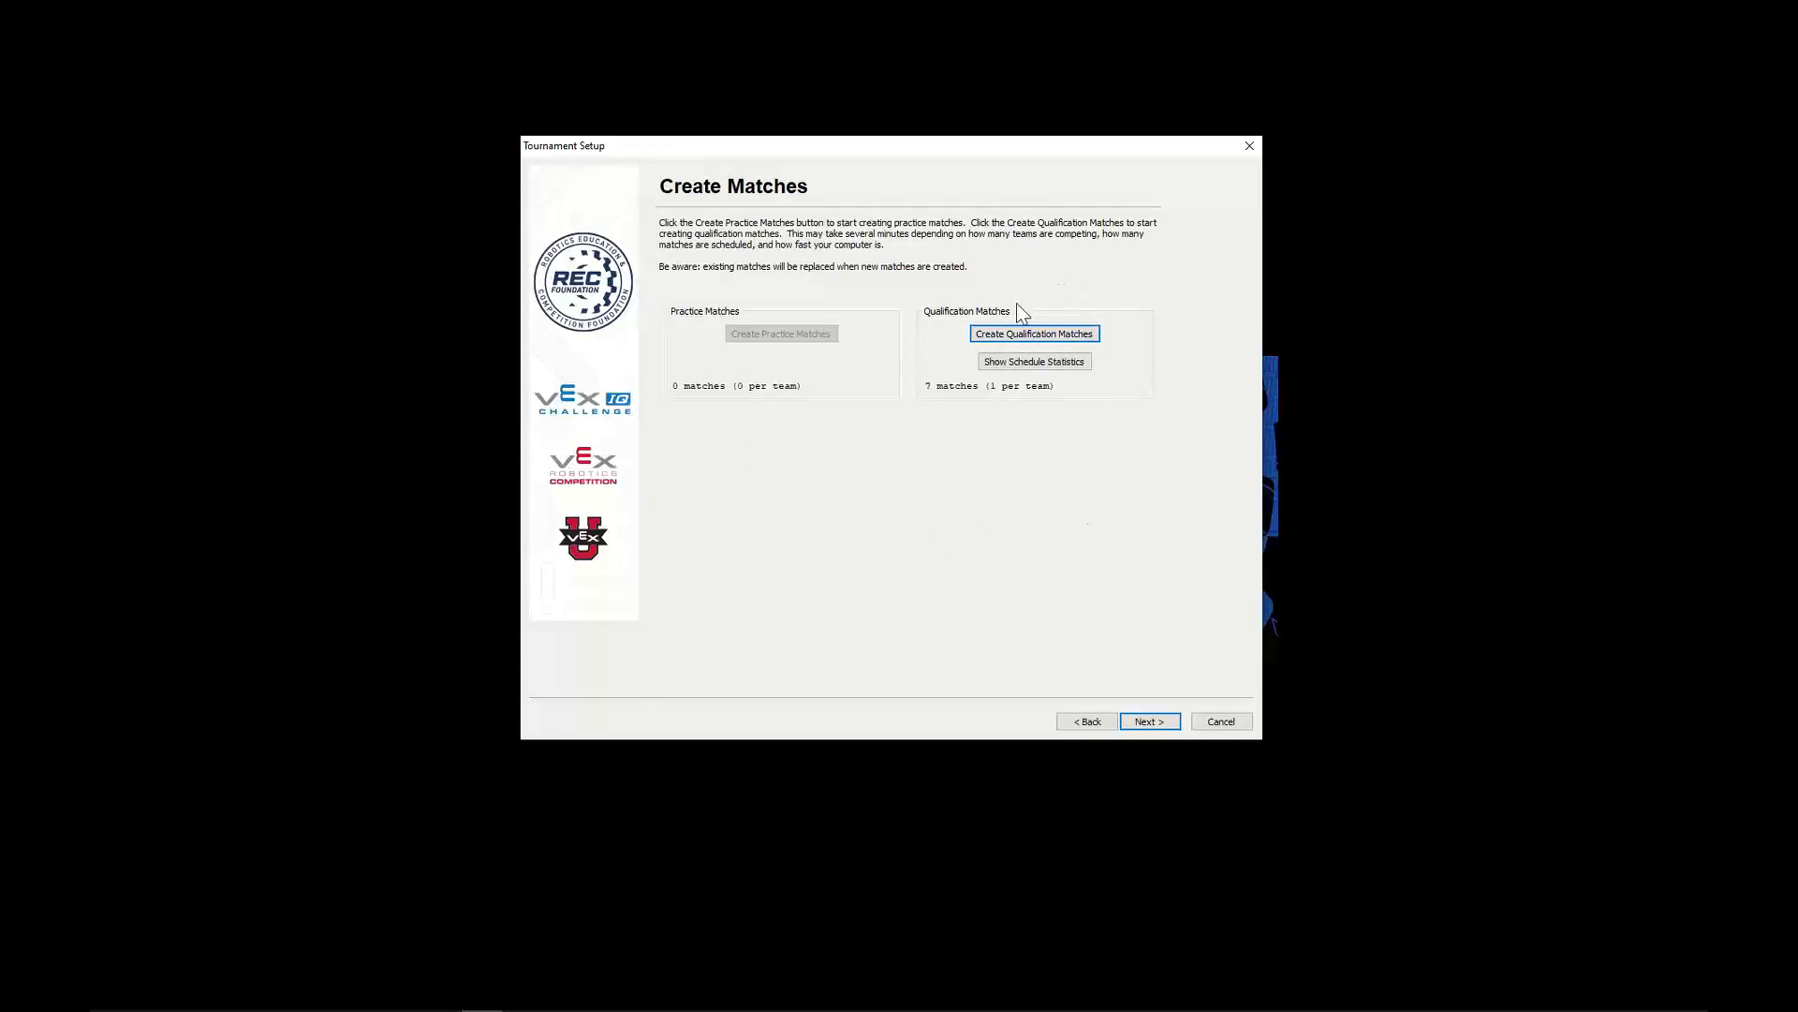
click(1151, 722)
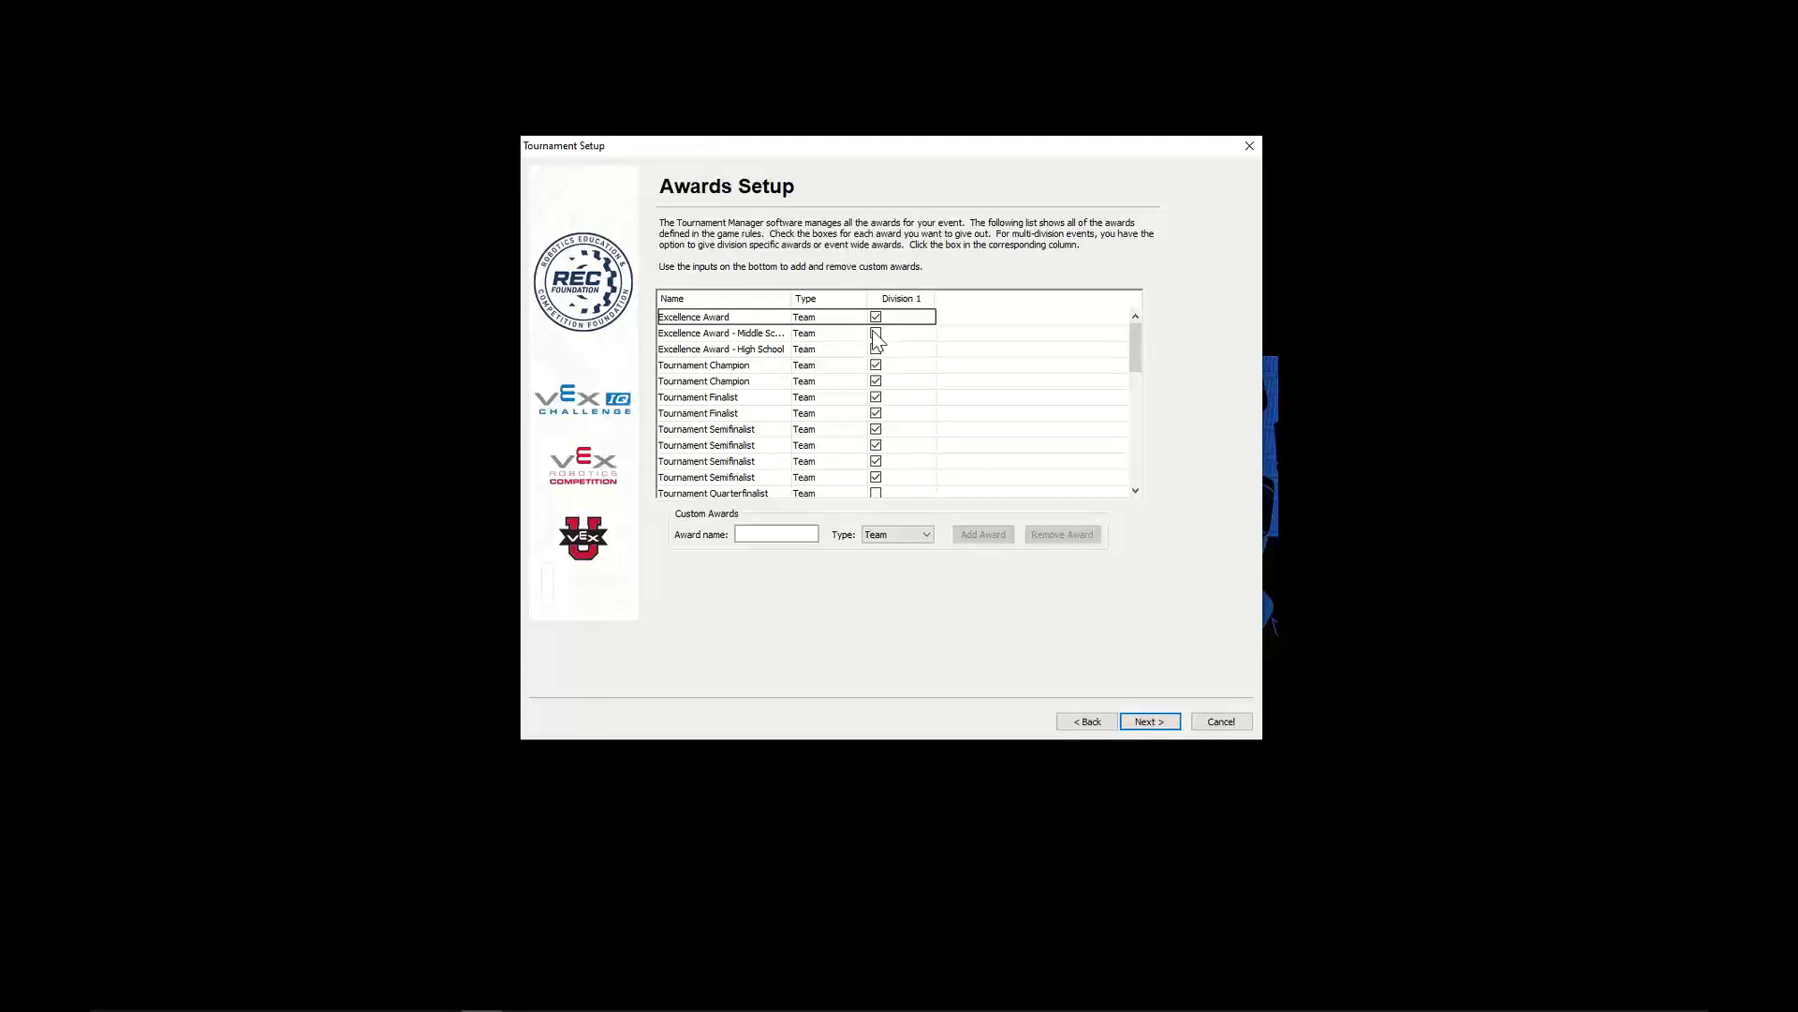
- Scroll through the default Awards Setup list and move on to Web Publishing Setup
scroll(885, 339, down, 1)
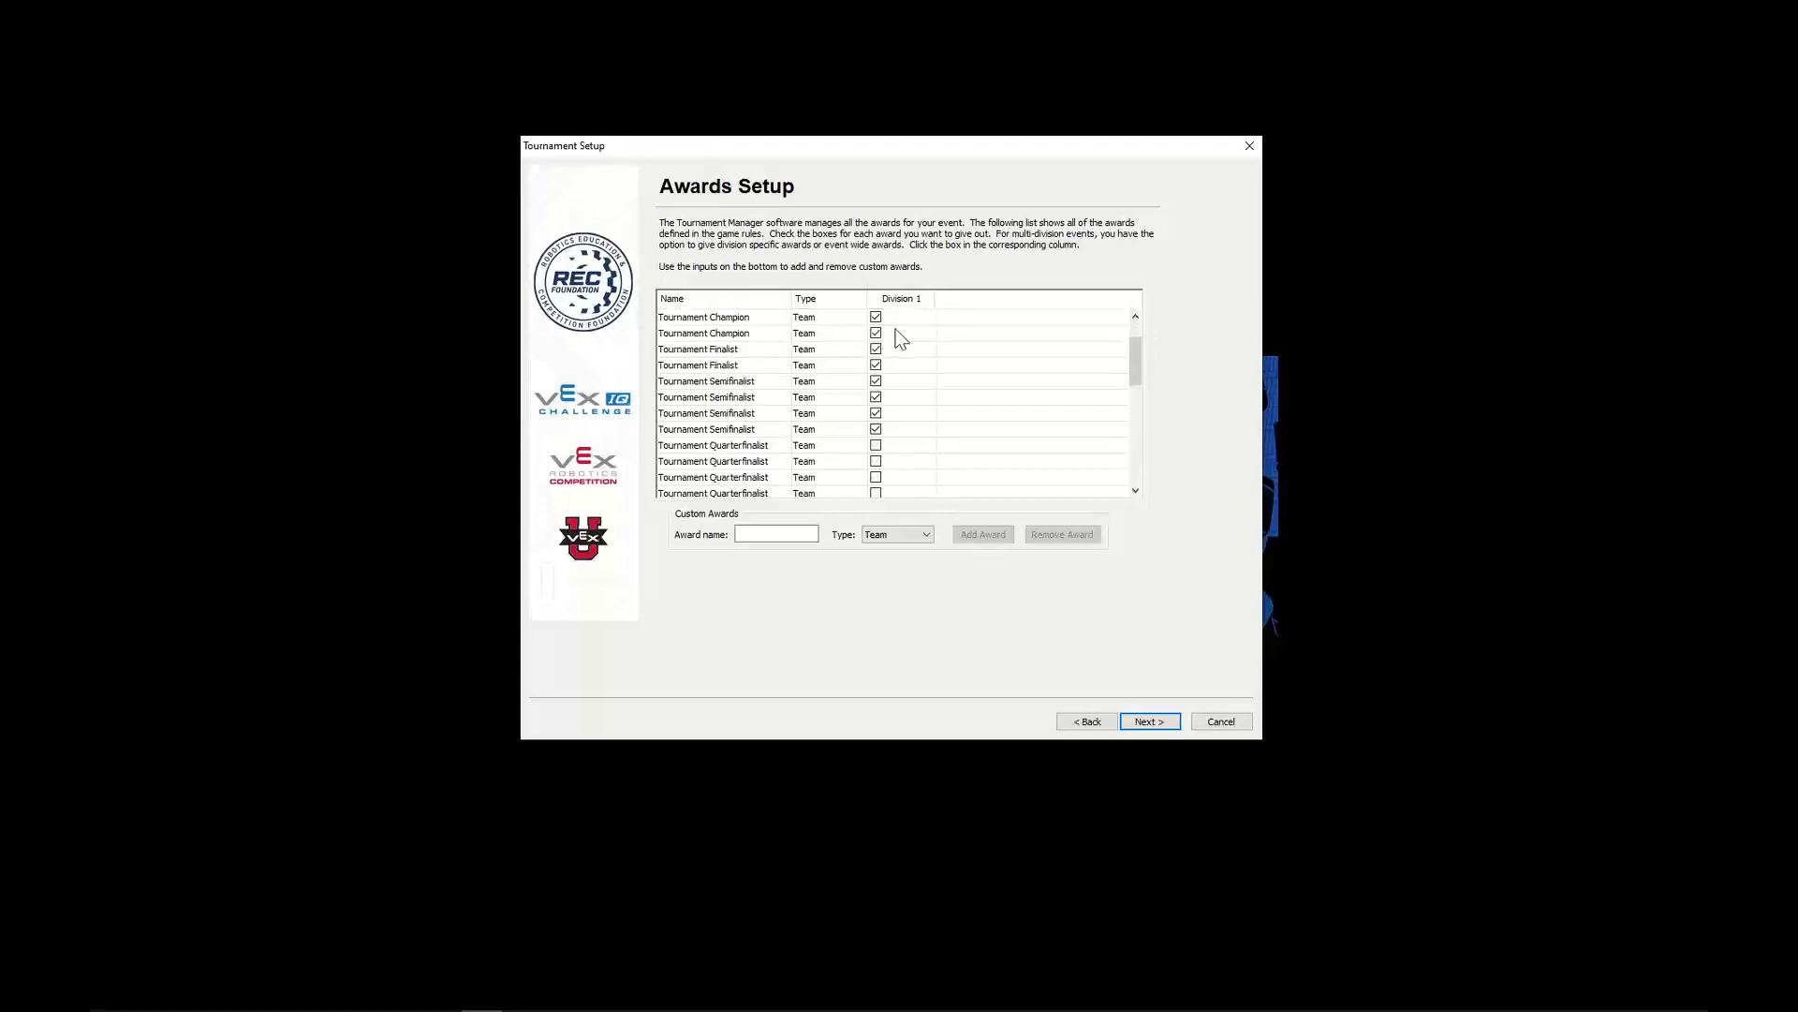
scroll(828, 343, down, 6)
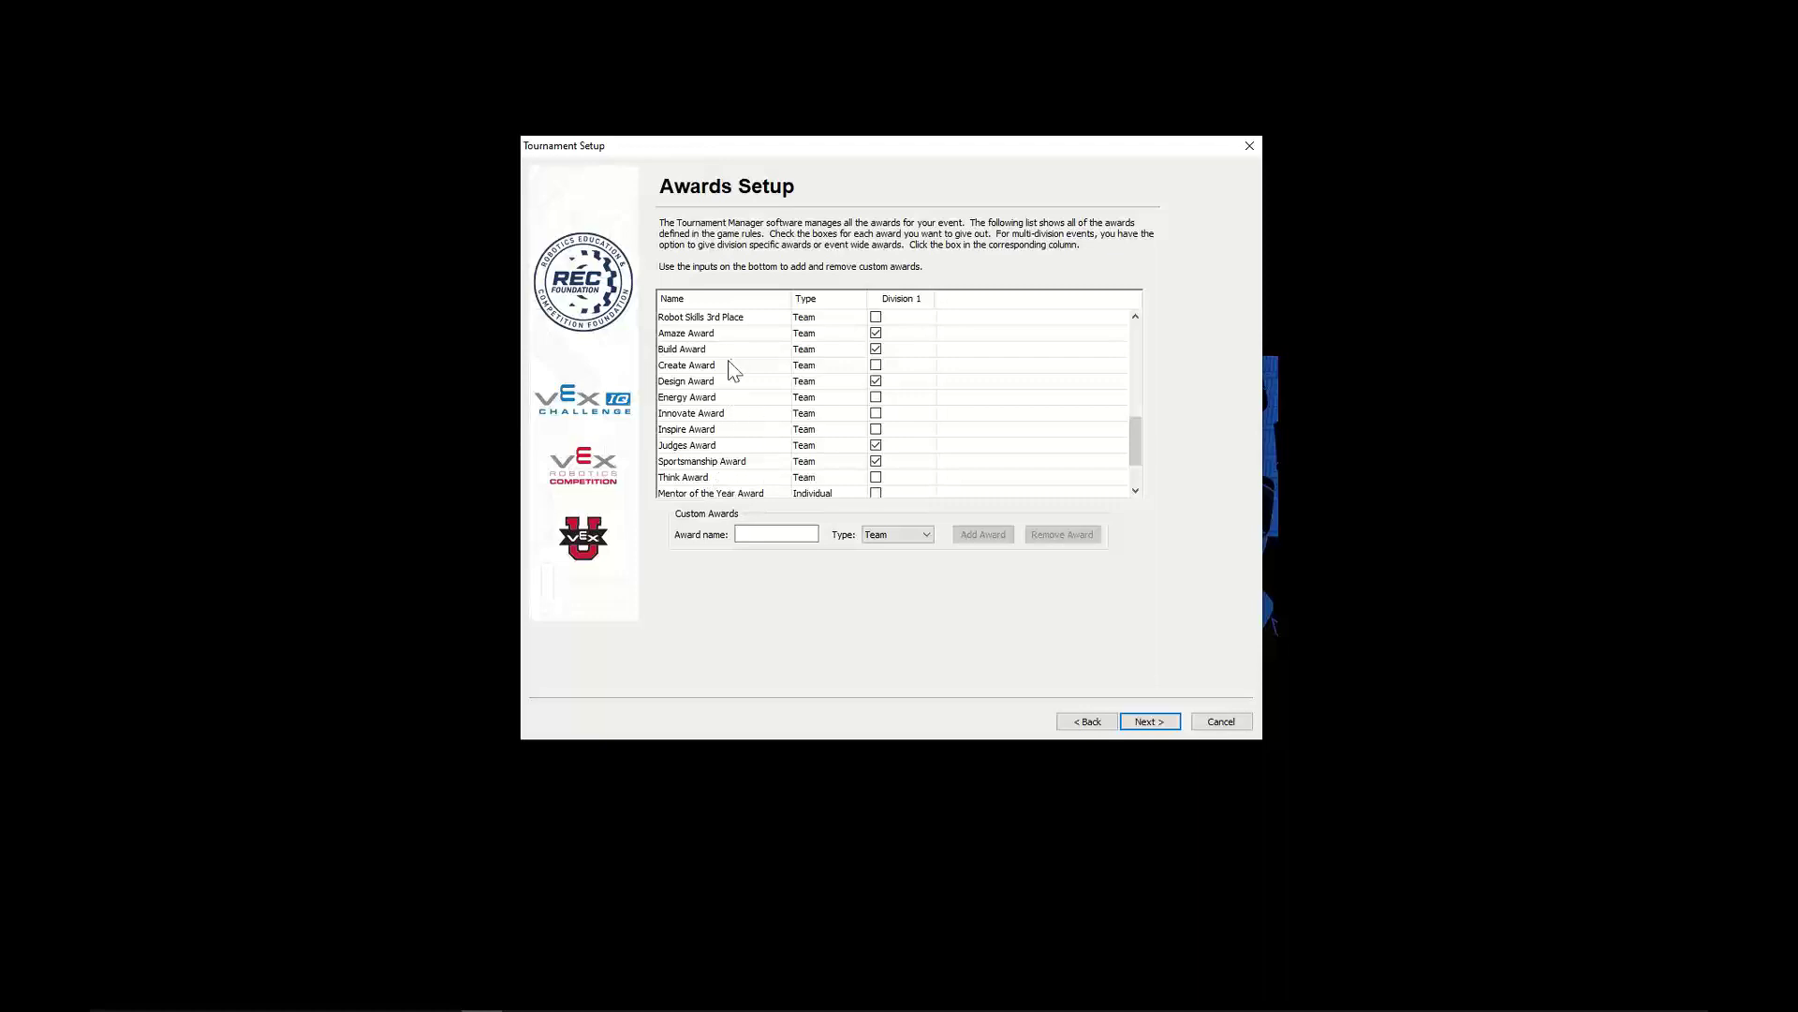
scroll(867, 389, up, 7)
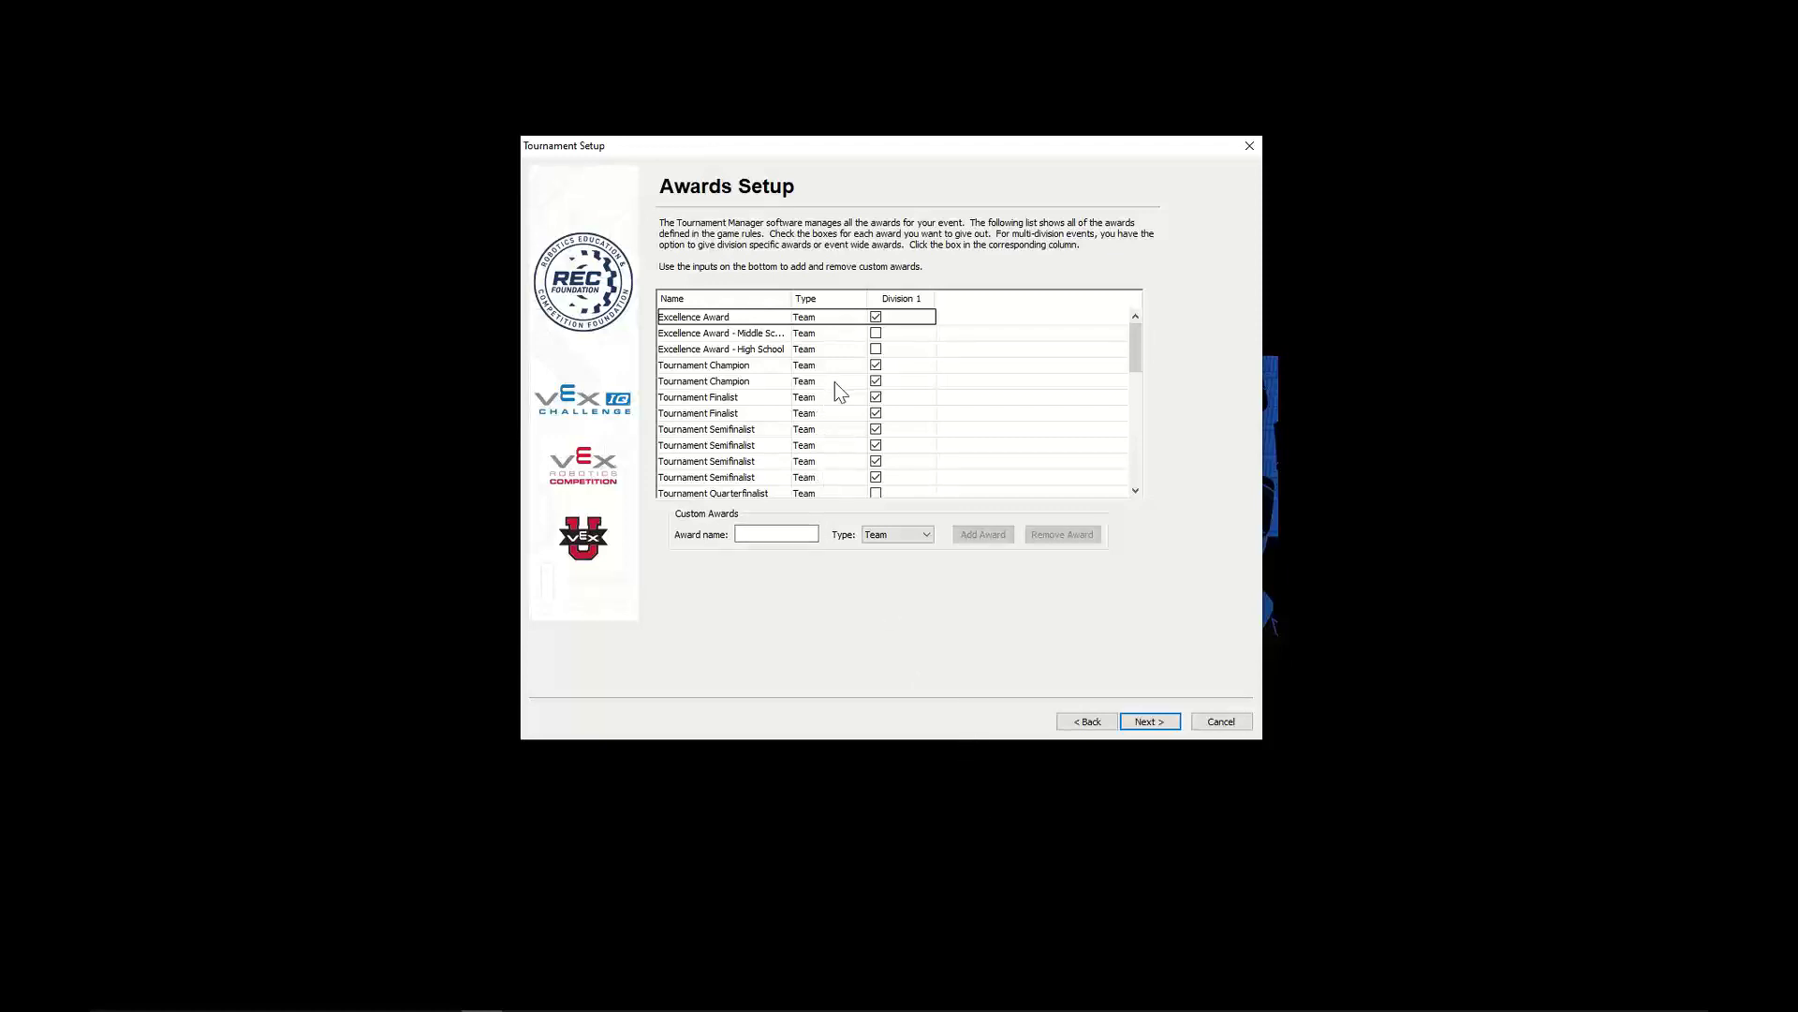
click(1145, 722)
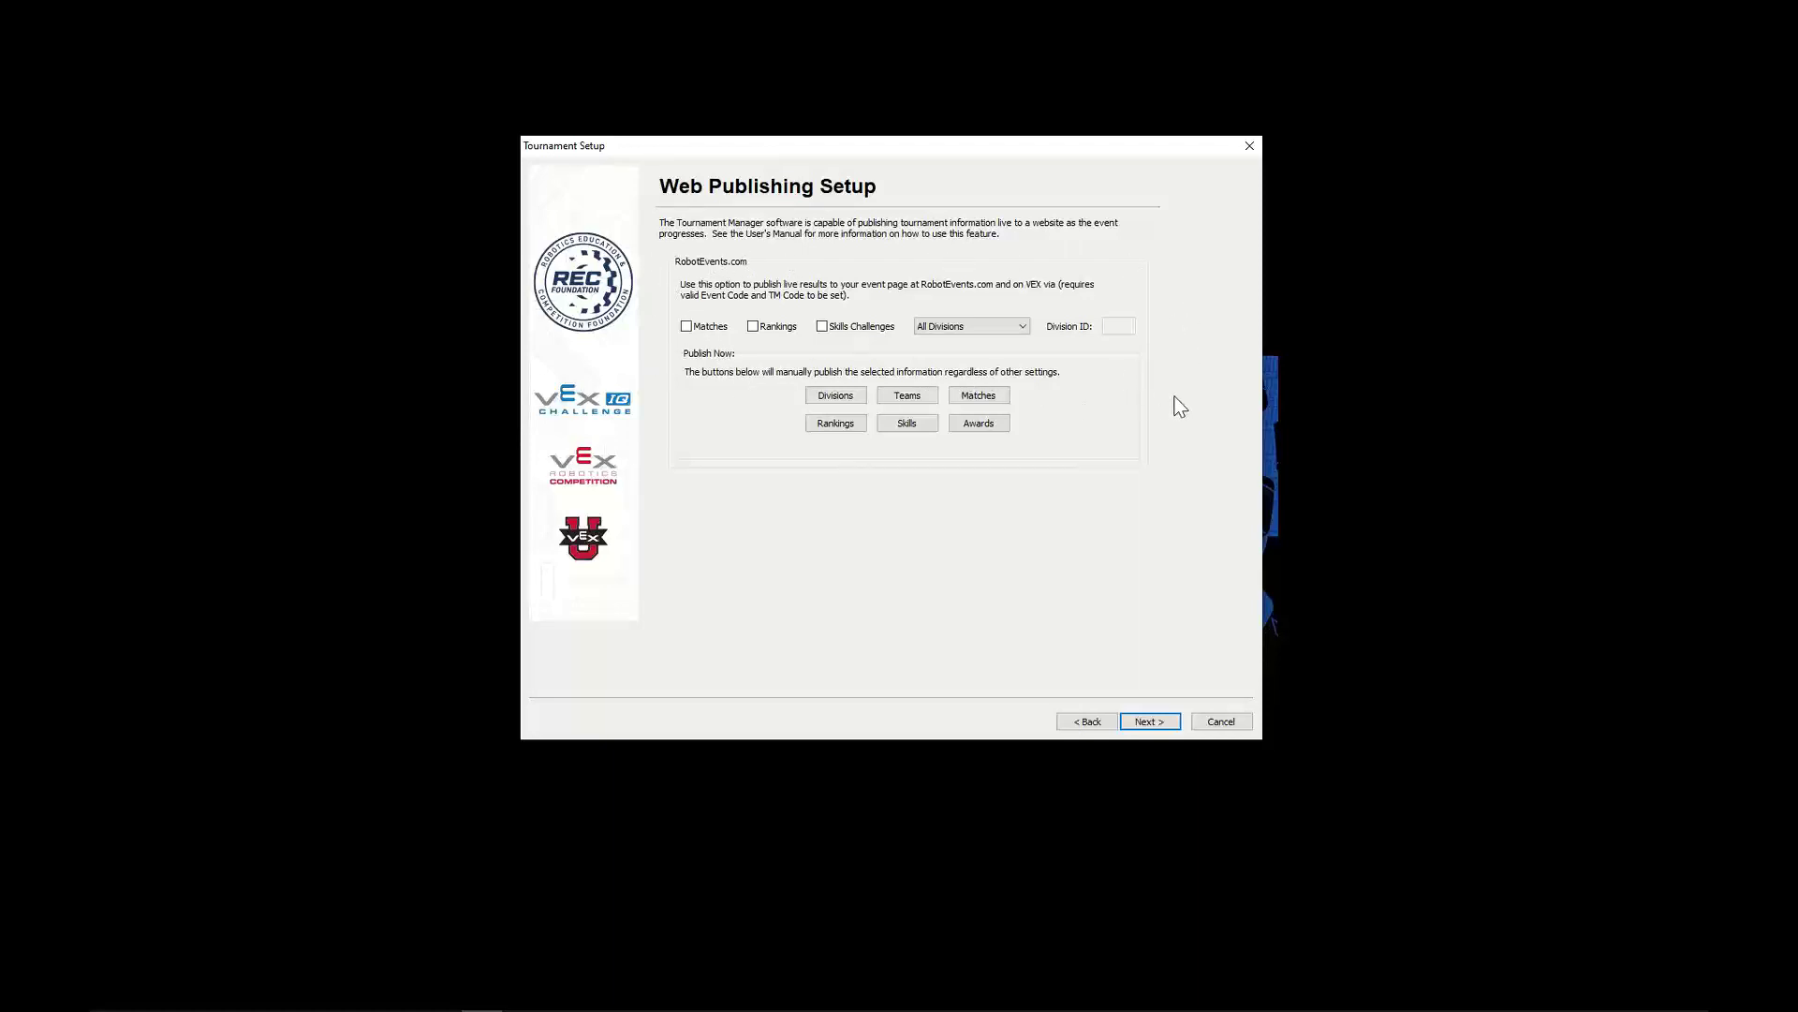
- Leave live web publishing off and finish the setup wizard to save the tournament configuration
click(1138, 727)
click(1148, 722)
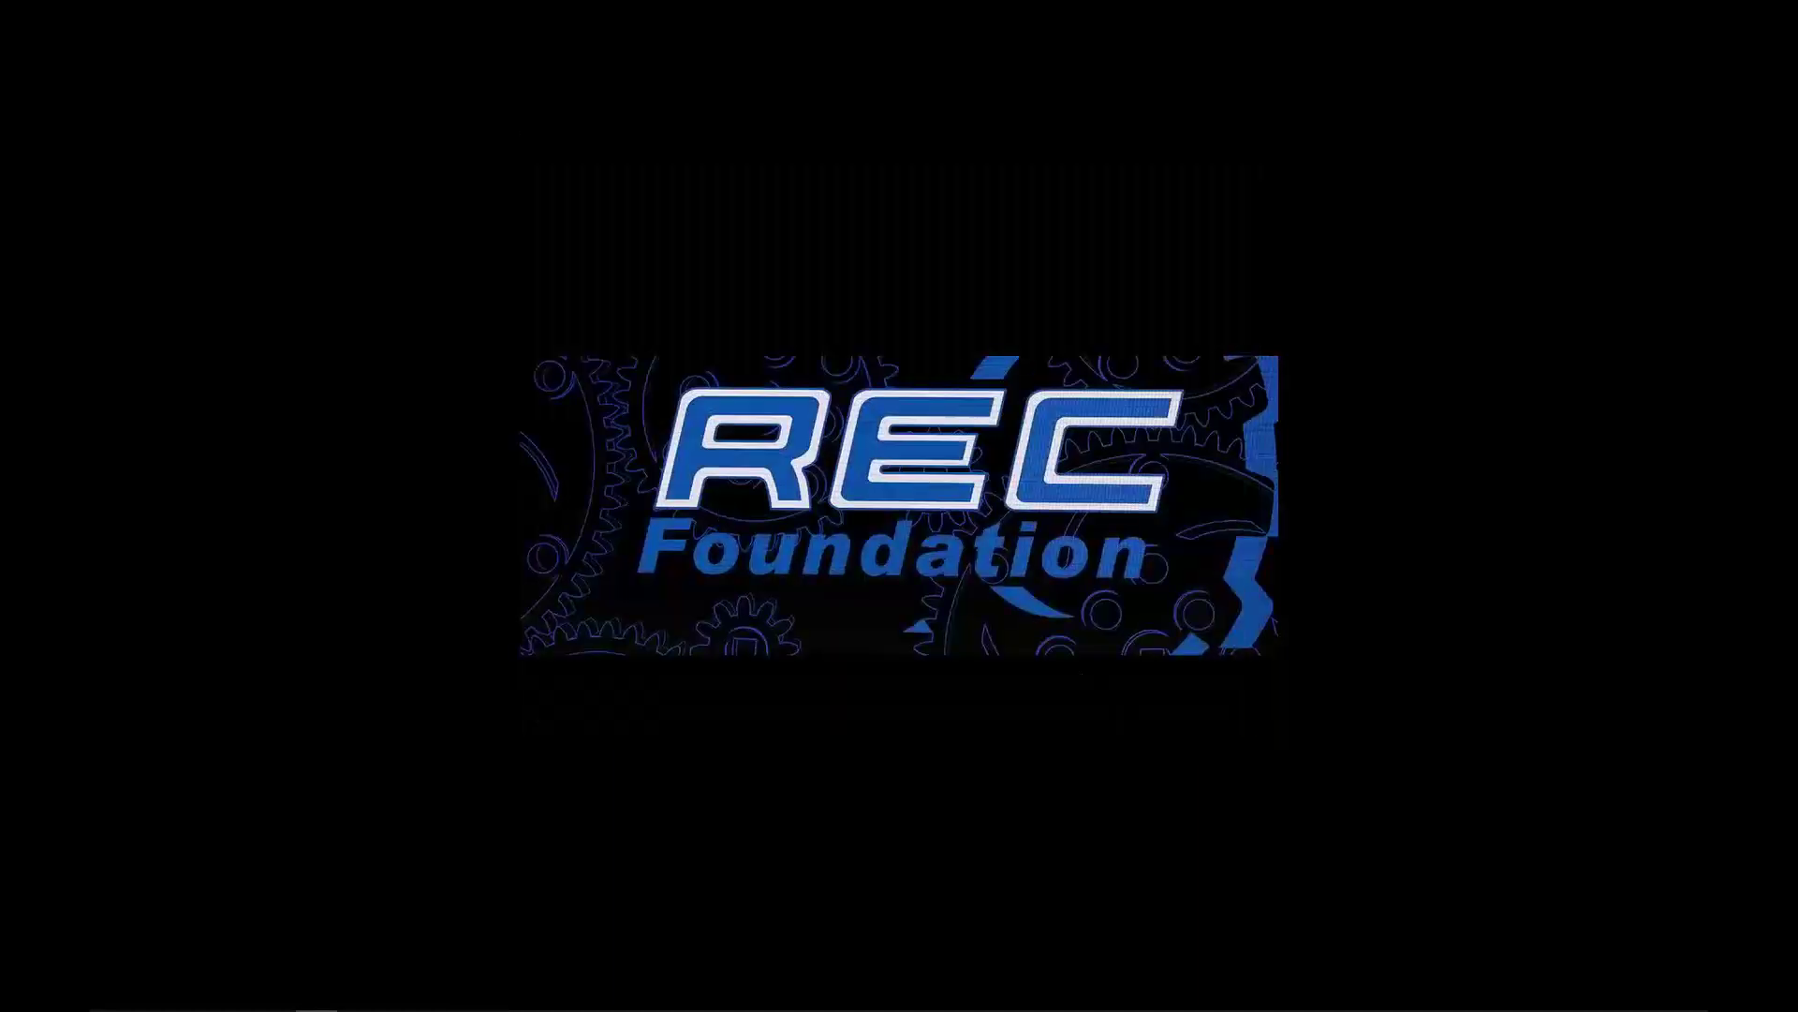
- Drag the REC Foundation field control panel to the lower-left corner of the screen
drag(385, 181, 689, 128)
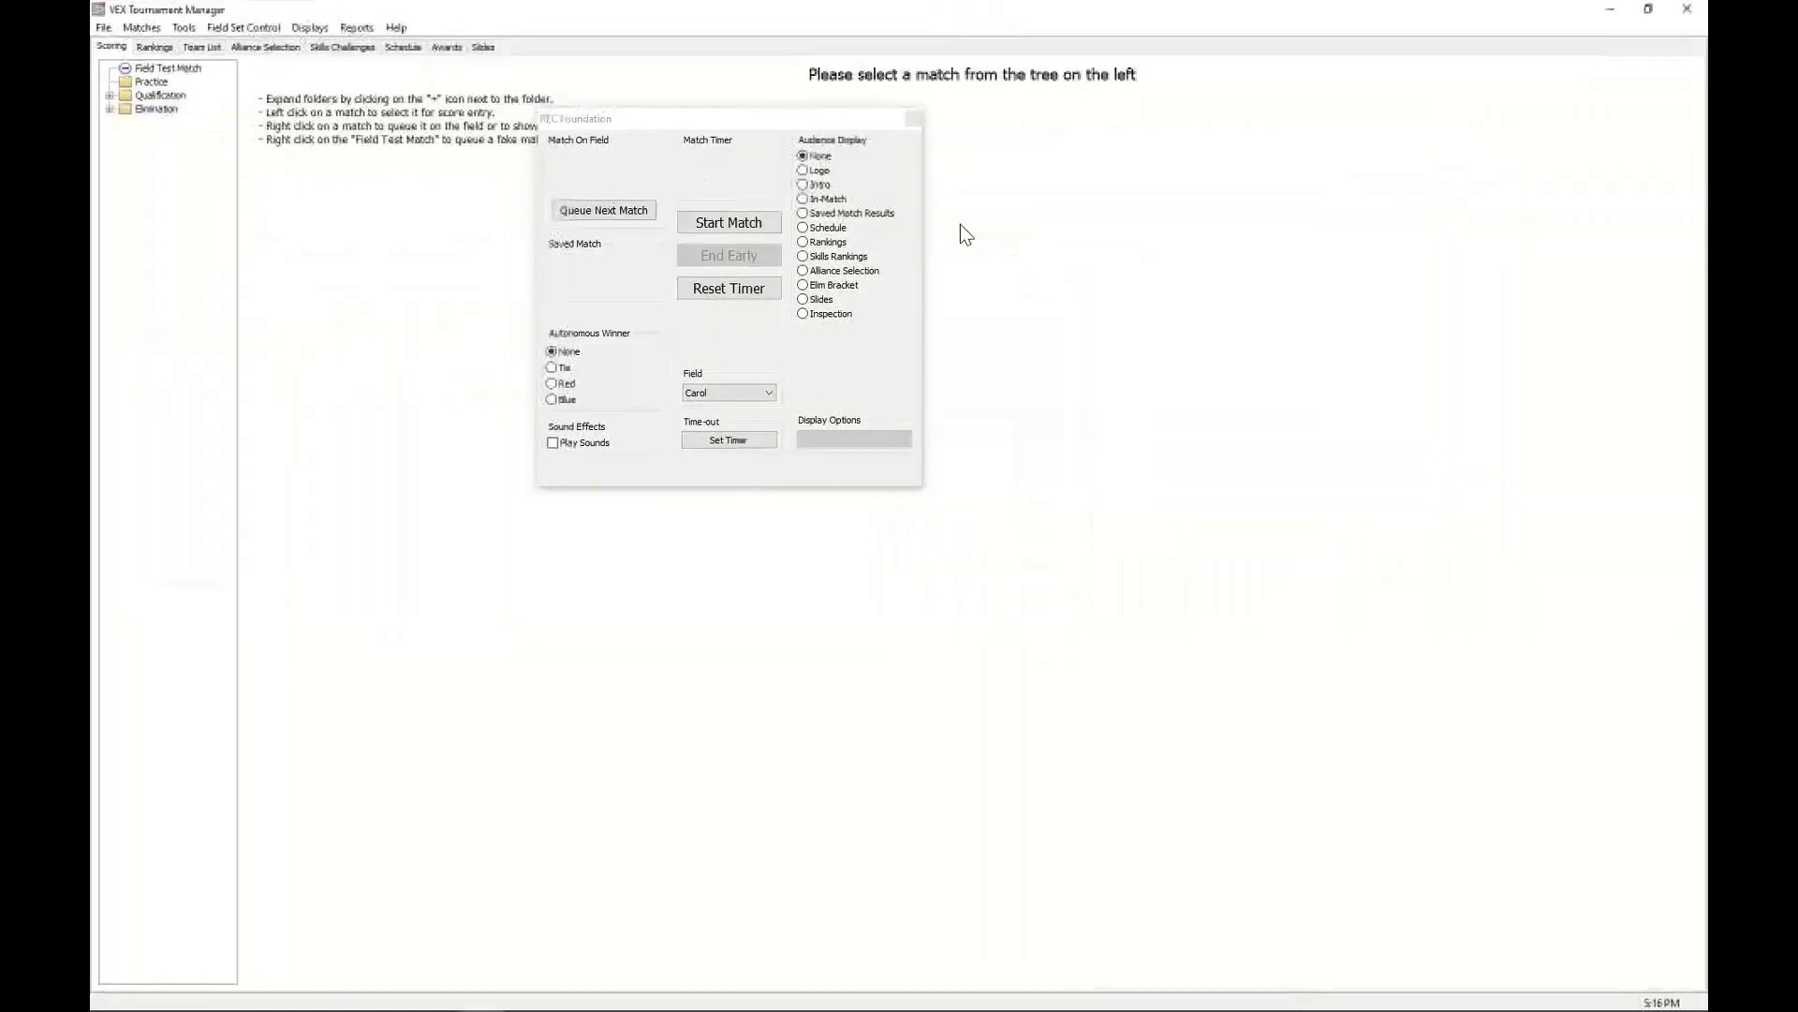
drag(710, 117, 287, 635)
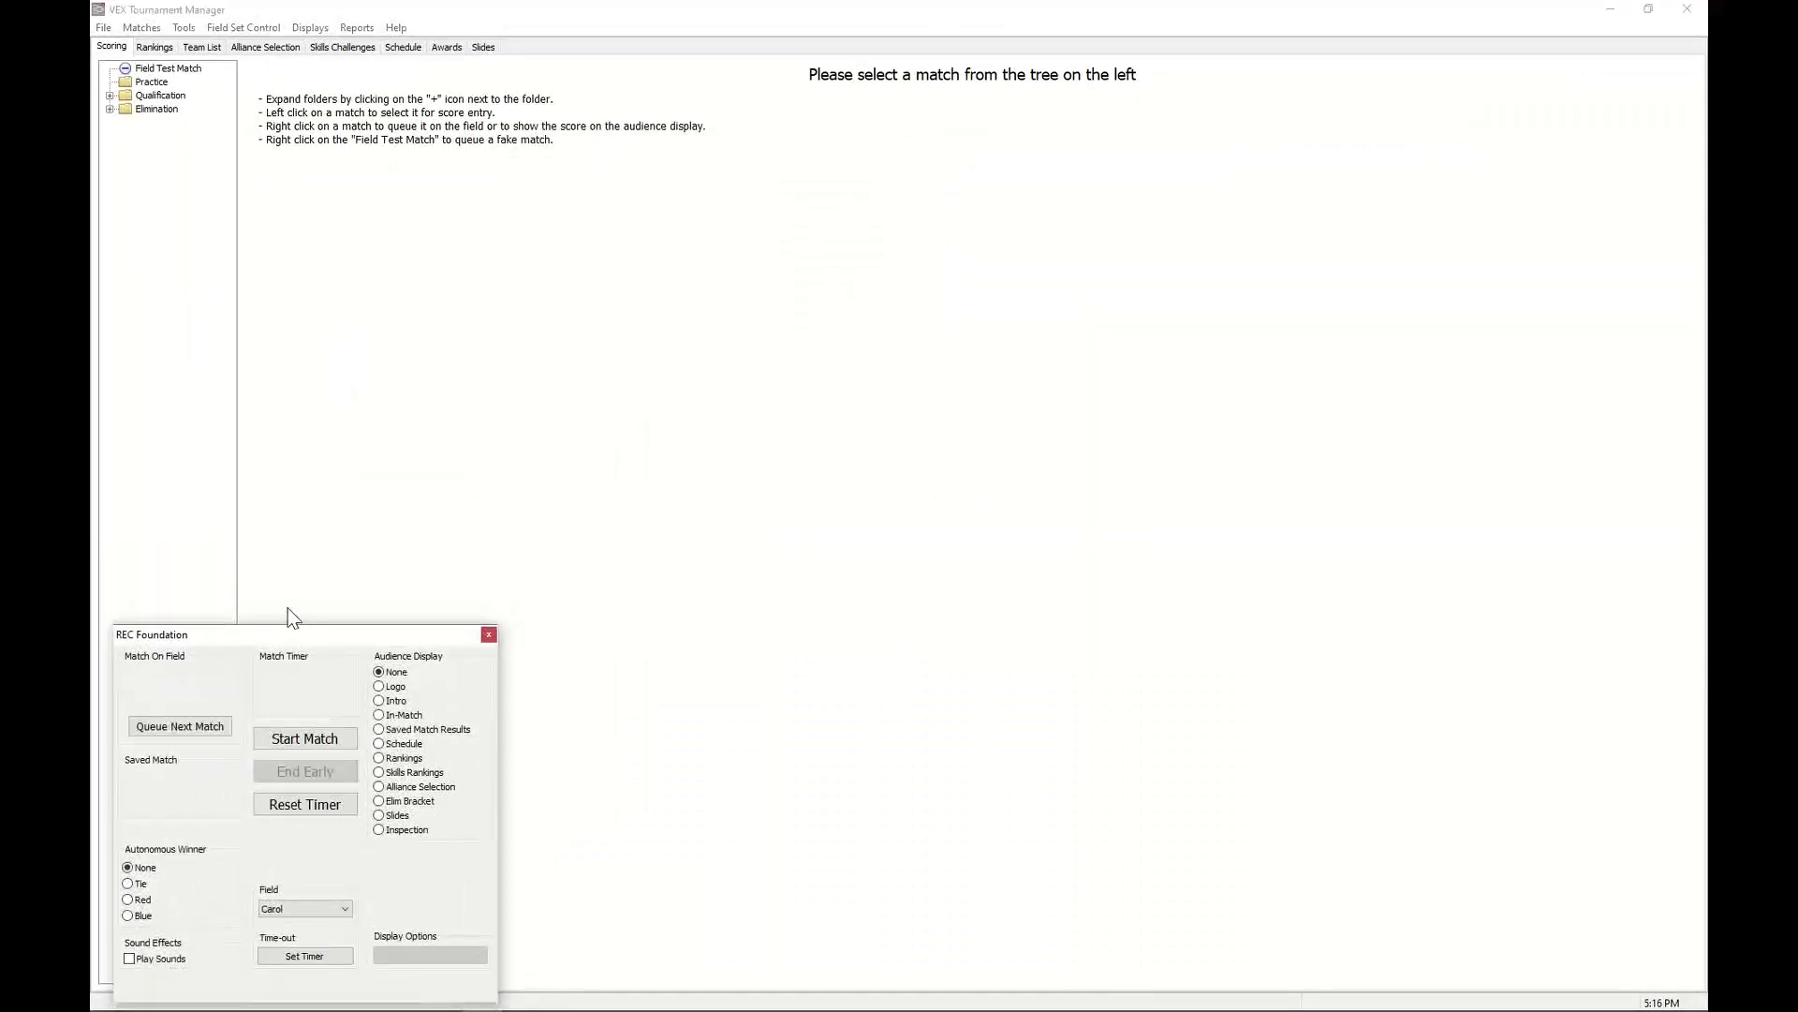
- Score Qual 1 with a red autonomous win and Qual 2 with a blue autonomous win, saving both
click(110, 96)
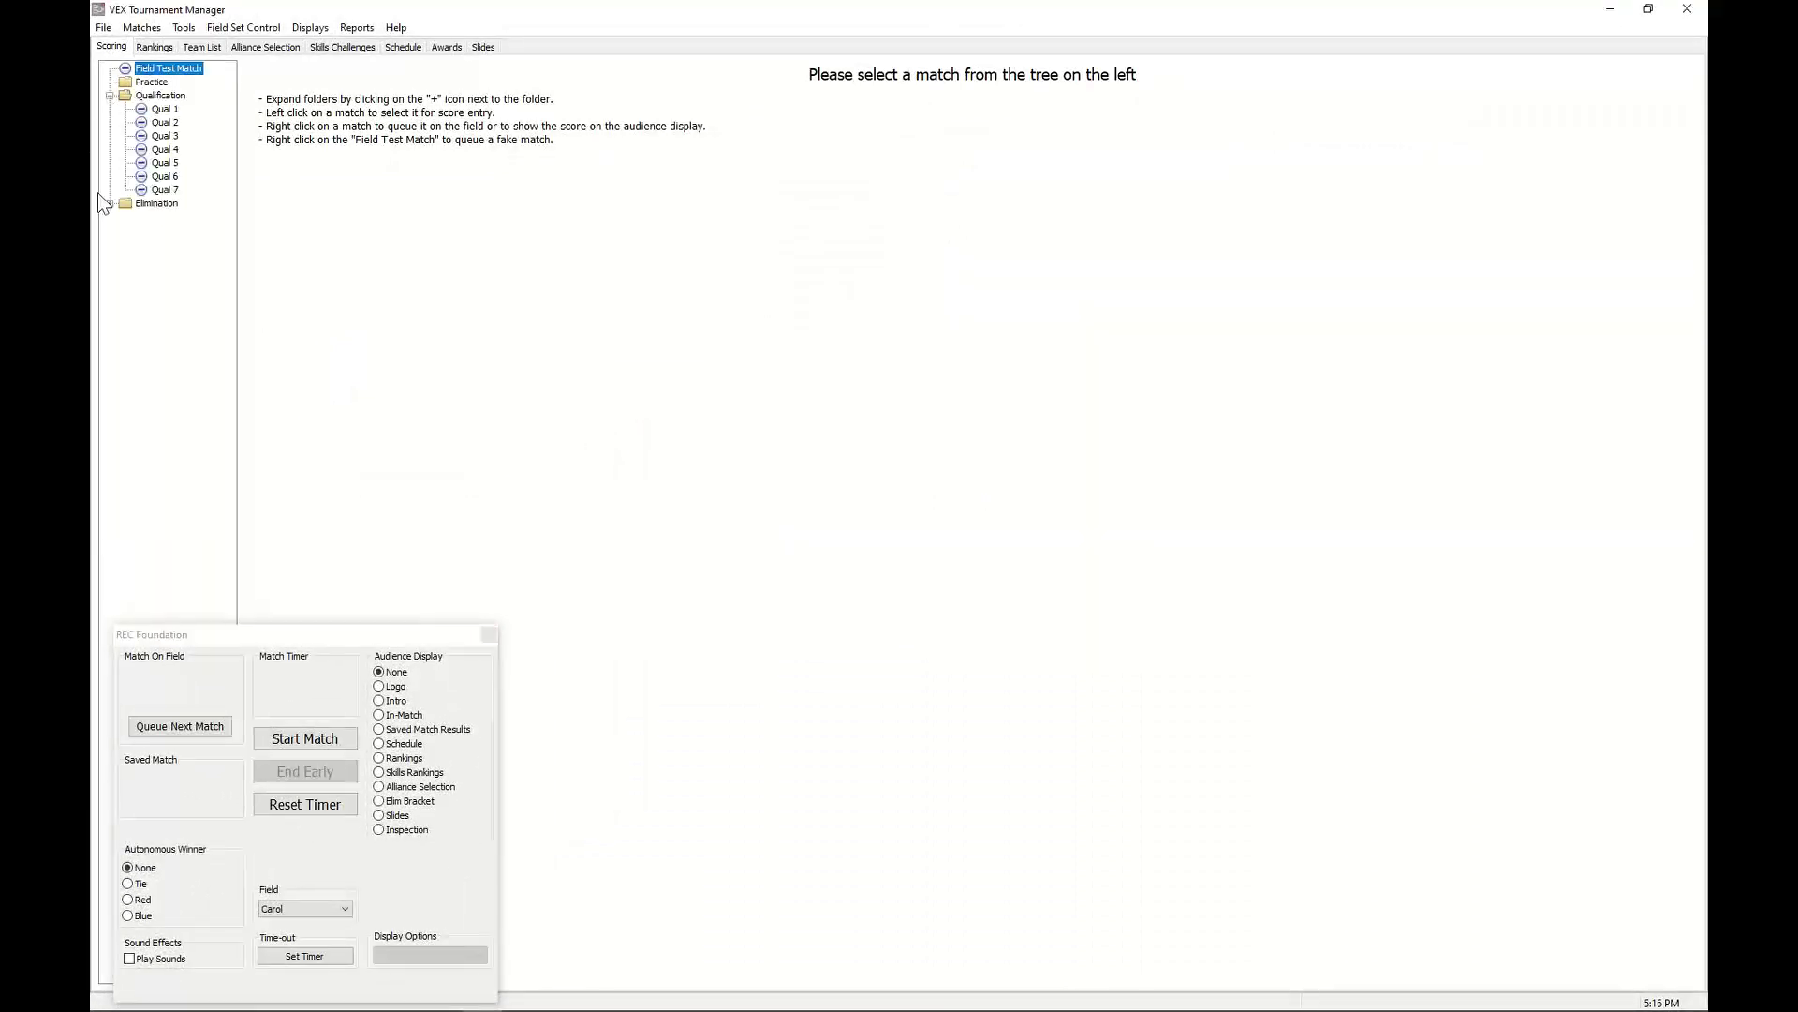
click(110, 203)
click(165, 108)
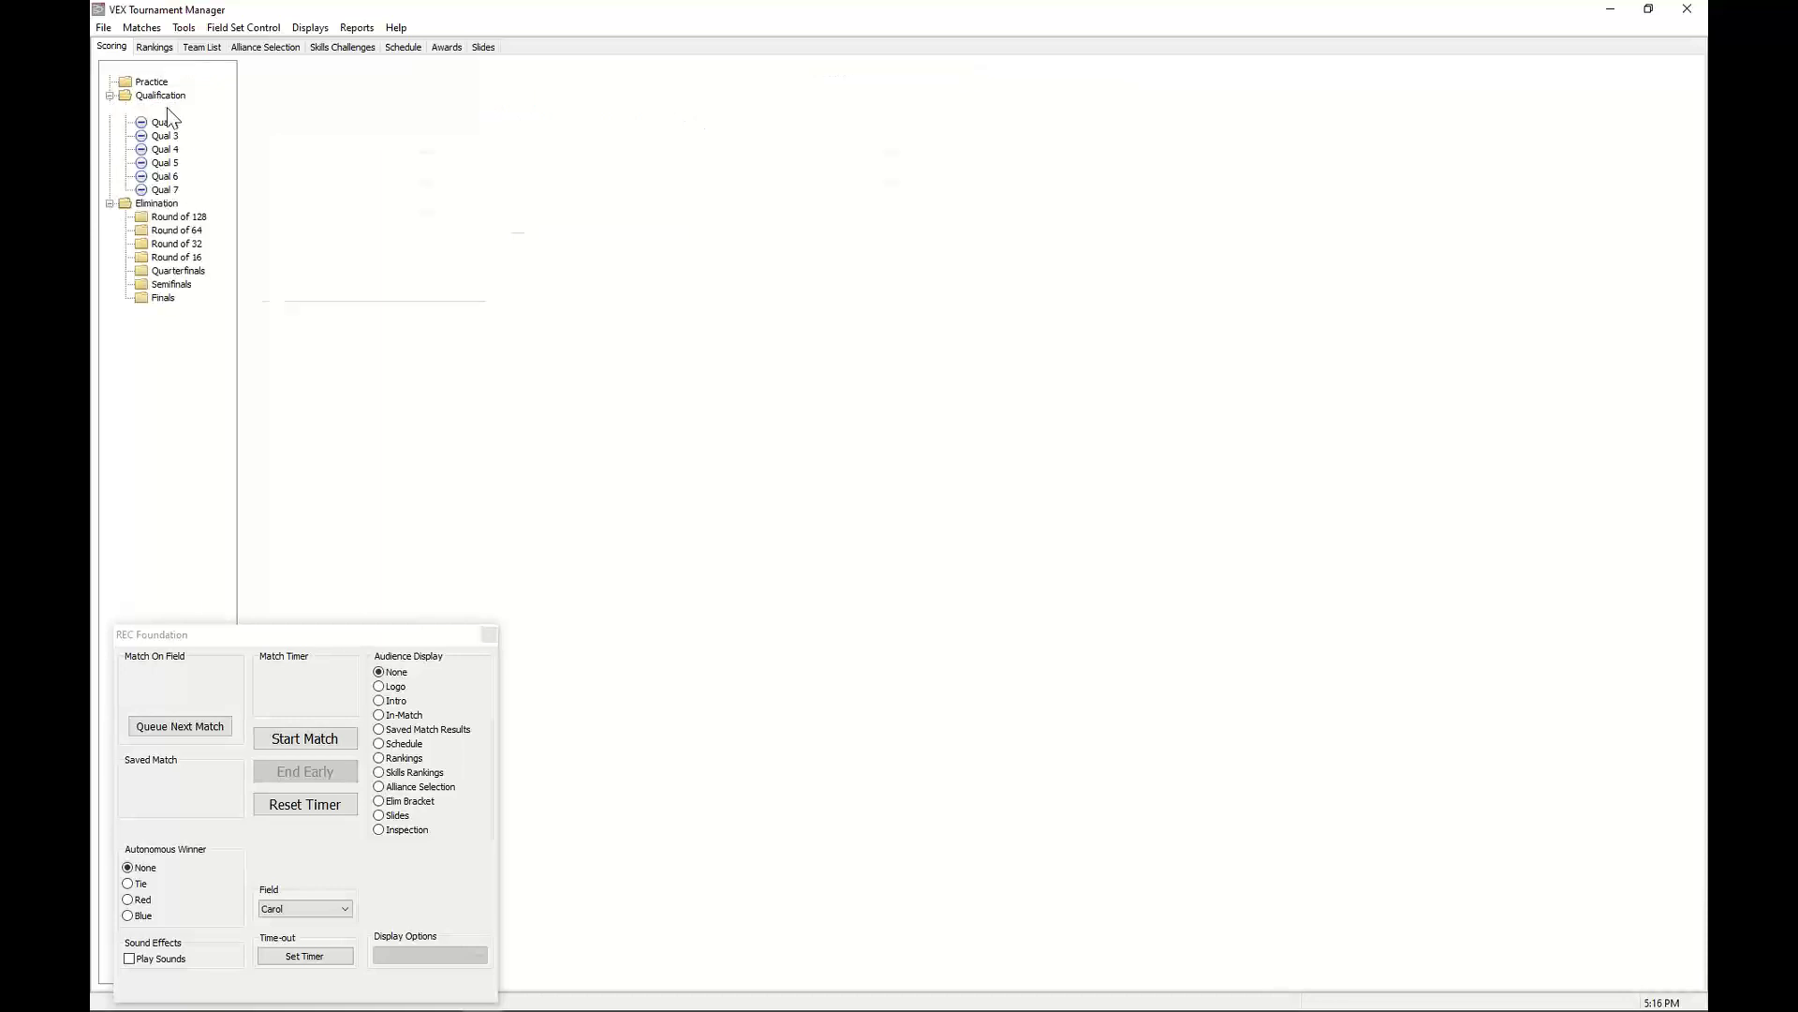
click(344, 238)
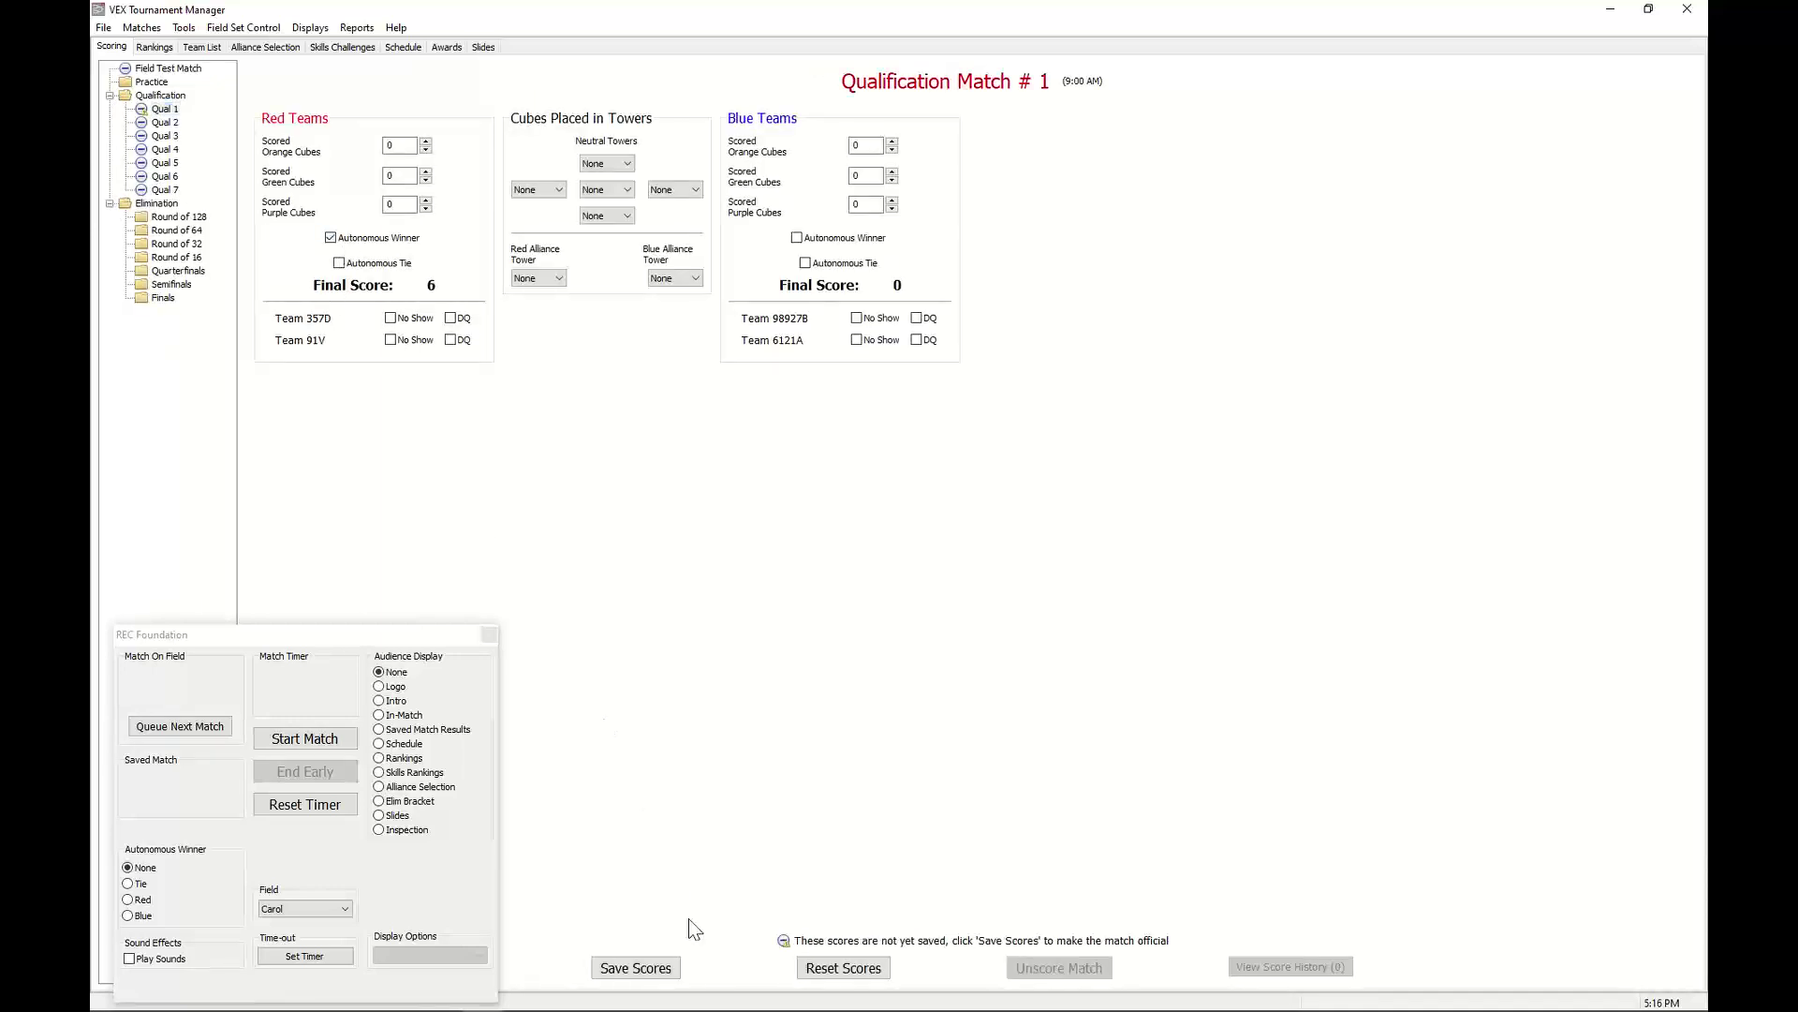
click(636, 967)
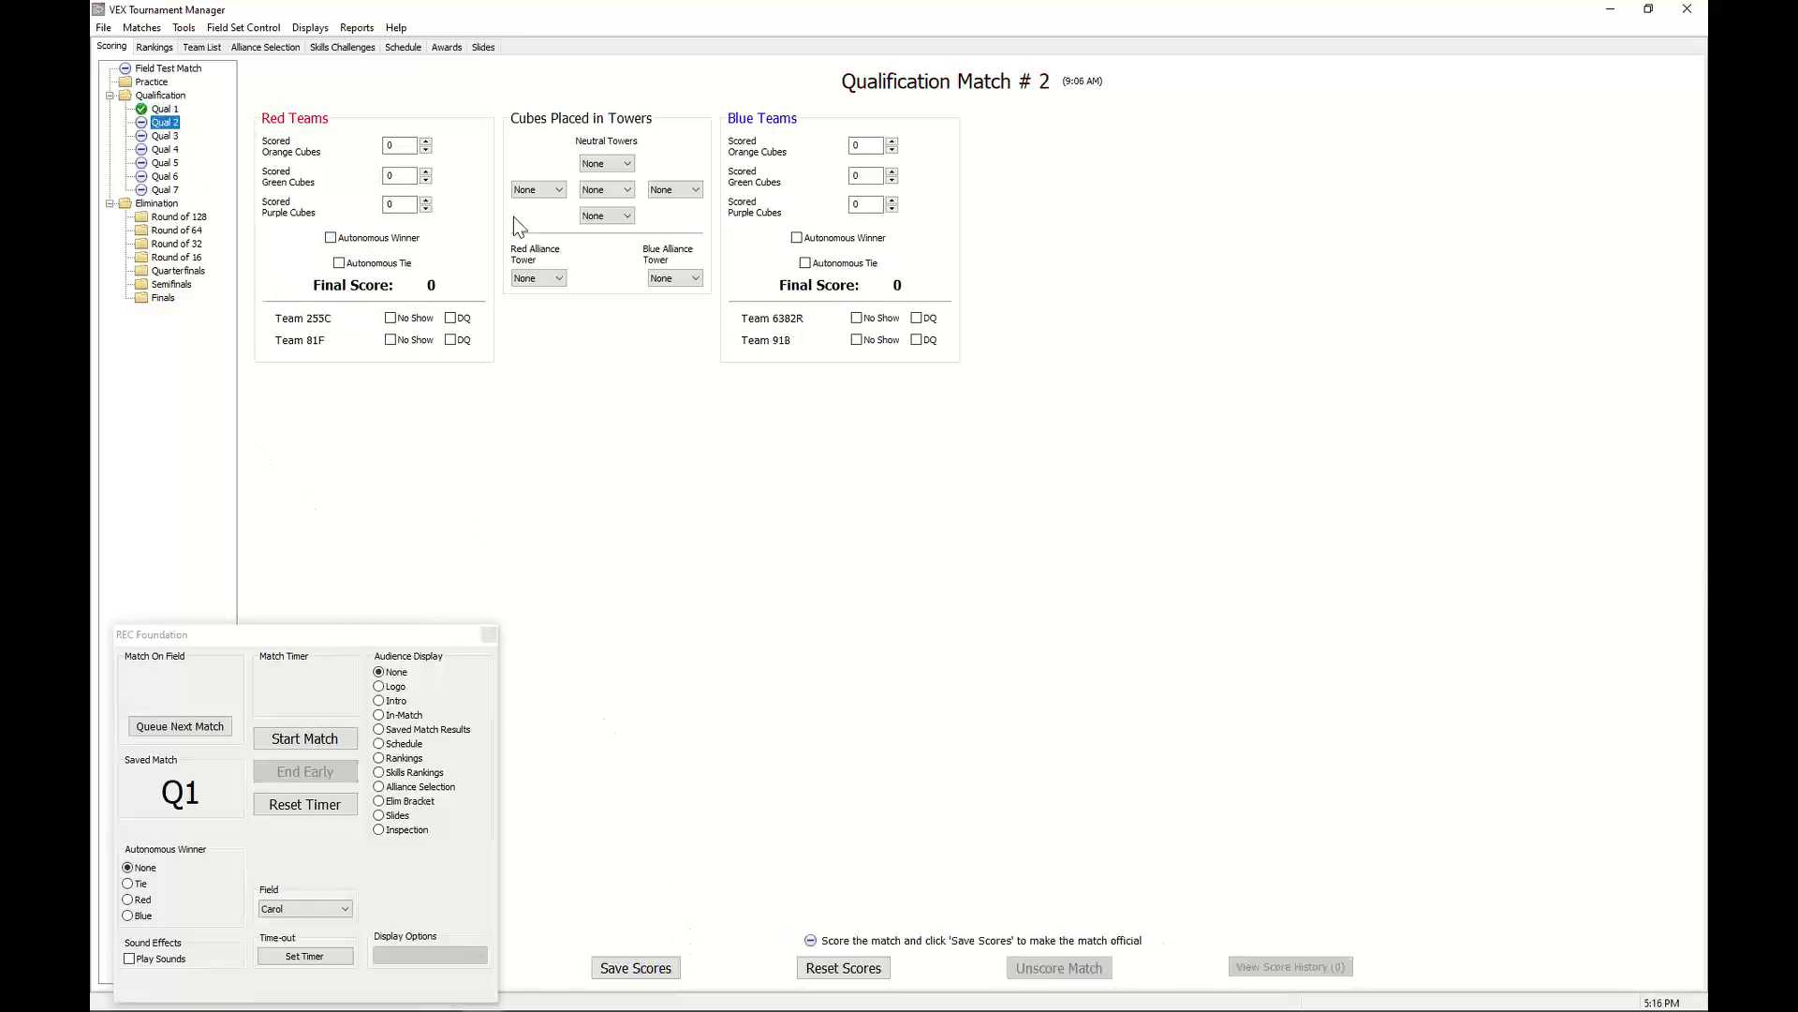
click(811, 240)
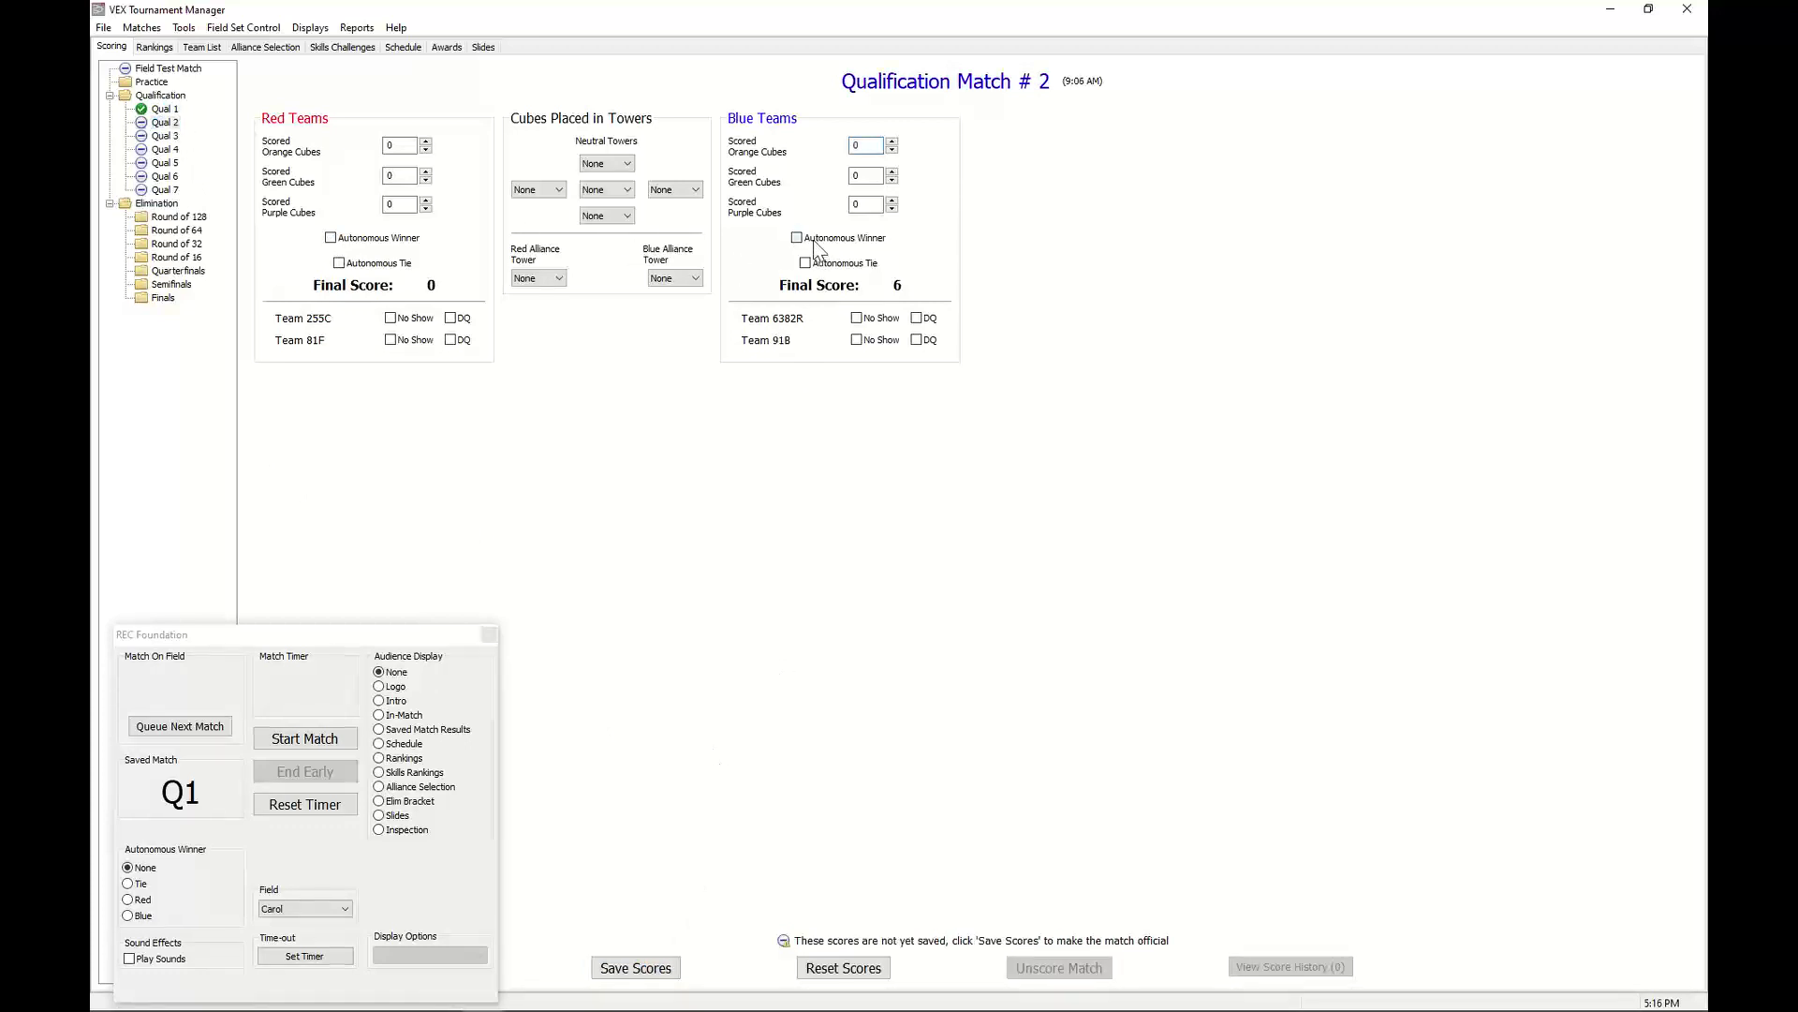
click(636, 967)
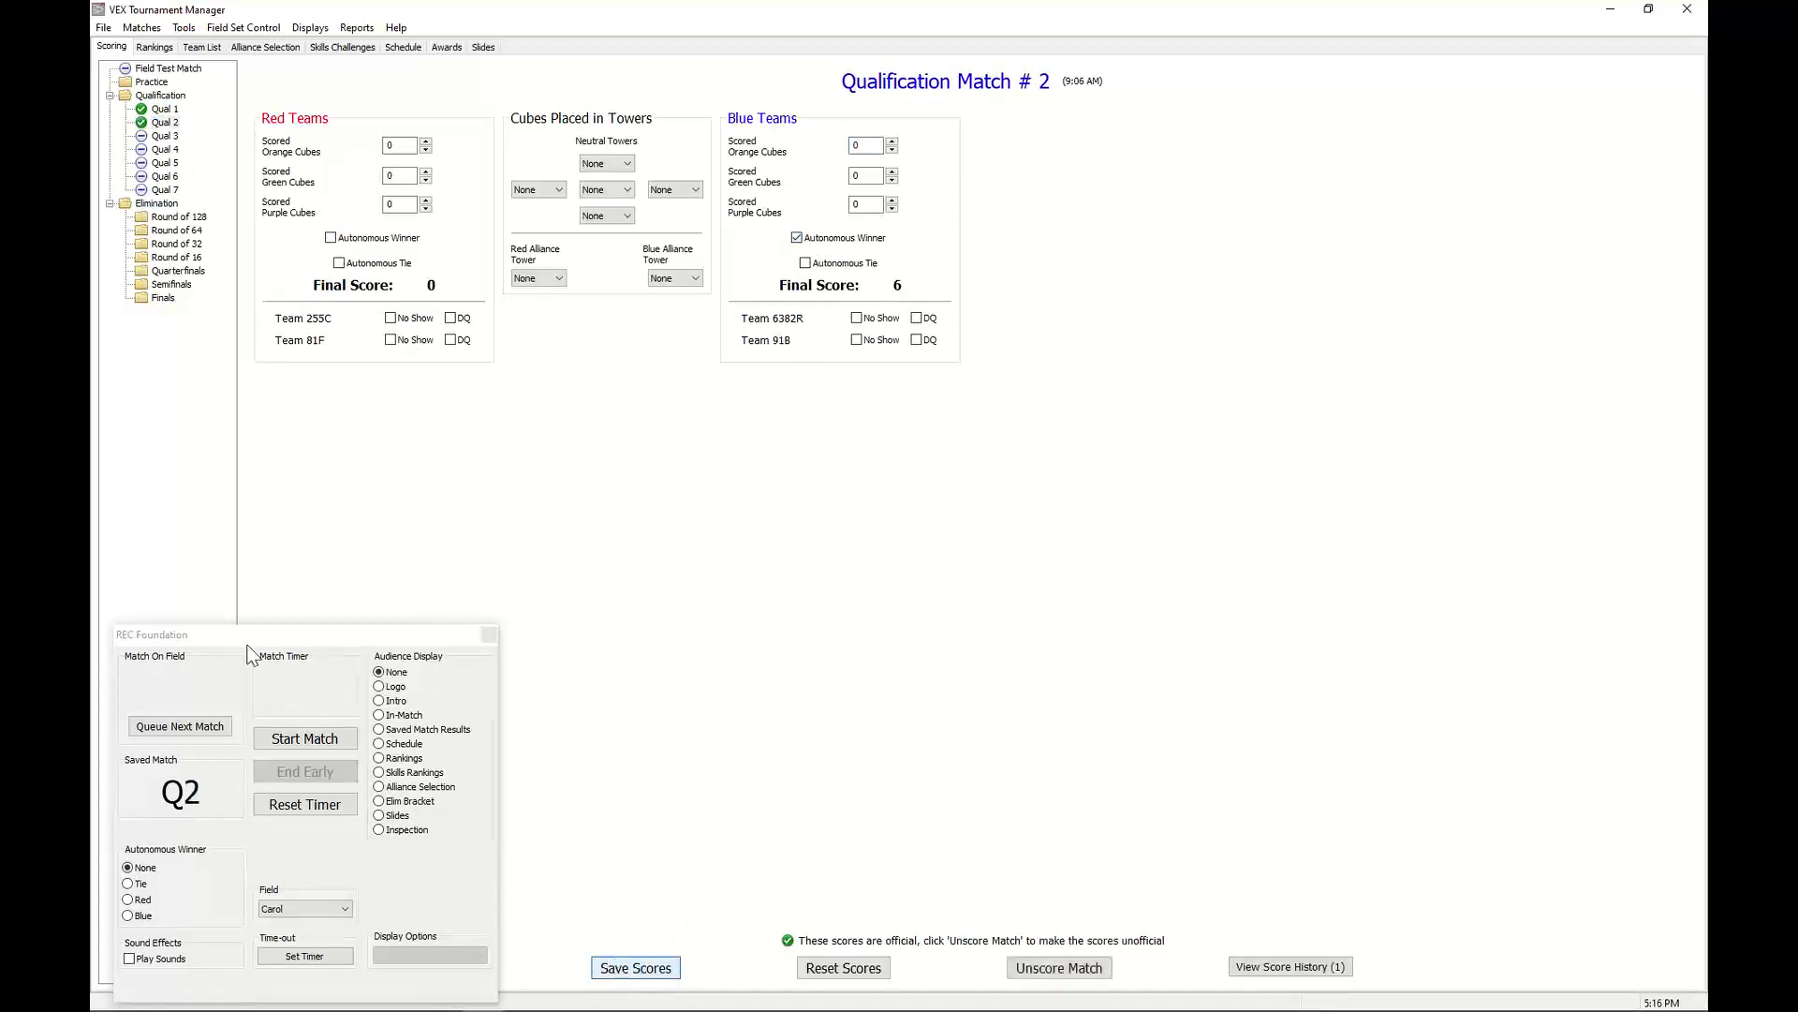
- Save Qual 3, then score Qual 4 (blue autonomous win) and Qual 5 (red autonomous win)
click(165, 136)
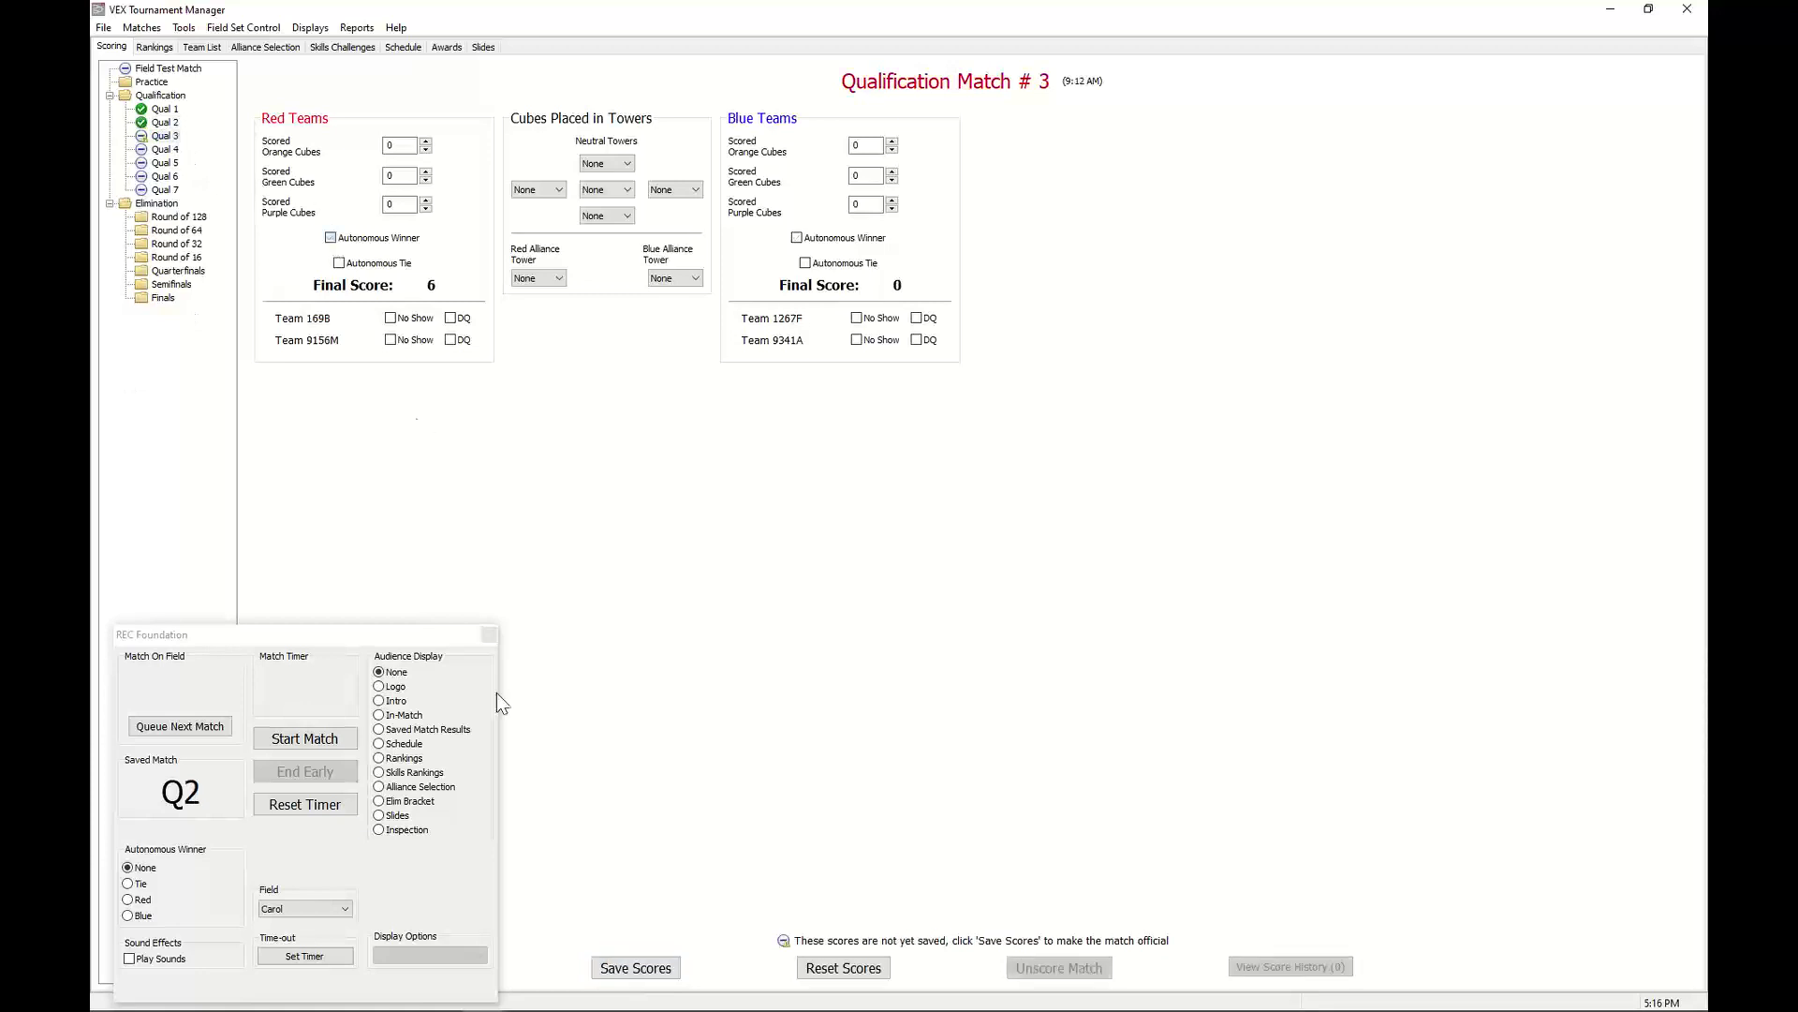
click(637, 969)
click(168, 163)
click(164, 149)
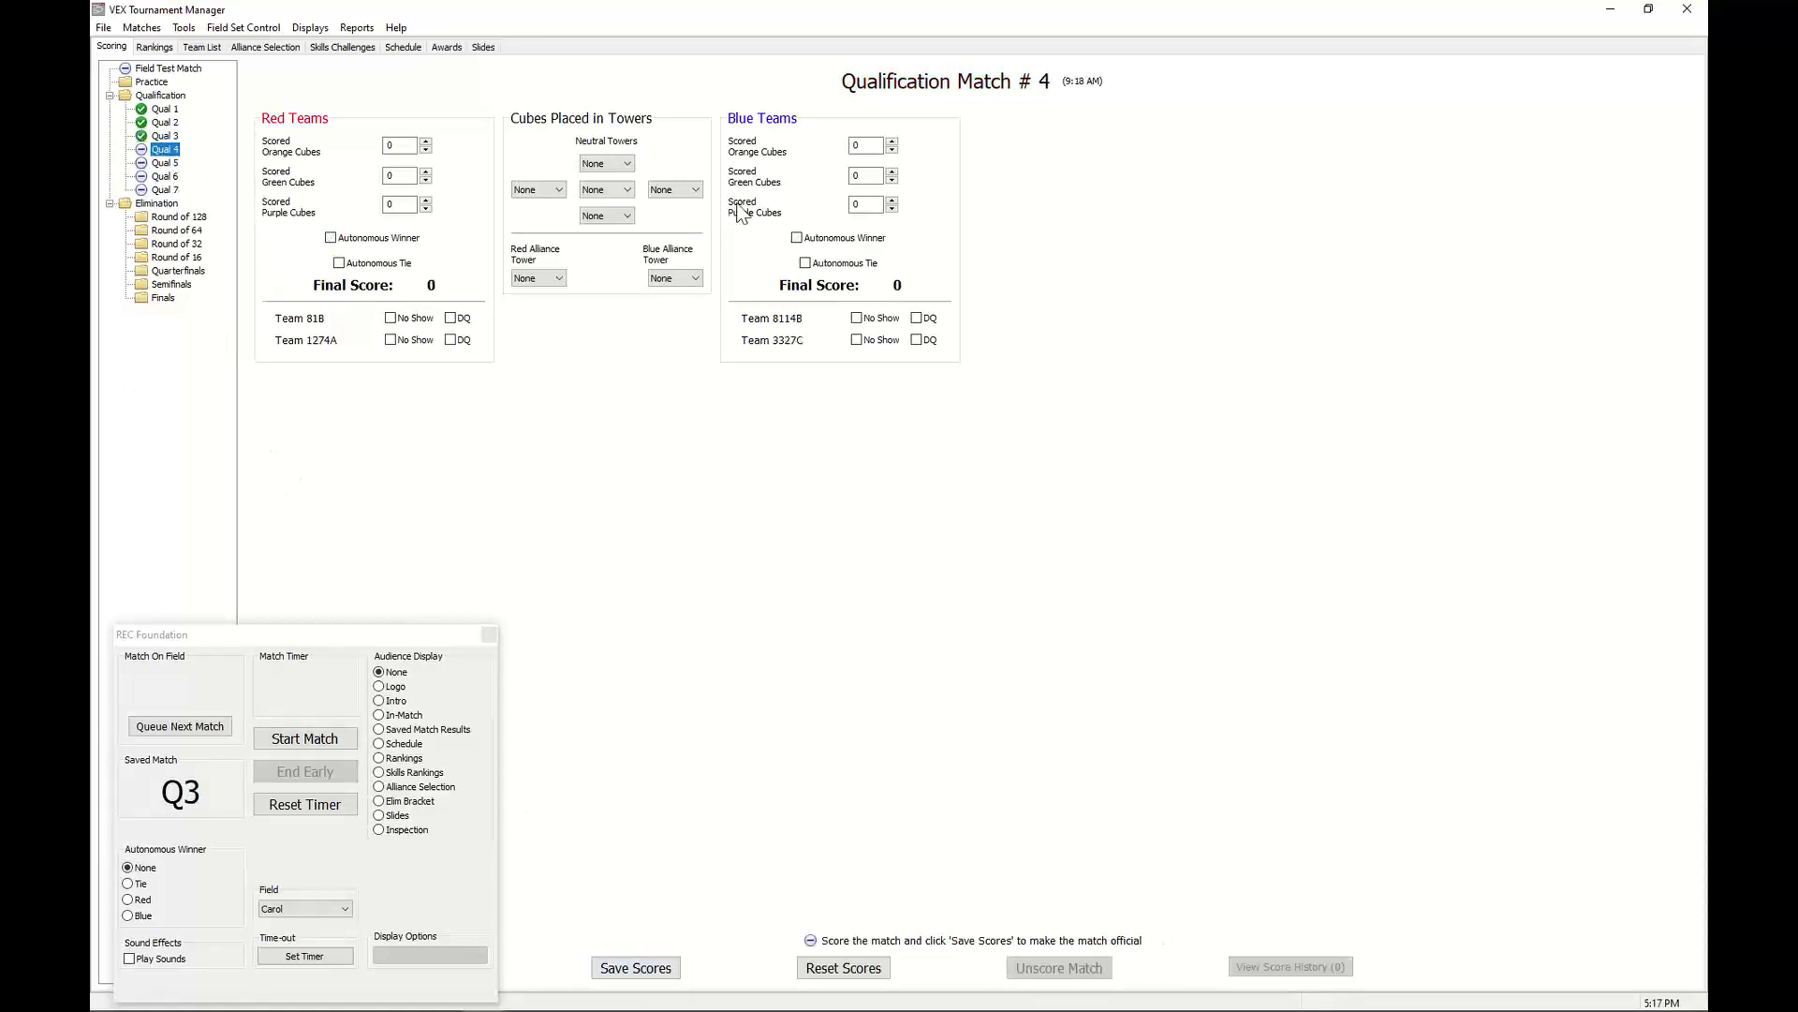
click(797, 238)
click(626, 970)
click(165, 163)
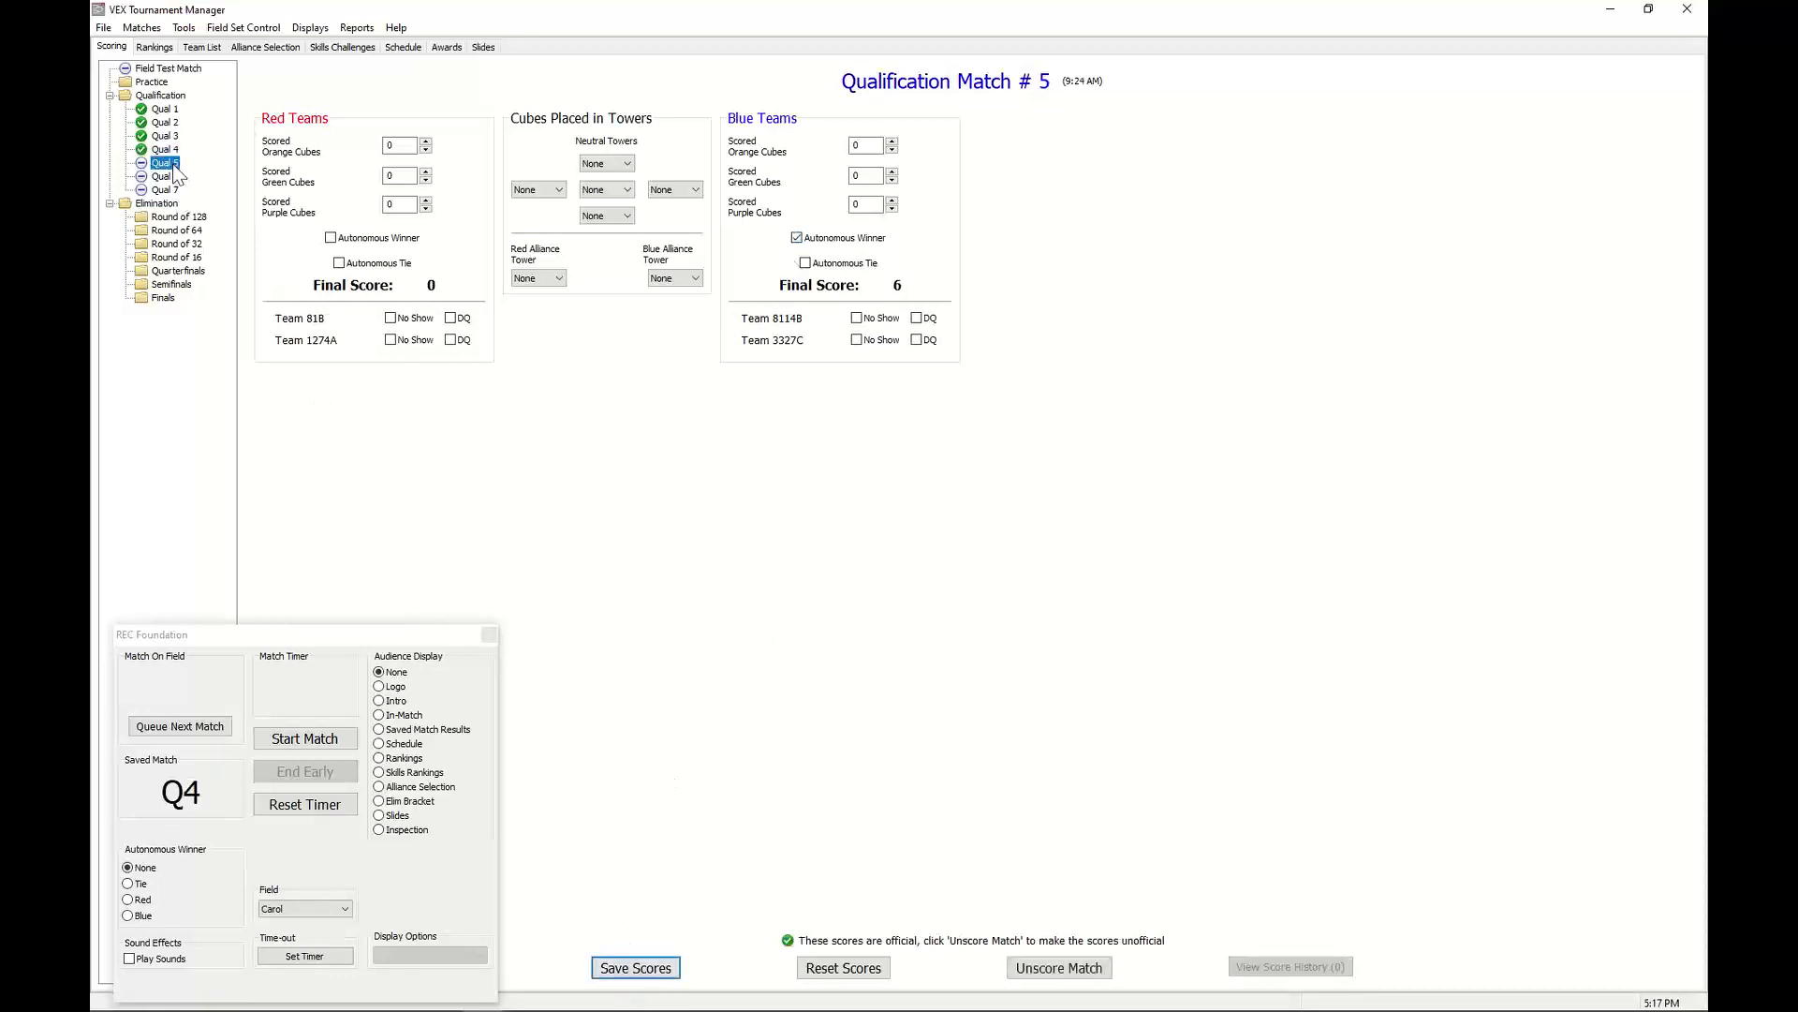
click(331, 238)
click(637, 973)
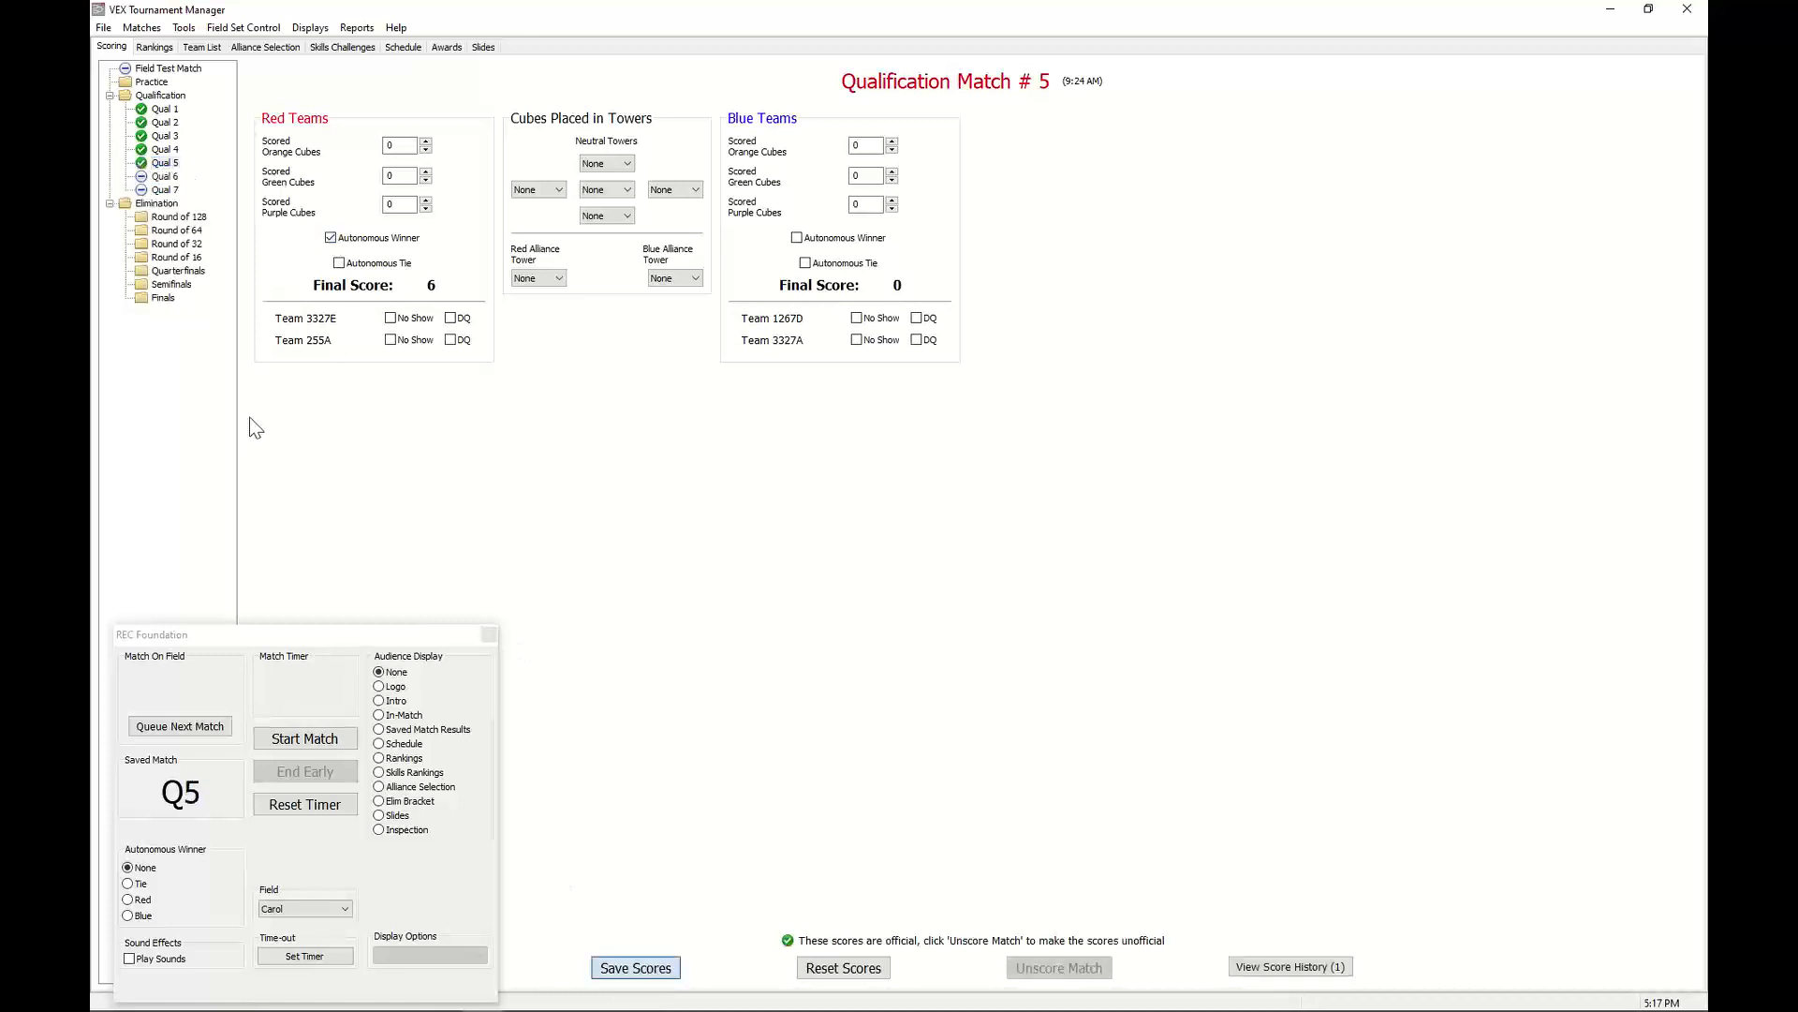
- Score Qual 6 with a red autonomous win, save Qual 7, and go to Alliance Selection
click(165, 176)
click(331, 238)
click(605, 968)
click(165, 189)
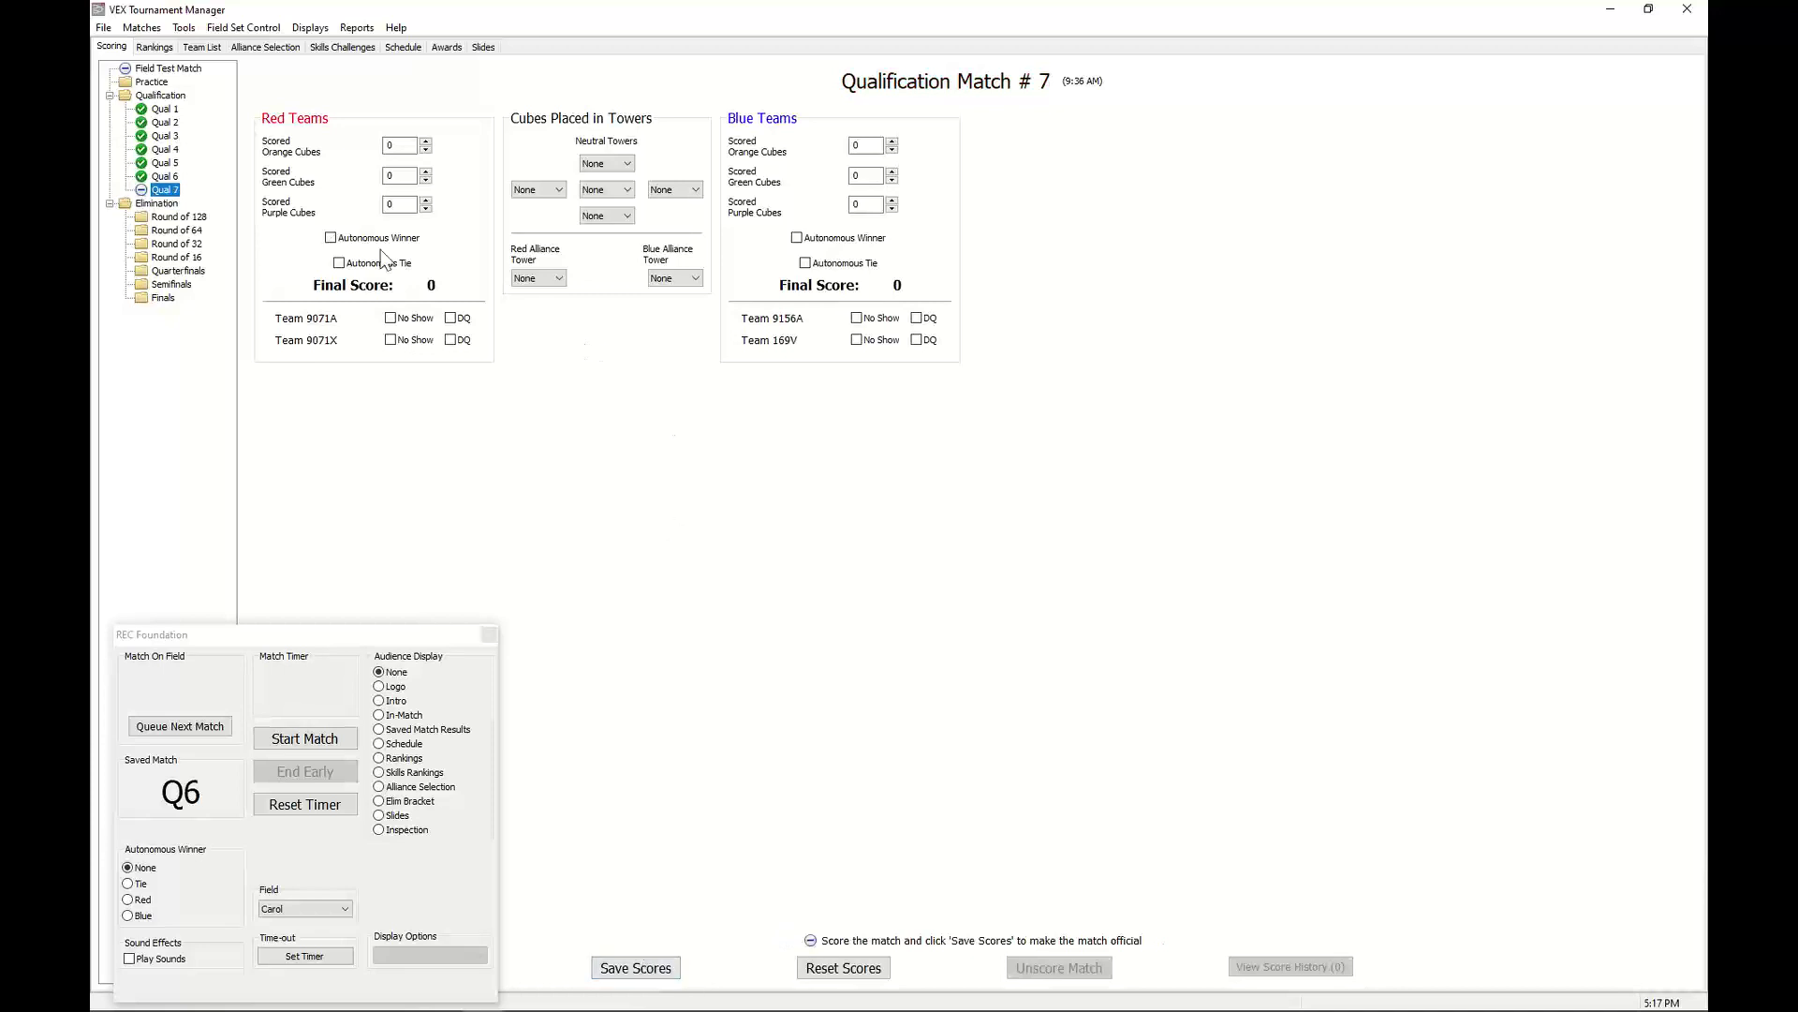
click(652, 971)
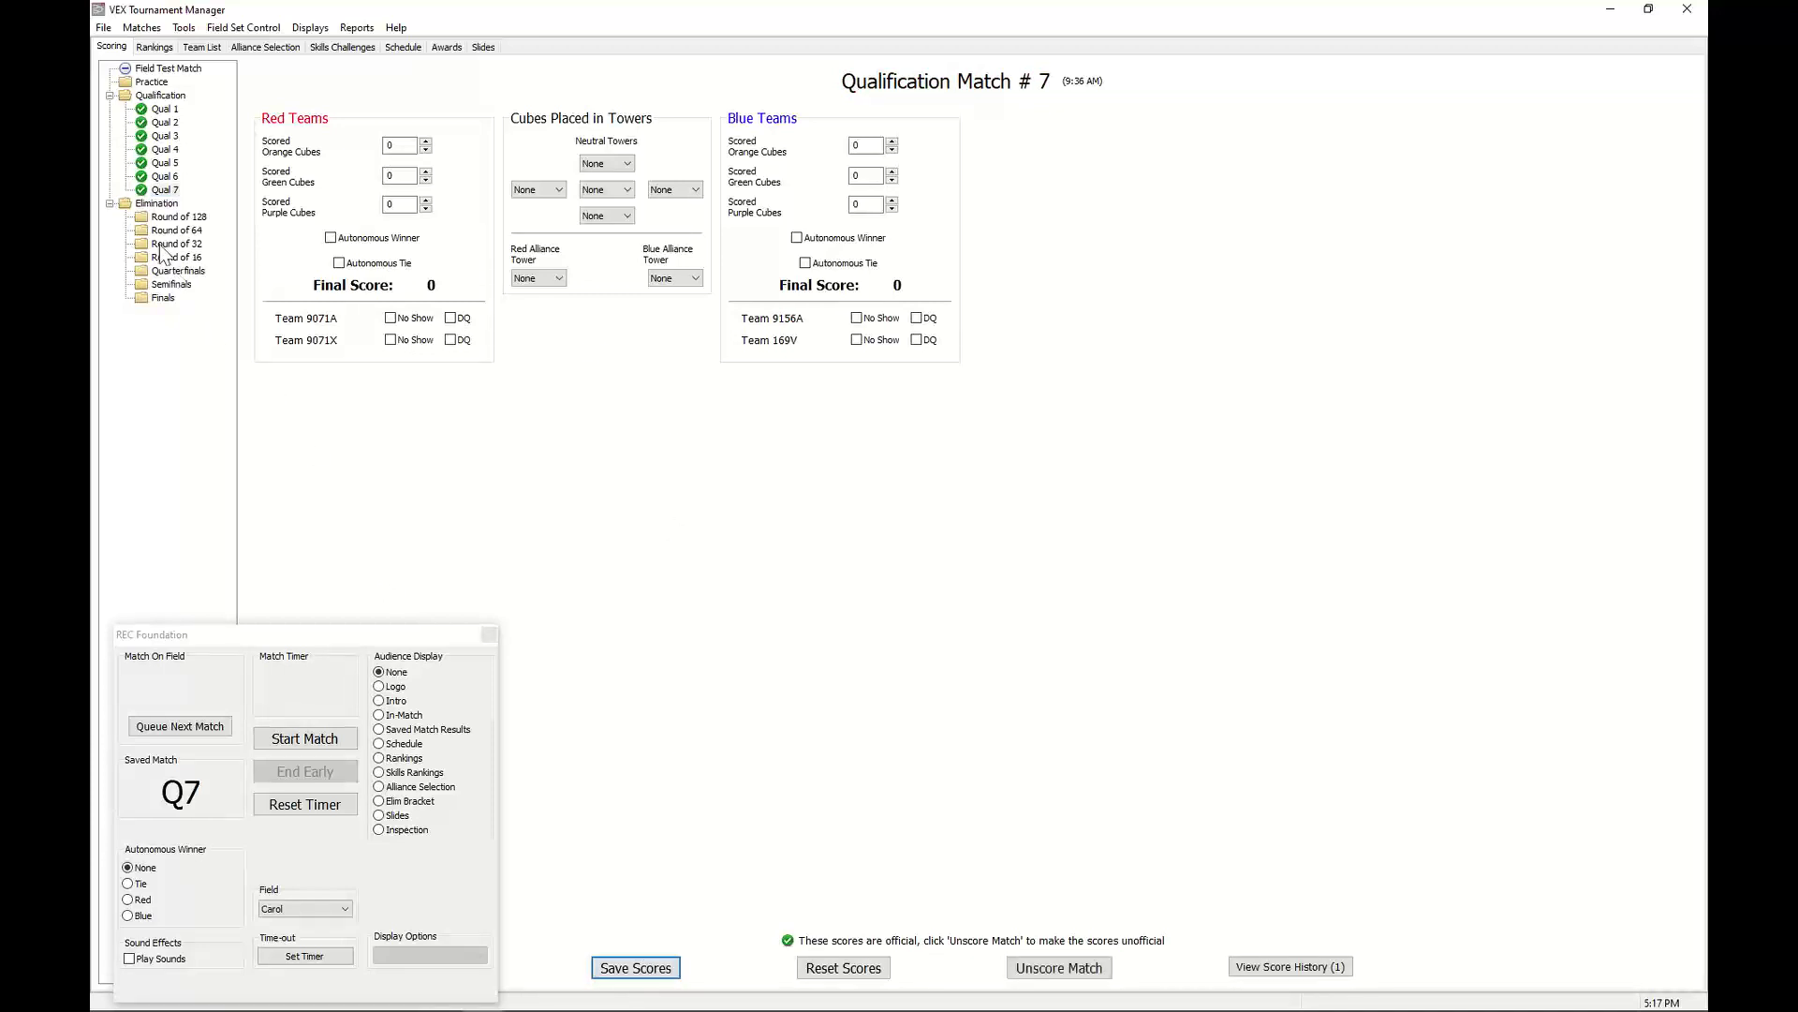
click(266, 47)
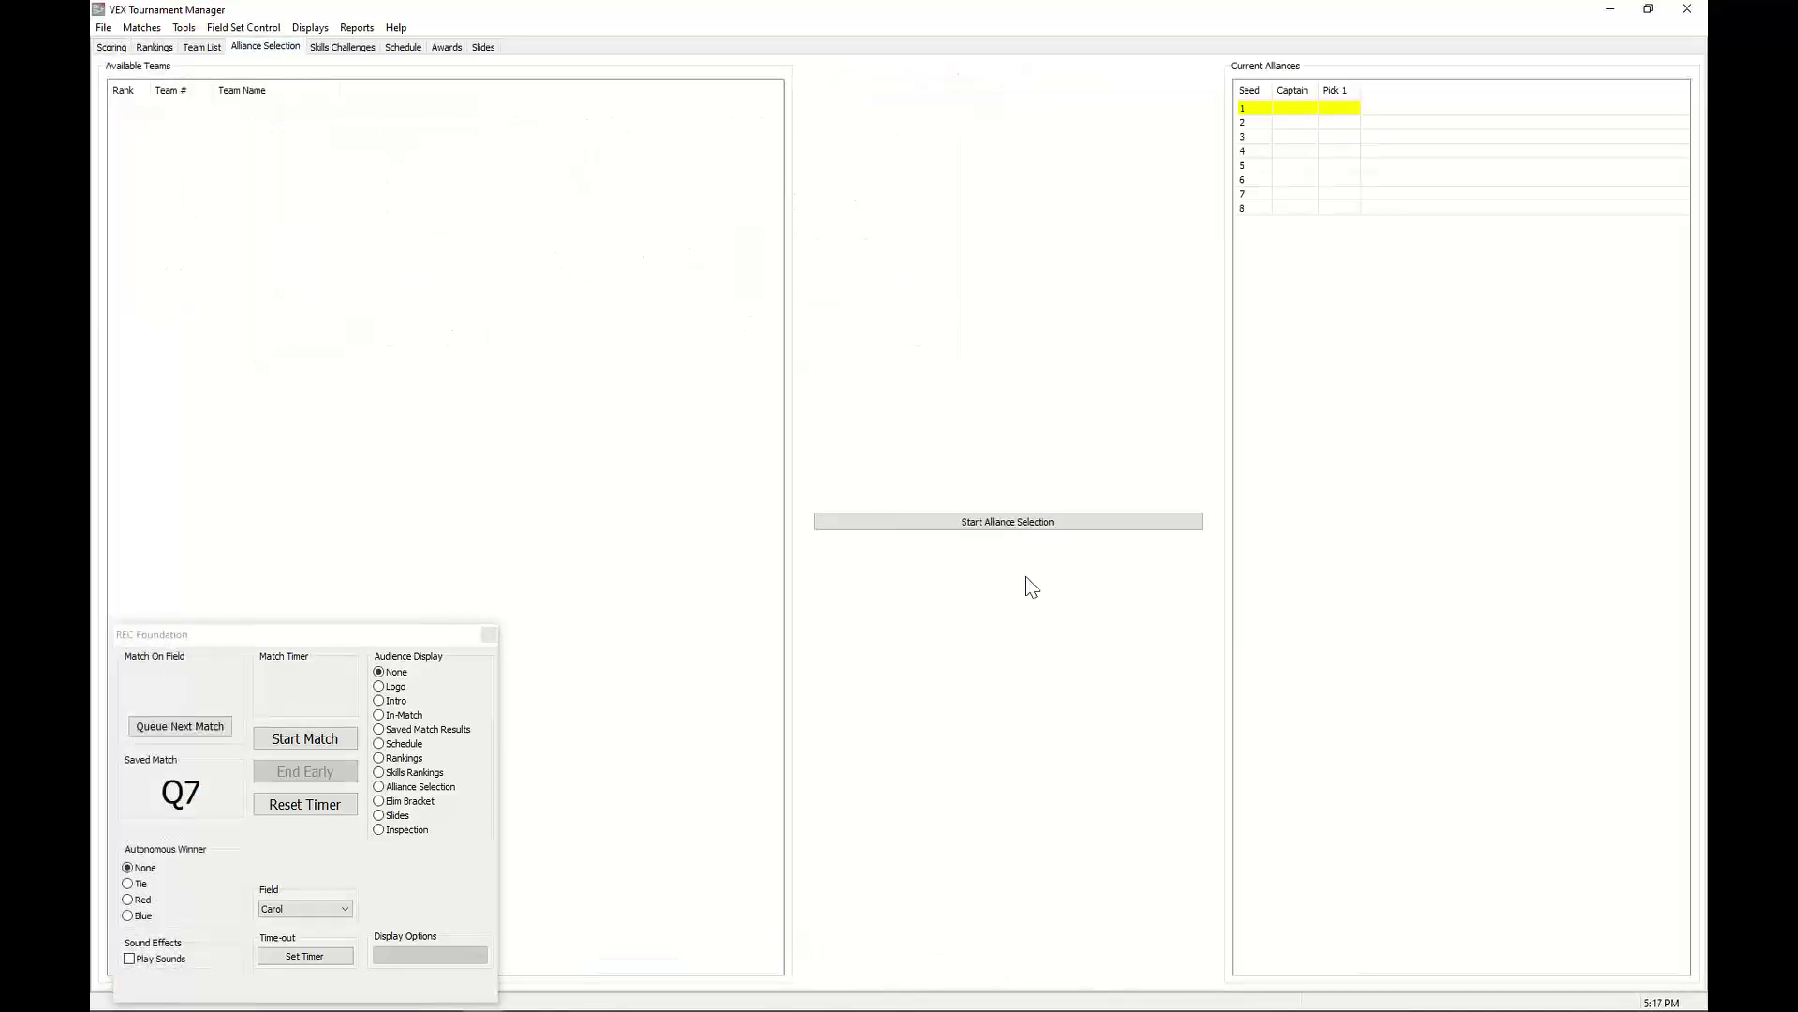
- Run alliance selection with teams sorted by rank, pick team 8114B, and finalize the alliances
click(1064, 523)
click(957, 482)
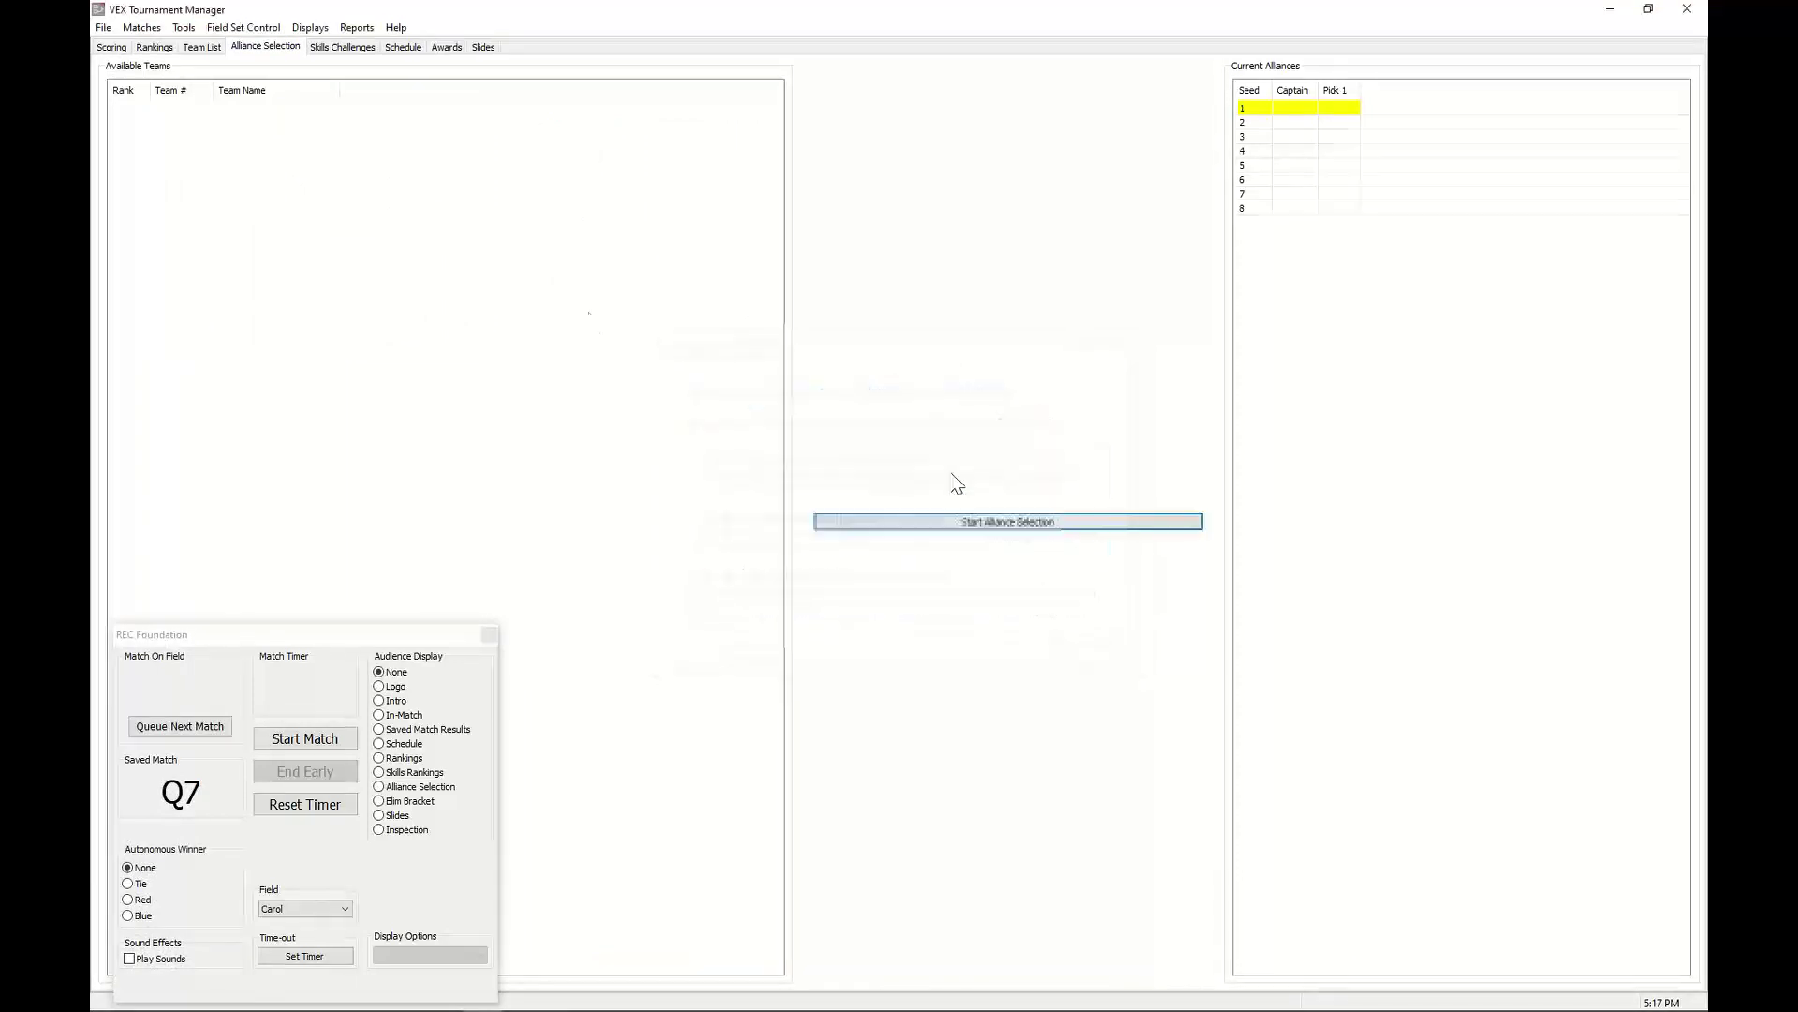
click(126, 91)
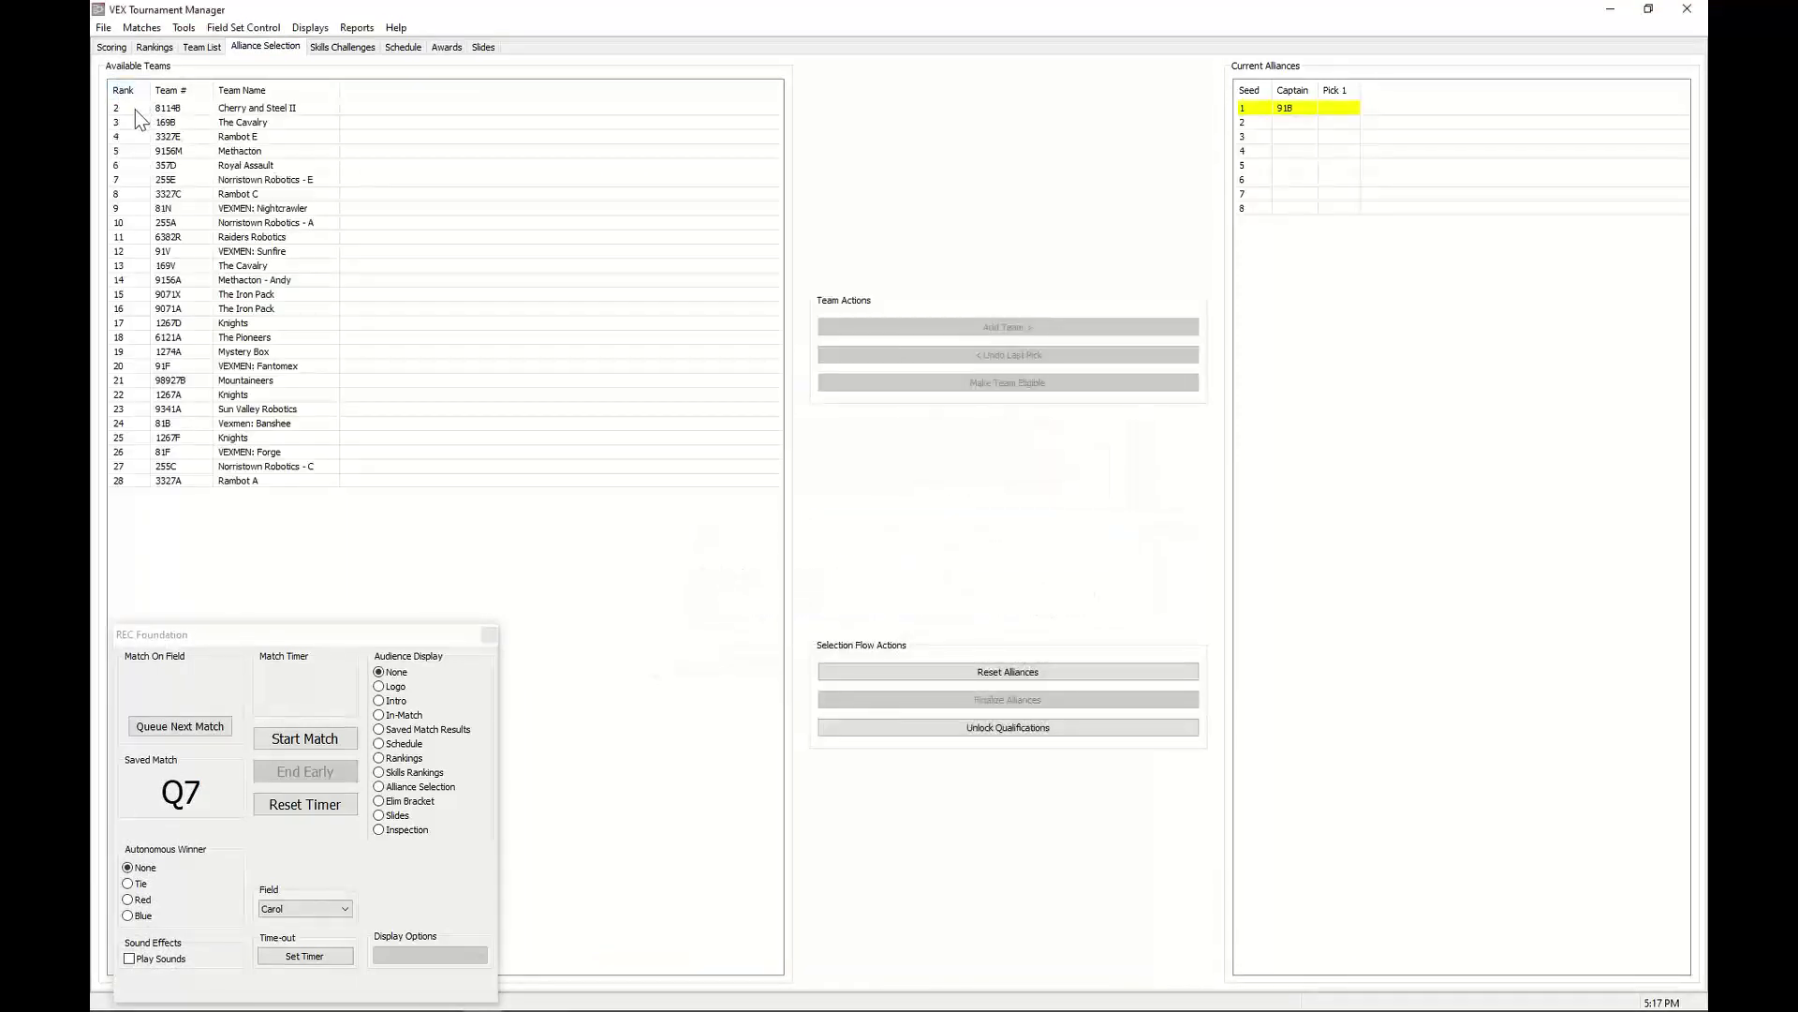
click(135, 110)
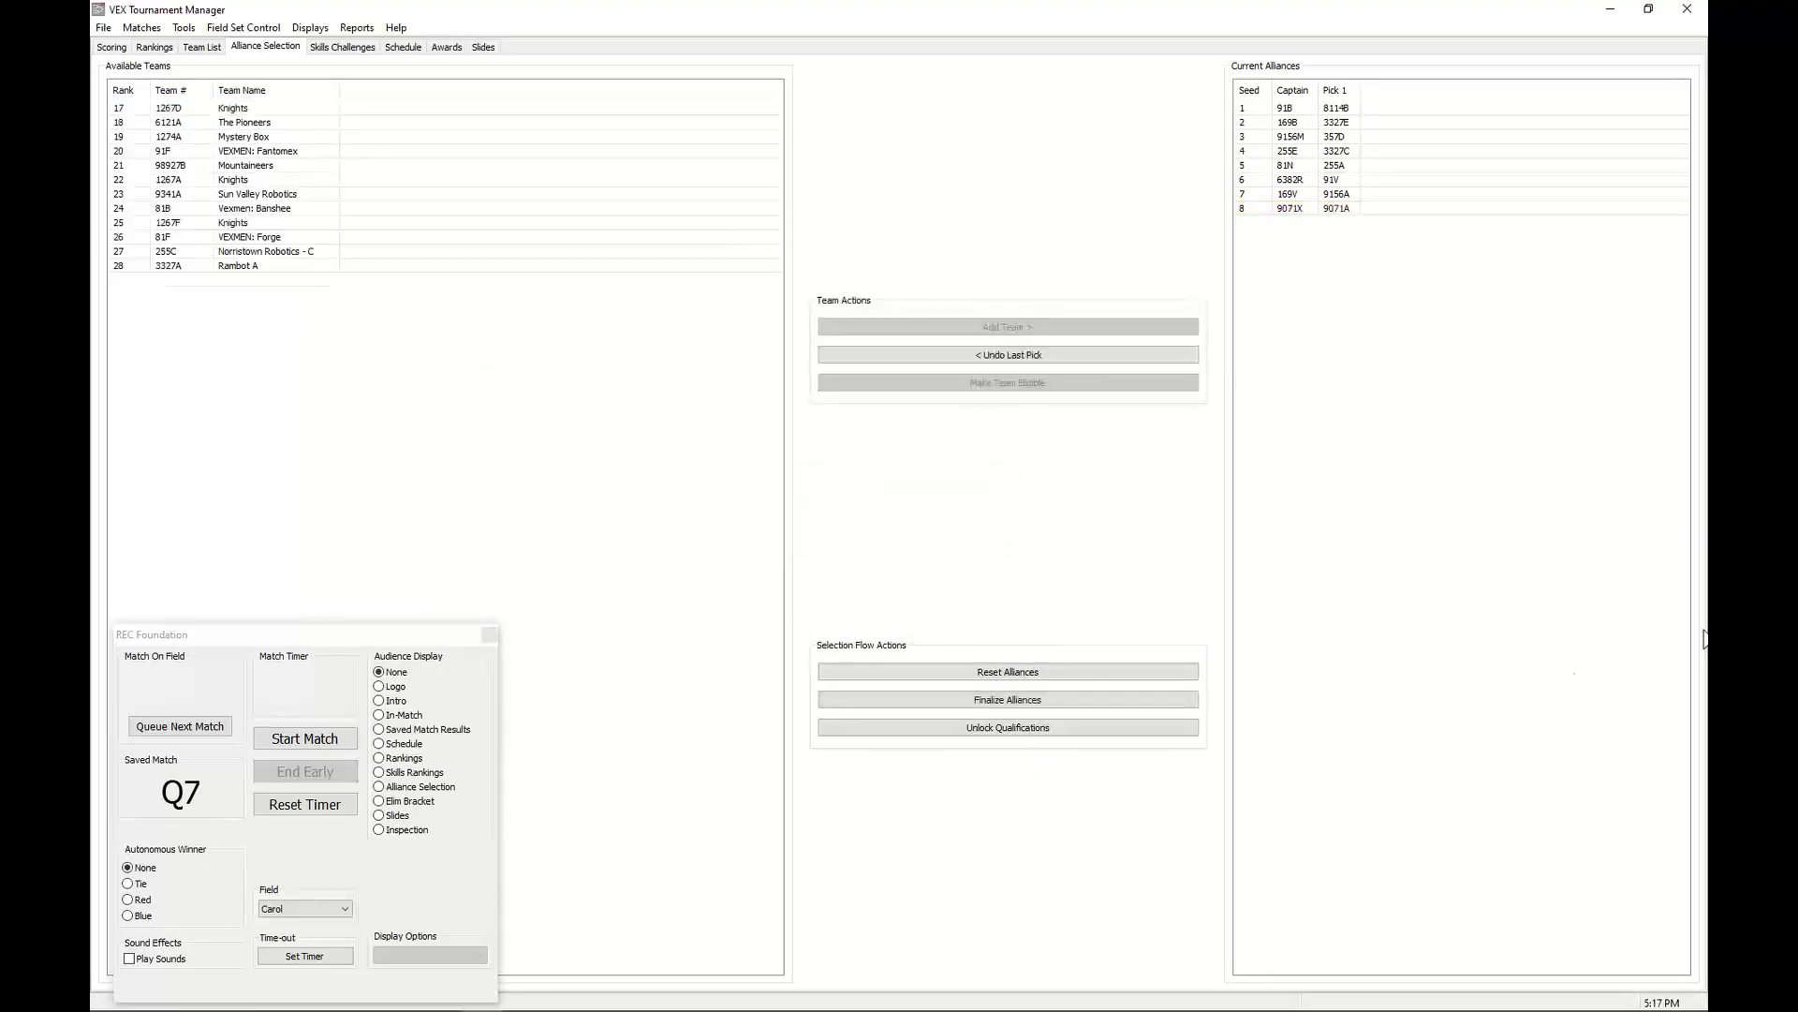
click(1160, 702)
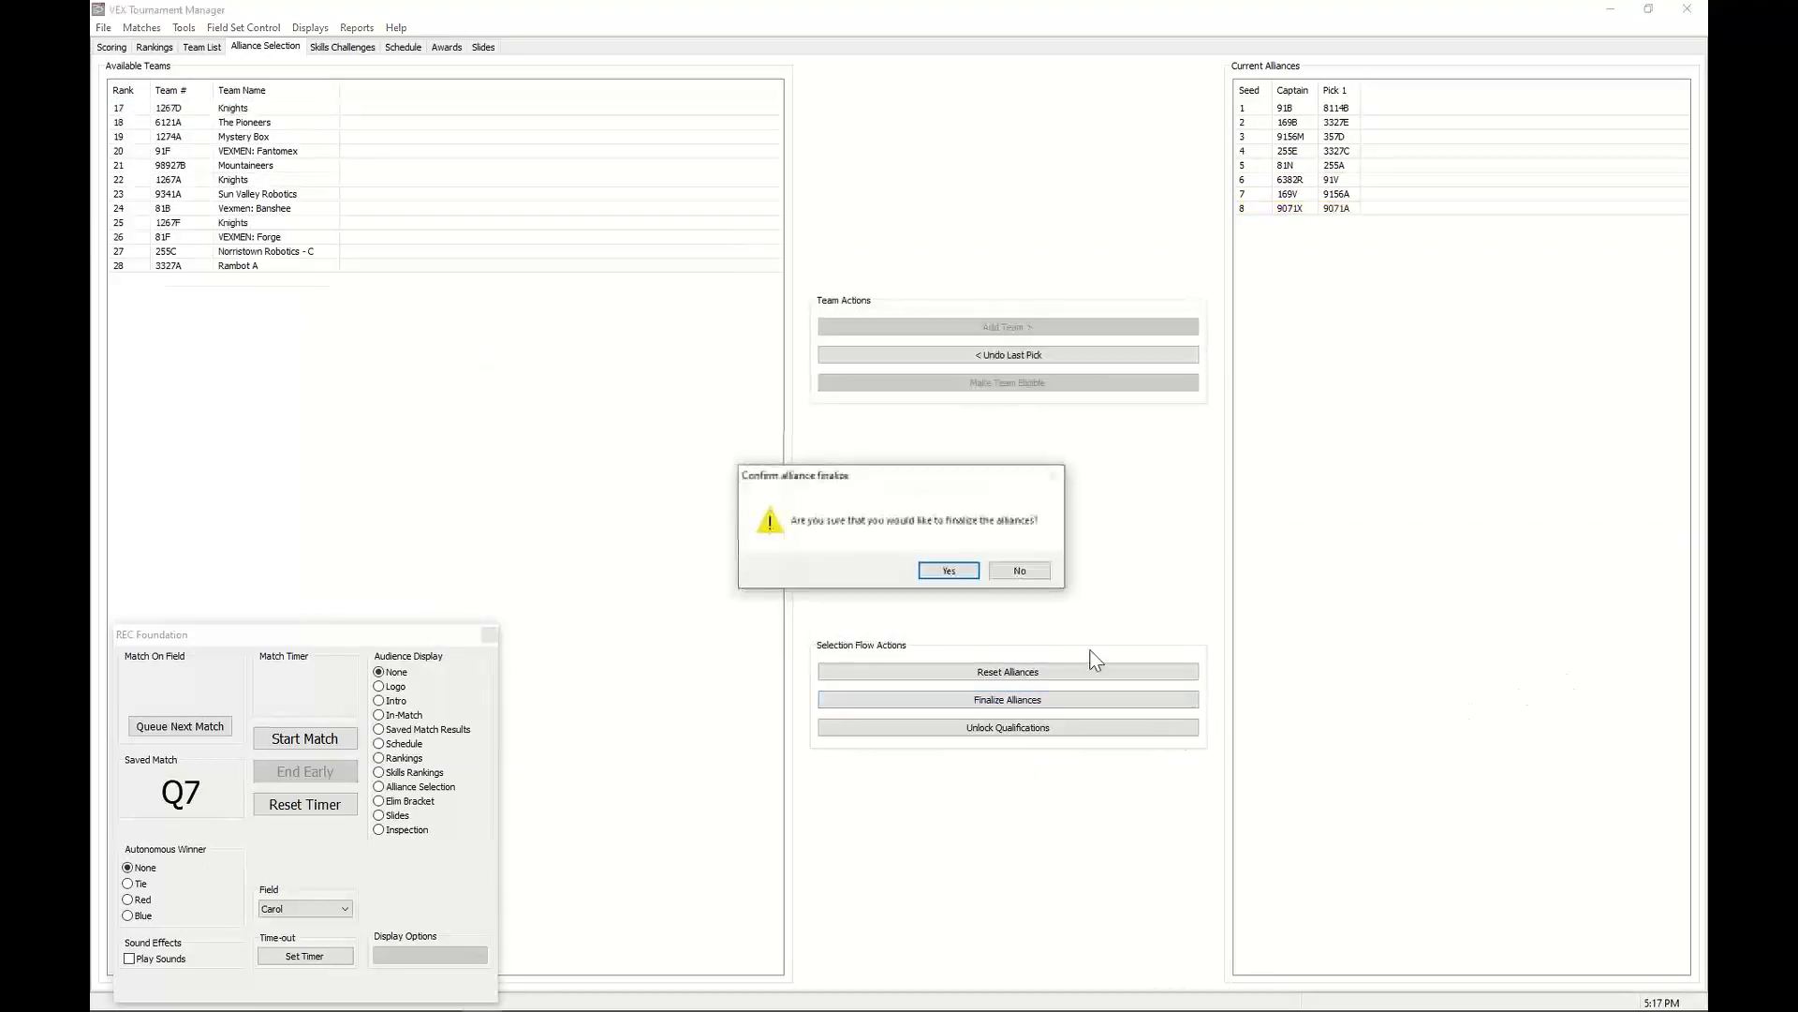
click(948, 570)
- Back on Scoring, expand the Elimination quarterfinals 1 through 4 in the match tree
click(114, 47)
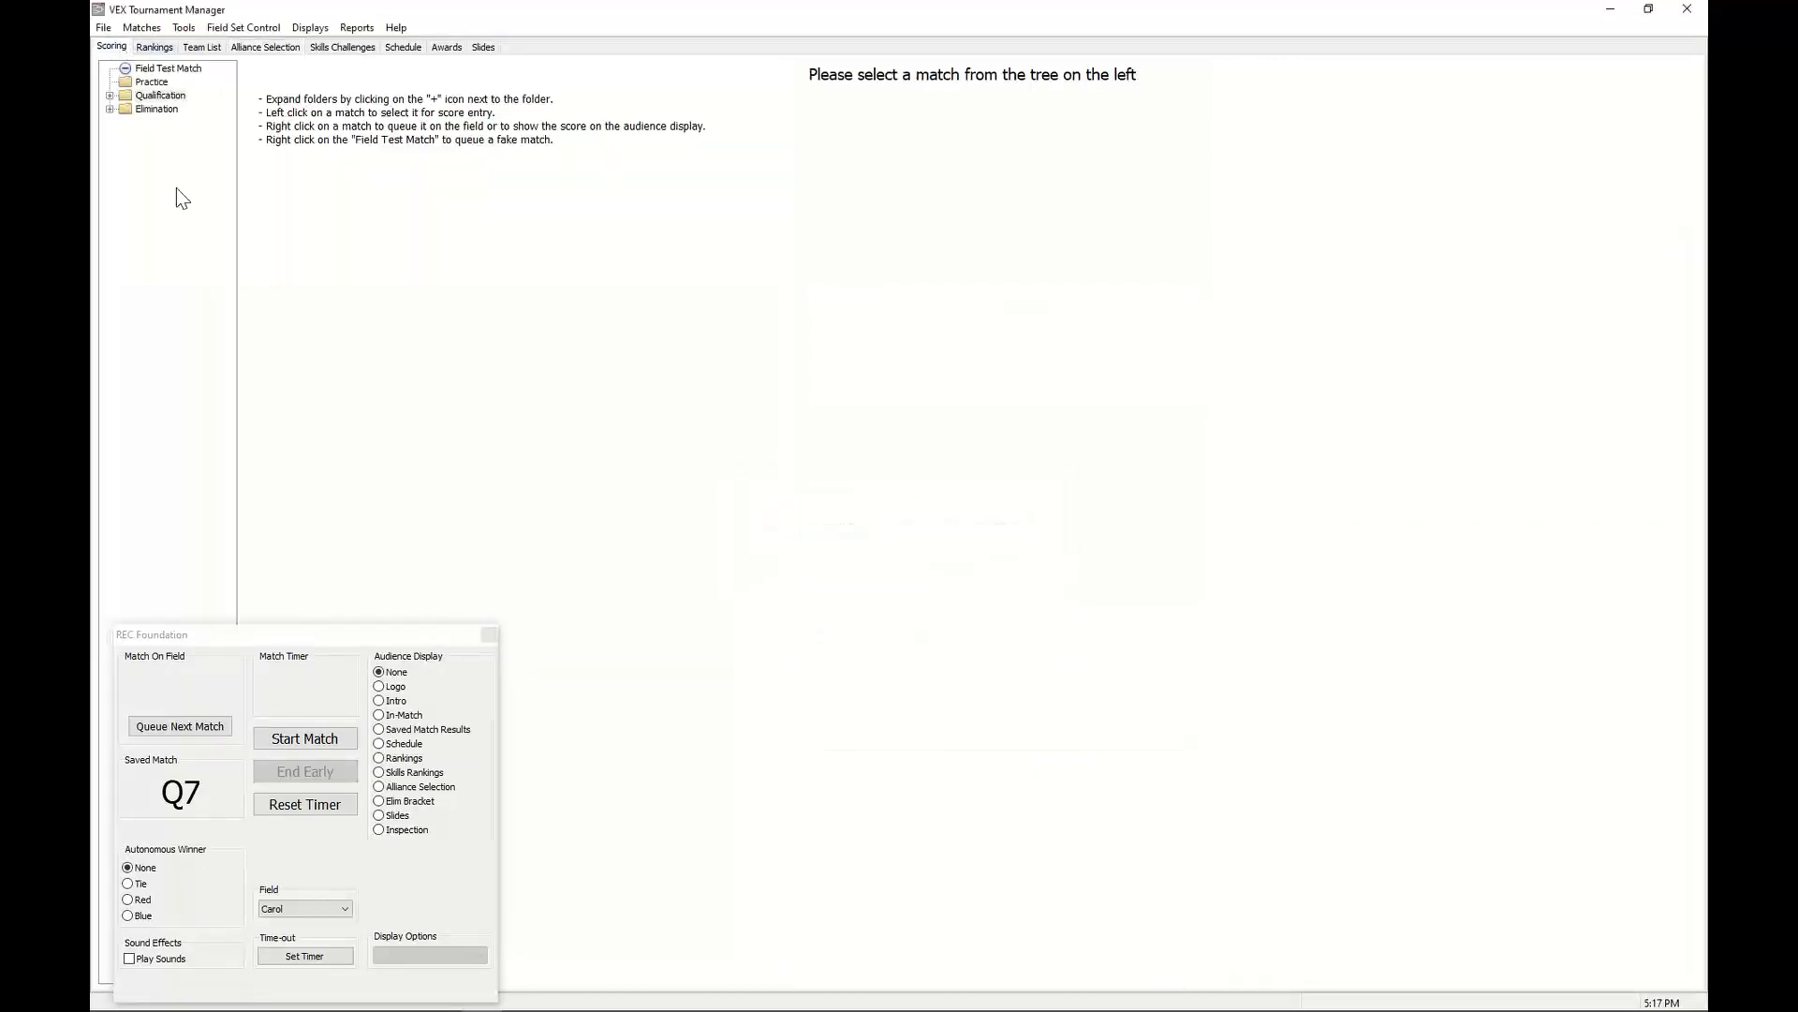
click(110, 109)
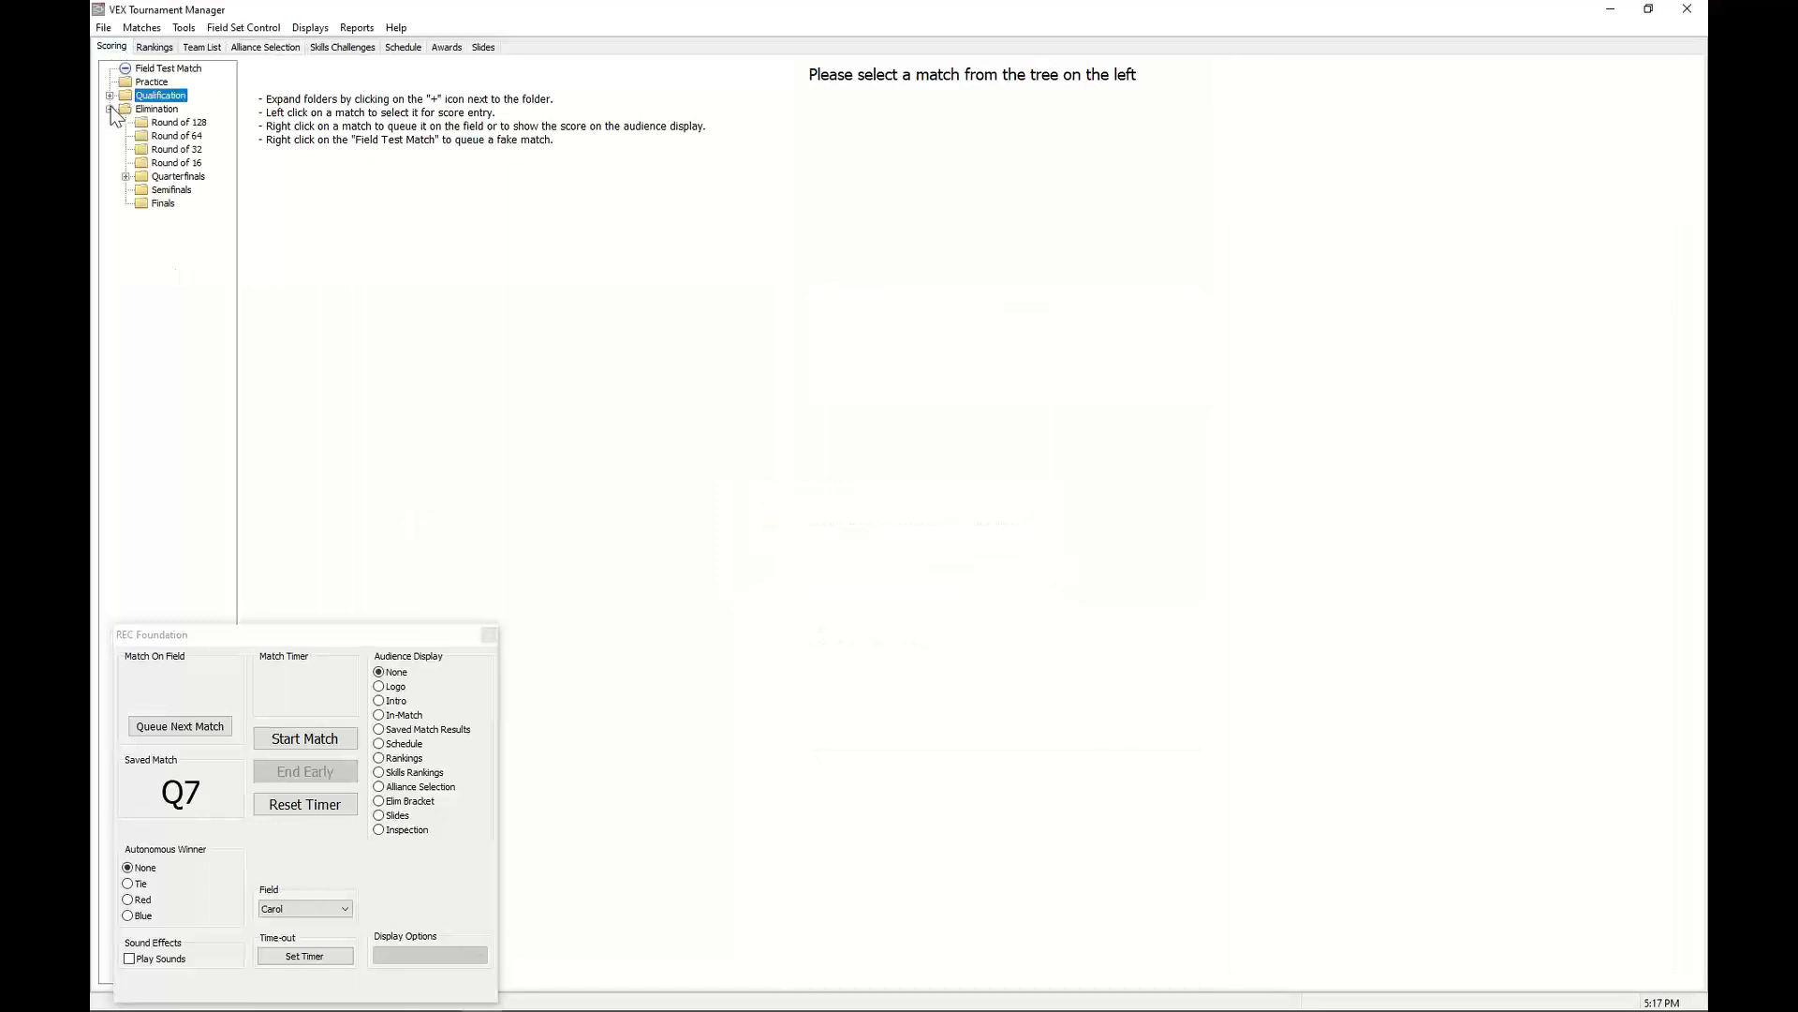
click(126, 177)
click(141, 189)
click(142, 216)
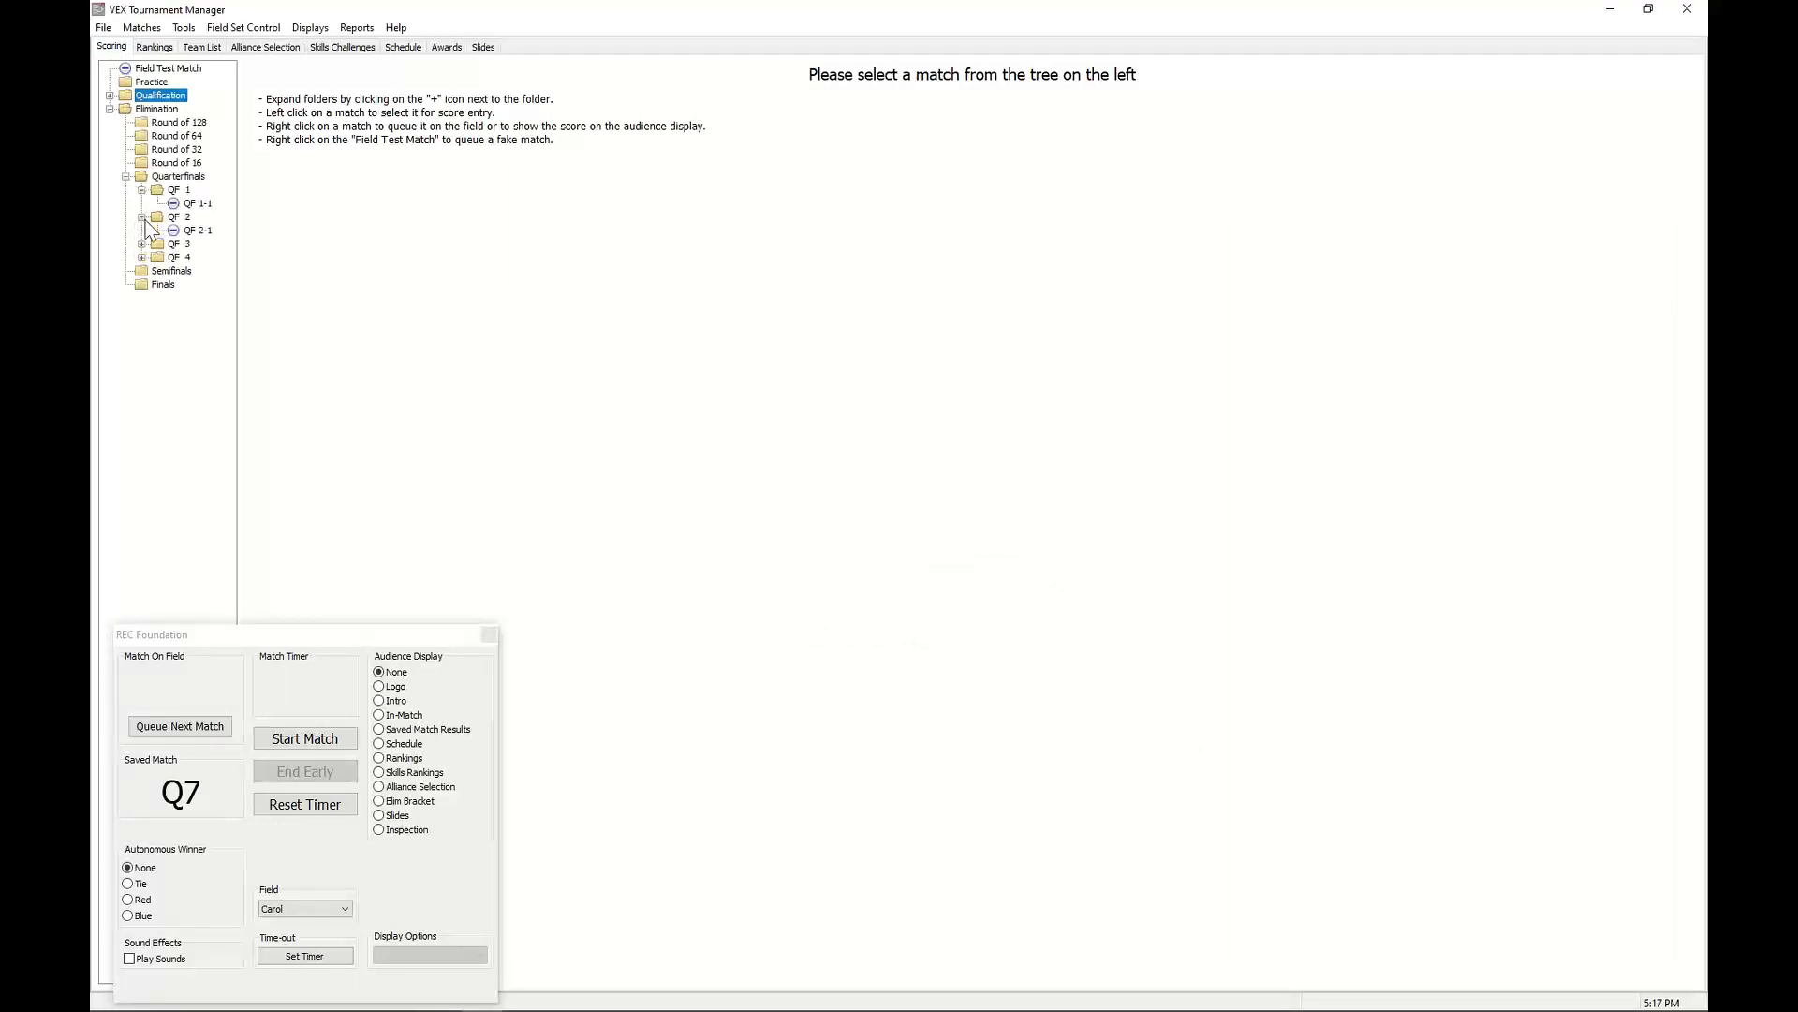
click(141, 244)
click(141, 271)
- Save official scores for QF 1-1 through QF 4-1 with red autonomous wins
click(198, 203)
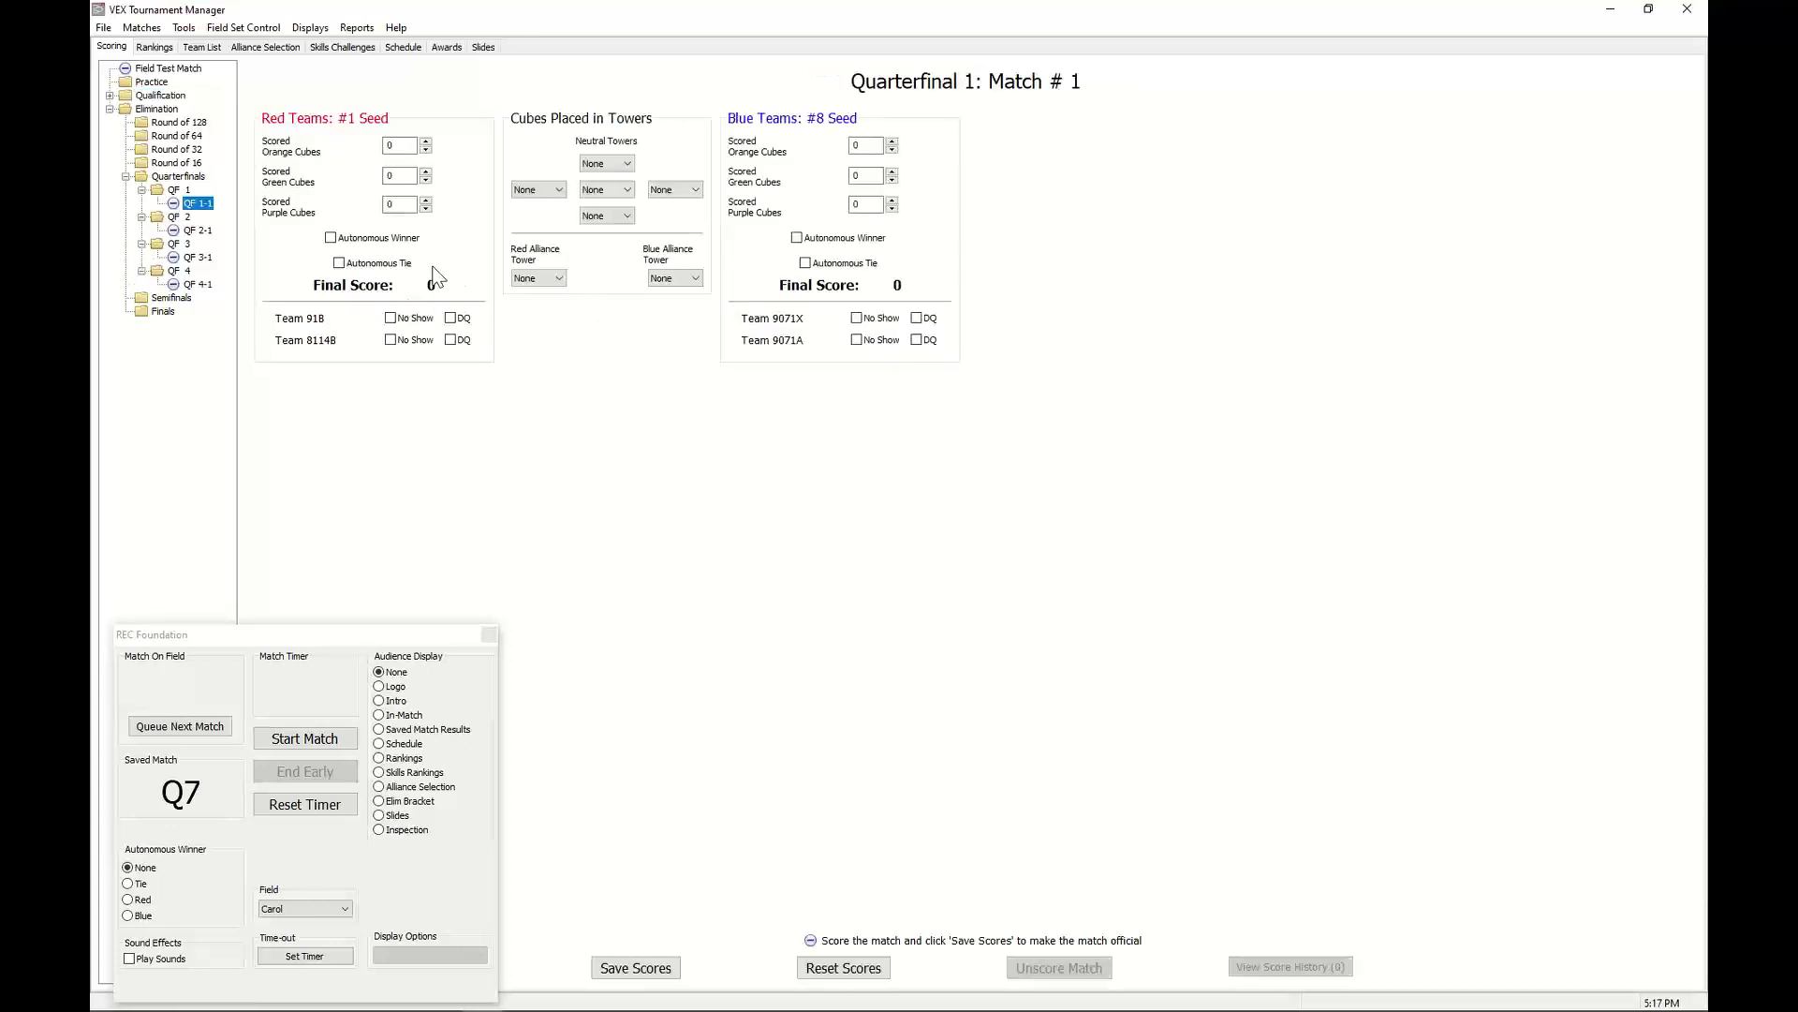
click(379, 238)
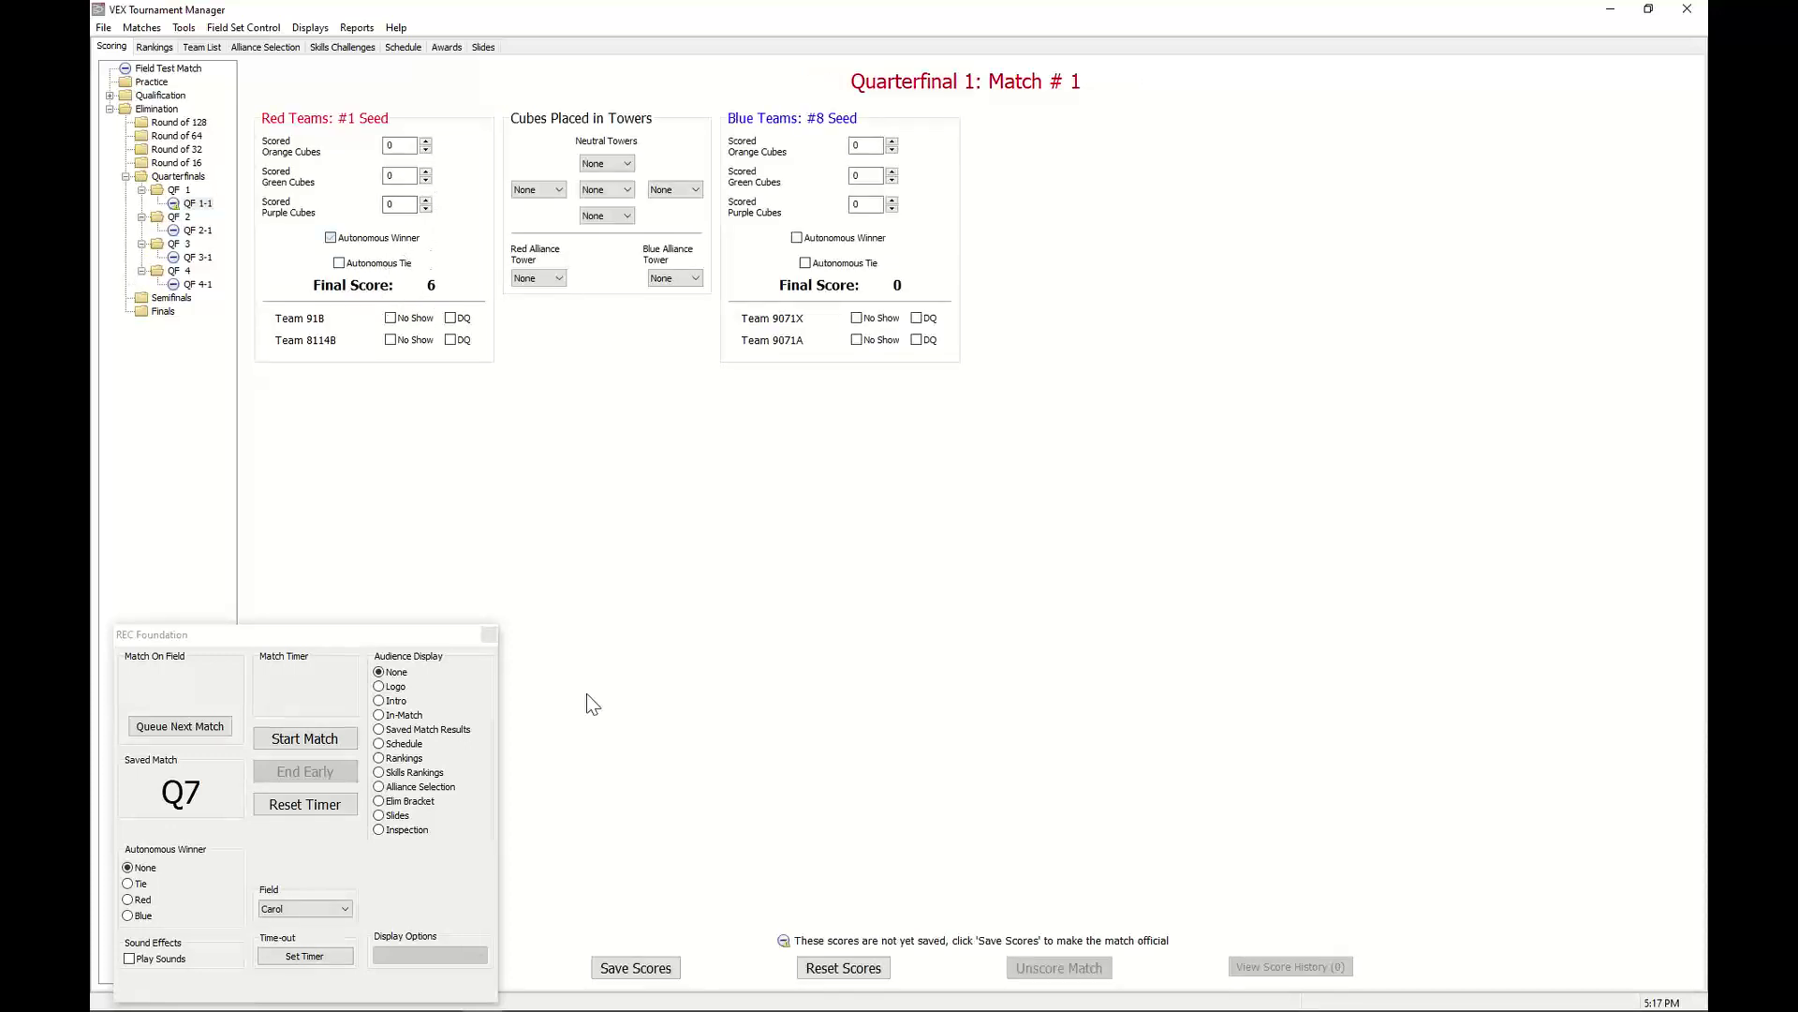
click(634, 973)
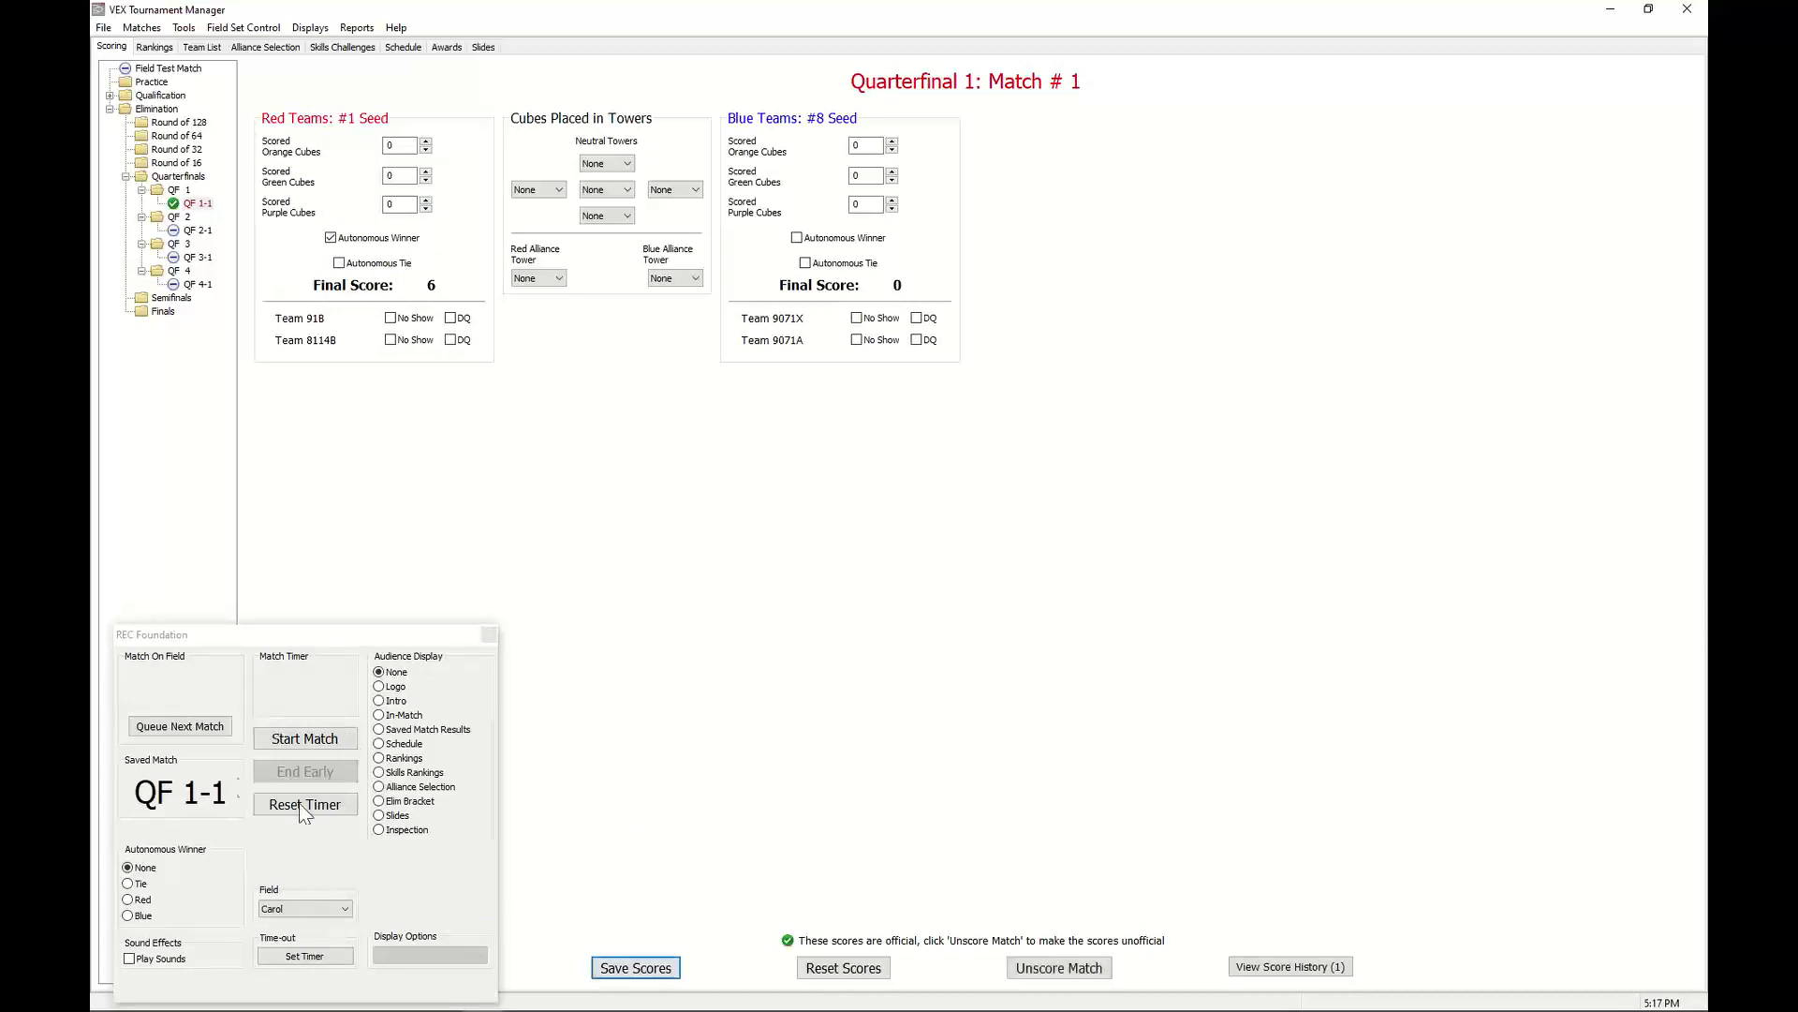
click(198, 230)
click(636, 970)
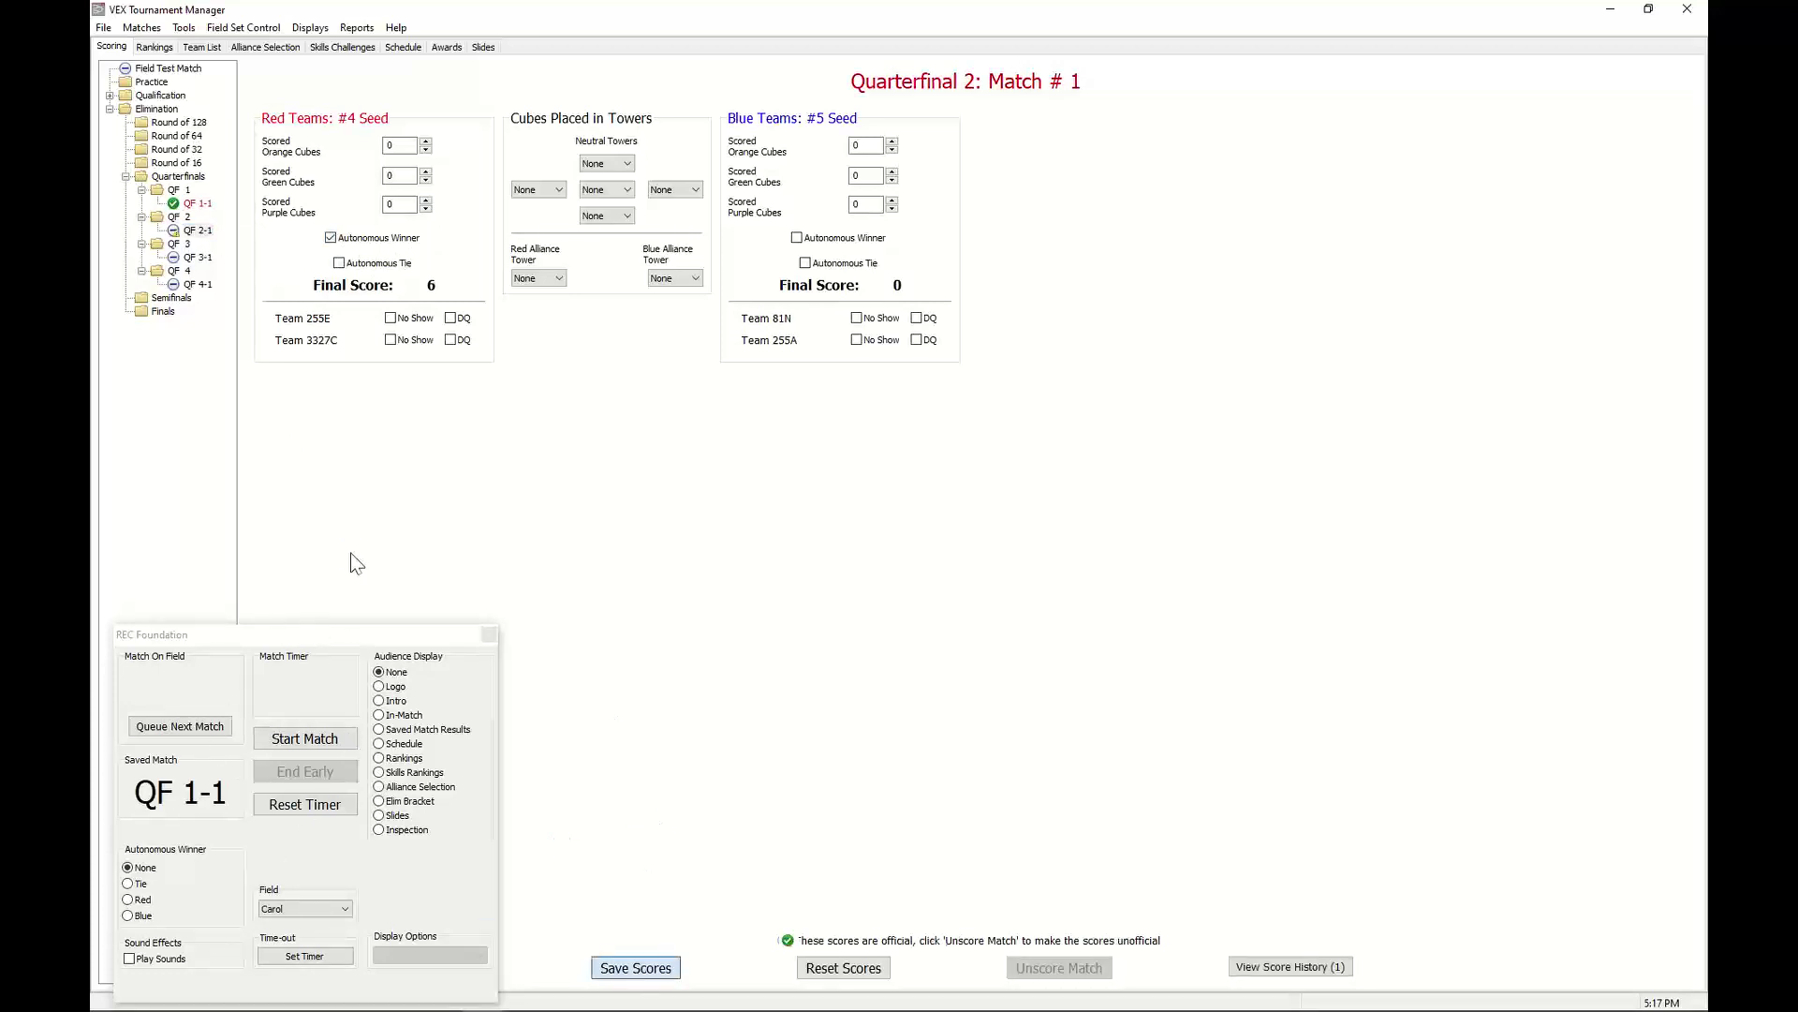
click(197, 257)
click(379, 240)
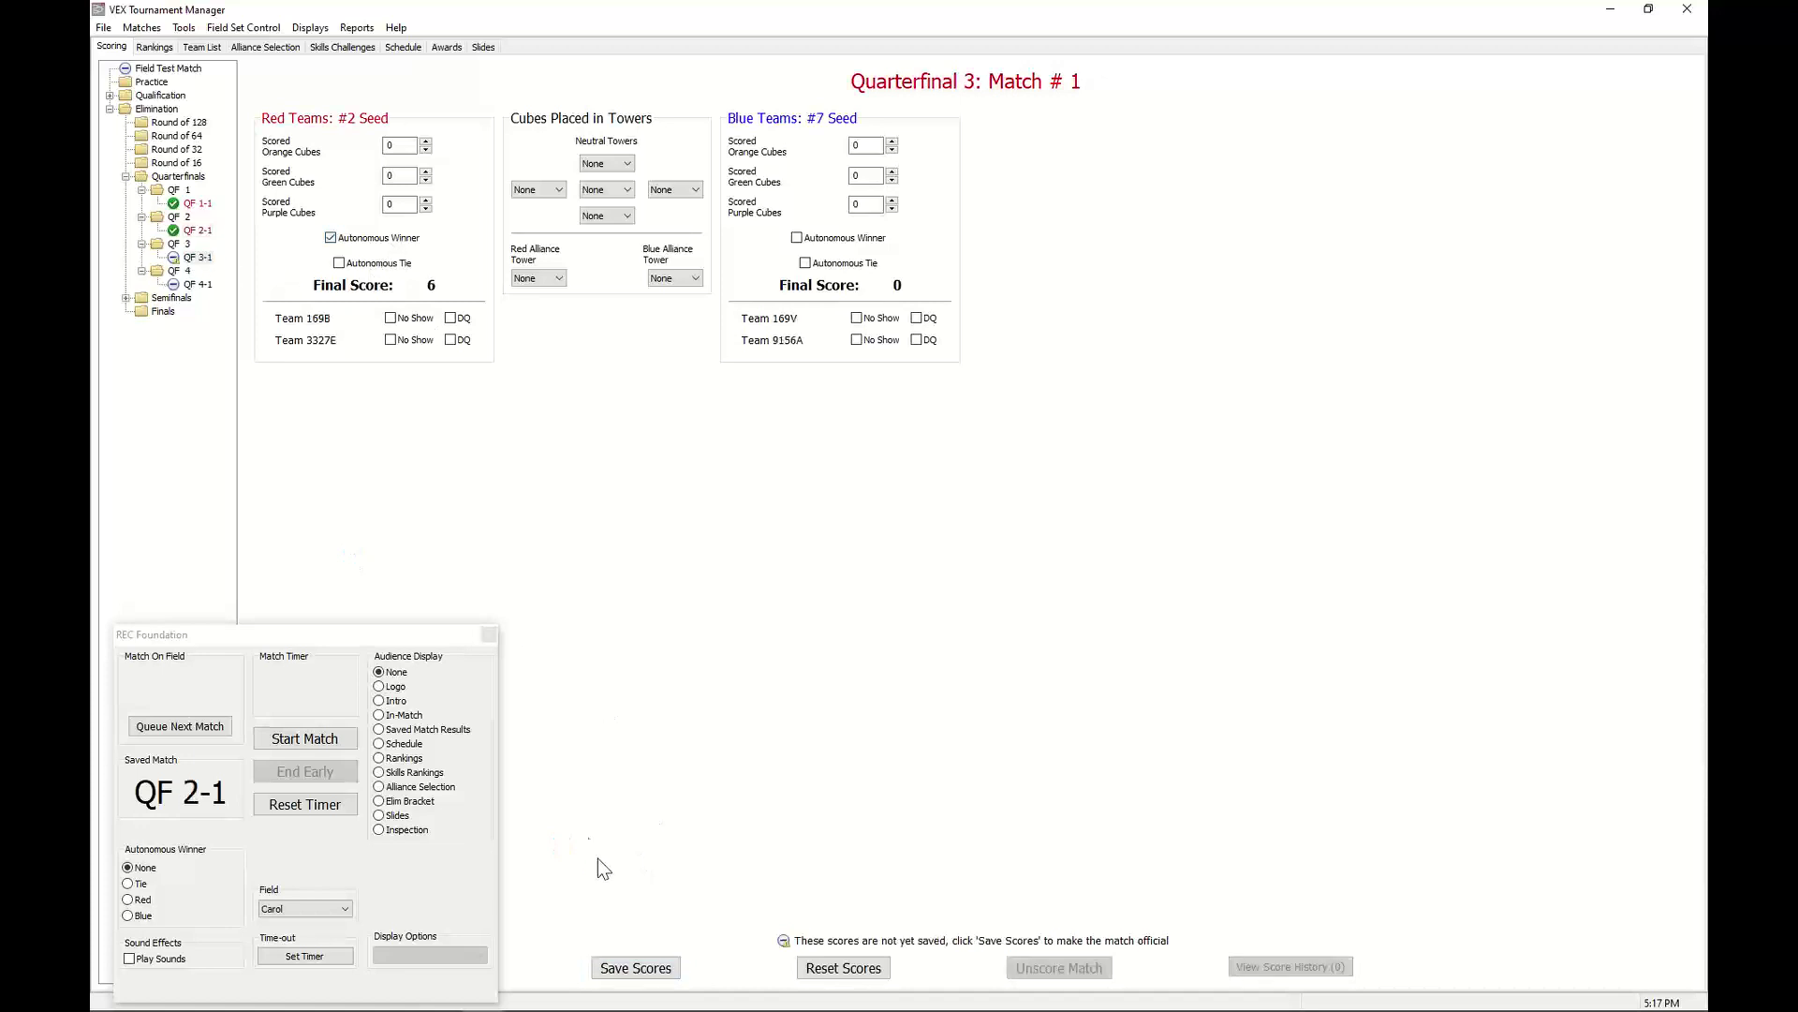
click(630, 970)
click(197, 284)
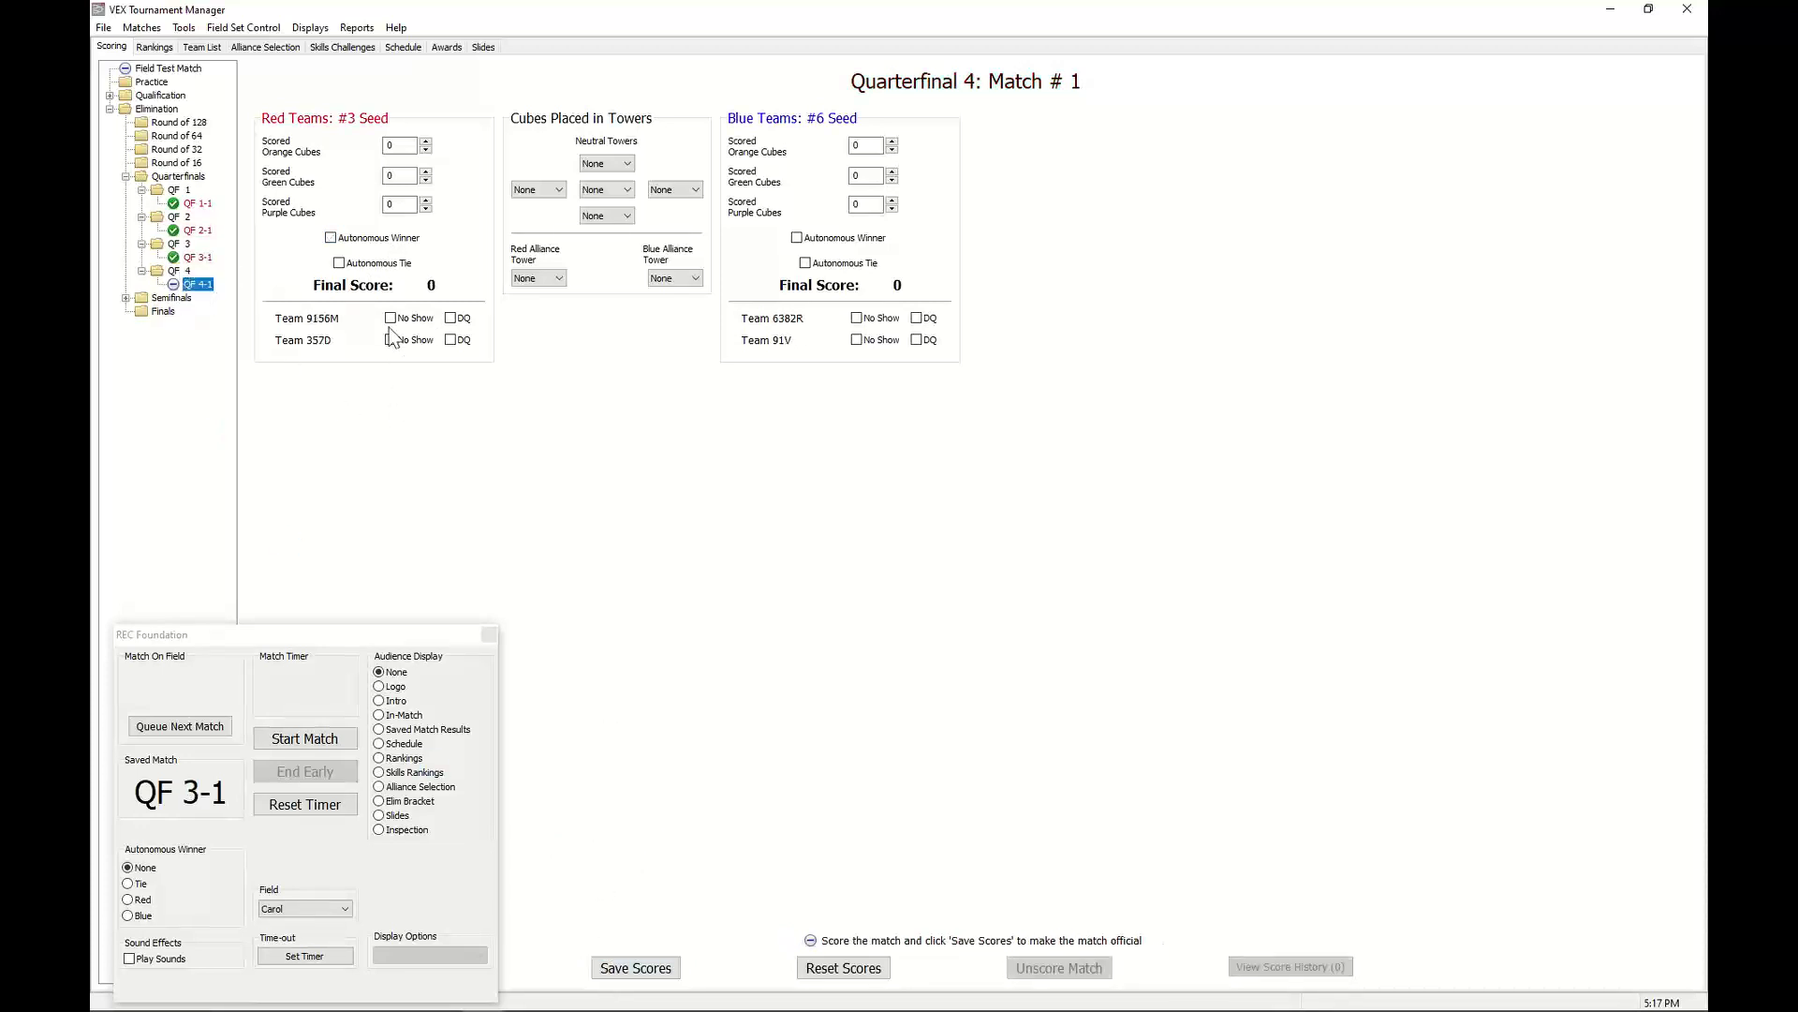
click(380, 240)
click(611, 970)
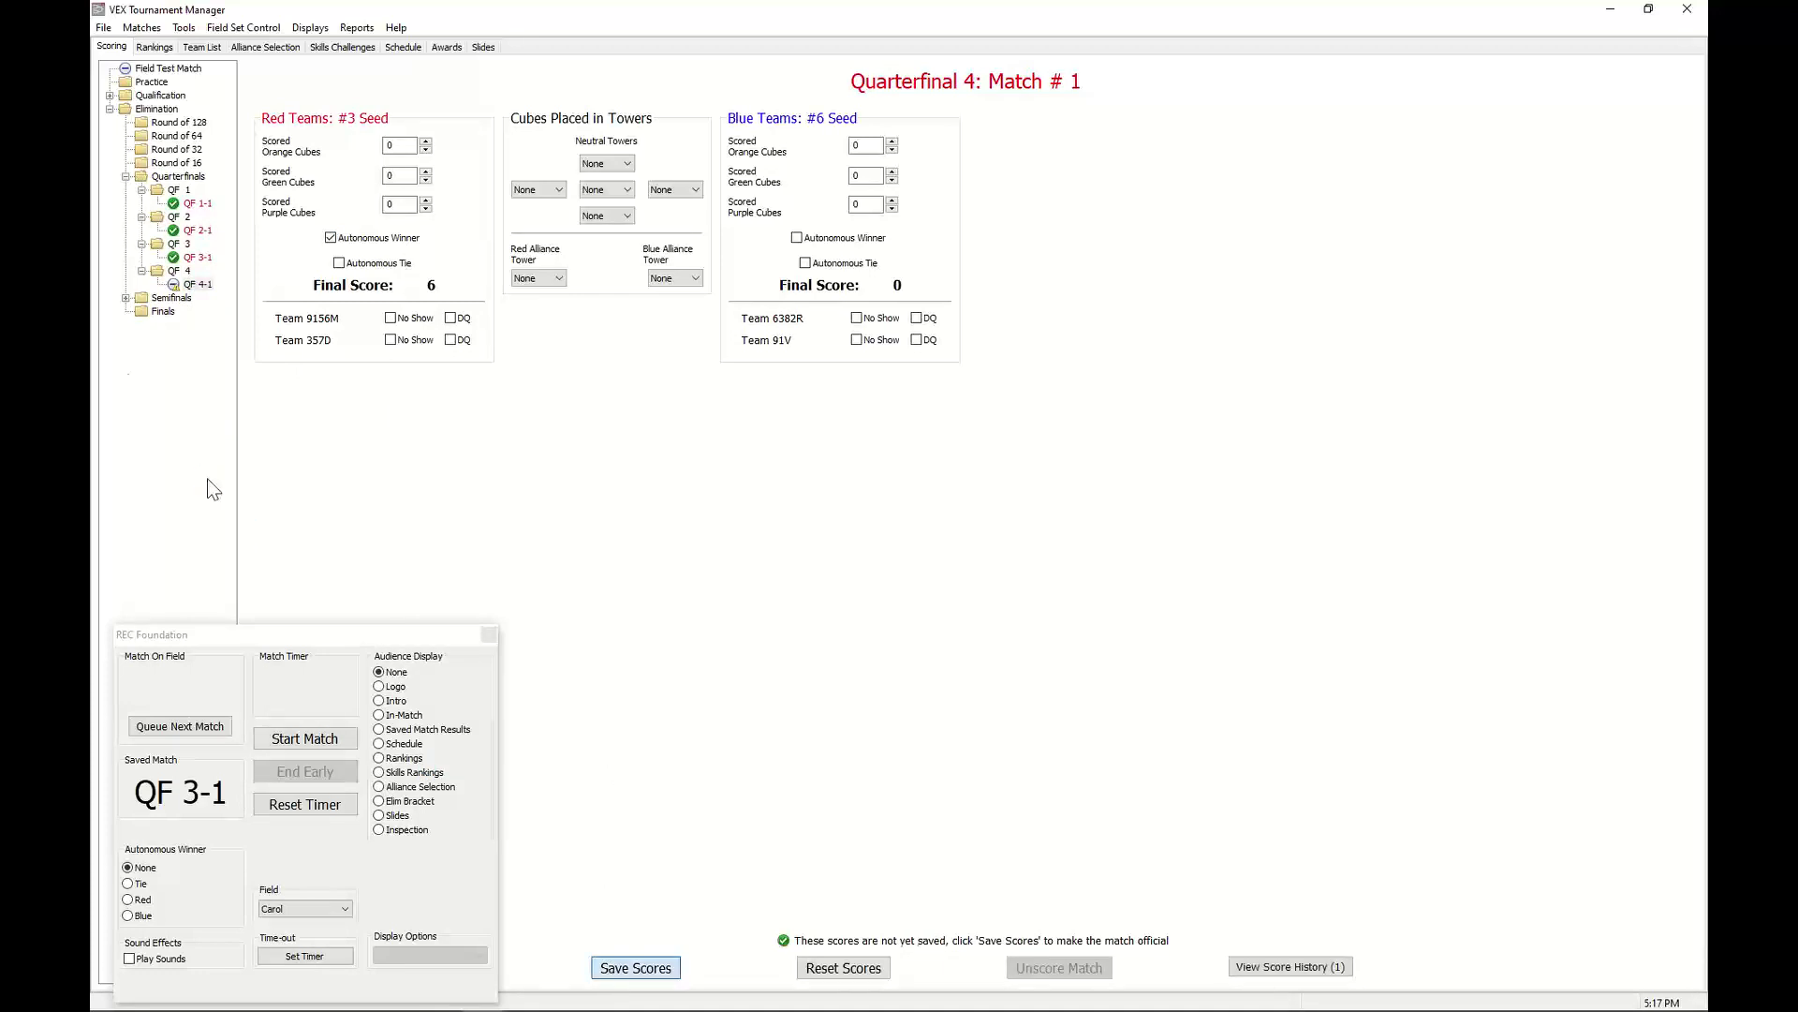
- Score SF 1-1, SF 2-1 and Finals match 1 with red autonomous wins, saving each
click(125, 298)
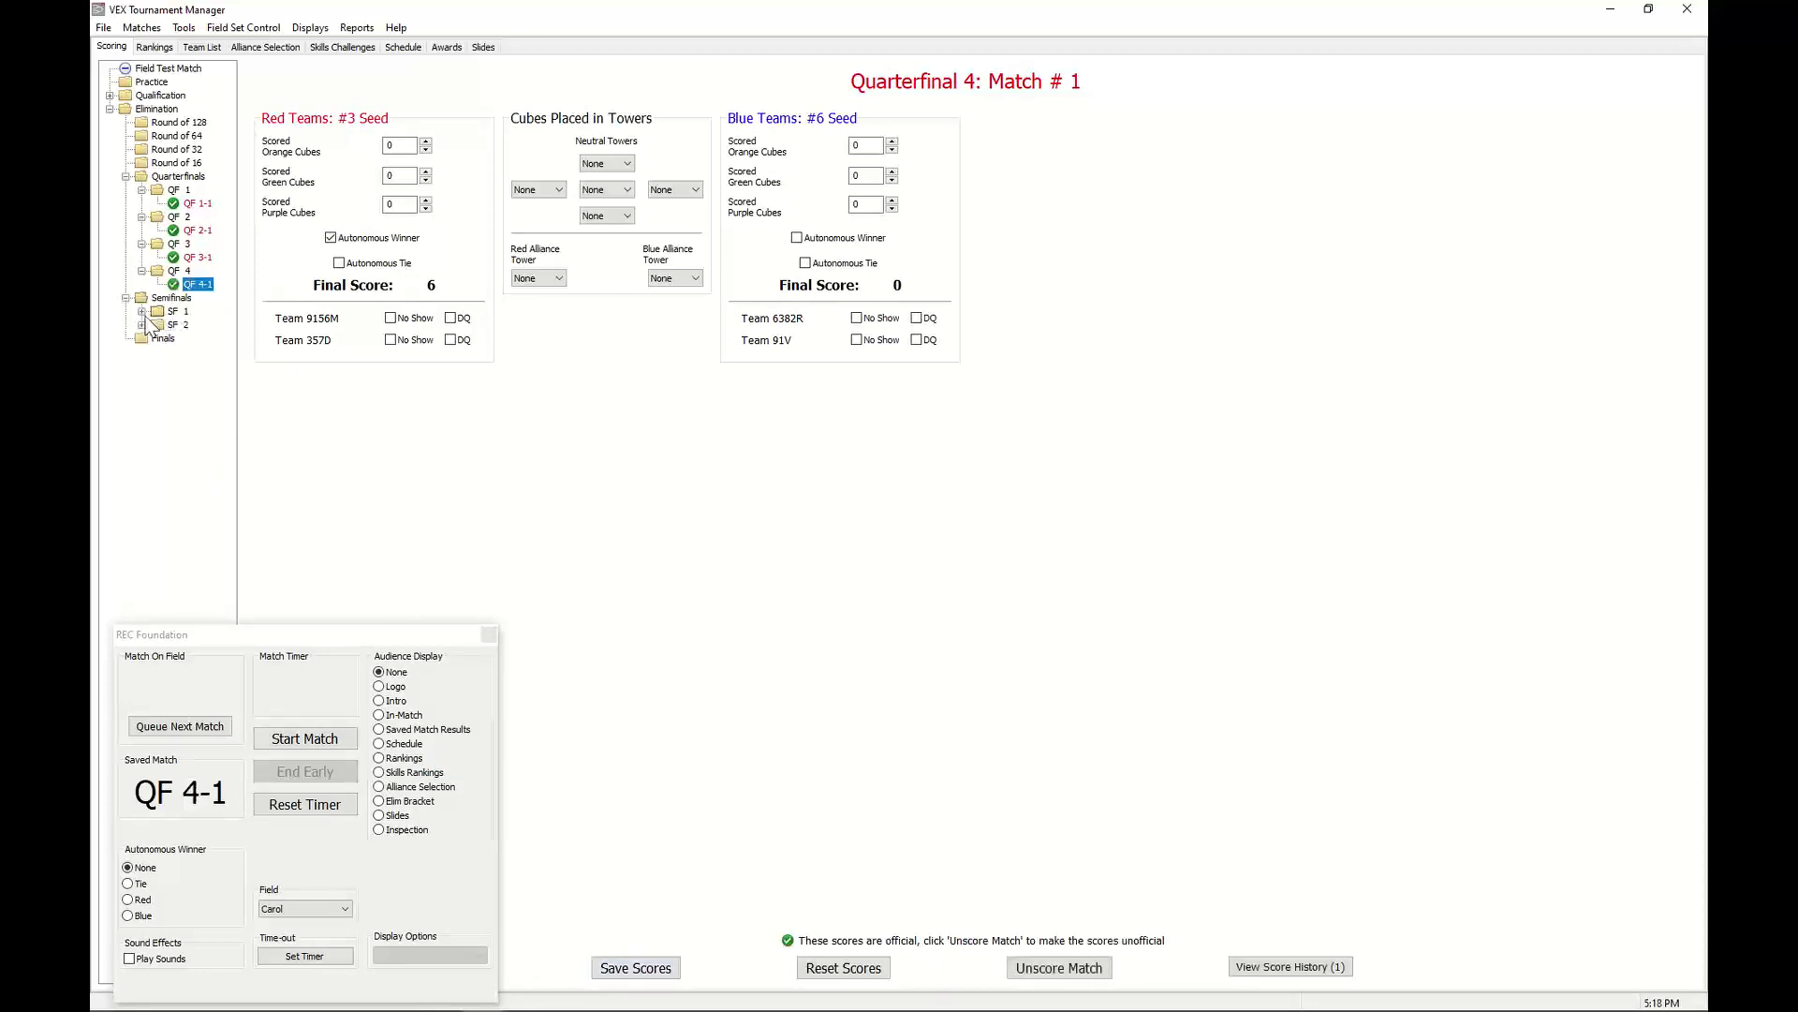
click(204, 325)
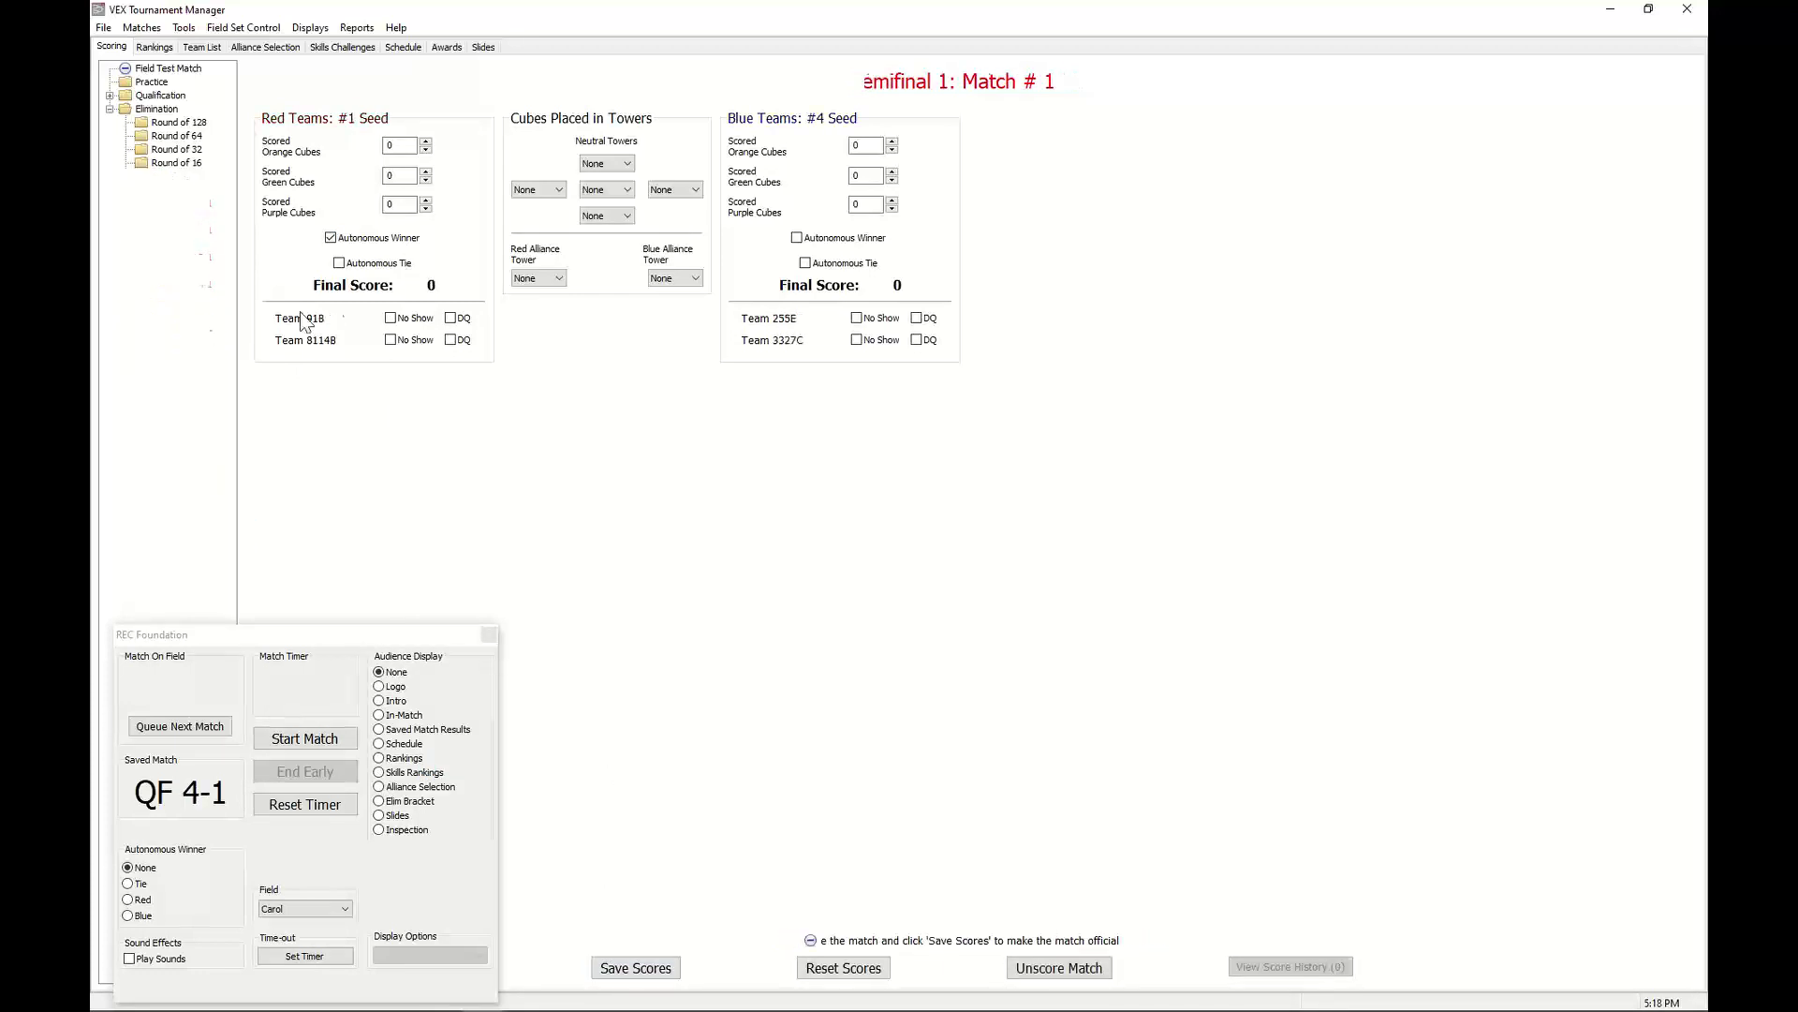
click(605, 967)
click(197, 353)
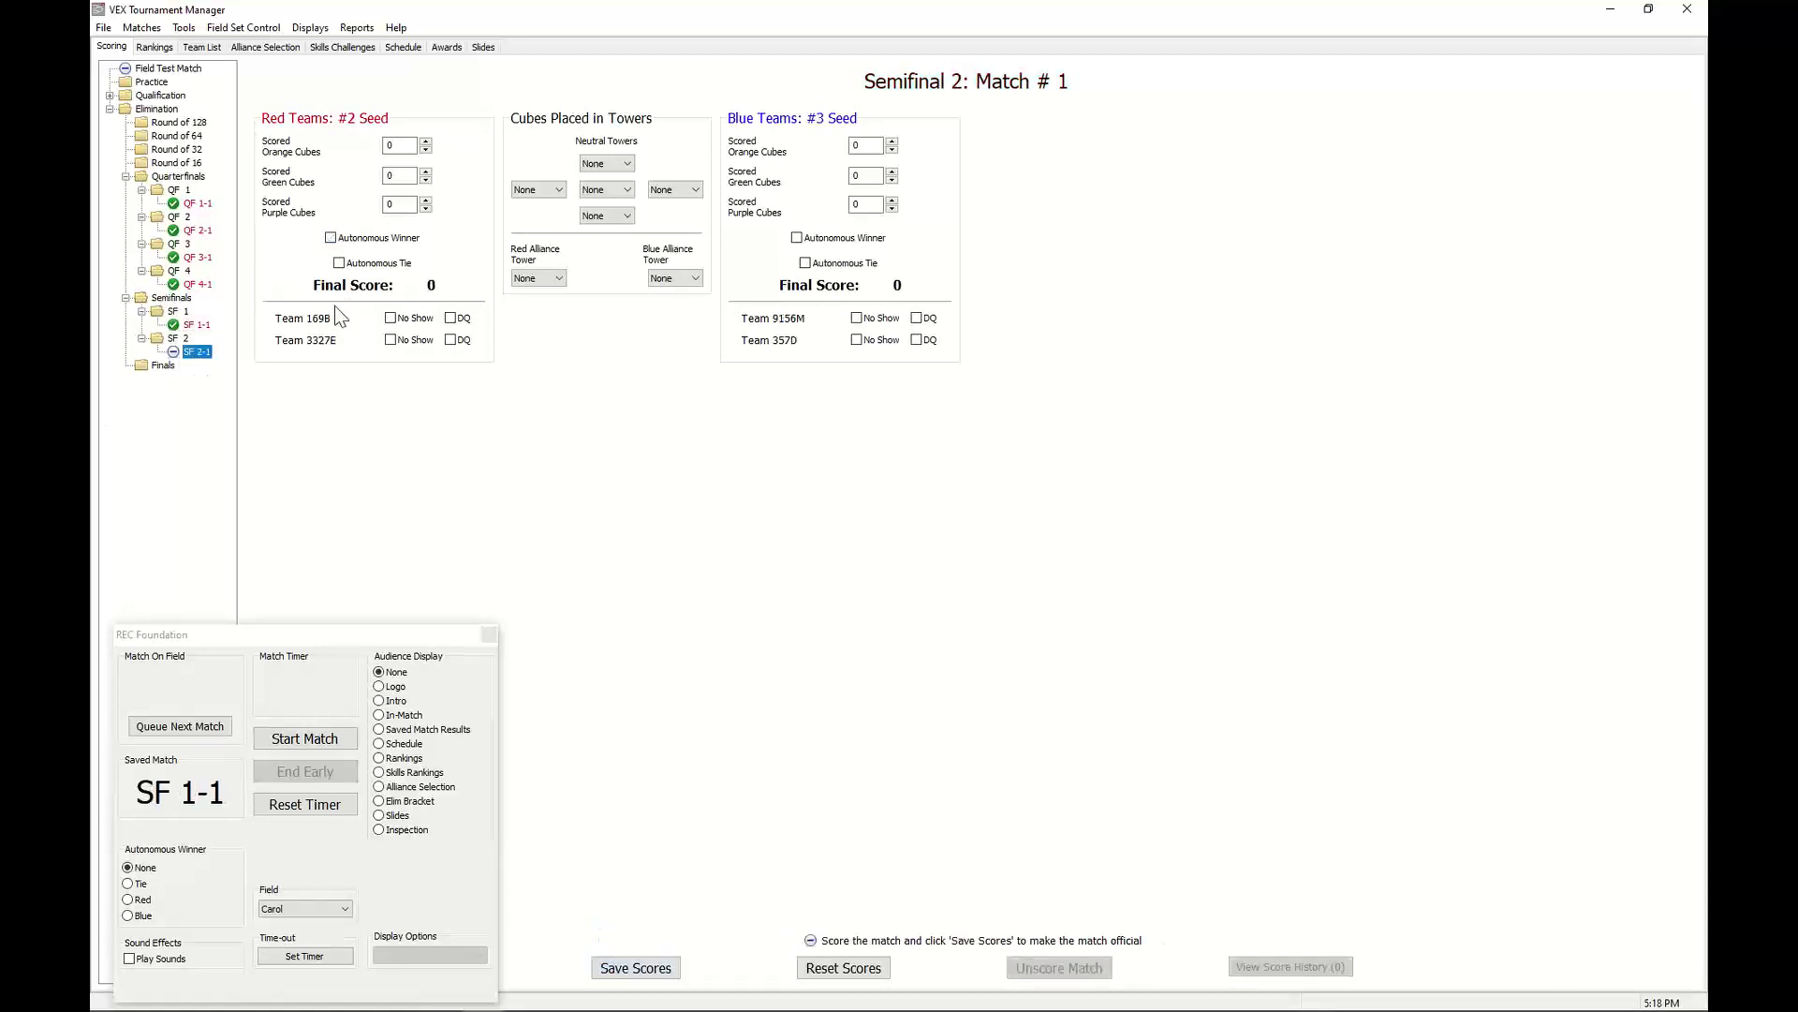
click(349, 241)
click(635, 968)
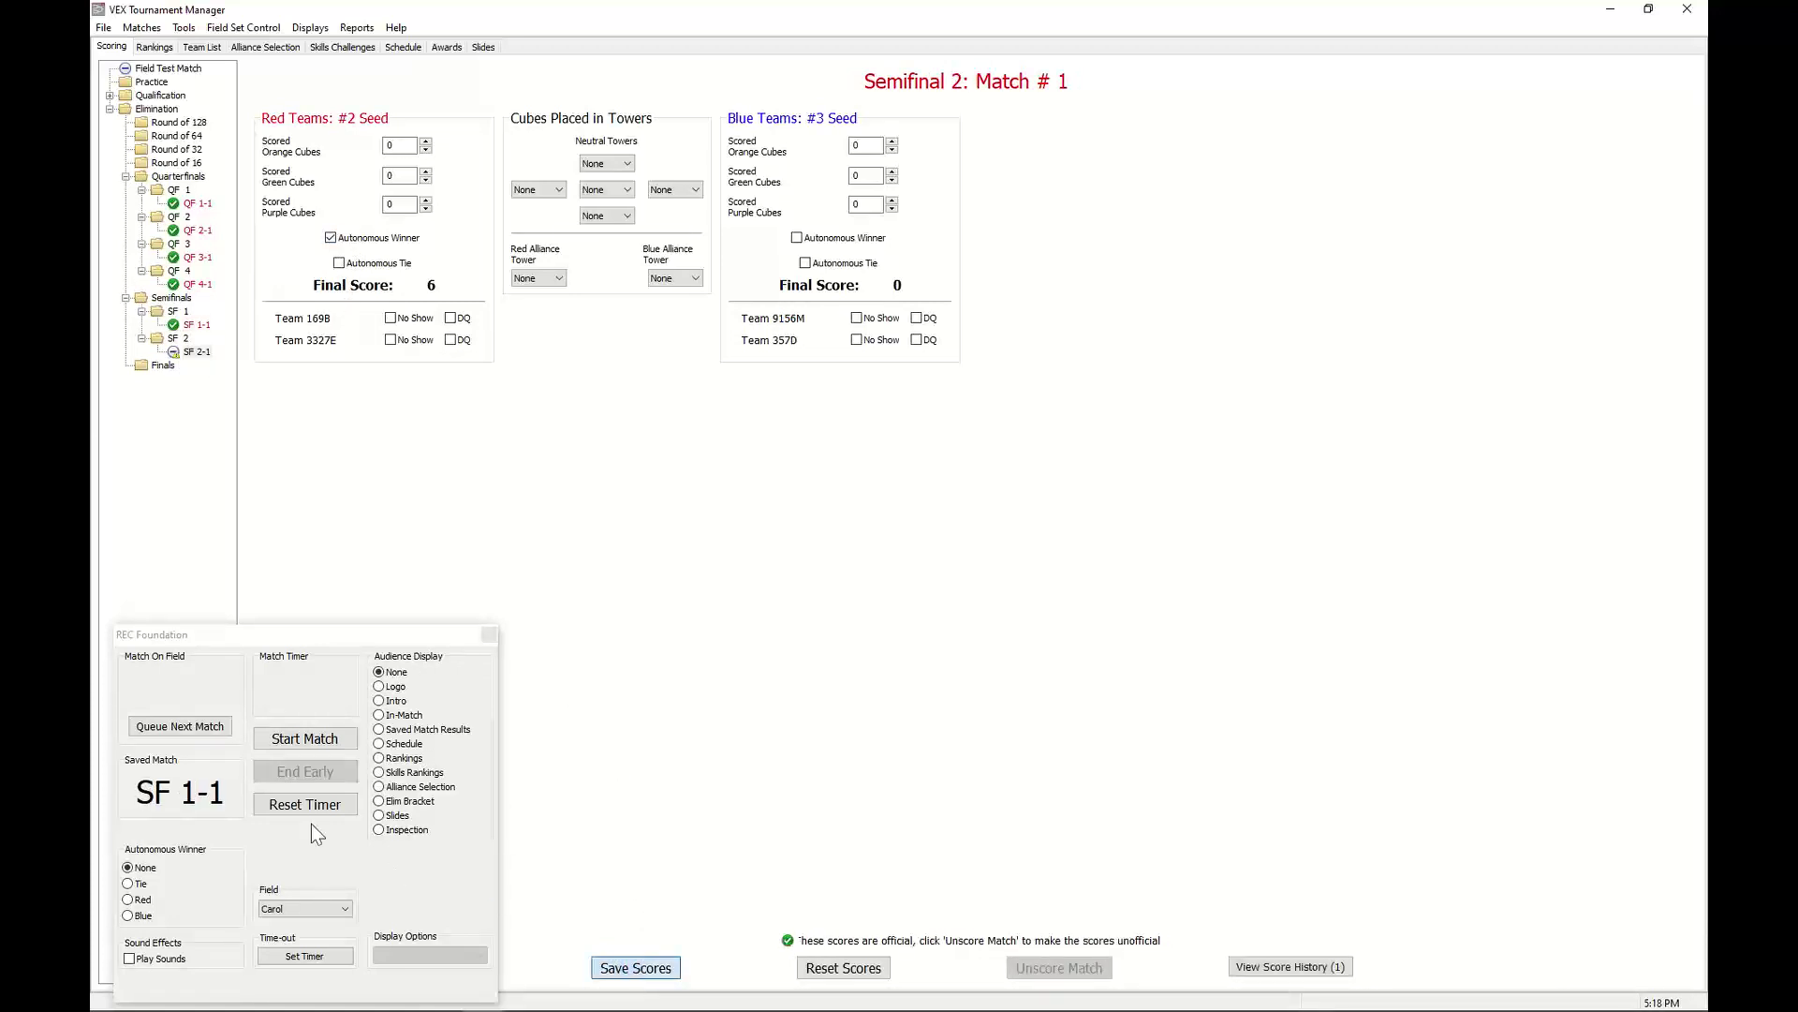
click(126, 366)
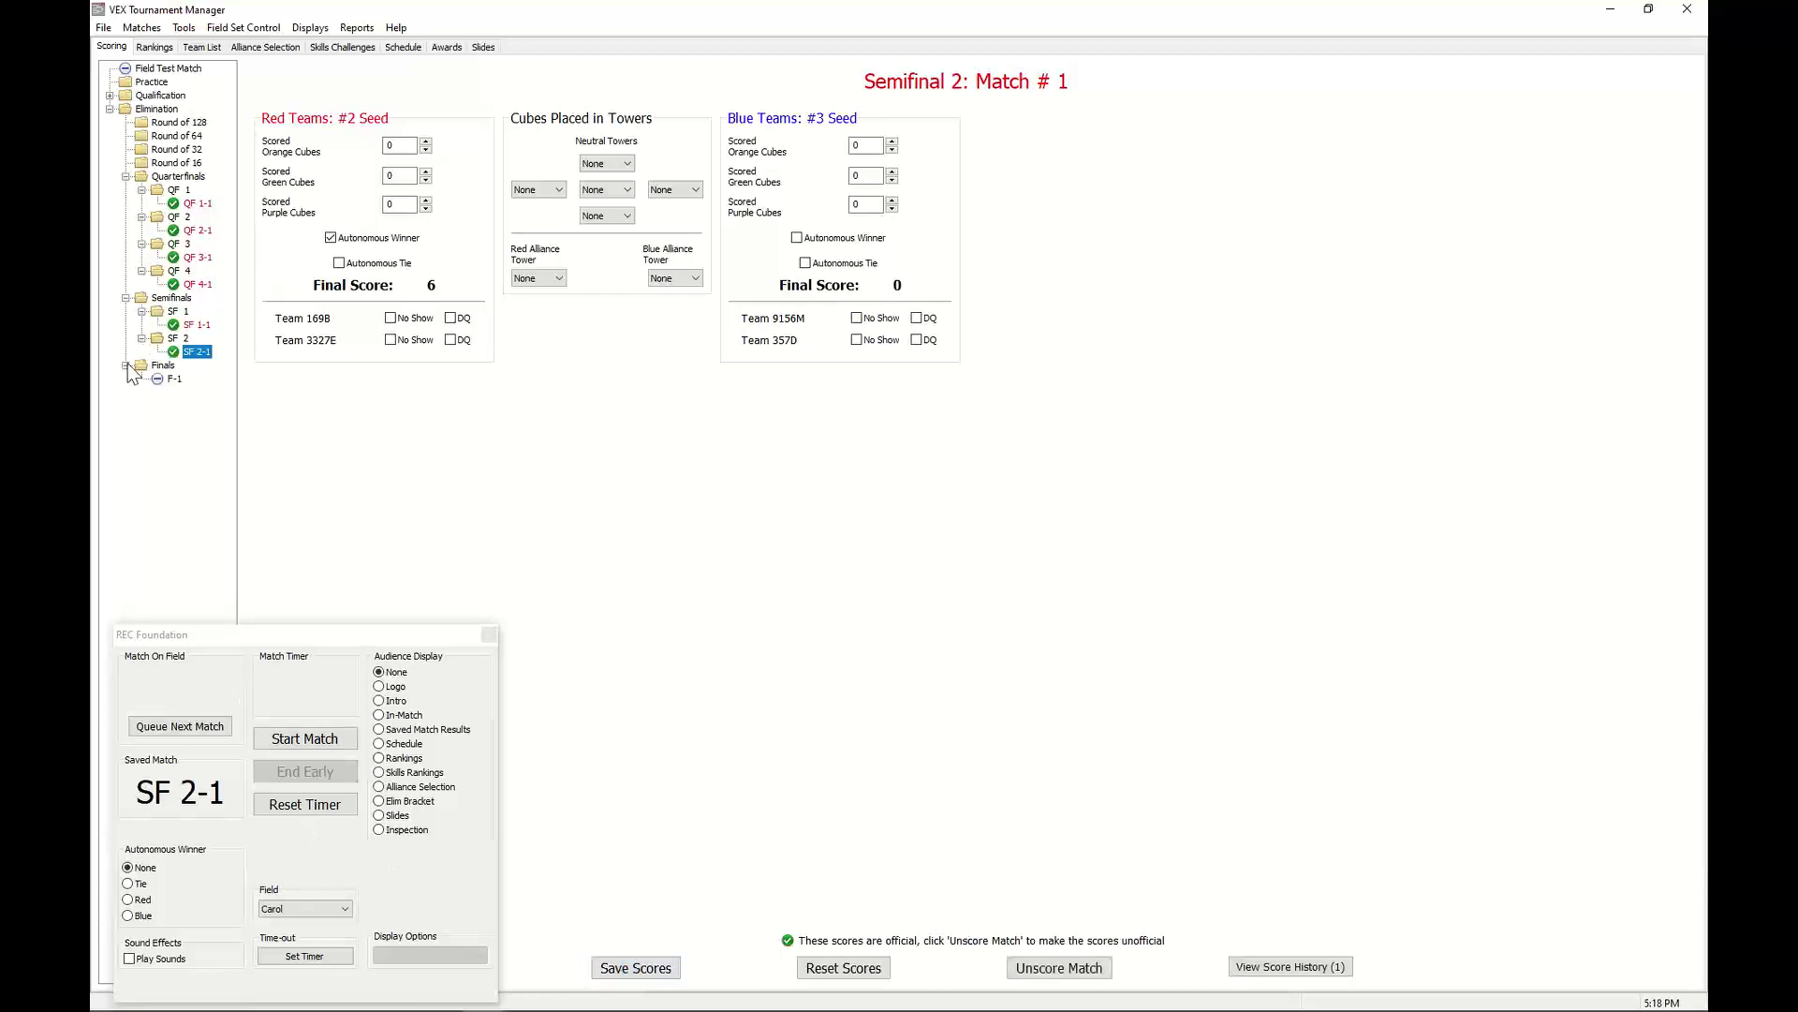
click(175, 380)
click(351, 241)
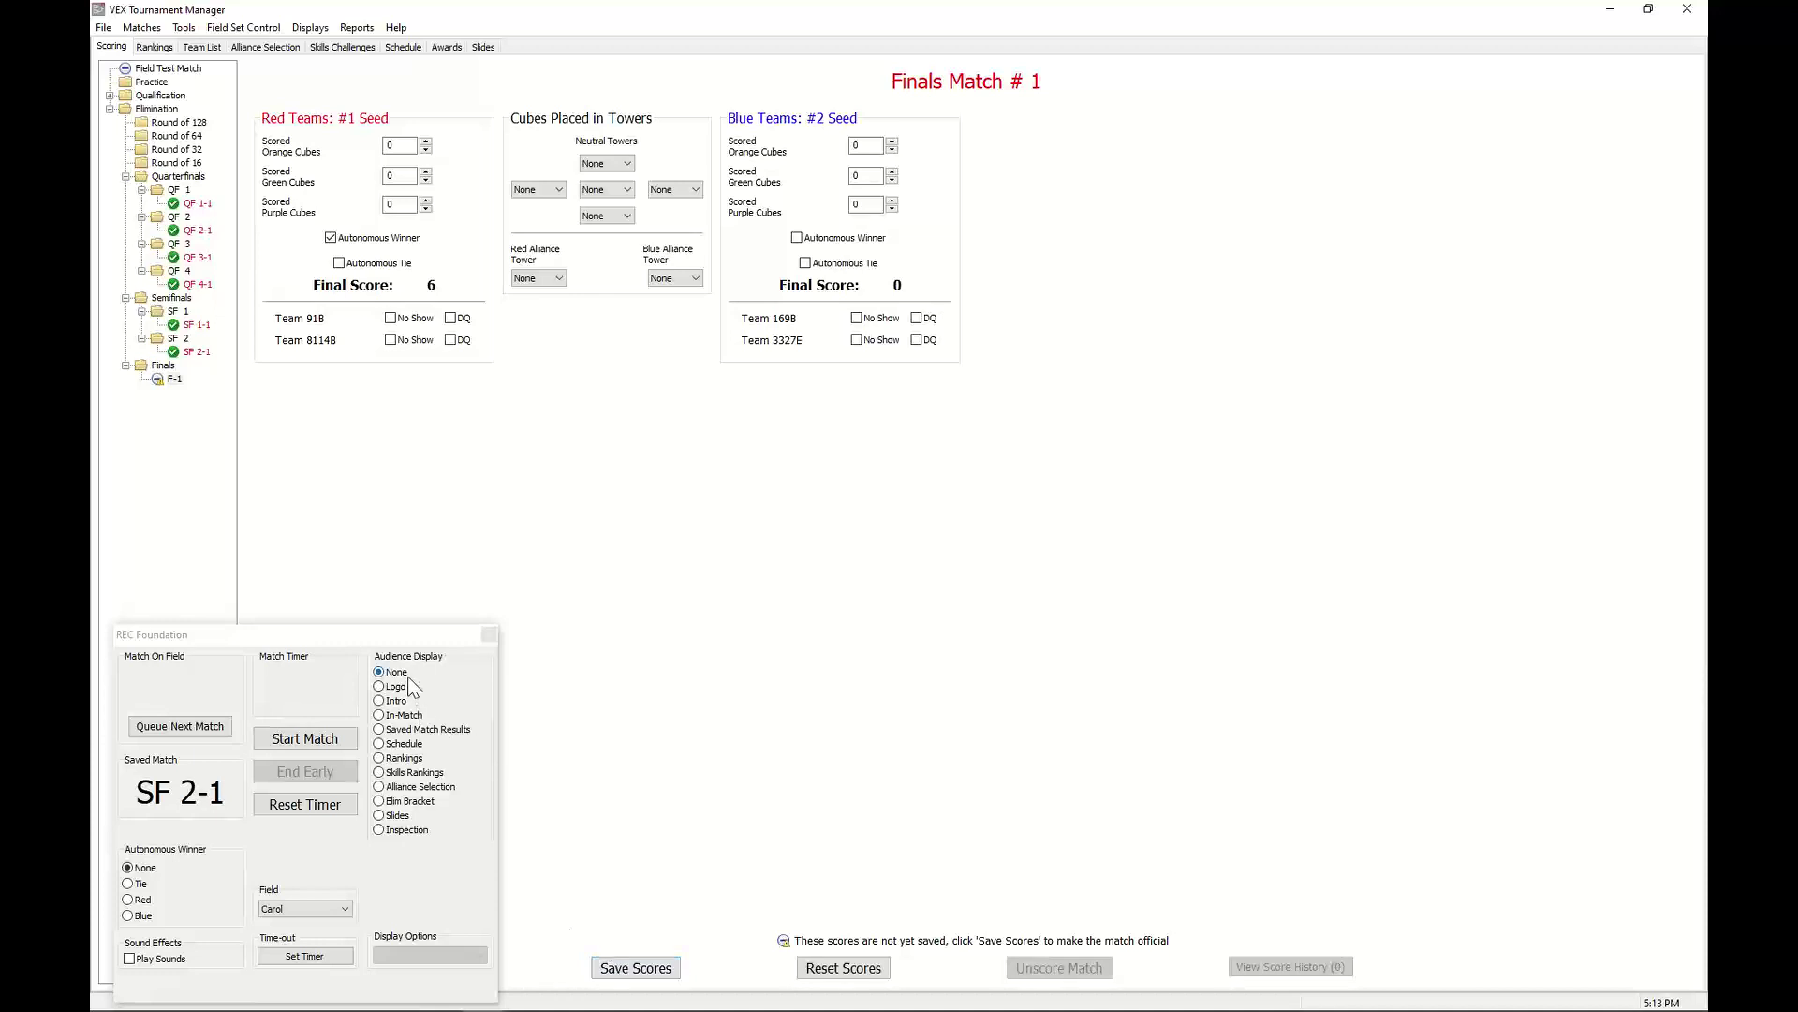
click(660, 976)
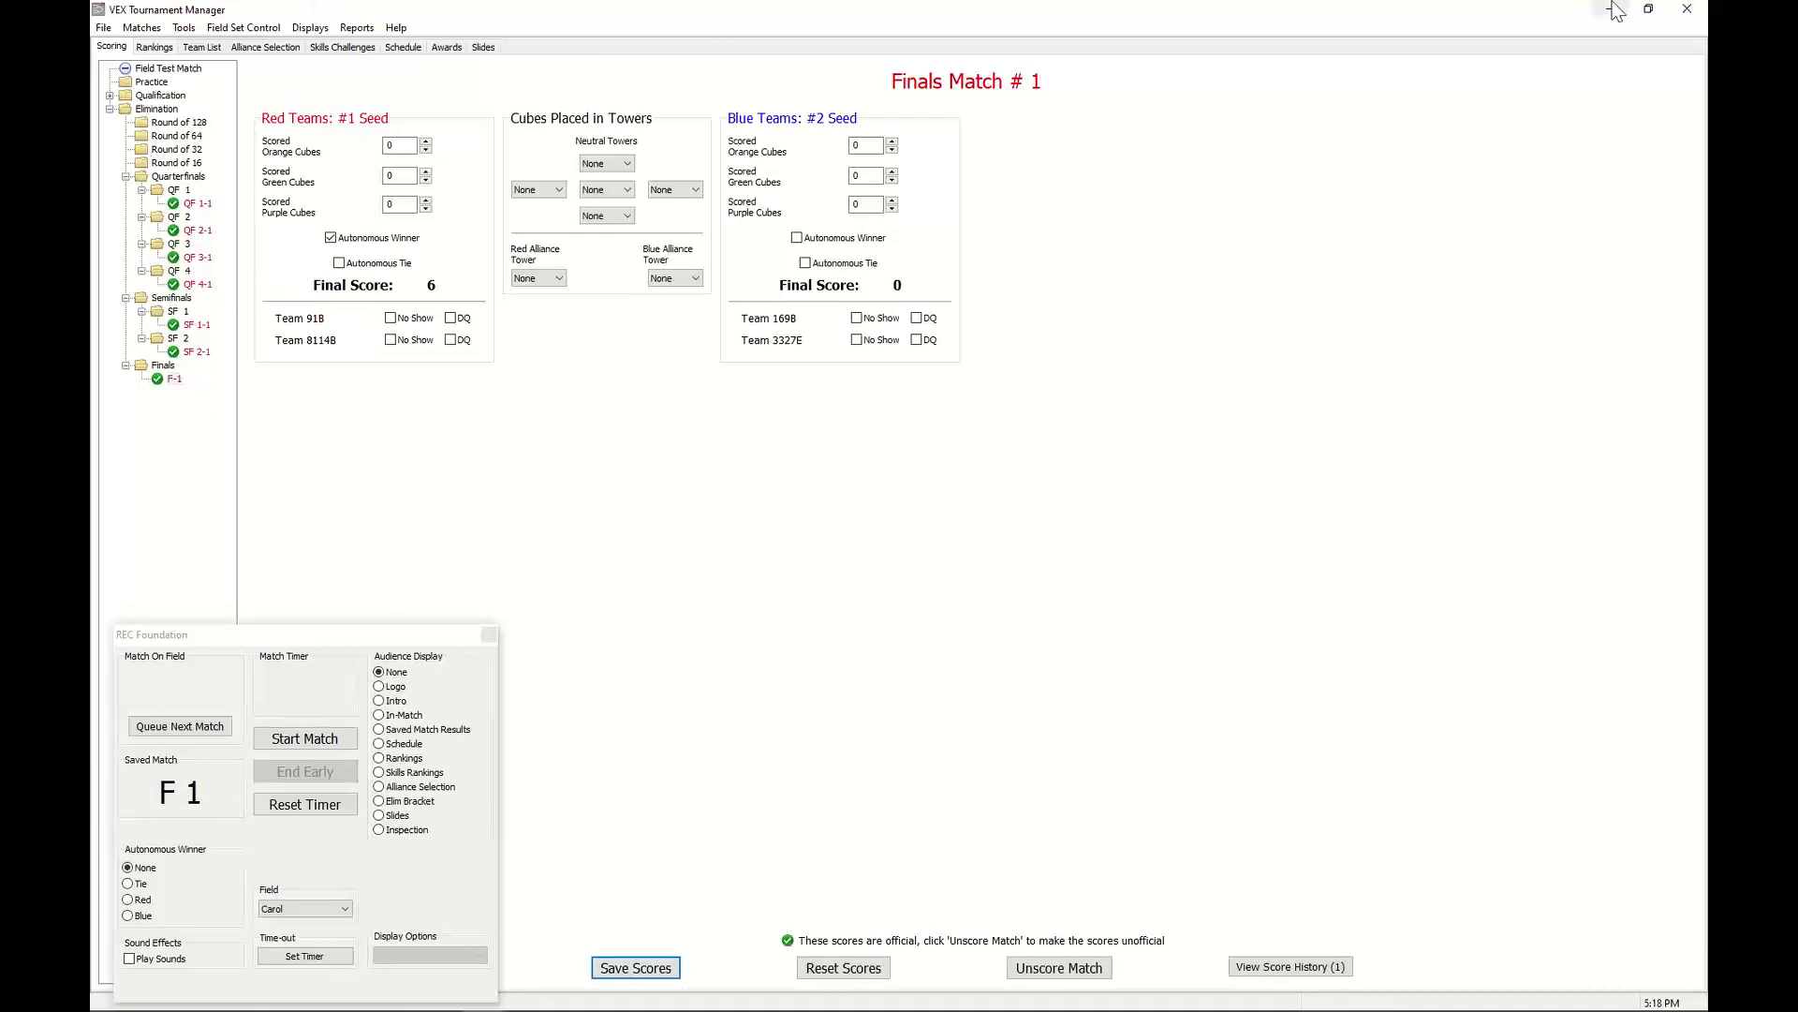
- Close the finished tournament, accept the upload prompt, then cancel the event results upload
double_click(1515, 16)
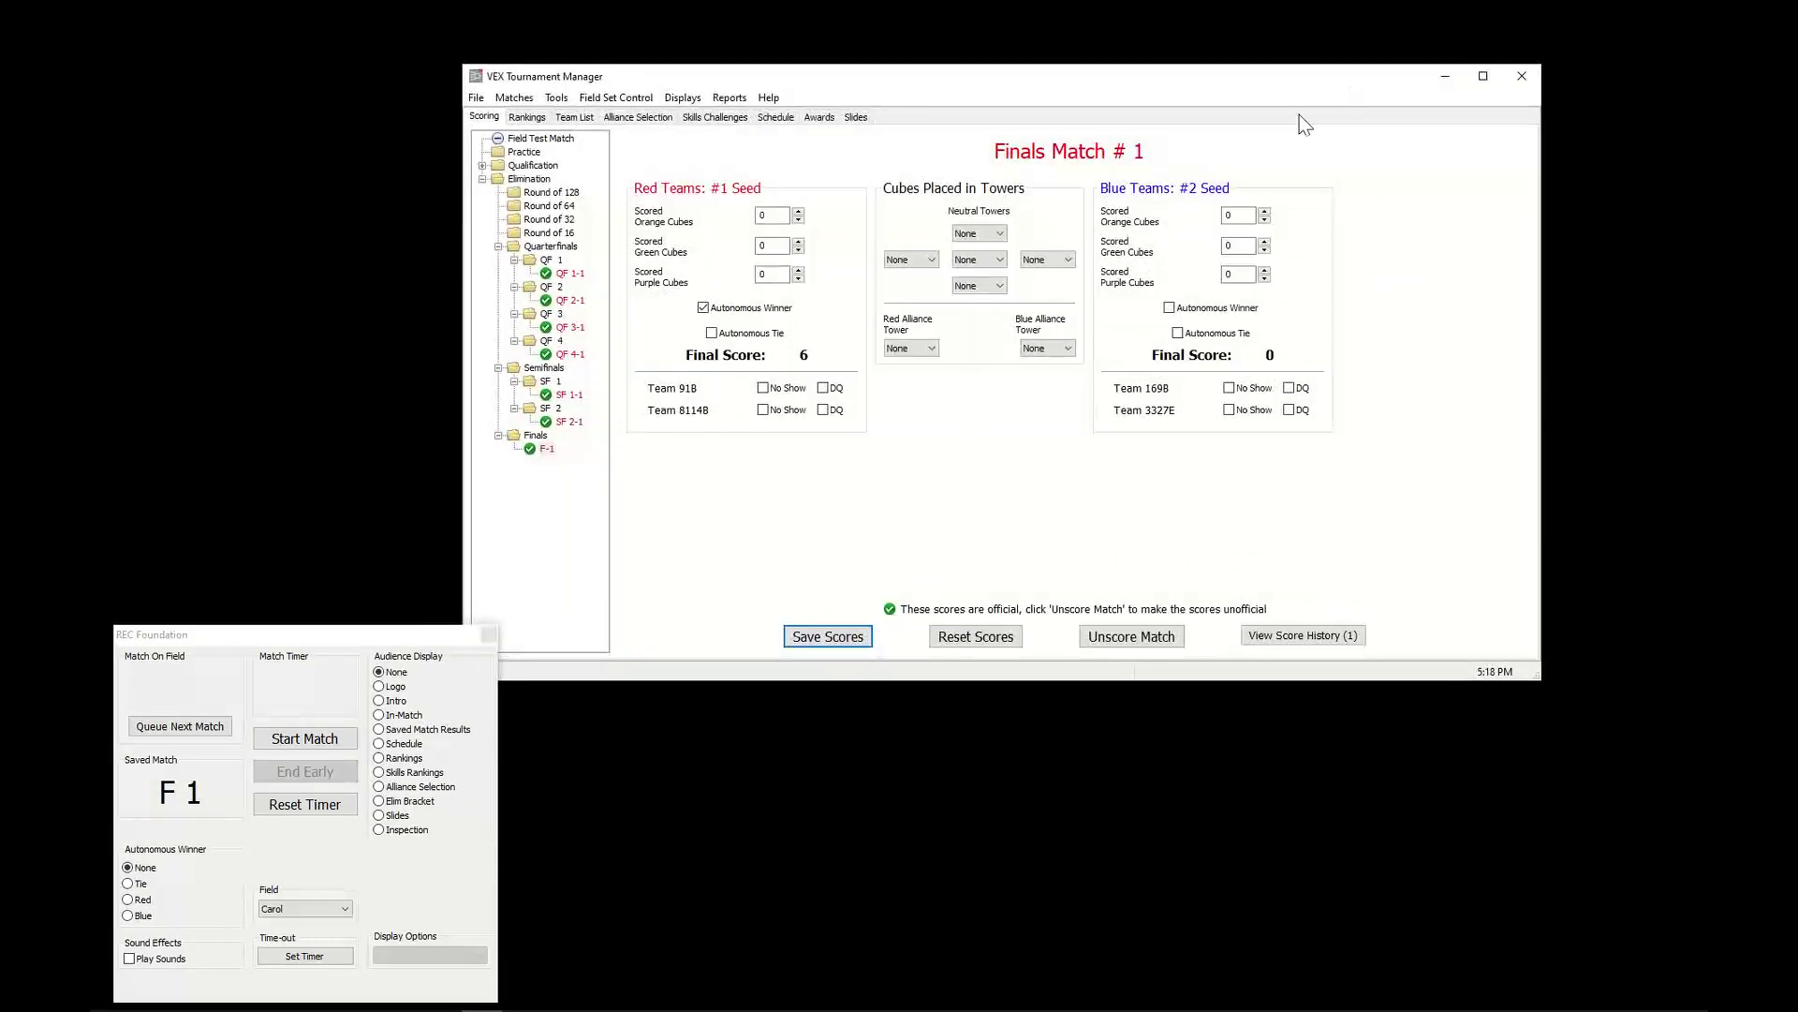
click(1521, 87)
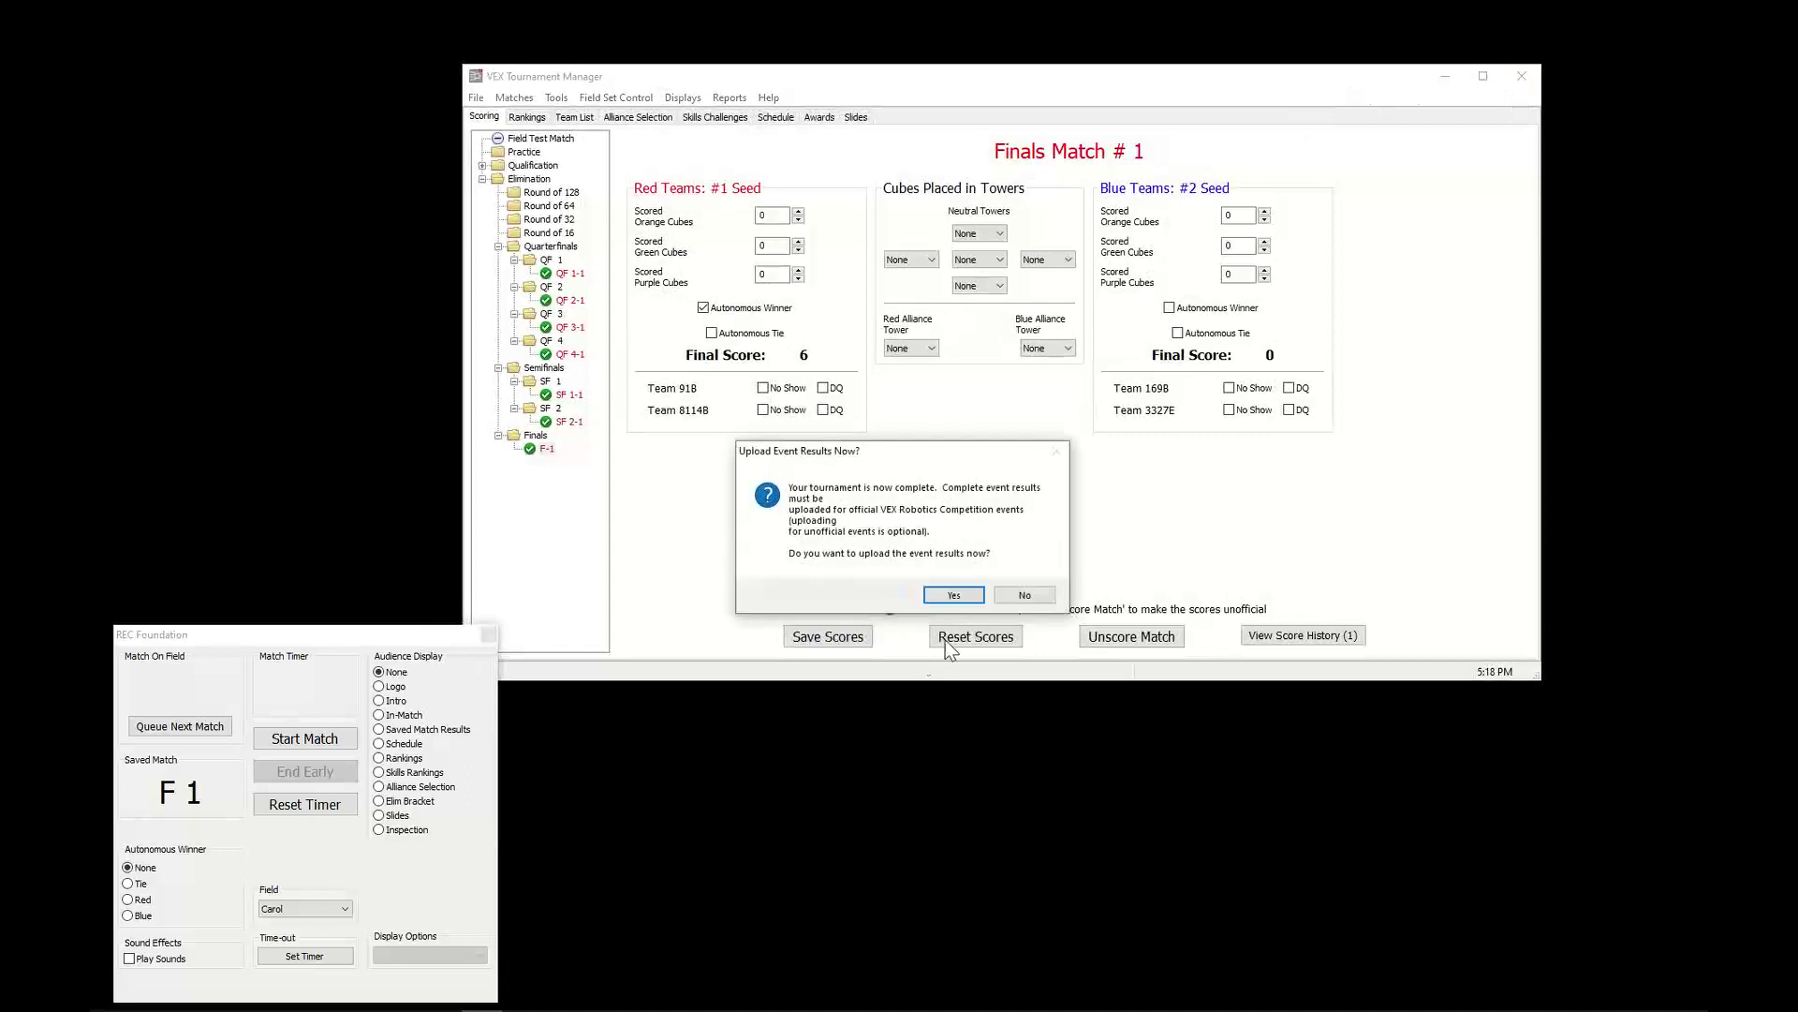
click(957, 598)
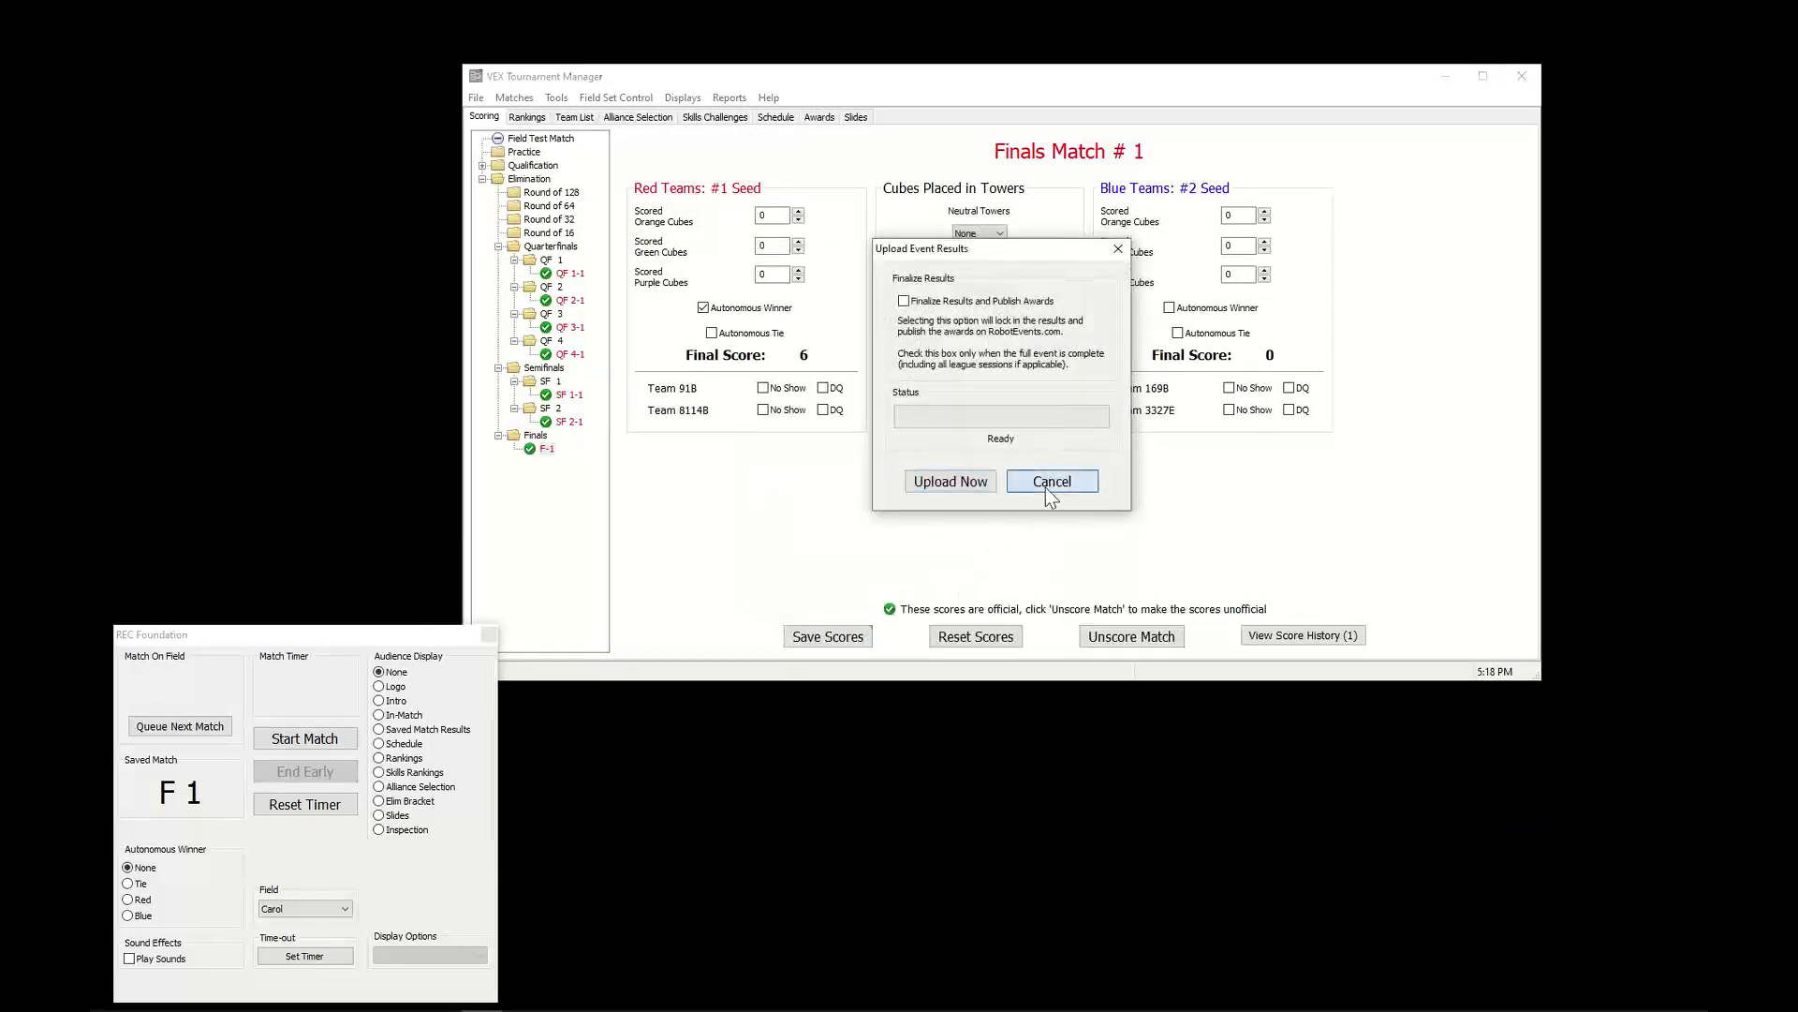
click(1049, 482)
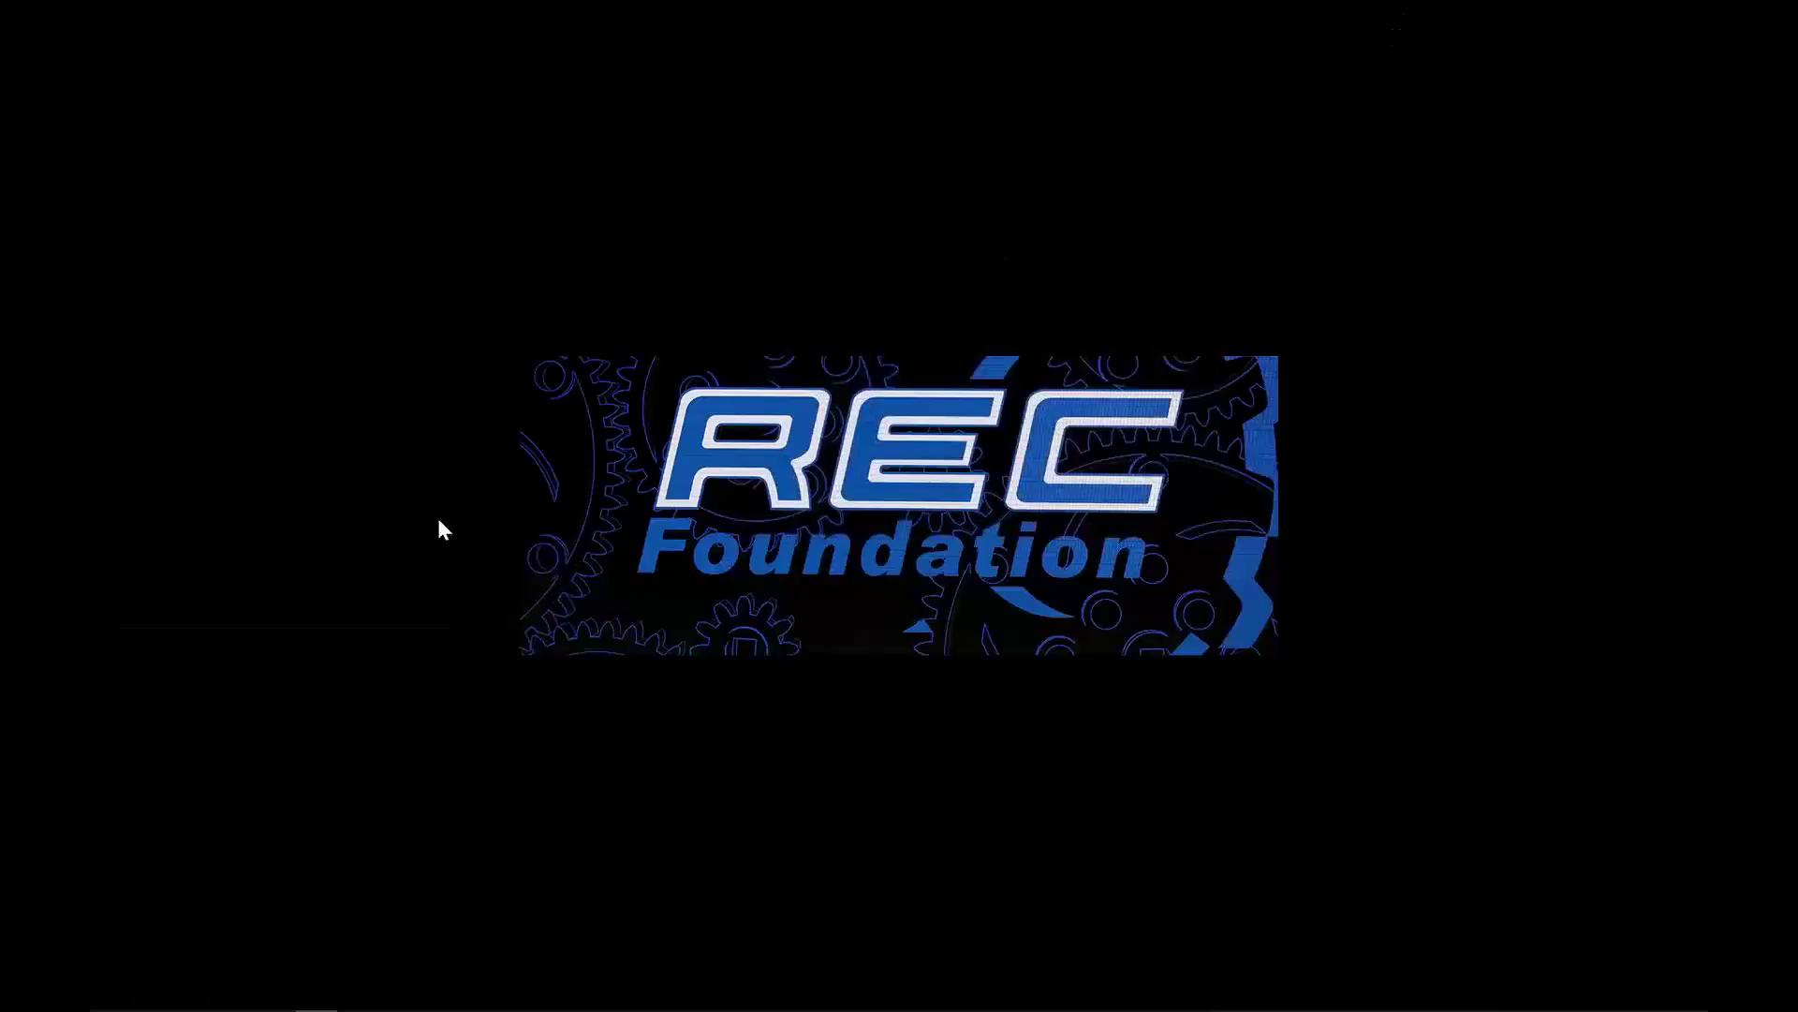
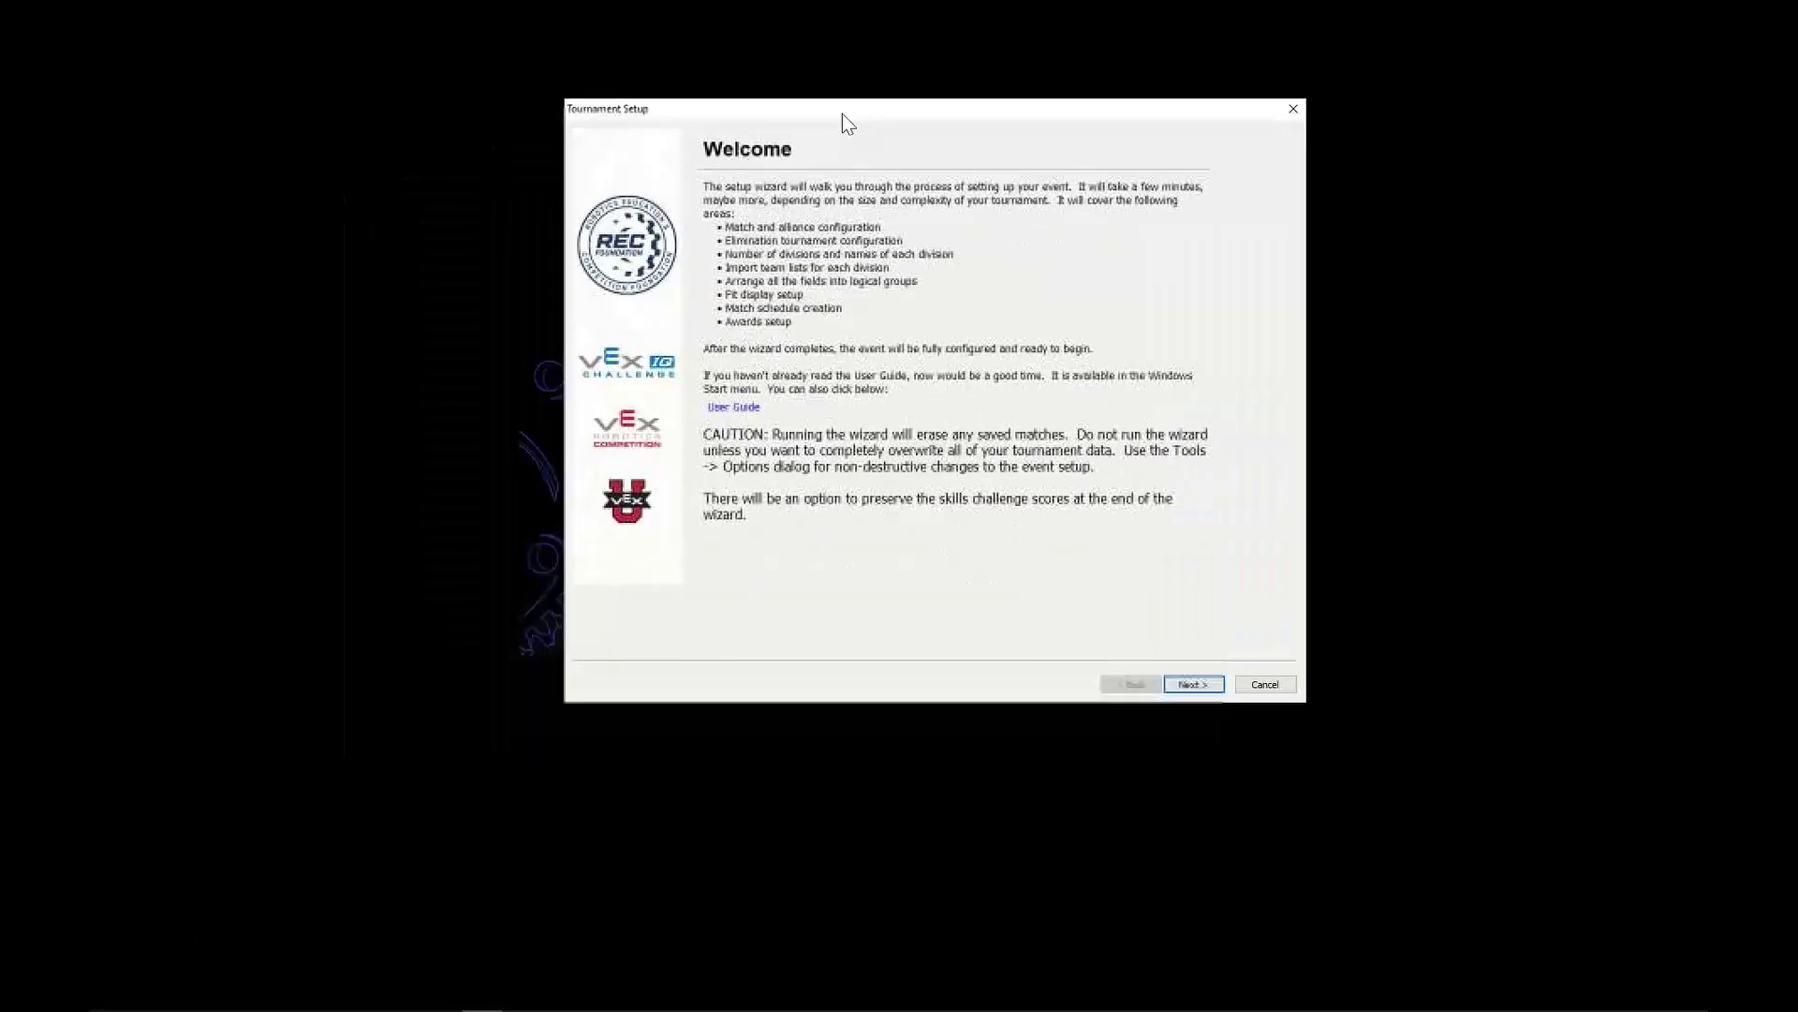
- Mark the event as listed on RobotEvents.com and paste its TM code and event code RE-VRC-19-9649
click(1205, 685)
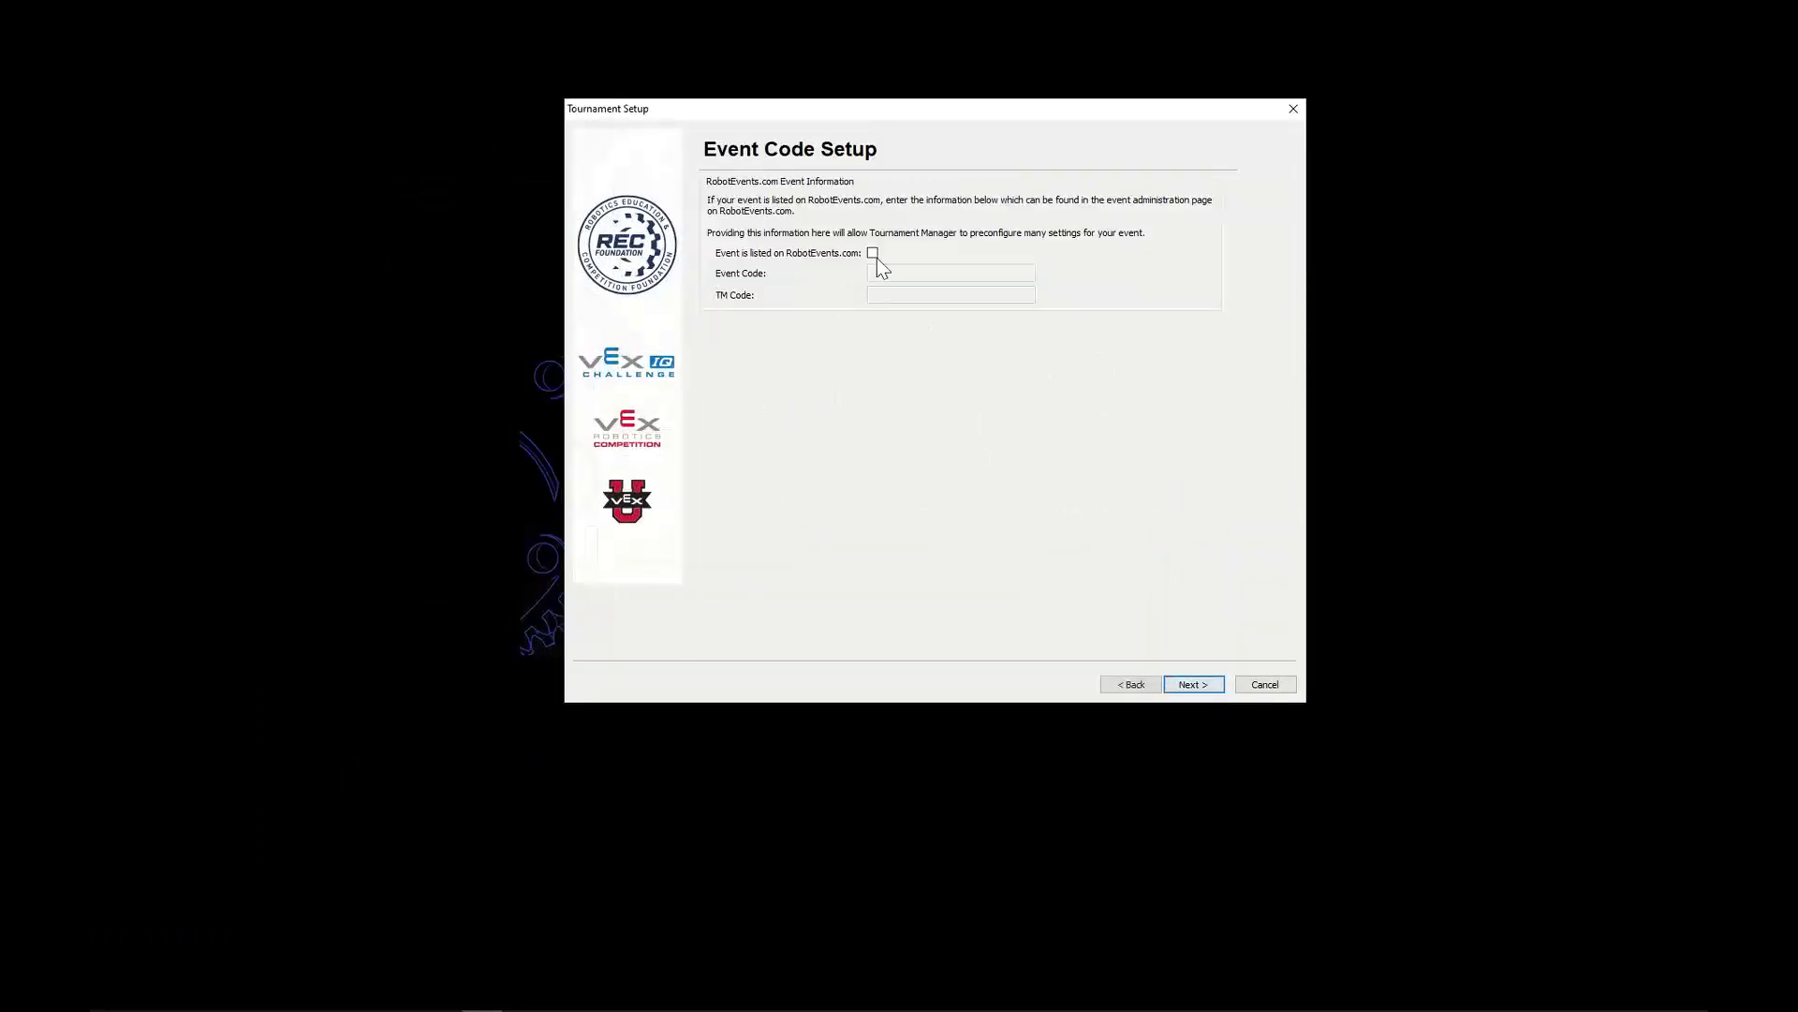
click(872, 253)
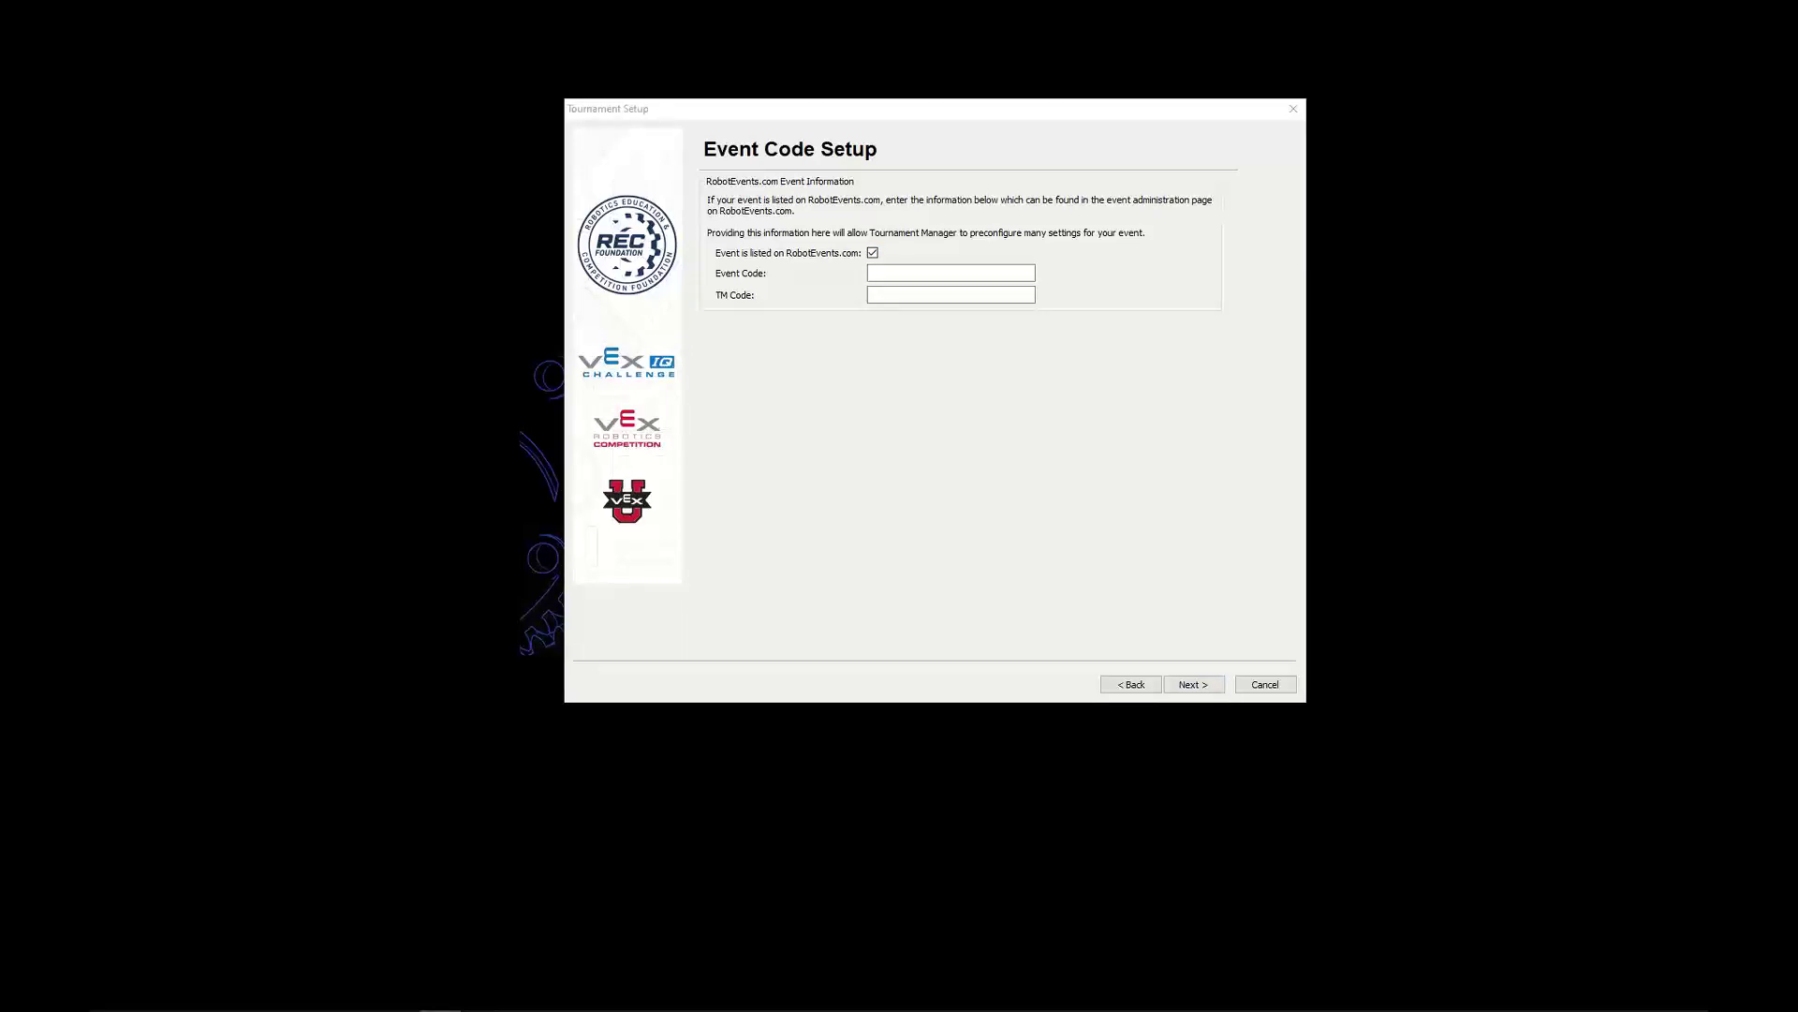
click(888, 275)
click(921, 298)
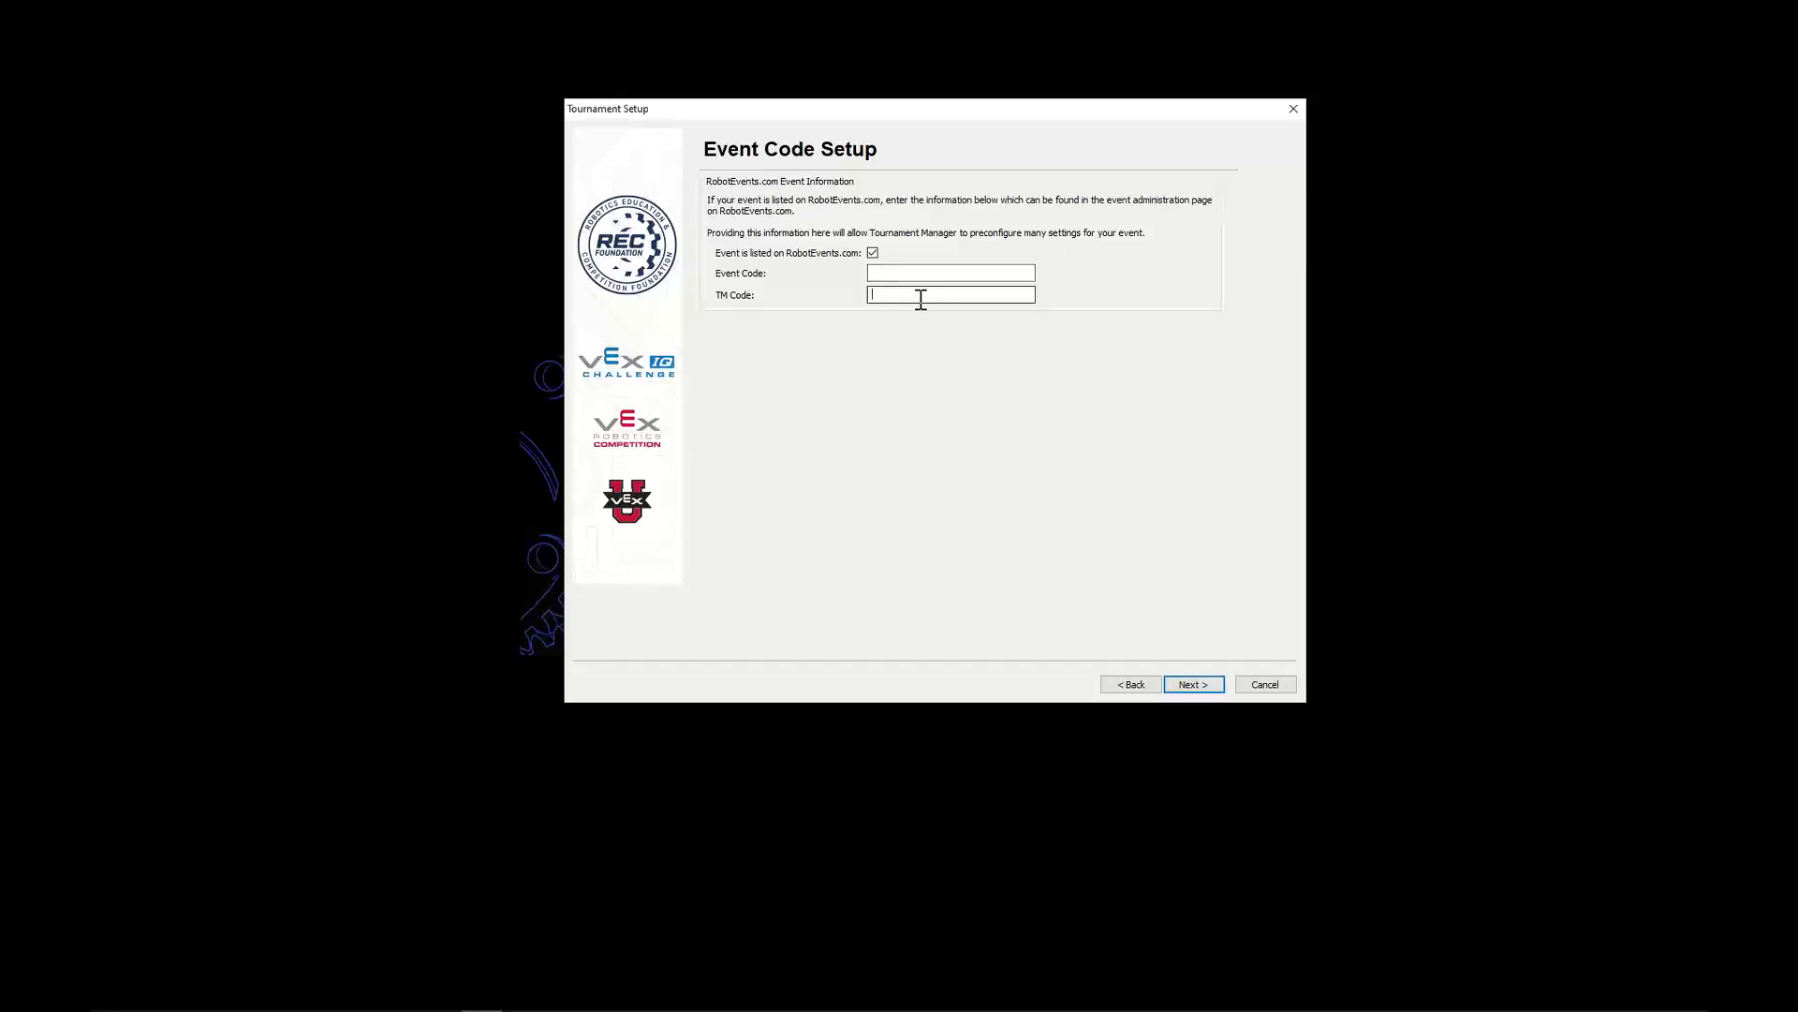
key(ctrl+v)
key(alt+Tab)
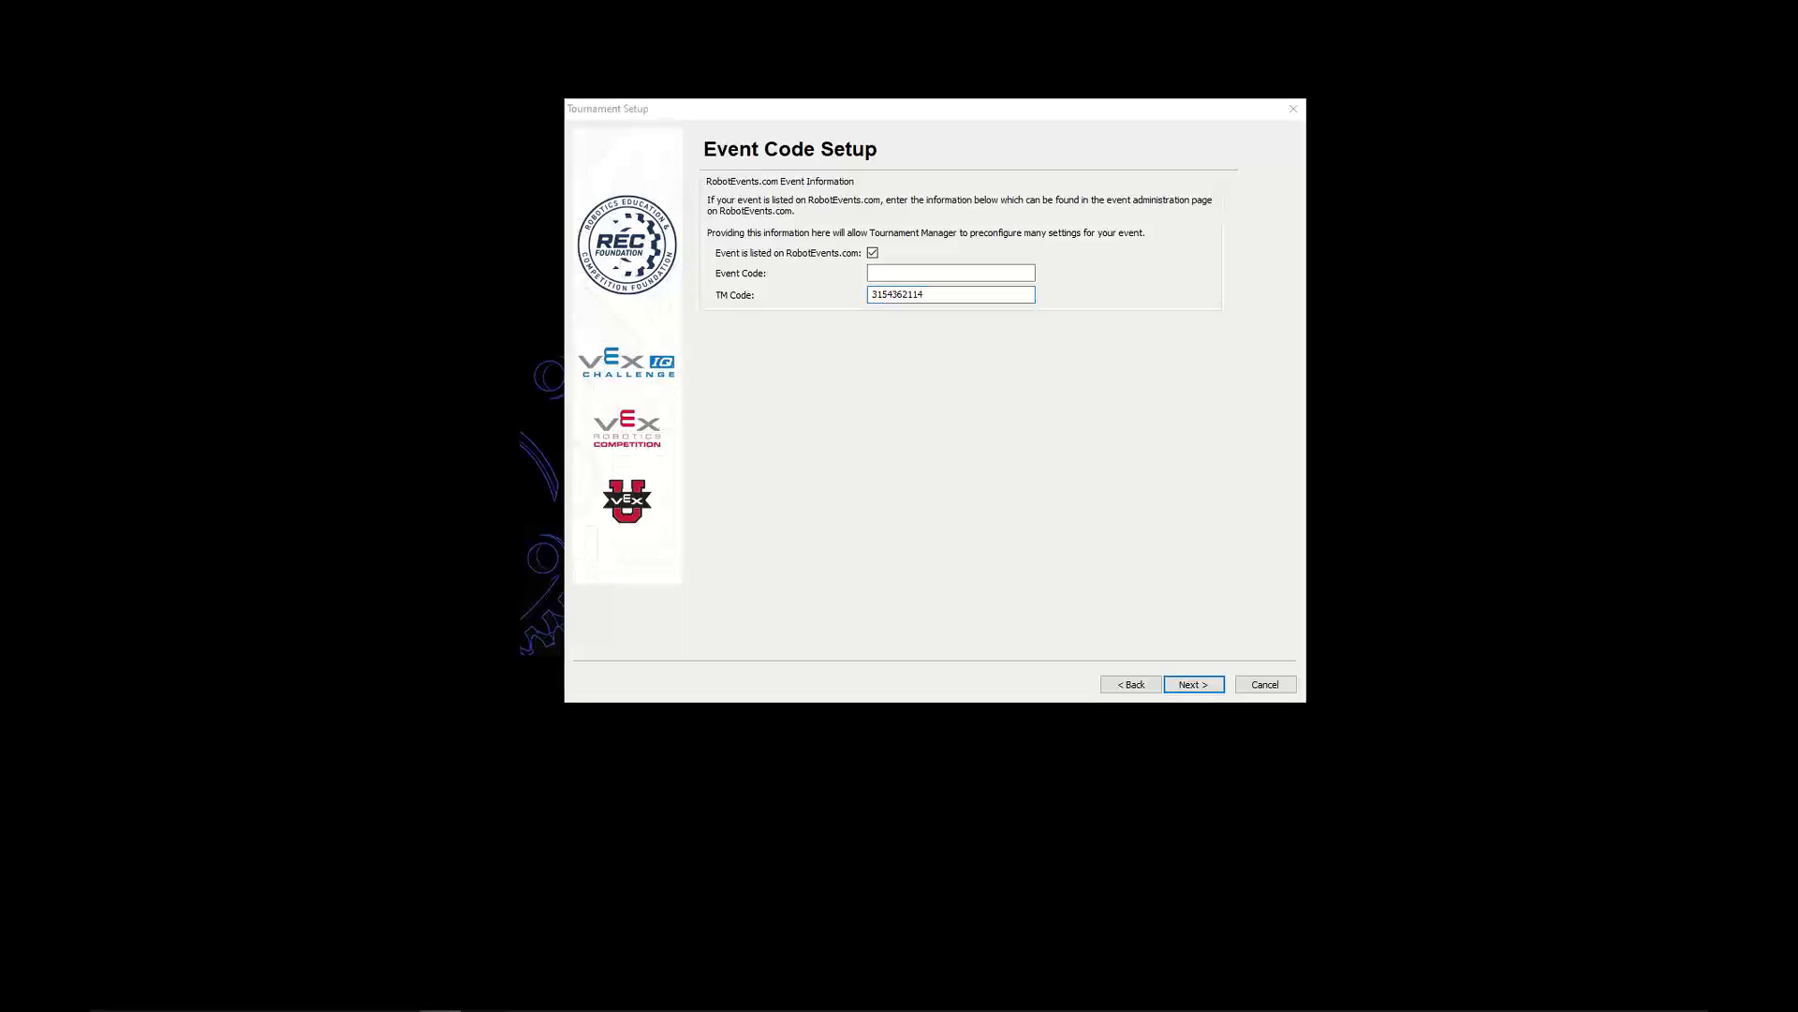
click(927, 269)
text(RE-VRC-19-9649)
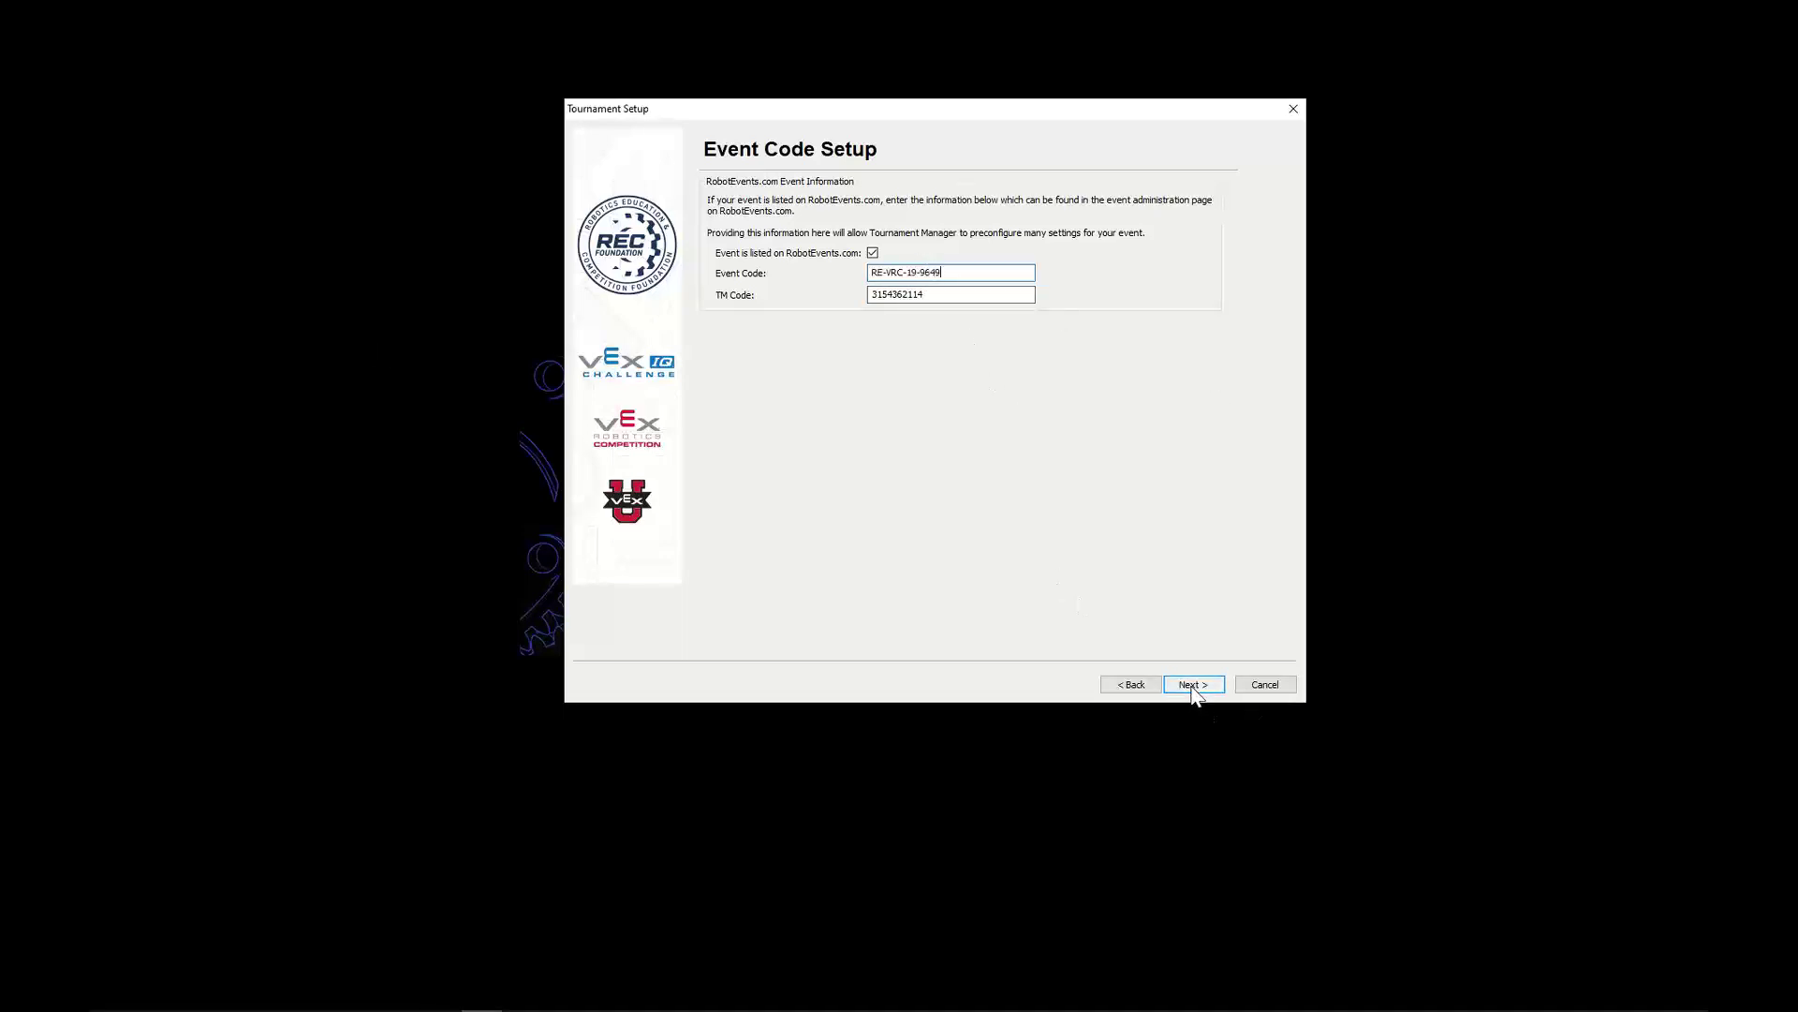
click(1195, 688)
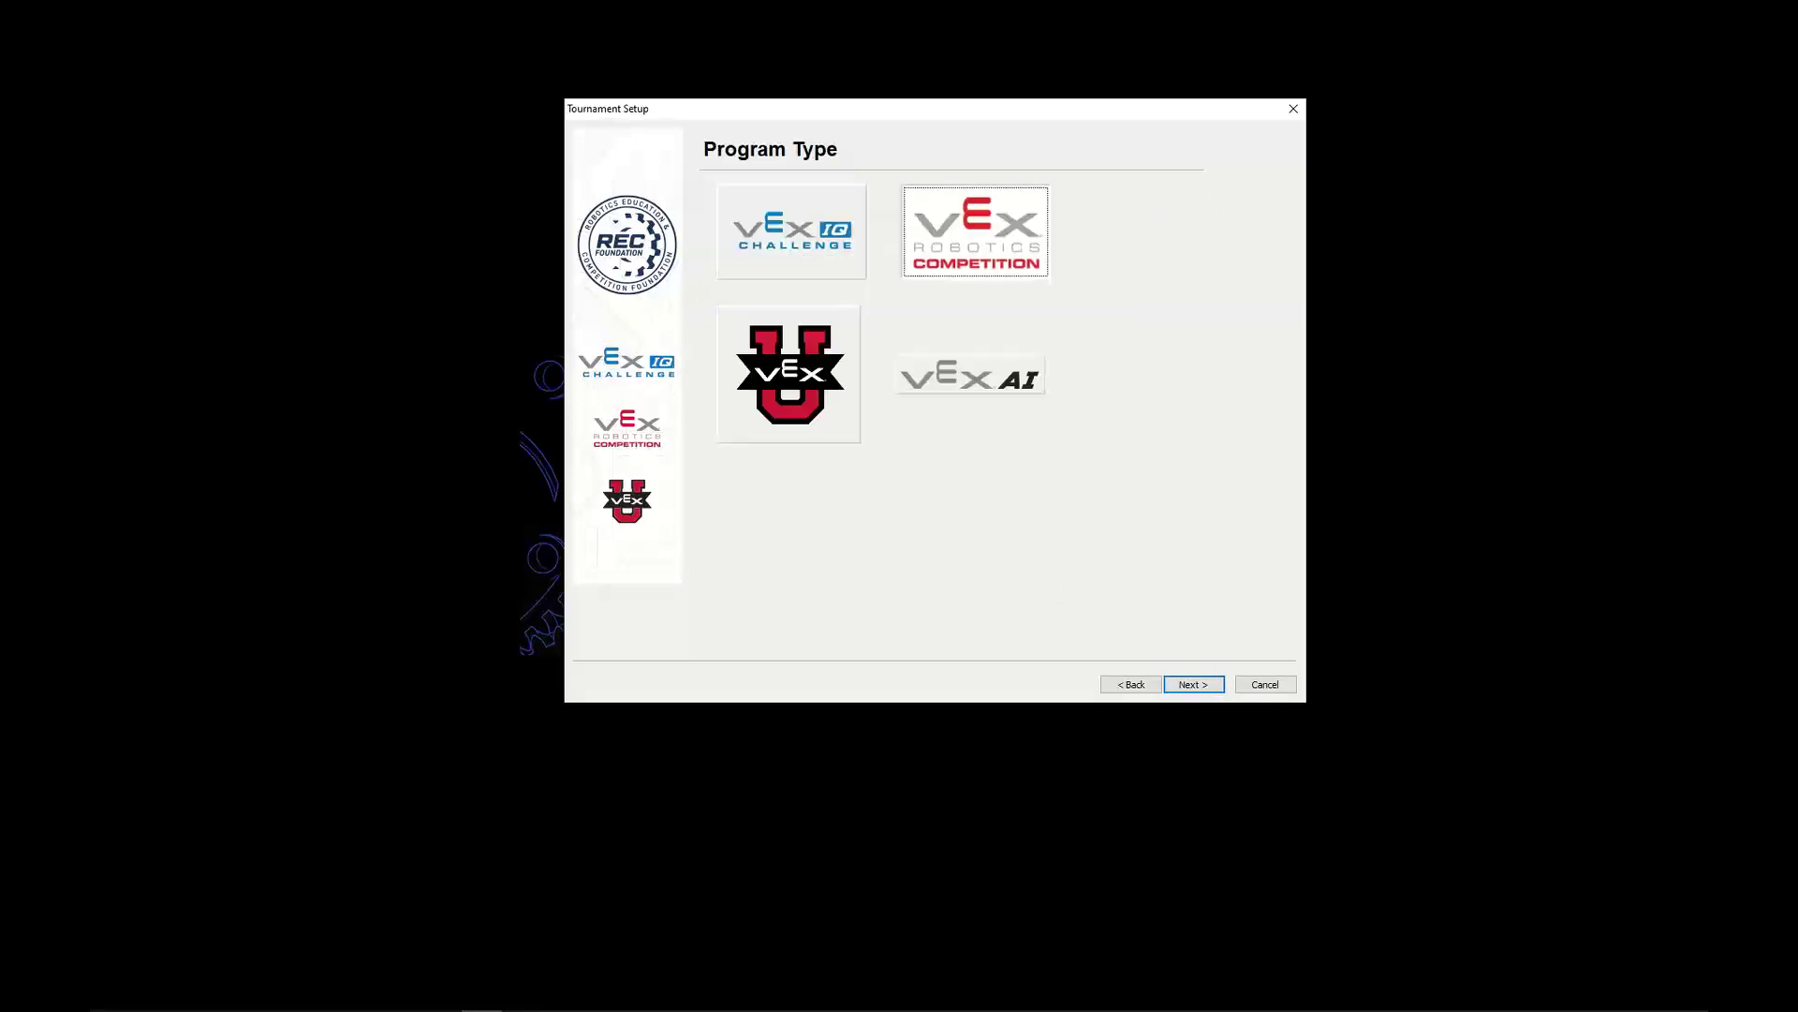
- Choose Medium Tournament as the event type
click(1195, 691)
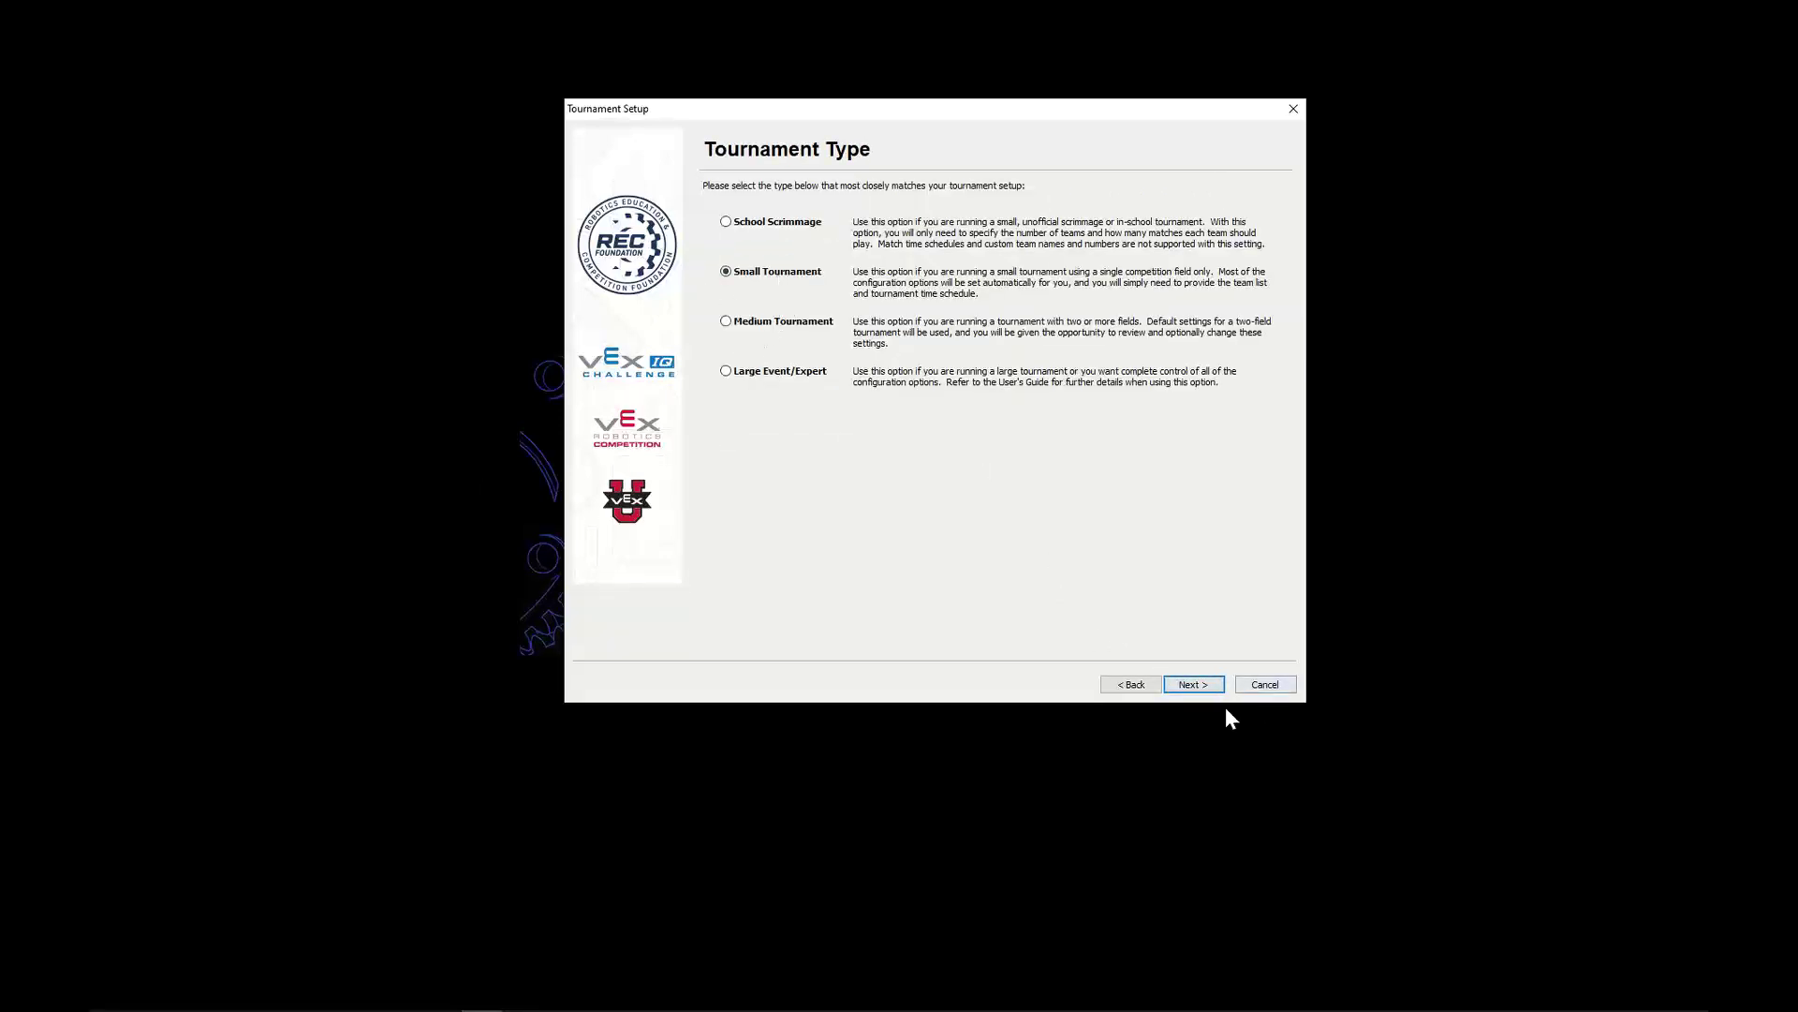
click(770, 327)
click(1186, 685)
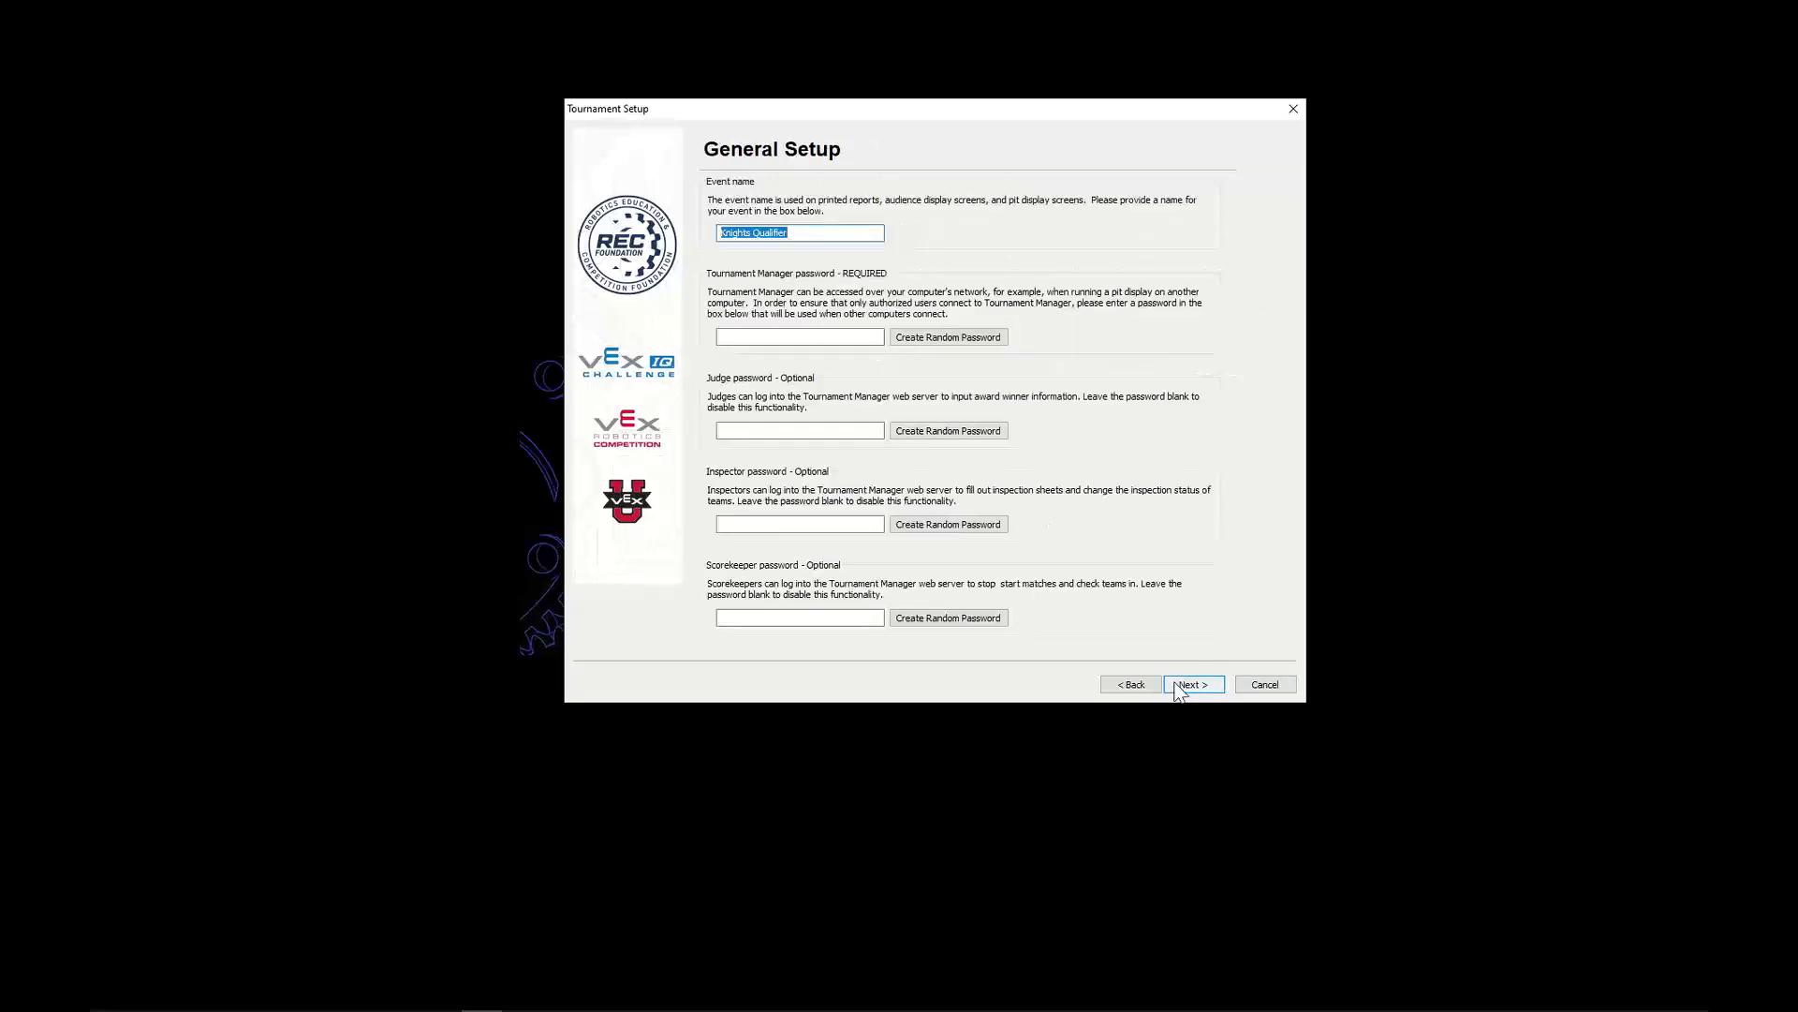
- Correct the event name to 'Knights Qualifier Right Side' and set a Tournament Manager password
click(812, 233)
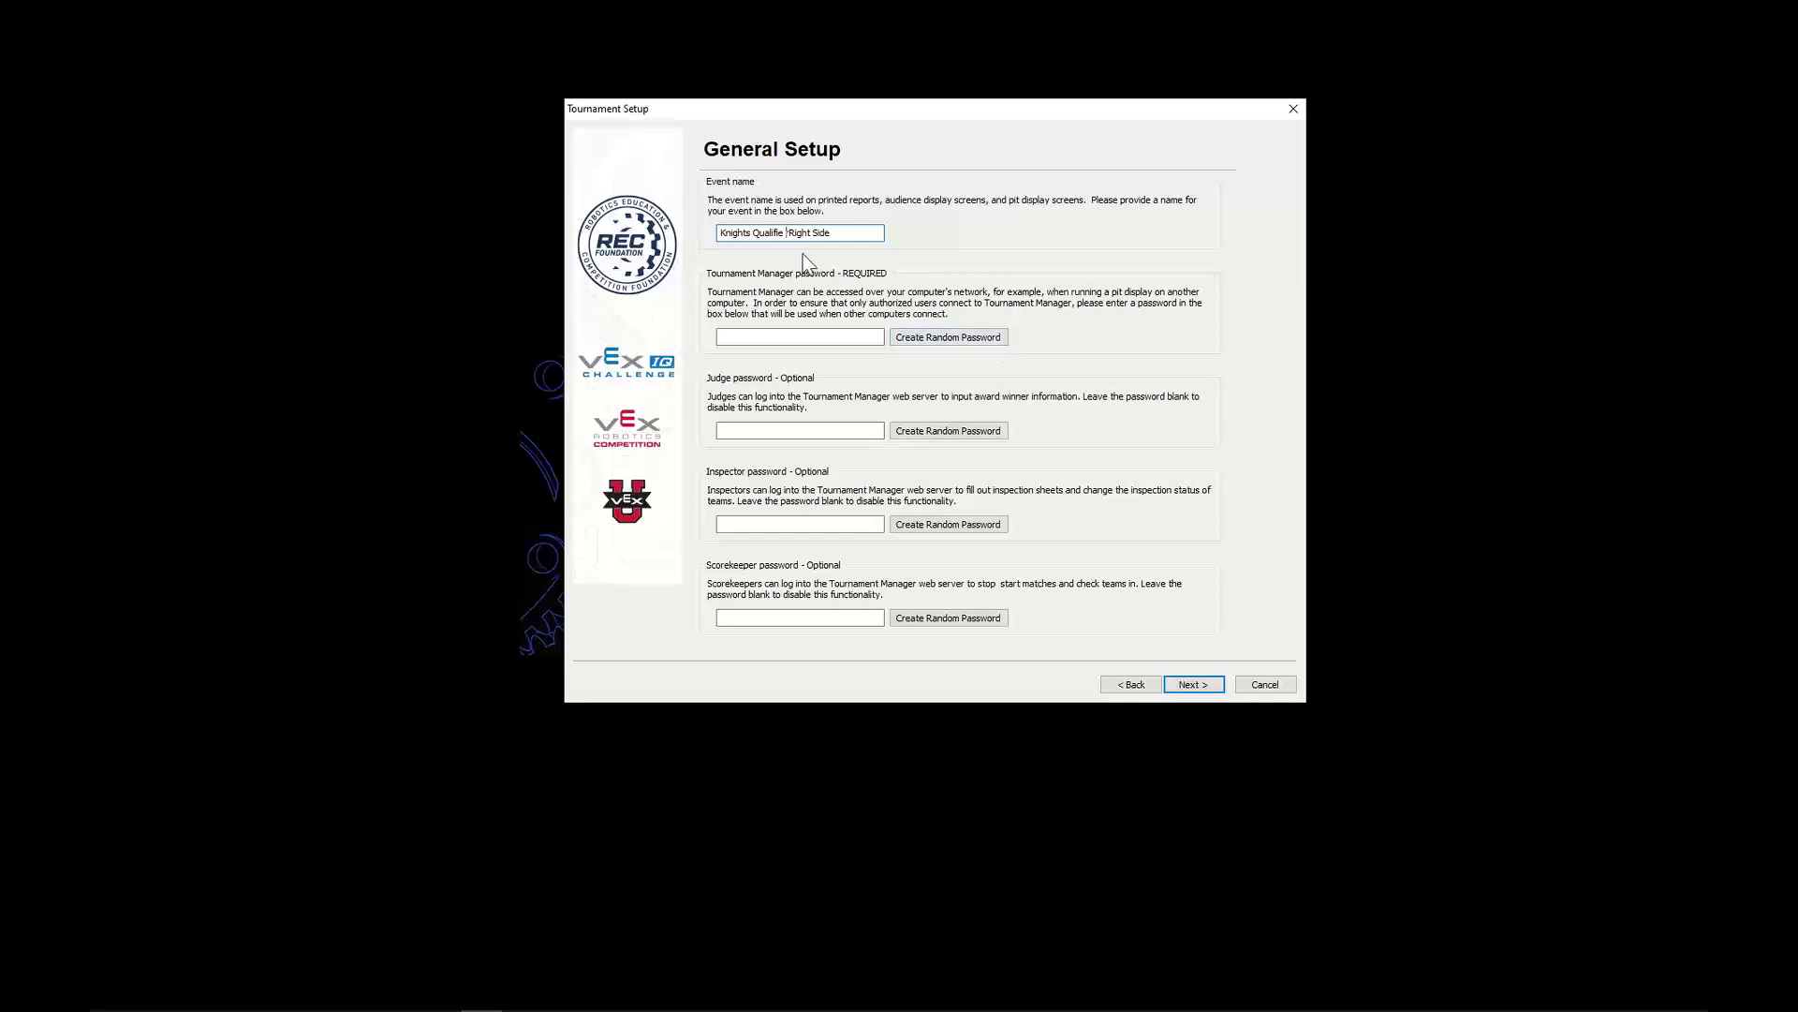
key(BackSpace)
click(769, 329)
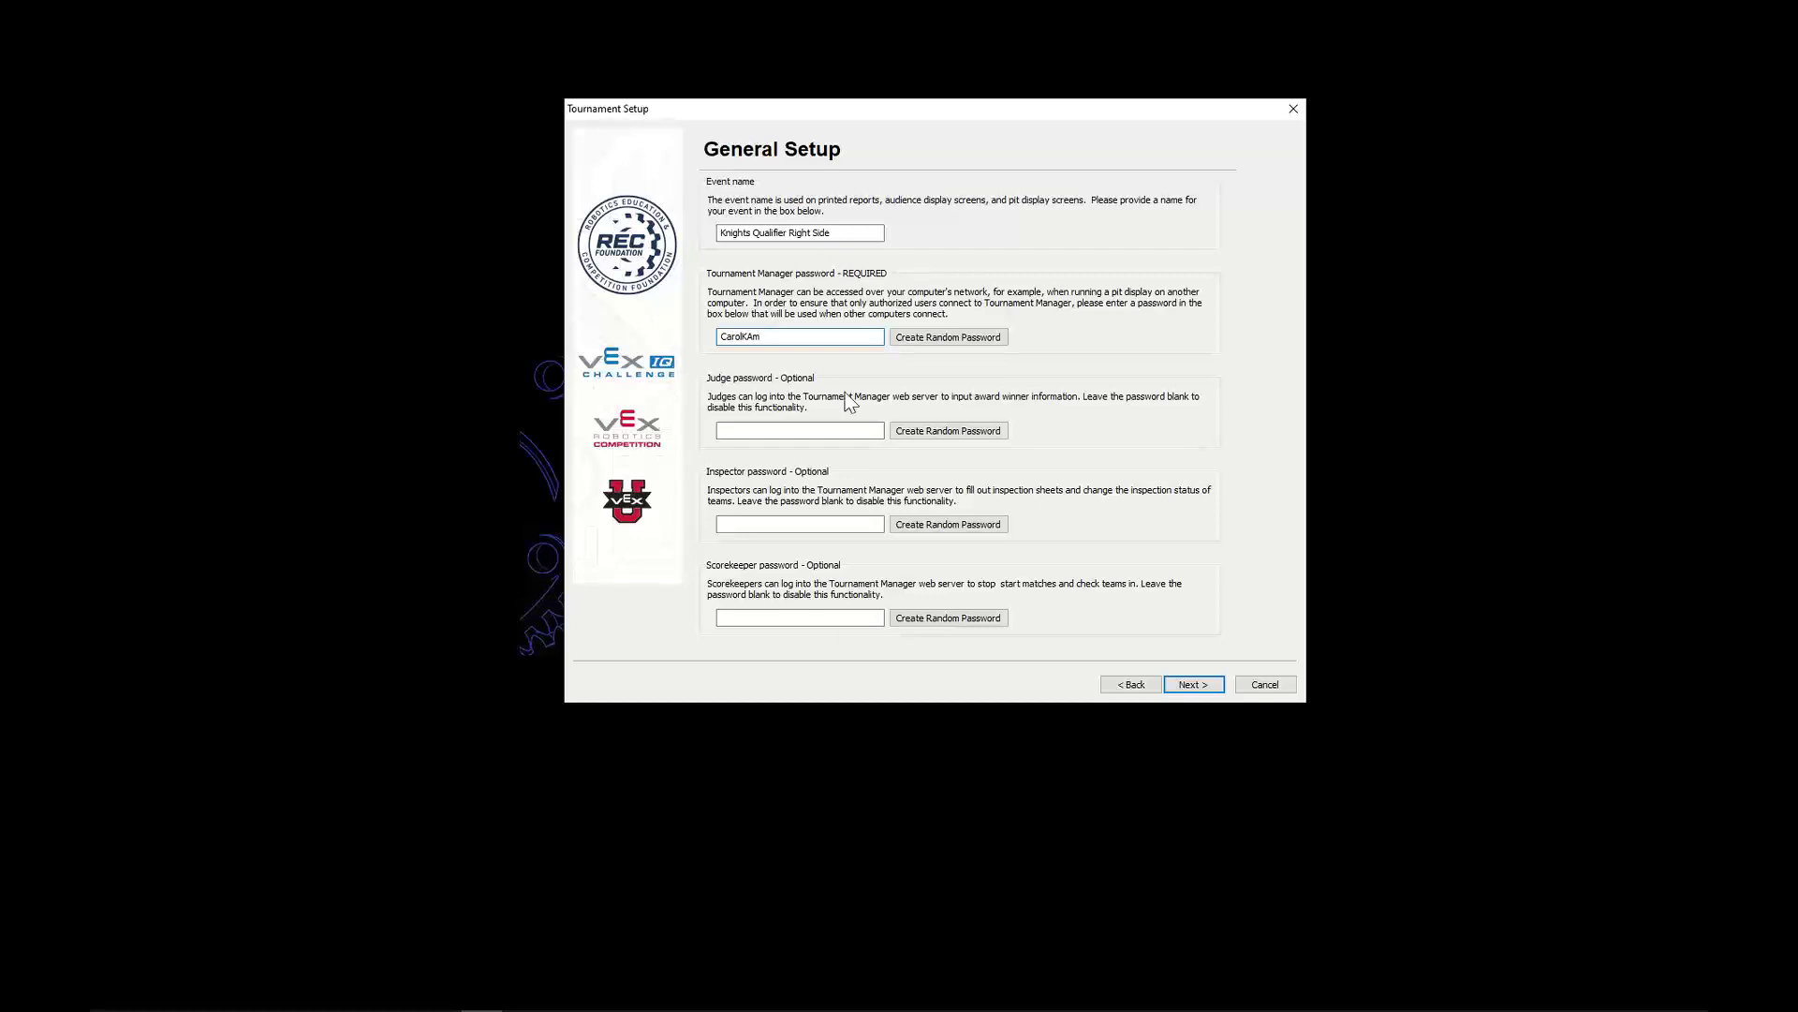
click(1194, 686)
click(1193, 686)
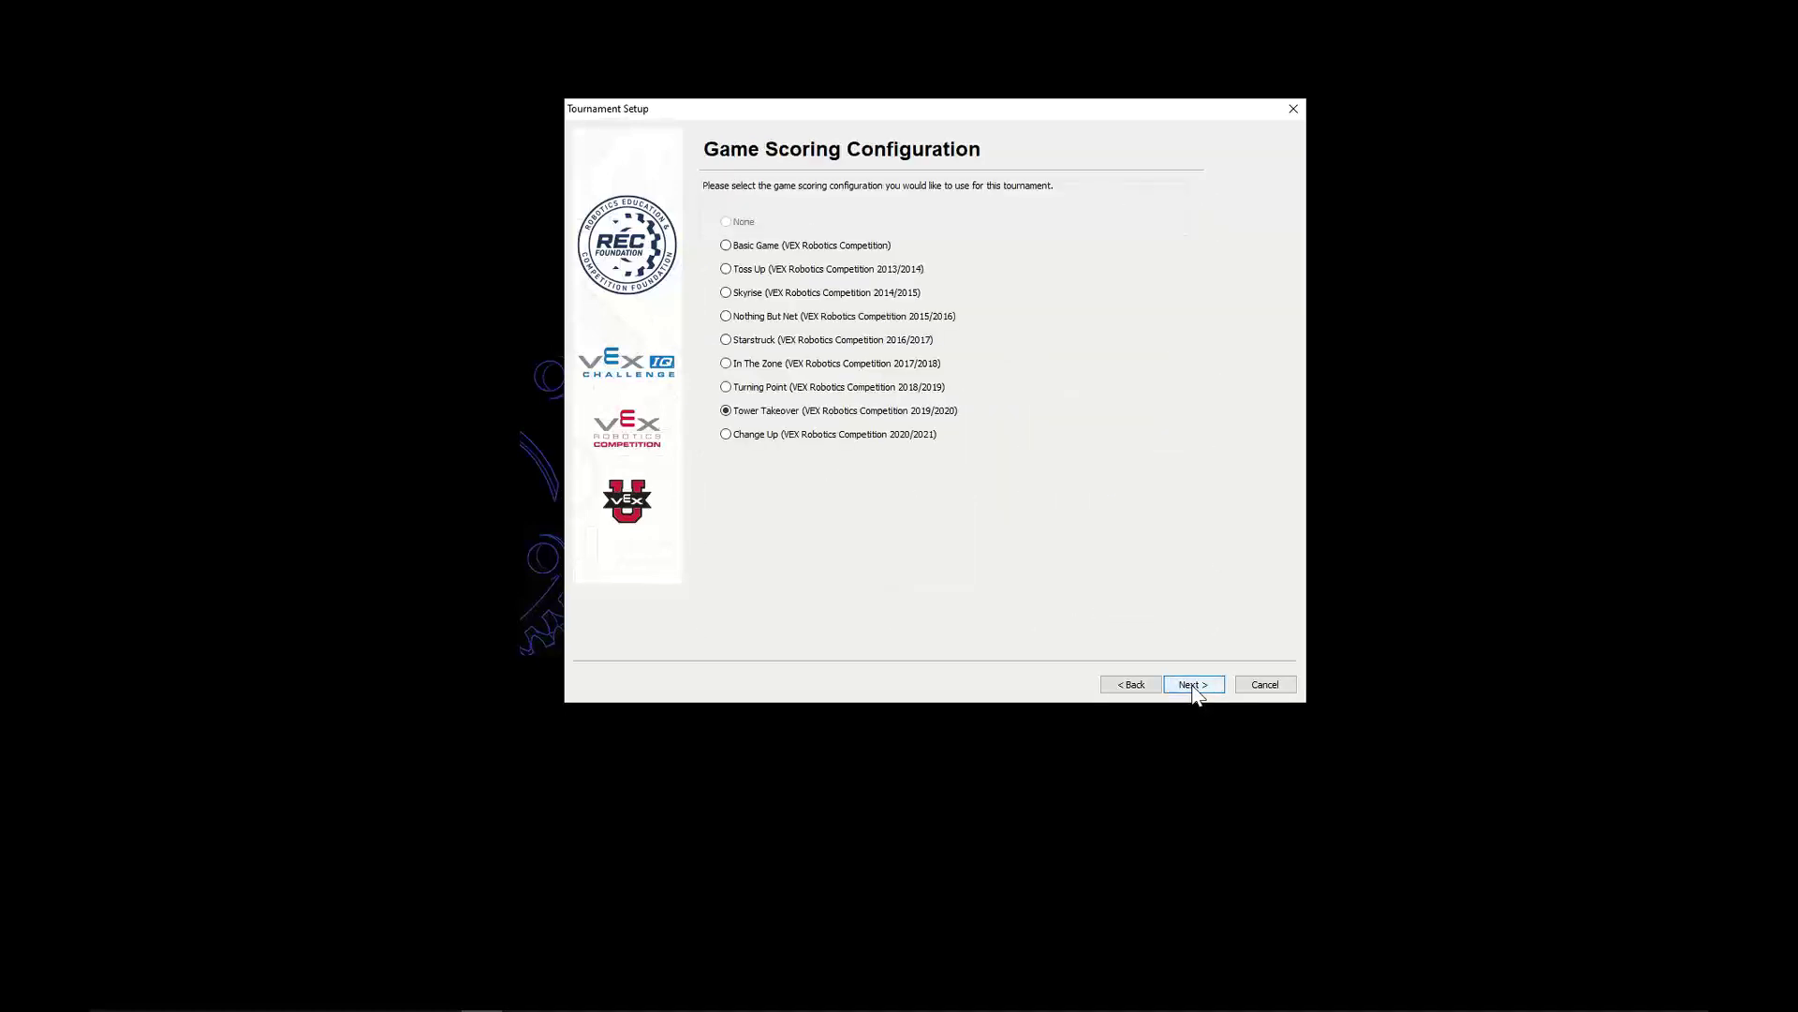
- Keep Tower Takeover scoring, clear the 57-team list, and import 29 teams from Right Side Knights Events
click(1193, 686)
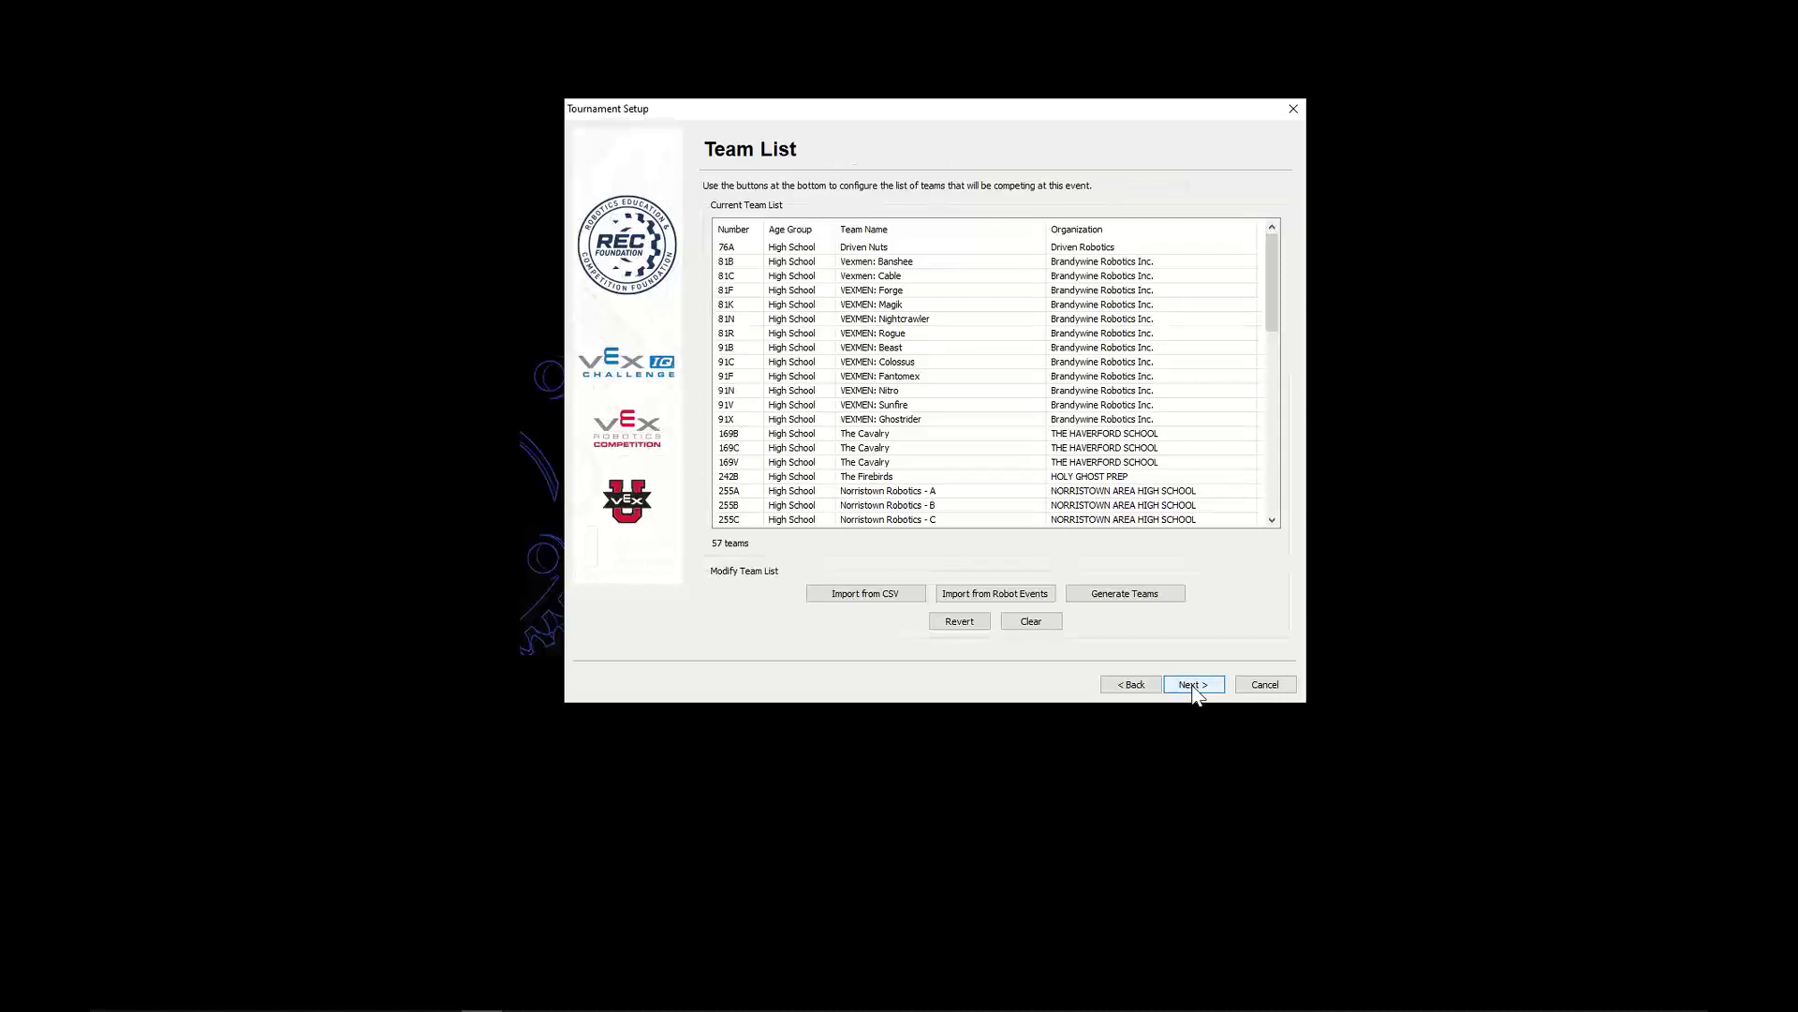
click(1031, 622)
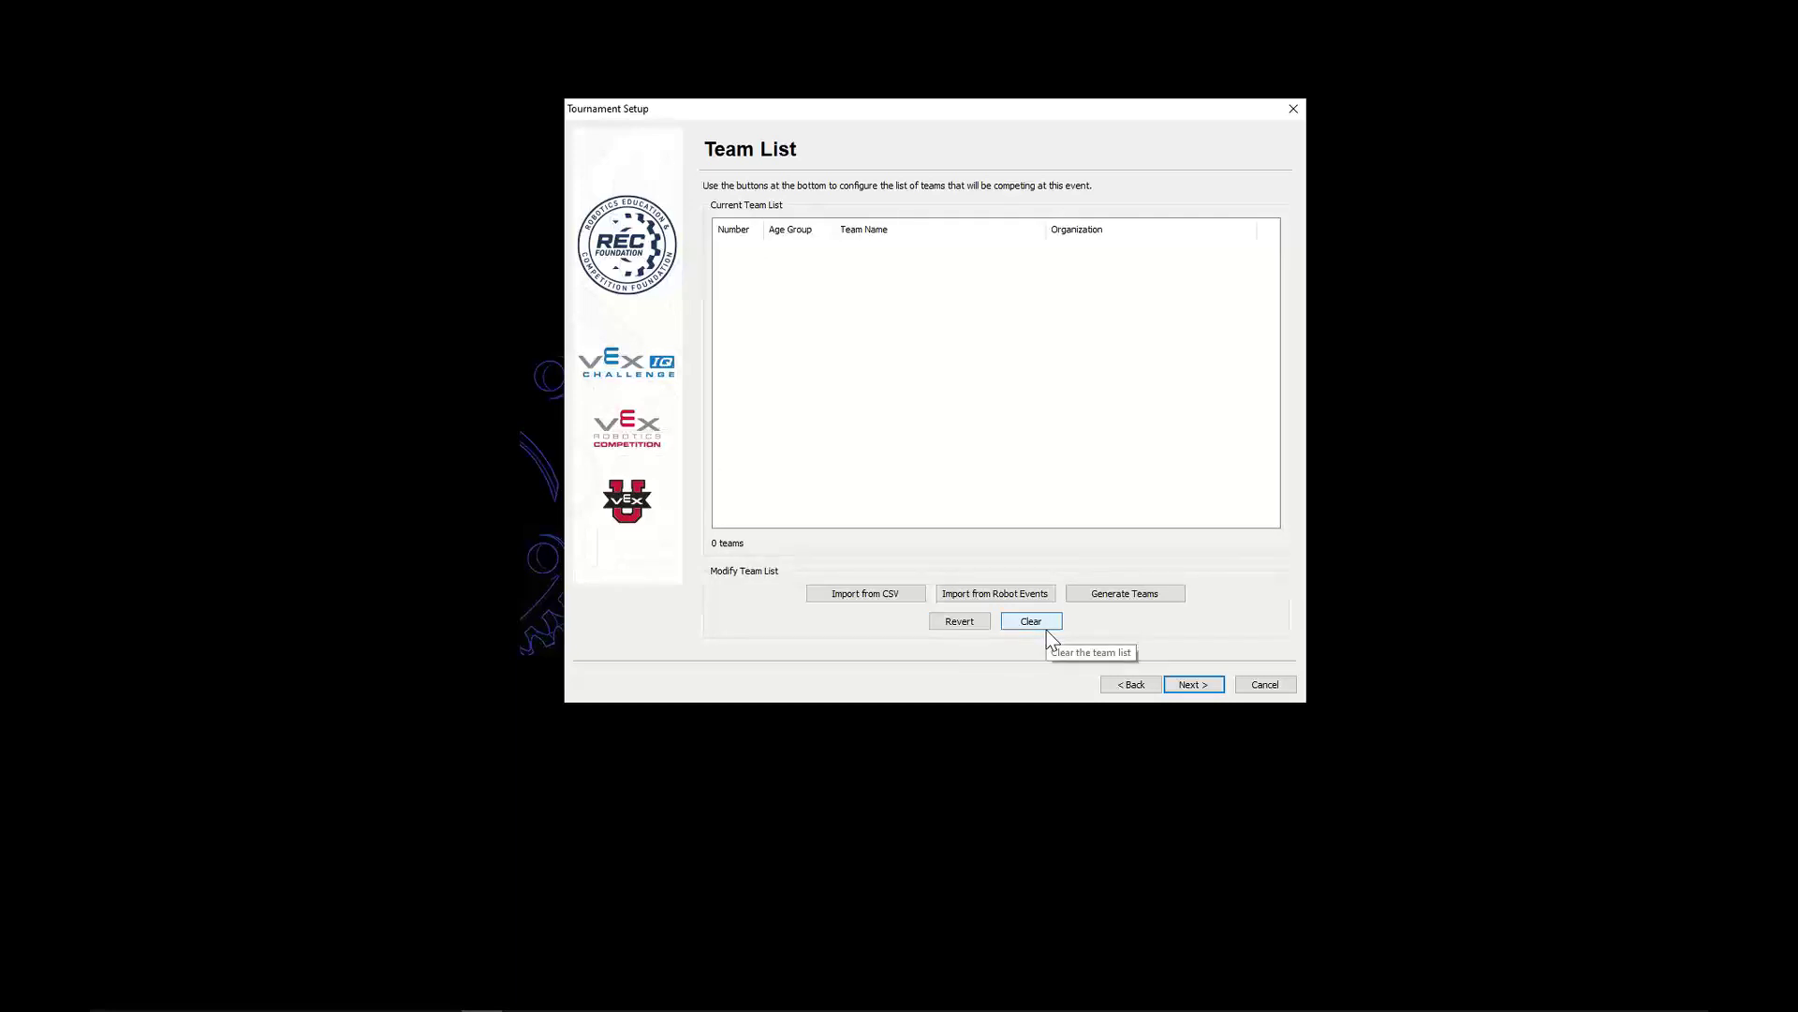
click(884, 609)
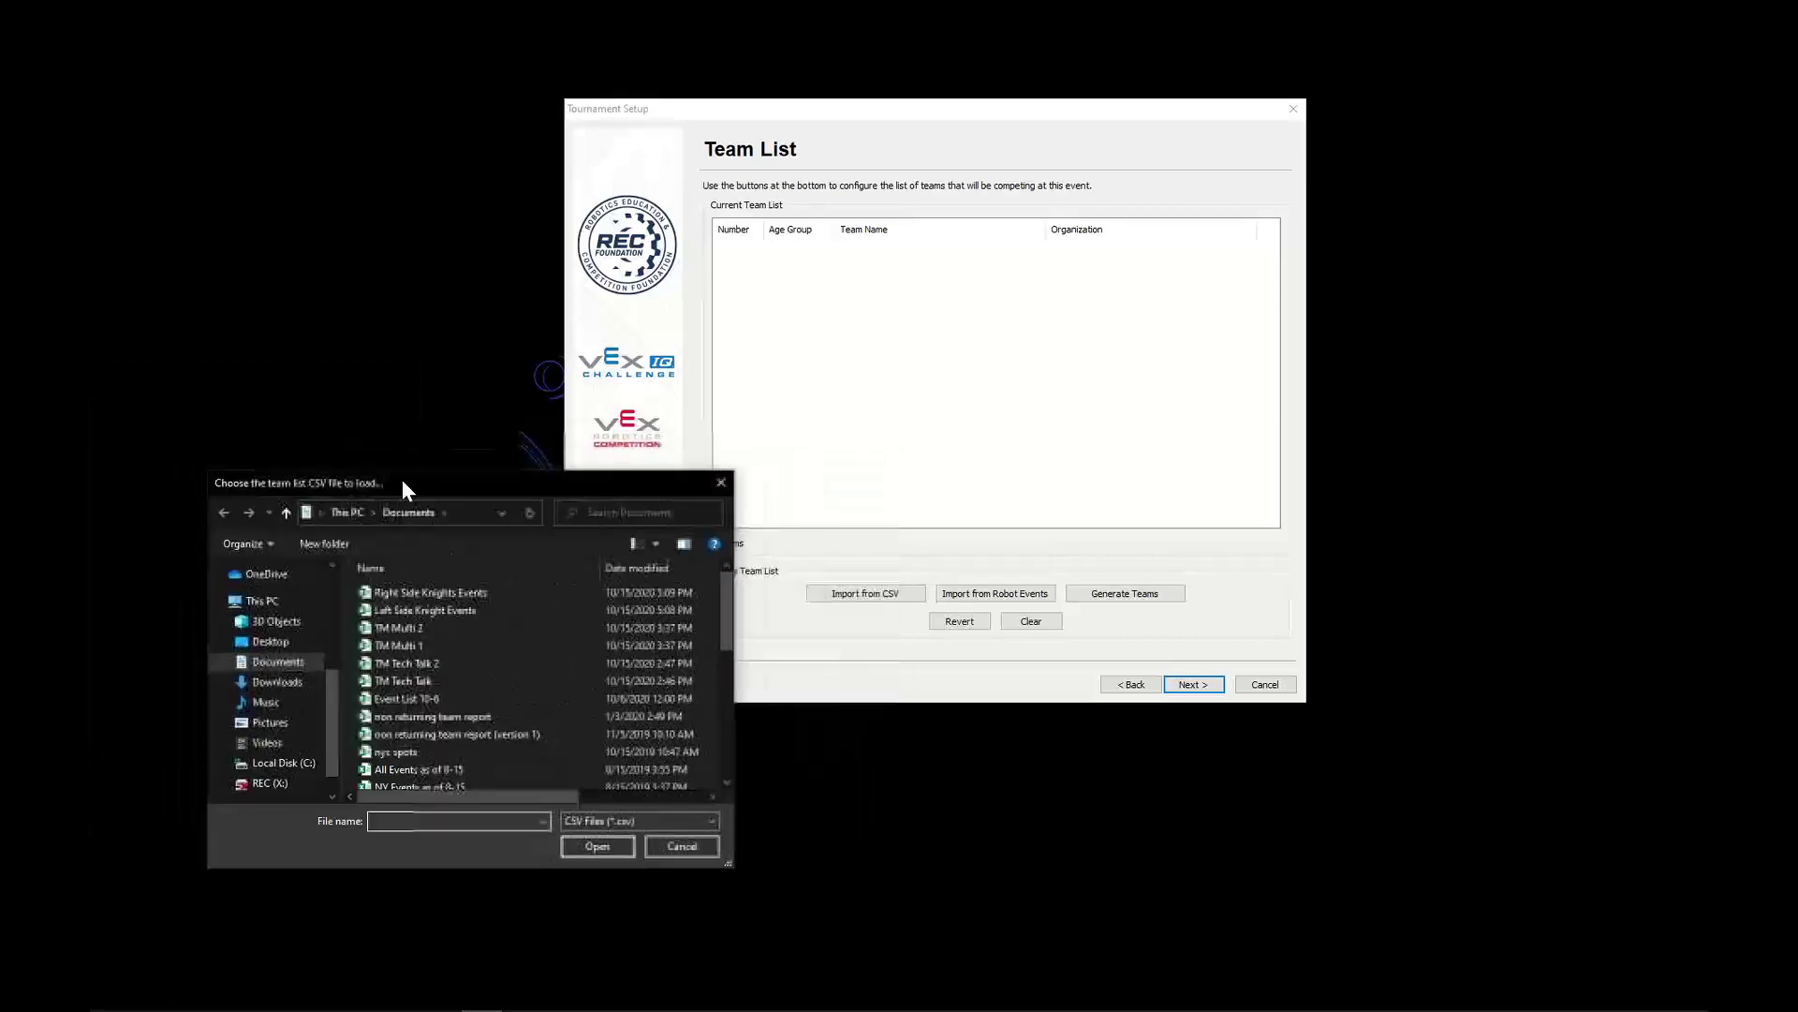
click(453, 592)
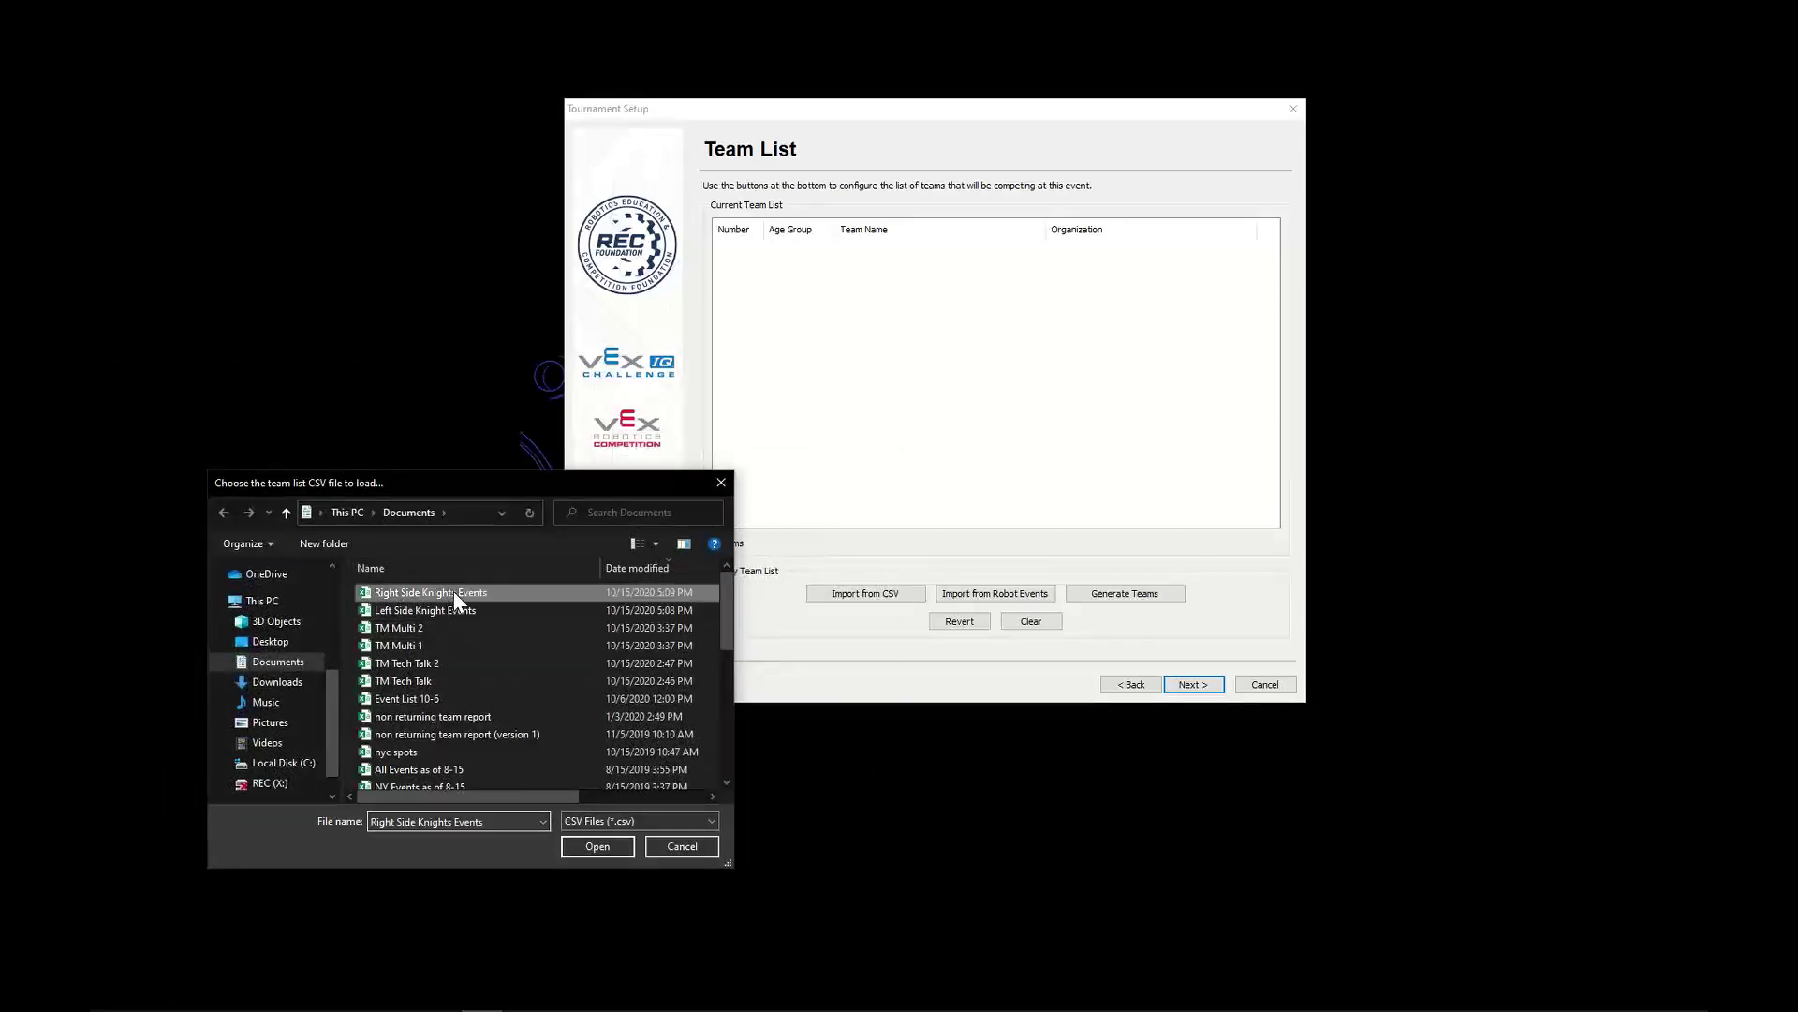
click(587, 841)
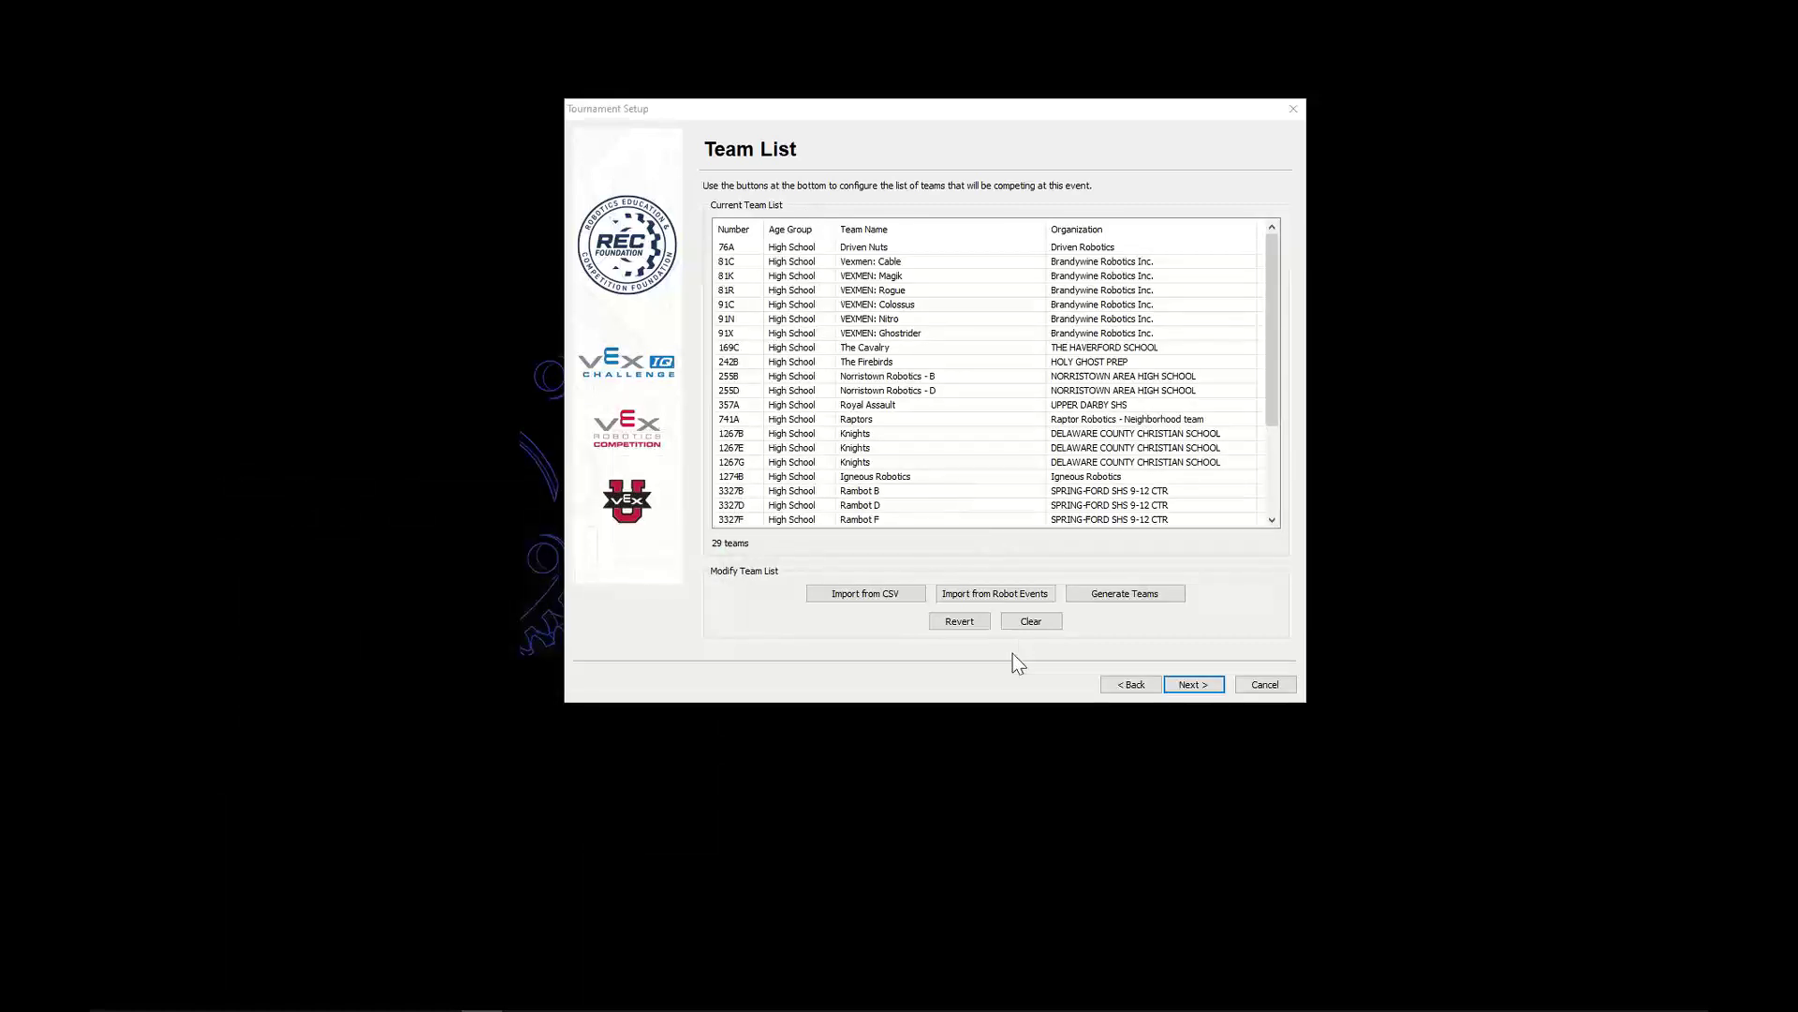
click(1185, 687)
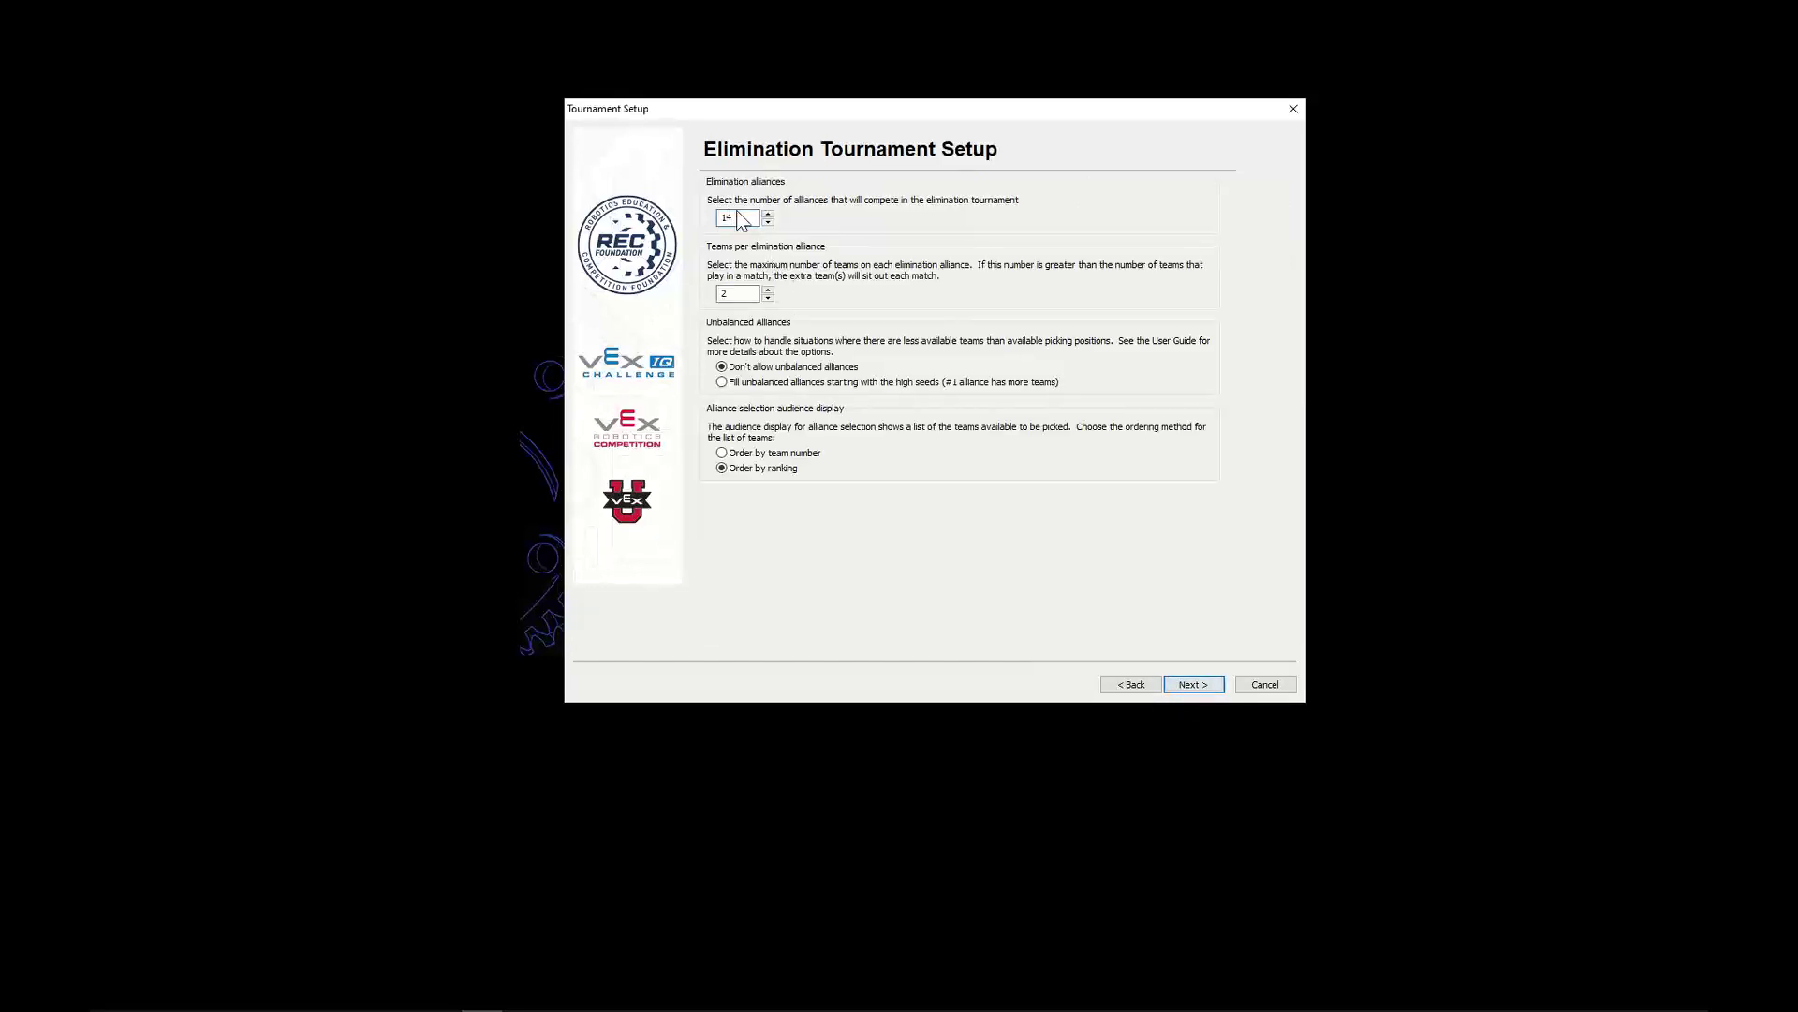
- Set 8 elimination alliances and keep a single field set
text(8)
click(1178, 690)
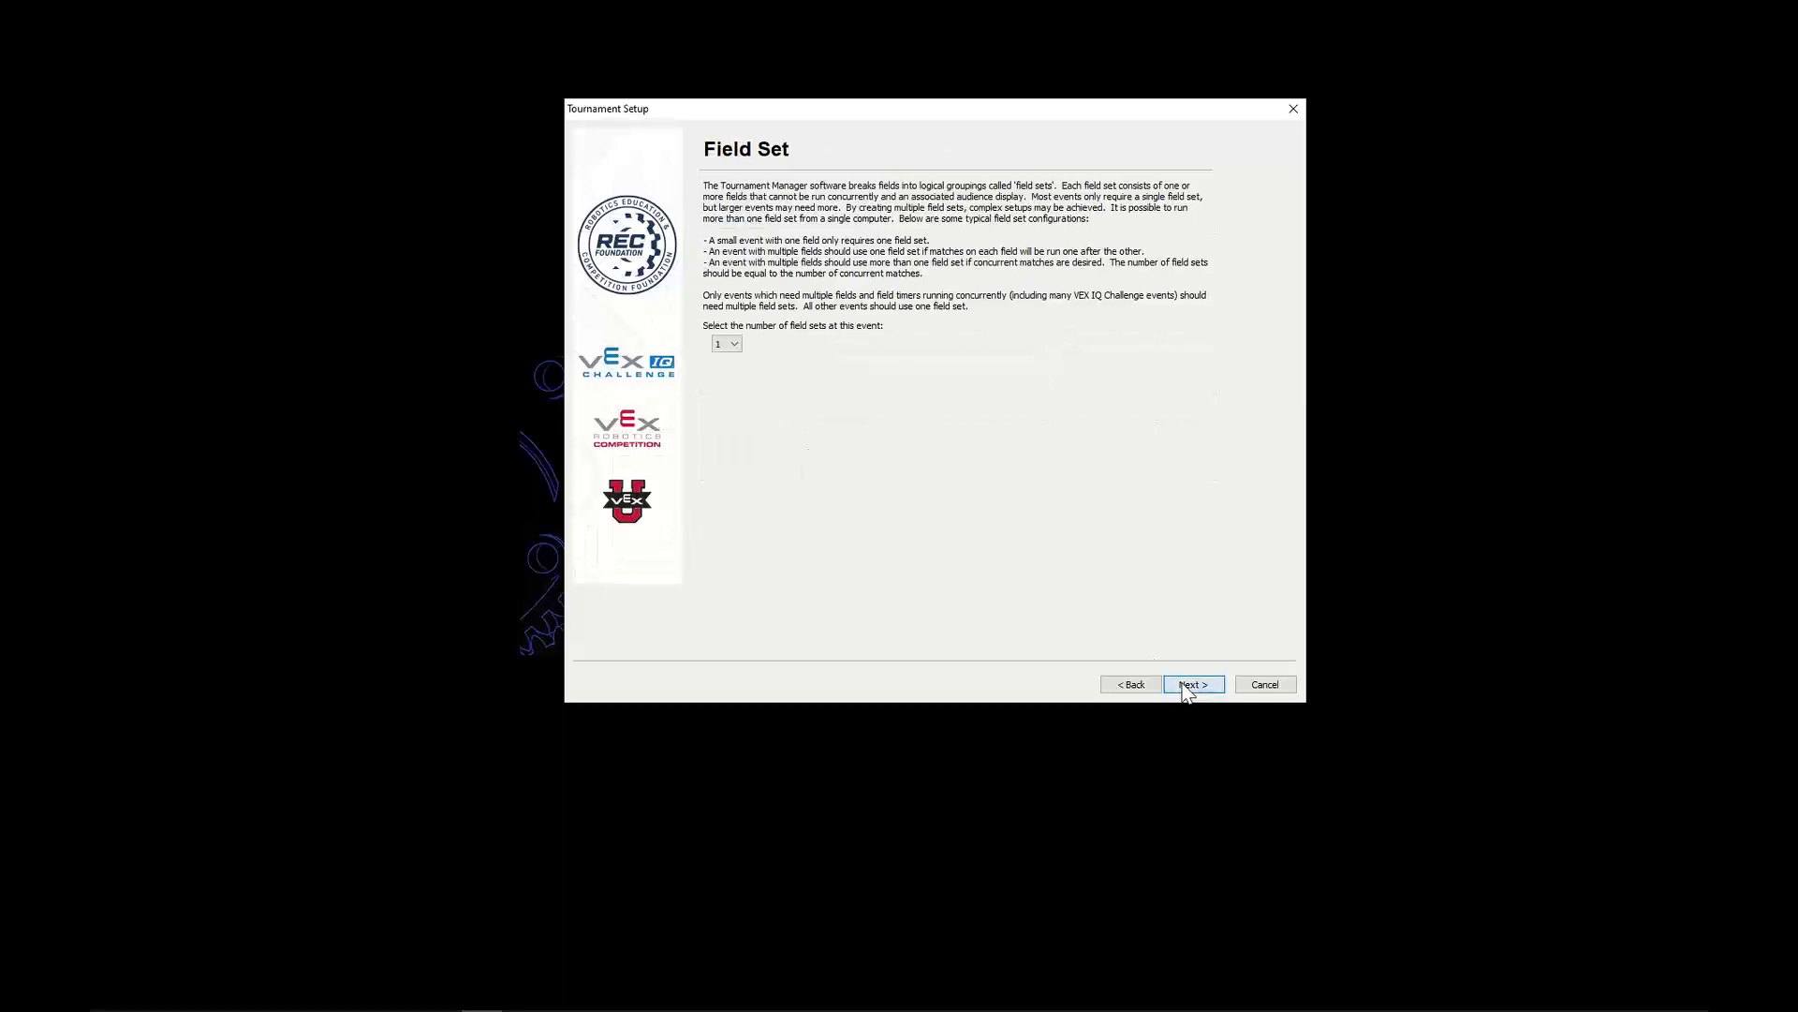
click(1184, 689)
- Name the field set REC Foundation and replace Field 1 and Field 2 with Mantz and Bill
text(REC Foundation)
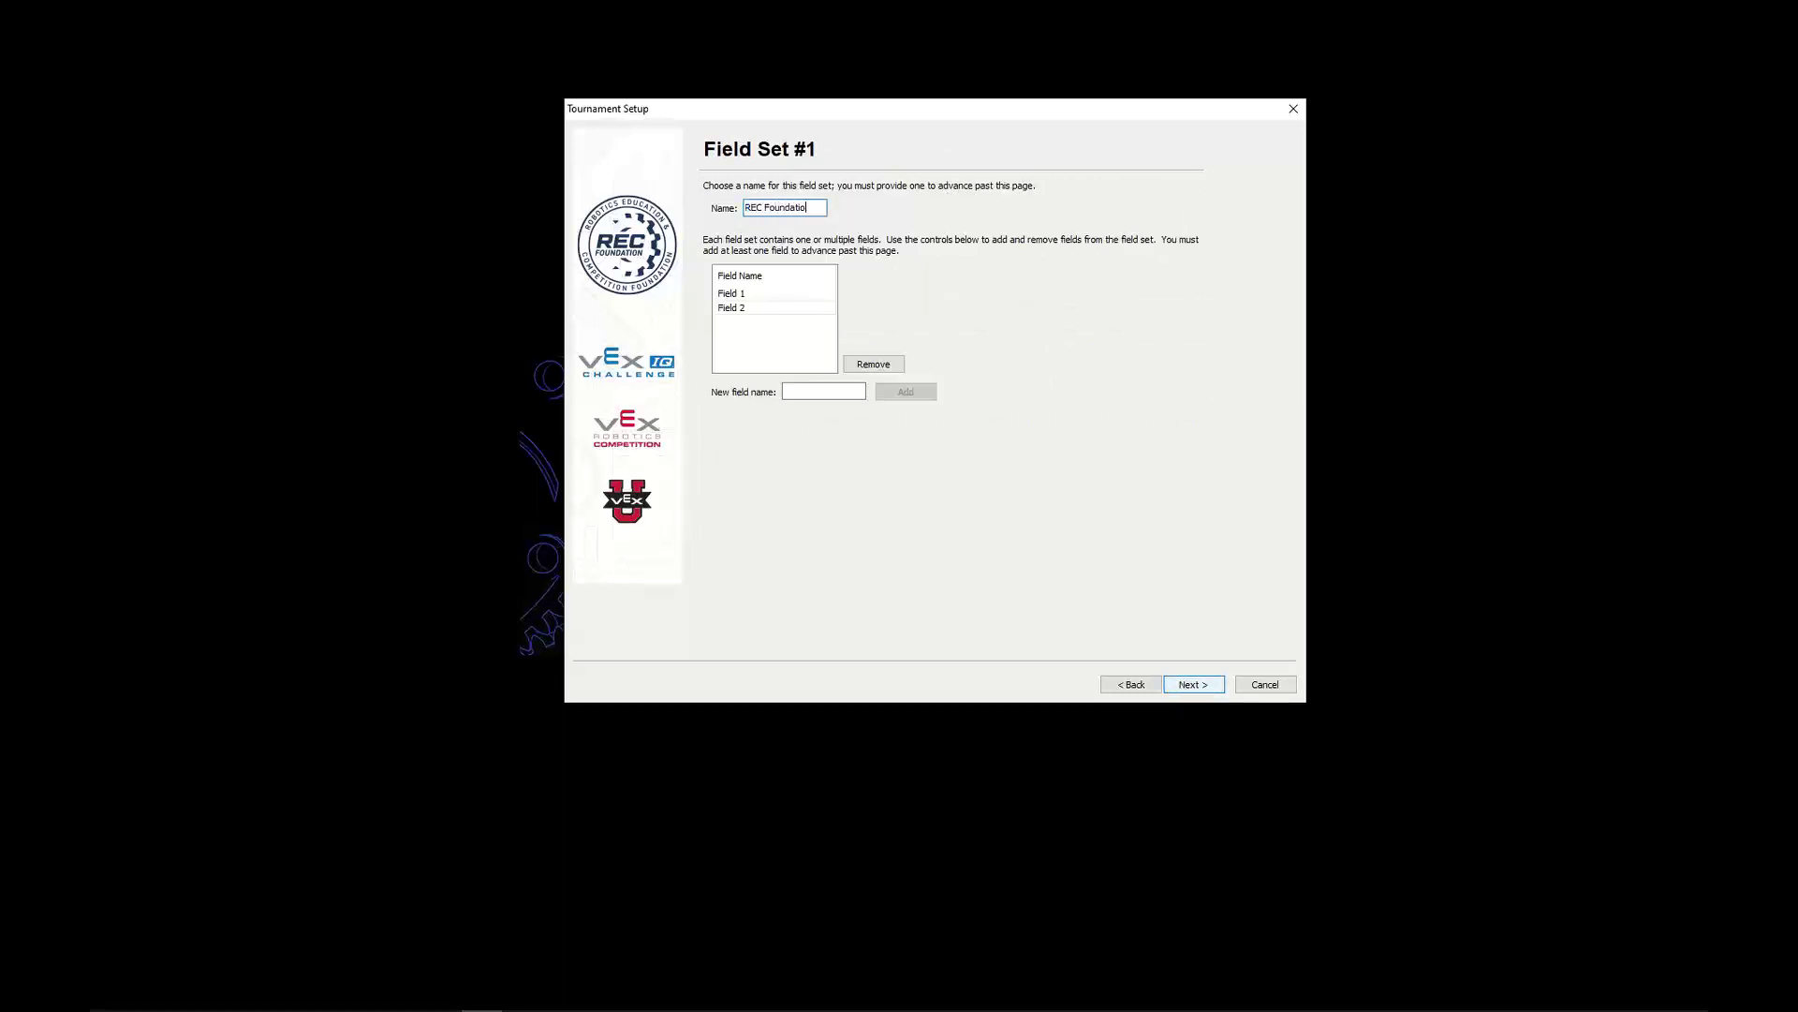
click(736, 294)
click(879, 363)
click(776, 296)
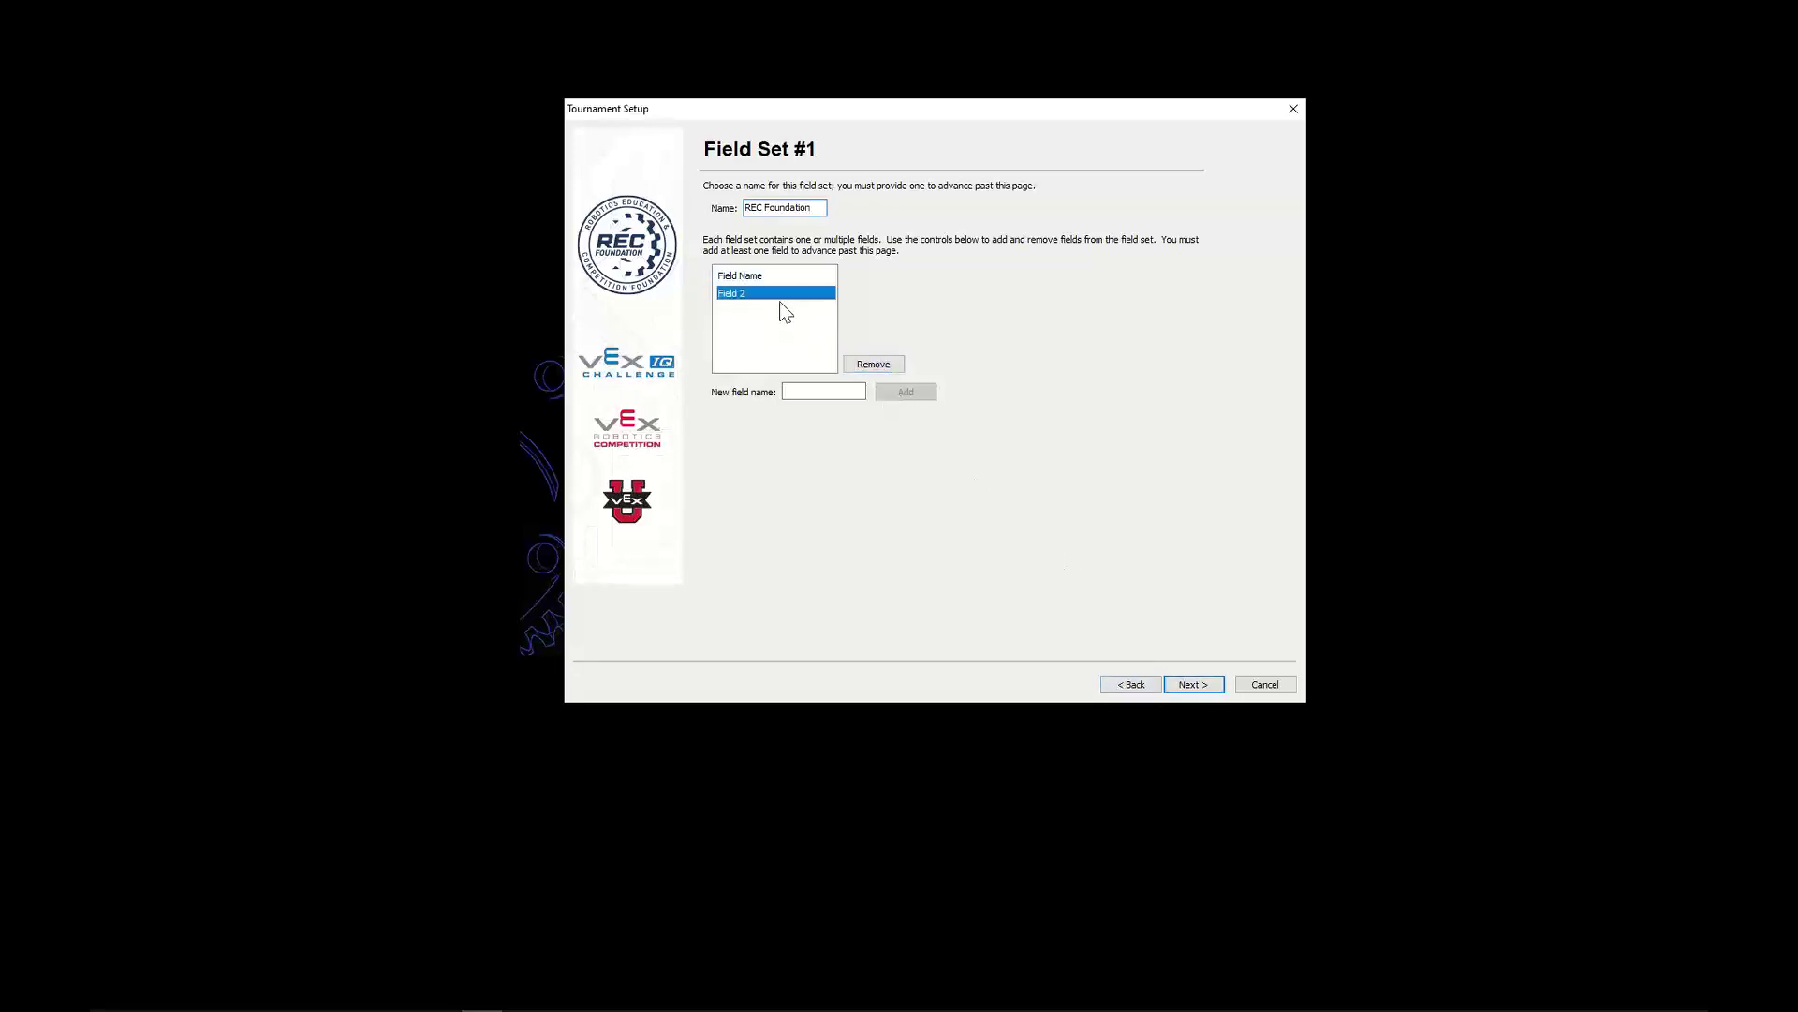
click(861, 364)
click(824, 391)
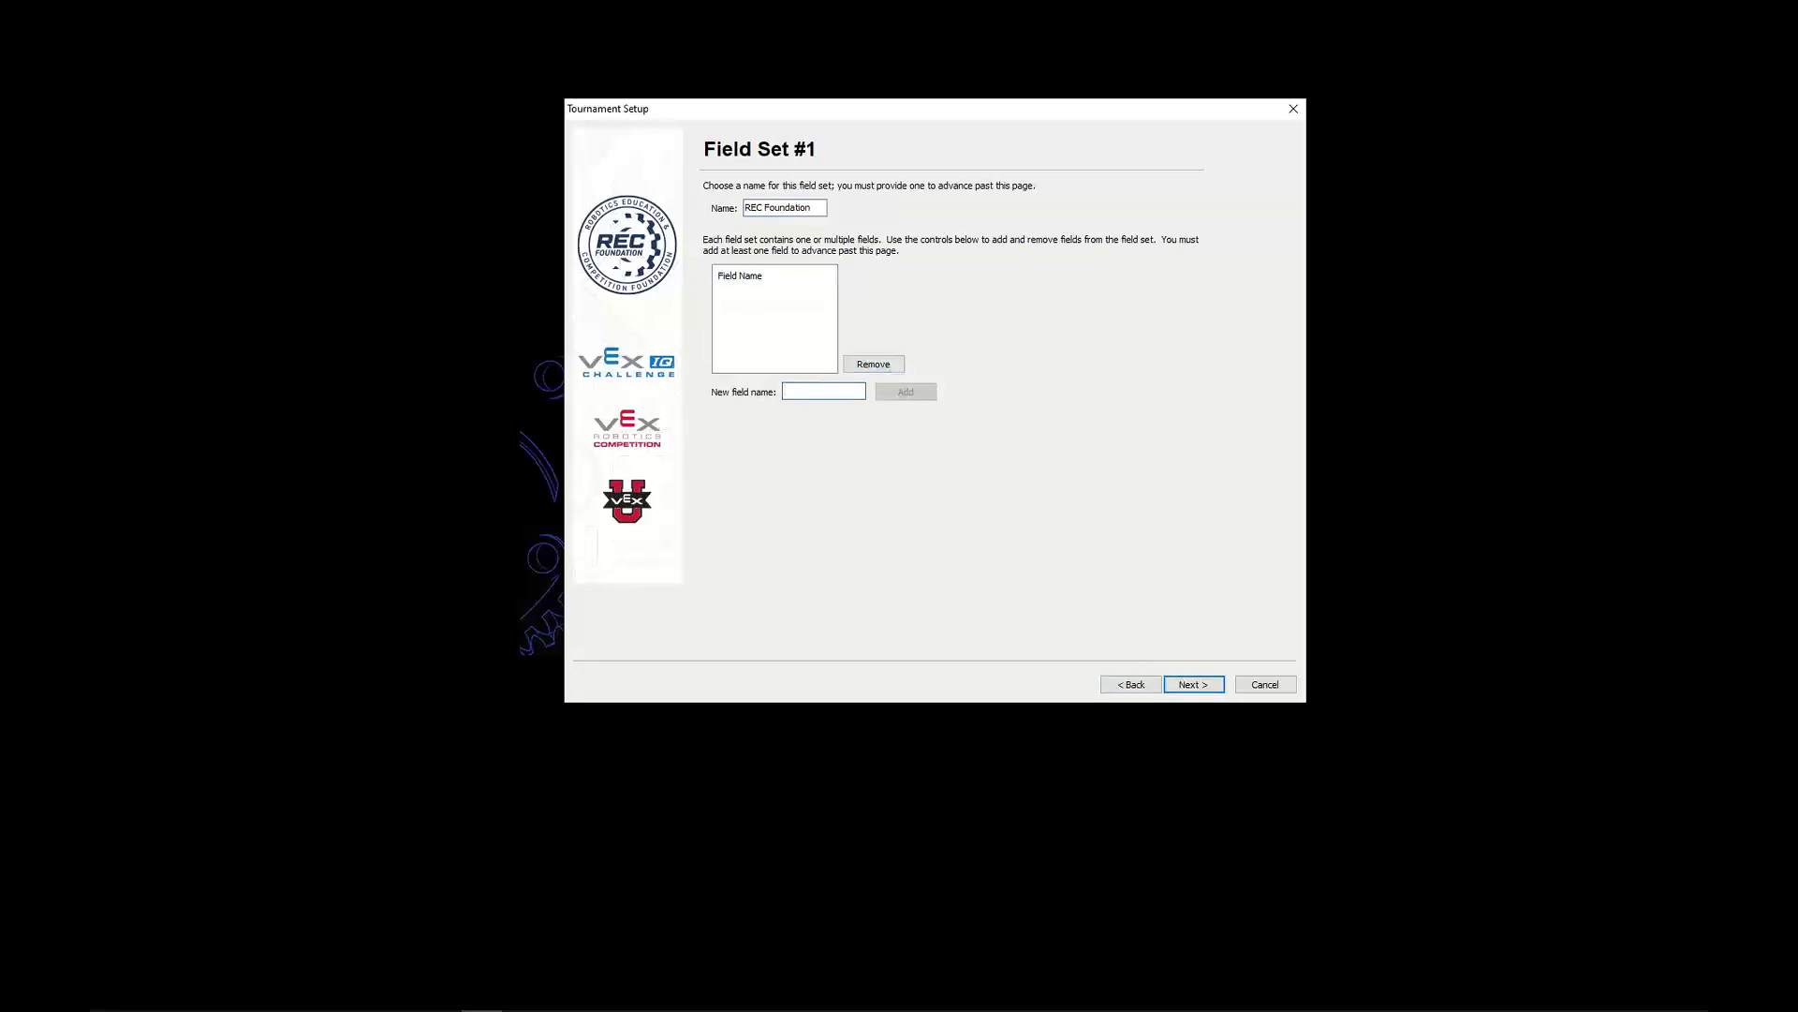
text(Mantz)
click(914, 392)
text(Bill)
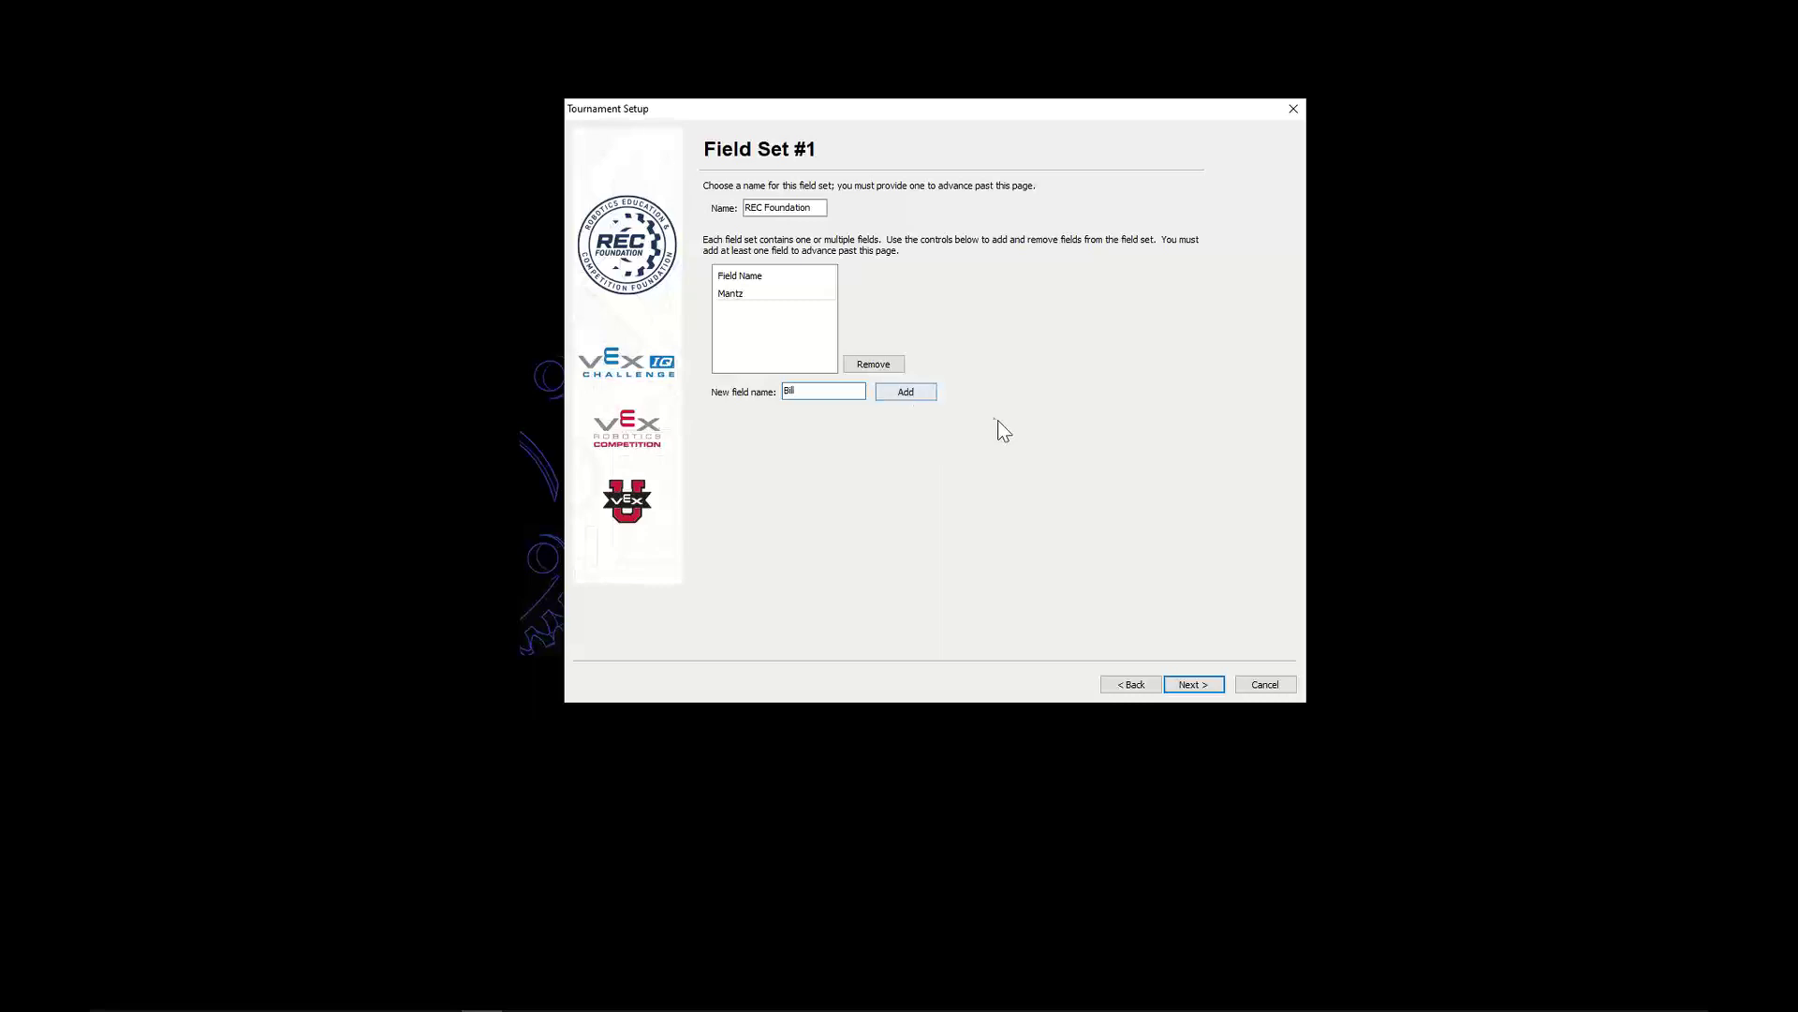
click(922, 395)
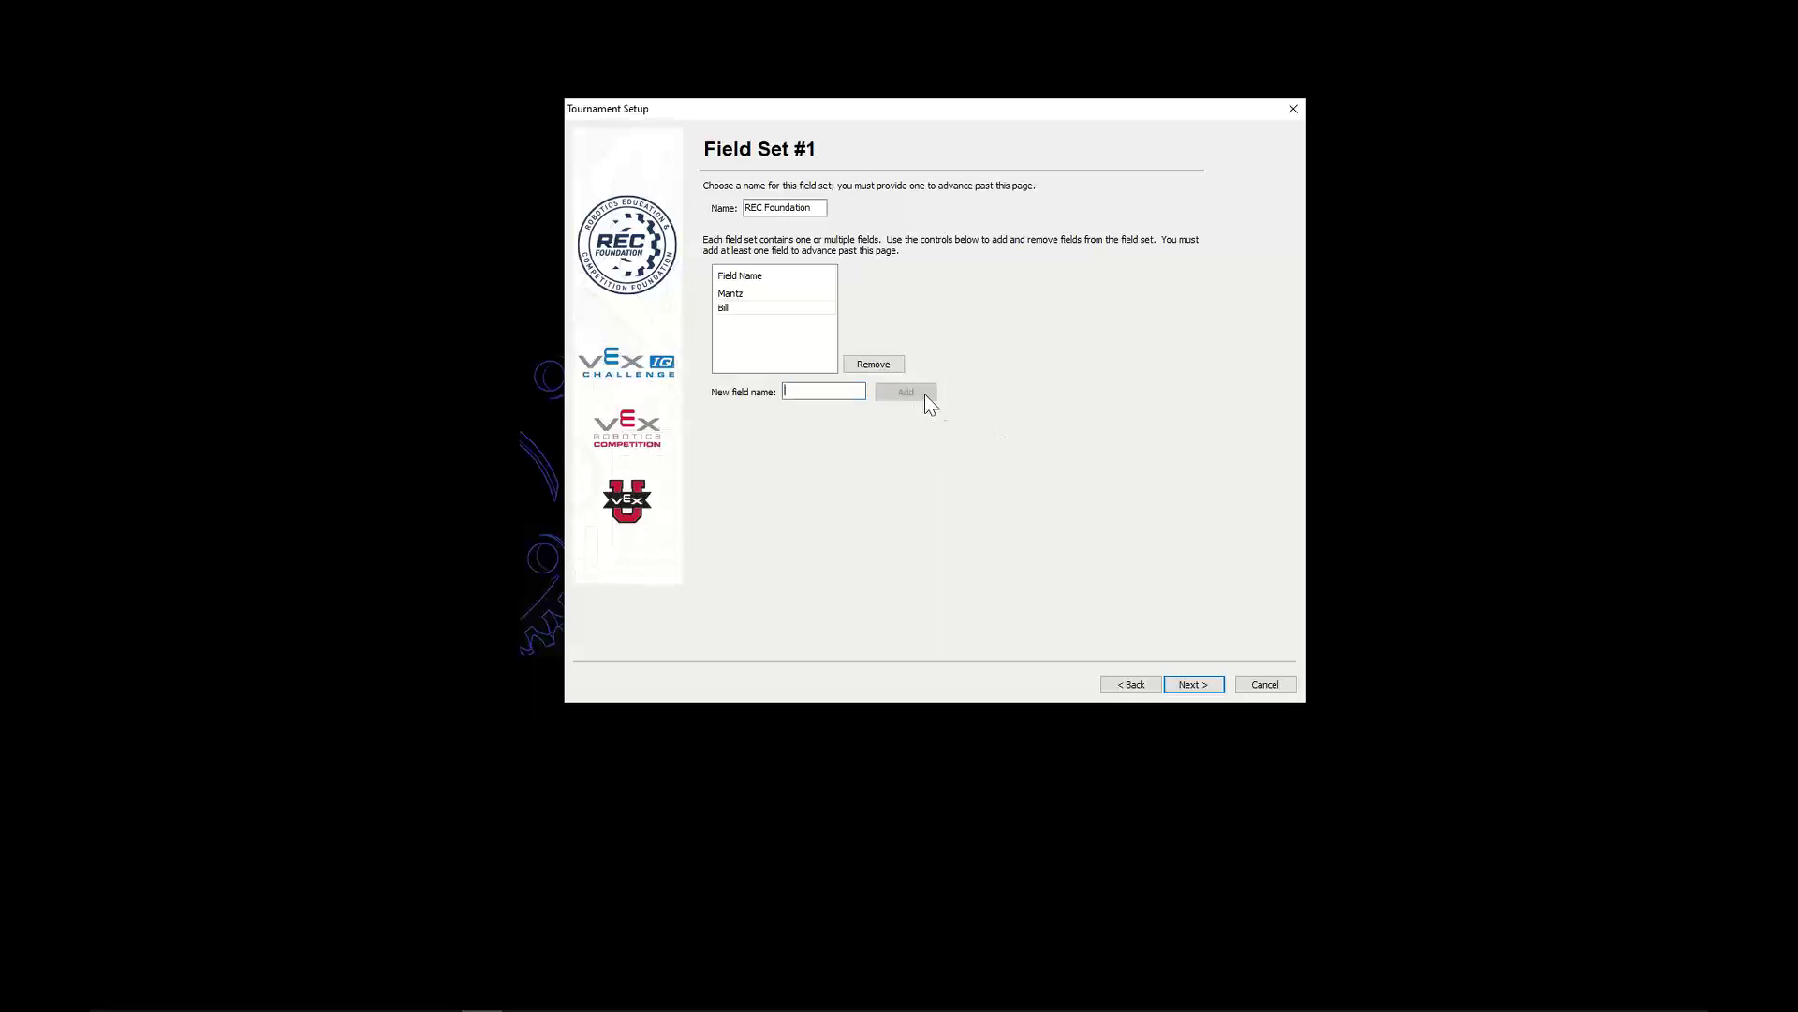
click(1194, 687)
click(1194, 685)
click(1195, 685)
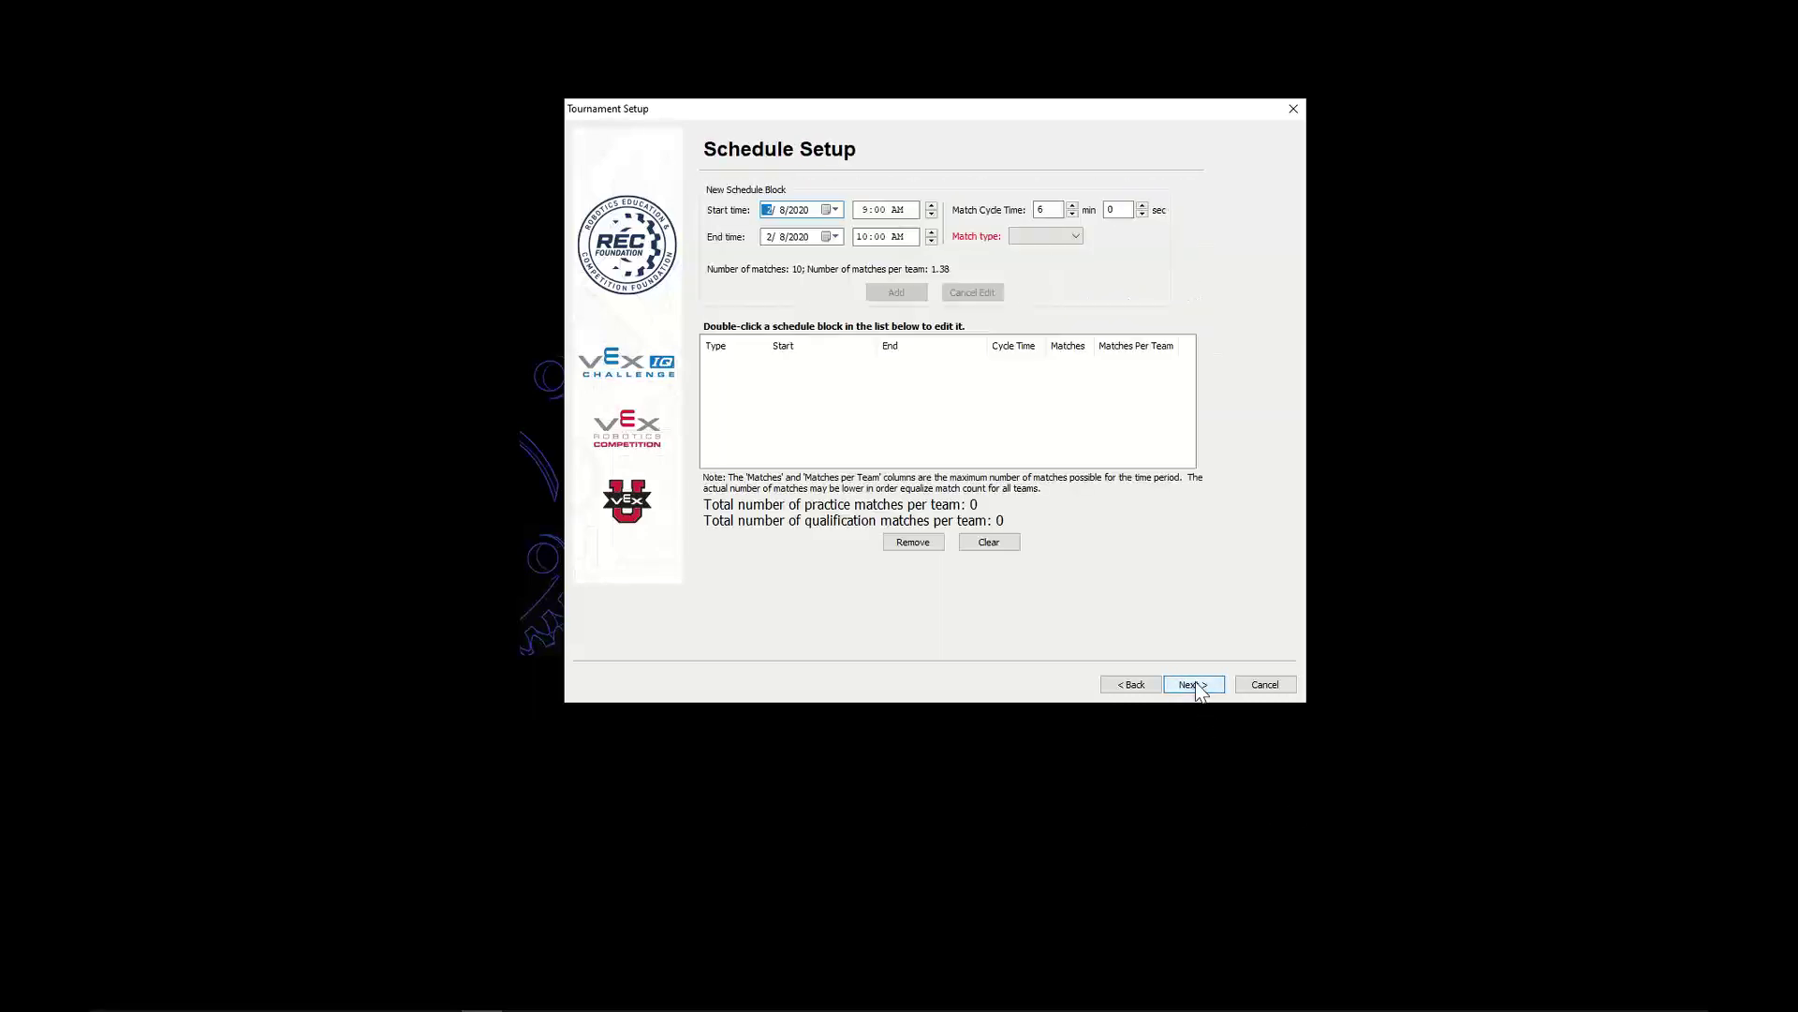
- Add a qualification schedule block with its end hour set to 9
click(862, 234)
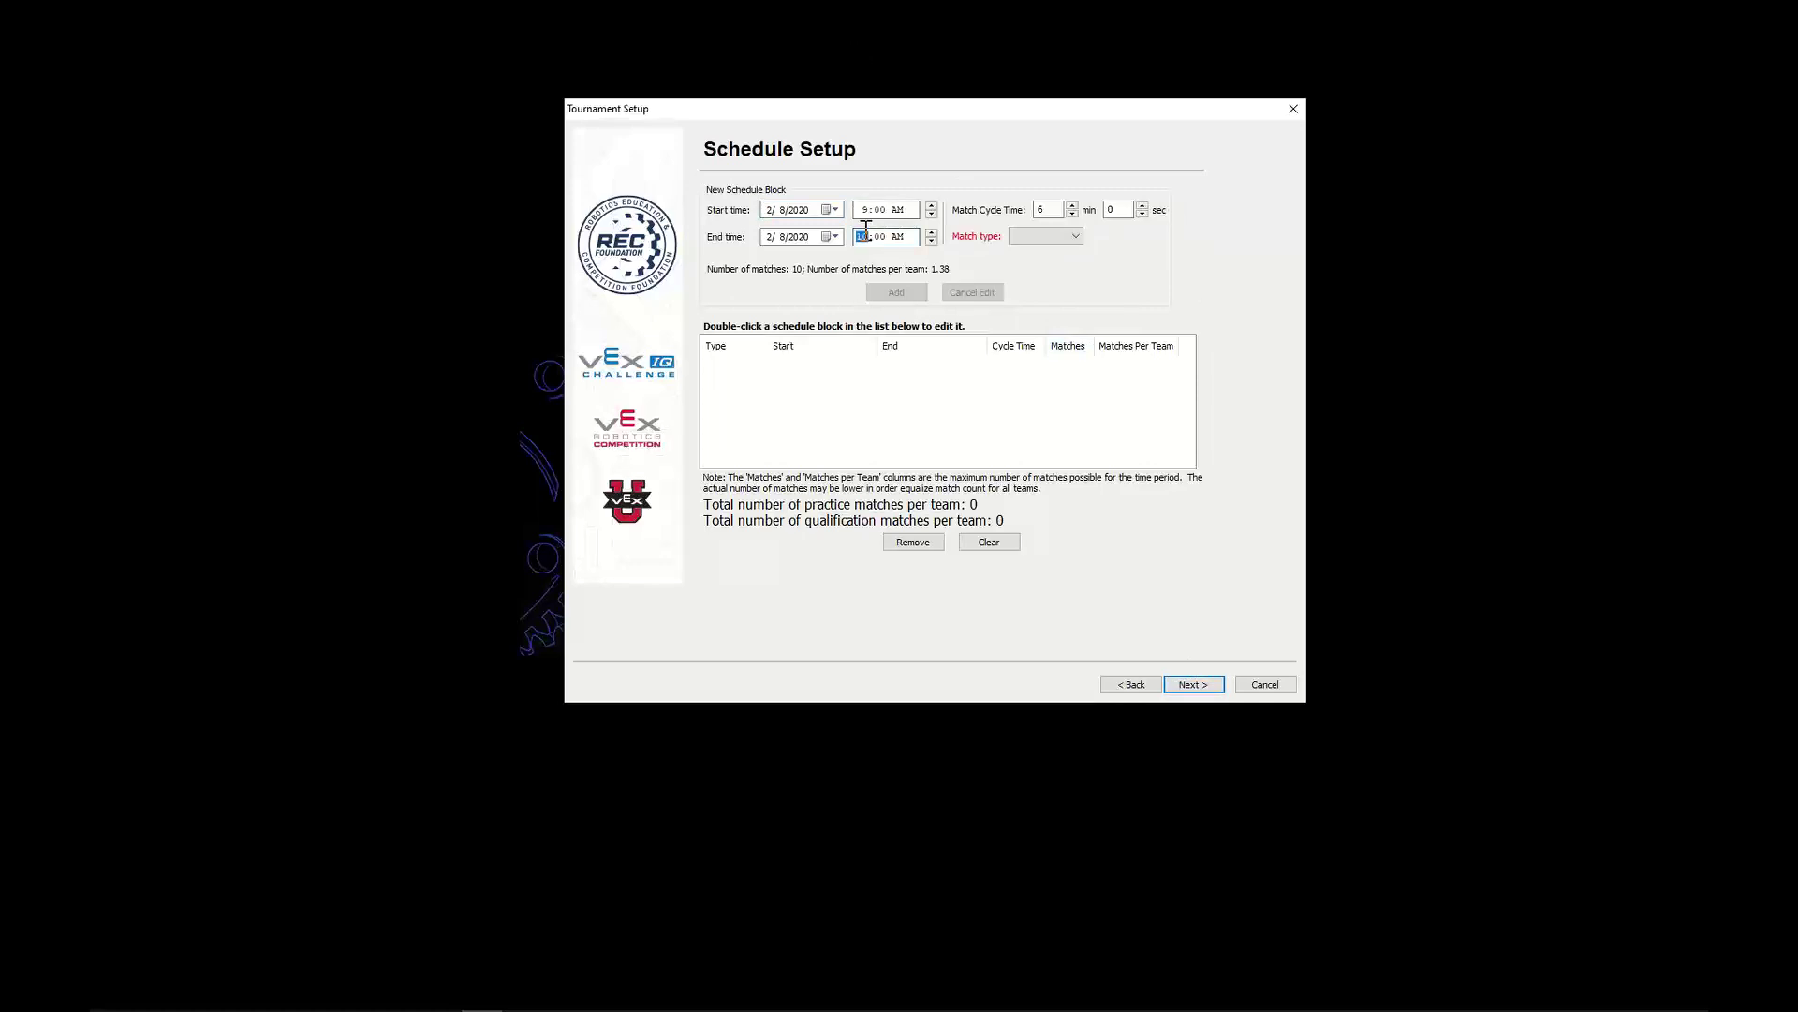
text(9)
click(1075, 237)
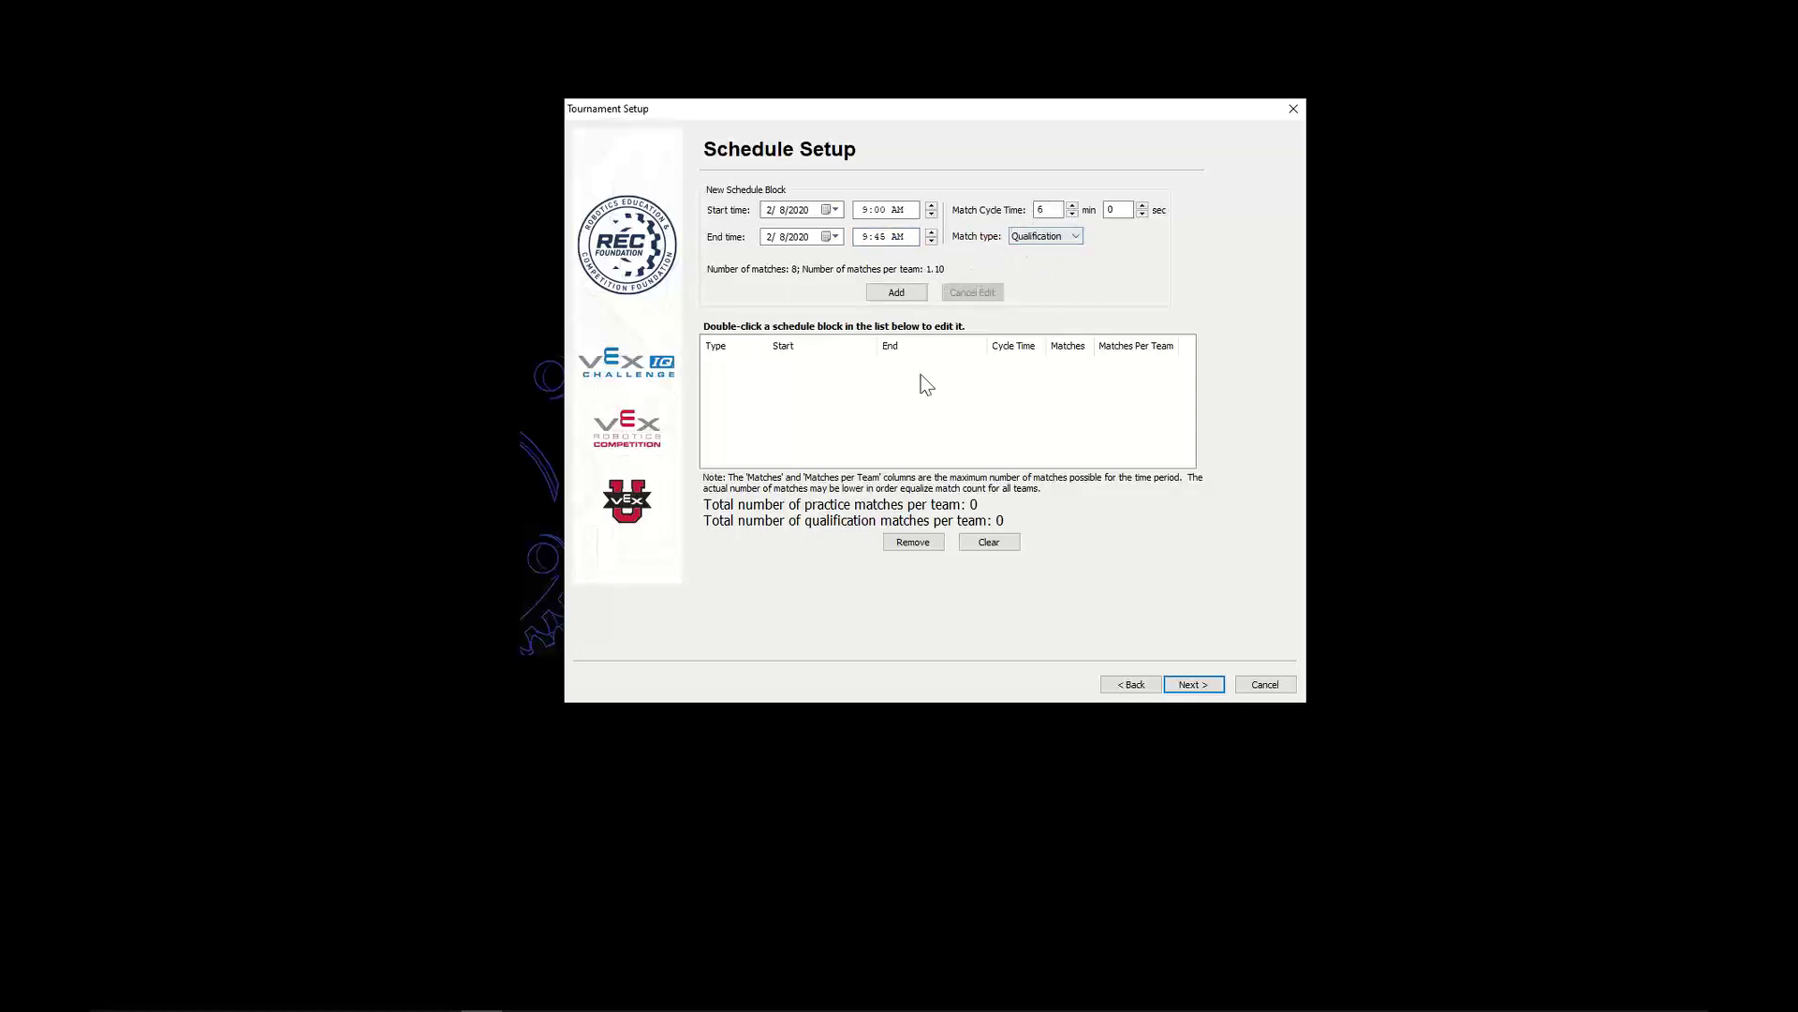
click(918, 295)
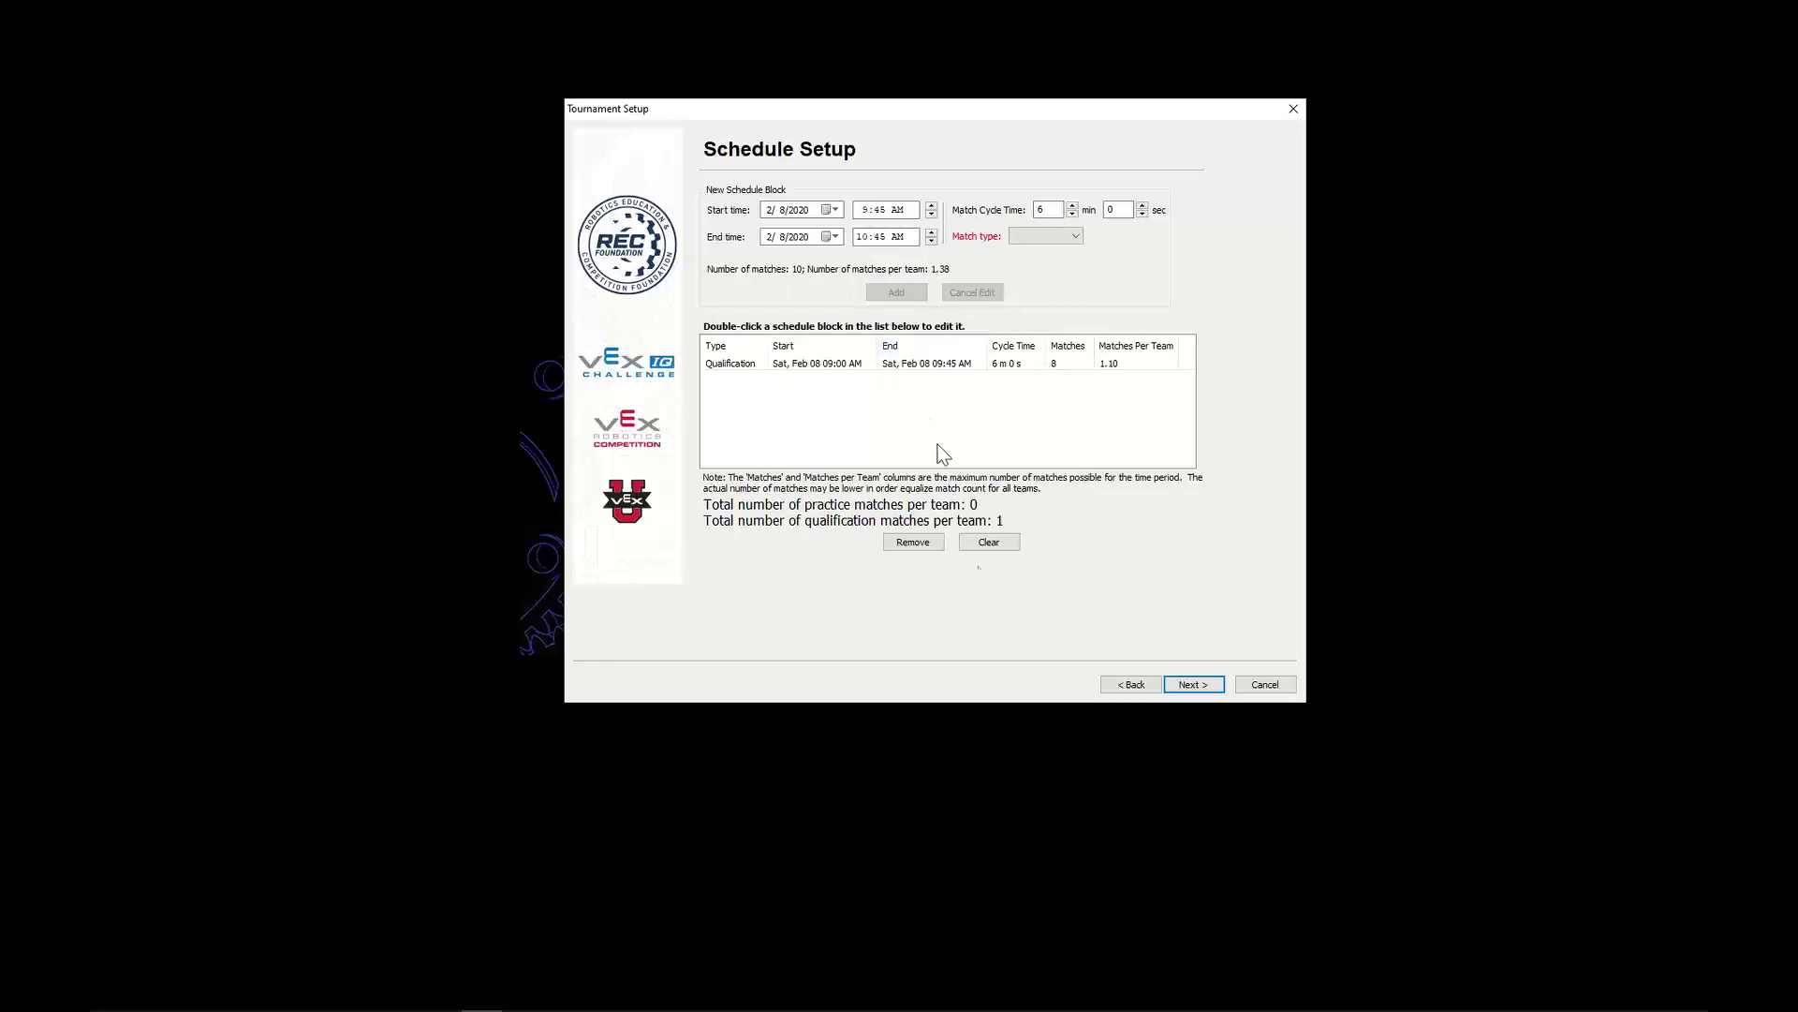
- Generate the qualification matches and advance past awards and web publishing setup
click(1186, 685)
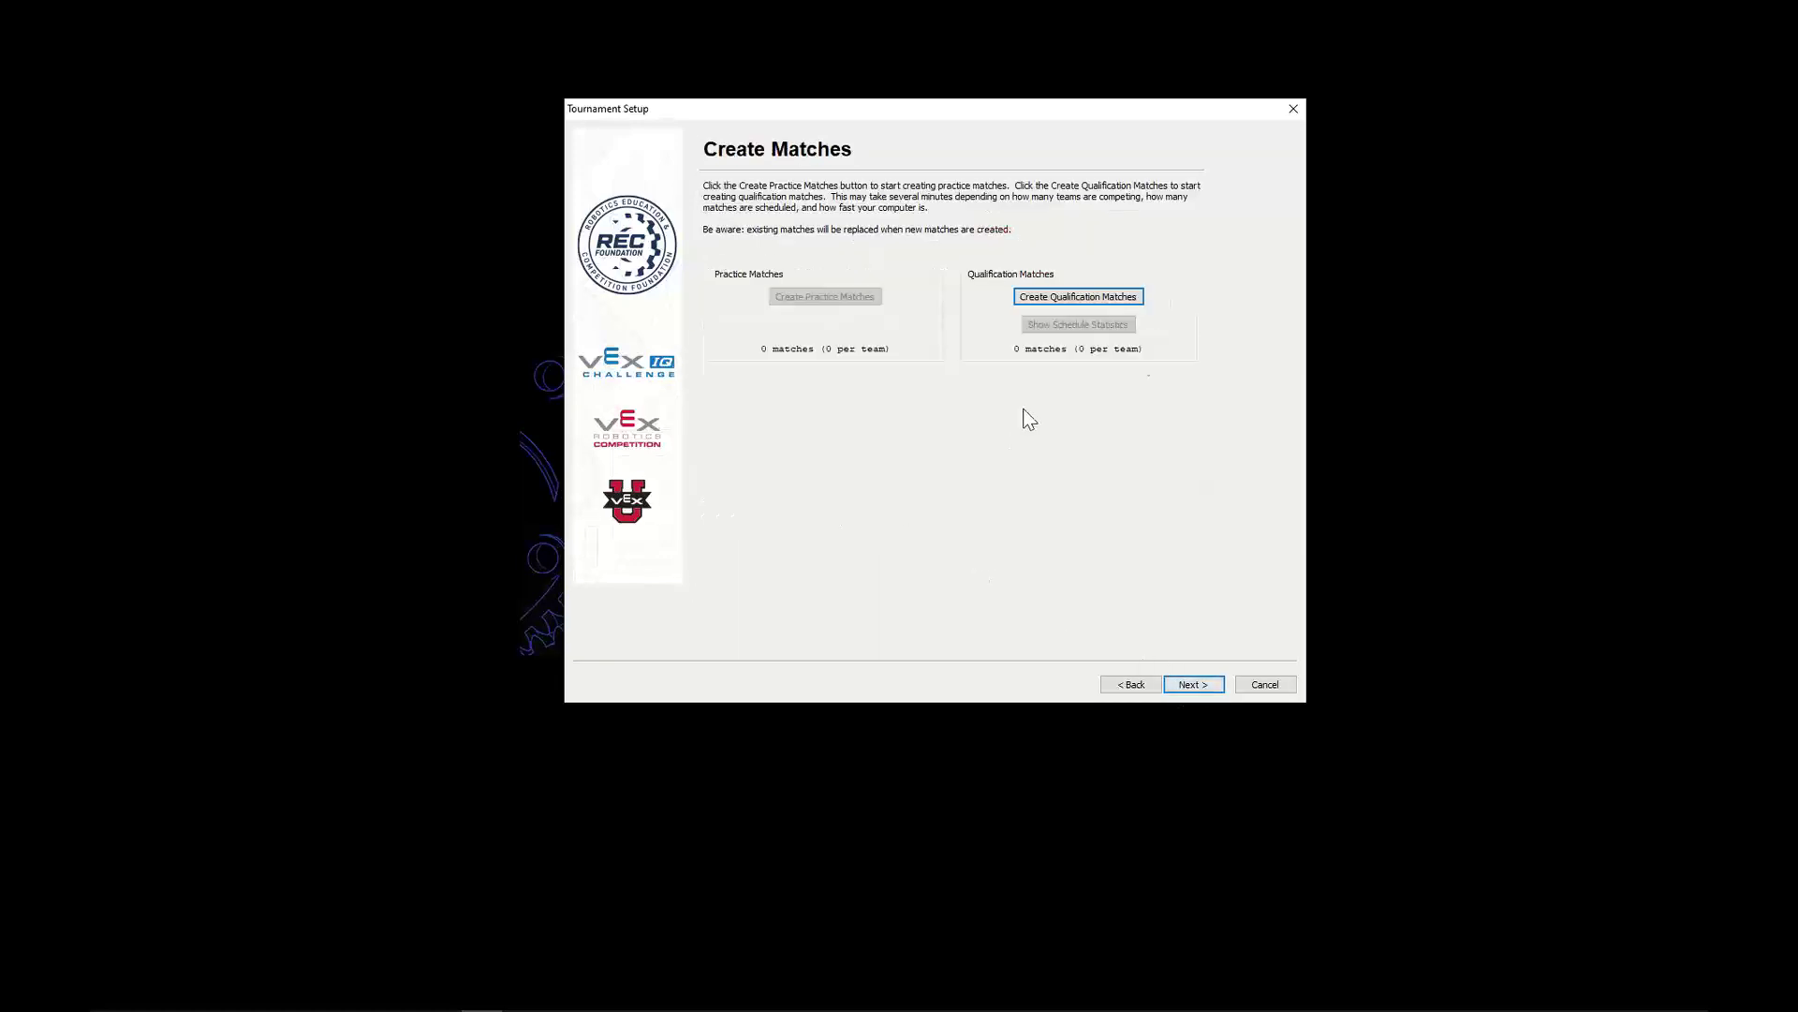
click(1128, 298)
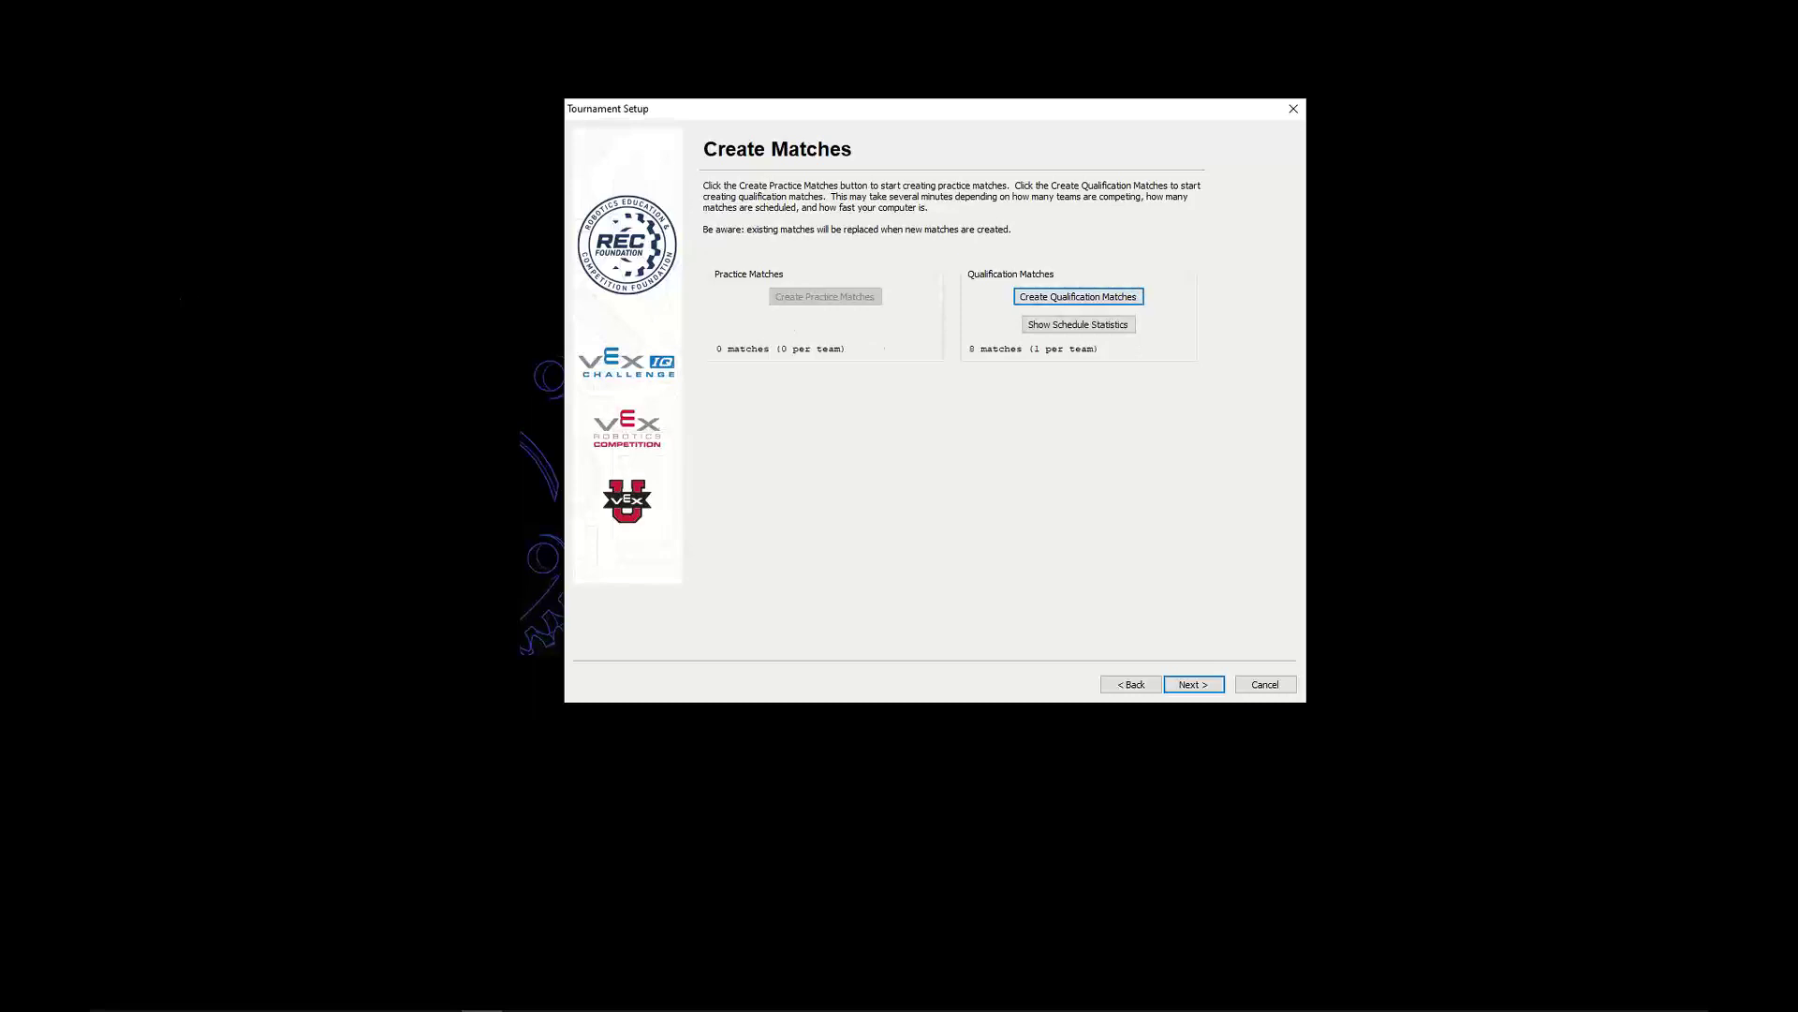
click(1192, 684)
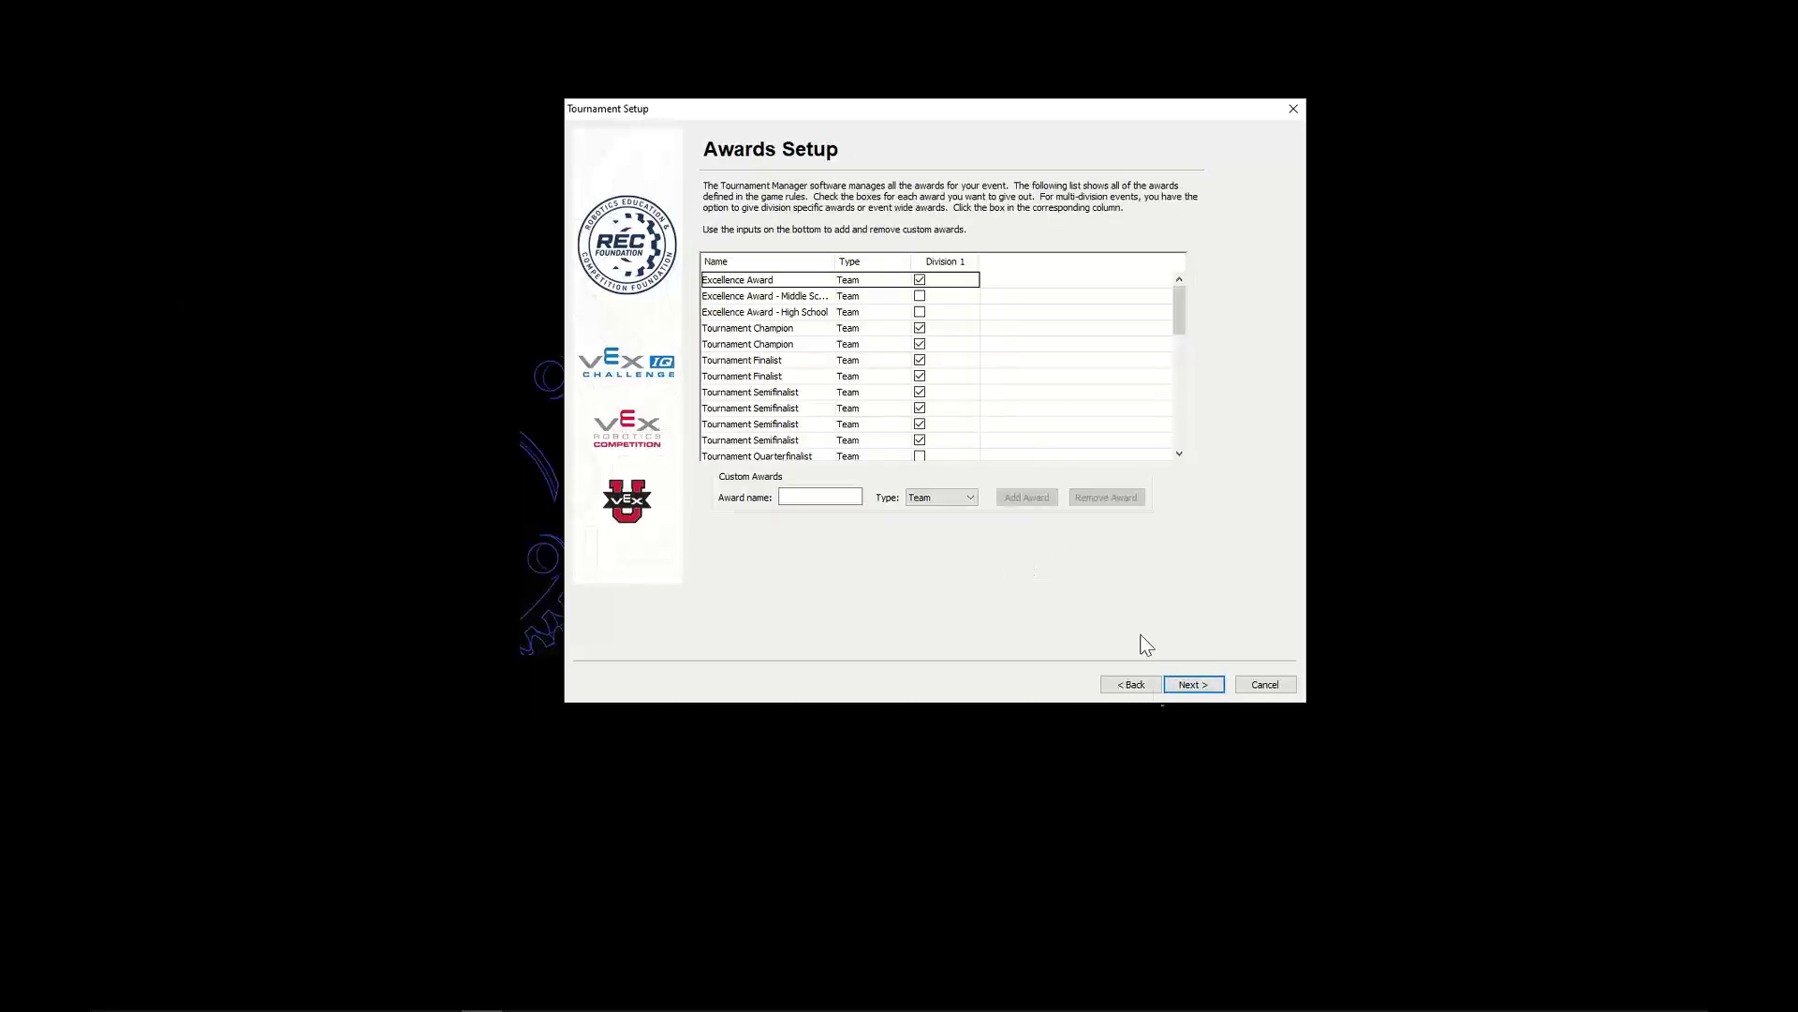
click(1196, 689)
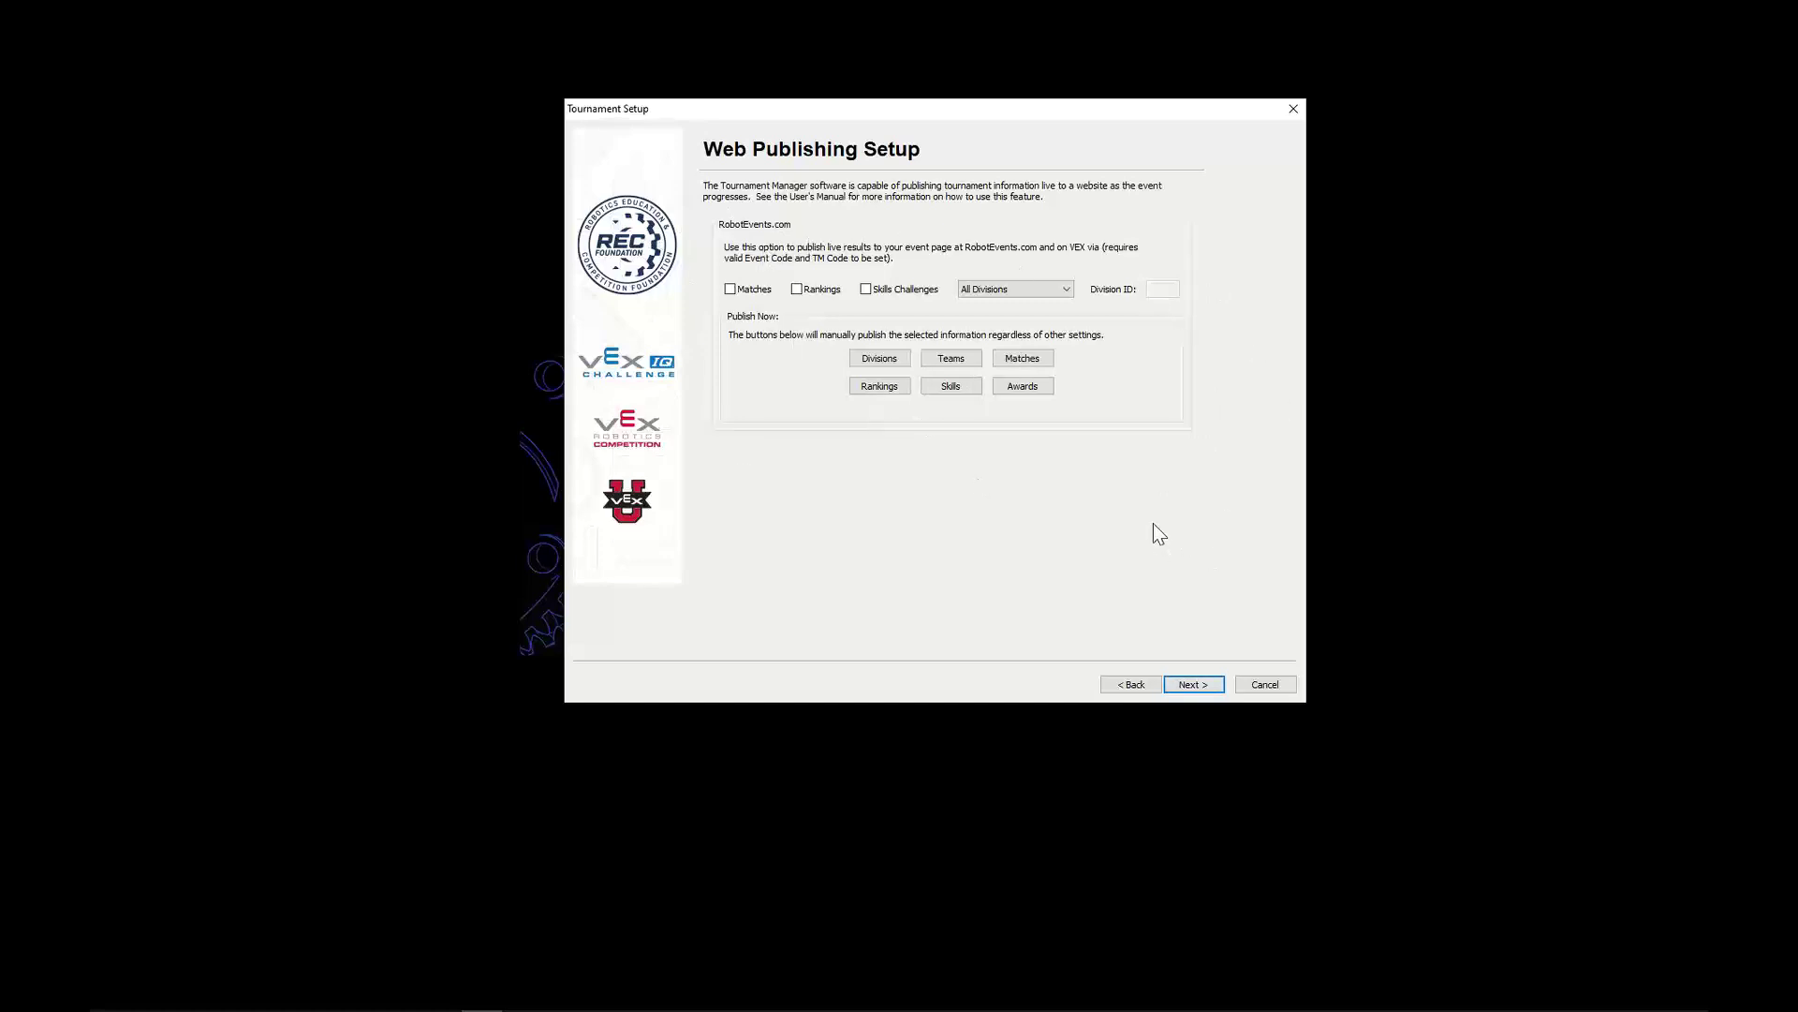
click(1216, 684)
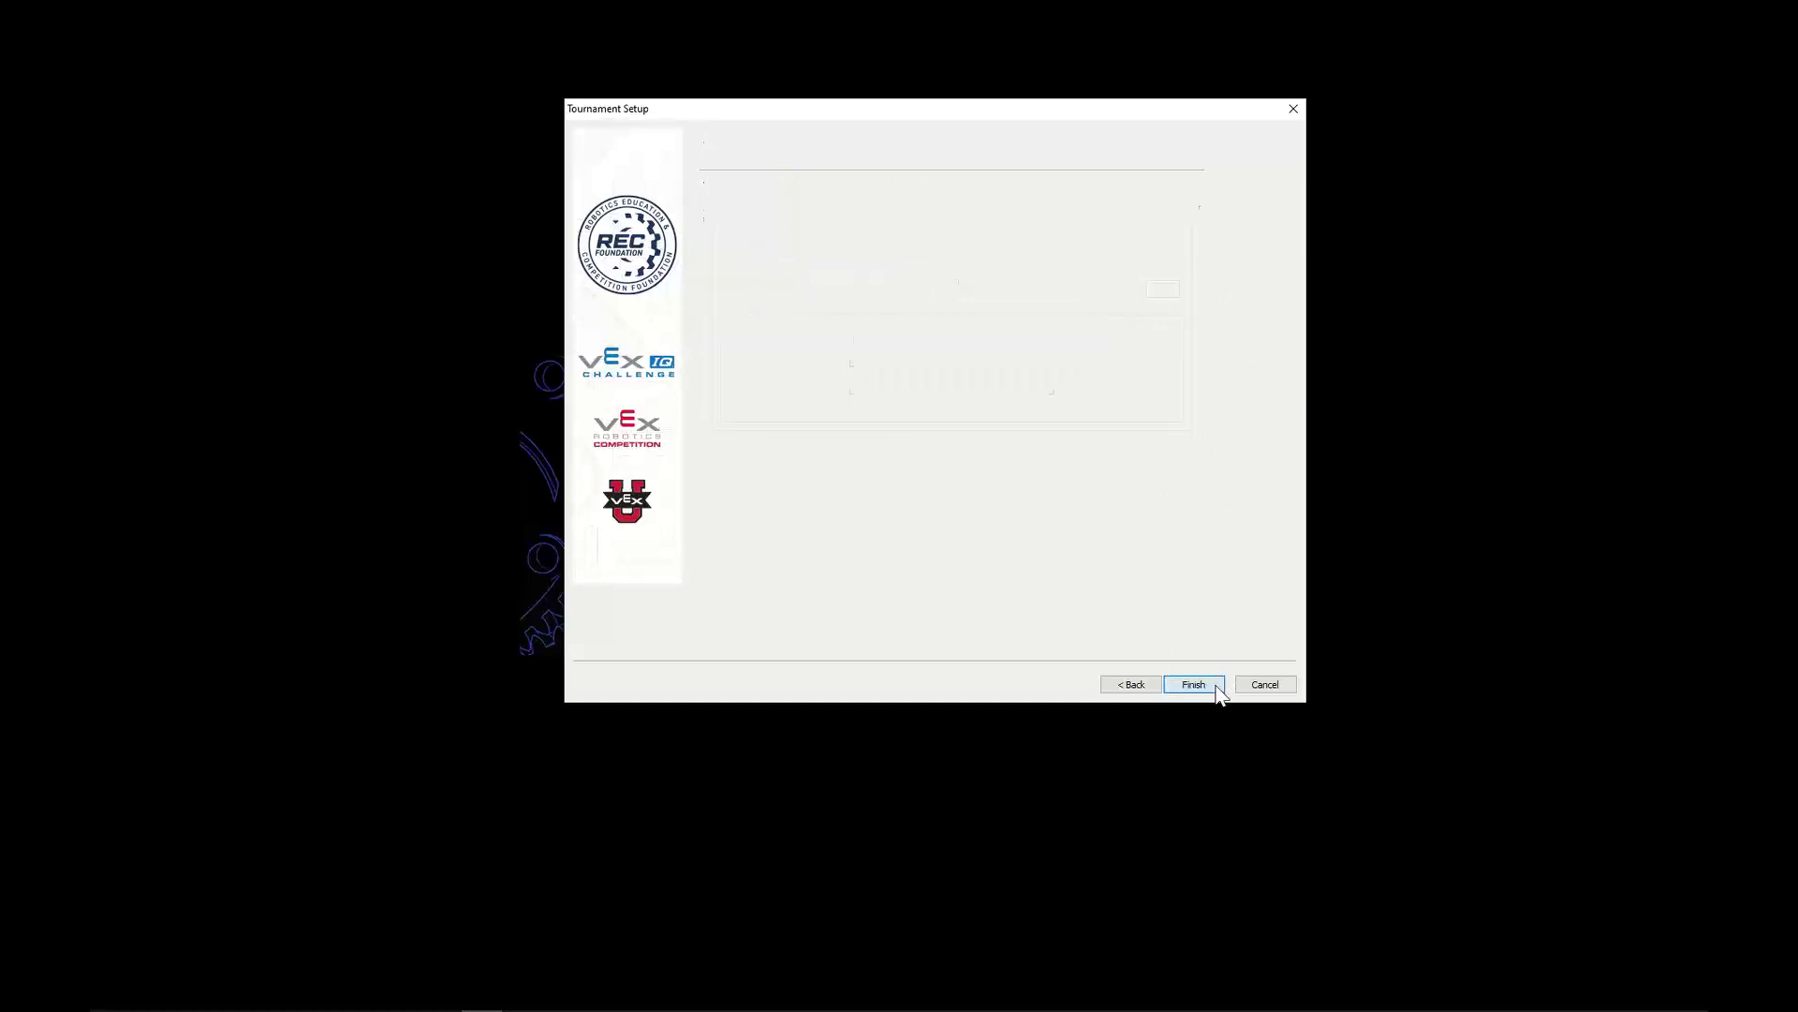
- Finish setup, maximize the window, and save Qual 1–3 with Red winning autonomous
click(1195, 685)
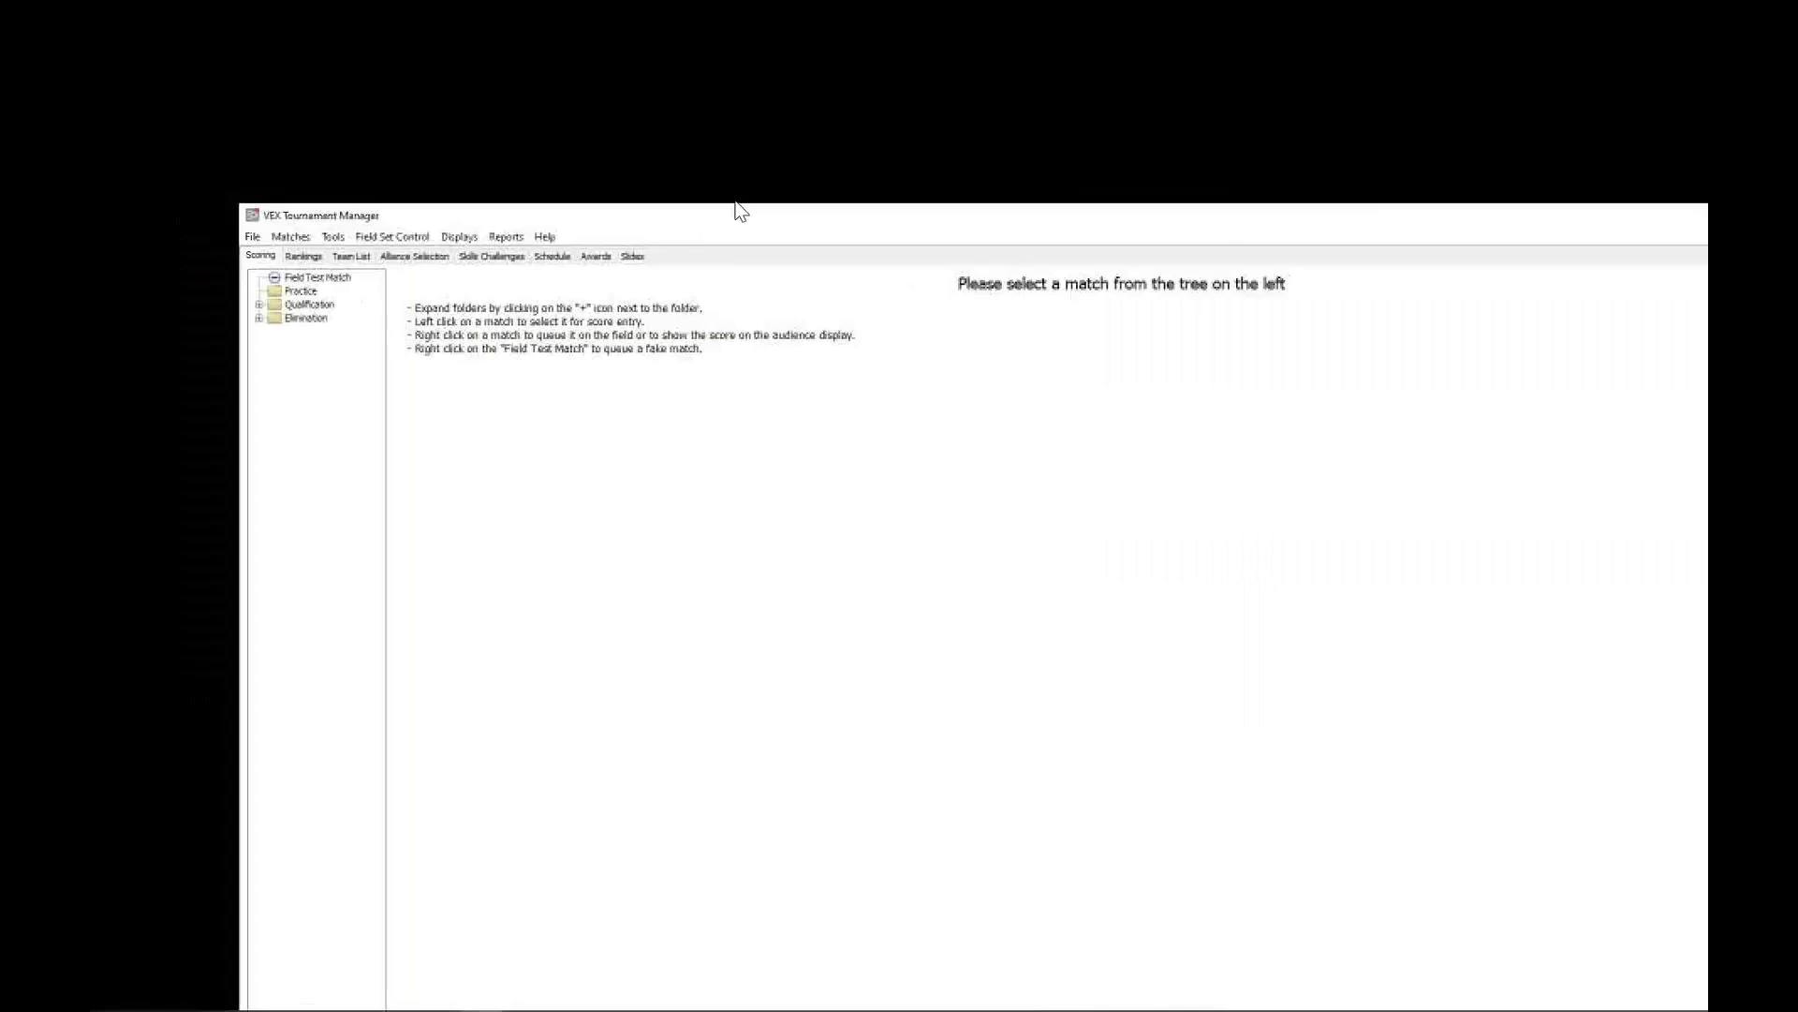
drag(739, 209, 666, 20)
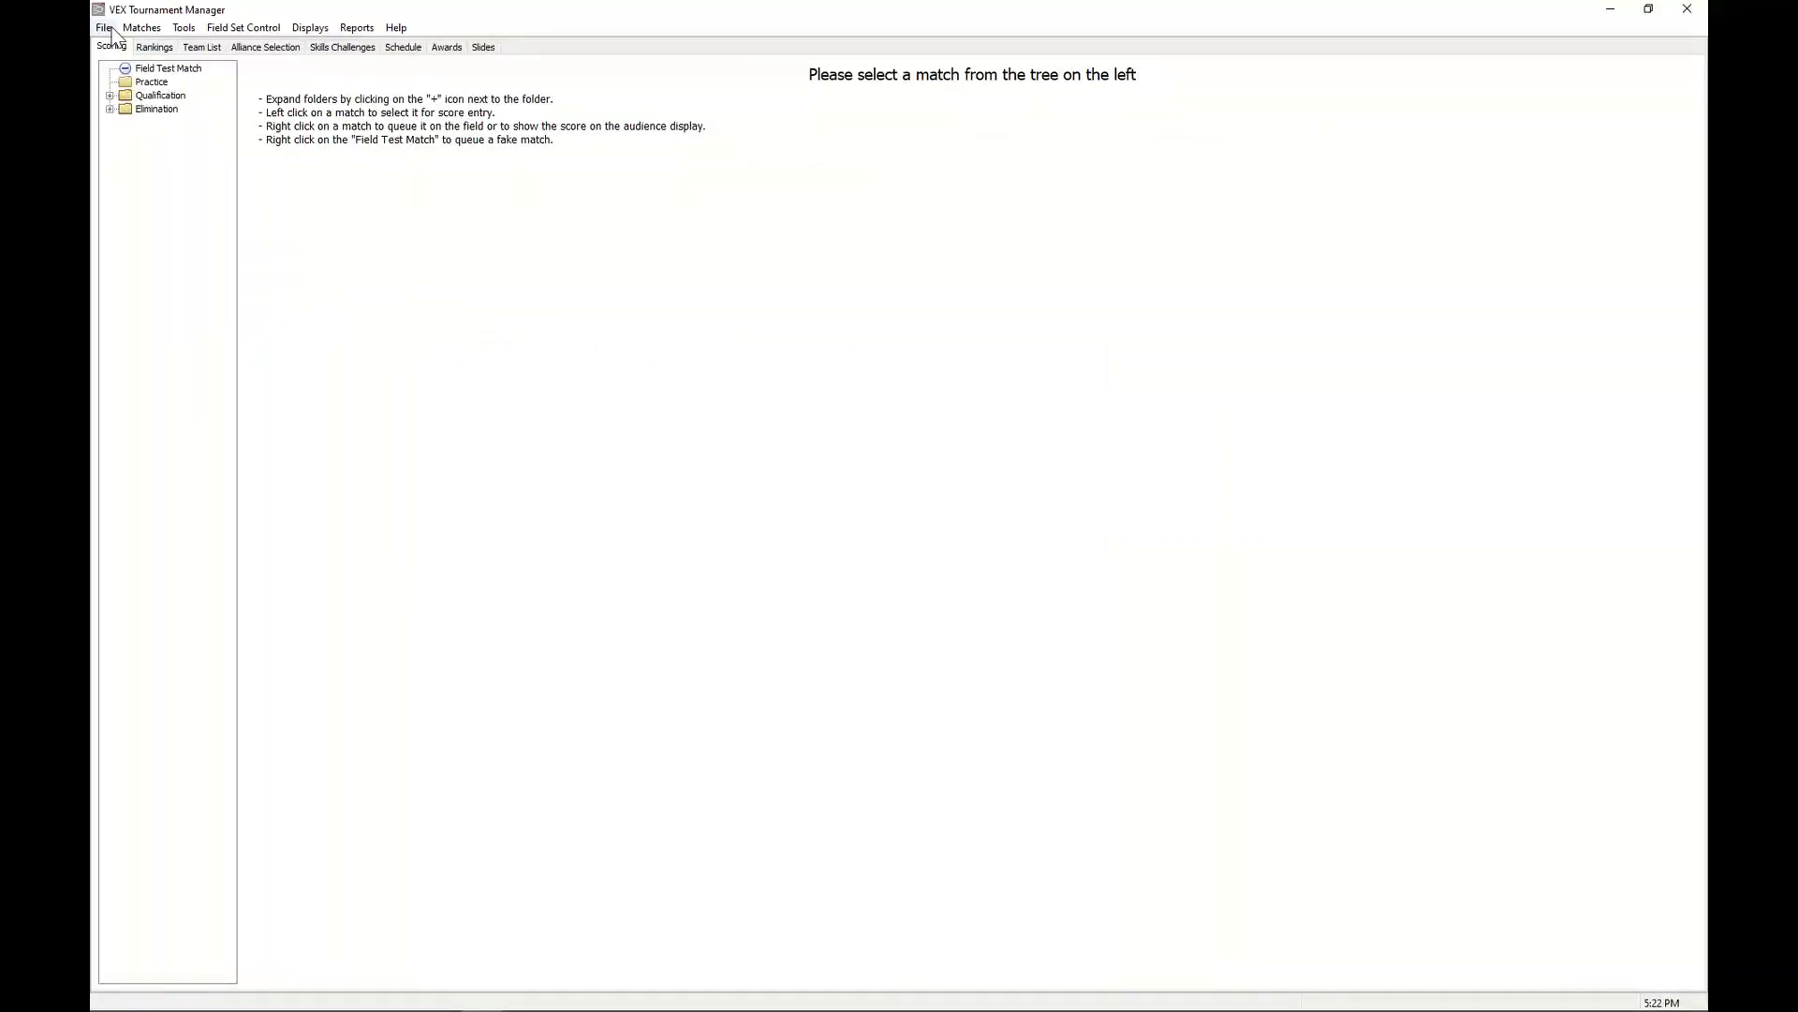
click(110, 96)
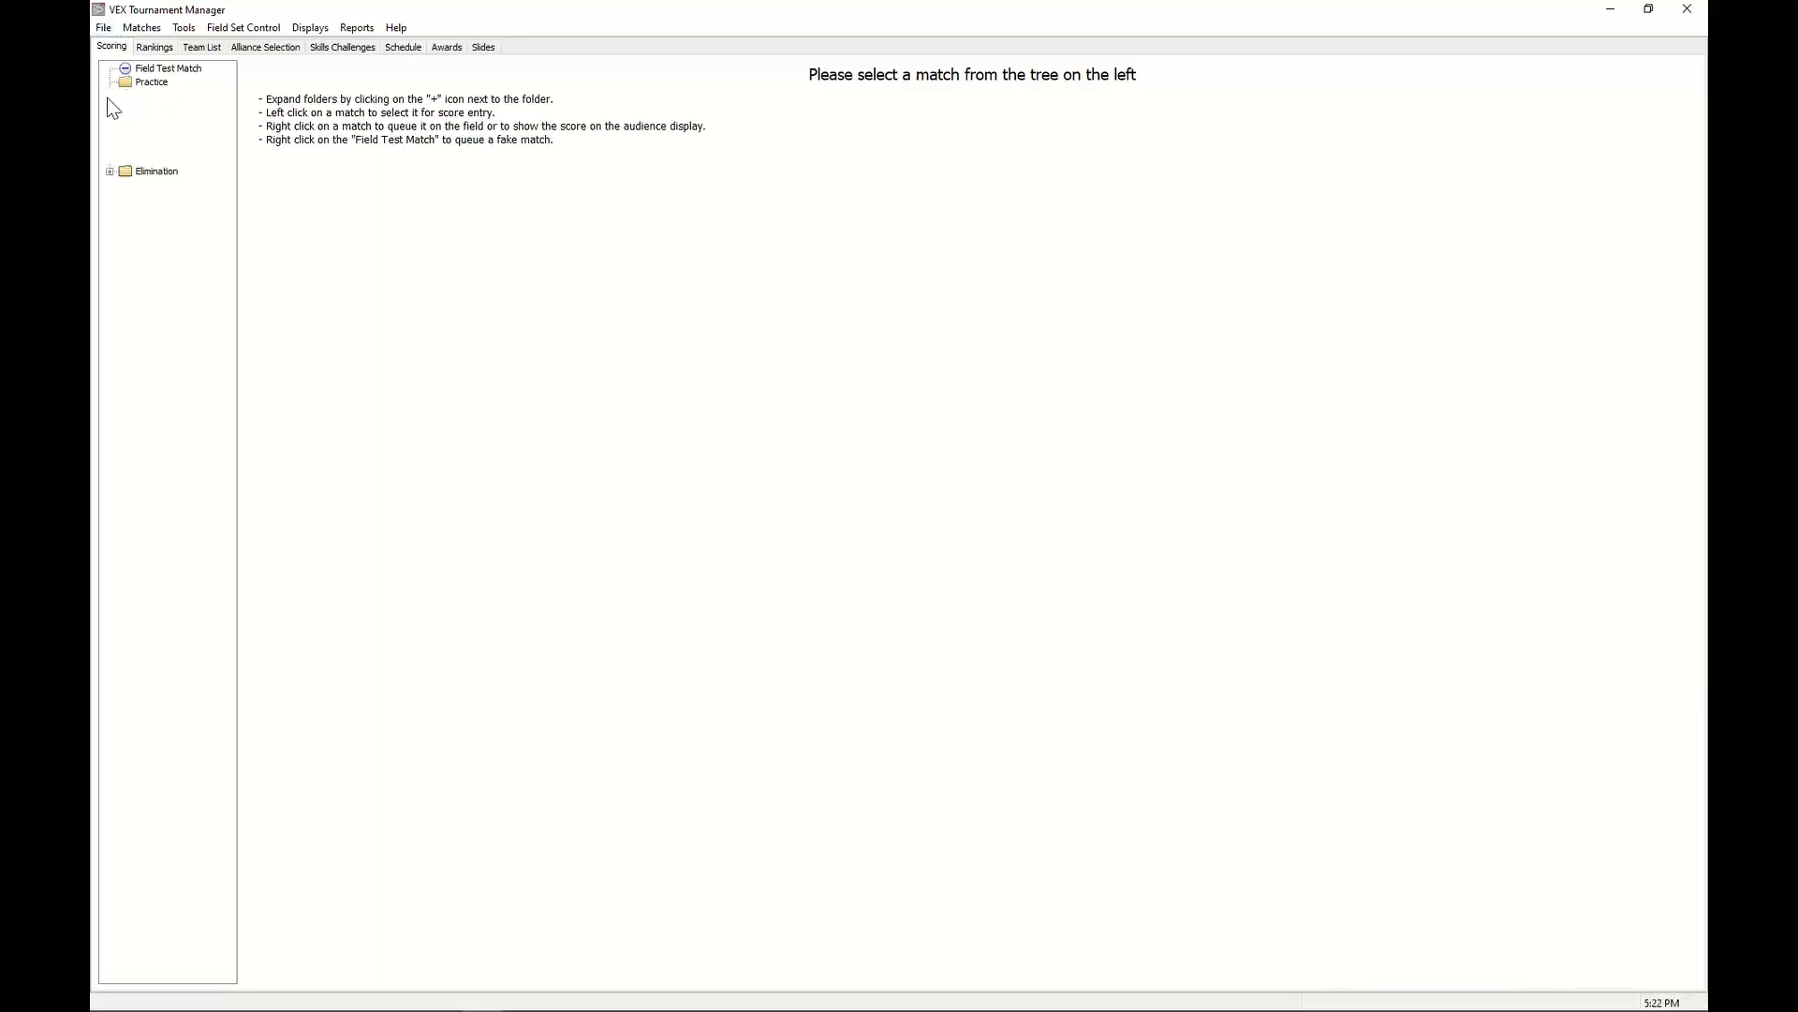
click(159, 135)
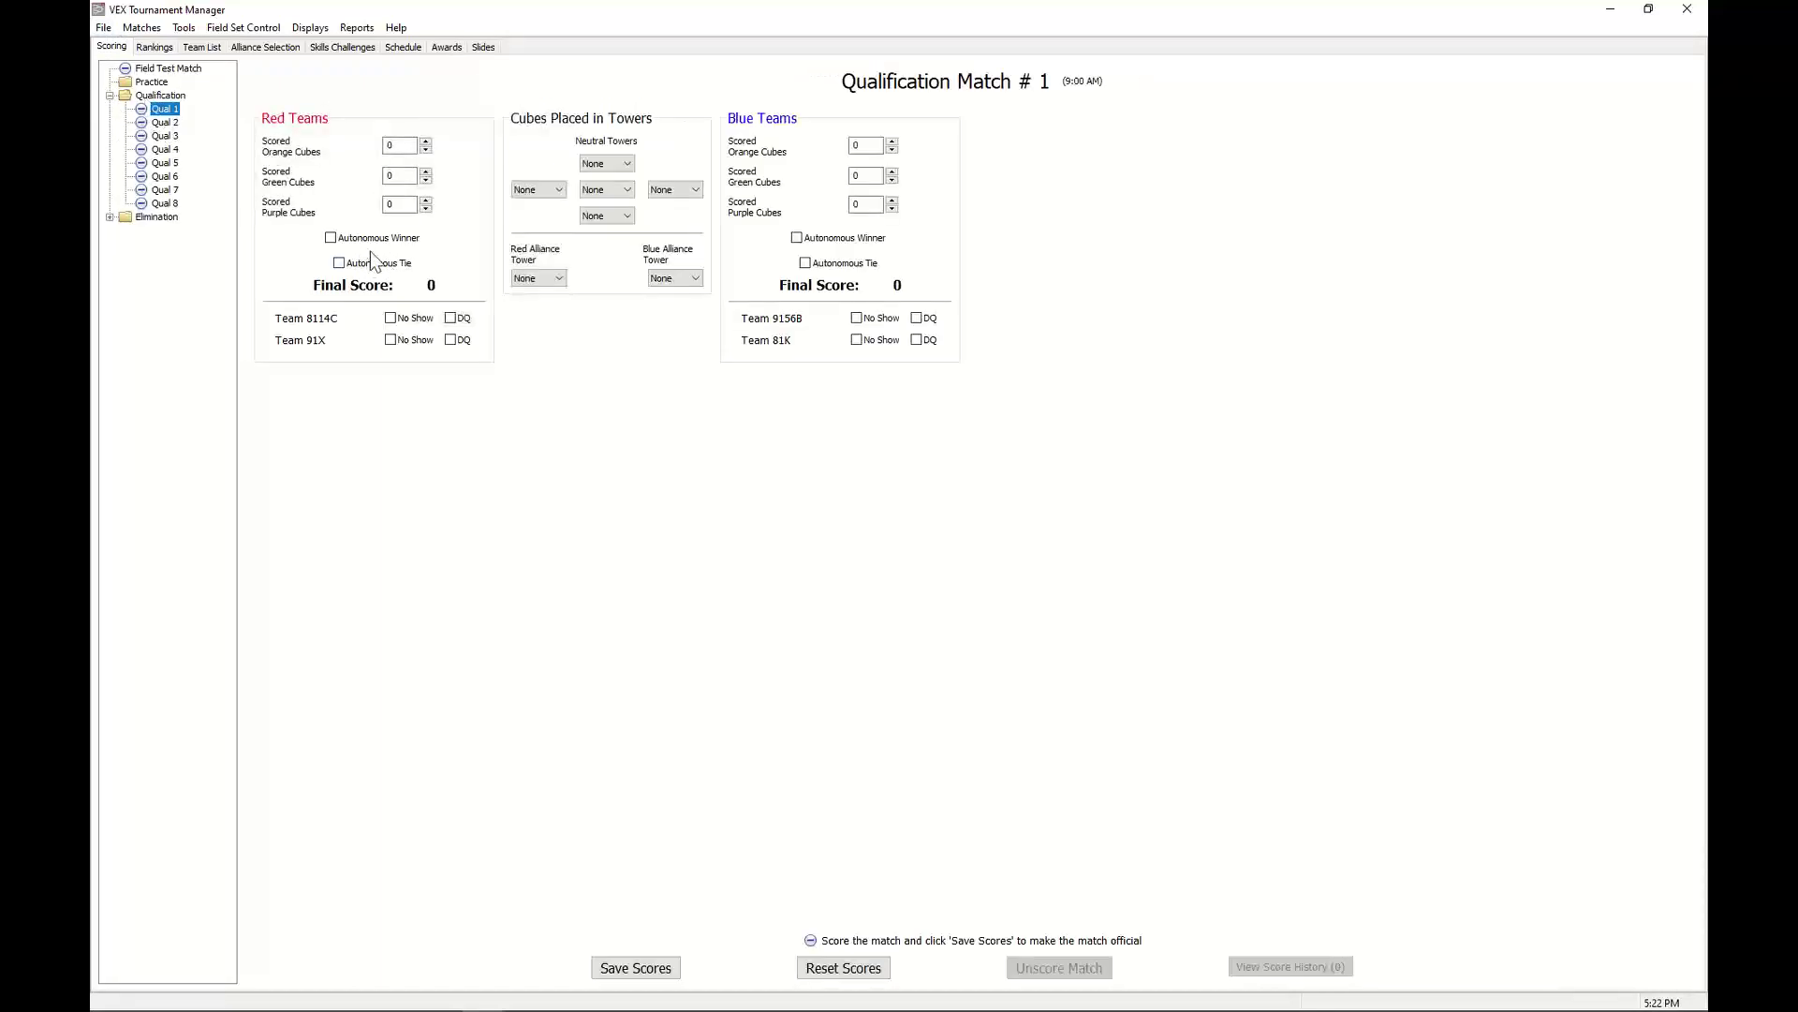
click(372, 240)
click(637, 969)
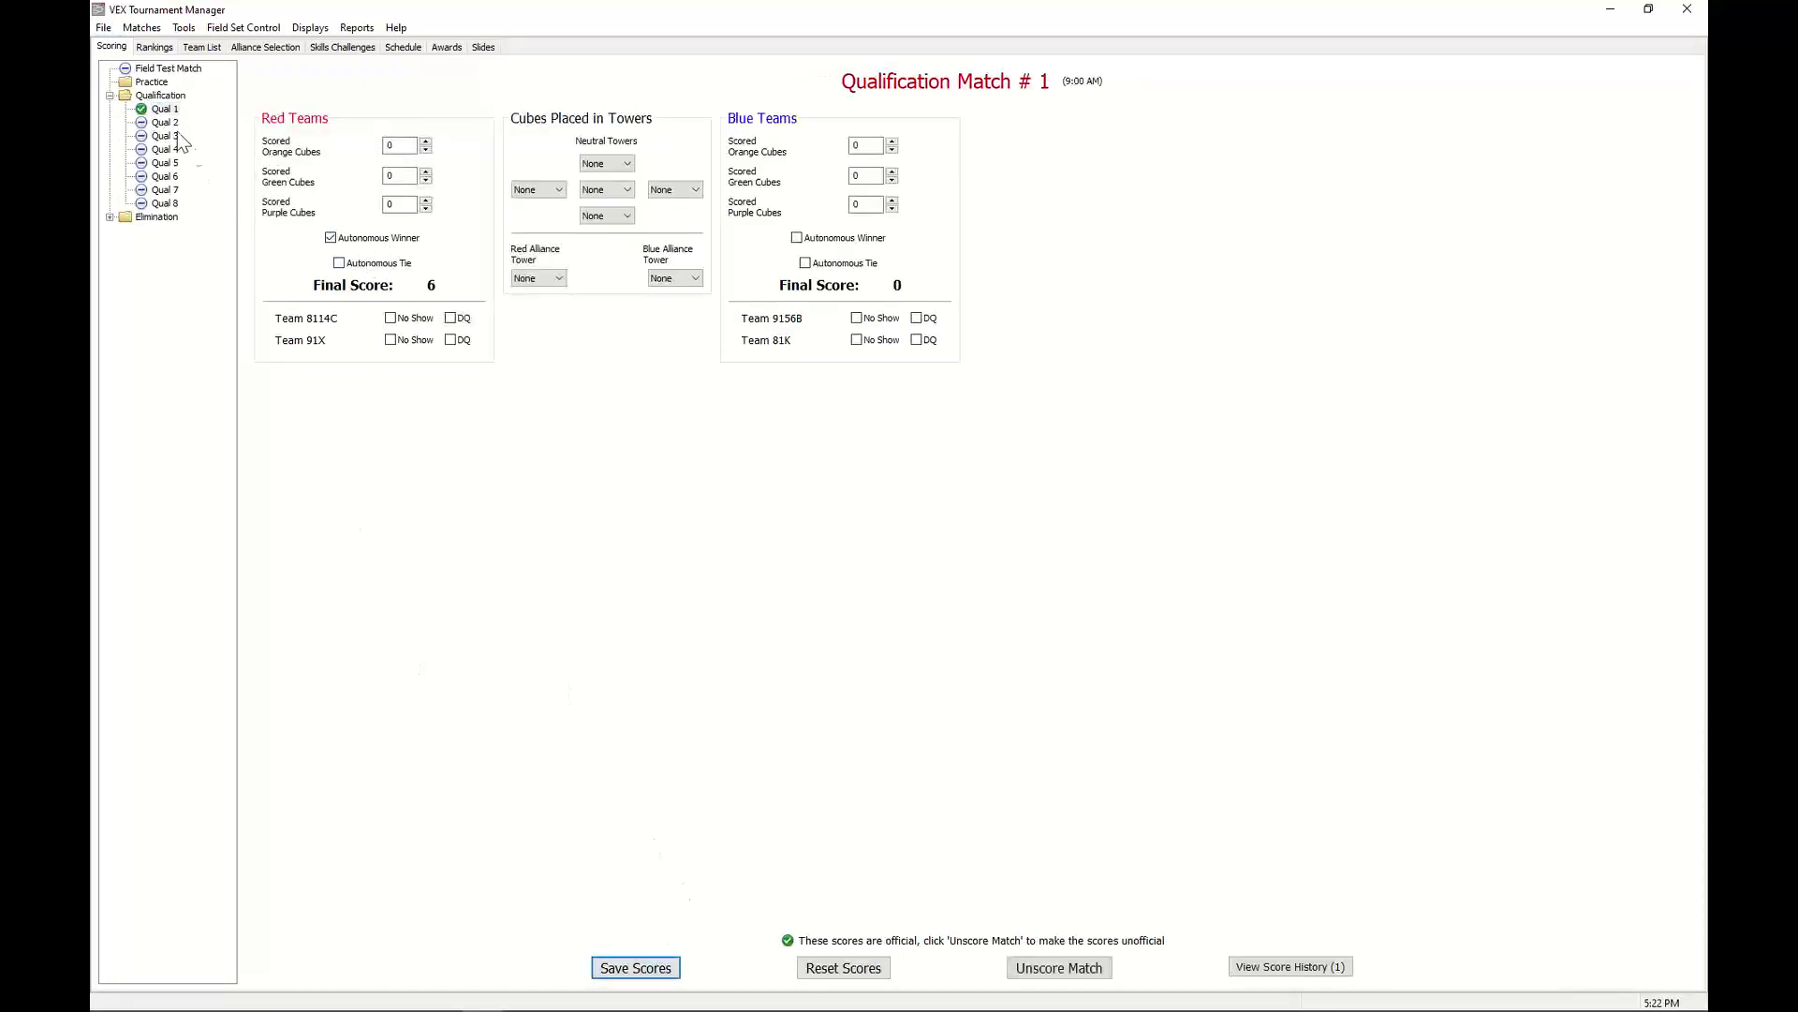
click(374, 240)
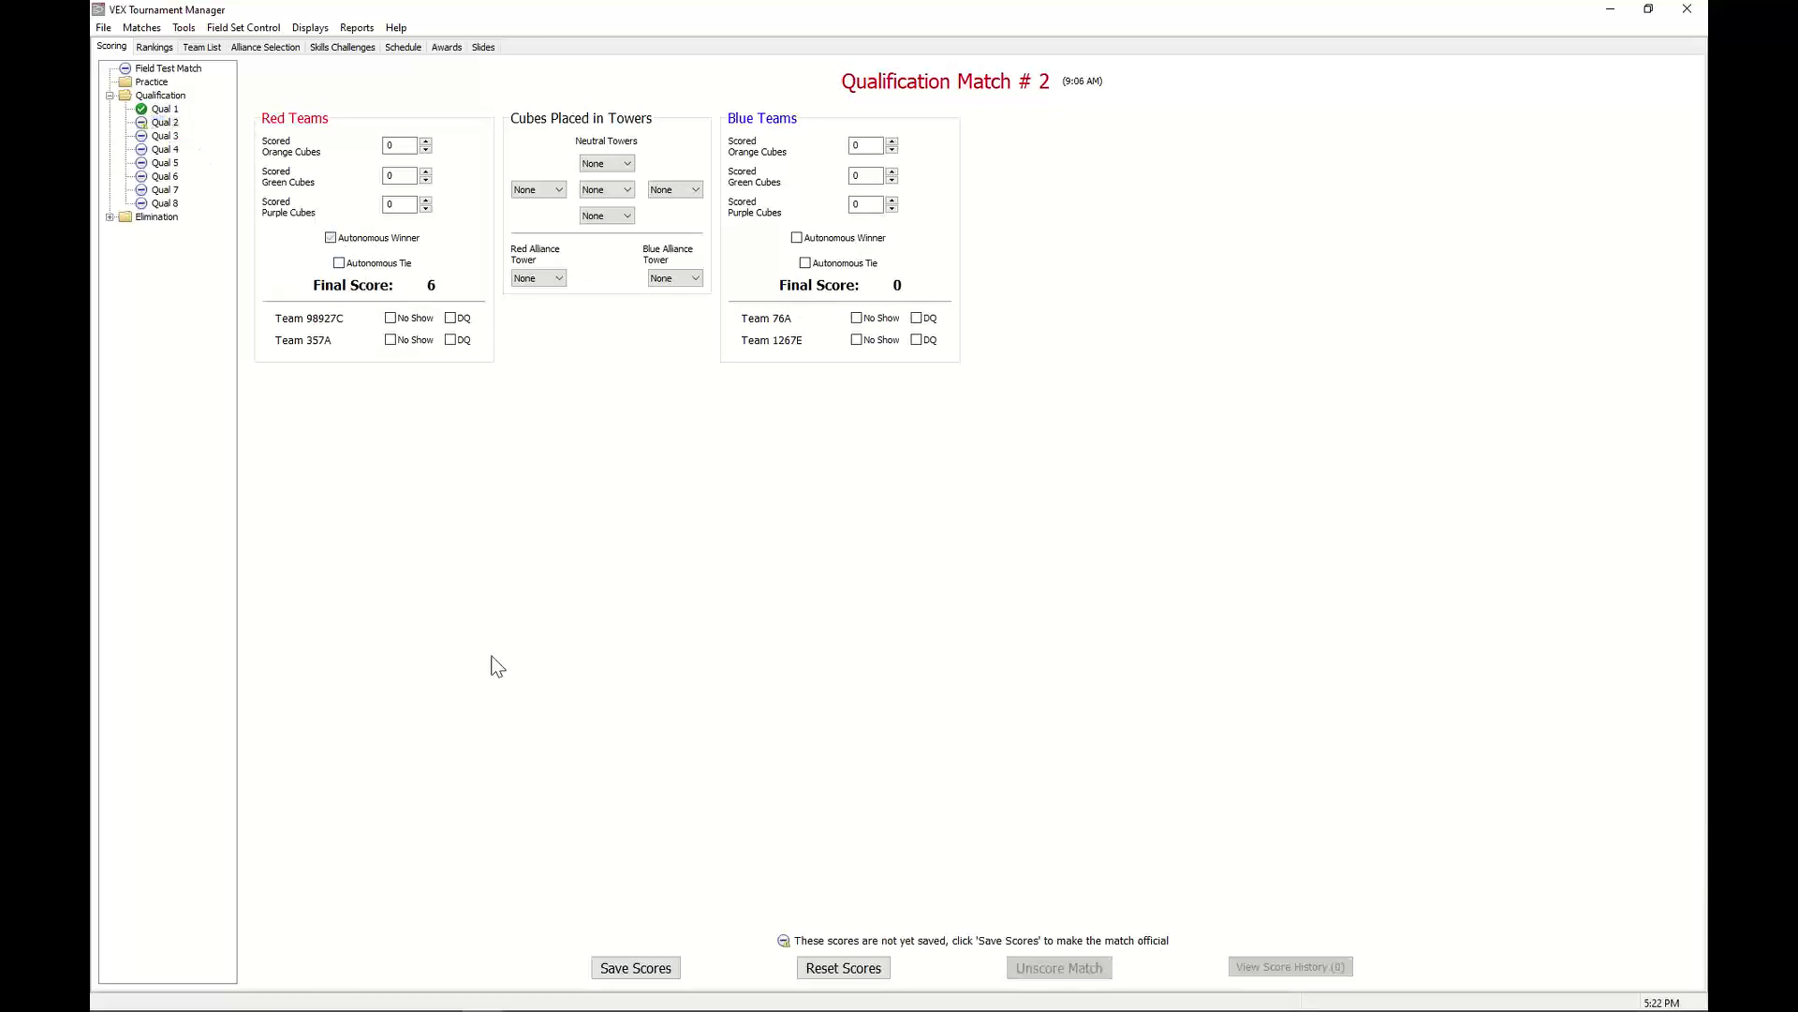
click(604, 967)
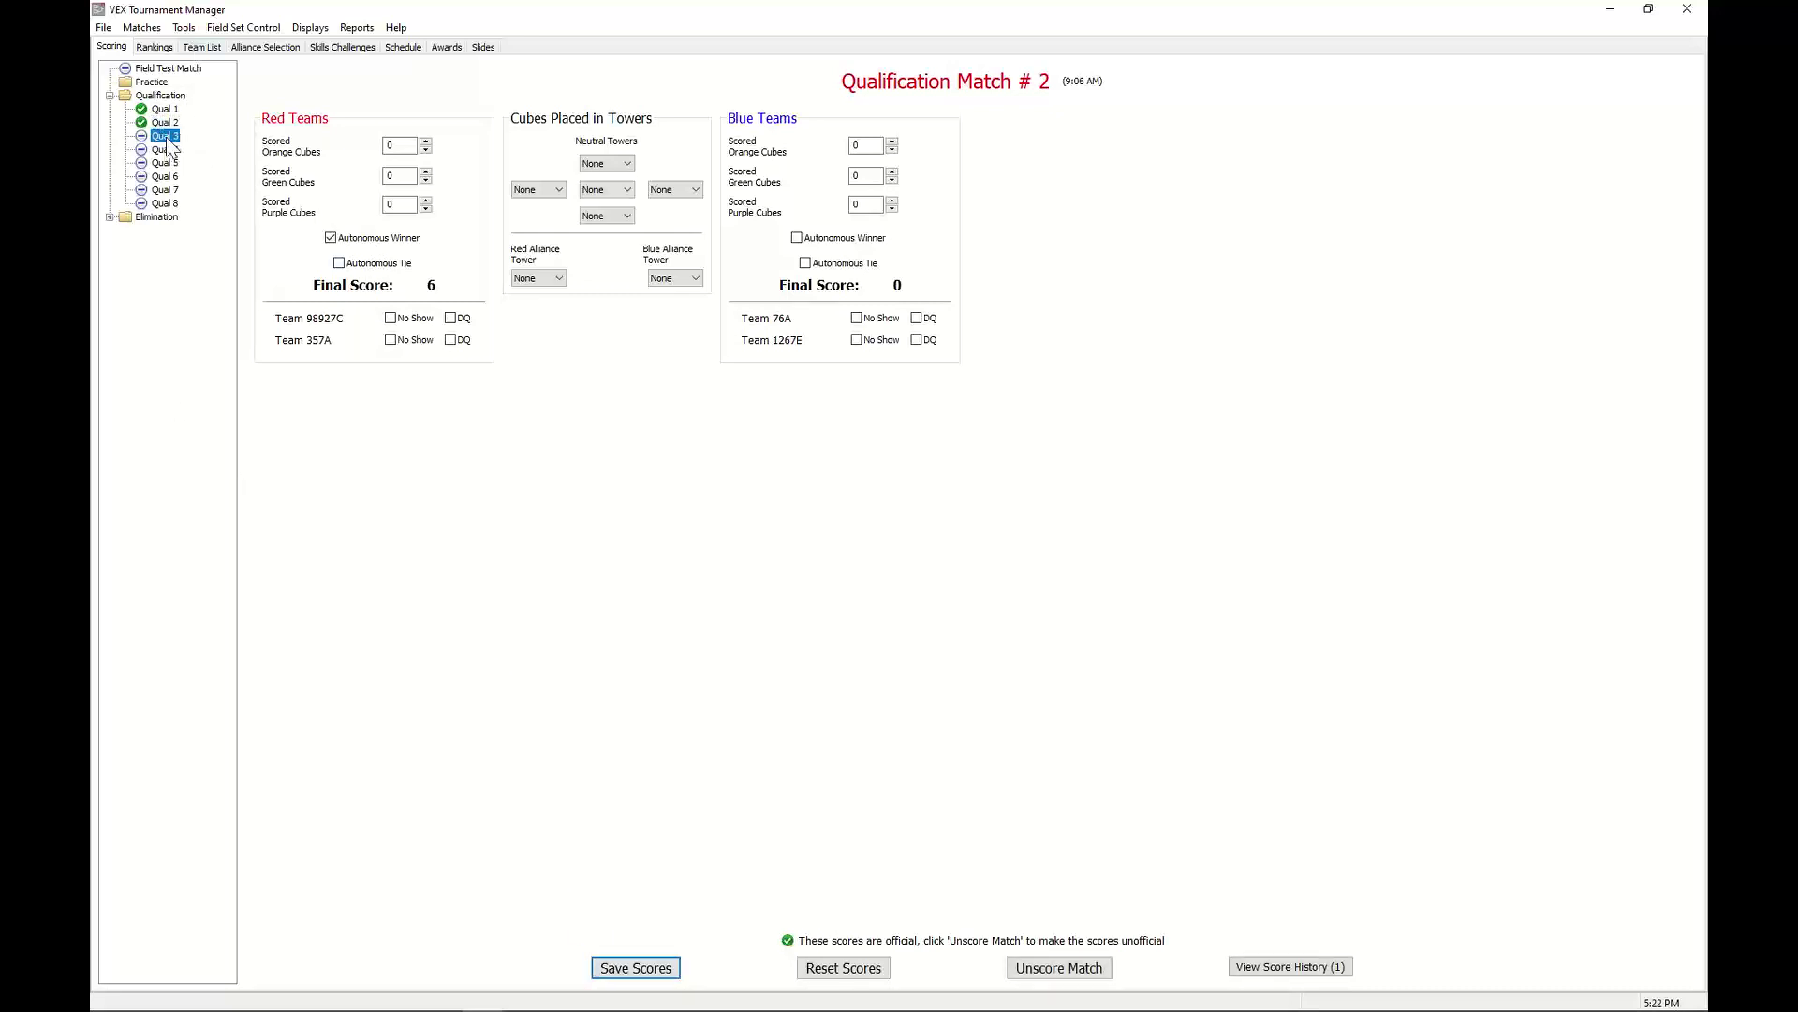
click(387, 240)
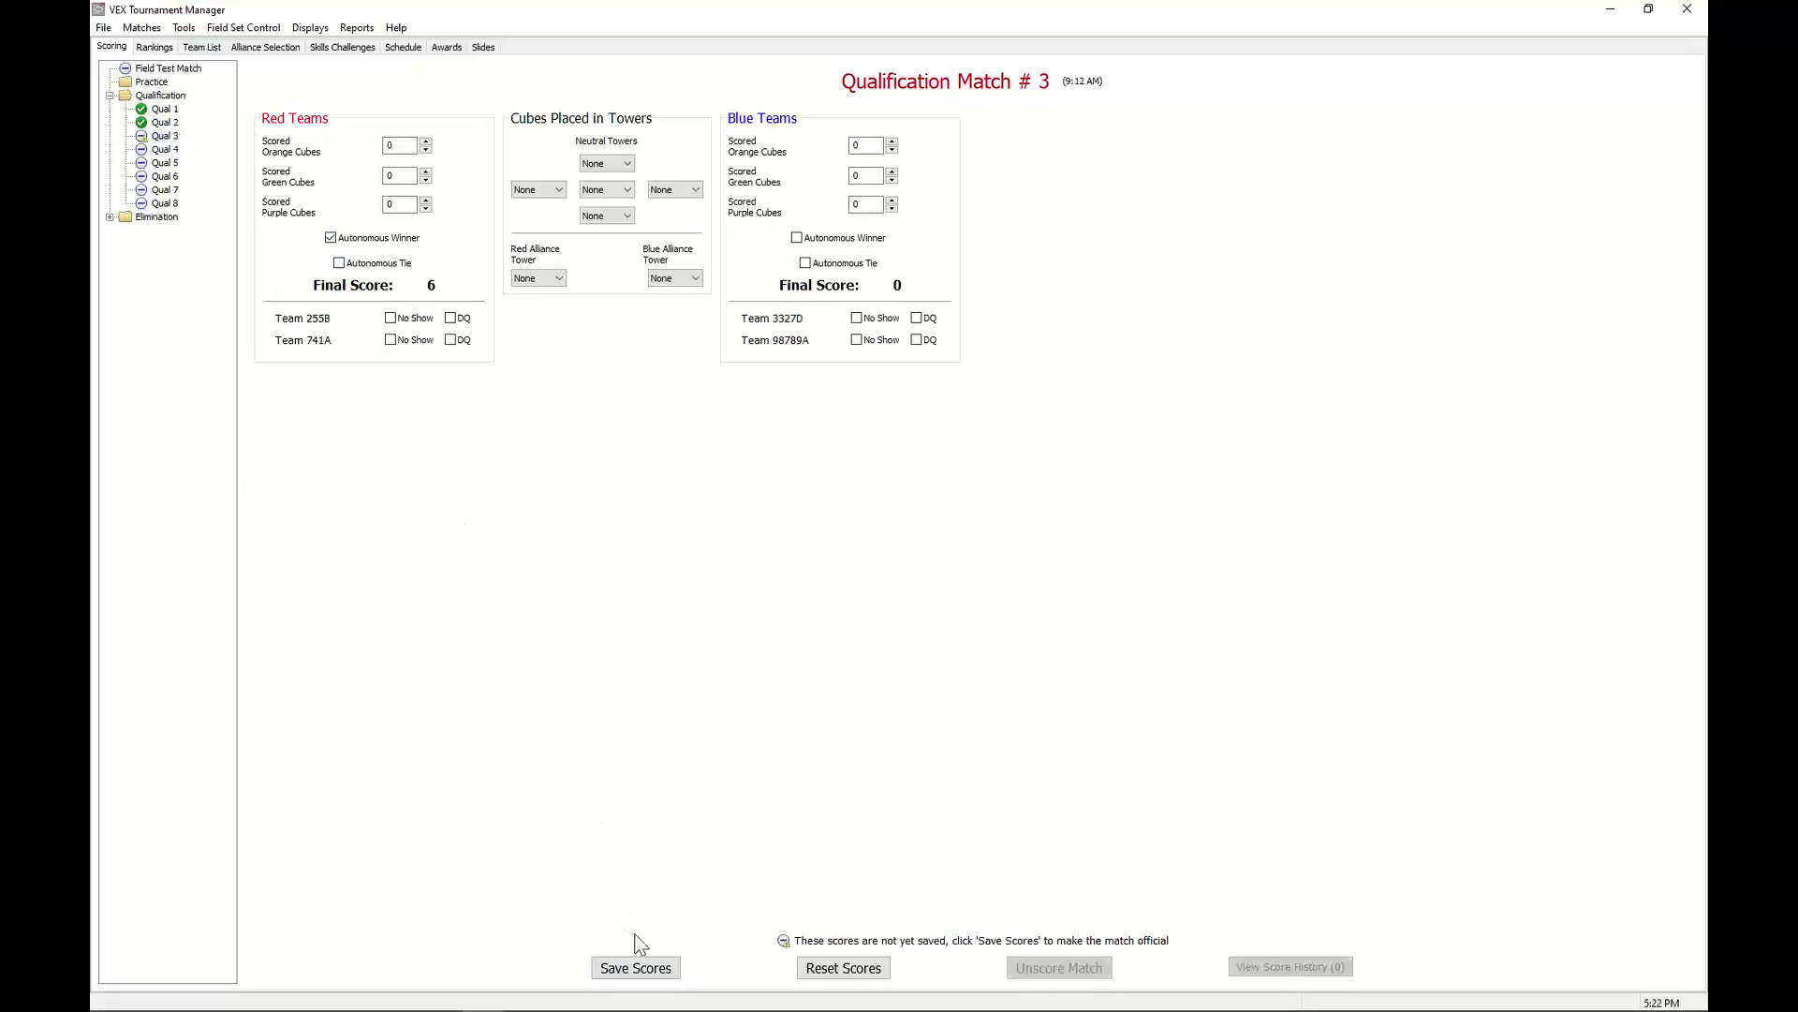
click(639, 968)
- Save Qual 4–8 as official, each with Red as the autonomous winner
click(164, 150)
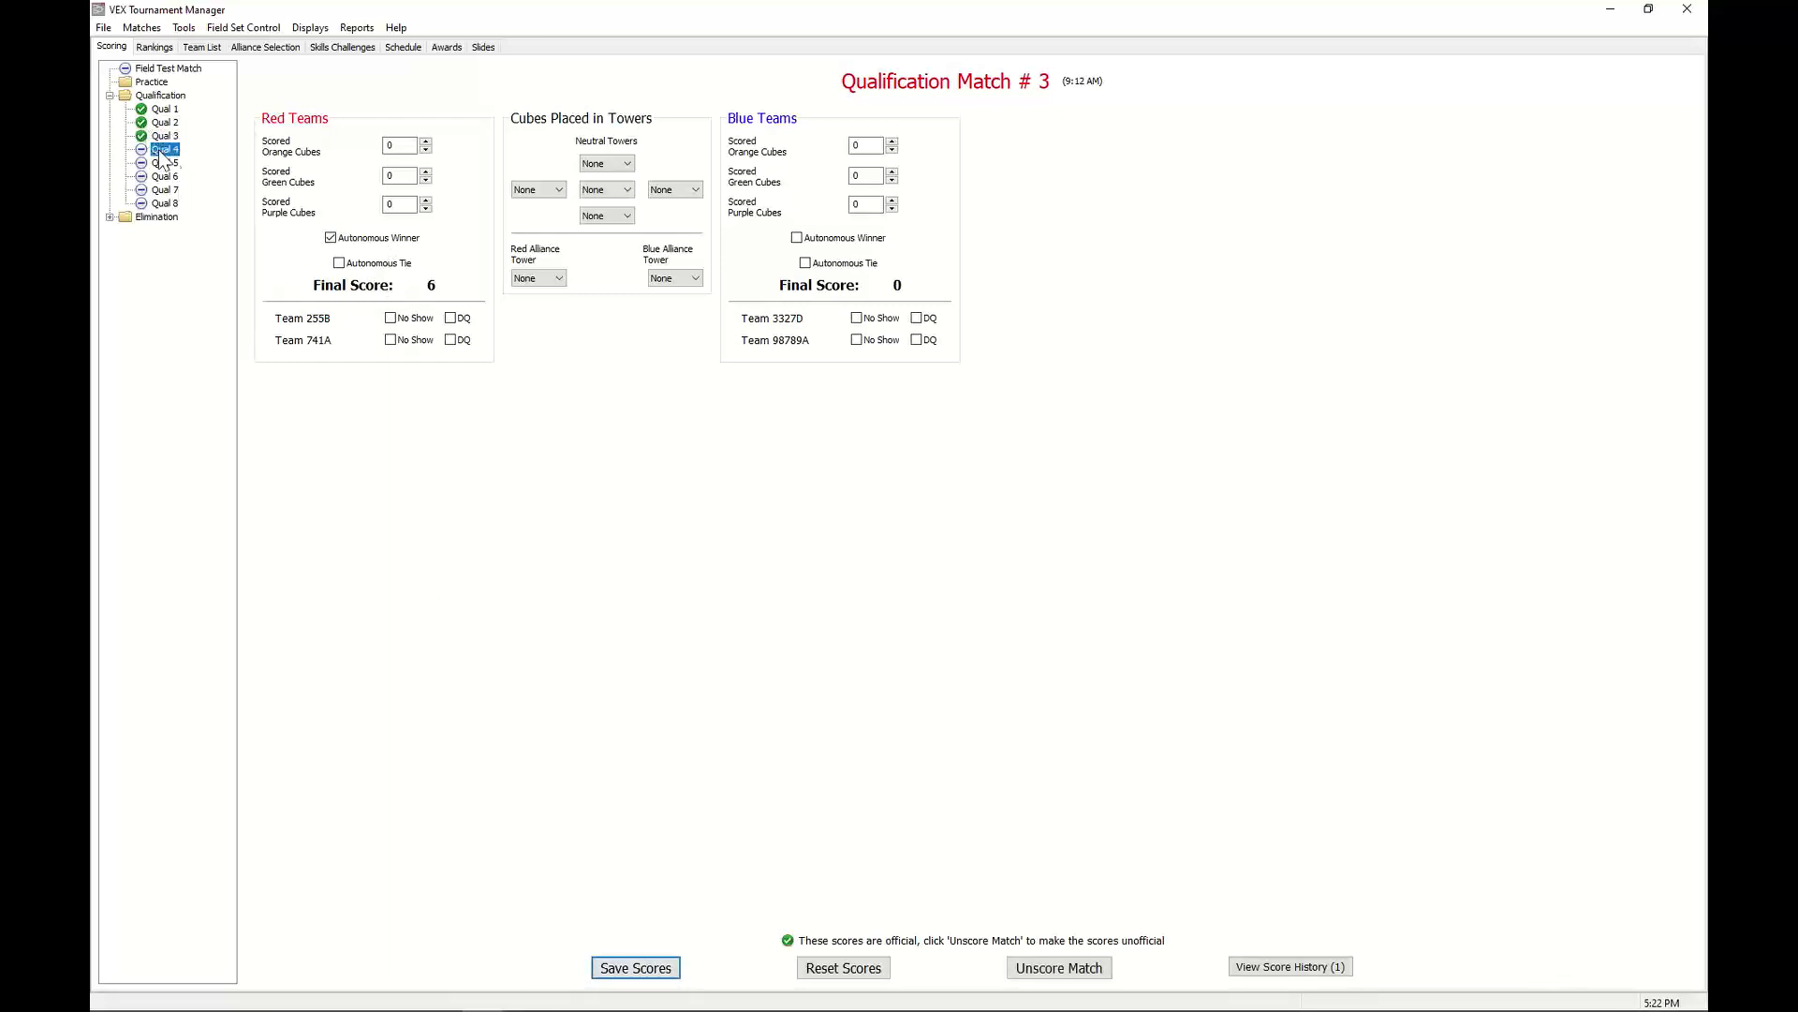
click(330, 238)
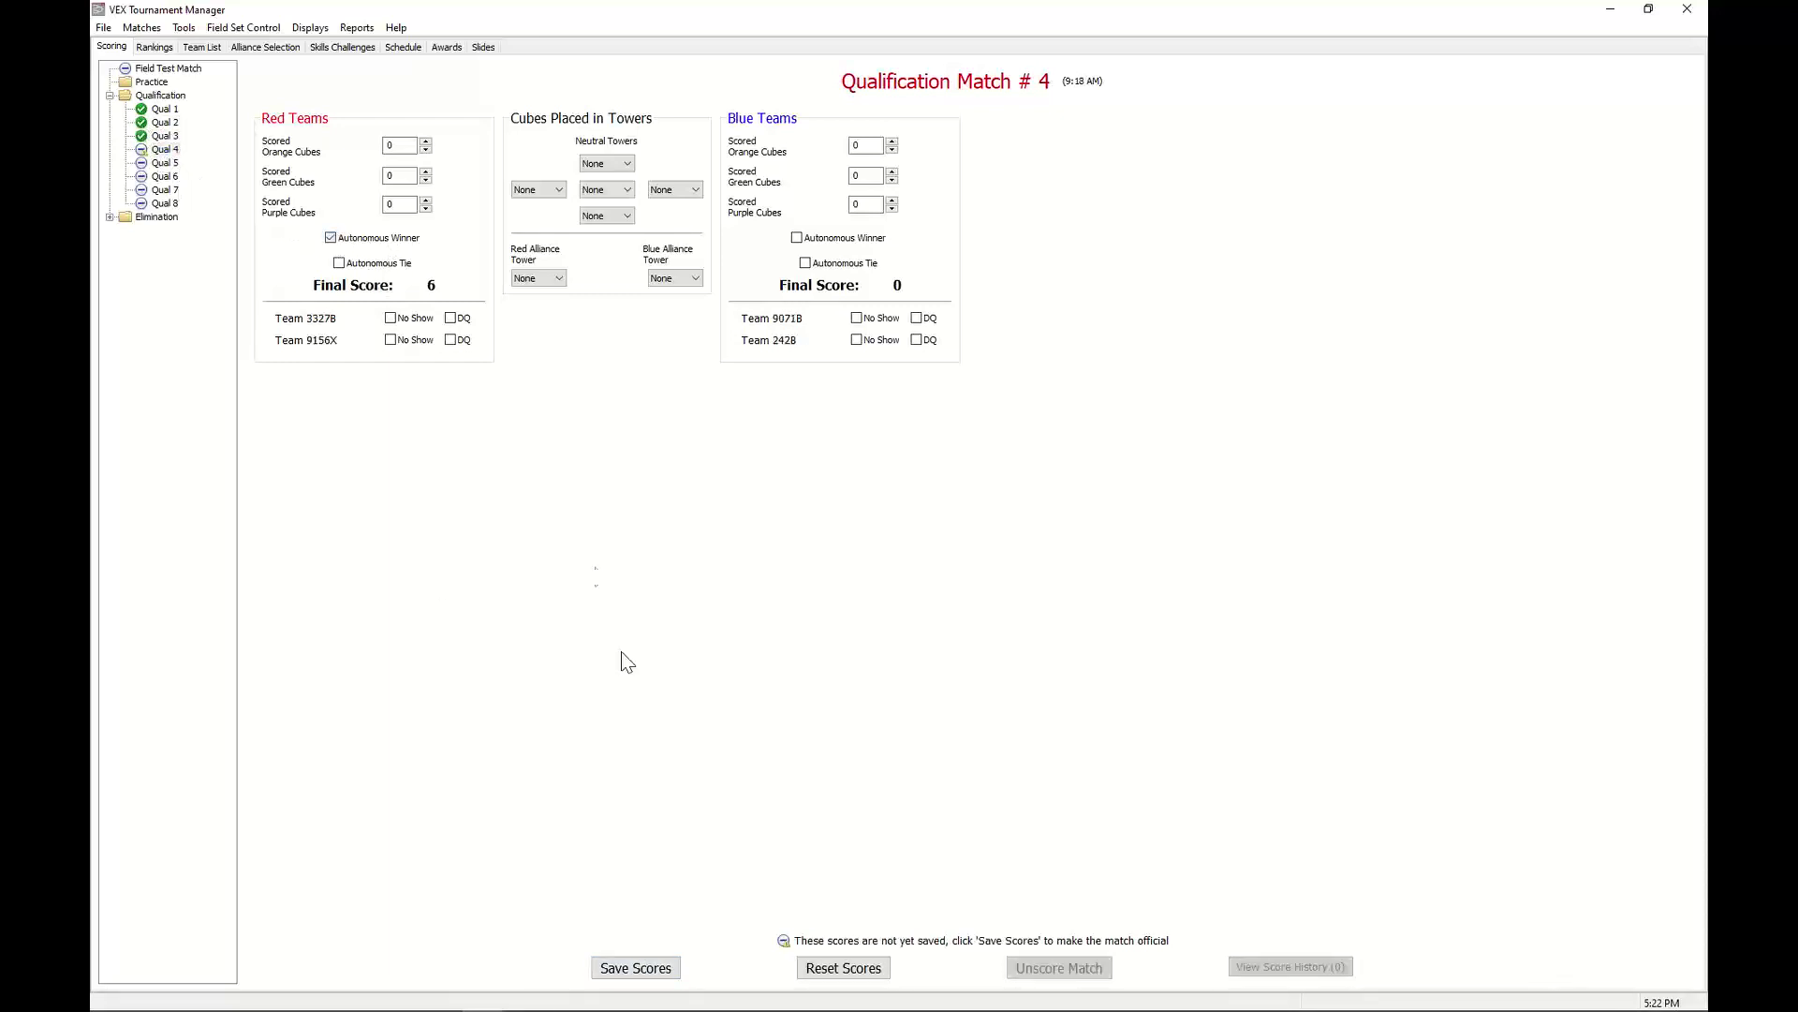
click(629, 966)
click(174, 164)
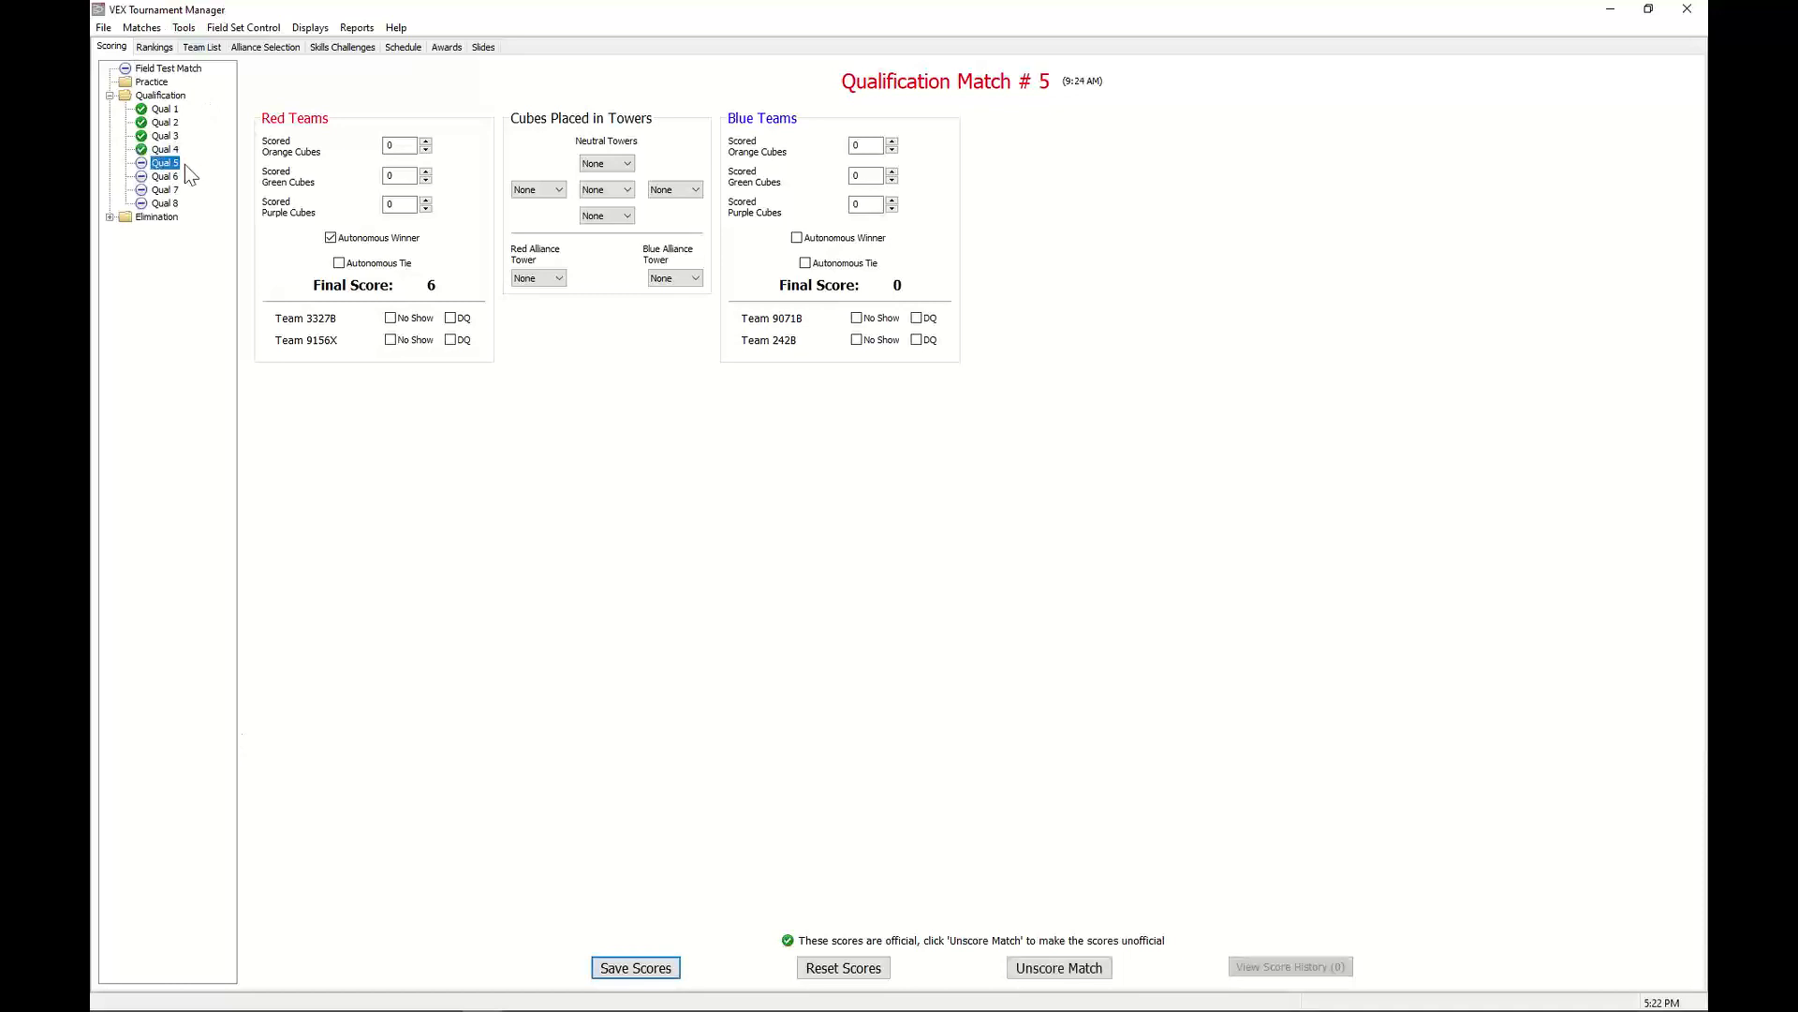
click(330, 238)
click(656, 968)
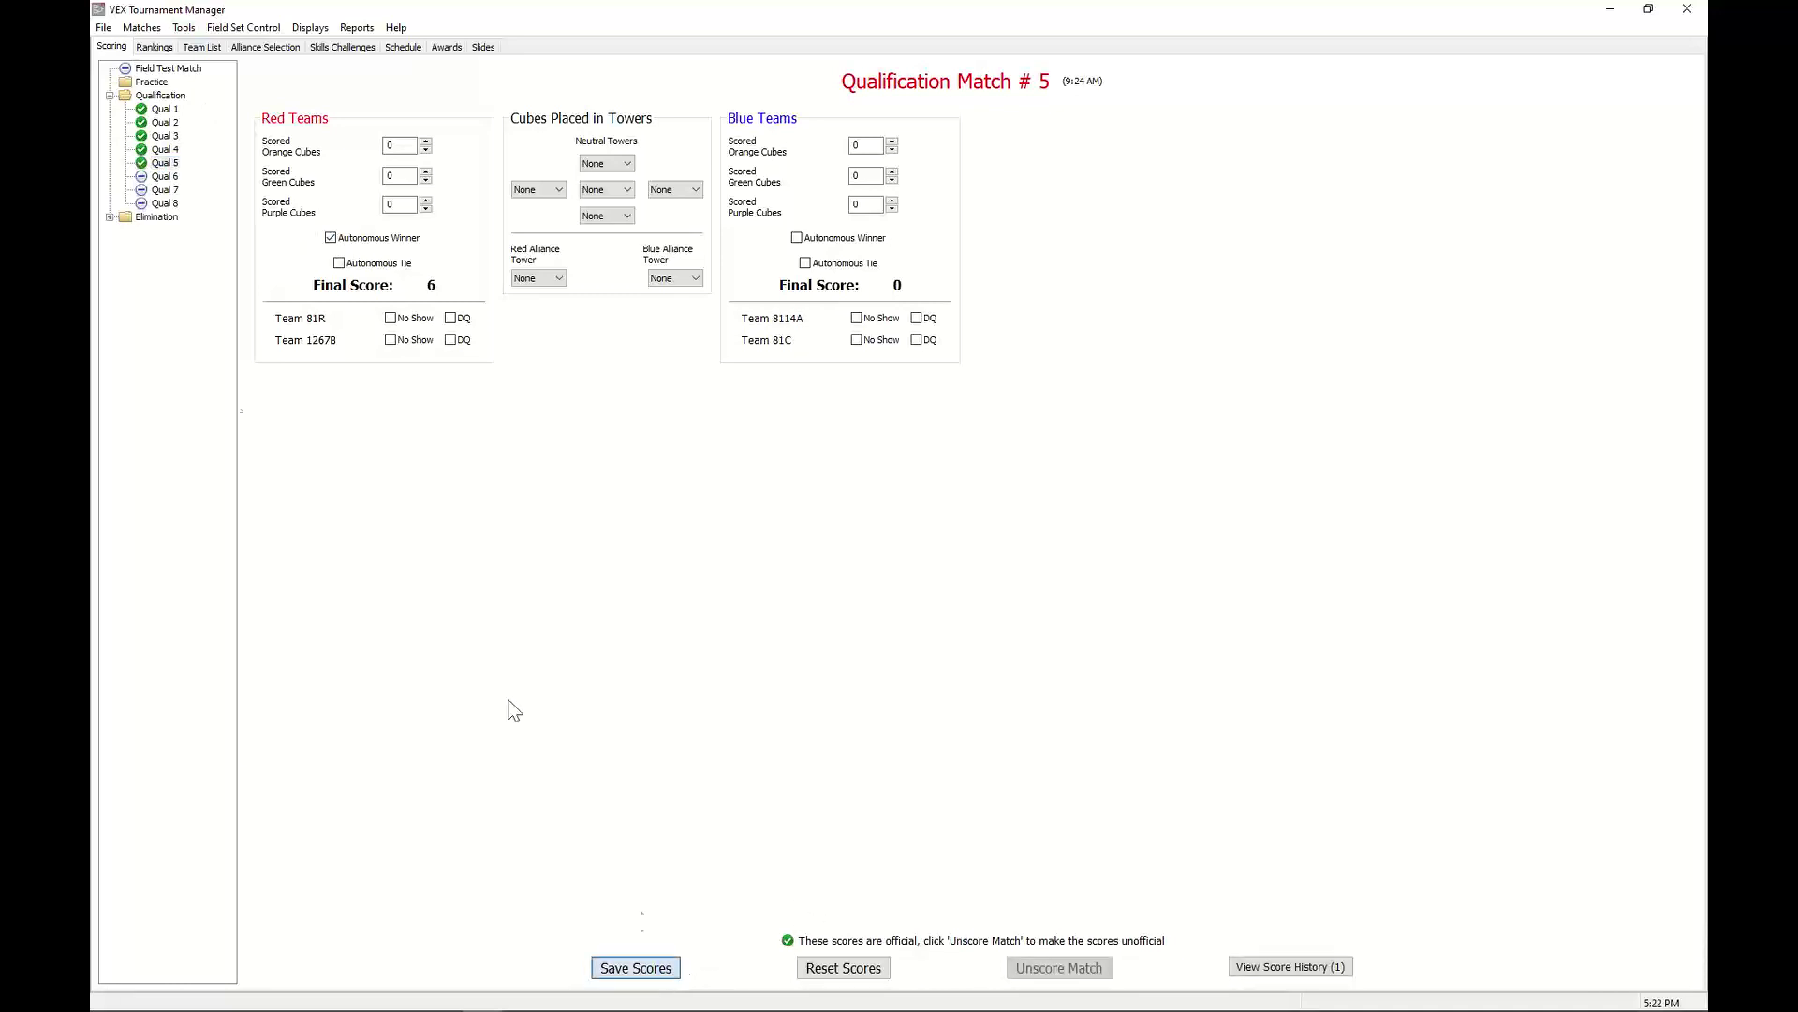
click(165, 177)
click(332, 238)
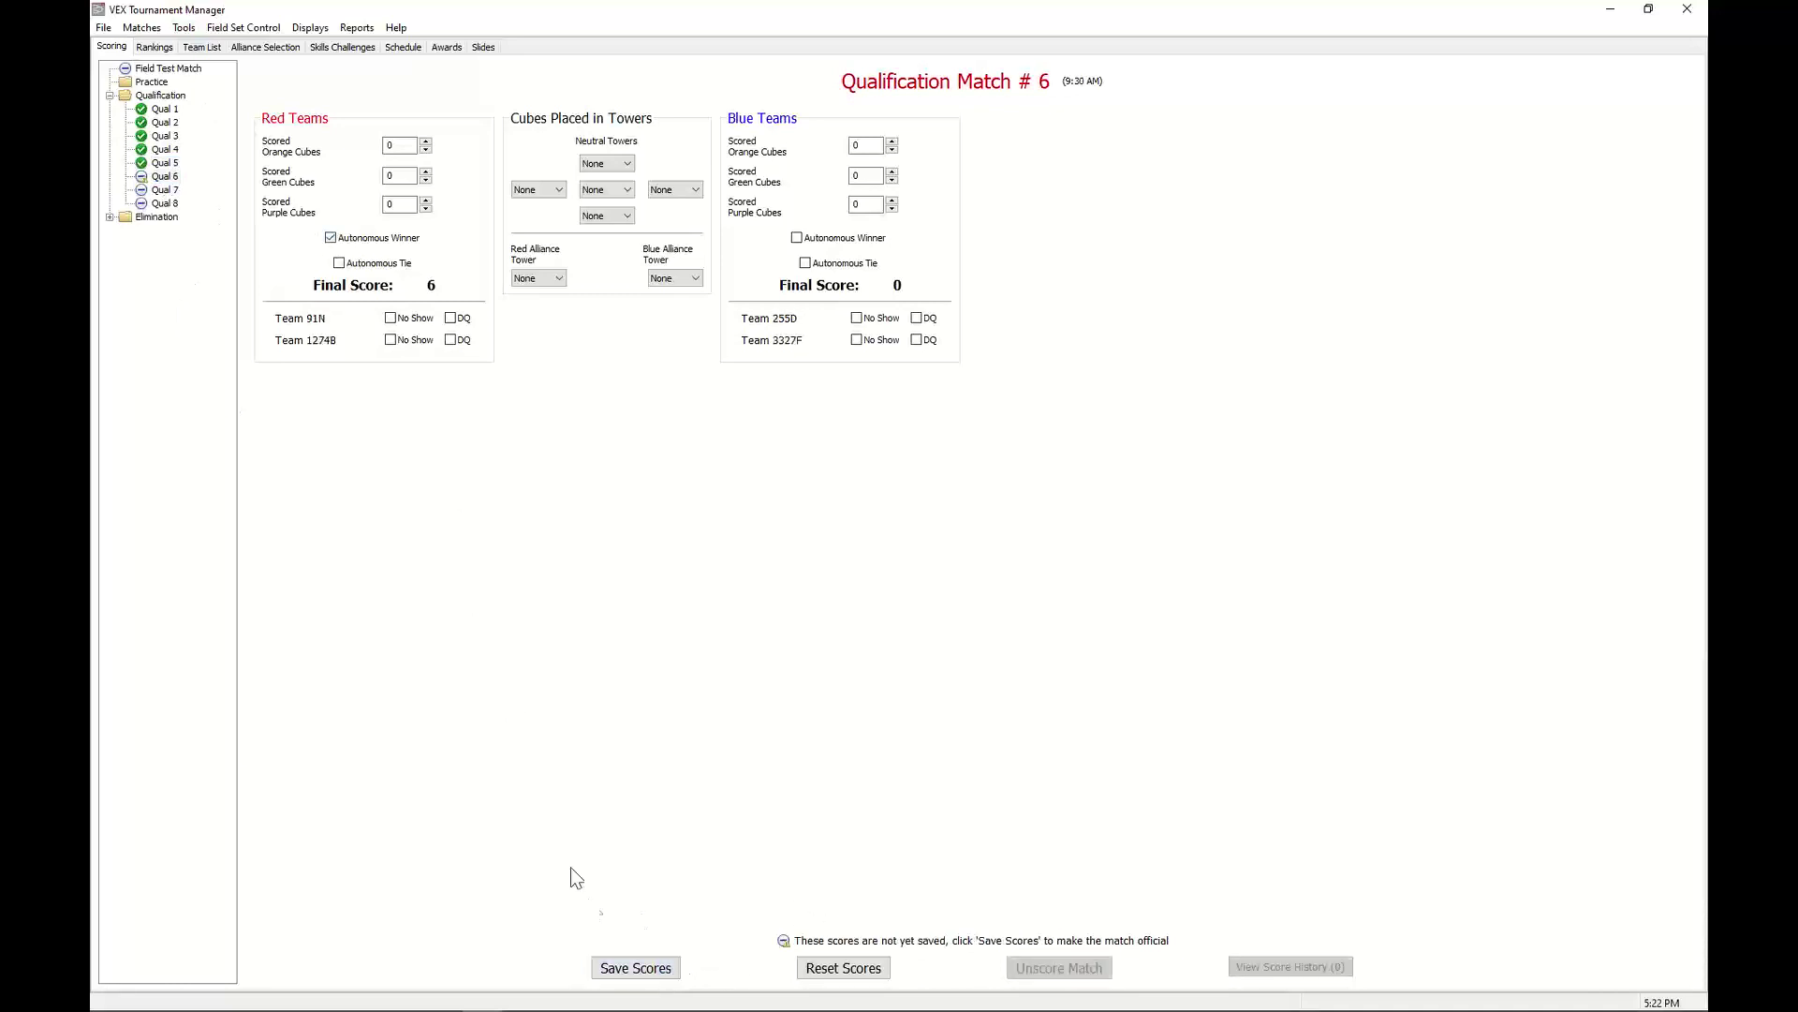
click(636, 968)
click(167, 202)
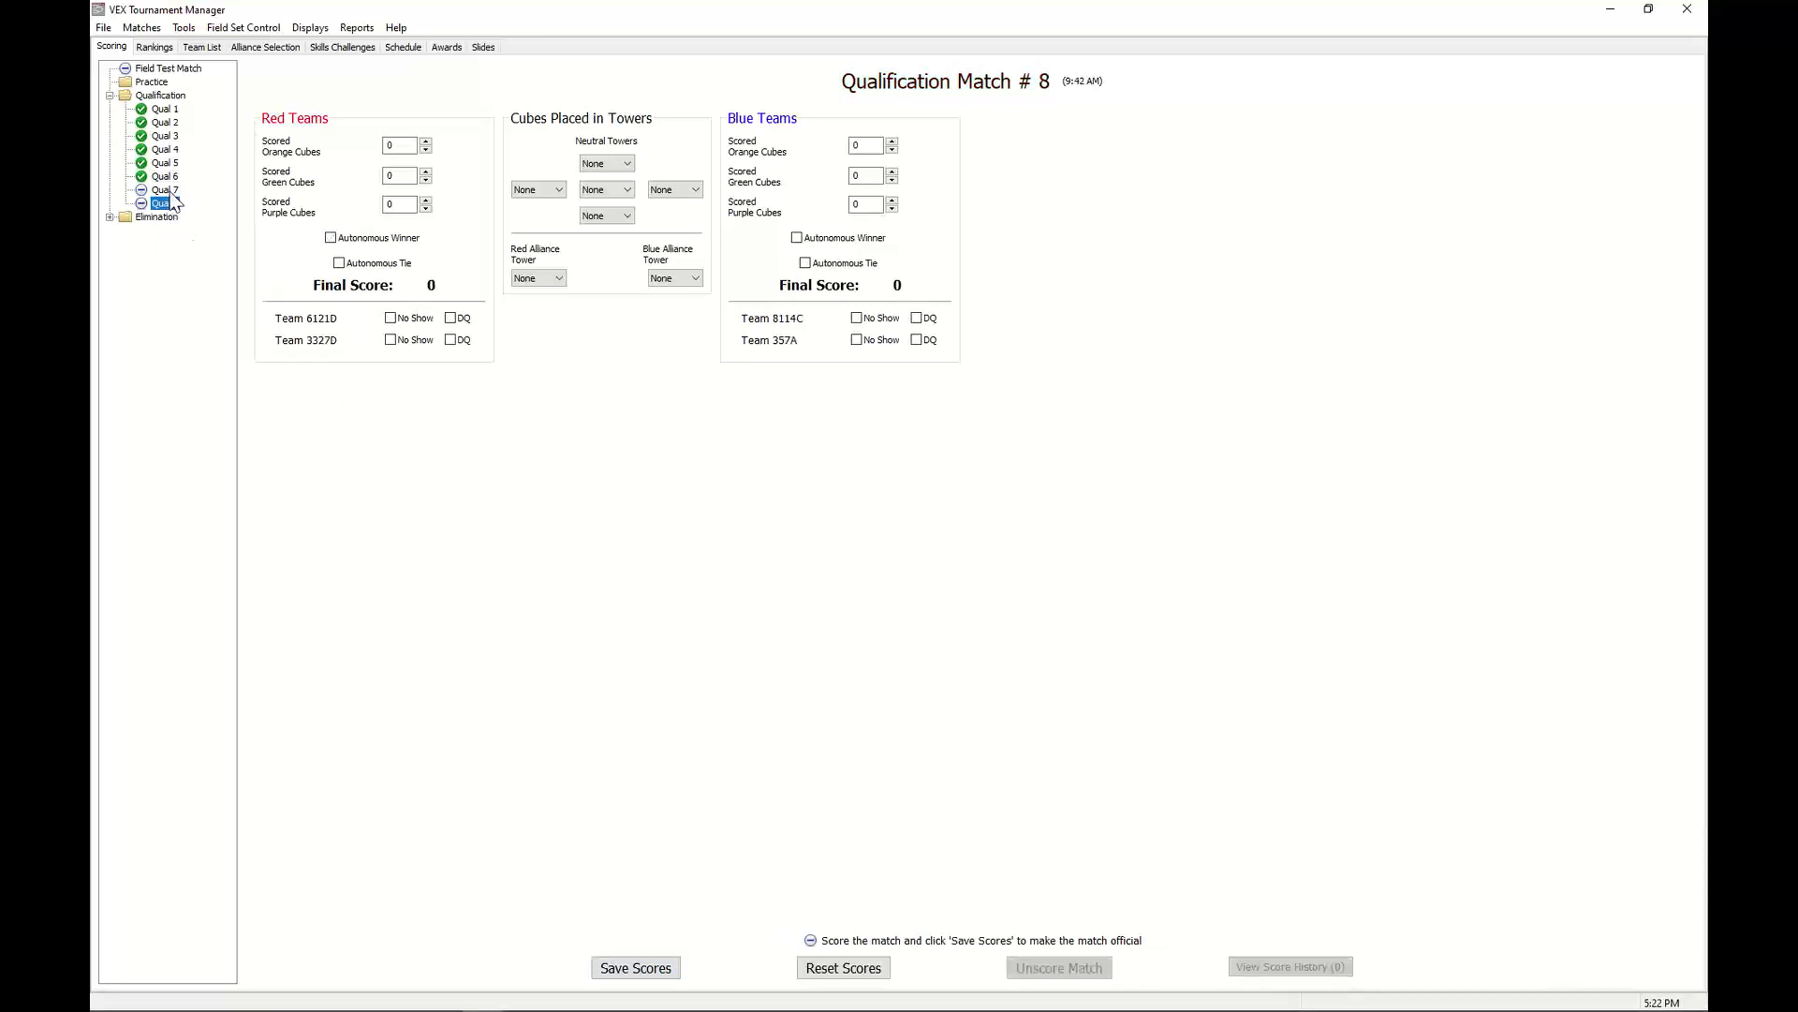
click(164, 190)
click(349, 239)
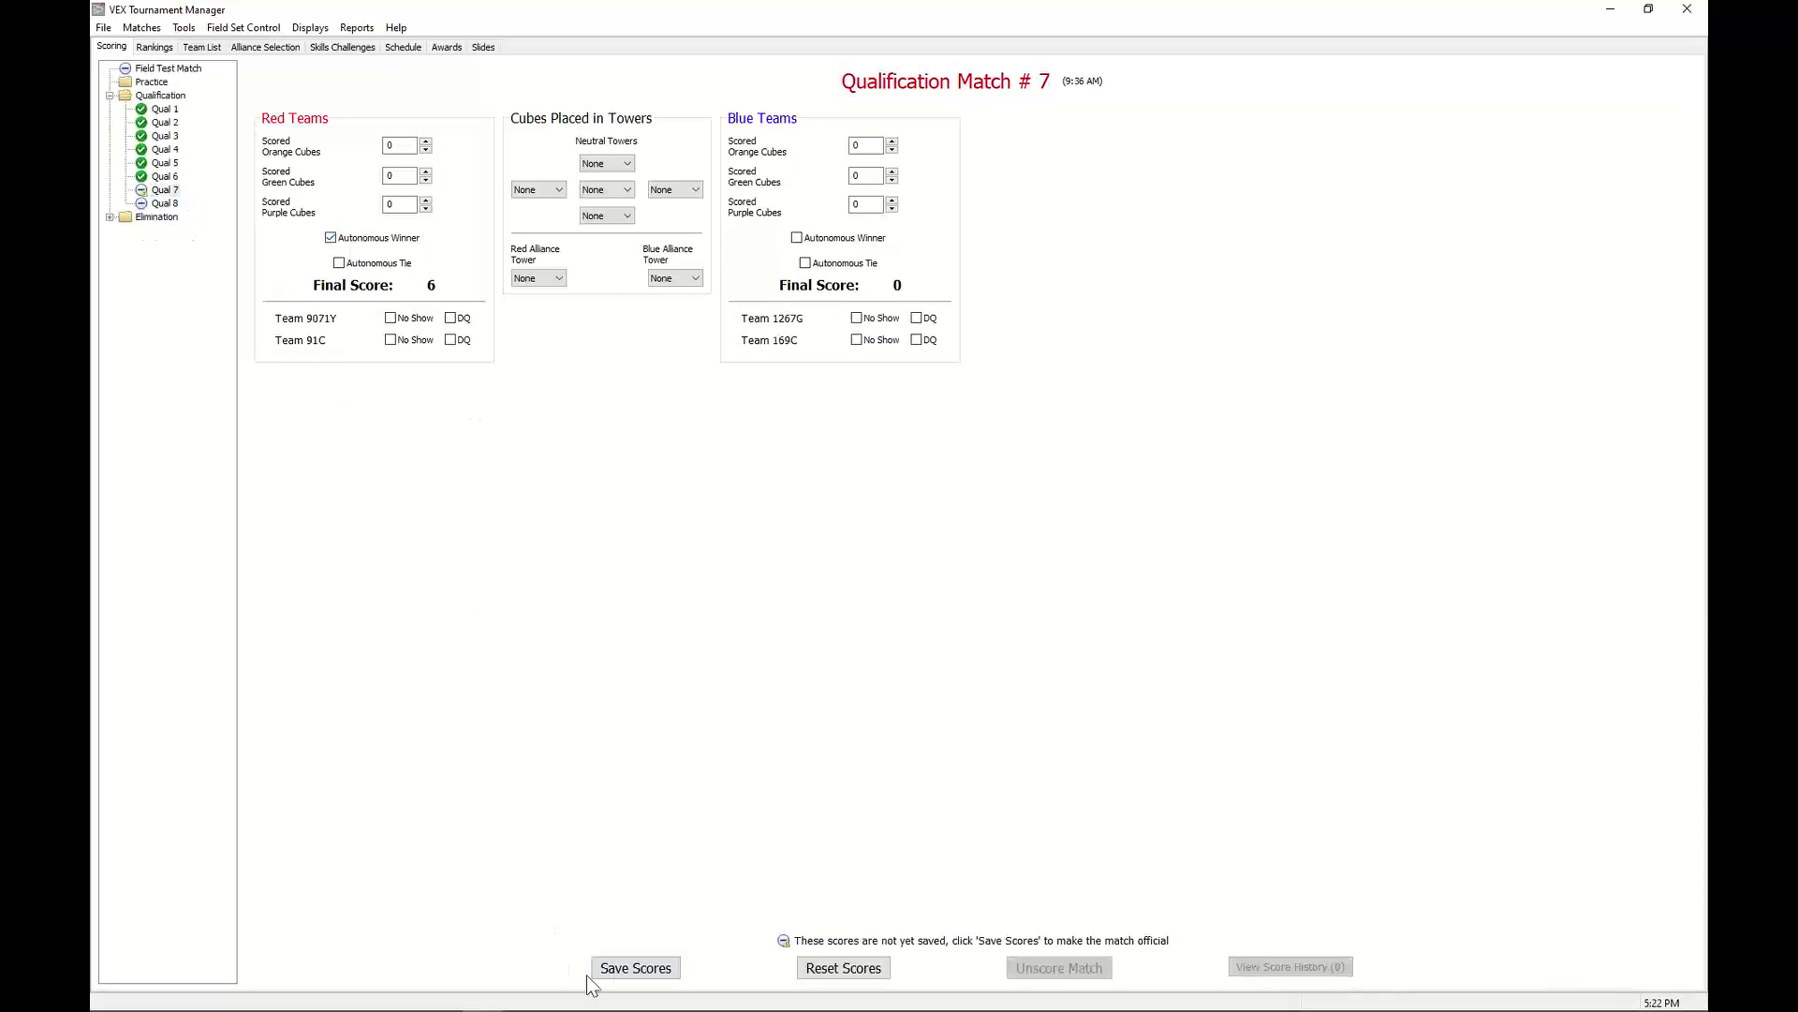
click(636, 970)
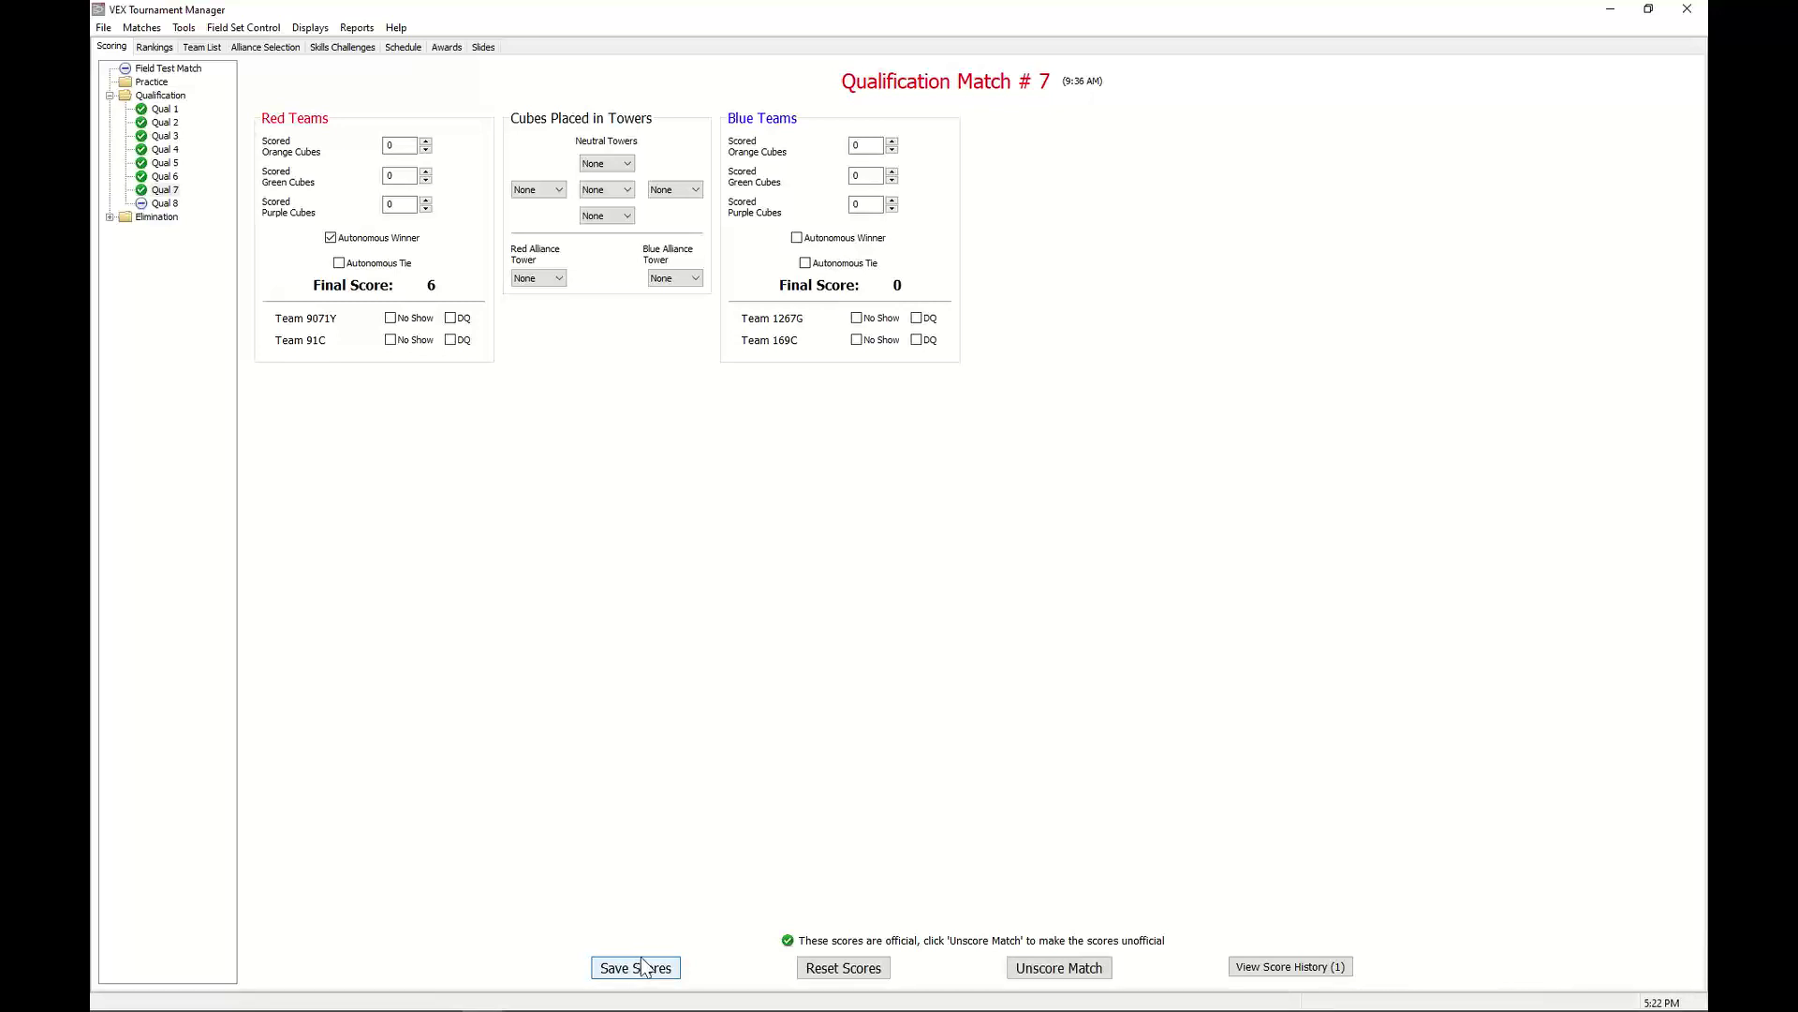
click(165, 203)
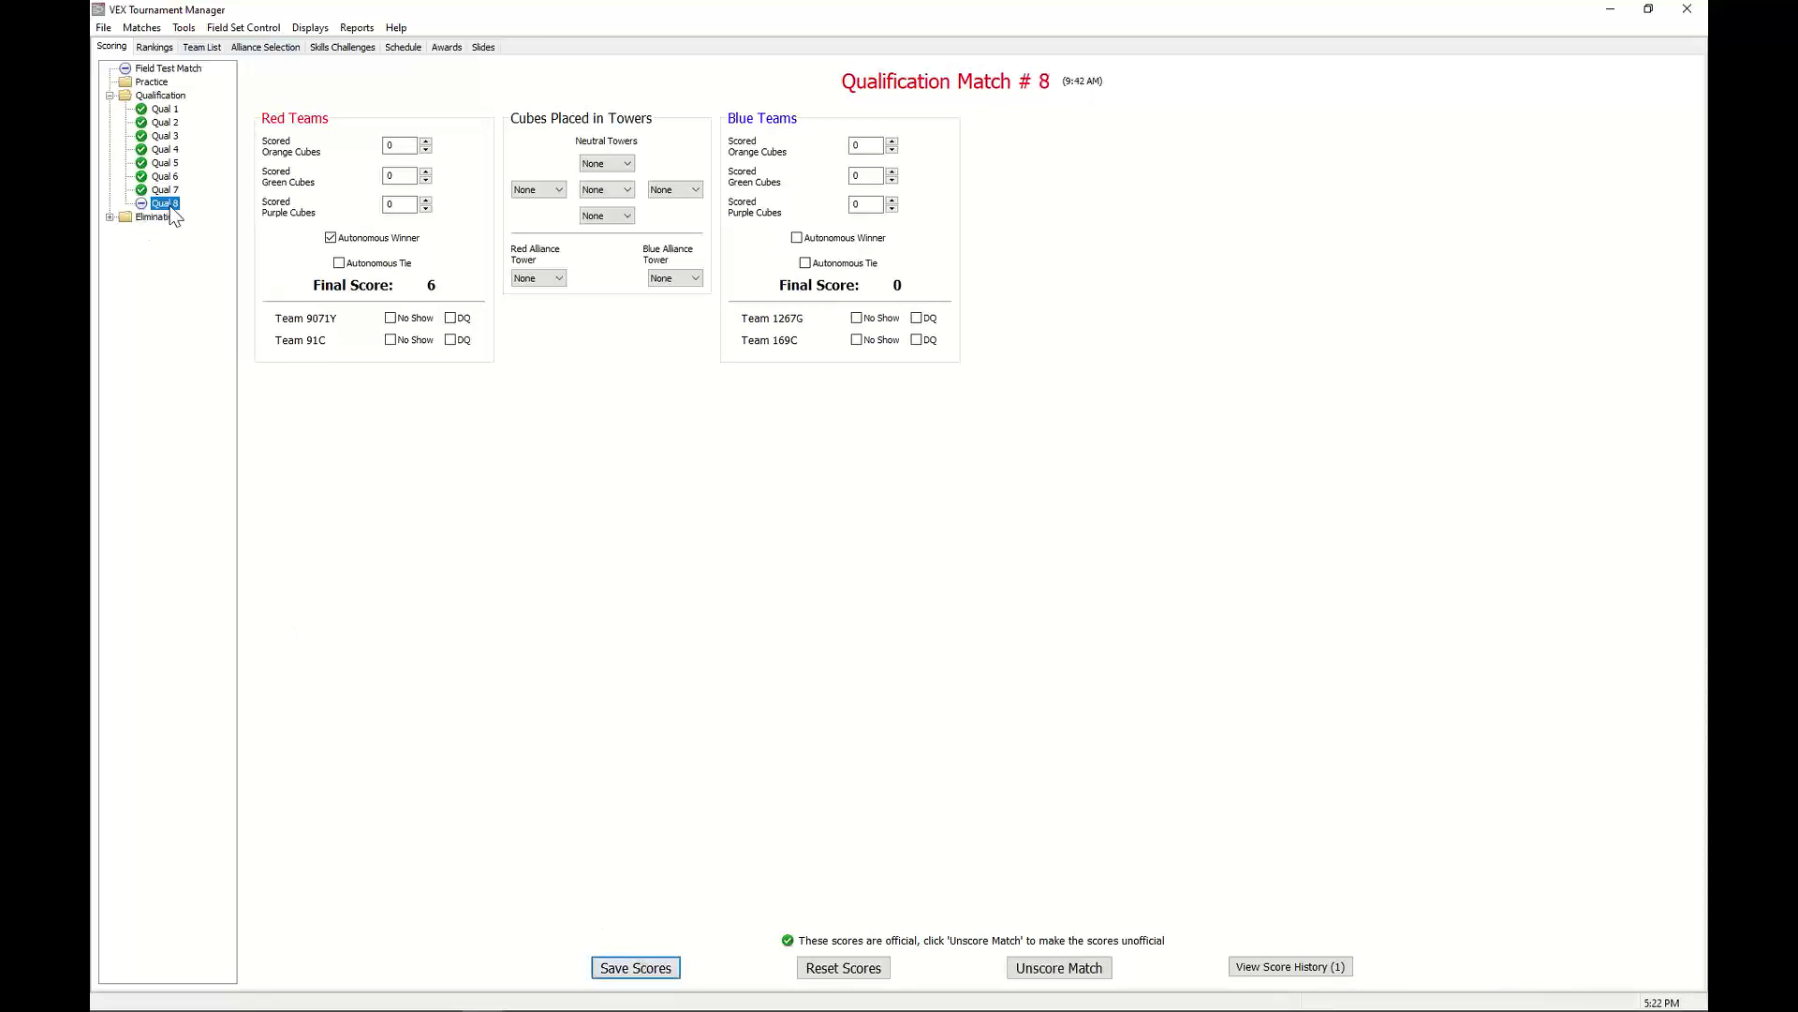
click(367, 240)
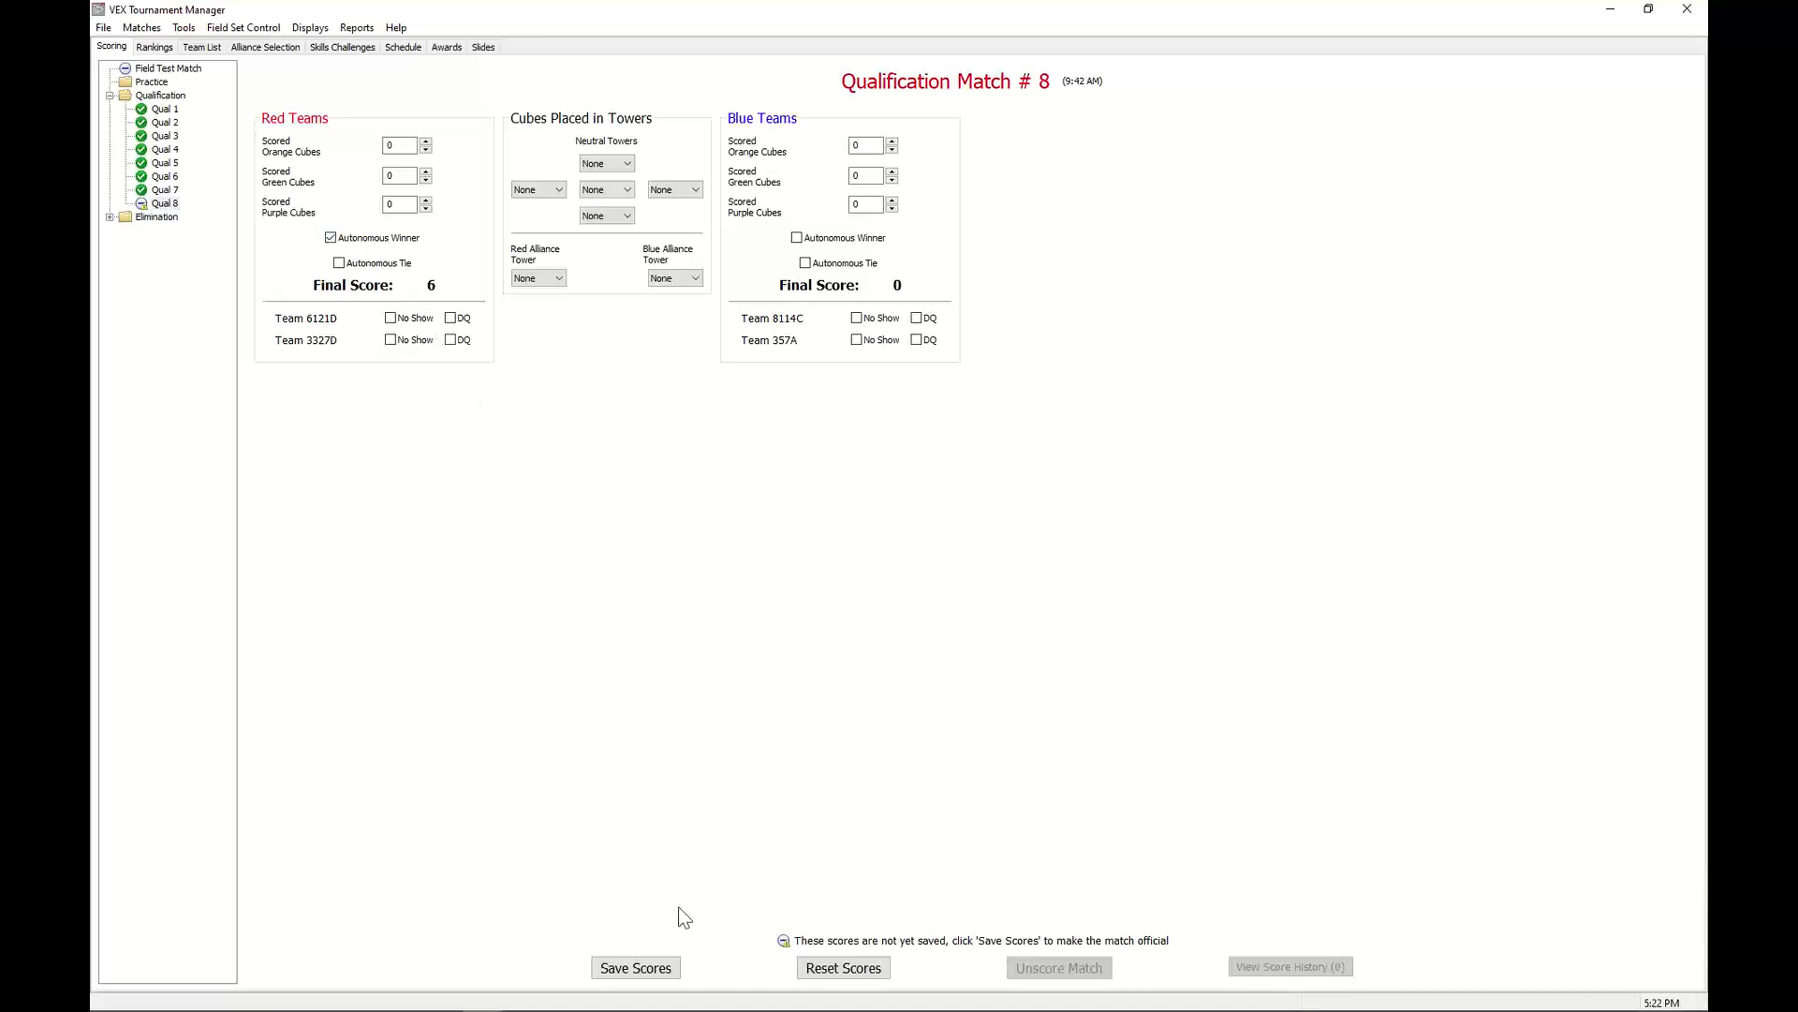
click(638, 969)
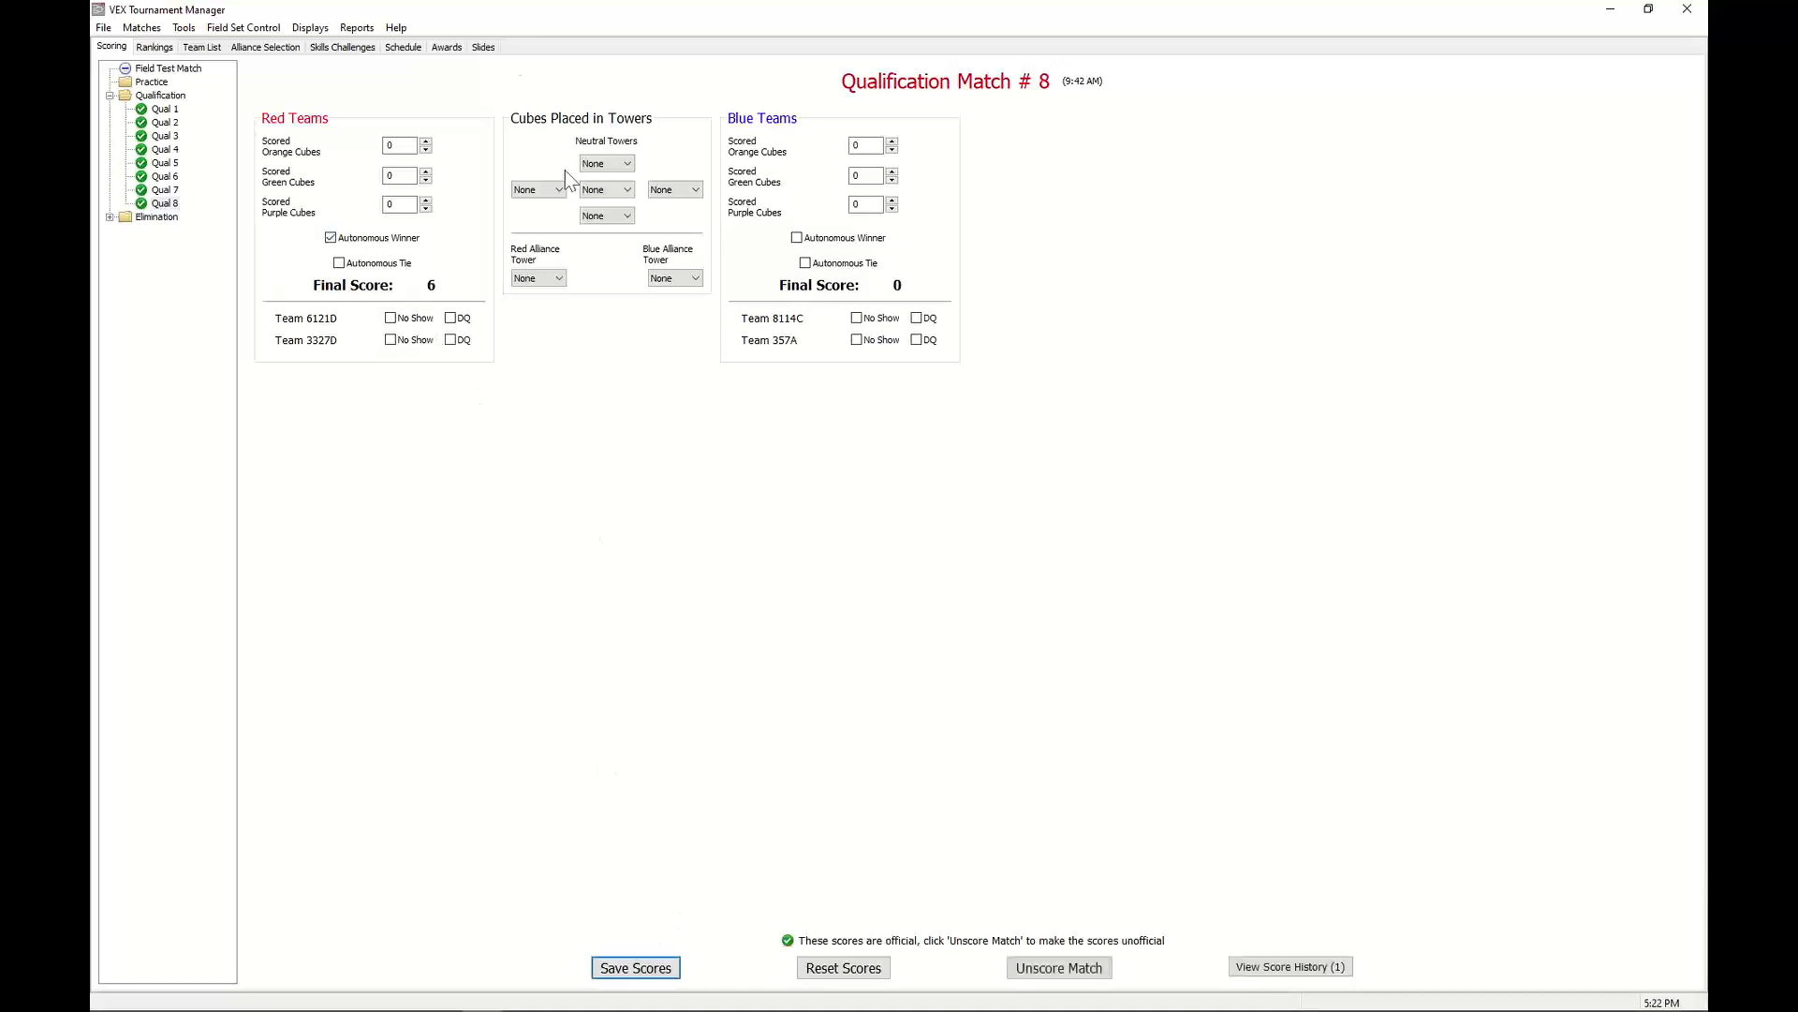
- Start alliance selection with all teams eligible and pick 255B, 91N and 357A for seeds 1–3
click(271, 49)
click(1045, 522)
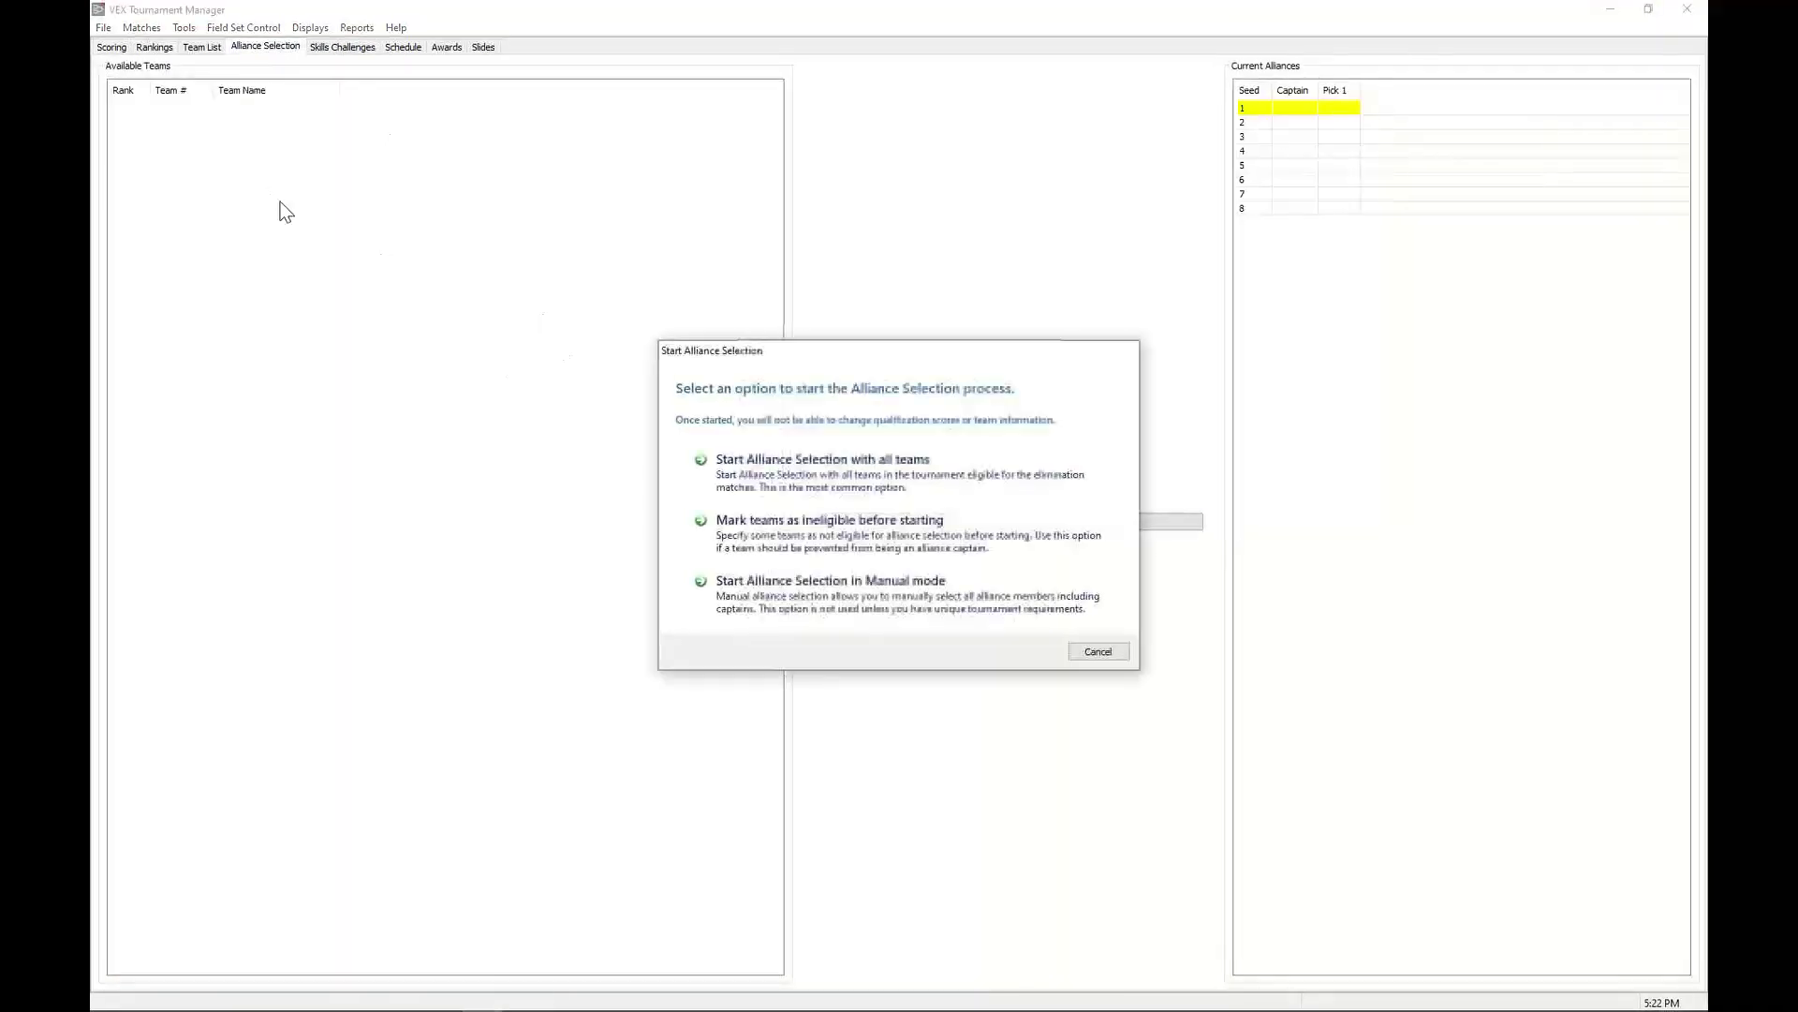
click(751, 484)
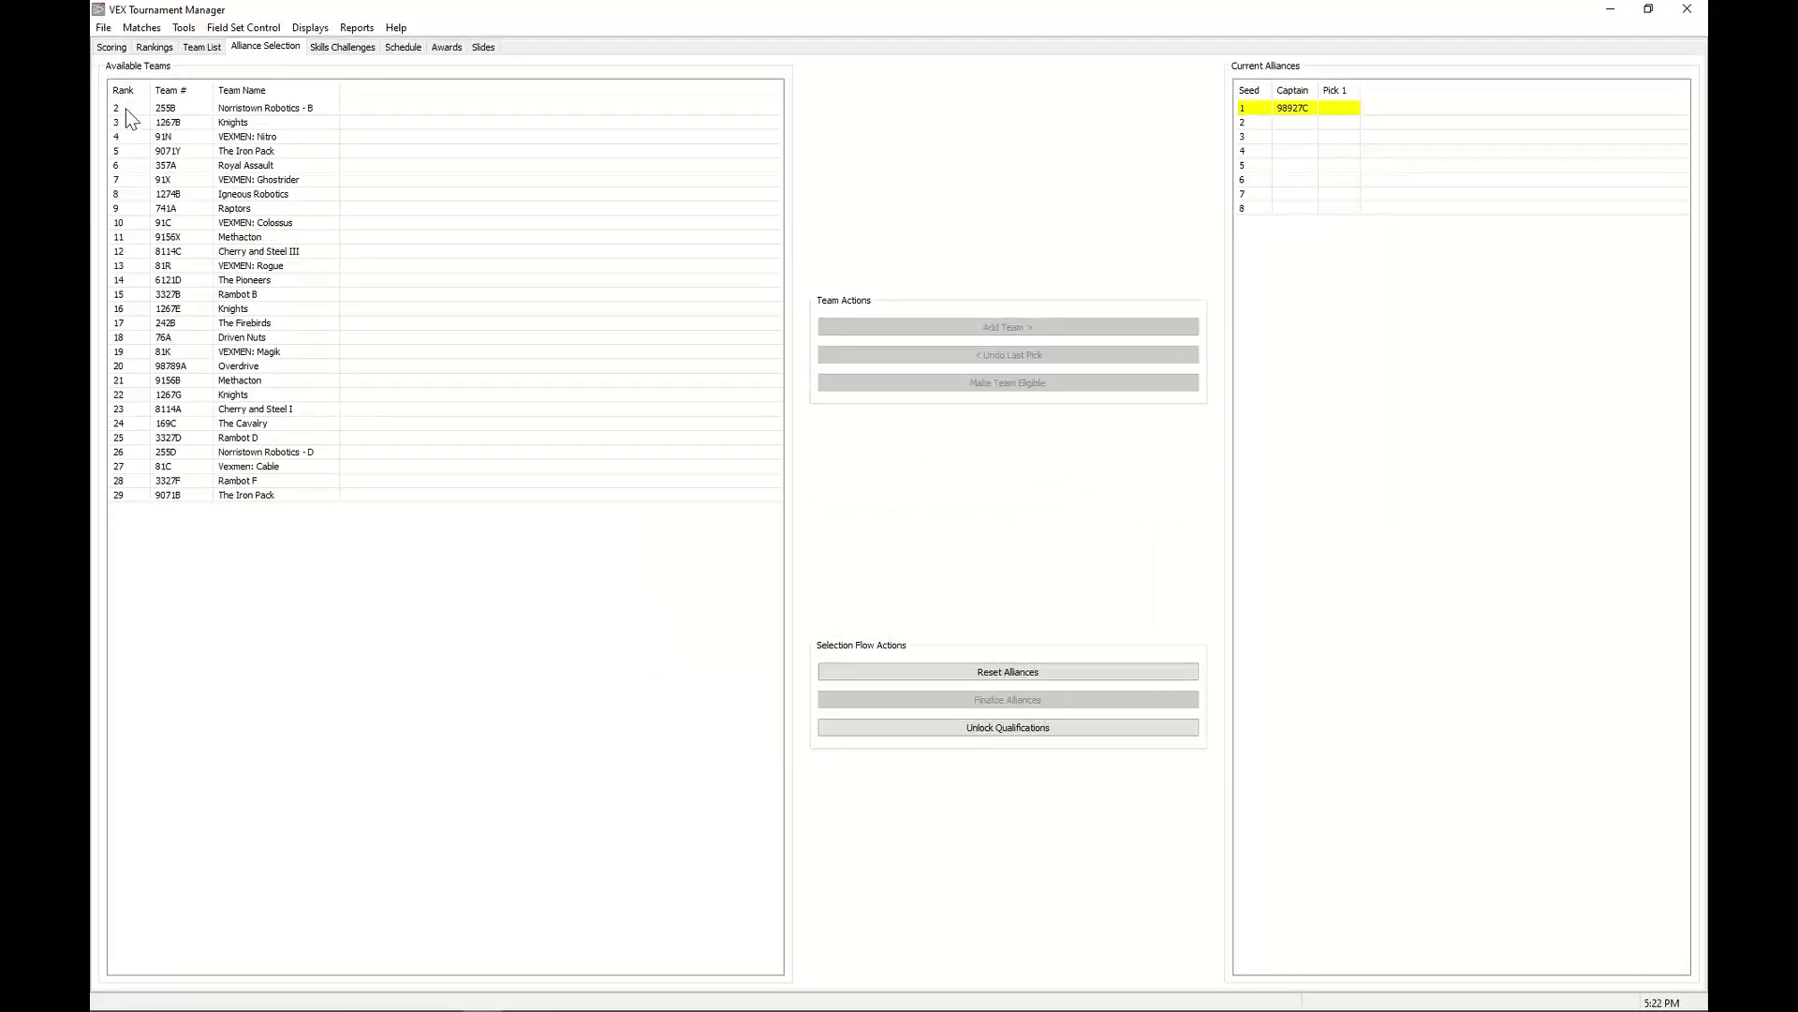
double_click(126, 109)
key(Return)
double_click(125, 109)
key(Return)
double_click(126, 108)
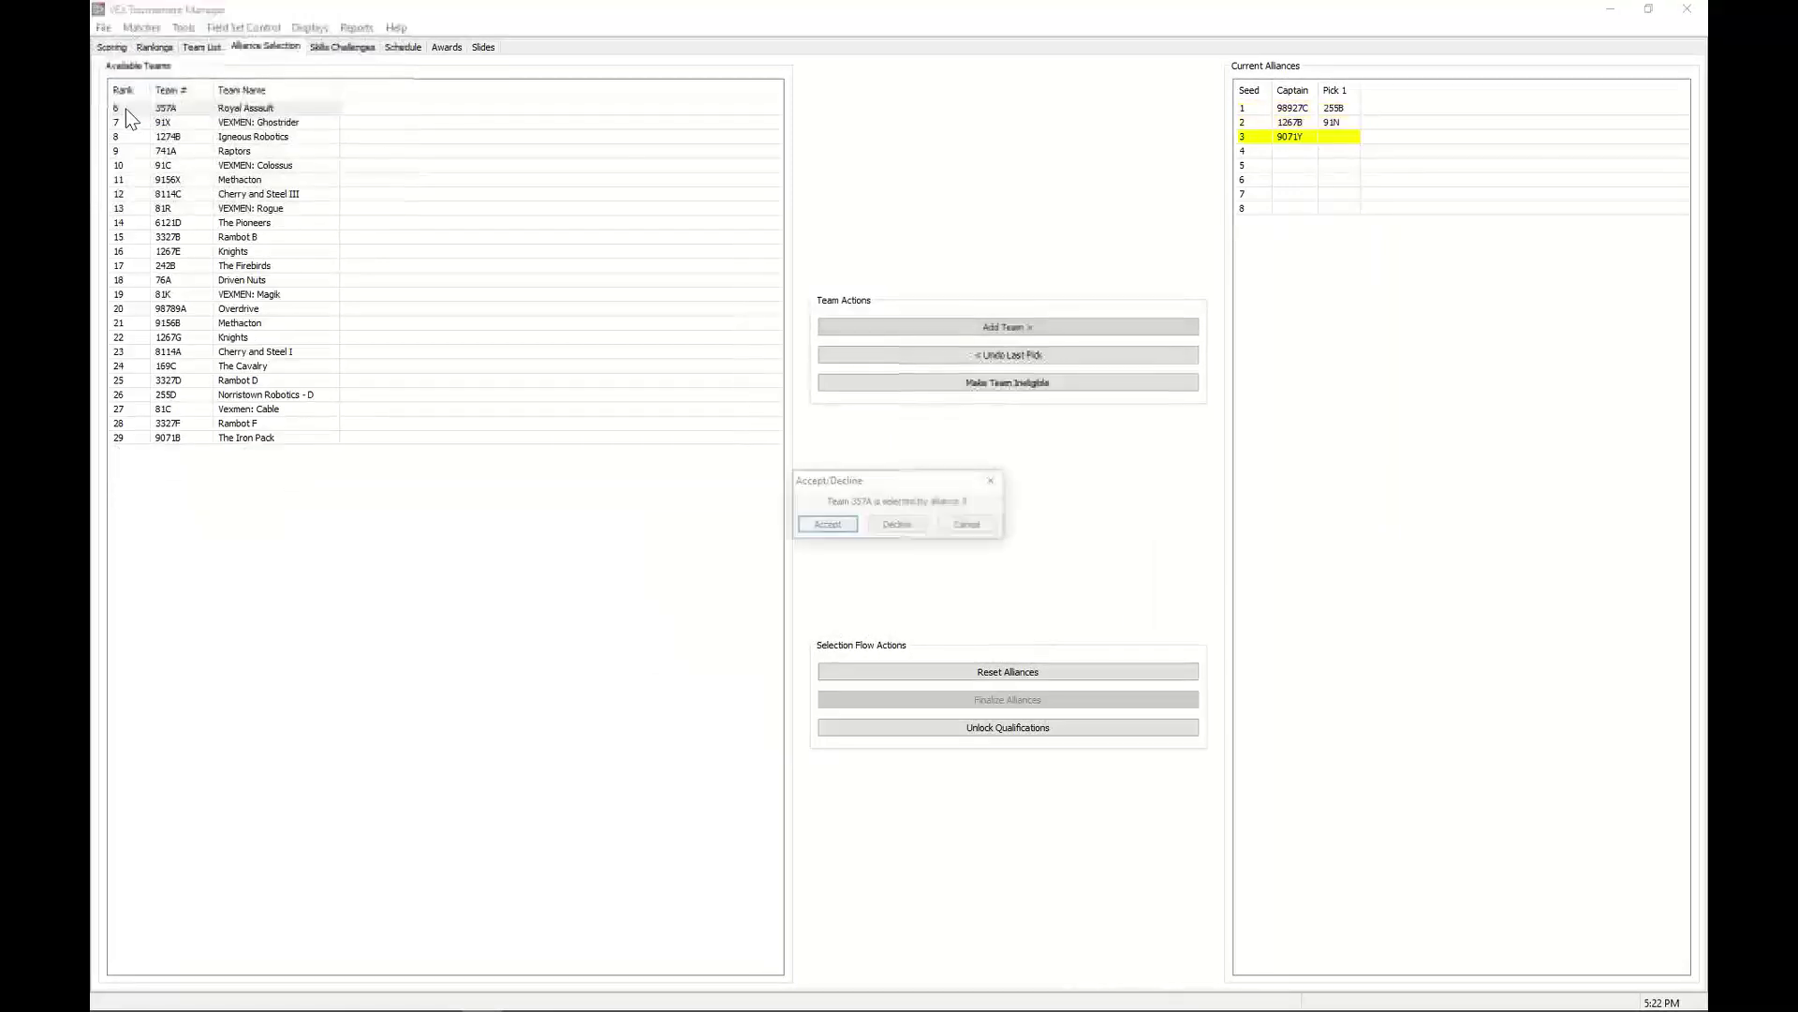
key(Return)
double_click(125, 108)
key(Return)
- Accept the remaining top-available picks and finalize all eight alliances
double_click(125, 109)
key(Return)
double_click(126, 109)
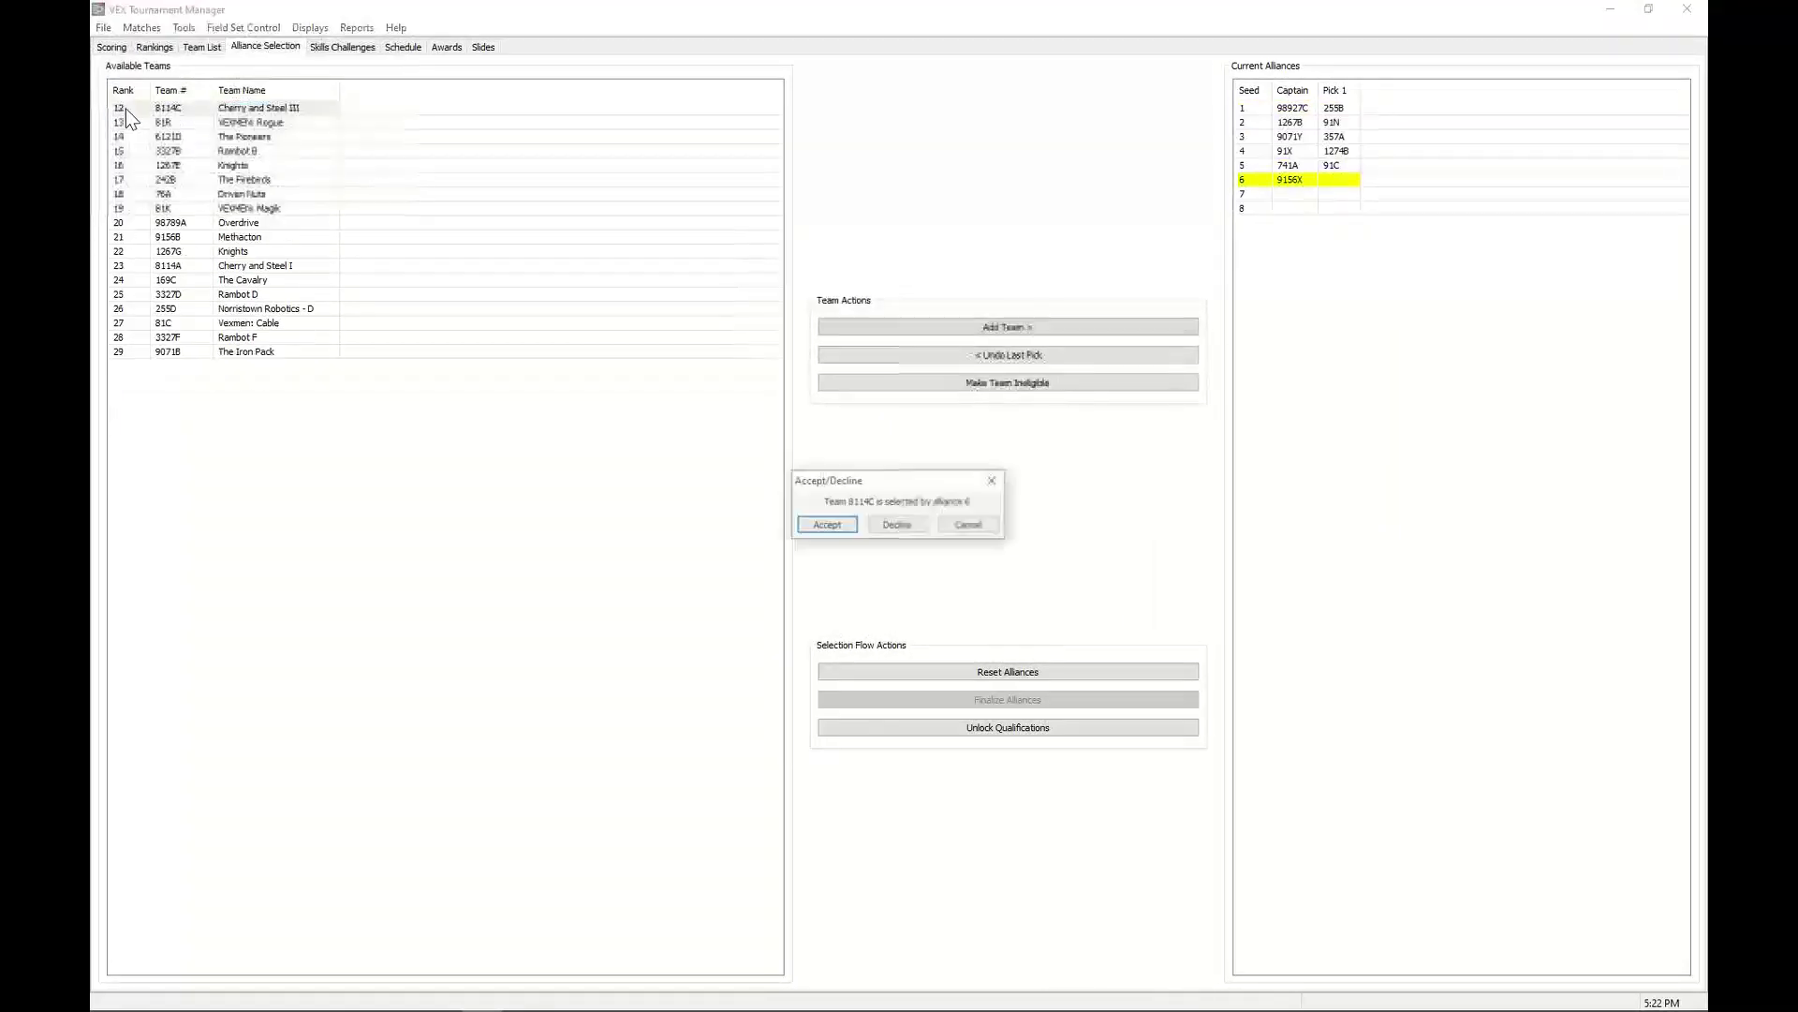
key(Return)
double_click(126, 109)
key(Return)
double_click(125, 109)
key(Return)
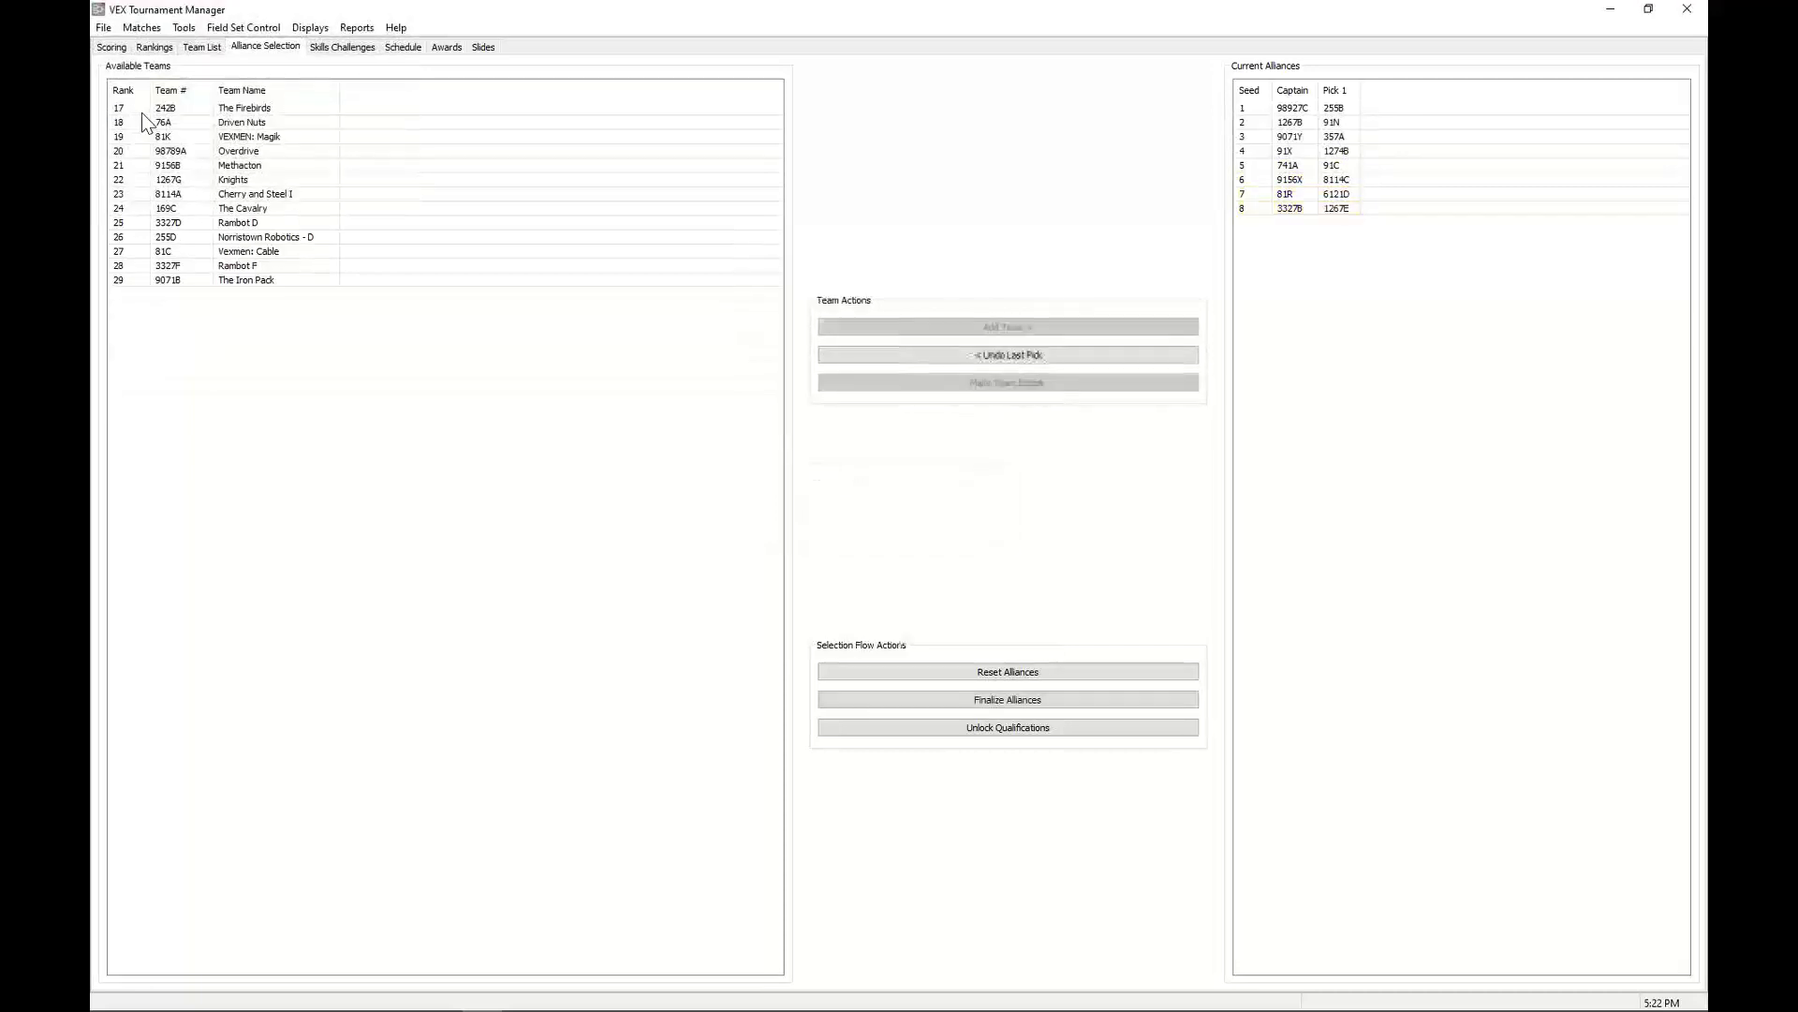
click(986, 703)
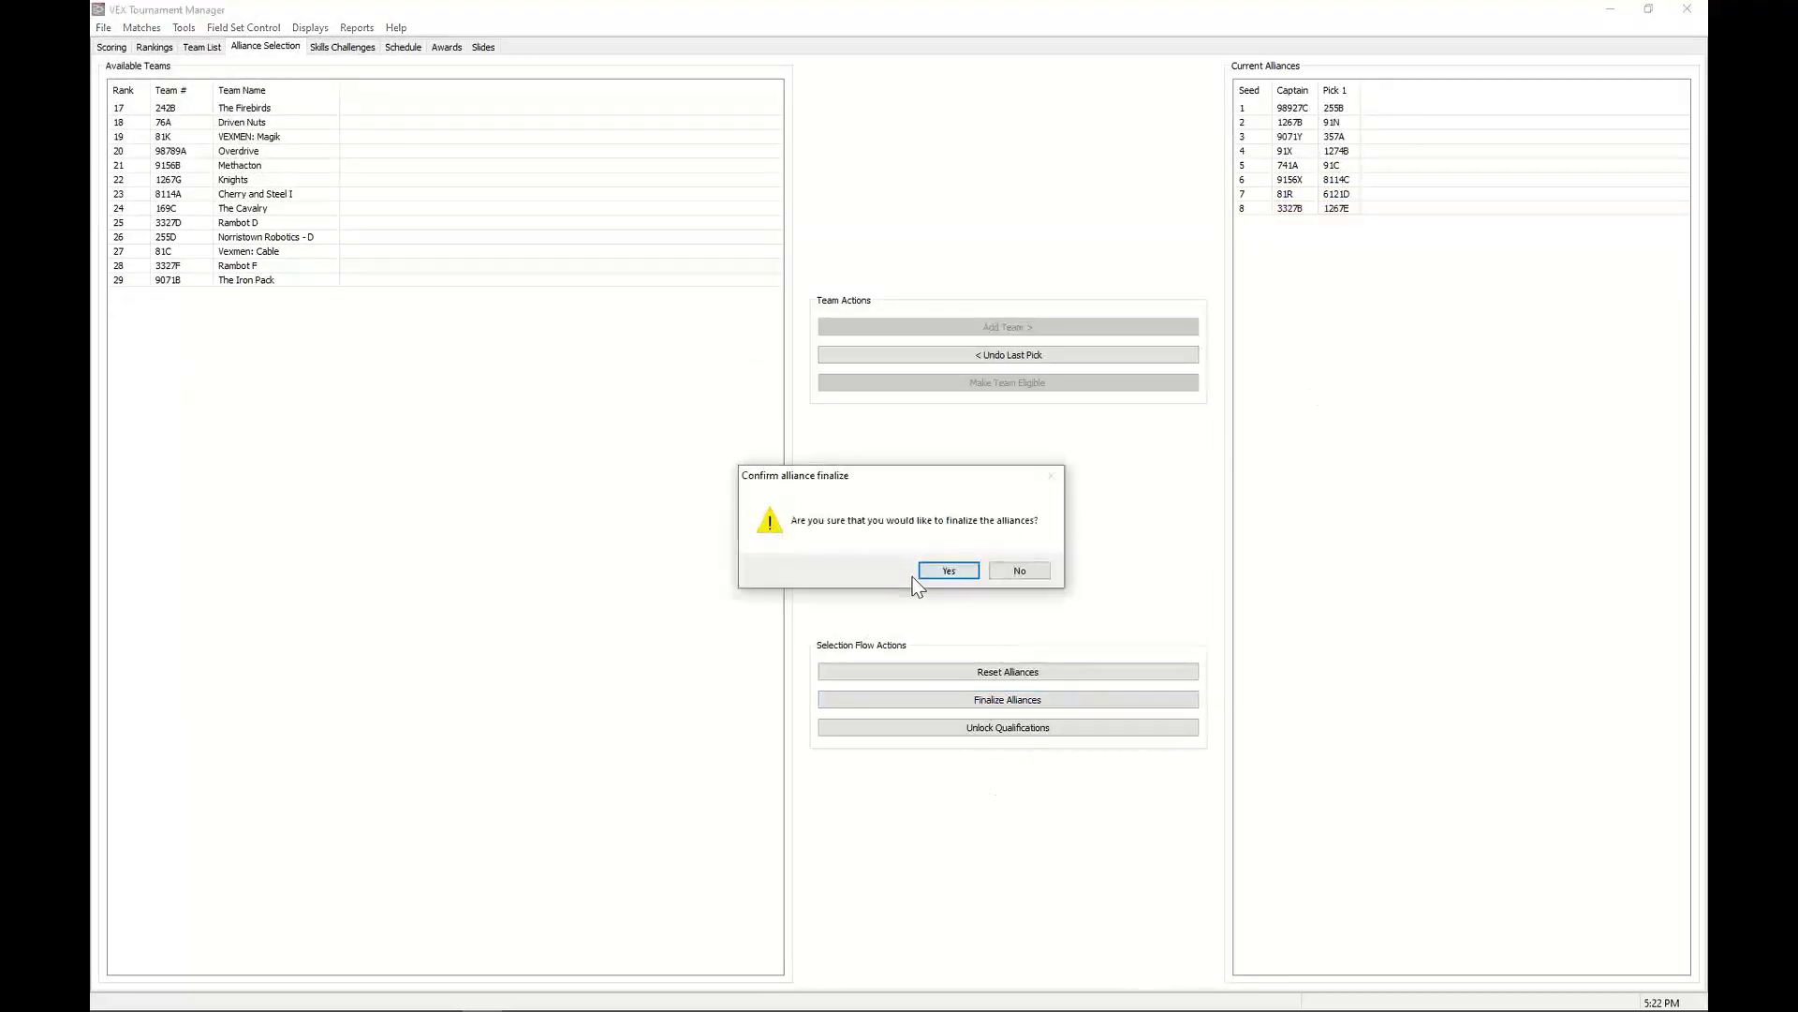
click(946, 575)
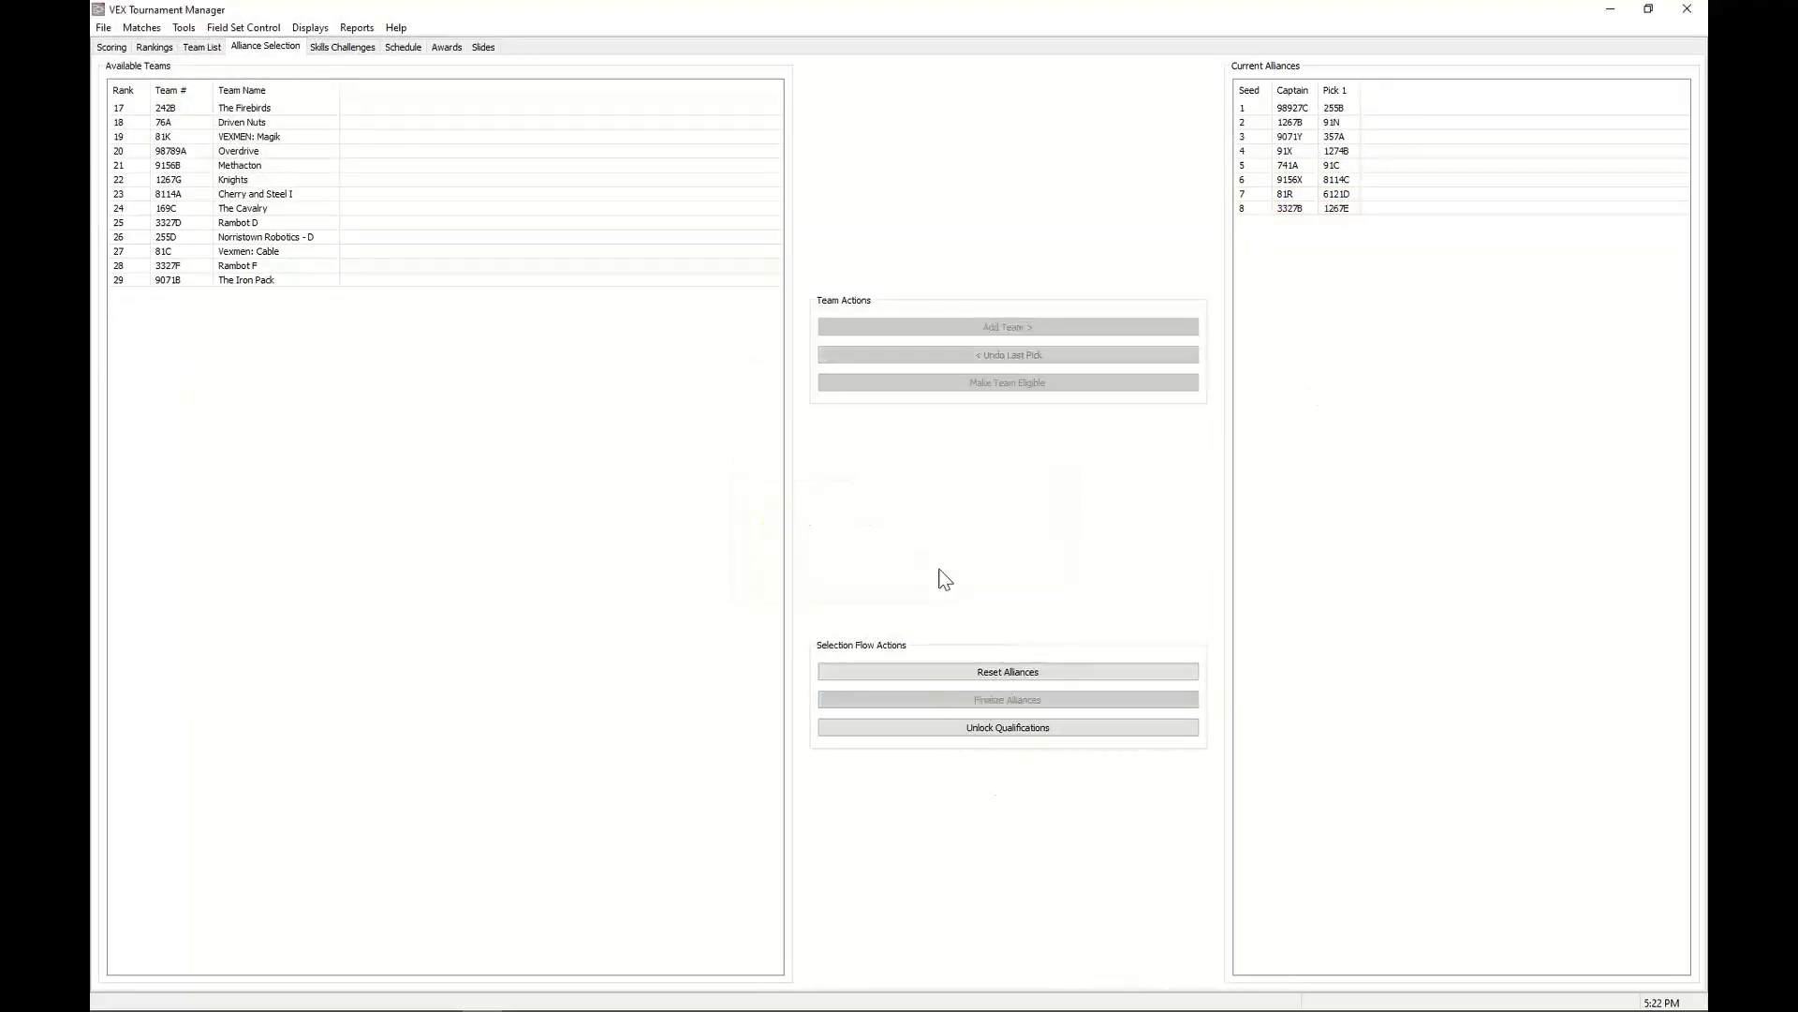
click(111, 47)
- Expand the quarterfinal brackets and save QF 1-1 and QF 2-1 with Red winning autonomous
click(109, 108)
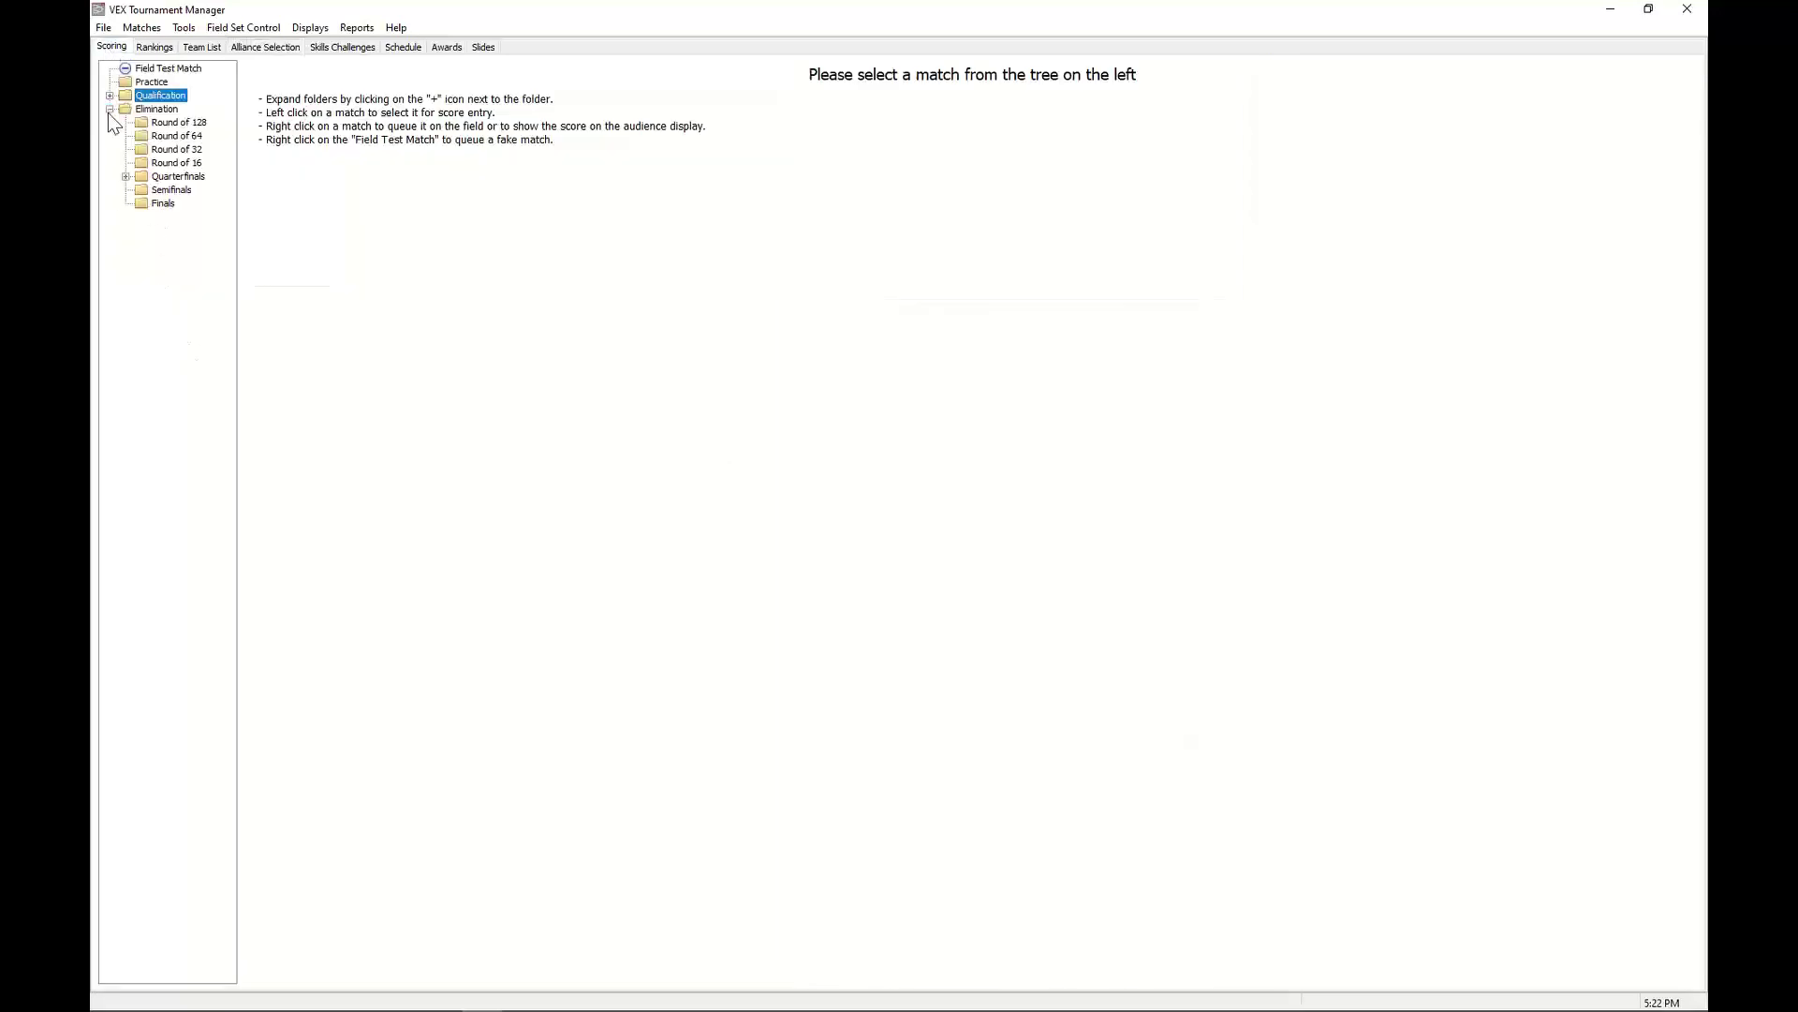
click(125, 176)
click(142, 189)
click(142, 216)
click(141, 244)
click(142, 271)
click(198, 203)
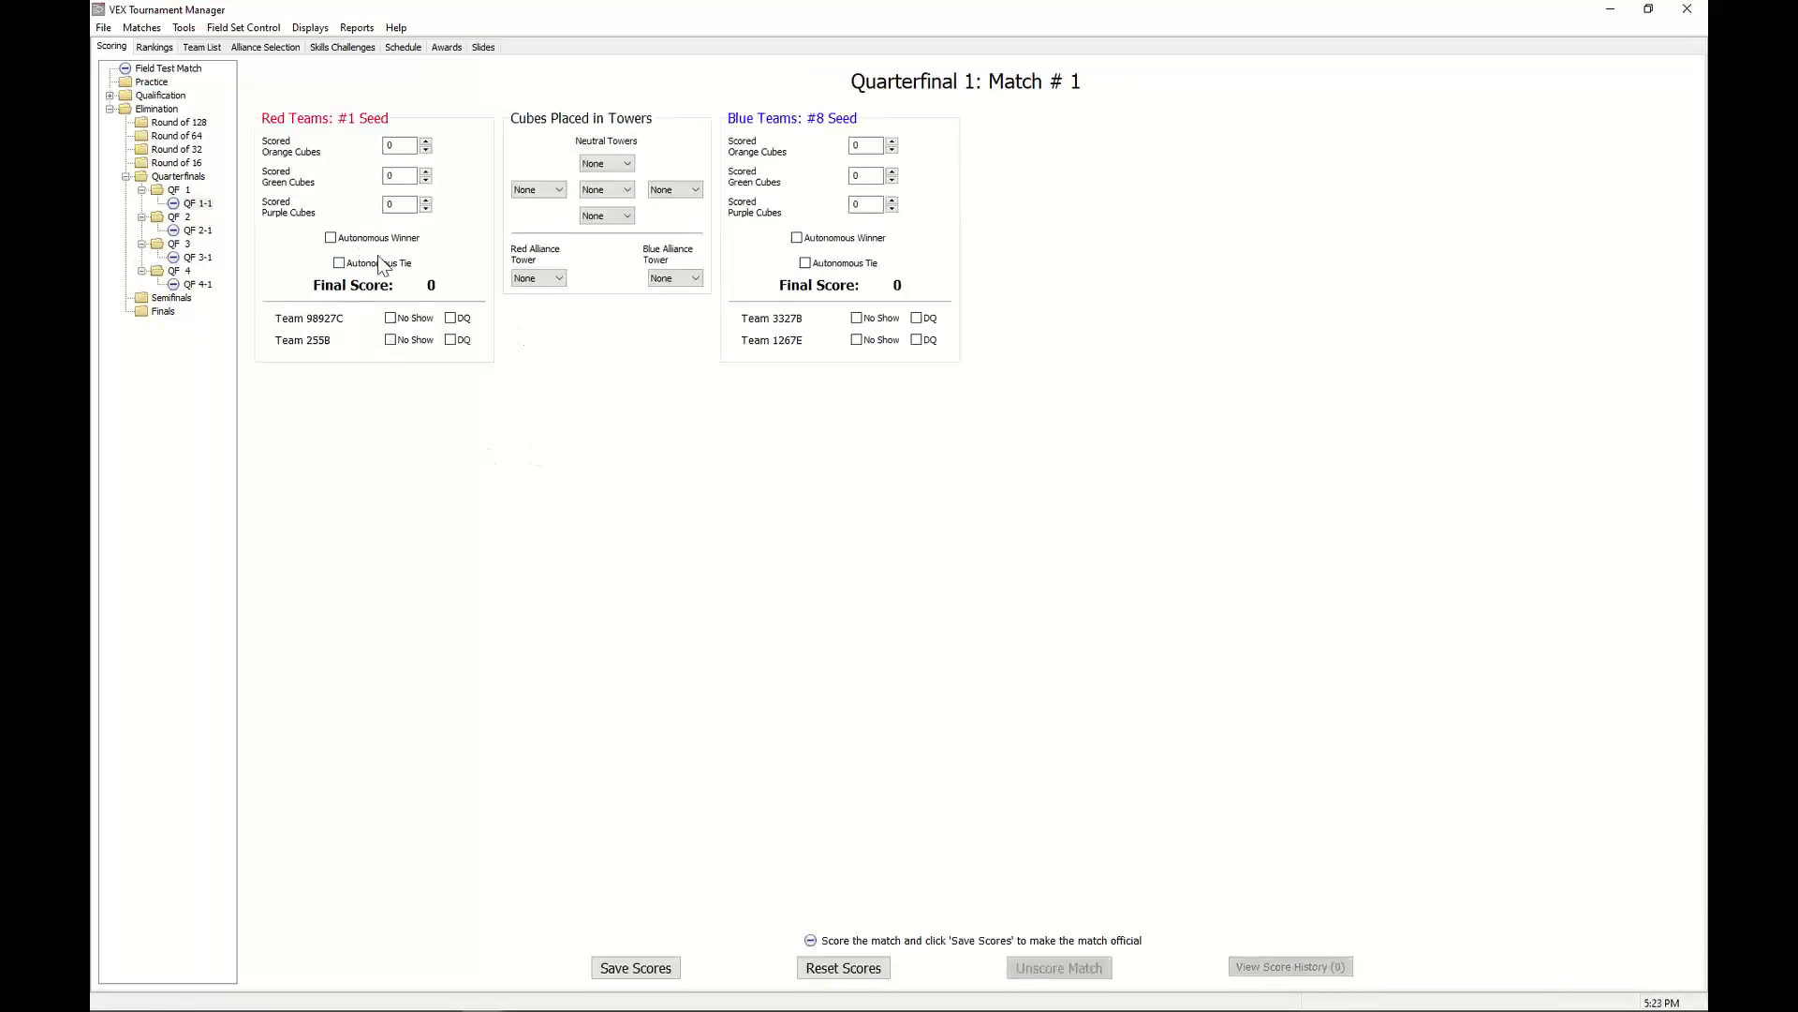
click(388, 239)
click(635, 967)
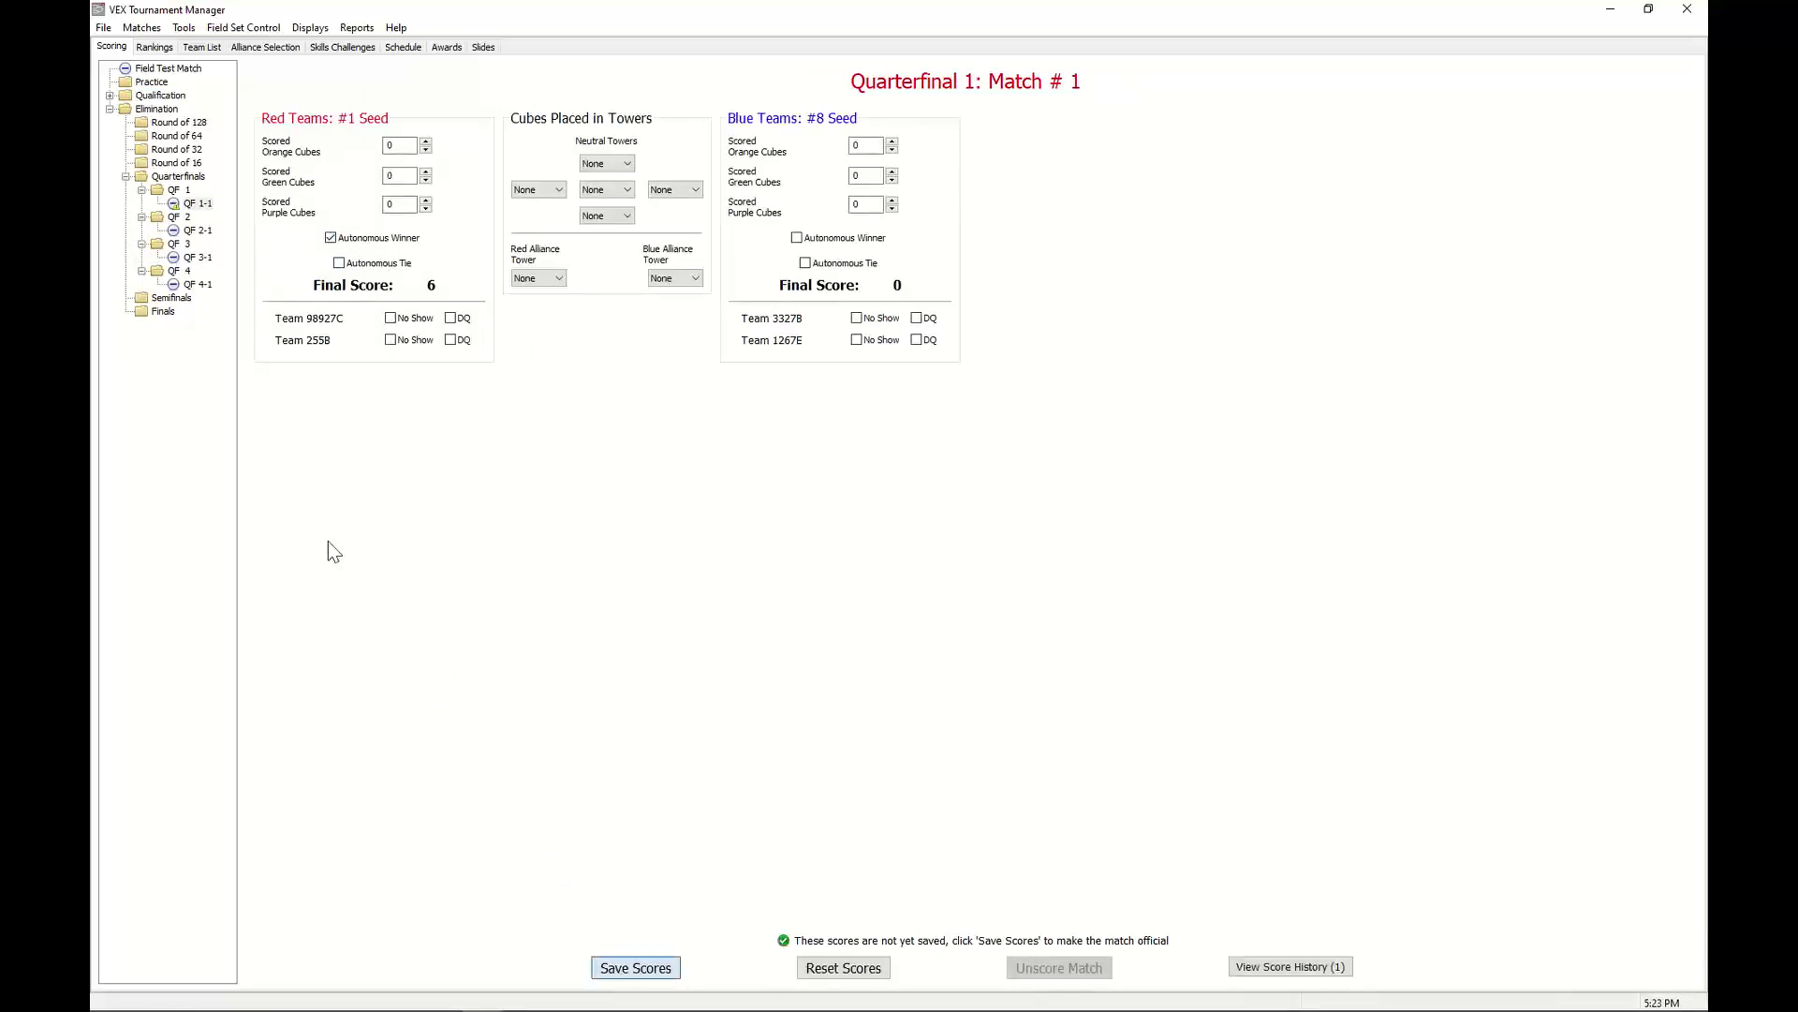
click(196, 231)
click(351, 240)
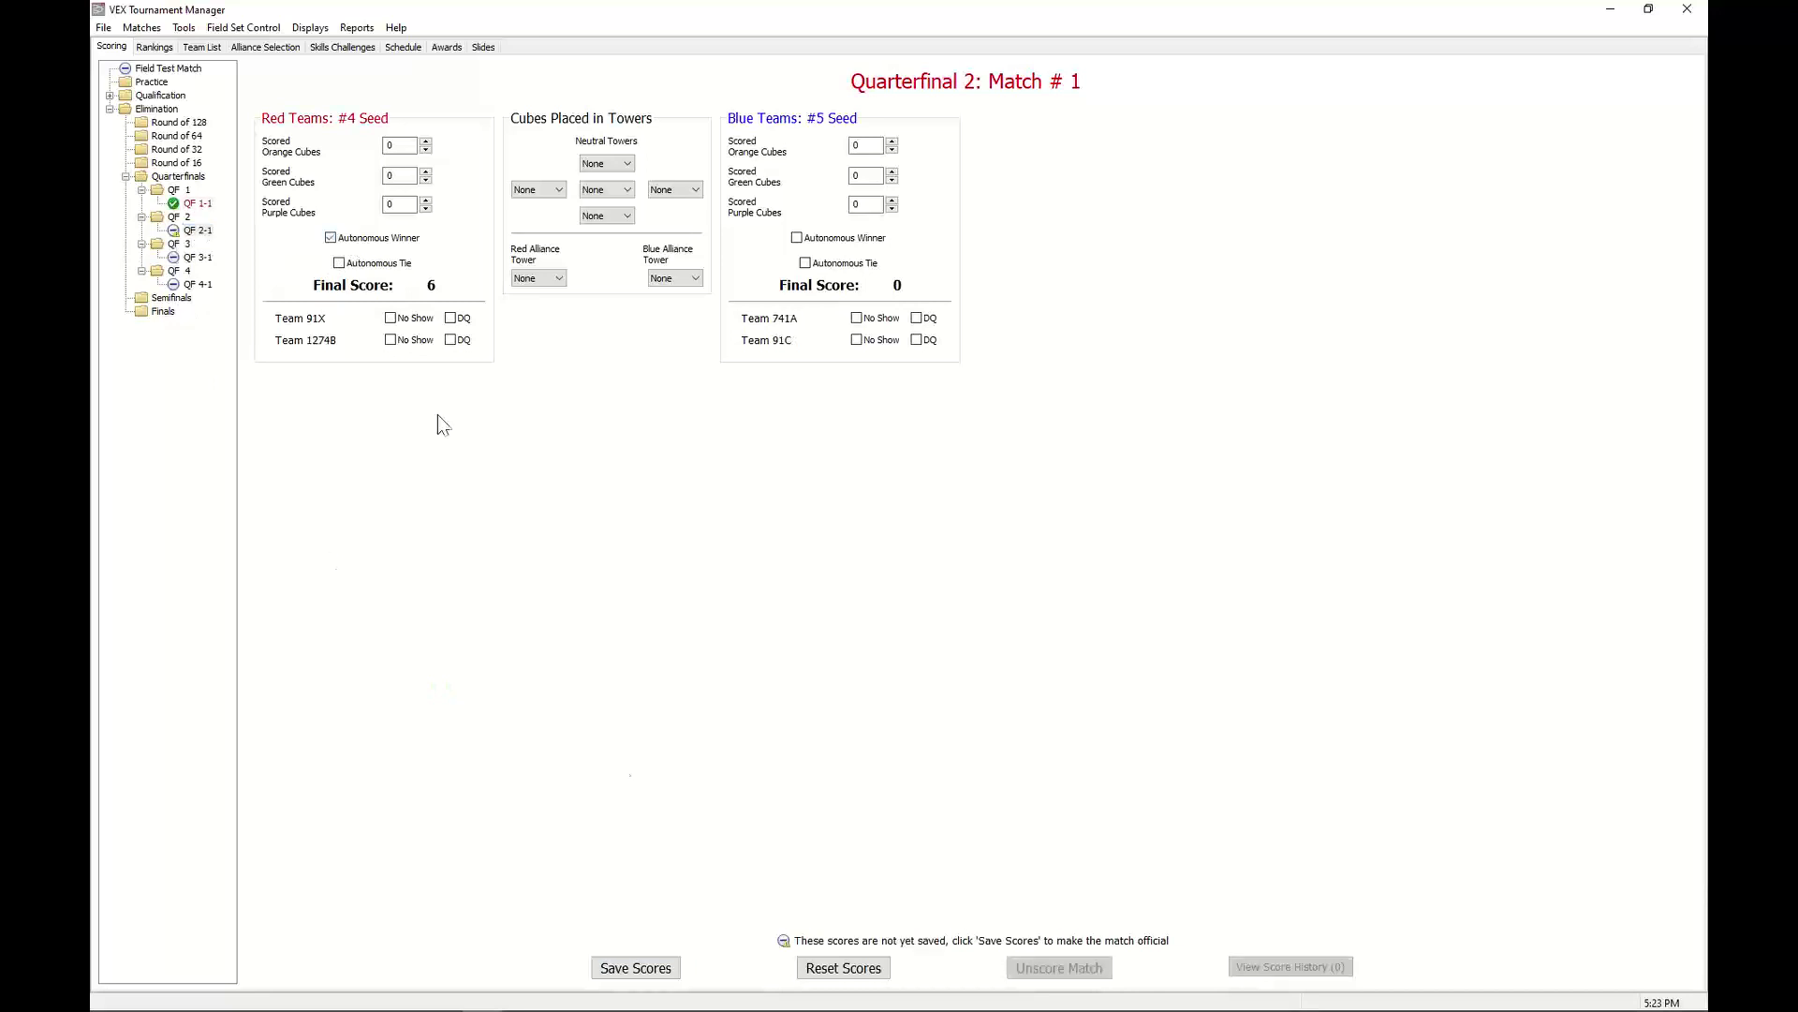
click(623, 970)
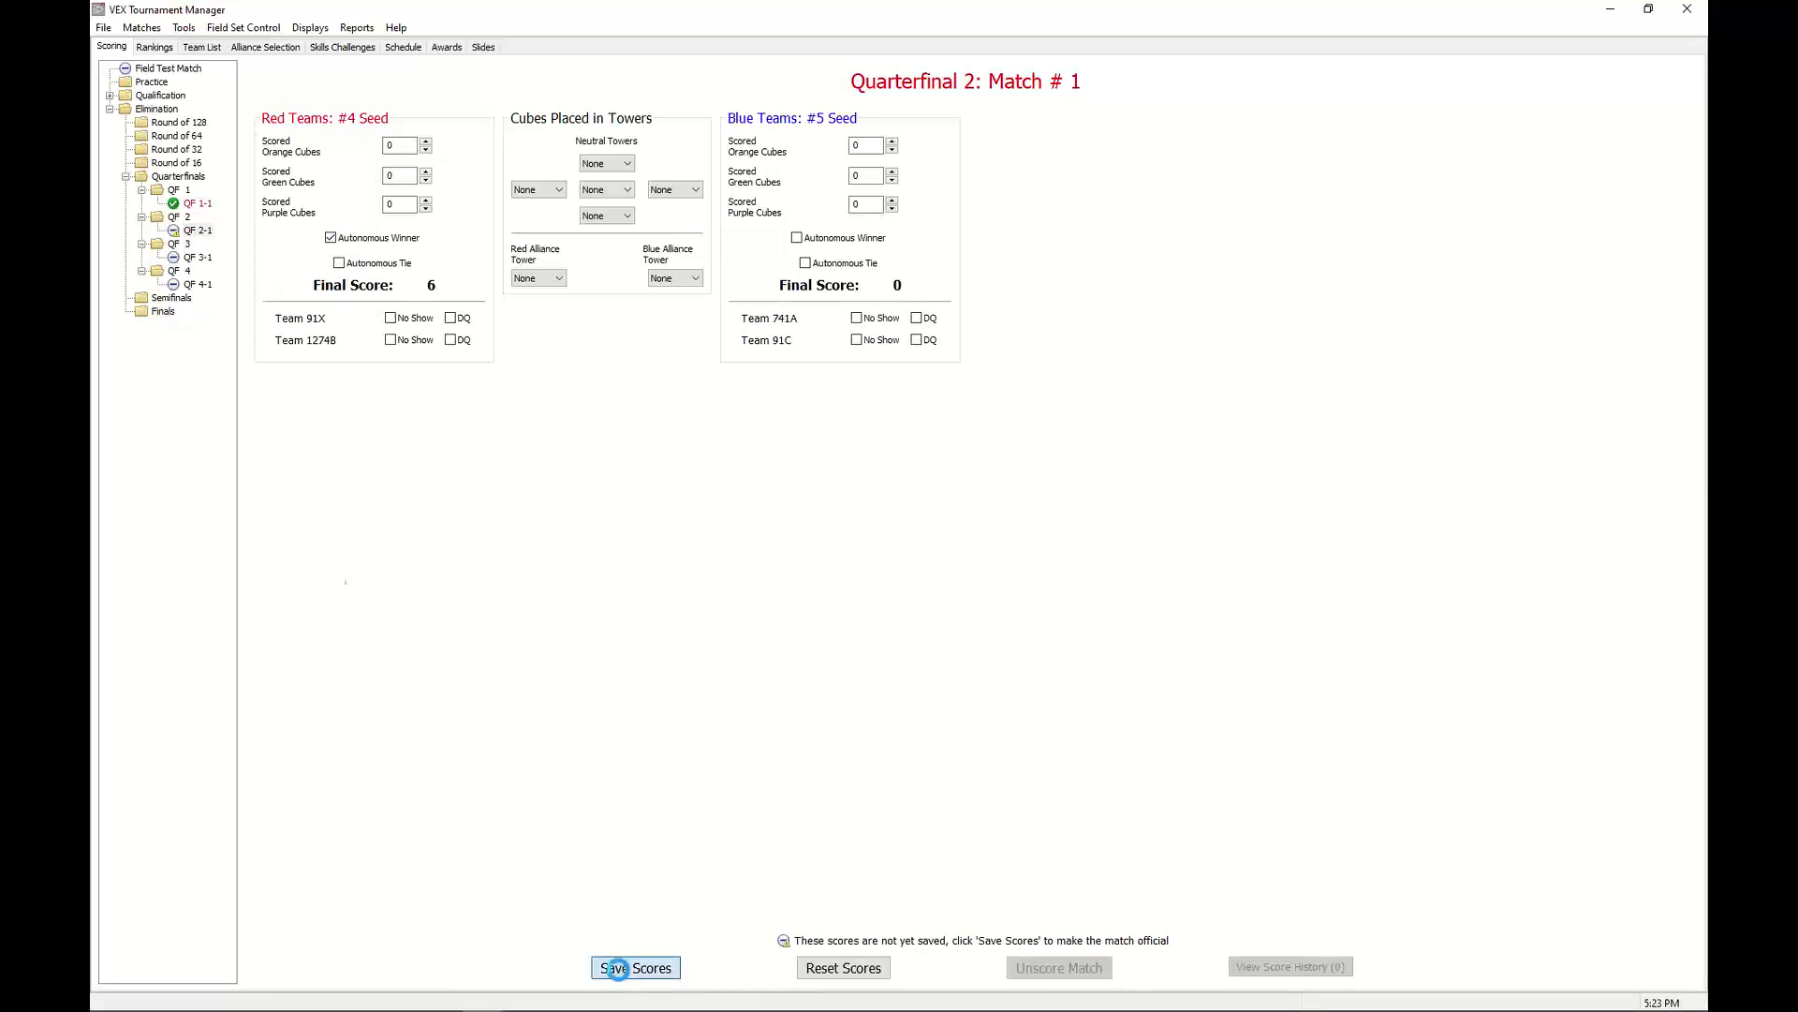
- Save QF 3-1 and QF 4-1 as official with Red winning autonomous
click(199, 257)
click(380, 241)
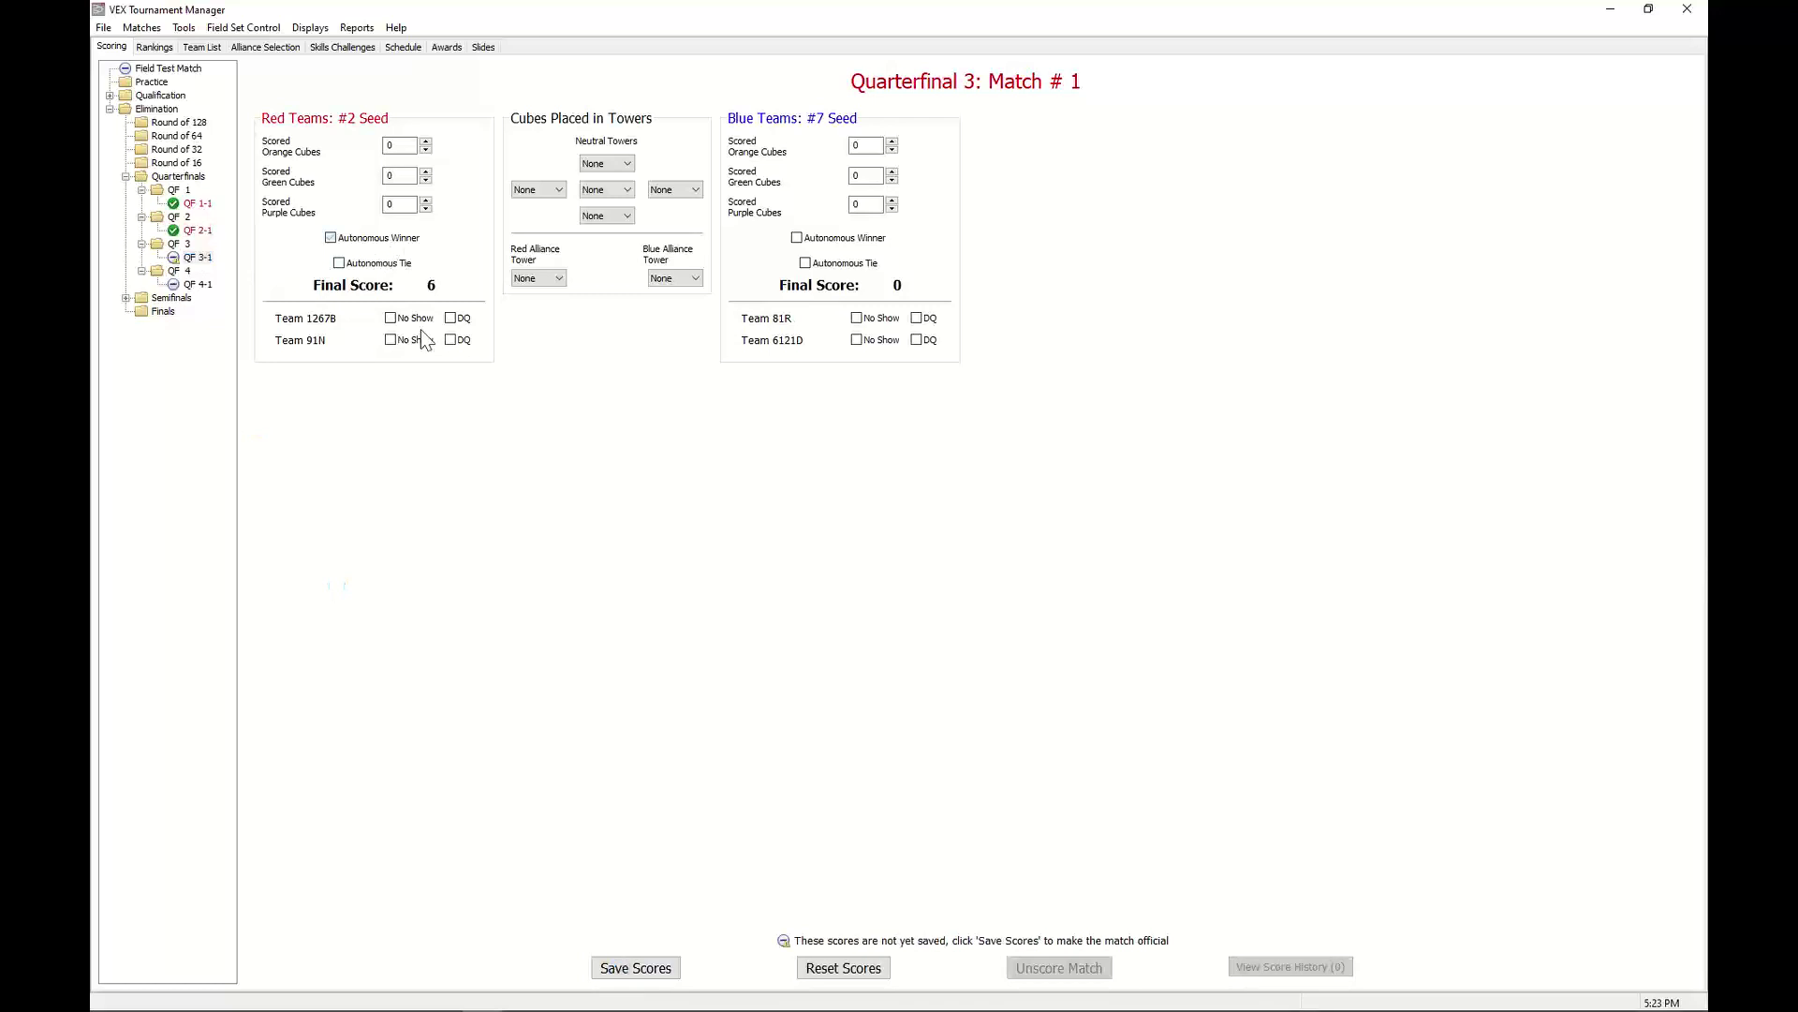
click(623, 970)
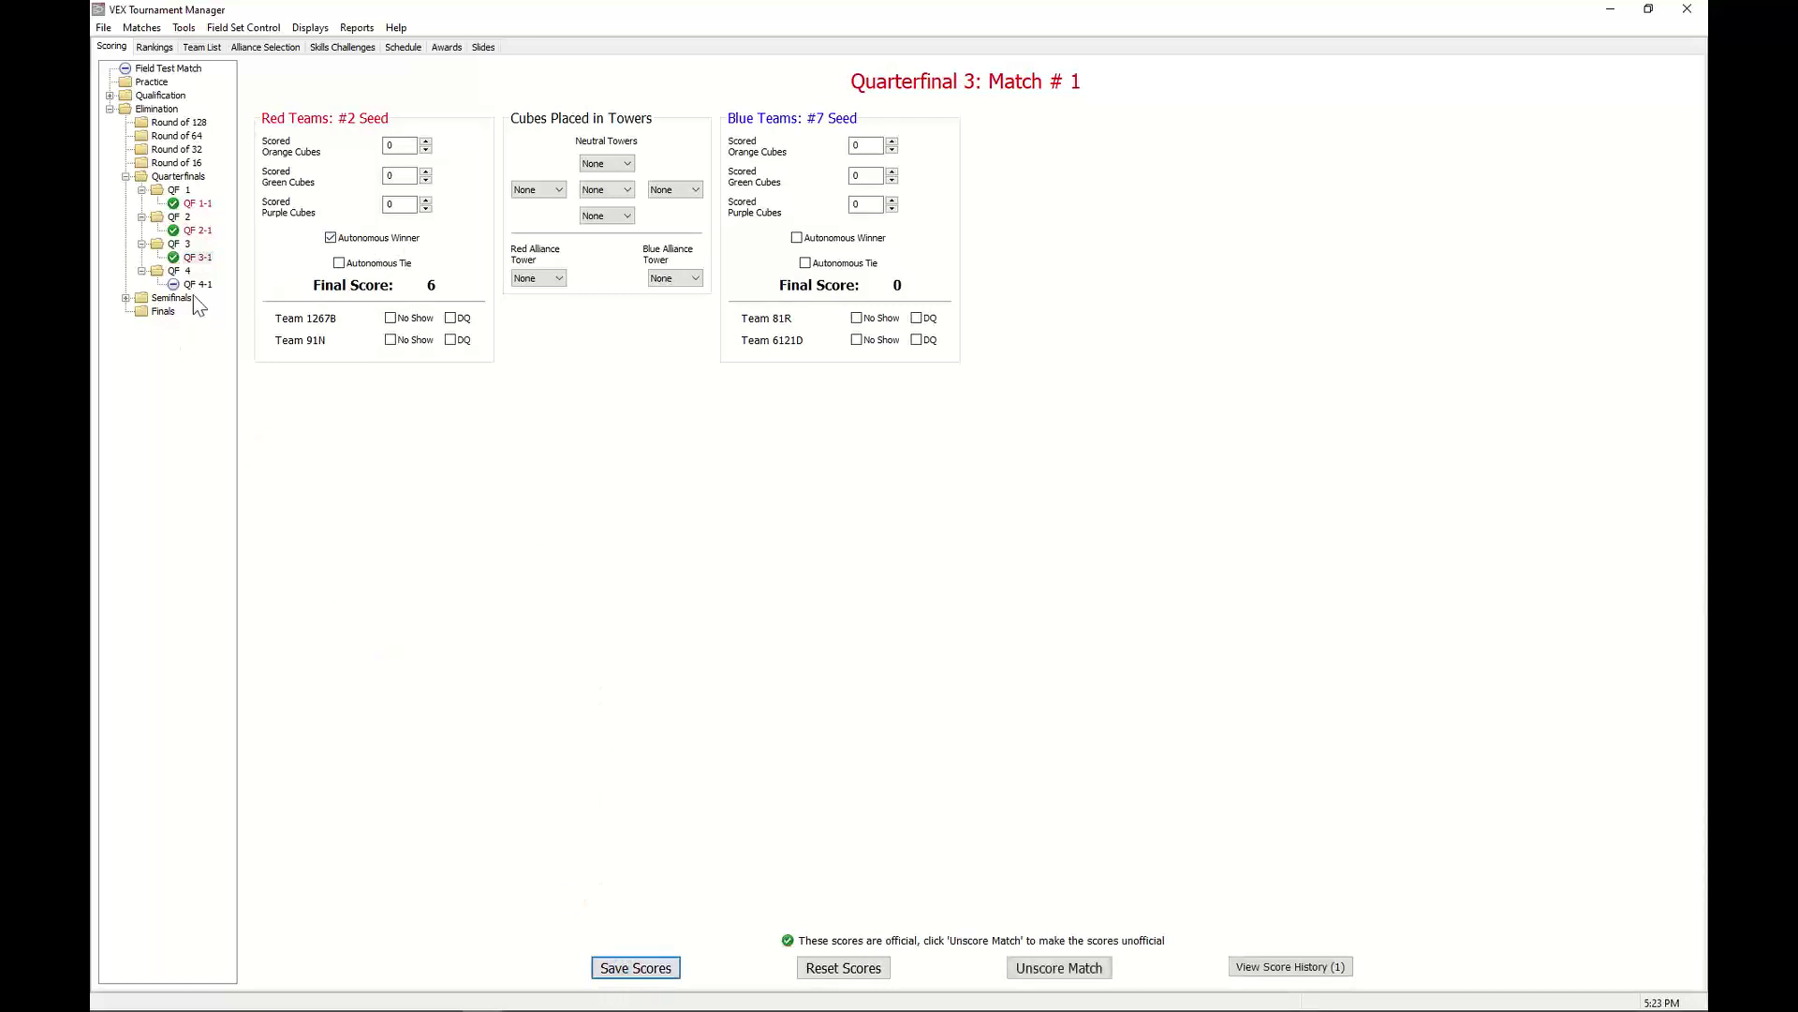
click(198, 284)
click(368, 242)
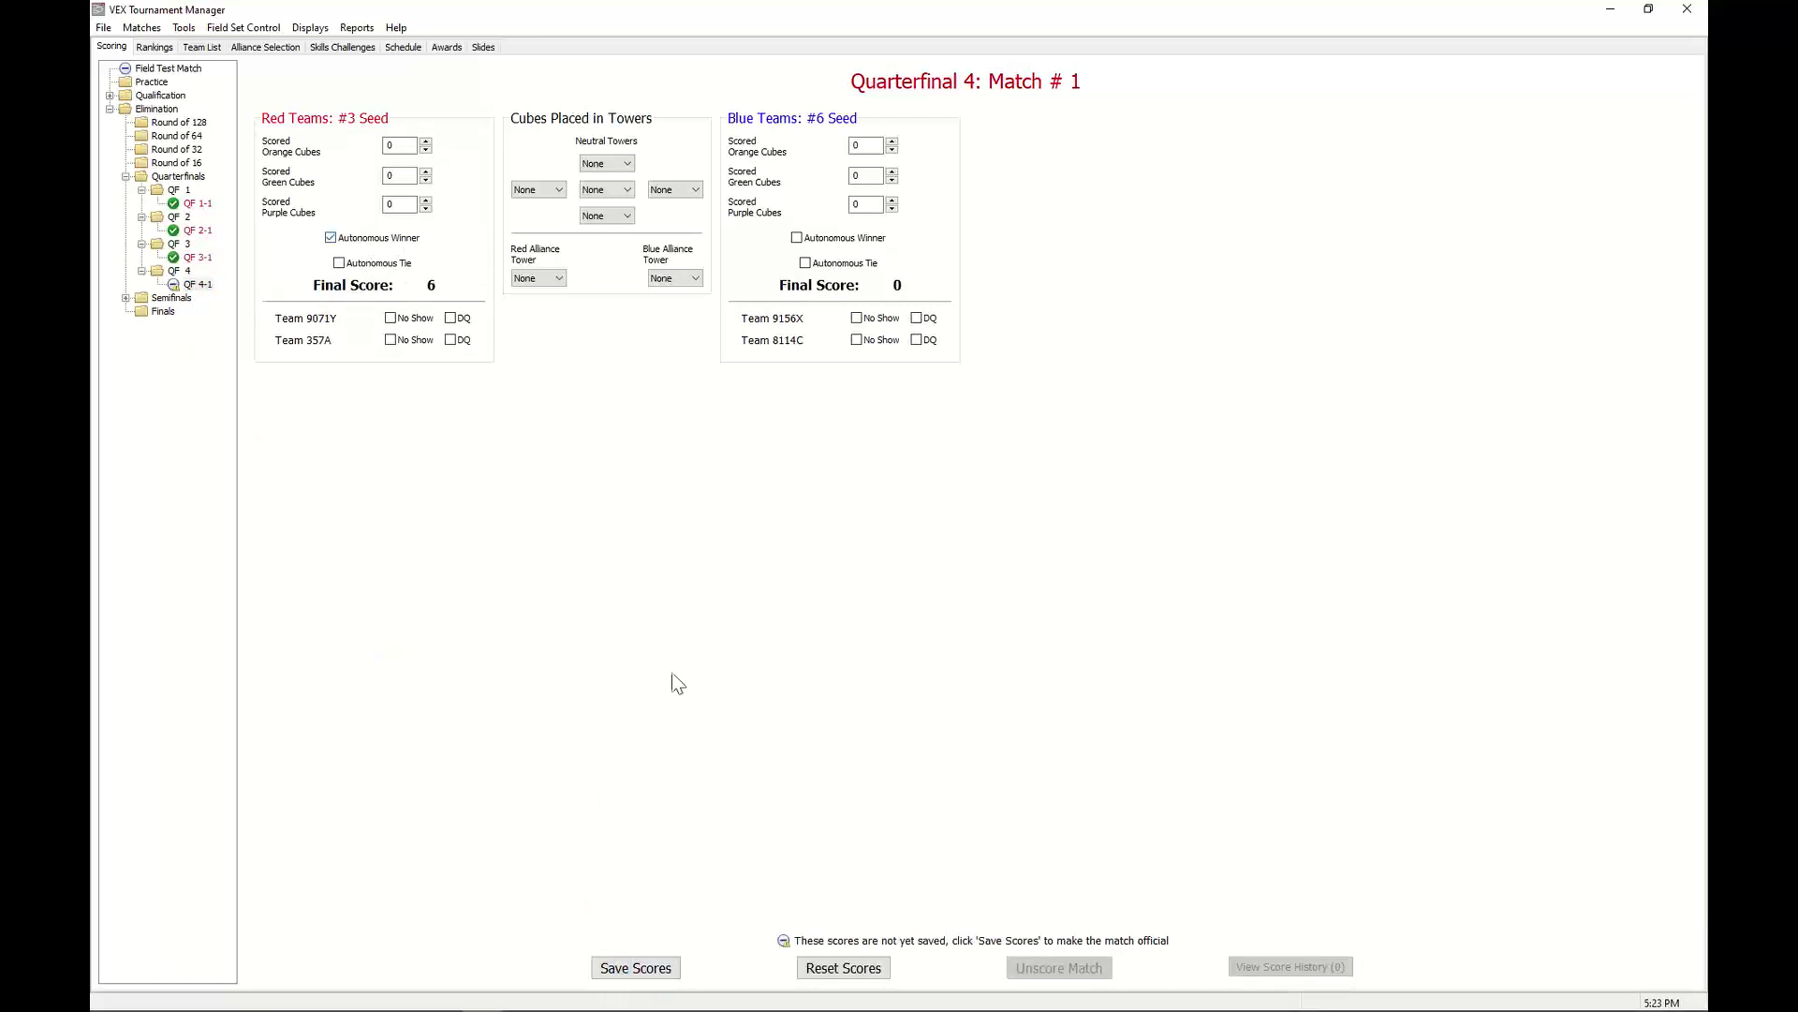
click(635, 967)
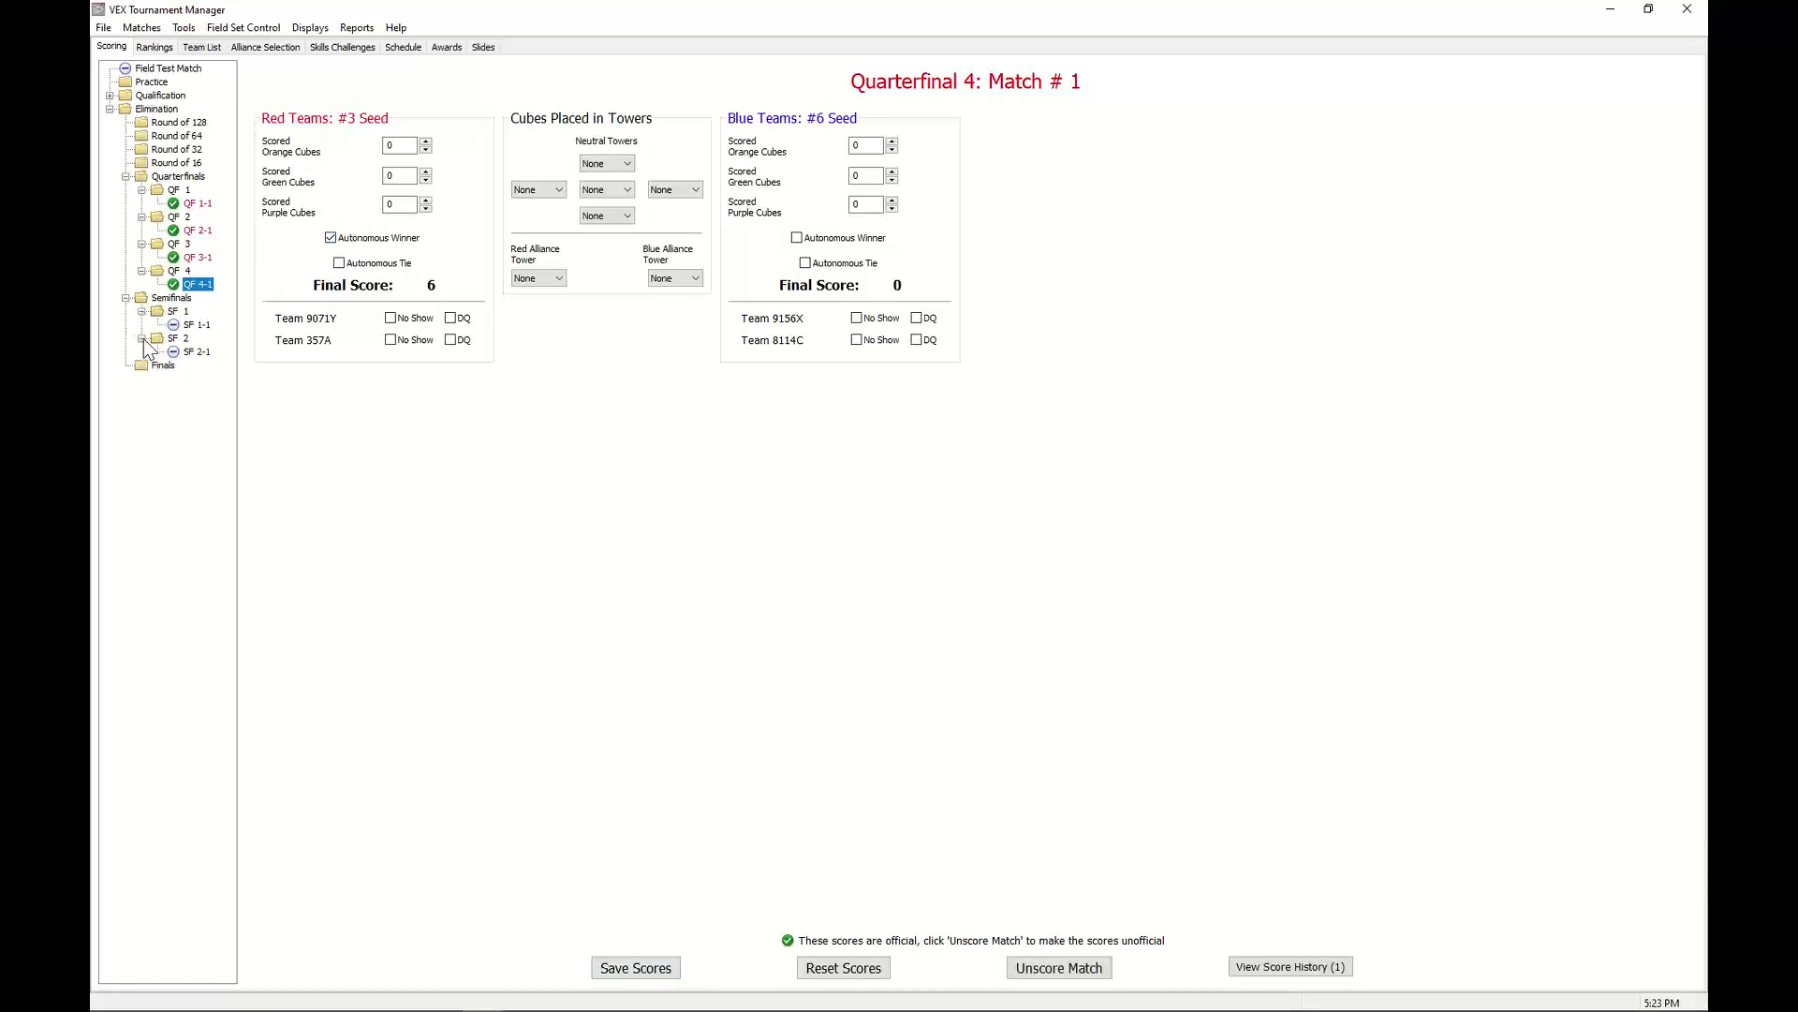
- Make SF 1-1, SF 2-1, F-1 and F-2 official, giving Red autonomous in SF 2-1 and F-2
click(197, 324)
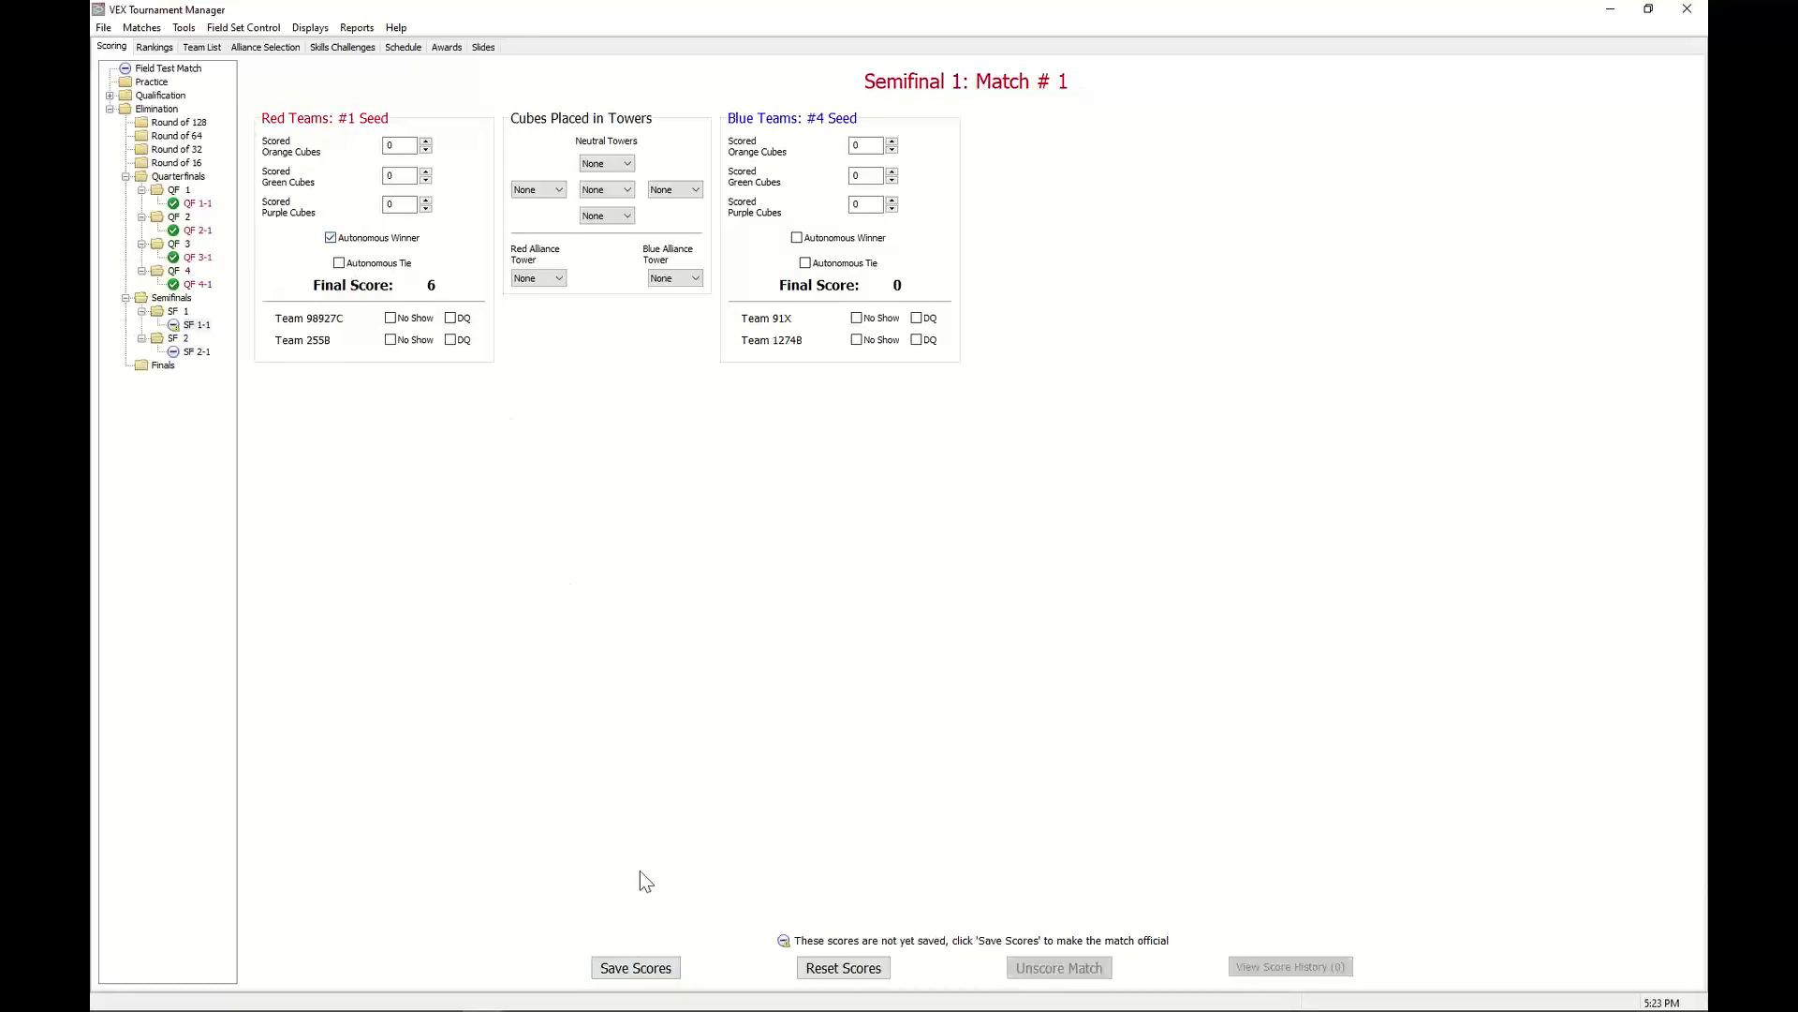
click(635, 968)
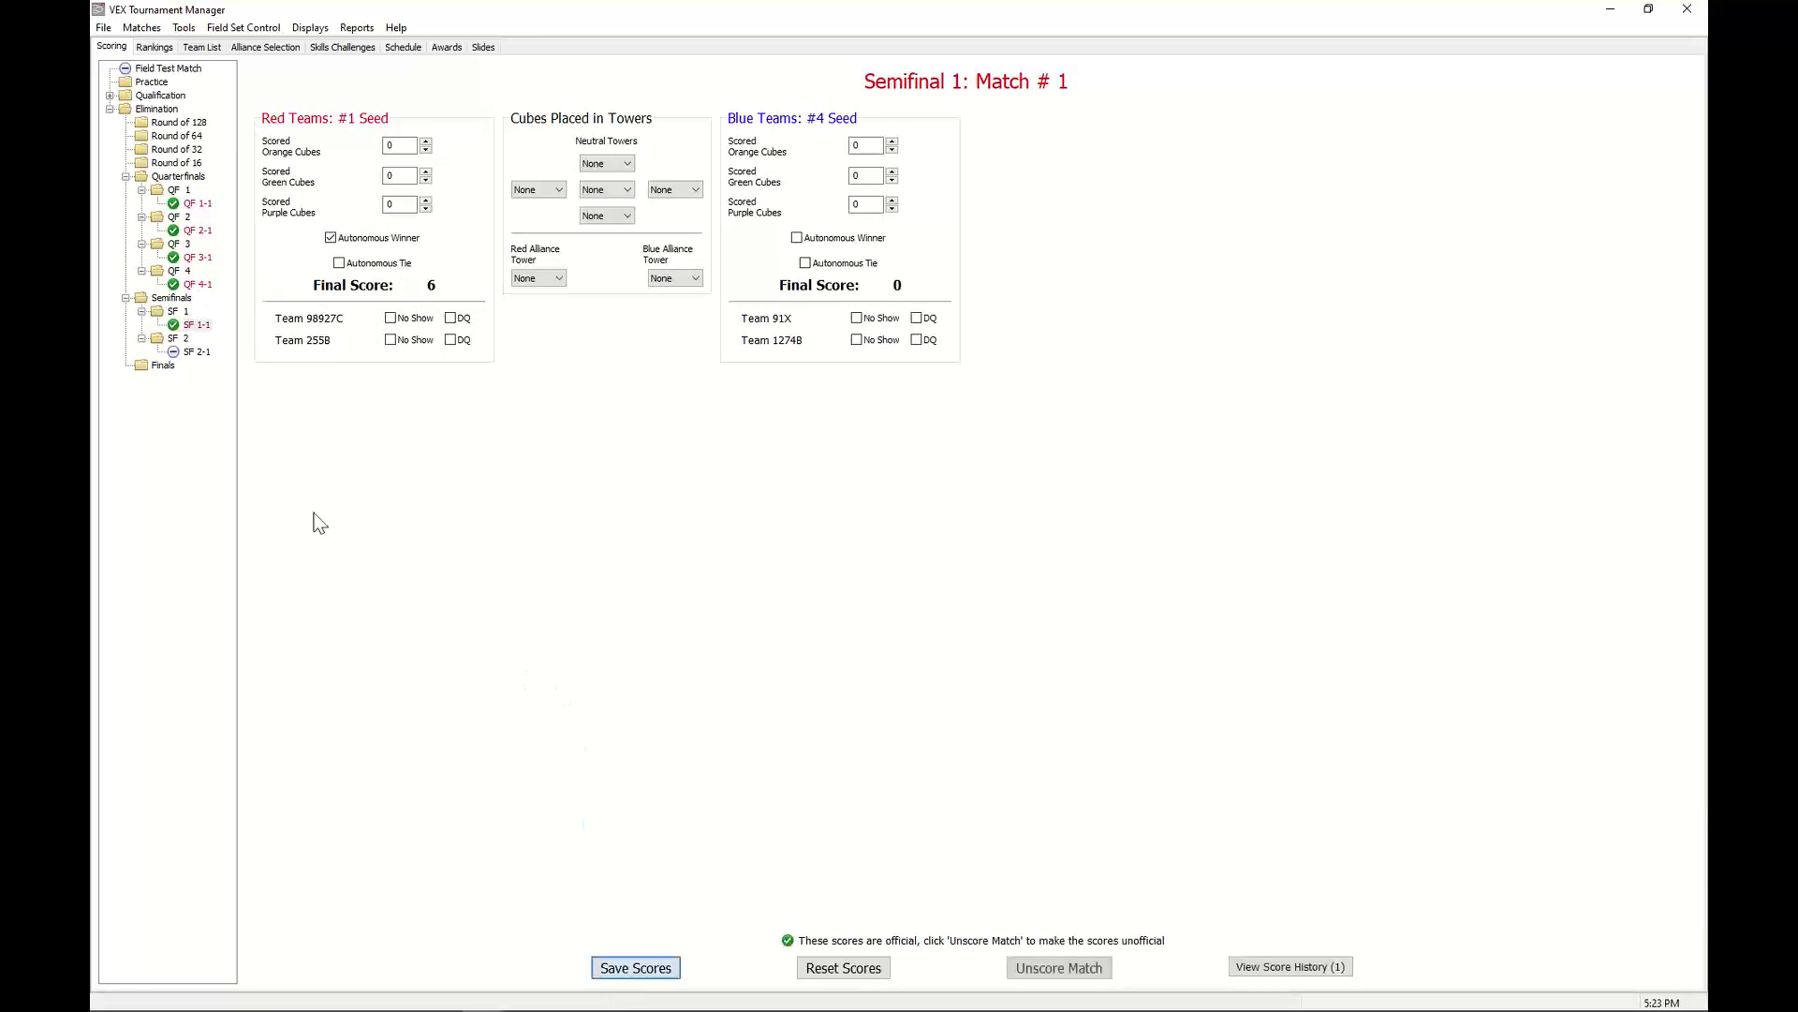
click(199, 352)
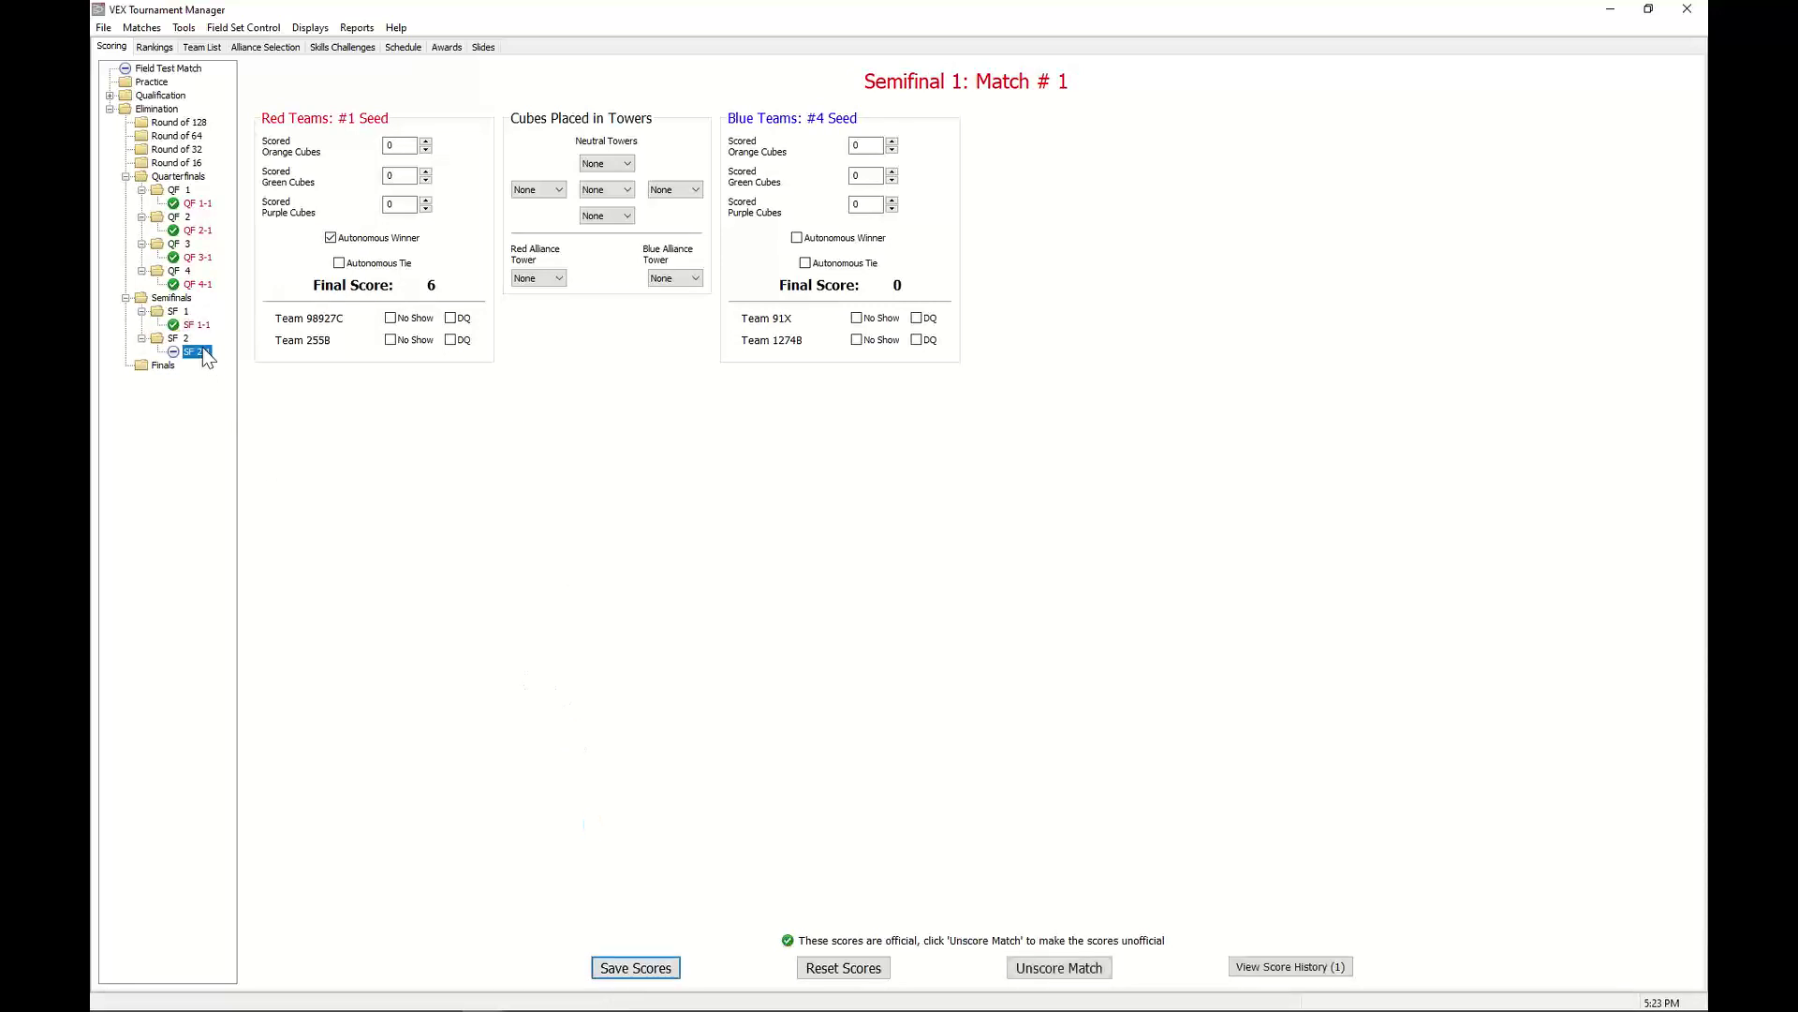
click(363, 240)
click(623, 970)
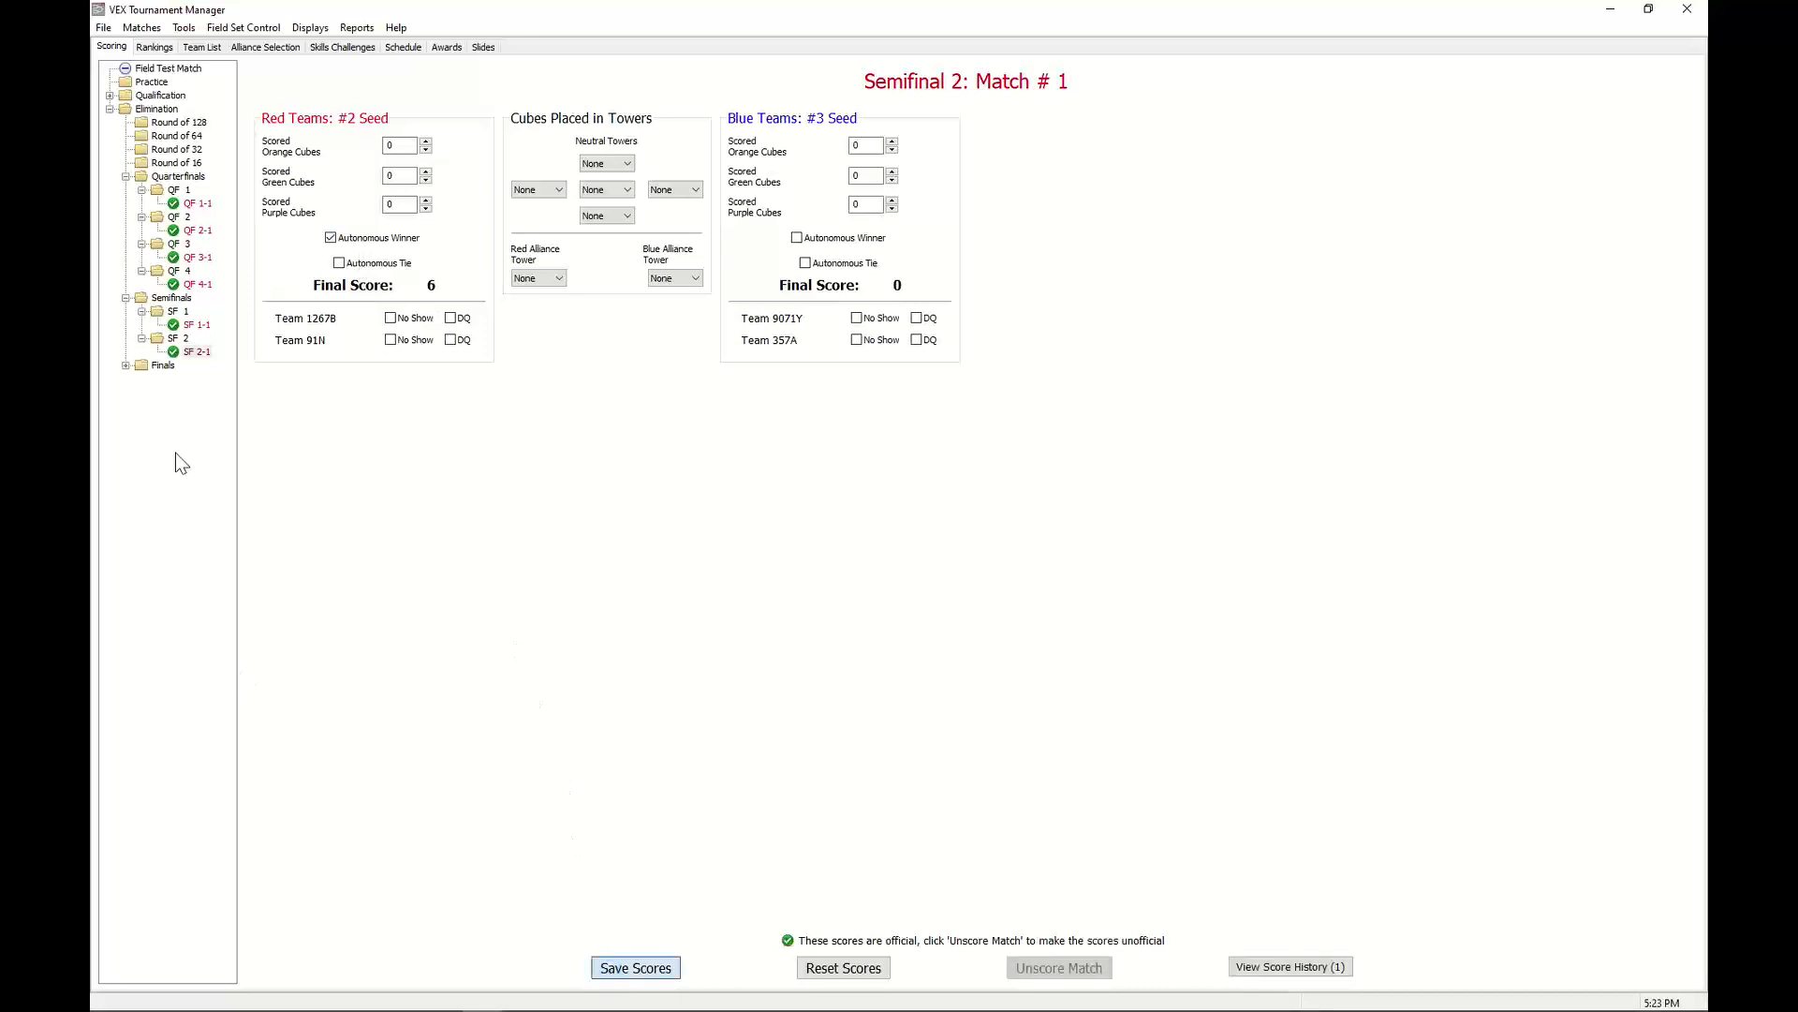
click(175, 379)
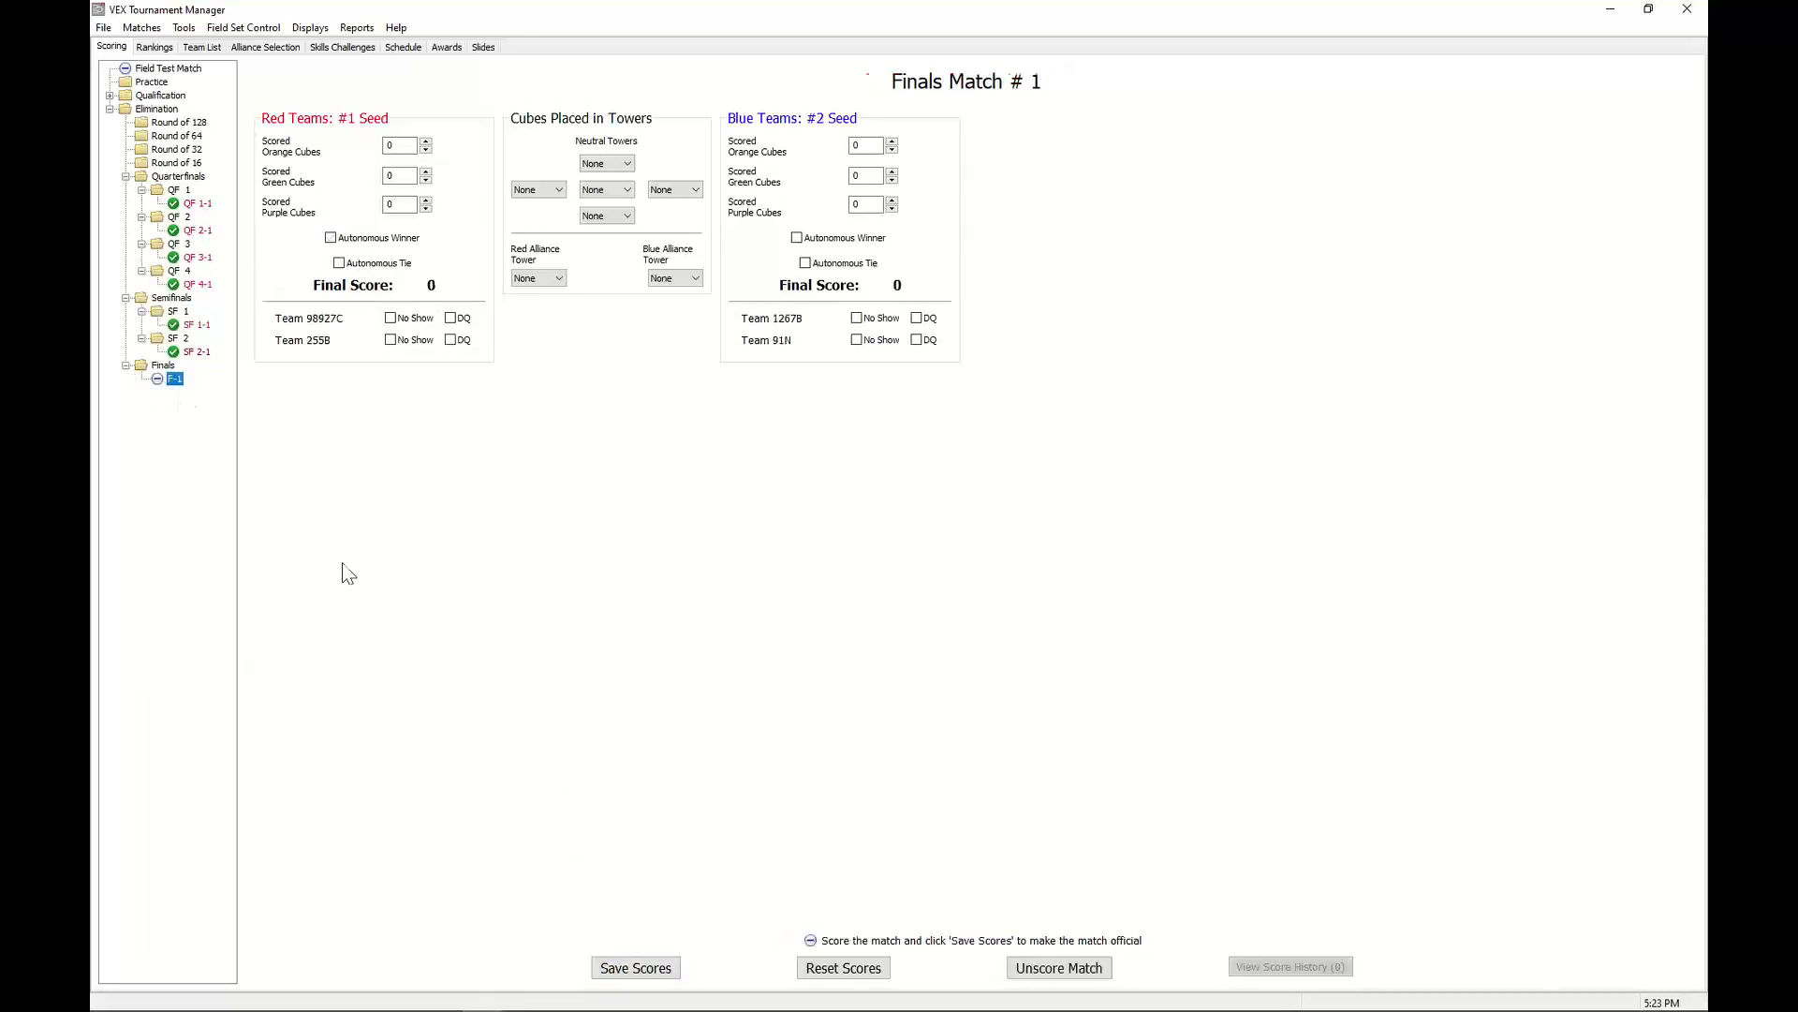
click(641, 970)
click(175, 392)
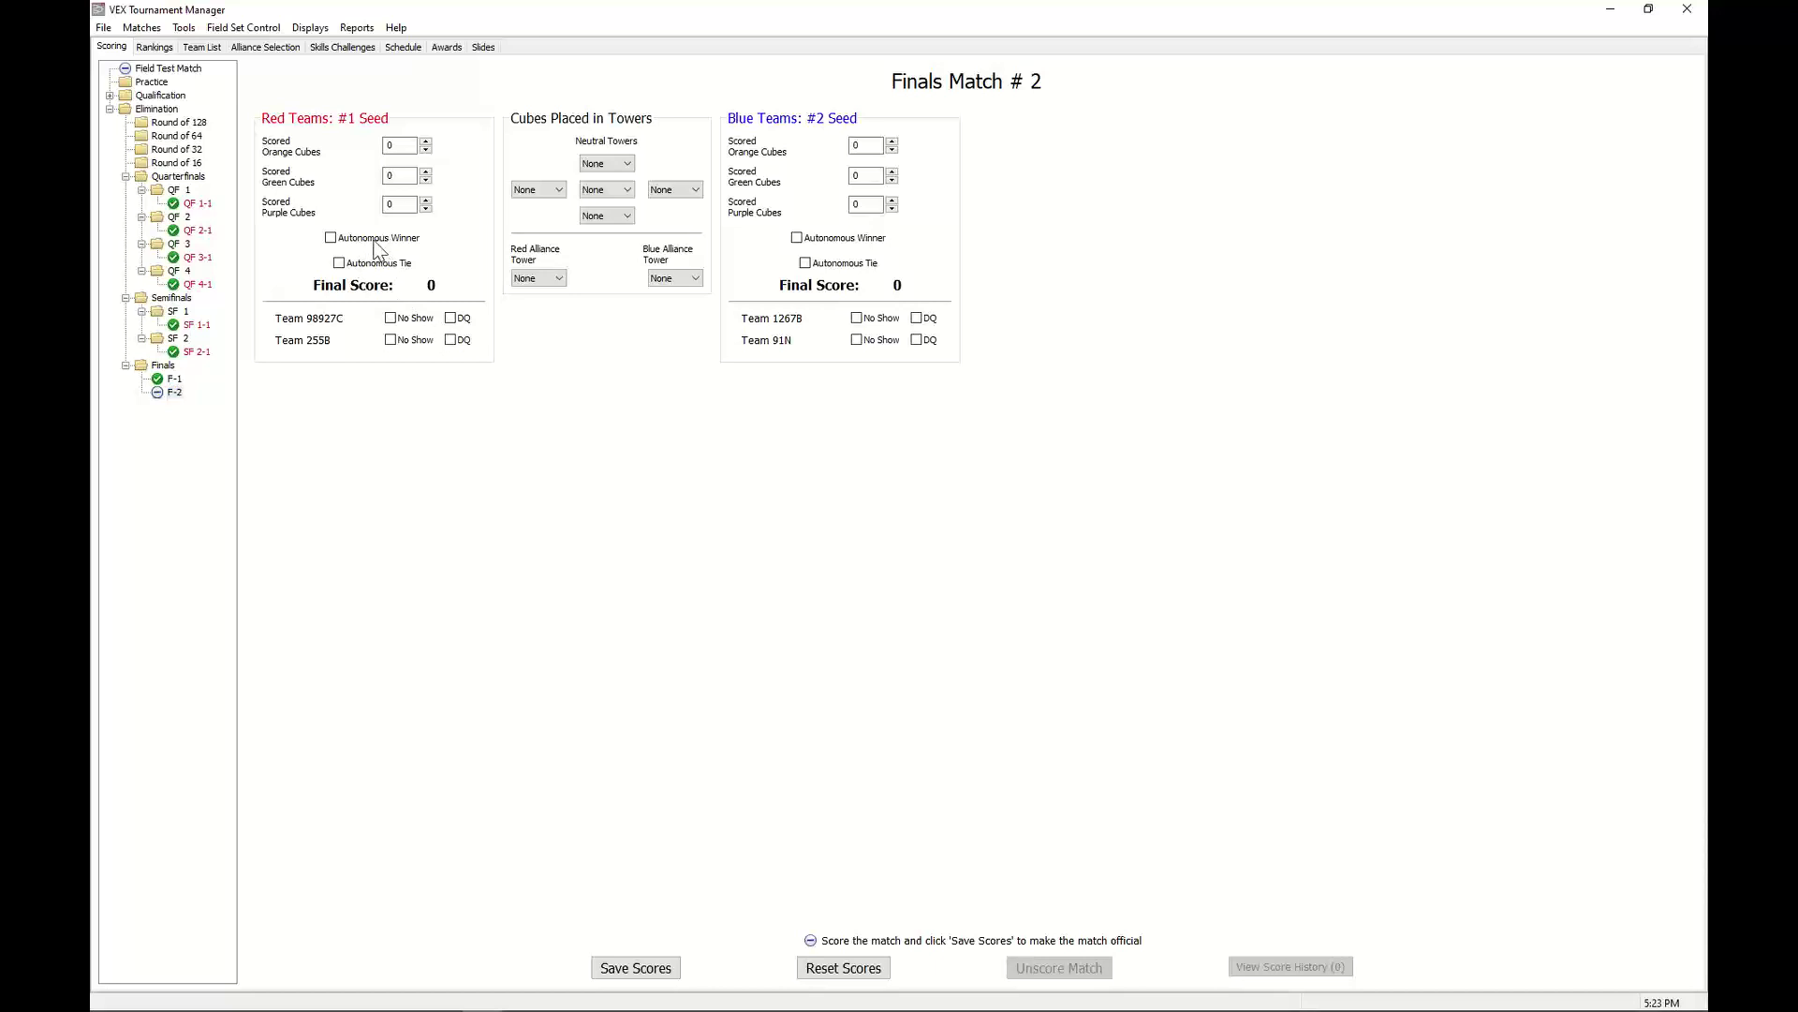
click(332, 238)
click(633, 967)
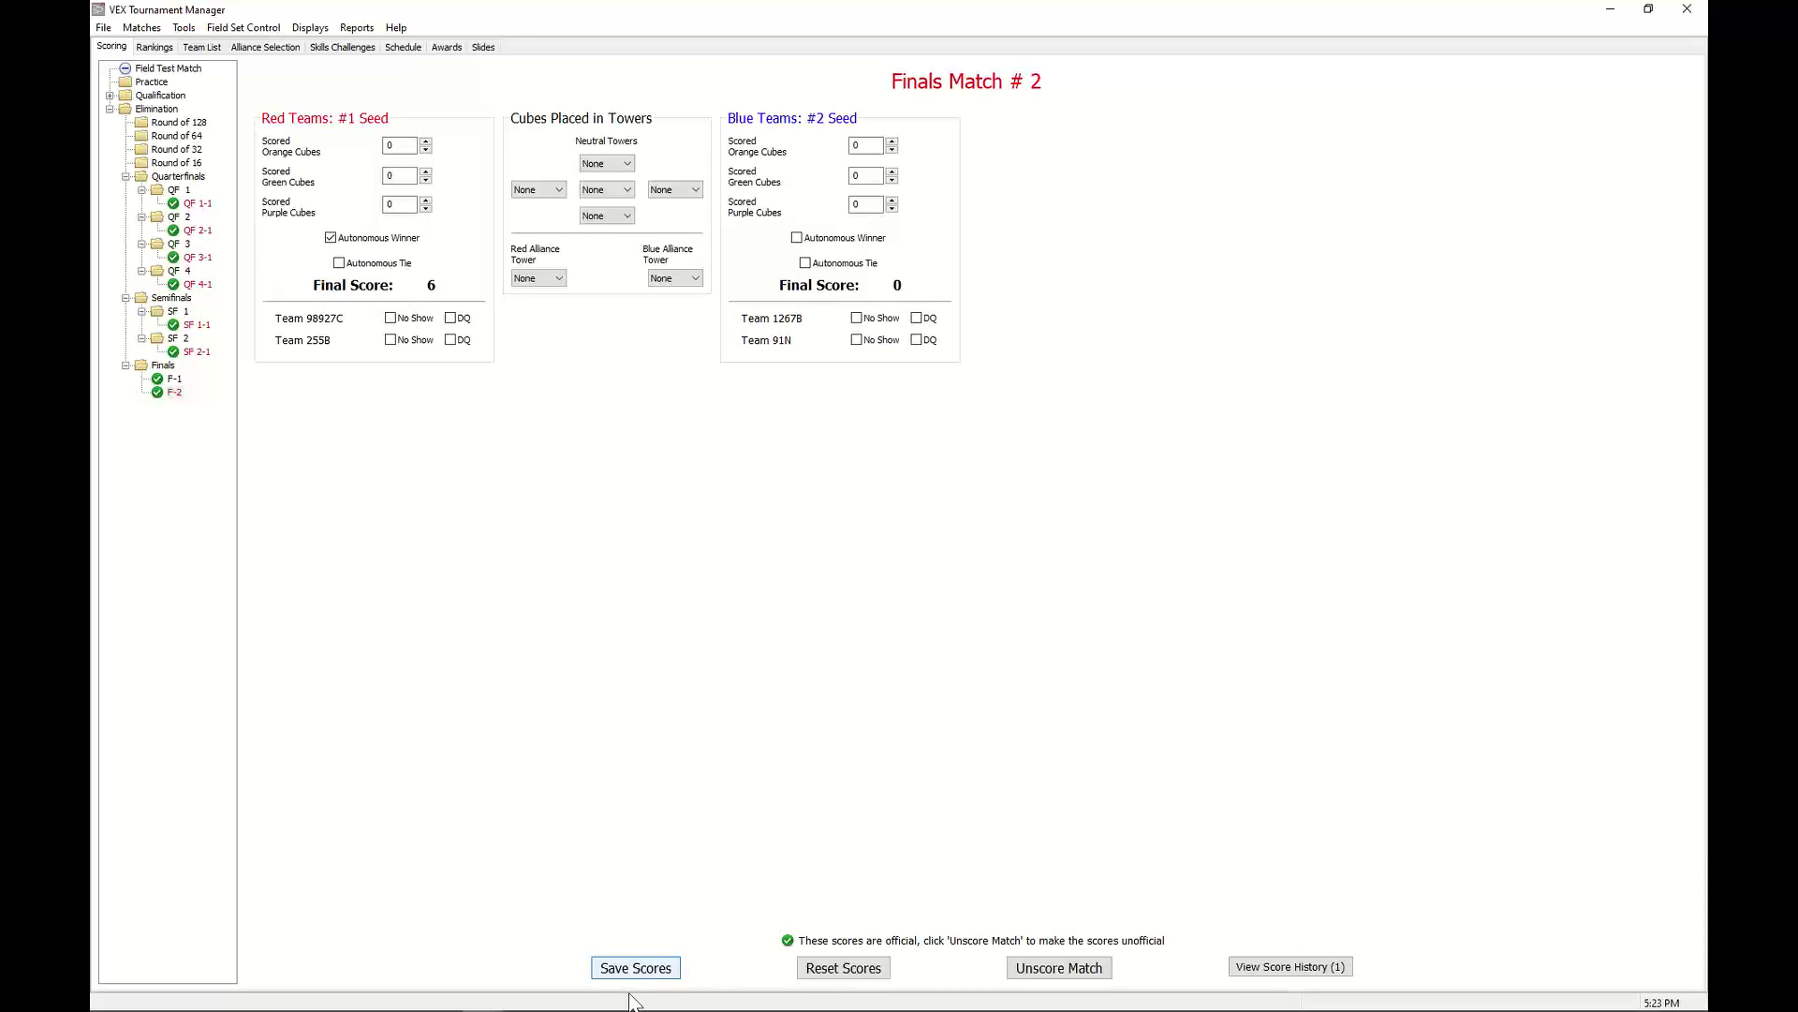
- Widen File Explorer and copy the Right Side Knights Event file
mouse_move(637, 1008)
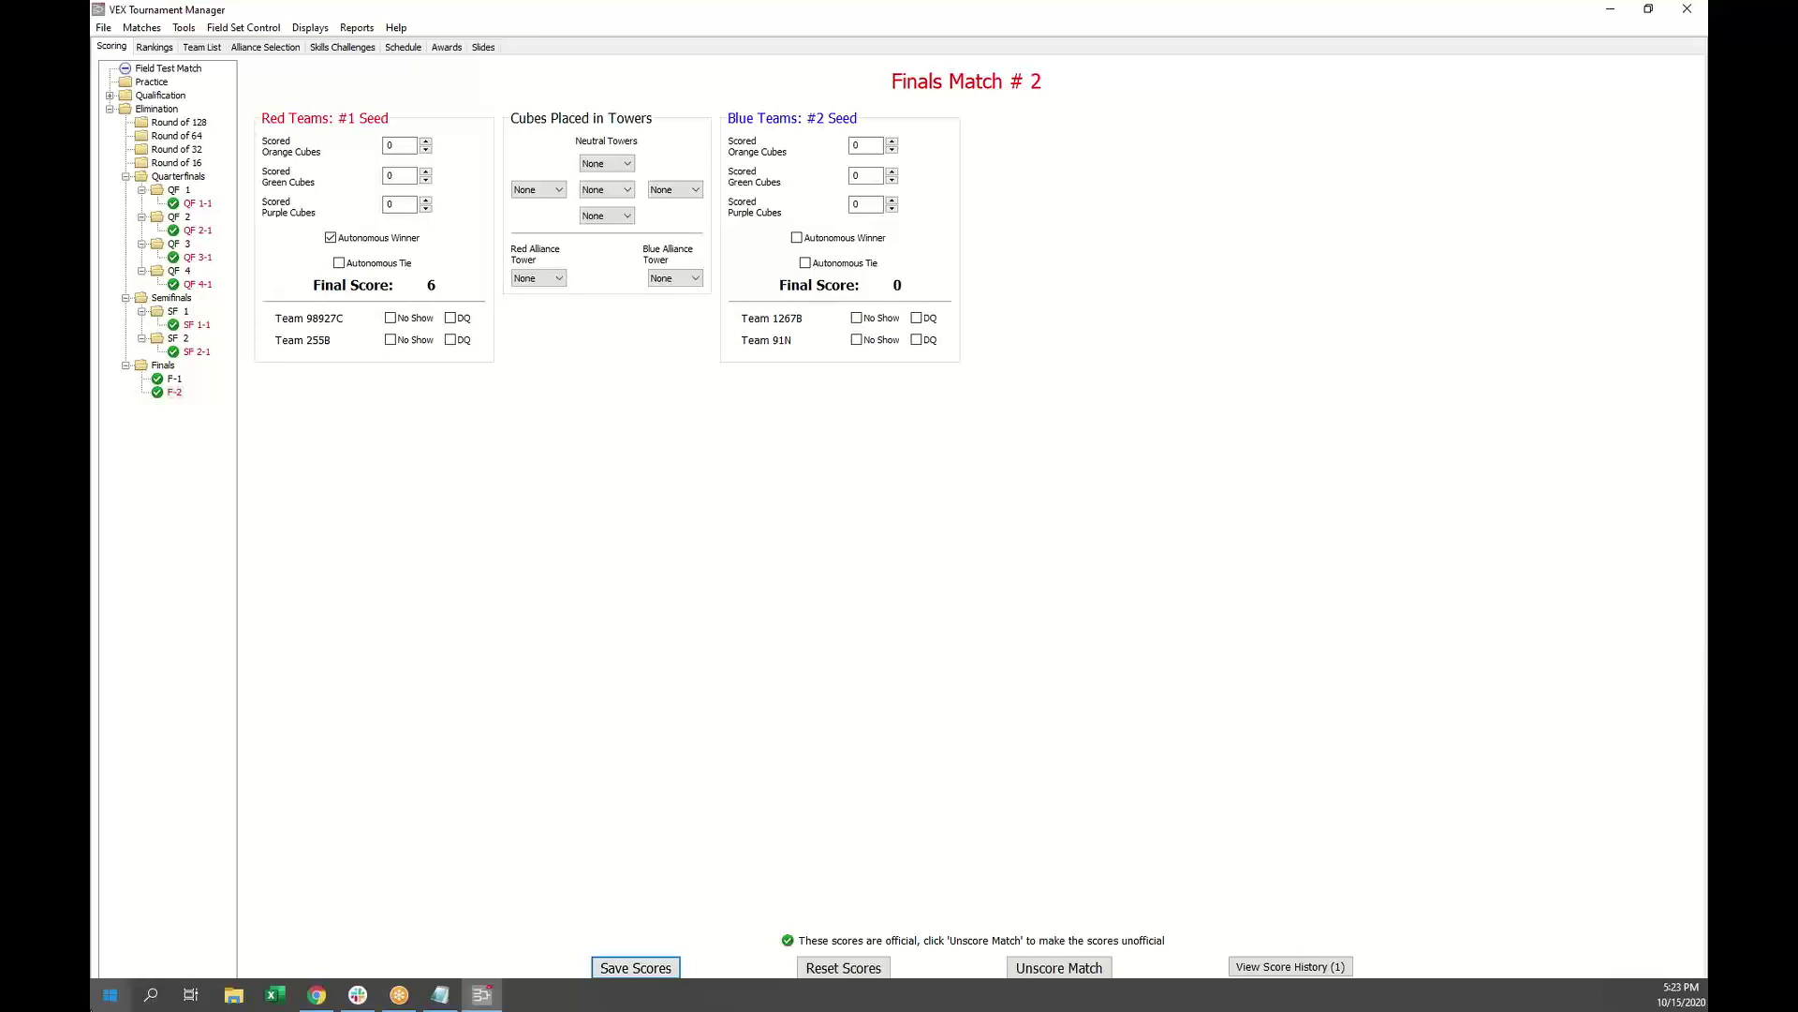
click(234, 995)
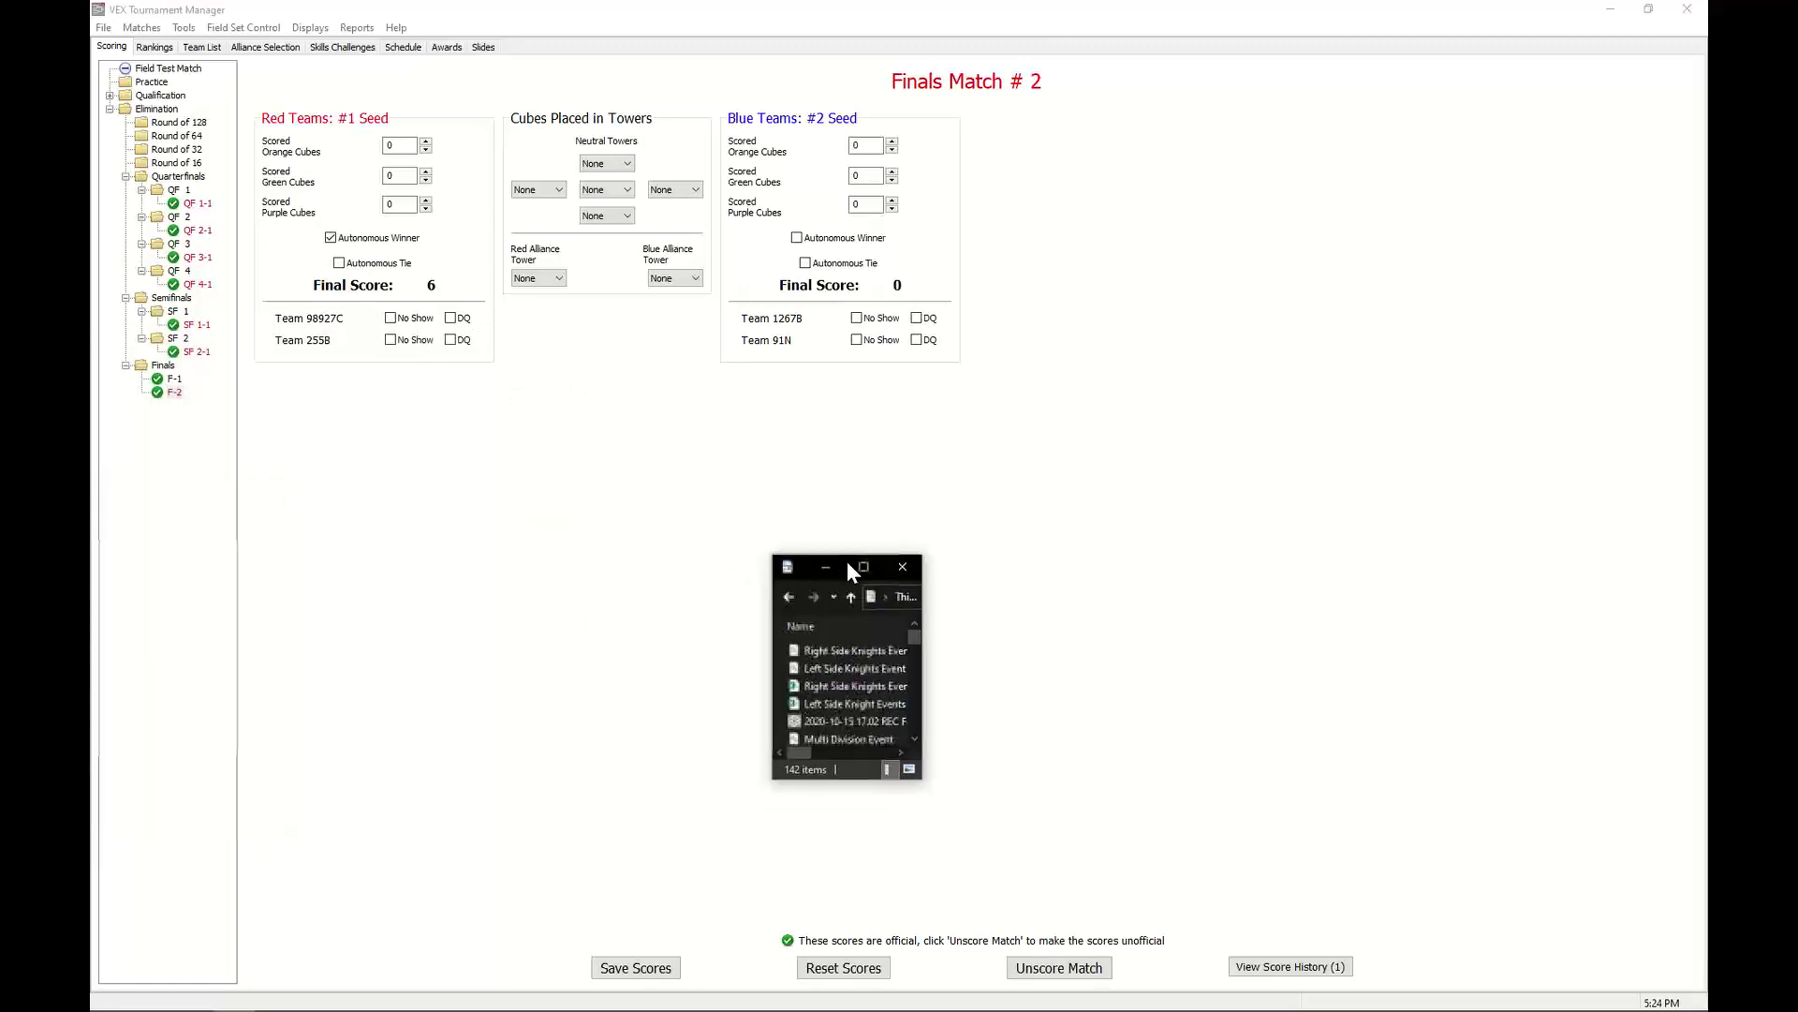
drag(918, 740, 1364, 743)
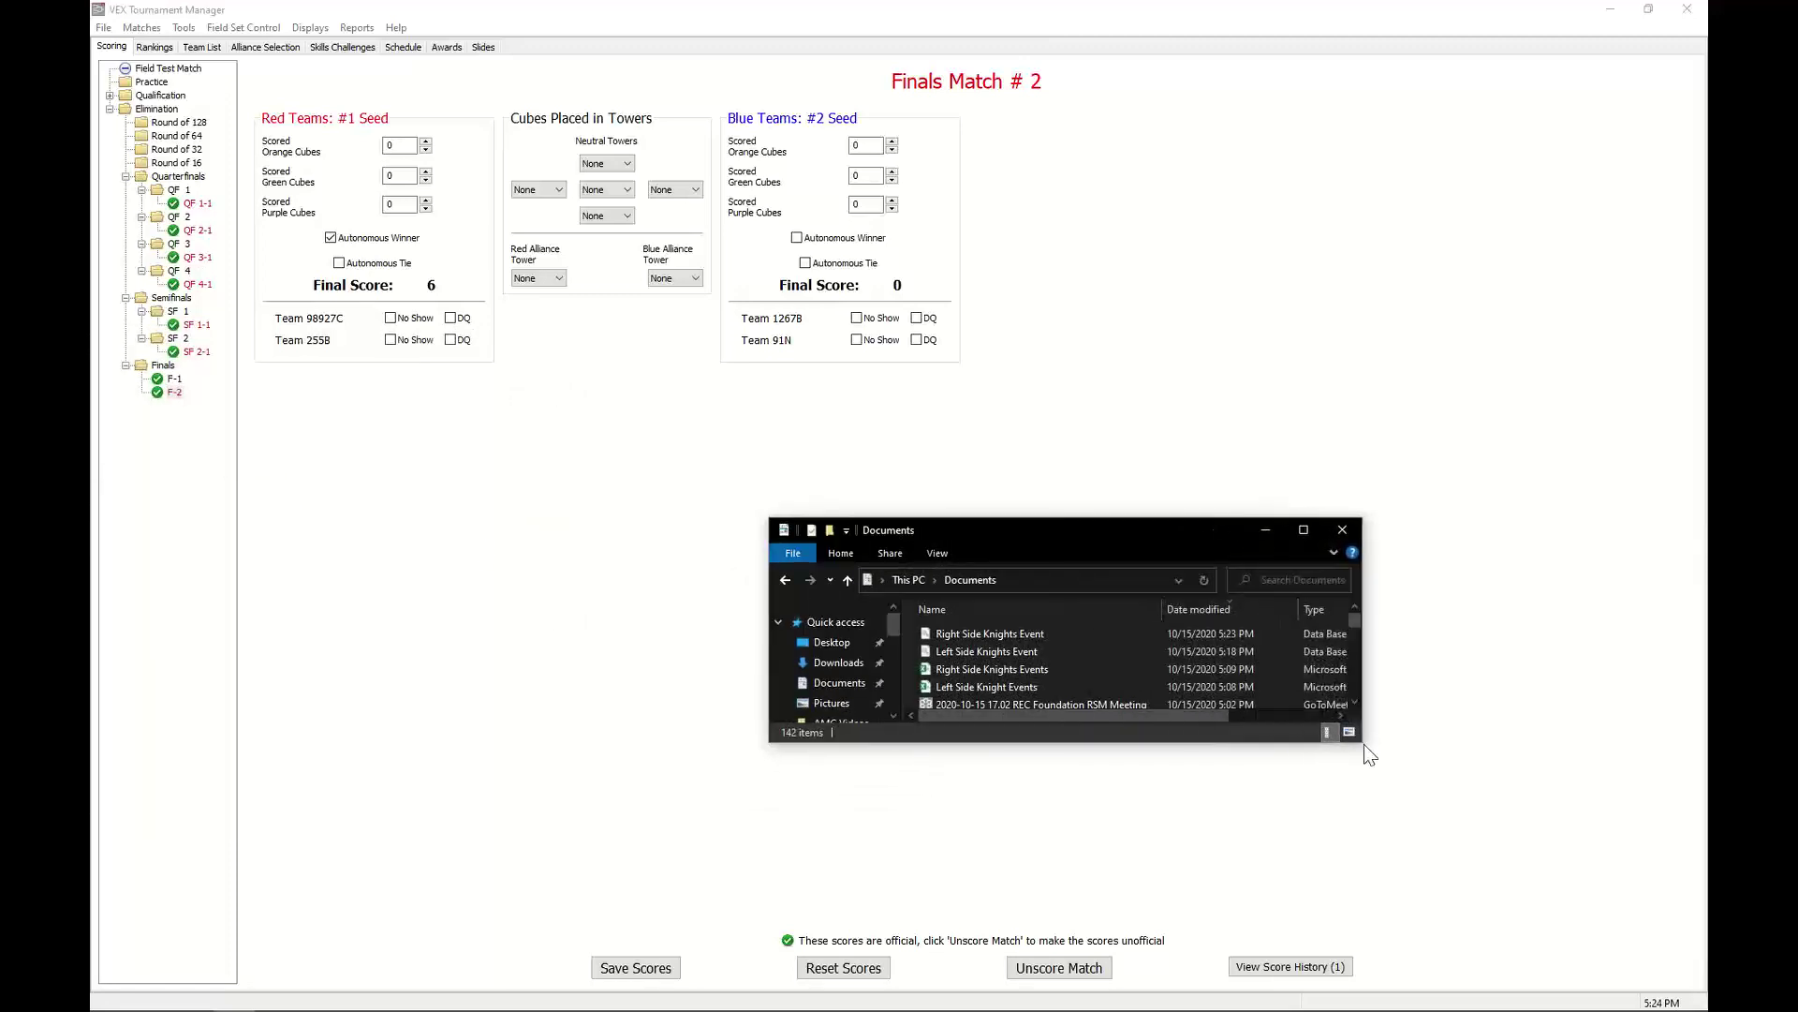
click(1025, 633)
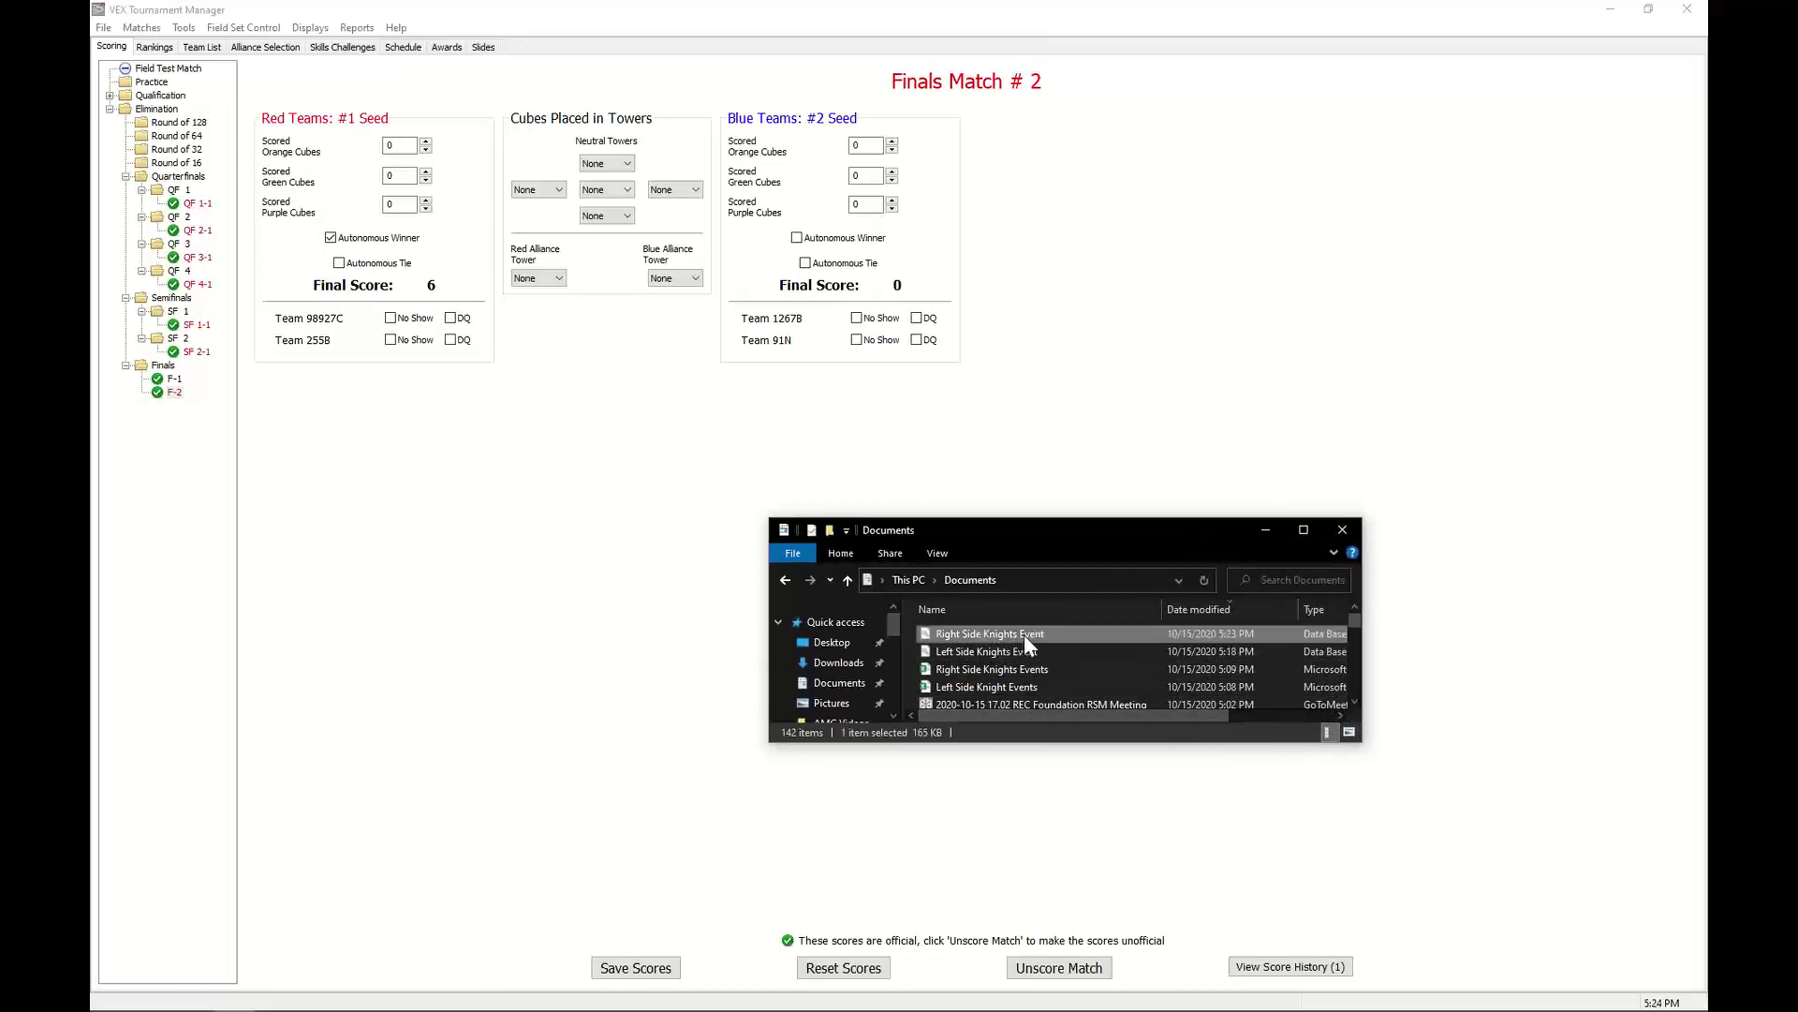
right_click(1025, 633)
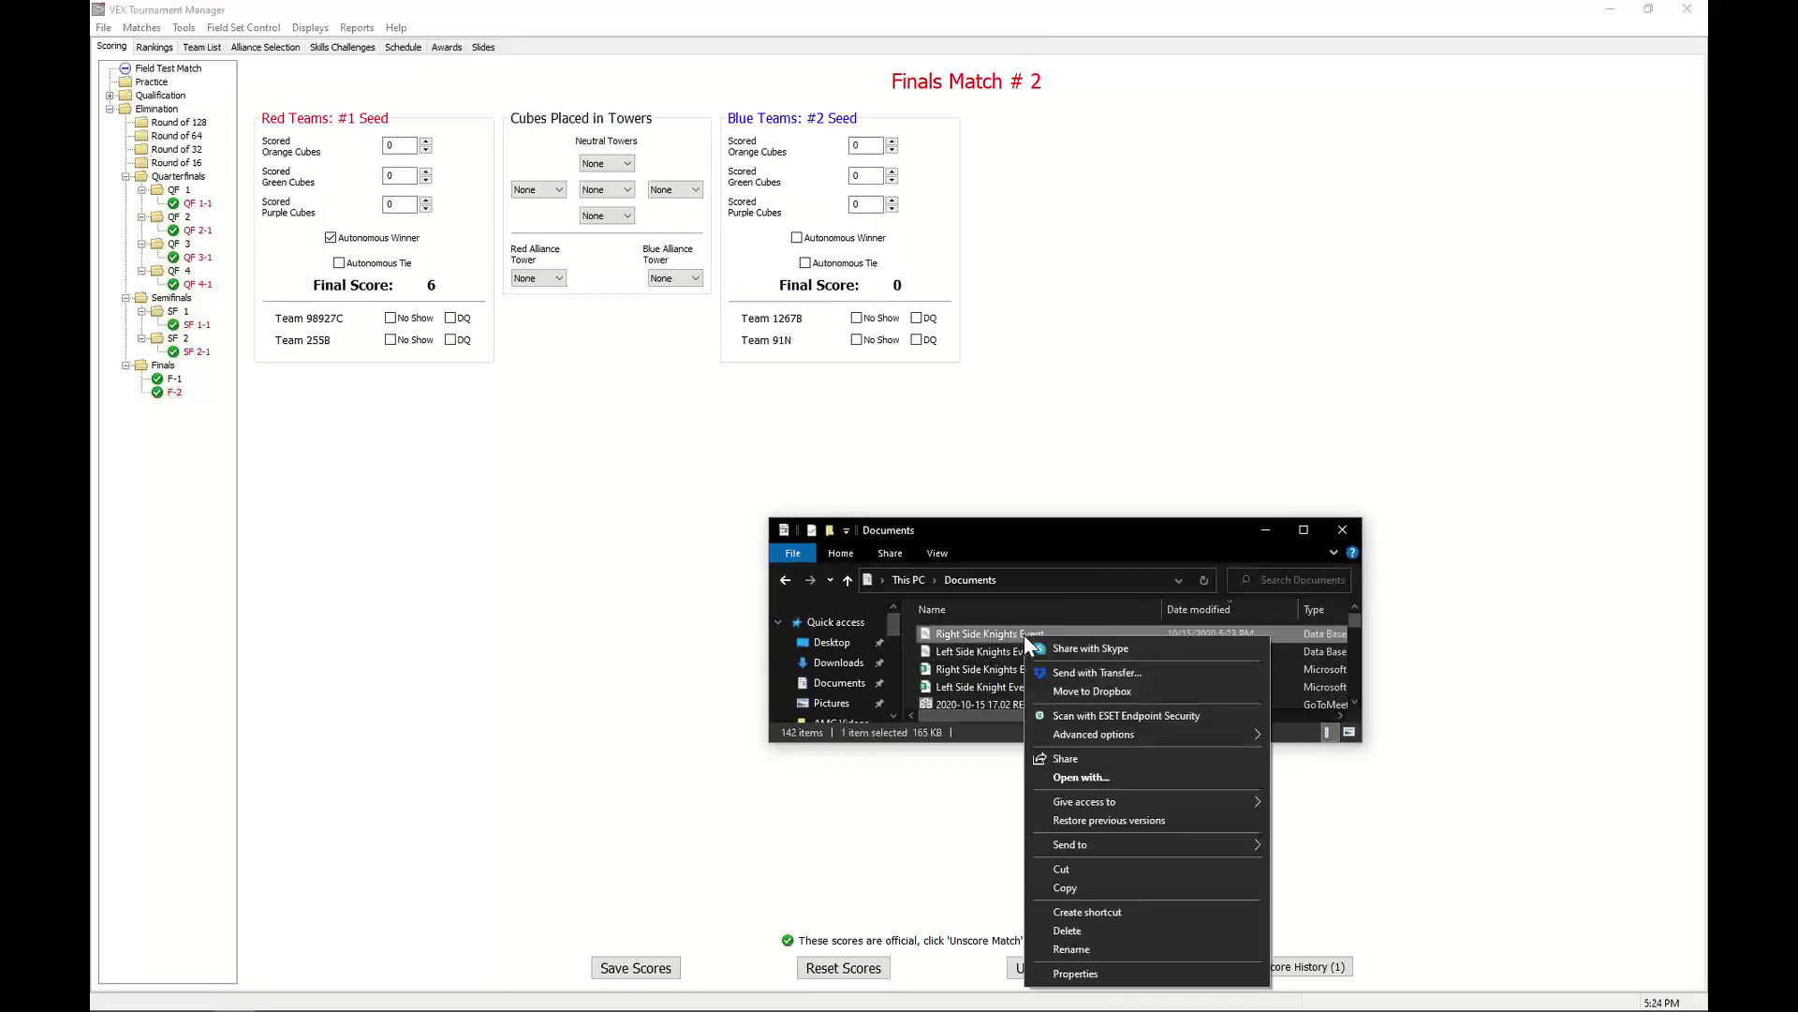
click(1083, 885)
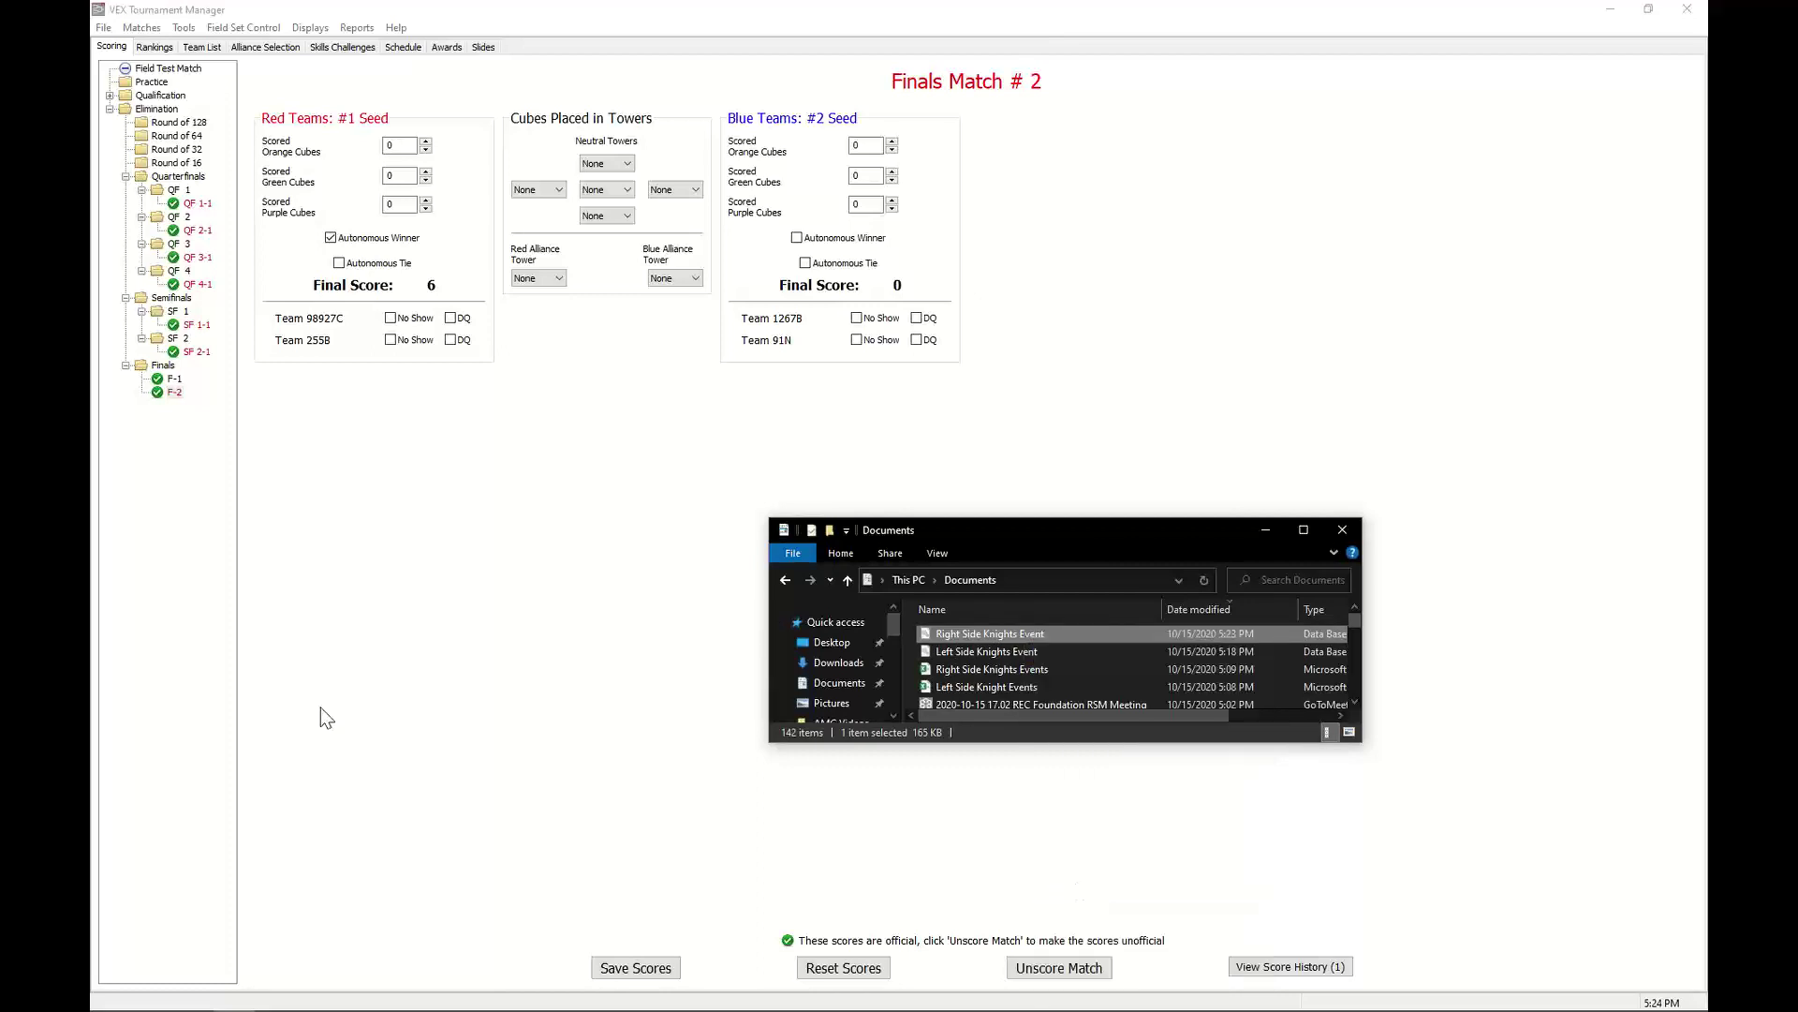
- Copy the Left Side Knights Event file and close the Documents folder window
key(alt+Tab)
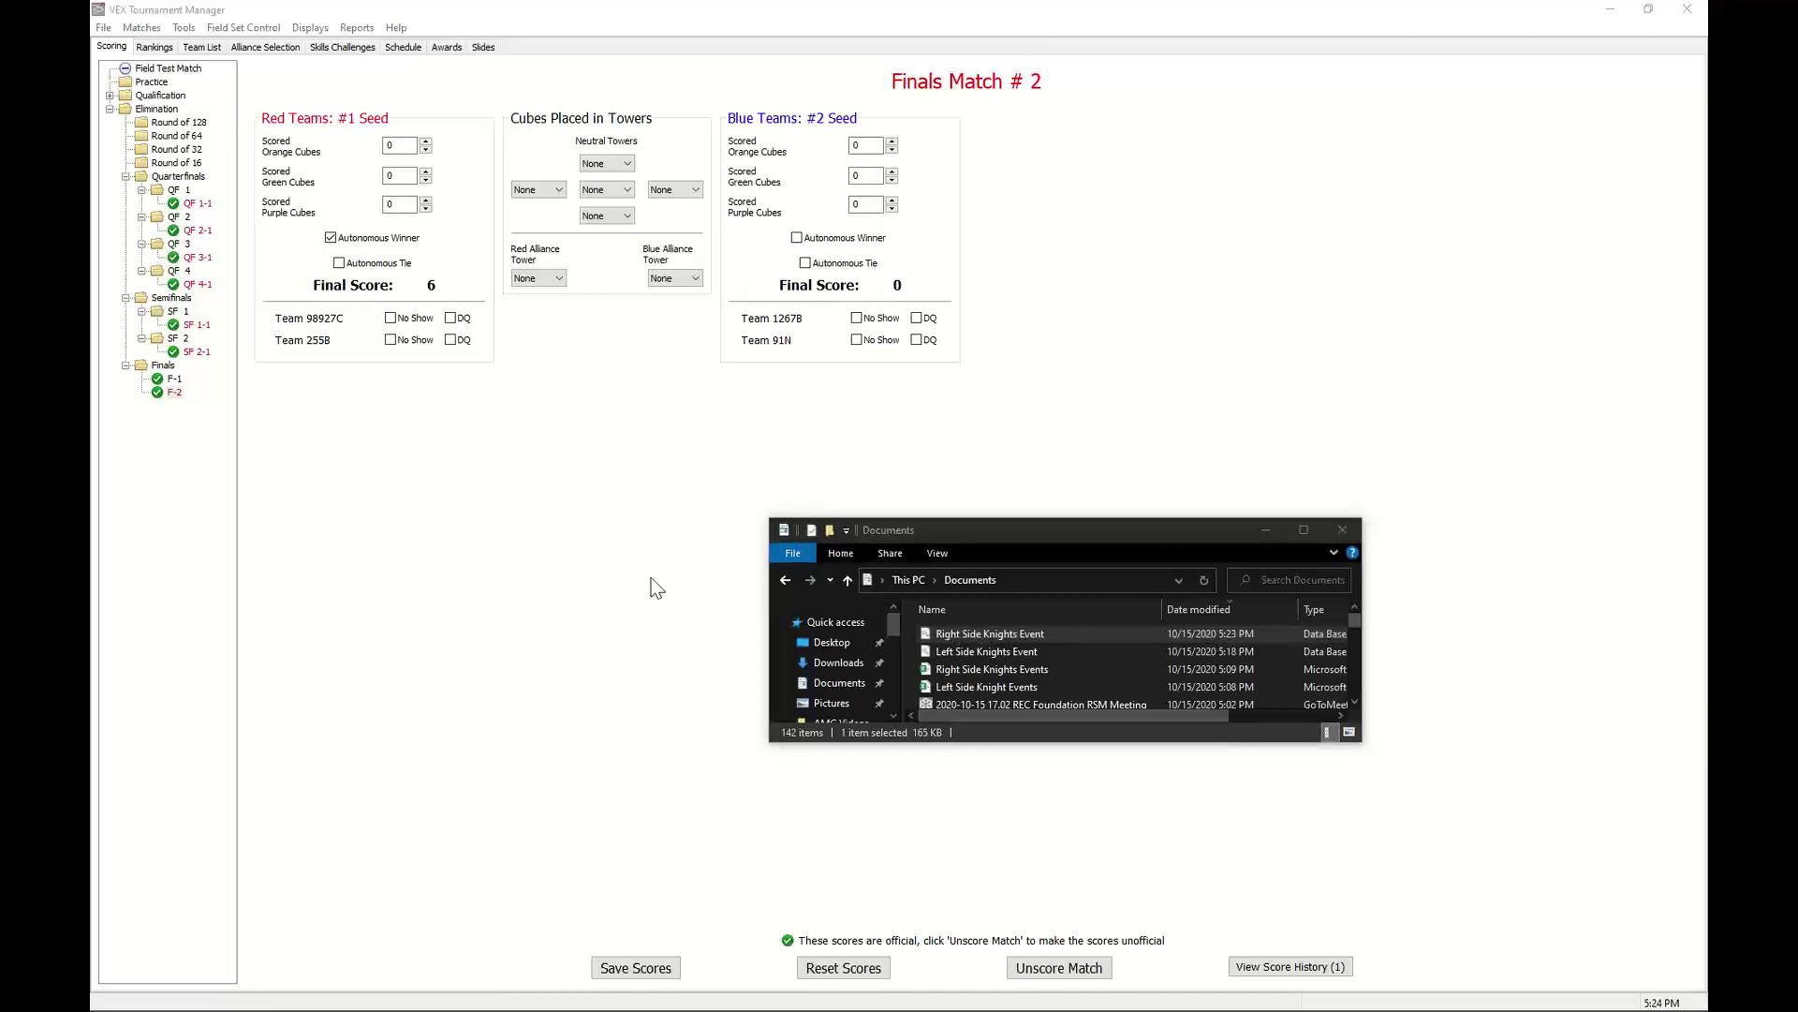
right_click(1011, 655)
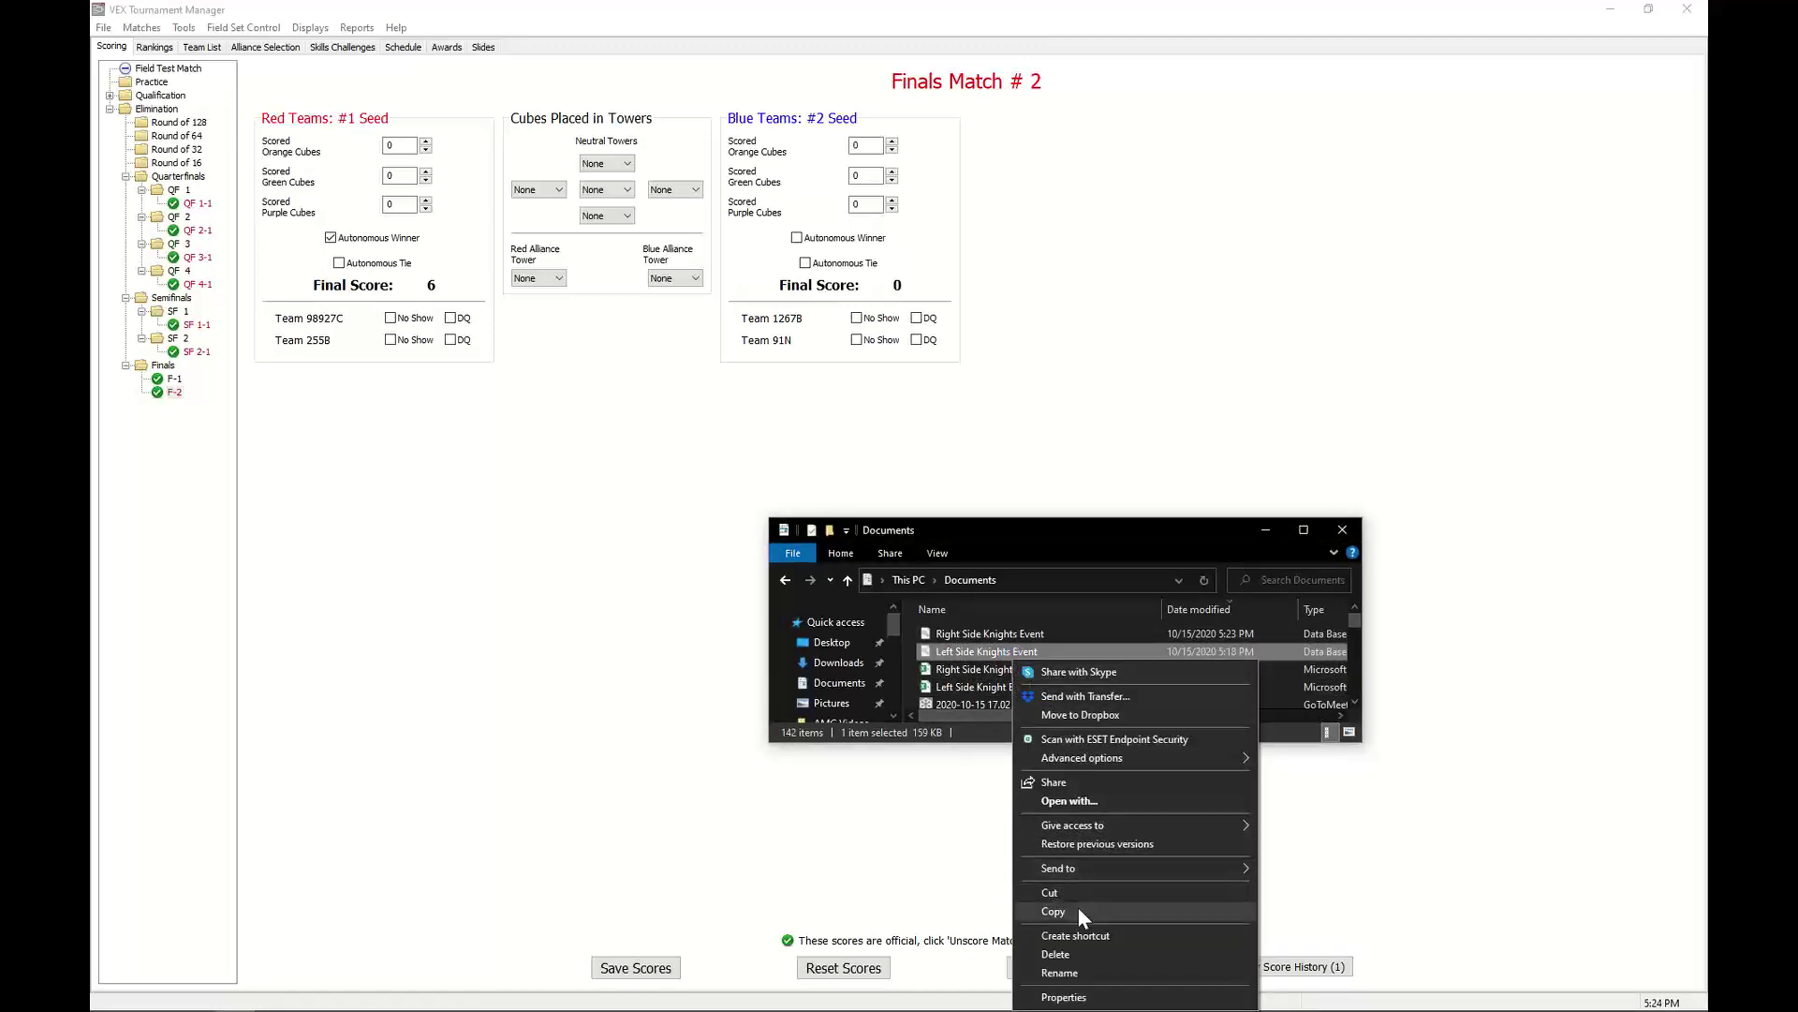
click(1077, 909)
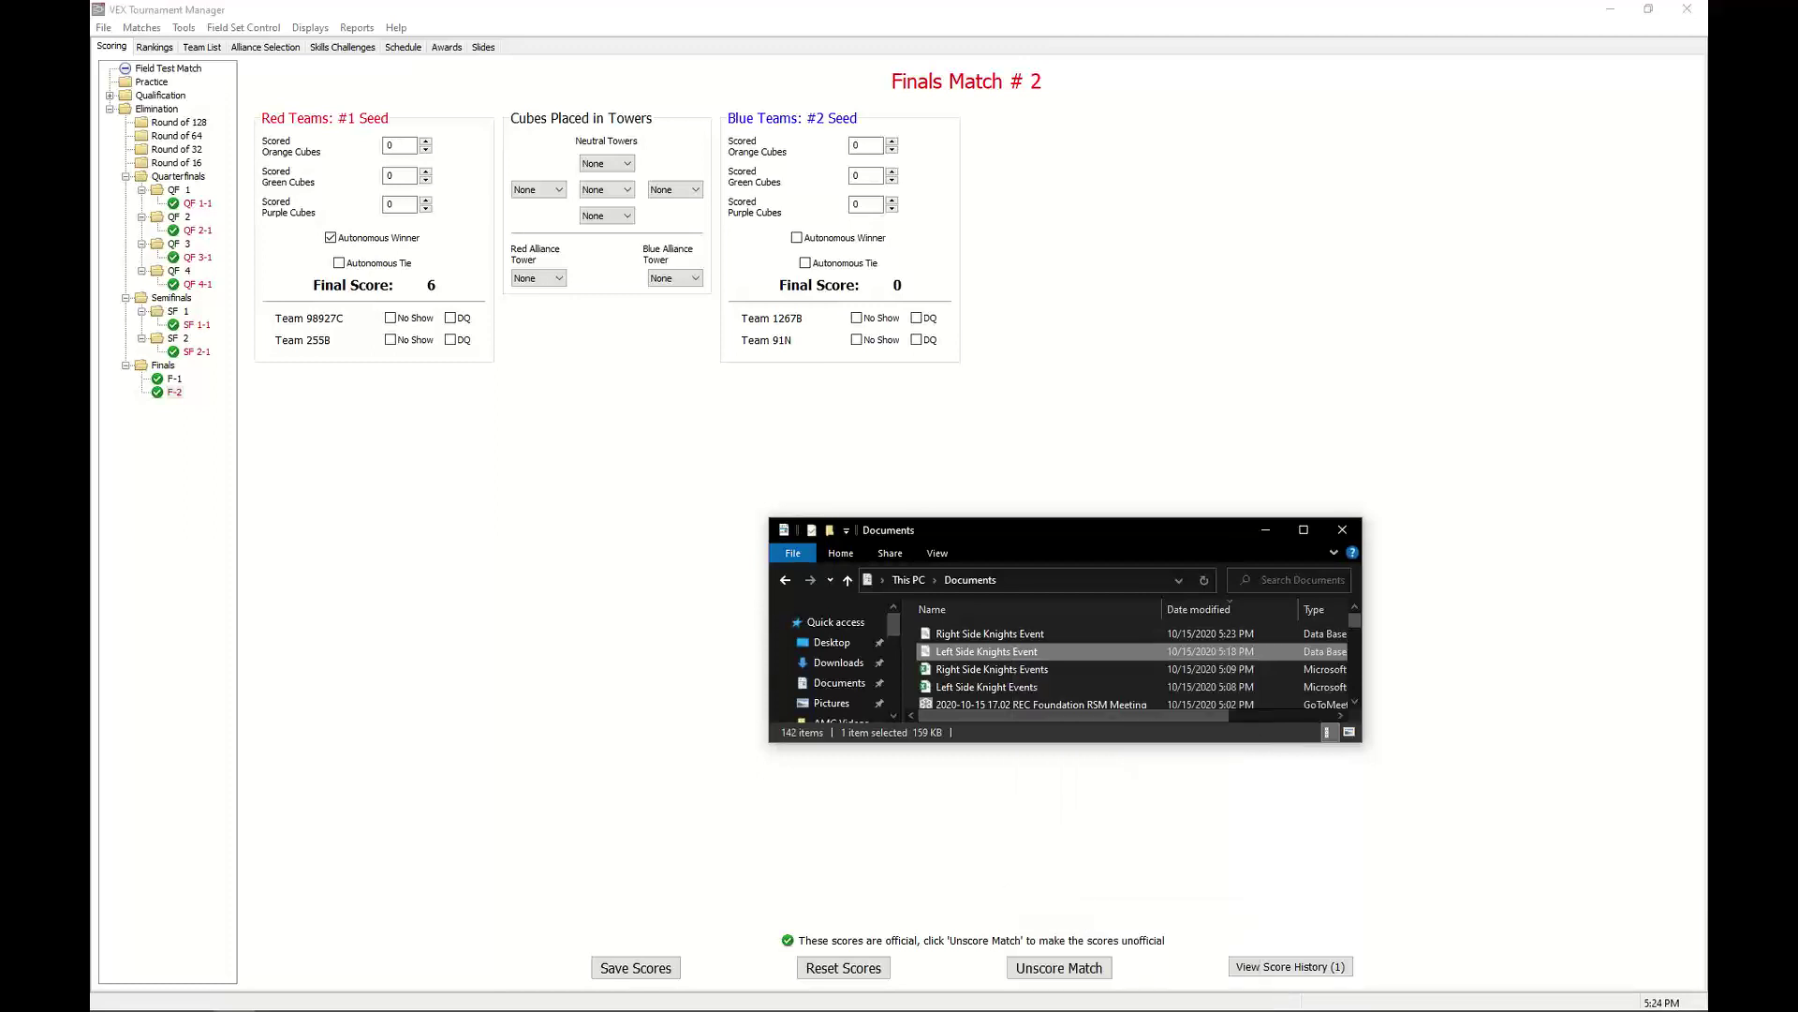
key(alt+Tab)
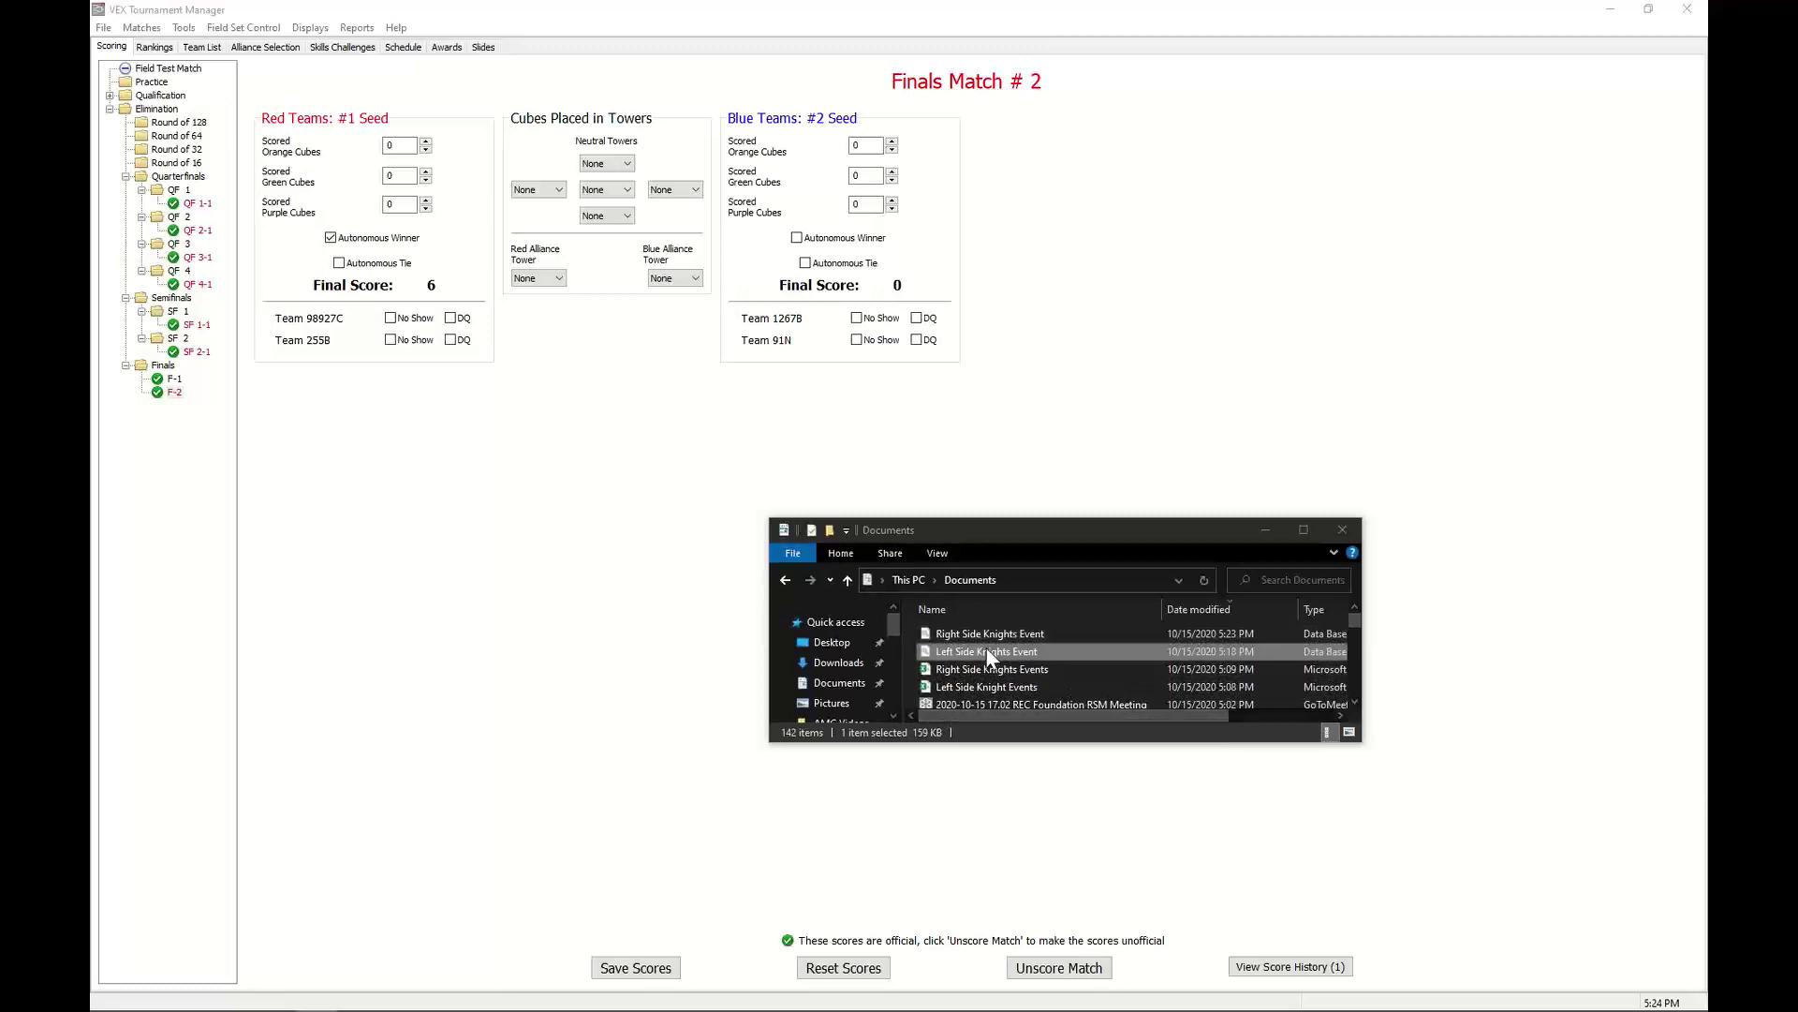
right_click(1015, 634)
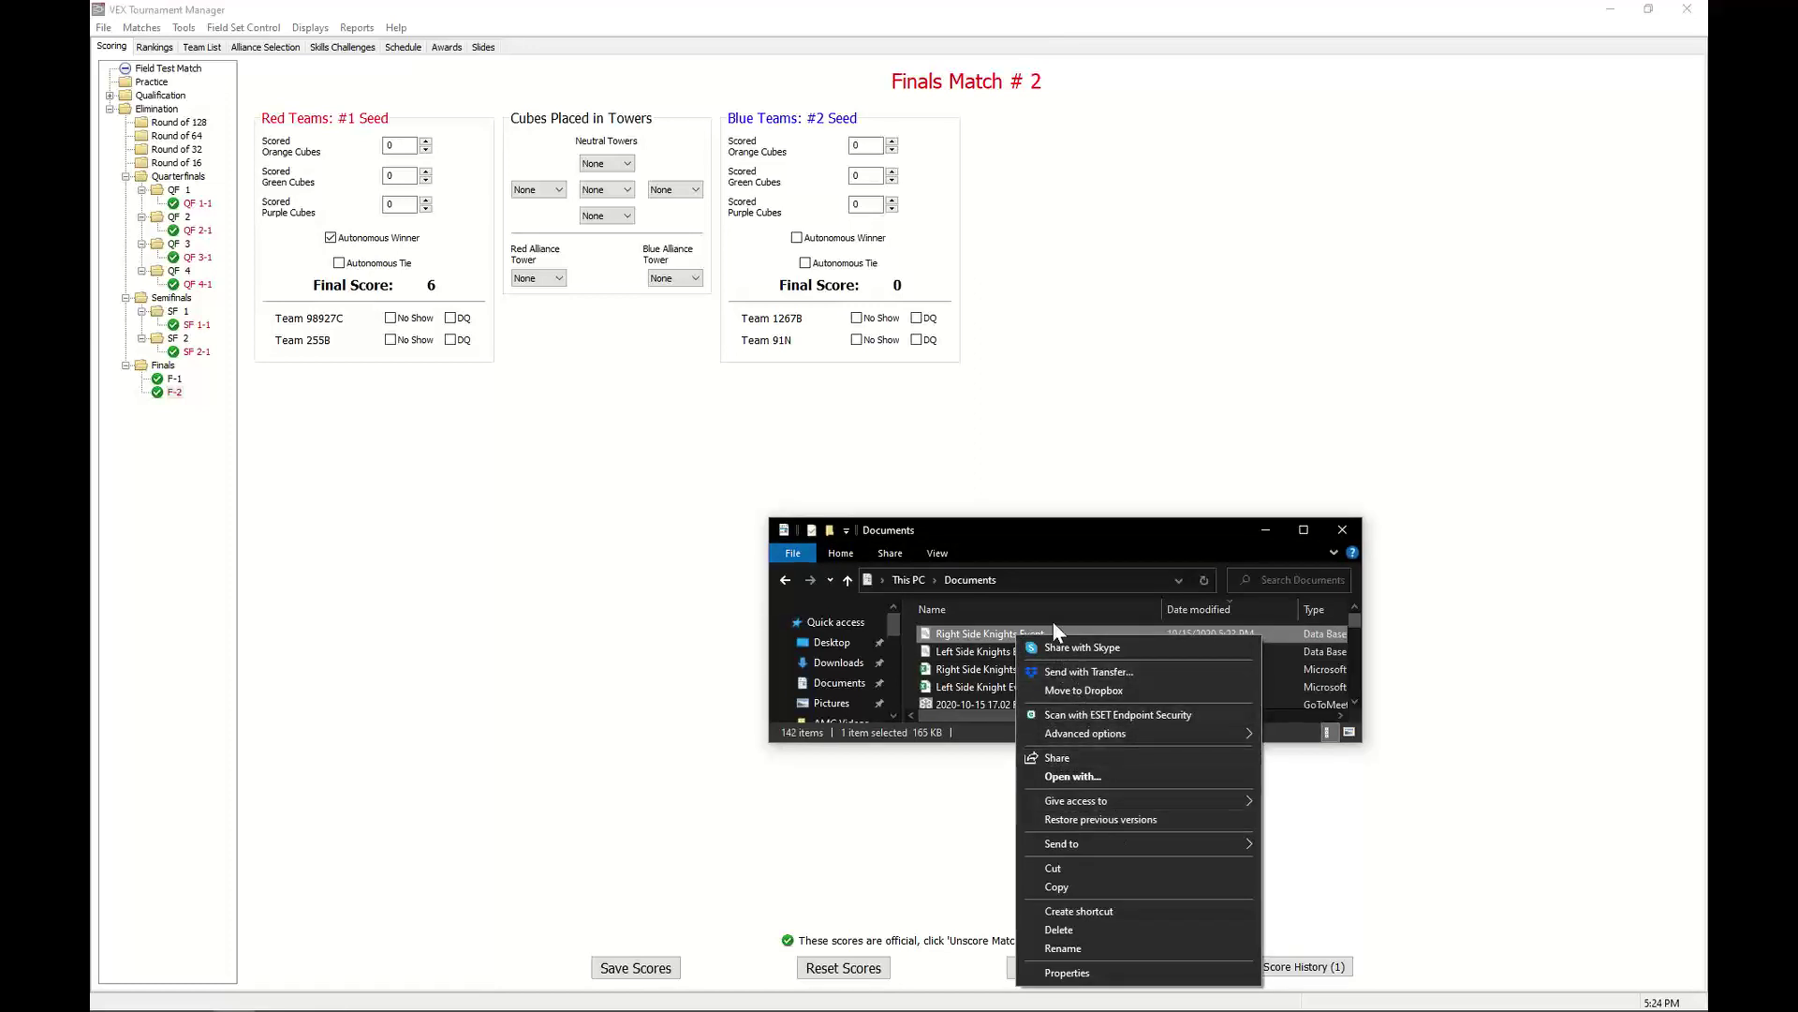
click(1344, 532)
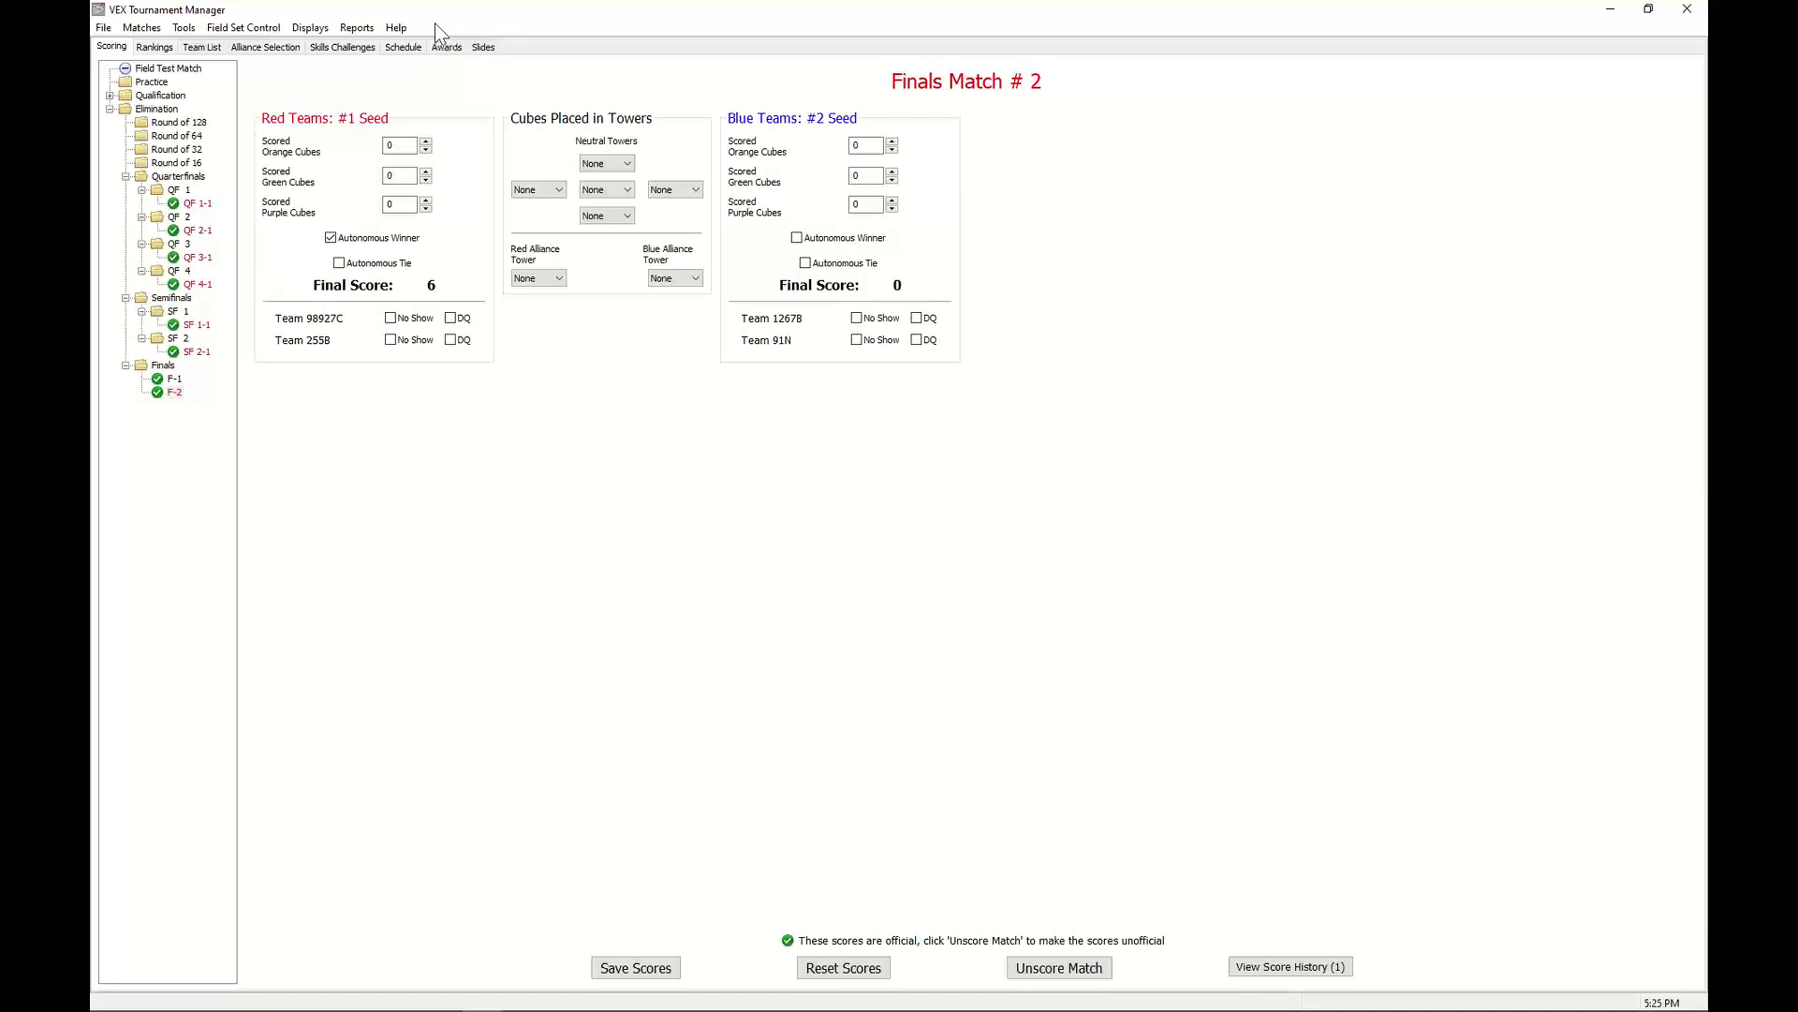
- Import the Left Side Knights Event tournament file as a new division via File > Import Division
click(104, 28)
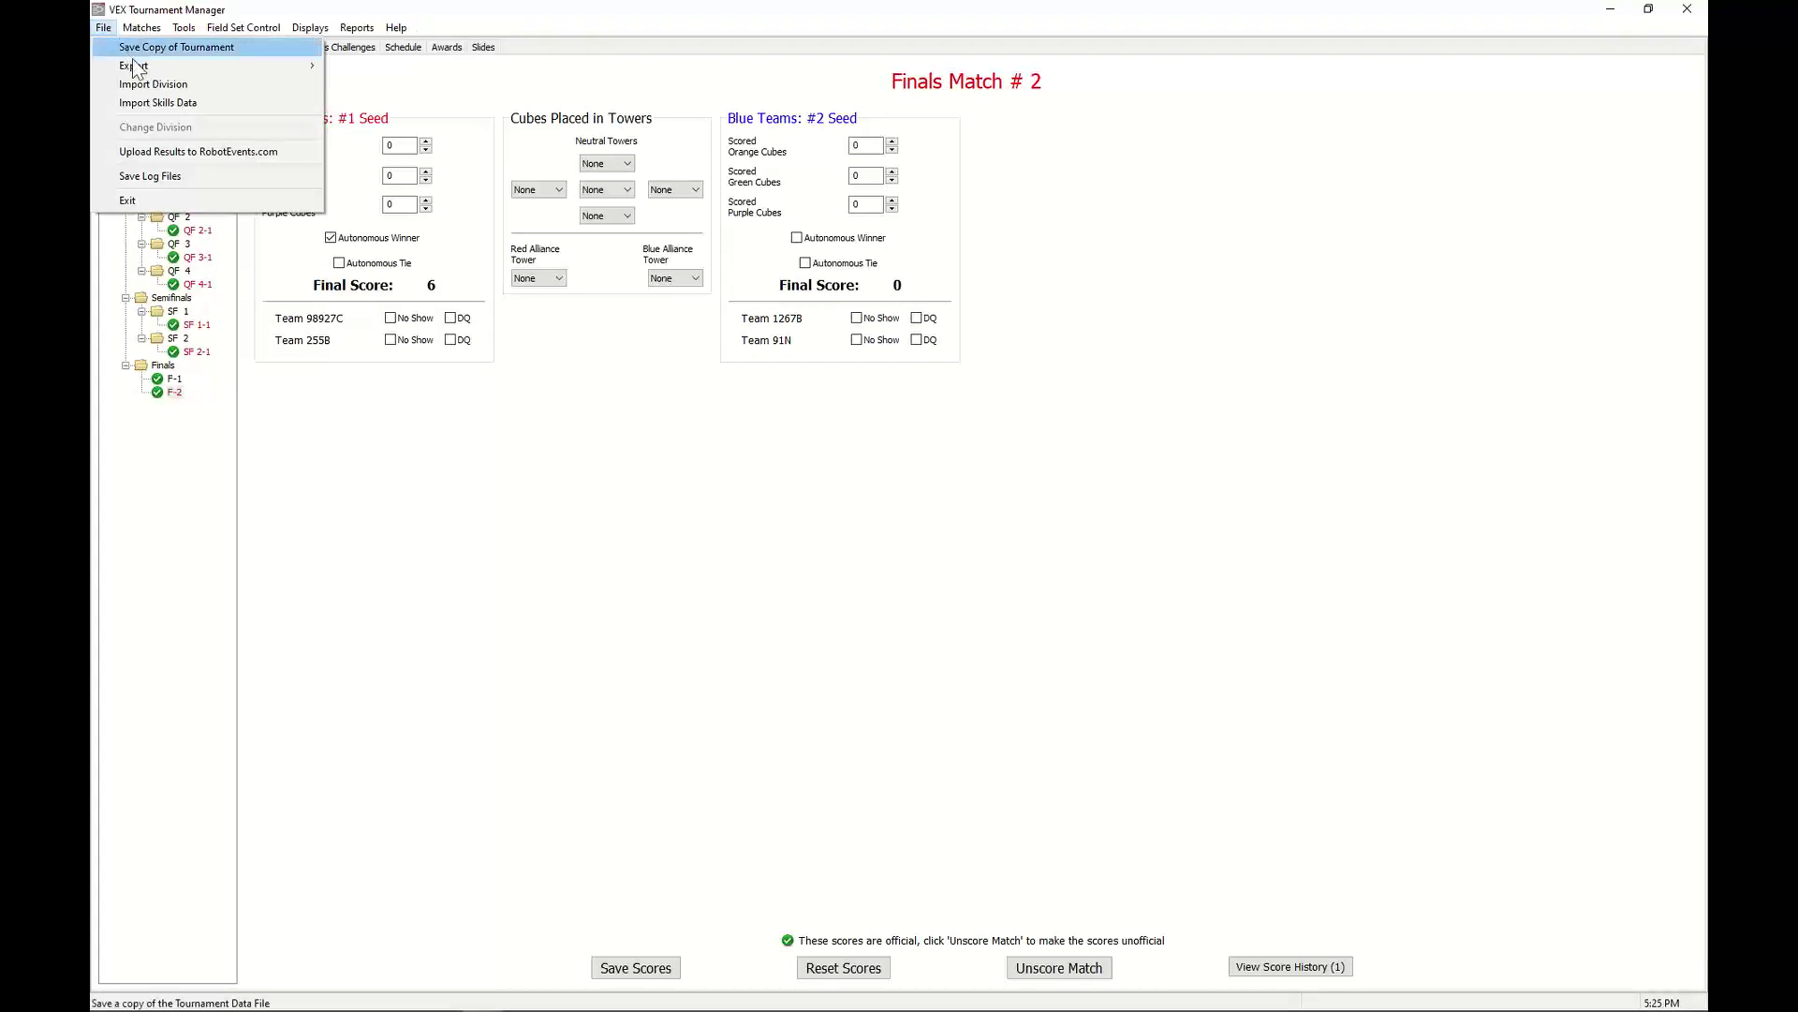
click(154, 85)
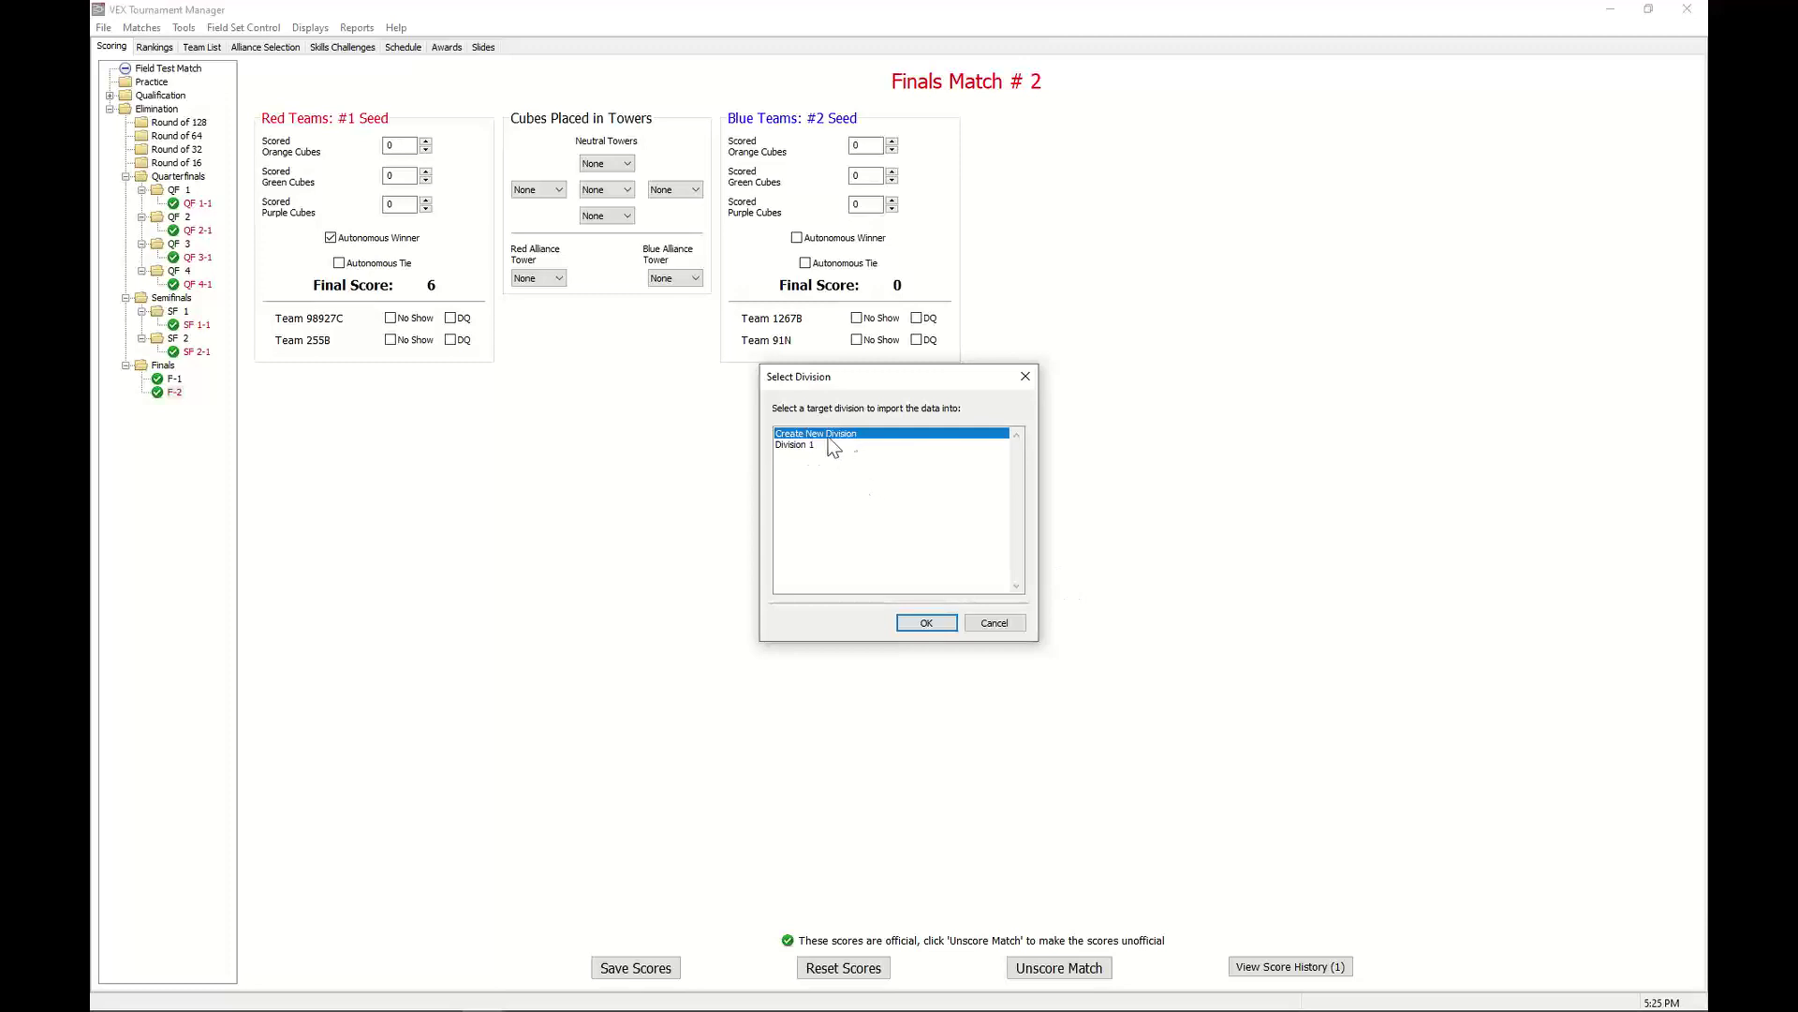
click(922, 625)
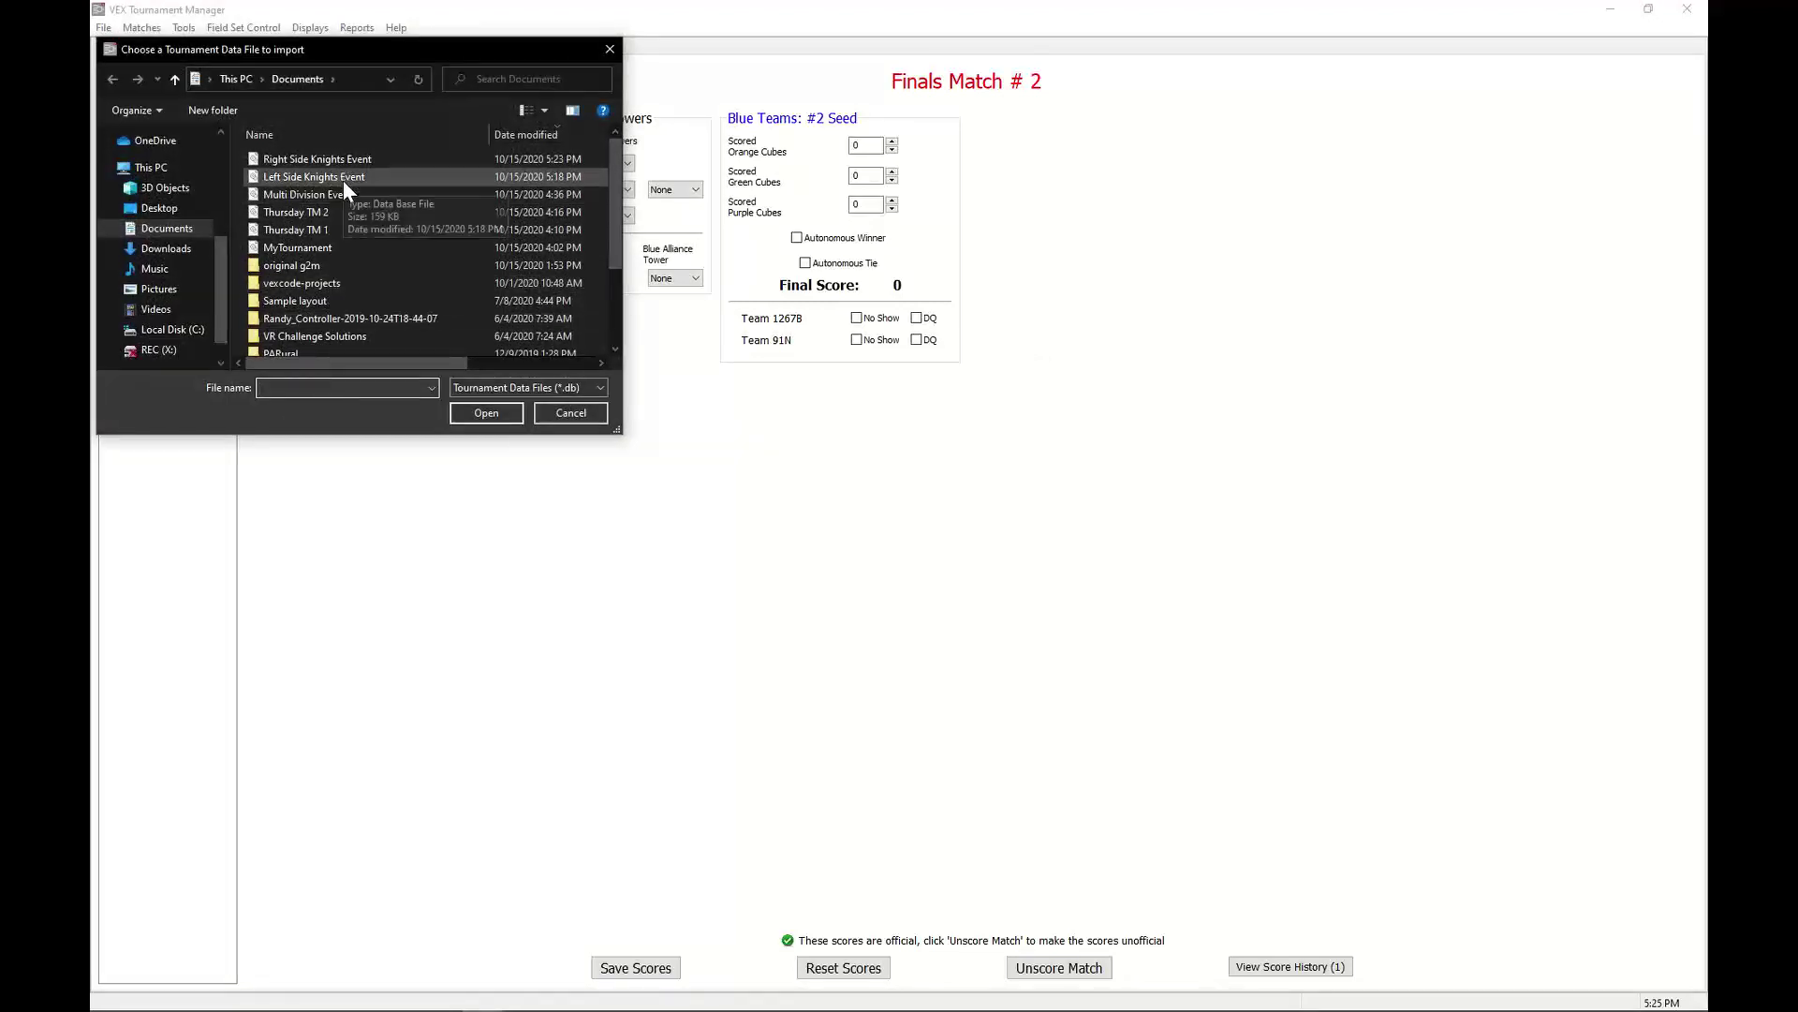
click(343, 178)
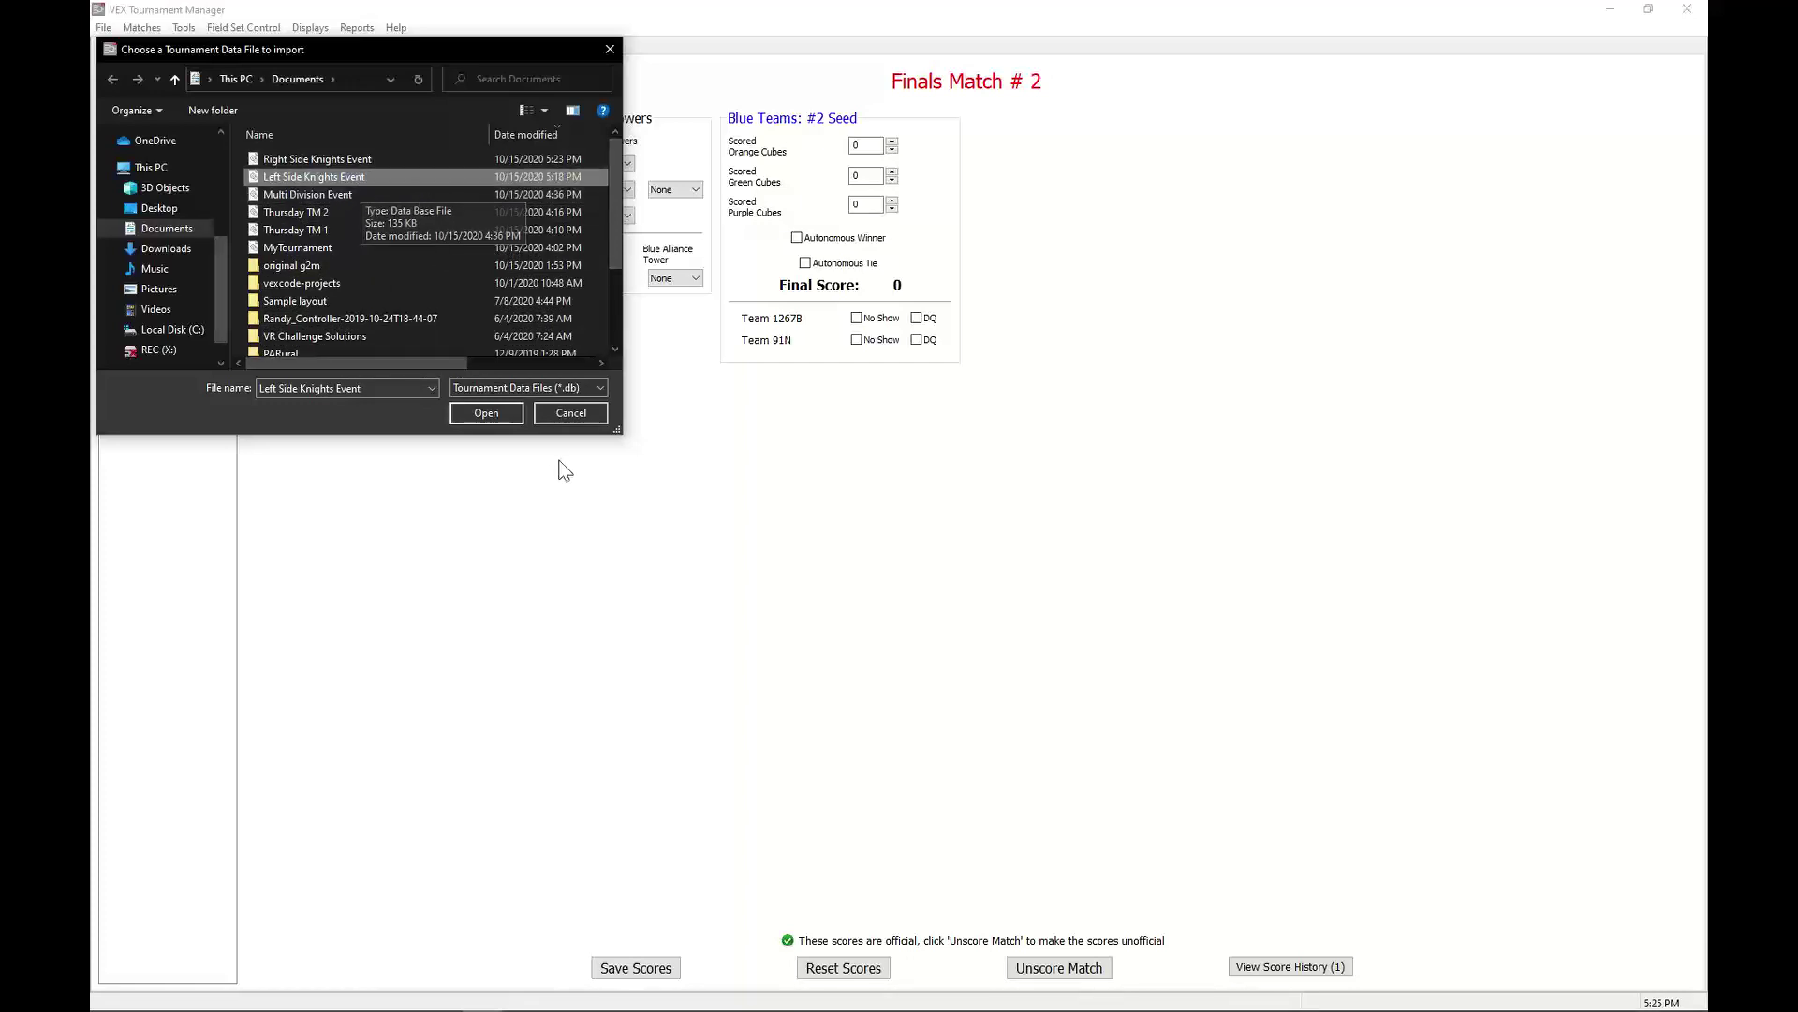
click(486, 413)
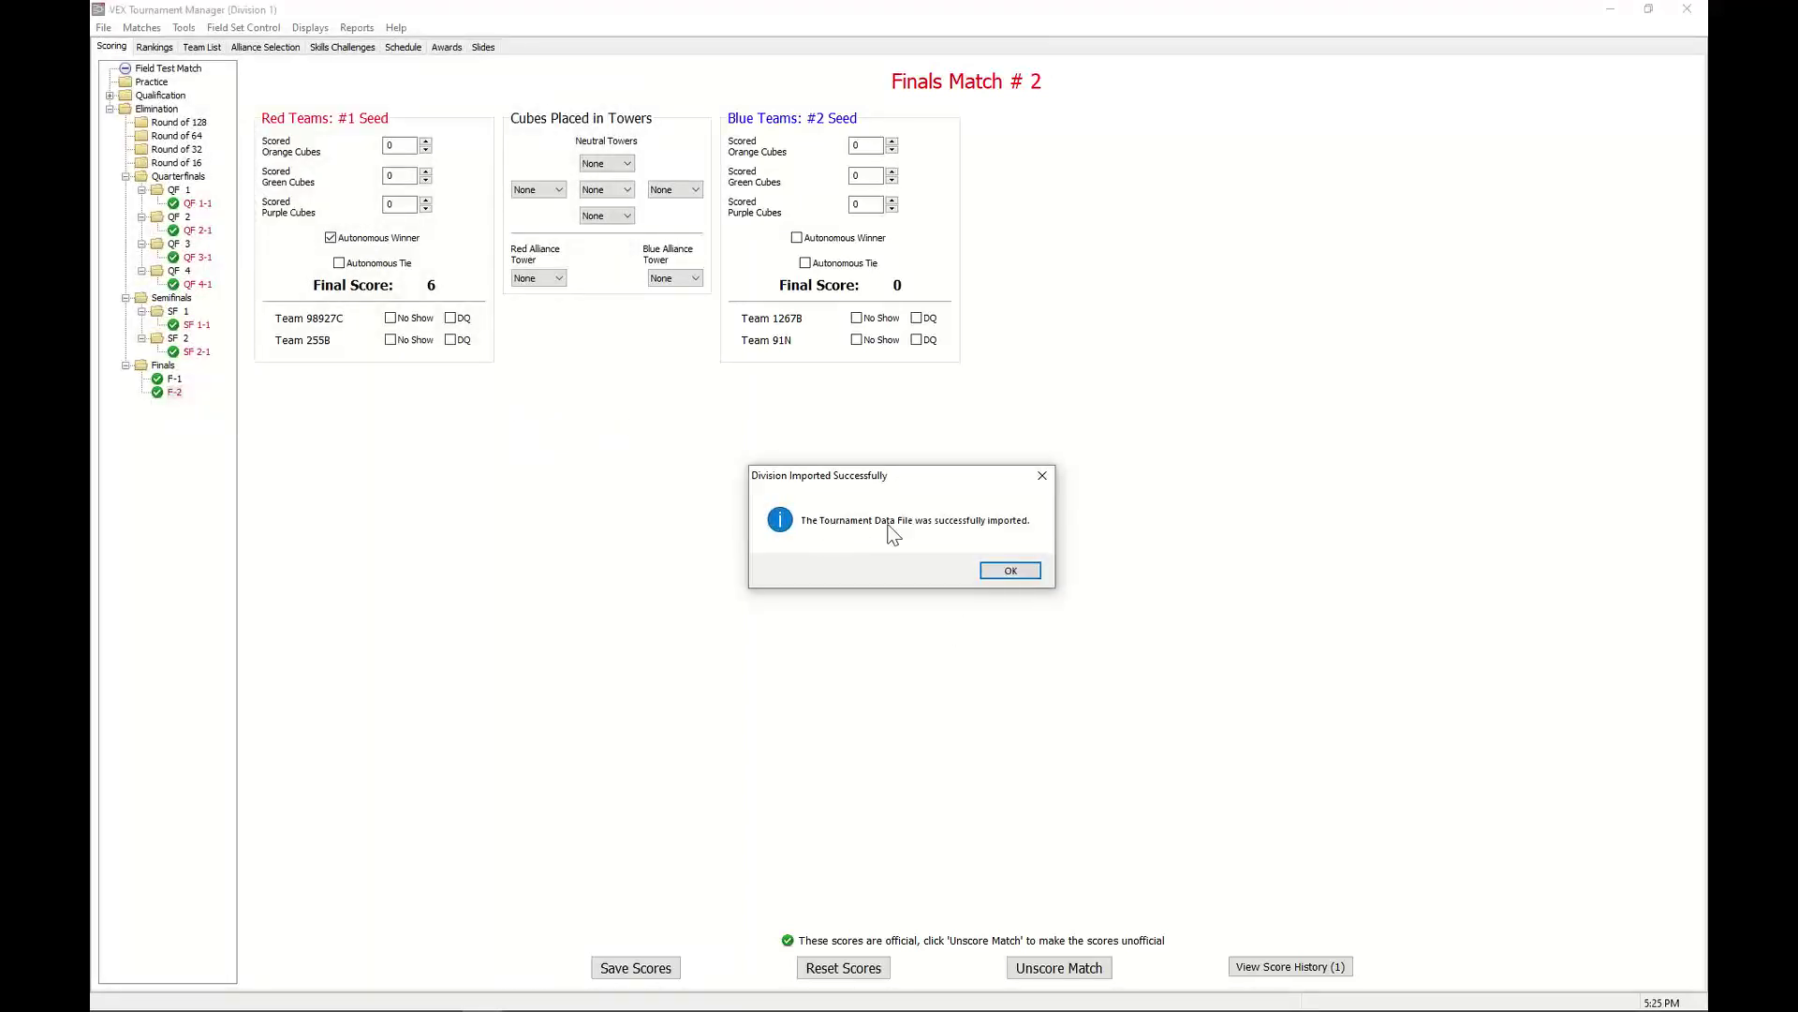
click(1009, 571)
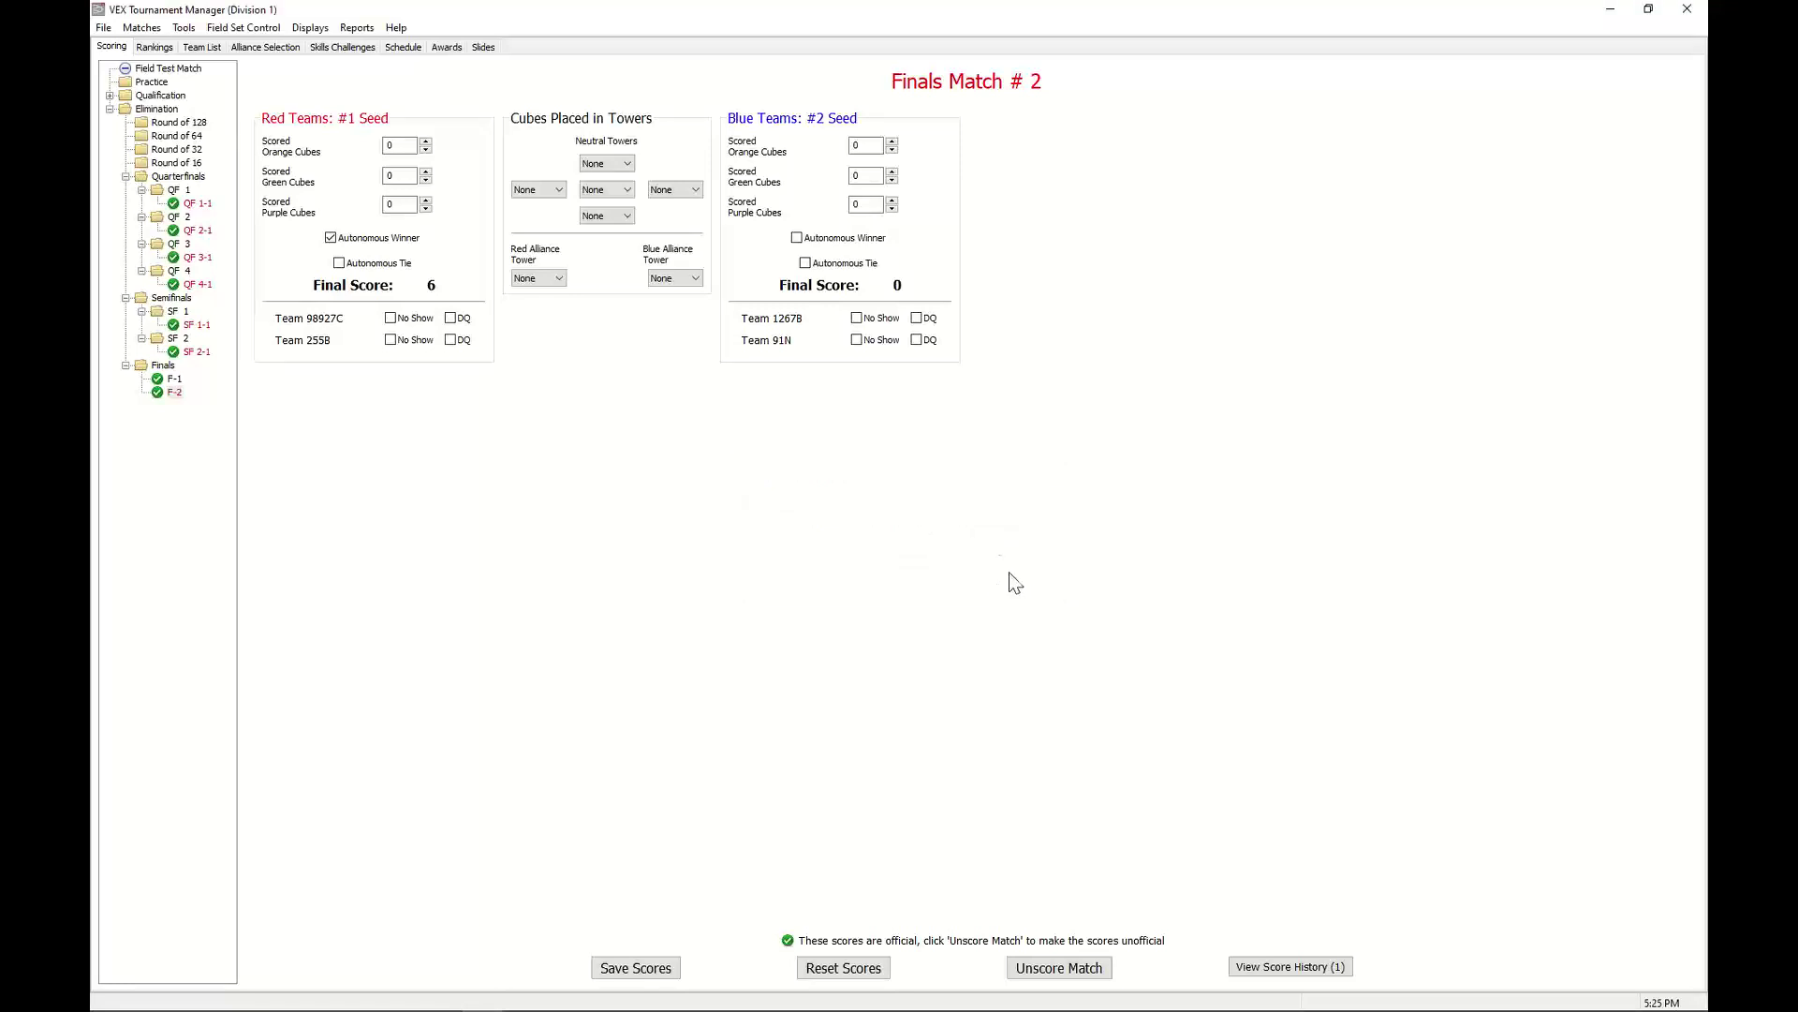
- Build a 'Finals' bracket playoff with Division 1 as alliance 1 and Knights Qualifier - Left TM as alliance 2
click(150, 29)
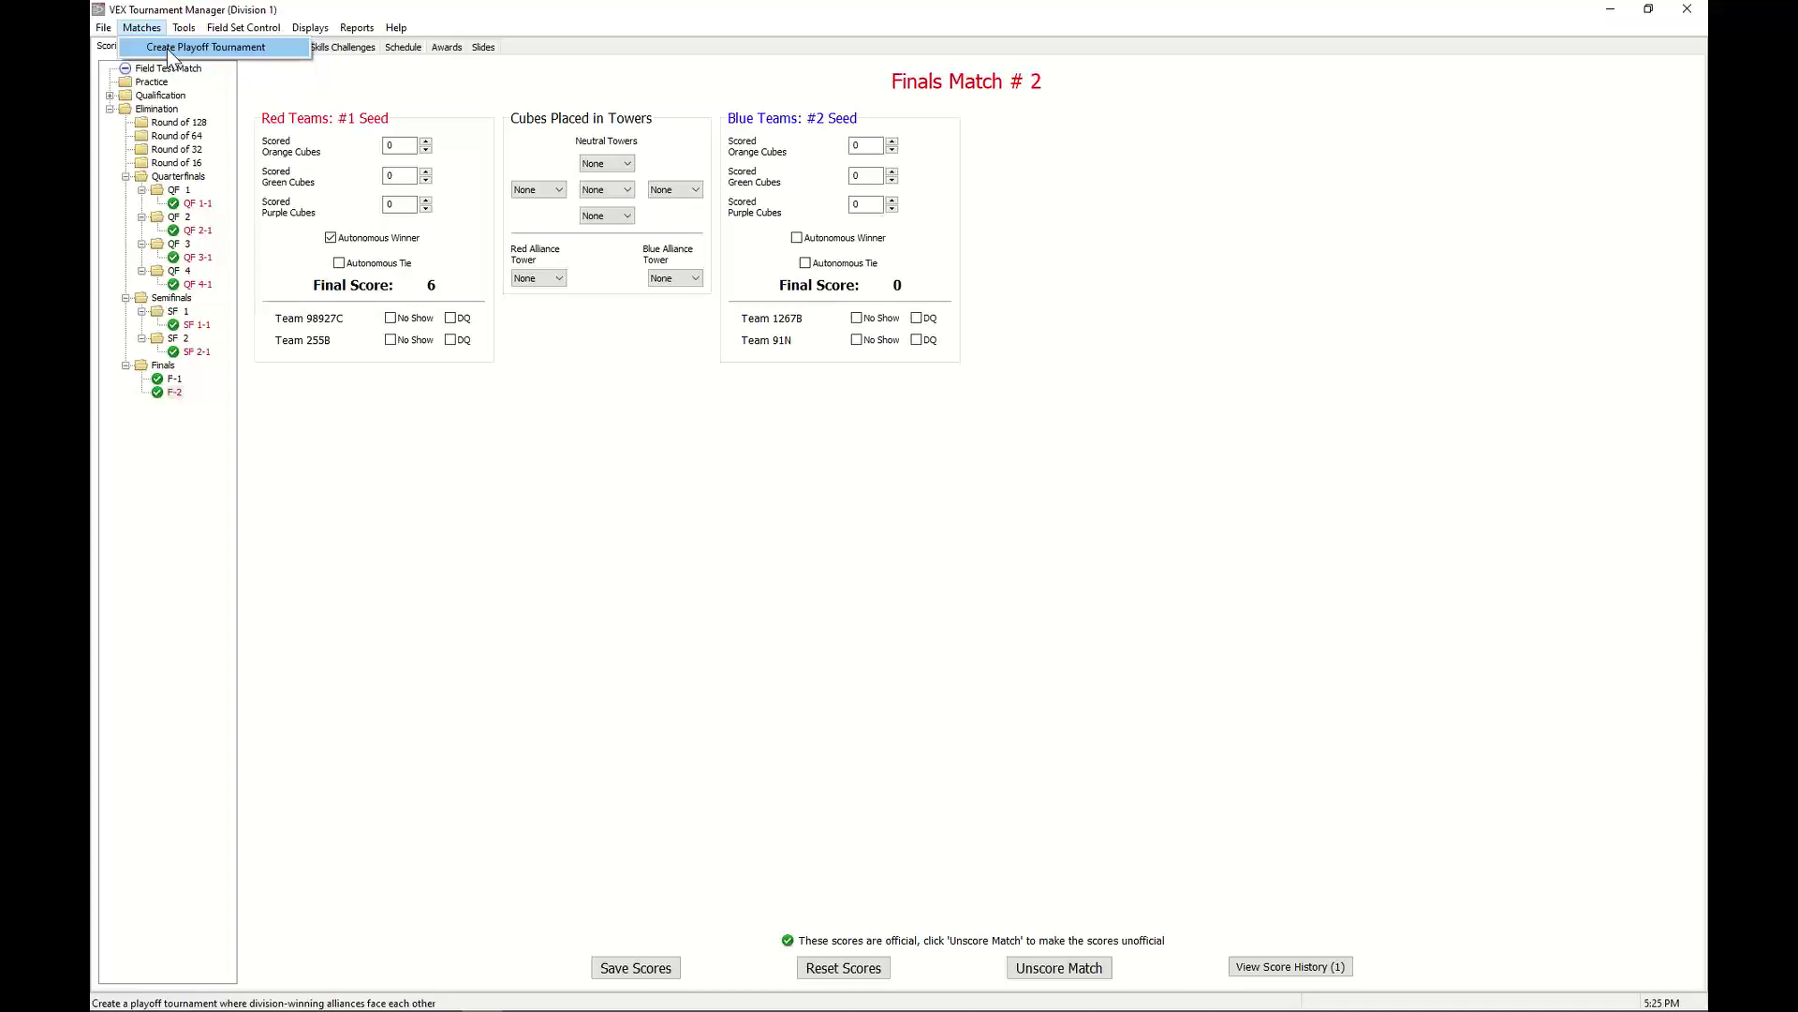
click(169, 48)
key(Escape)
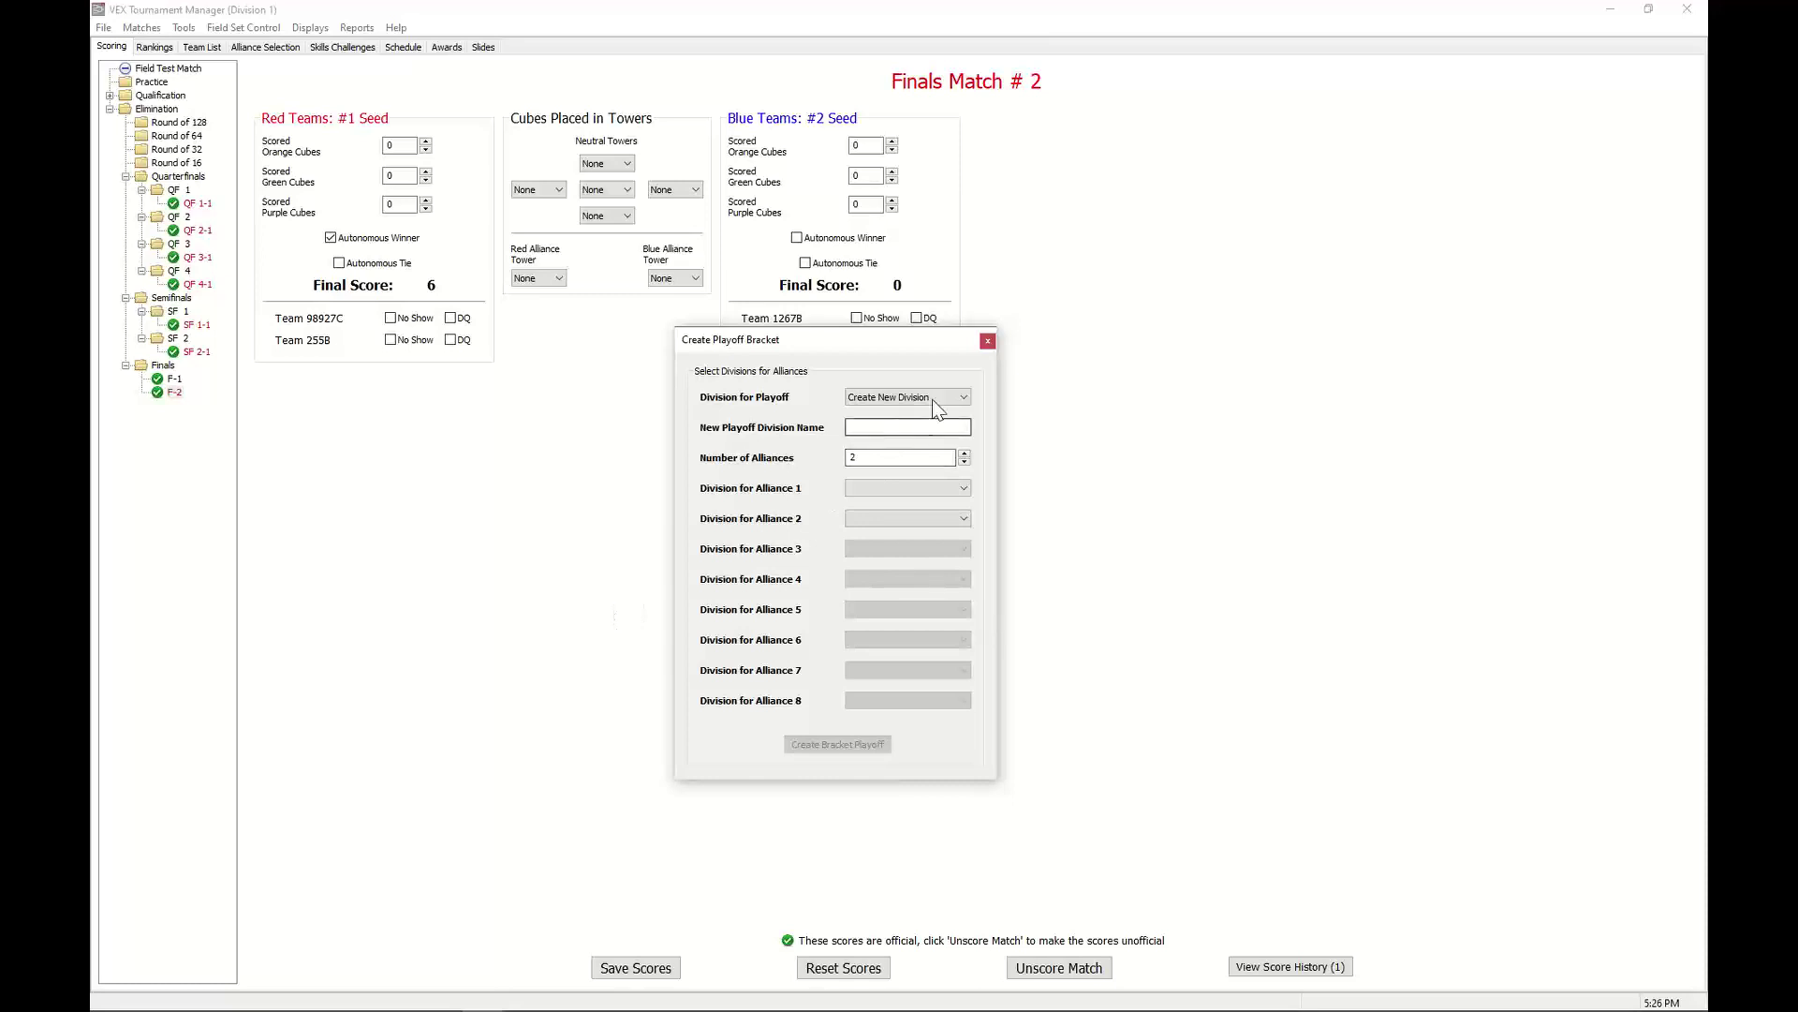
click(896, 427)
text(Finals)
click(946, 486)
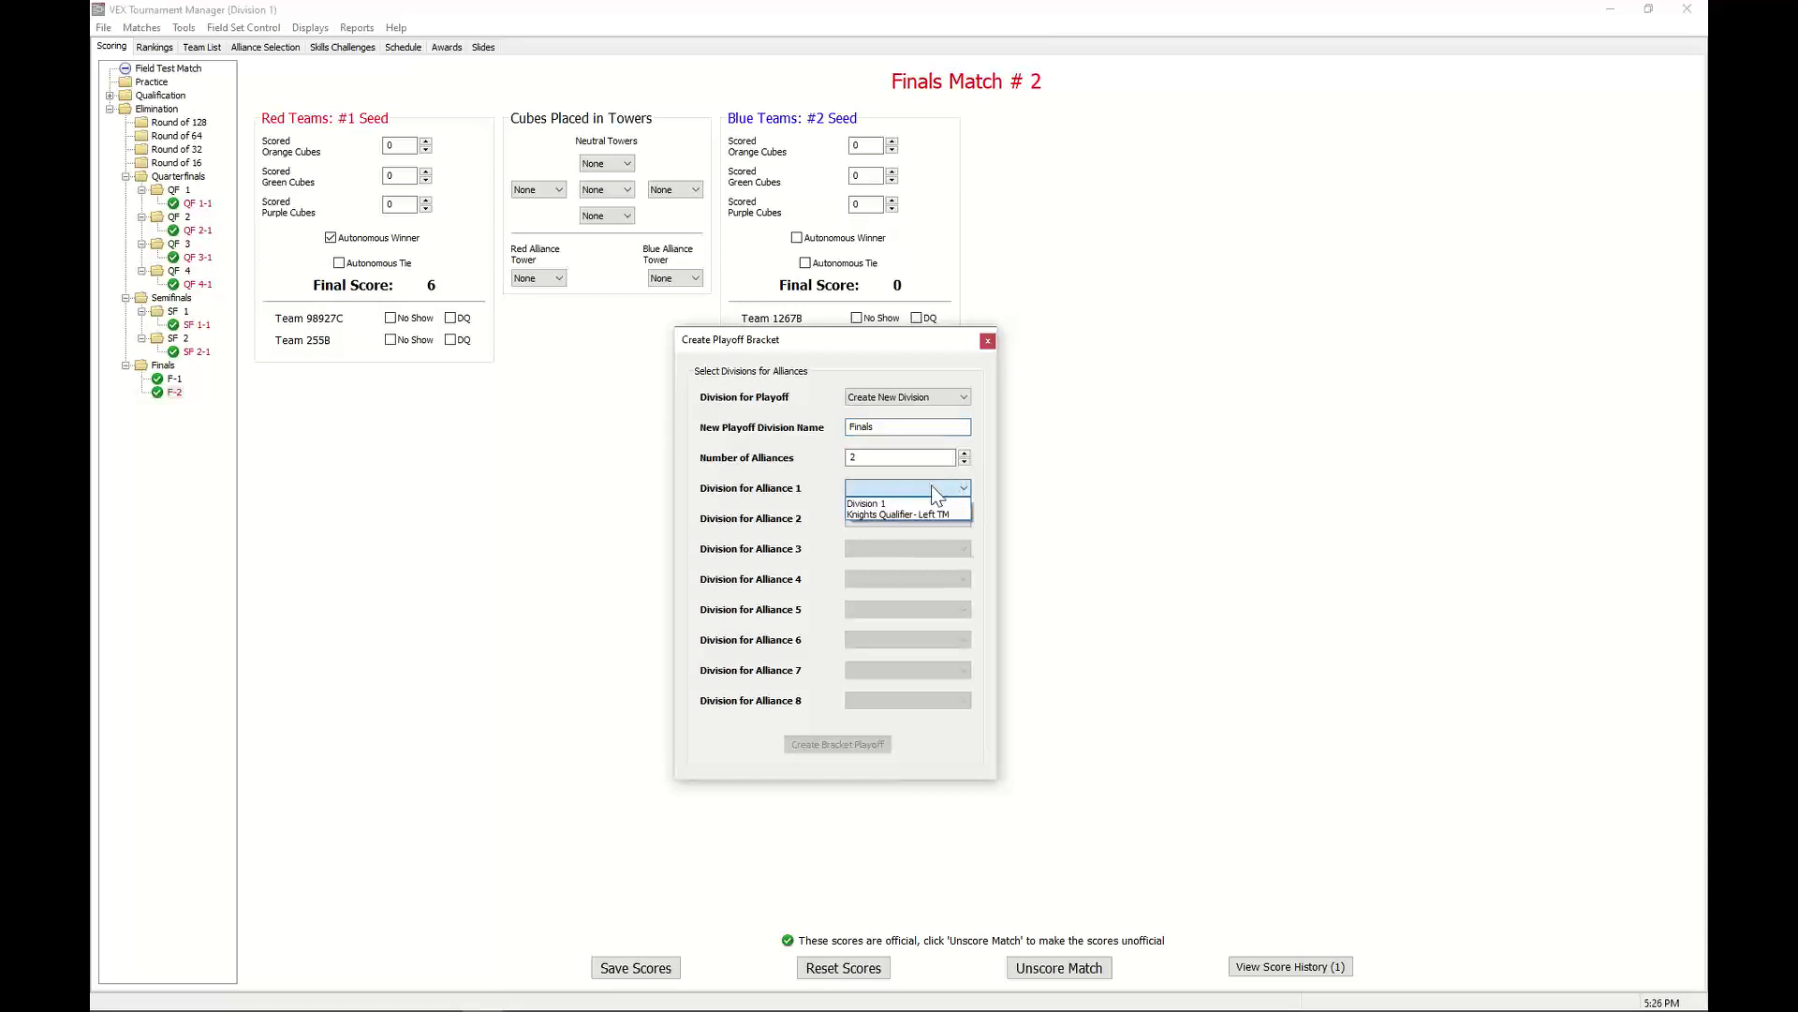
click(927, 503)
click(907, 518)
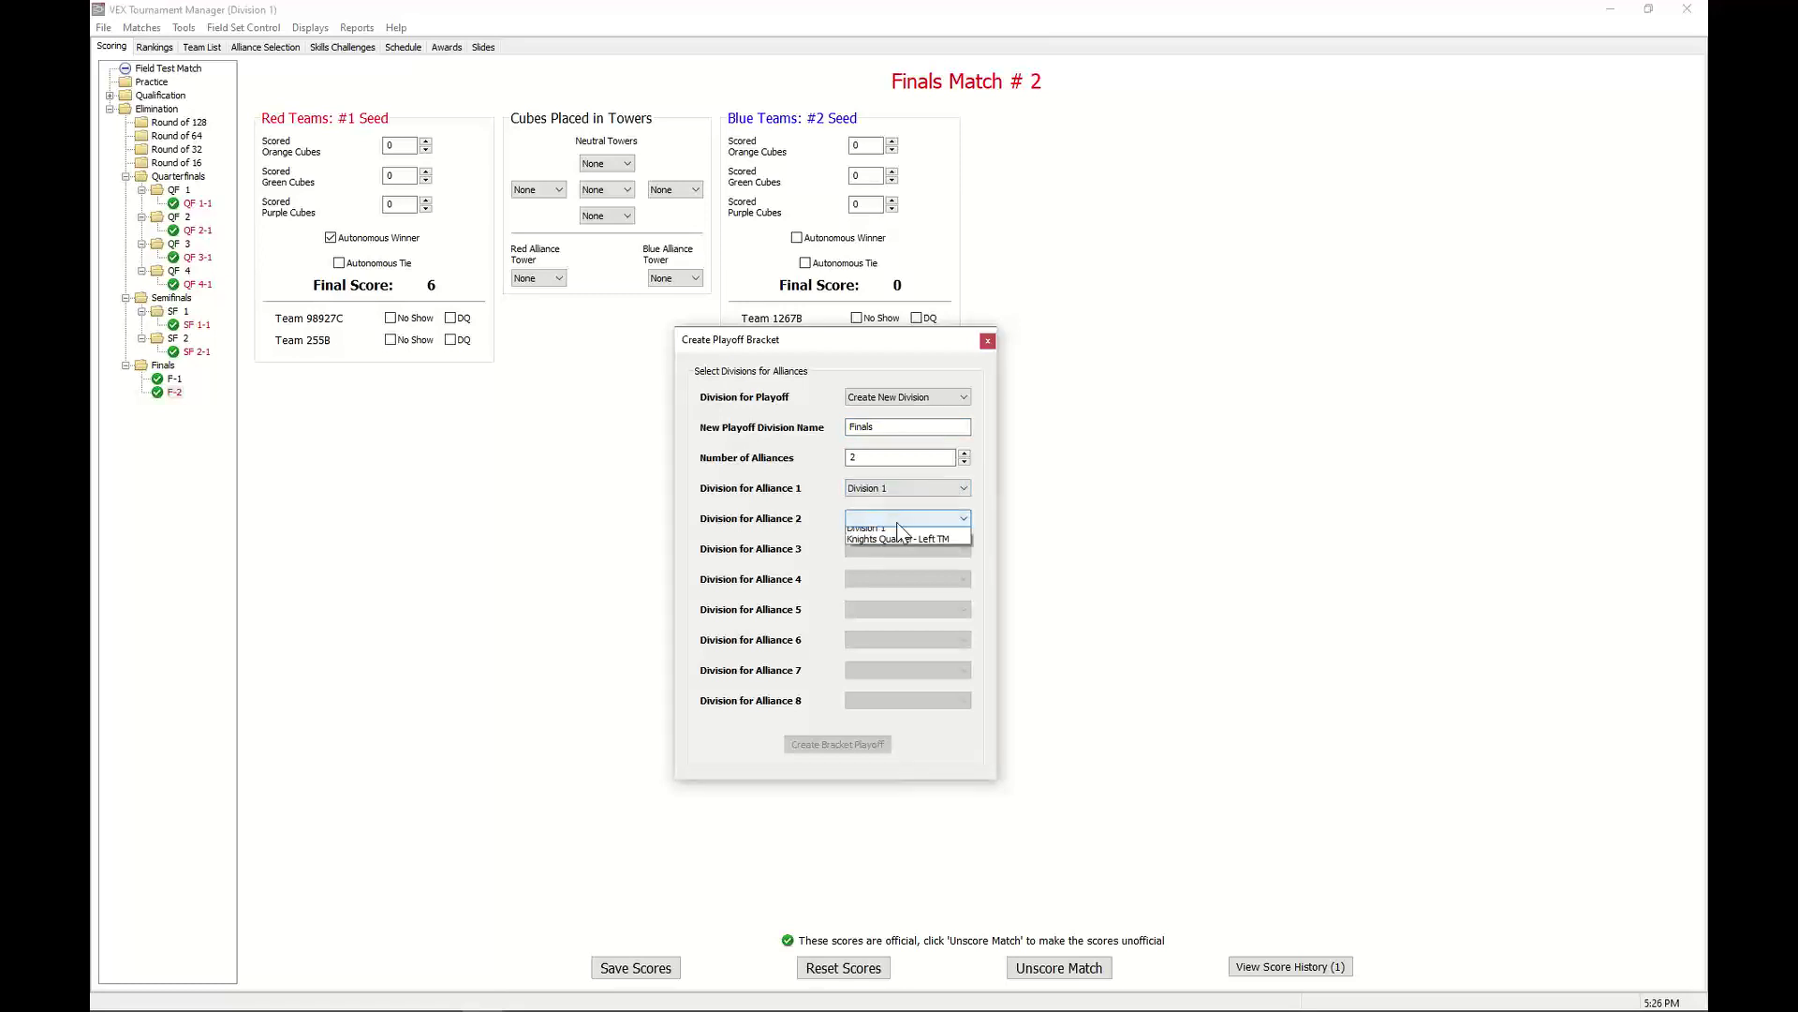
click(892, 543)
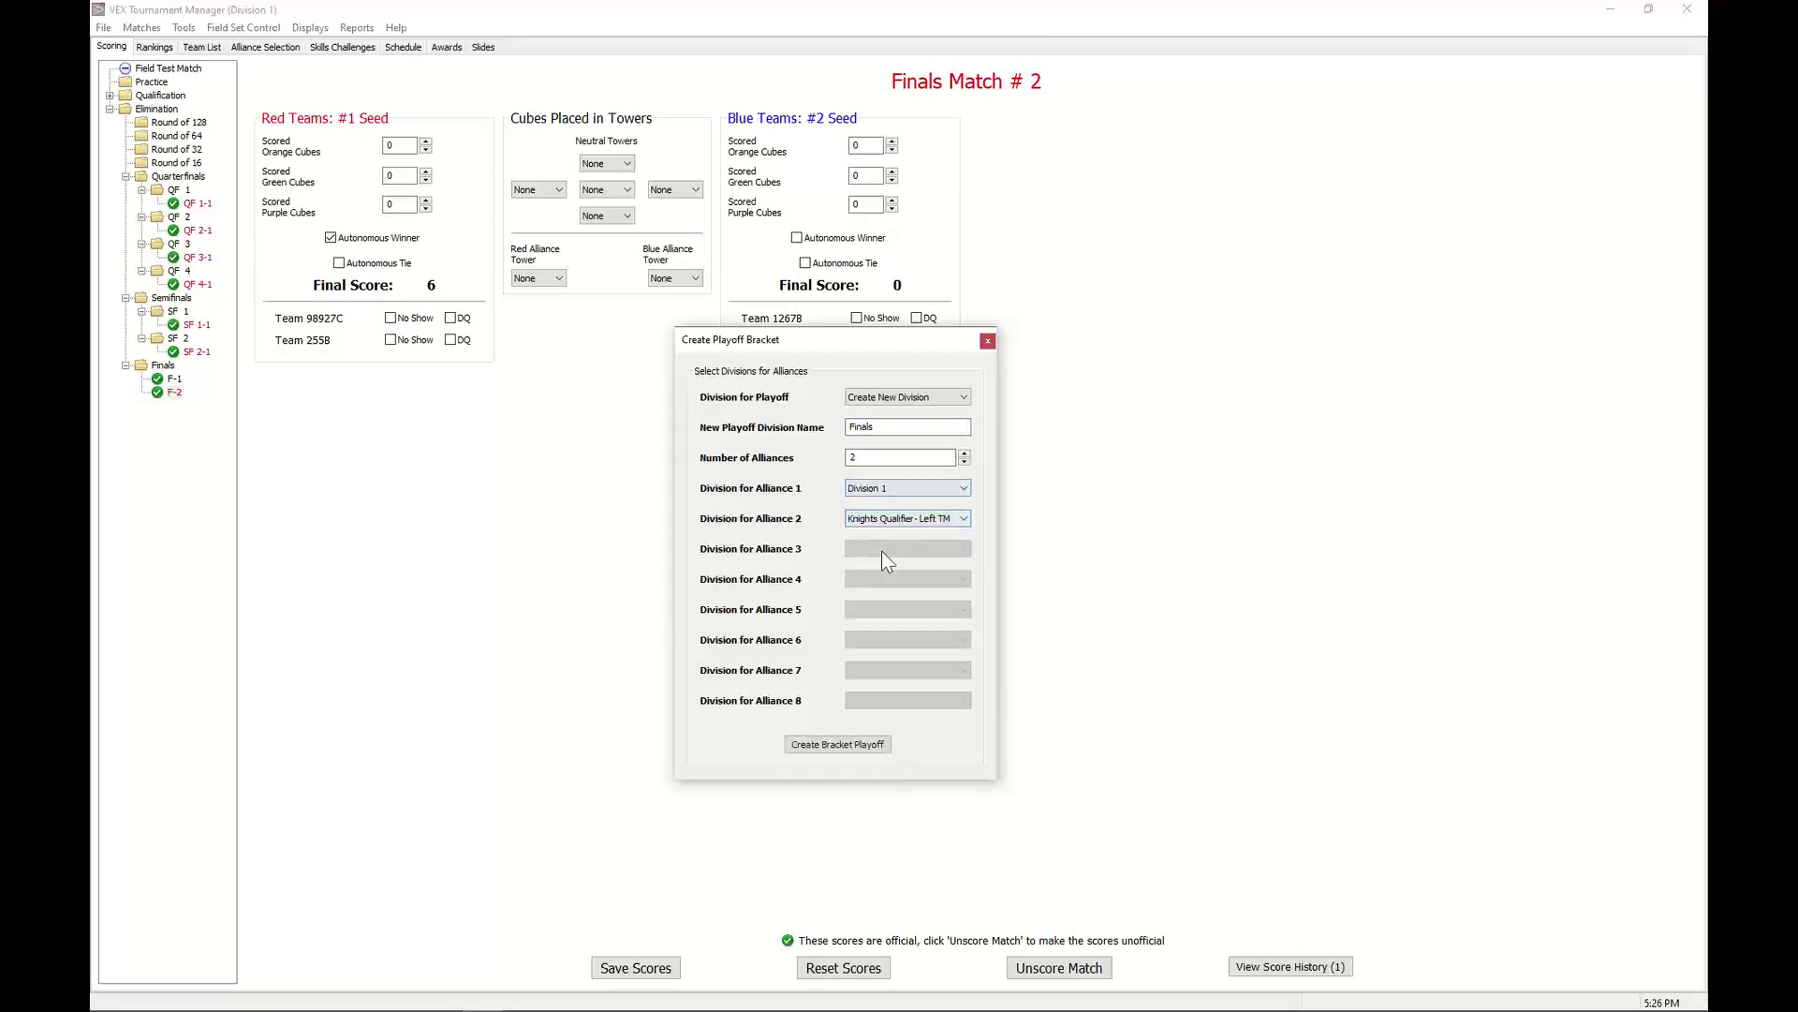
click(878, 747)
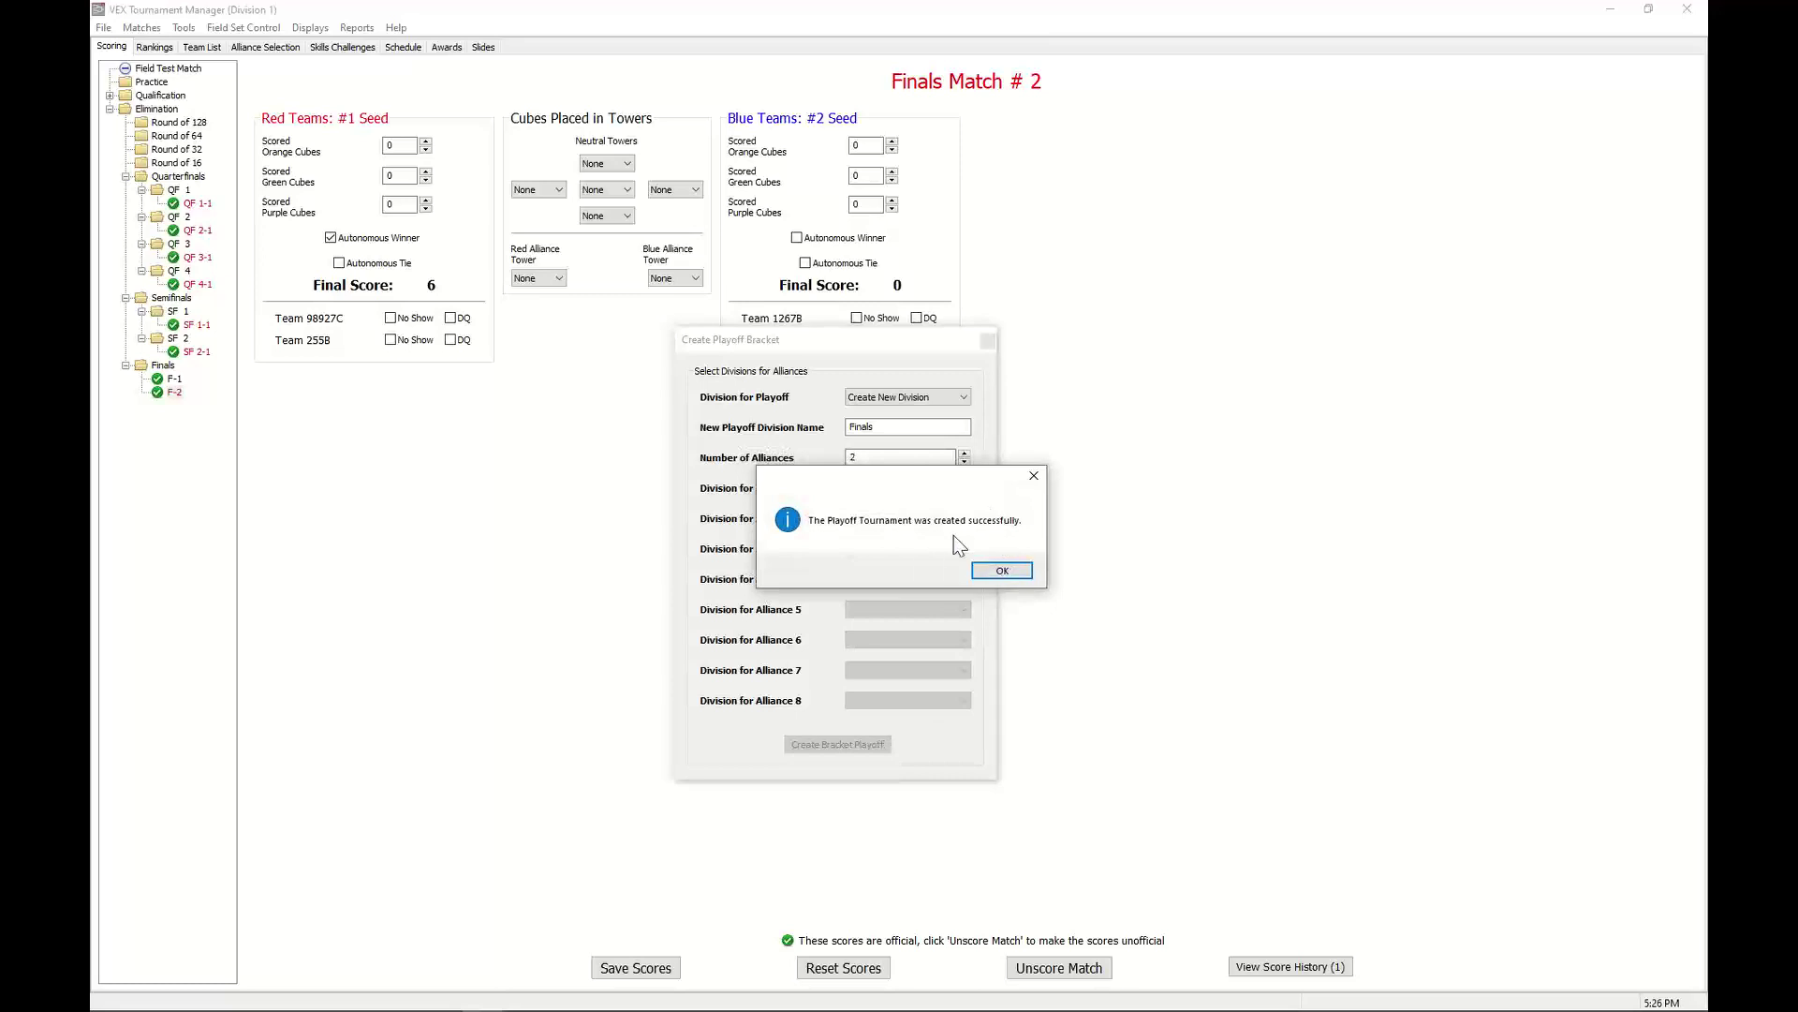
click(1002, 572)
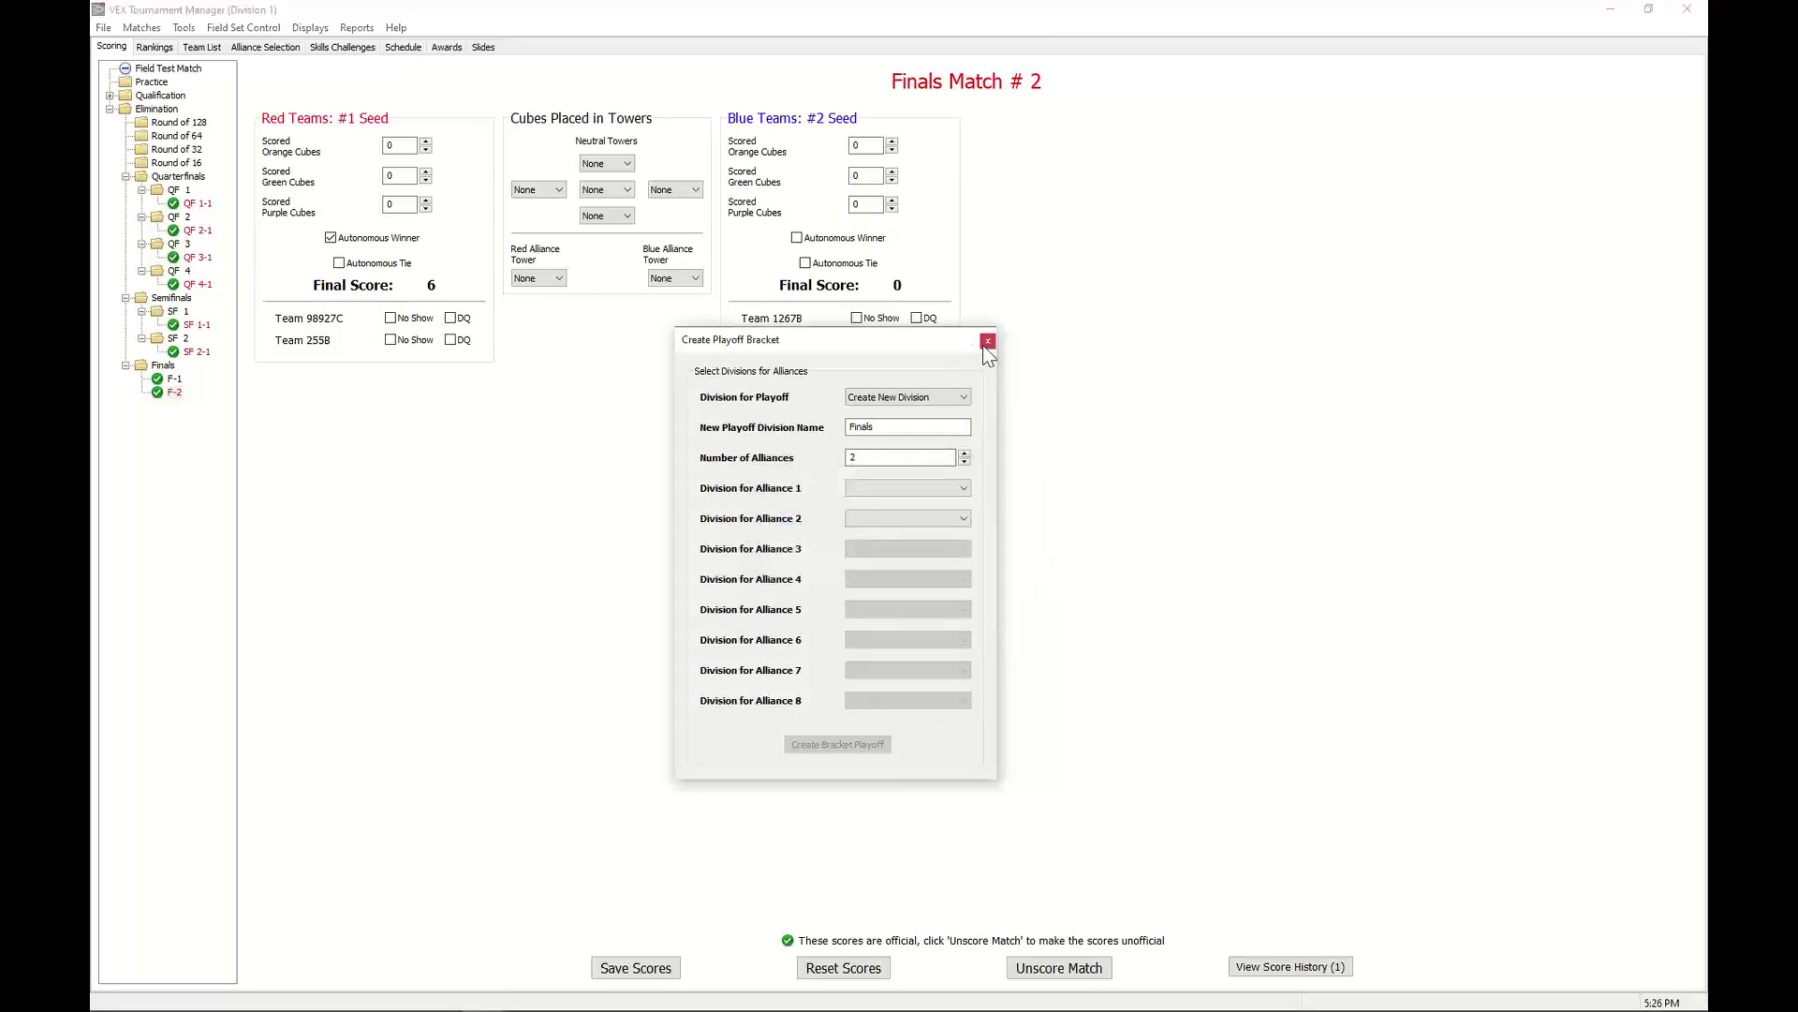
click(988, 341)
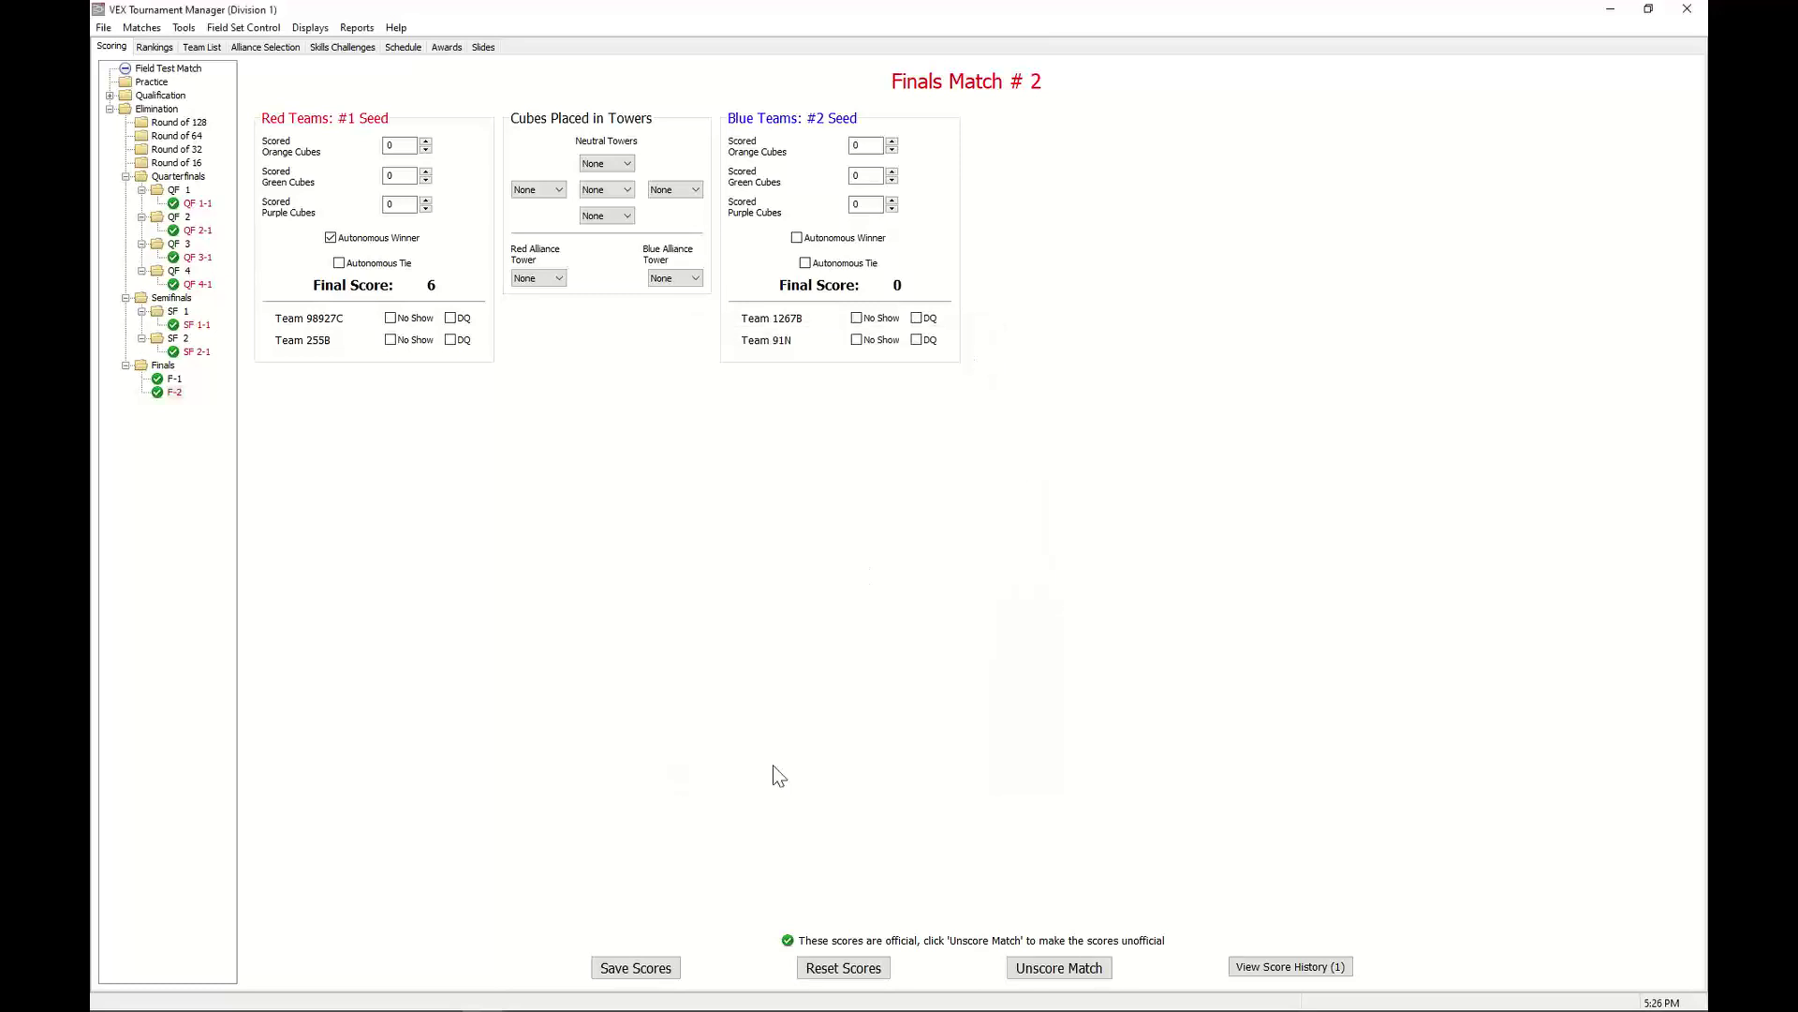
- Close Tournament Manager without uploading results, then reconnect by selecting the Finals division
click(1689, 12)
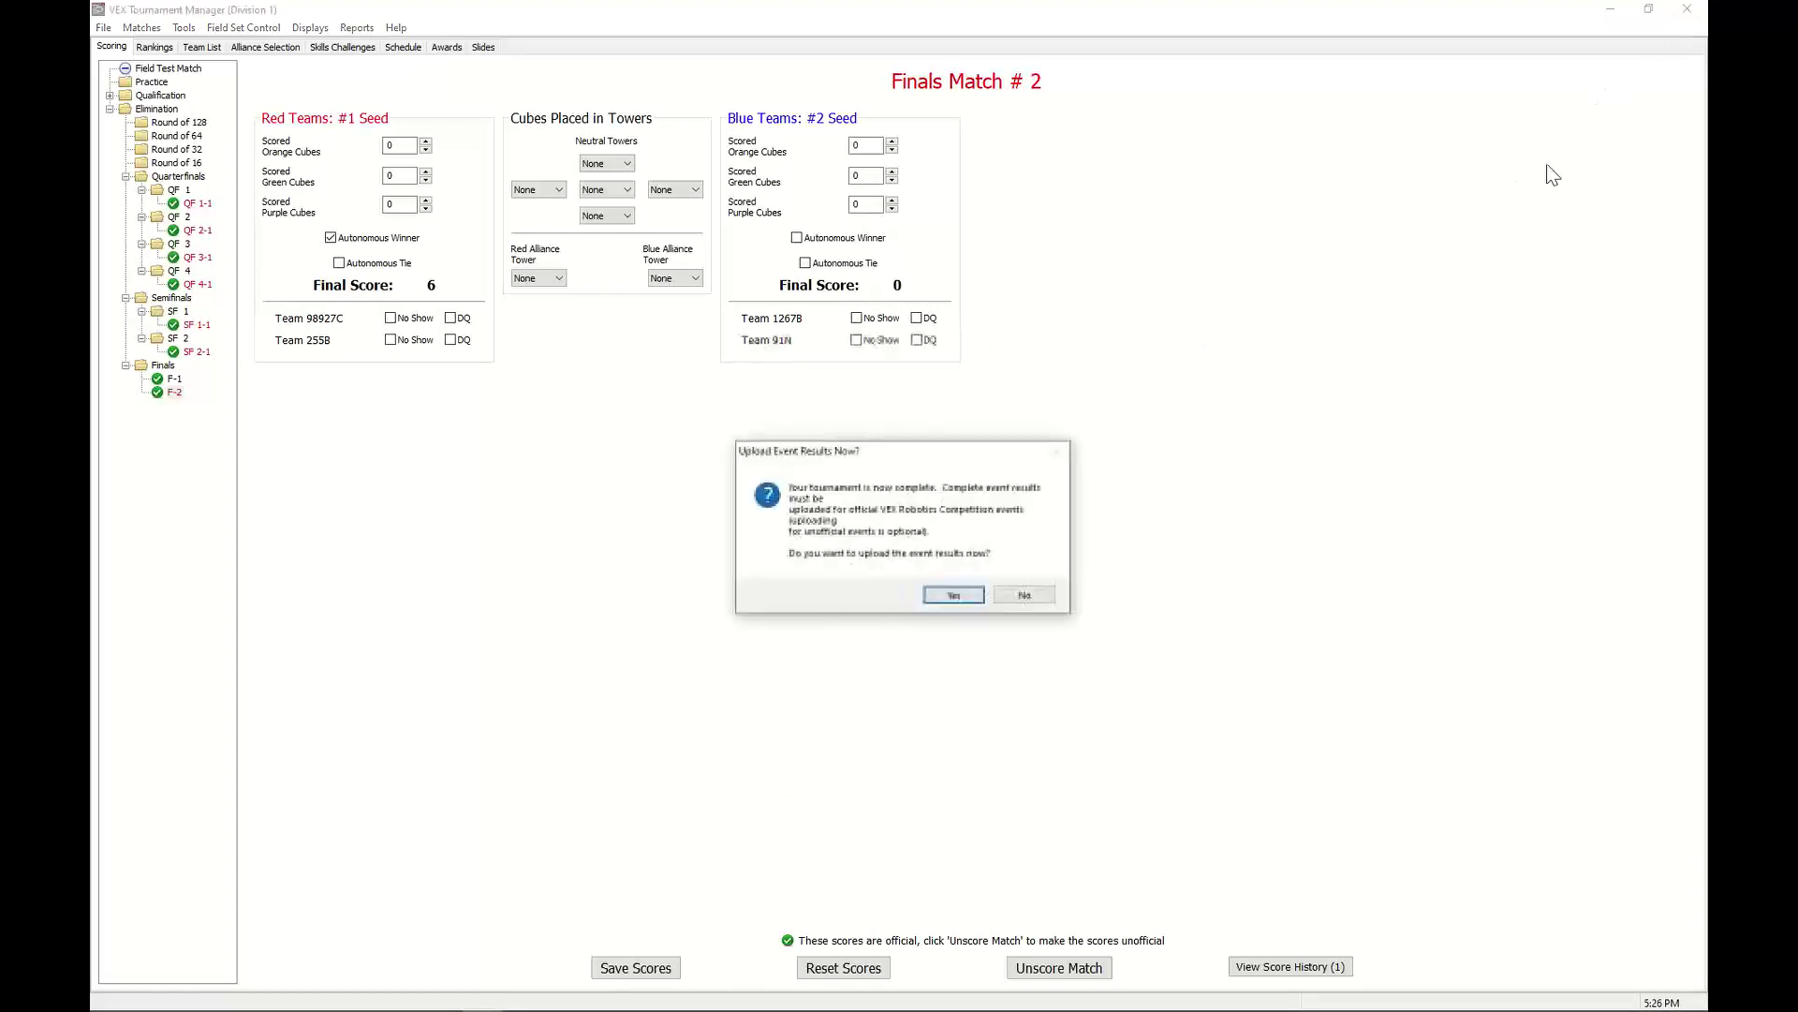
click(1029, 598)
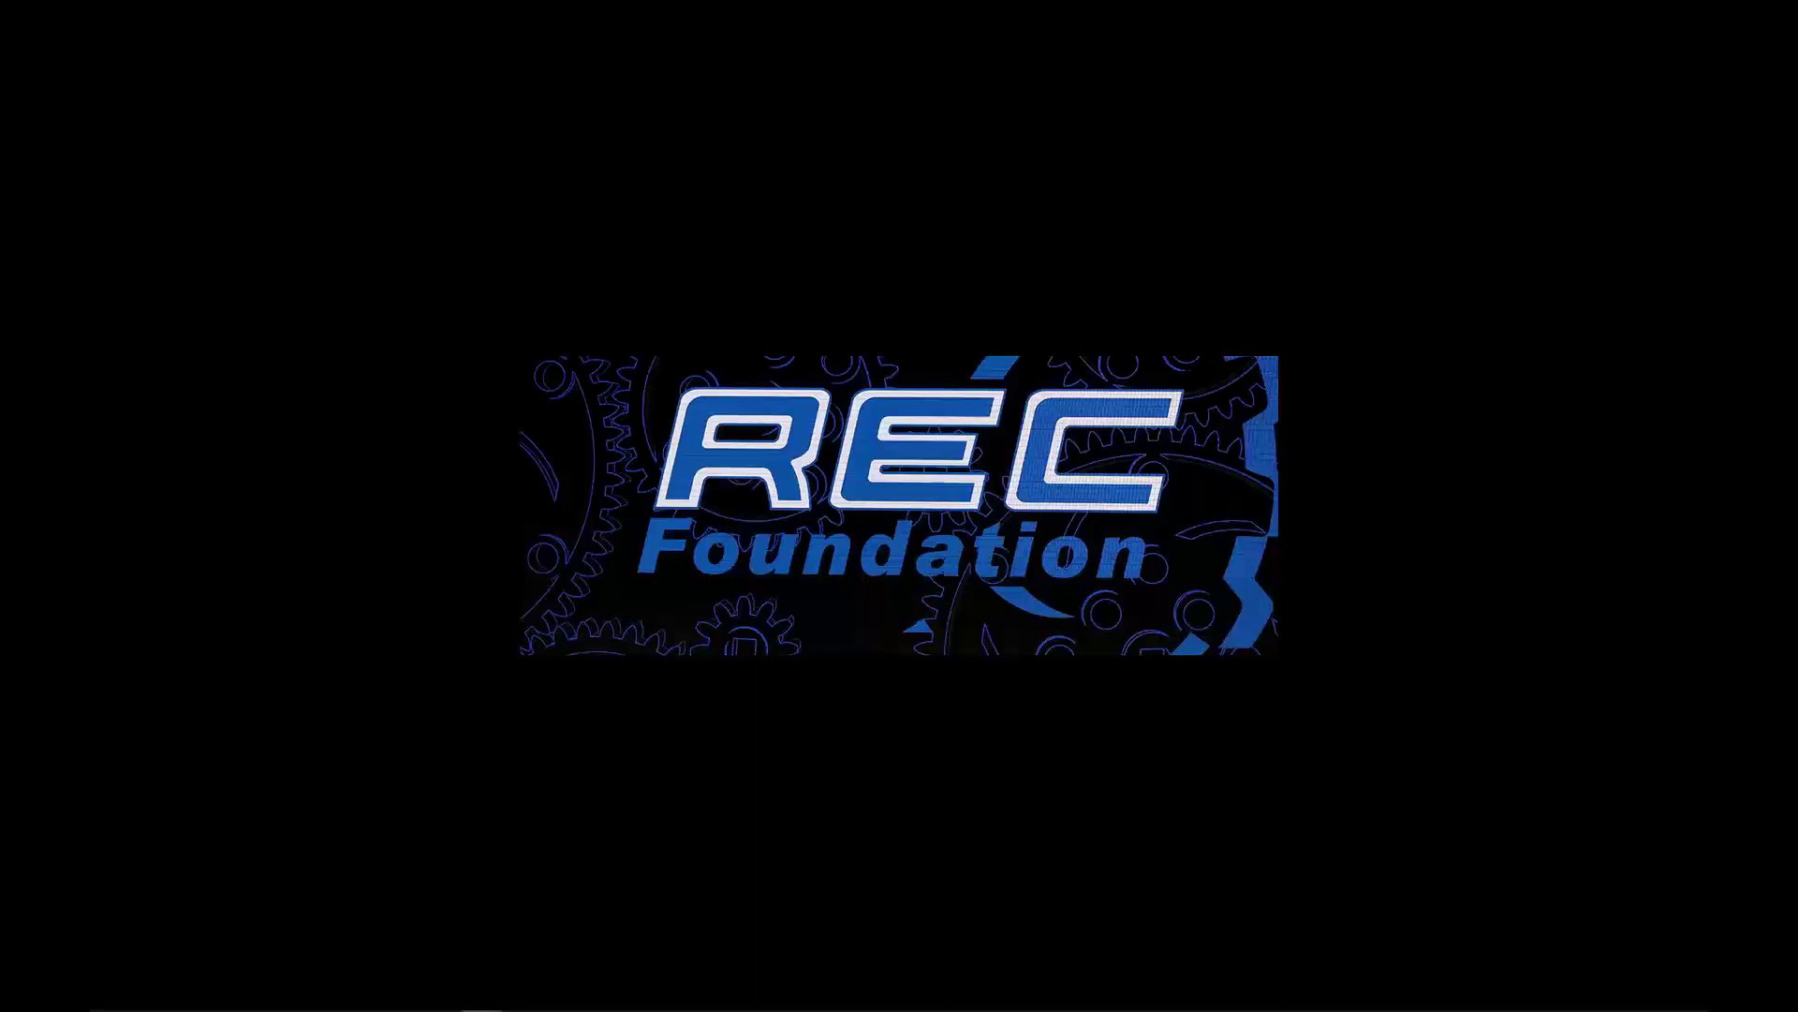
drag(290, 335, 1077, 253)
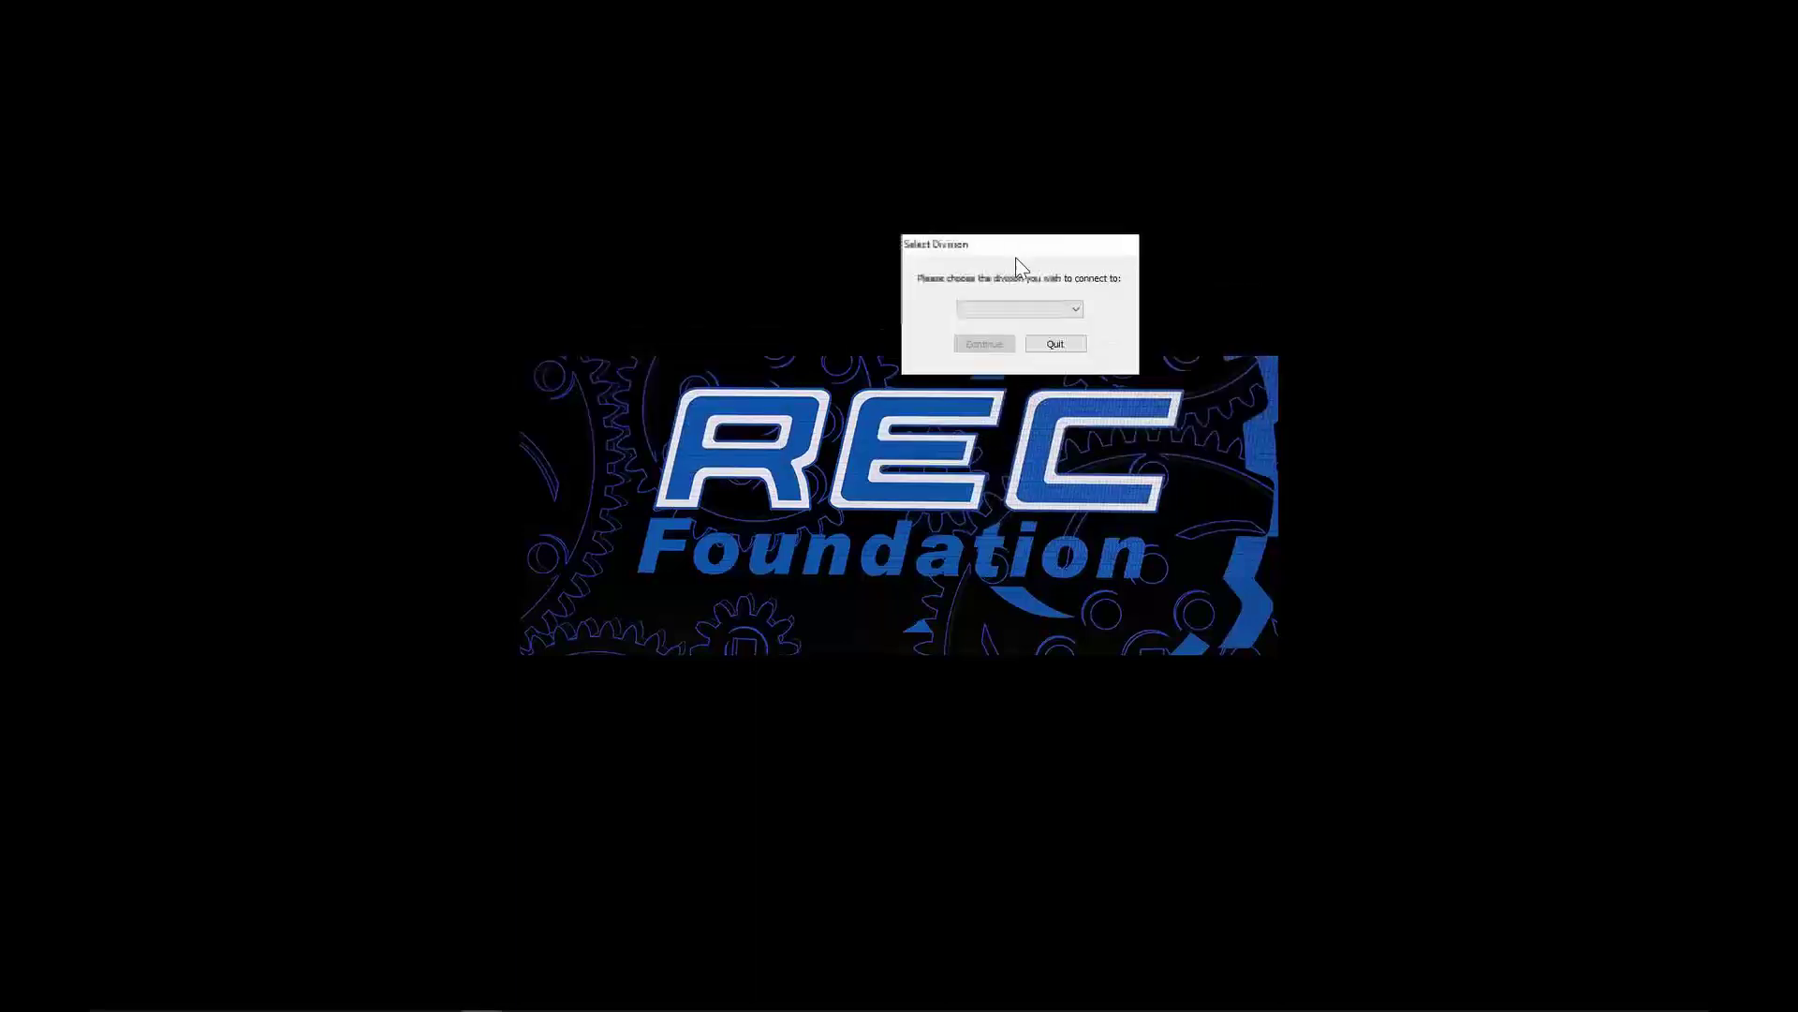
click(1056, 312)
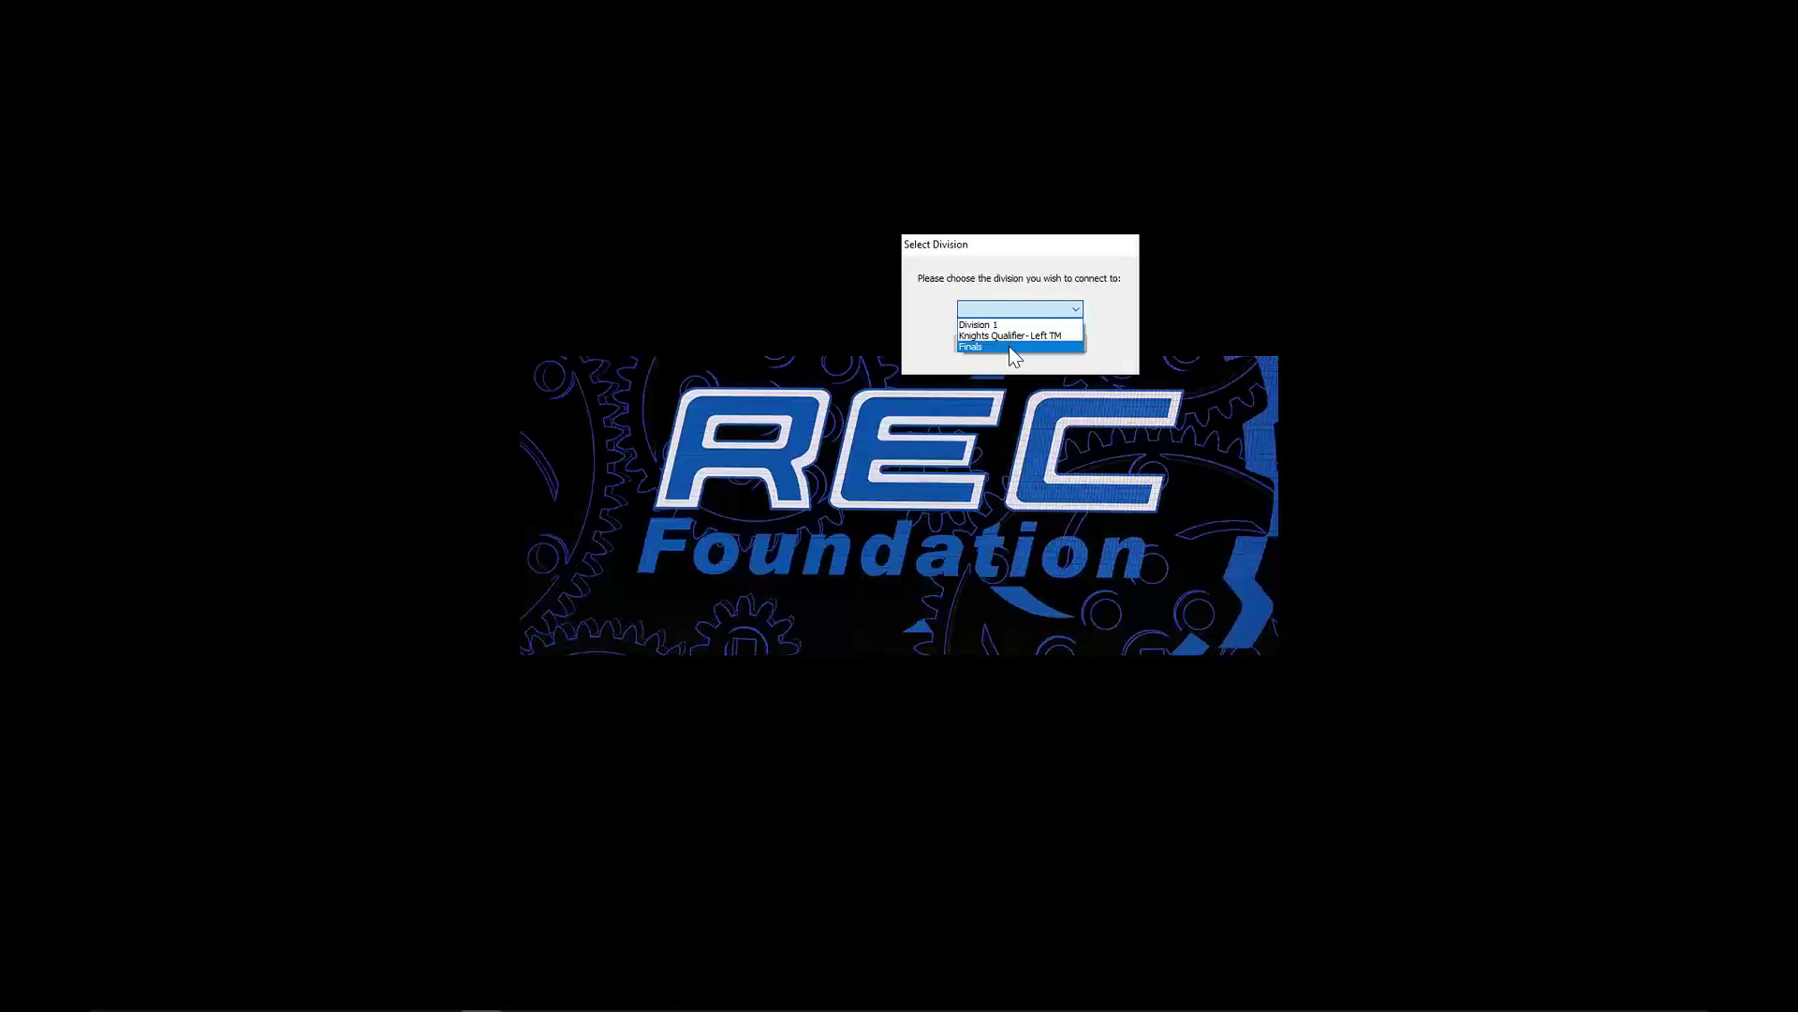
click(1009, 346)
click(1009, 345)
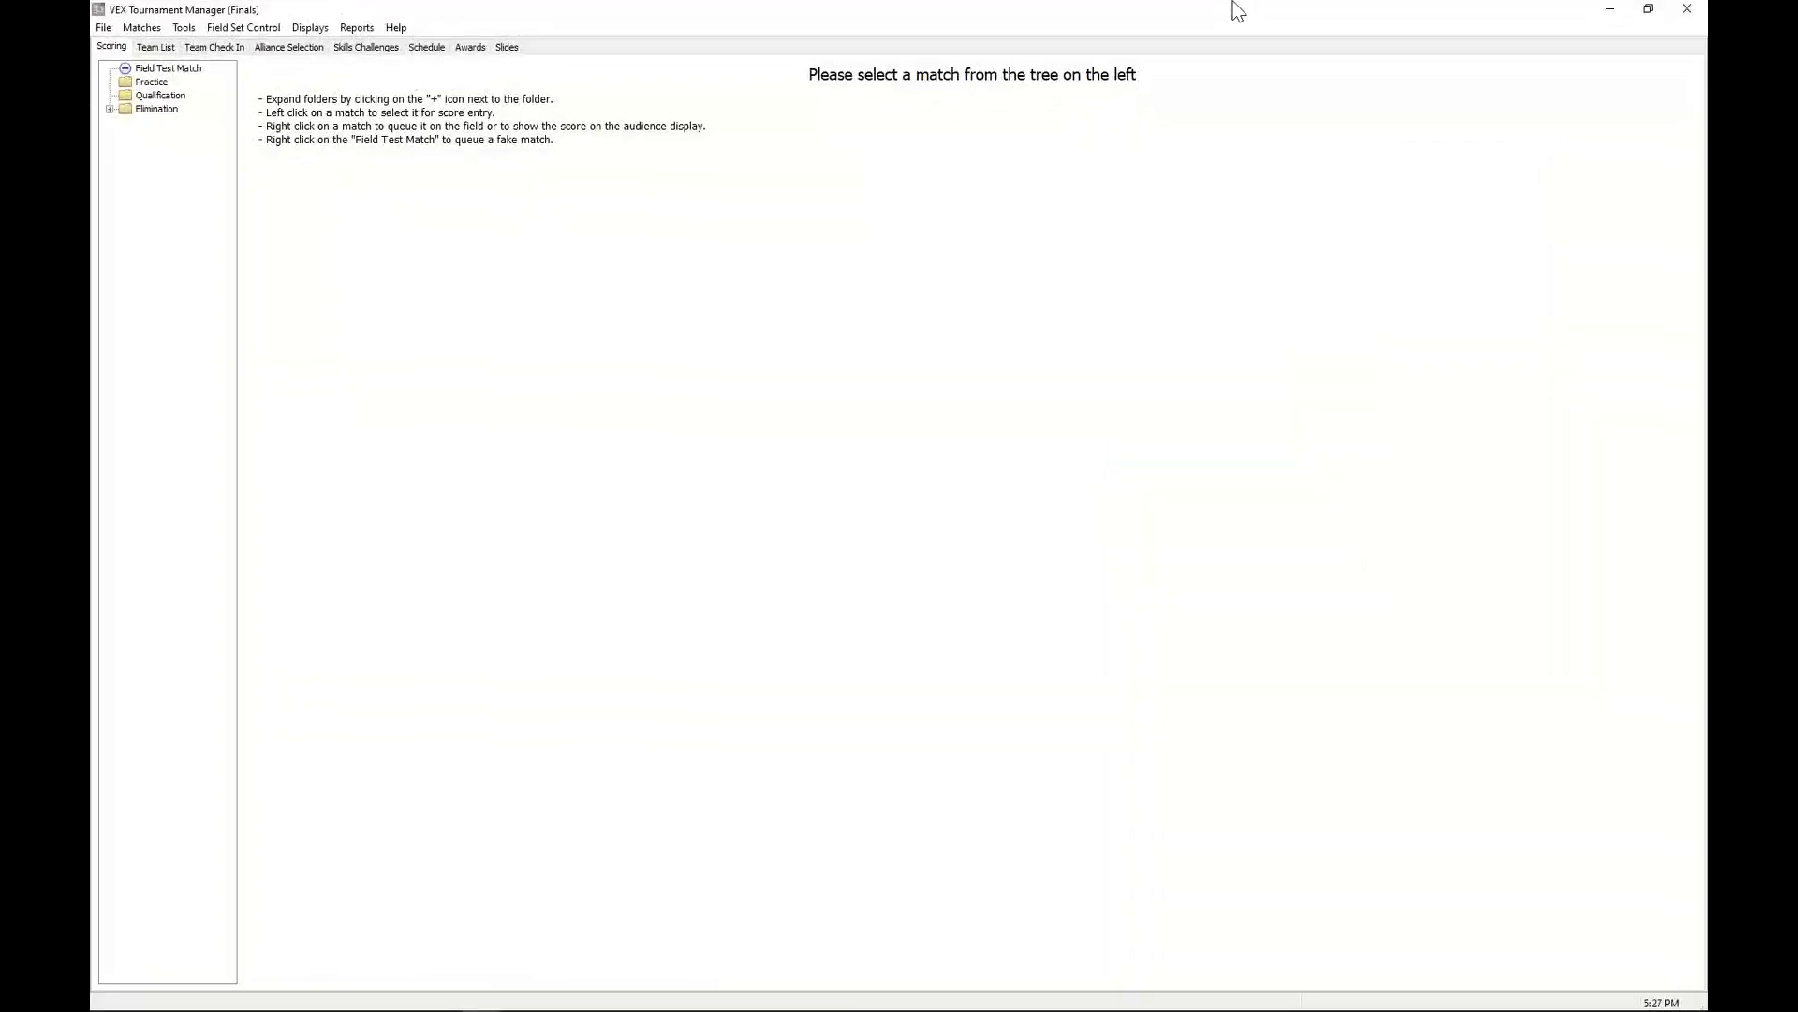
- Resize the Tournament Manager window to fill the screen
click(1648, 11)
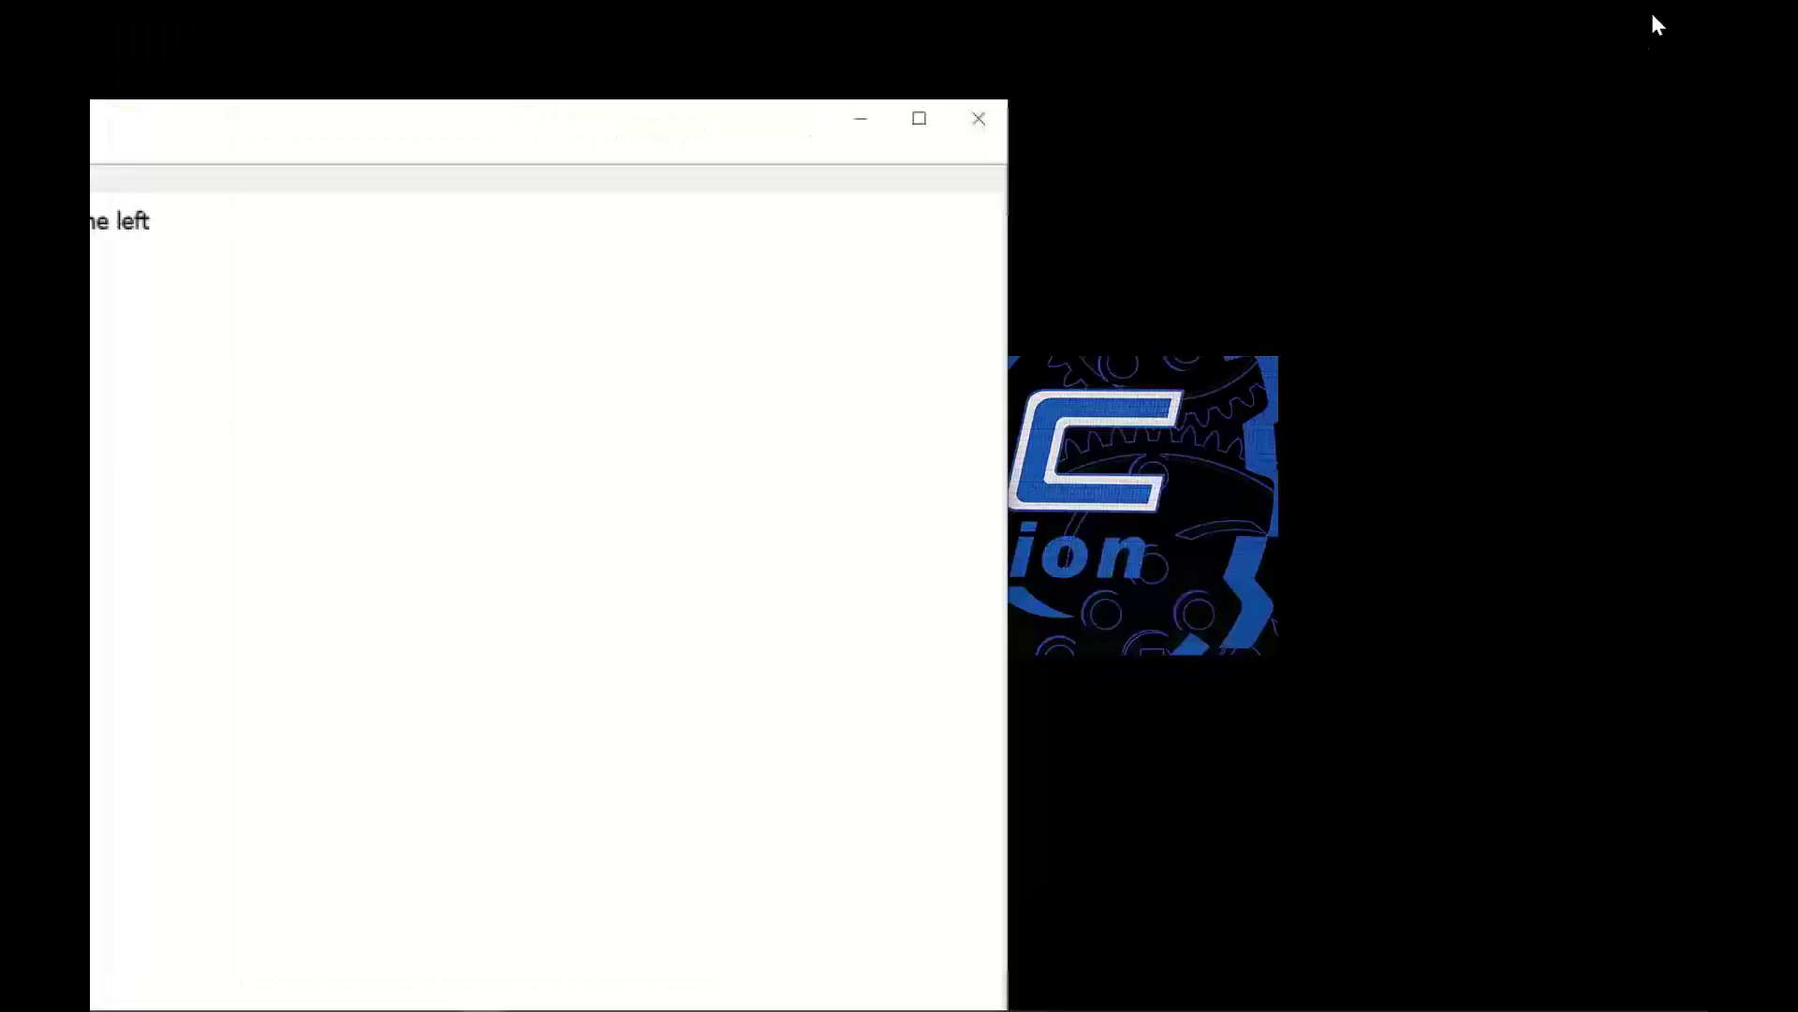
drag(521, 122, 1213, 13)
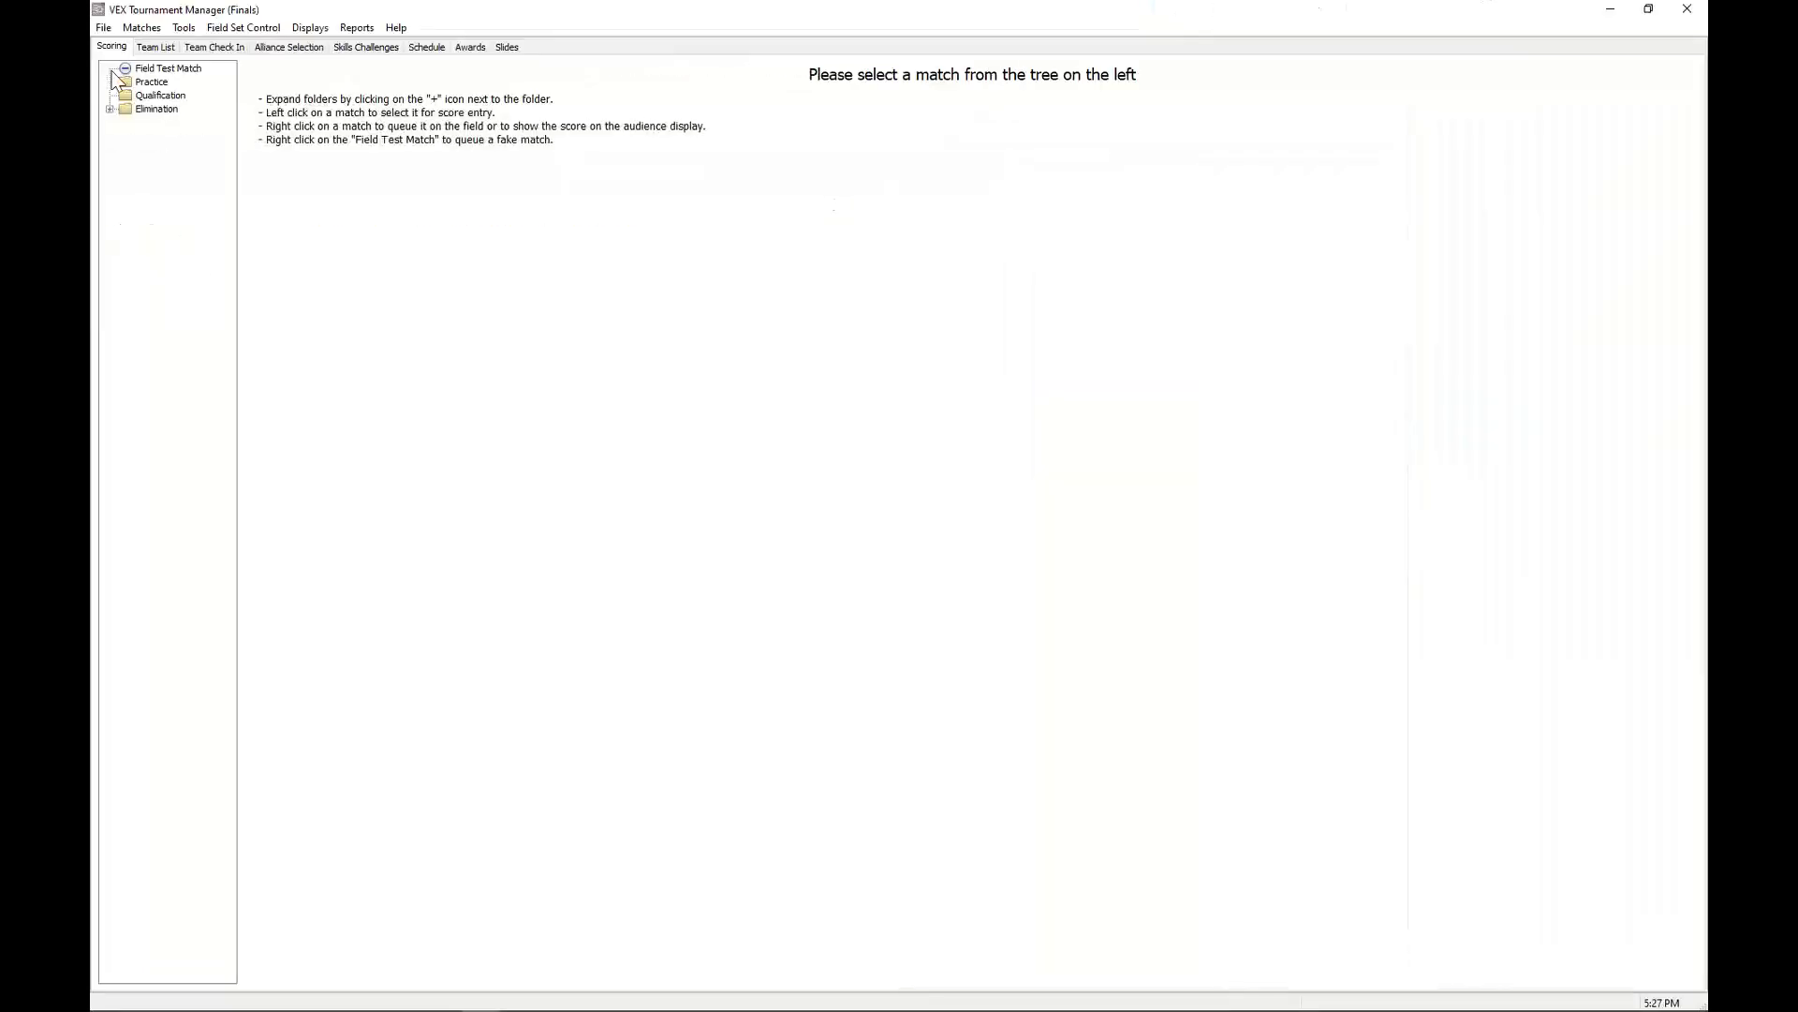
click(105, 28)
click(593, 312)
- Score Finals match F-1 with Blue as autonomous winner, save it official, and go to Awards
click(110, 110)
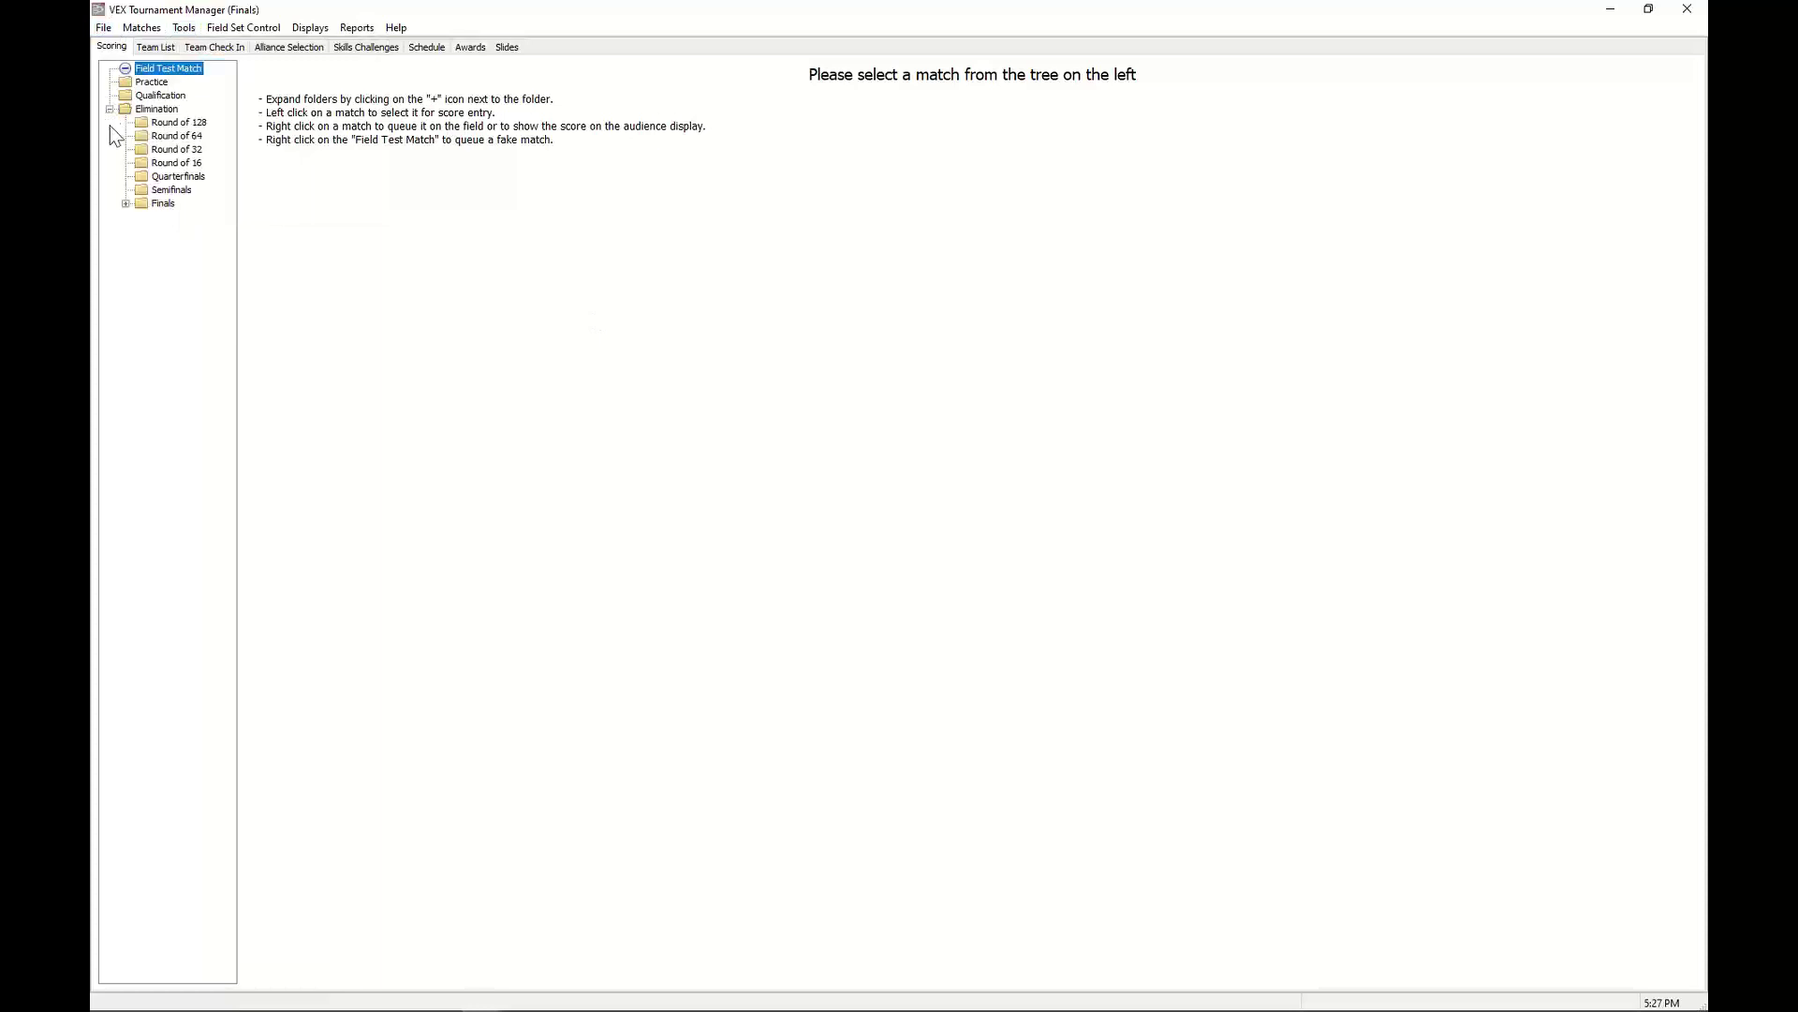
click(126, 203)
click(175, 217)
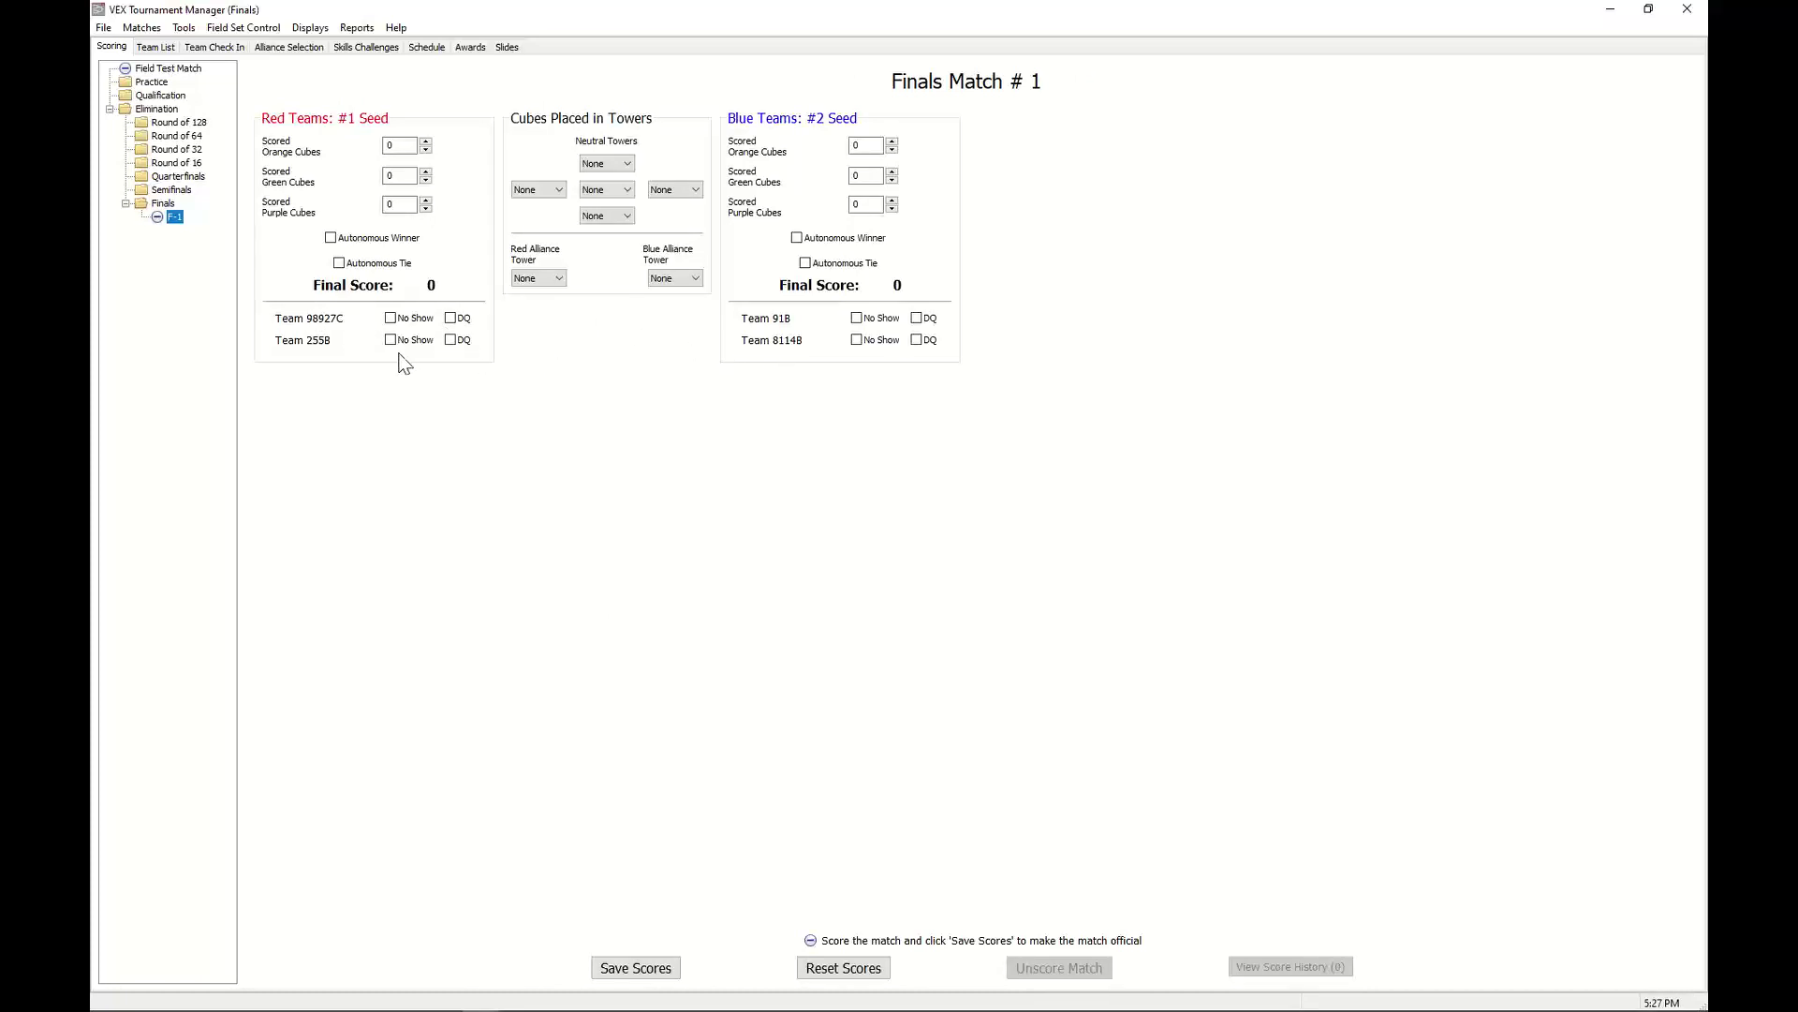
key(Tab)
click(361, 238)
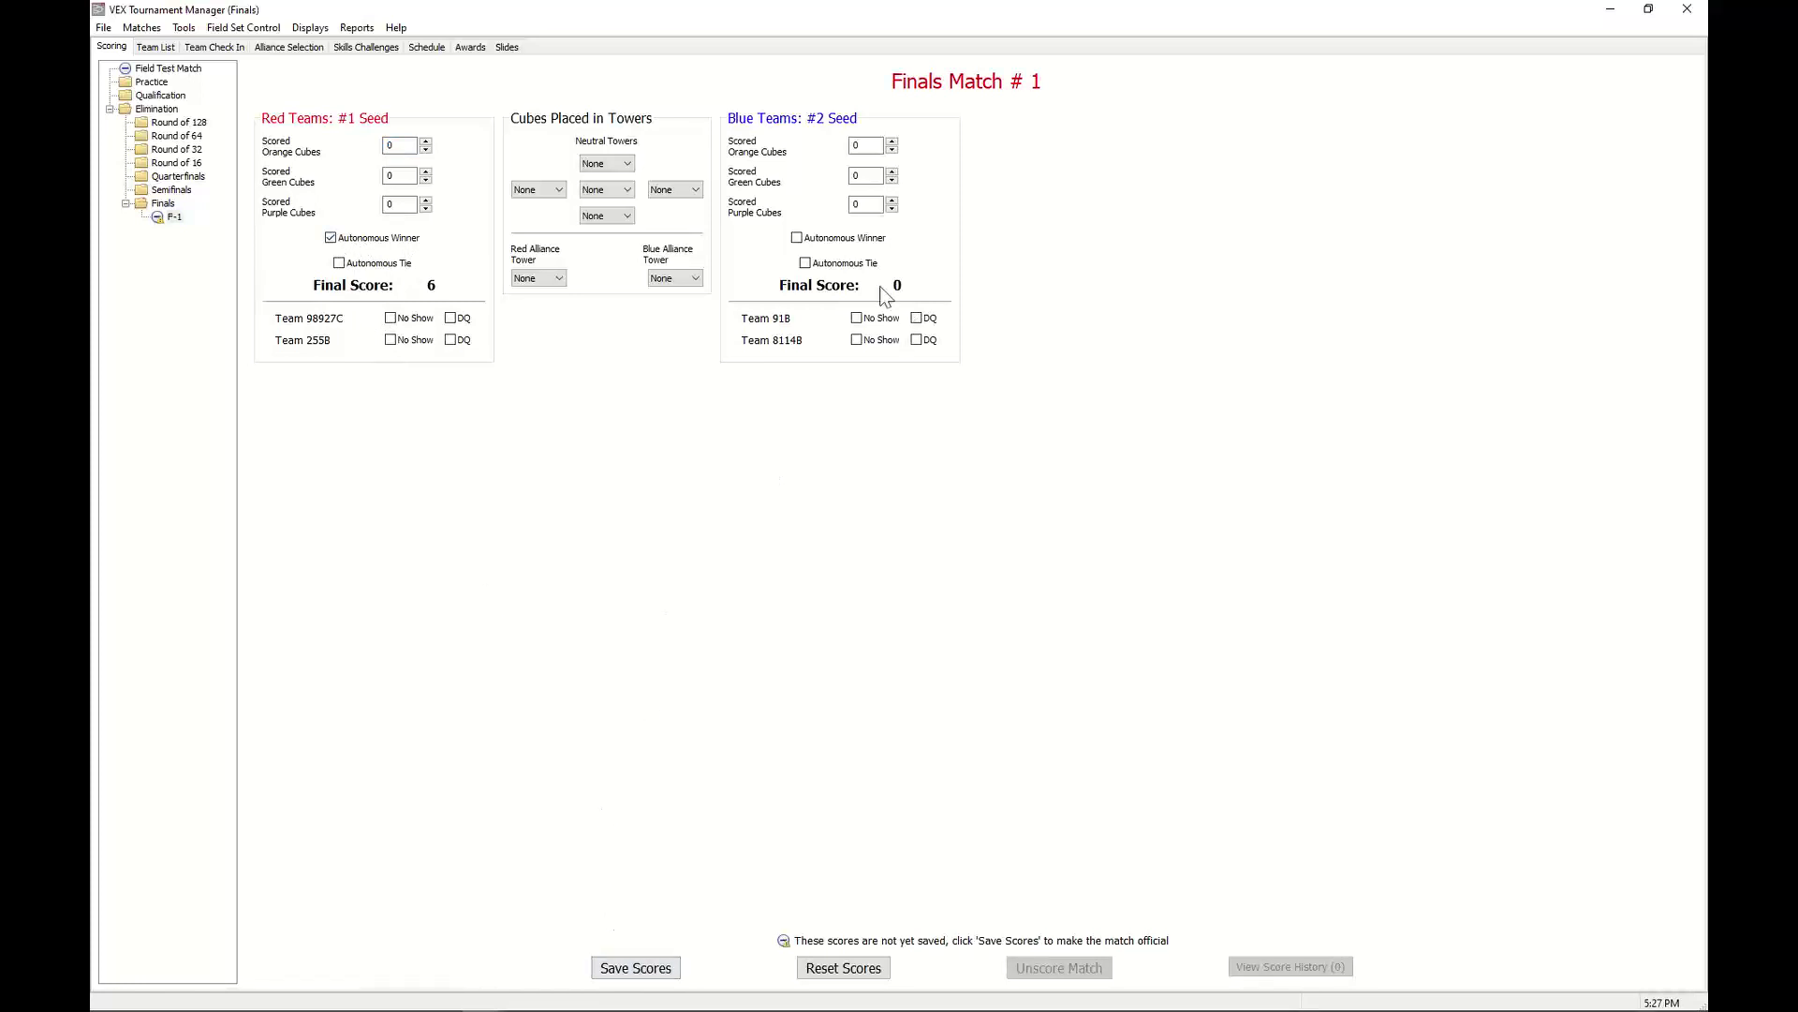
click(370, 239)
click(822, 240)
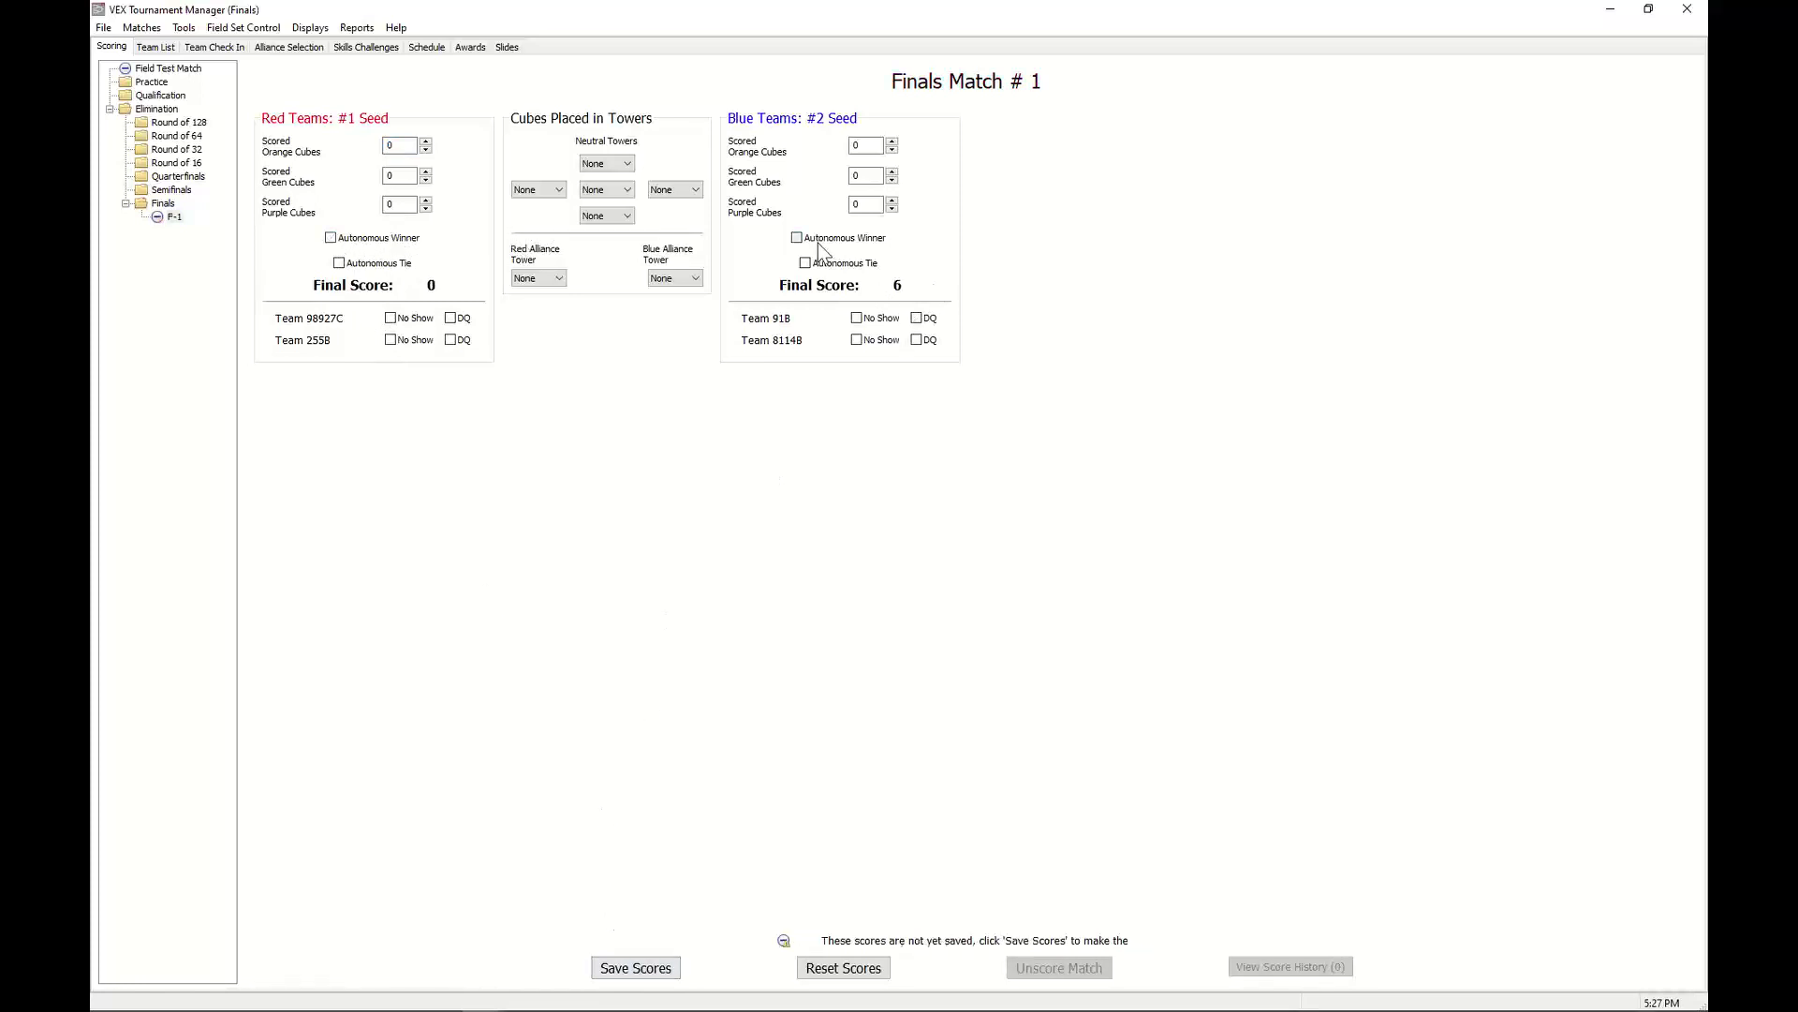
click(670, 967)
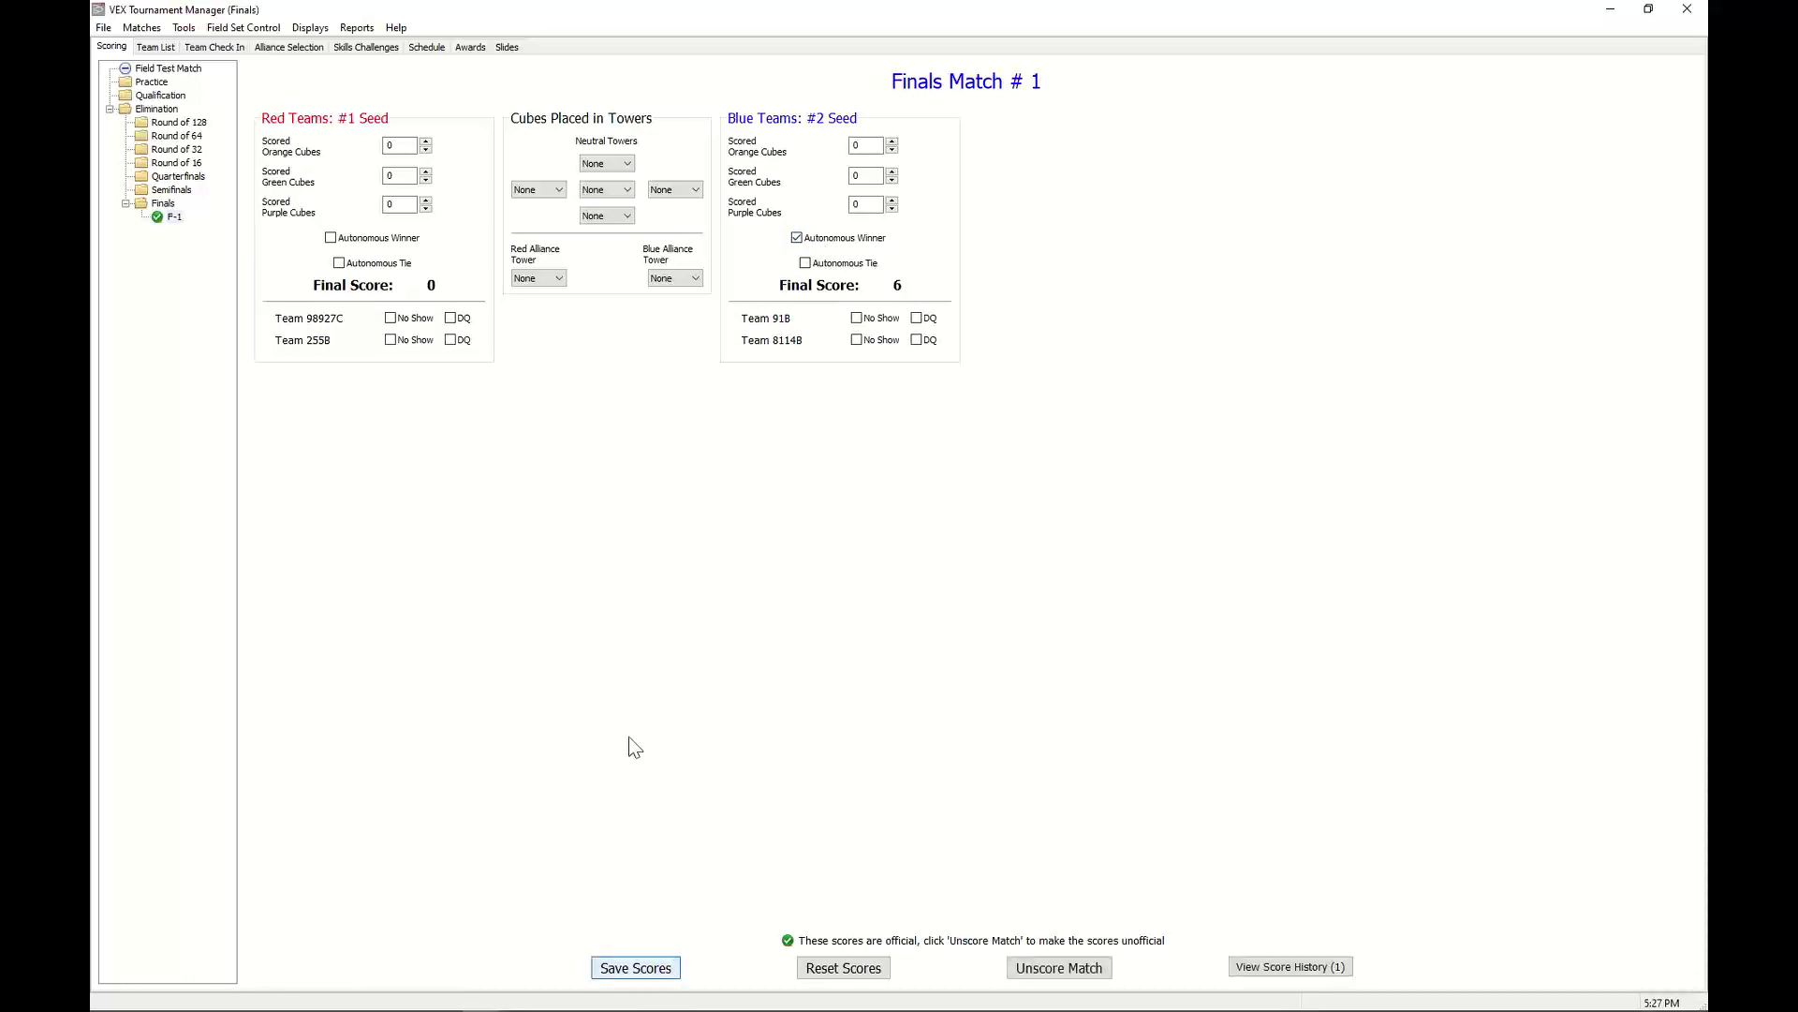
click(470, 47)
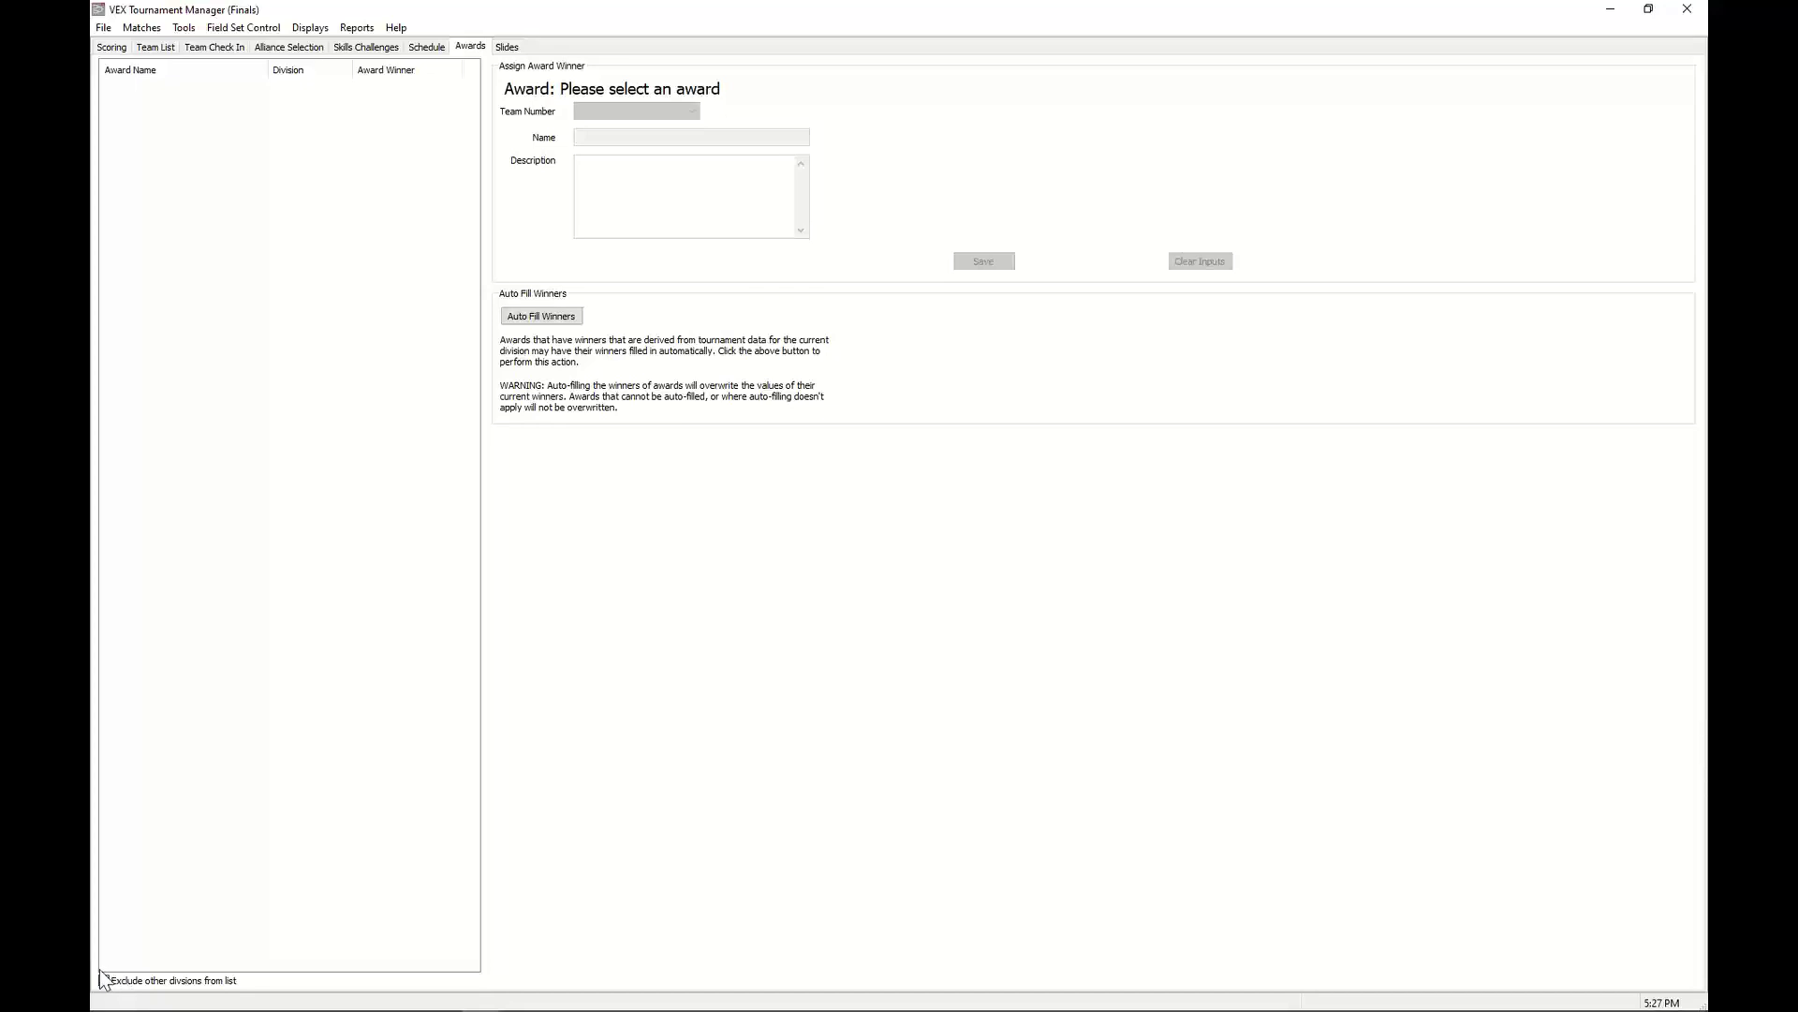
- Toggle Exclude other divisions and review the award entries in the list
click(105, 979)
click(104, 980)
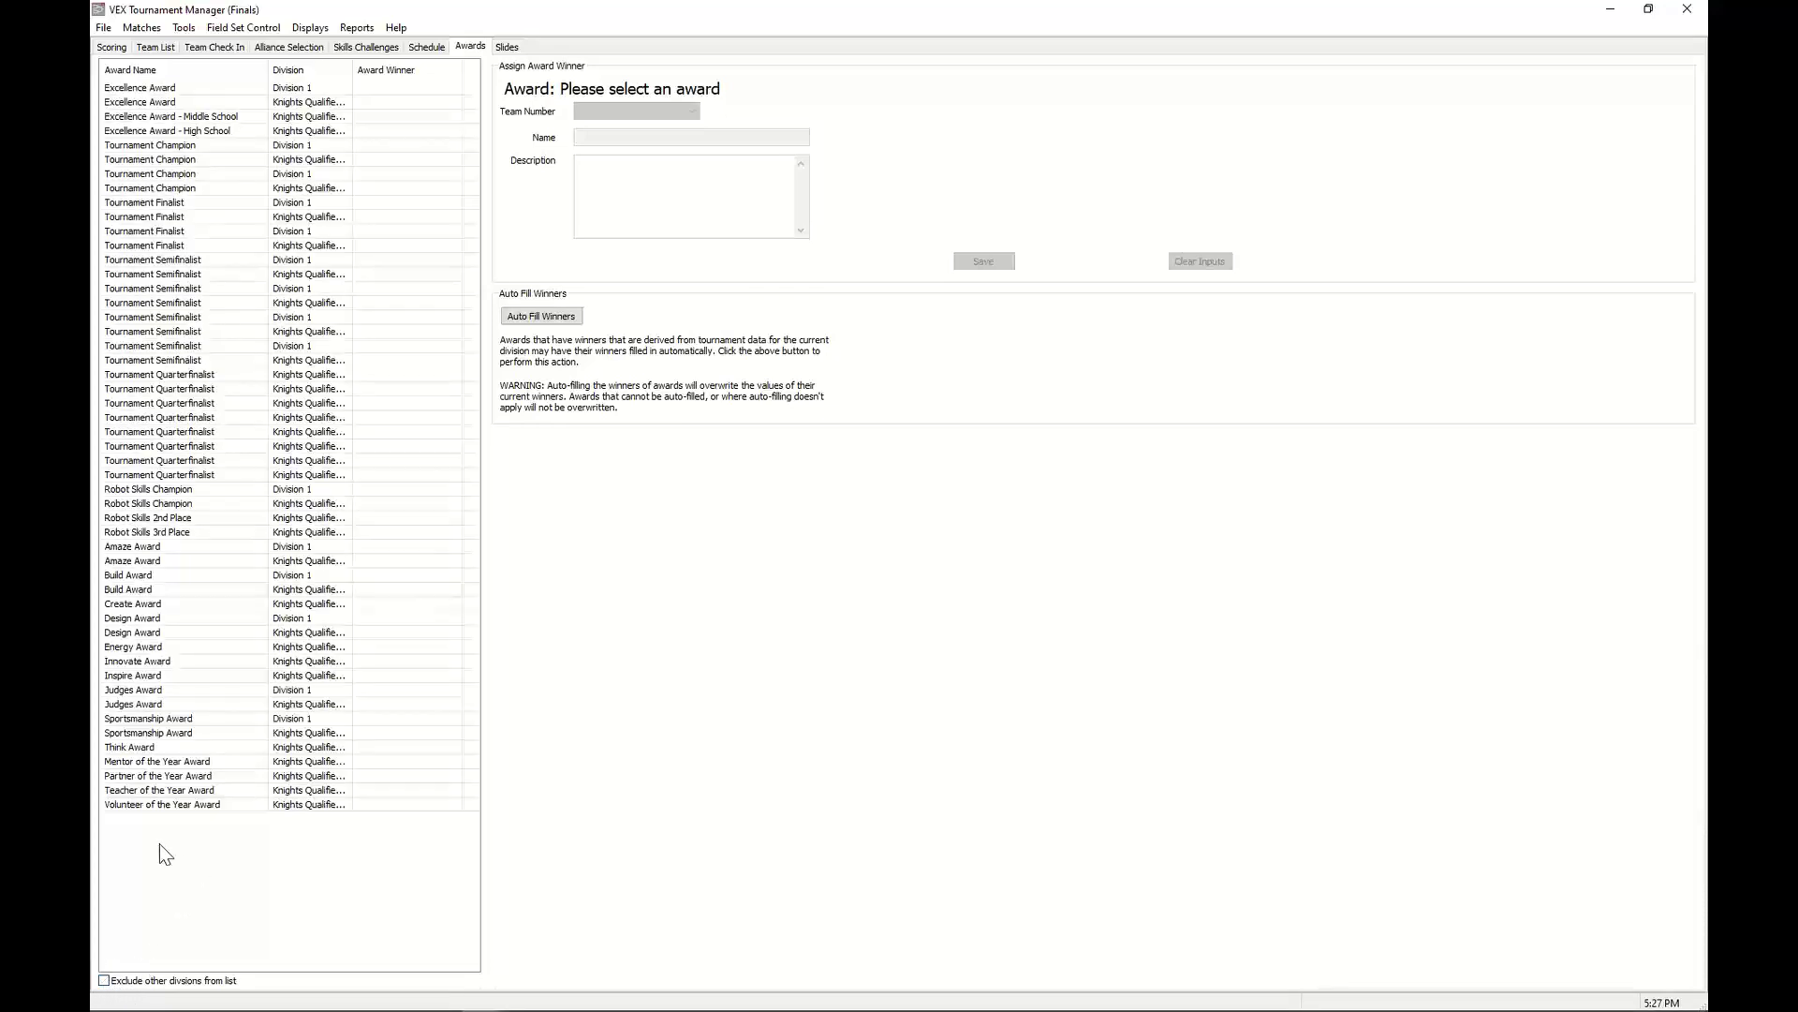
click(183, 86)
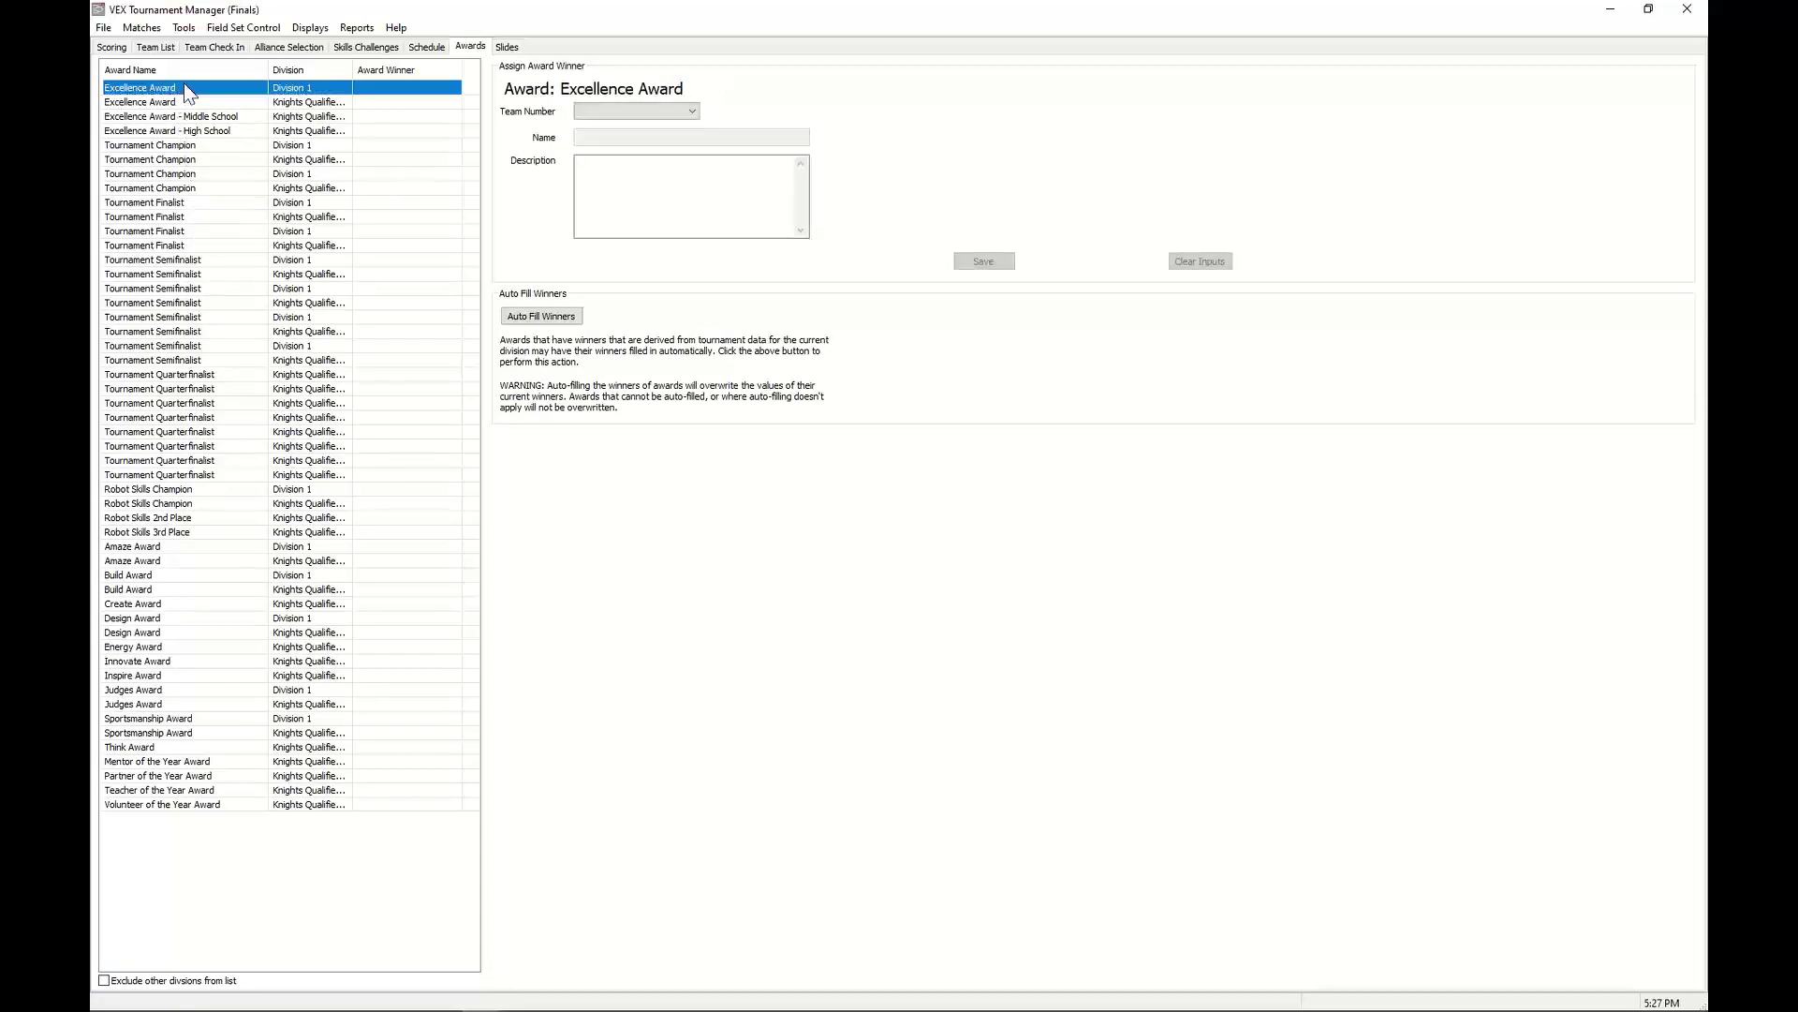
click(185, 117)
click(183, 146)
click(193, 203)
click(170, 275)
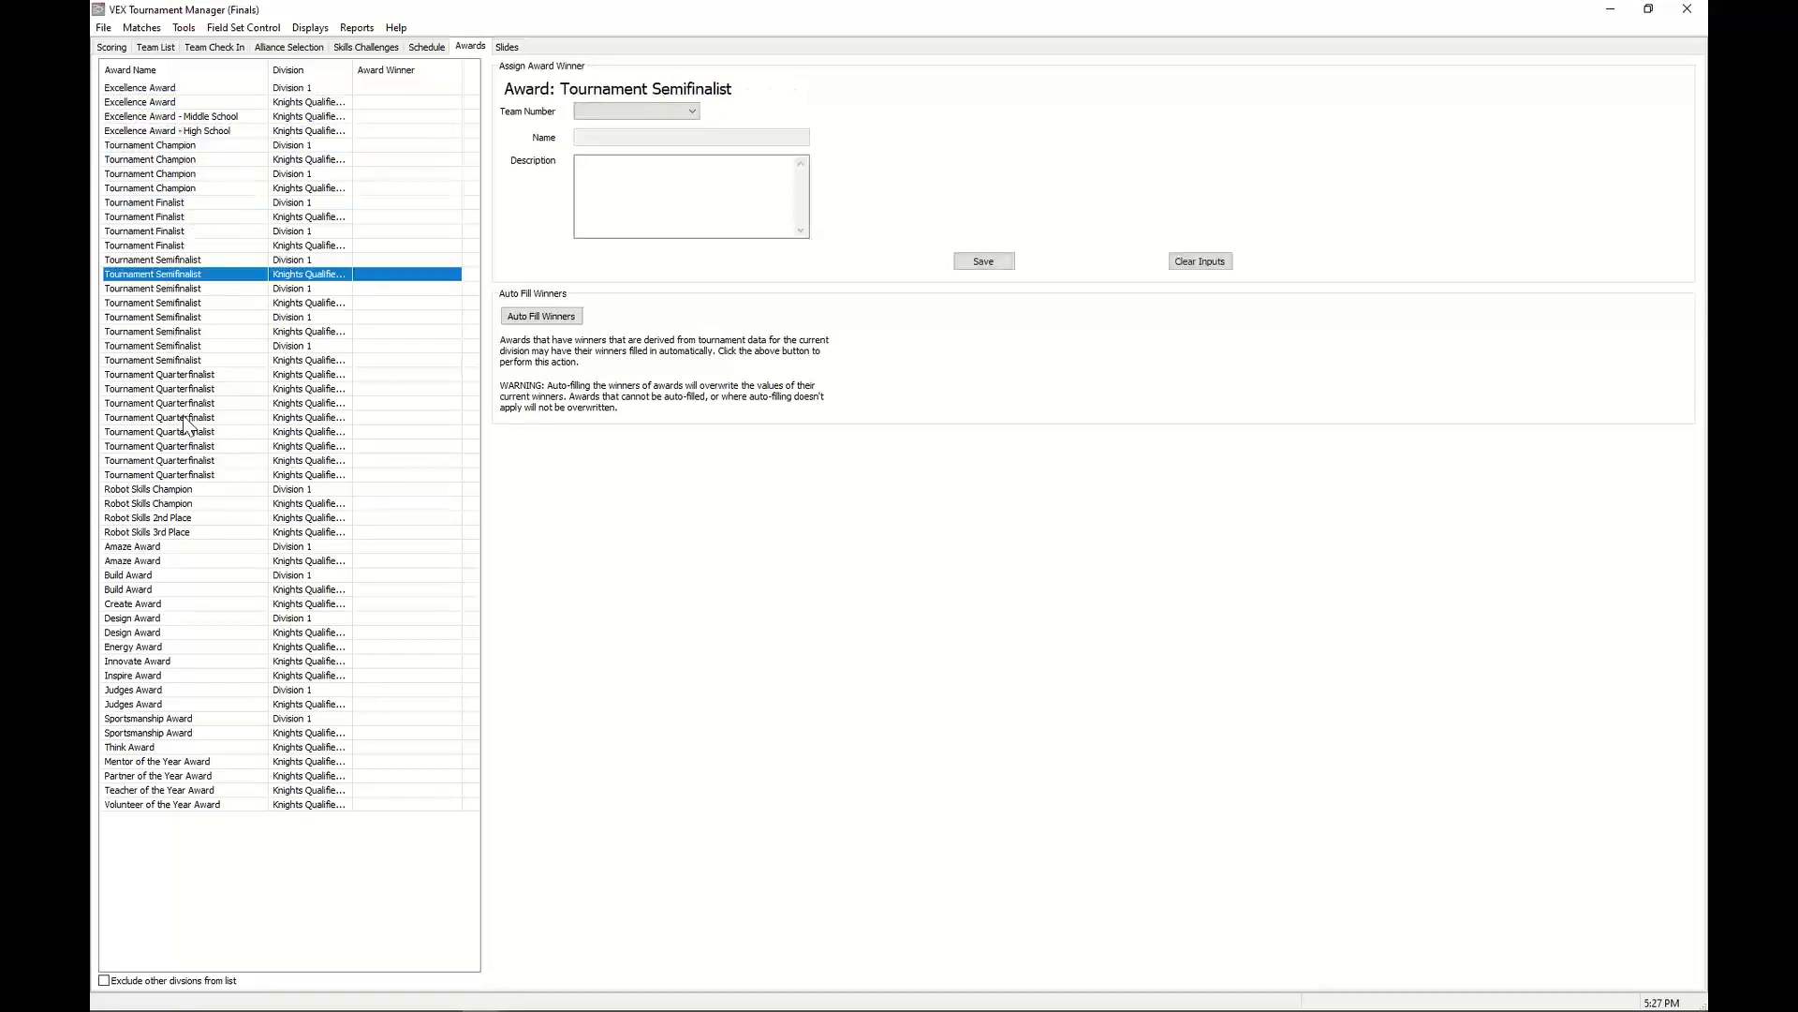
click(185, 416)
click(185, 532)
click(177, 660)
click(168, 746)
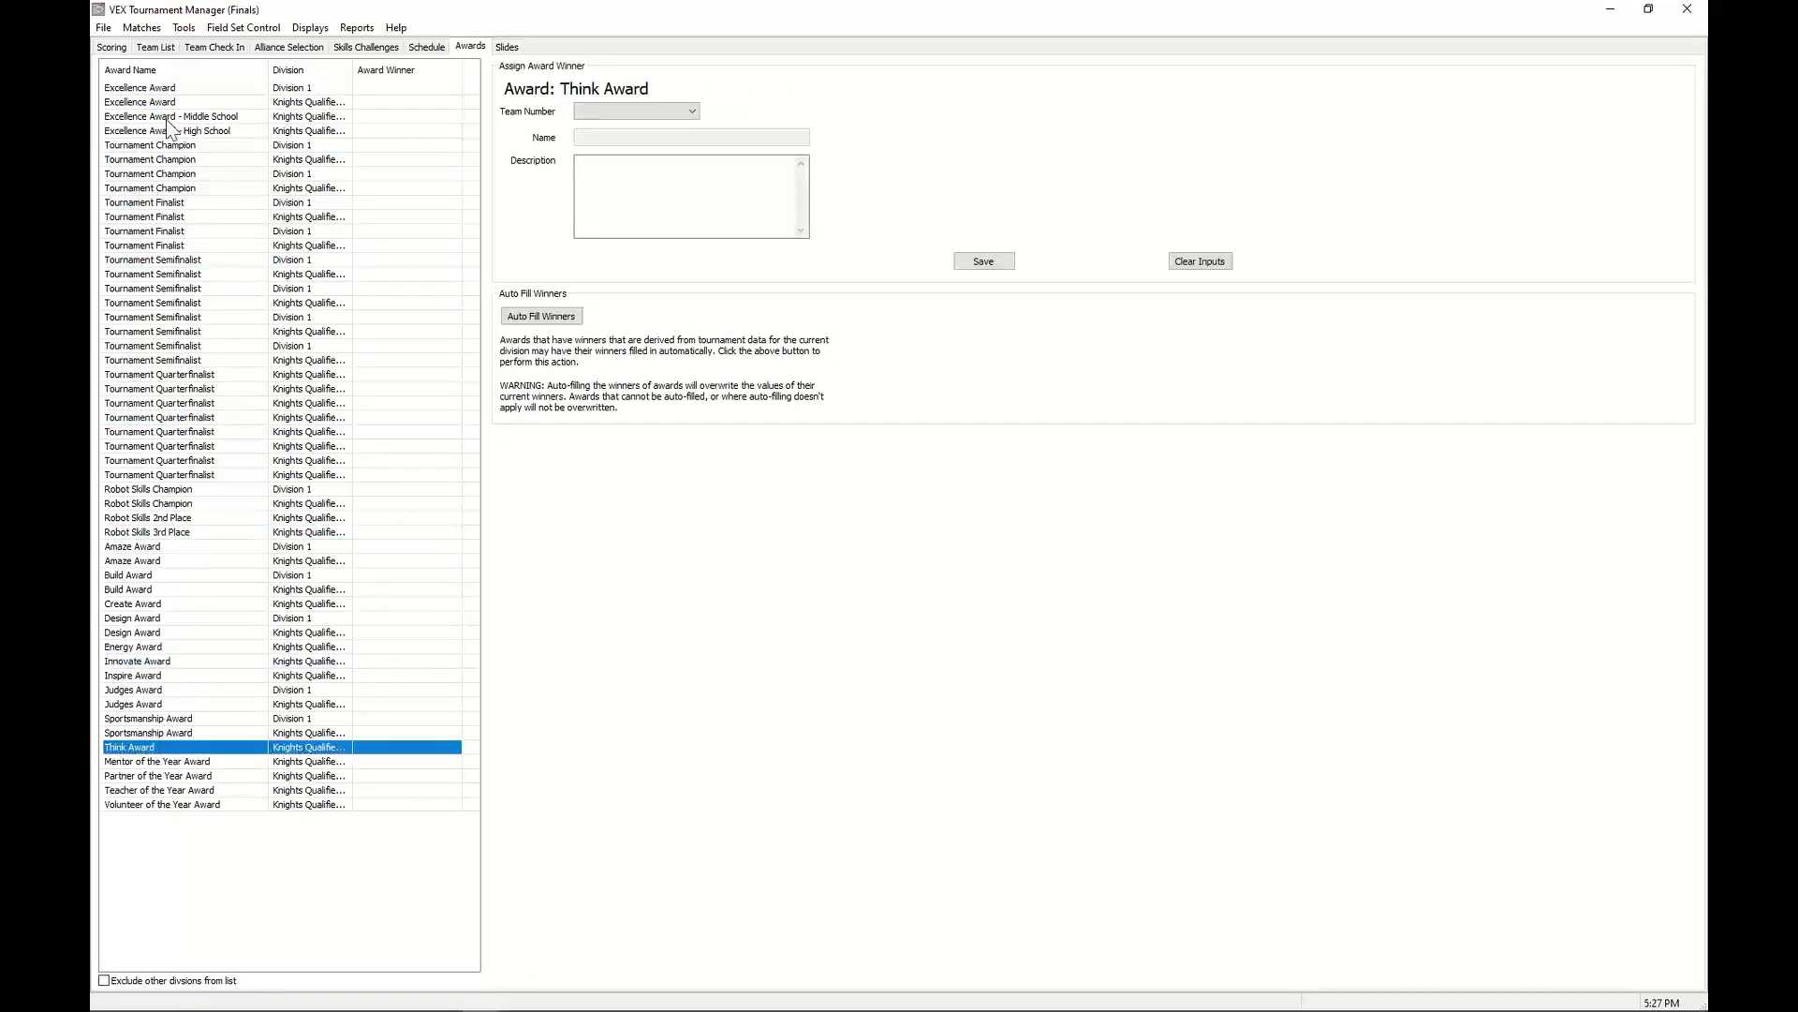
- In Tools > Options > Awards, drop Excellence Award and make Middle/High School Excellence event-wide
click(183, 27)
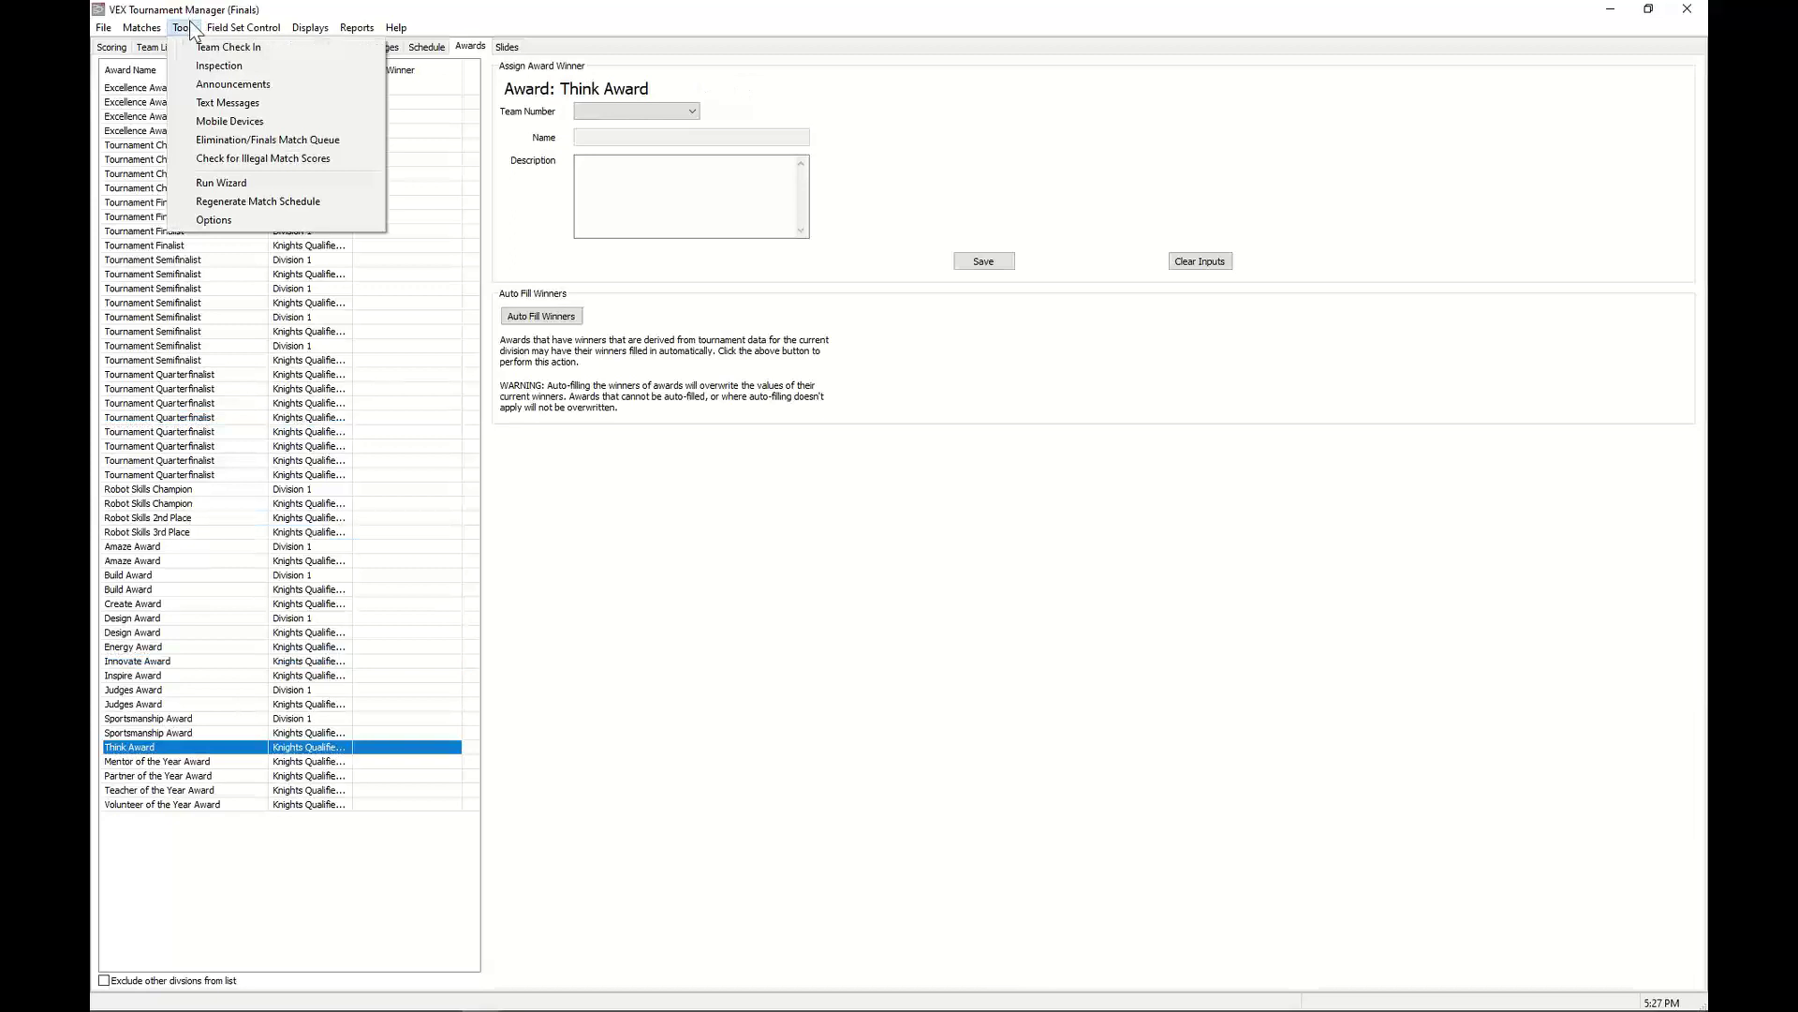
click(236, 221)
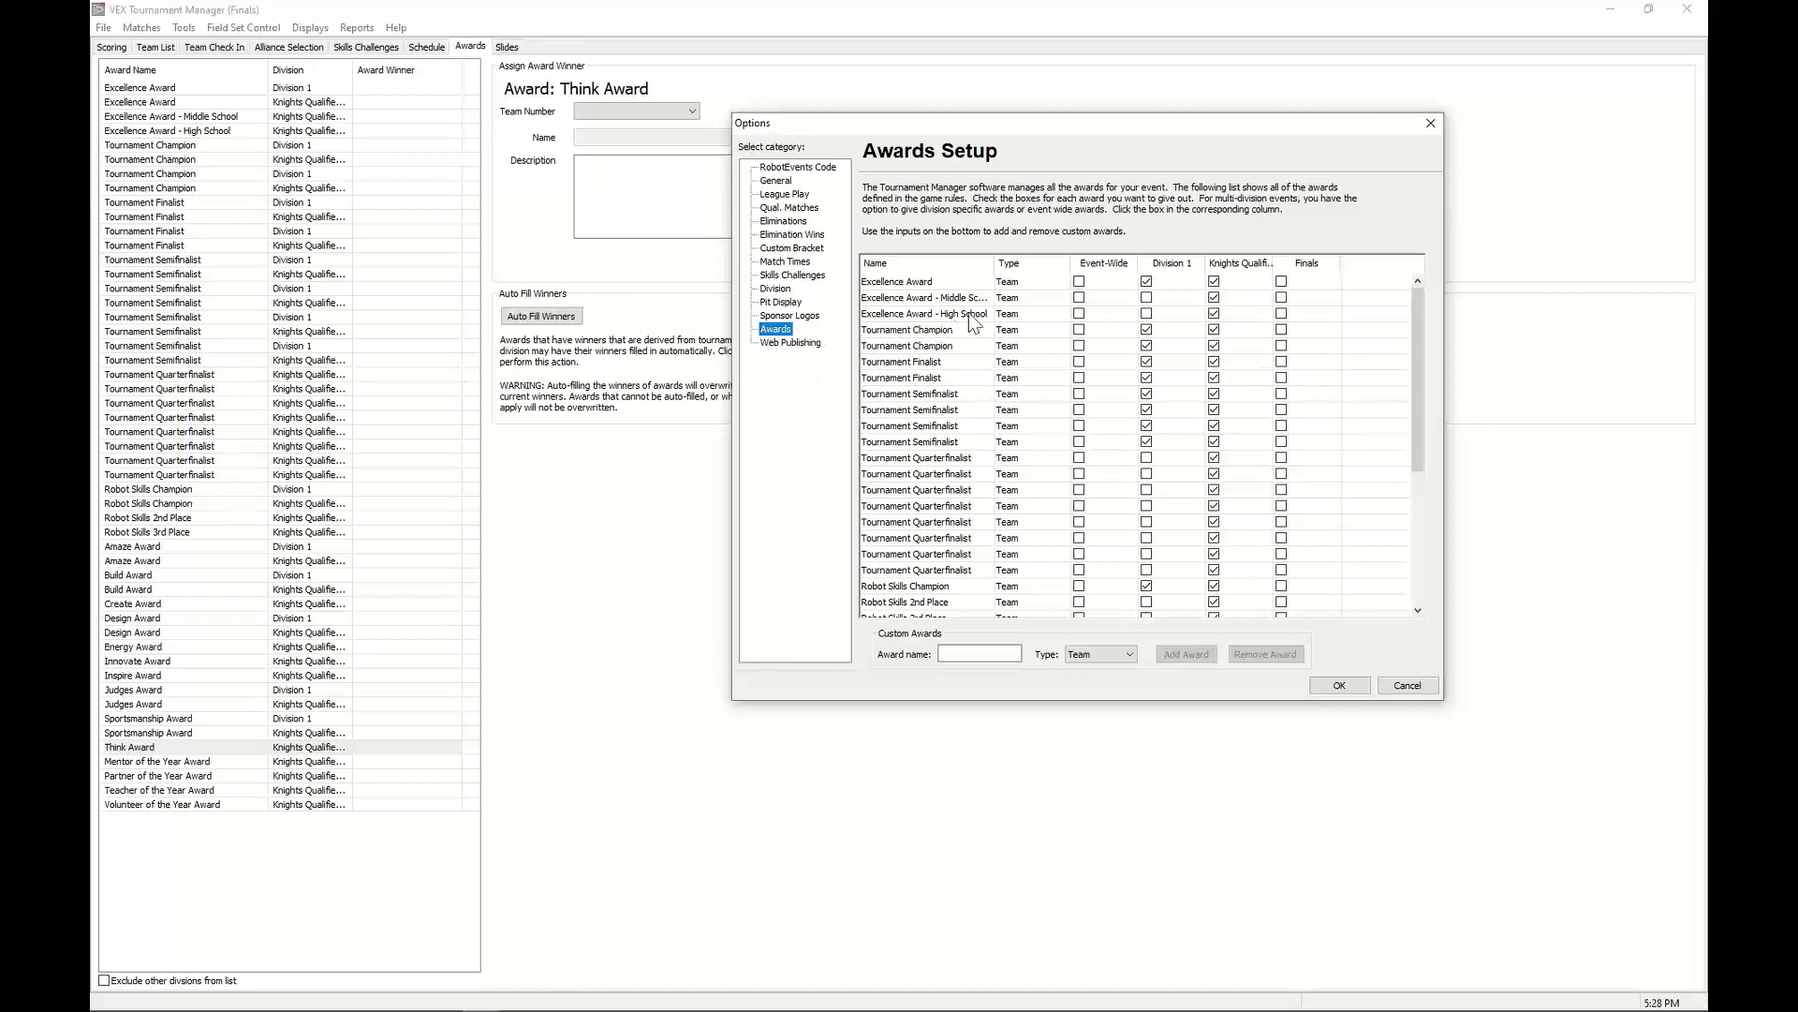
click(1146, 282)
click(1214, 282)
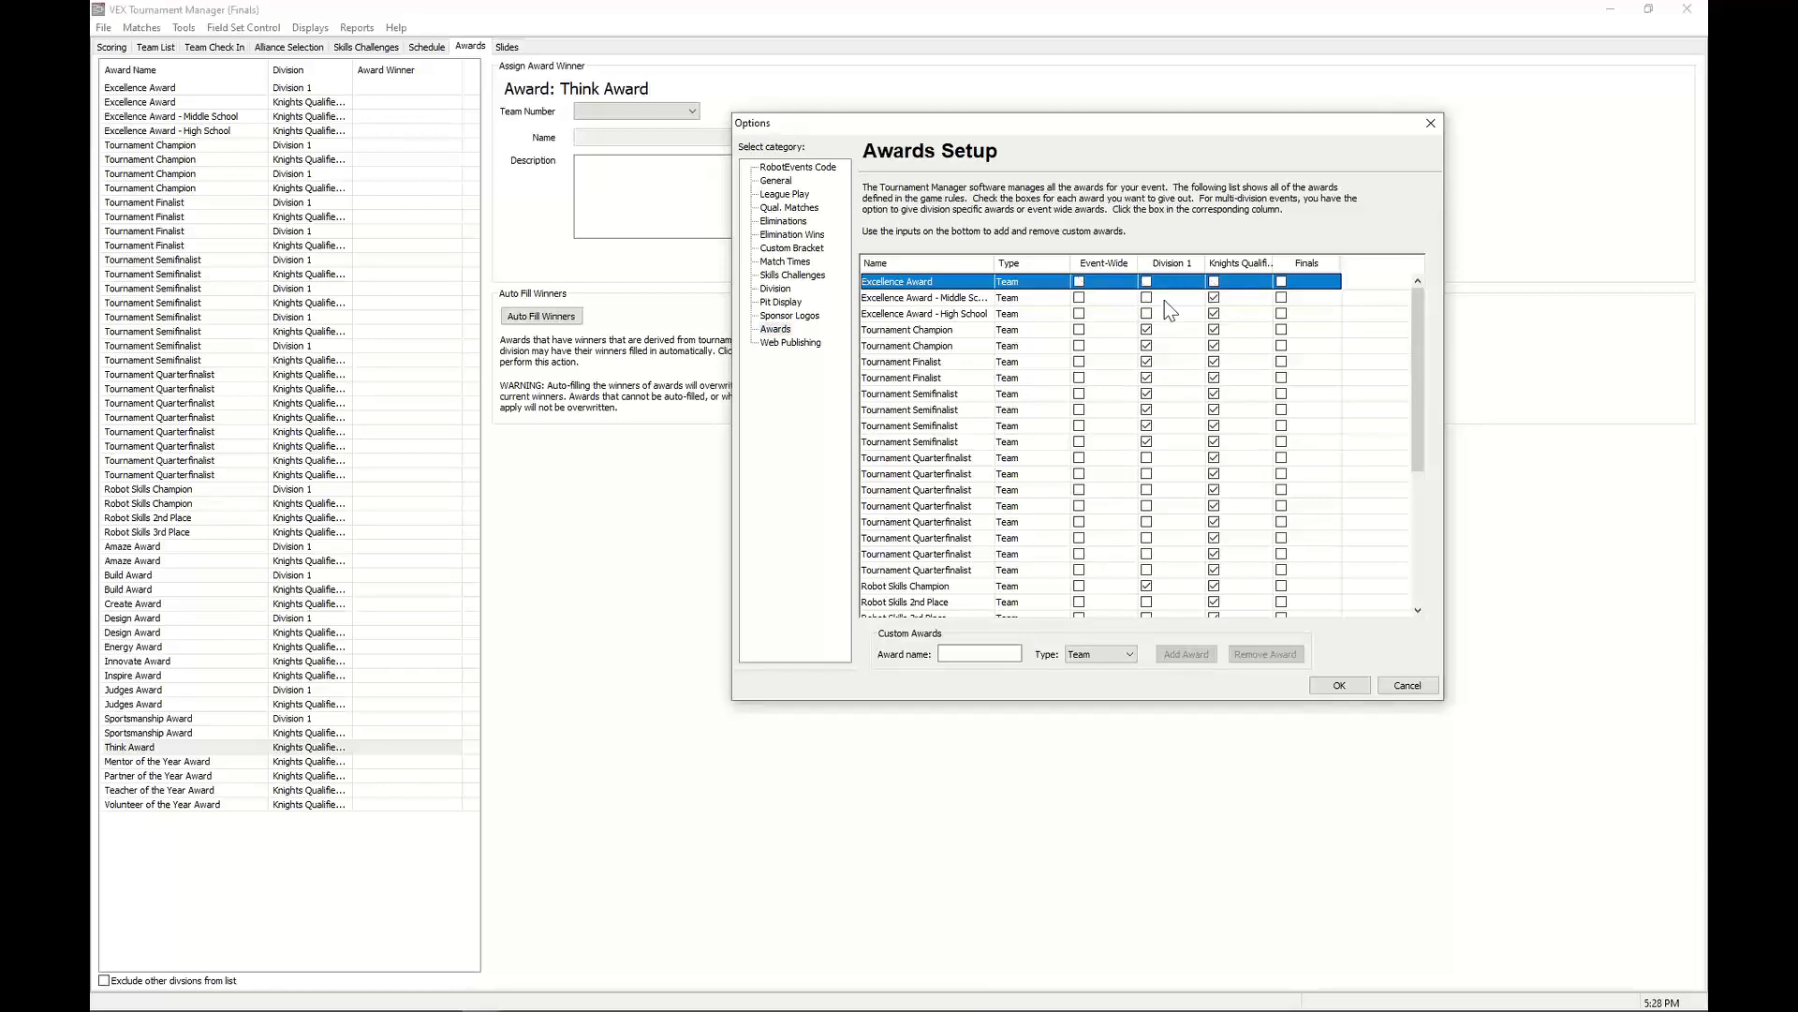
click(1214, 298)
click(1214, 314)
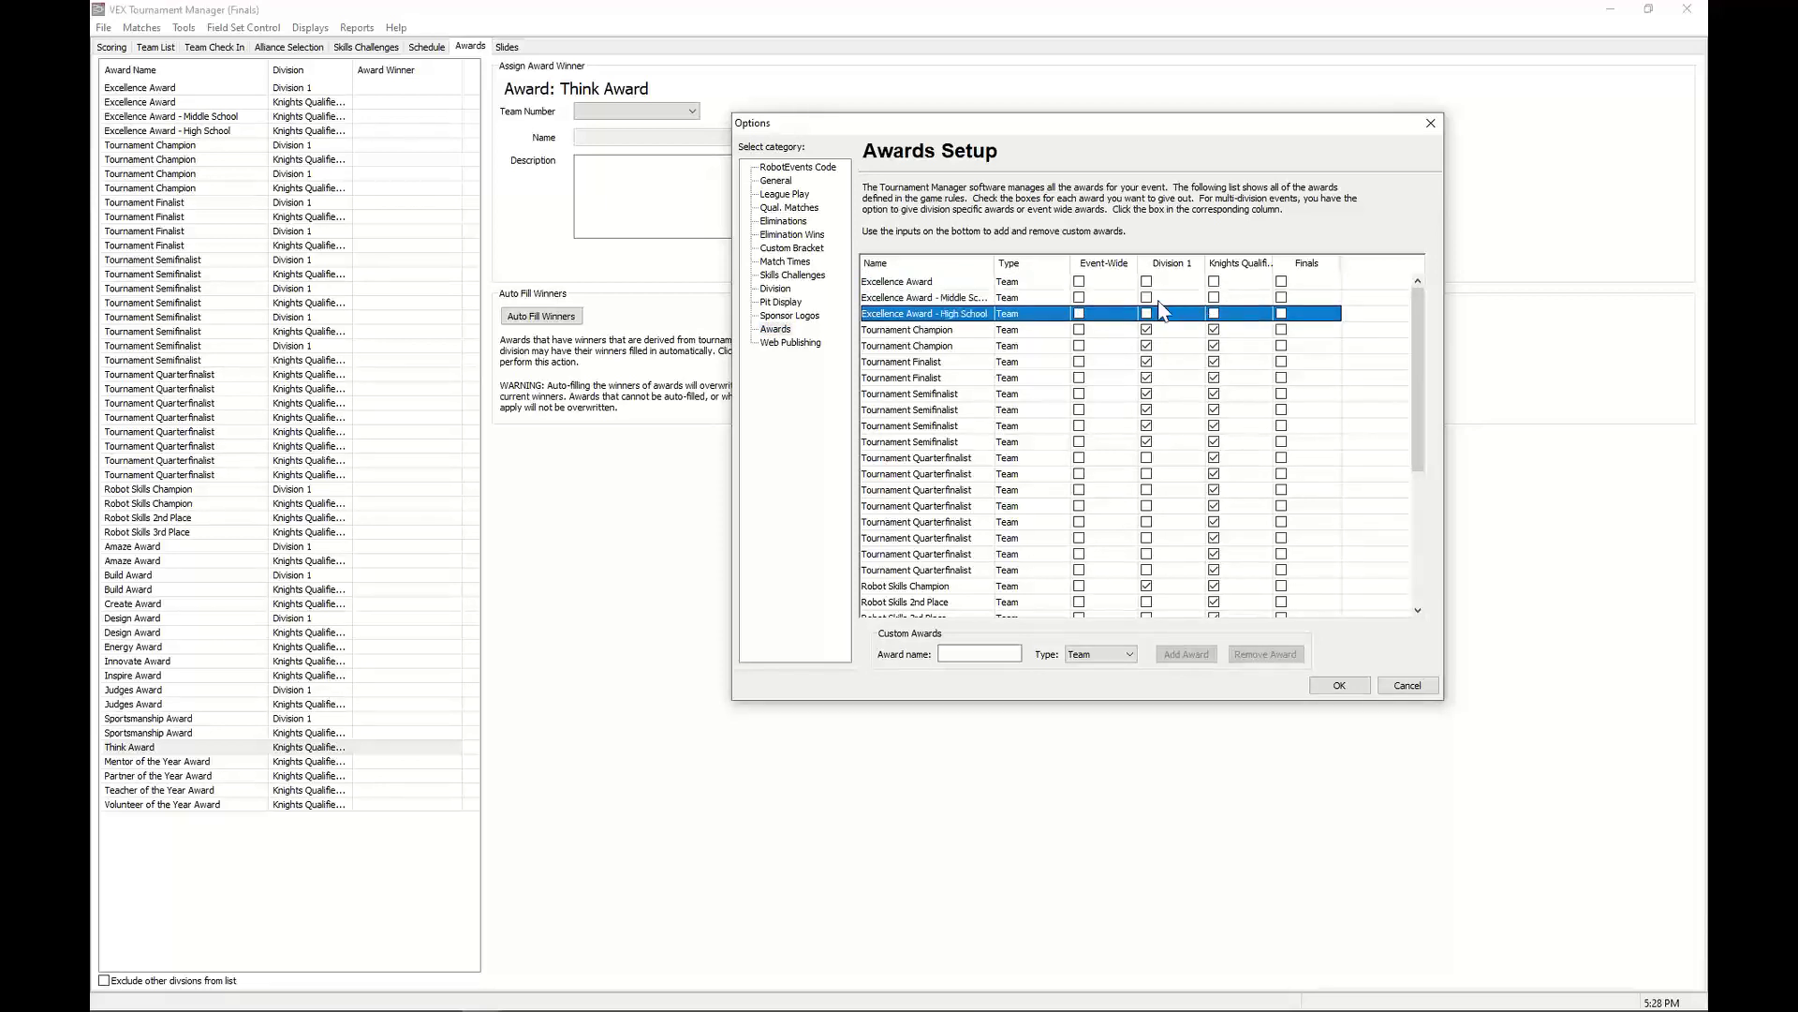
click(1079, 298)
click(1079, 314)
- Make the Judges and Sportsmanship Awards event-wide, removing them from both divisions
scroll(1087, 326, down, 5)
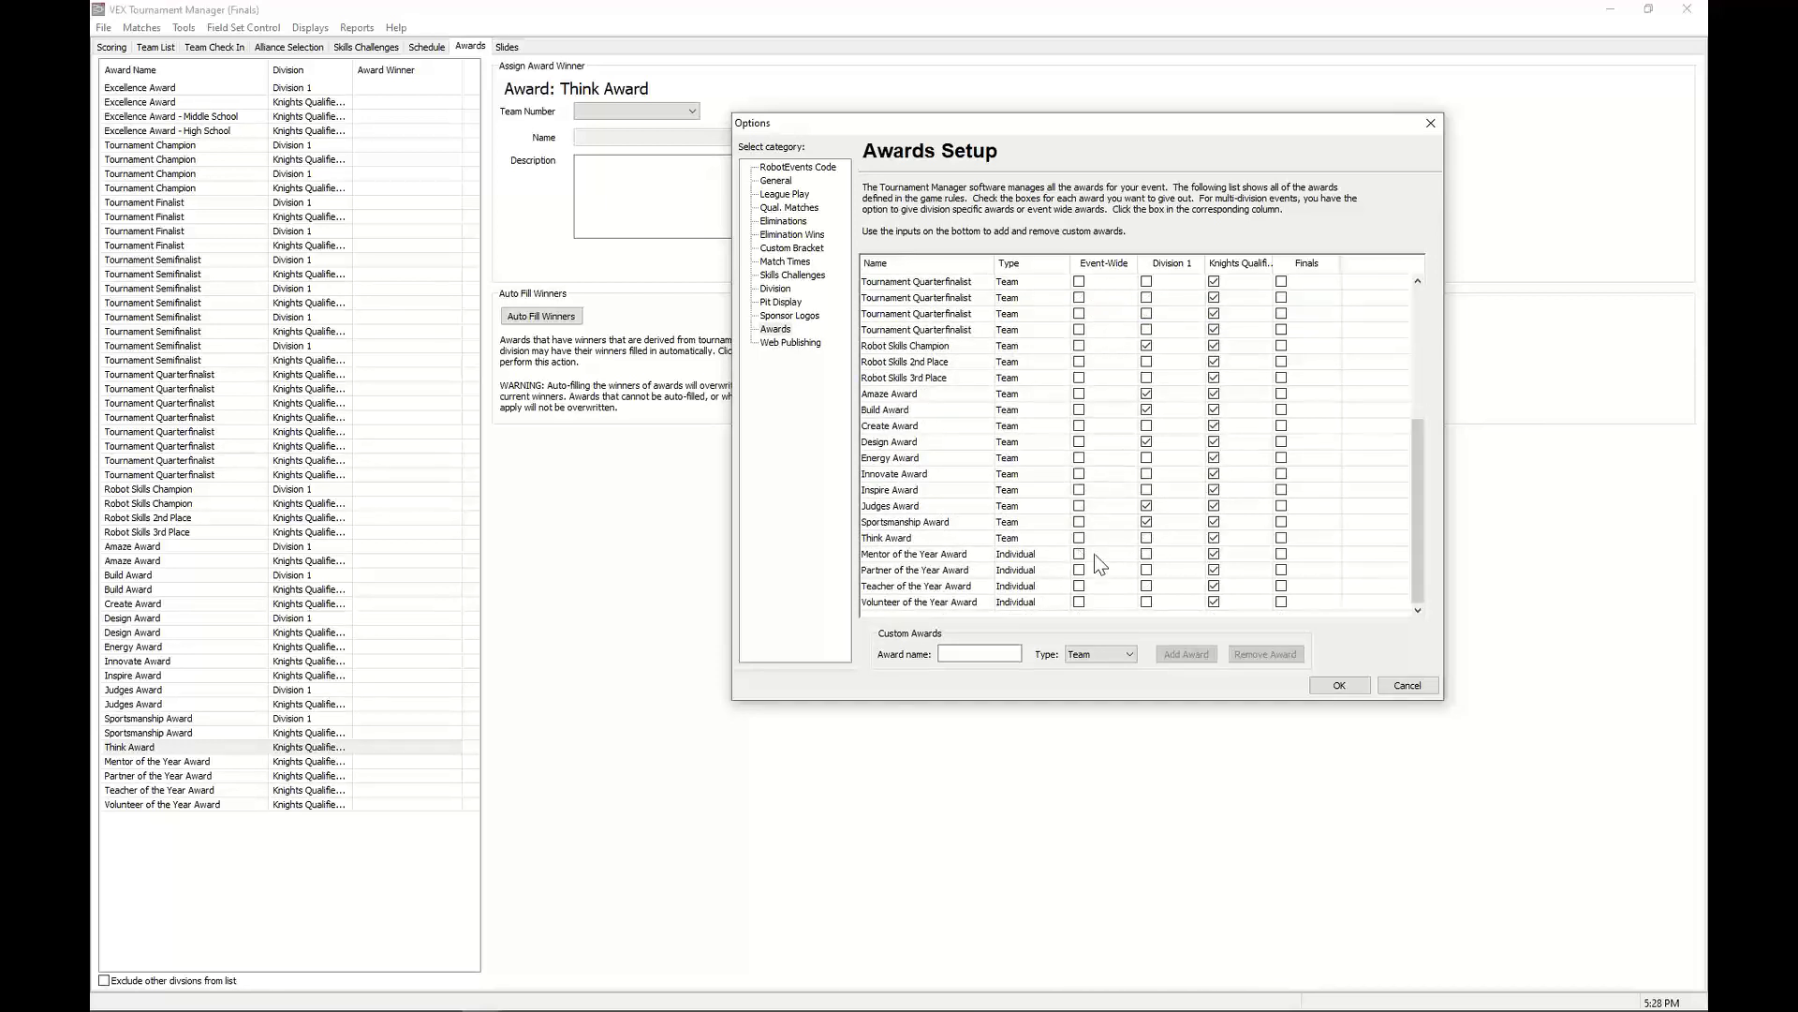
click(1079, 521)
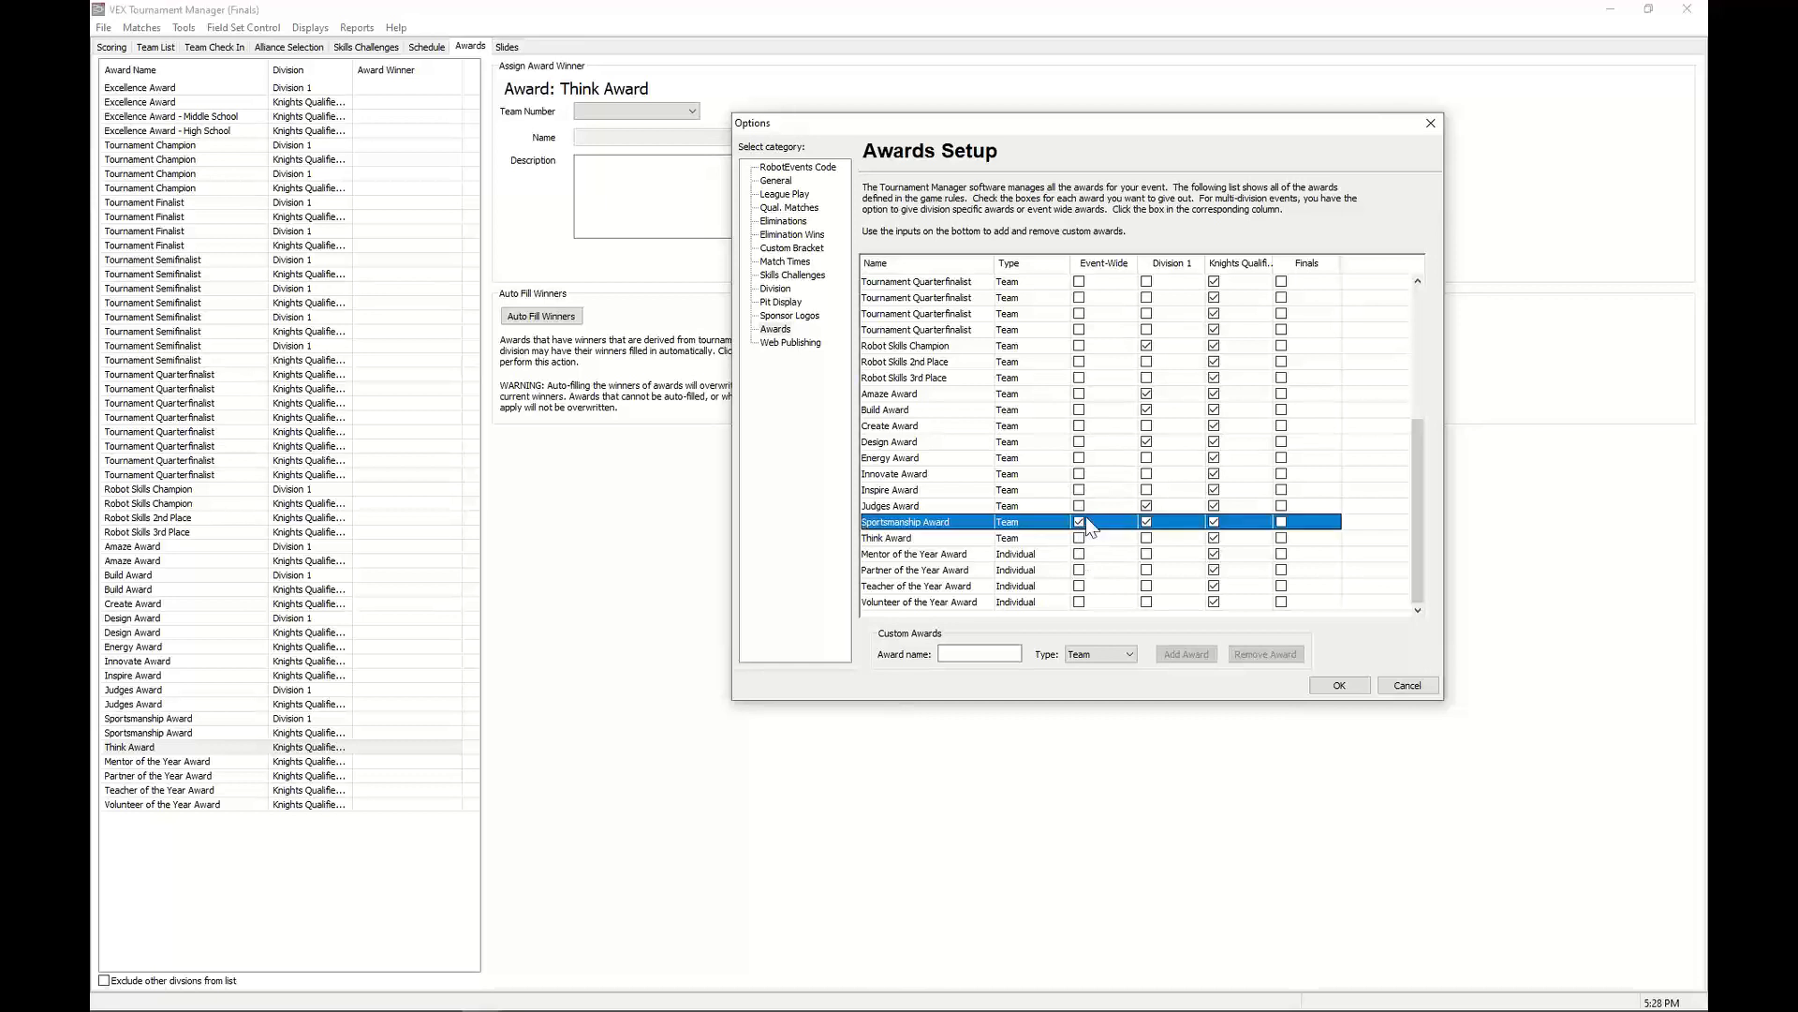
click(1080, 506)
click(1147, 522)
click(1146, 506)
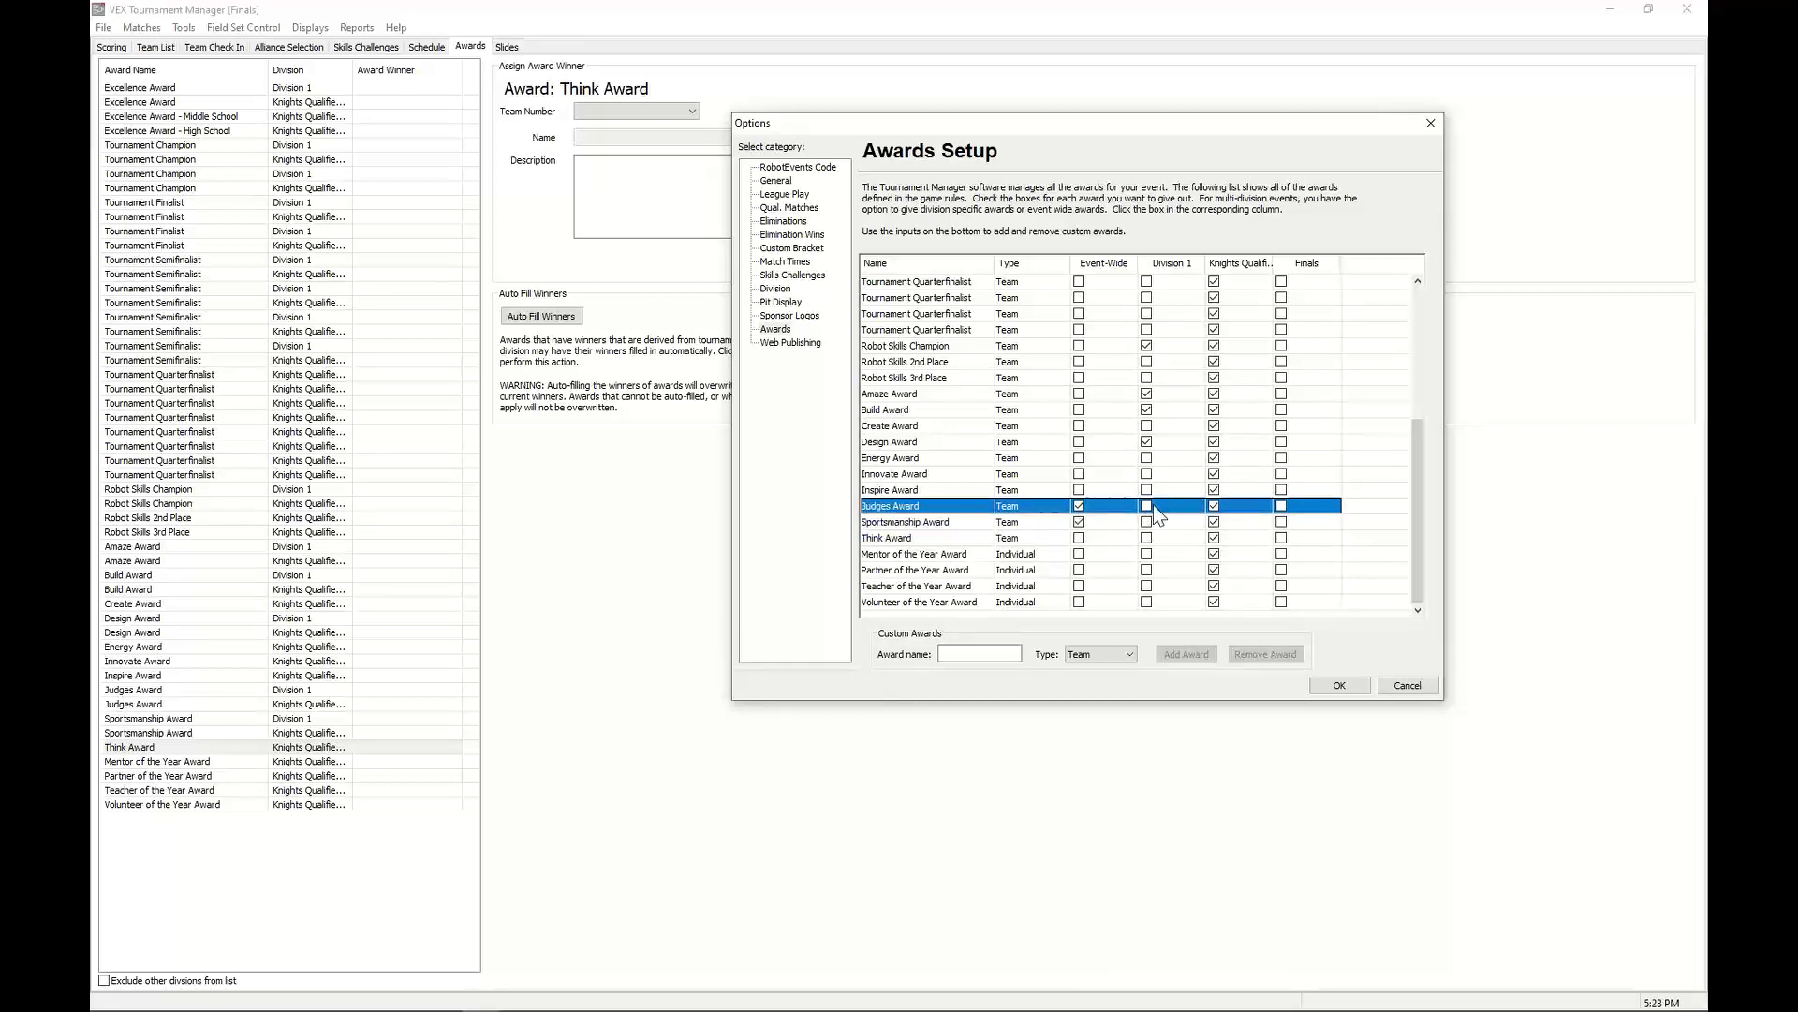
click(1214, 506)
click(1214, 522)
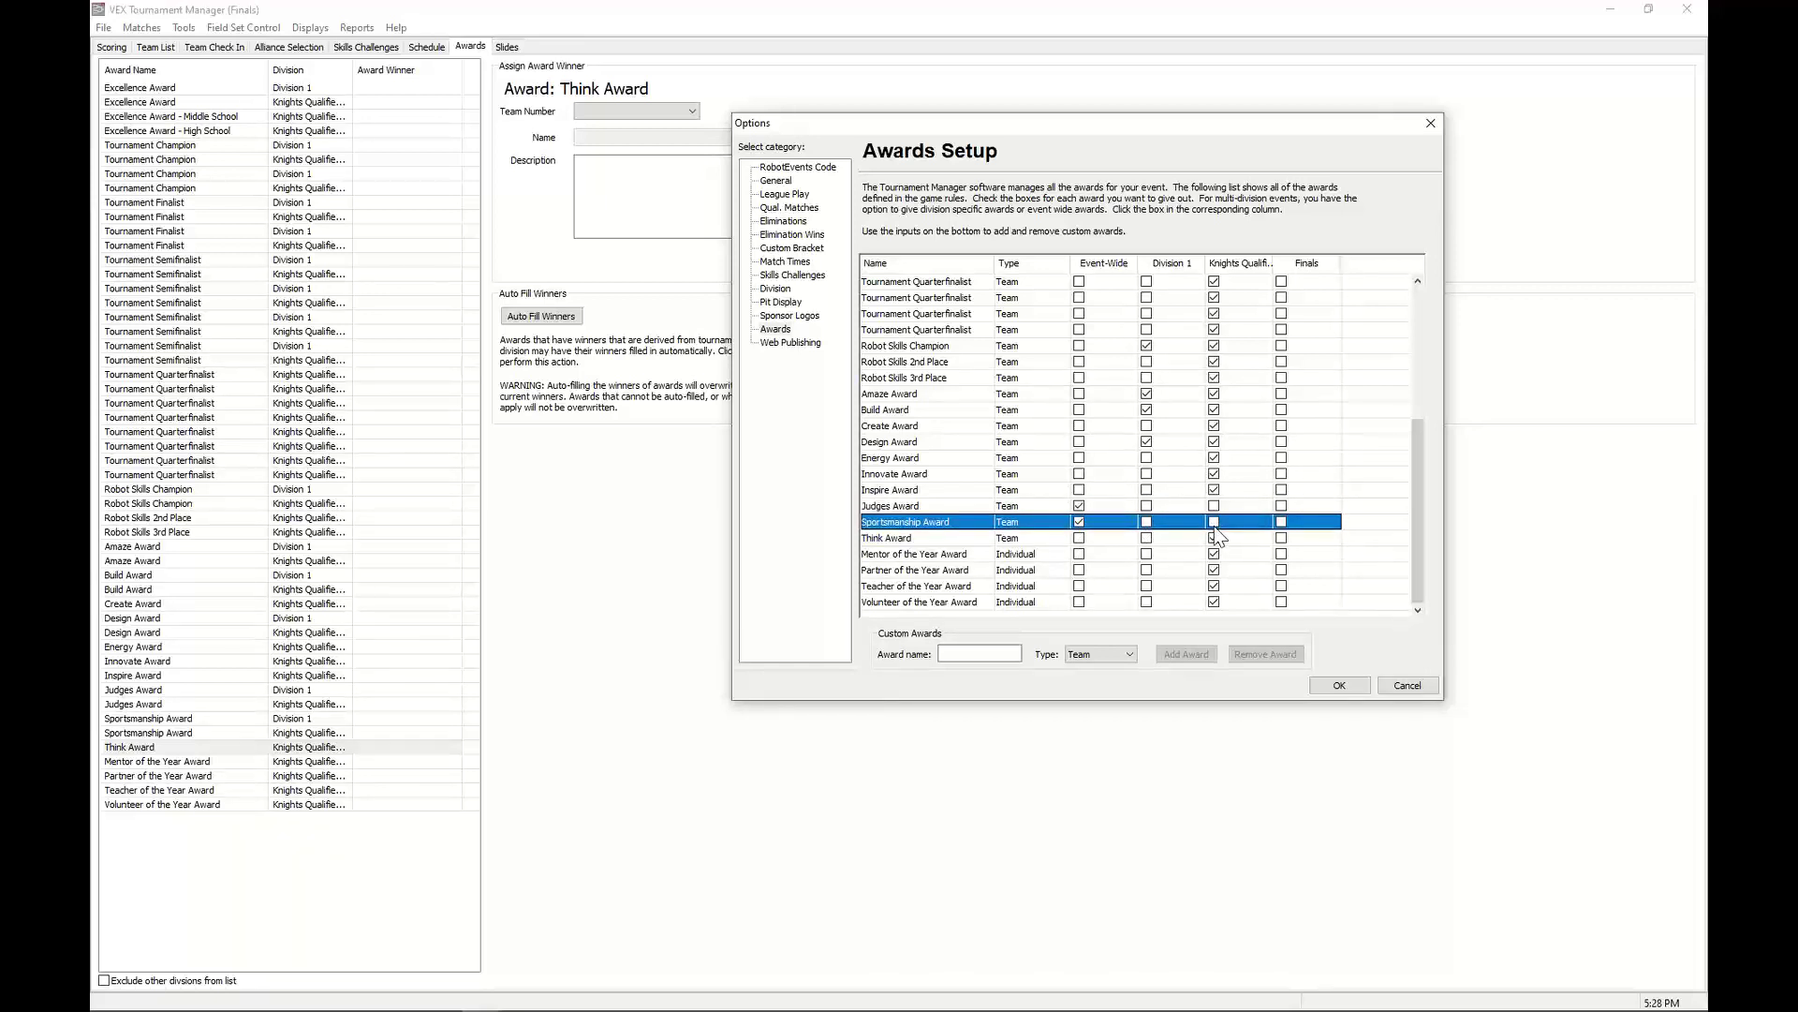
- Make Think, Mentor, Partner, Teacher and Volunteer of the Year awards event-wide, then save
click(1080, 554)
click(1079, 570)
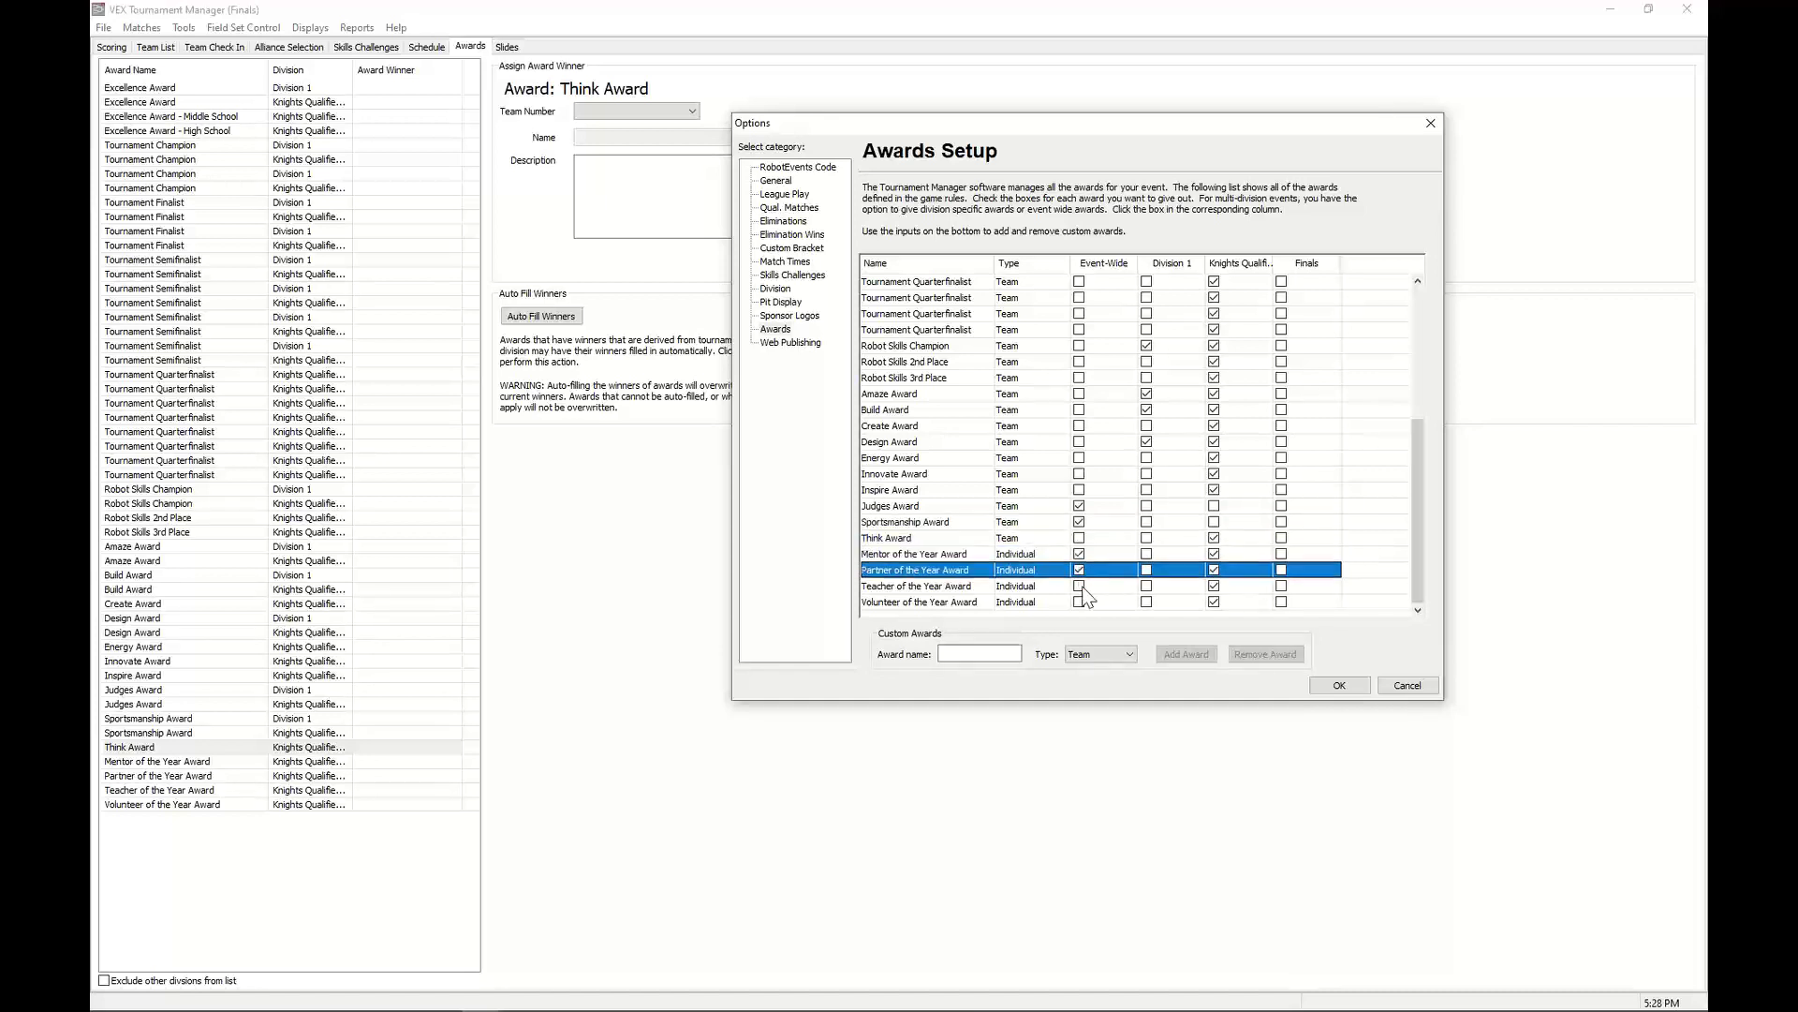
click(1079, 585)
click(1080, 601)
click(1079, 538)
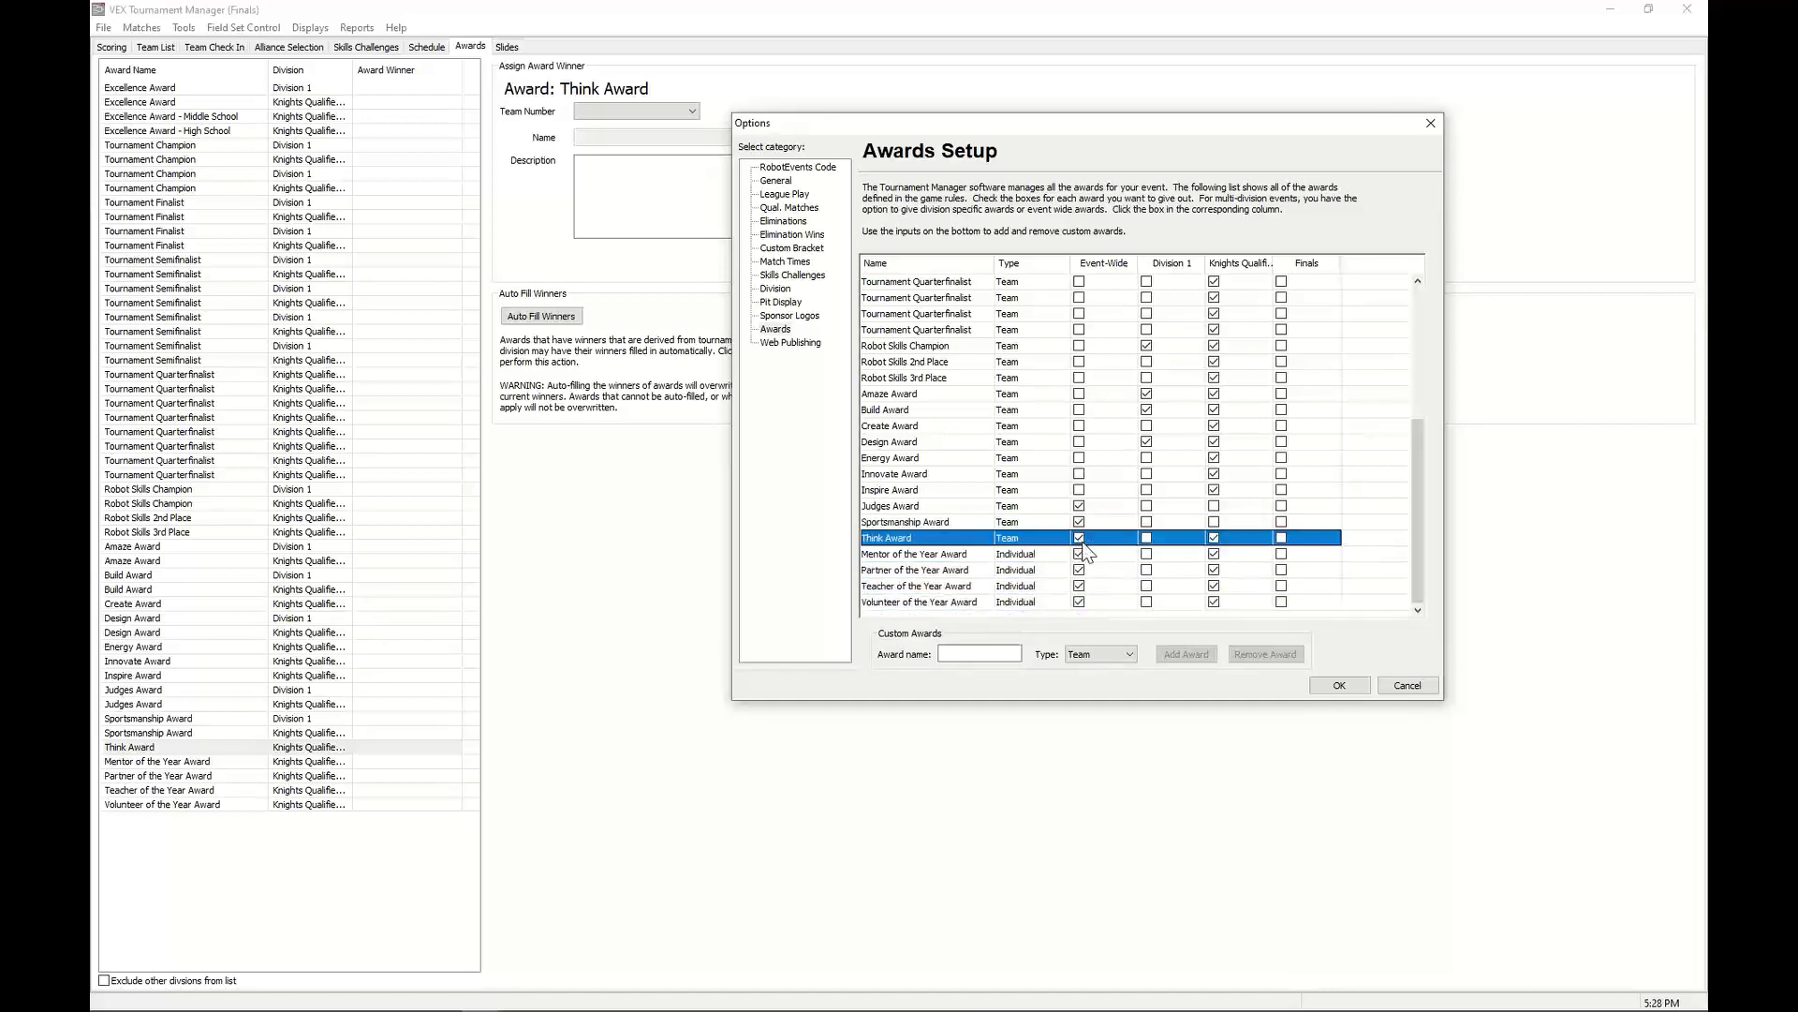
click(1214, 538)
click(1214, 553)
click(1214, 570)
click(1214, 586)
click(1214, 601)
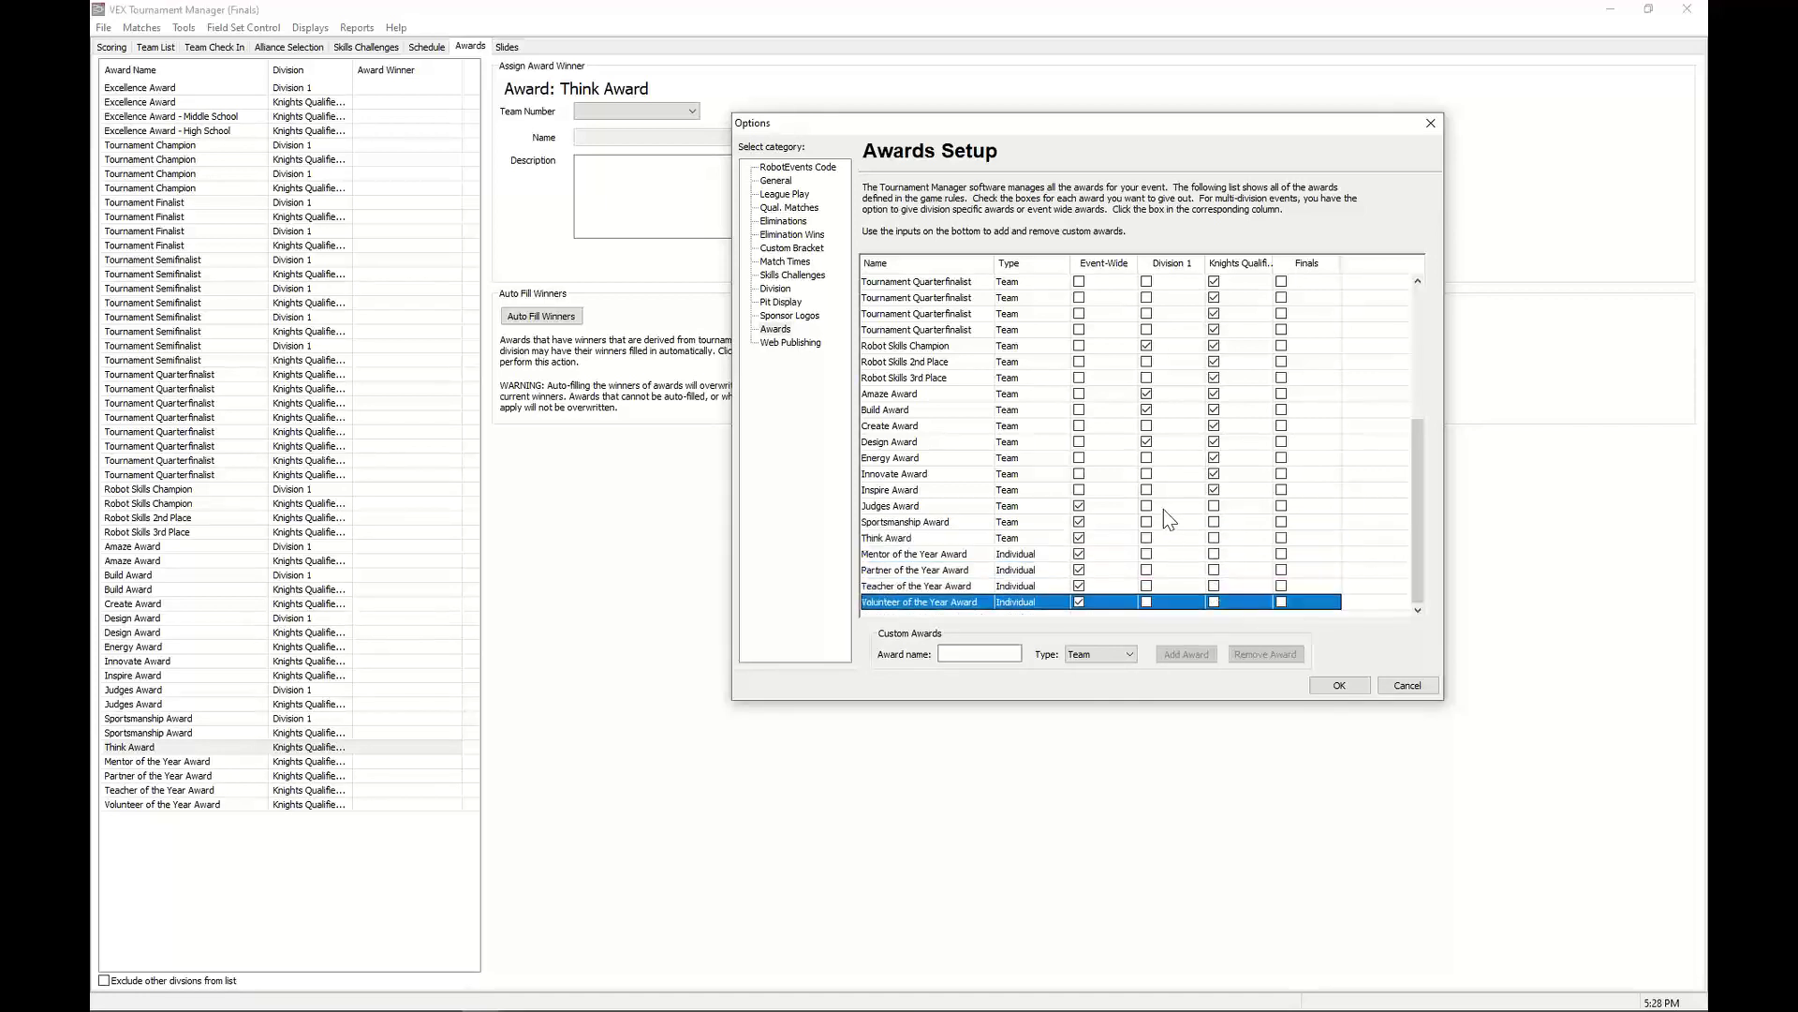
click(1363, 686)
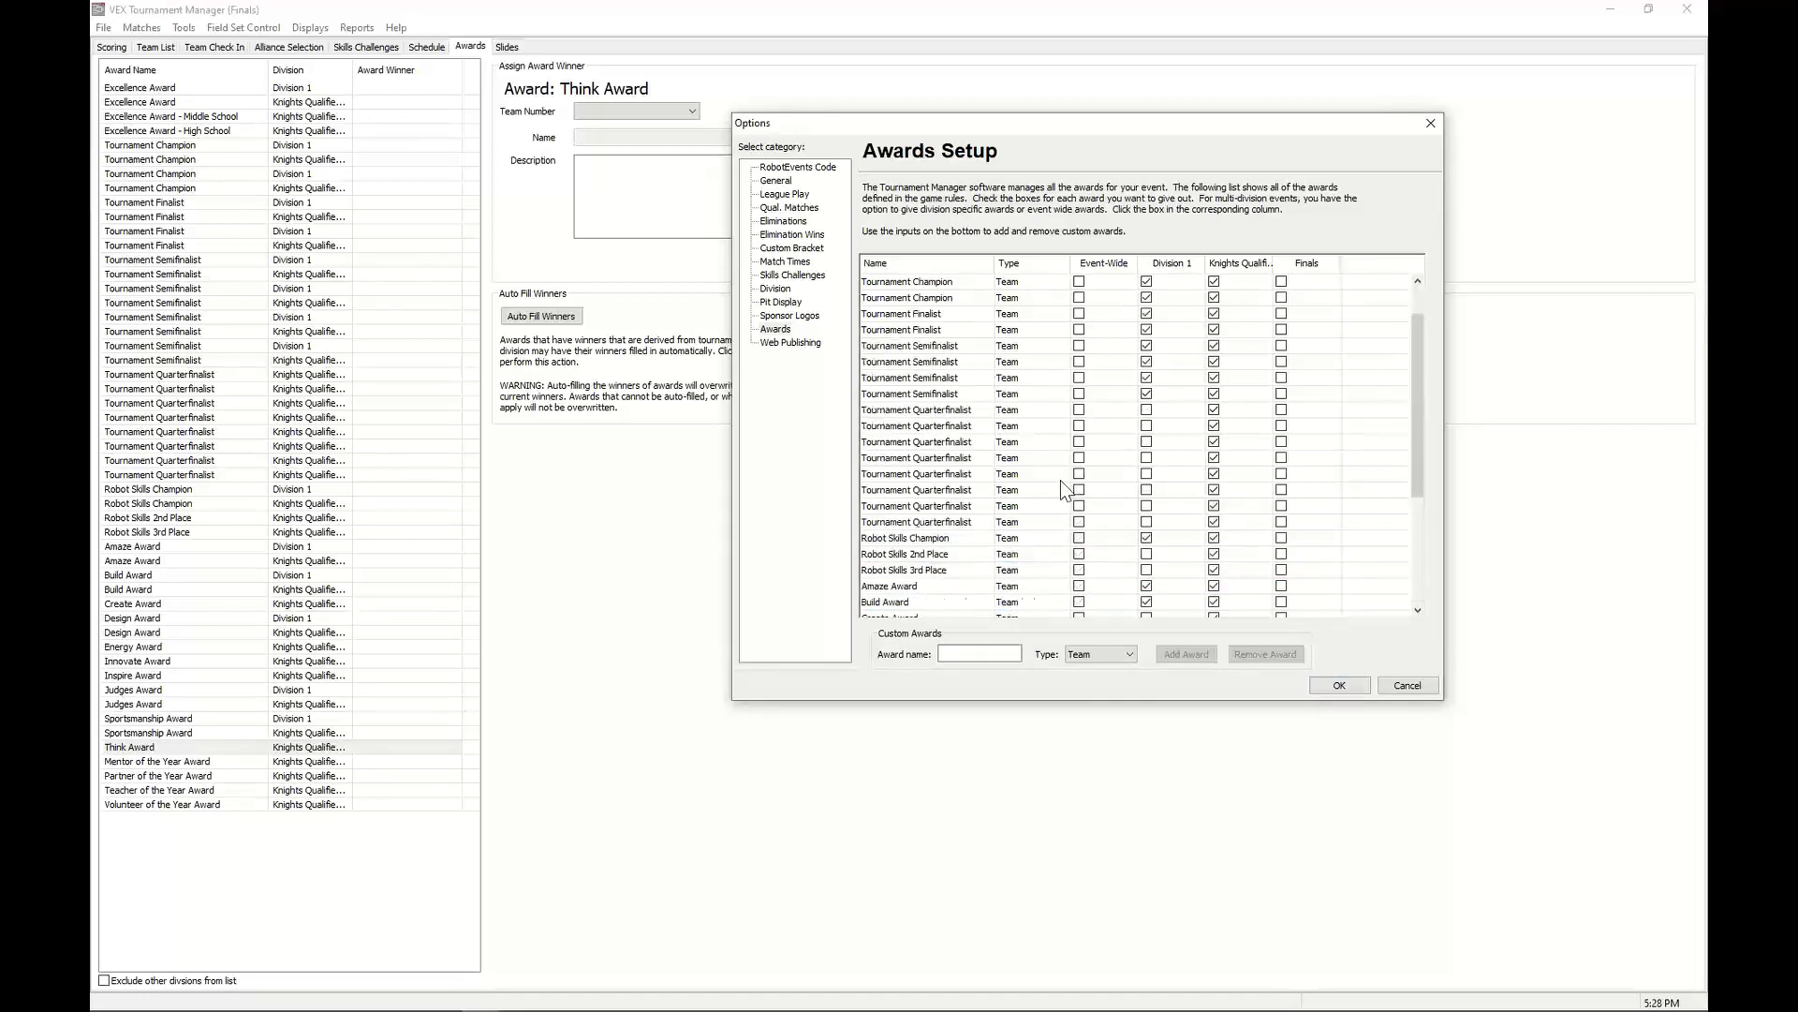
click(1364, 690)
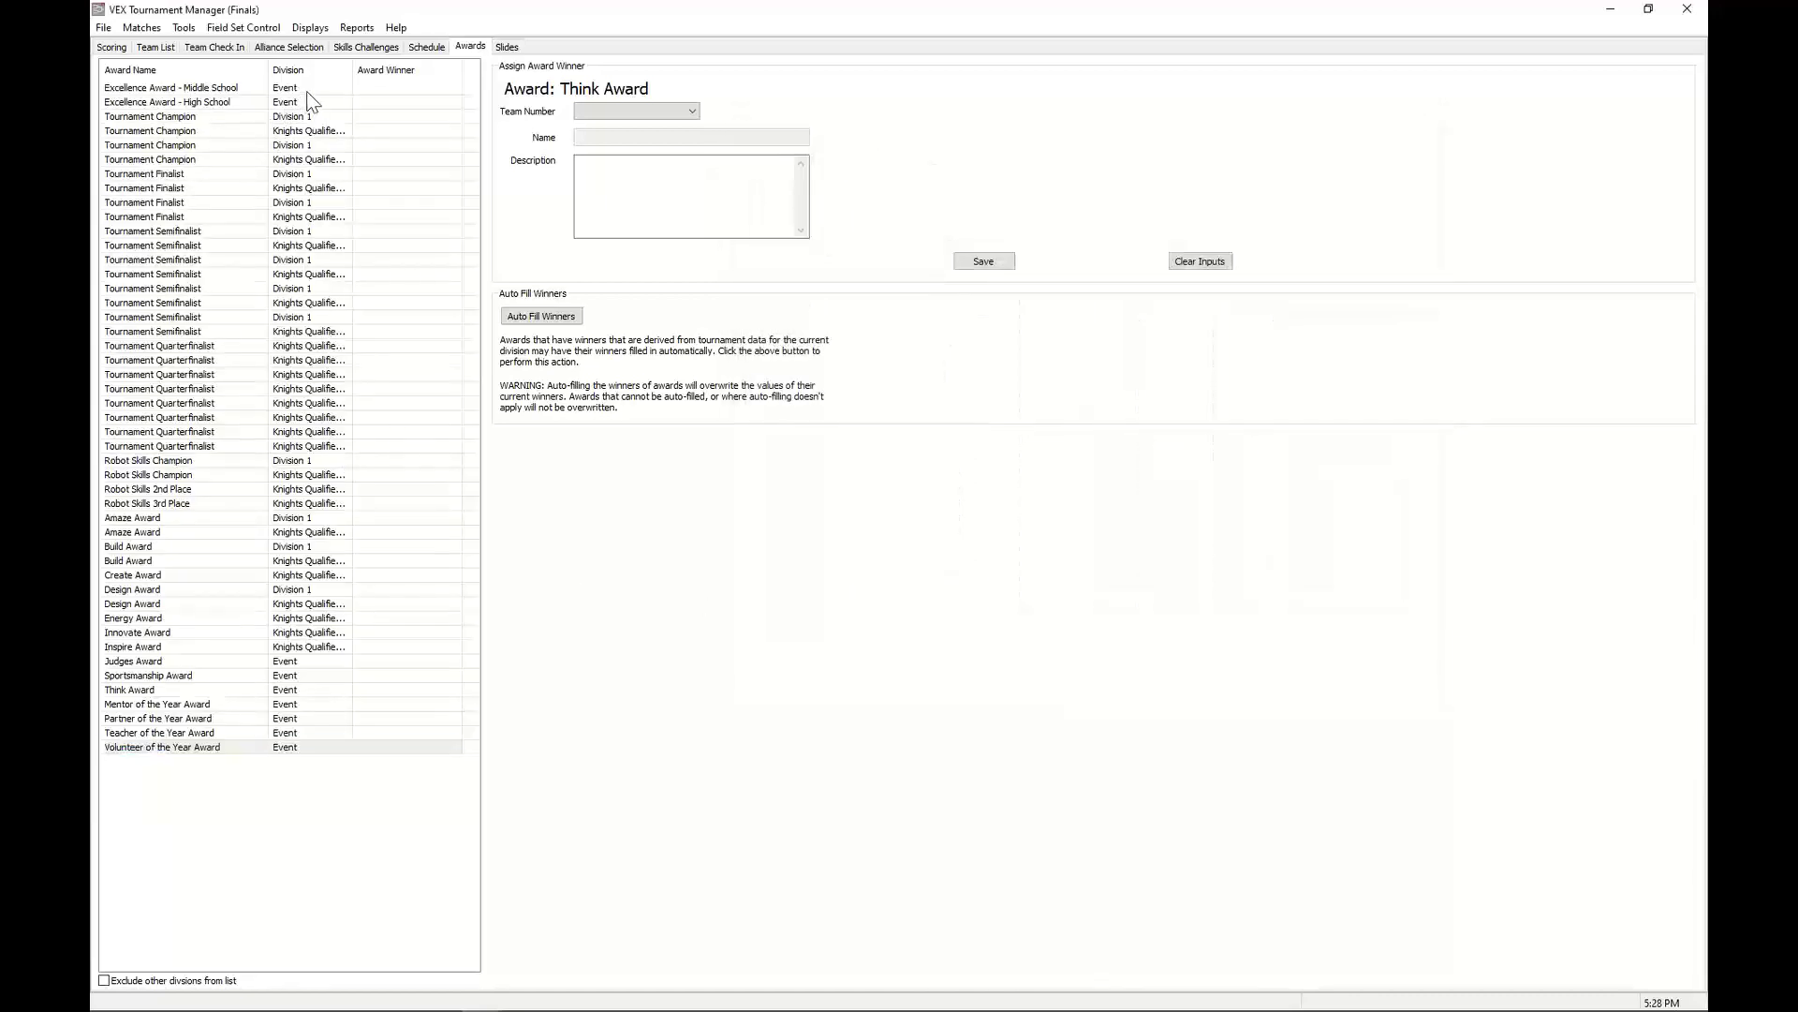
- Browse the Excellence and Tournament Champion awards and their winner lists without choosing a team
click(300, 89)
click(289, 104)
click(300, 132)
click(305, 160)
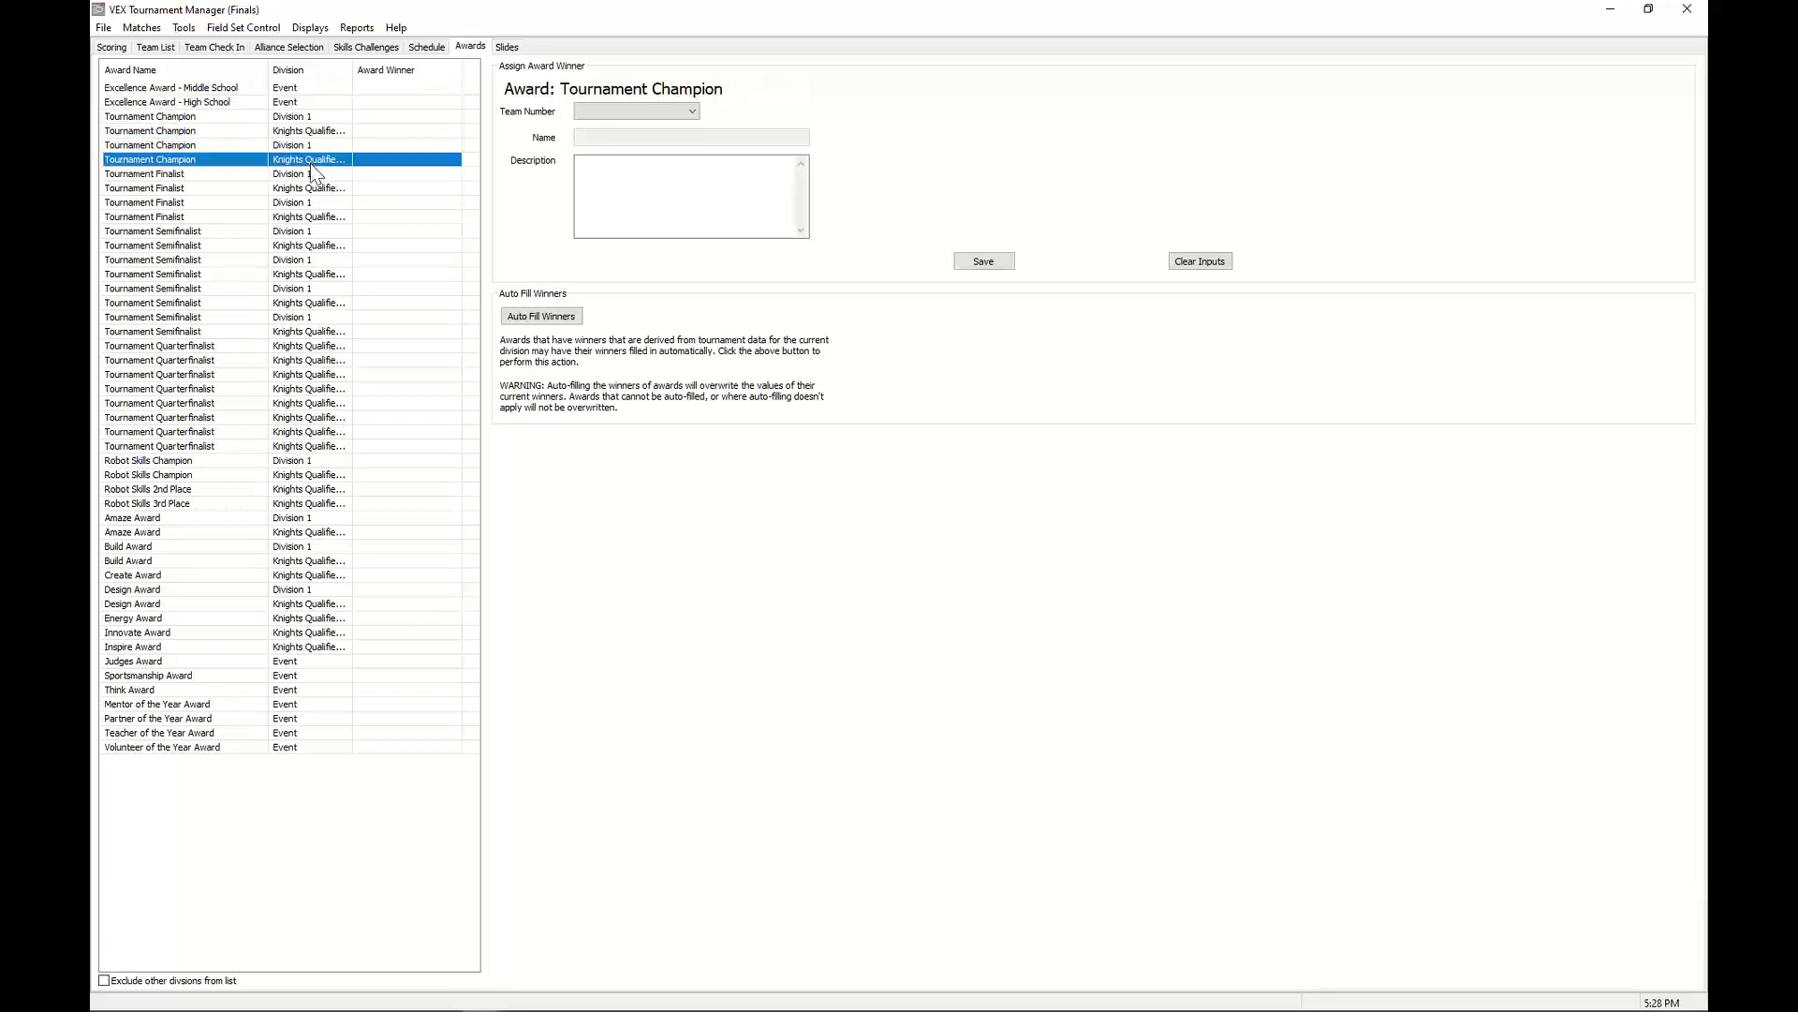
click(665, 113)
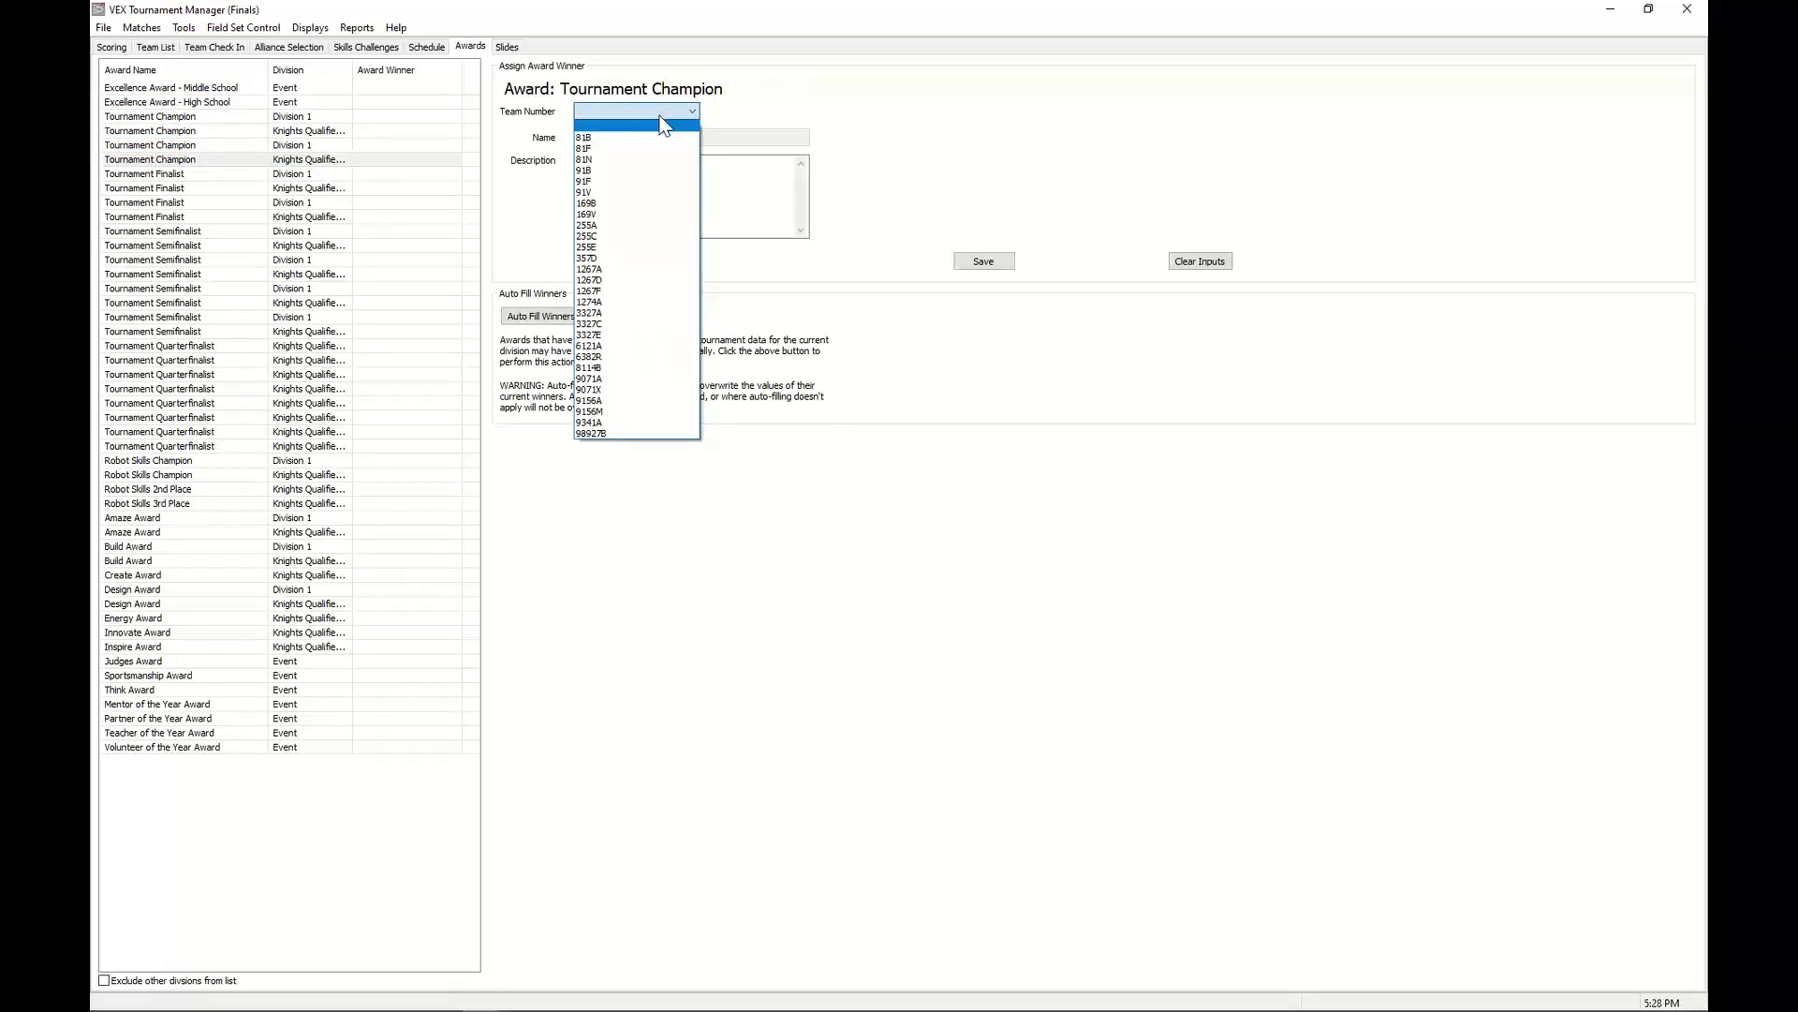
click(298, 150)
click(300, 145)
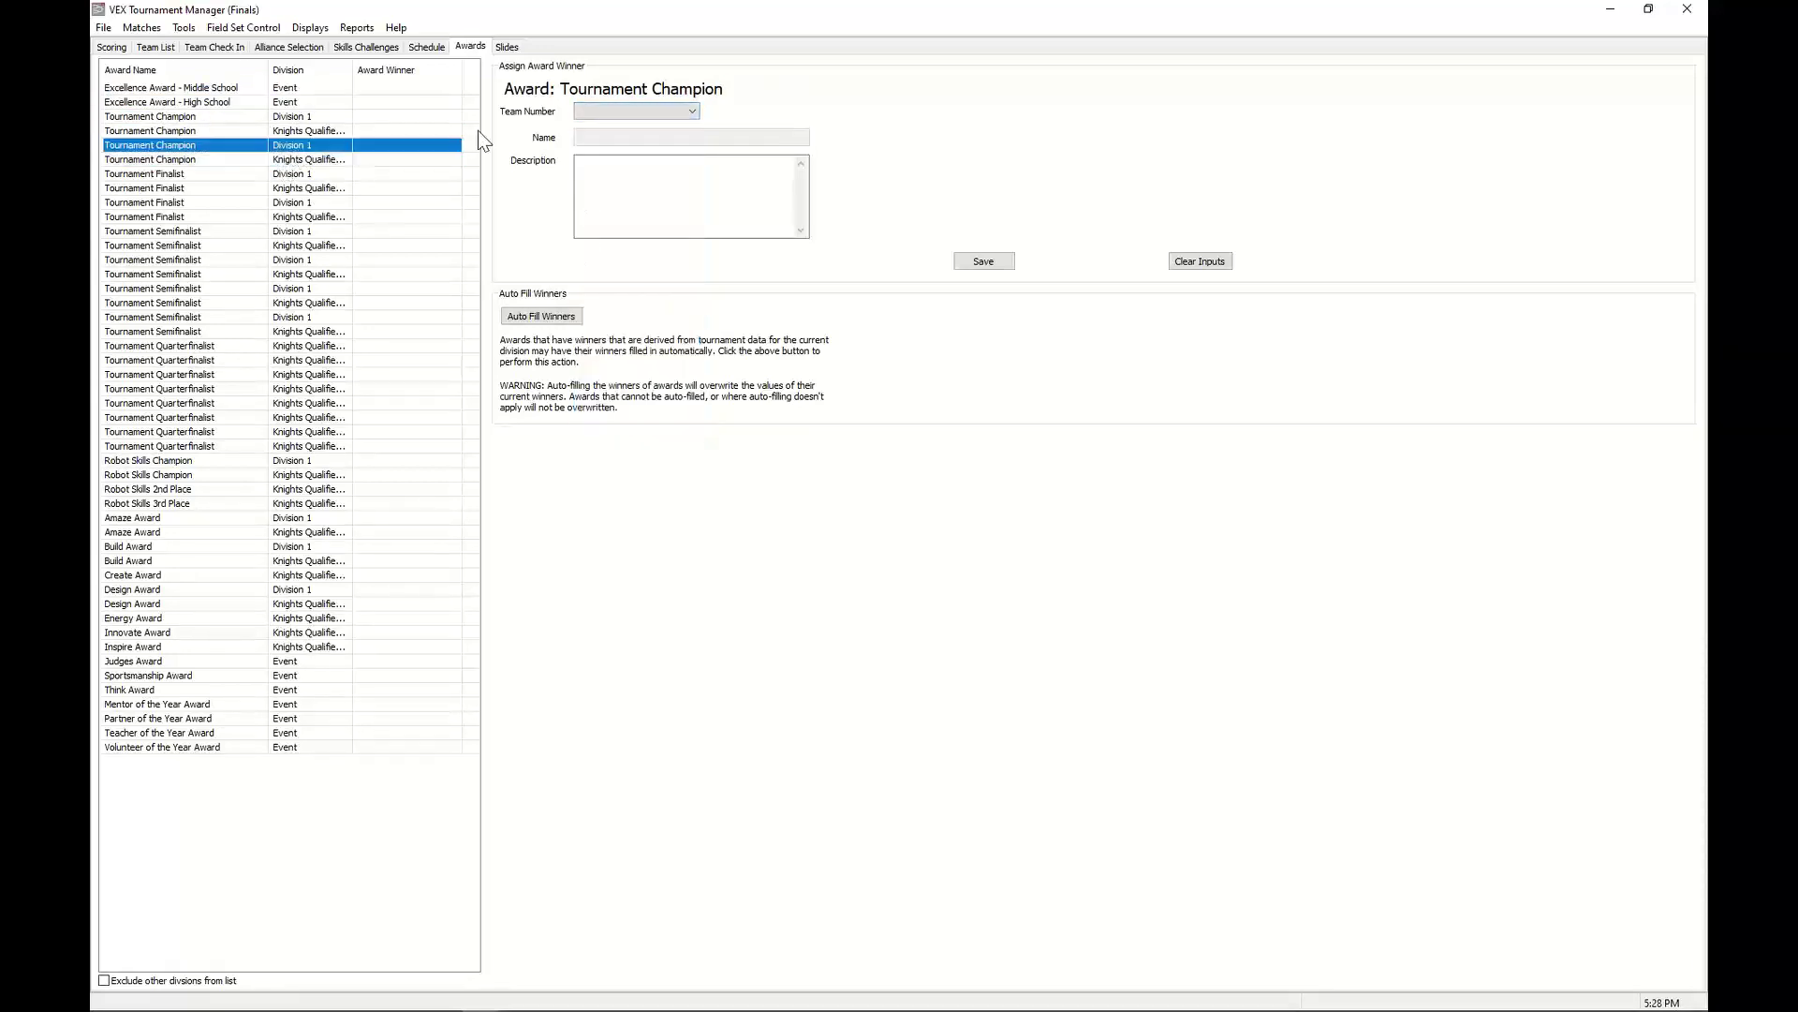
click(626, 113)
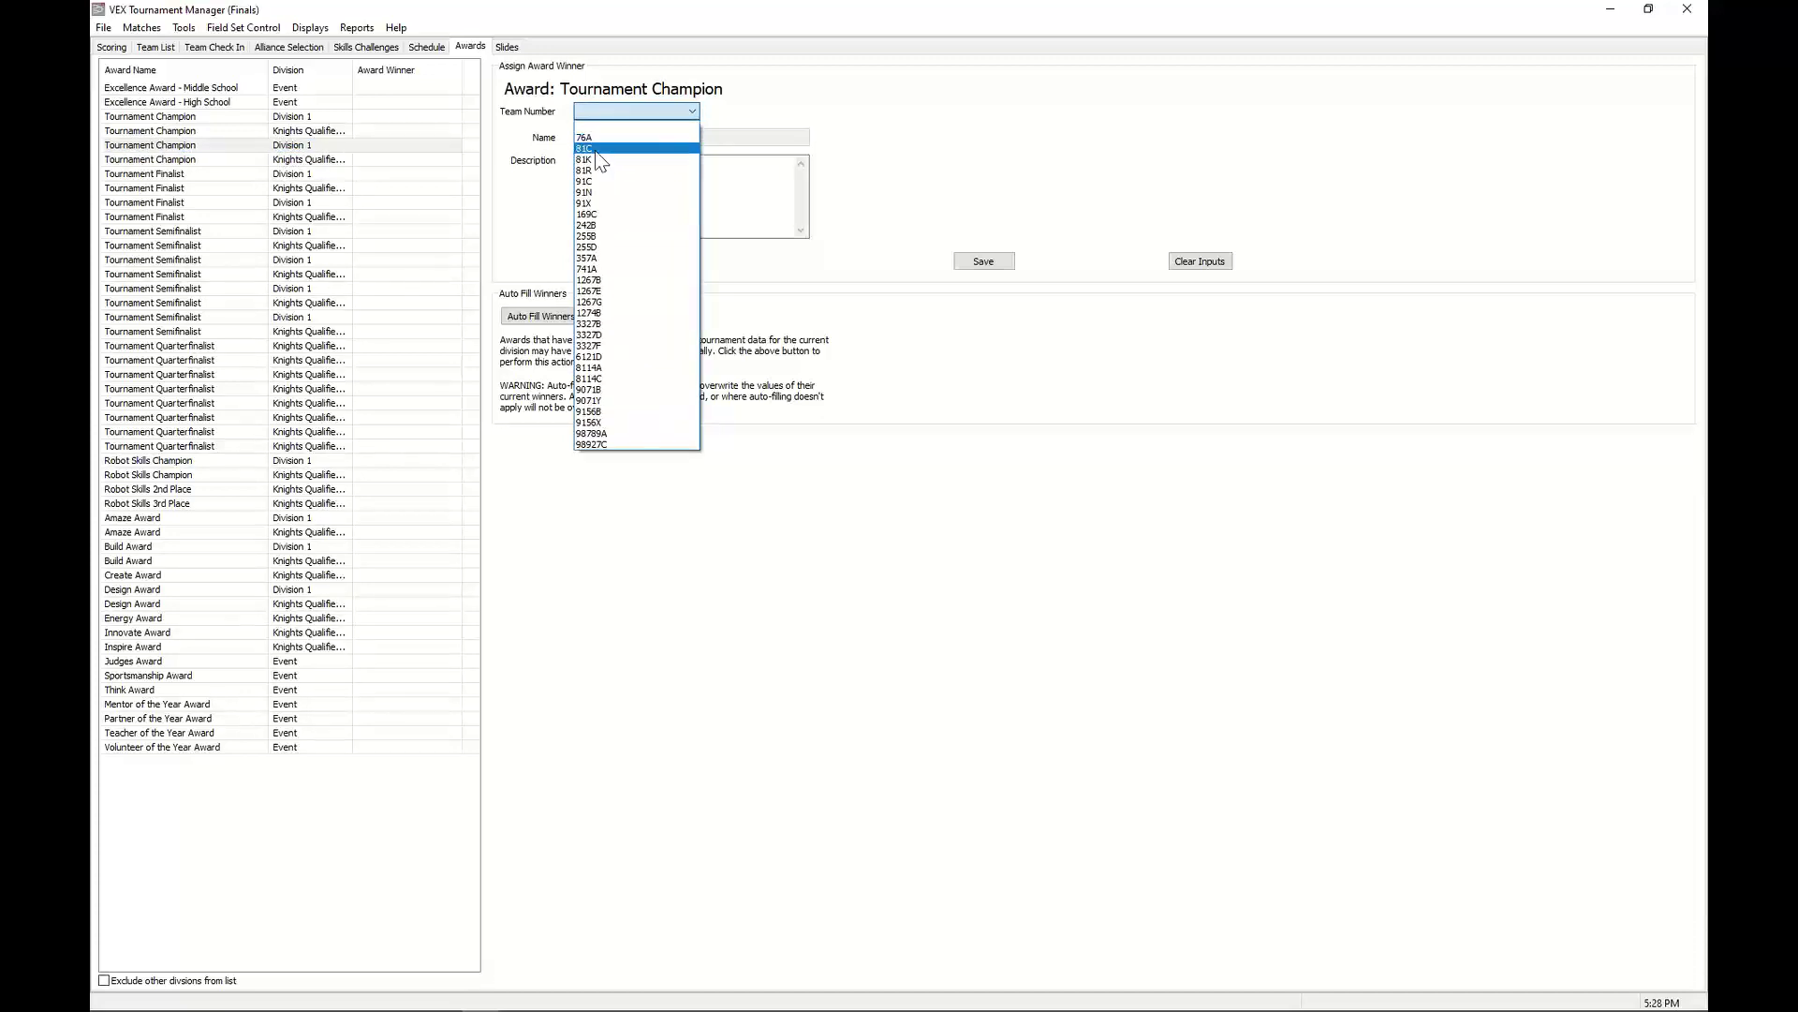
click(320, 152)
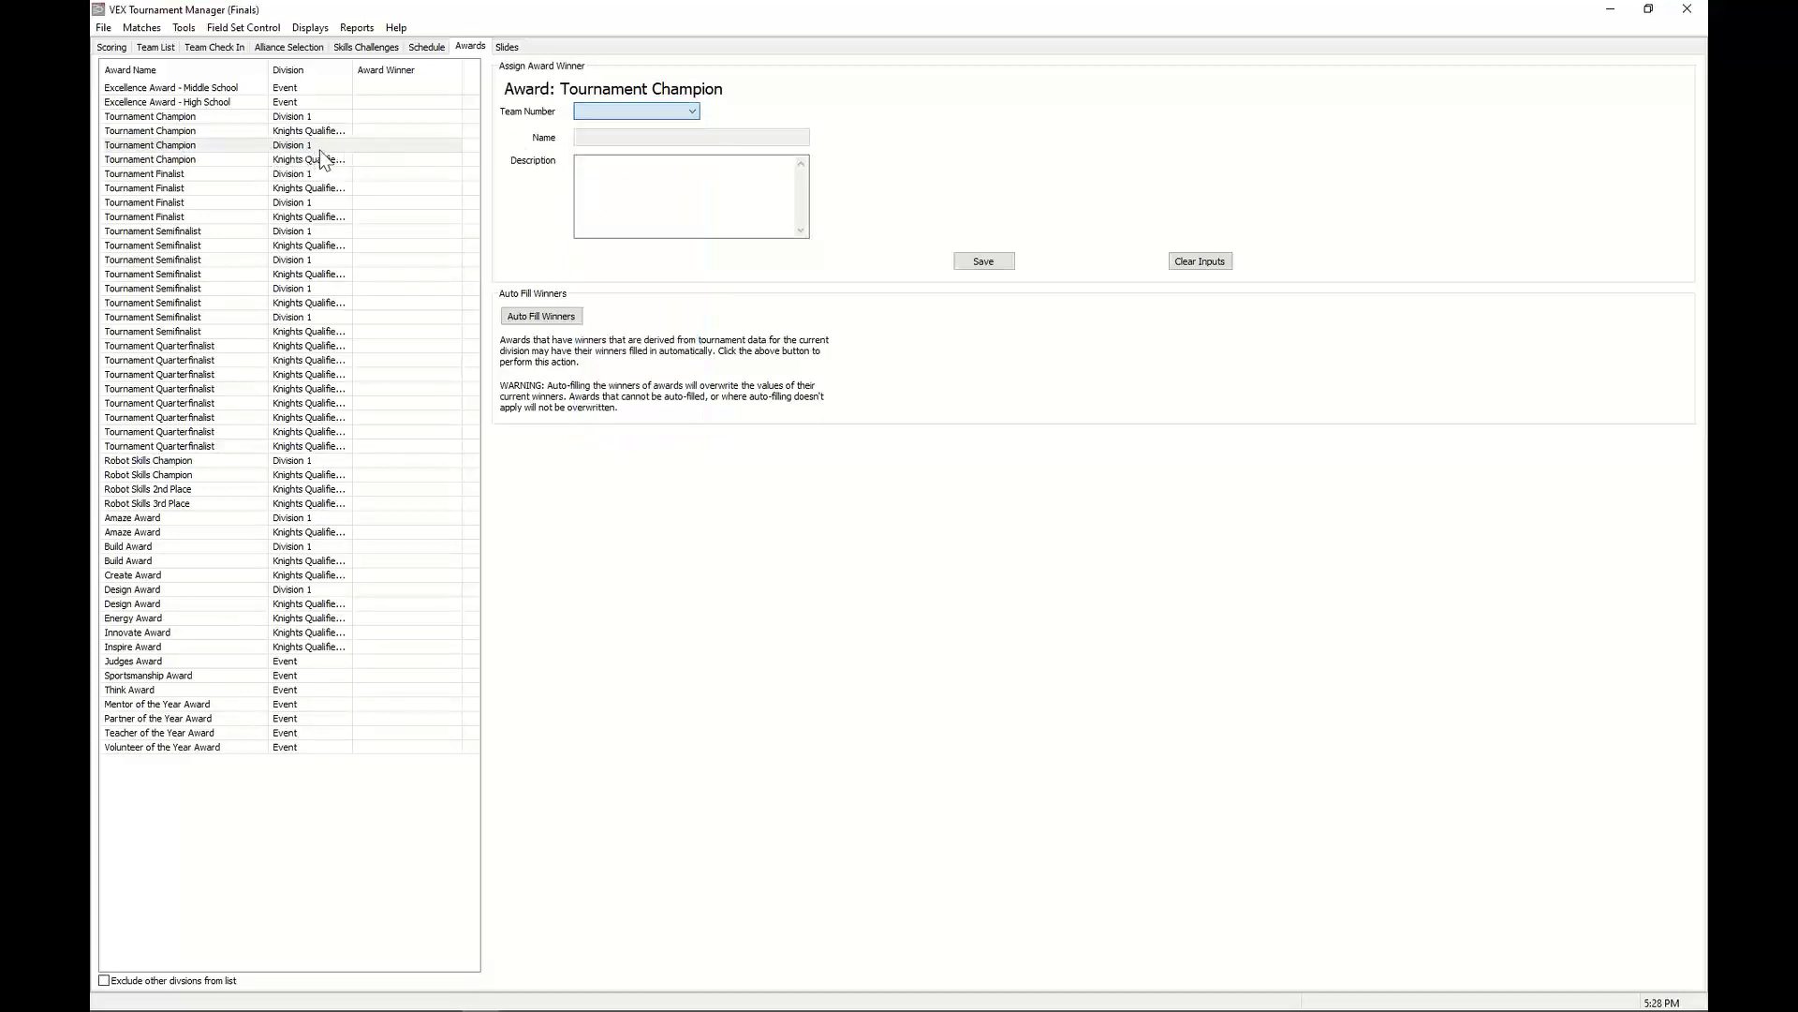
click(324, 145)
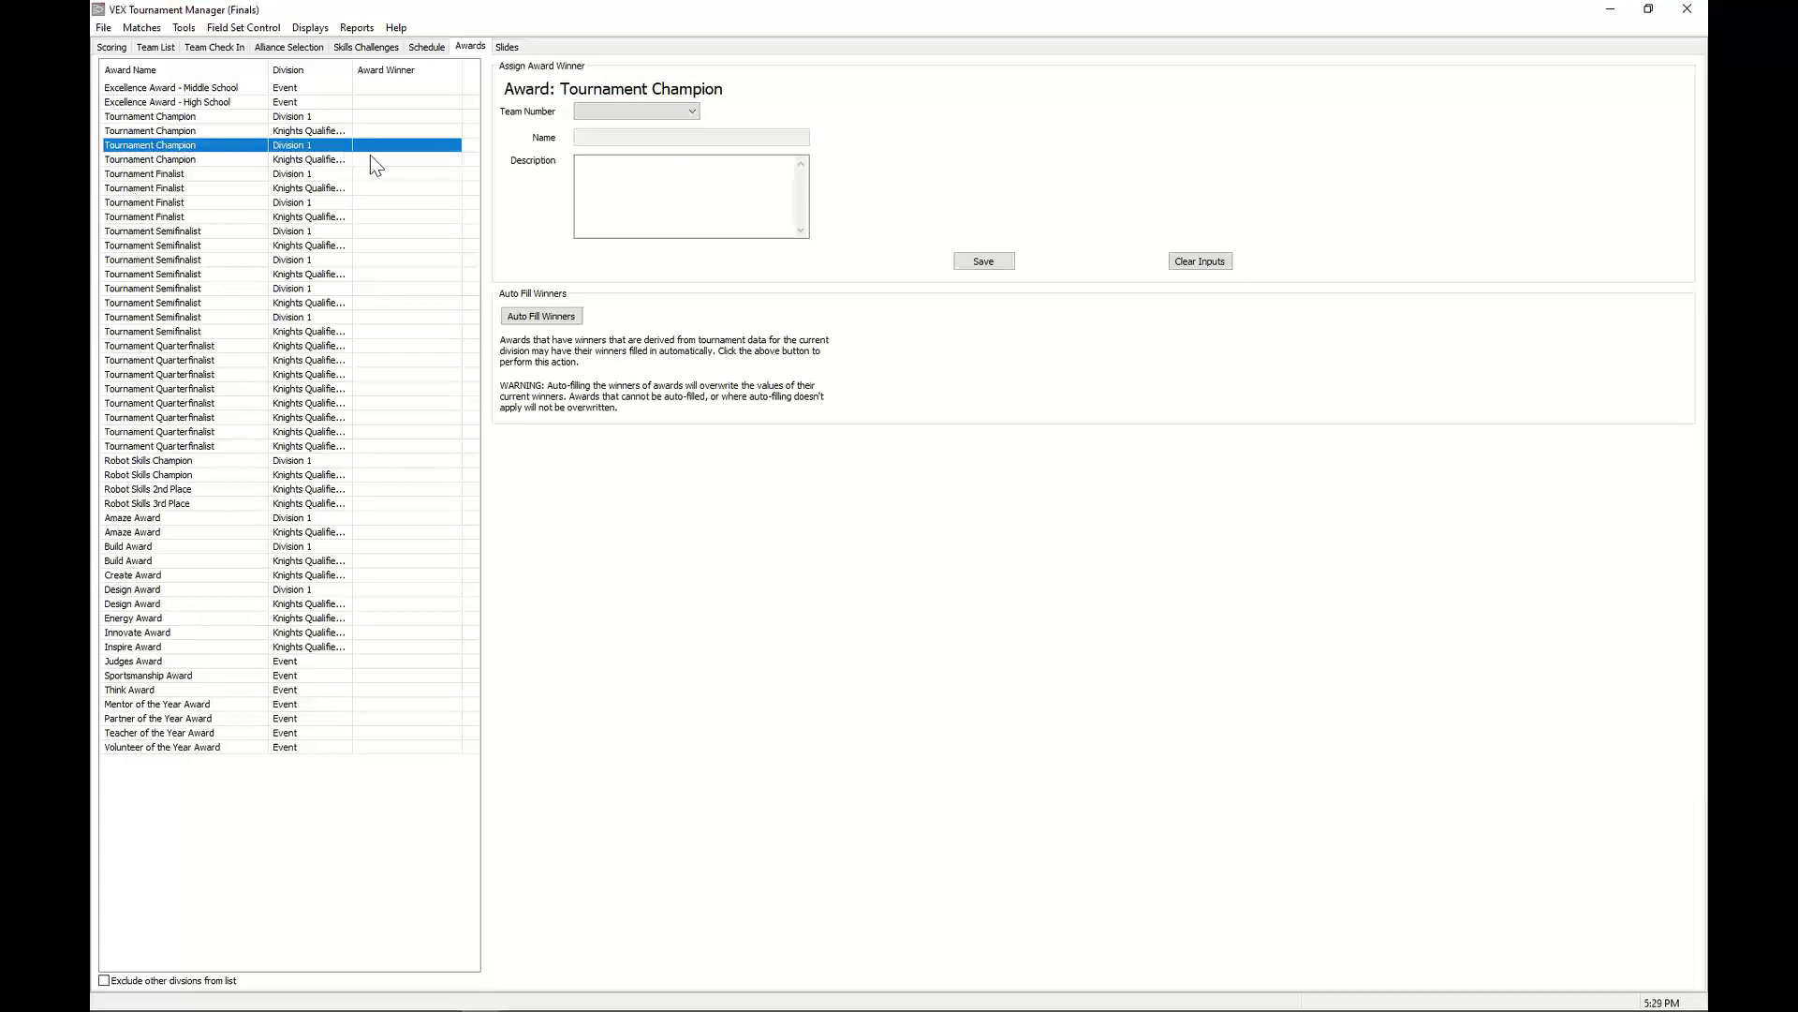
click(660, 112)
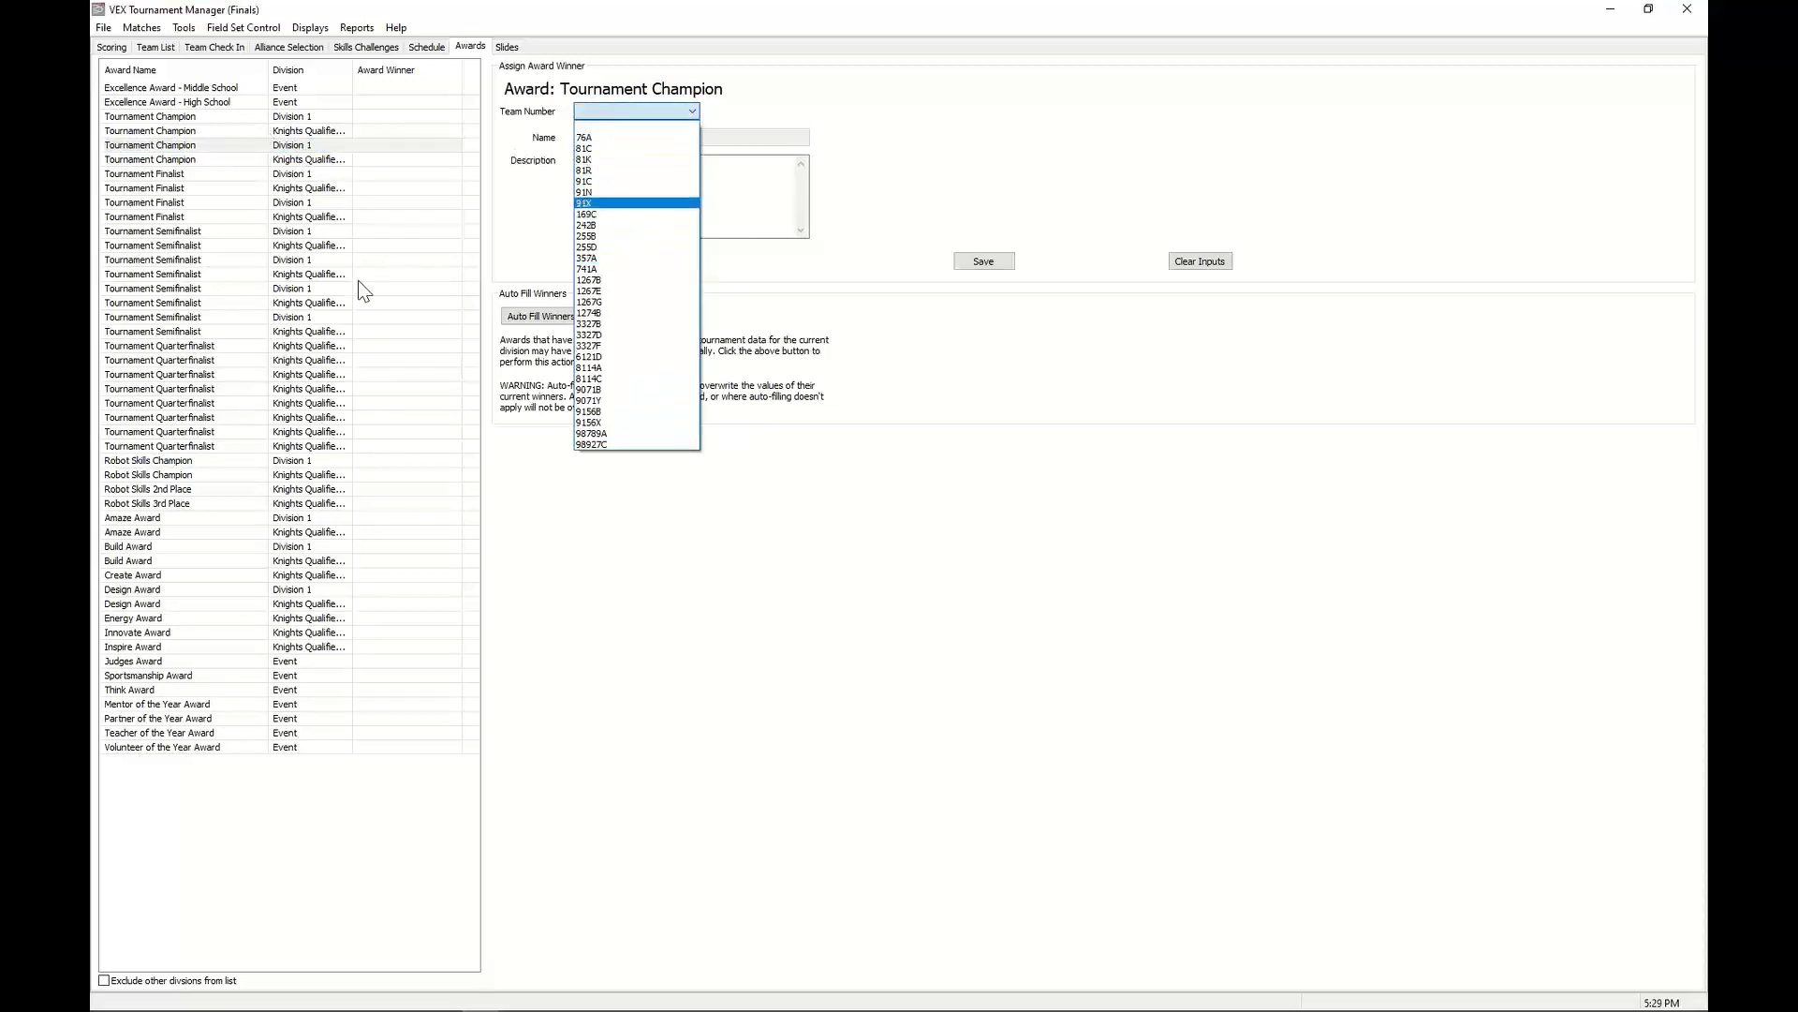
click(491, 401)
- Run Auto Fill Winners twice, confirming each time that existing winners get overwritten
click(564, 316)
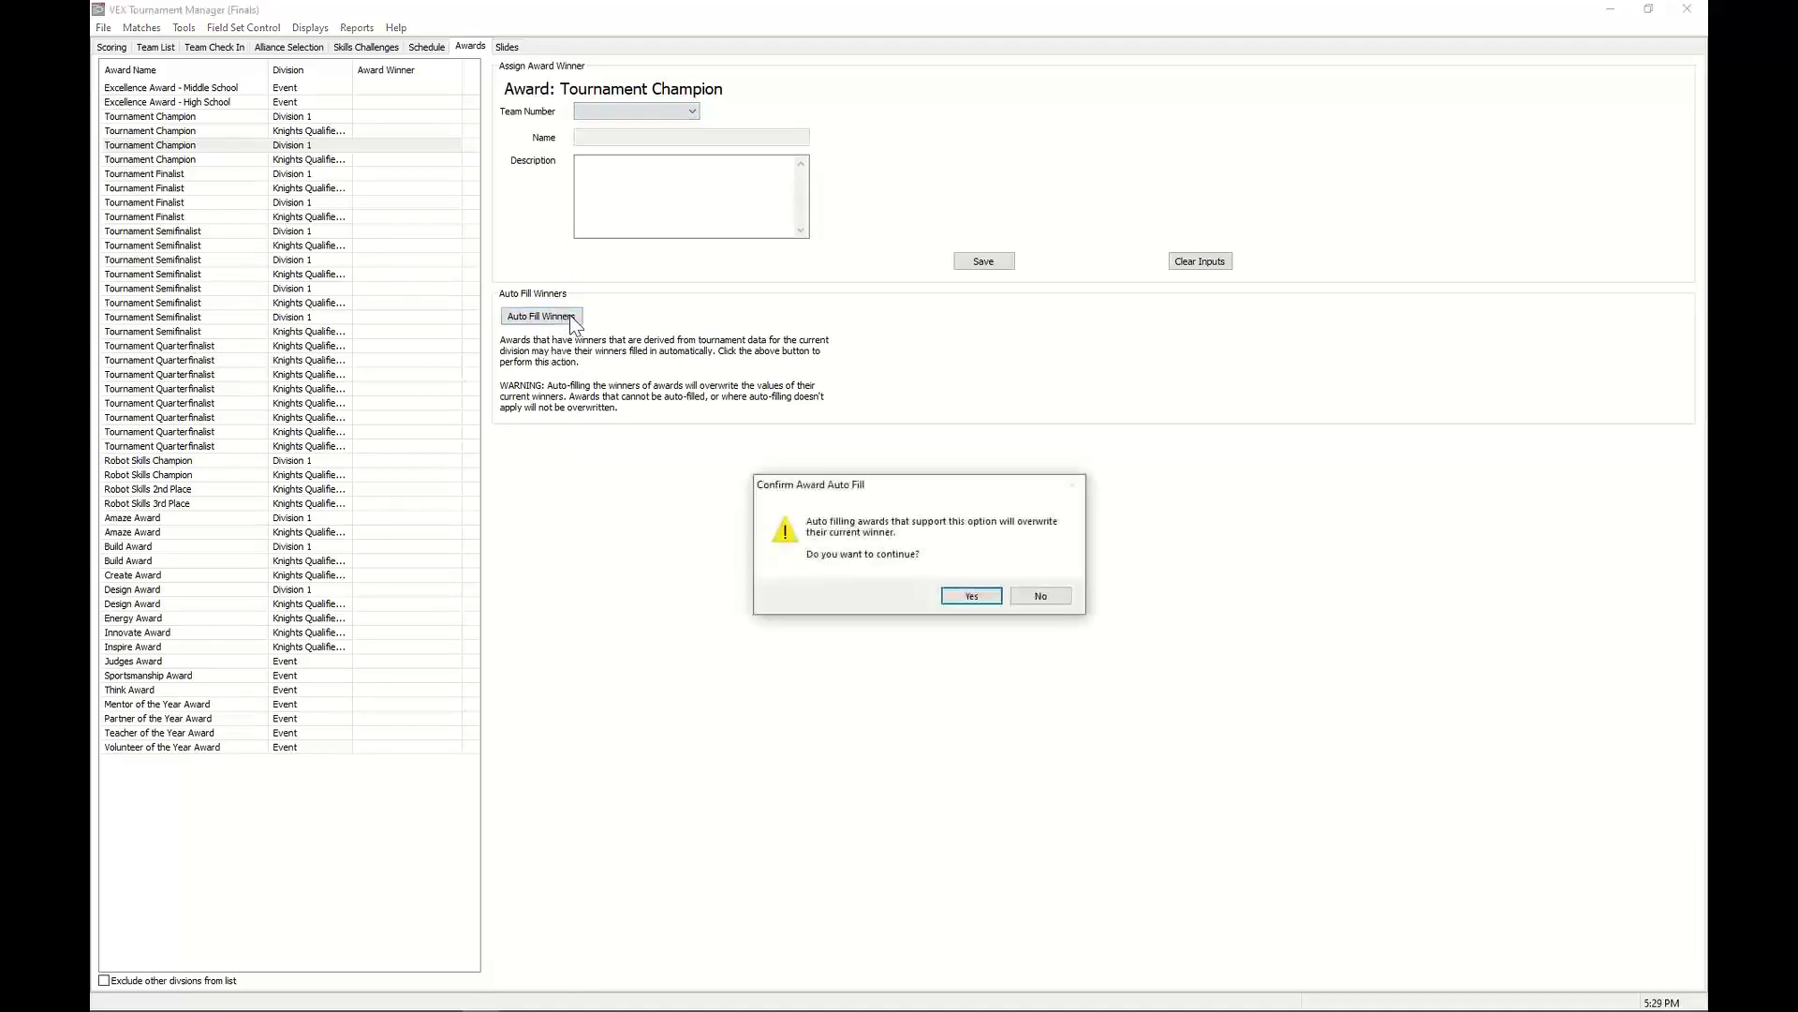
click(948, 590)
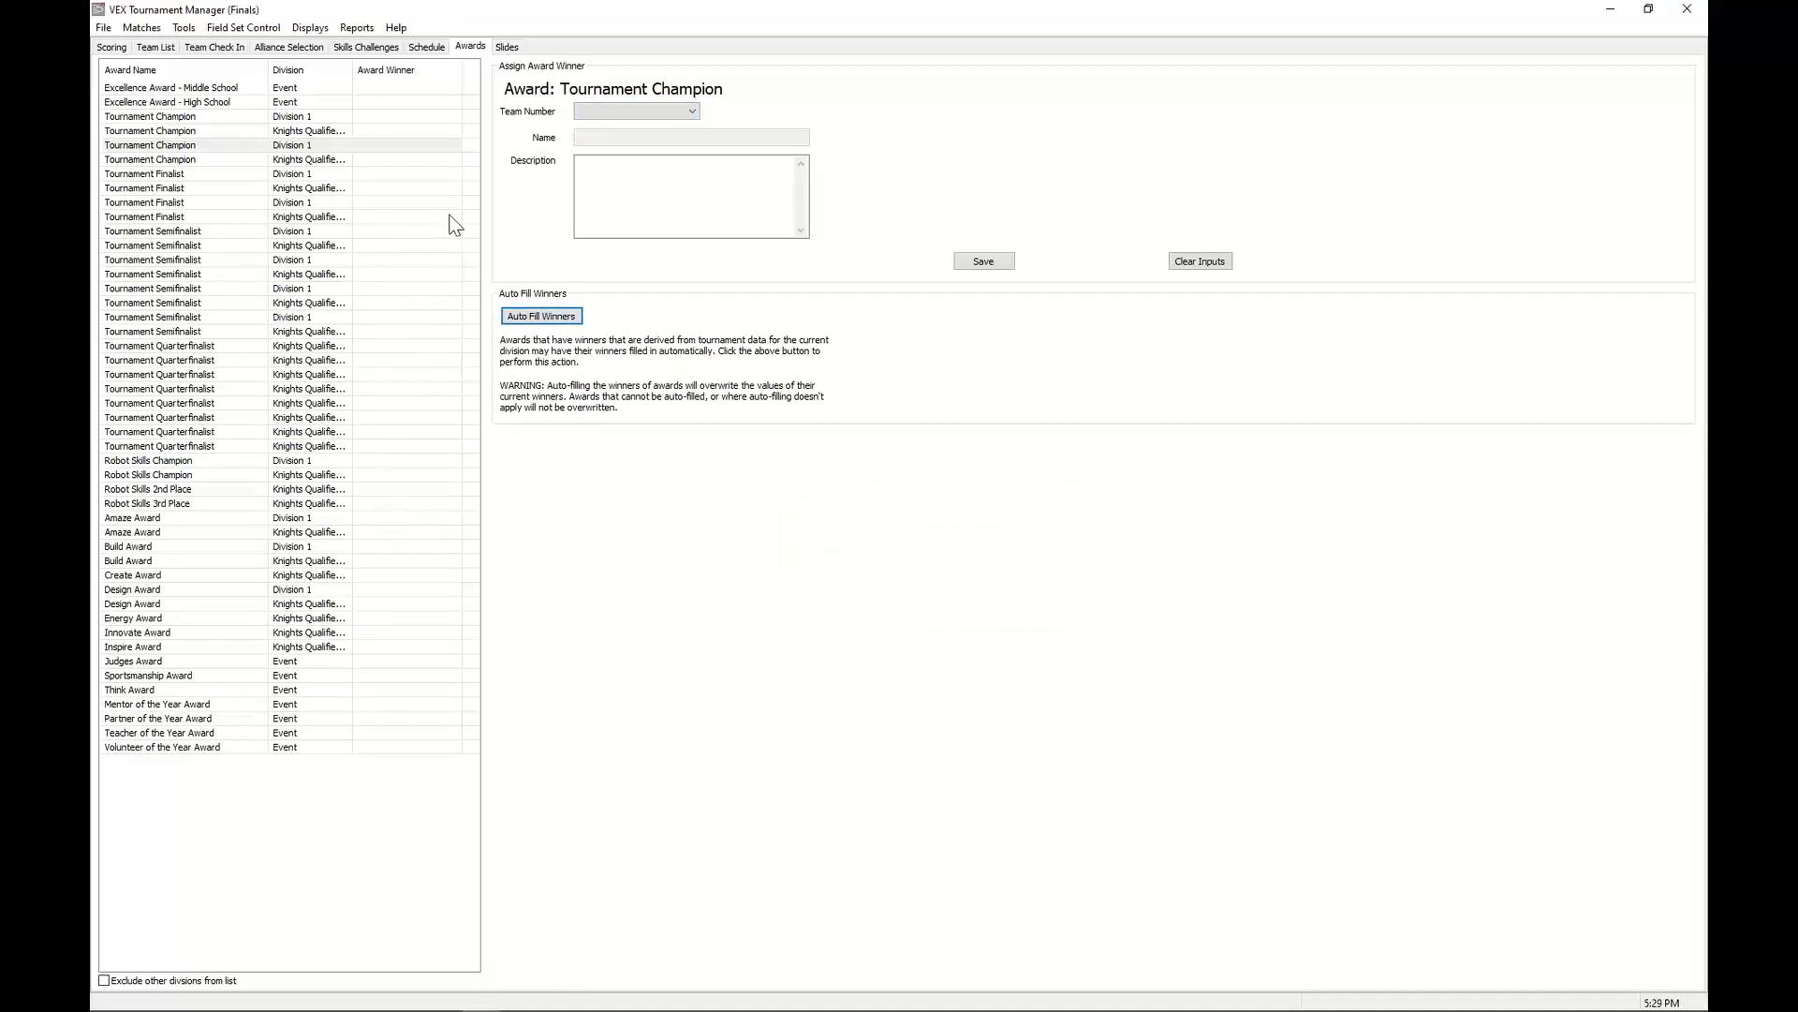
click(187, 118)
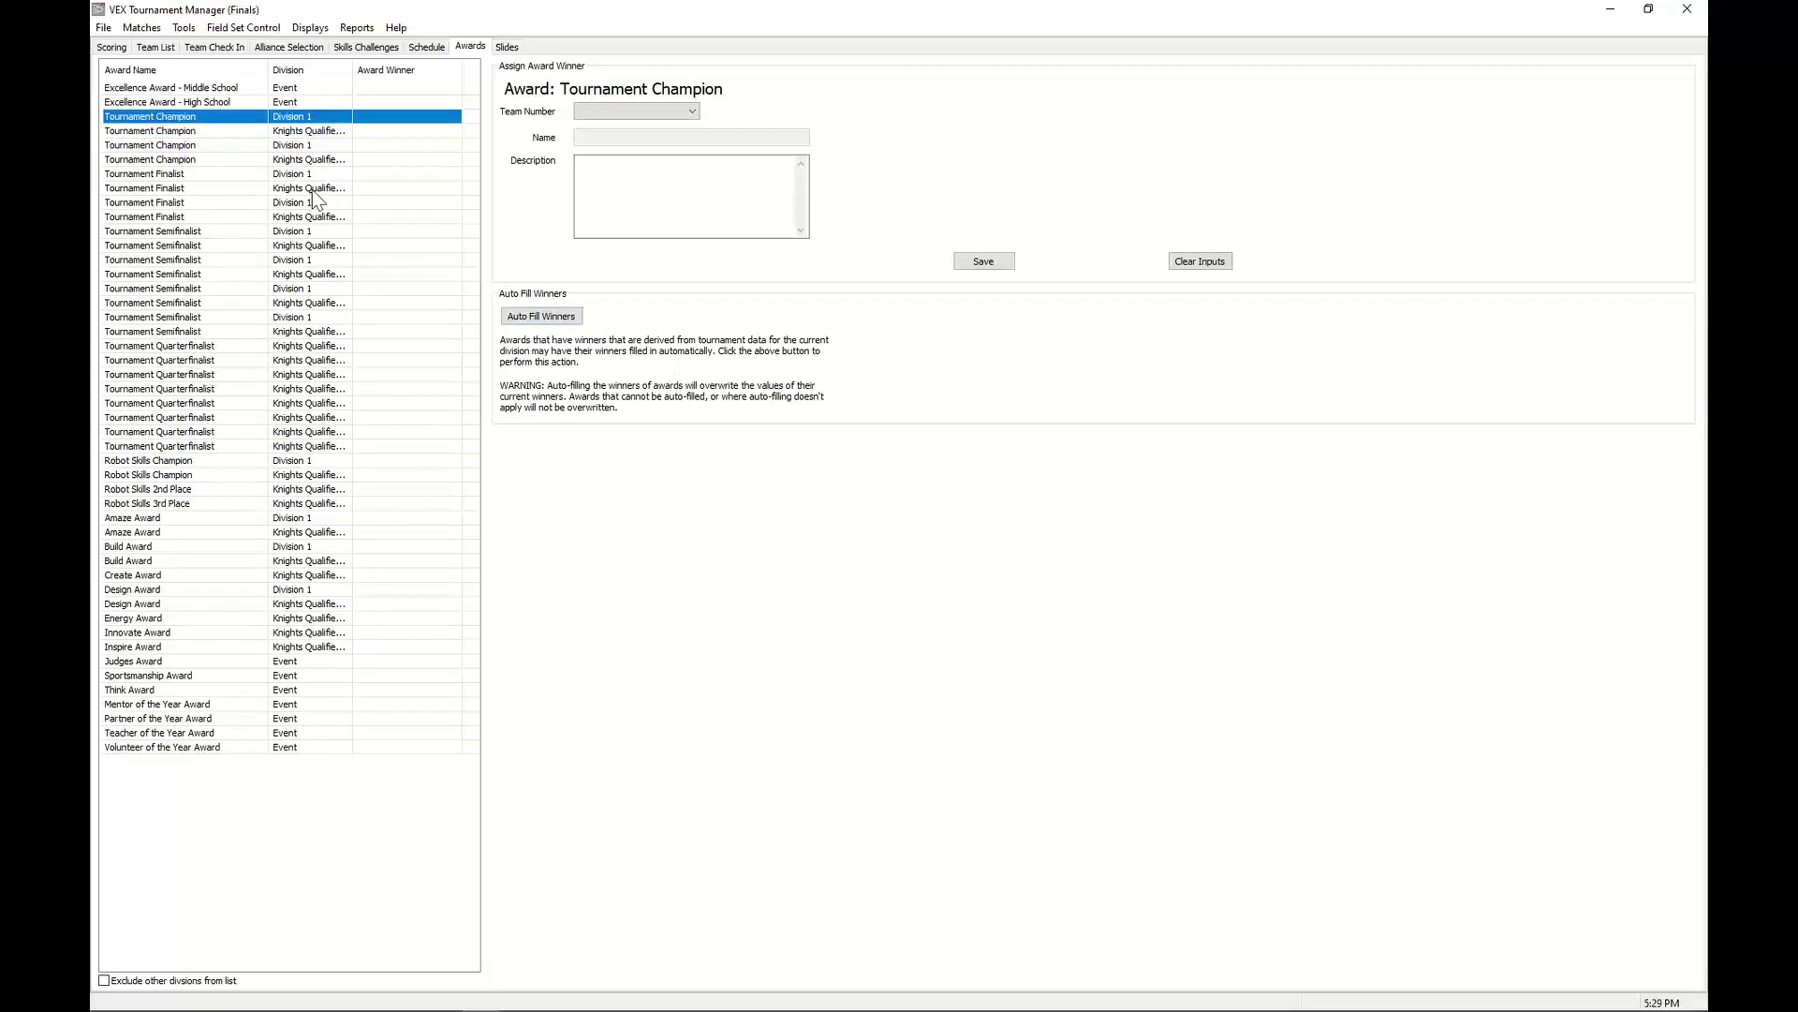
click(547, 317)
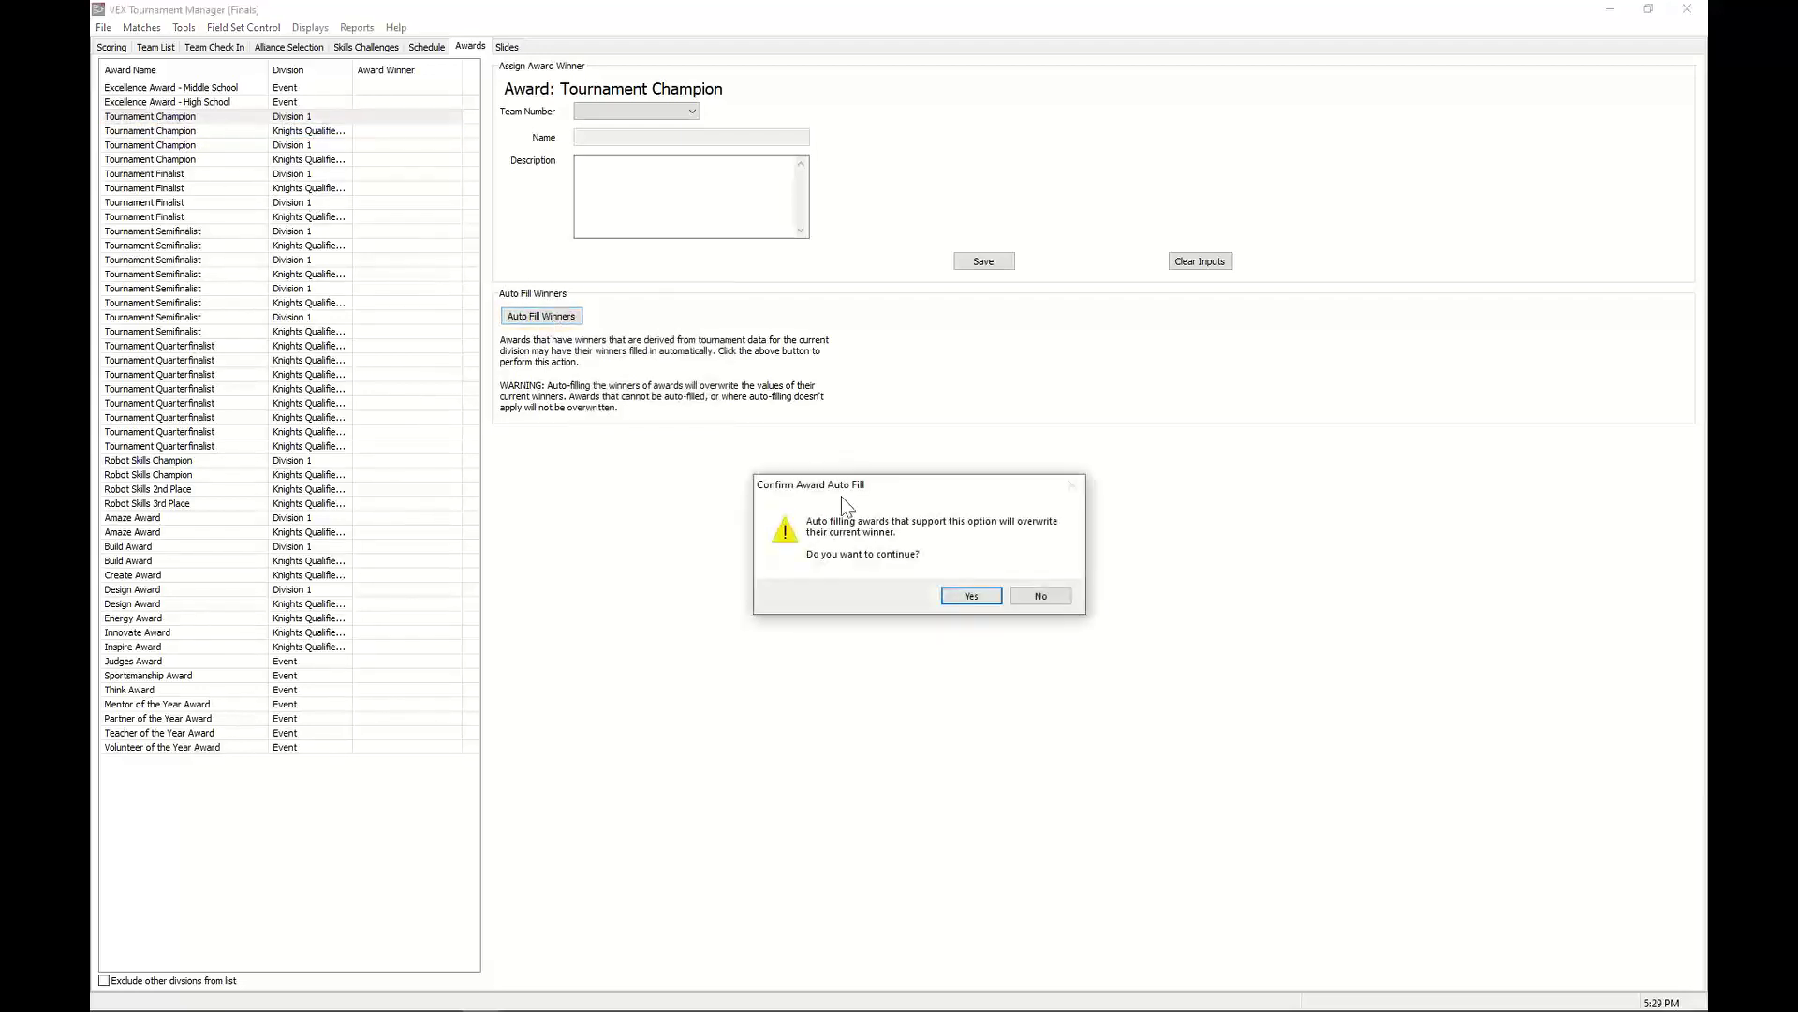
click(972, 596)
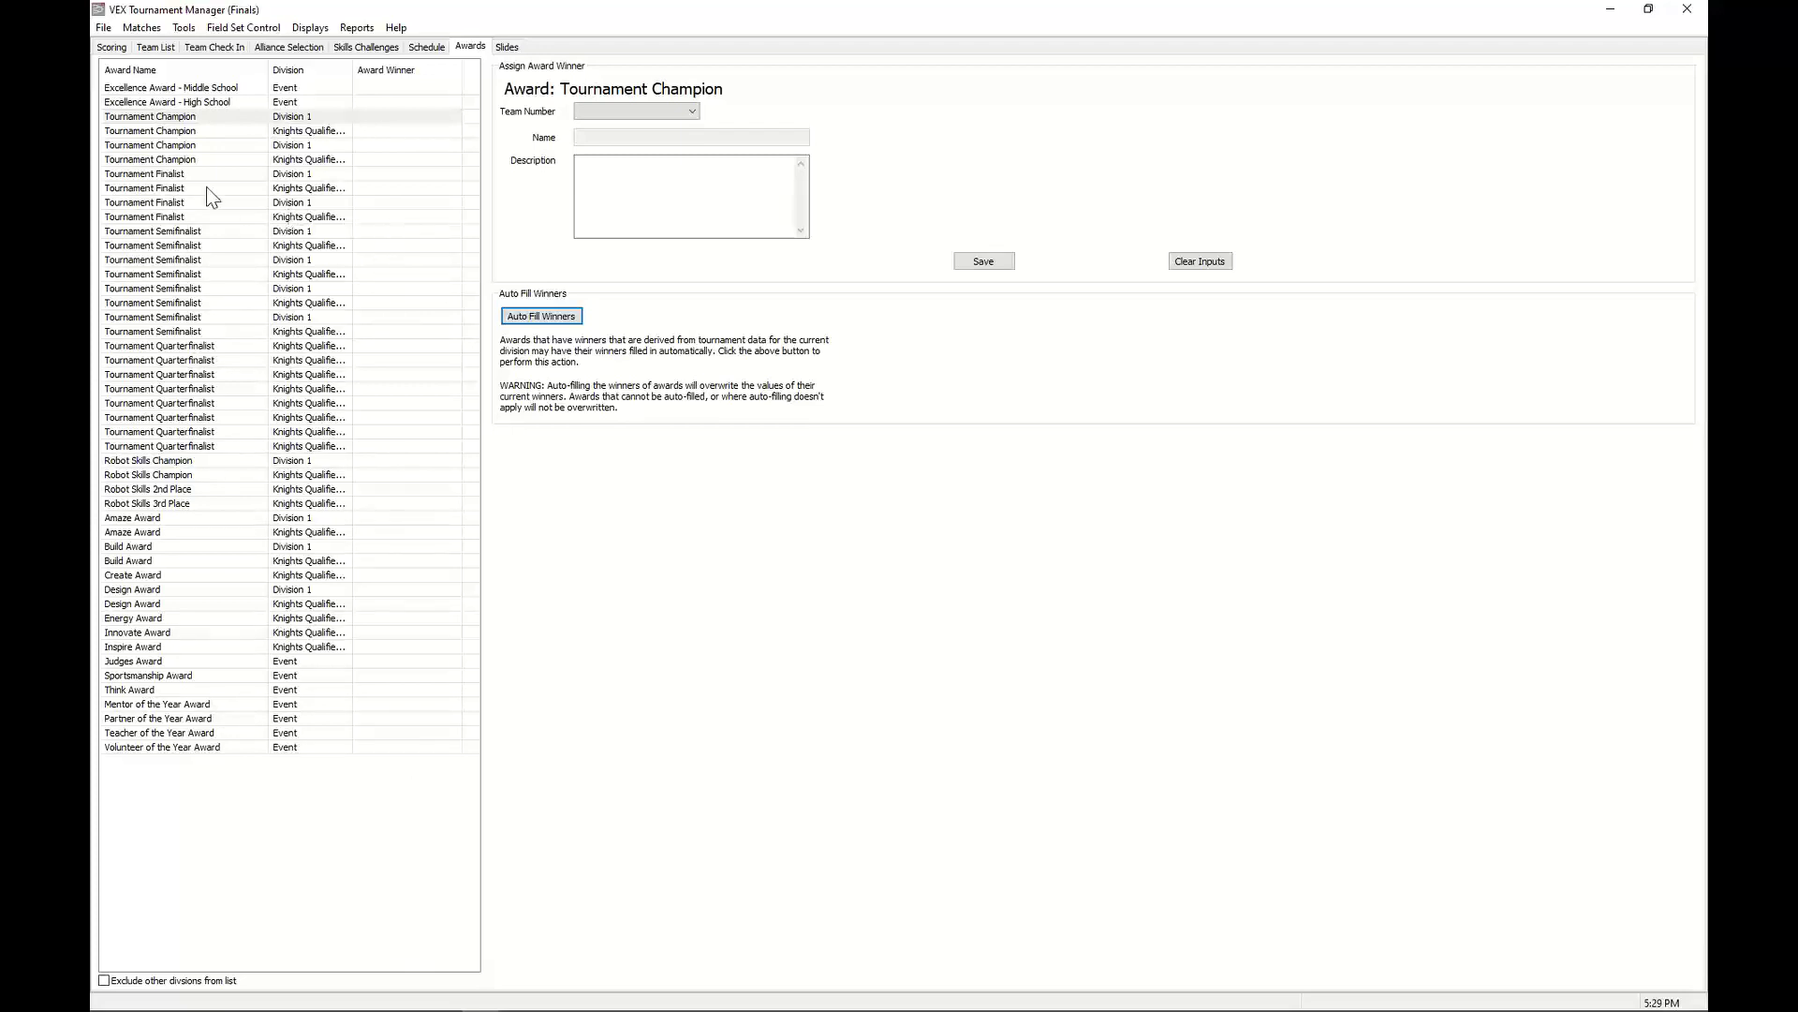
- Return to the Finals Match 1 scoring view, then switch to the RobotEvents browser window
click(111, 47)
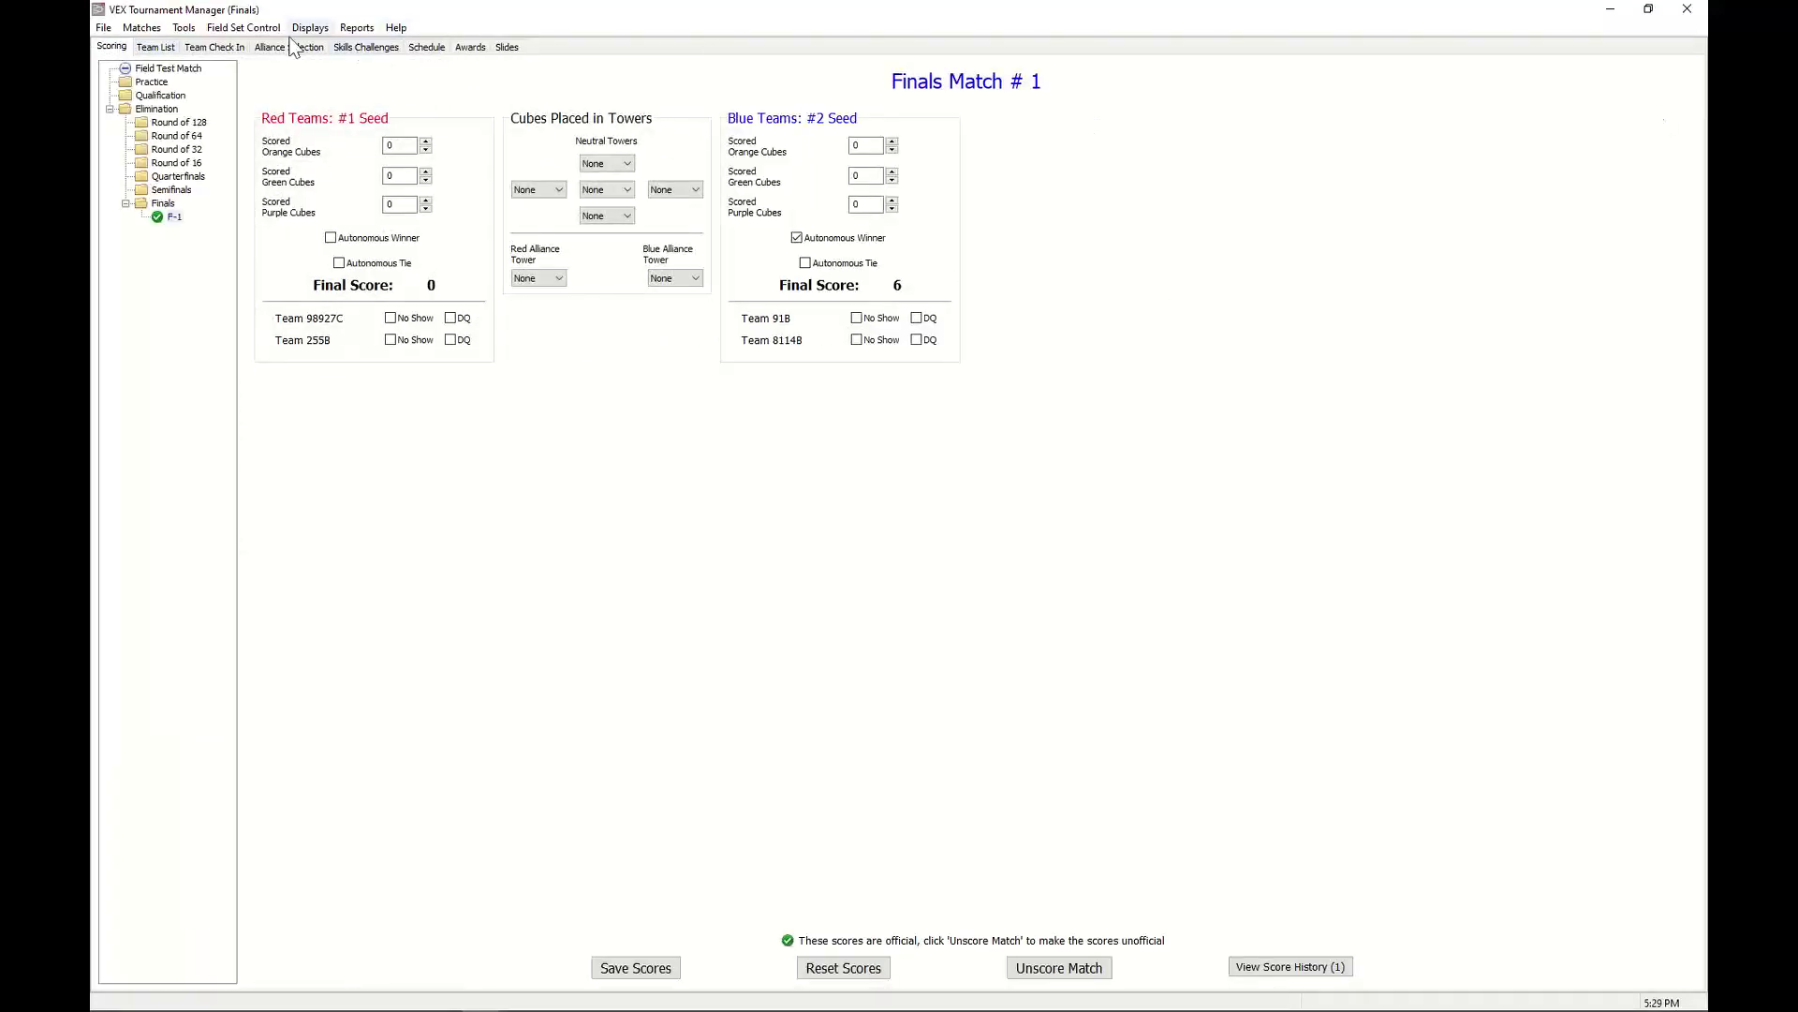
click(101, 30)
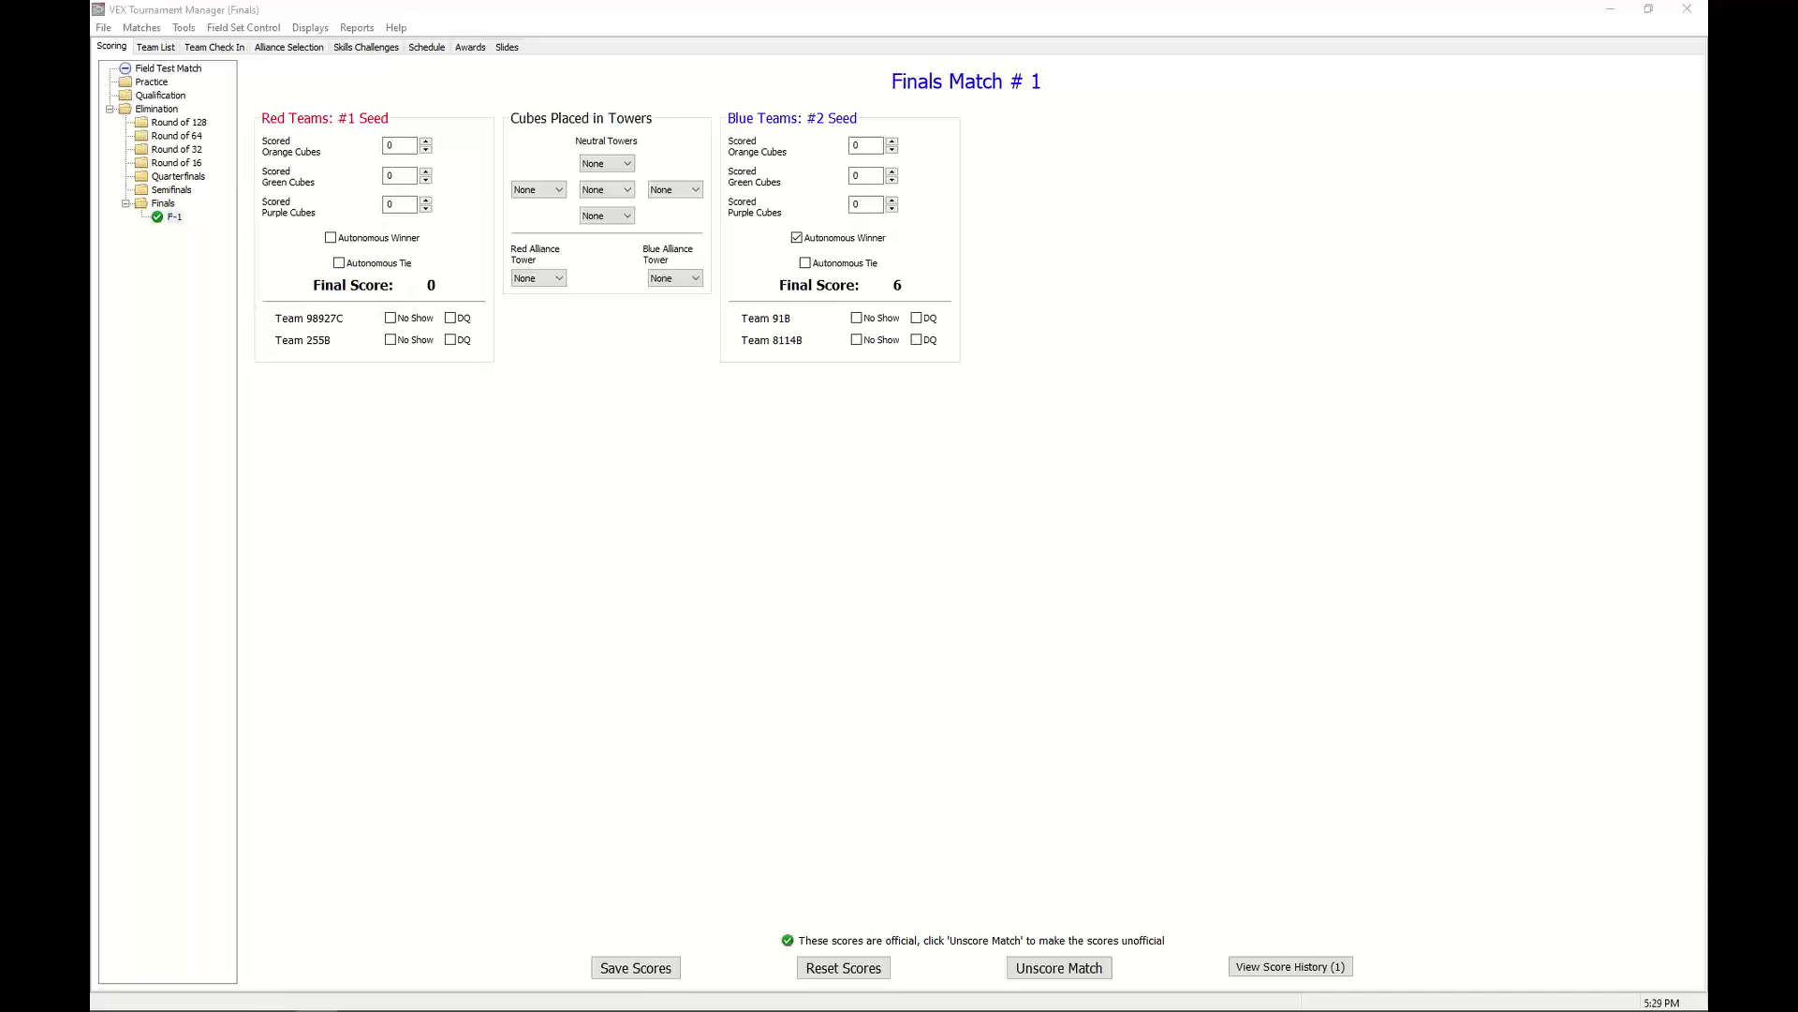
key(alt+Tab)
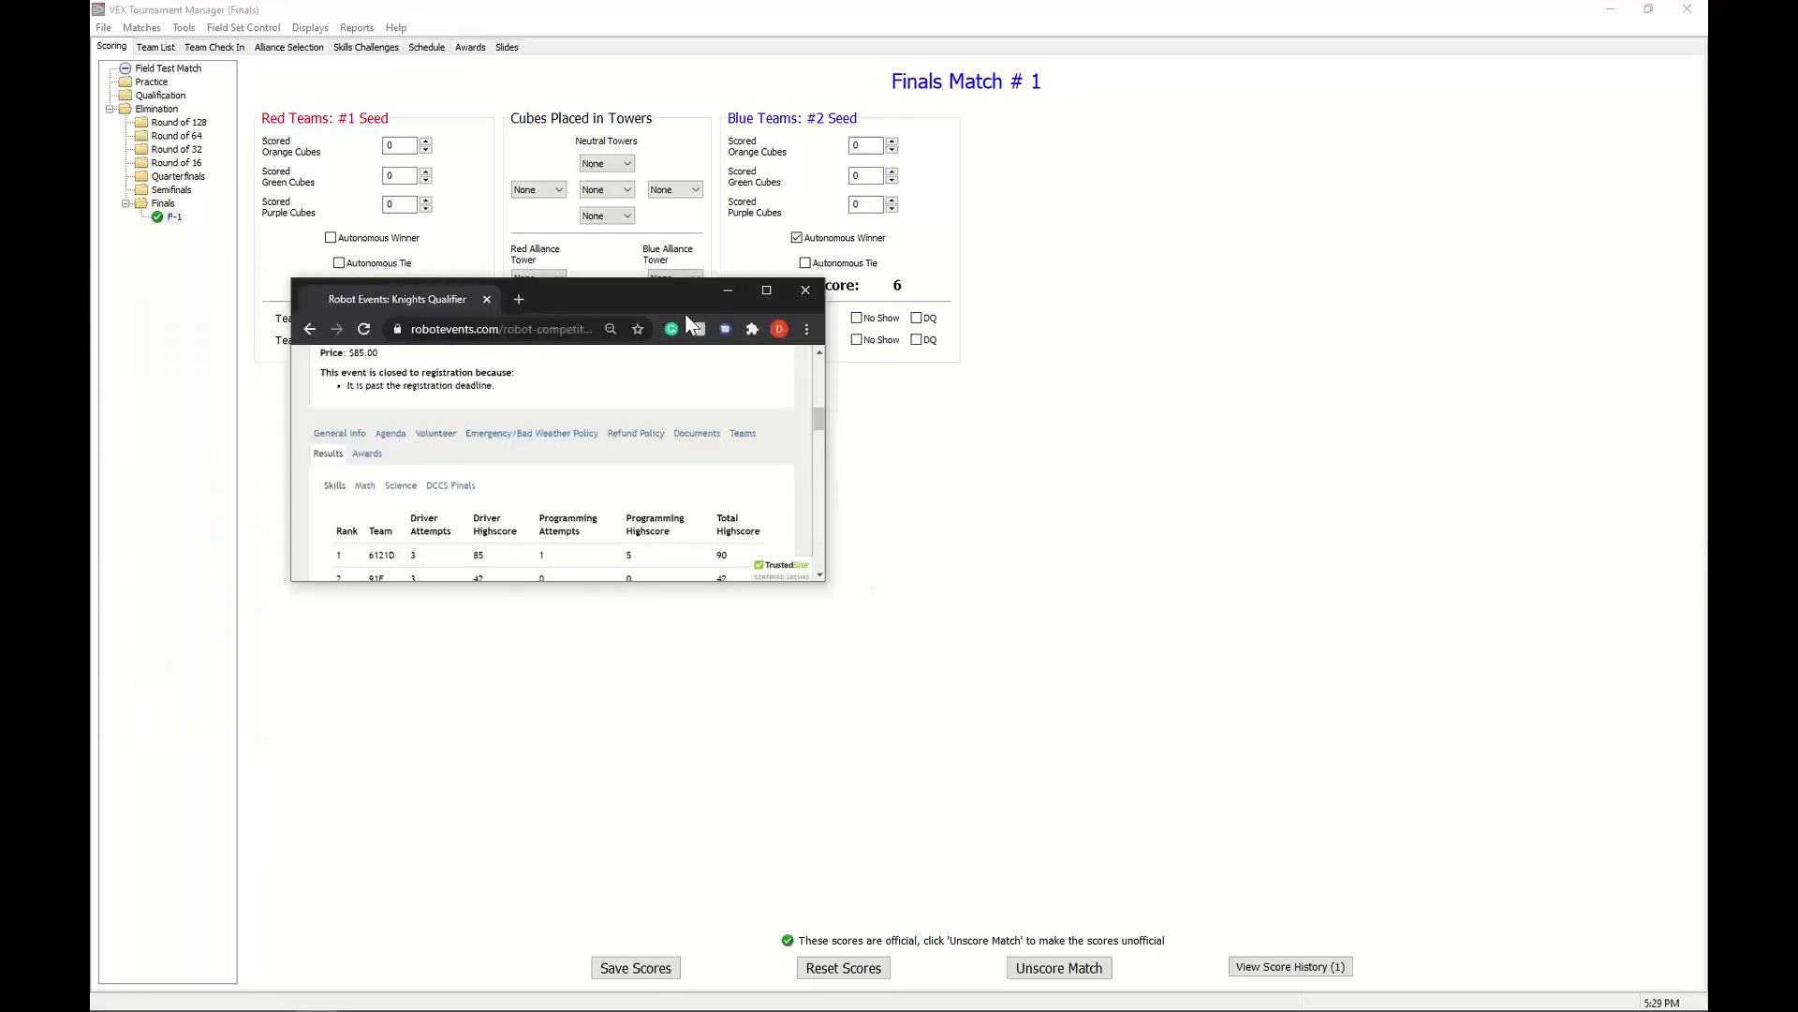
- Review the Math, Science, DCCS Finals and Skills results tabs on the Knights Qualifier page
scroll(912, 374, up, 5)
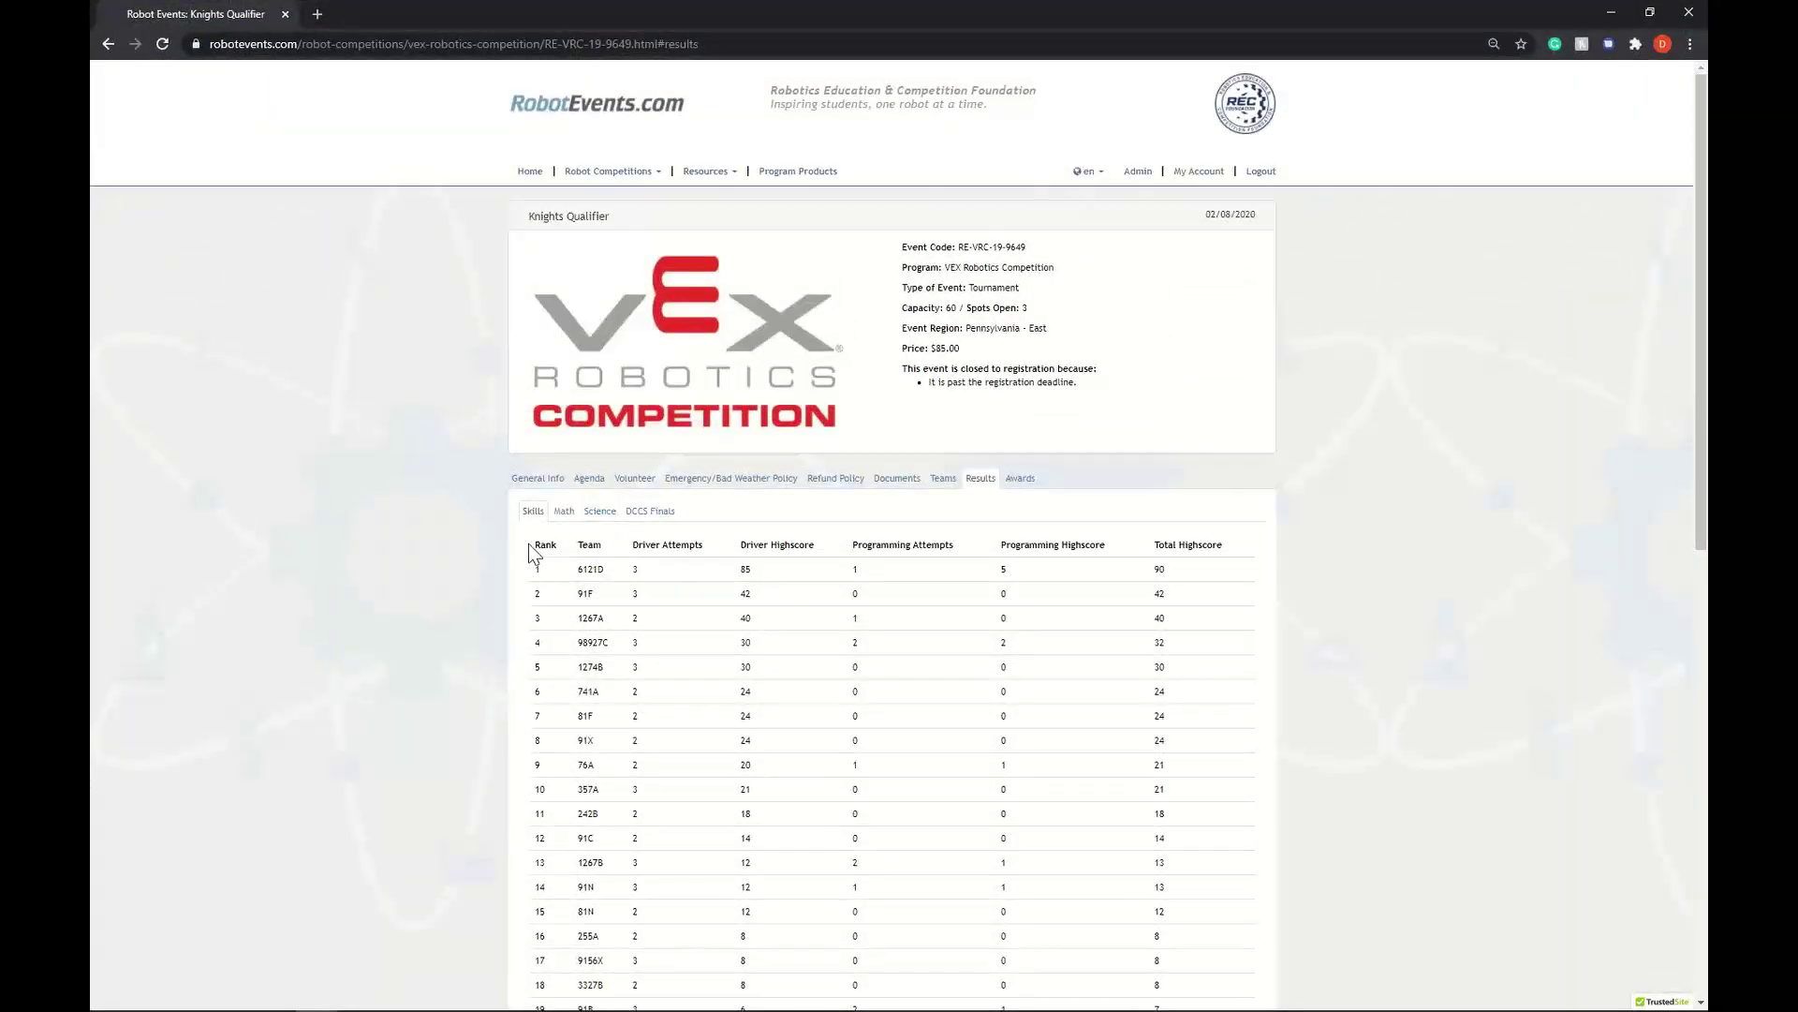
drag(528, 543, 723, 607)
click(702, 585)
click(571, 514)
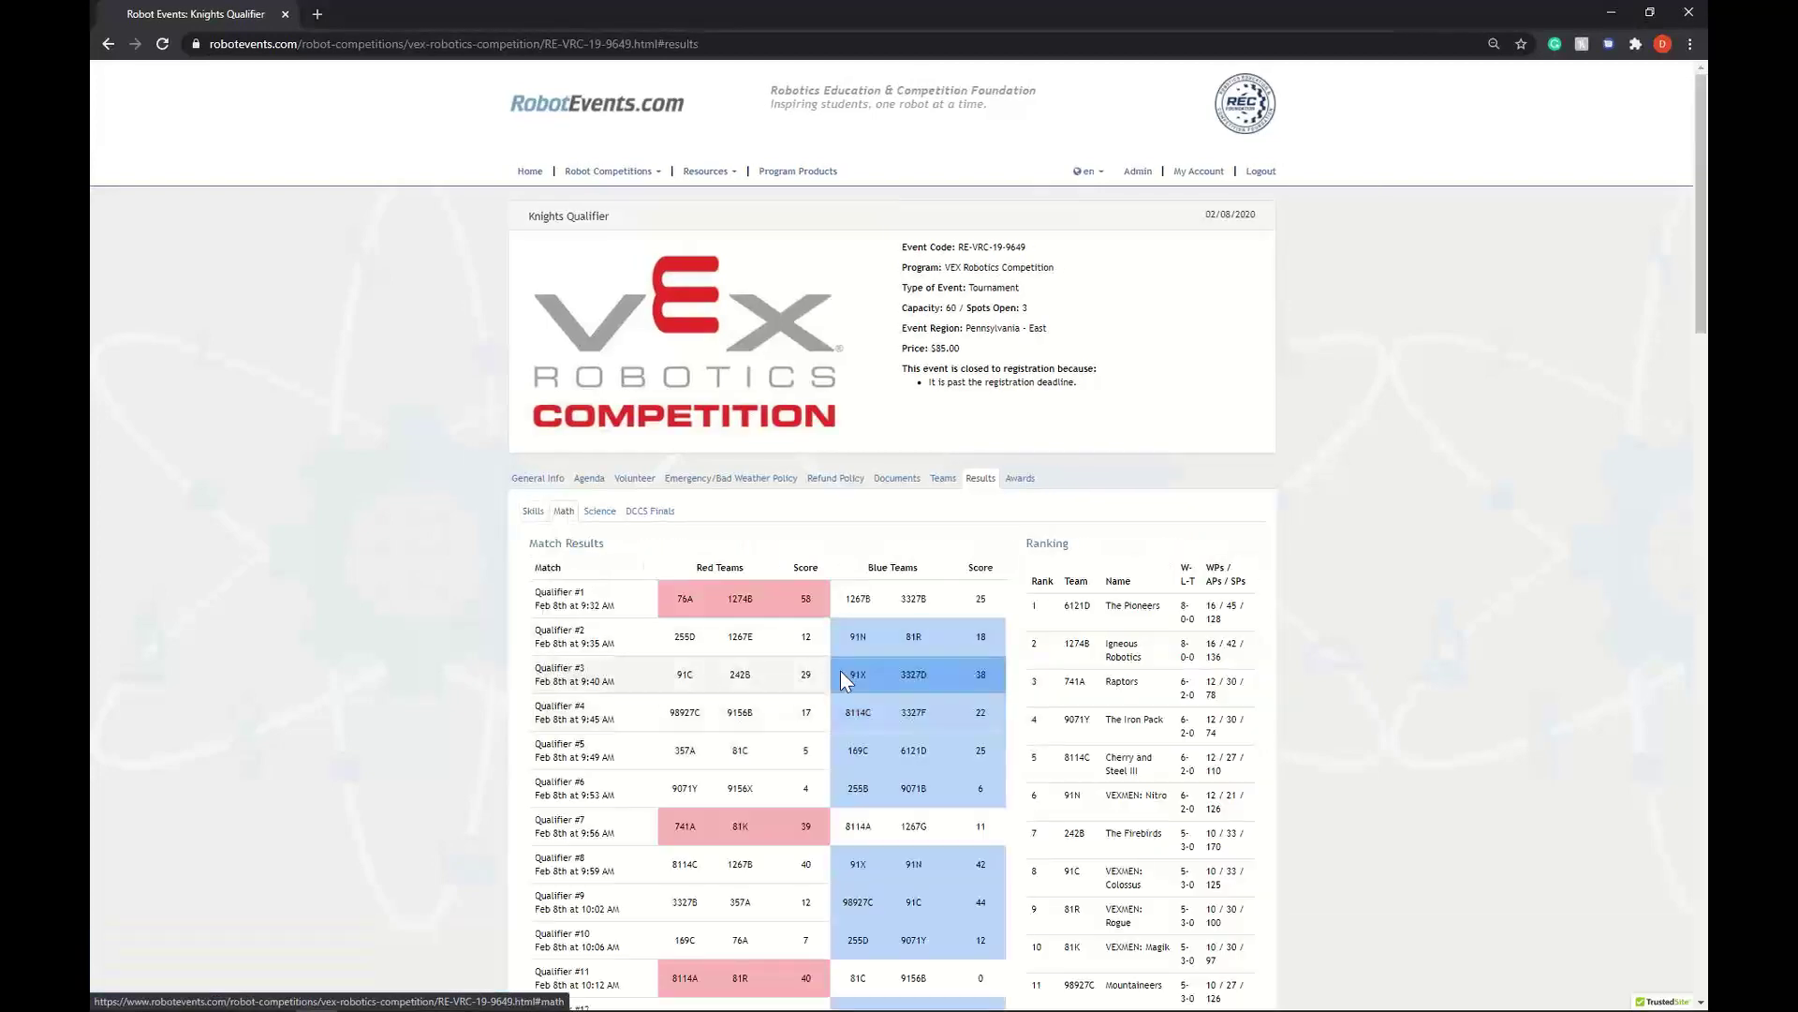
click(596, 513)
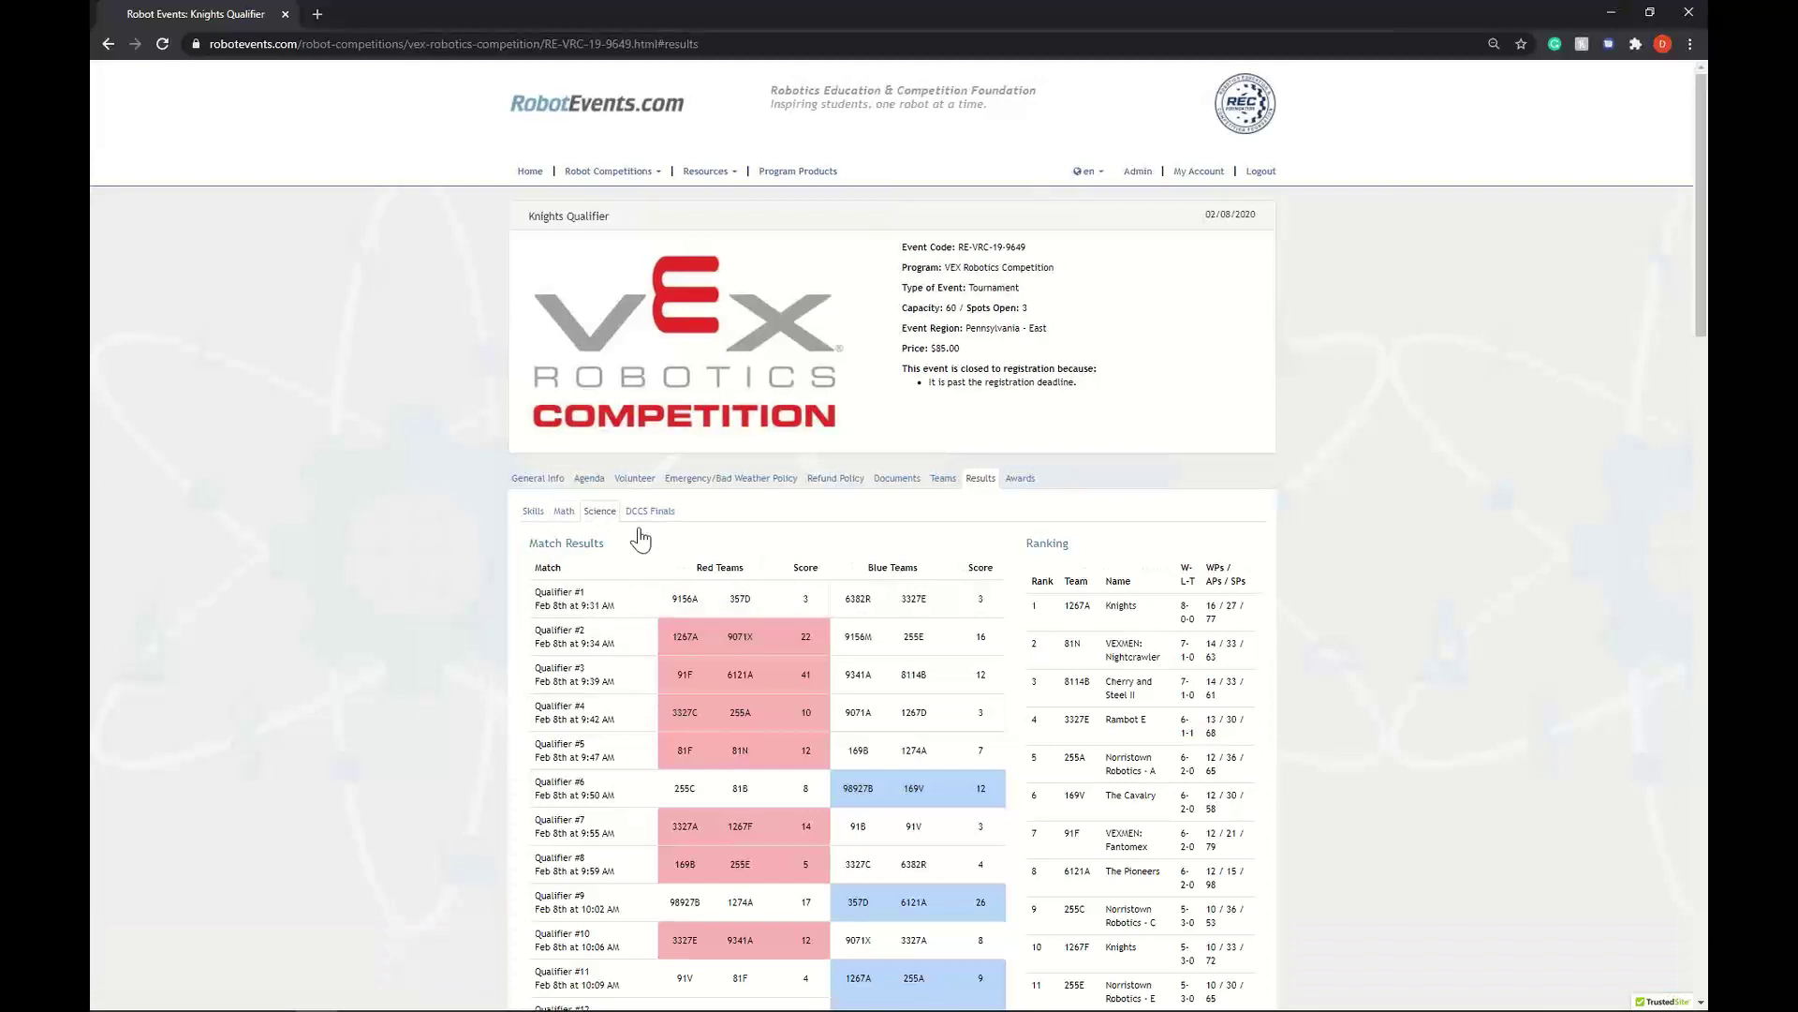
click(650, 513)
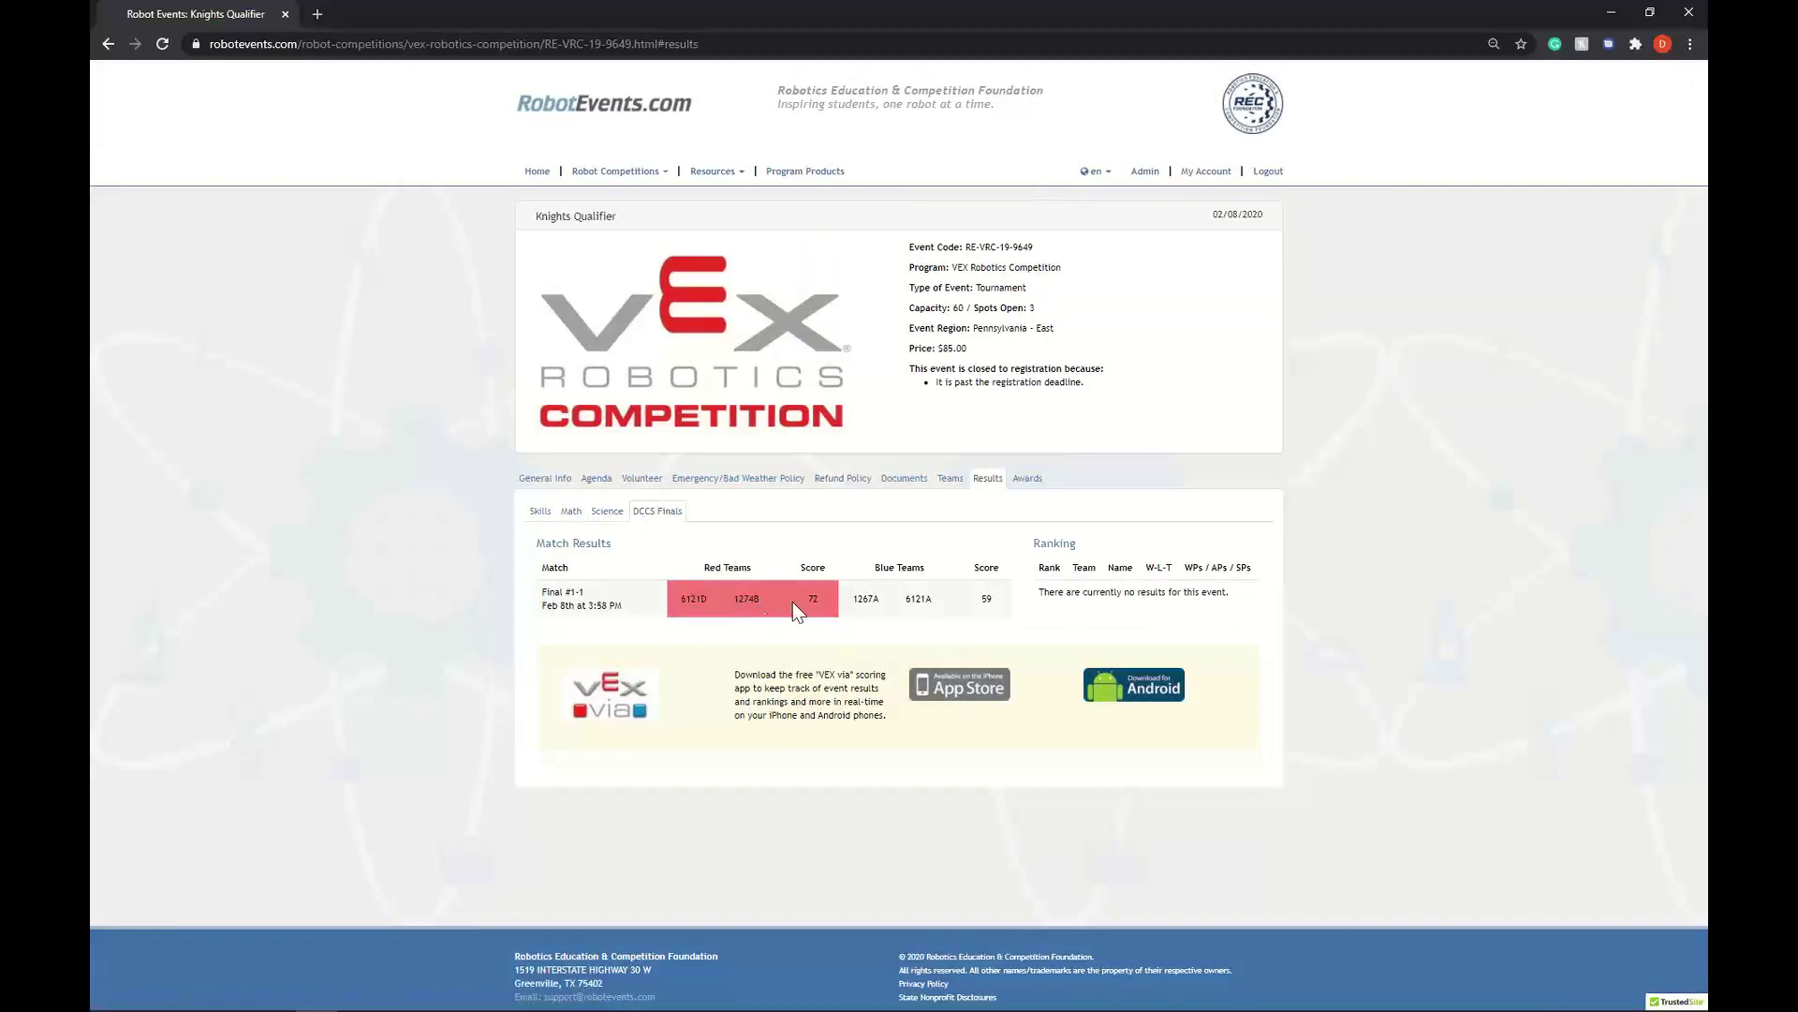
click(603, 517)
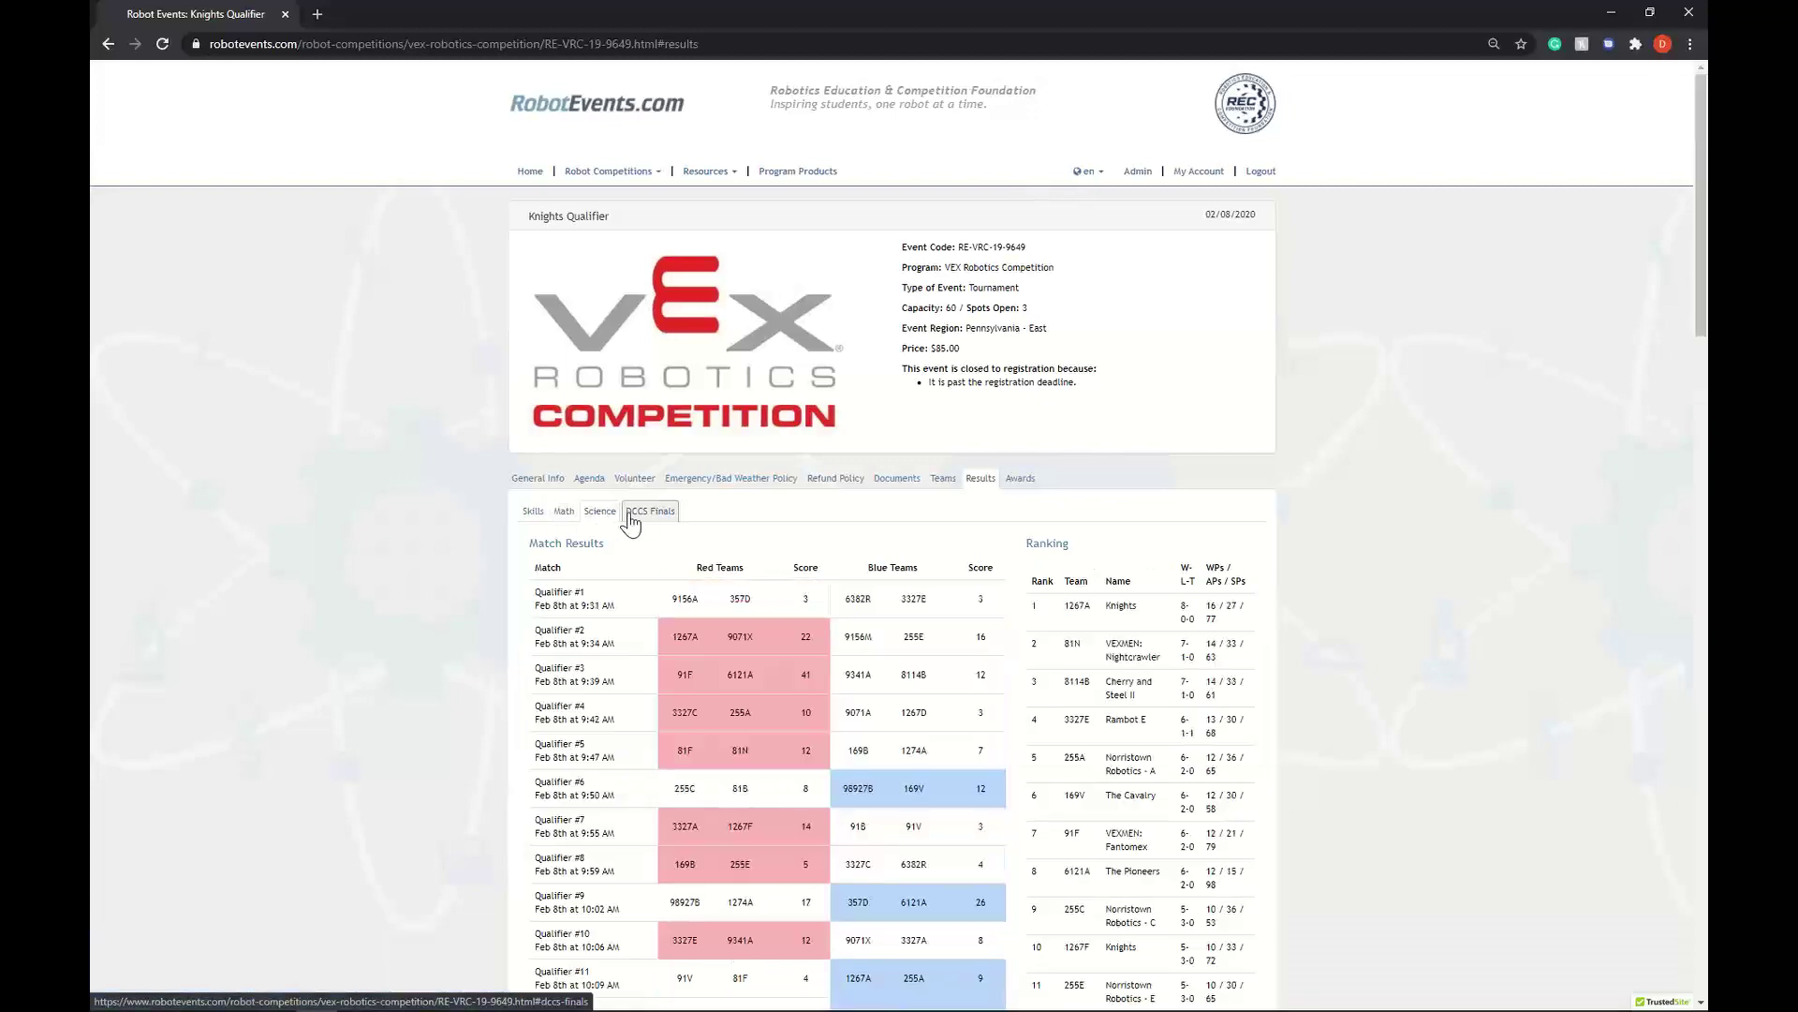
click(533, 511)
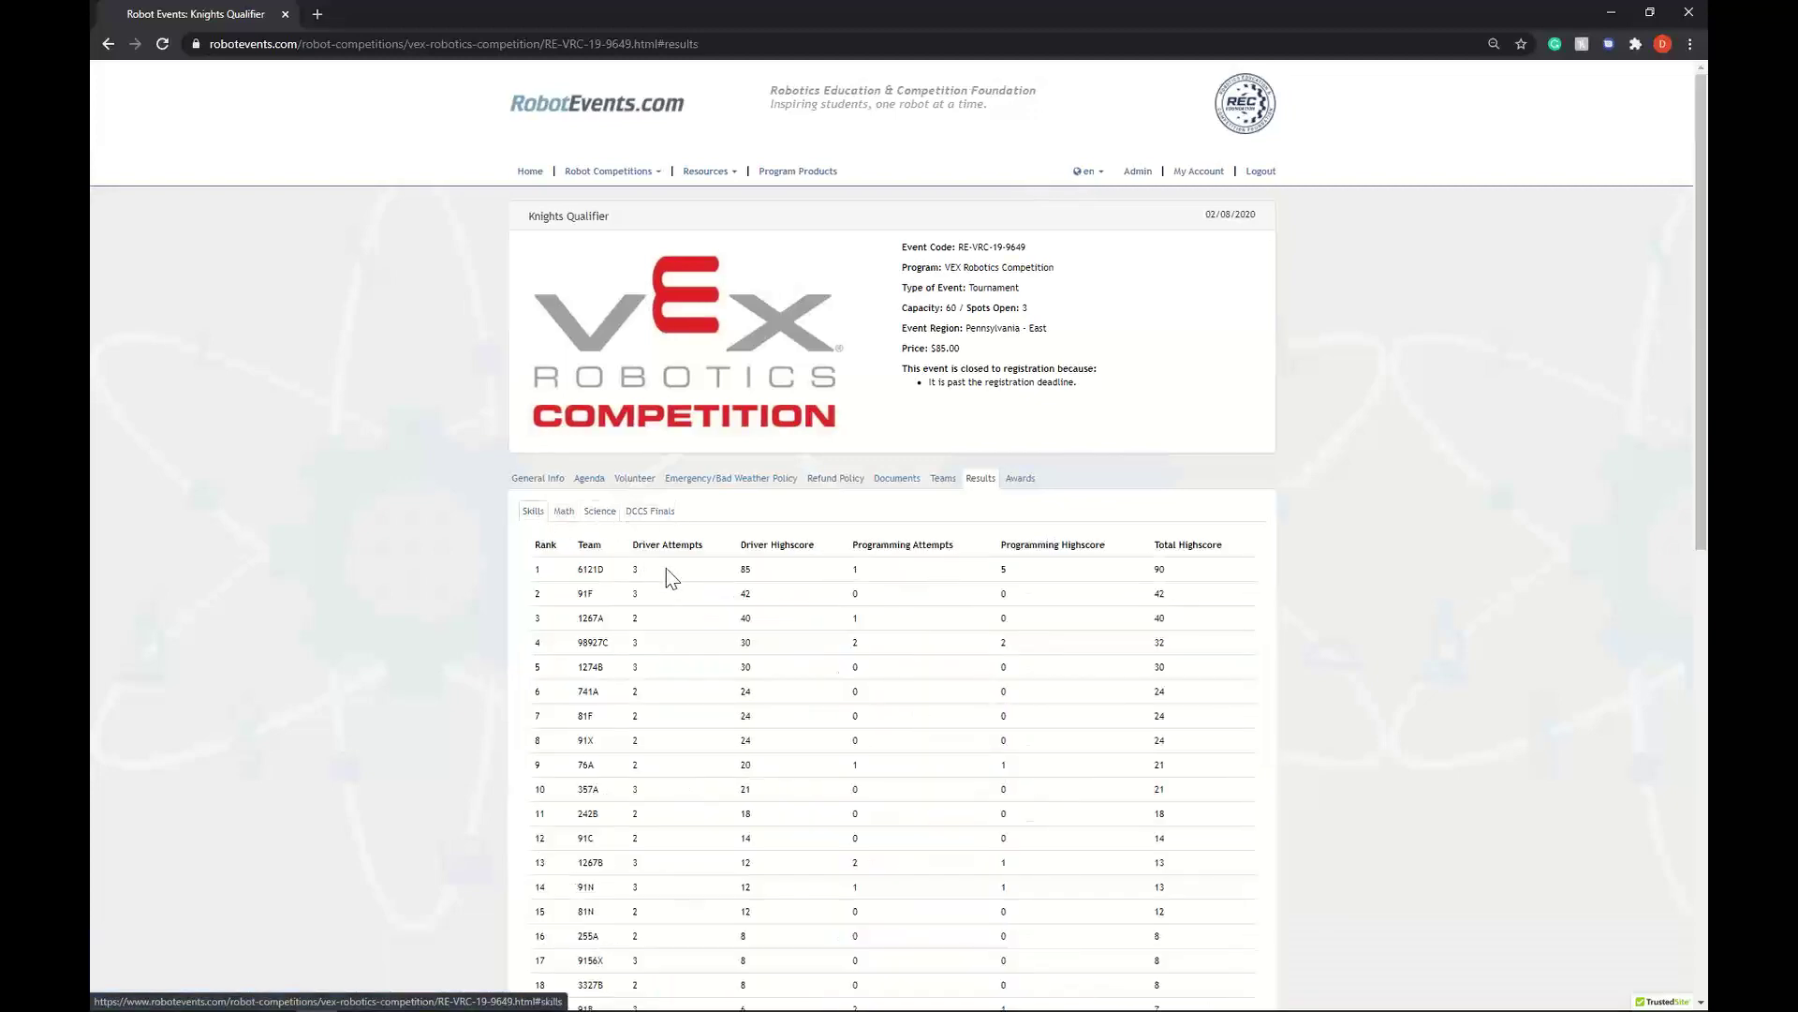
click(653, 515)
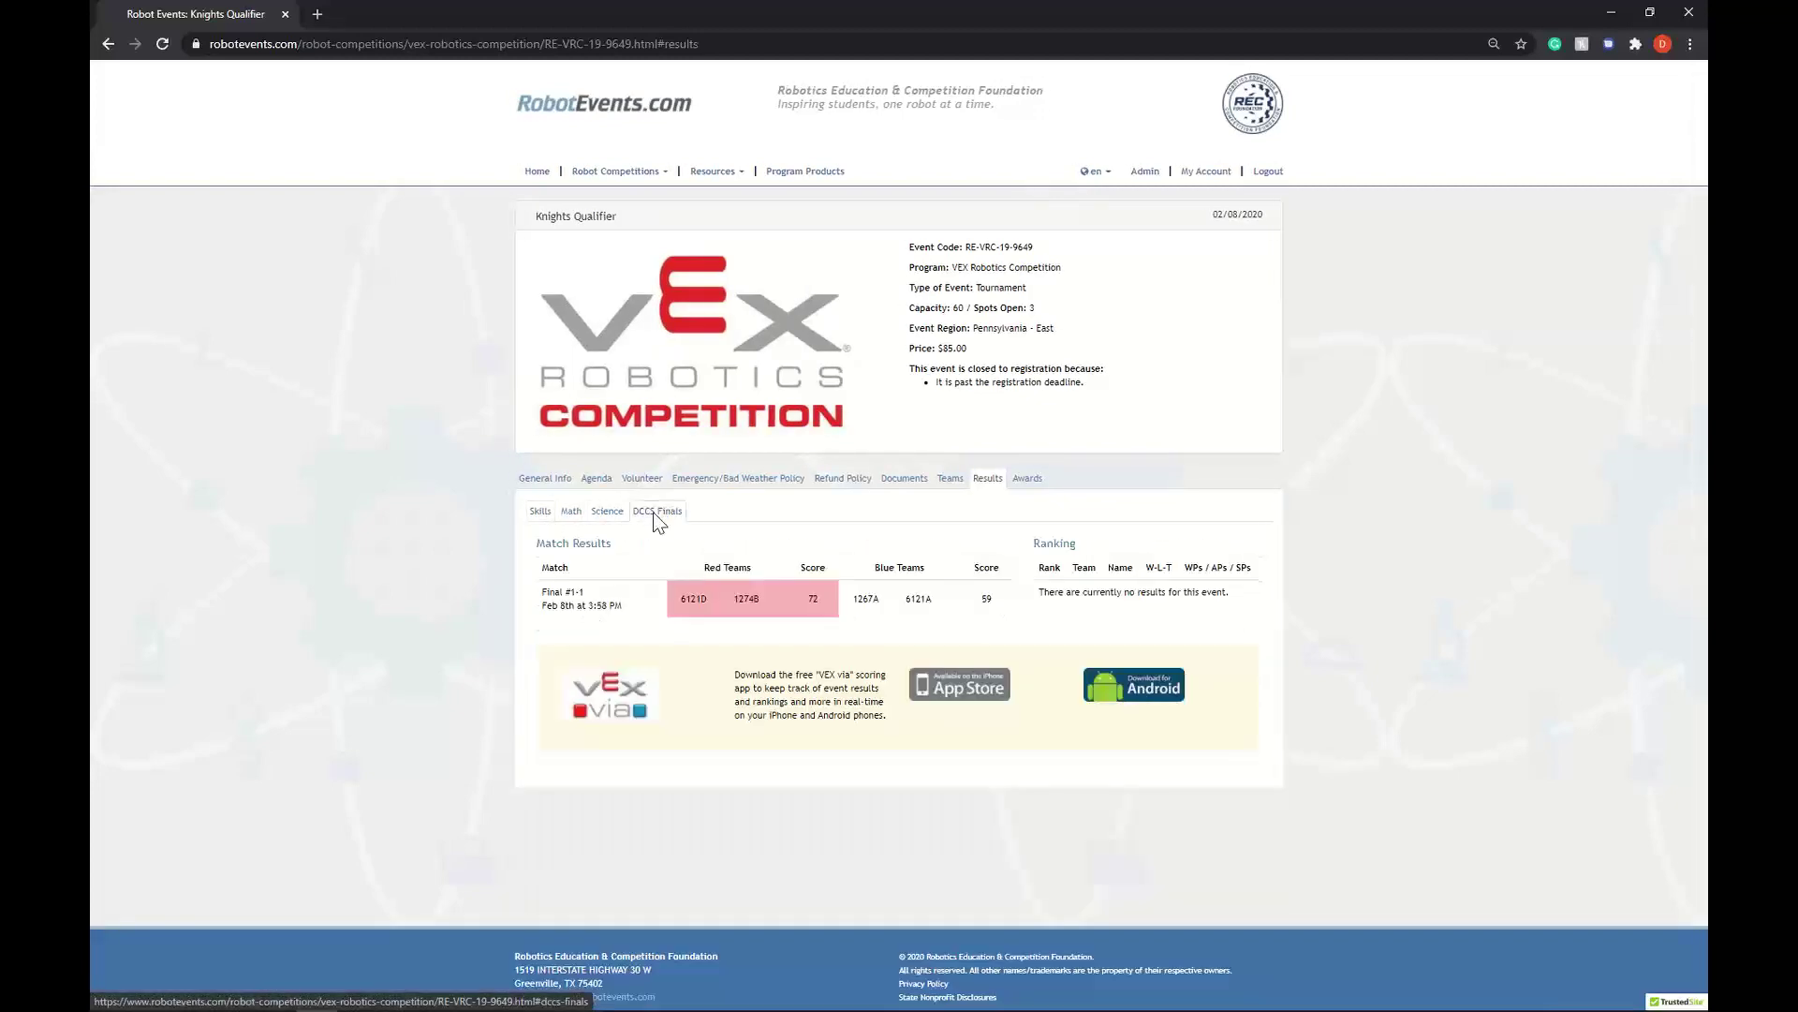
- Open the event's Awards tab and scroll through the award tables
click(1021, 489)
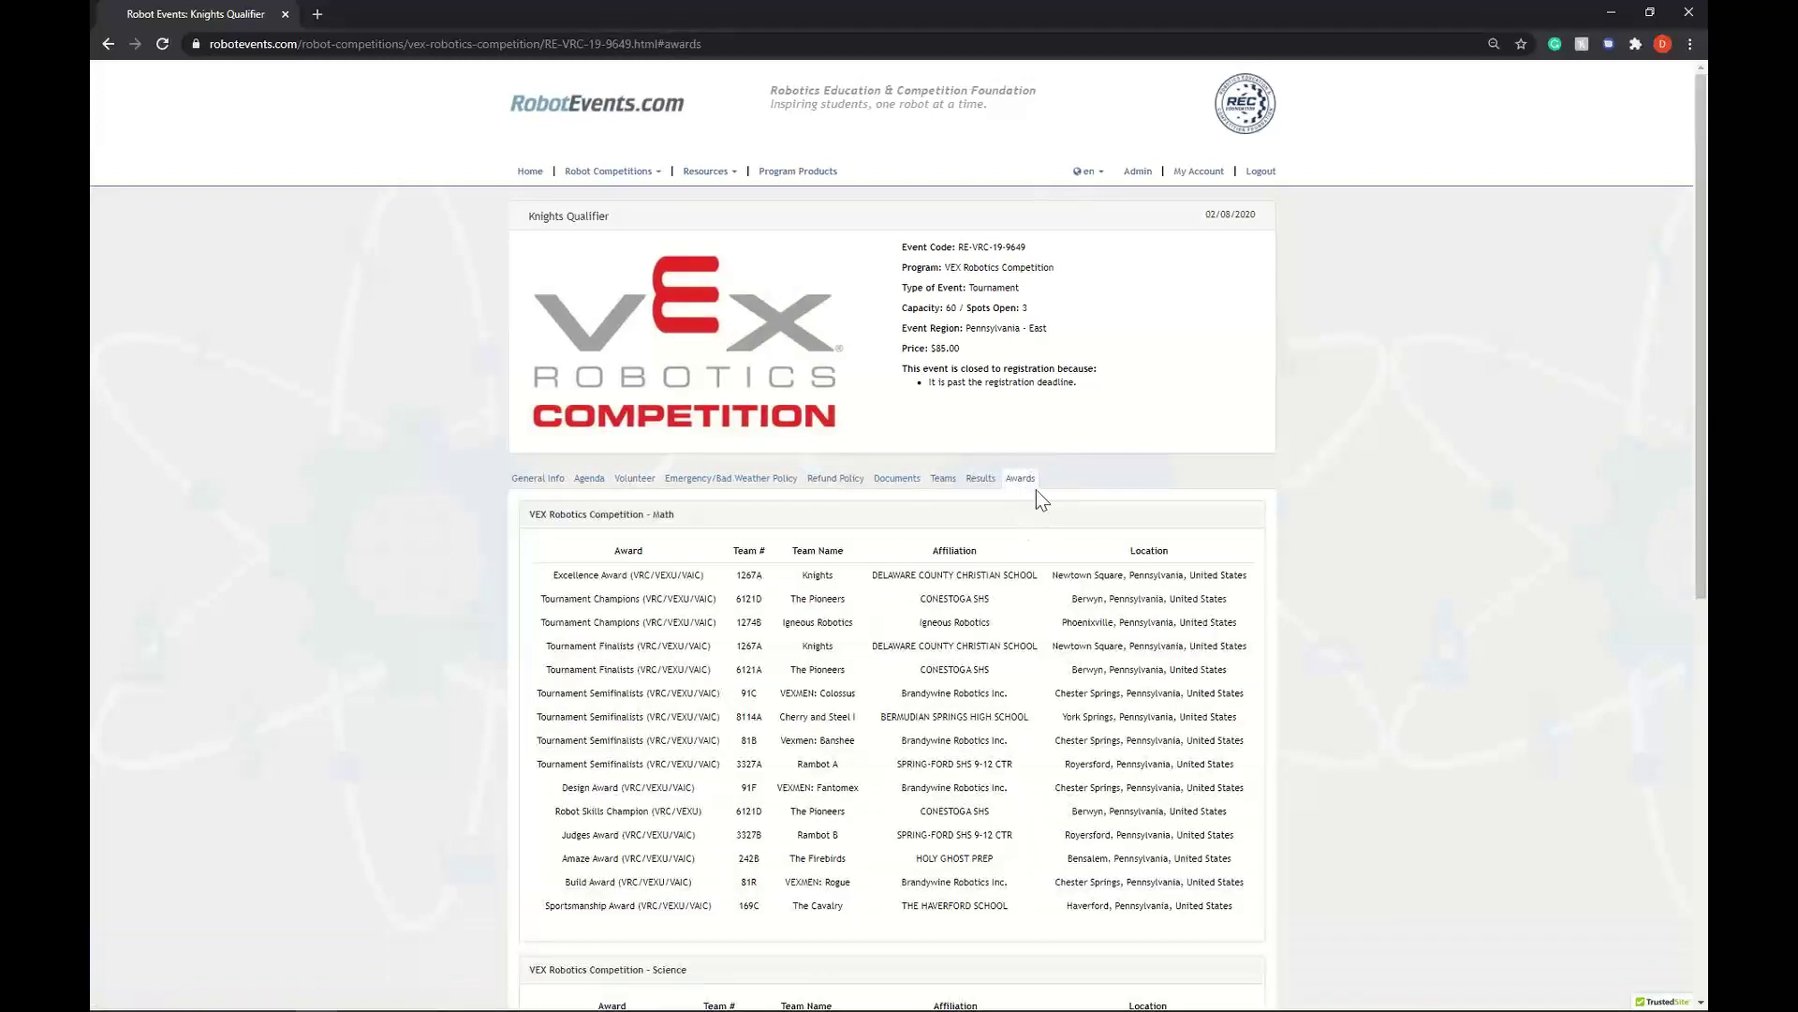
scroll(731, 607, down, 1)
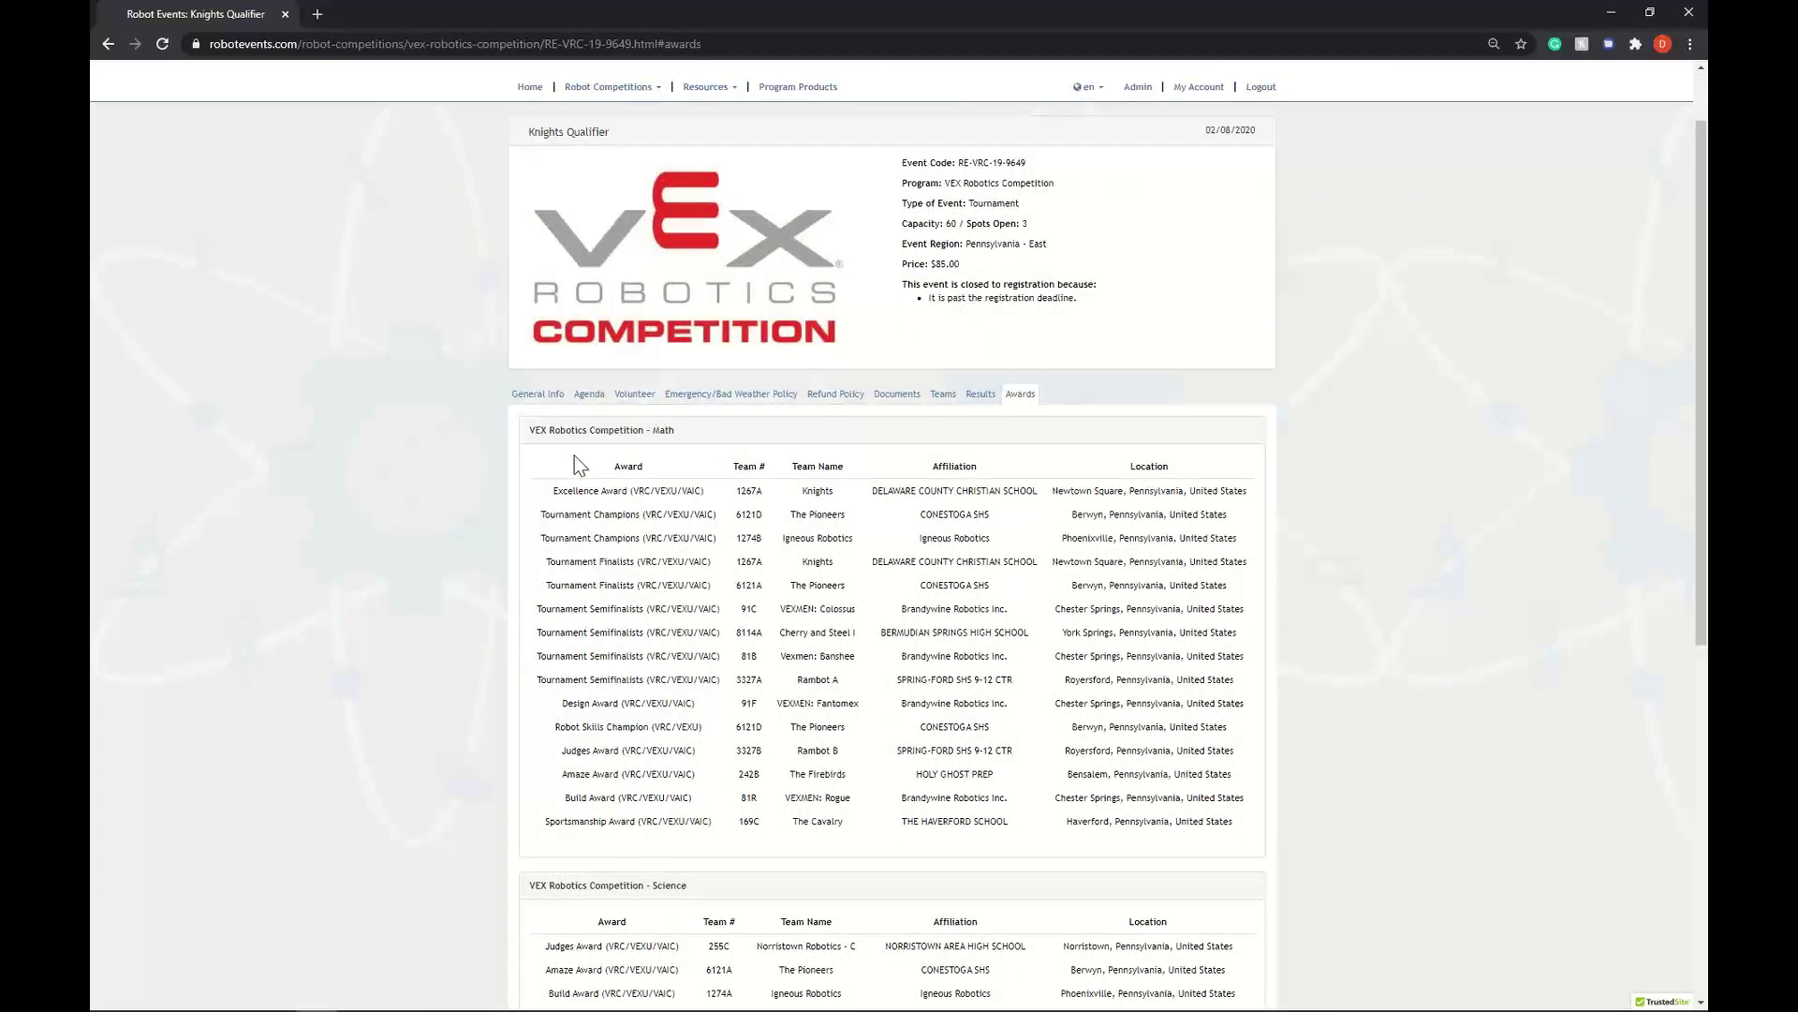
scroll(628, 487, down, 5)
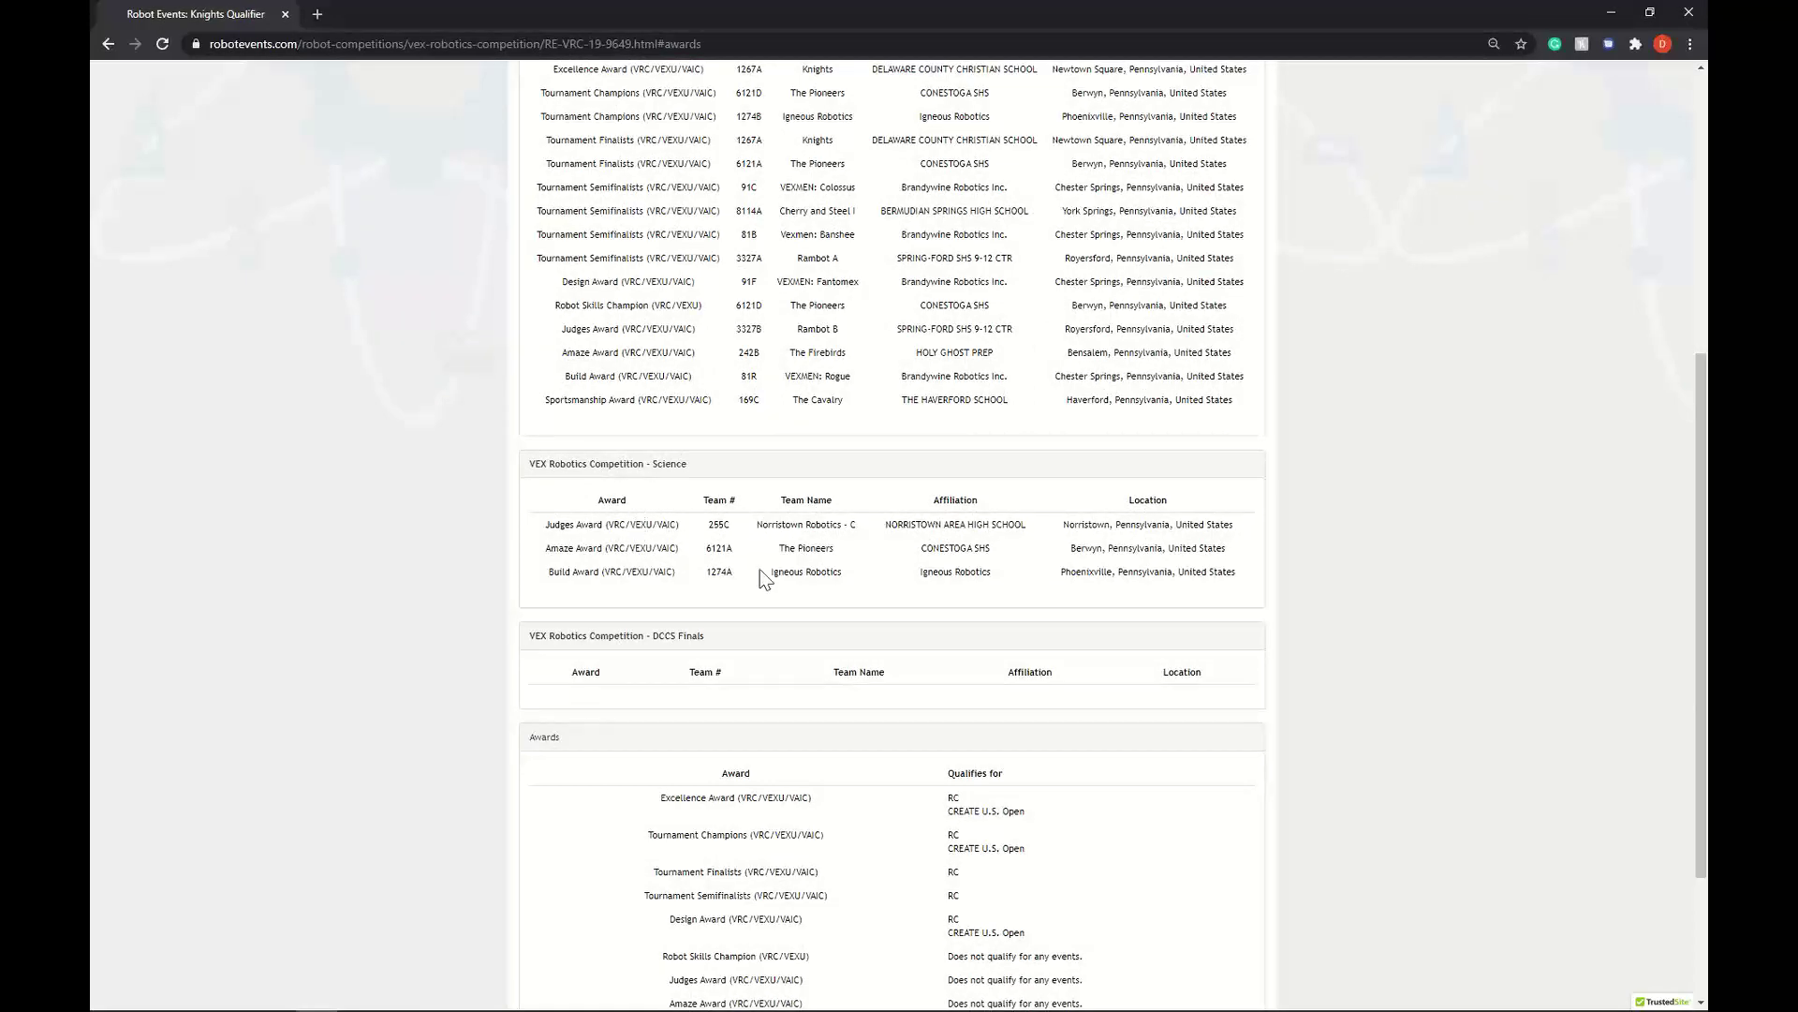
scroll(761, 569, down, 2)
scroll(761, 578, up, 4)
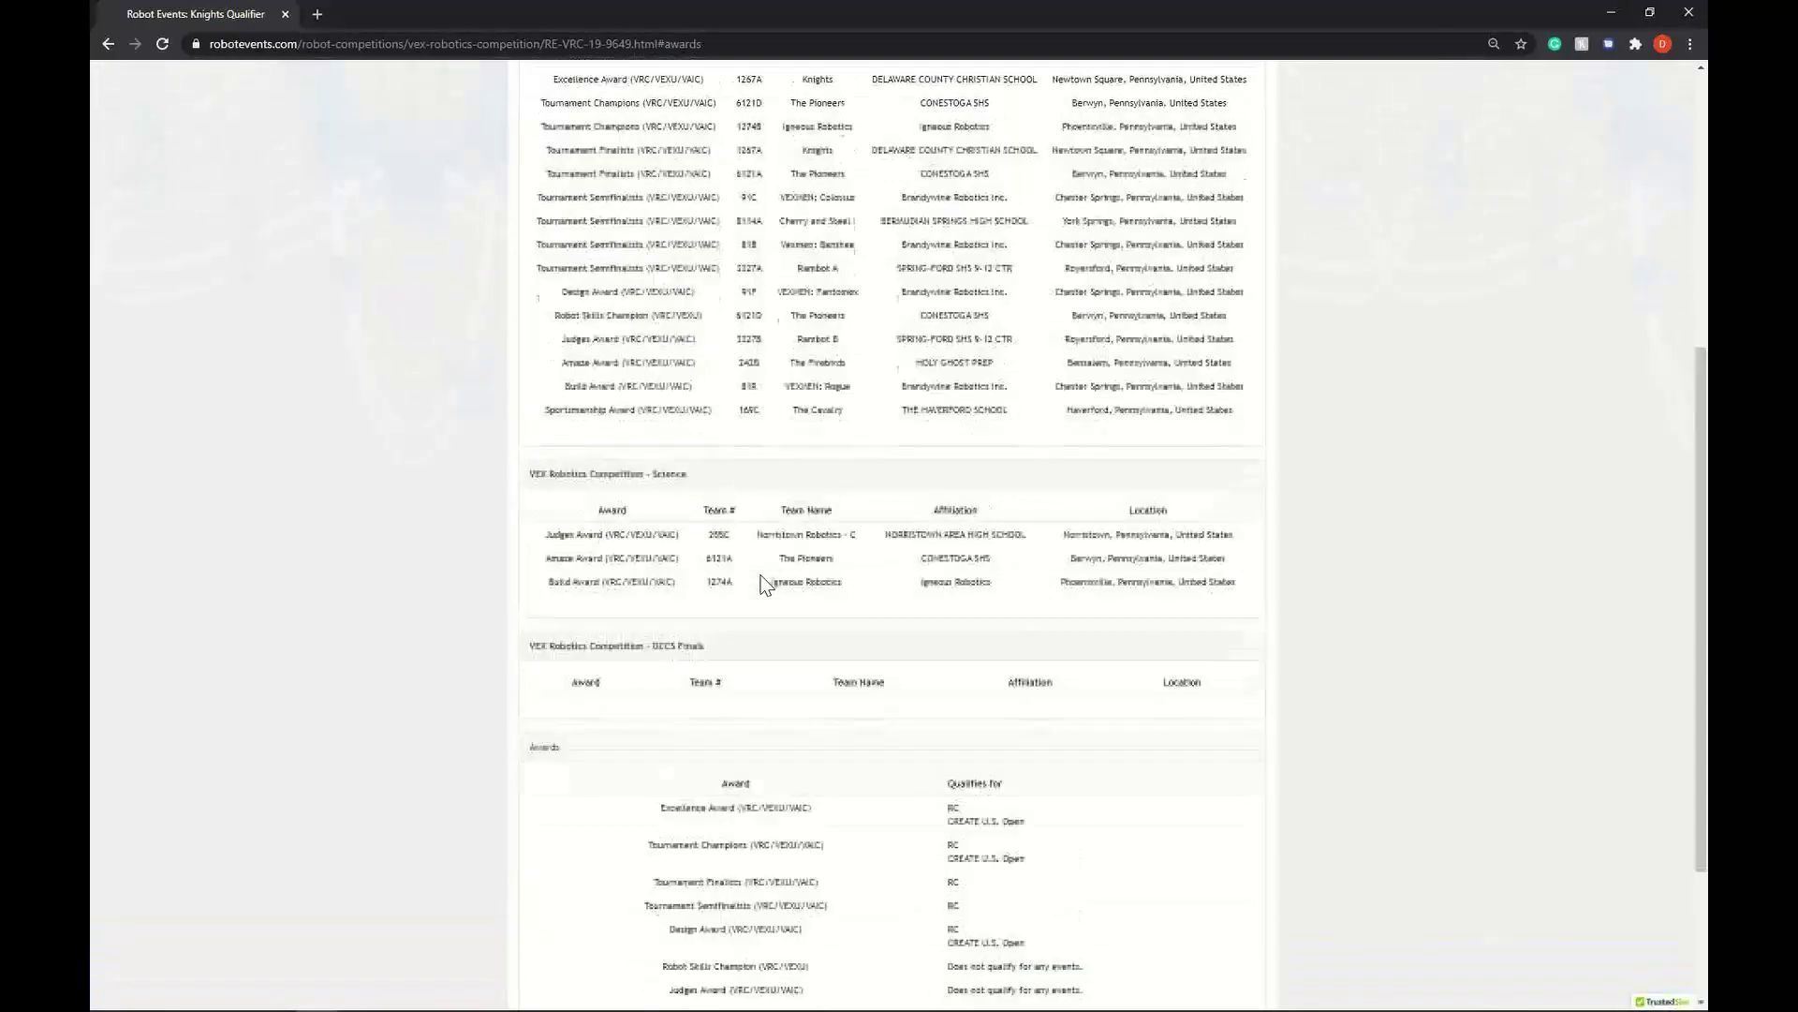
scroll(761, 581, up, 3)
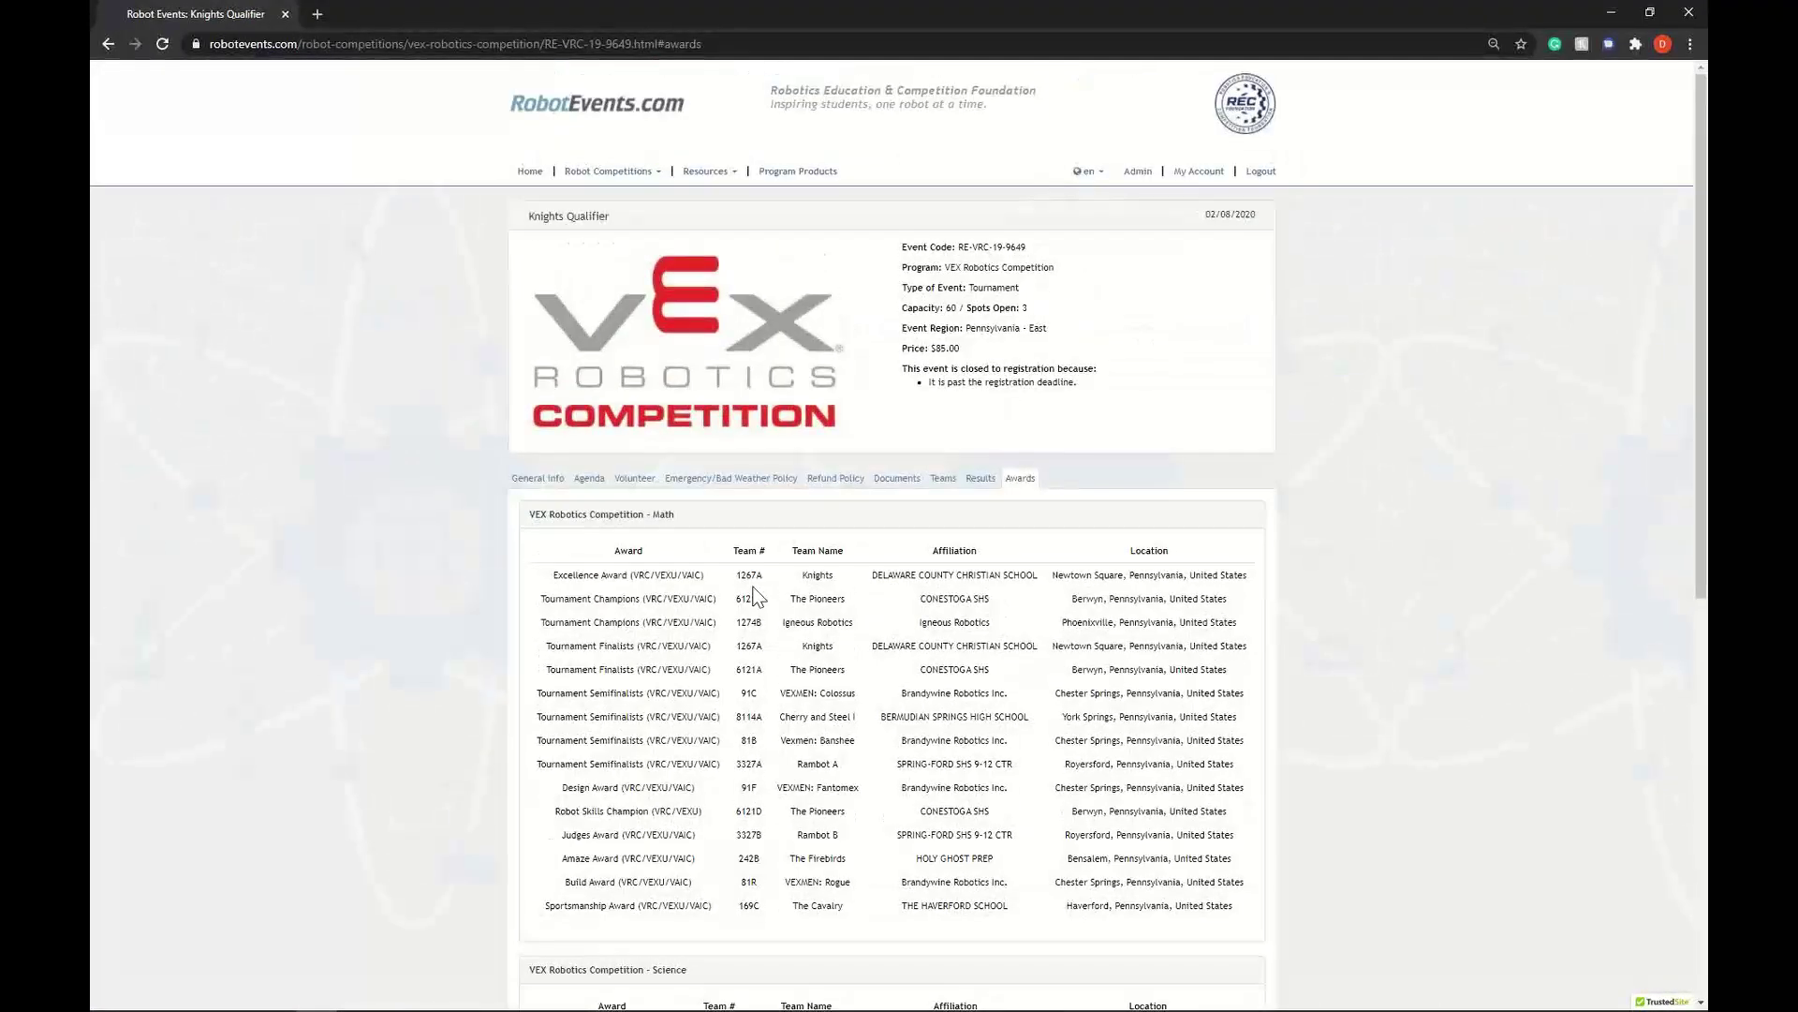
- Show the event's General Info, then close Tournament Manager, answering No to uploading results
click(569, 492)
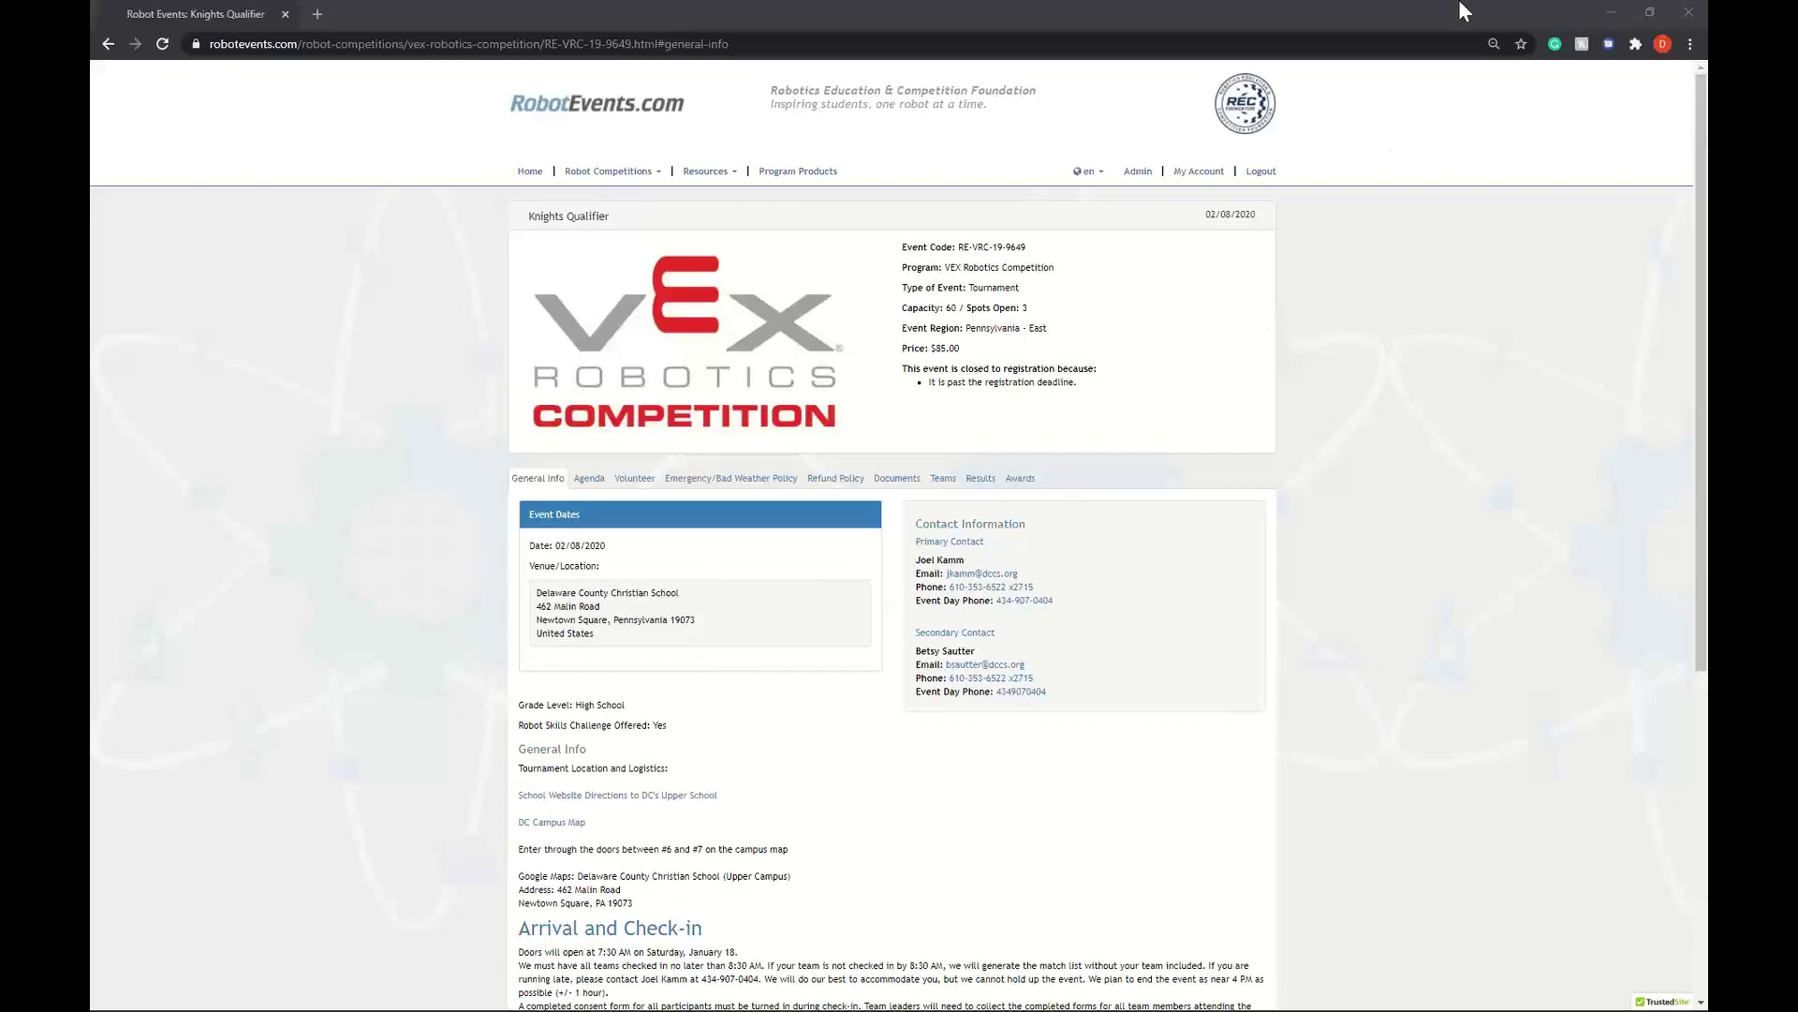
click(1611, 12)
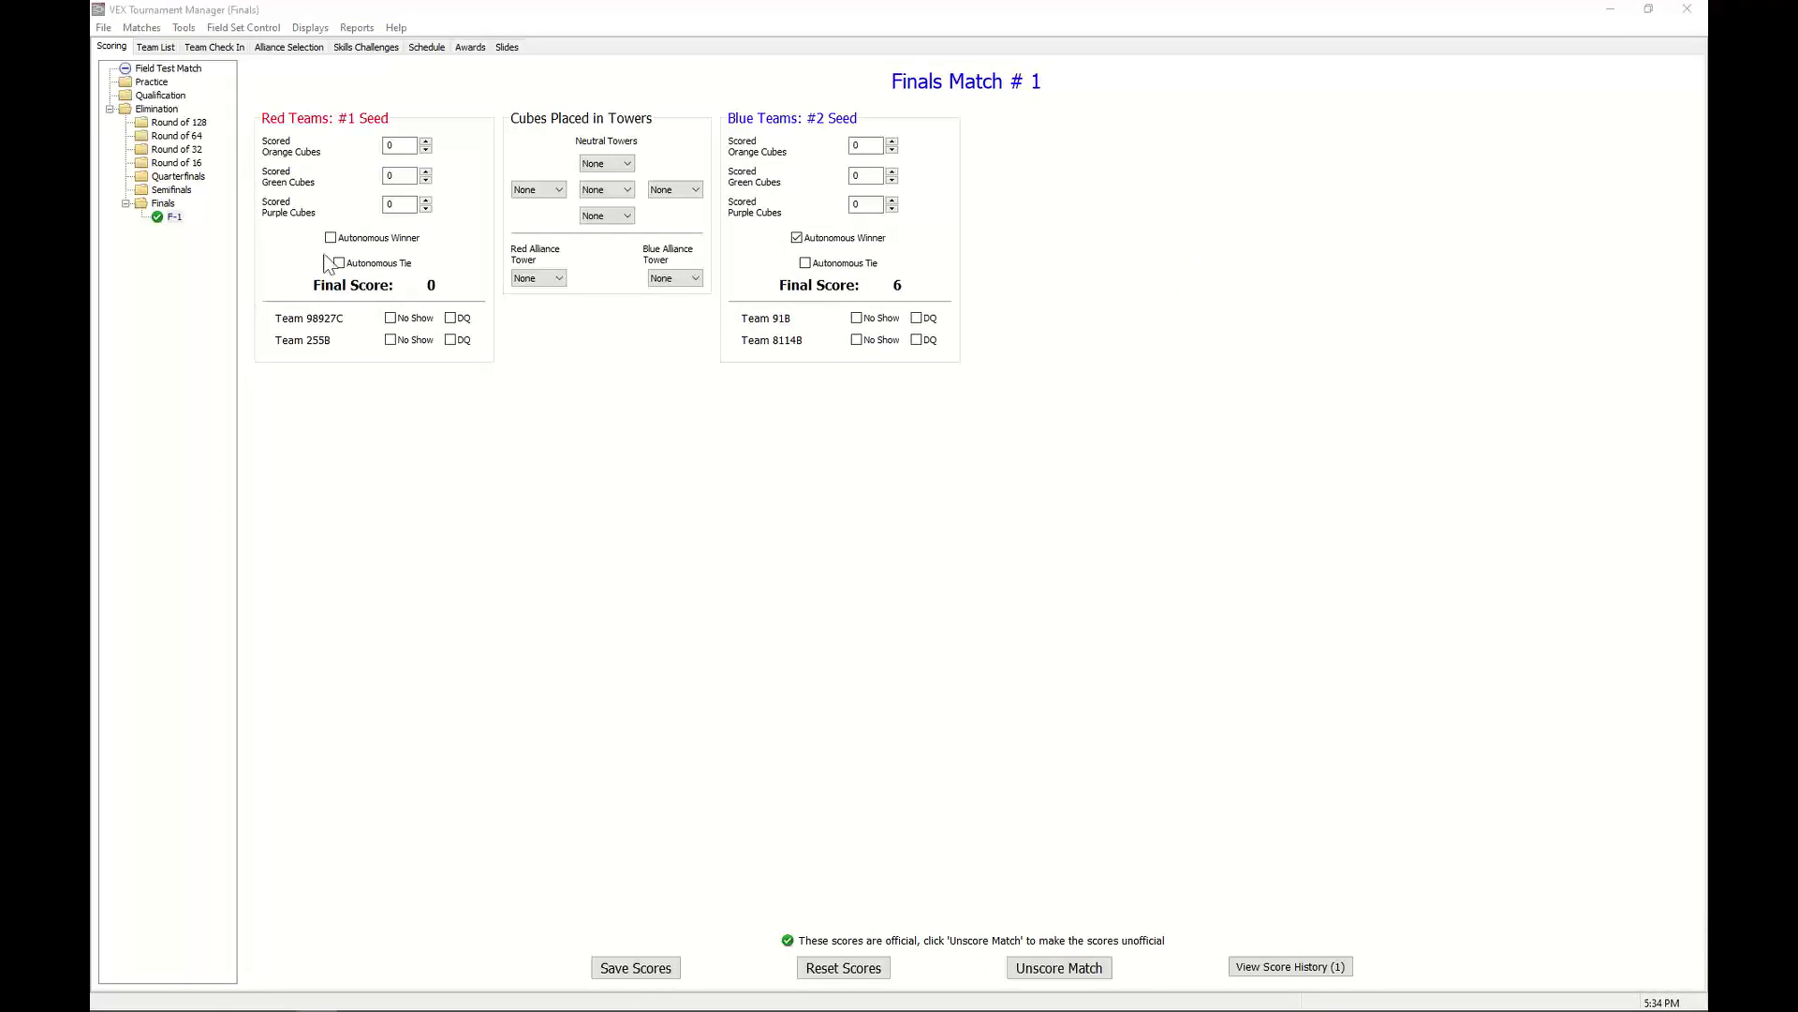
click(1423, 30)
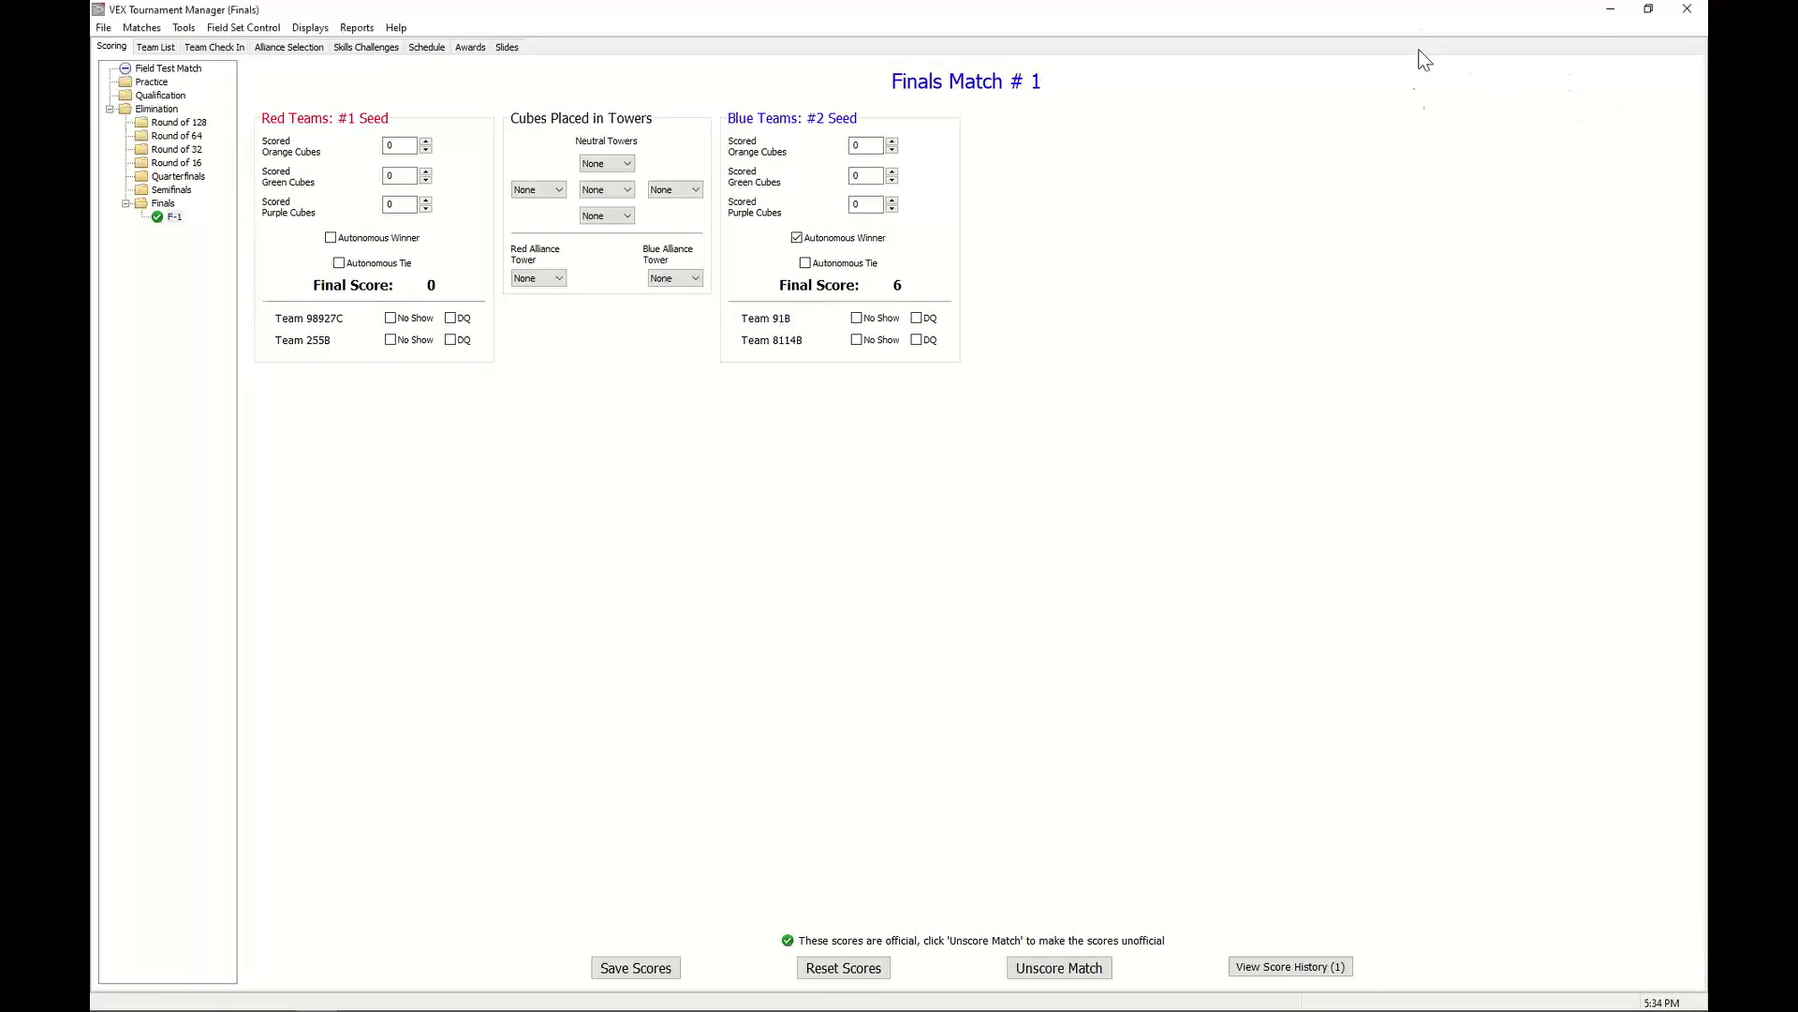
drag(1420, 17, 1444, 98)
click(1654, 83)
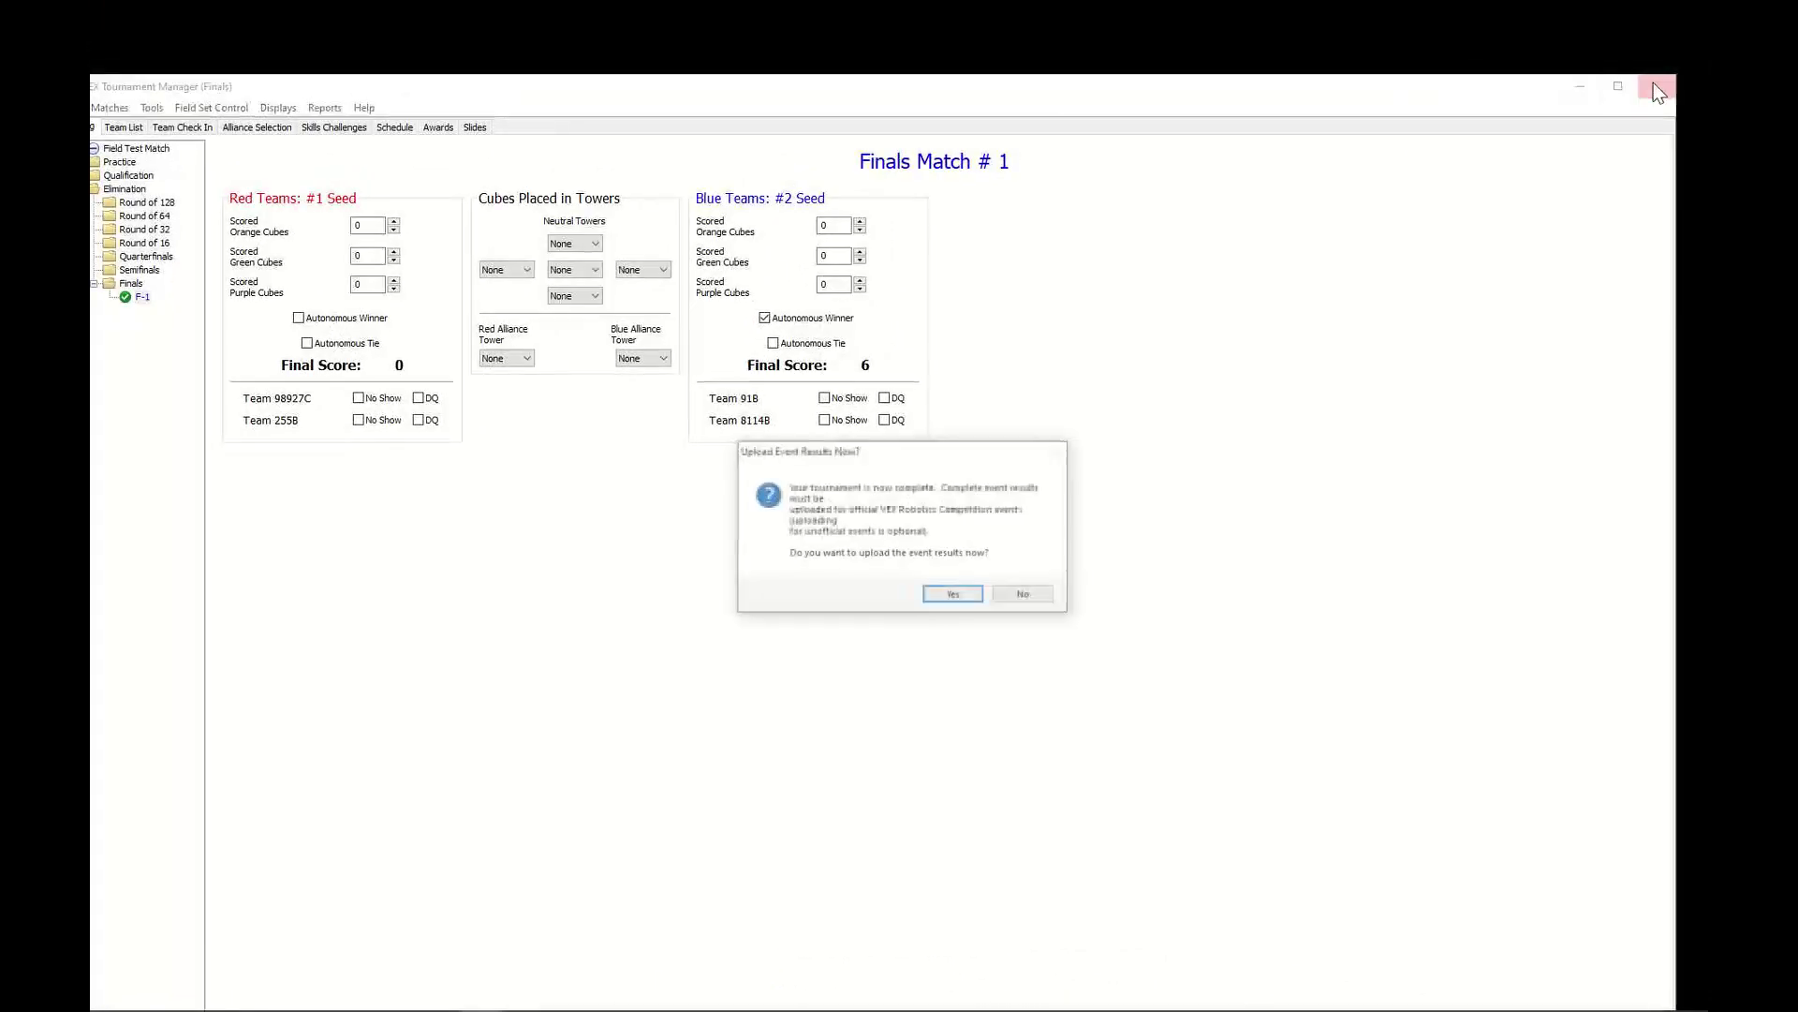
click(1030, 598)
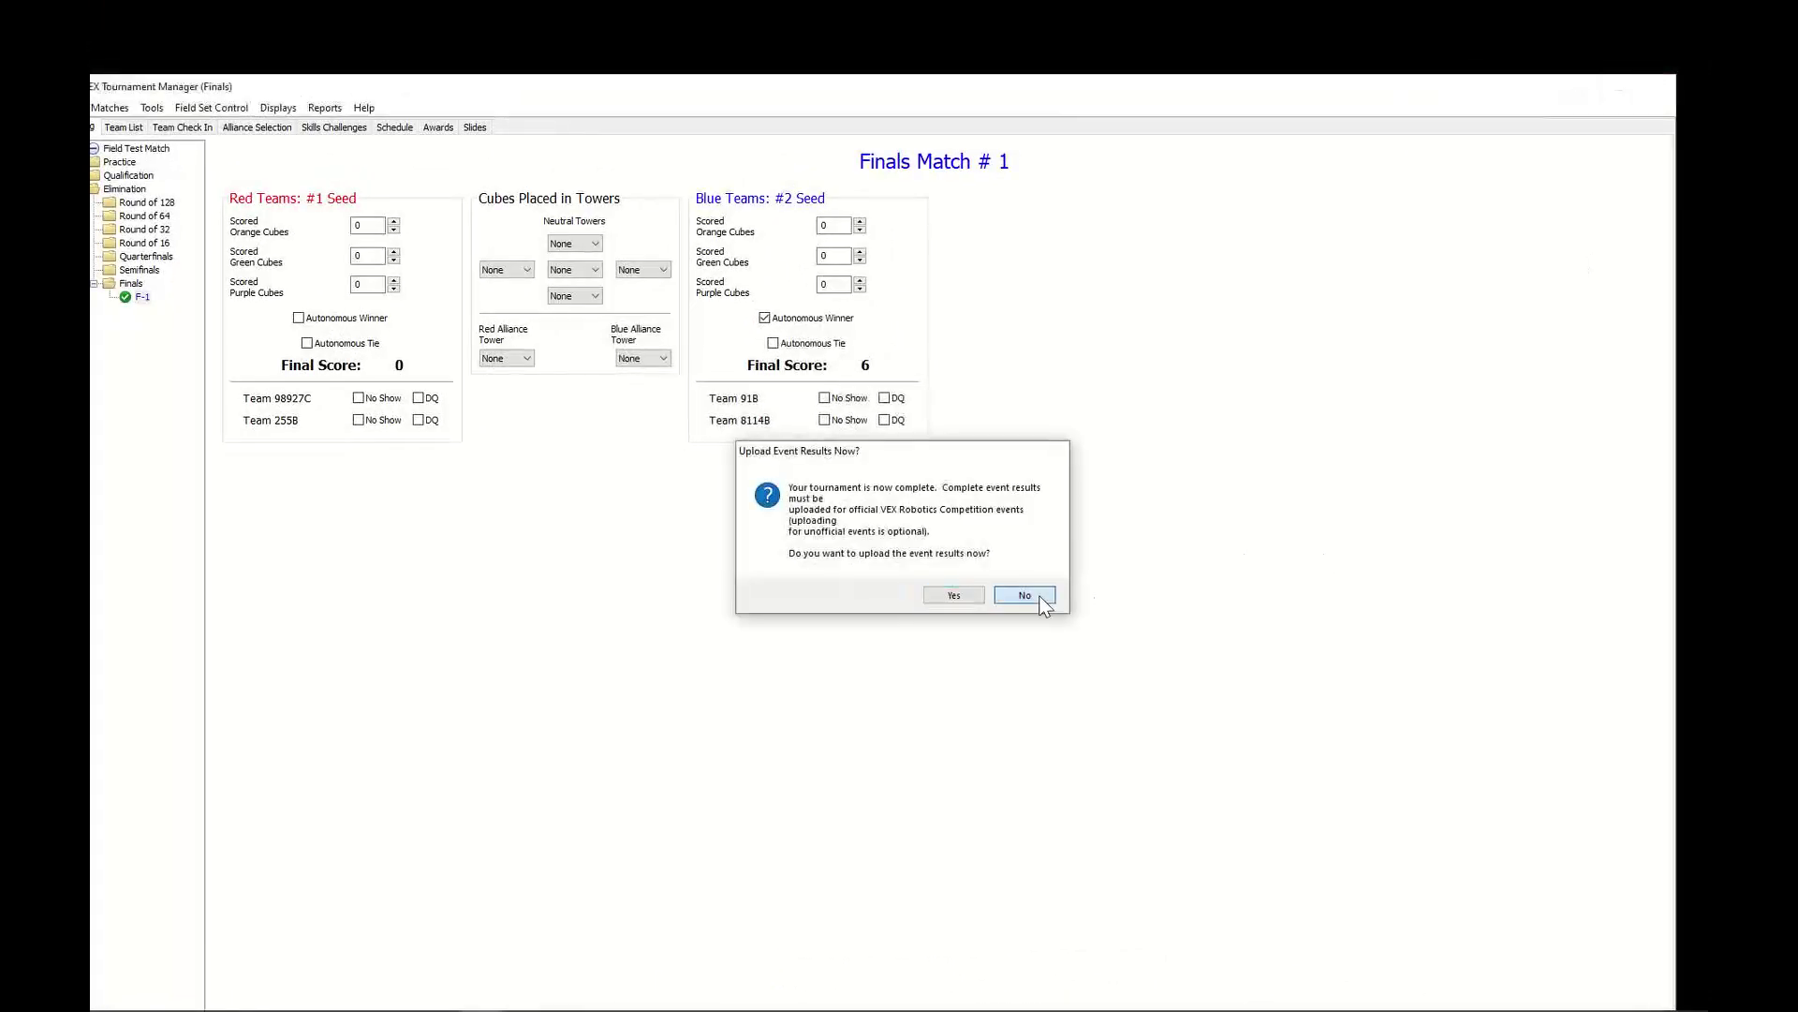
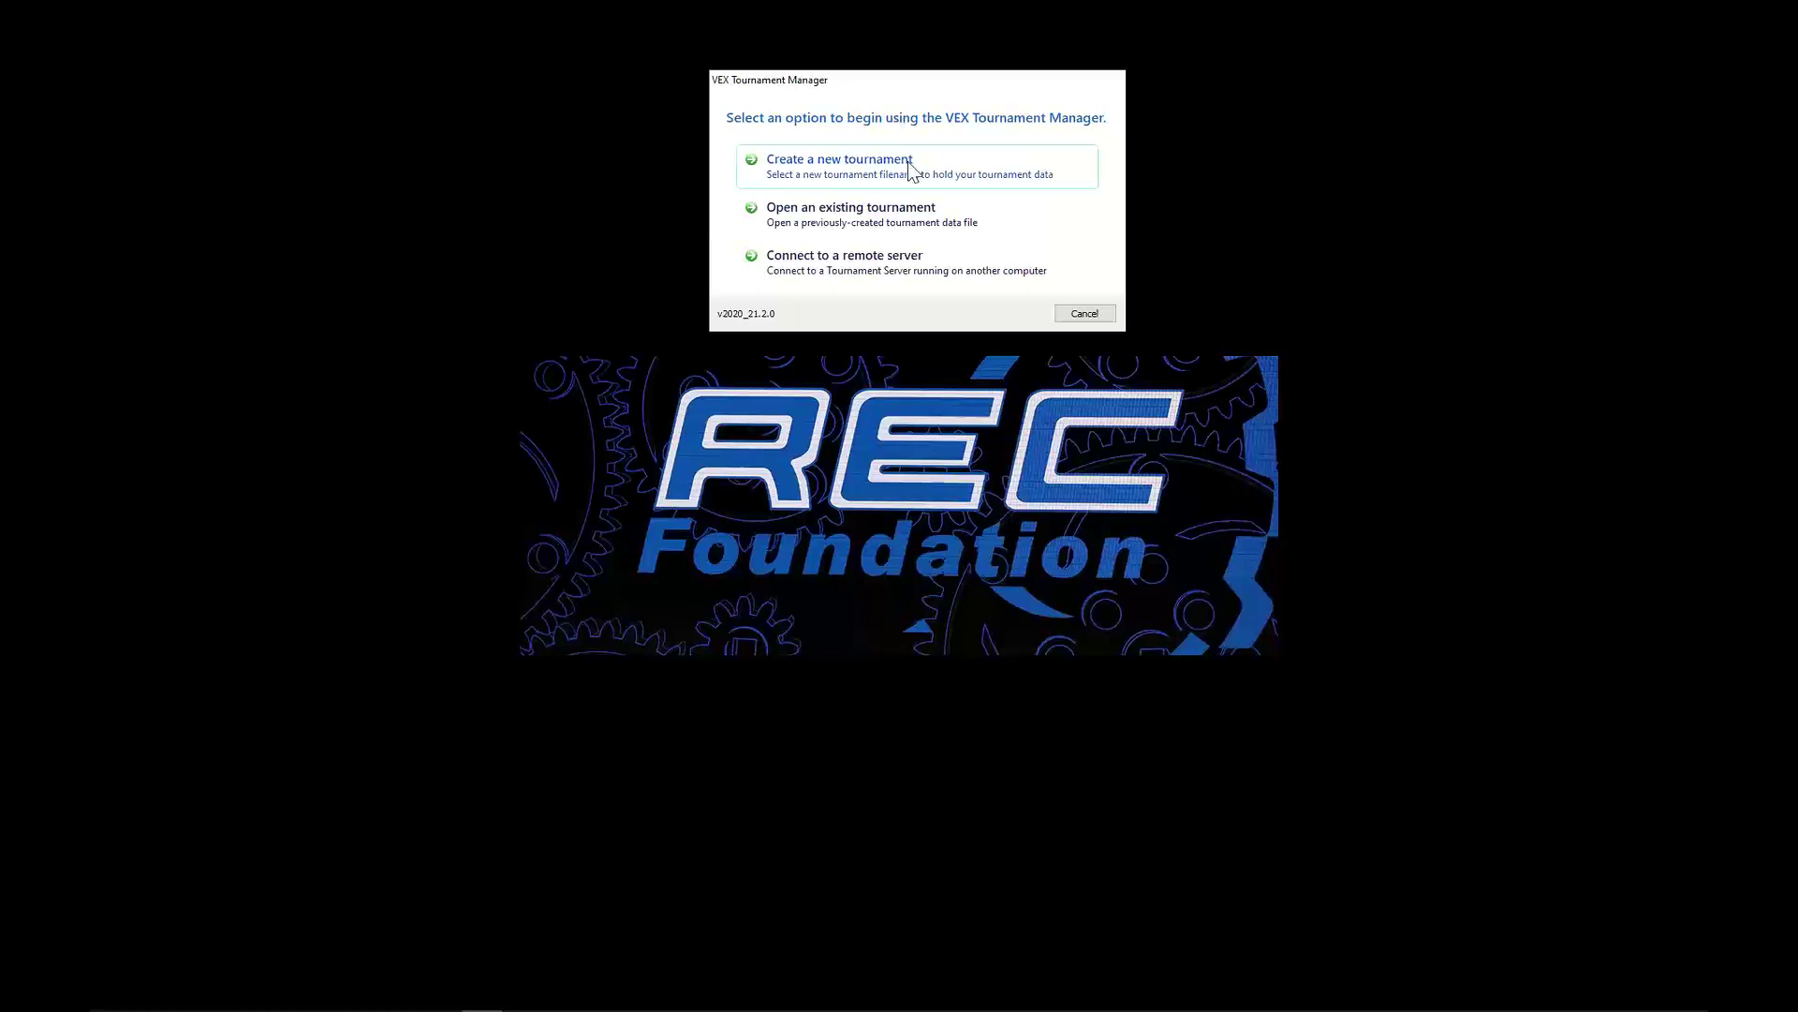
- Create a new tournament file and save it as 'Multi Division Knights'
click(908, 163)
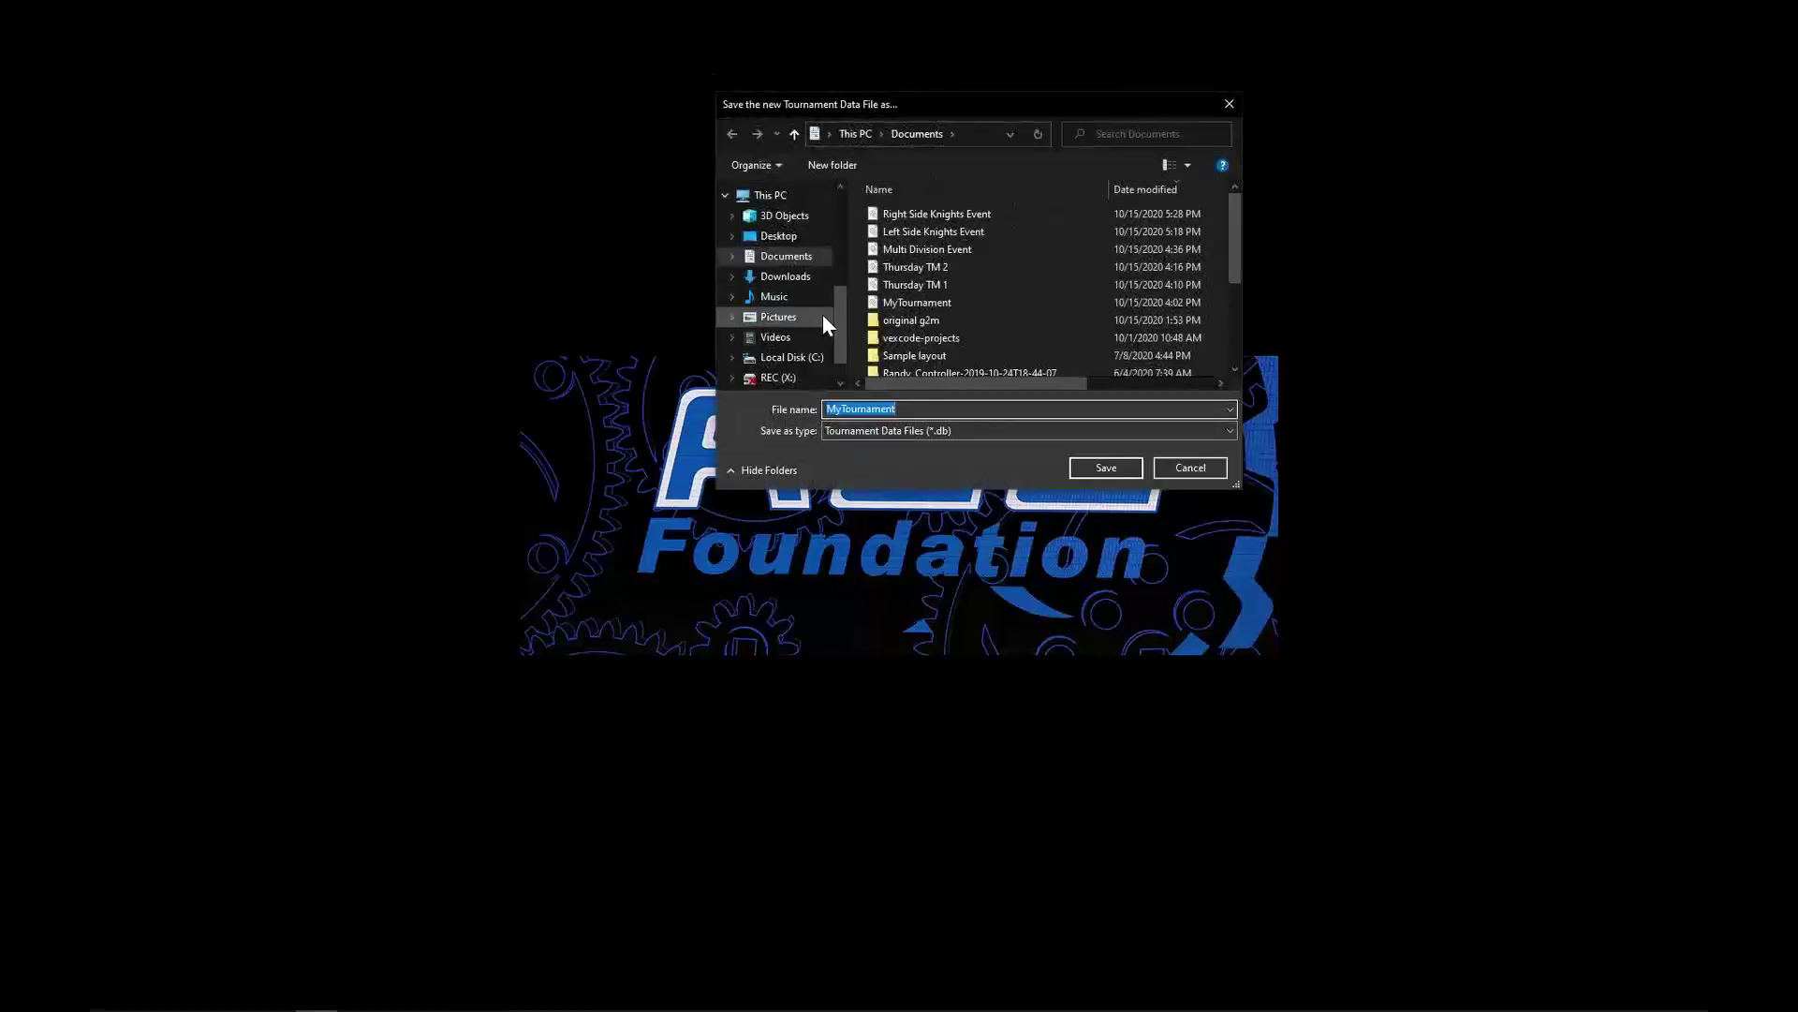
text(Multi Divisio)
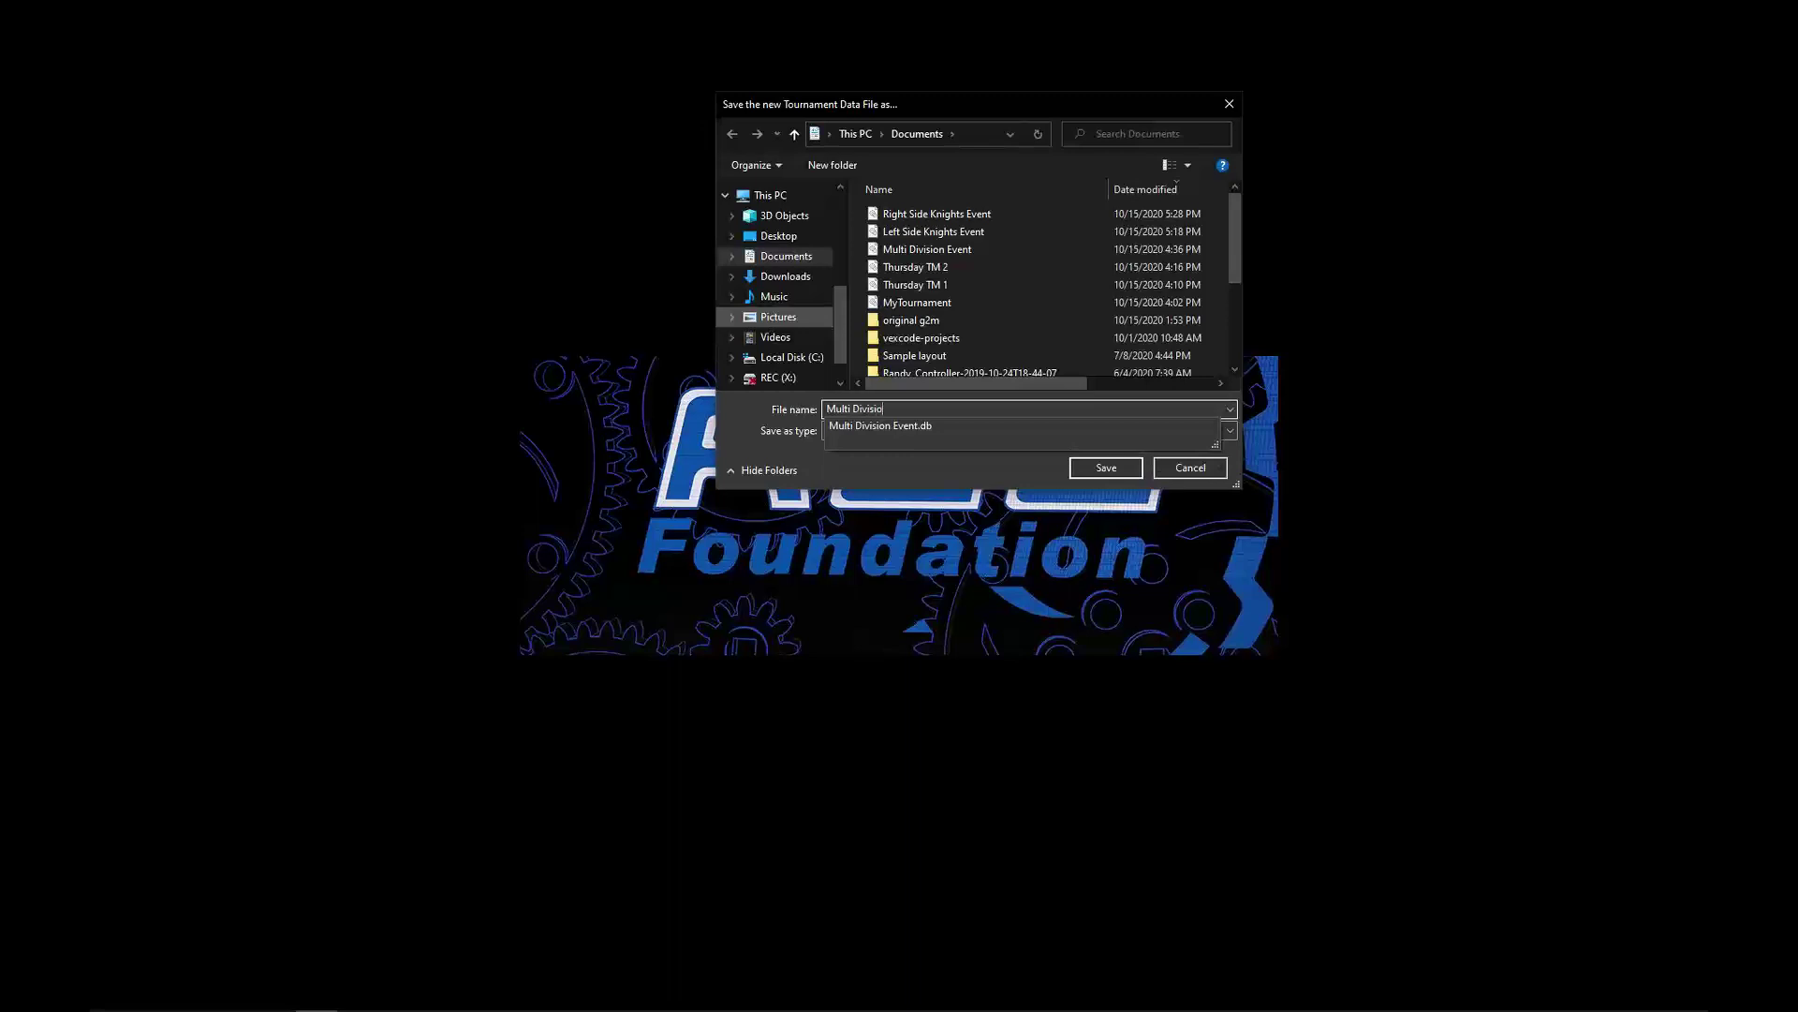
text(n Knights)
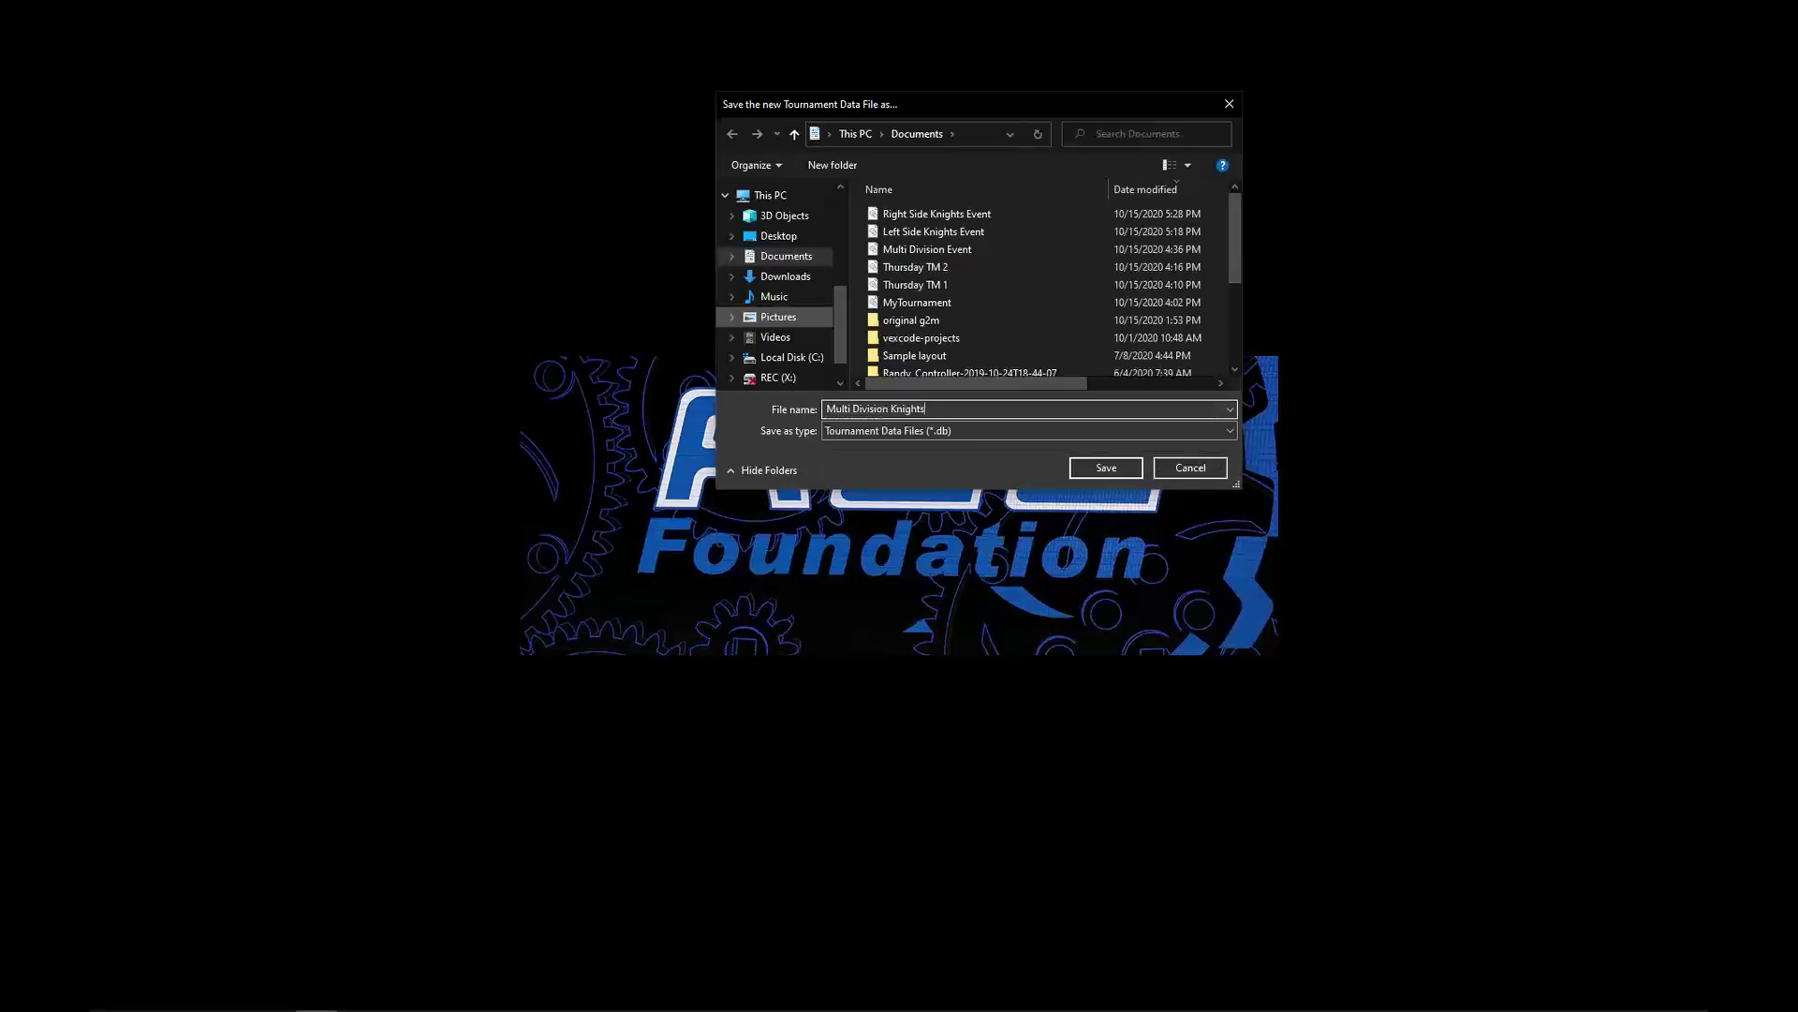
click(1083, 466)
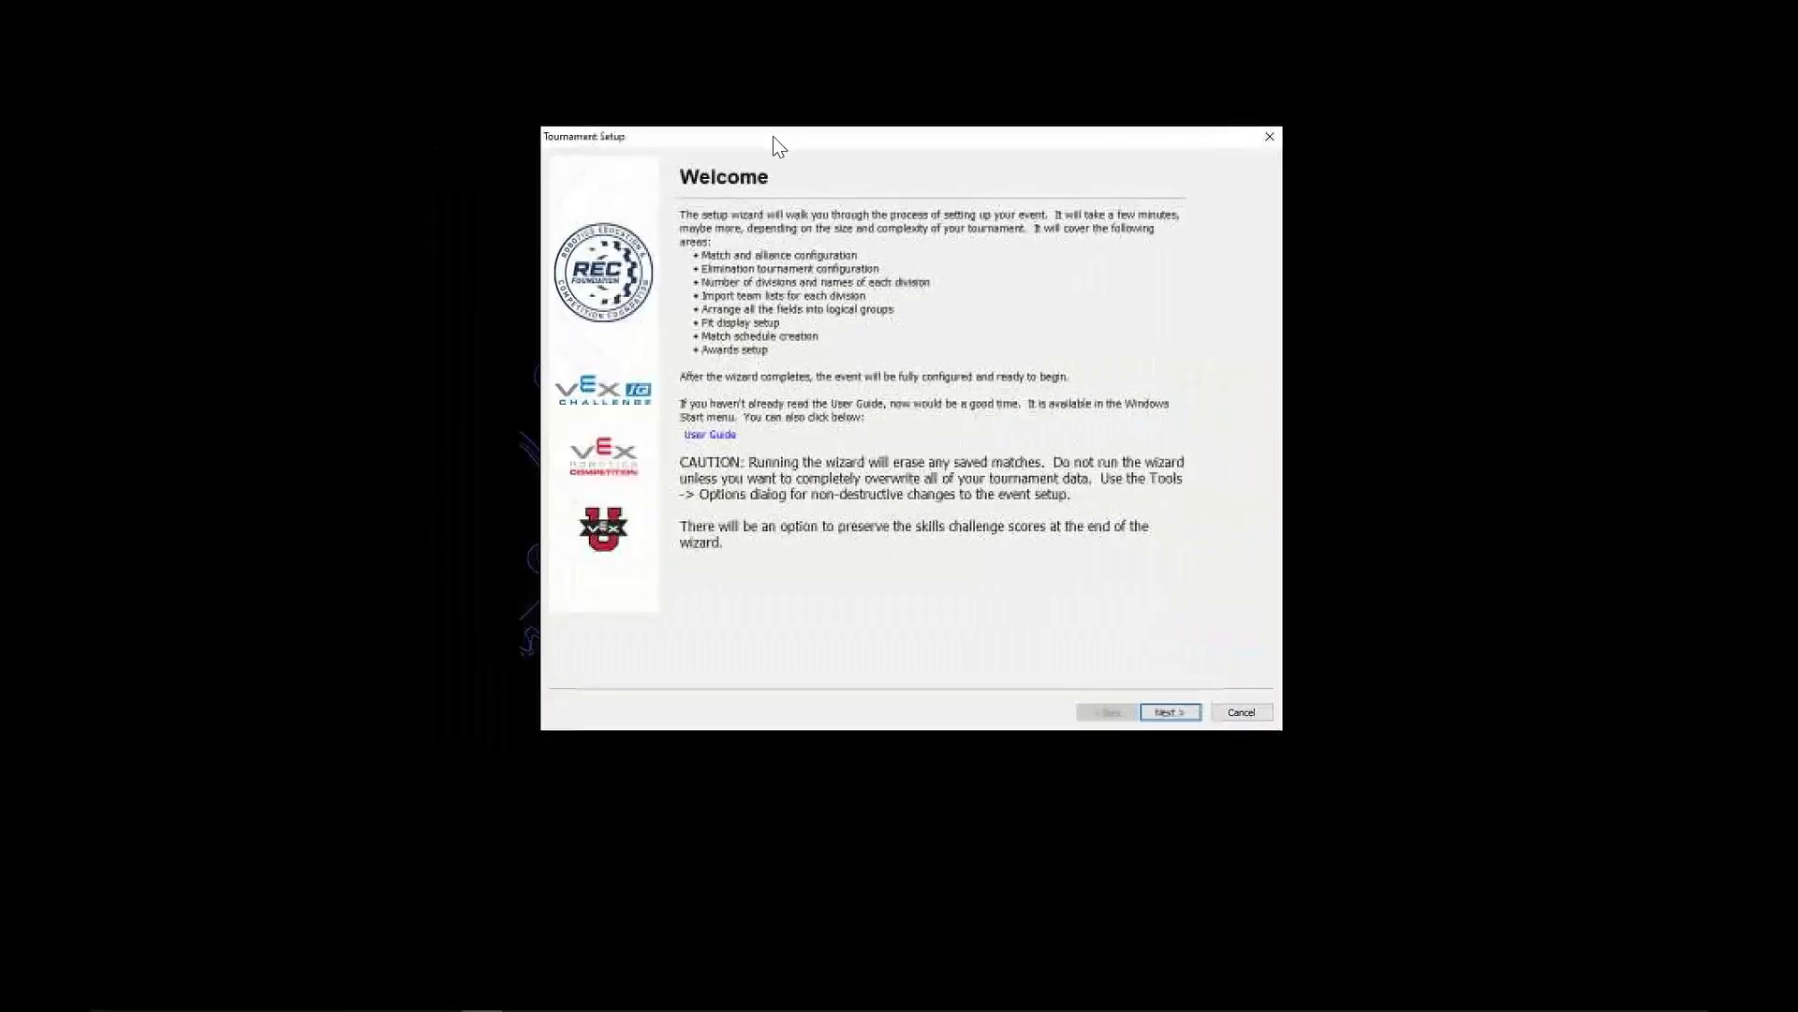
- Mark the event as listed on RobotEvents.com and paste in its Event Code
click(1167, 714)
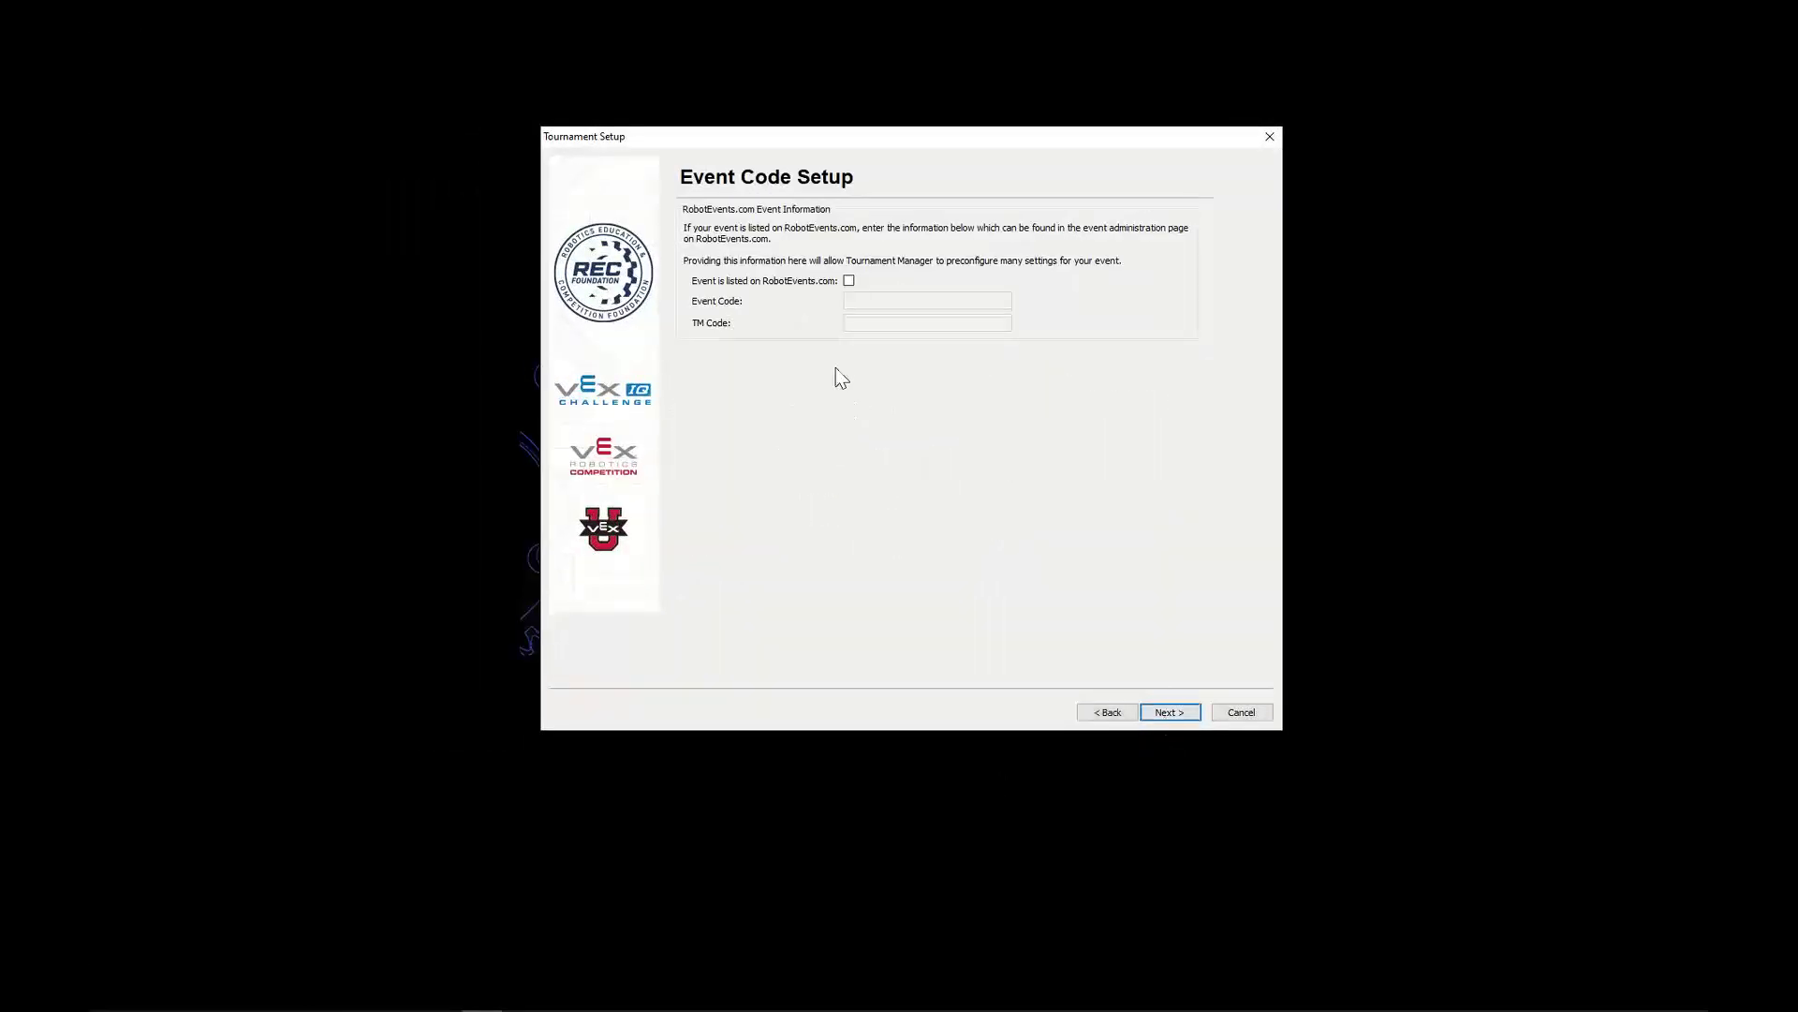
click(849, 280)
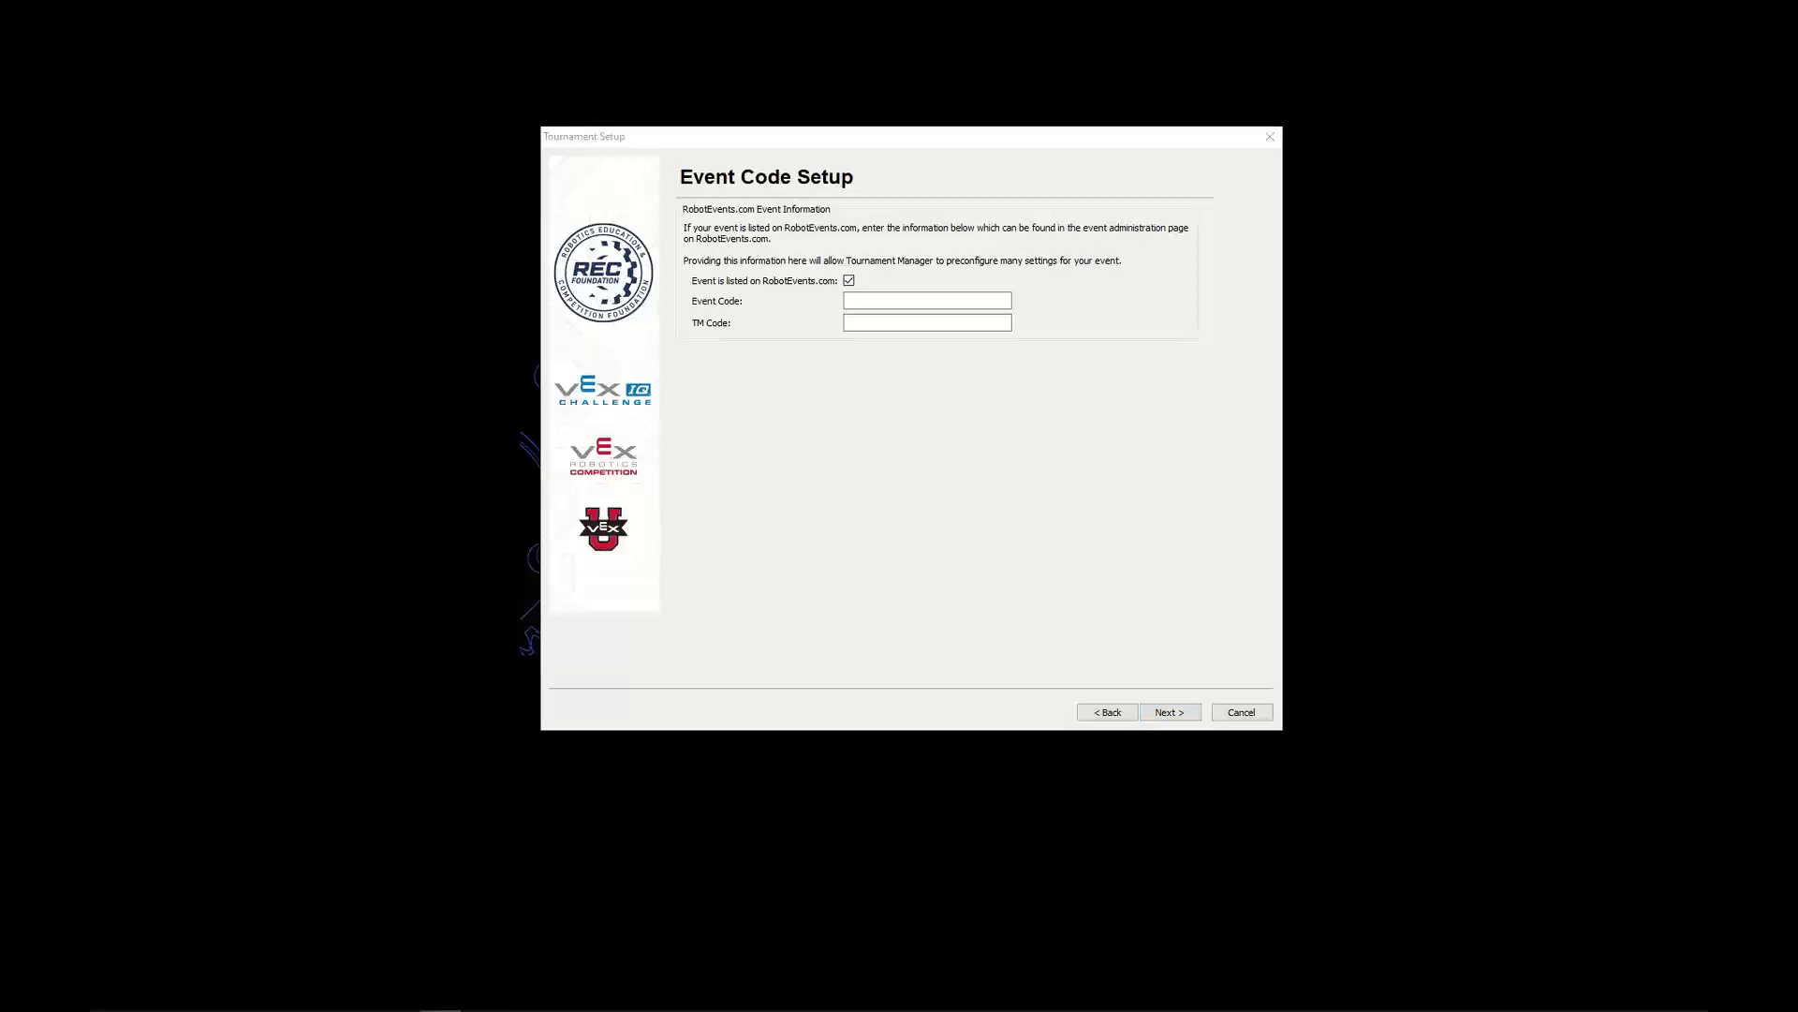
click(891, 301)
right_click(889, 302)
click(940, 372)
- Paste the correct TM Code, replacing a wrongly pasted value
click(950, 324)
right_click(949, 324)
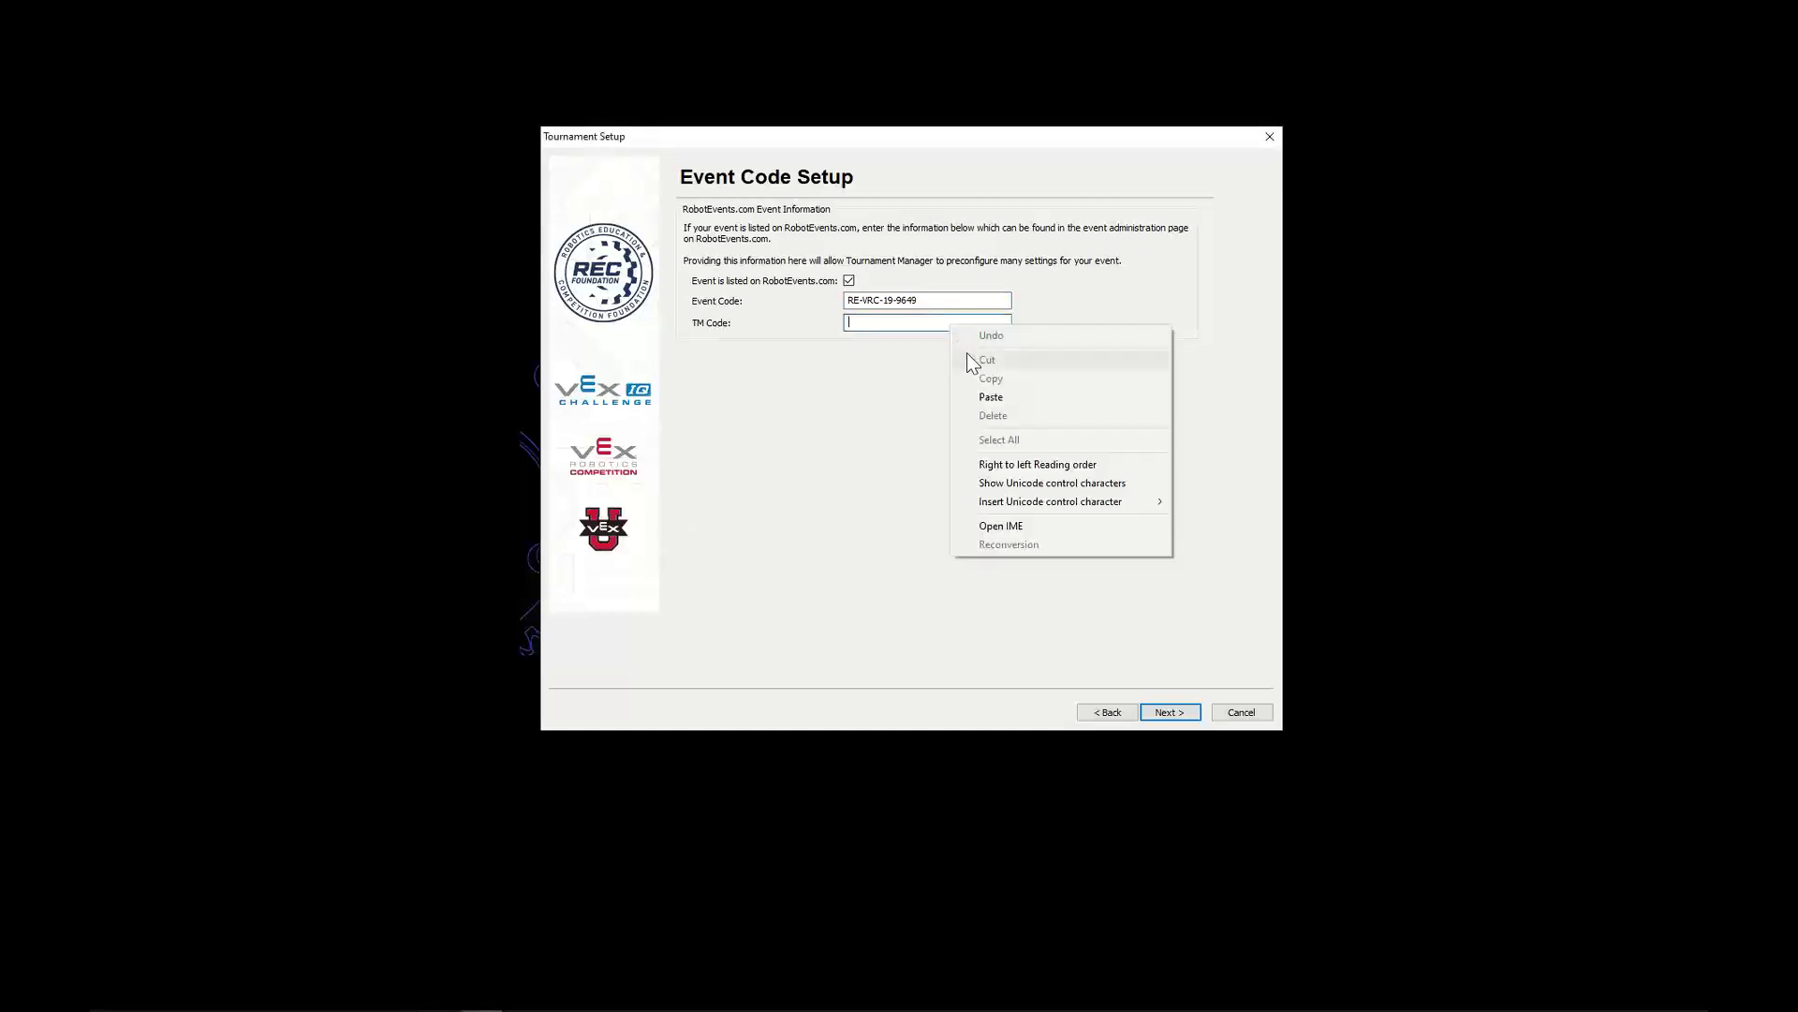
click(988, 396)
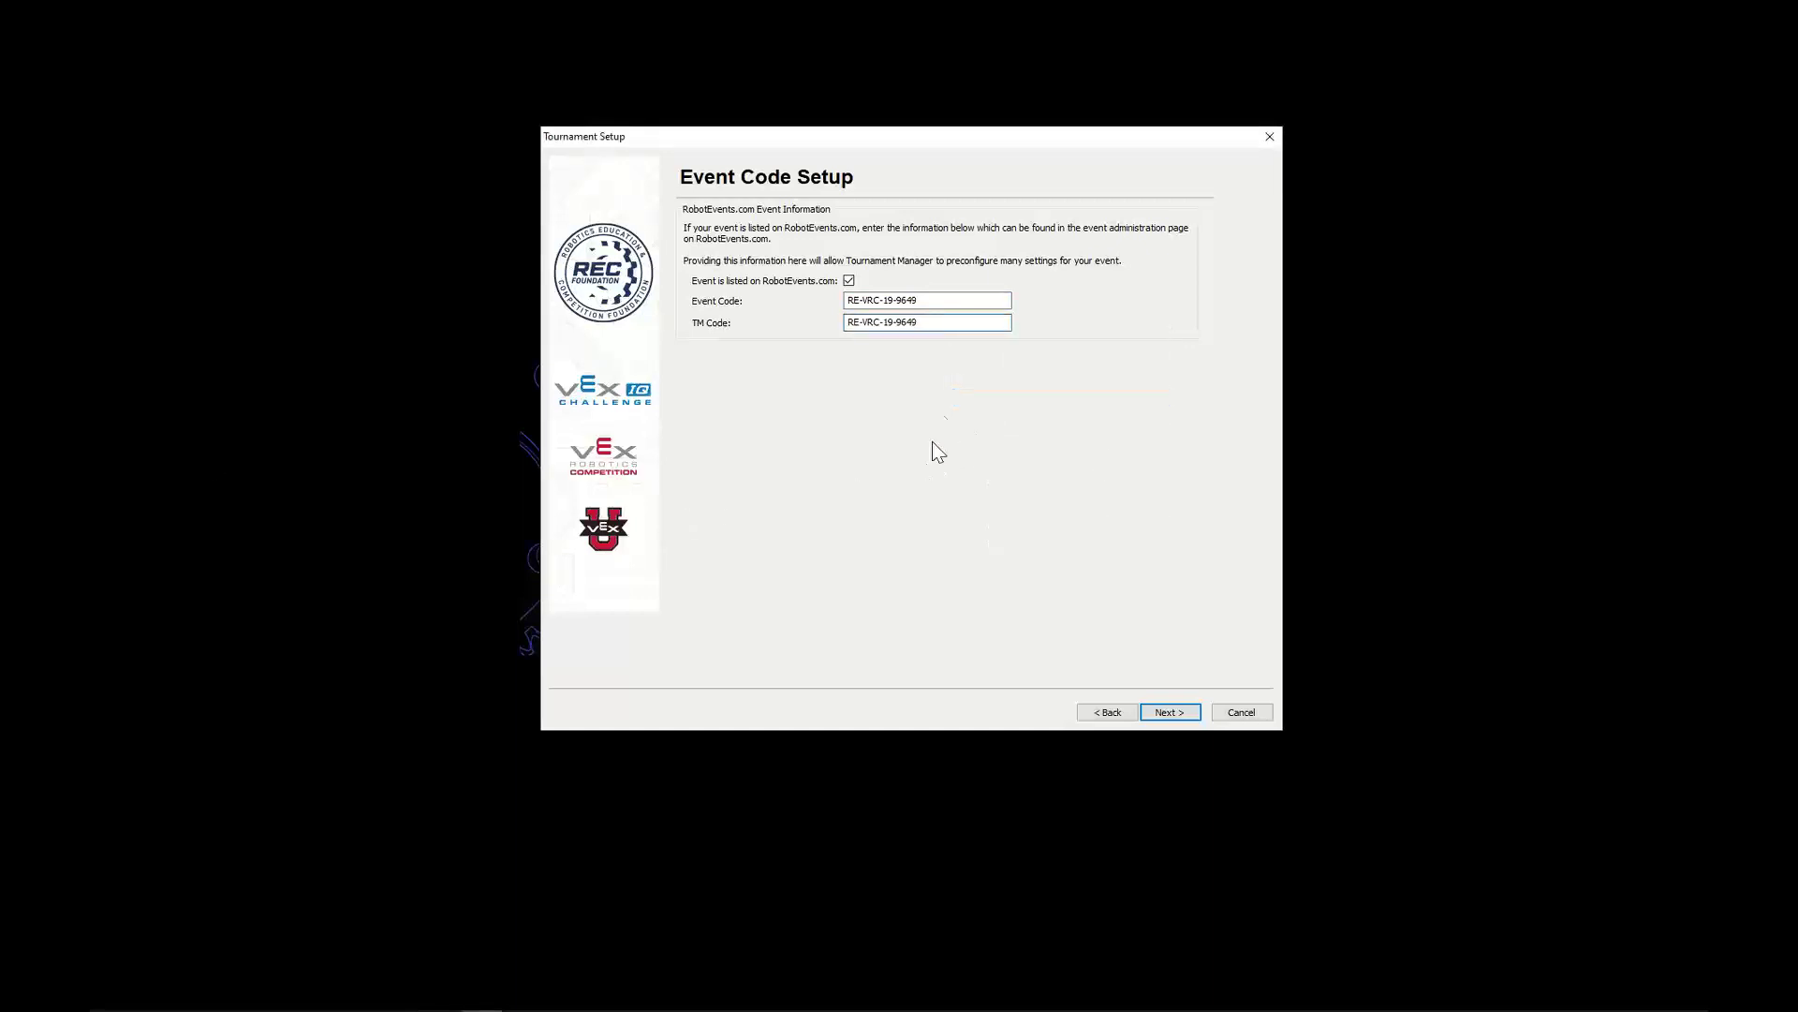
drag(937, 321, 791, 321)
key(BackSpace)
key(alt+Tab)
key(alt+Tab)
right_click(924, 322)
click(978, 395)
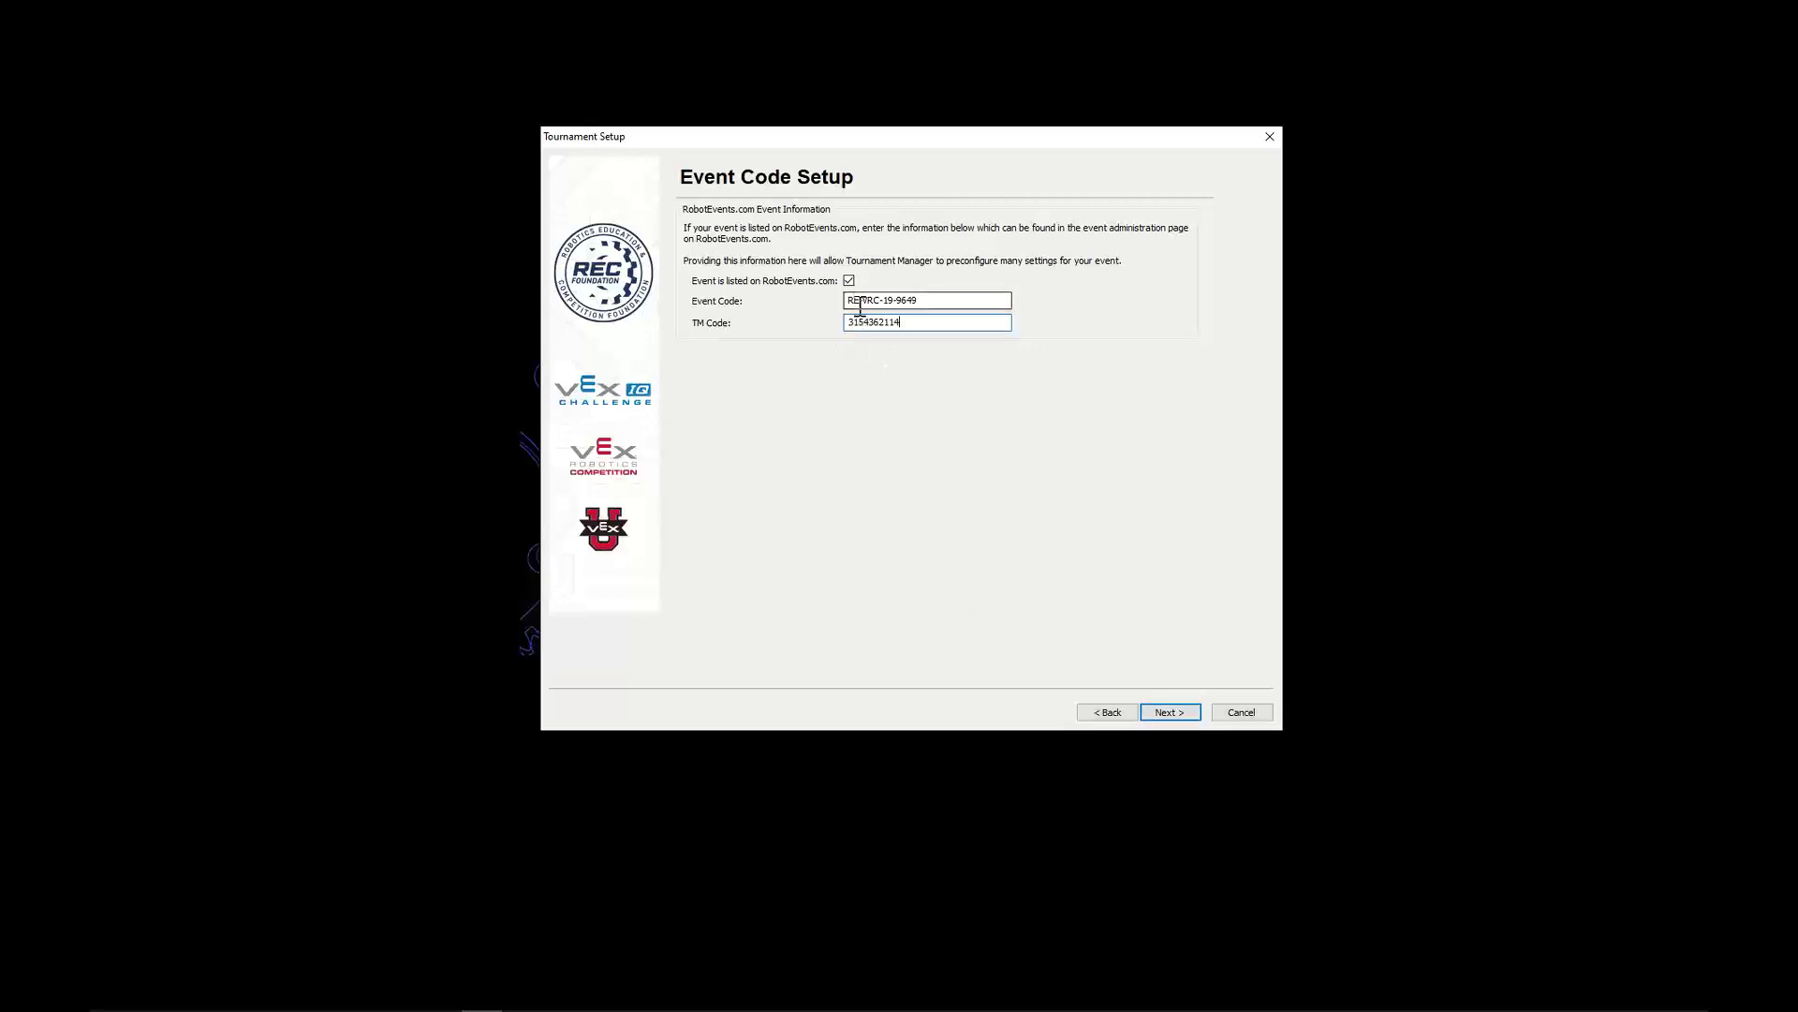
- Check the event code's VRC, 19 and 9649 parts, then continue to Program Type
drag(862, 303, 880, 305)
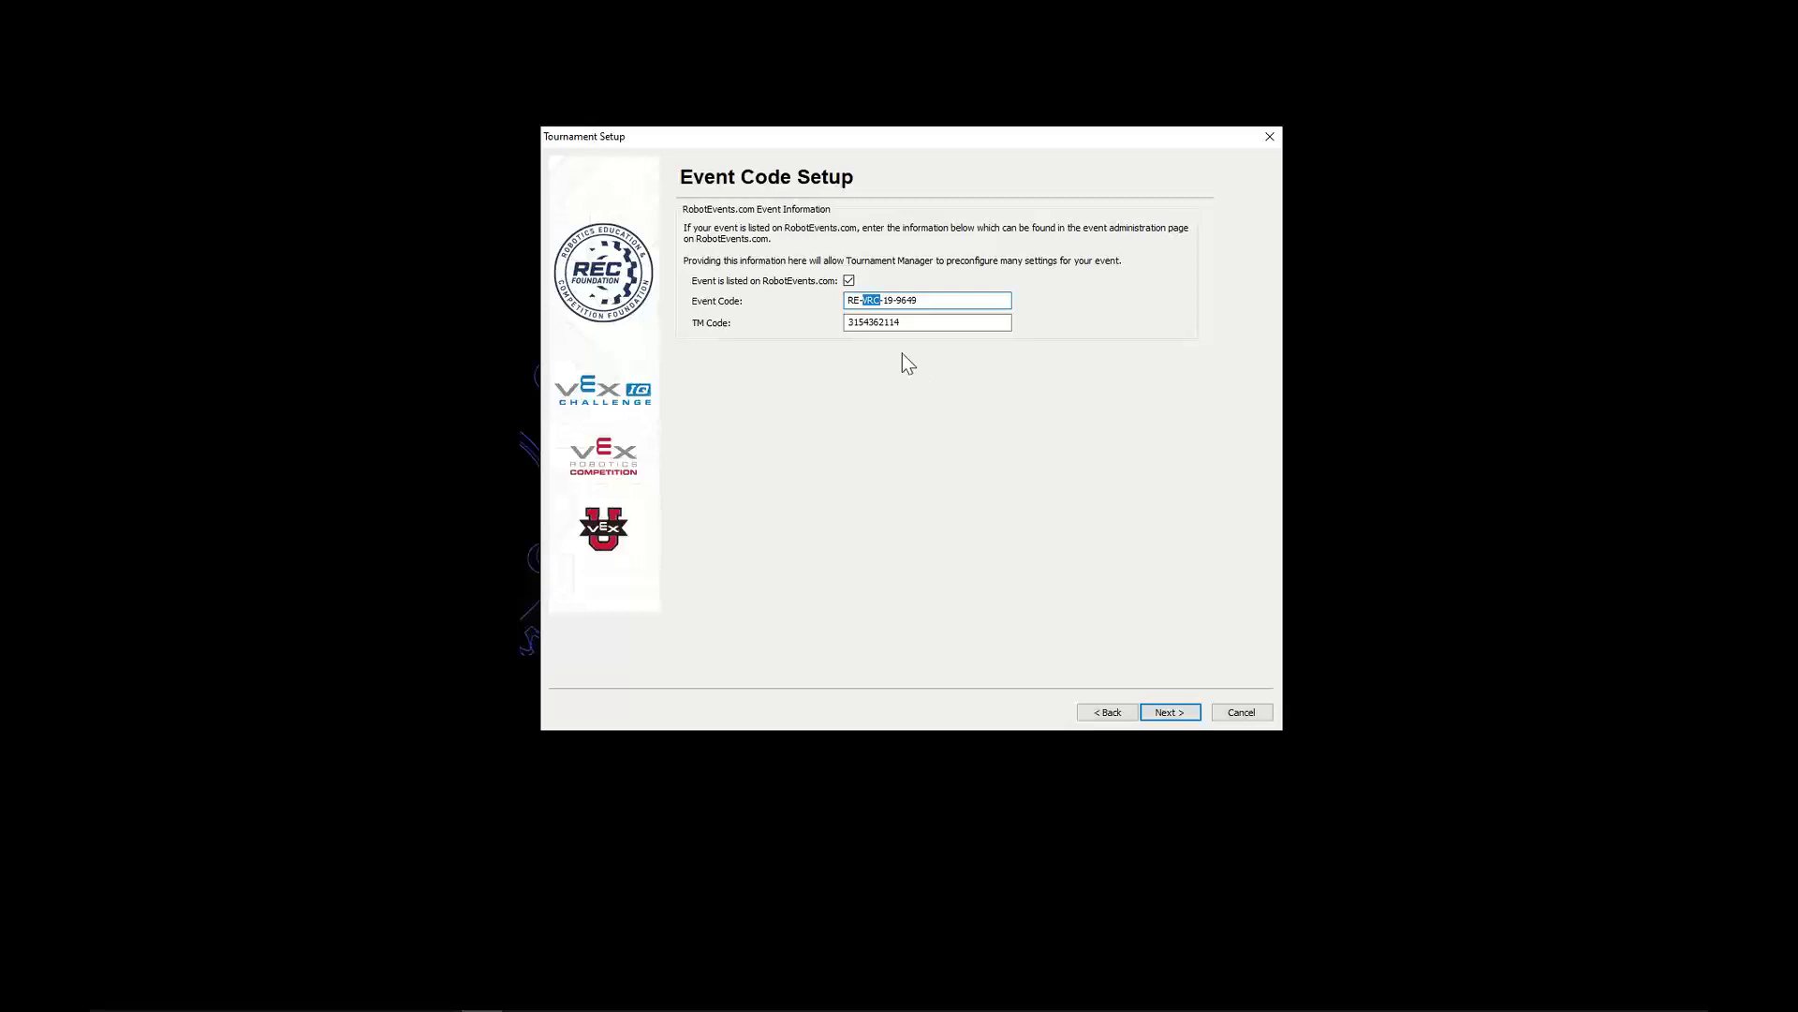
drag(884, 303, 893, 304)
double_click(915, 298)
click(1165, 713)
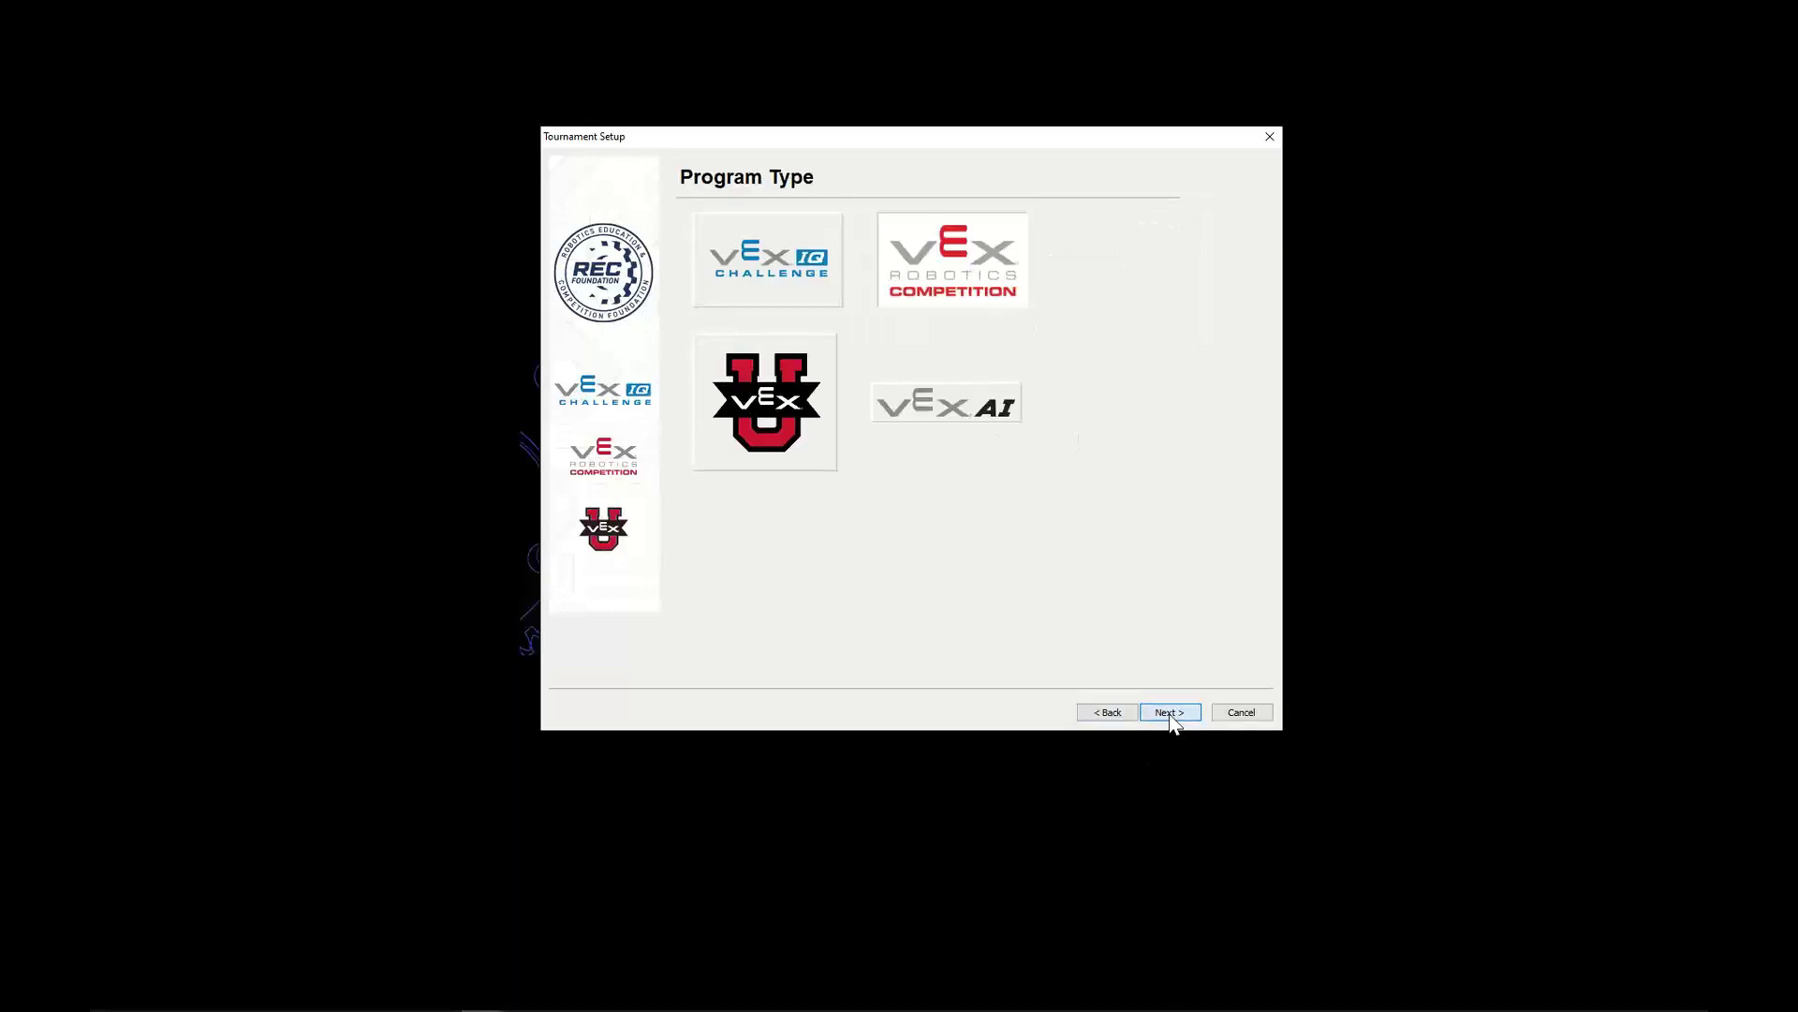
- Keep VEX Robotics Competition and Large Event/Expert, then edit the event name on General Setup
click(1168, 713)
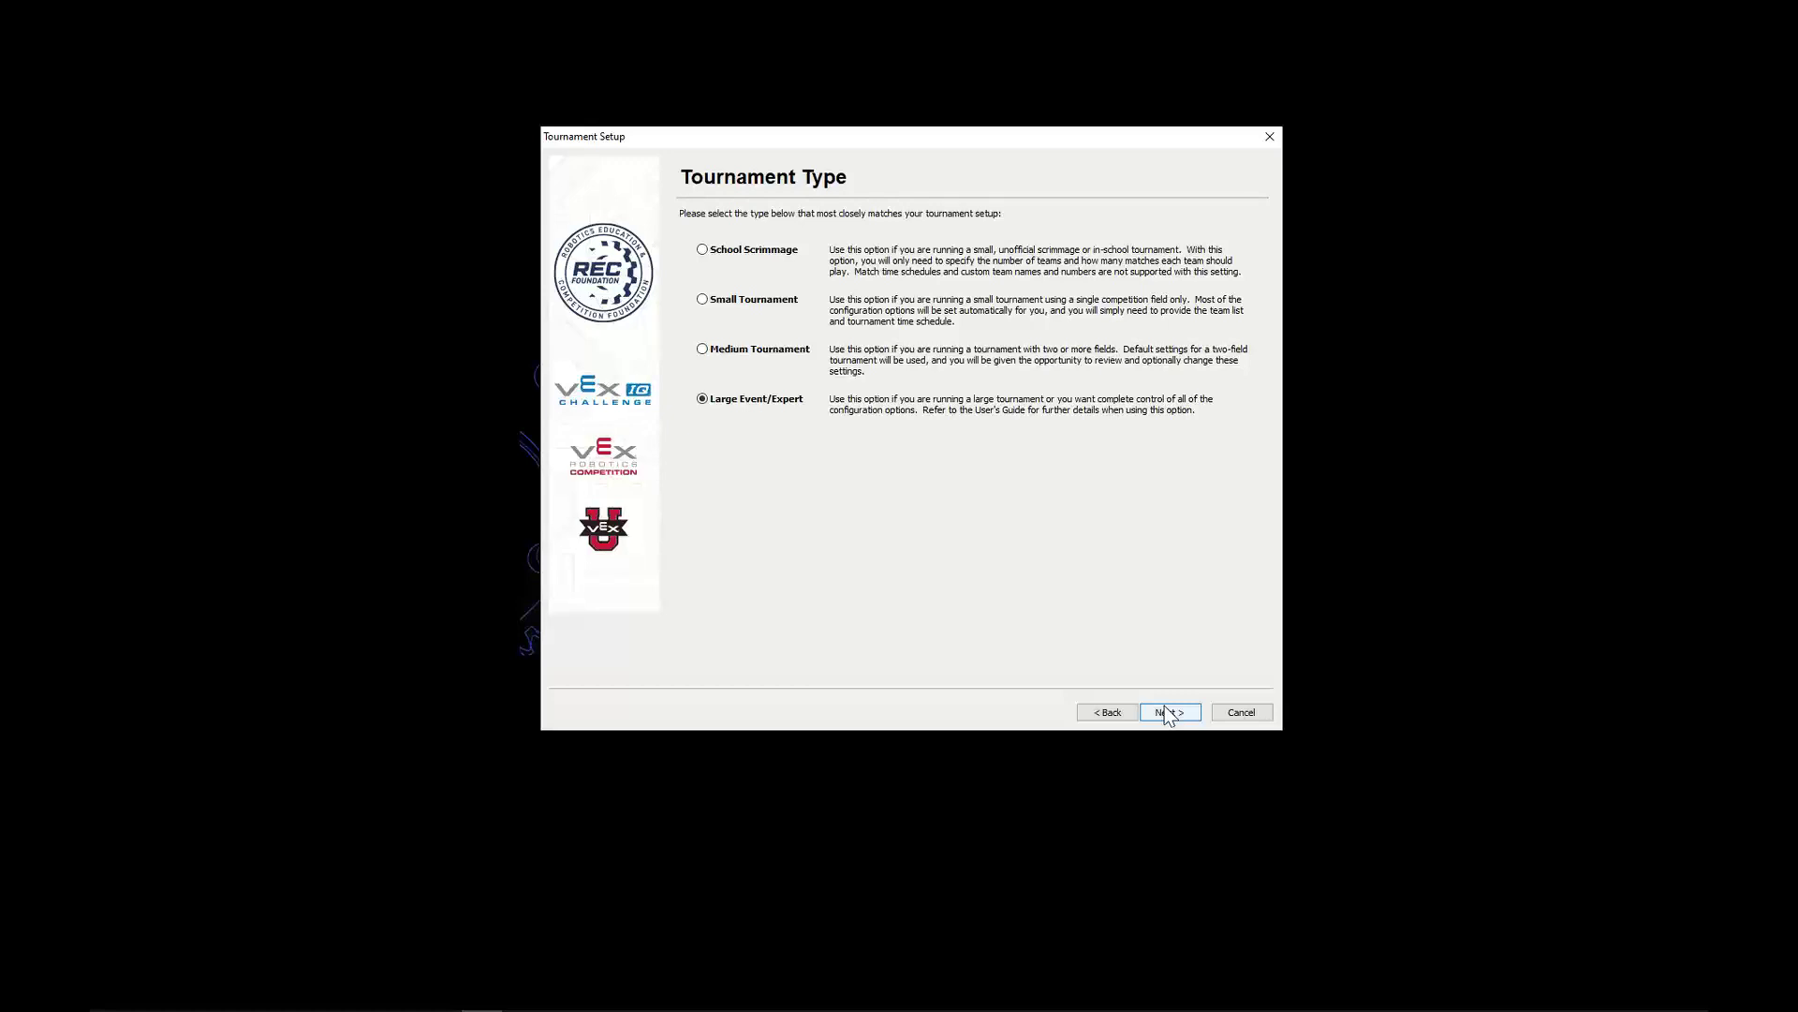
click(1169, 712)
click(810, 262)
- Extend the event name and enter the Tournament Manager password
text(- M)
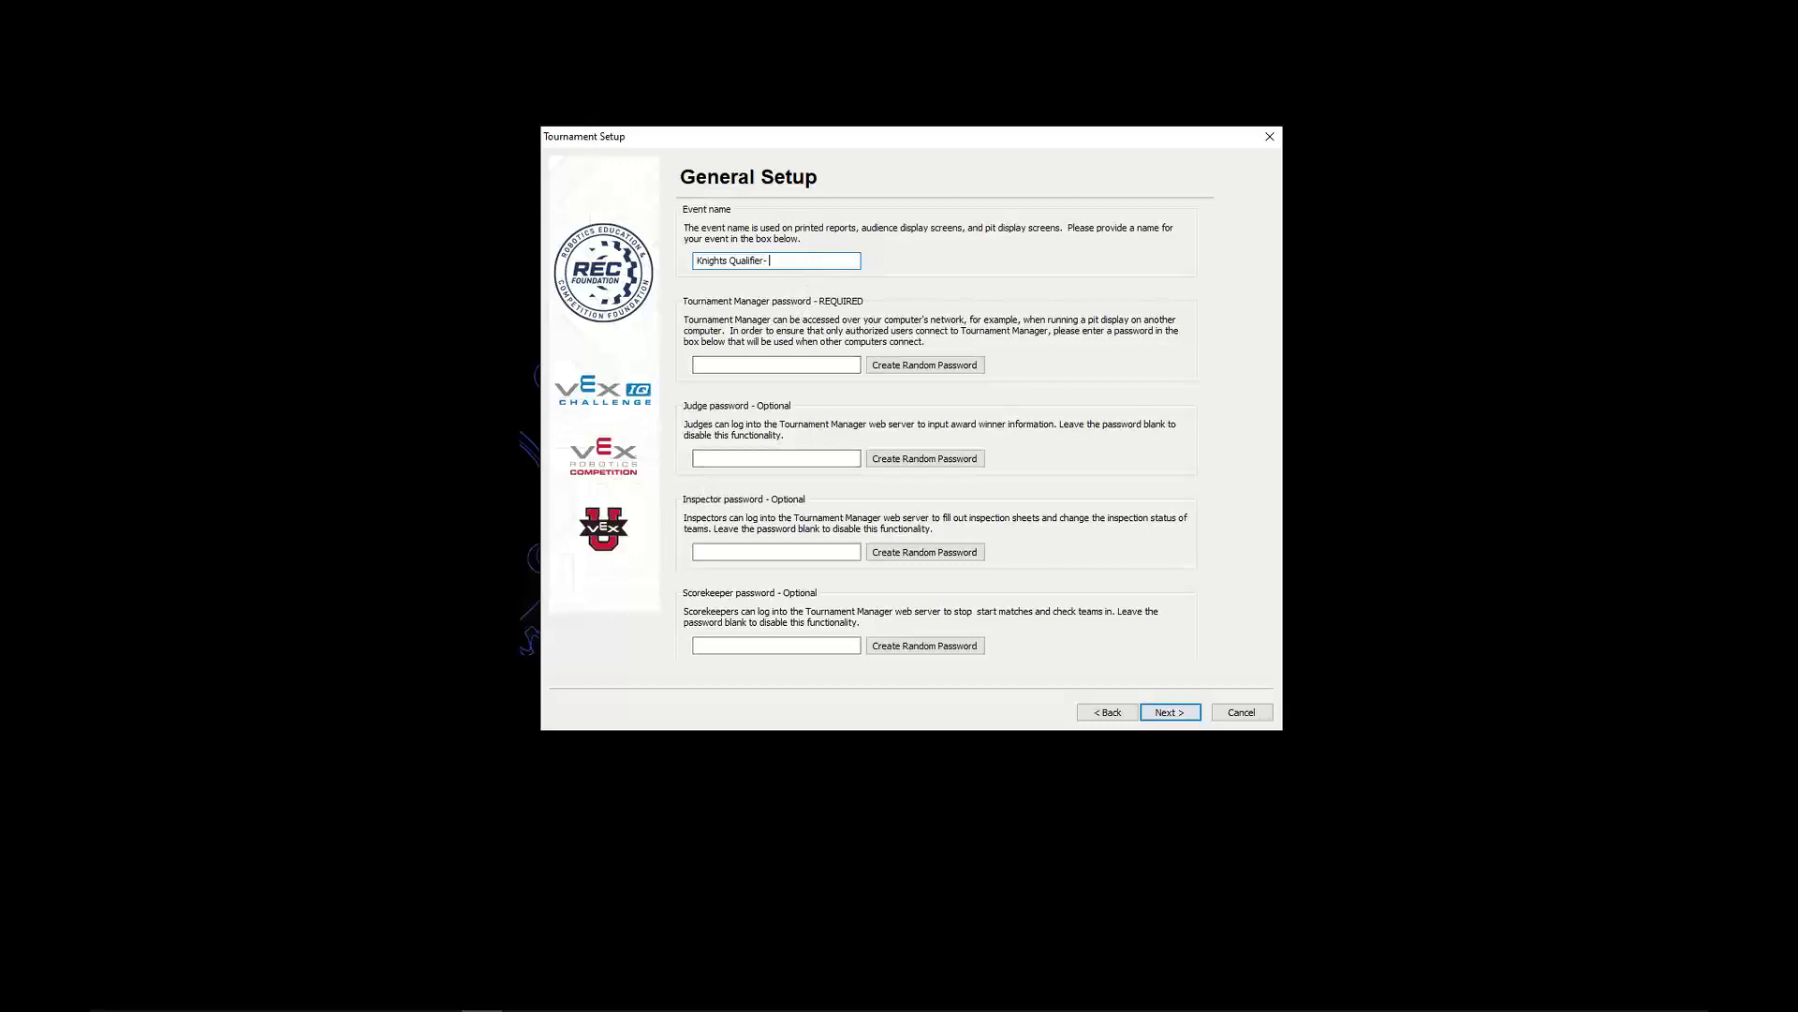
key(BackSpace)
click(768, 366)
- Accept League Play, Tower Takeover scoring and match durations, then set 2 divisions
click(1166, 712)
click(1192, 712)
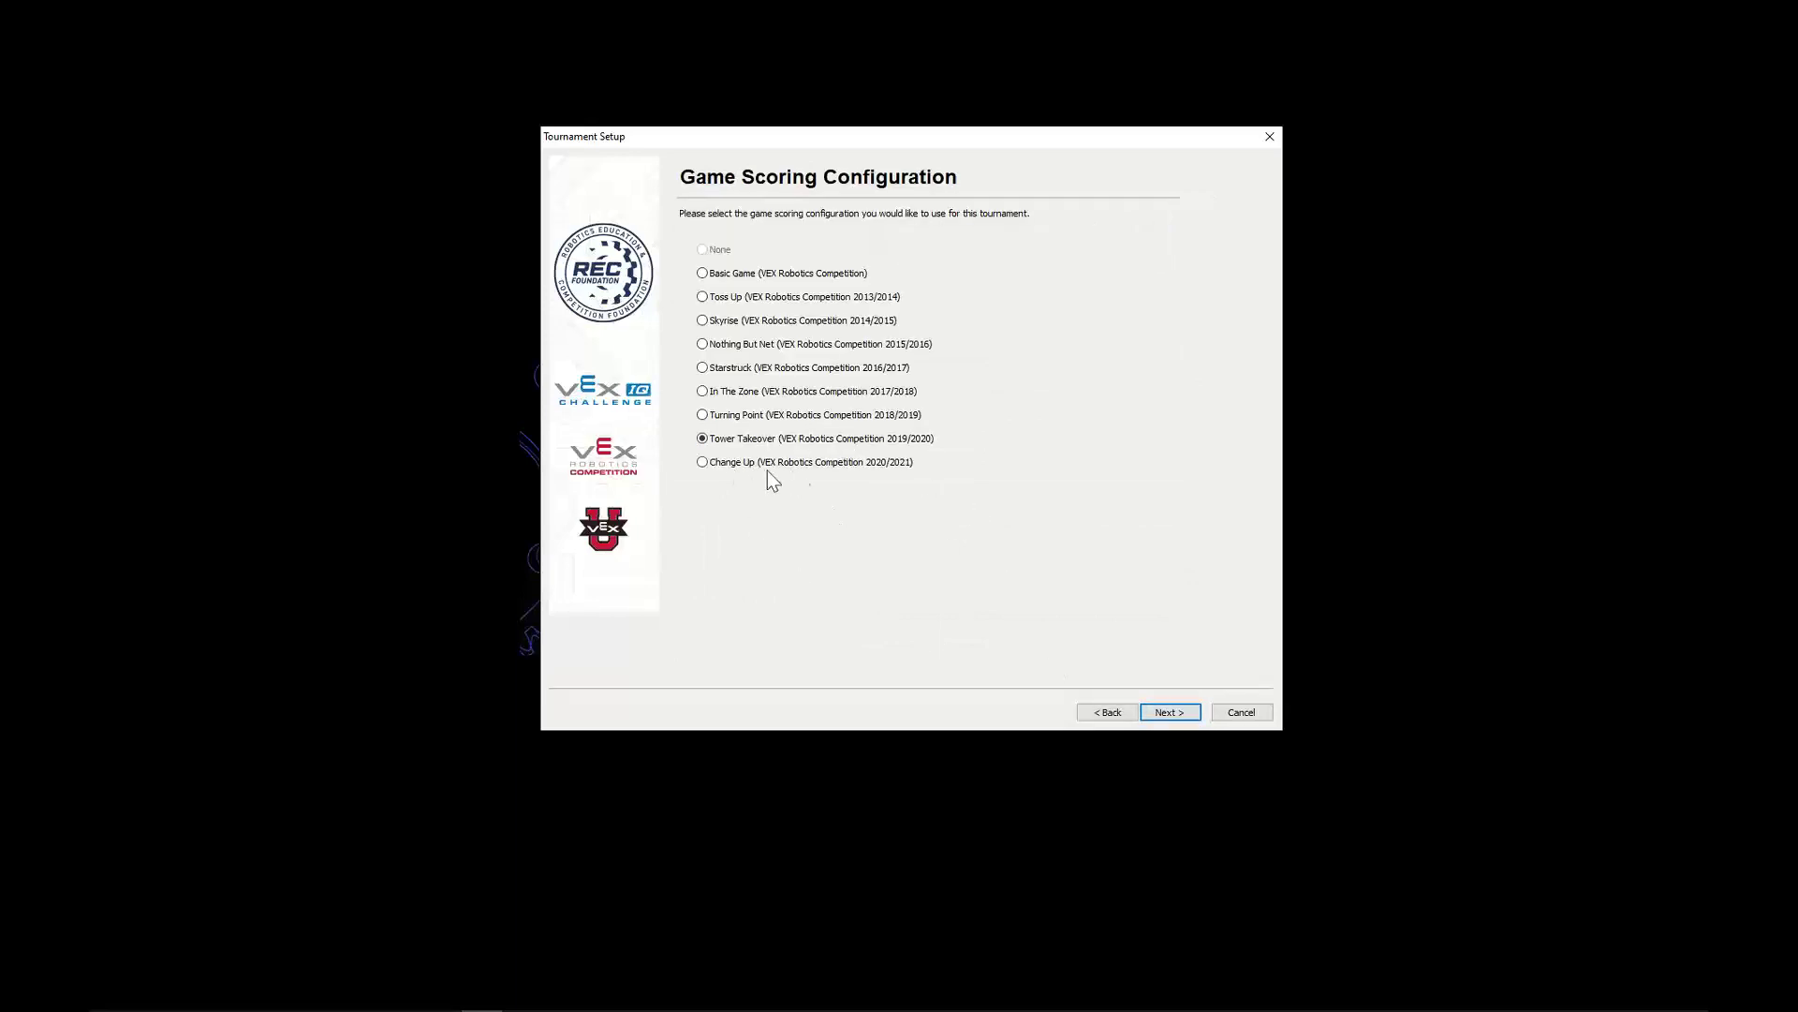
click(1171, 714)
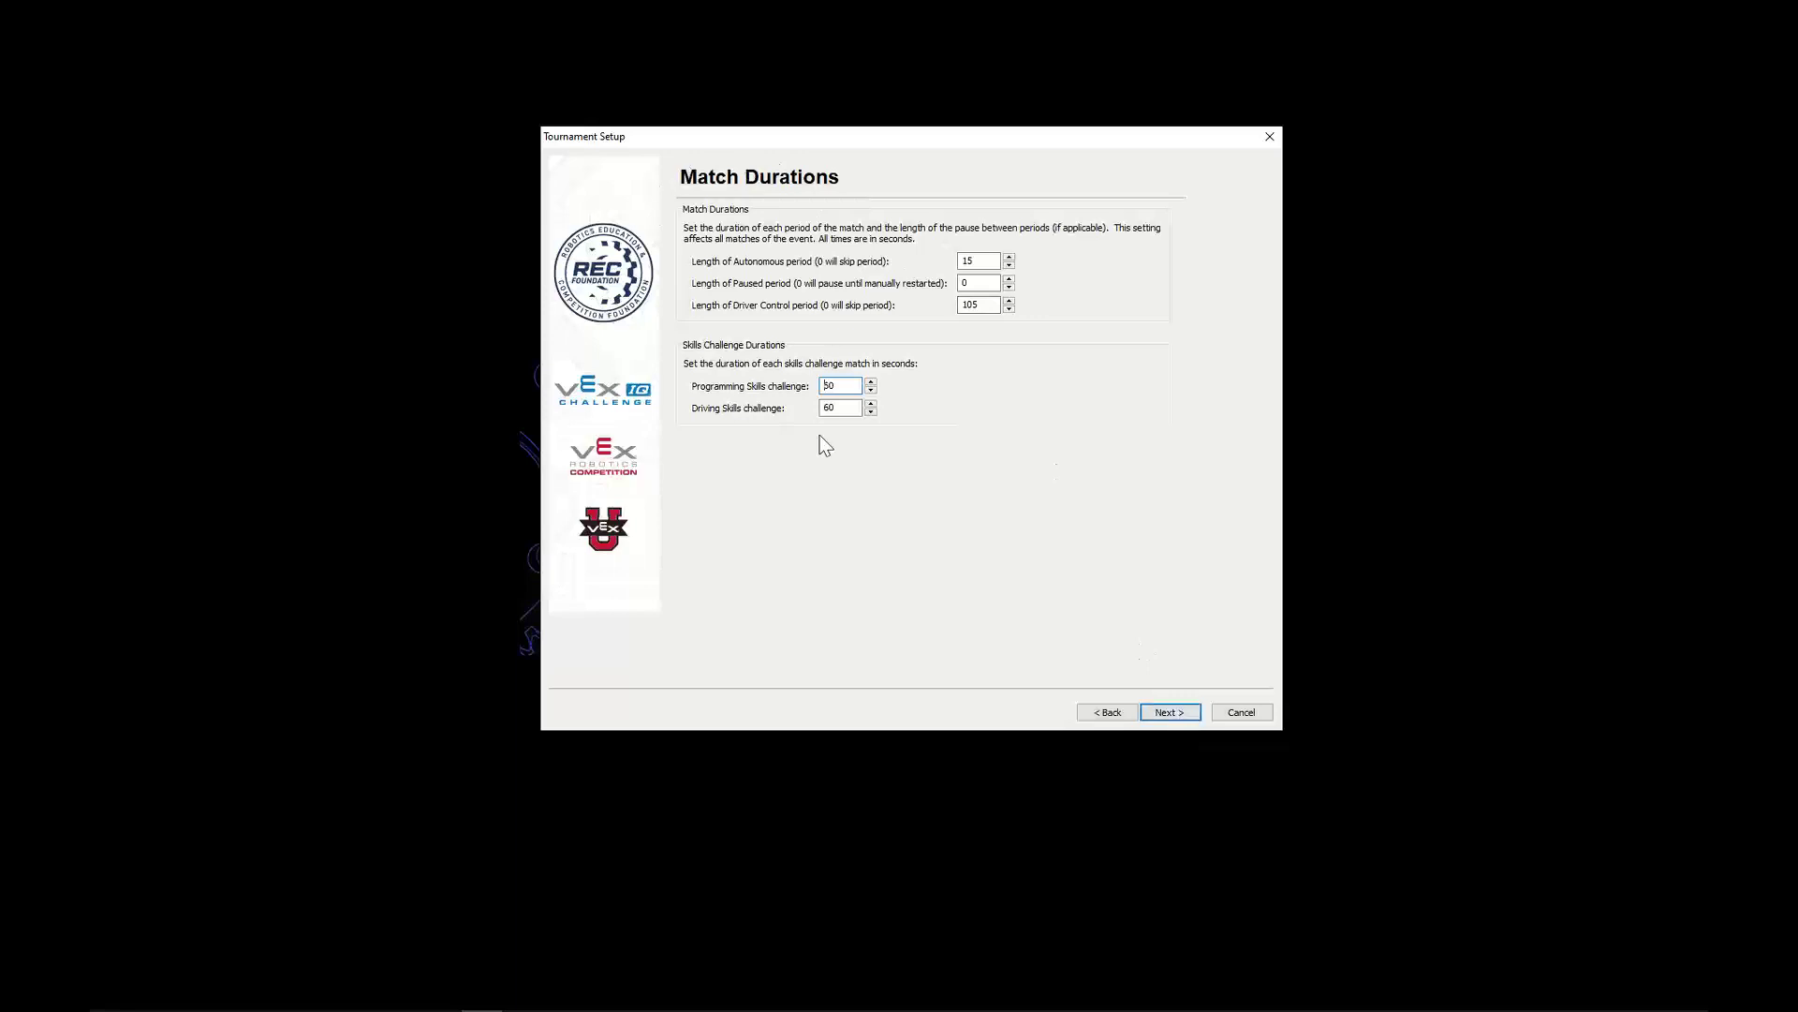
click(1166, 712)
click(727, 277)
click(723, 295)
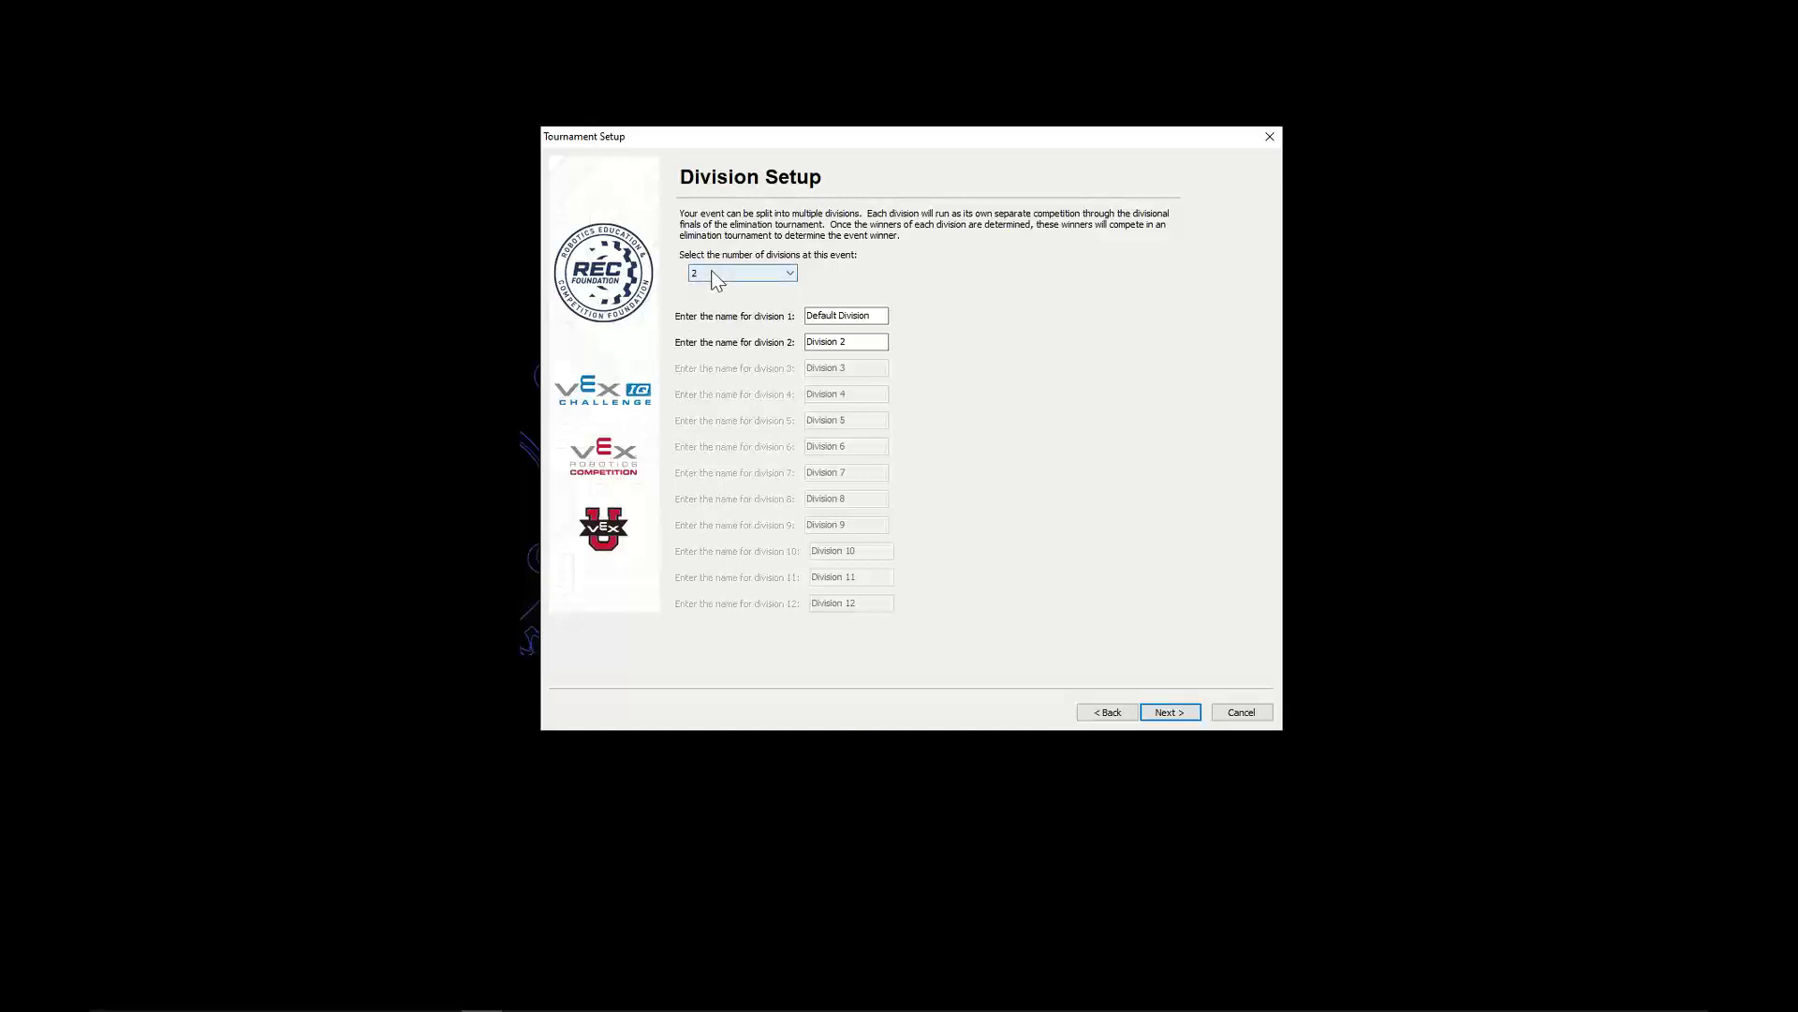
- Rename the two divisions Splinter and Shredder and continue to the Team List
drag(869, 316, 680, 305)
text(Splinter)
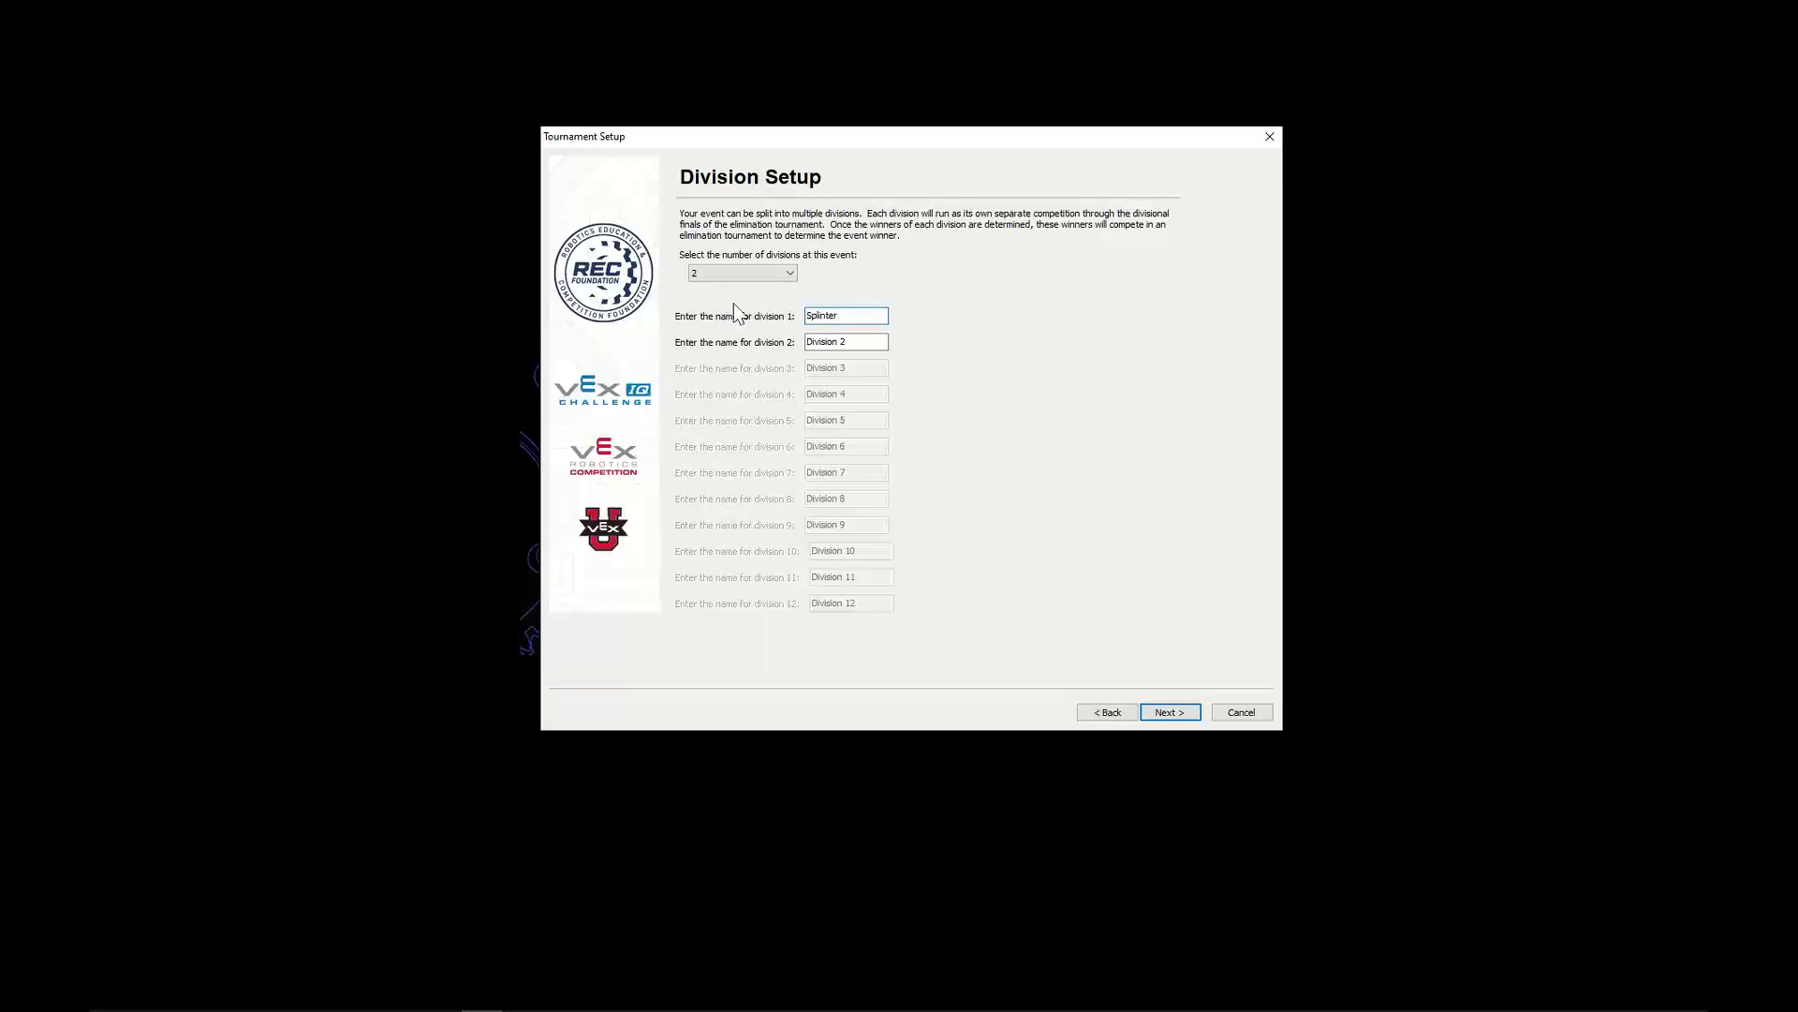
drag(875, 341, 754, 341)
text(Shredder)
click(1170, 714)
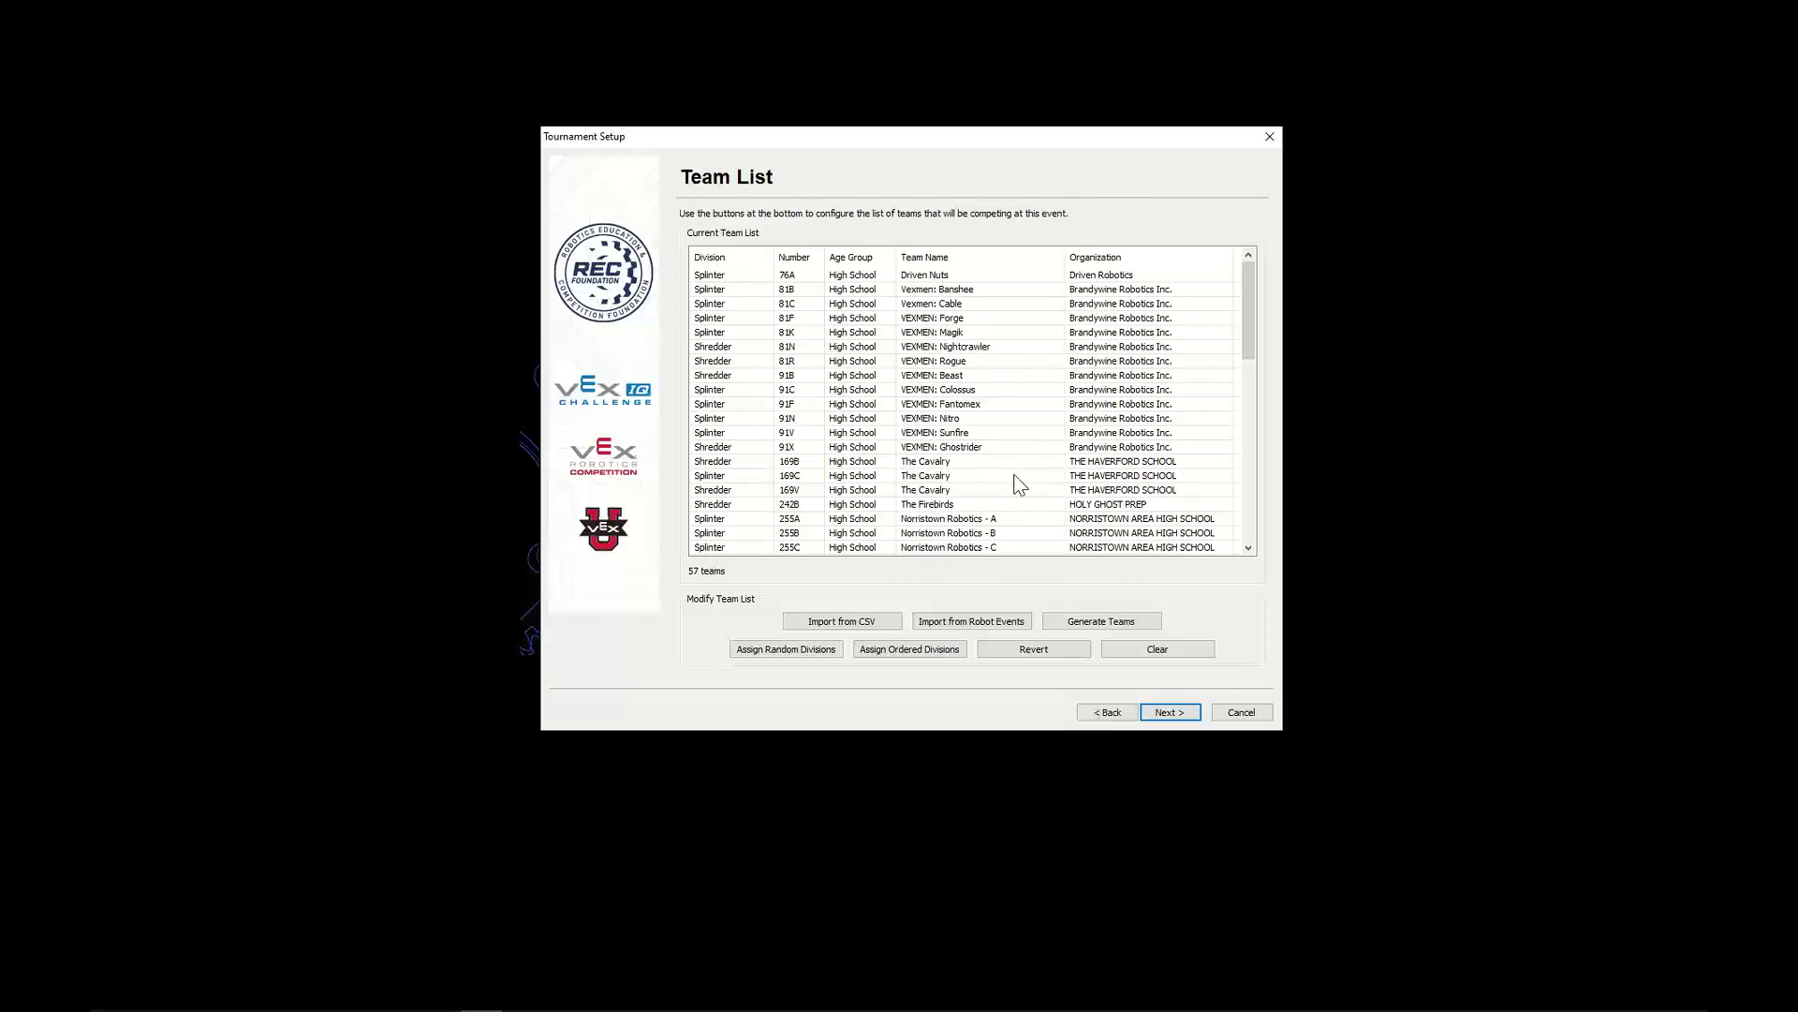
- Assign the 57 teams to Splinter and Shredder in ordered, alternating divisions, then continue
click(800, 649)
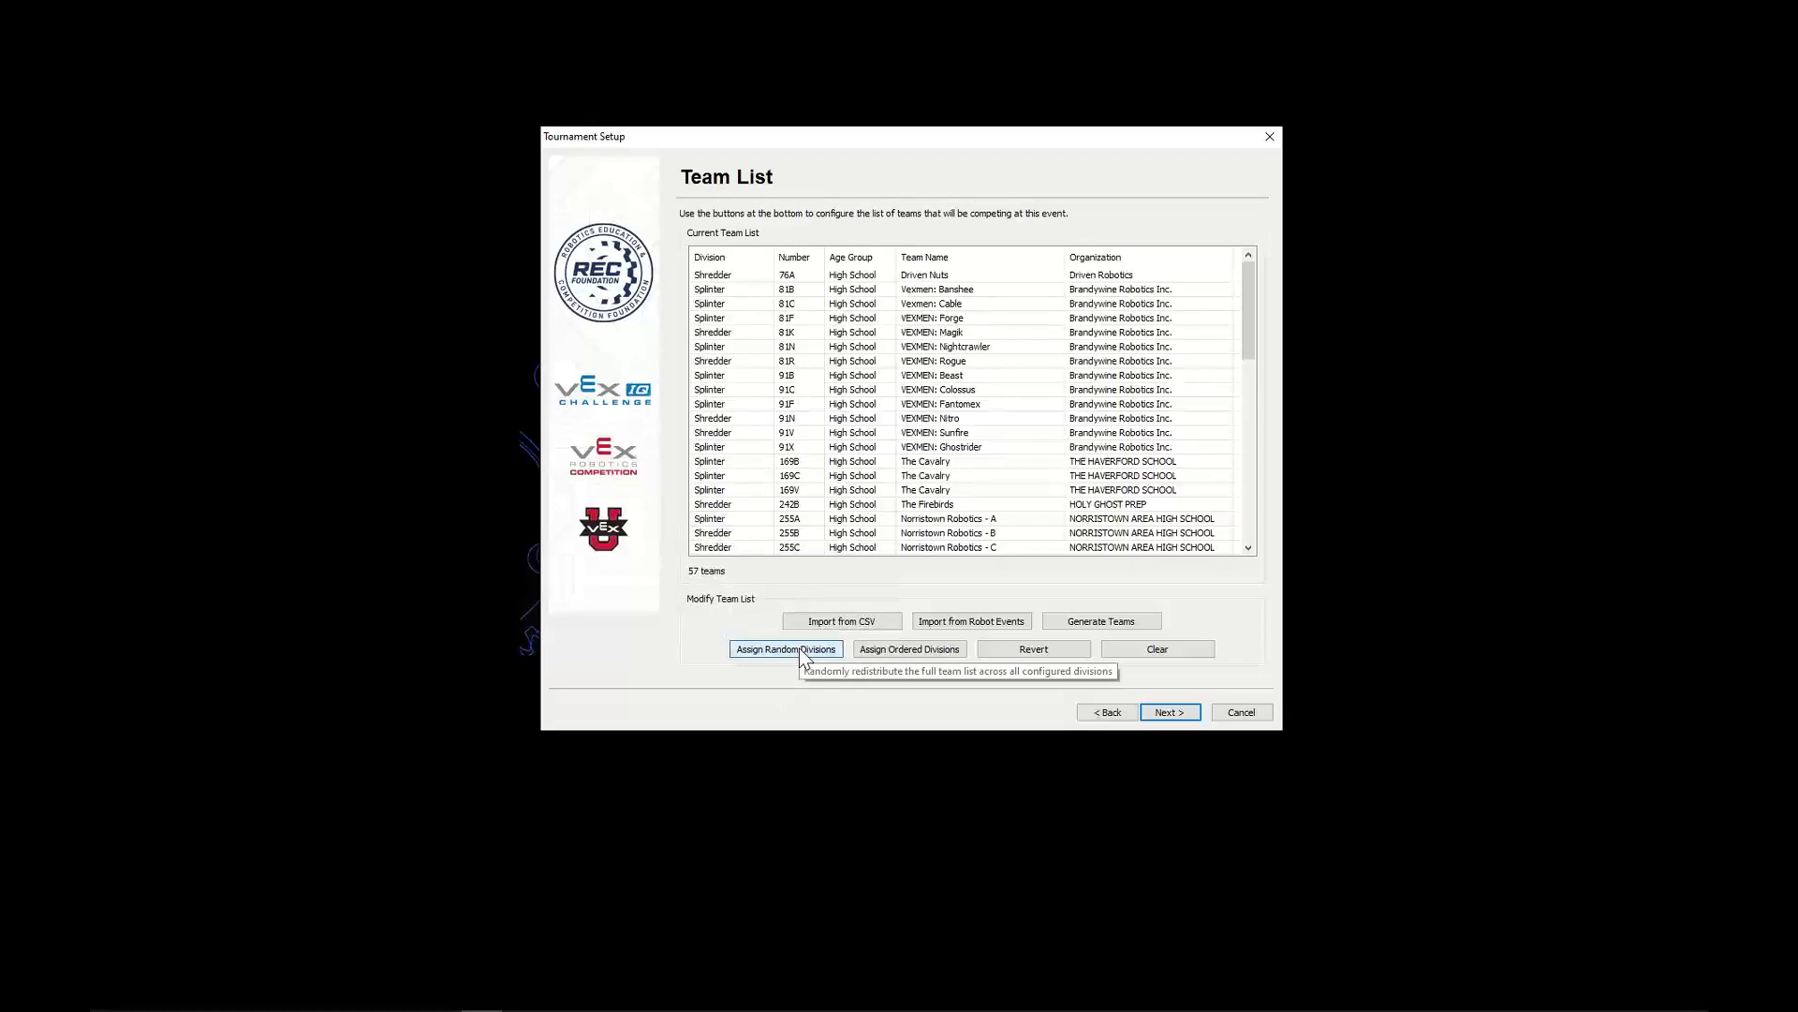
click(802, 652)
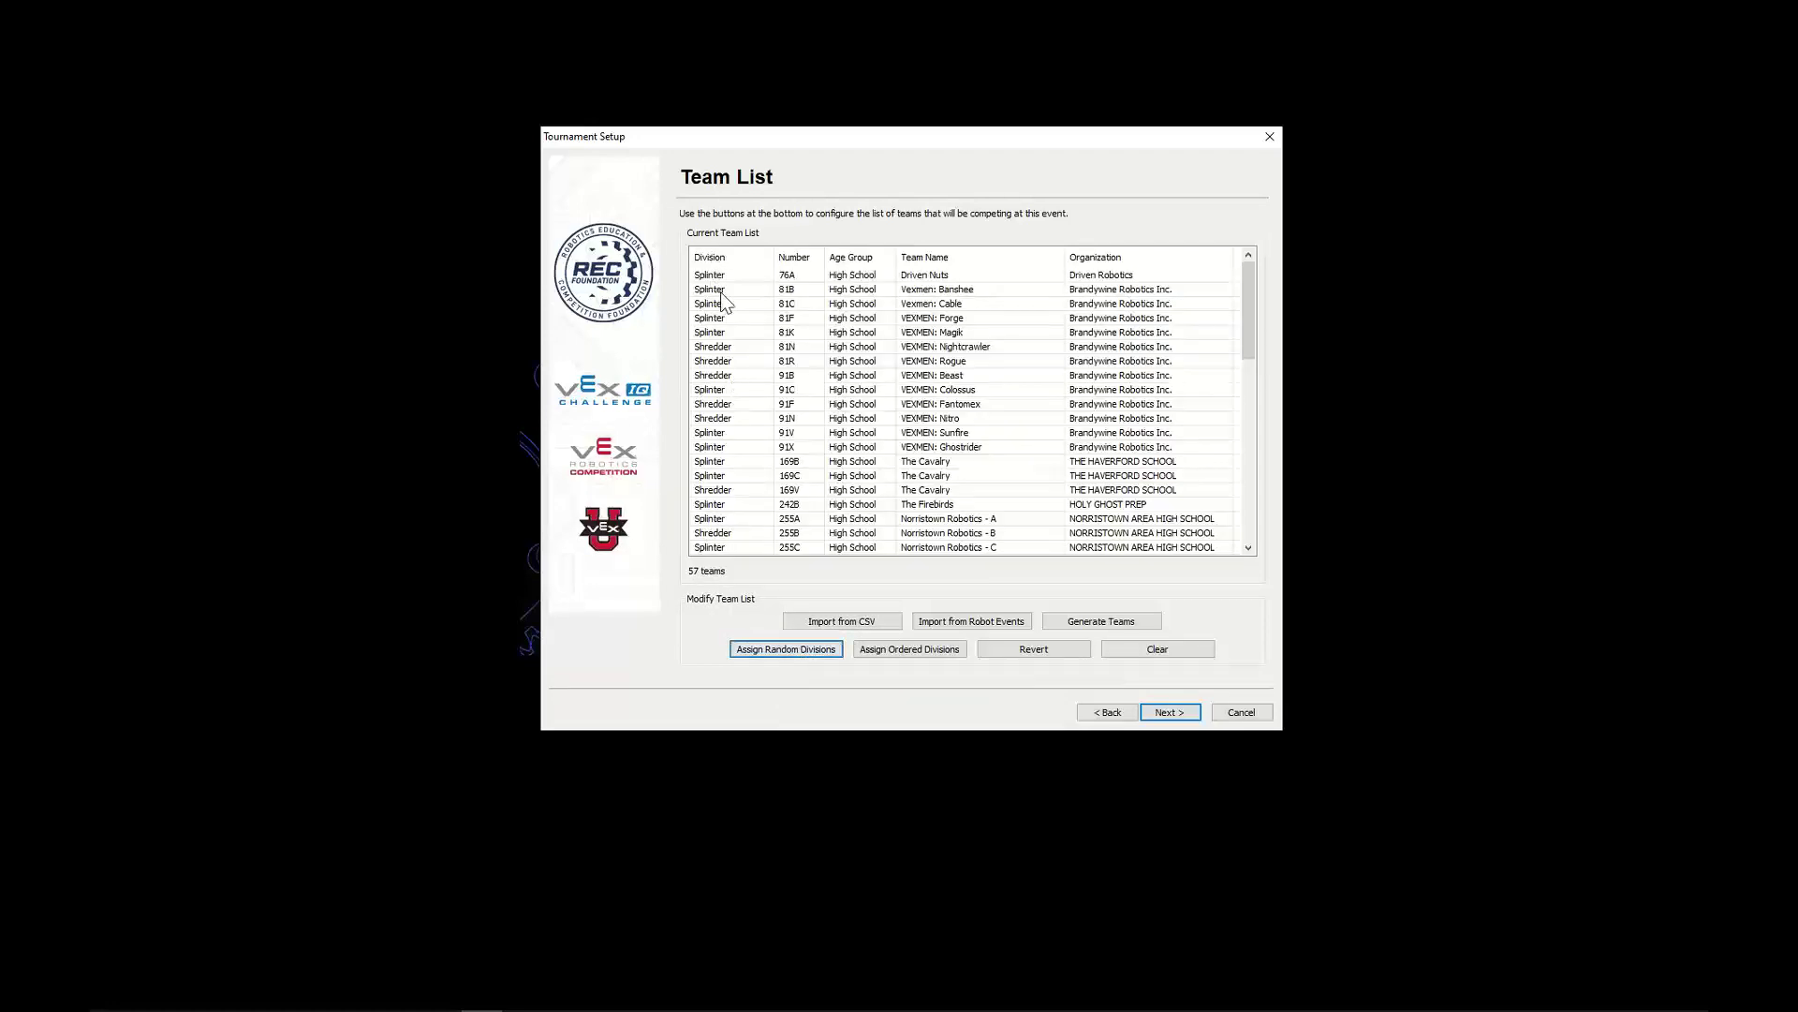
click(781, 653)
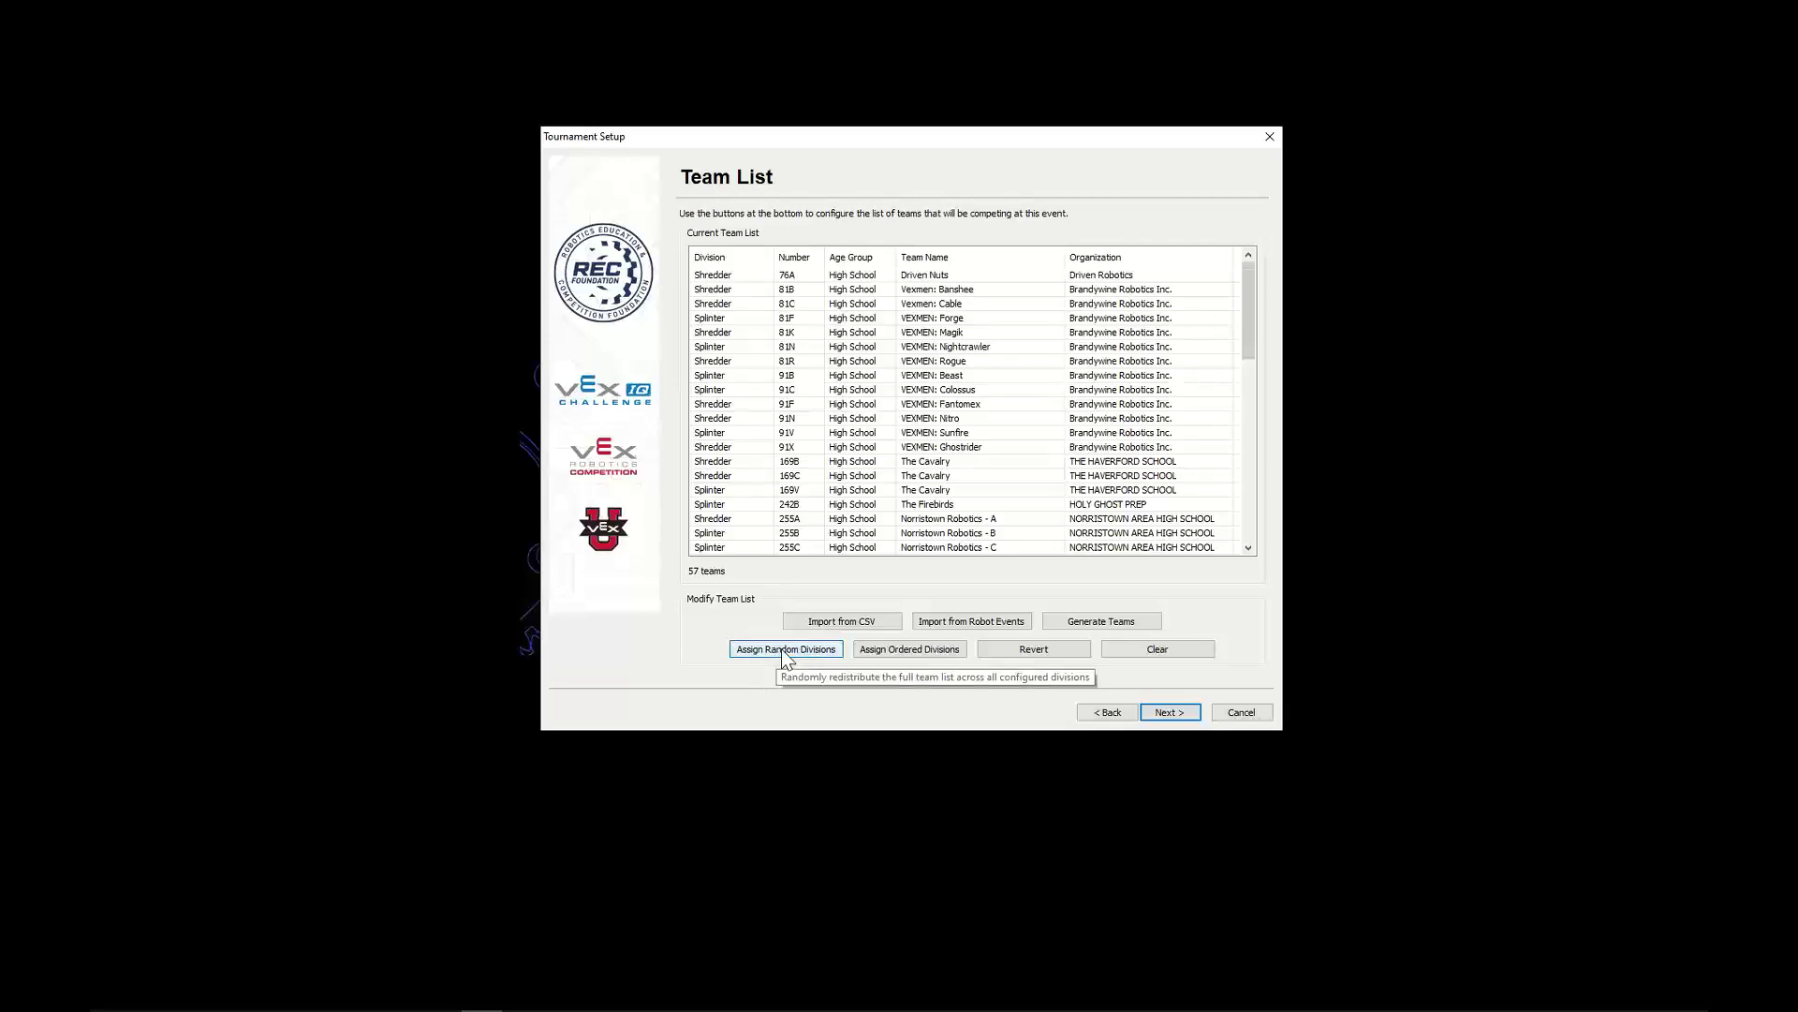
click(899, 652)
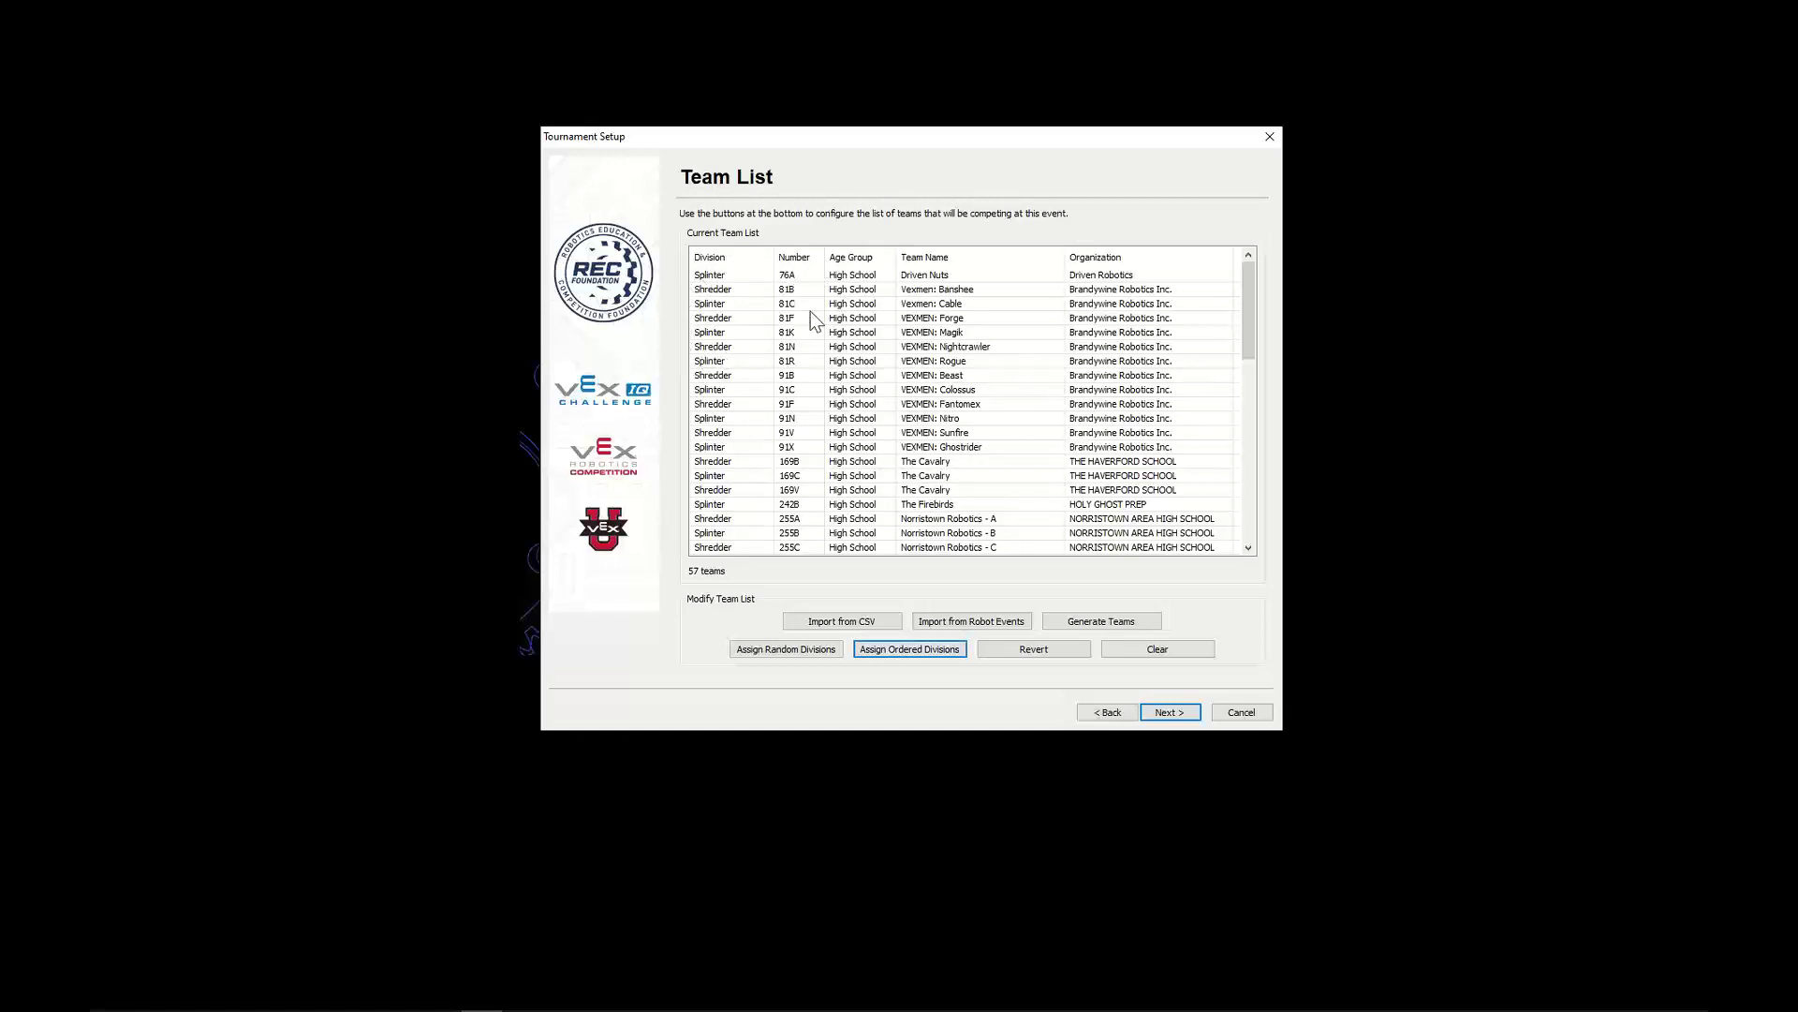
scroll(811, 314, down, 10)
scroll(812, 315, up, 10)
click(944, 652)
click(944, 652)
click(807, 655)
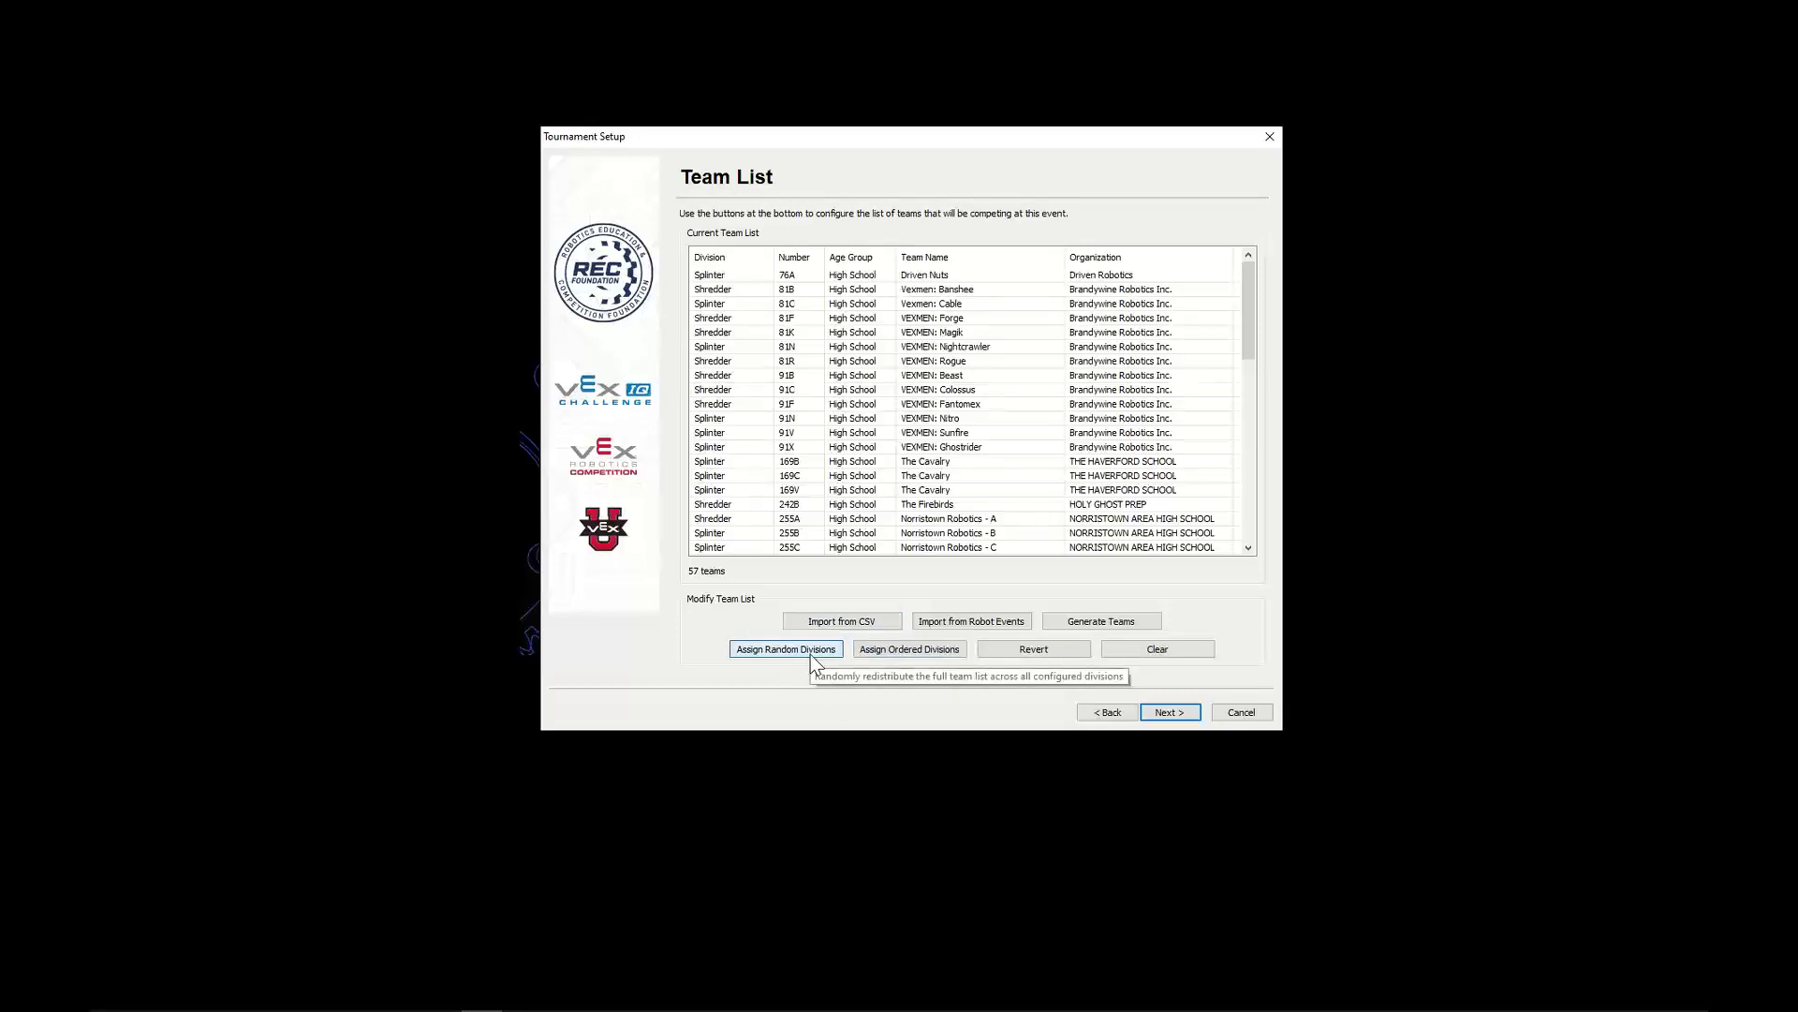
click(880, 661)
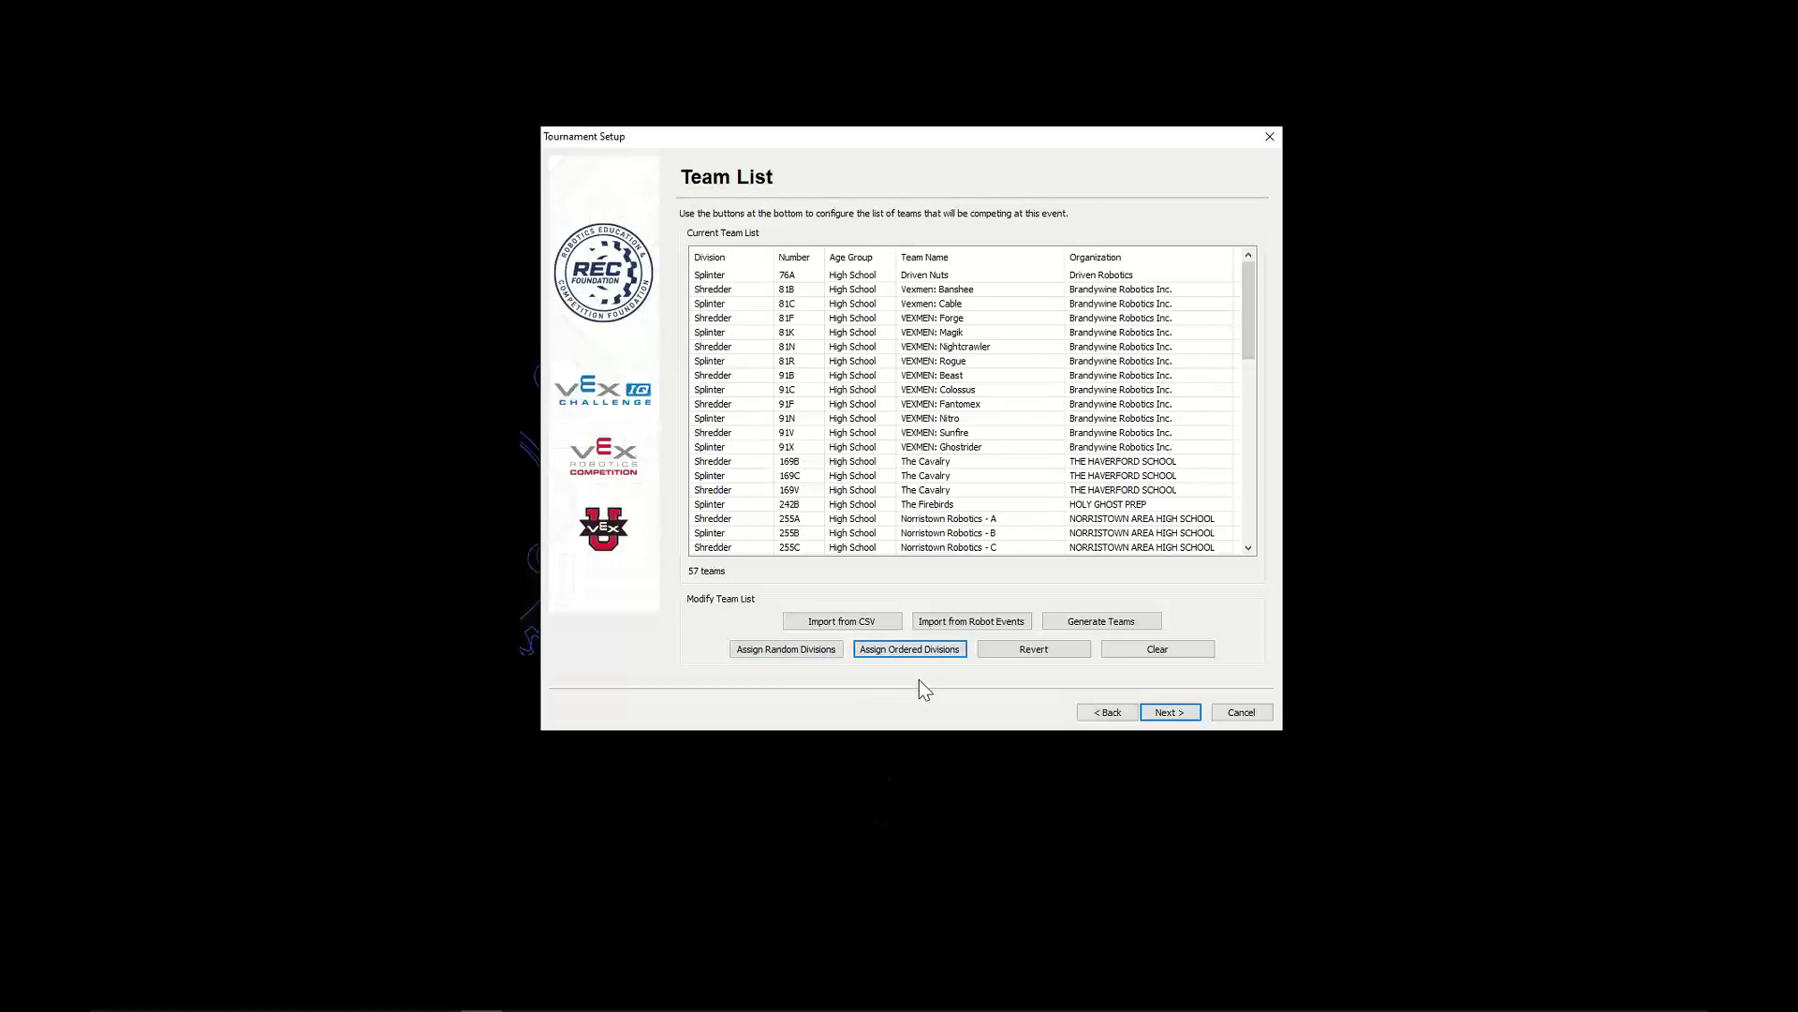
click(922, 651)
click(1168, 714)
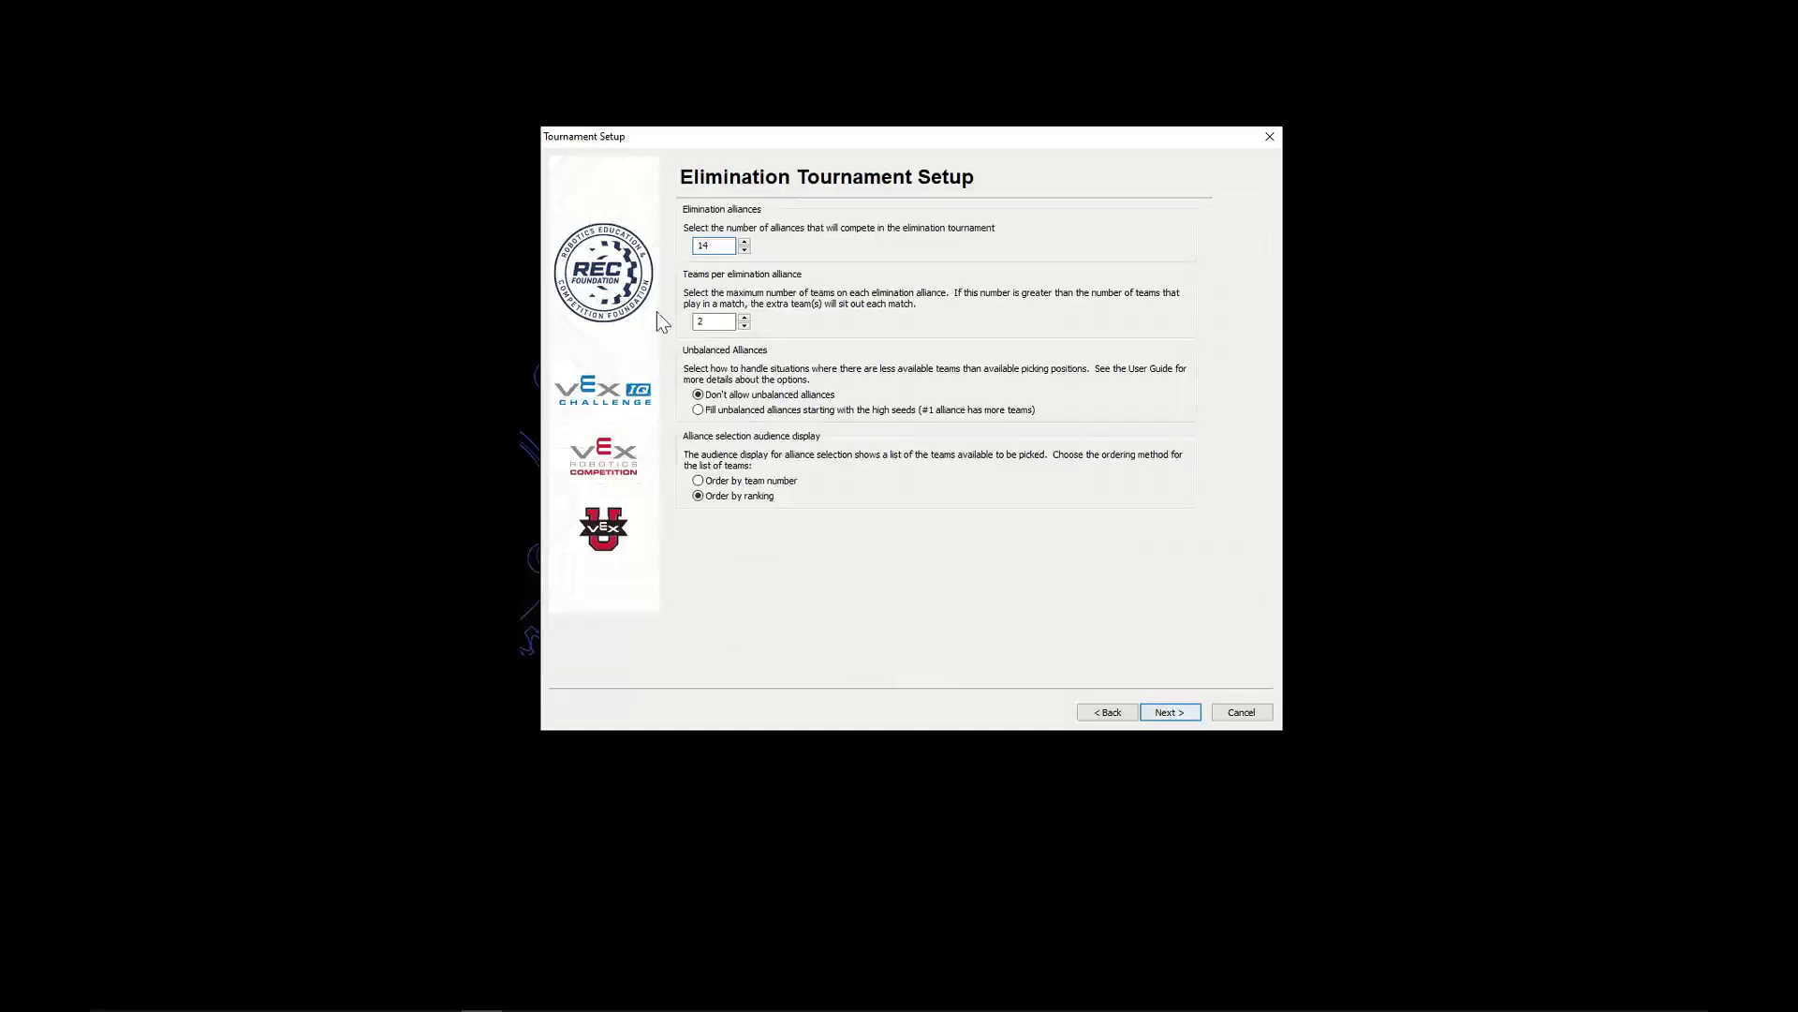
- Set elimination alliances to 8 and continue to the Field Set page
double_click(704, 246)
text(8)
click(1171, 713)
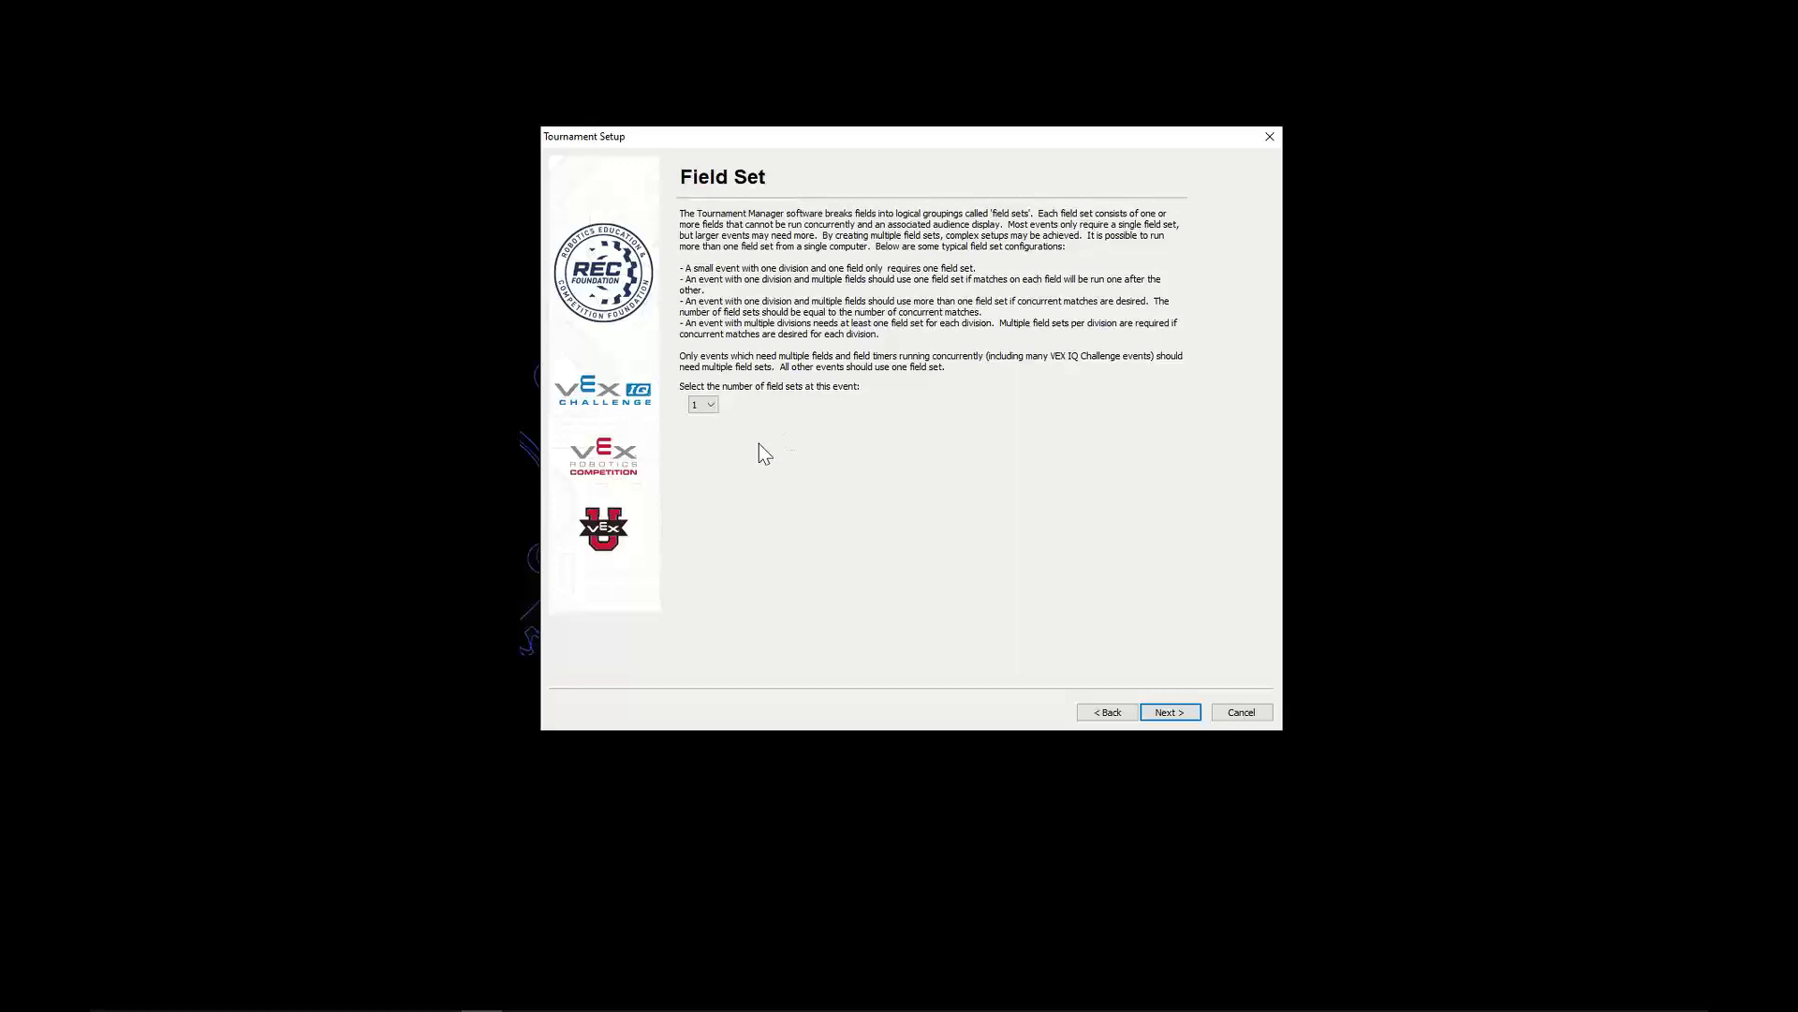
- Use 2 field sets and make set #1 Splinter with fields Red and Green instead of Field 1
click(694, 409)
click(701, 428)
click(1168, 713)
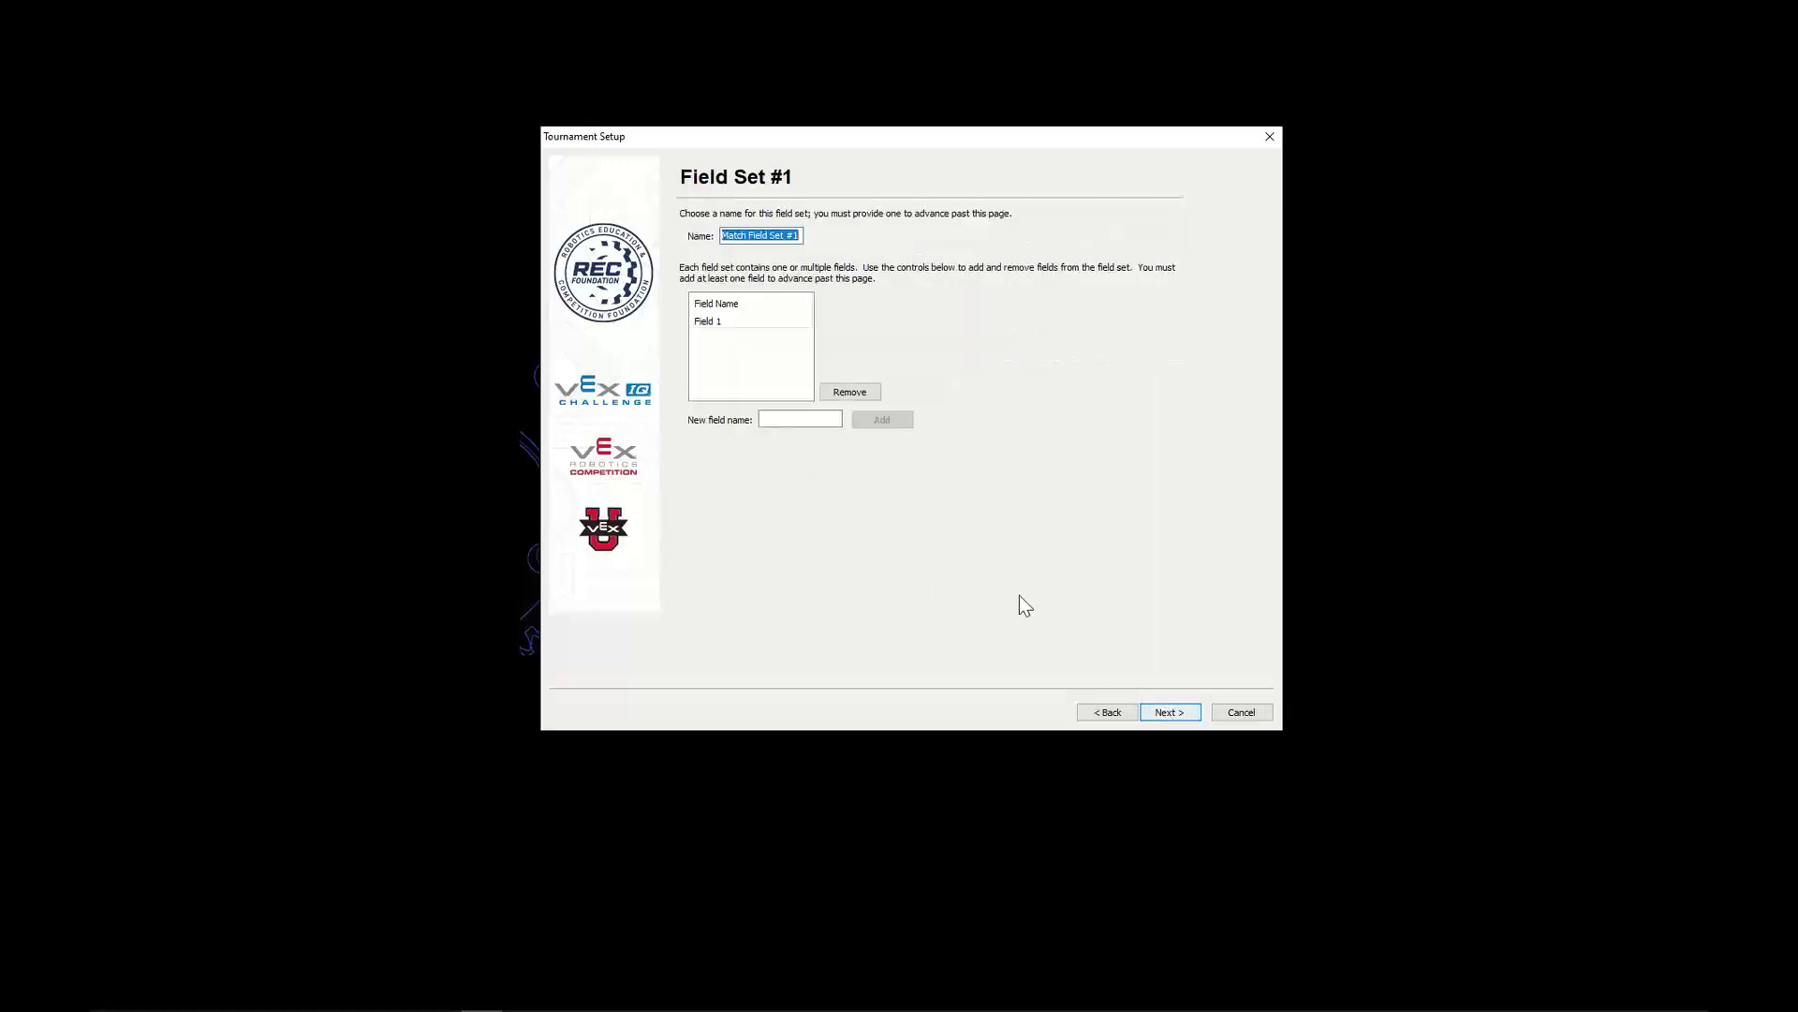
text(Splinter)
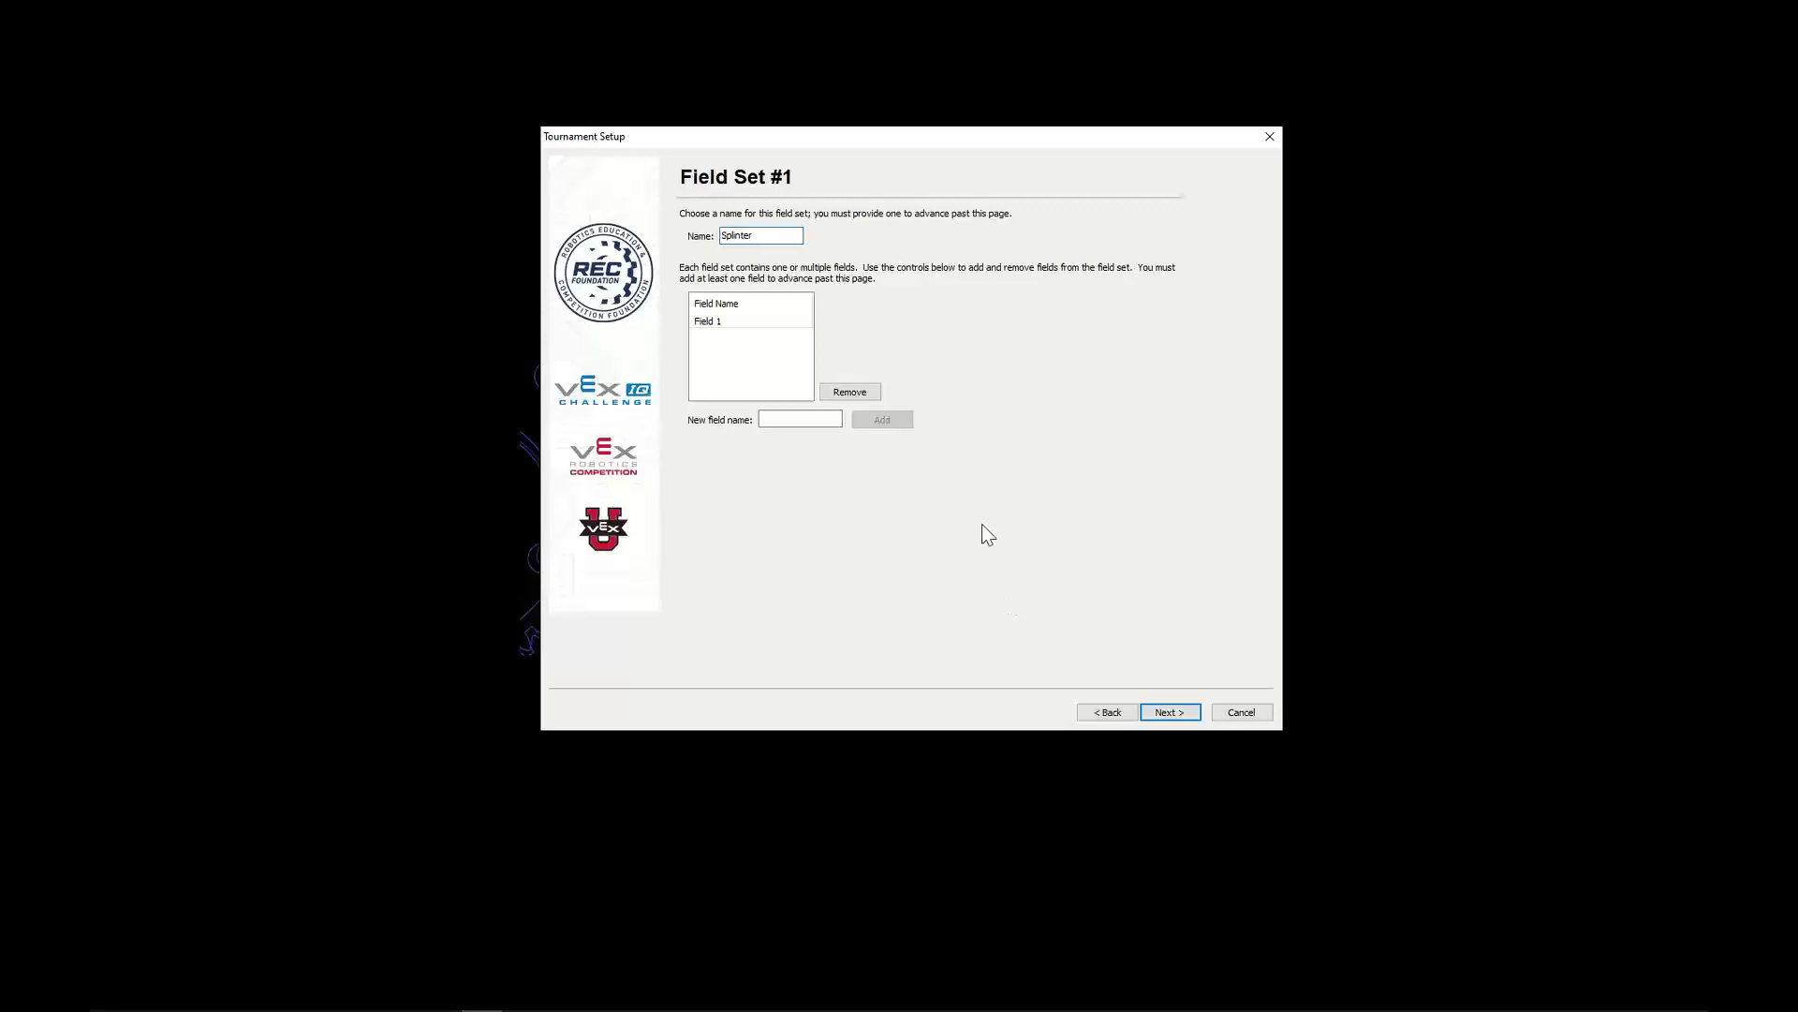
click(737, 321)
click(850, 392)
click(797, 418)
text(Red)
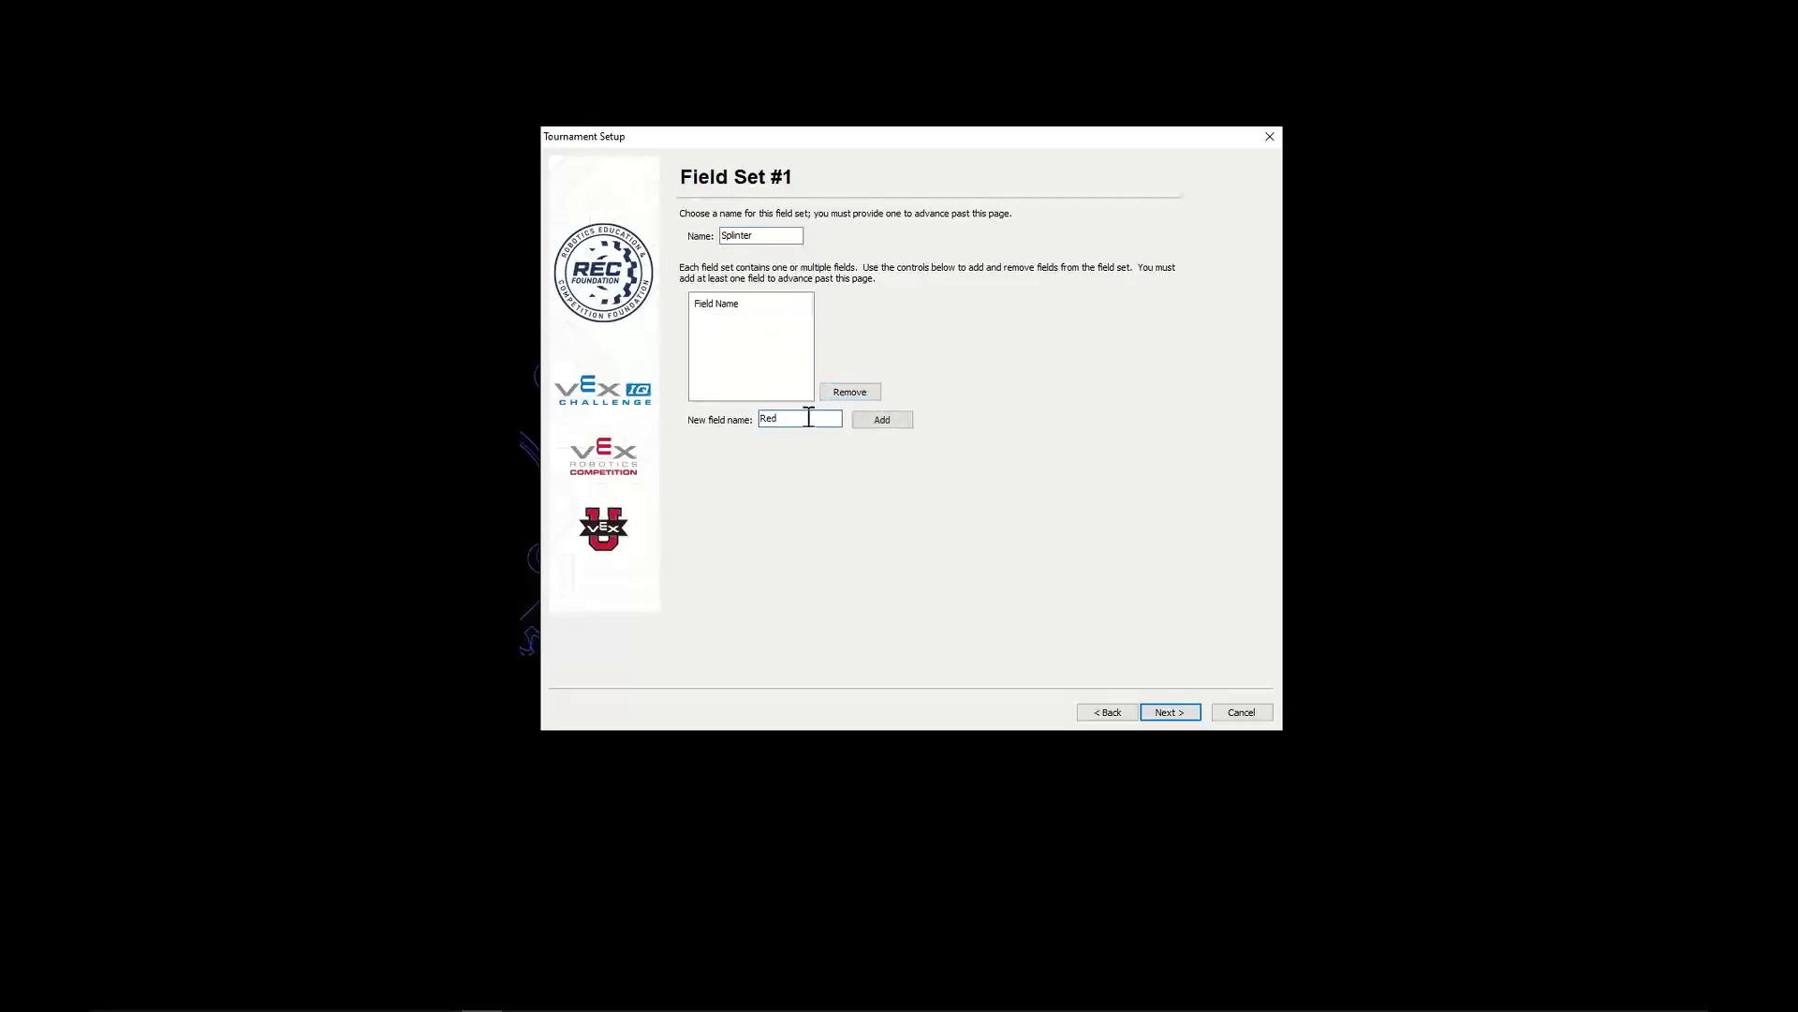
click(874, 422)
text(Green)
click(886, 421)
- Name field set #2 Shredder and add fields Pink and Orange
click(1171, 712)
click(787, 234)
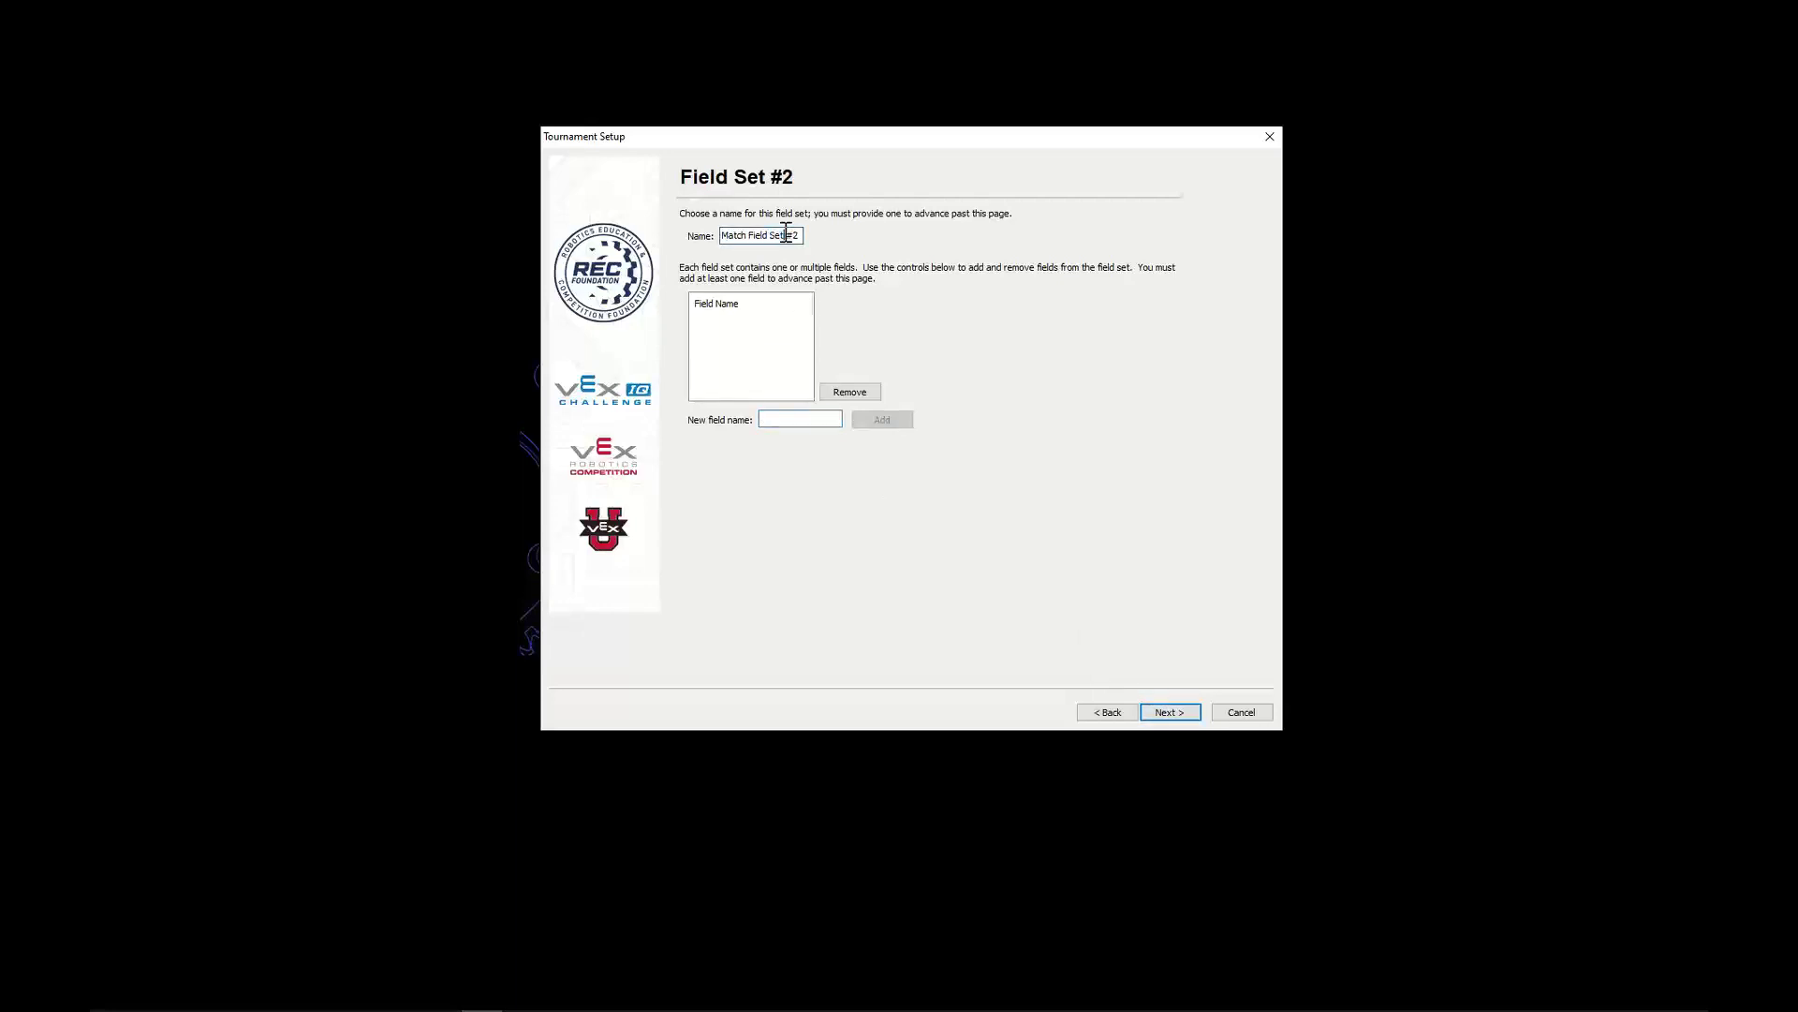
drag(803, 235, 659, 225)
text(Shredder)
click(828, 423)
text(Pink)
click(885, 420)
text(Orange)
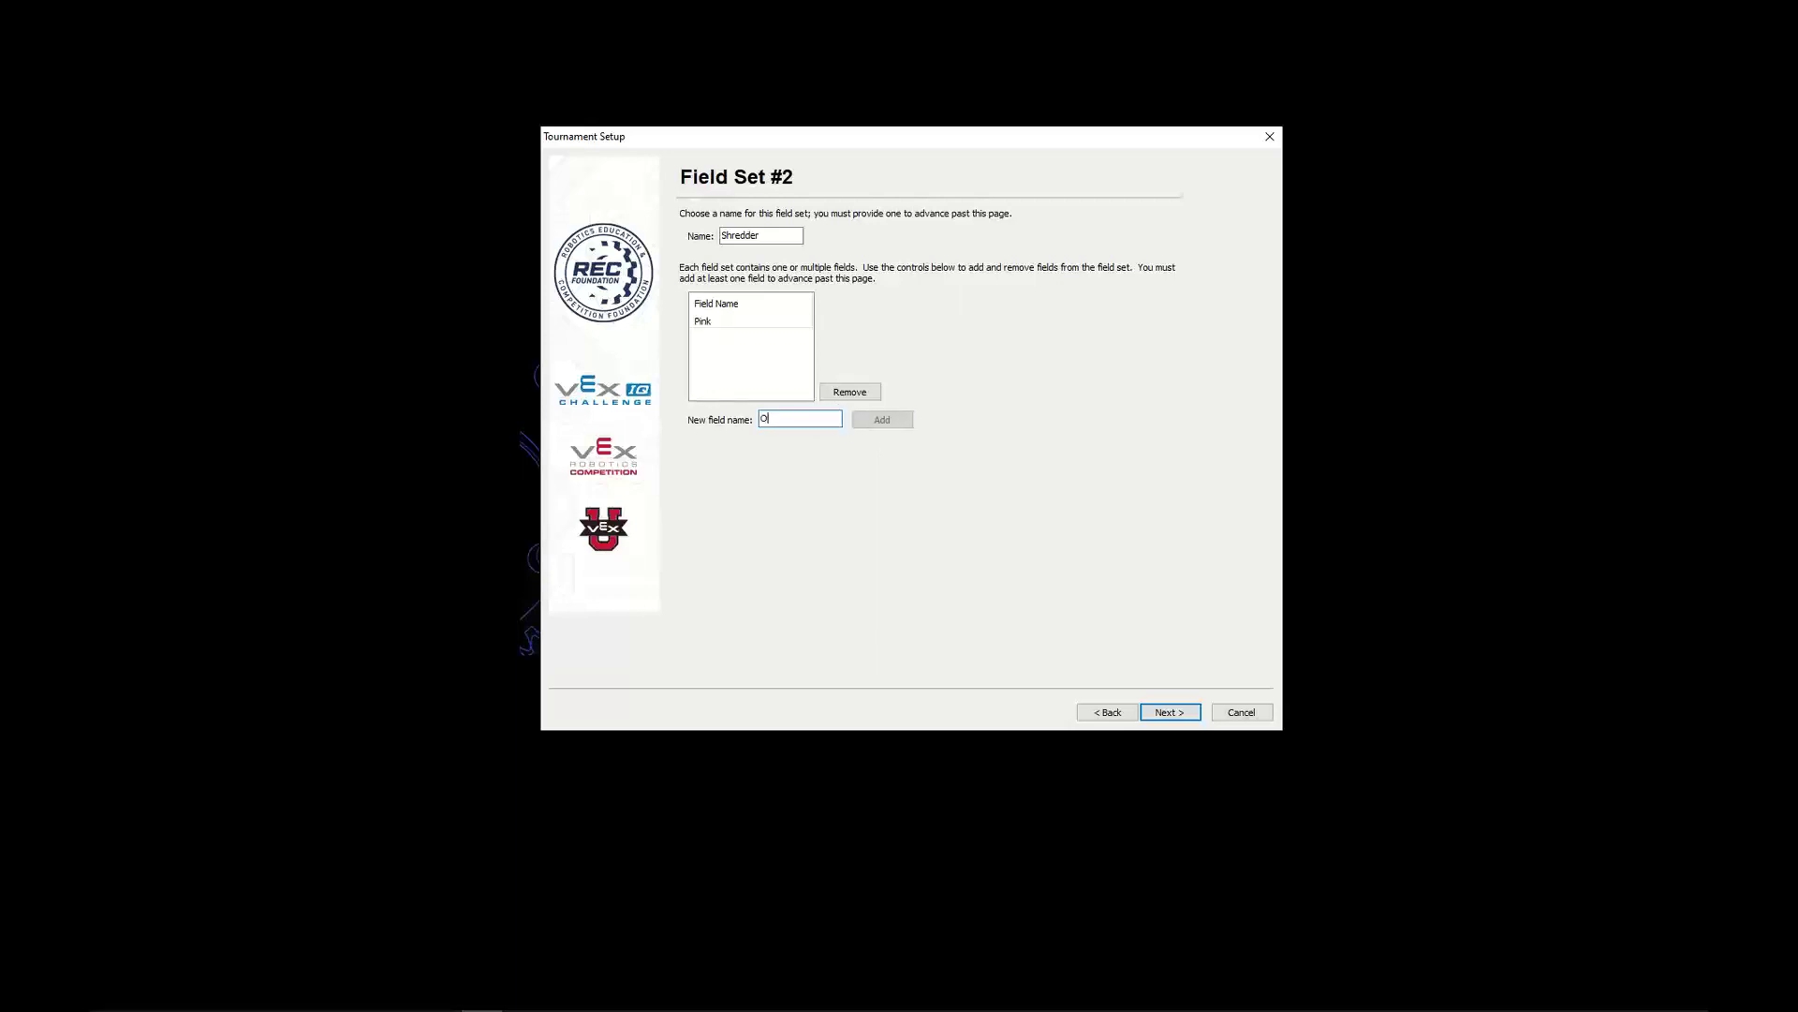
click(906, 423)
- Skip Skills Challenges and enter the pit display name Shredder Pit Display
click(1180, 714)
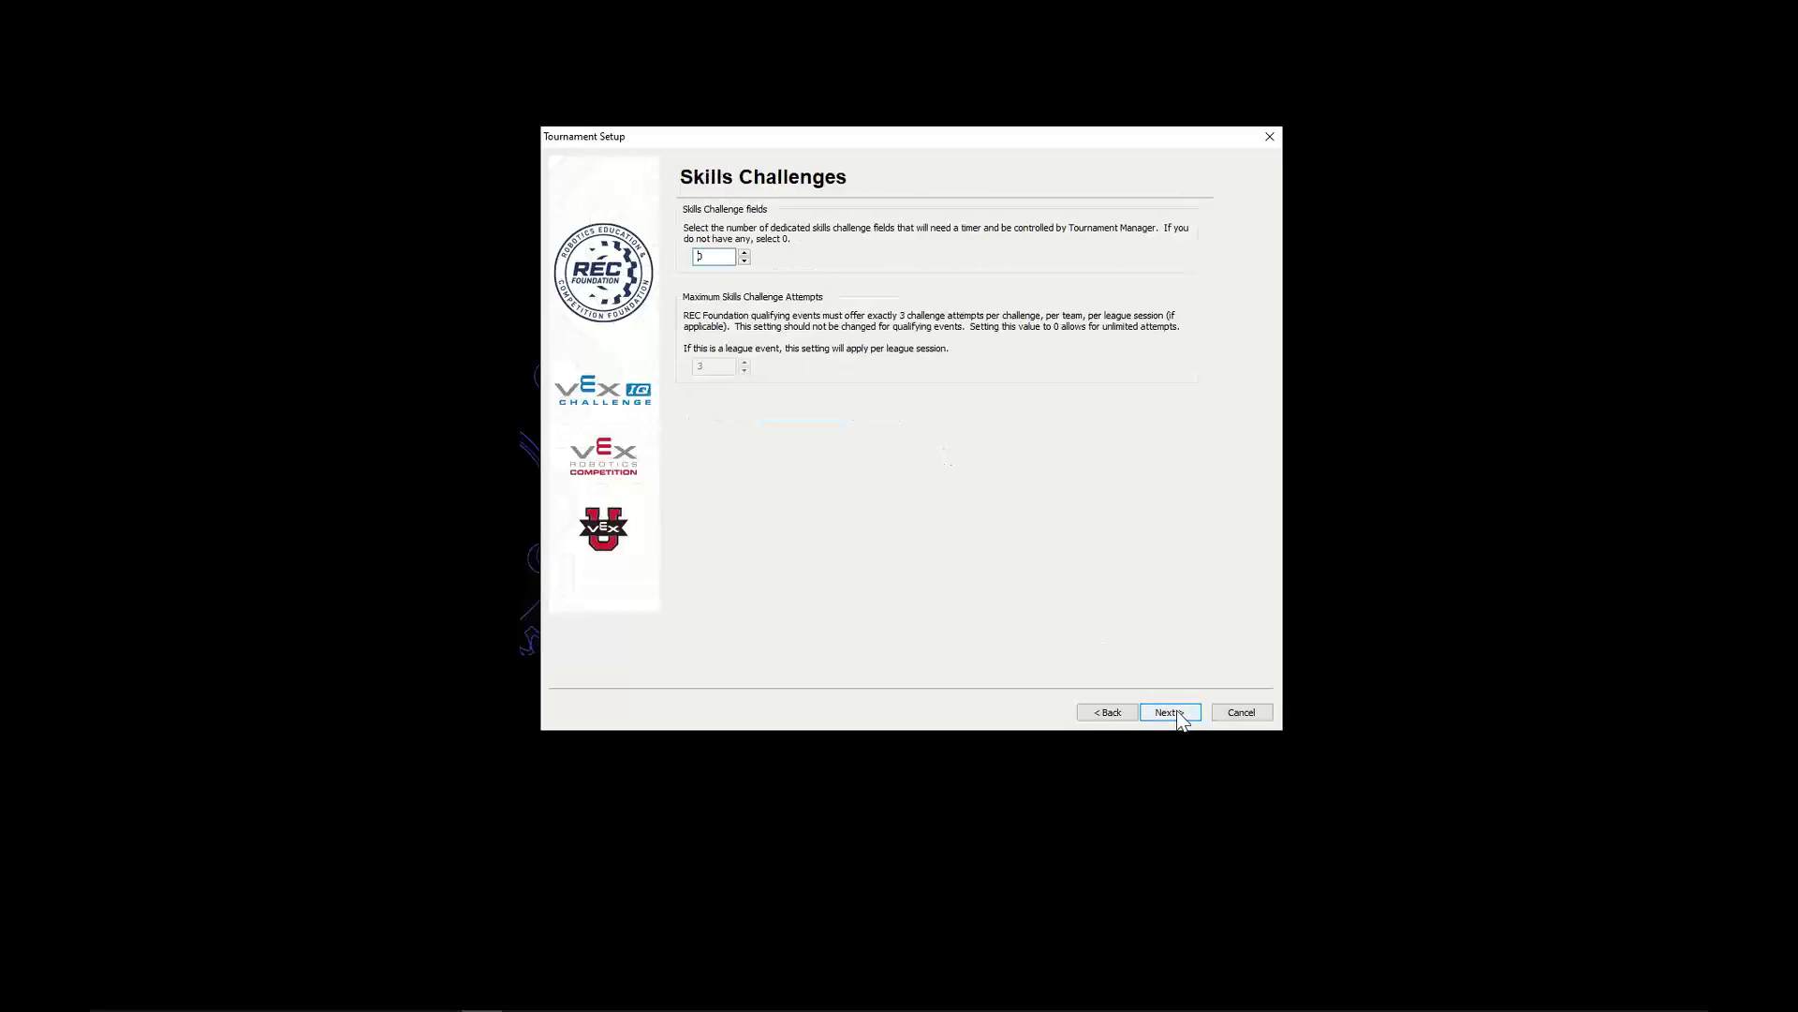
click(1172, 714)
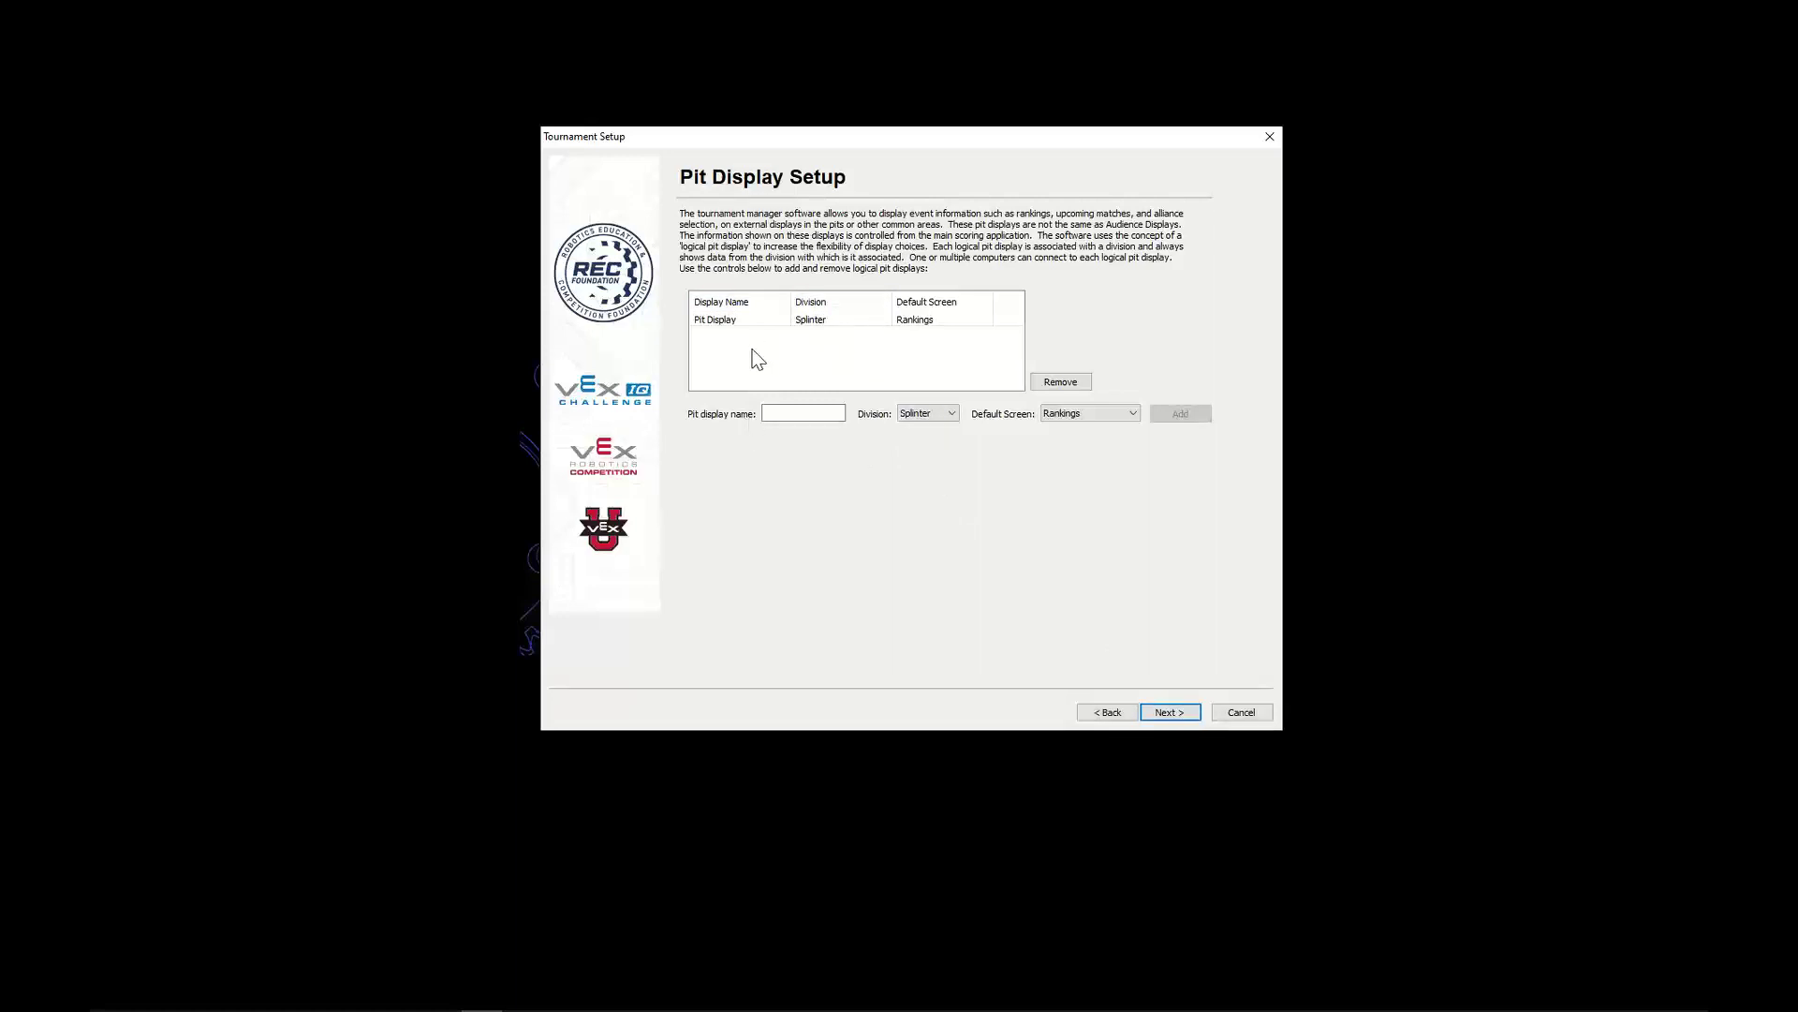
click(806, 411)
text(Shreede)
key(BackSpace)
key(BackSpace)
key(BackSpace)
text(dder Pit Display 1)
- Keep the Splinter division, dismiss the unsaved warning and add the pit display to the table
click(900, 418)
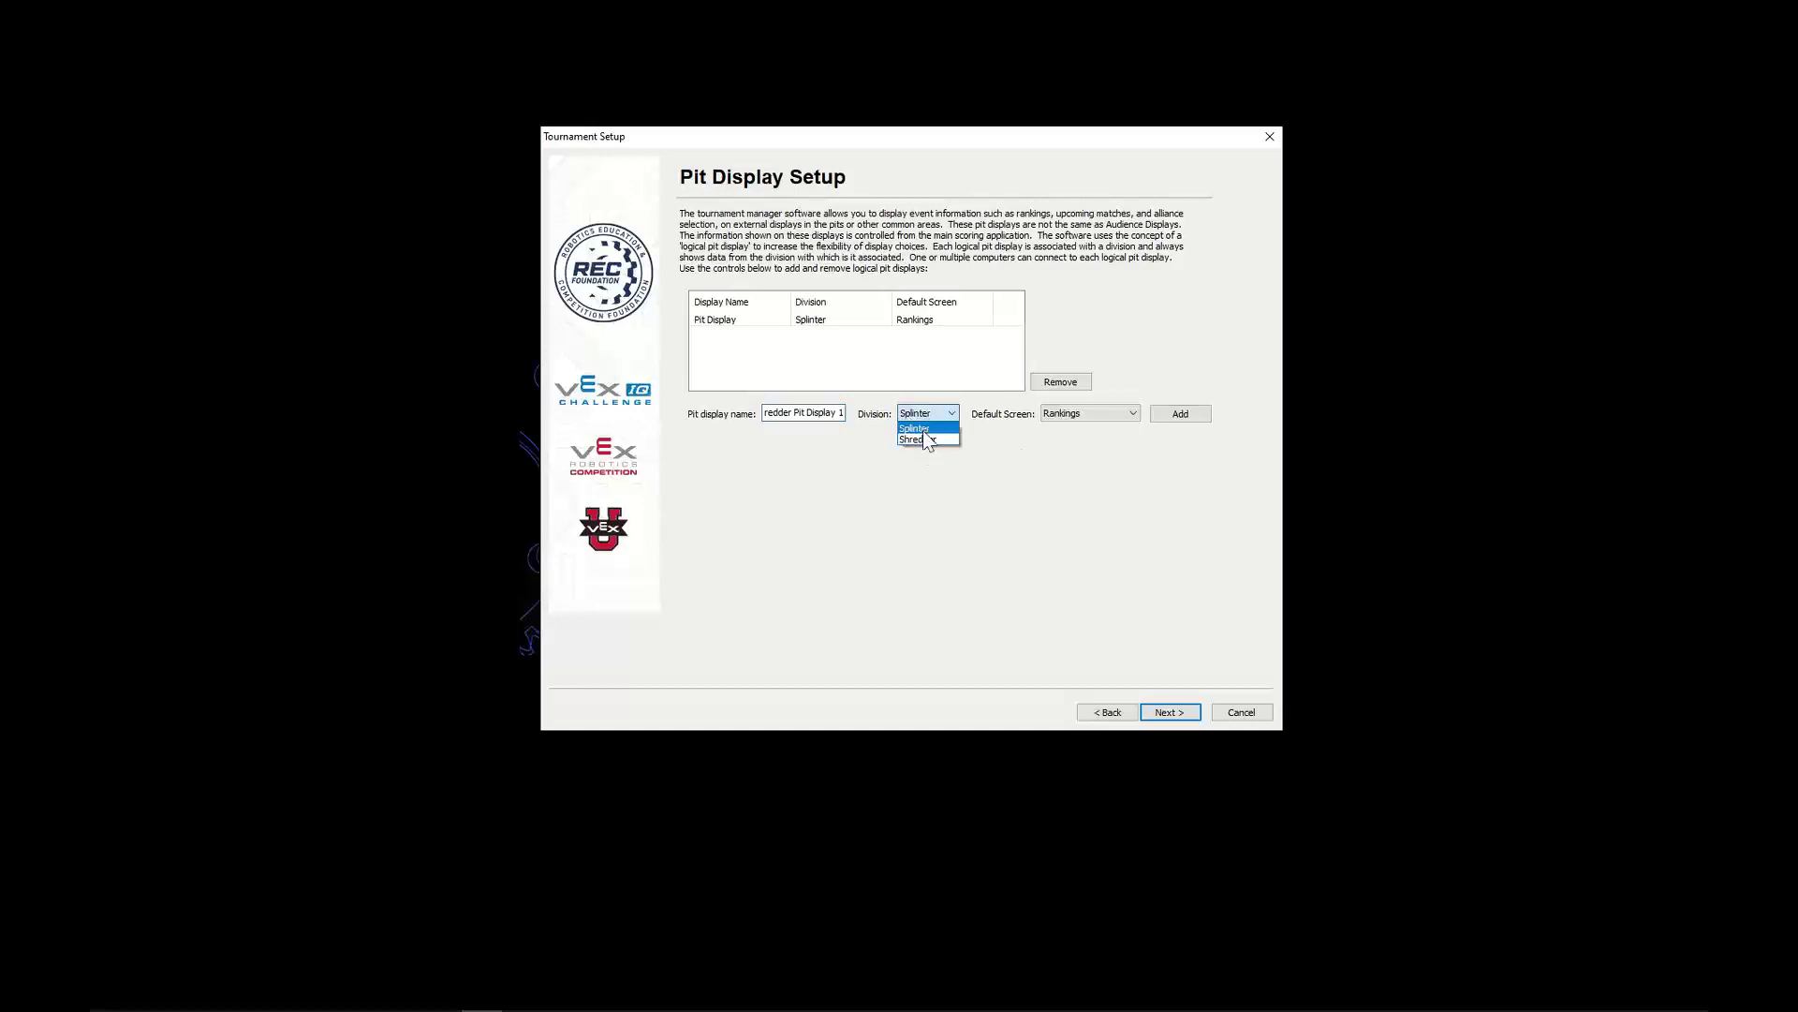
click(931, 430)
click(816, 422)
triple_click(816, 421)
click(913, 415)
click(867, 520)
click(1165, 714)
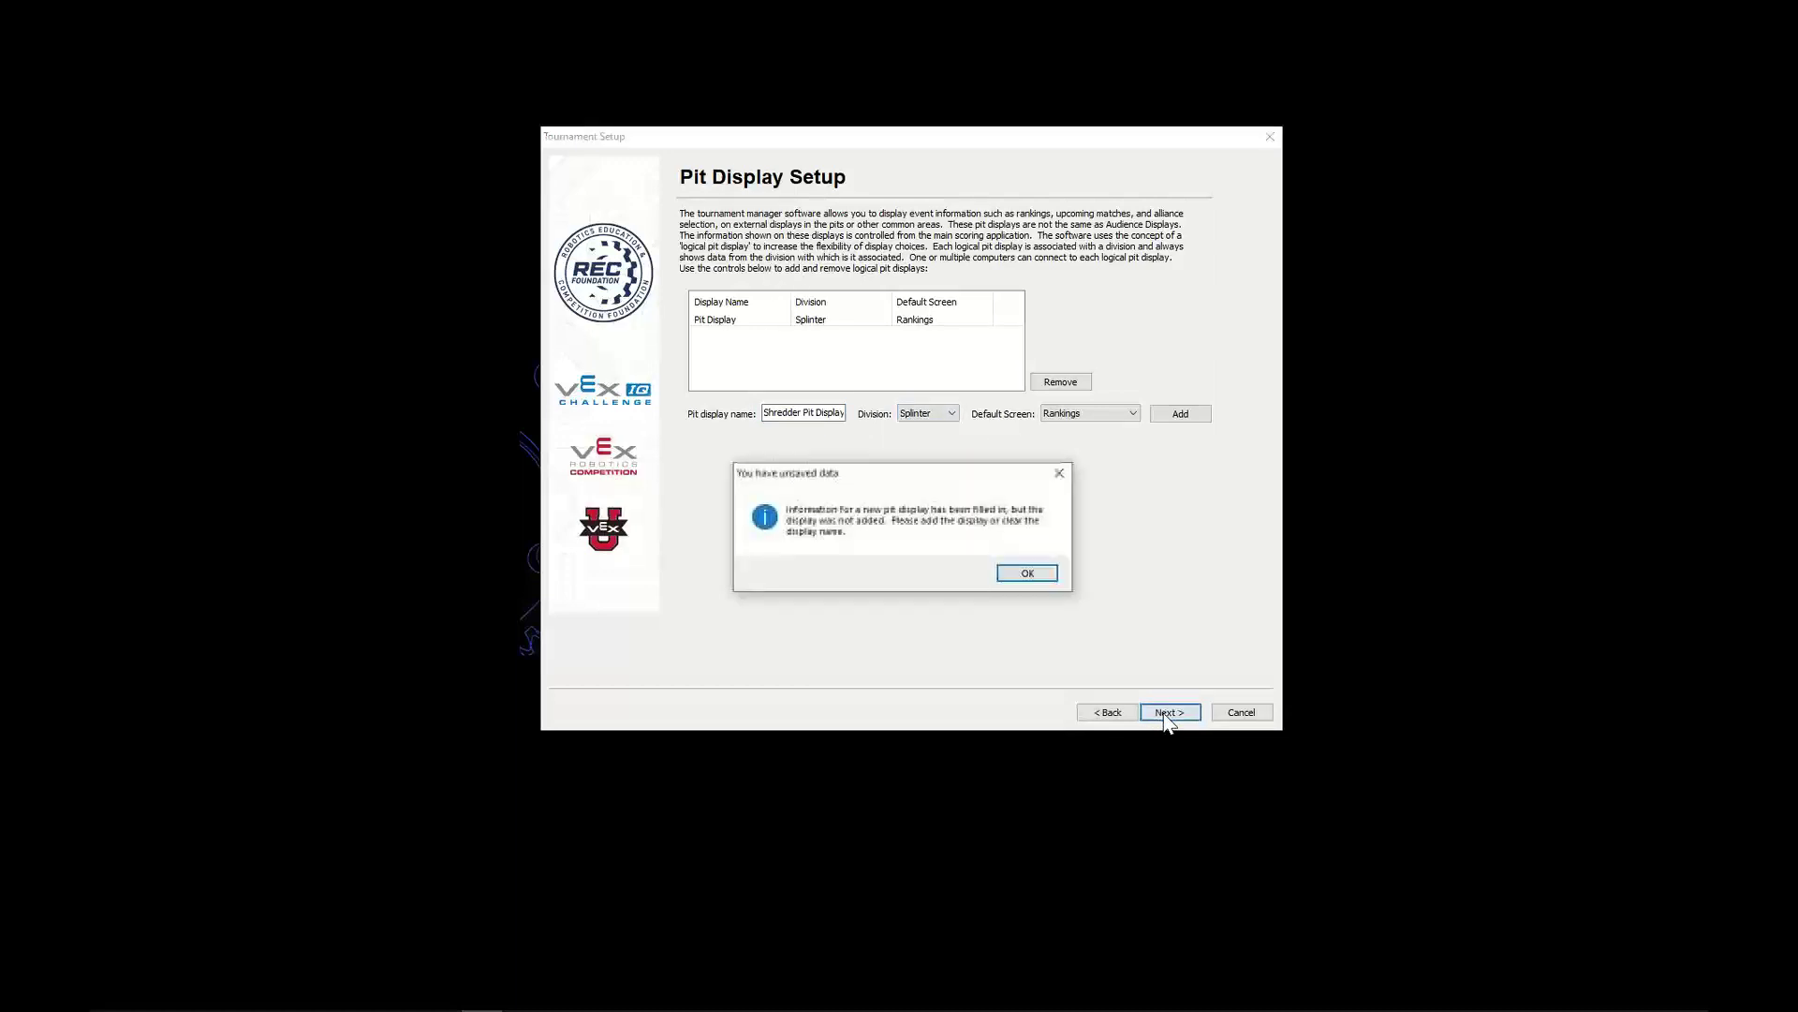
click(1034, 569)
click(1184, 414)
- Add a Qualification block from 9:00 to 9:45 AM with 6-minute cycles, then continue
click(1165, 714)
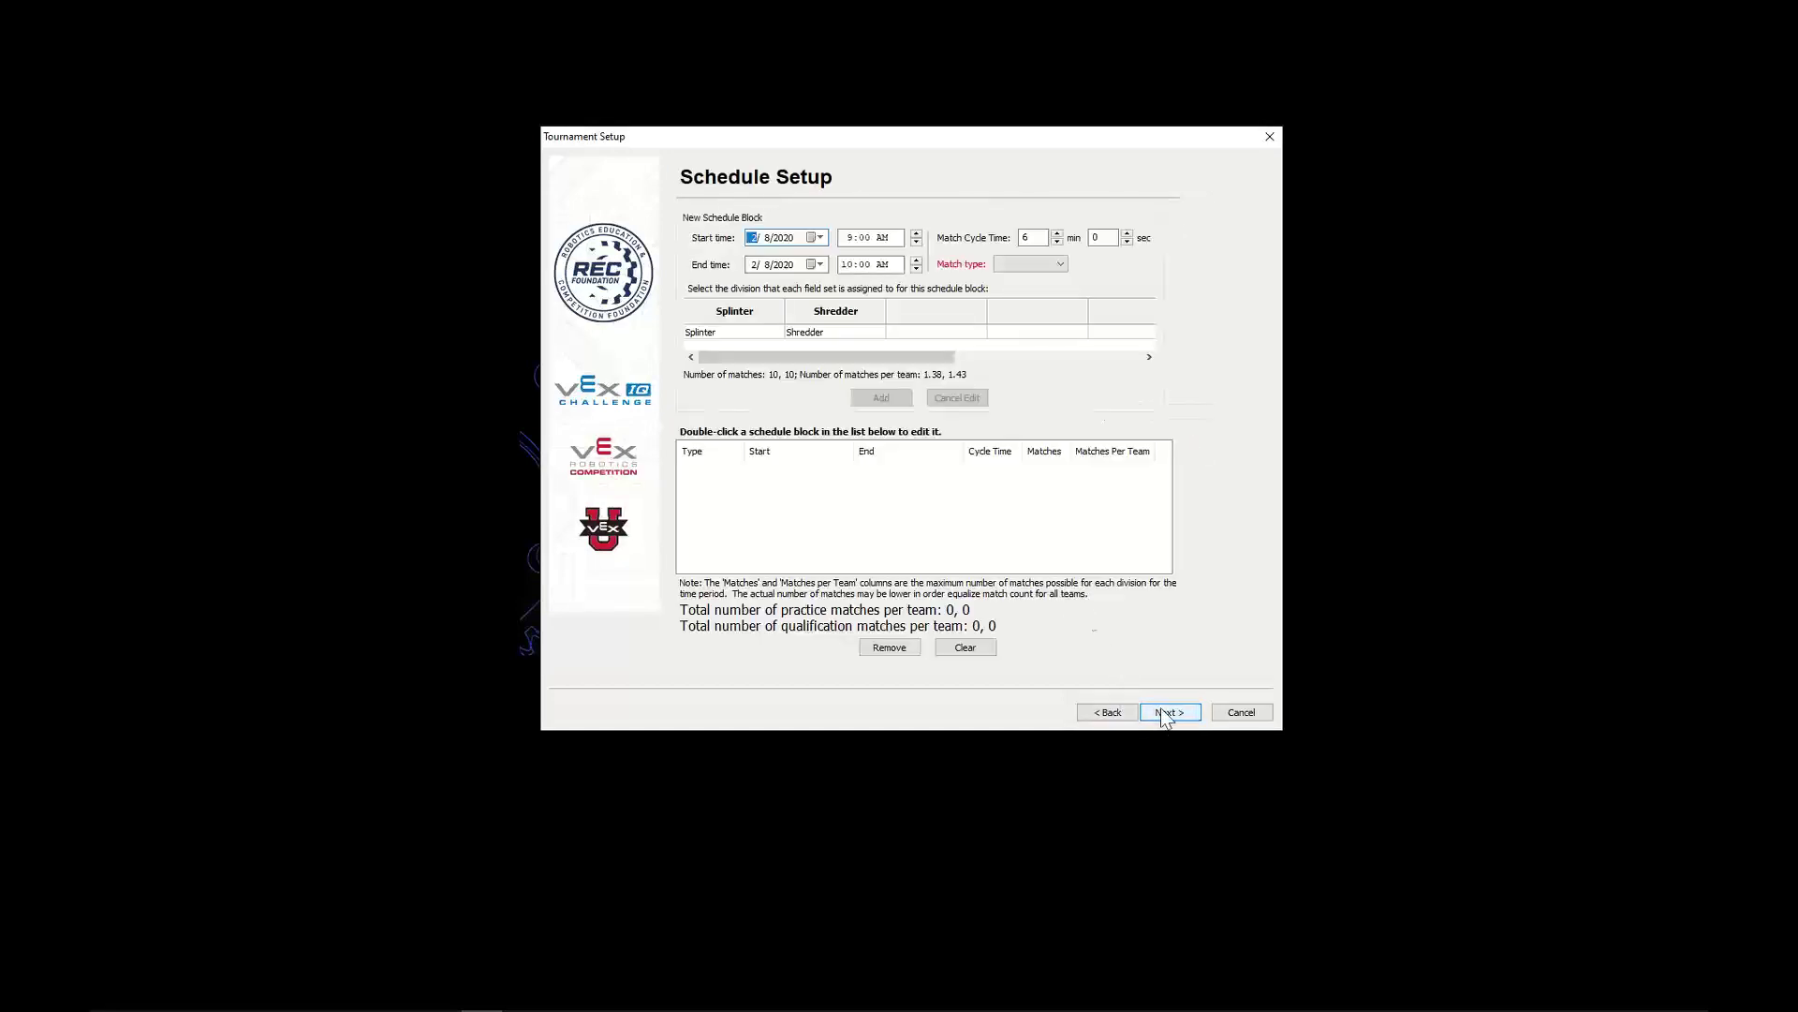
click(856, 263)
text(945)
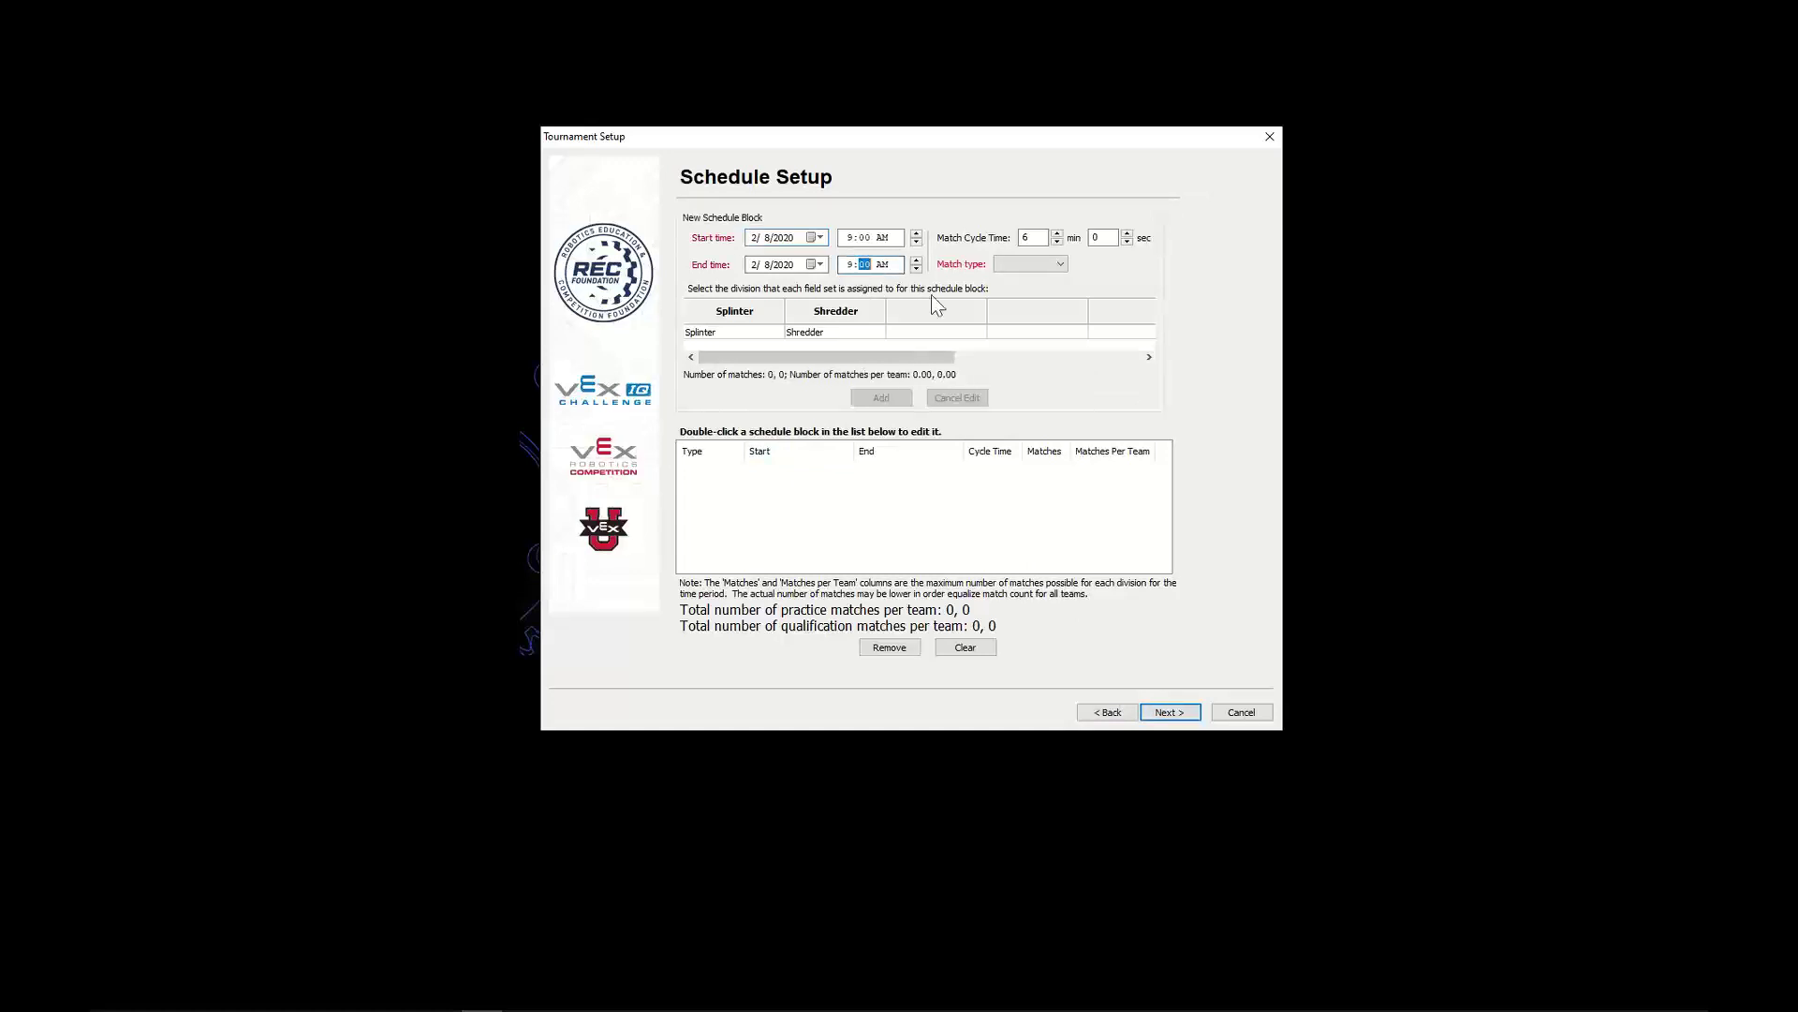
click(1012, 264)
click(1014, 289)
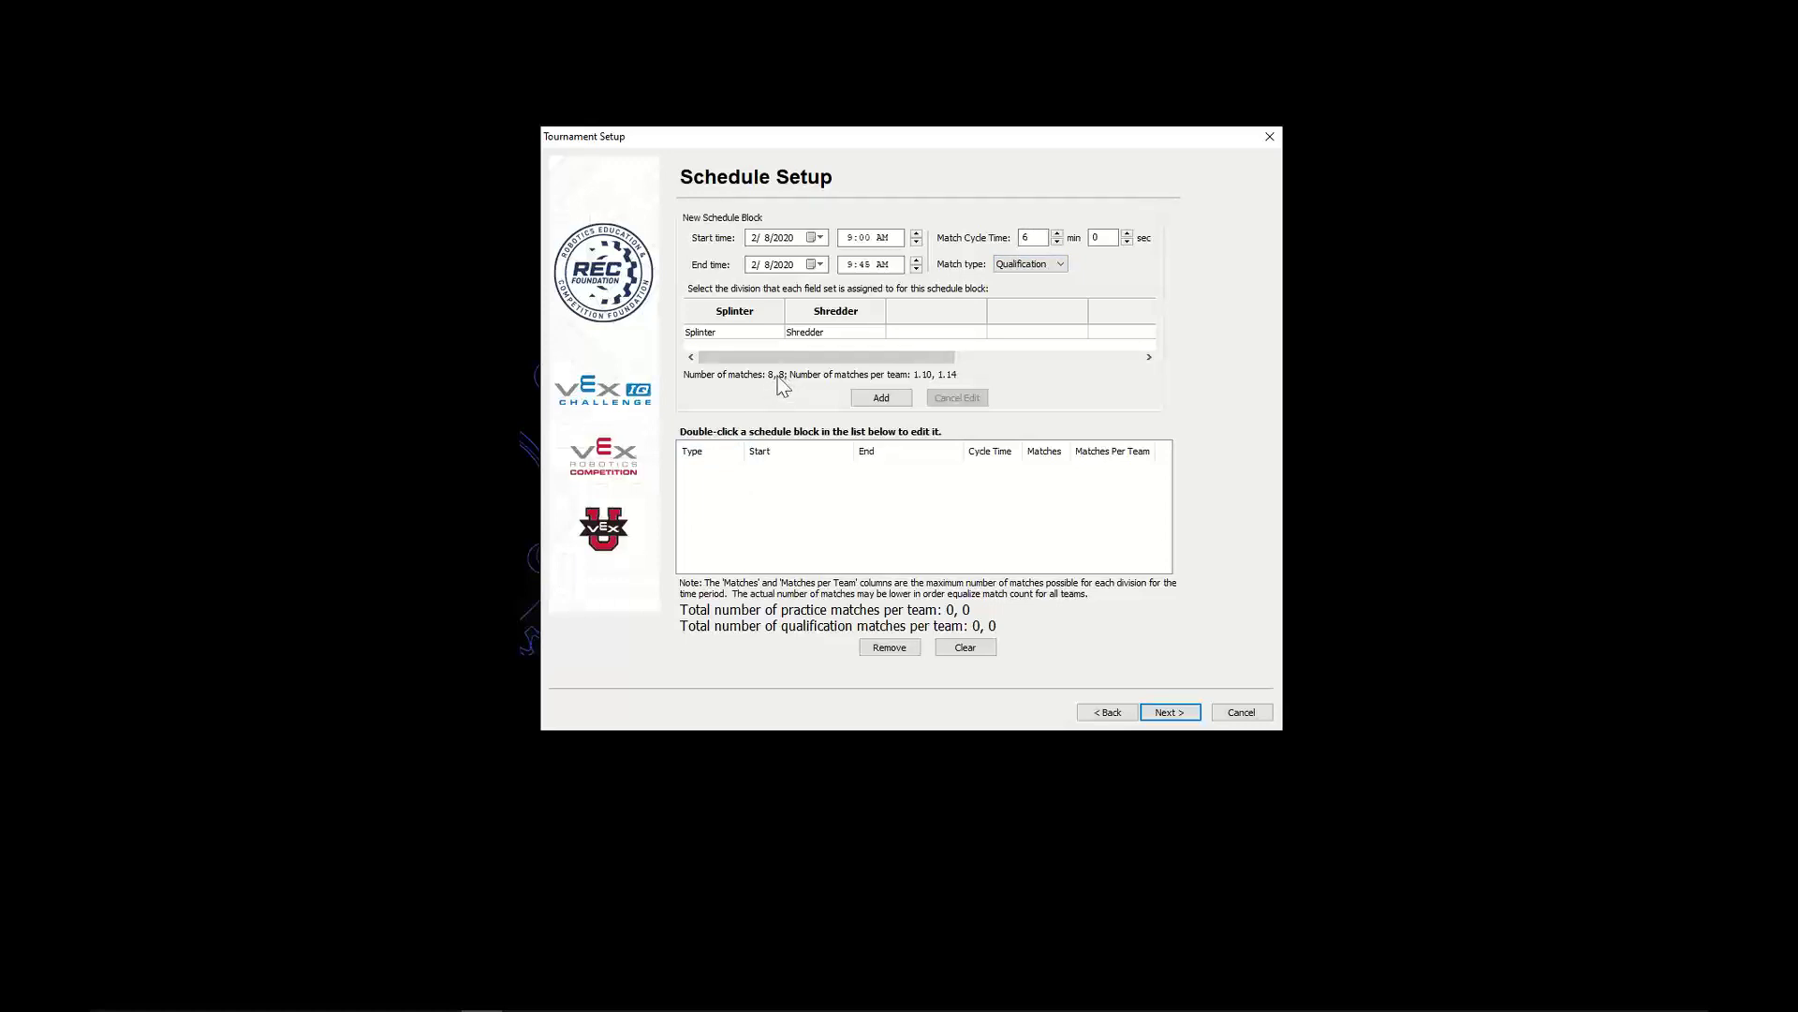
click(892, 403)
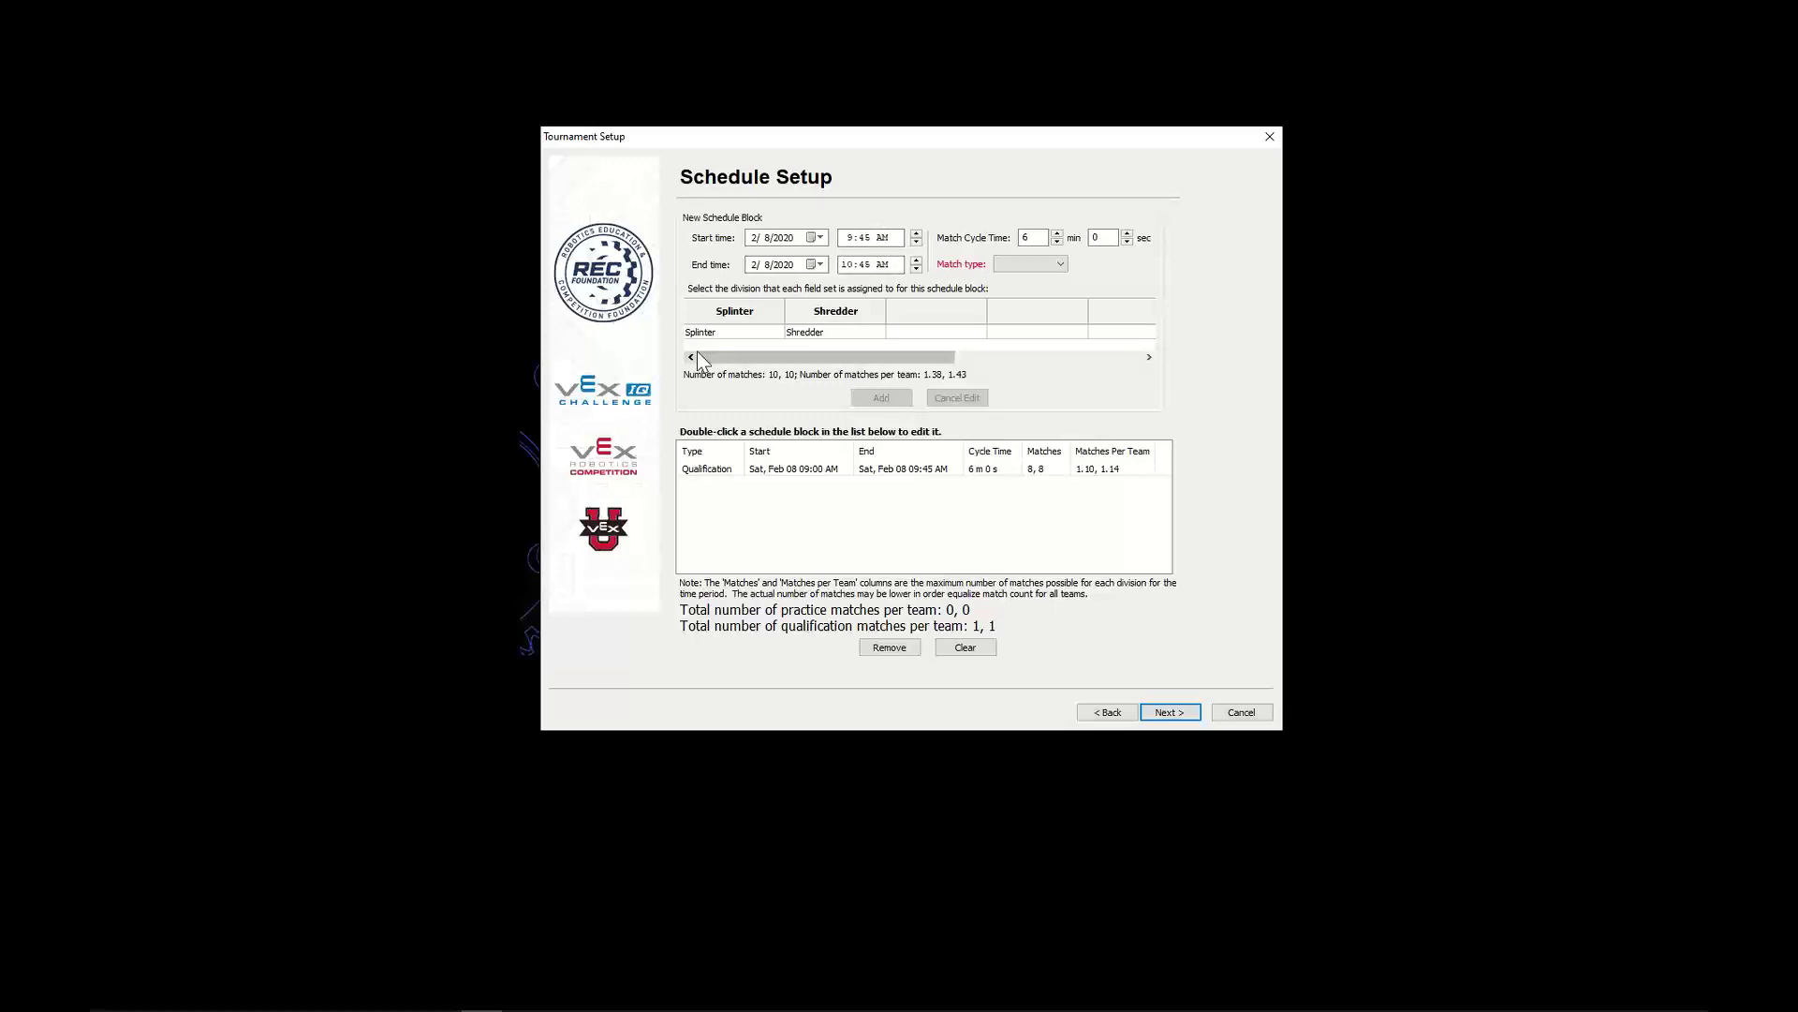
click(1145, 712)
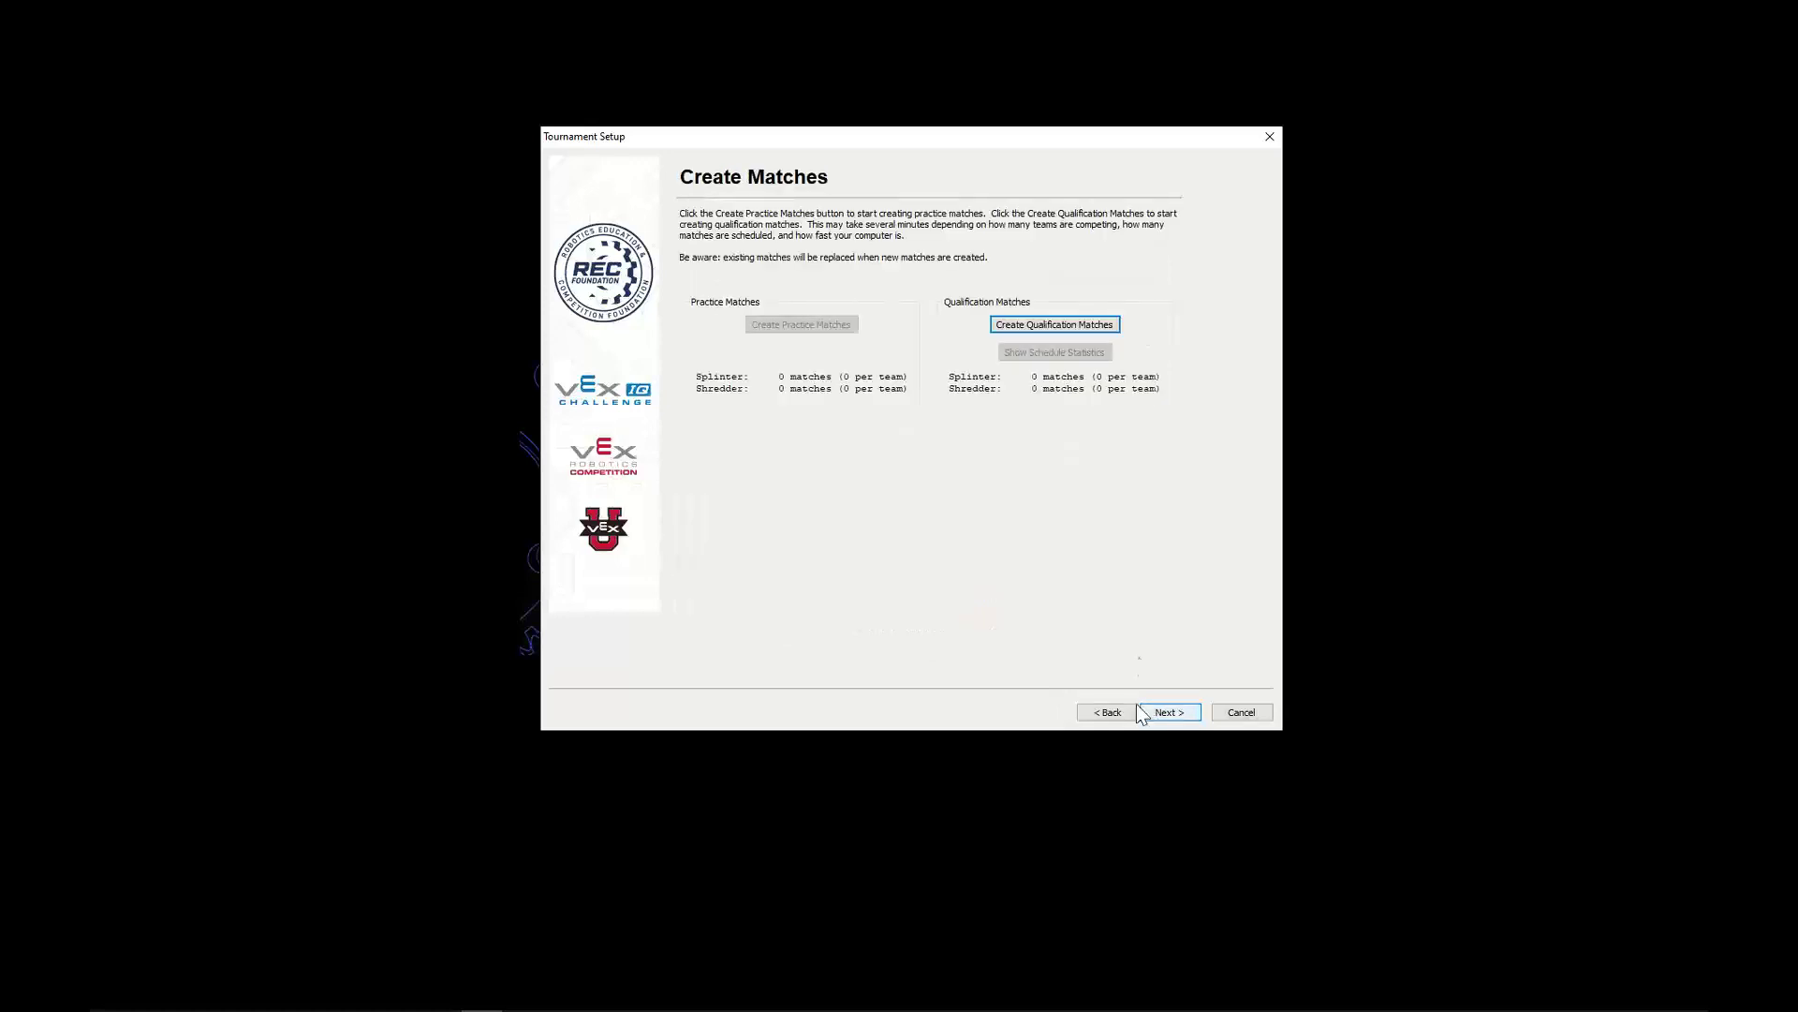
- Generate 8 Splinter and 7 Shredder qualification matches and continue to Awards Setup
click(1066, 328)
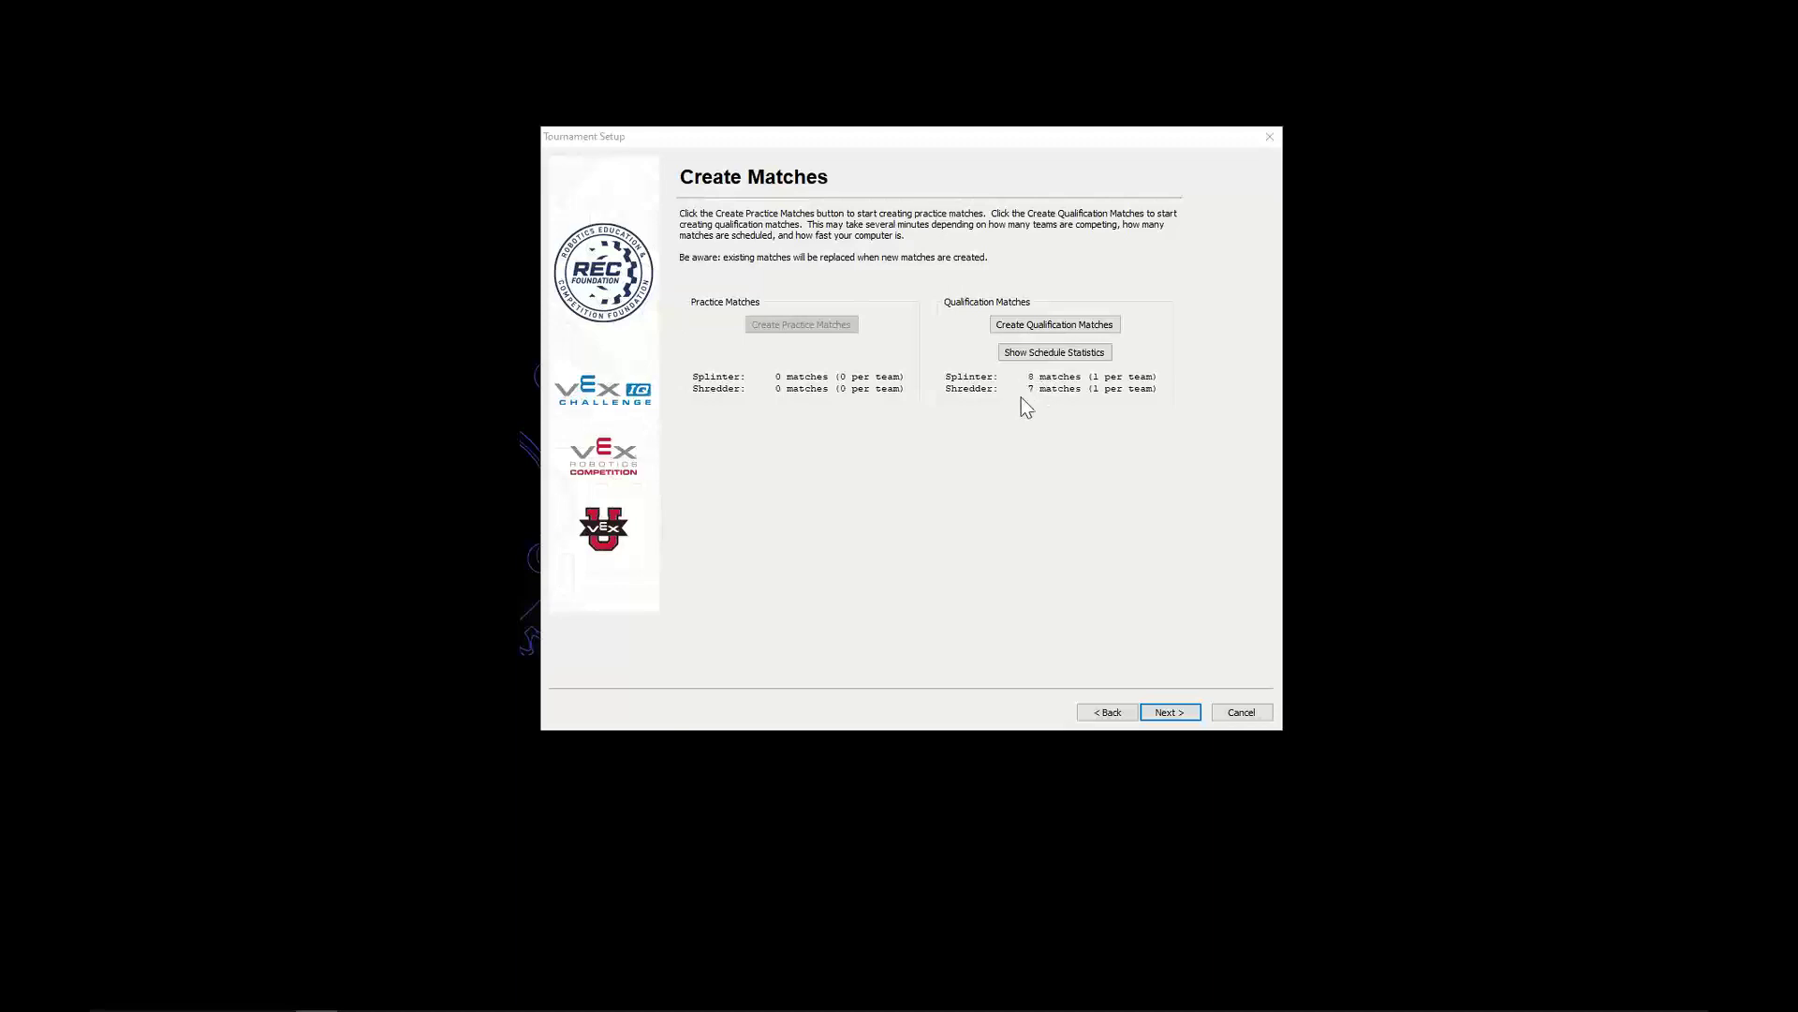
click(1185, 714)
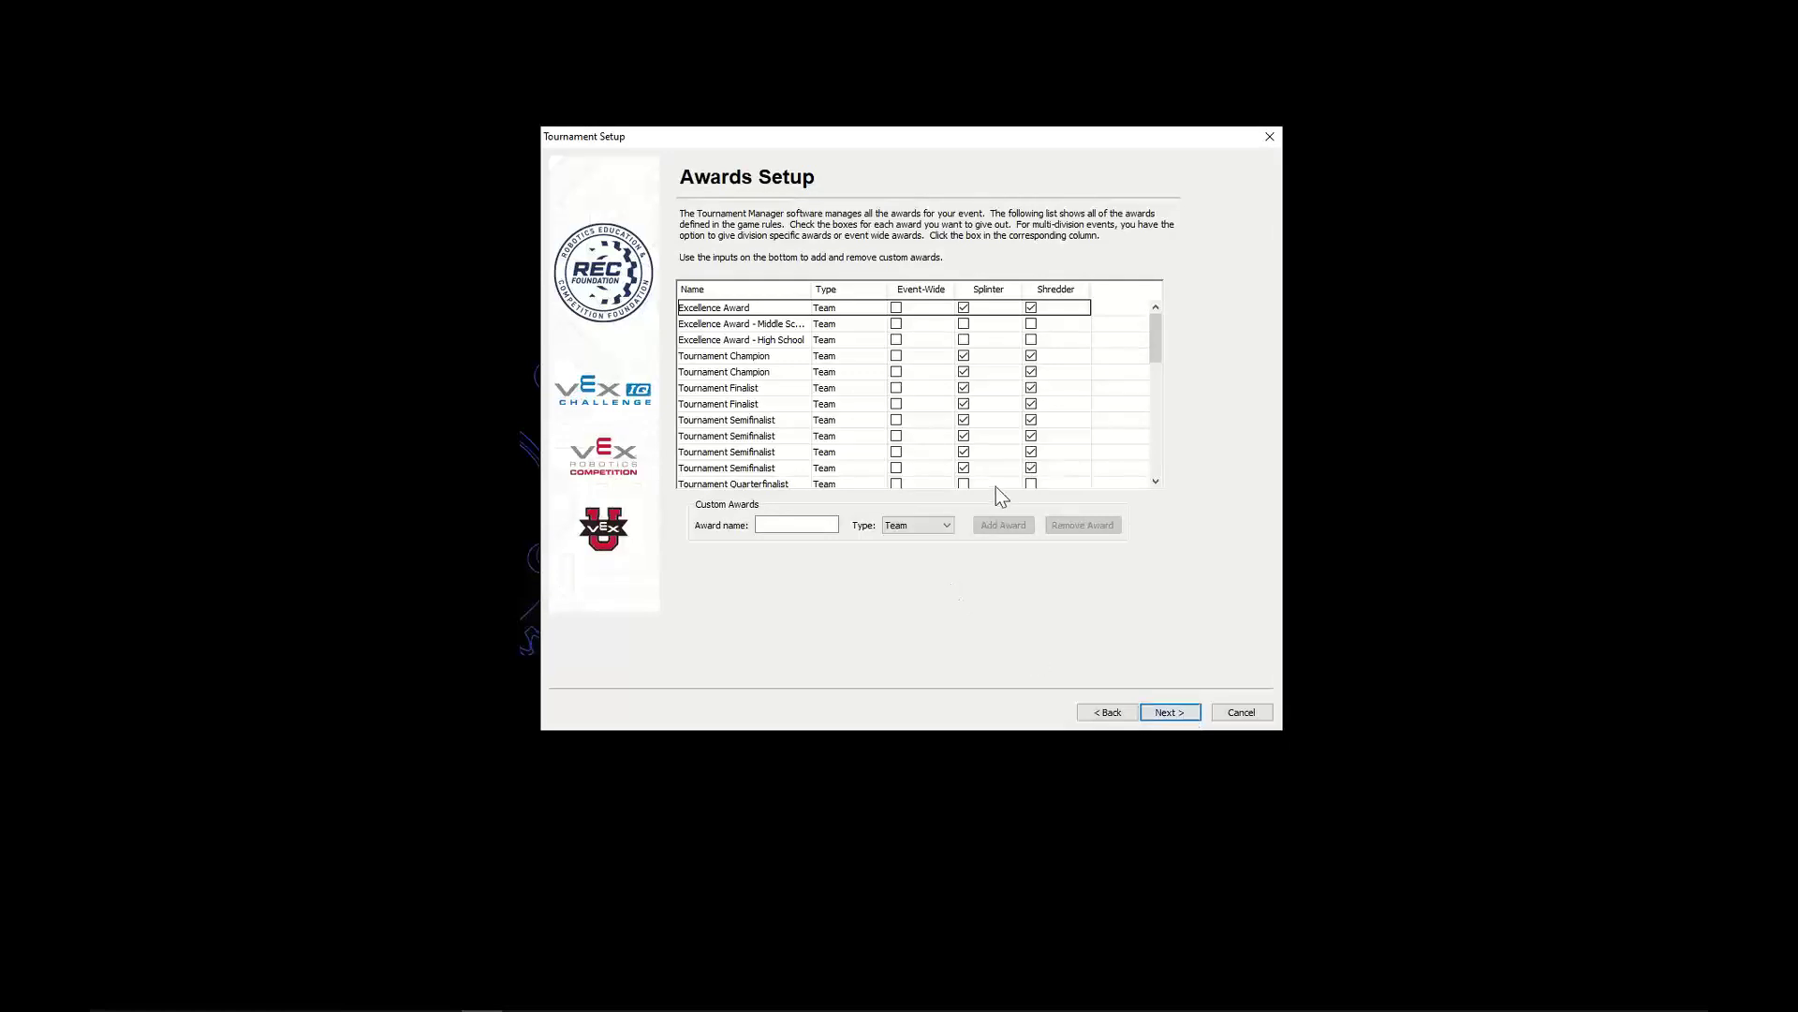
- Make the Excellence Award event-wide instead of per-division, then continue to Web Publishing Setup
click(897, 309)
click(964, 308)
click(1031, 308)
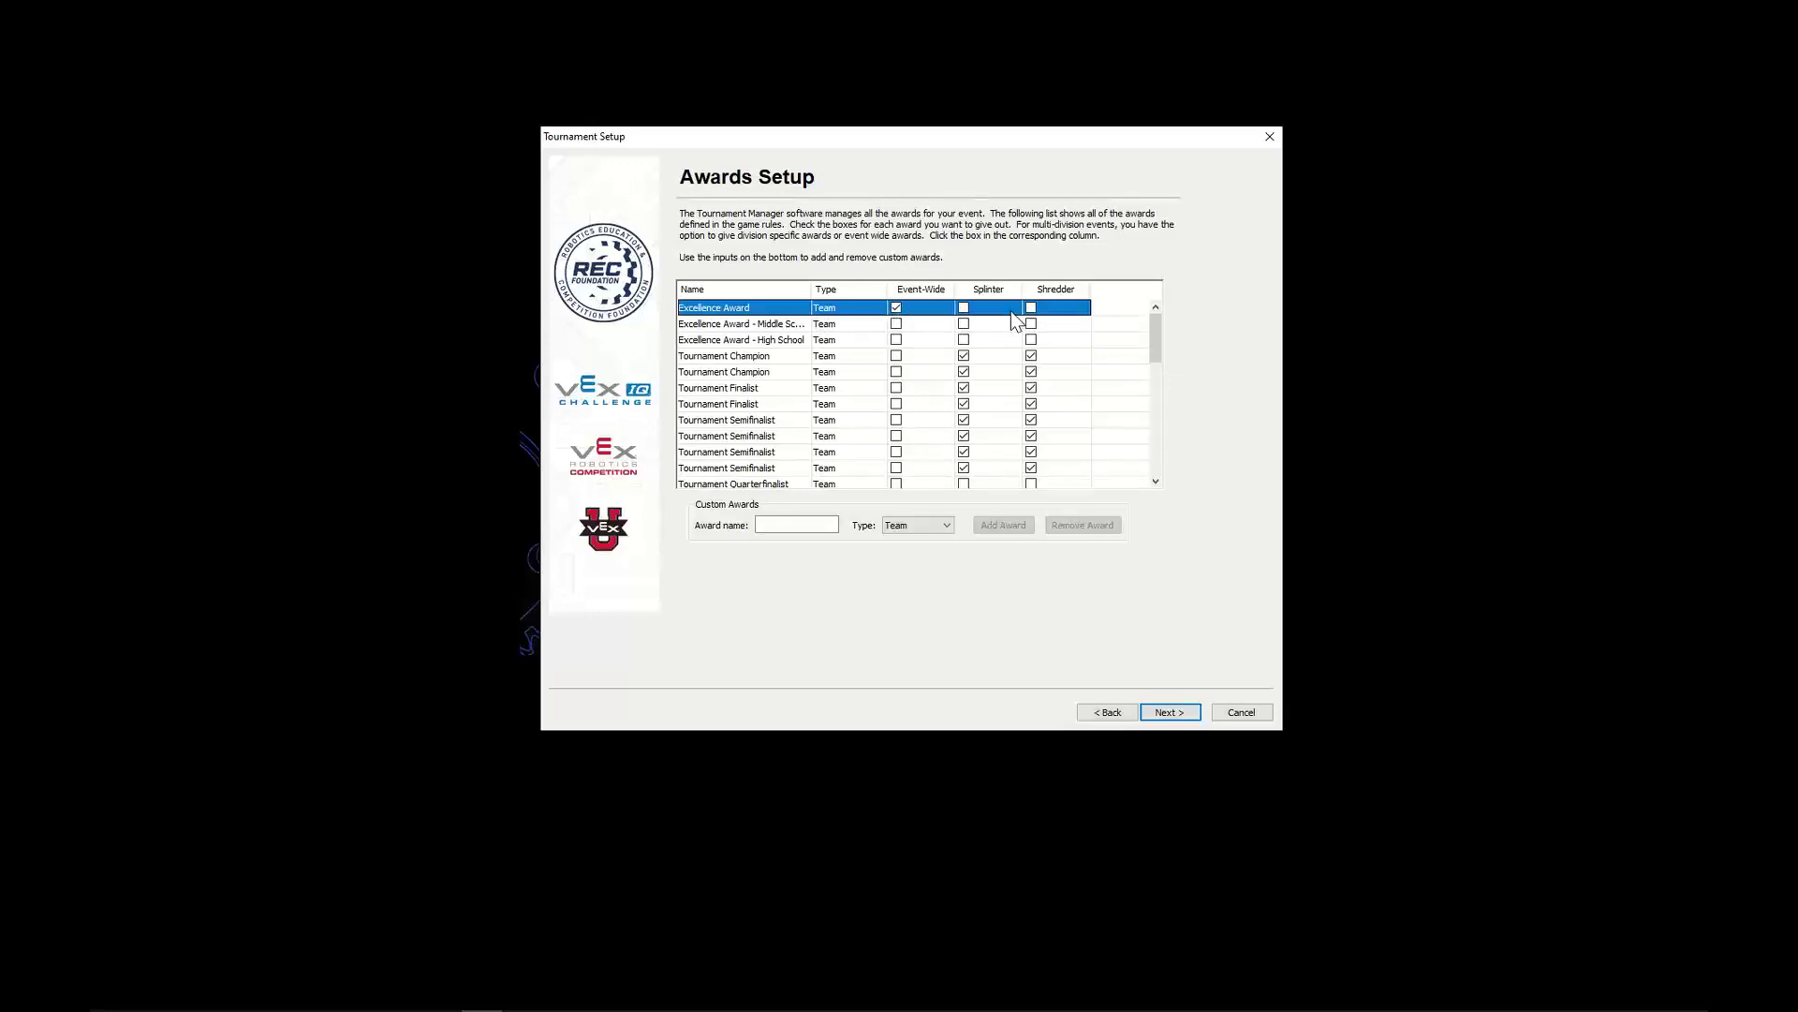
scroll(993, 396, down, 10)
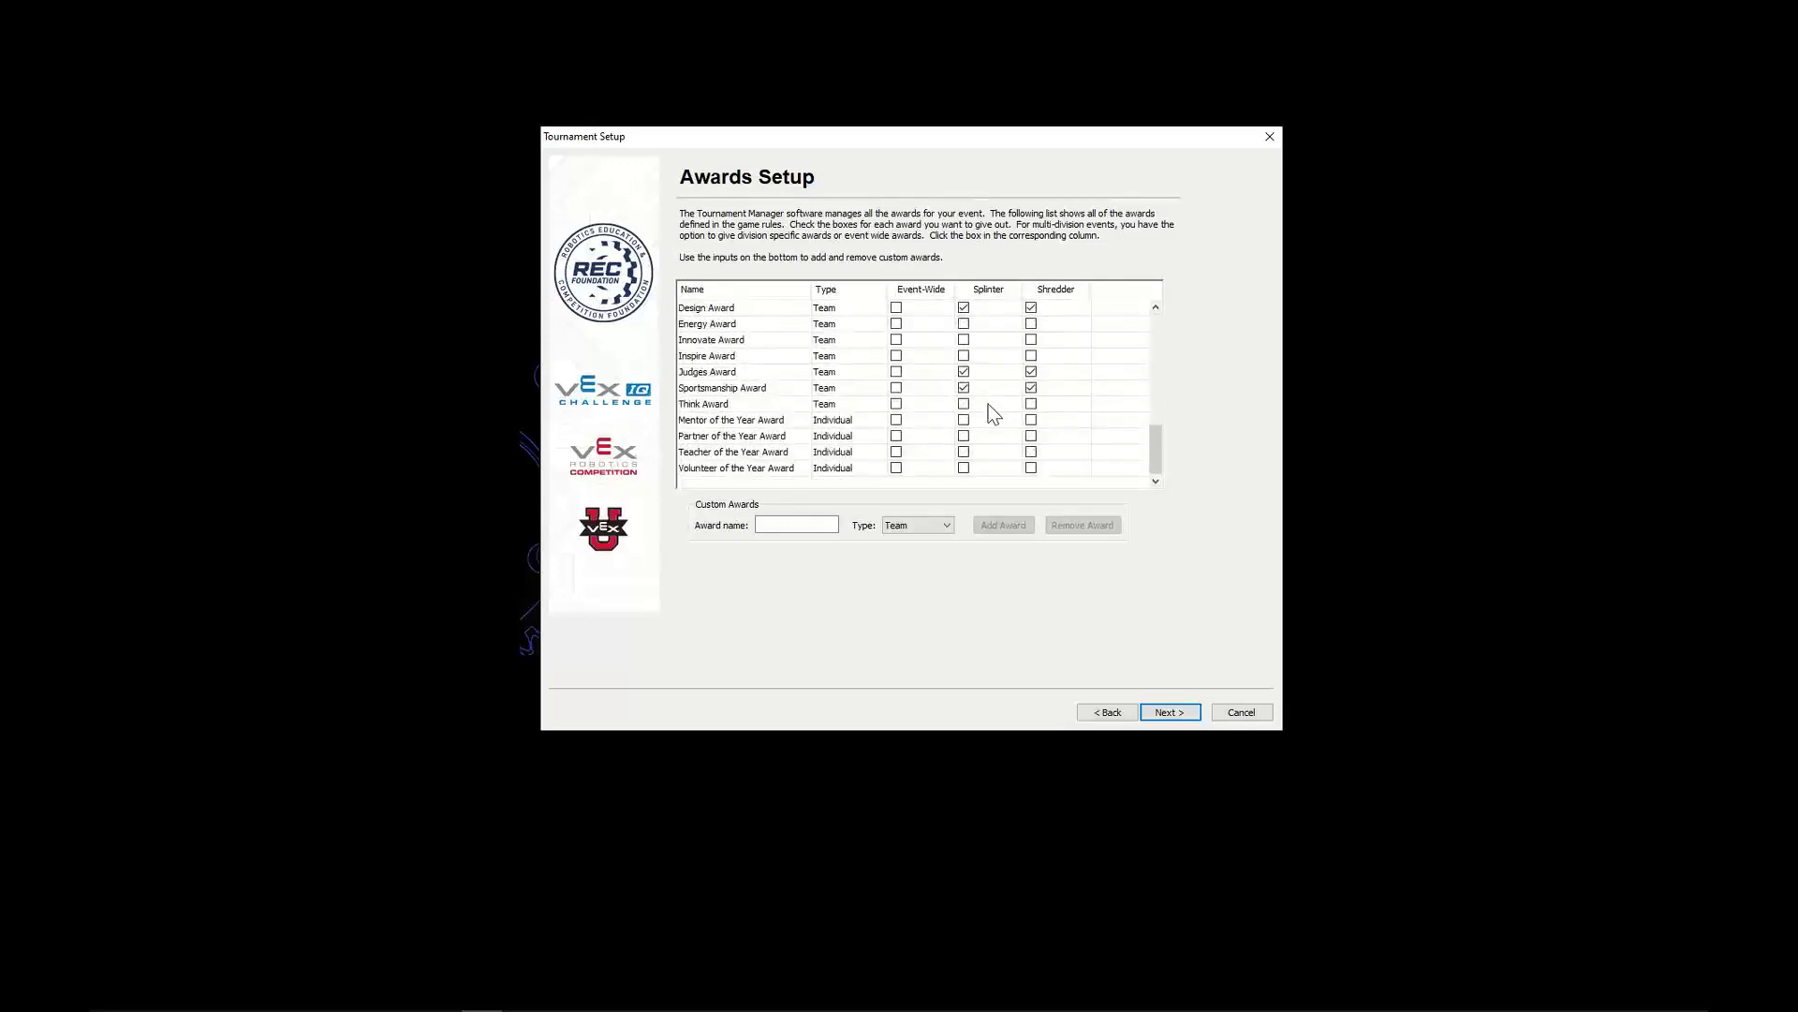
scroll(990, 413, up, 10)
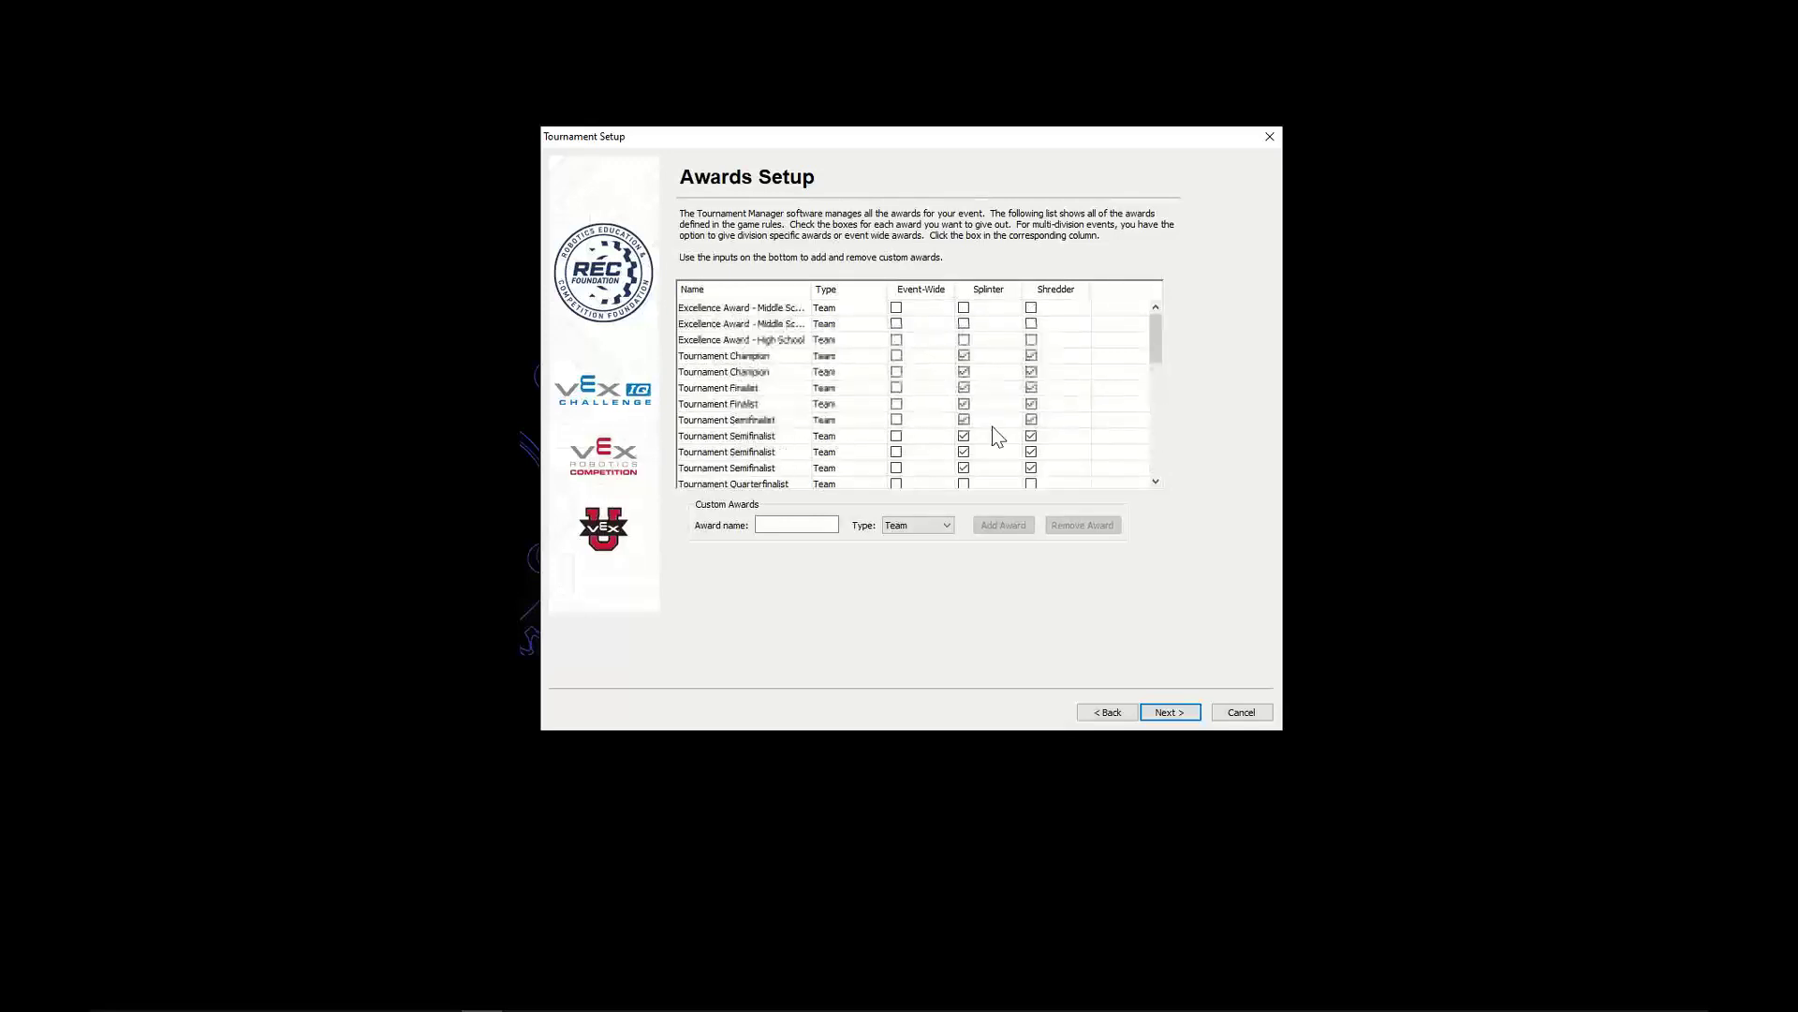
click(1165, 714)
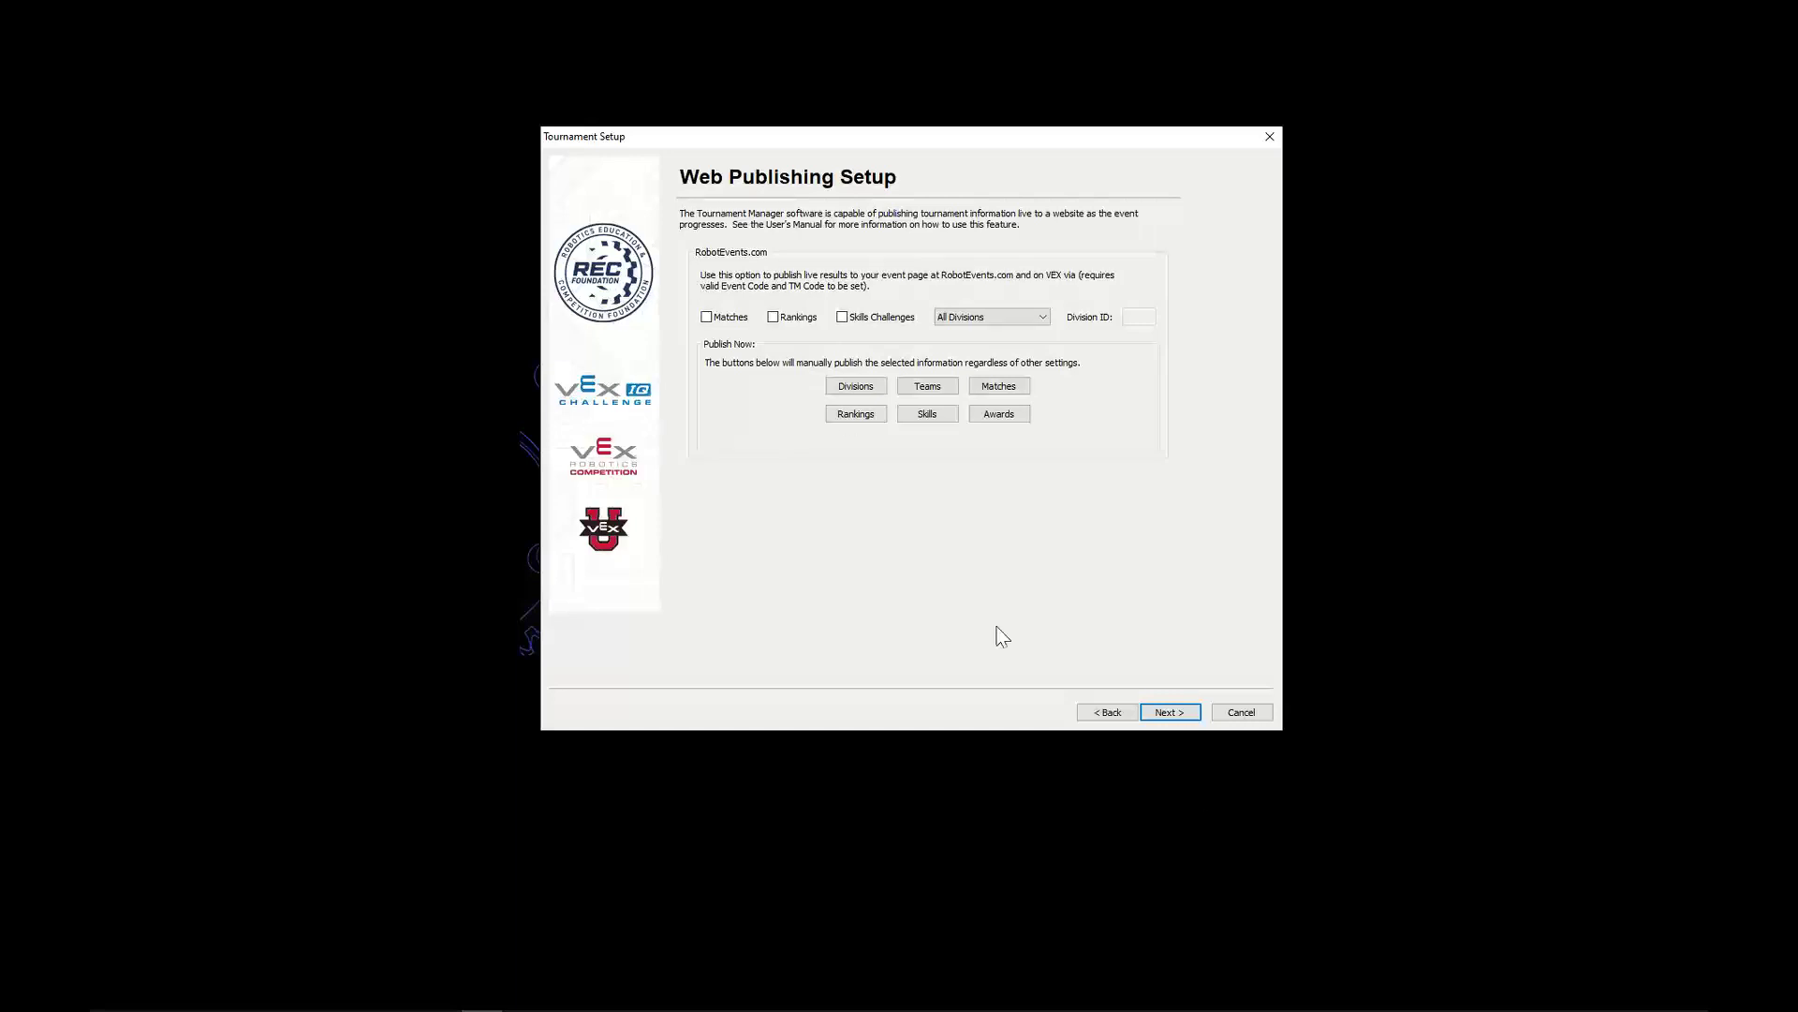
- Finish the wizard and connect to the Splinter division in the Select Division prompt
click(1195, 715)
click(1196, 715)
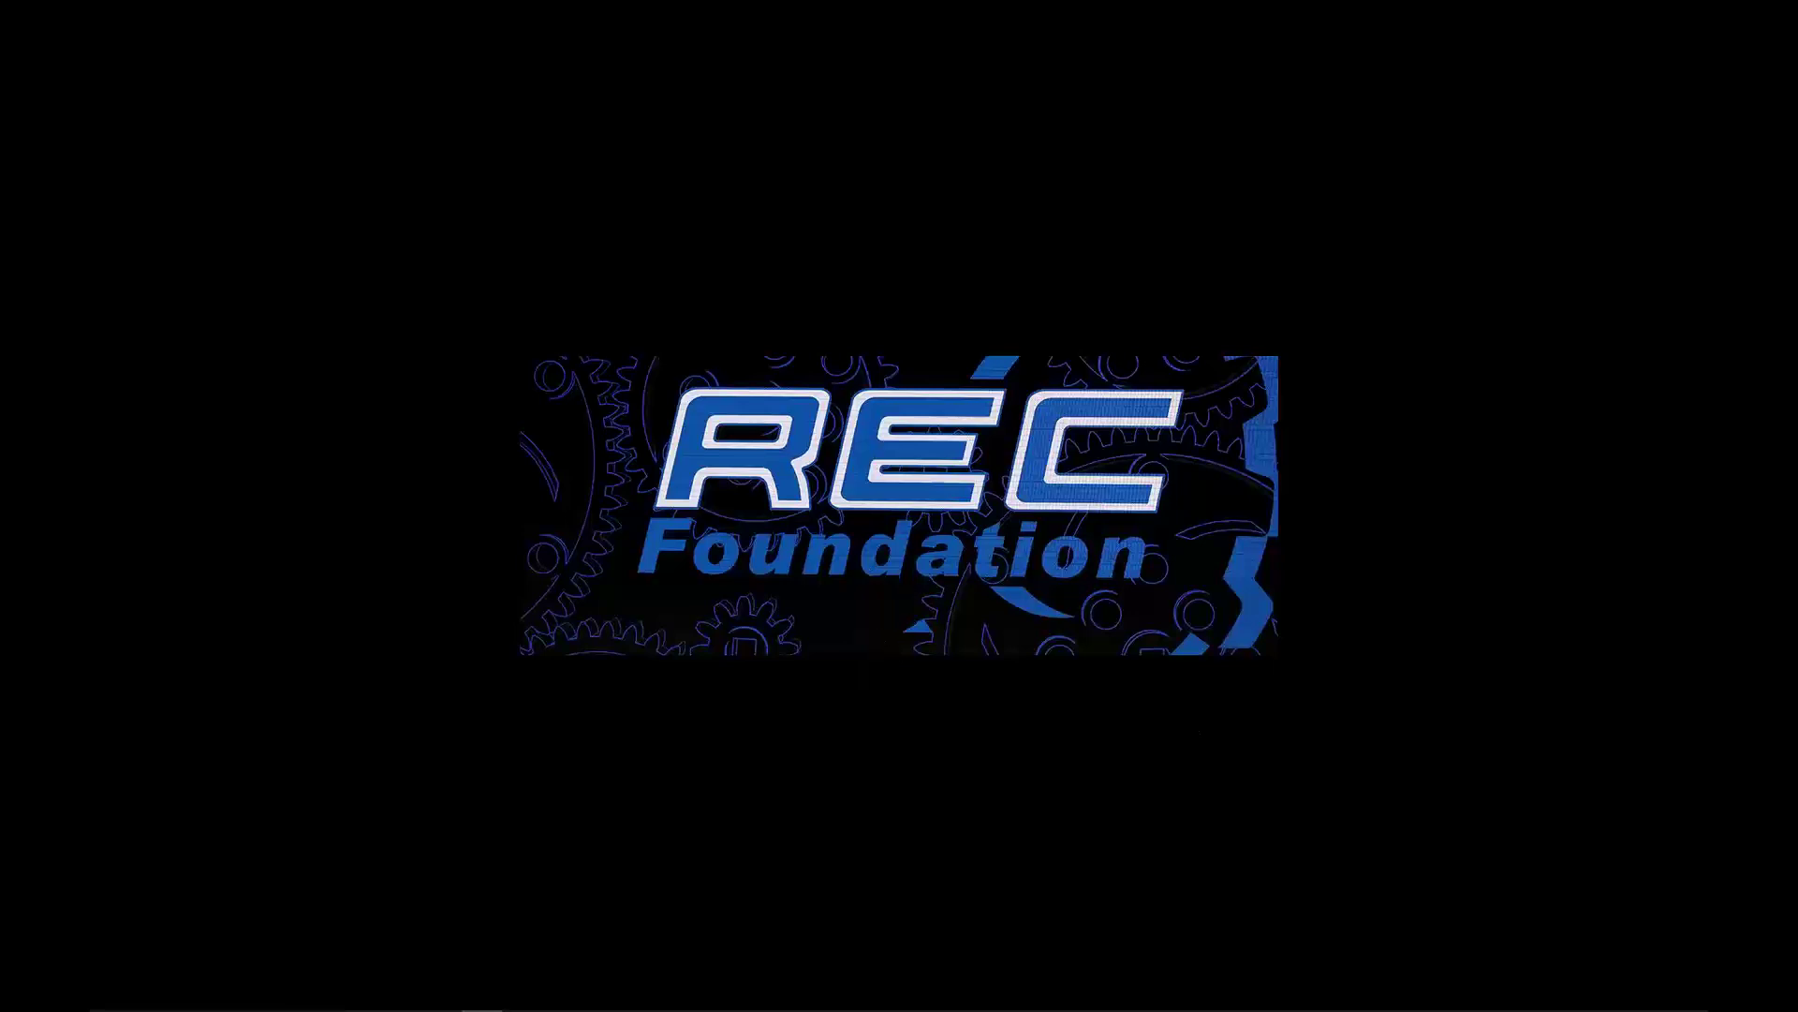
drag(381, 307, 995, 266)
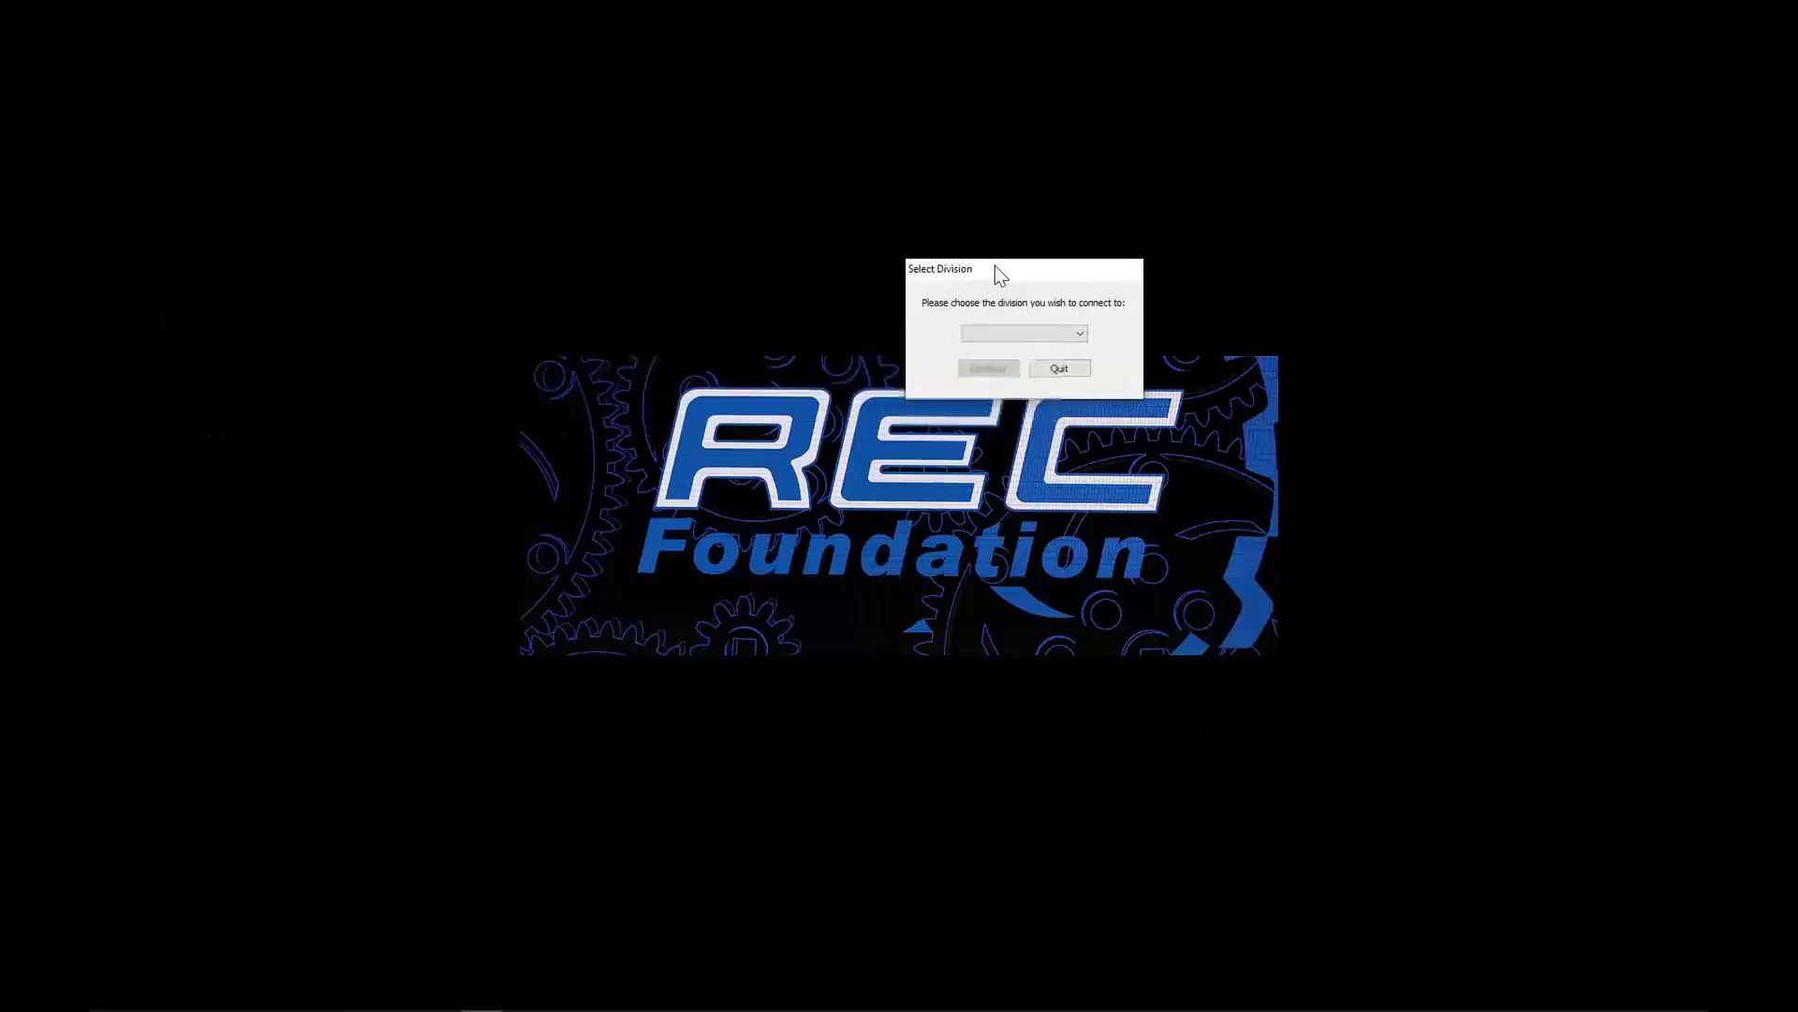
click(1021, 340)
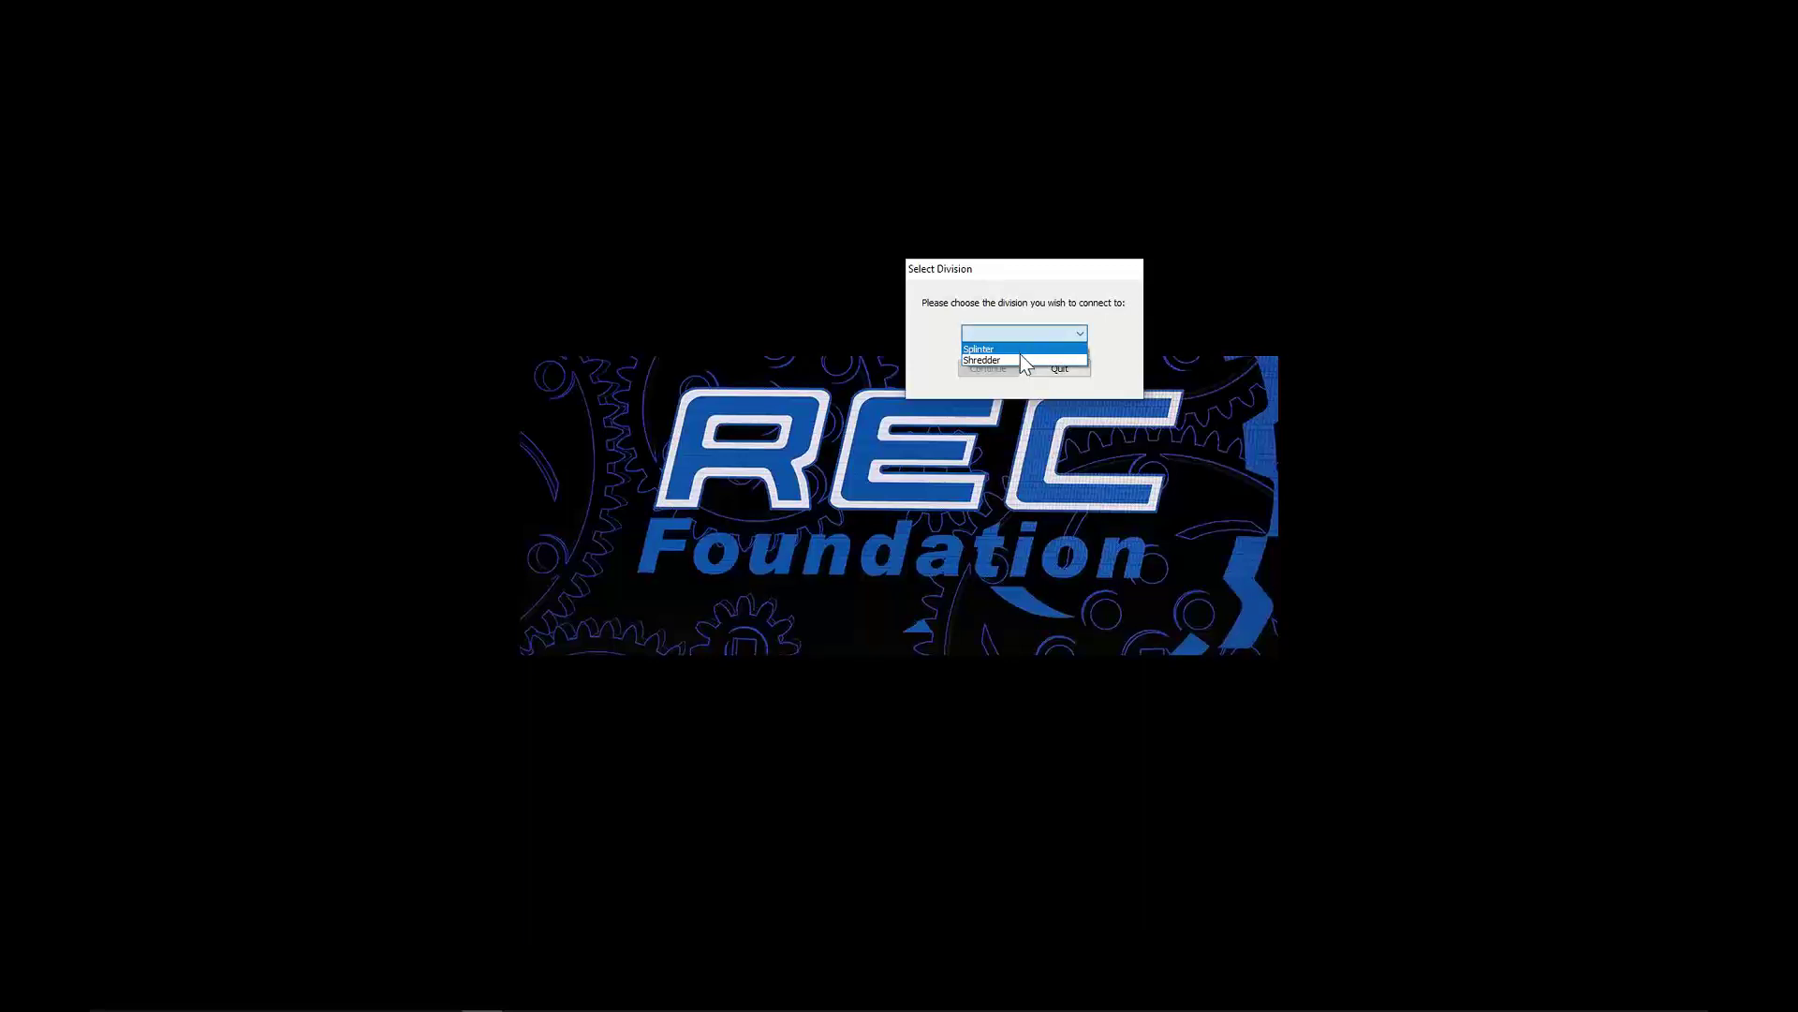
click(1025, 351)
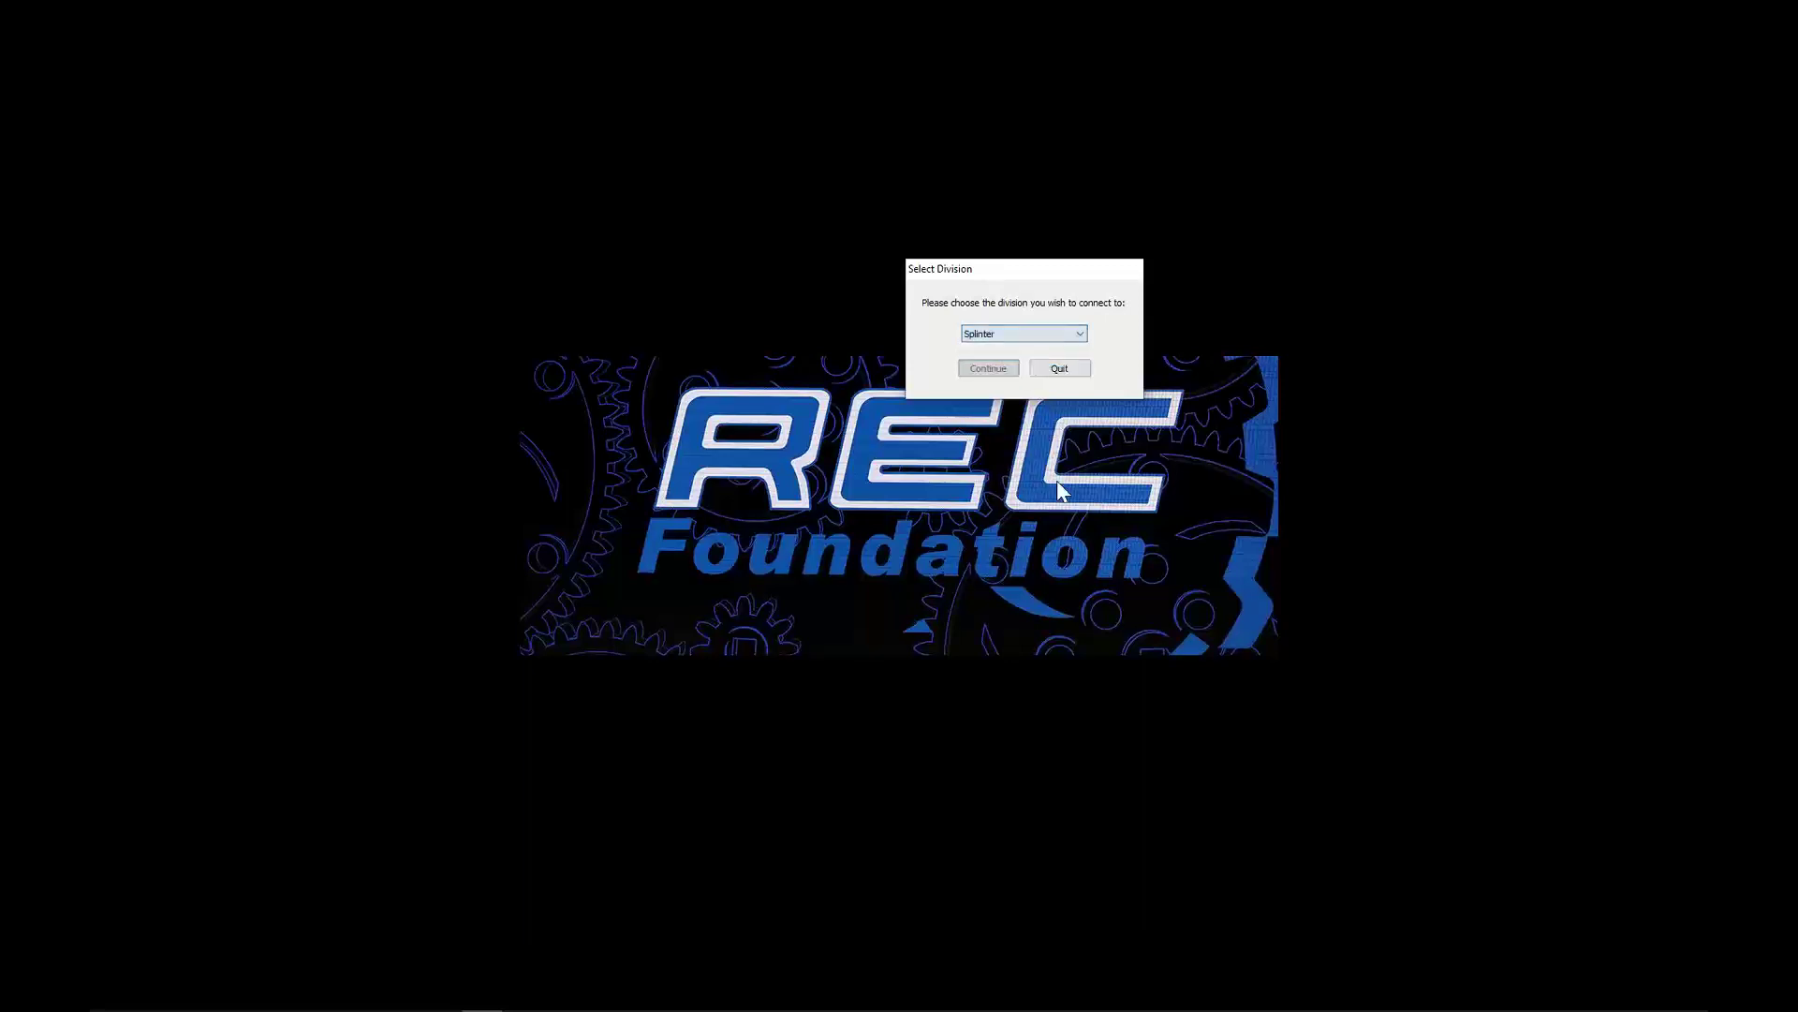
click(997, 370)
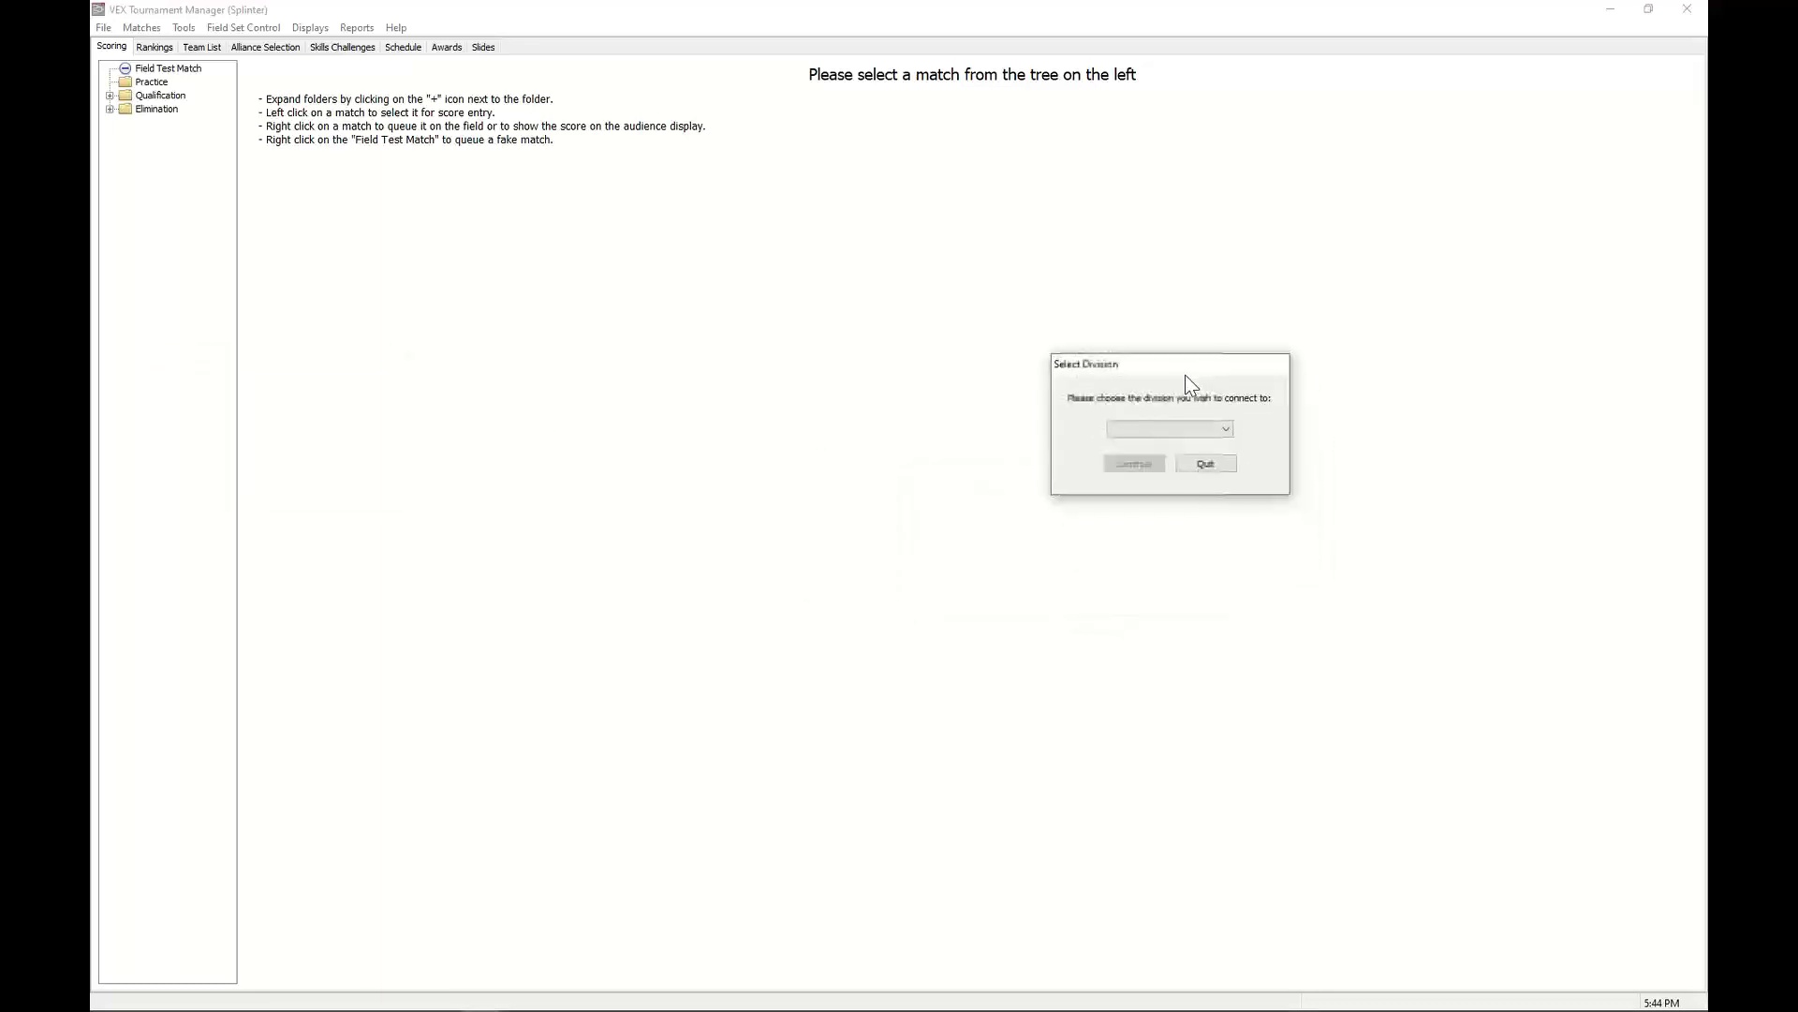
drag(1188, 380, 968, 371)
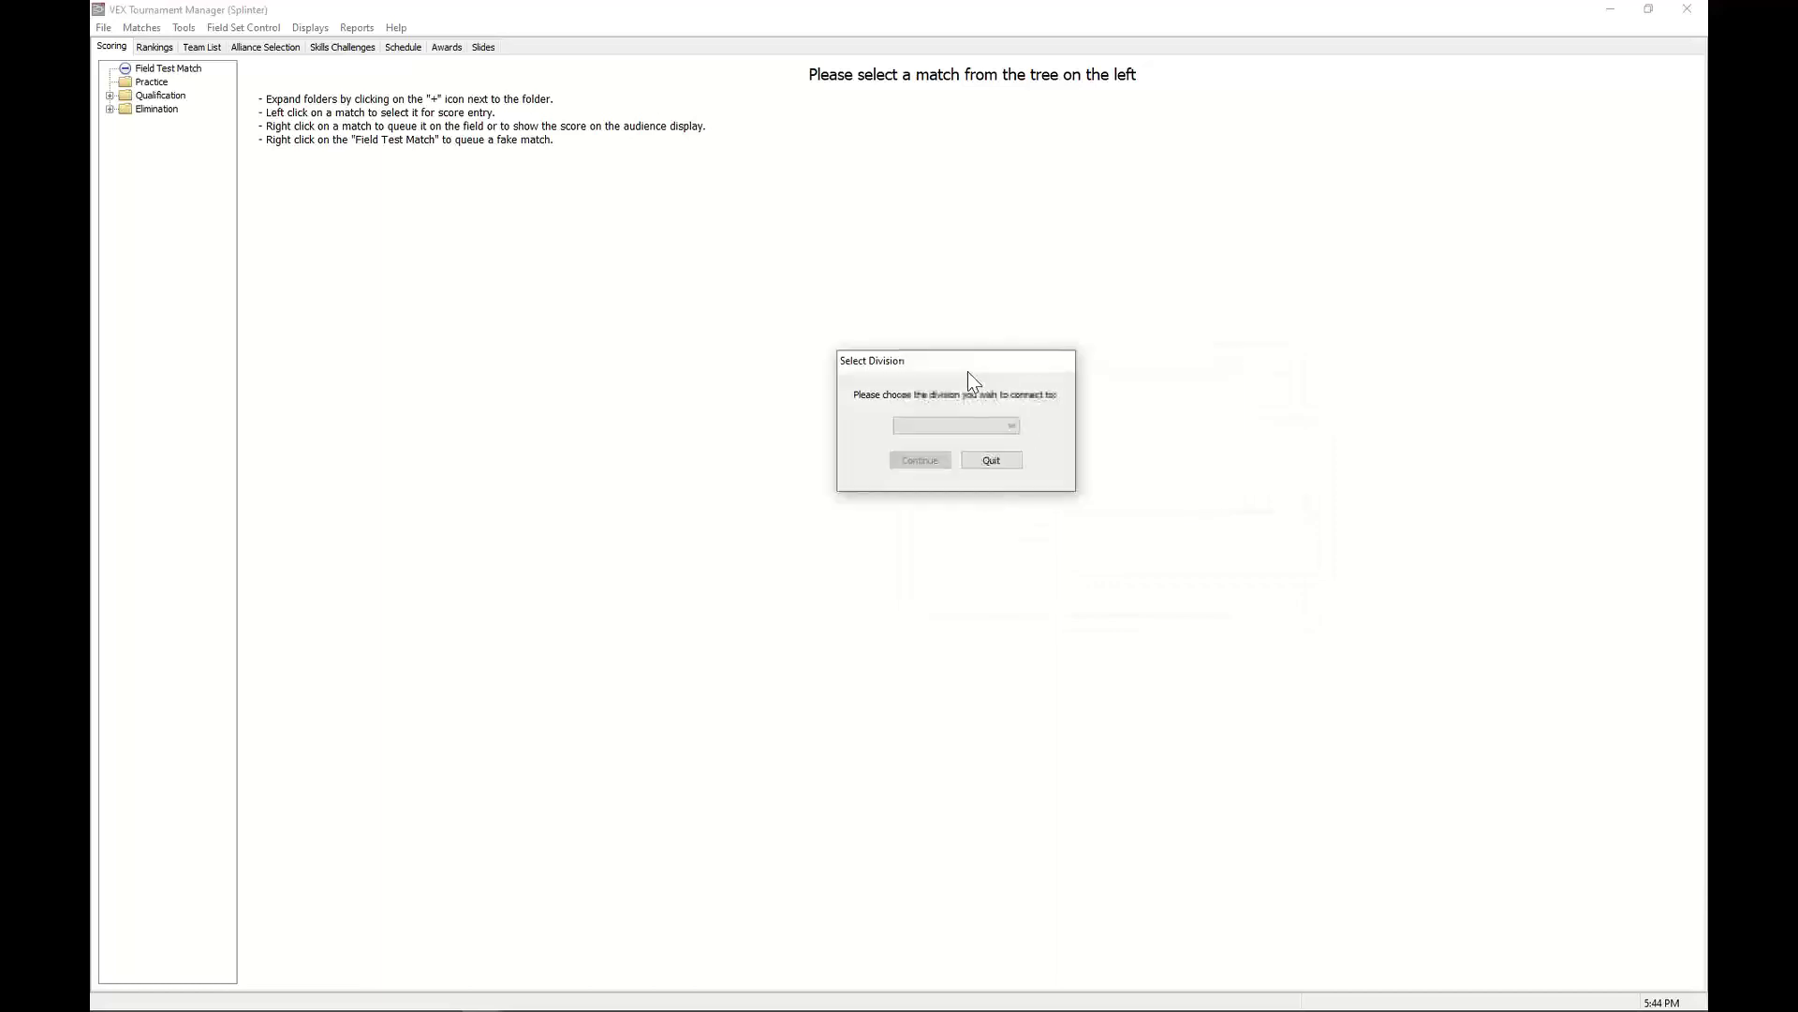
click(955, 426)
click(954, 453)
click(990, 459)
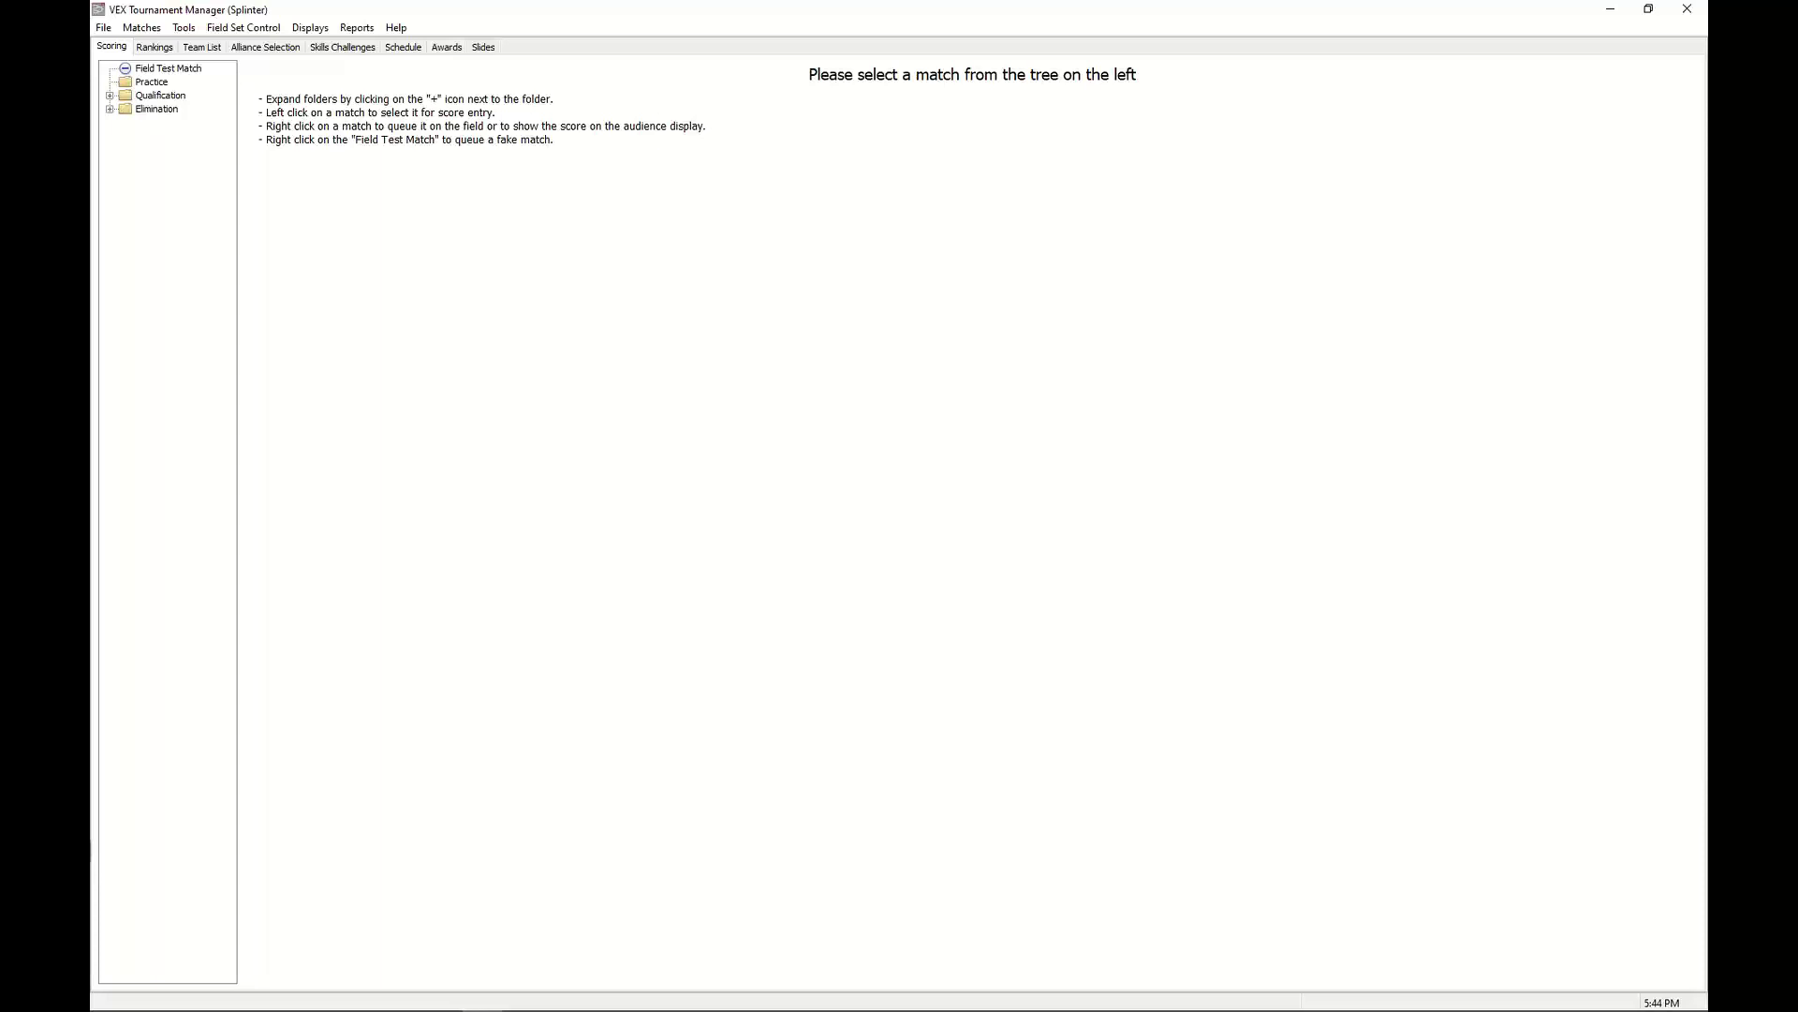
click(357, 27)
mouse_move(398, 27)
click(426, 84)
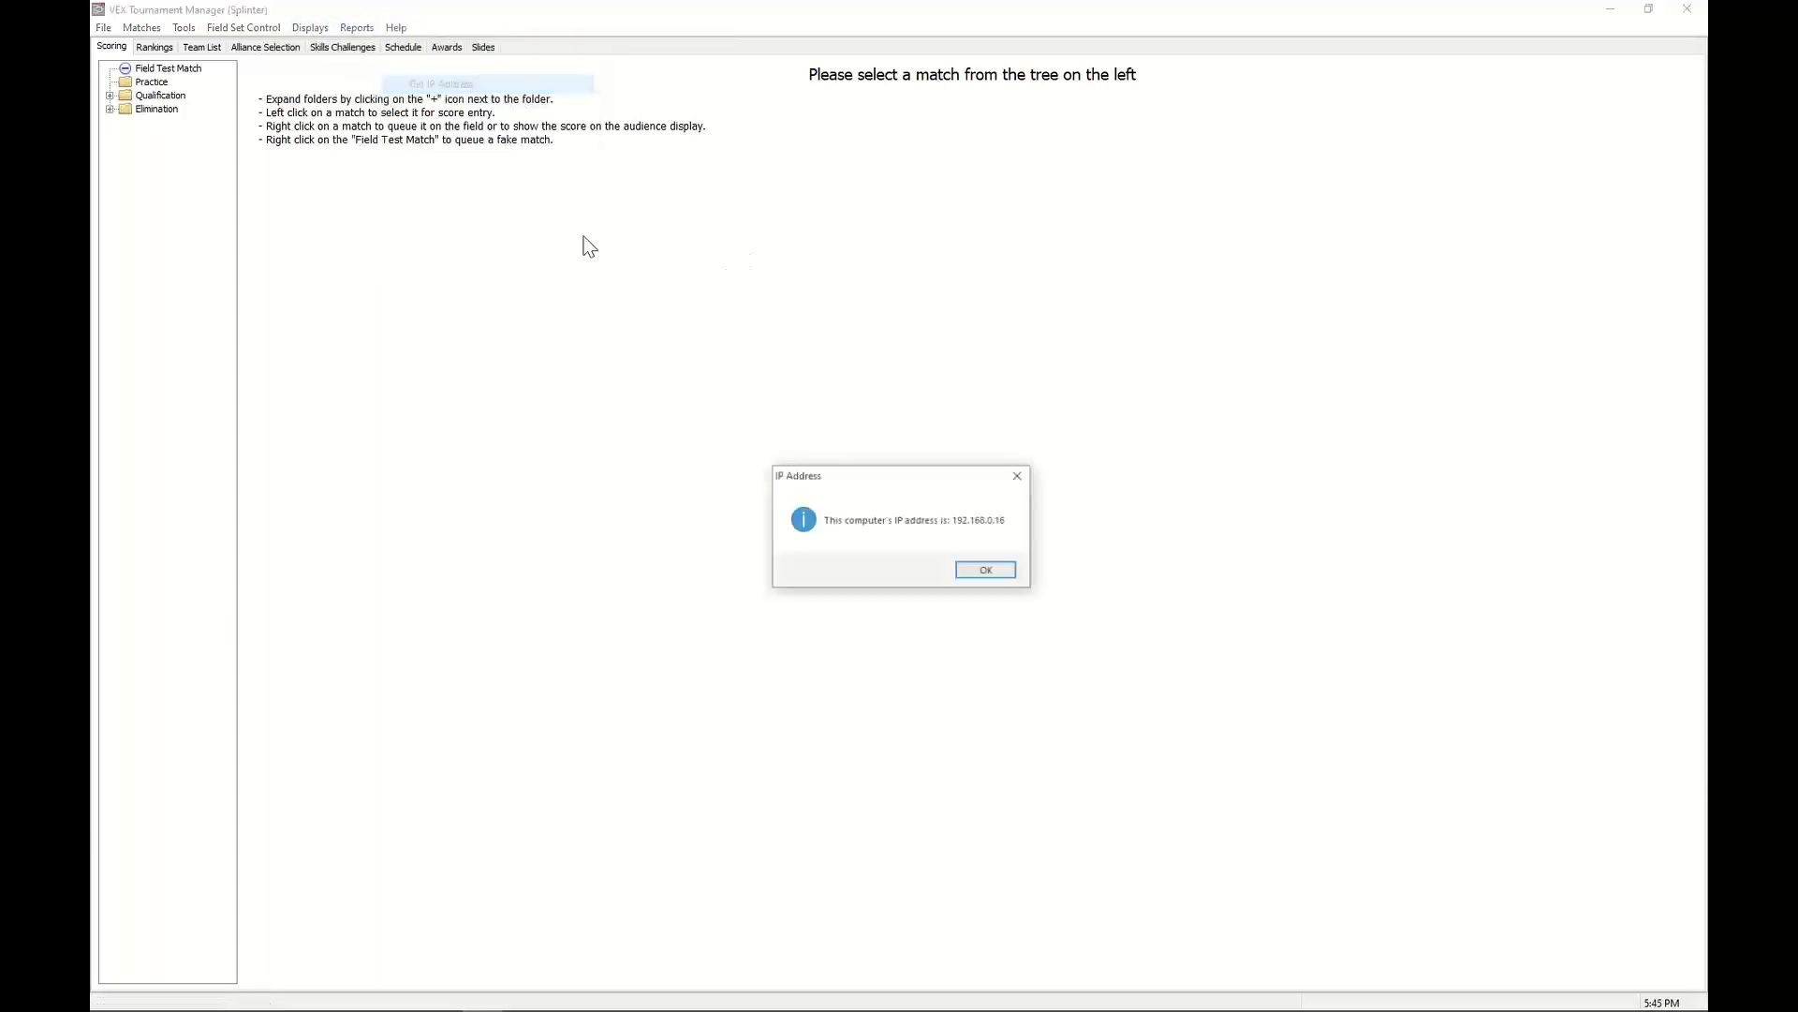
click(999, 573)
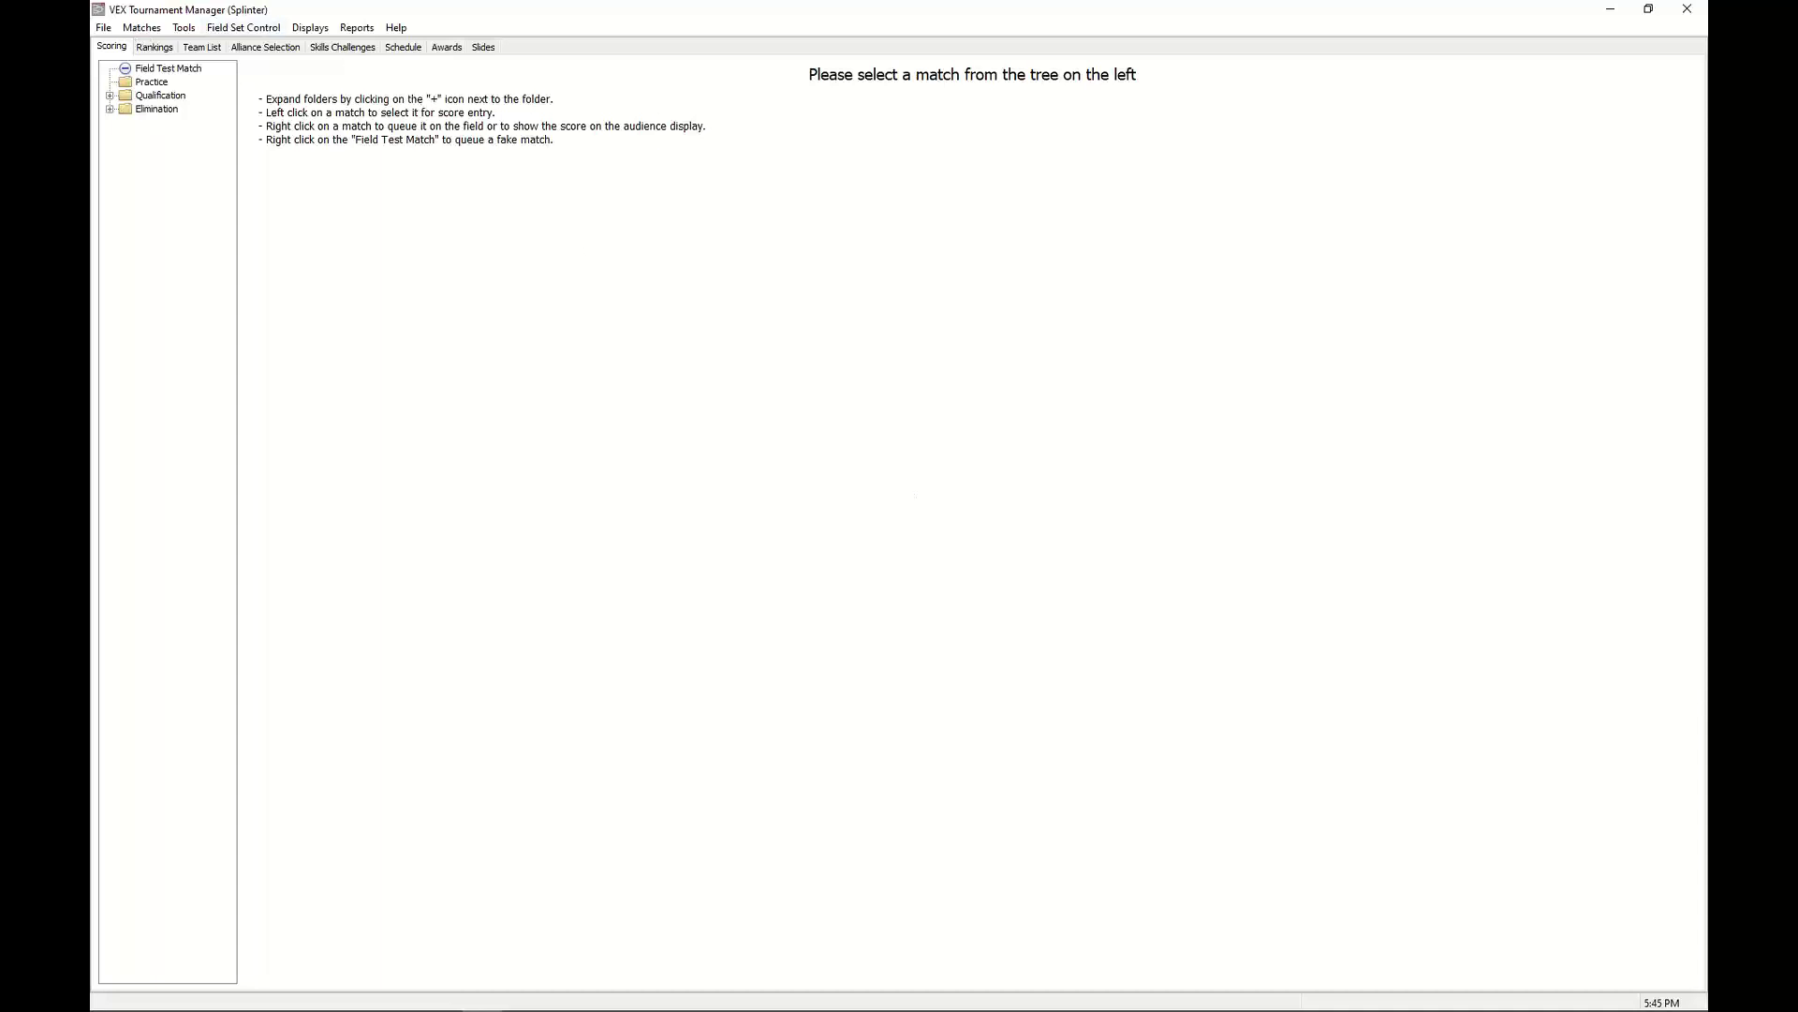
click(142, 28)
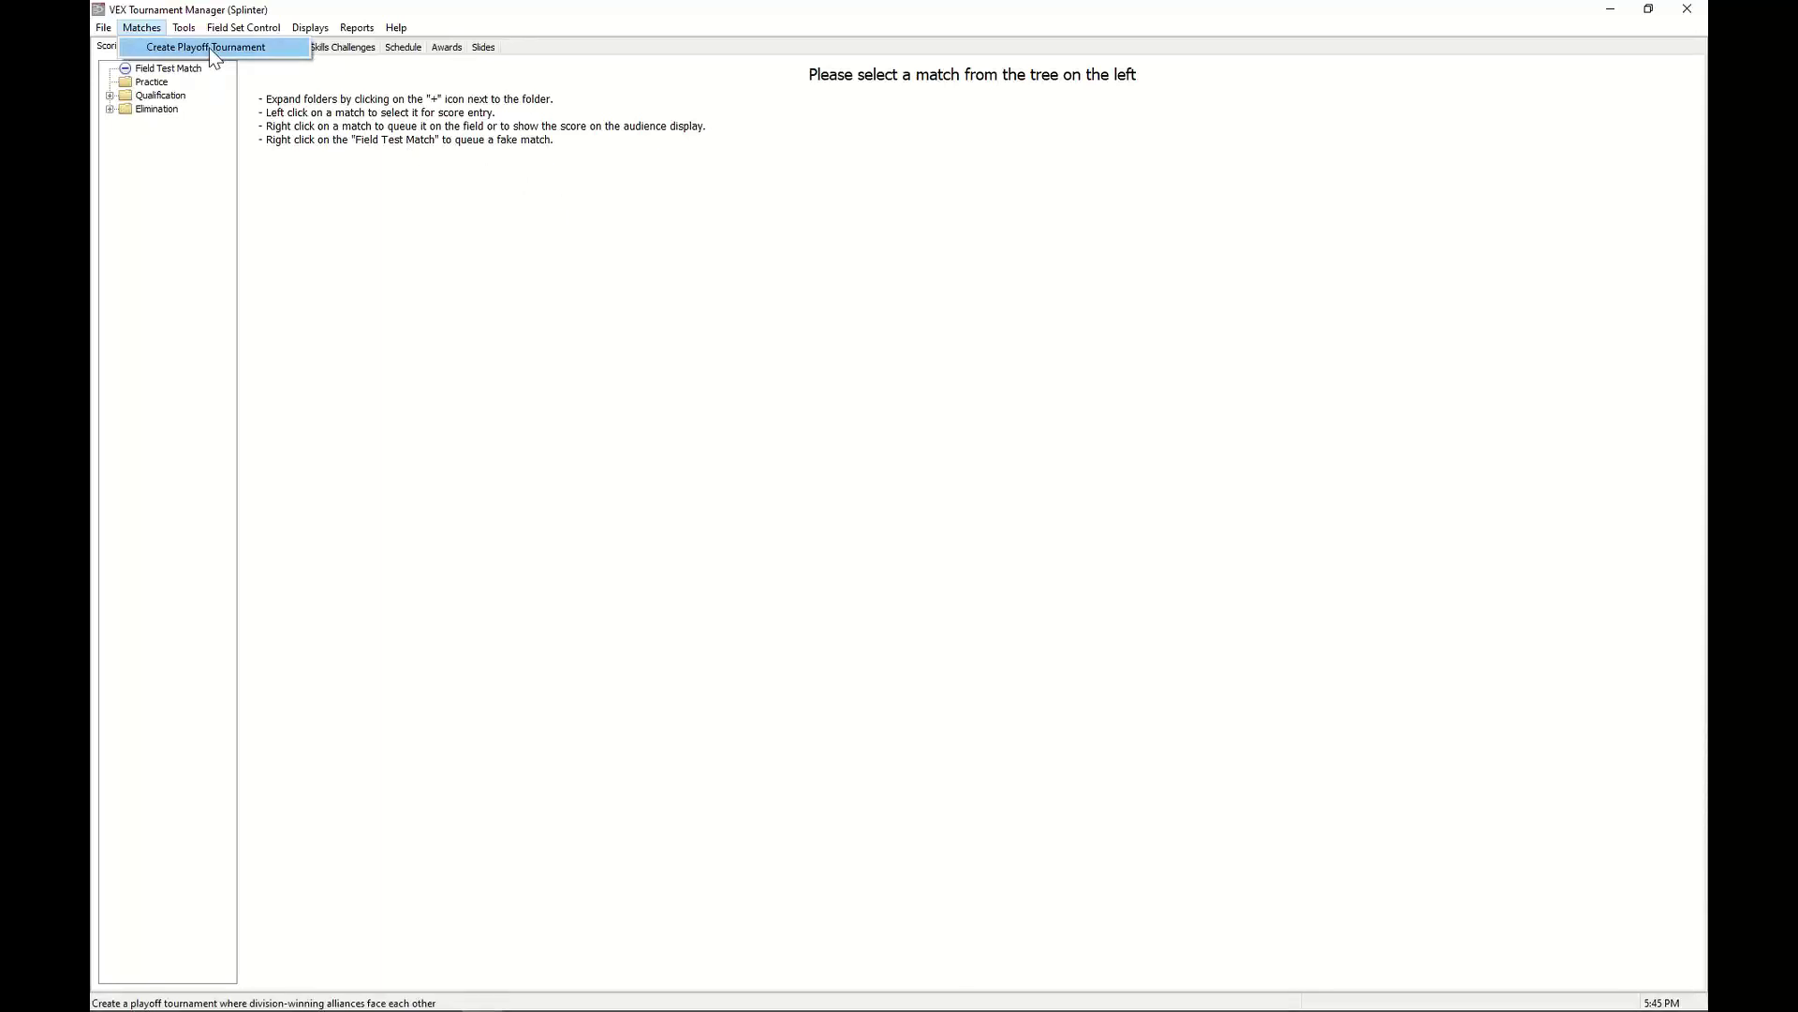
- Dismiss the Matches menu without running a command and show the Awards tab
click(188, 136)
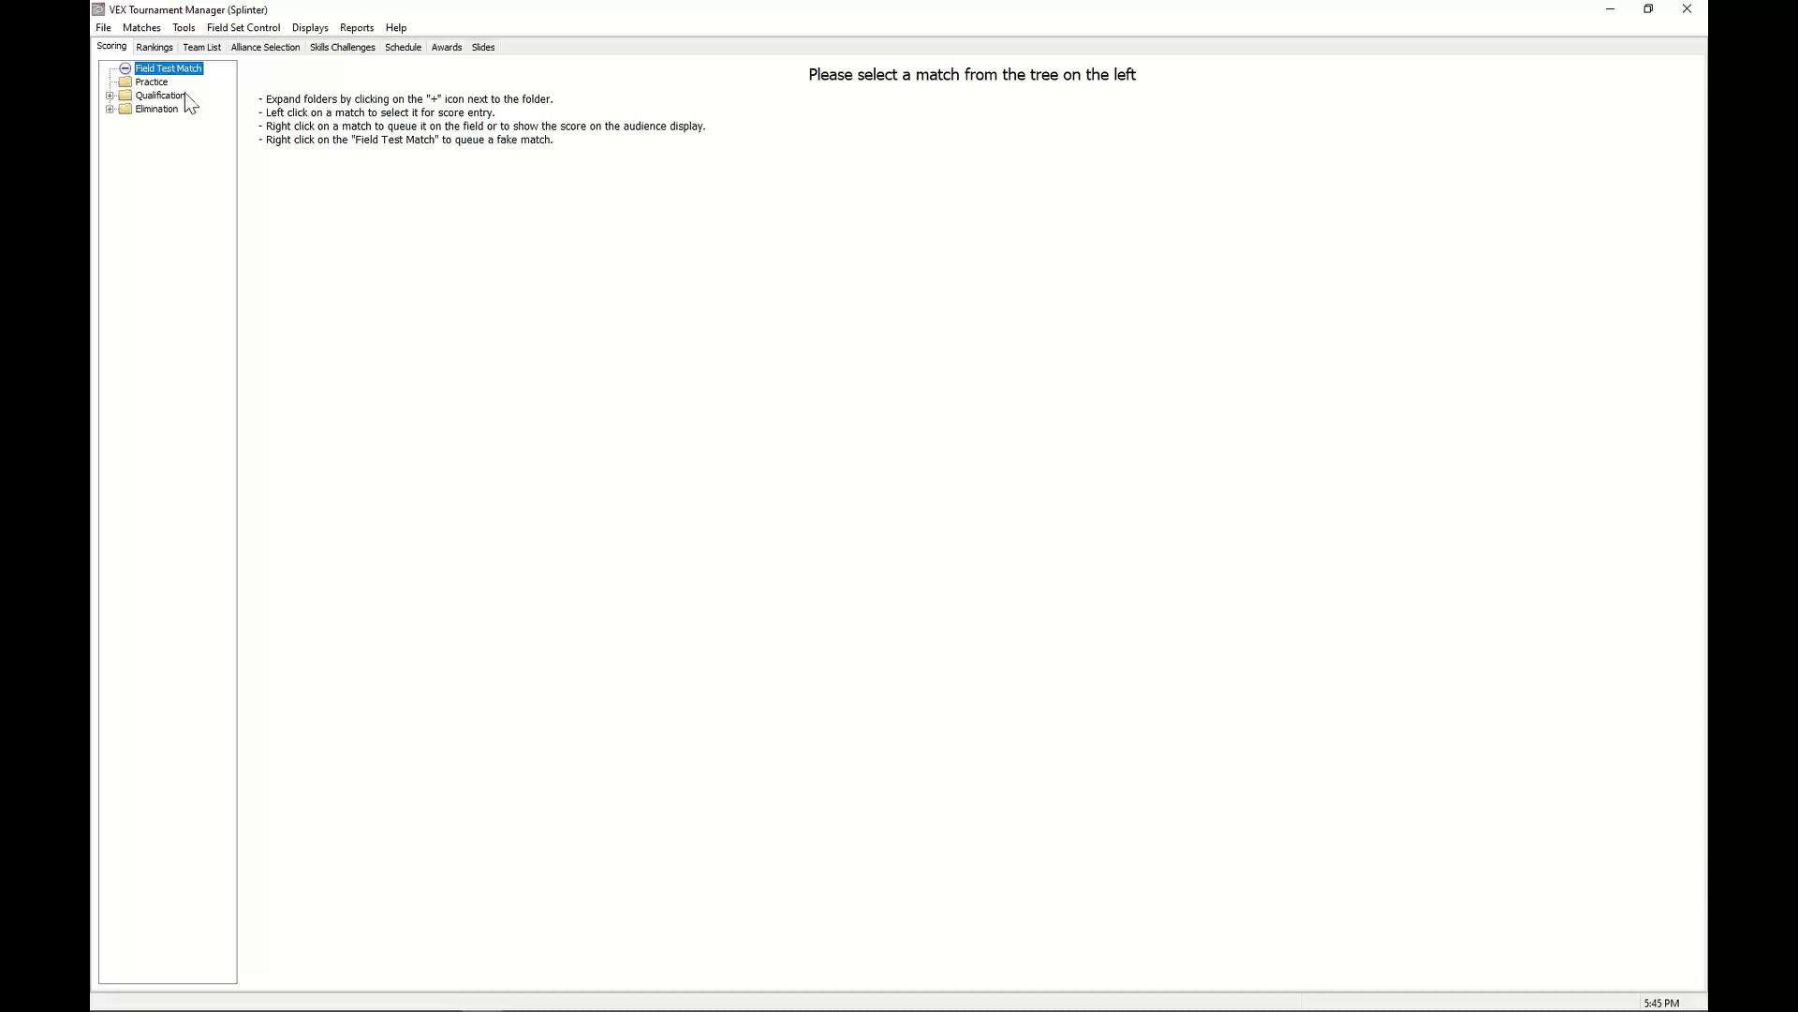
click(448, 49)
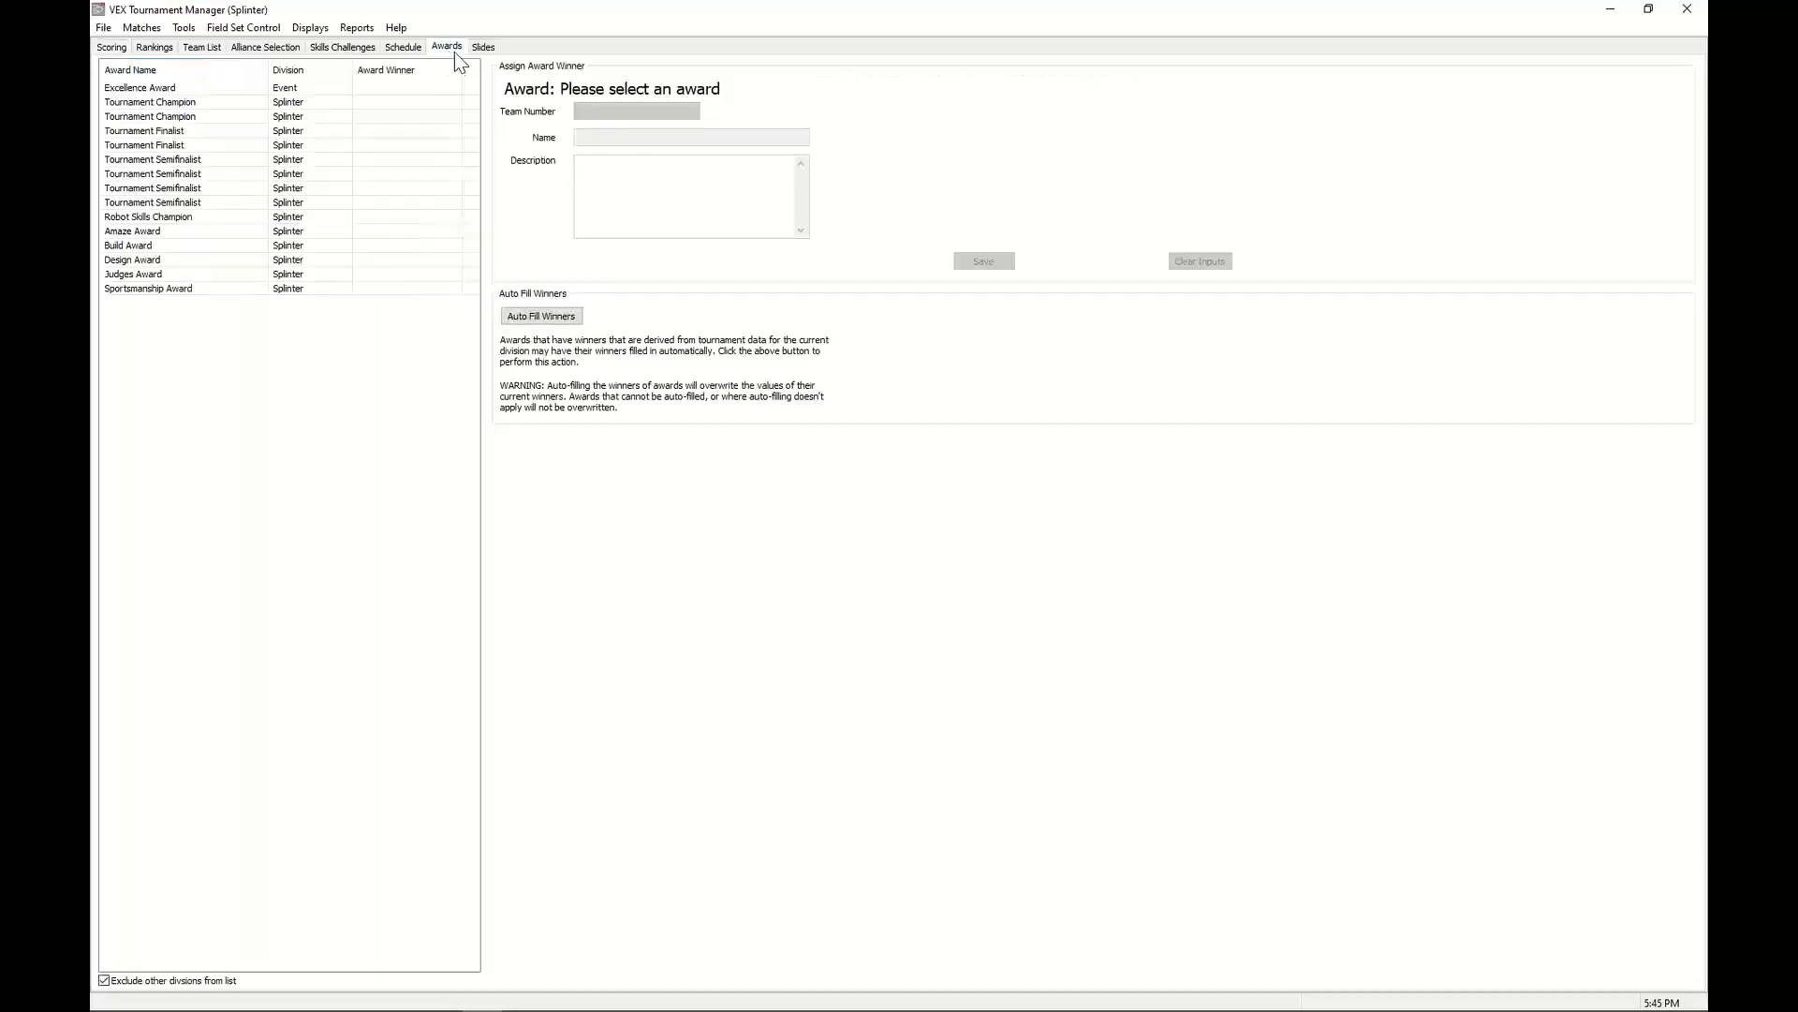
- Uncheck 'Exclude other divisions from list' and inspect Excellence and both Tournament Champion awards
click(104, 980)
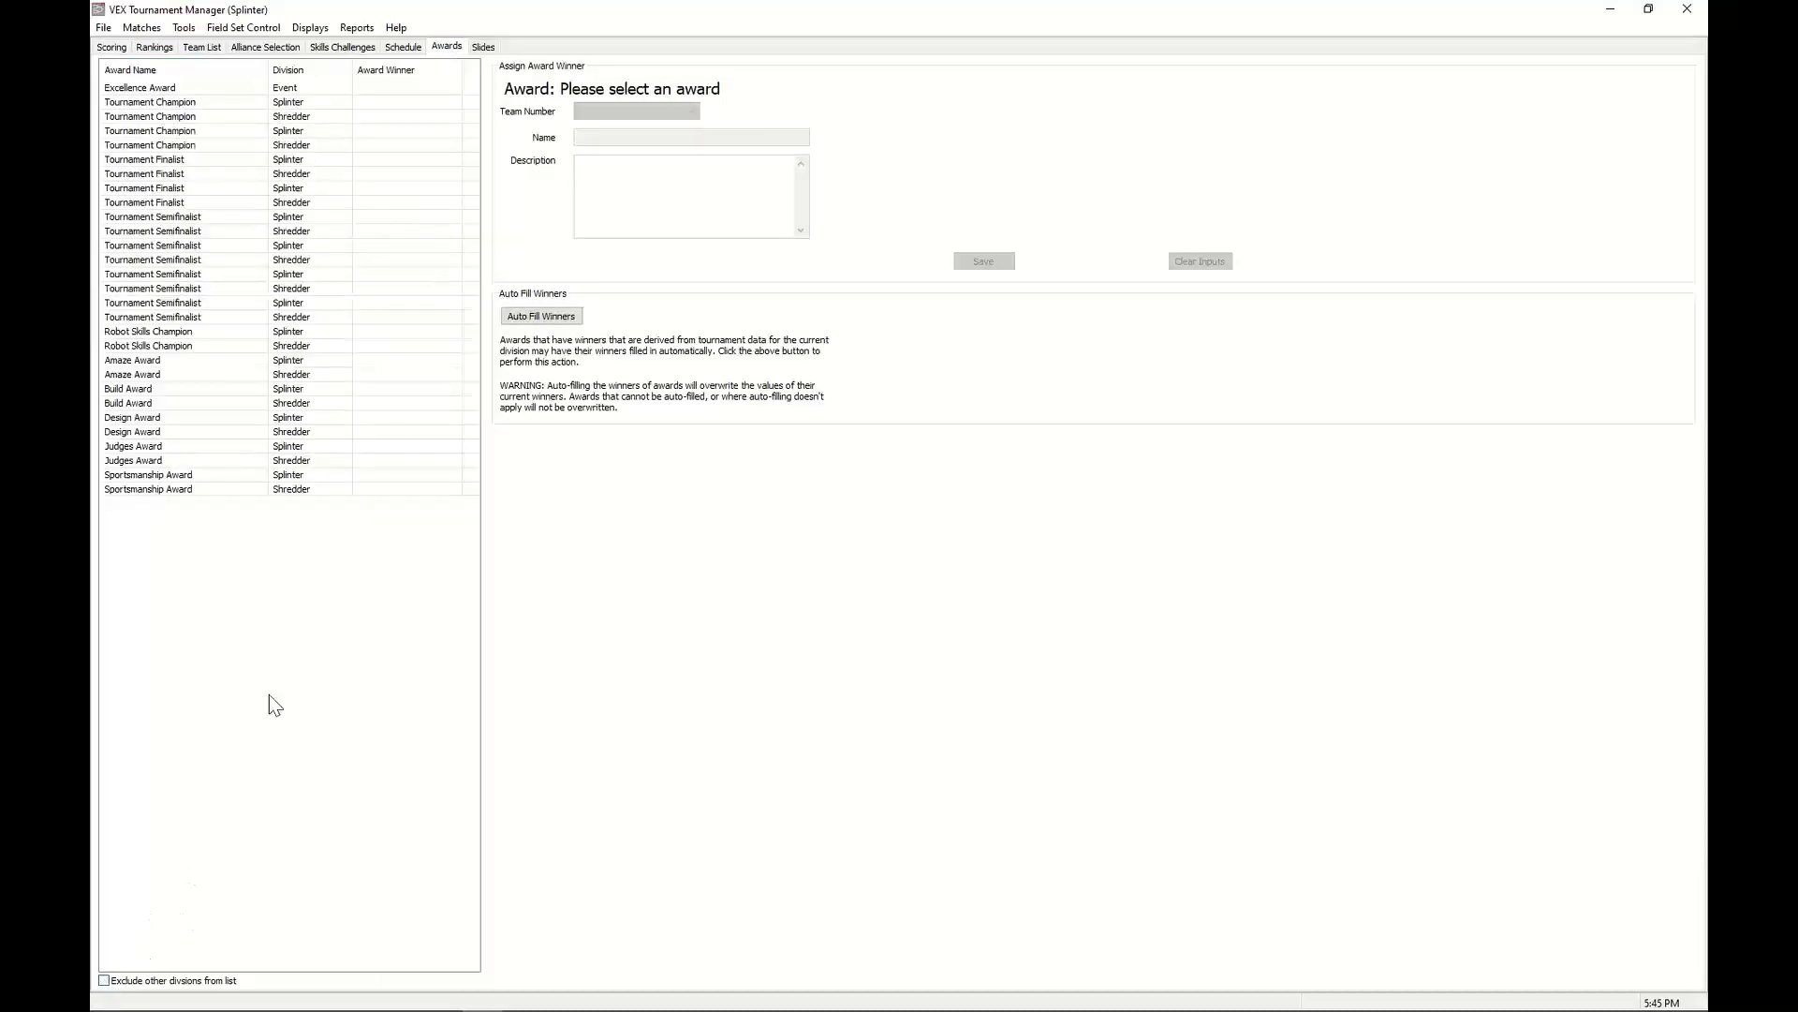
click(328, 91)
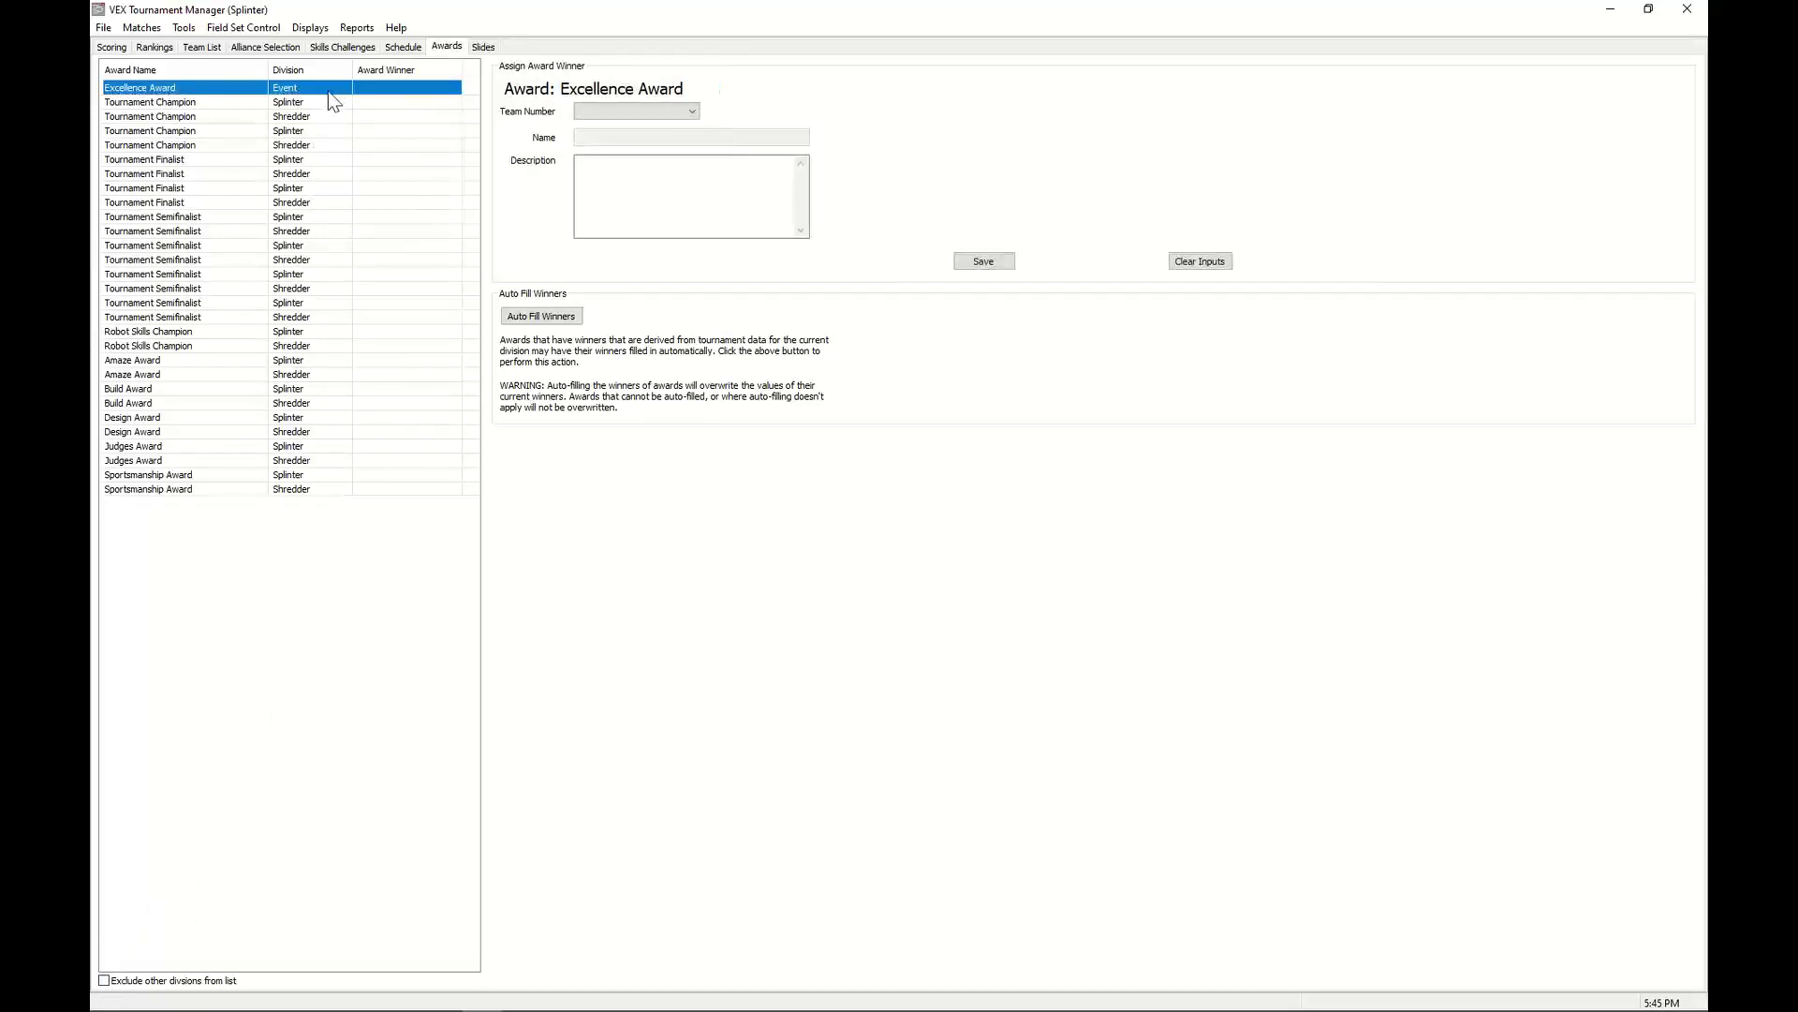
click(319, 102)
click(321, 116)
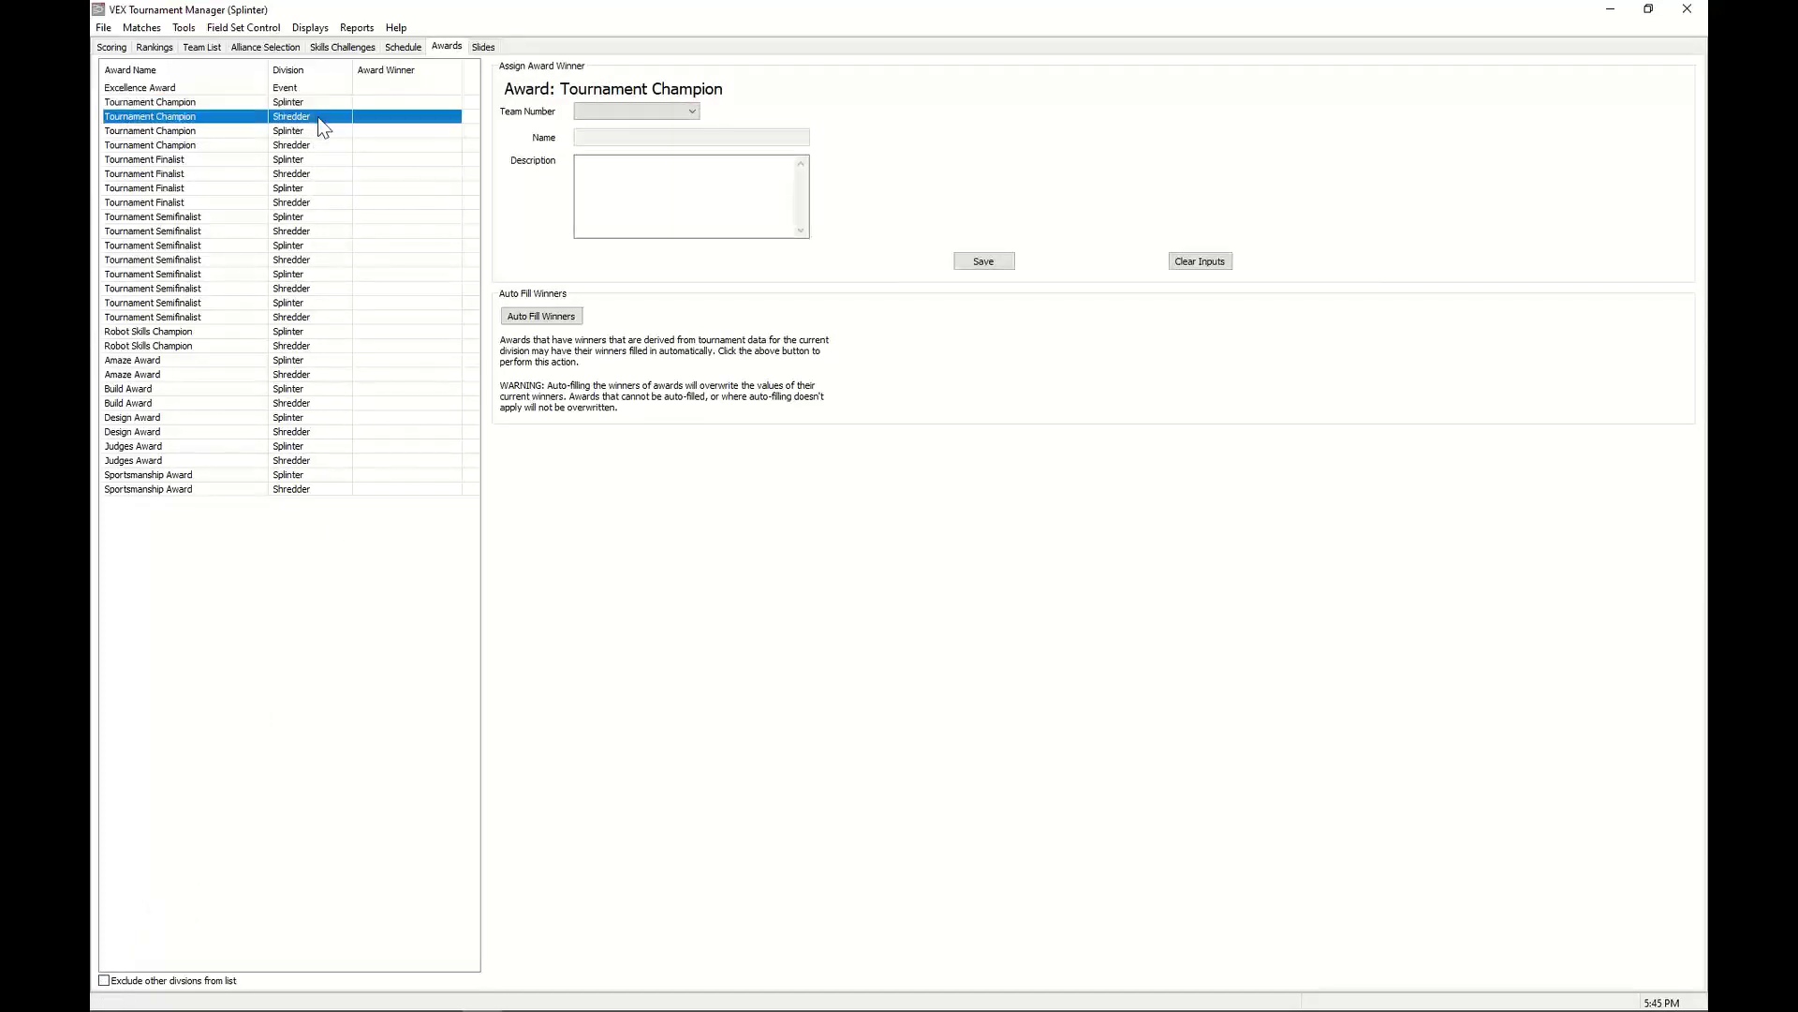
- Glance at the Schedule tab, return to Awards, and restore the main window to a smaller size
click(418, 49)
click(455, 56)
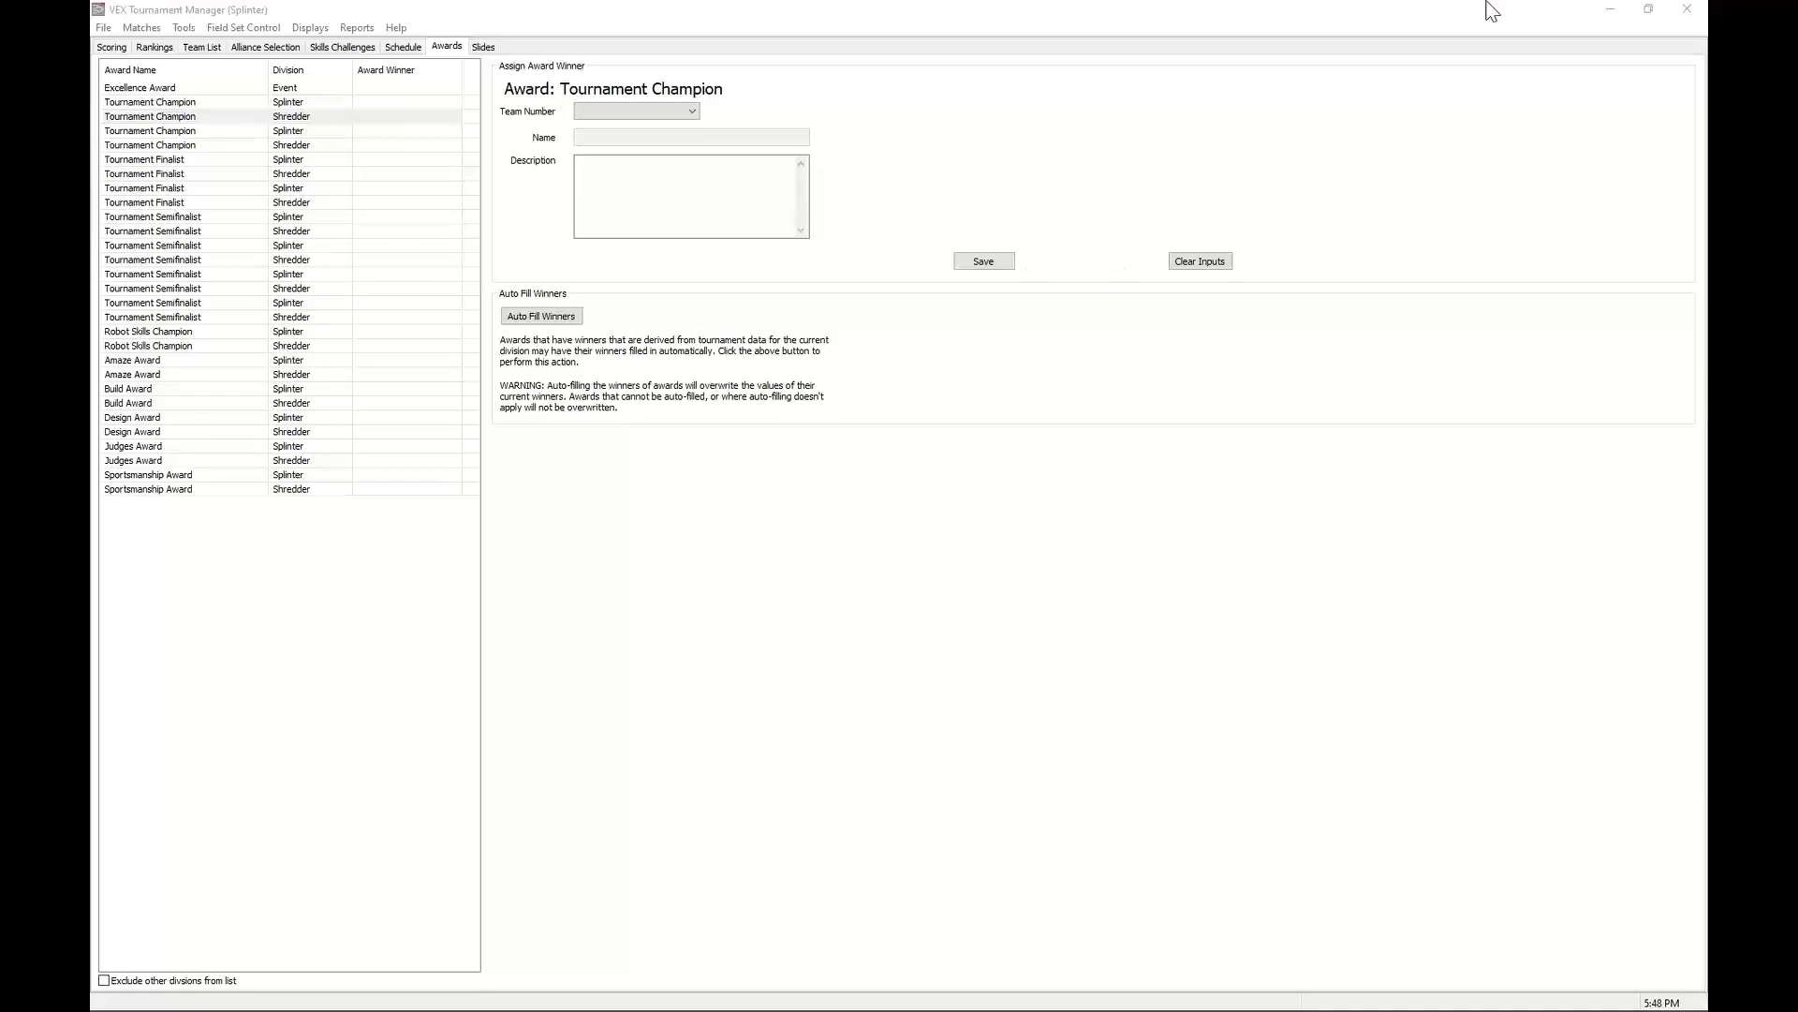
drag(1526, 20, 1481, 54)
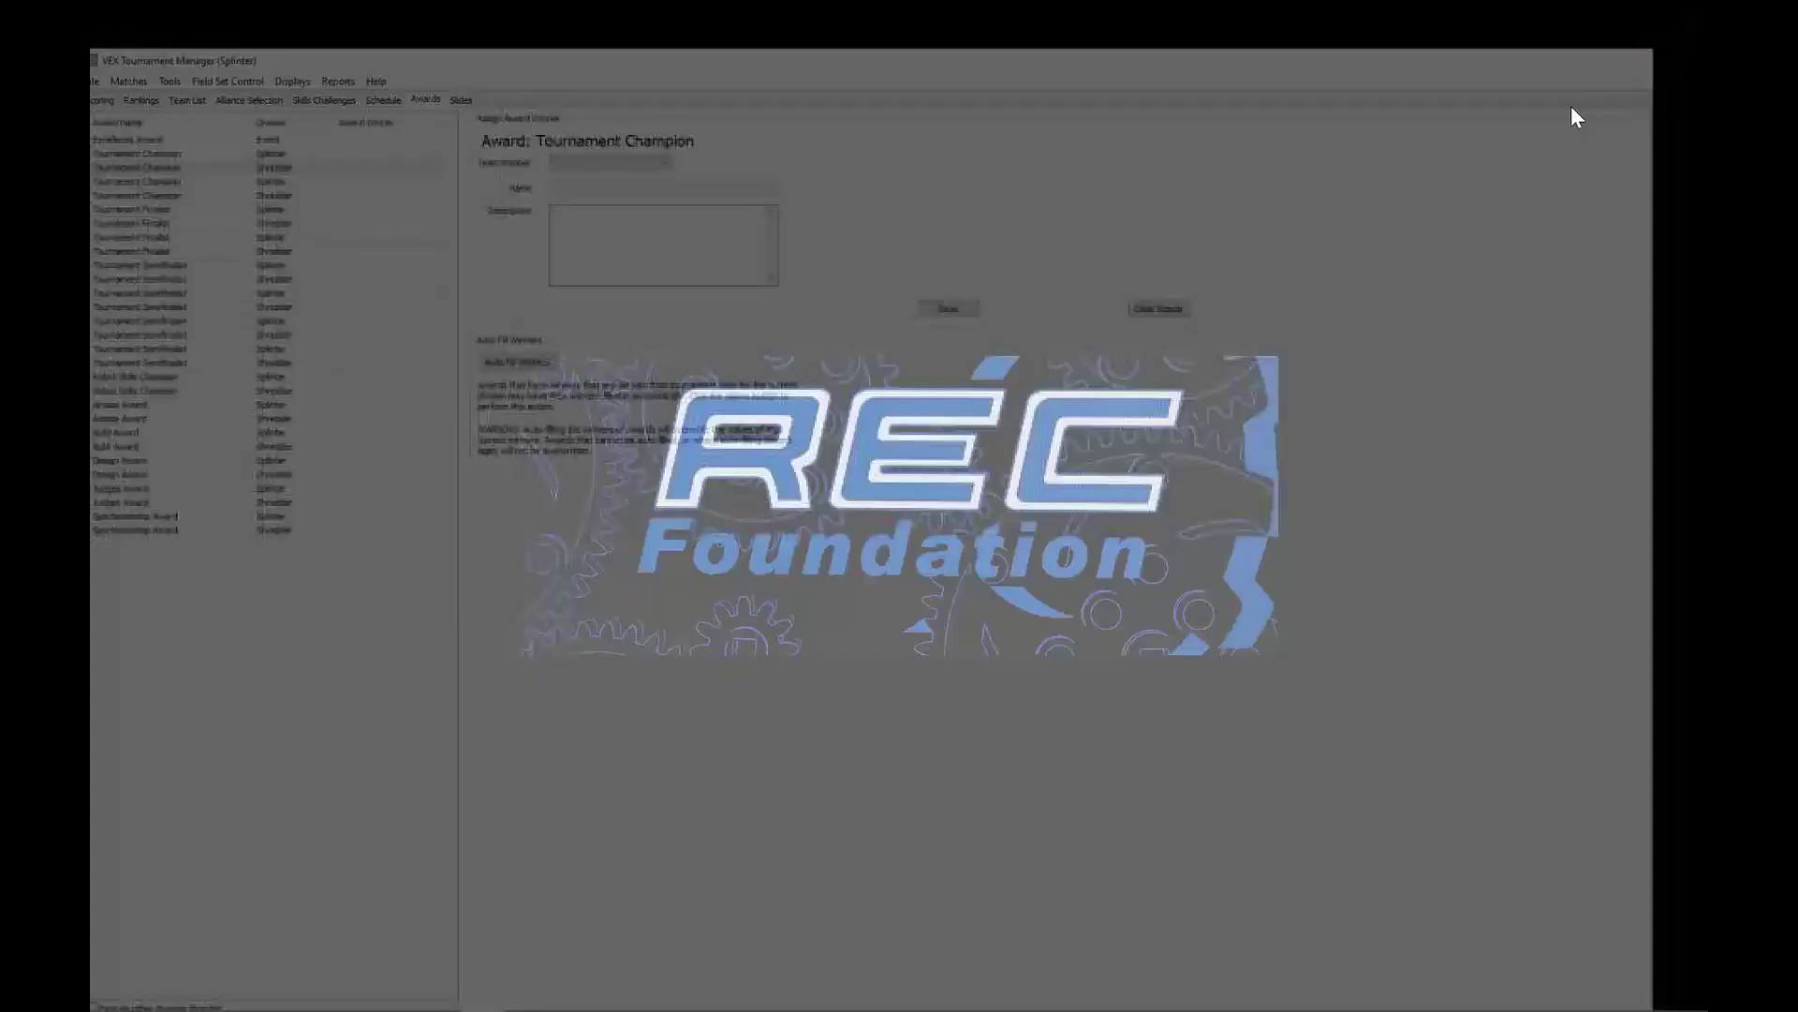